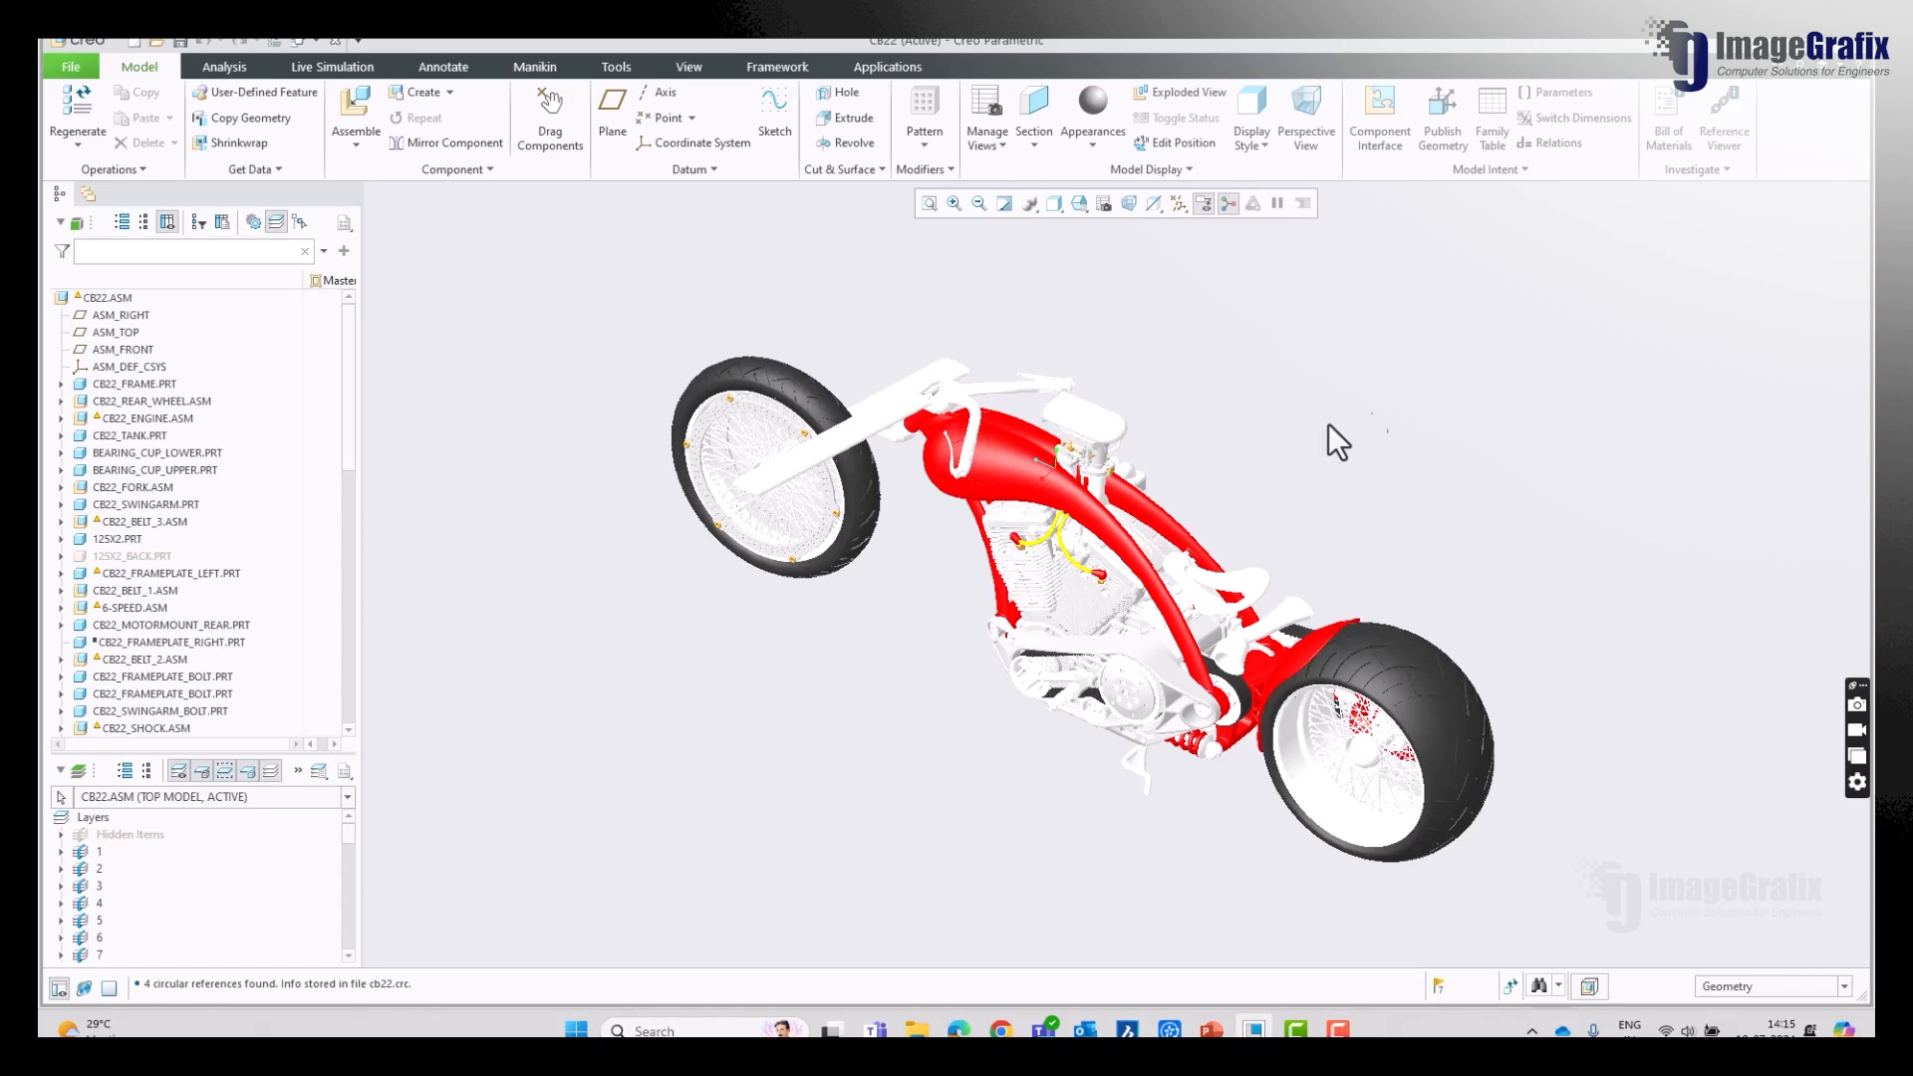
Step: Open the front wheel sub-assembly CB22_FRONT_WHEEL.ASM from the motorcycle assembly in its own window
drag(355, 370, 362, 658)
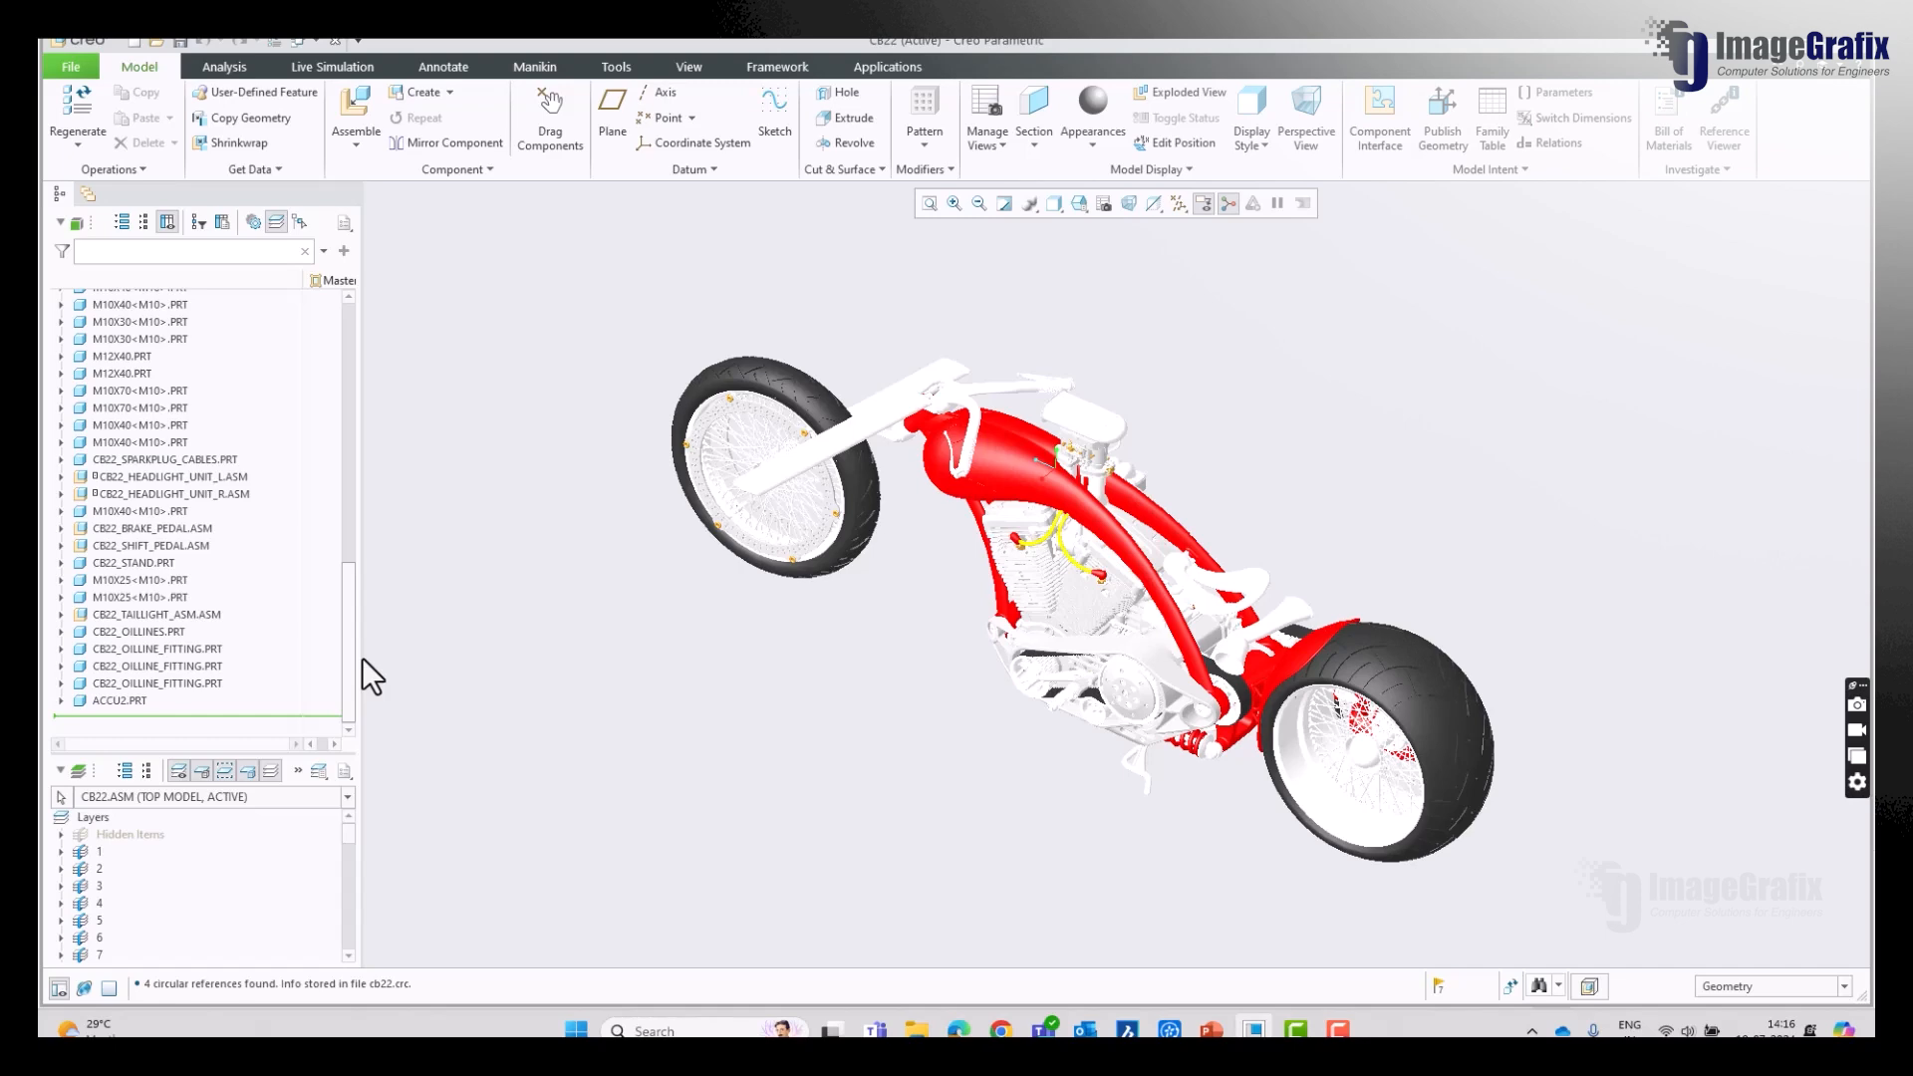
drag(362, 657, 360, 304)
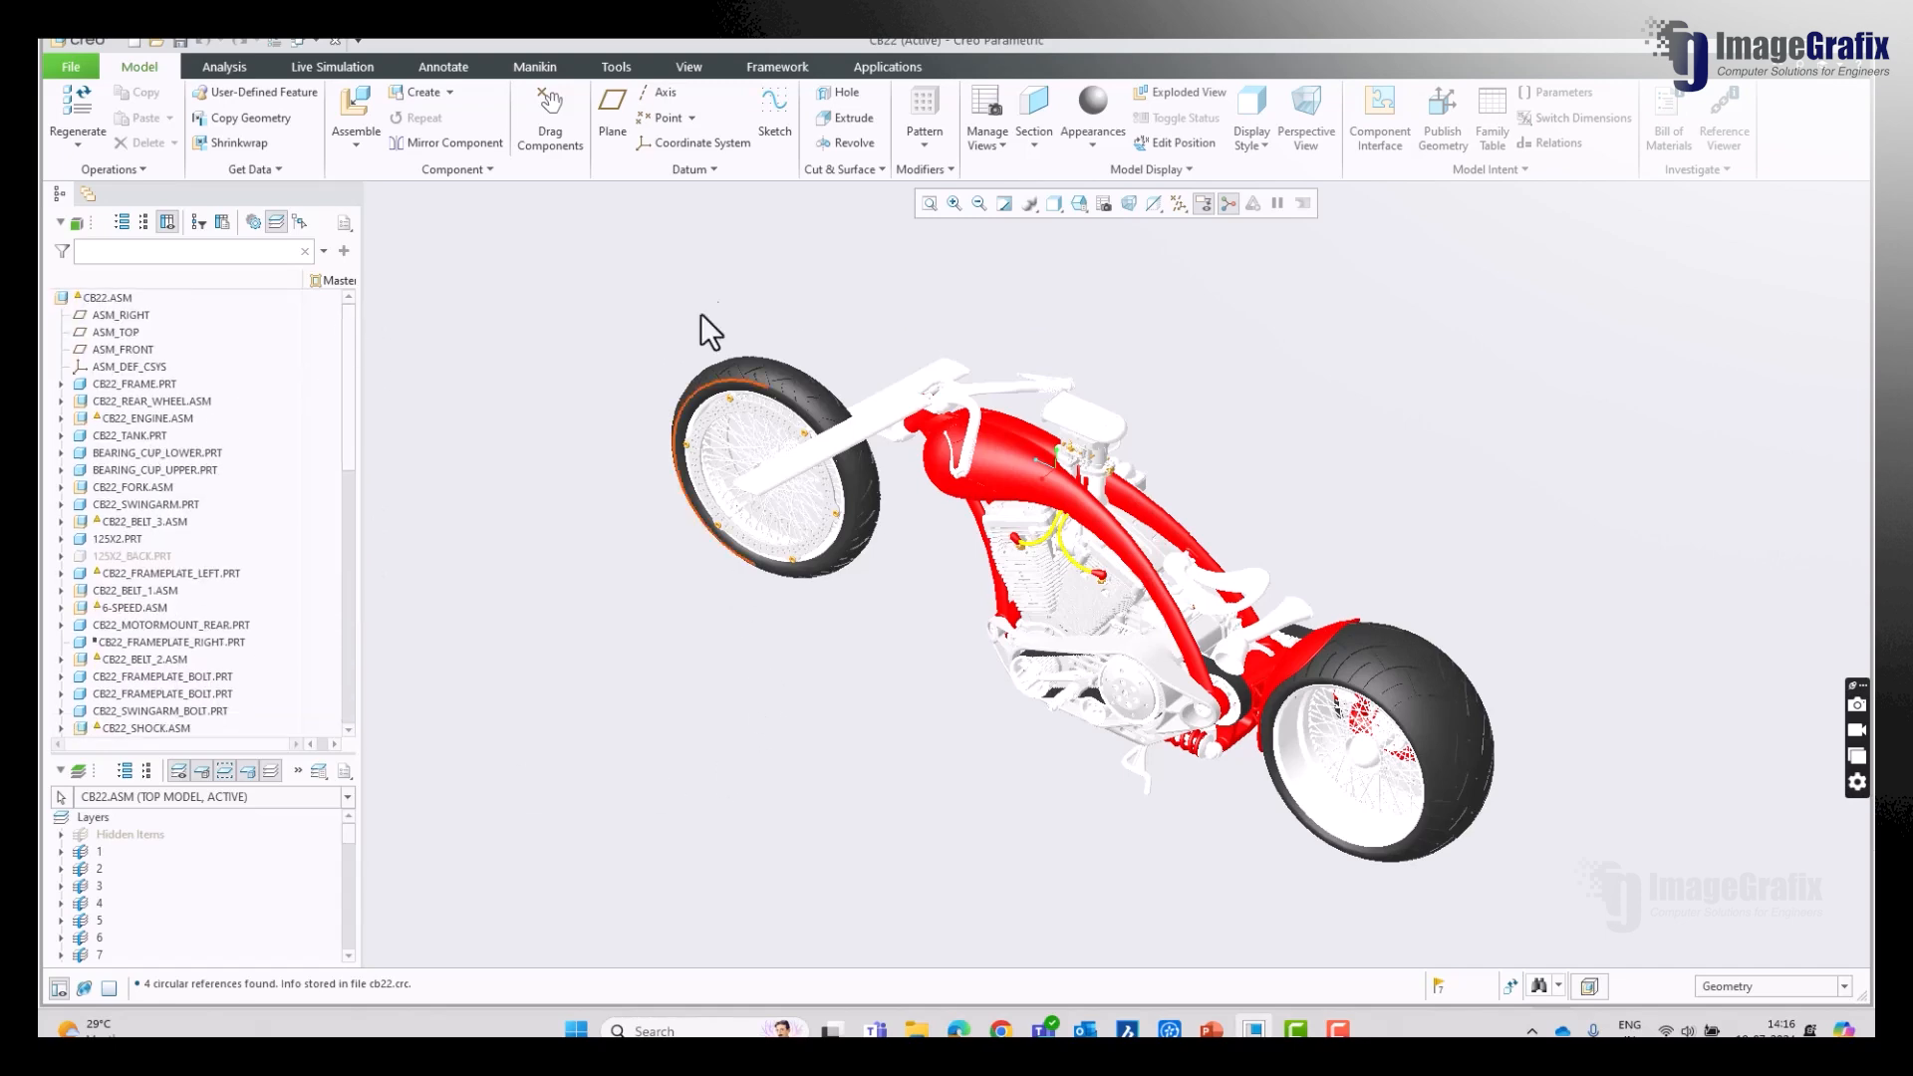
scroll(665, 372, up, 3)
scroll(666, 373, up, 2)
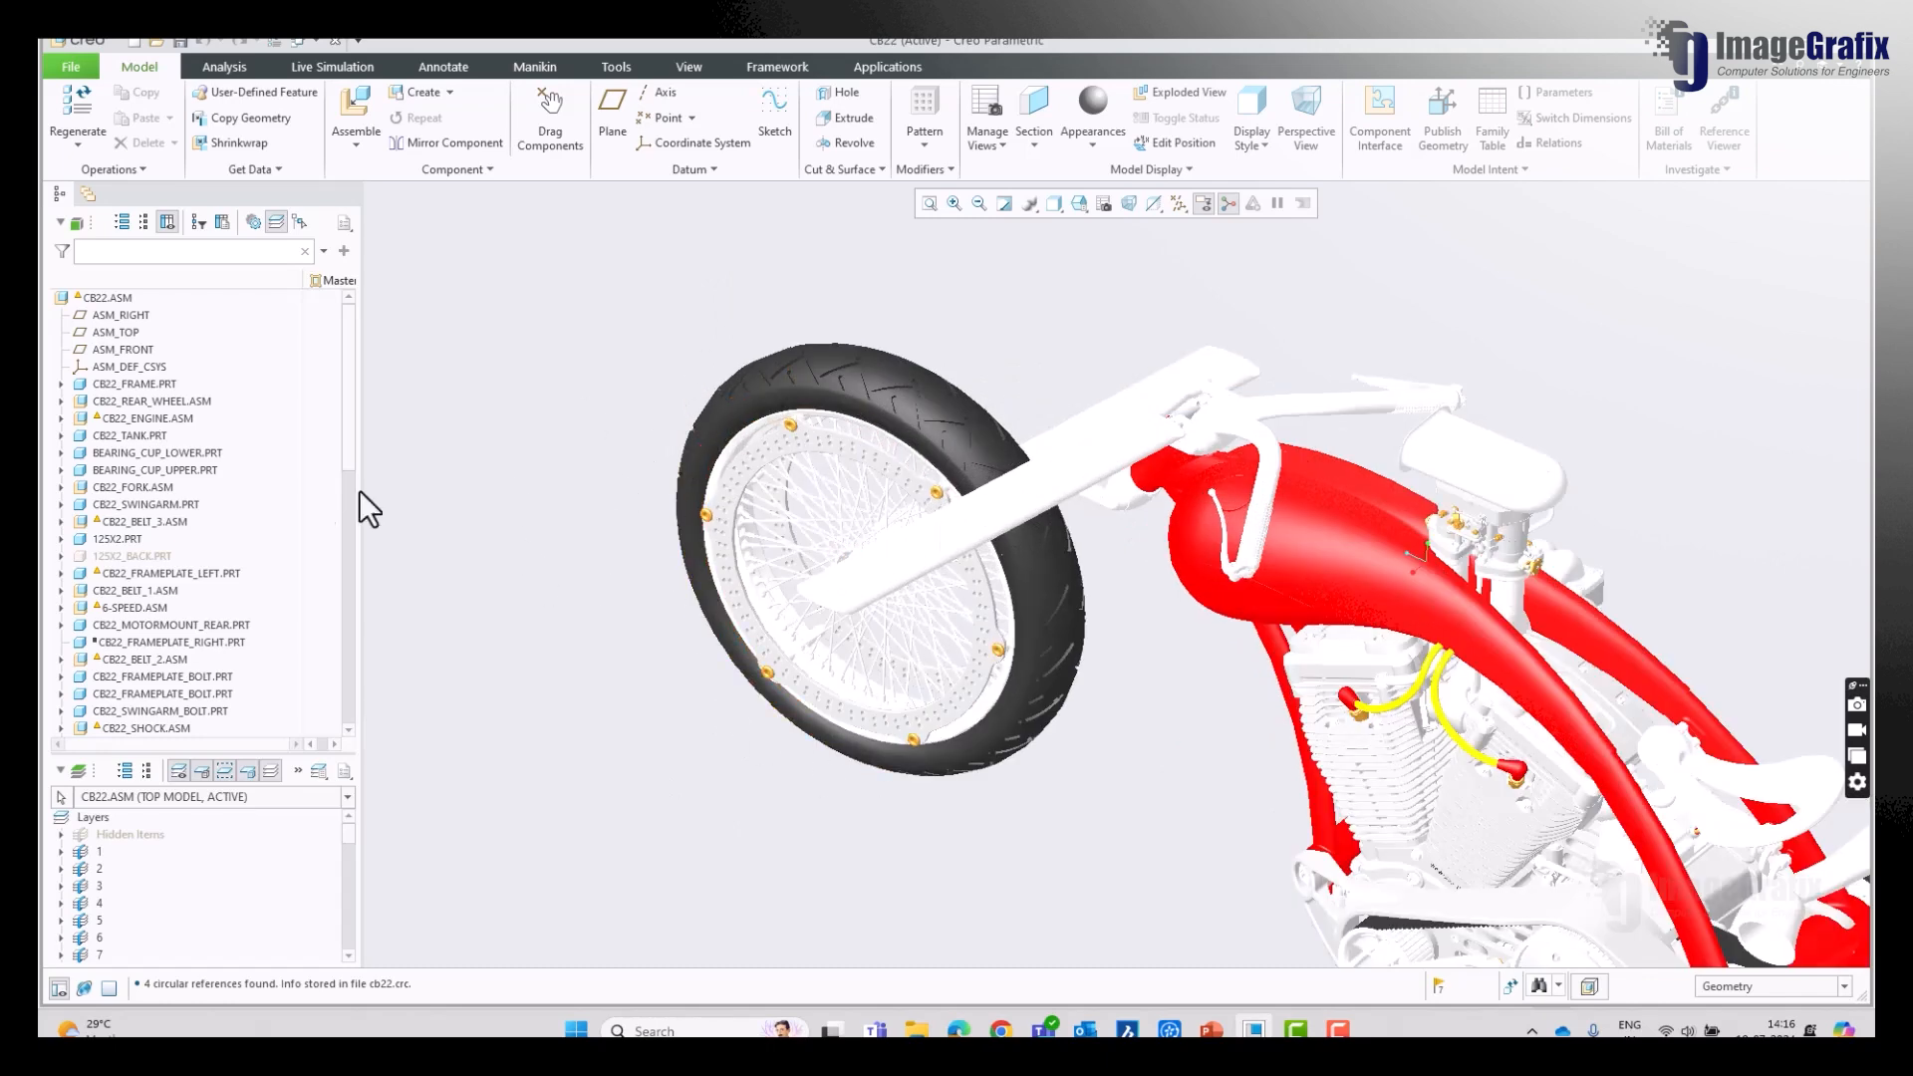
click(775, 361)
click(195, 409)
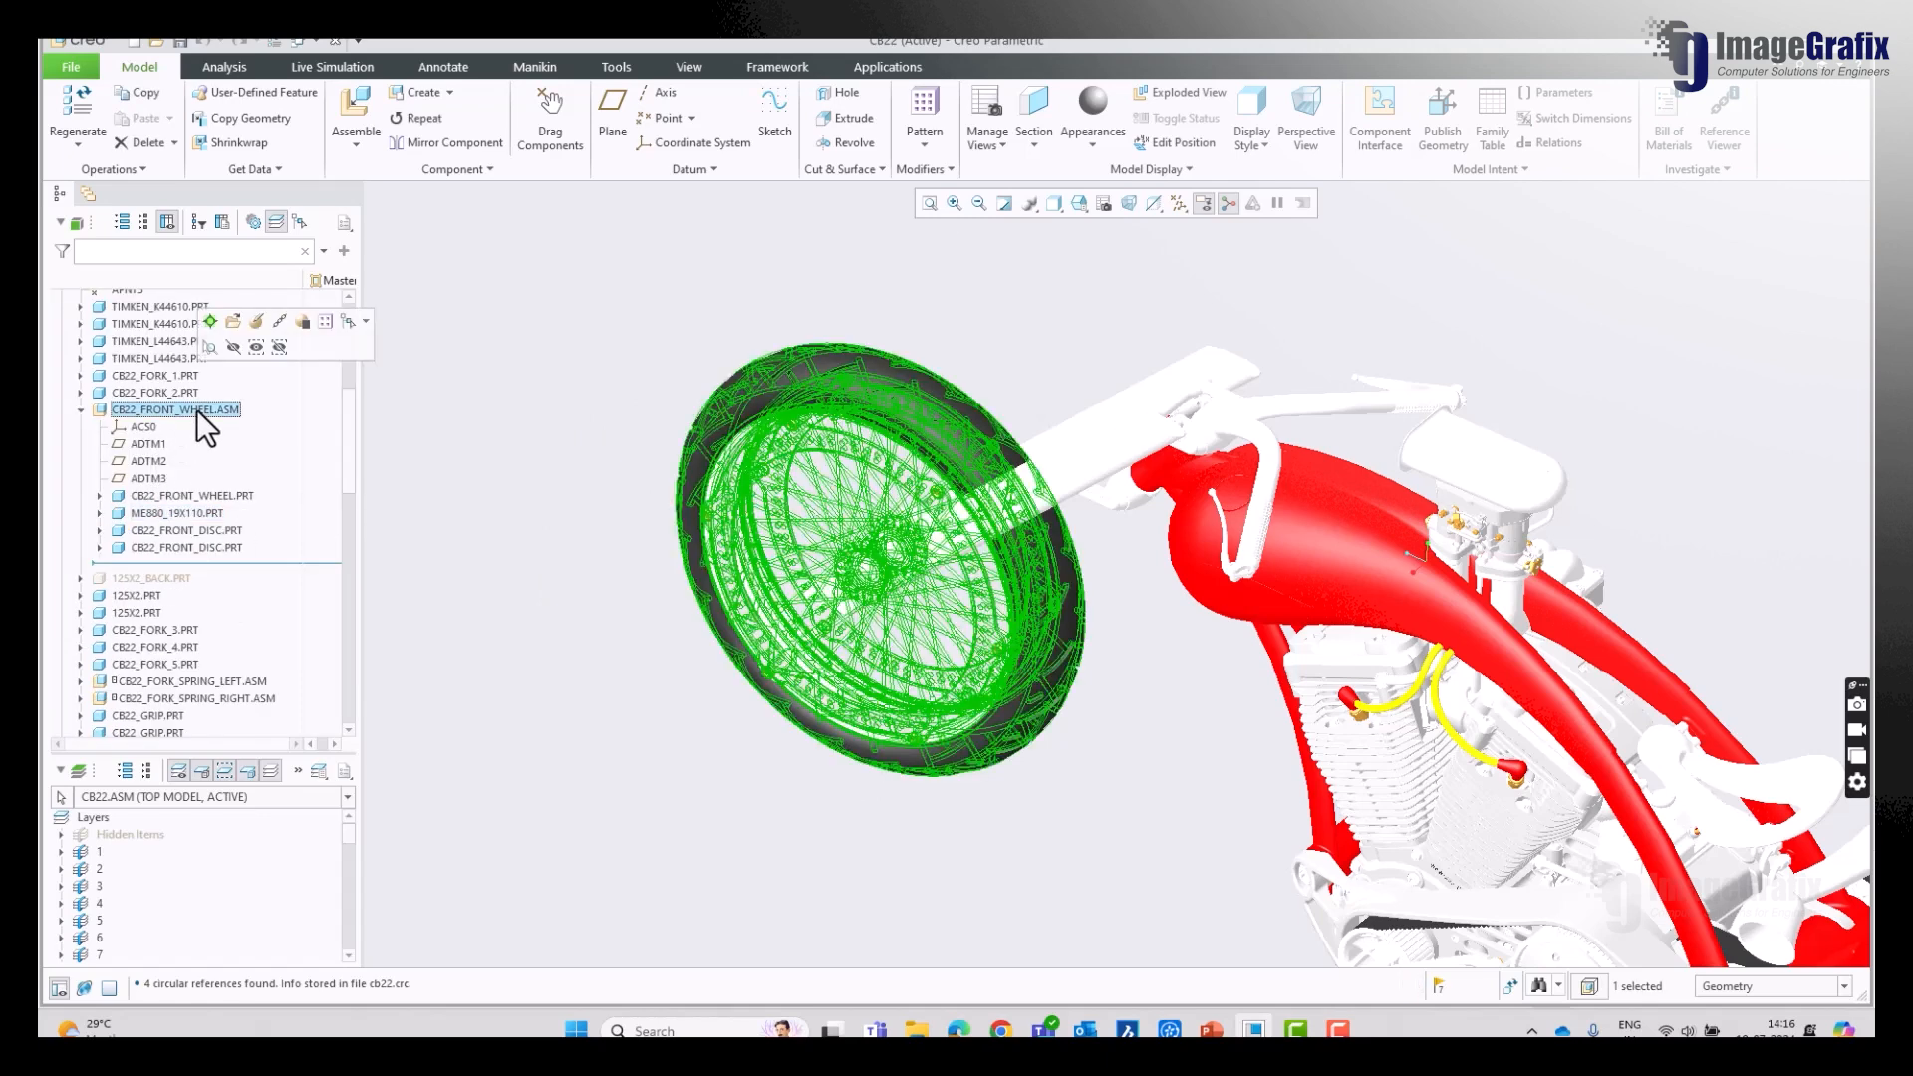
click(234, 321)
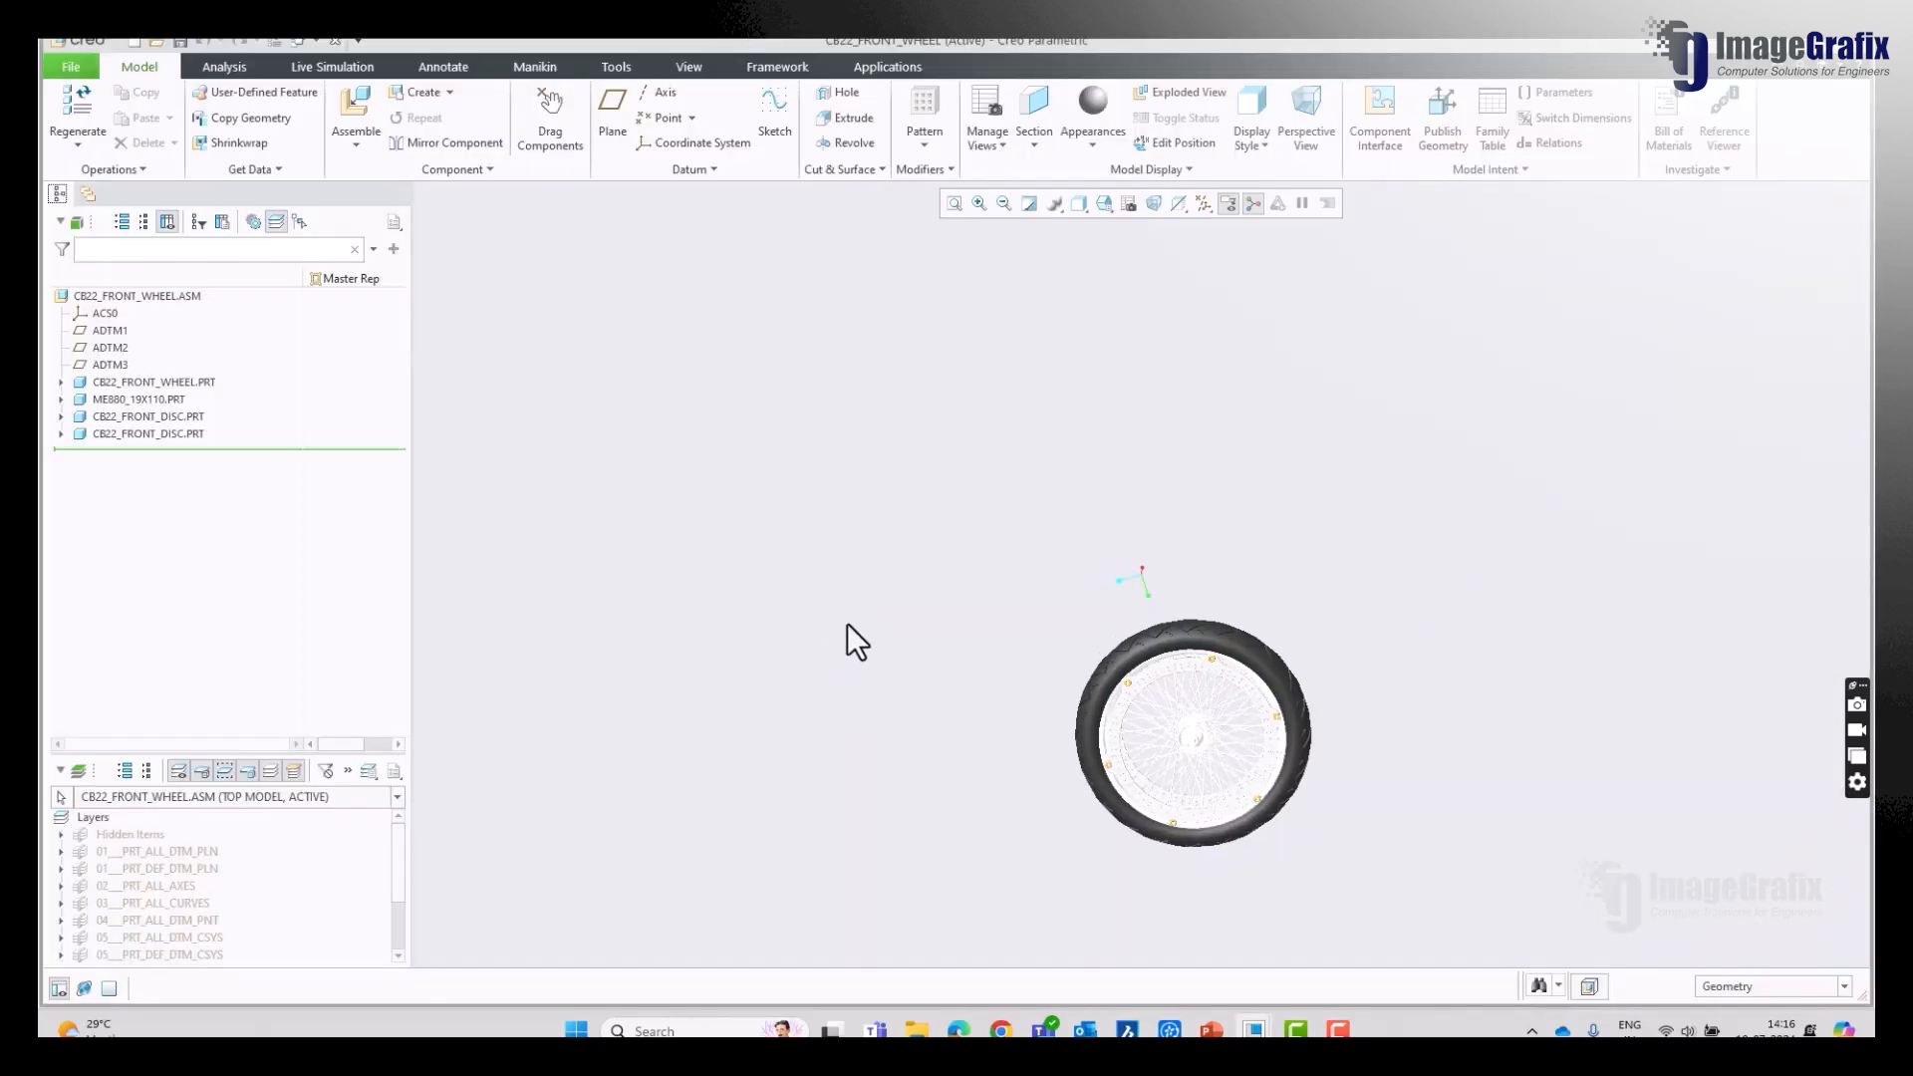
Step: Examine the wheel, tyre and brake disc parts of the front wheel assembly, and close its window to return to CB22.ASM
scroll(1348, 889, down, 4)
middle_drag(1346, 595, 1272, 601)
scroll(1325, 815, down, 2)
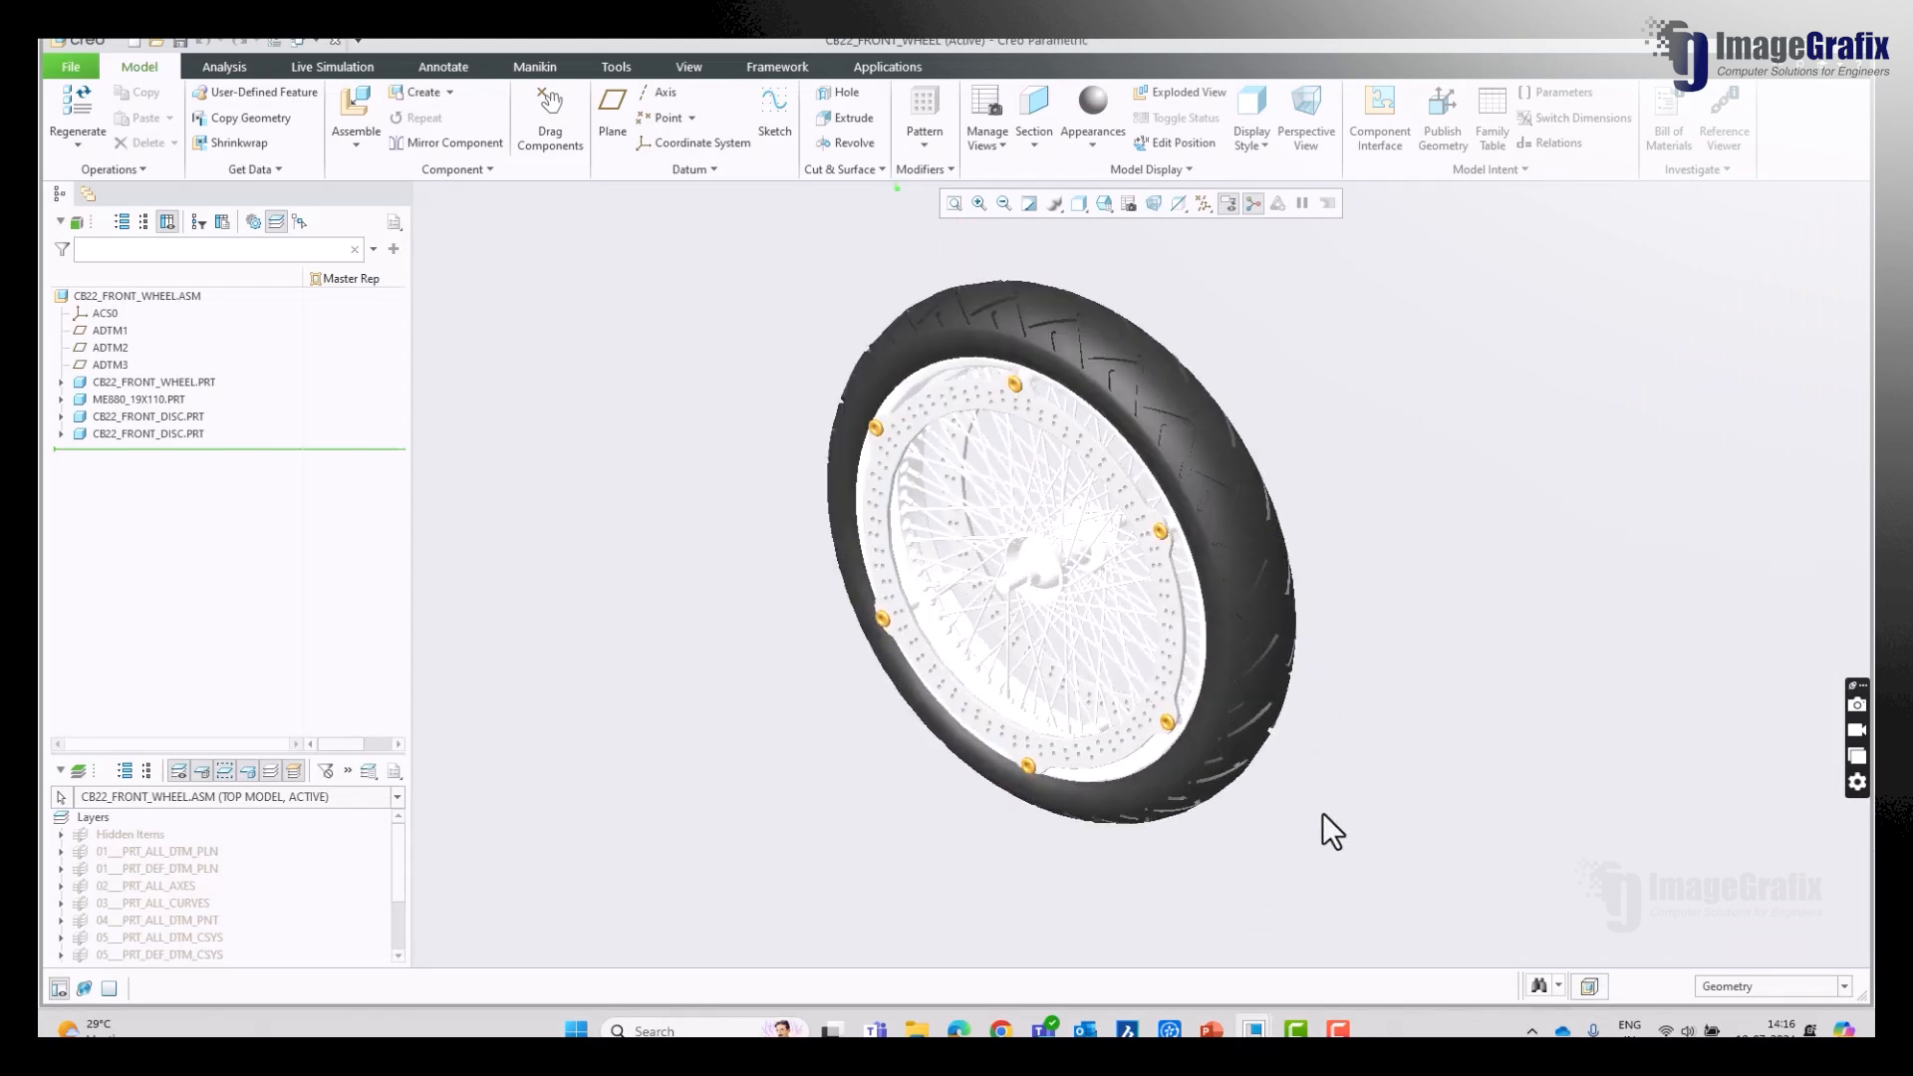
click(168, 297)
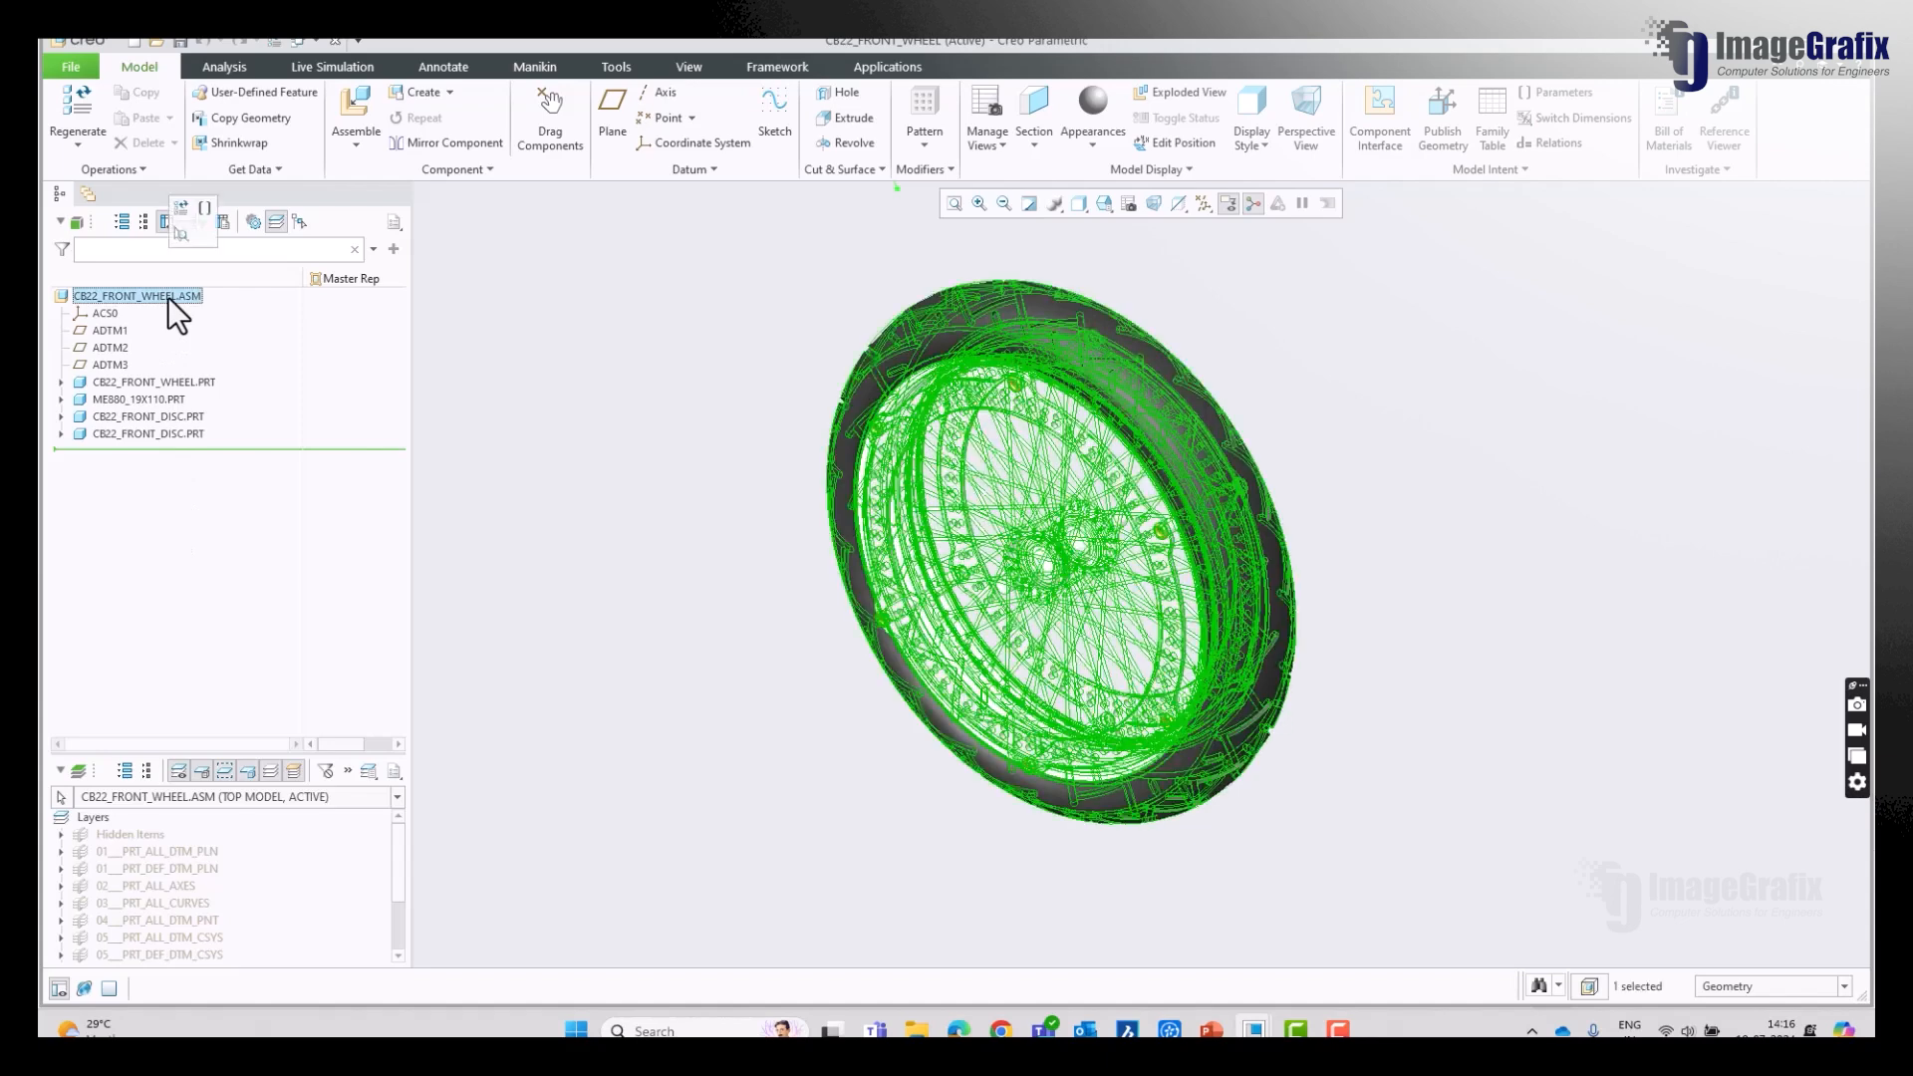
click(458, 341)
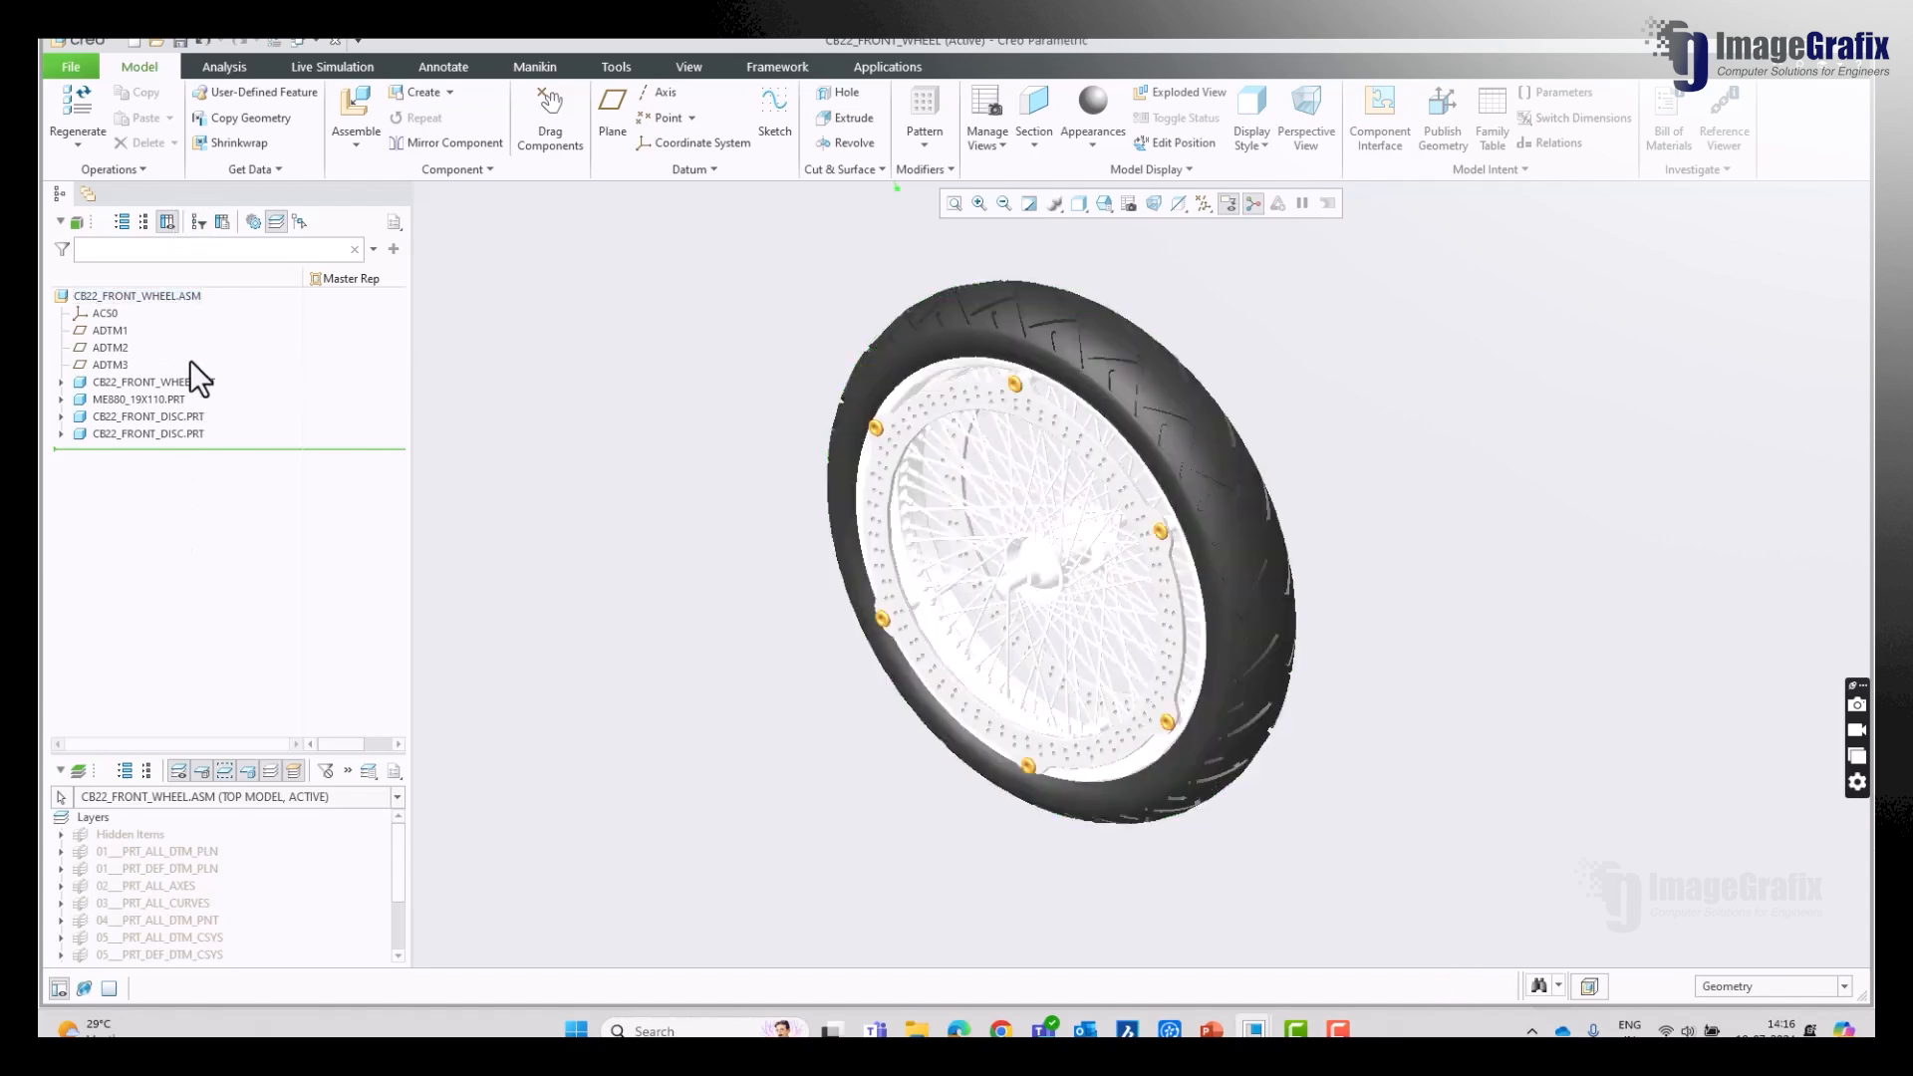
click(192, 384)
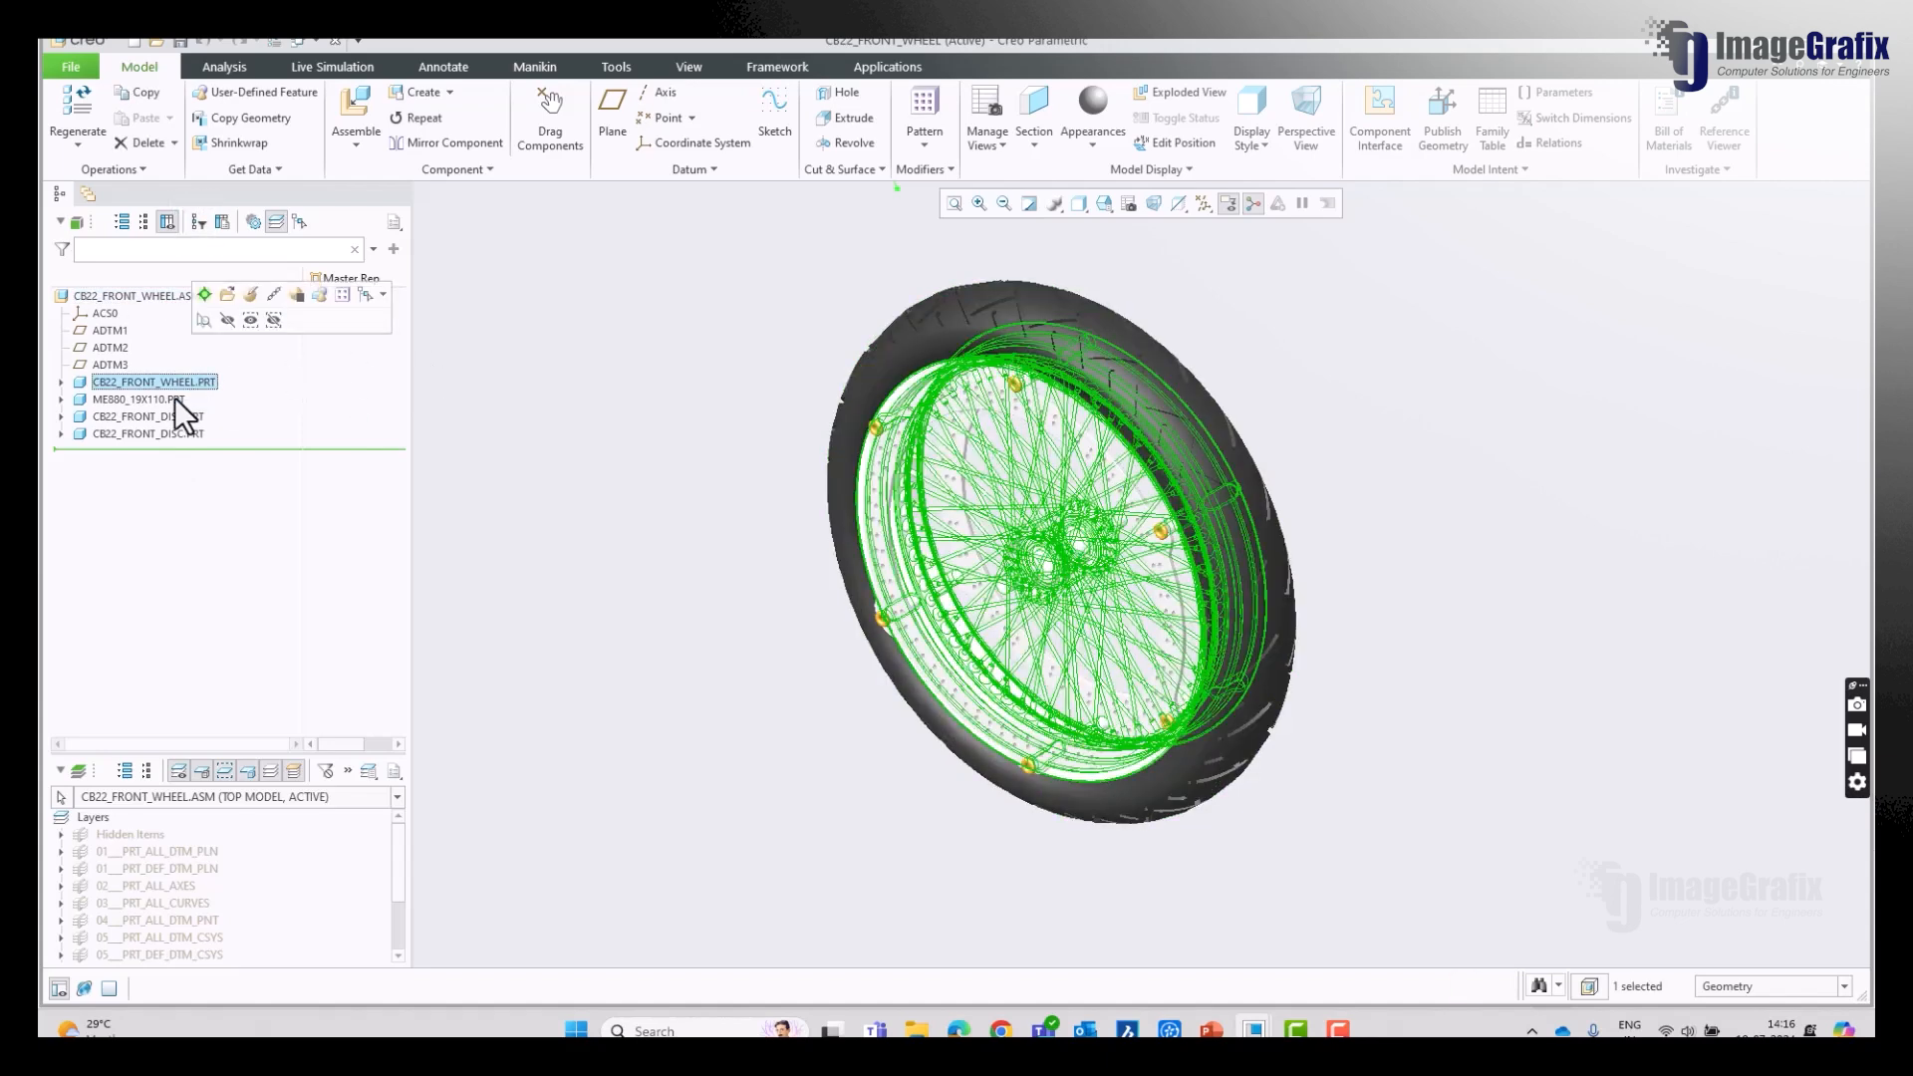
click(176, 399)
click(170, 416)
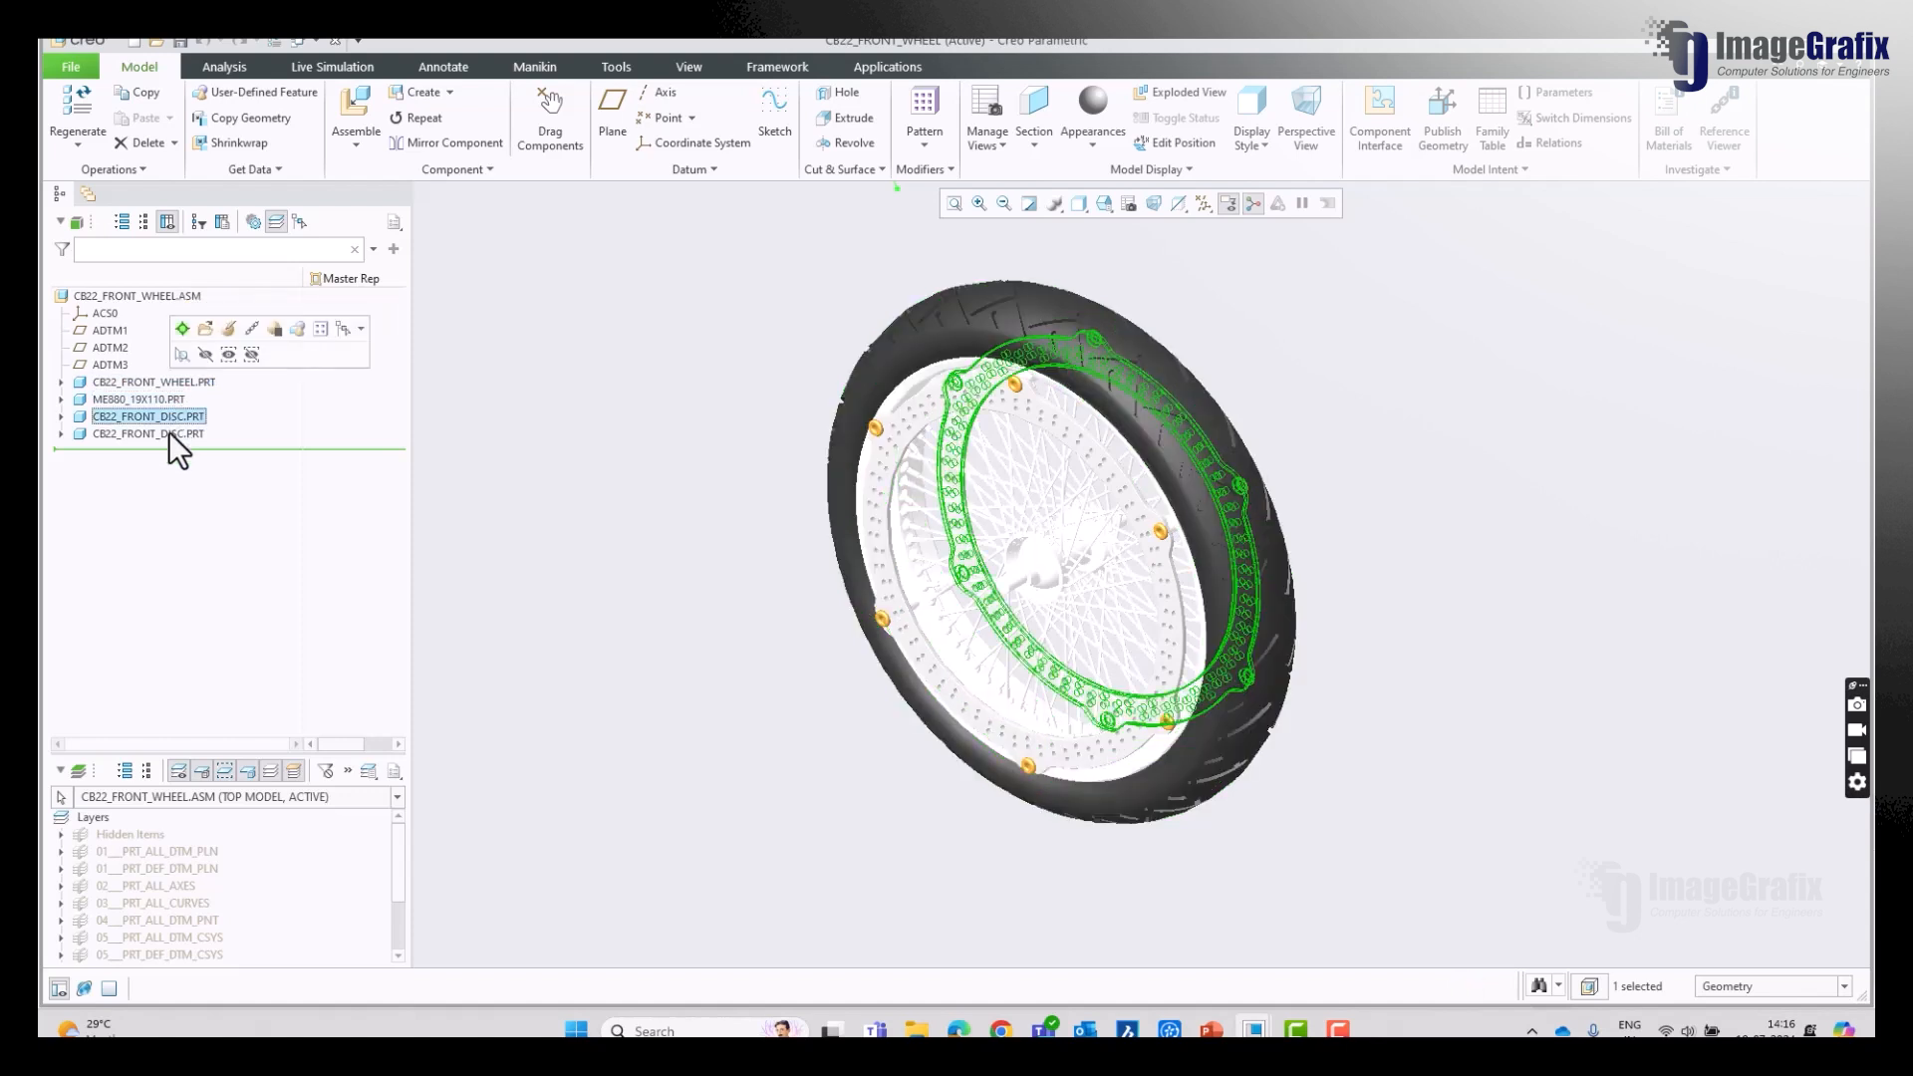
click(529, 419)
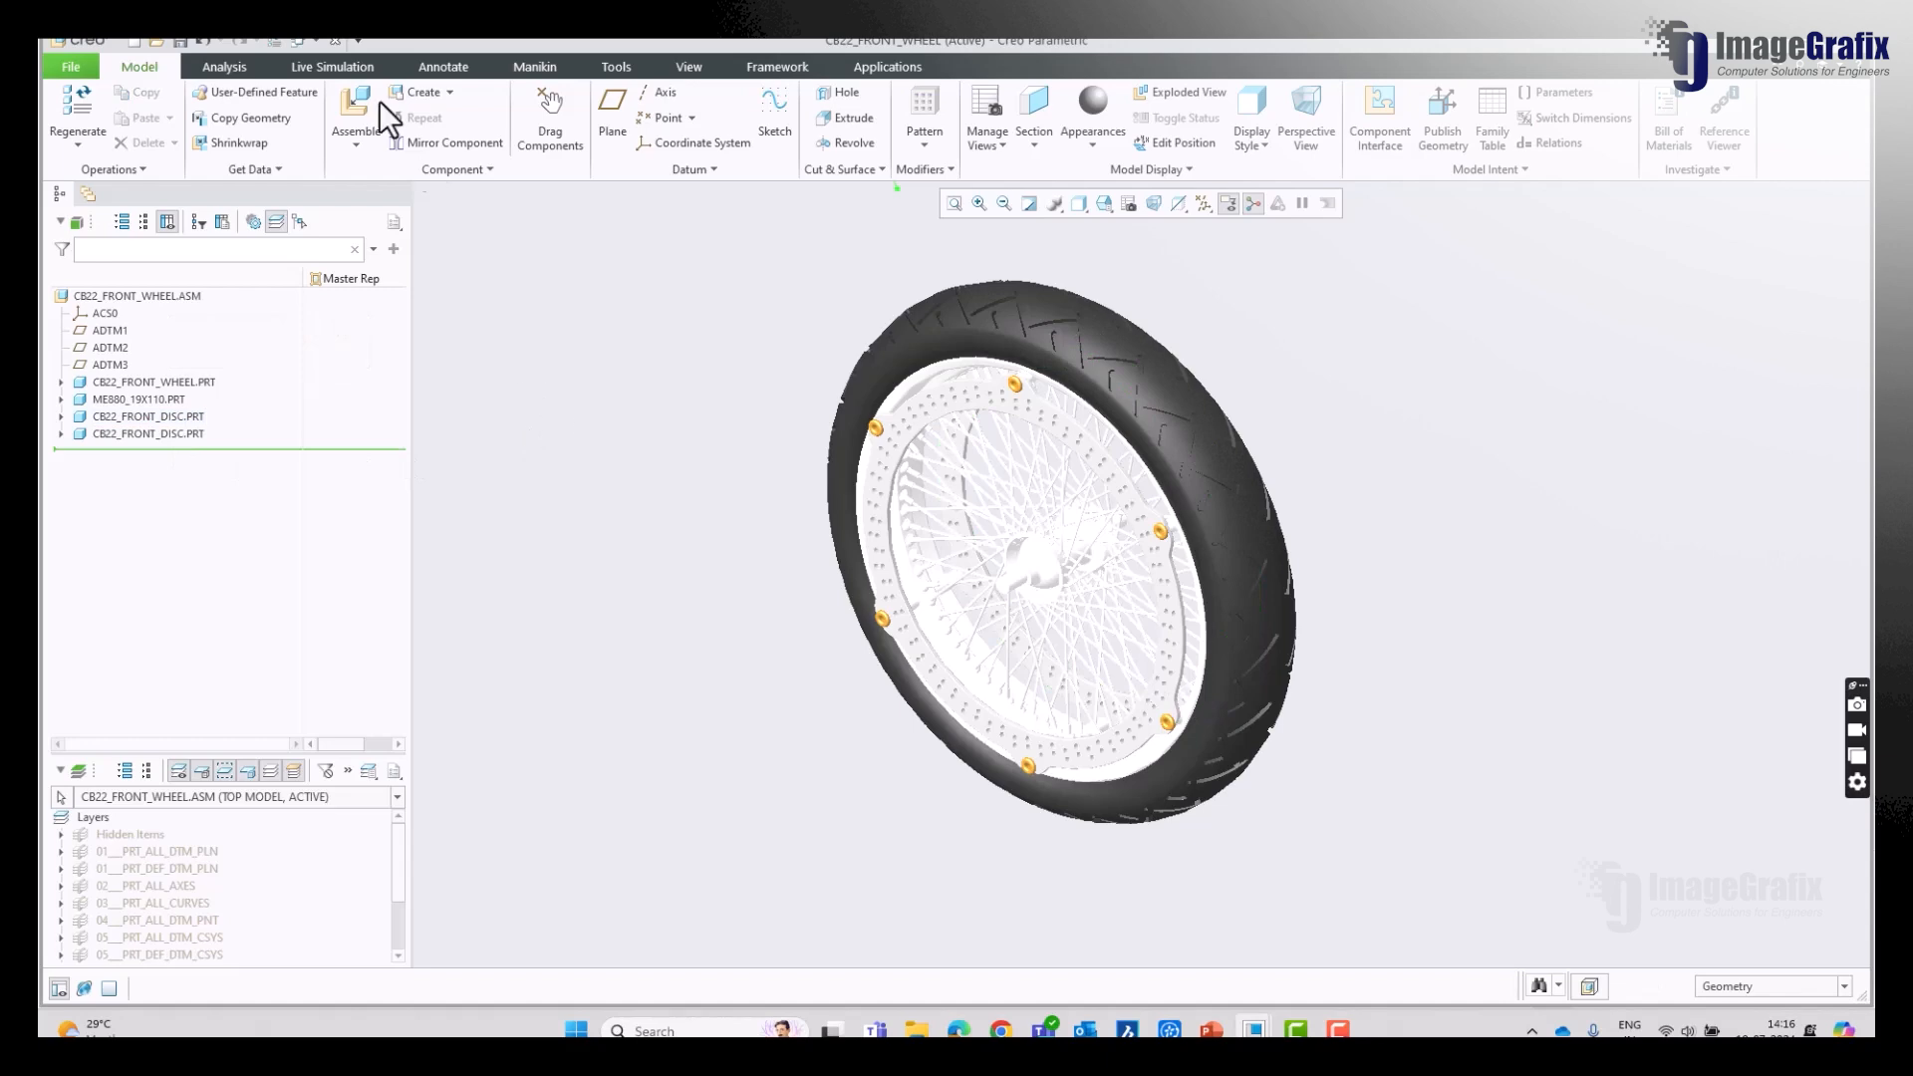
click(332, 37)
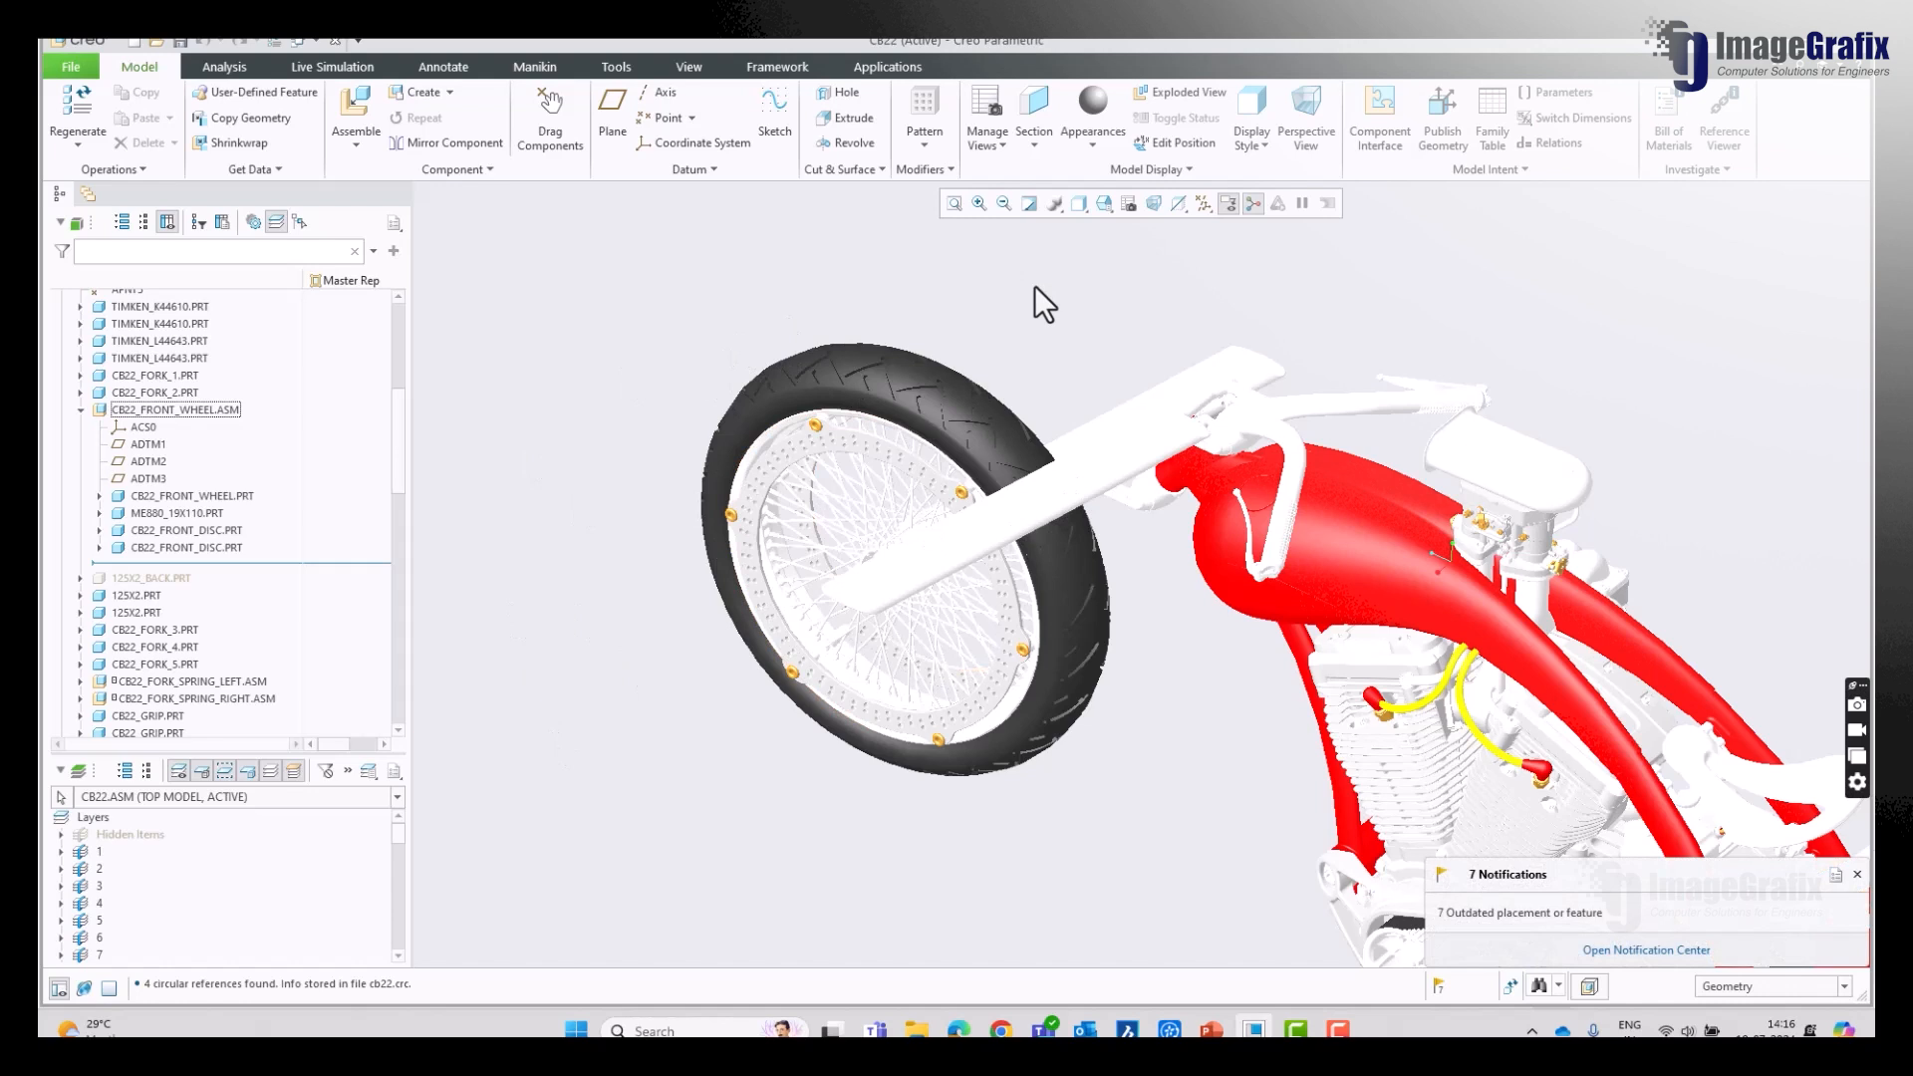
click(1856, 874)
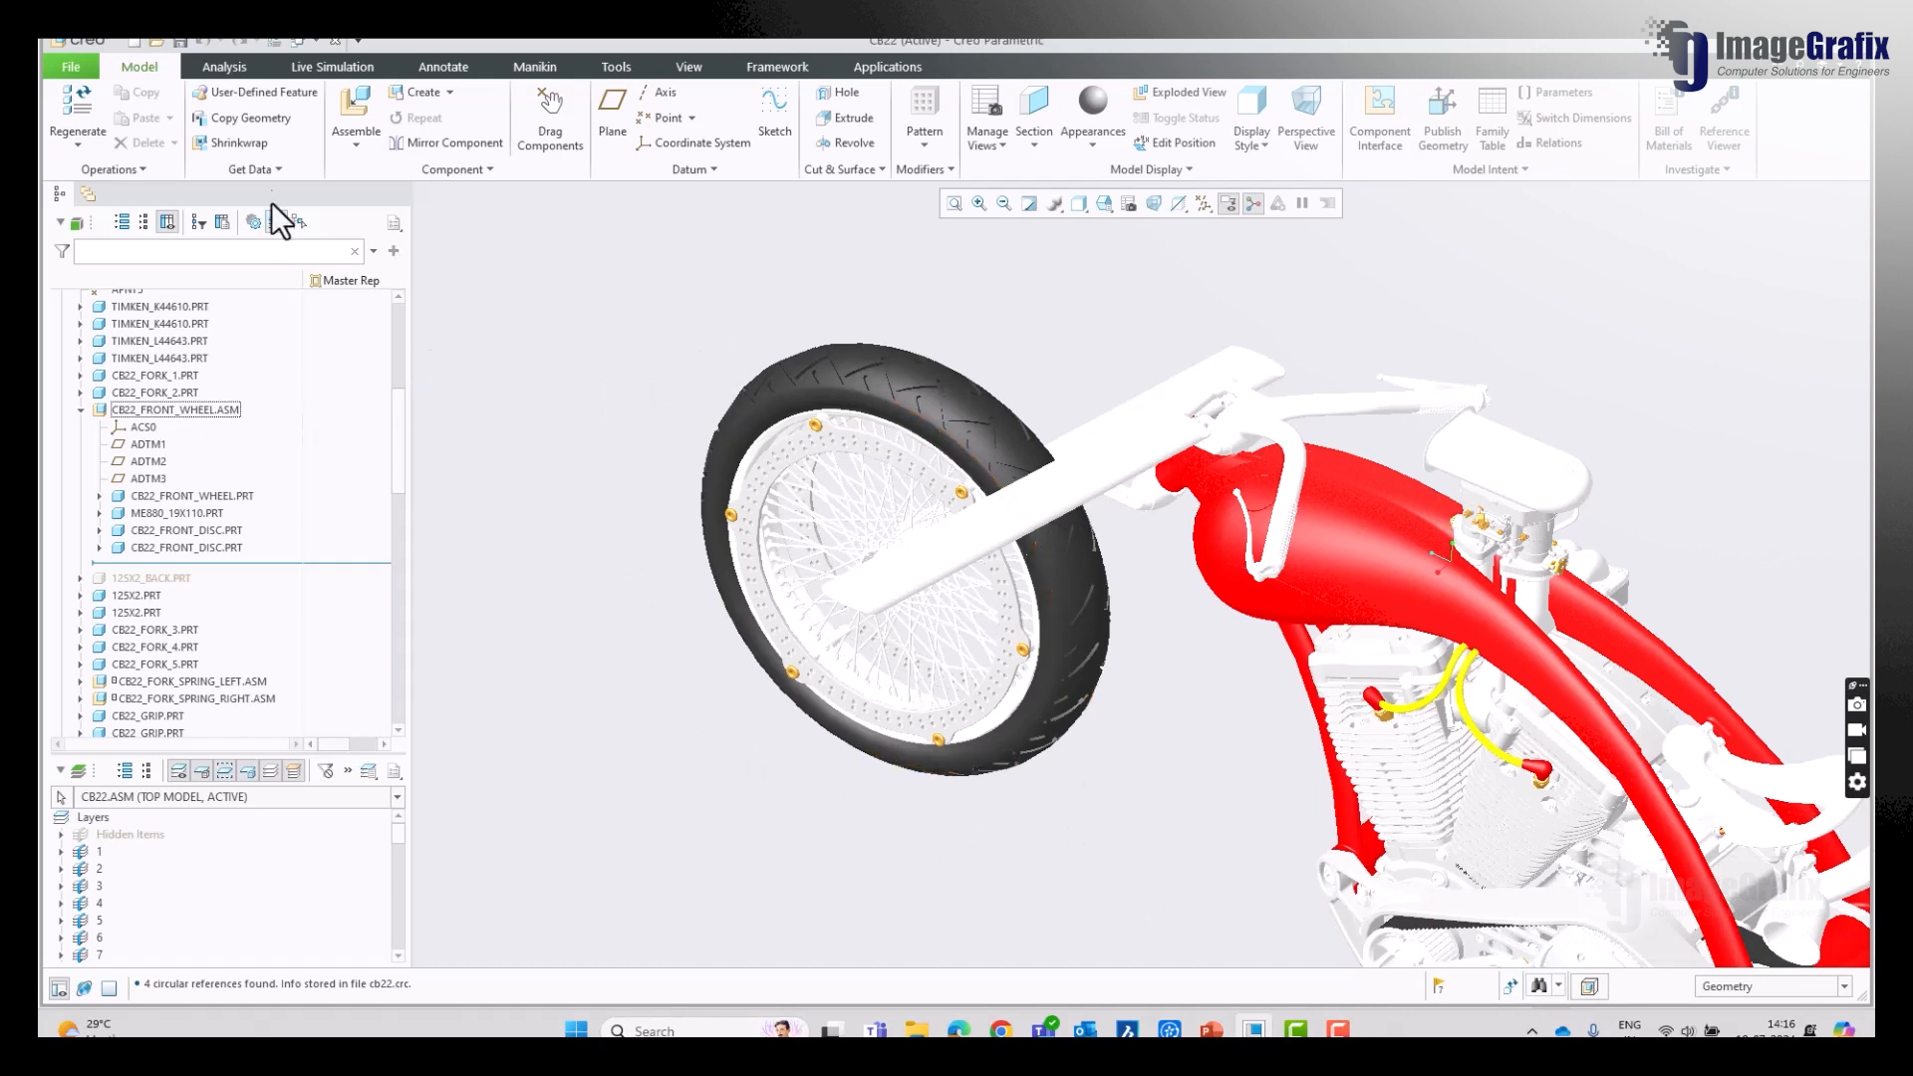
Step: Set up a new assembly file of sub-type Configurable module named Bike_Module_Front_Assm
click(135, 42)
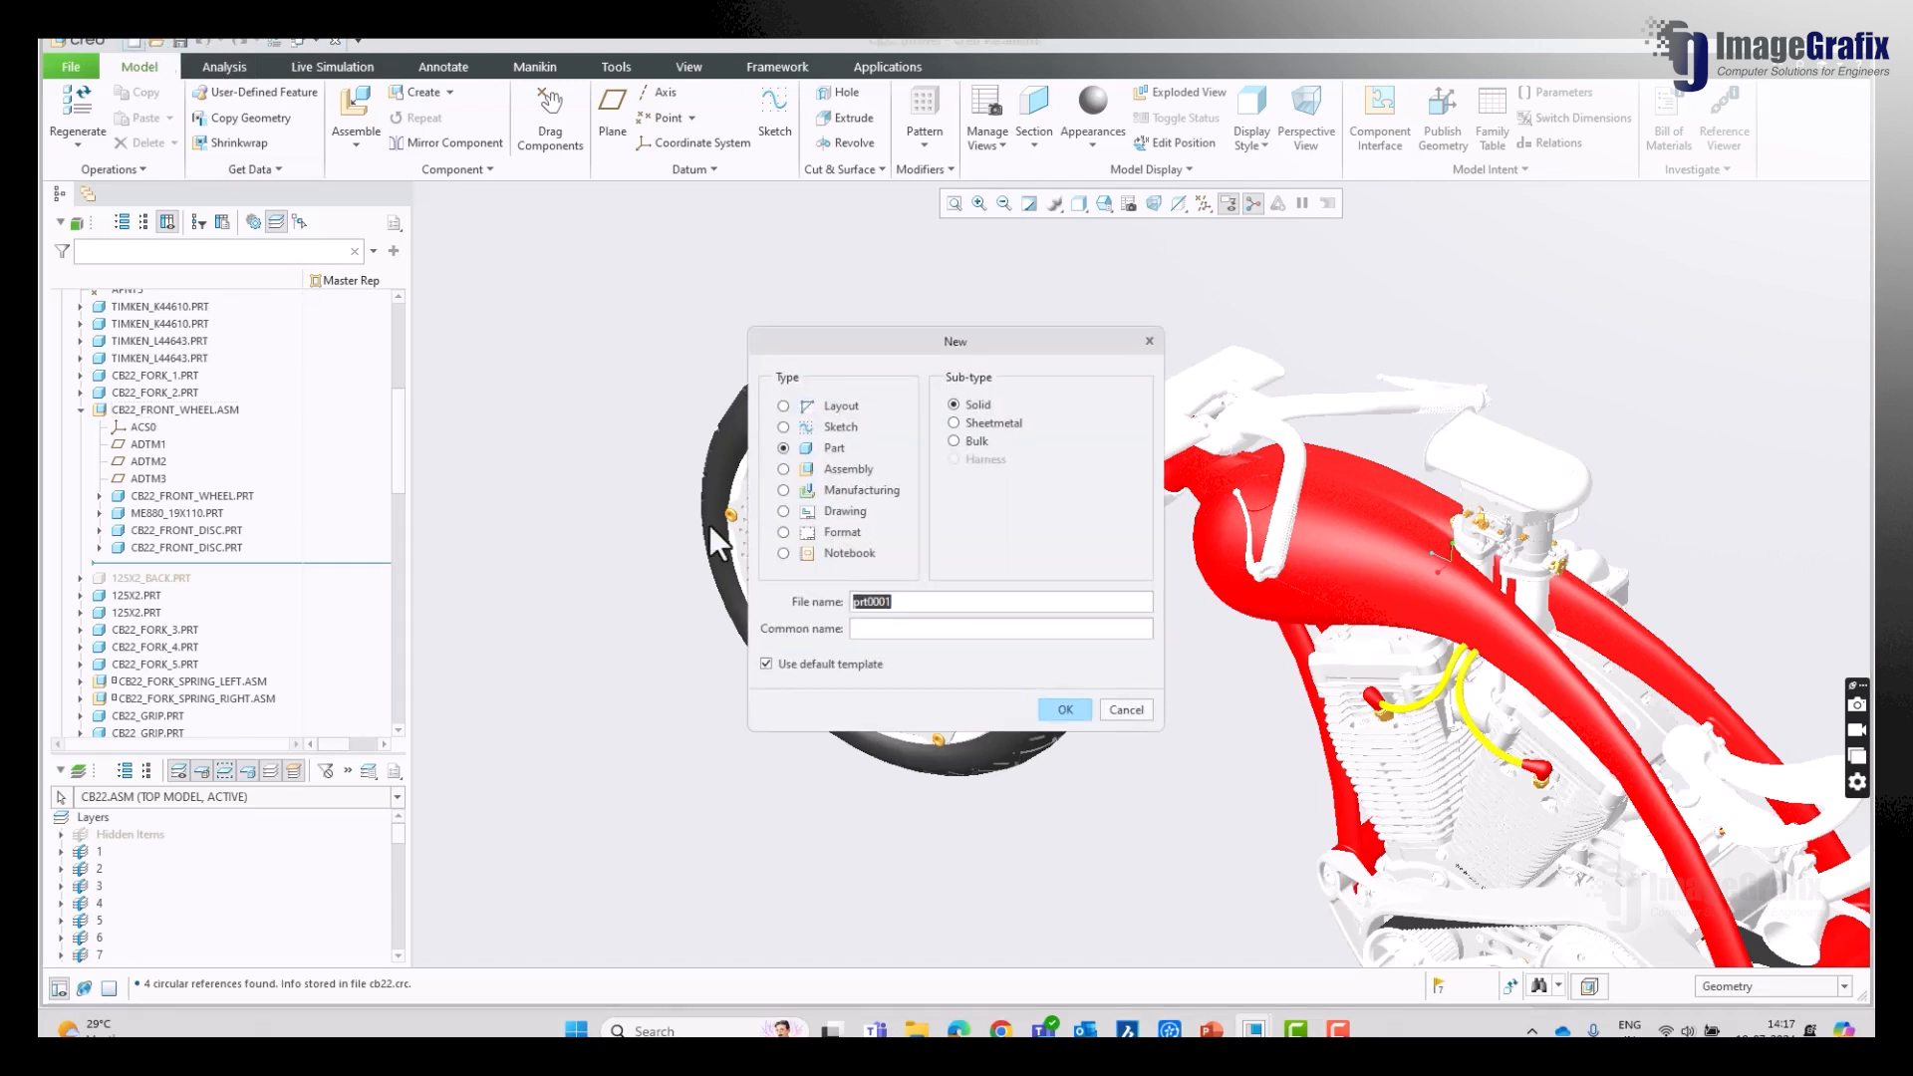
click(857, 470)
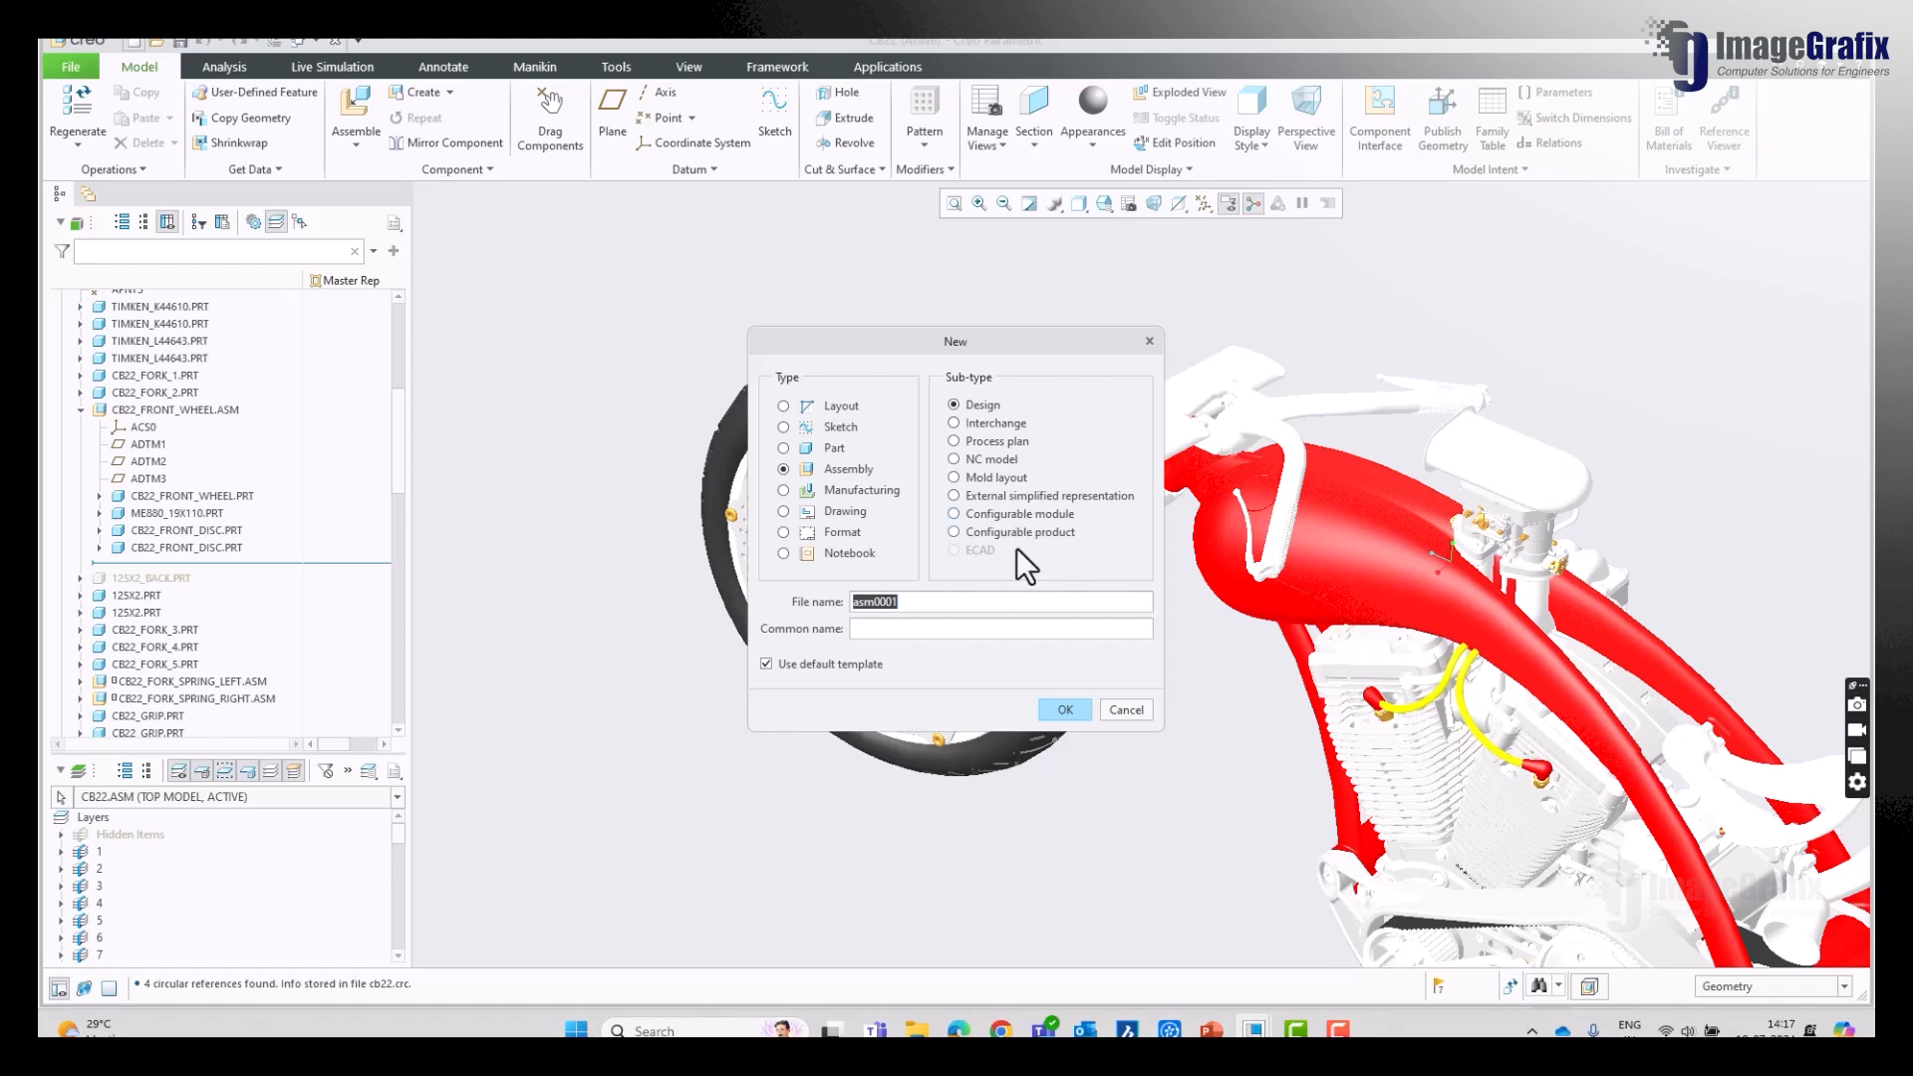
click(954, 514)
click(1008, 535)
click(977, 514)
text(Bike_Module_Front_Assm)
Step: Create the module from the mmks_asm_module_rel template instead of the default one, and narrow the model tree
click(865, 665)
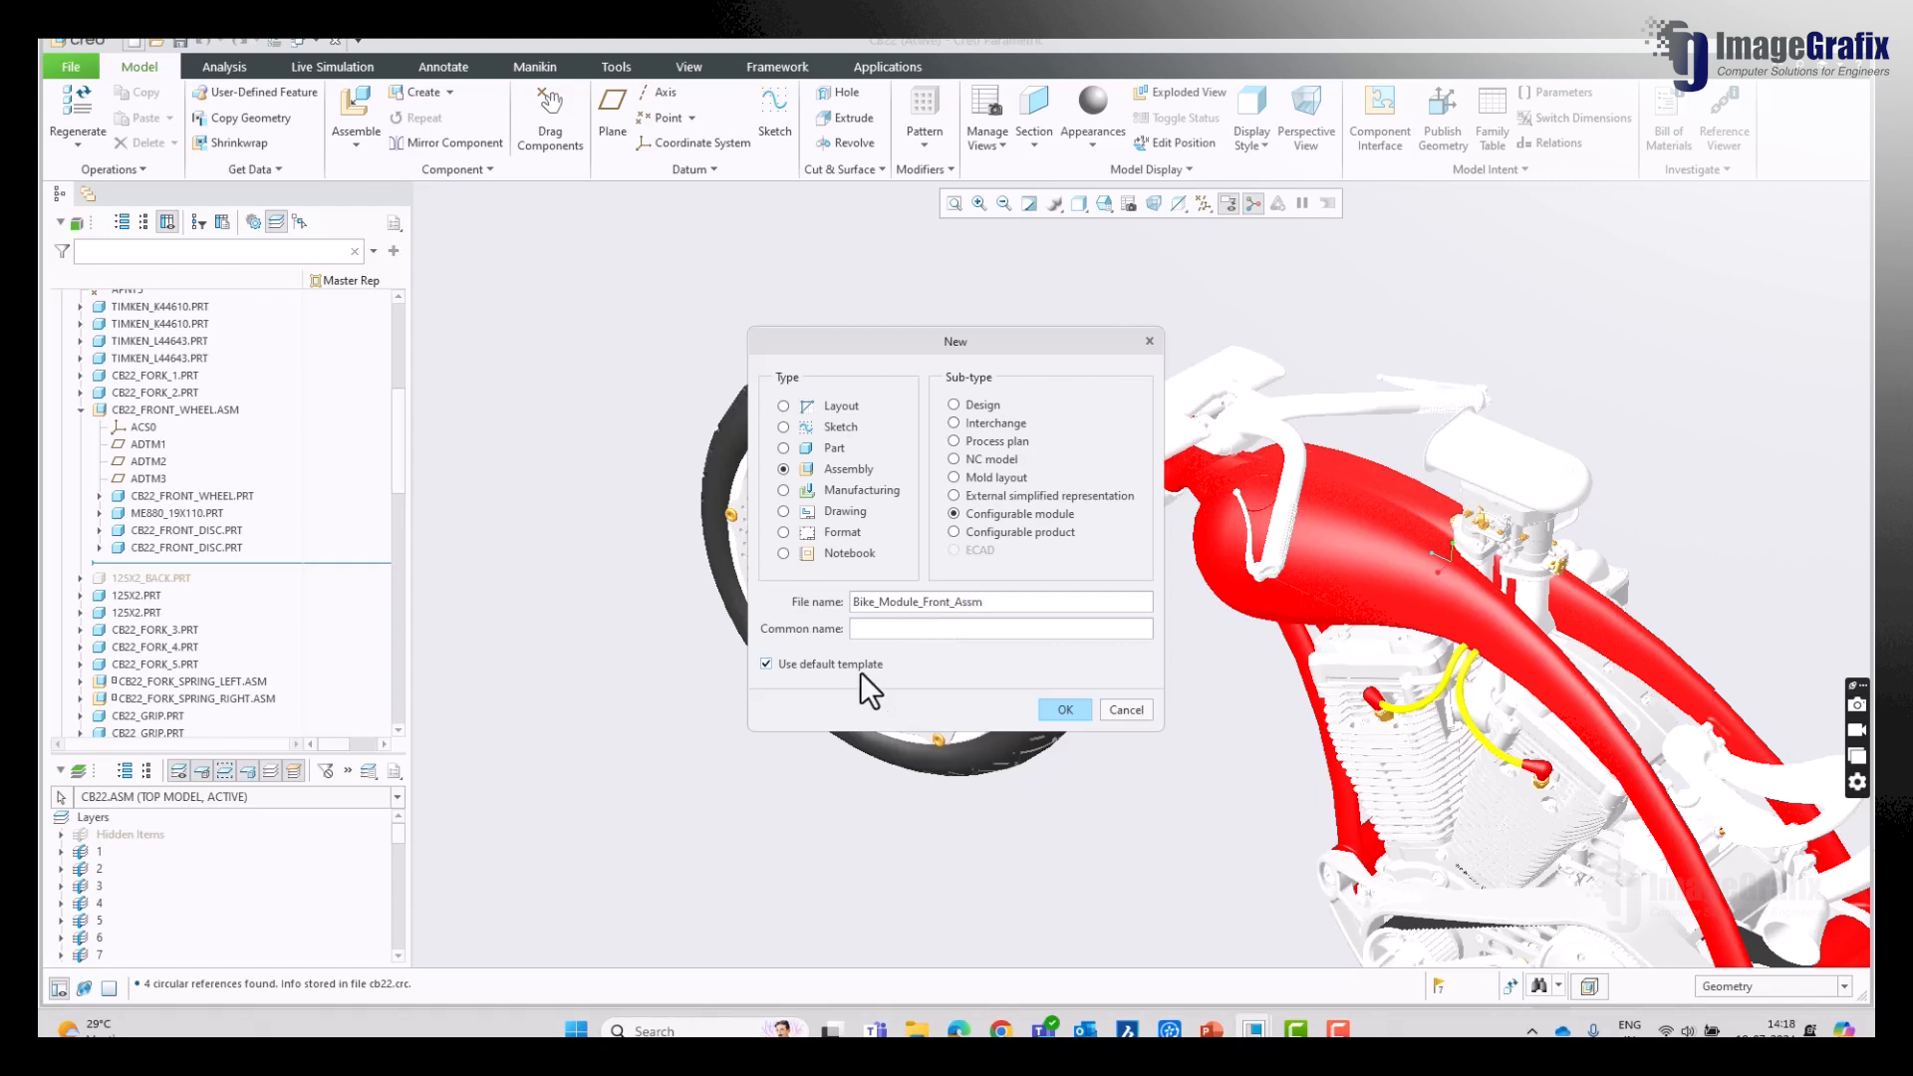
click(1065, 709)
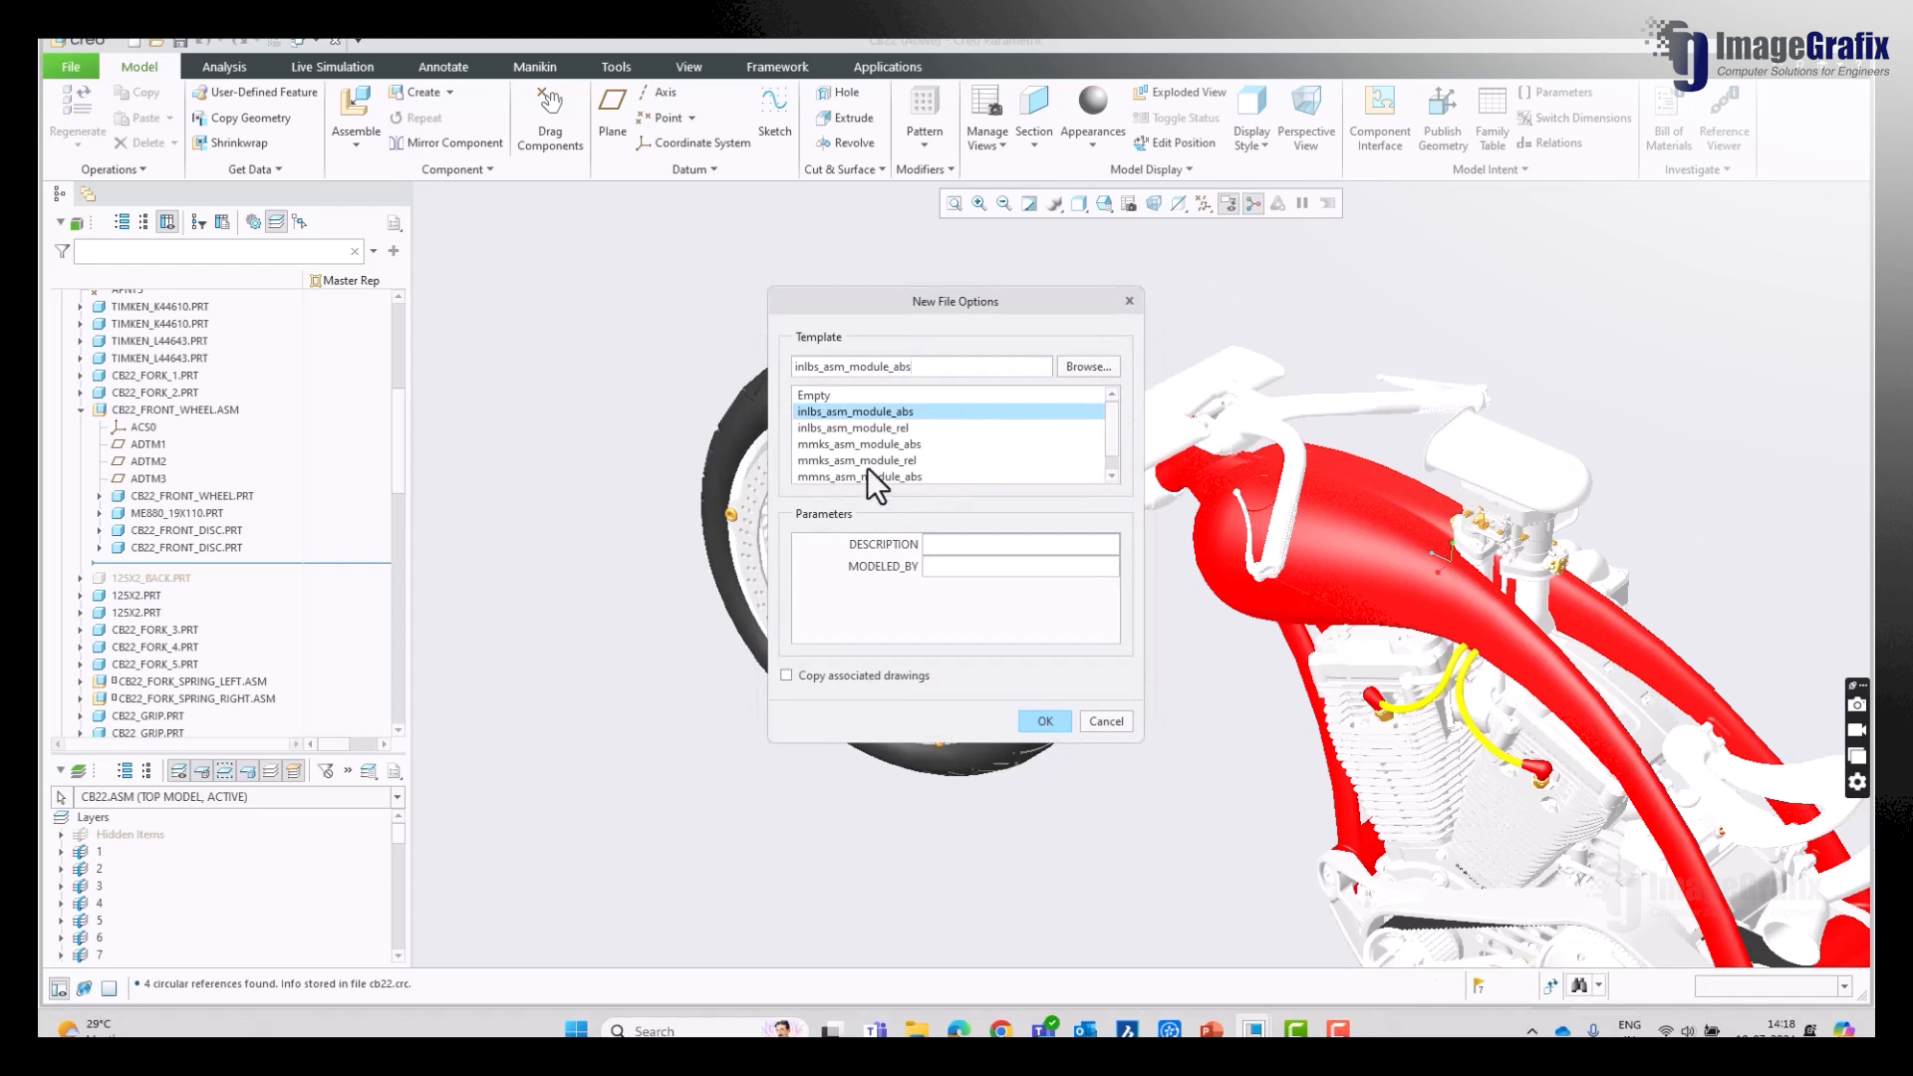
click(867, 464)
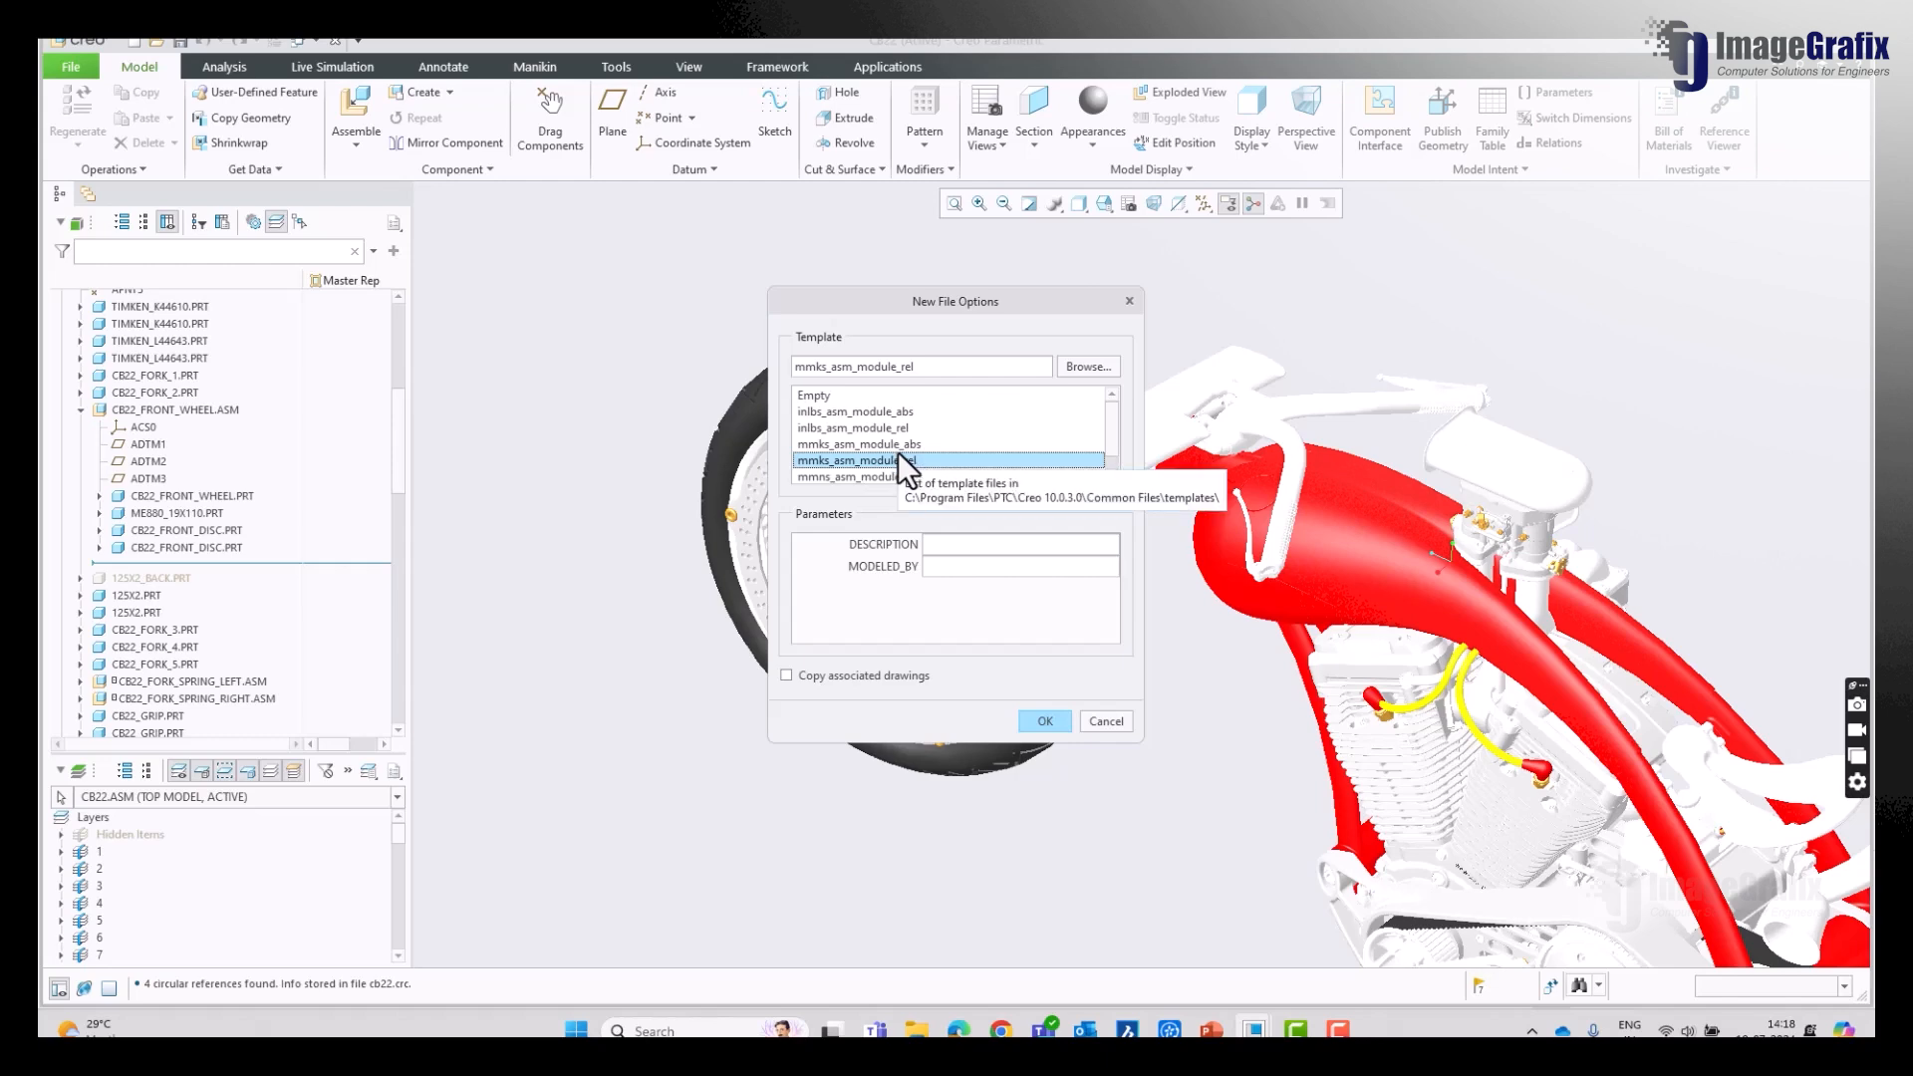
click(1044, 719)
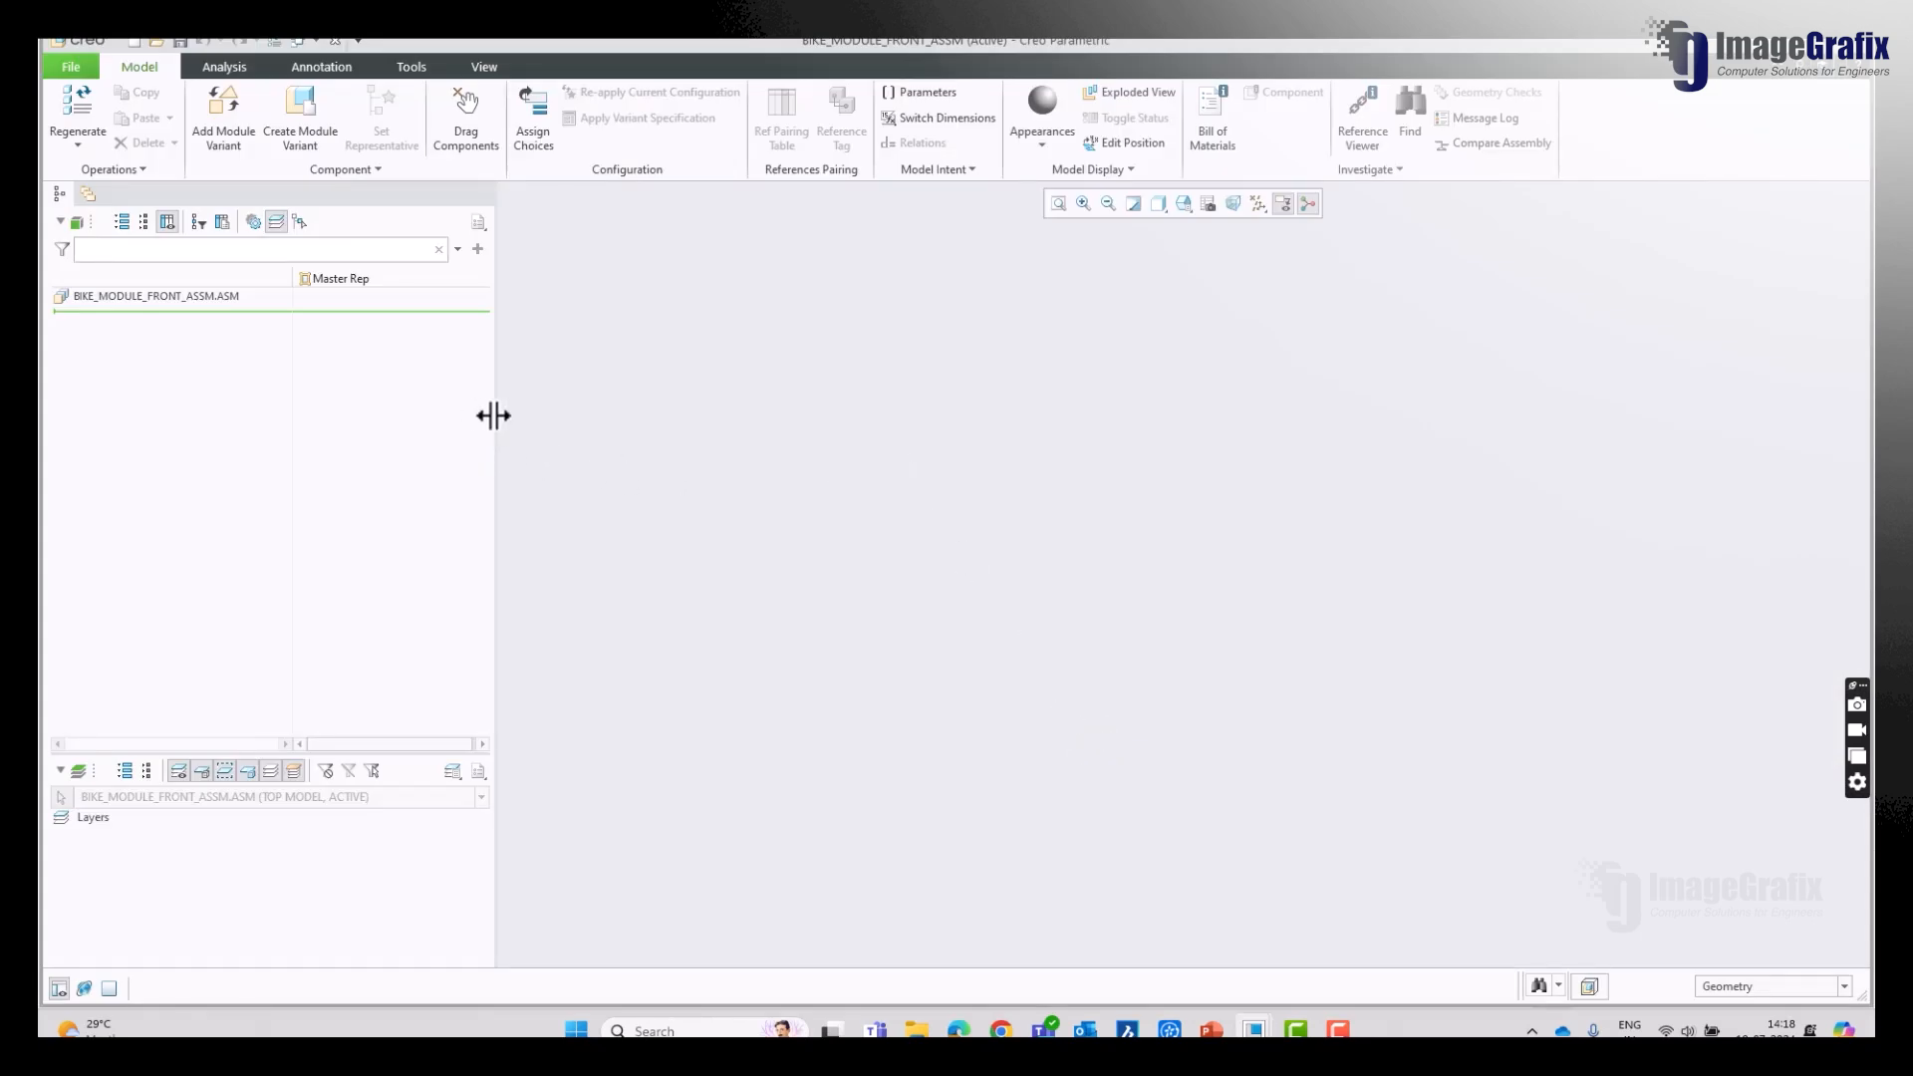
drag(495, 415, 390, 382)
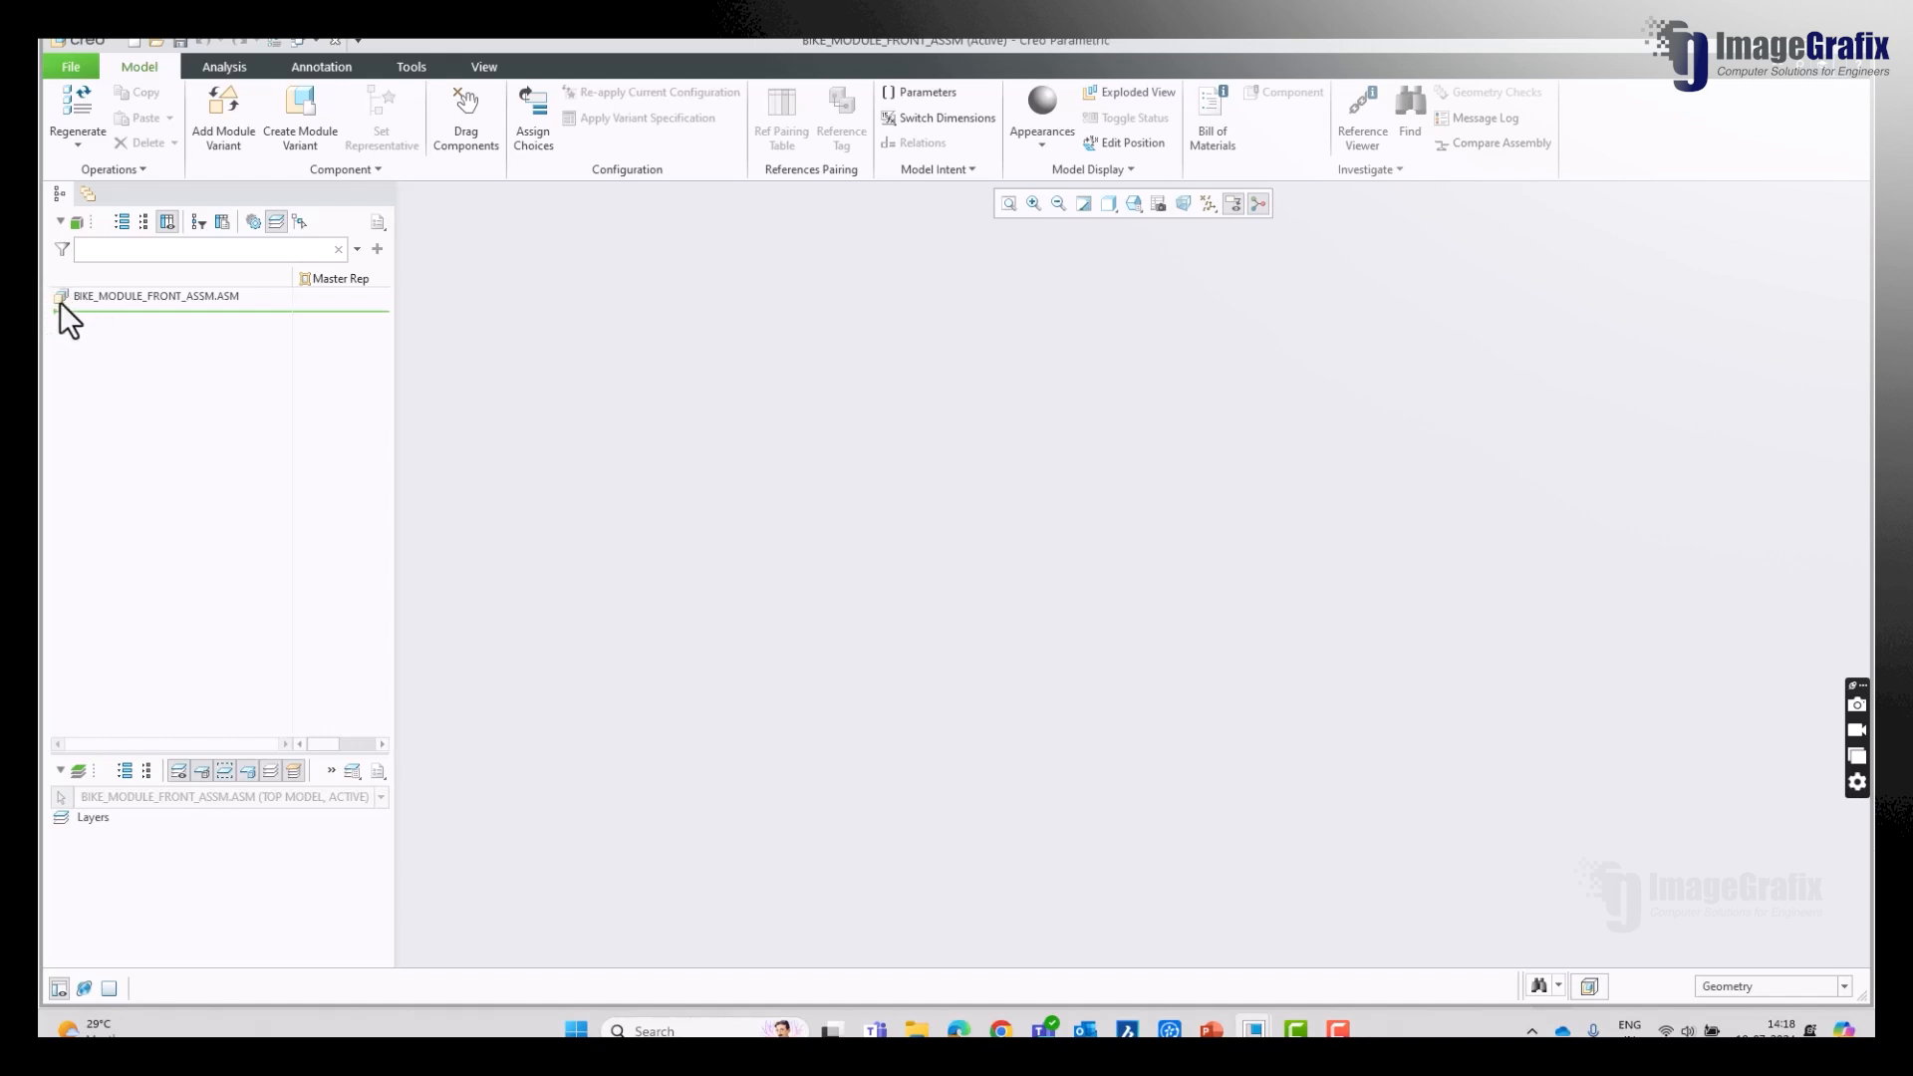
Step: Switch to CB22.ASM to view its model tree and return to BIKE_MODULE_FRONT_ASSM.ASM
click(298, 42)
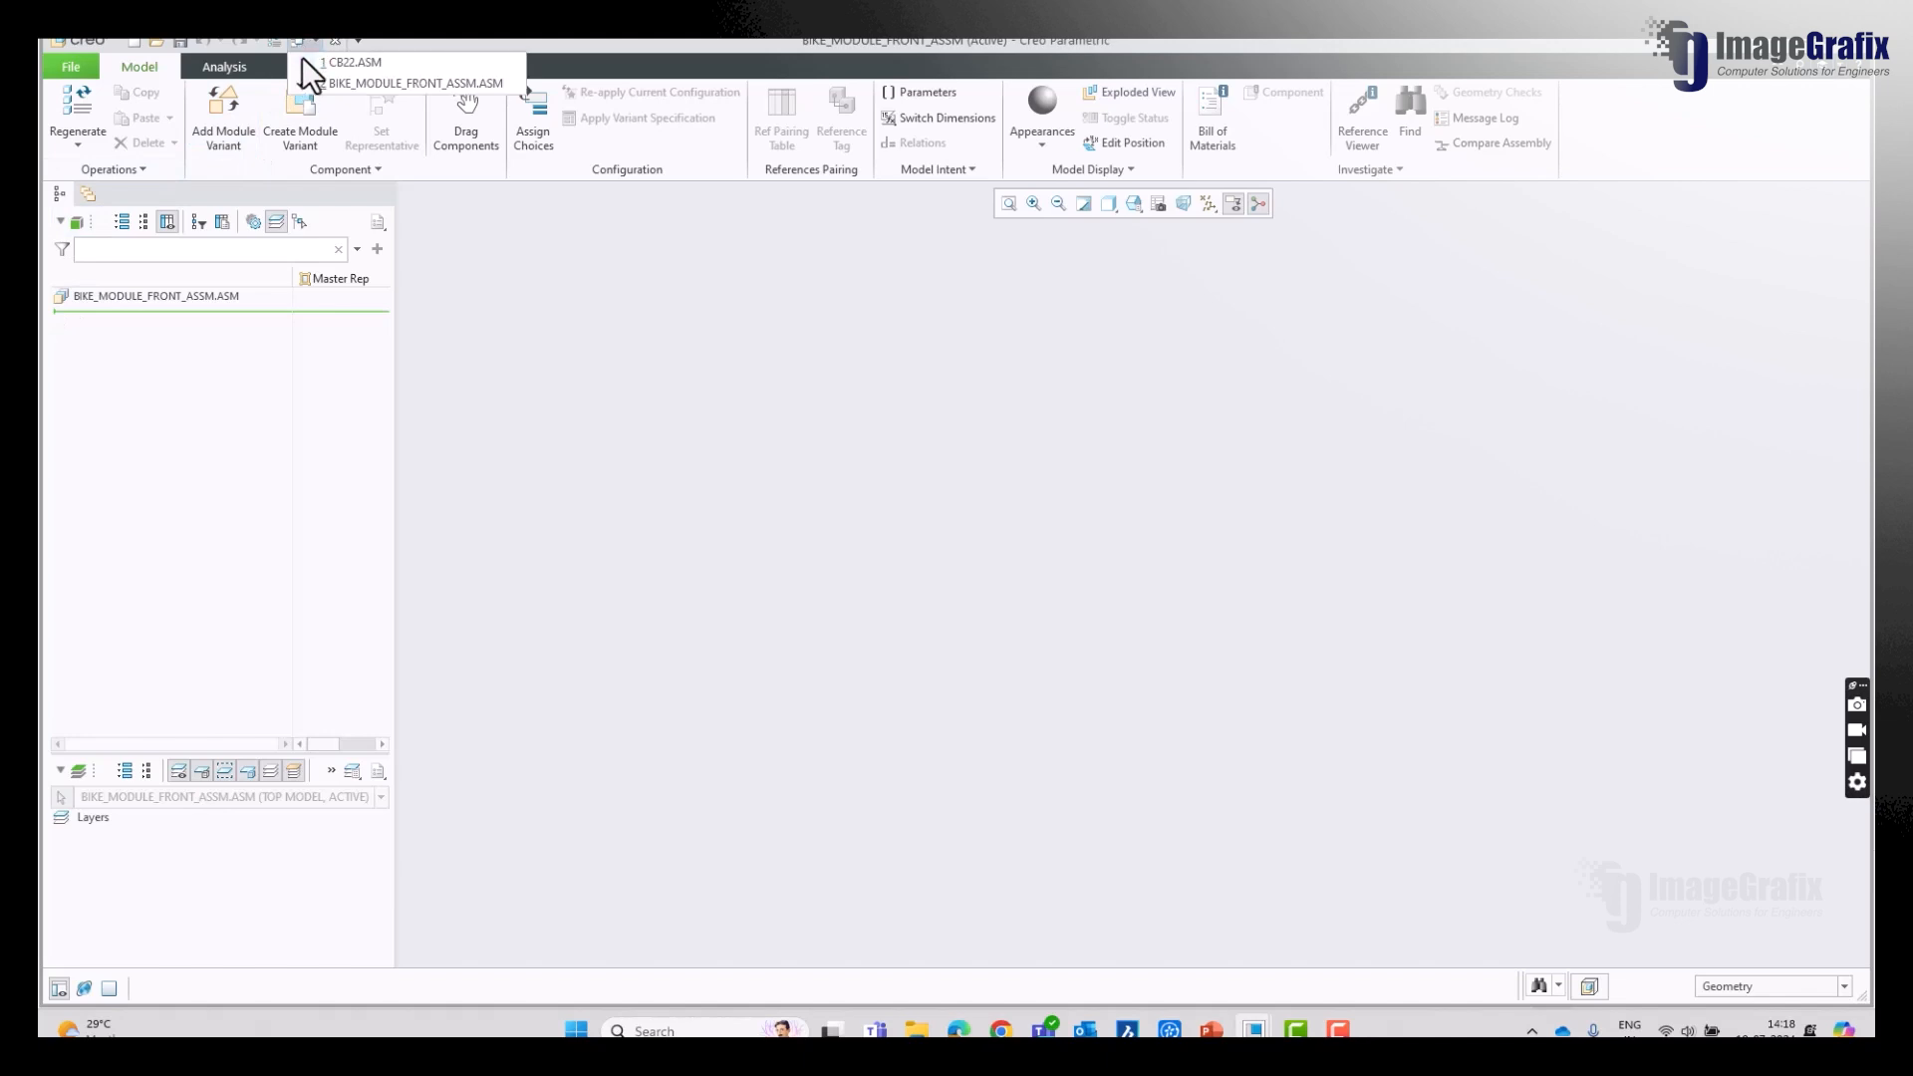
click(302, 62)
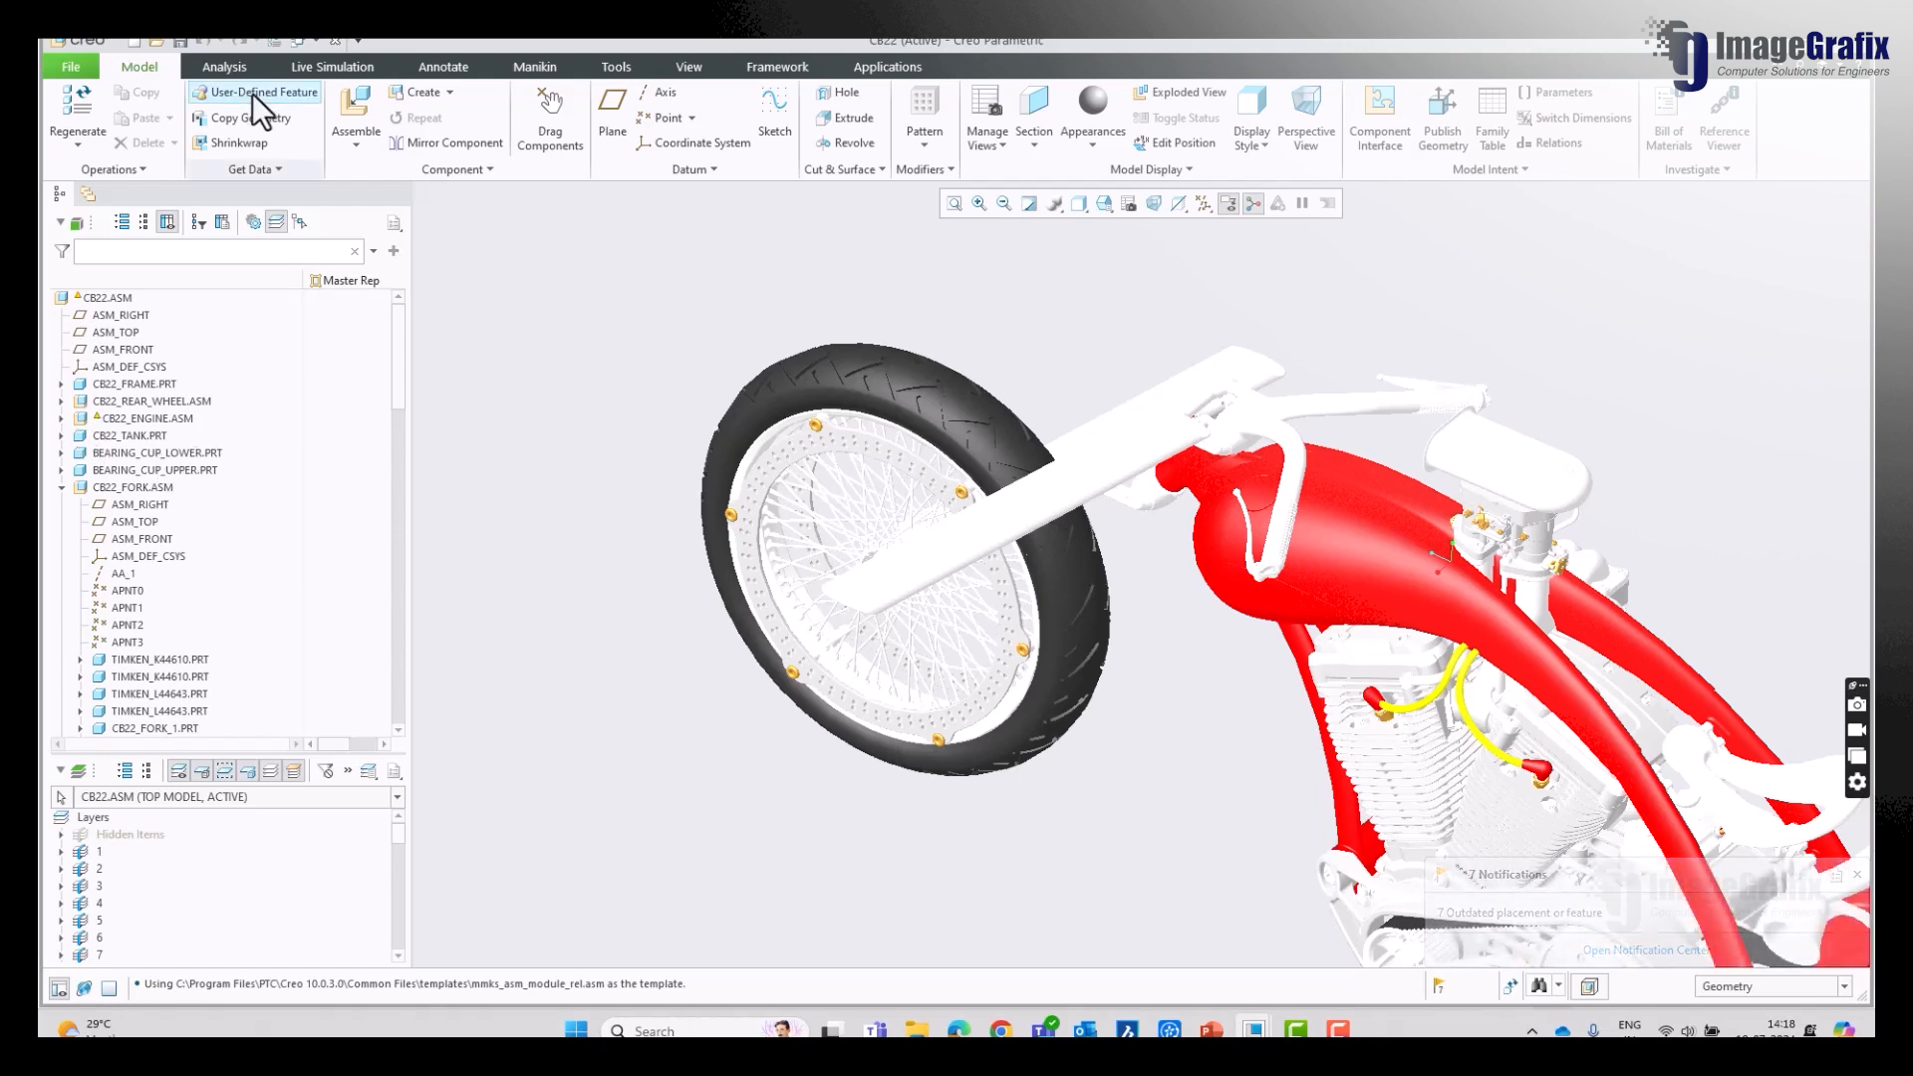
click(302, 43)
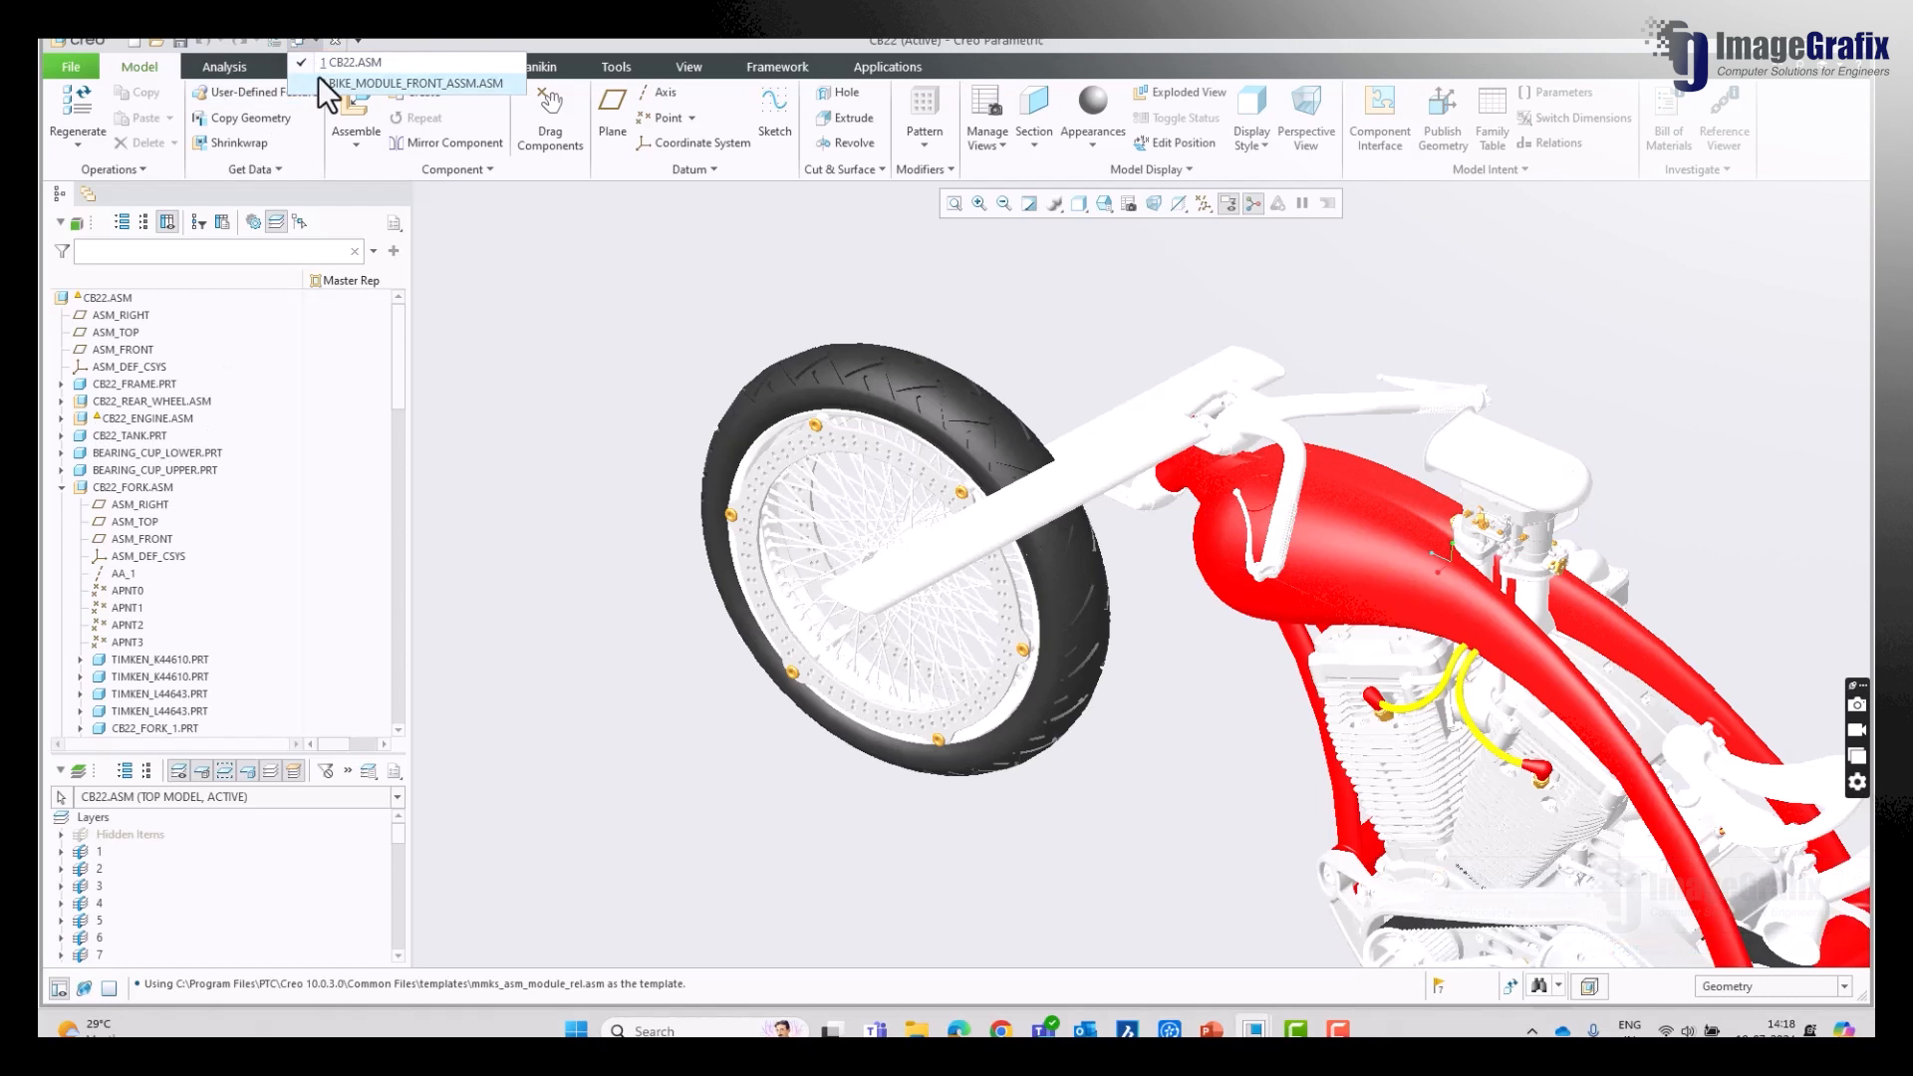
click(319, 78)
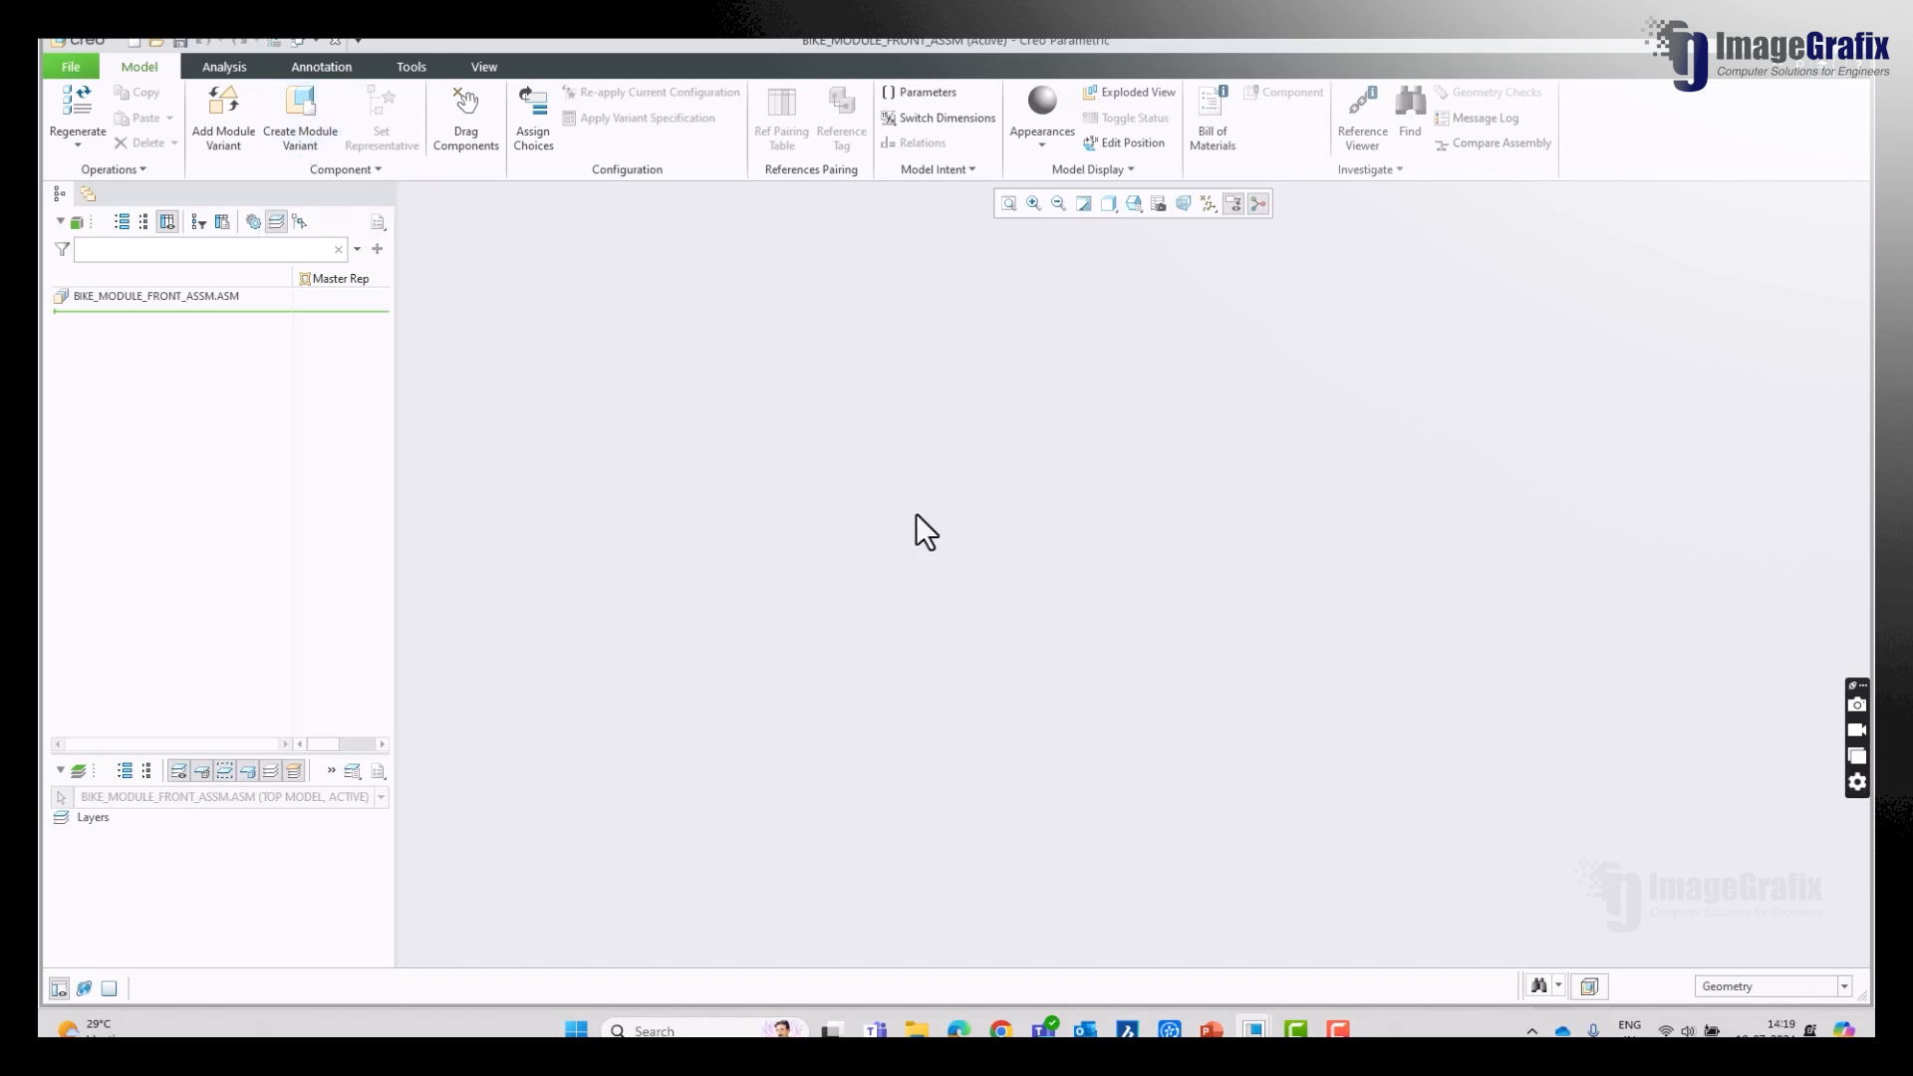
Step: Add cb22_front_wheel.prt from the Module_assembly folder as a module variant
click(229, 136)
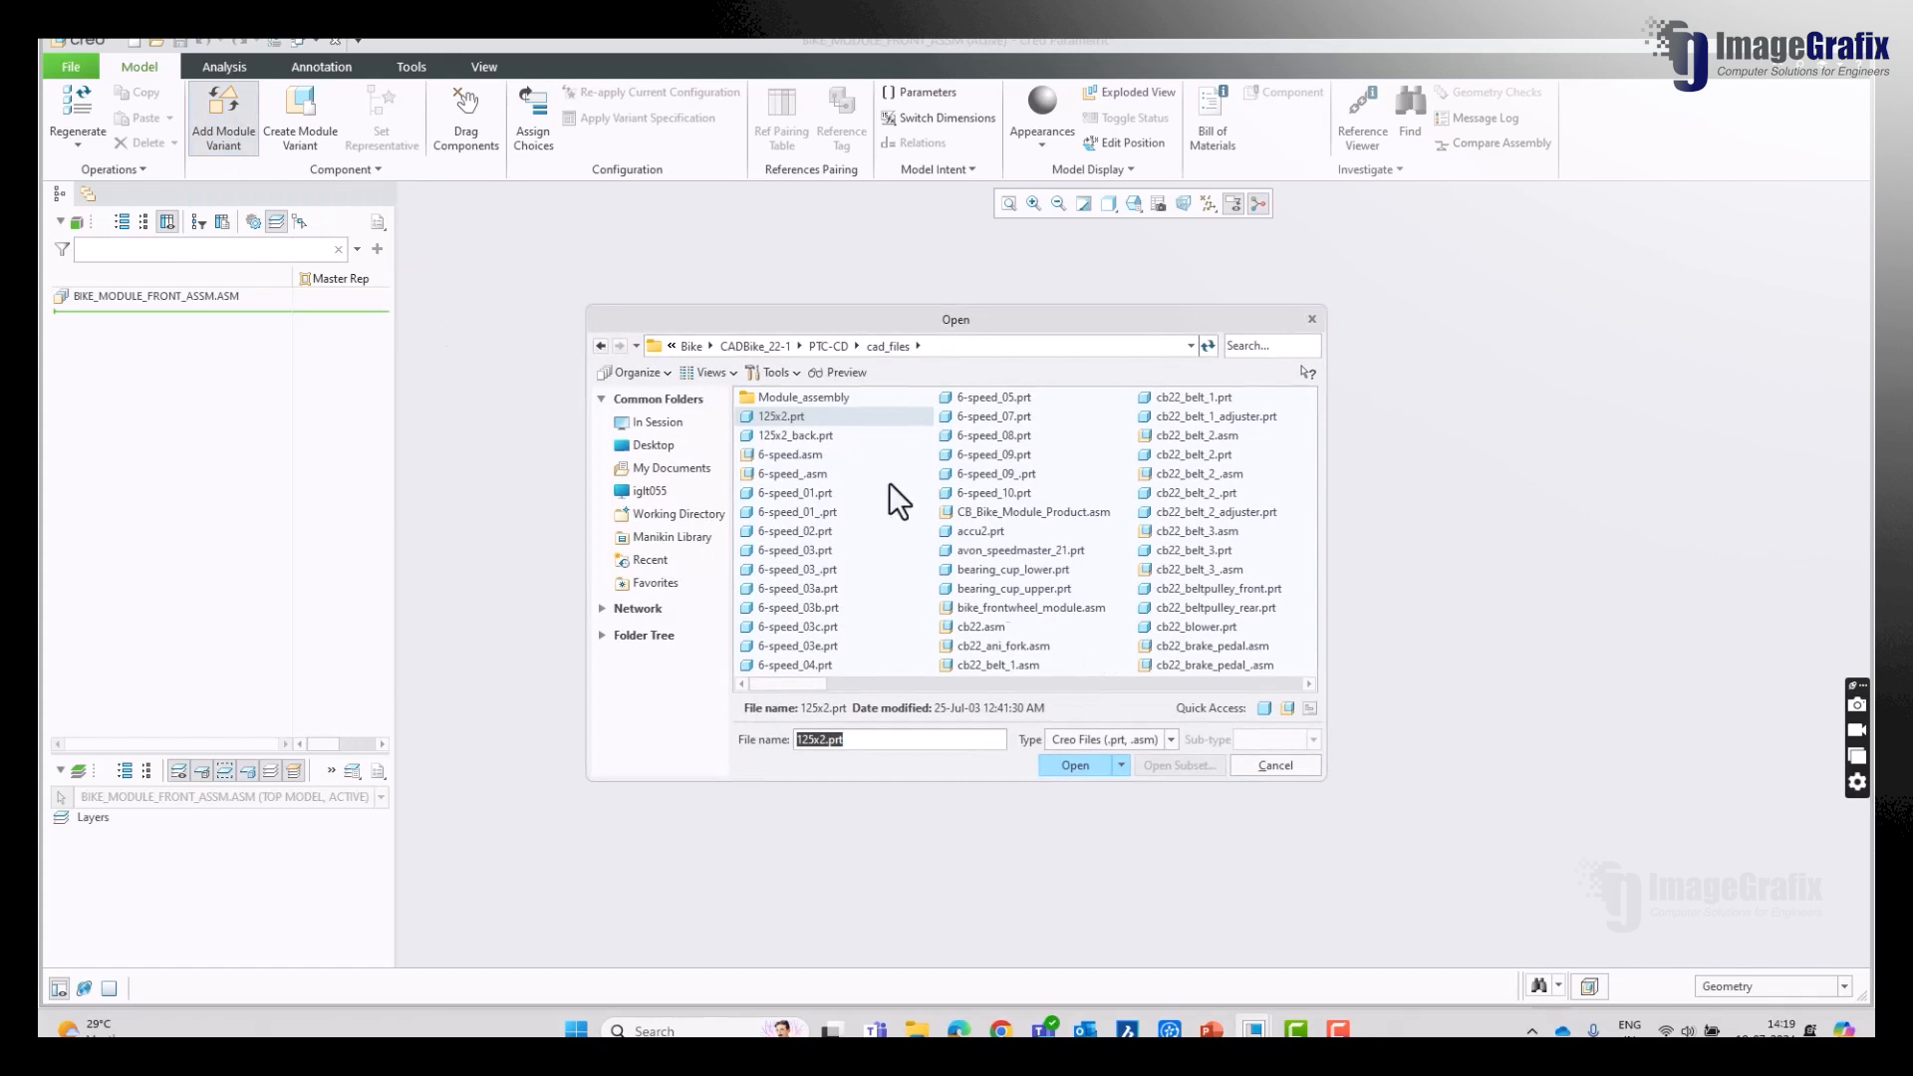
double_click(833, 398)
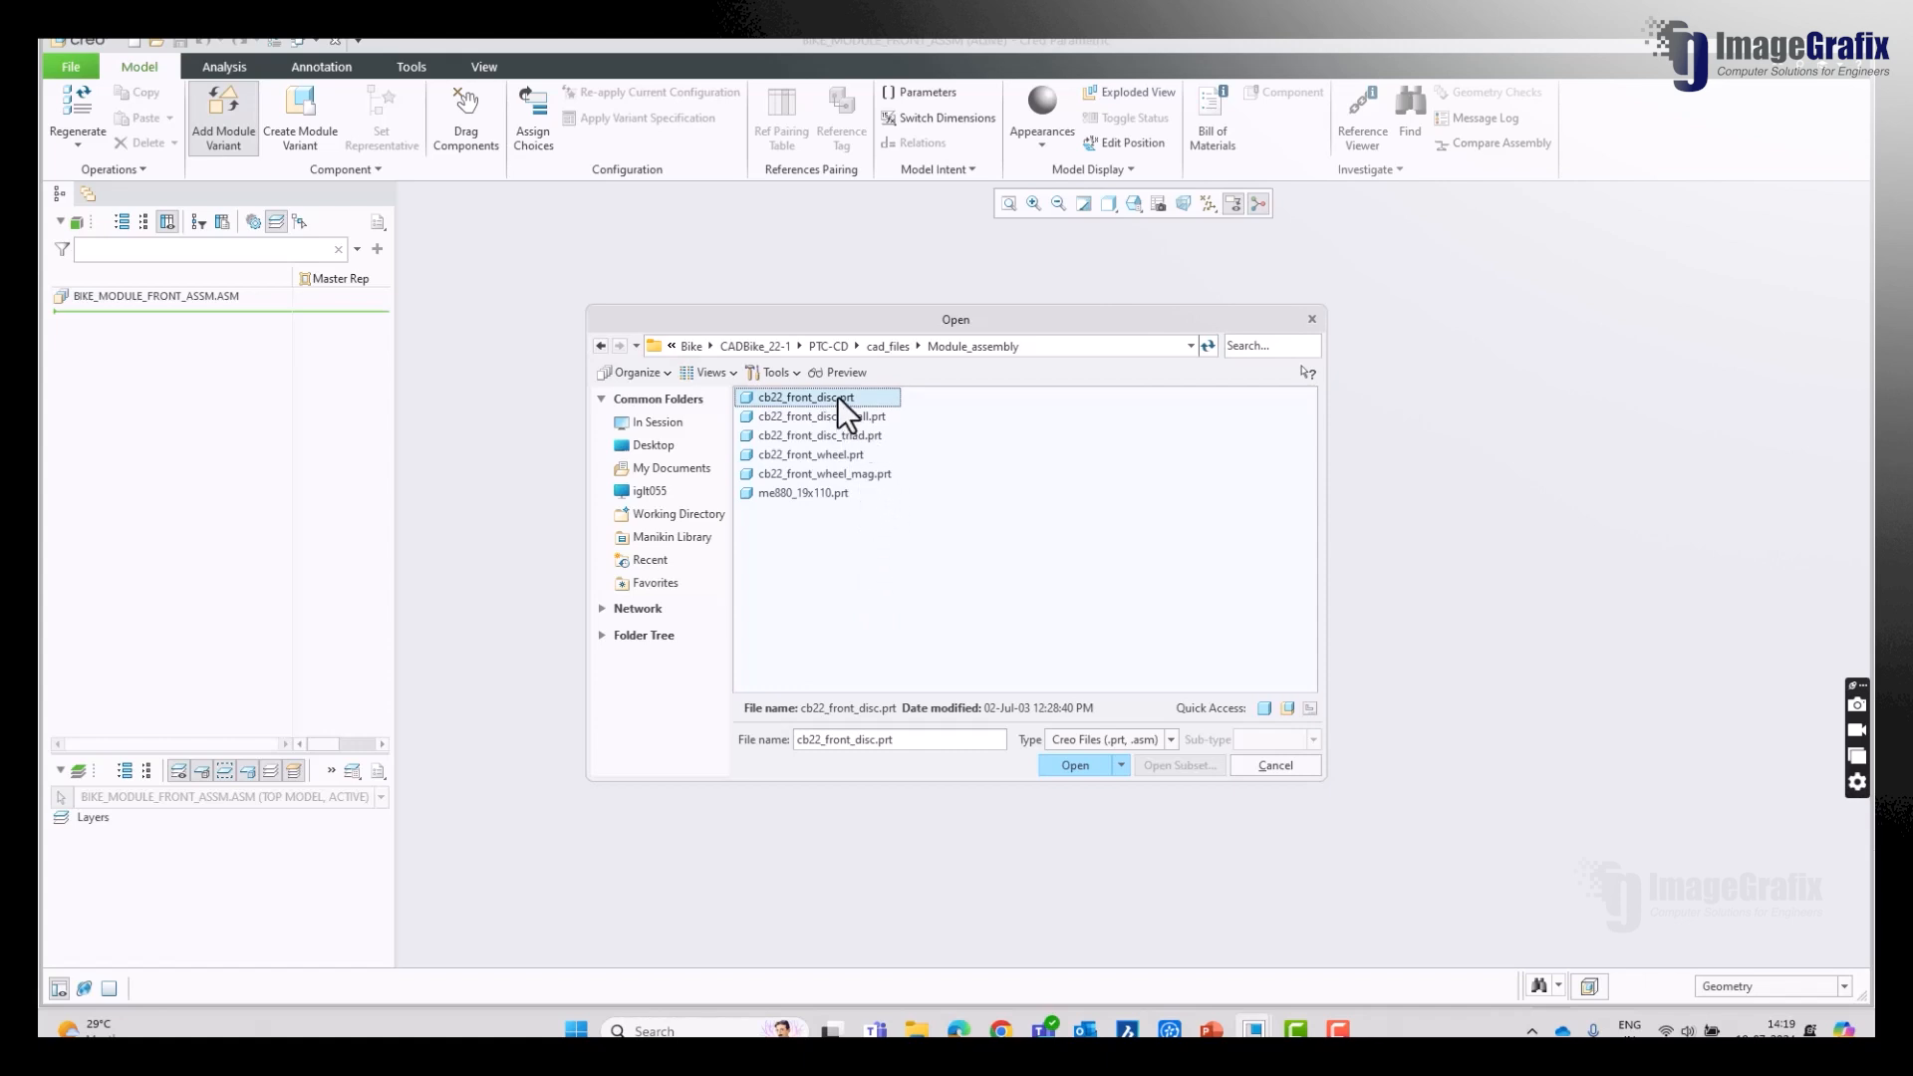
click(853, 456)
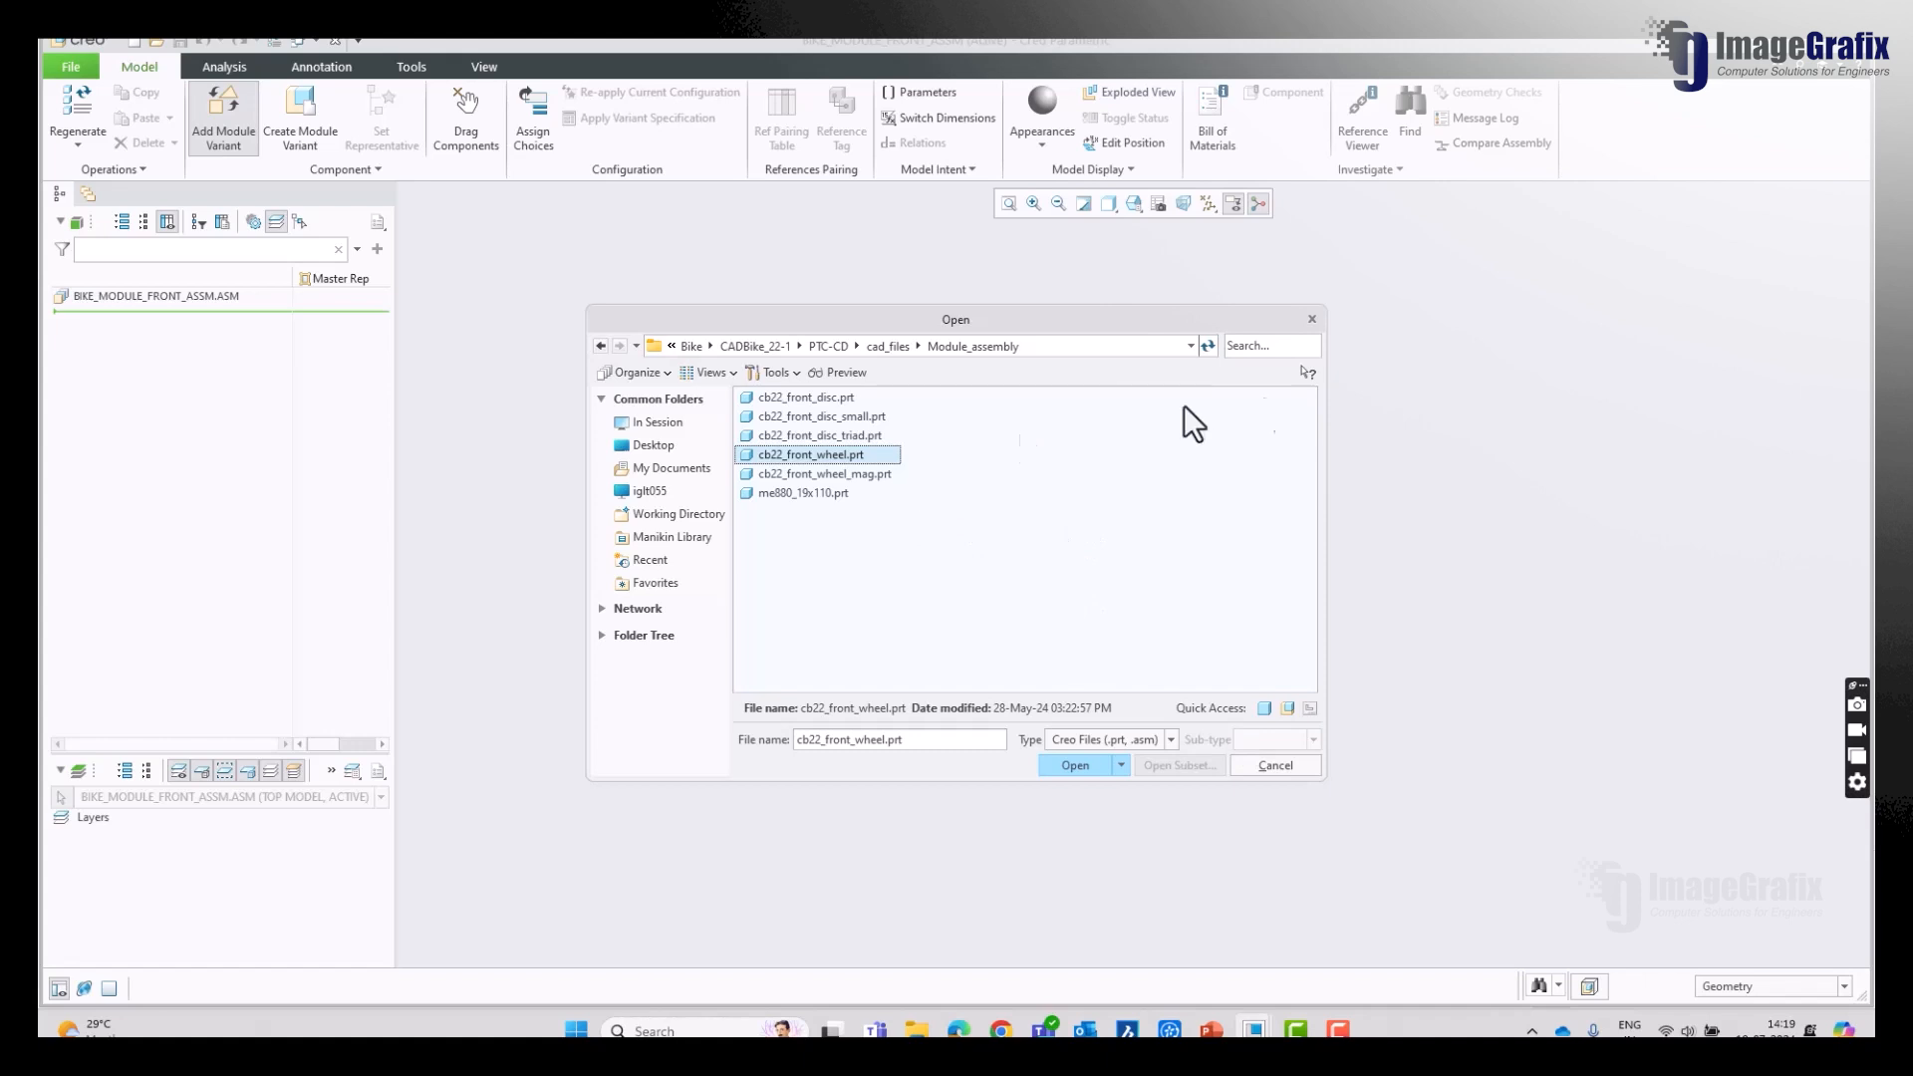
click(1061, 765)
middle_drag(968, 457, 1003, 504)
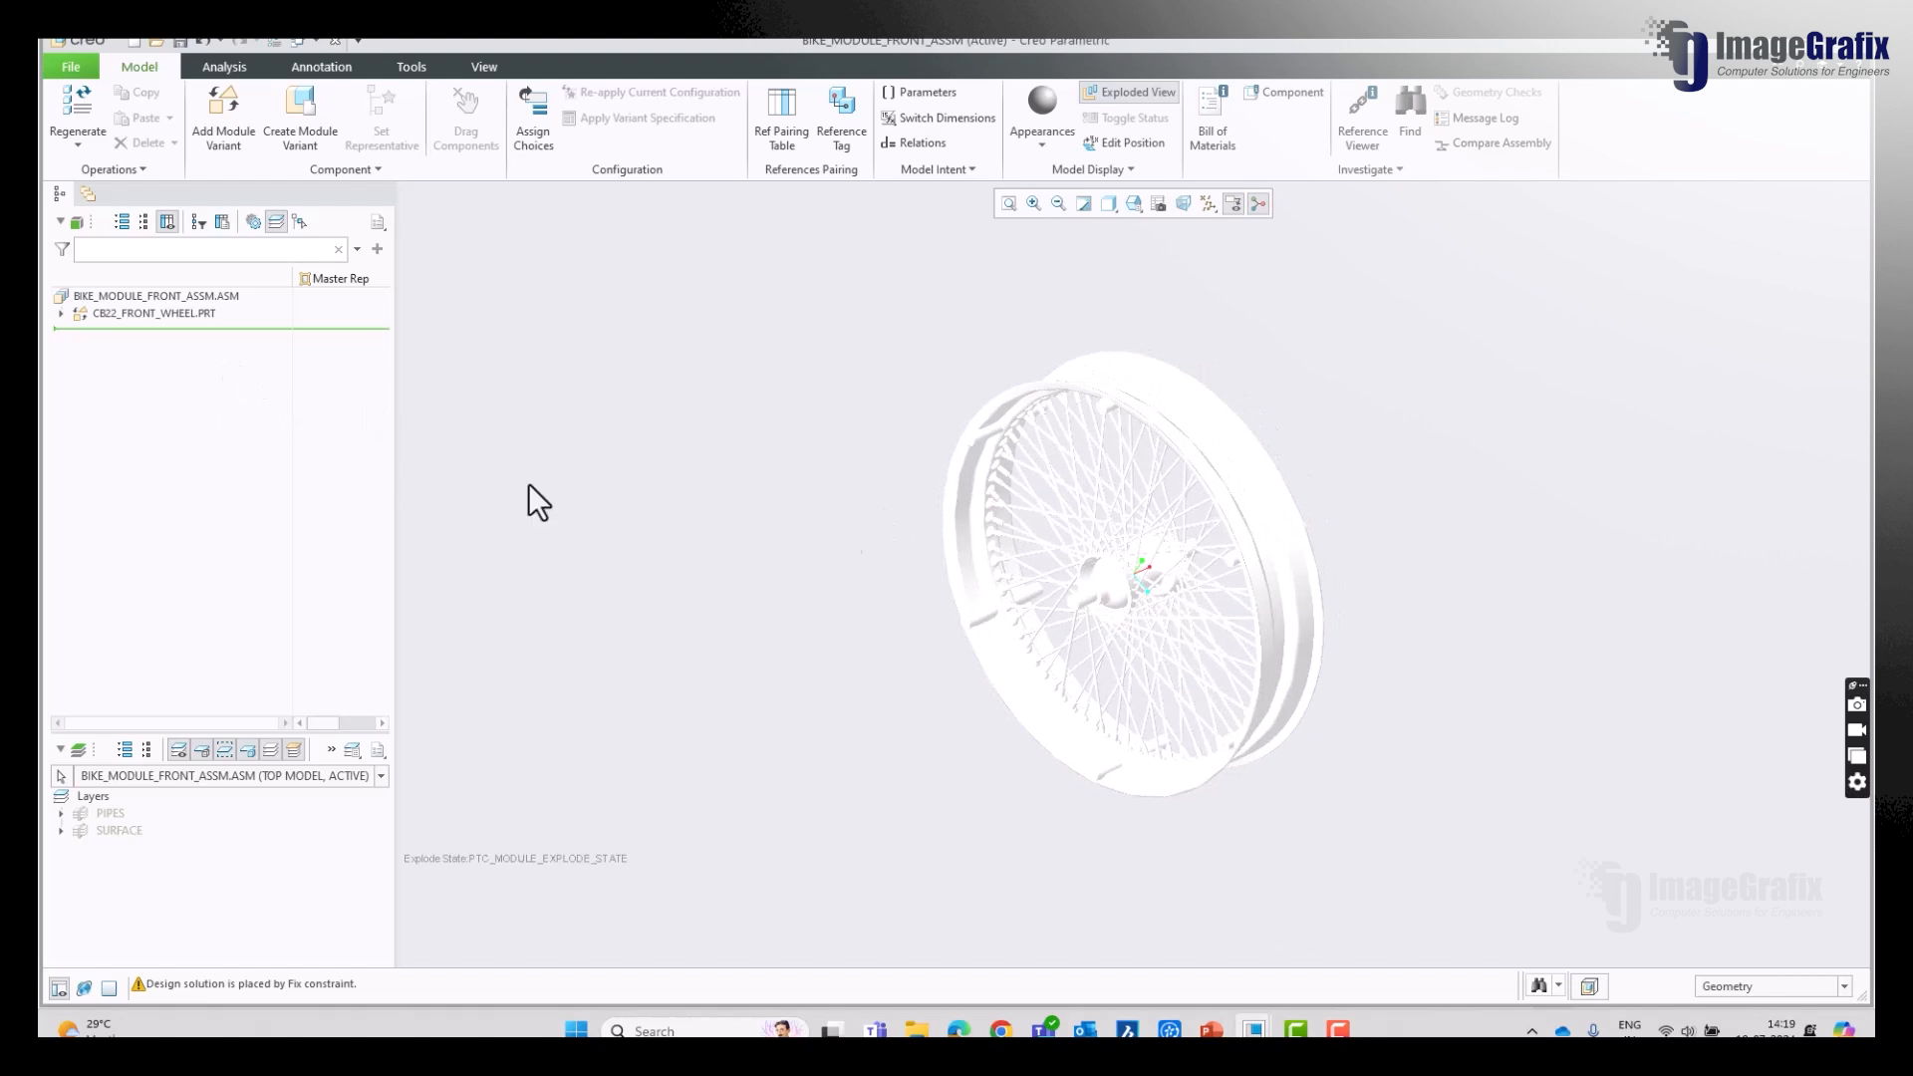
scroll(1395, 769, down, 2)
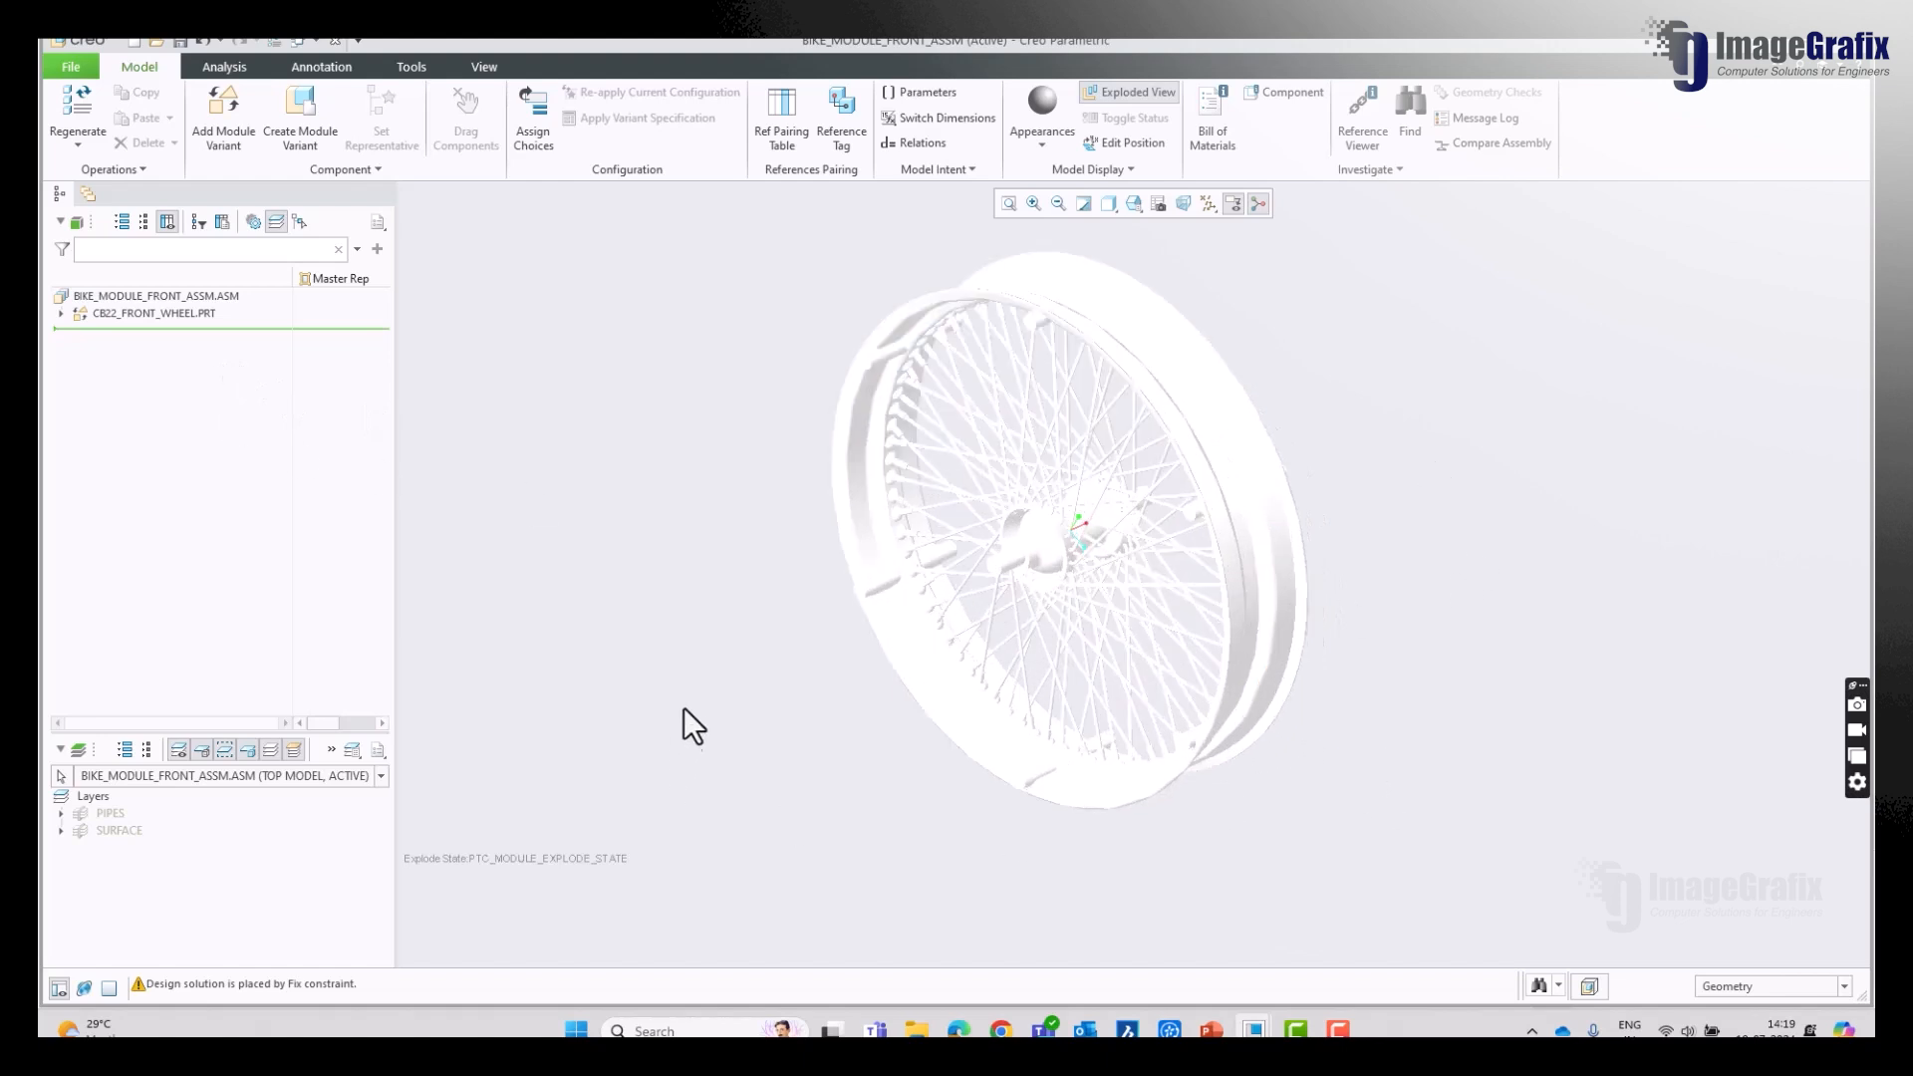
scroll(683, 701, up, 2)
Step: Edit the definition of CB22_FRONT_WHEEL.PRT, accept unexploding the assembly, and delete the Fix constraint from its placement
right_click(187, 313)
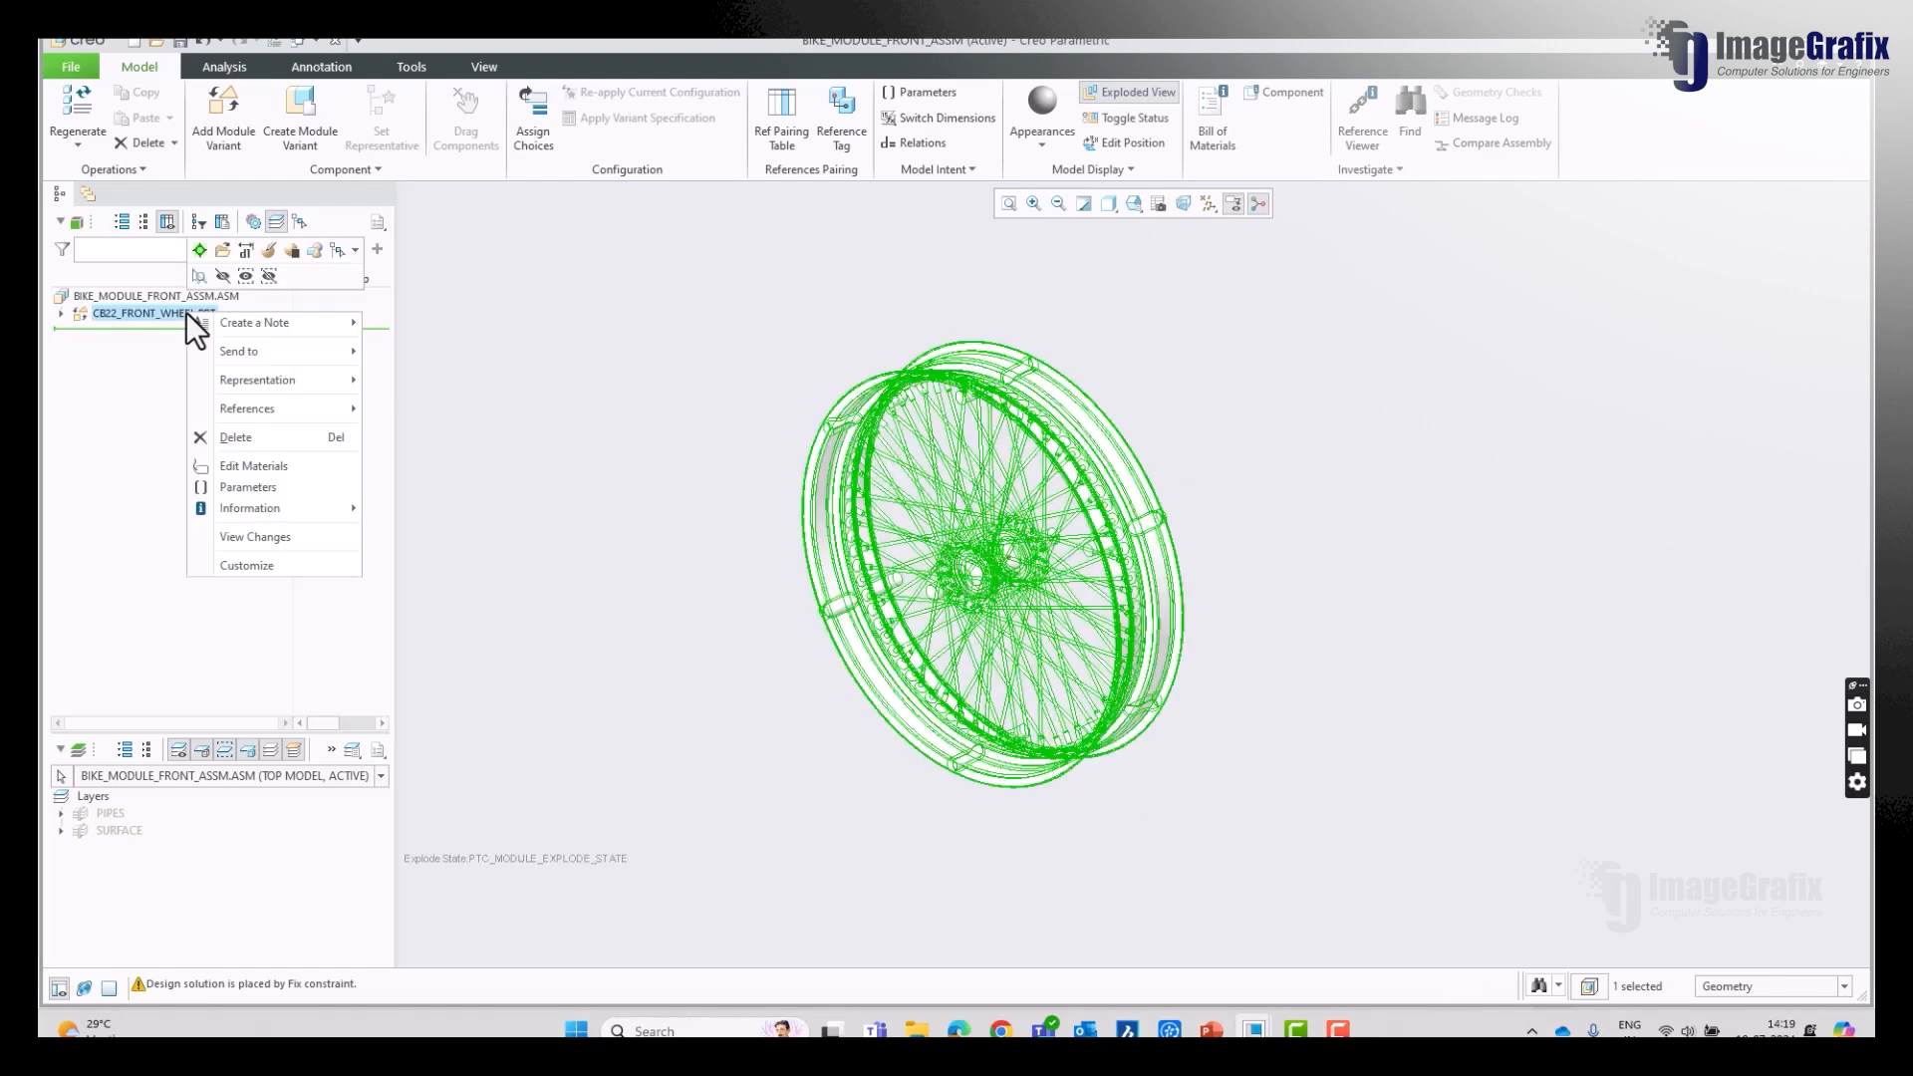
click(491, 295)
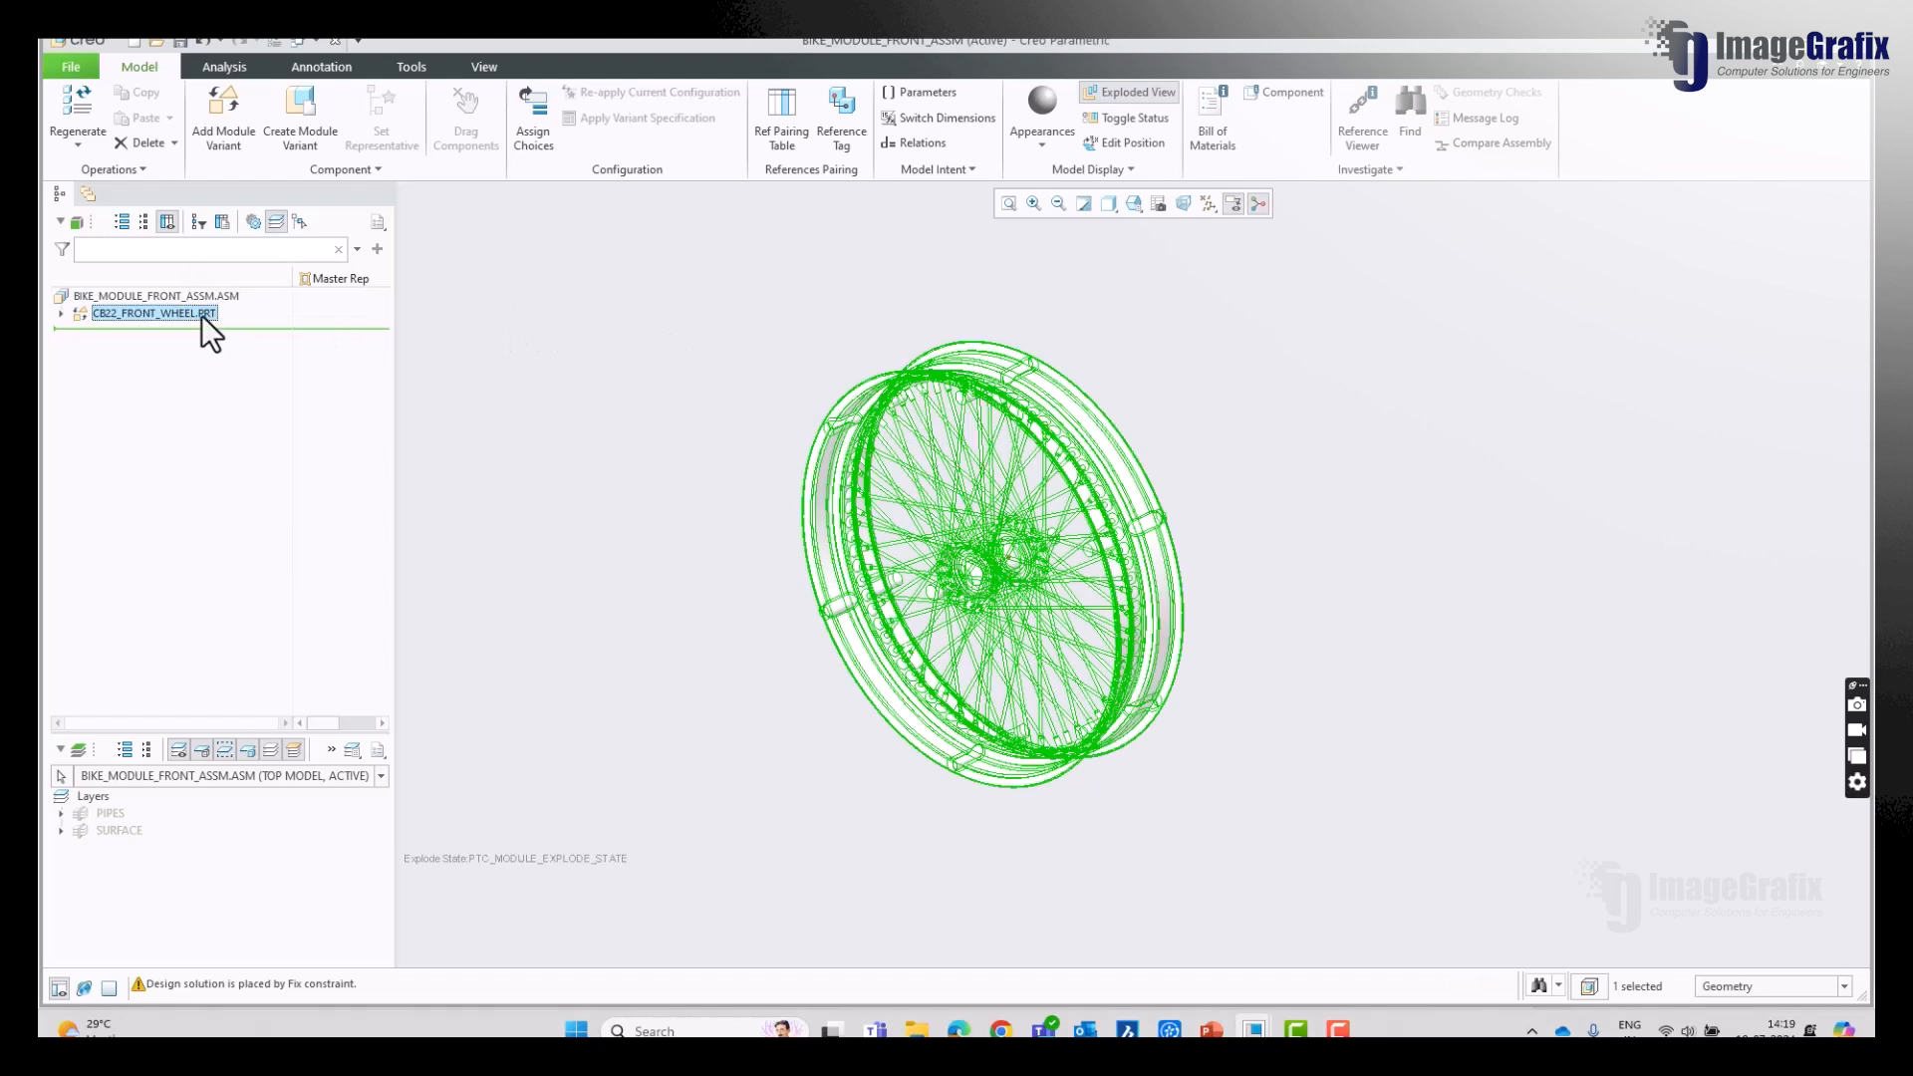
click(201, 315)
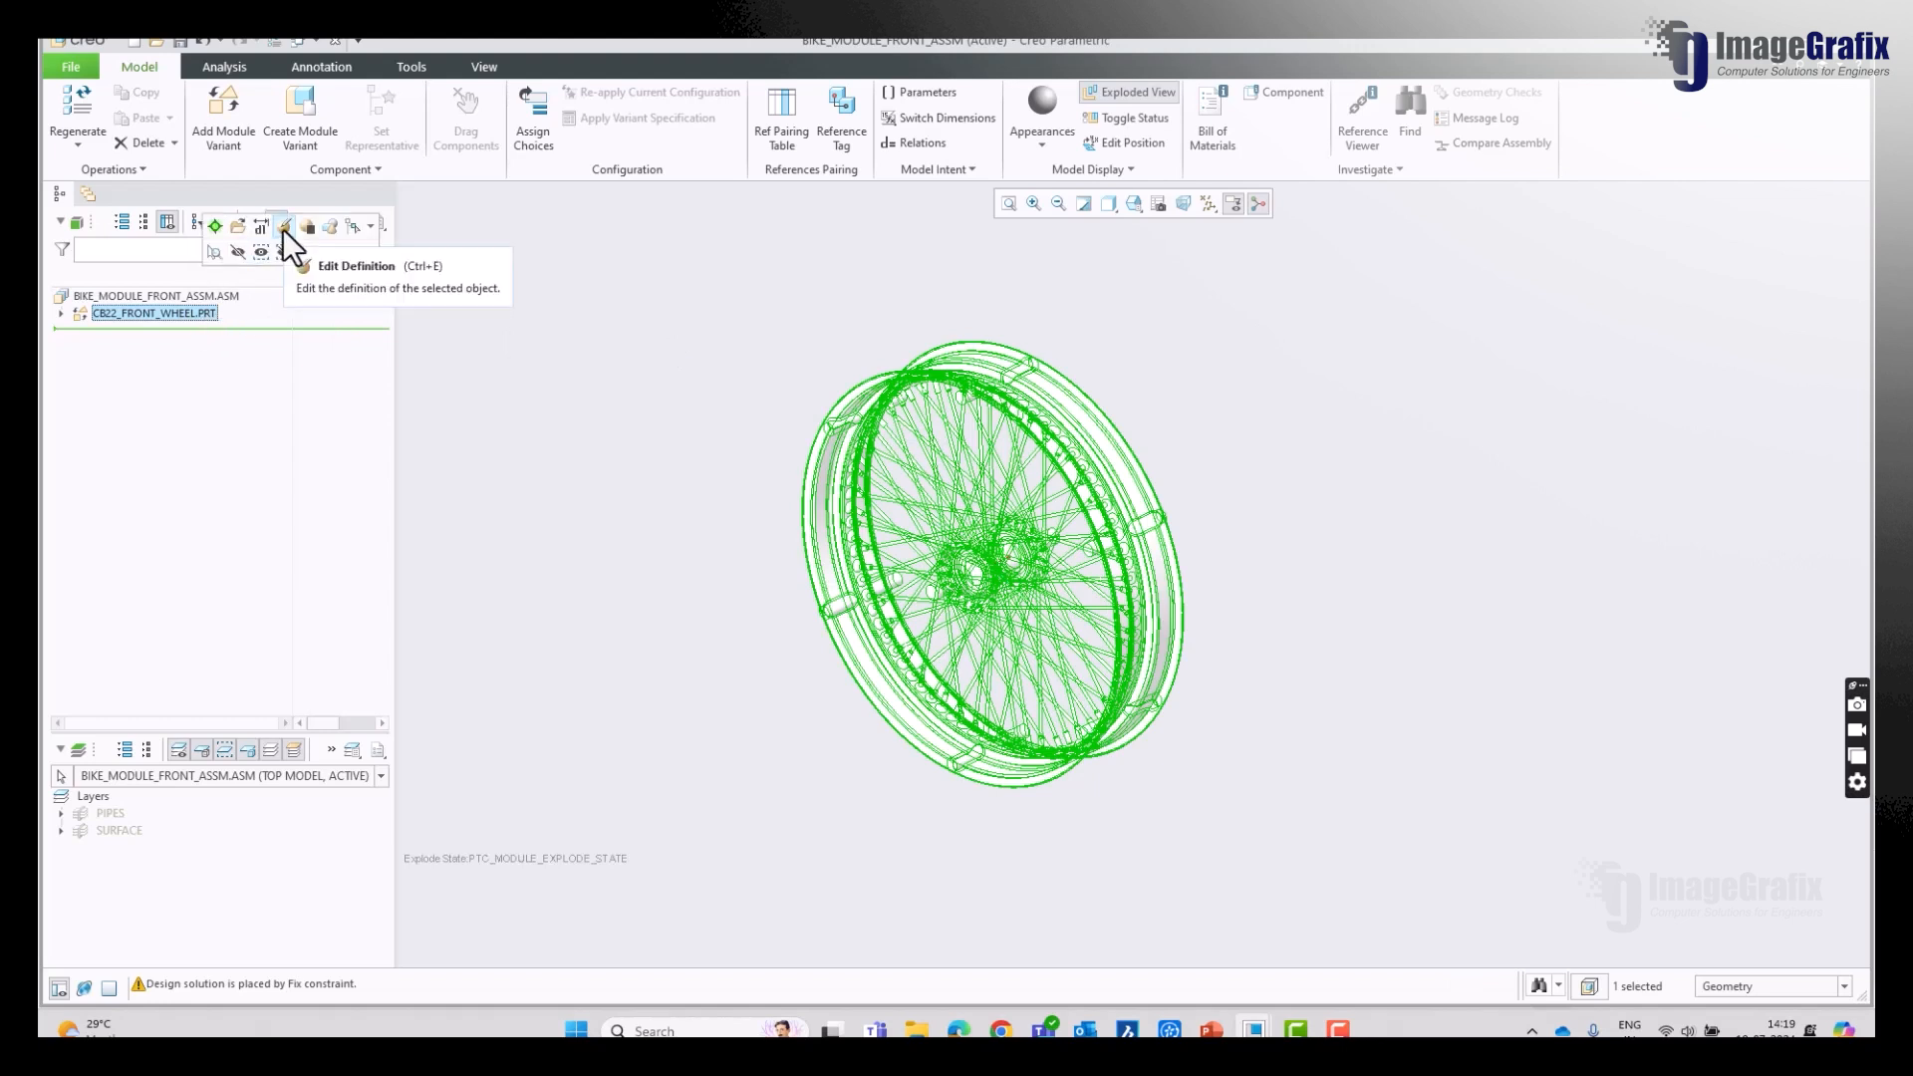
click(284, 228)
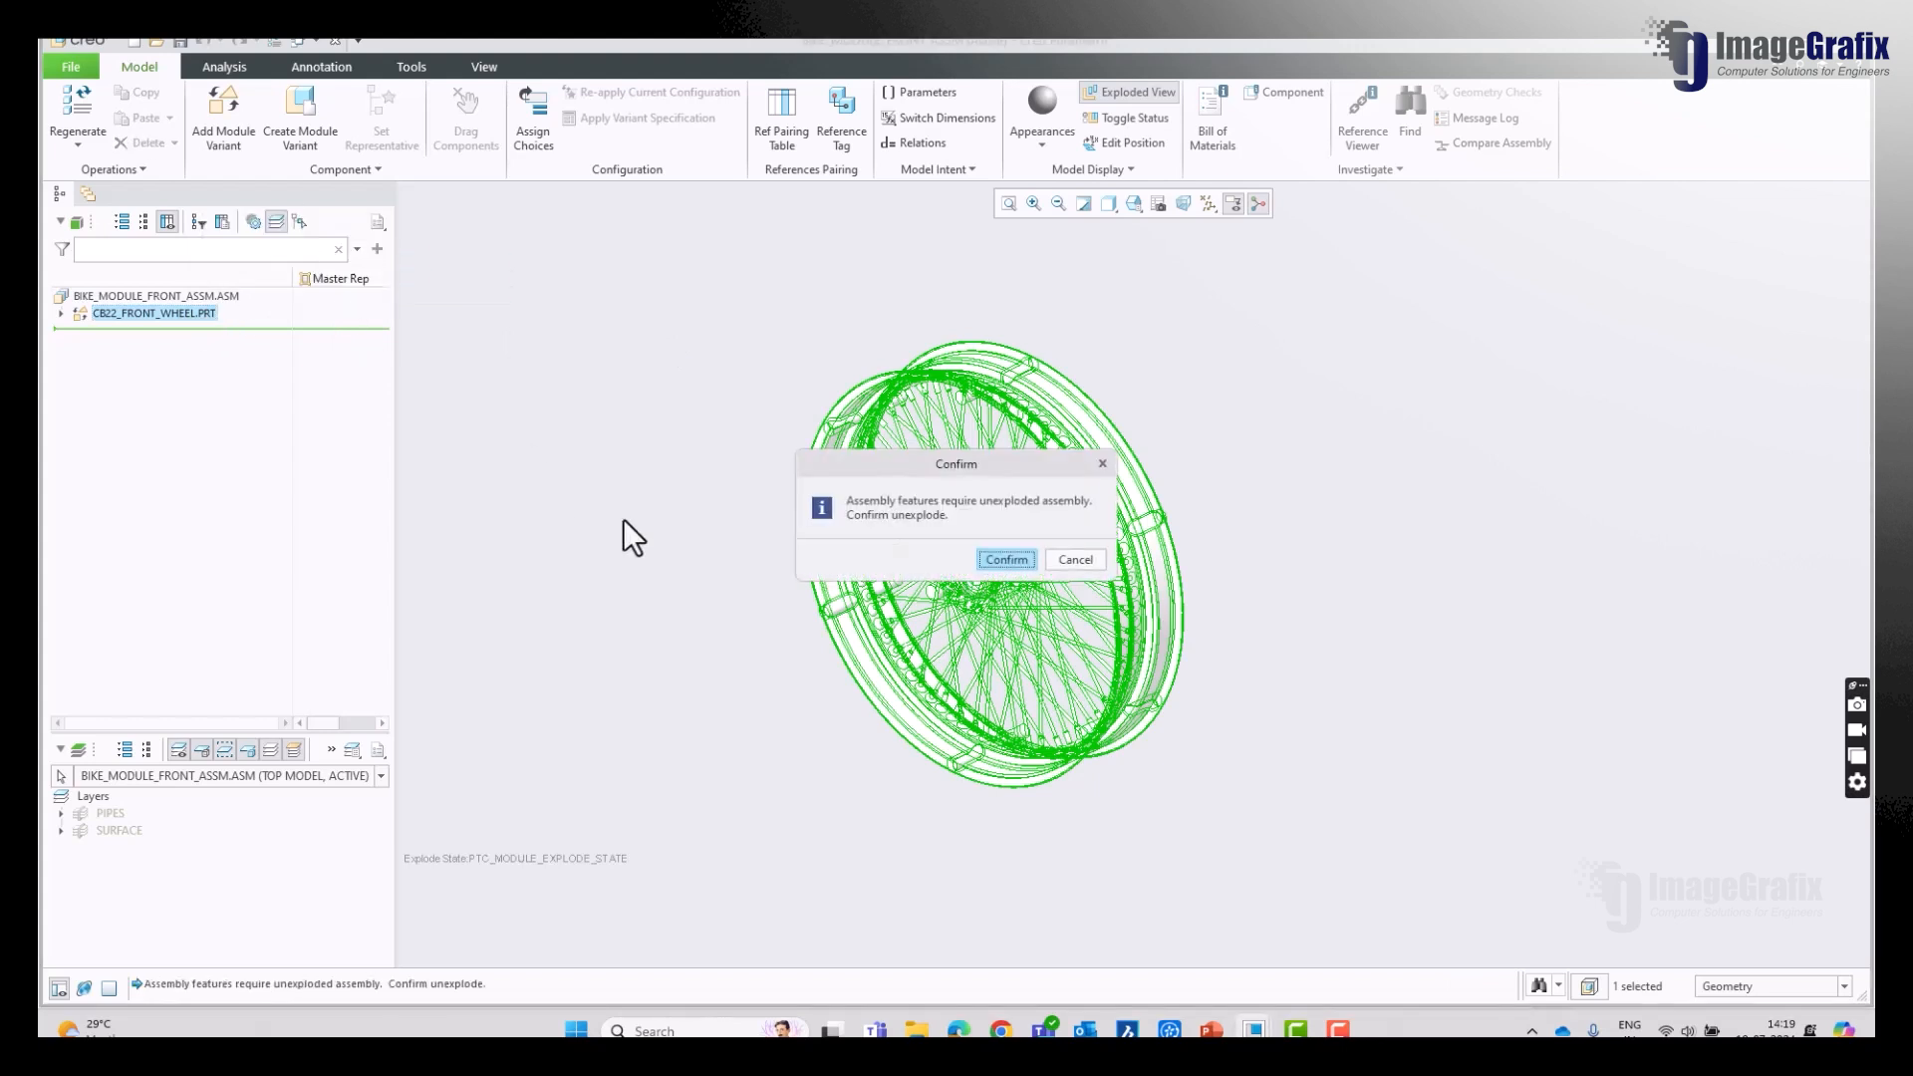
click(1008, 559)
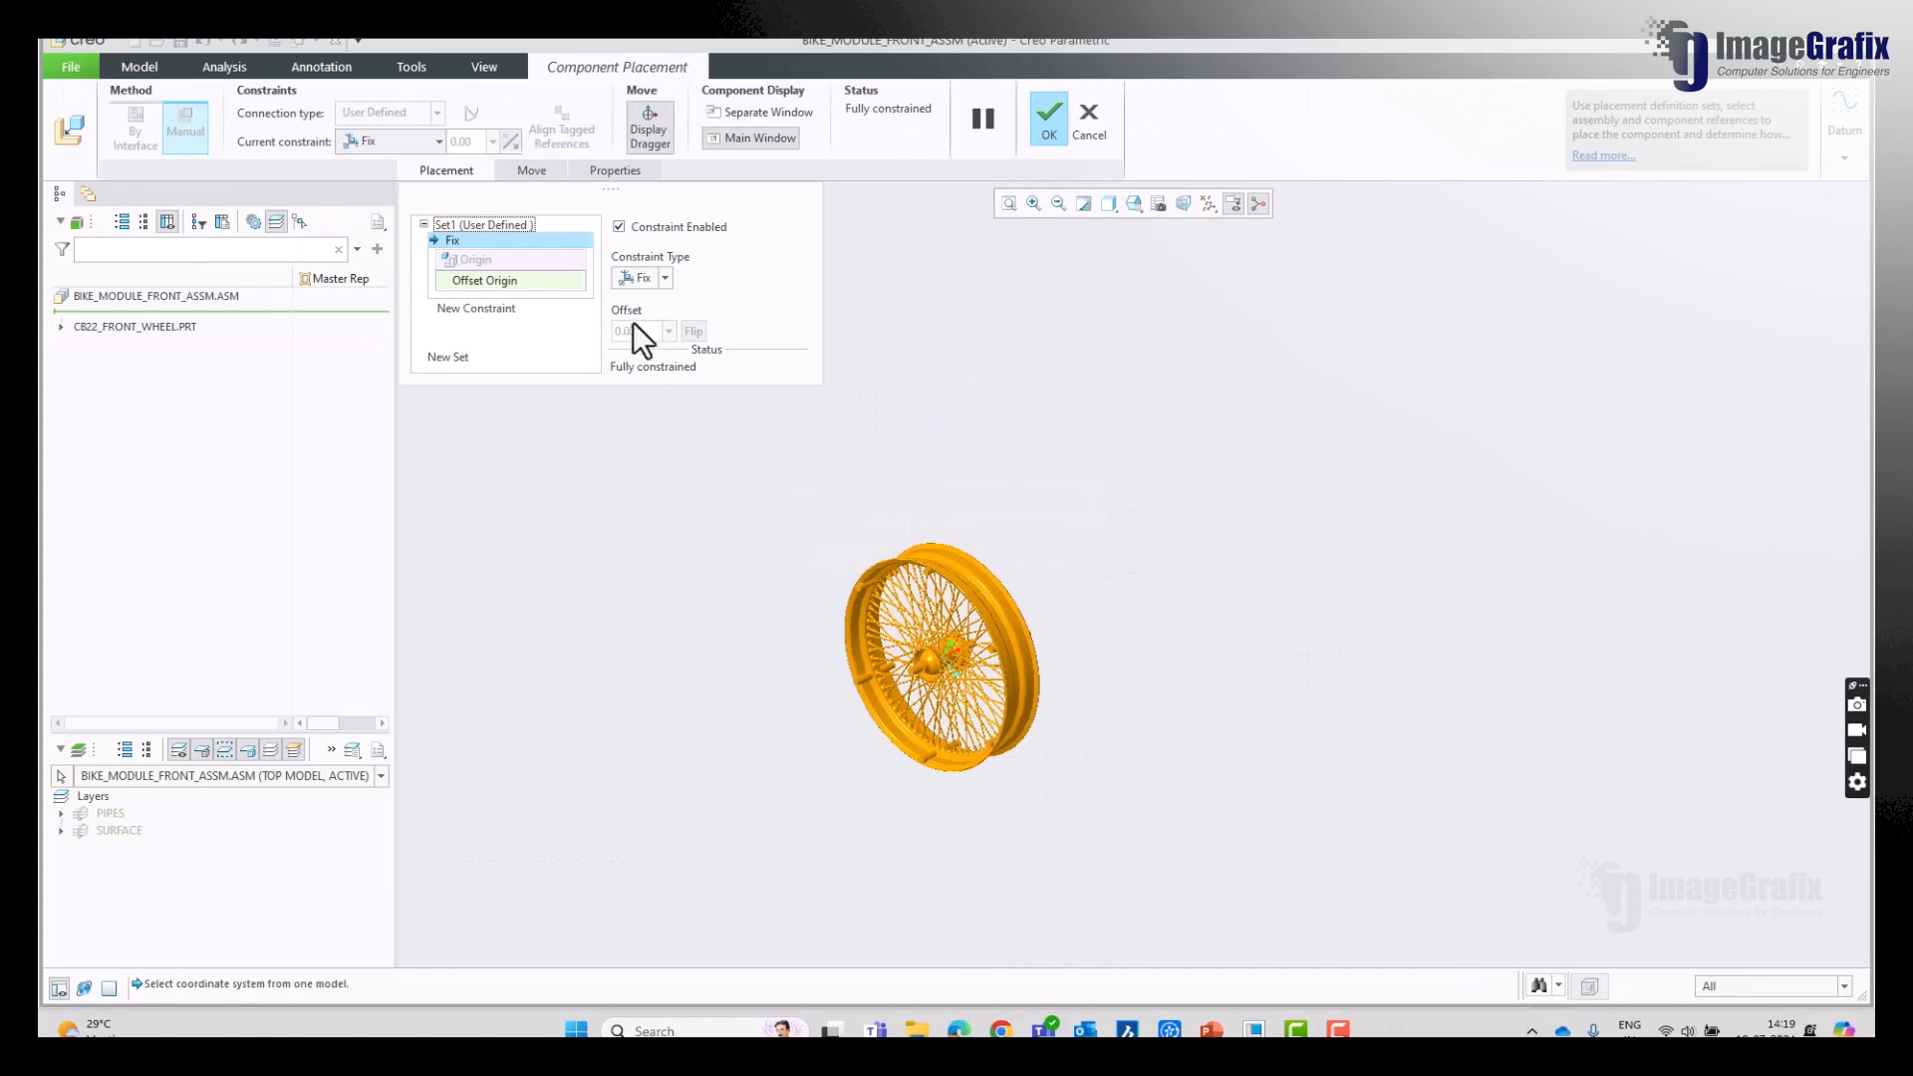
right_click(566, 239)
click(580, 247)
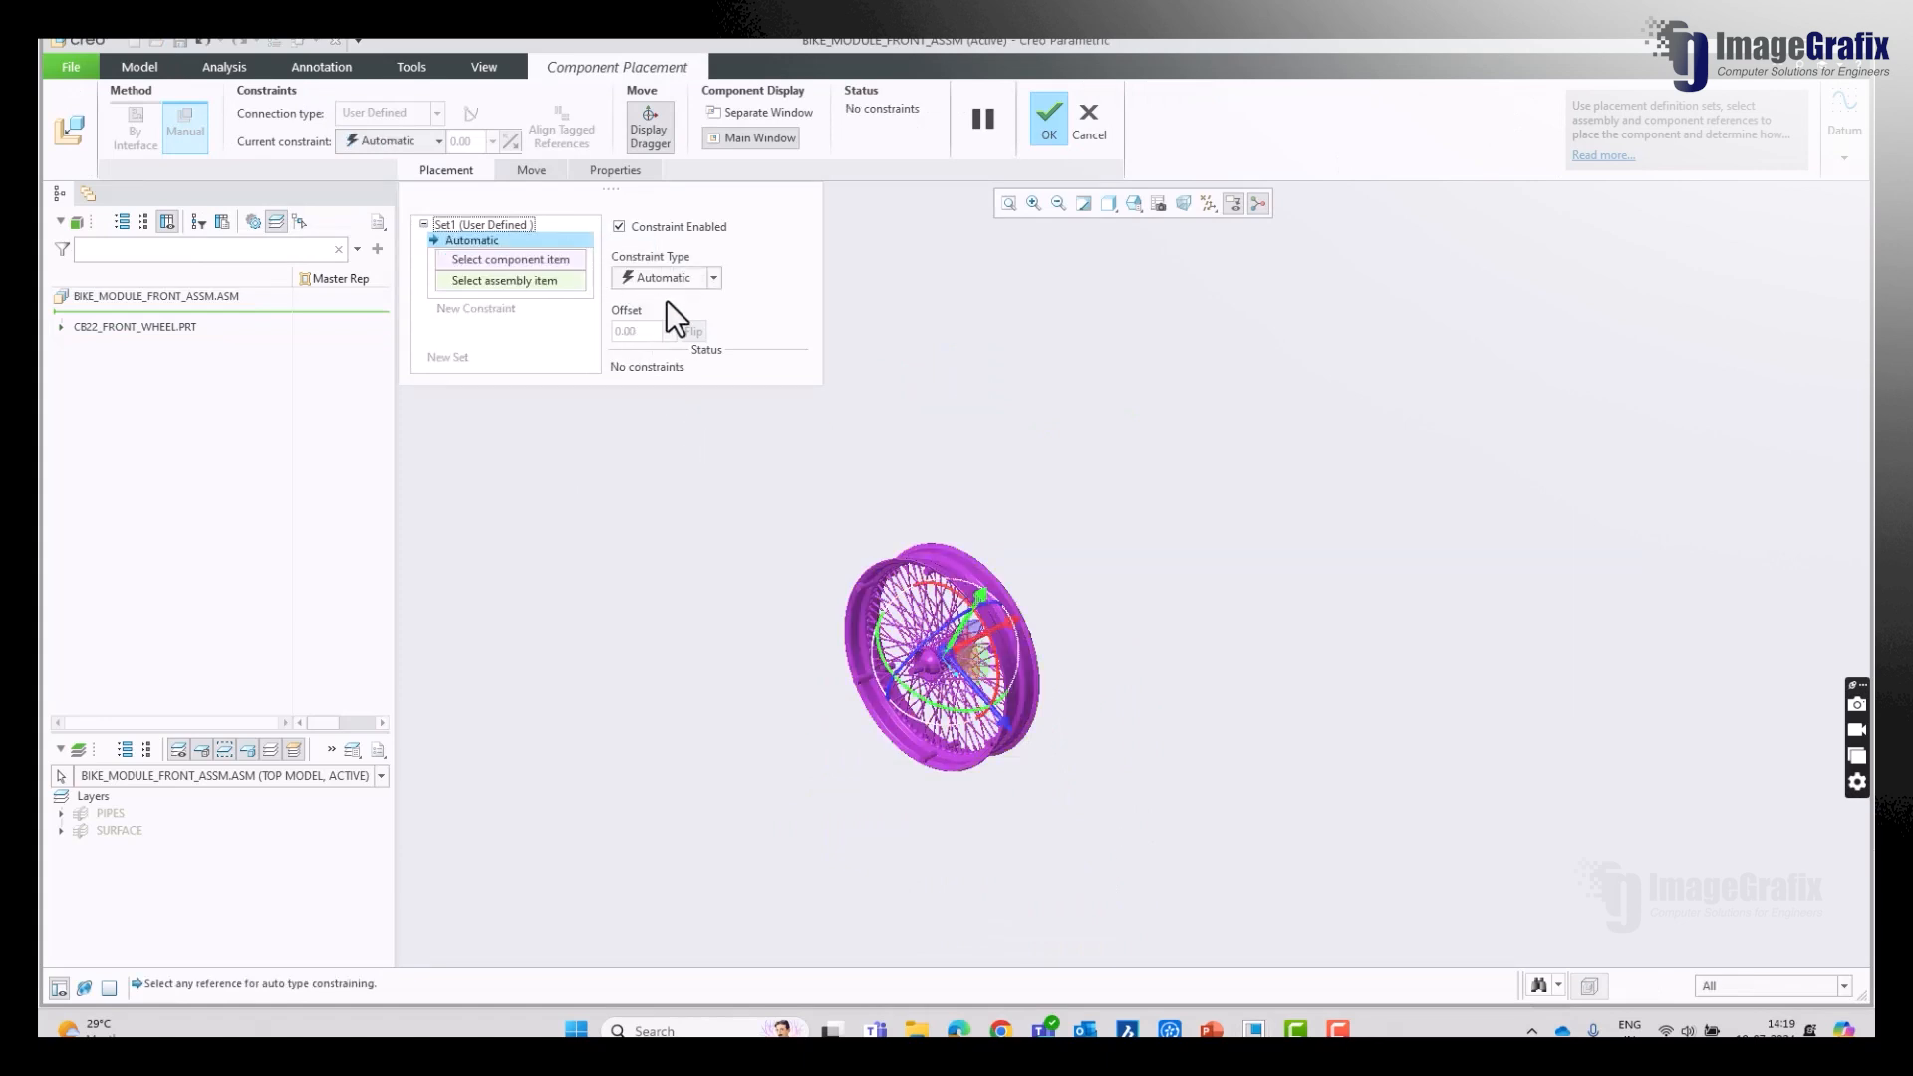
Step: Constrain CB22_FRONT_WHEEL.PRT with the Default constraint type and accept the placement
click(699, 283)
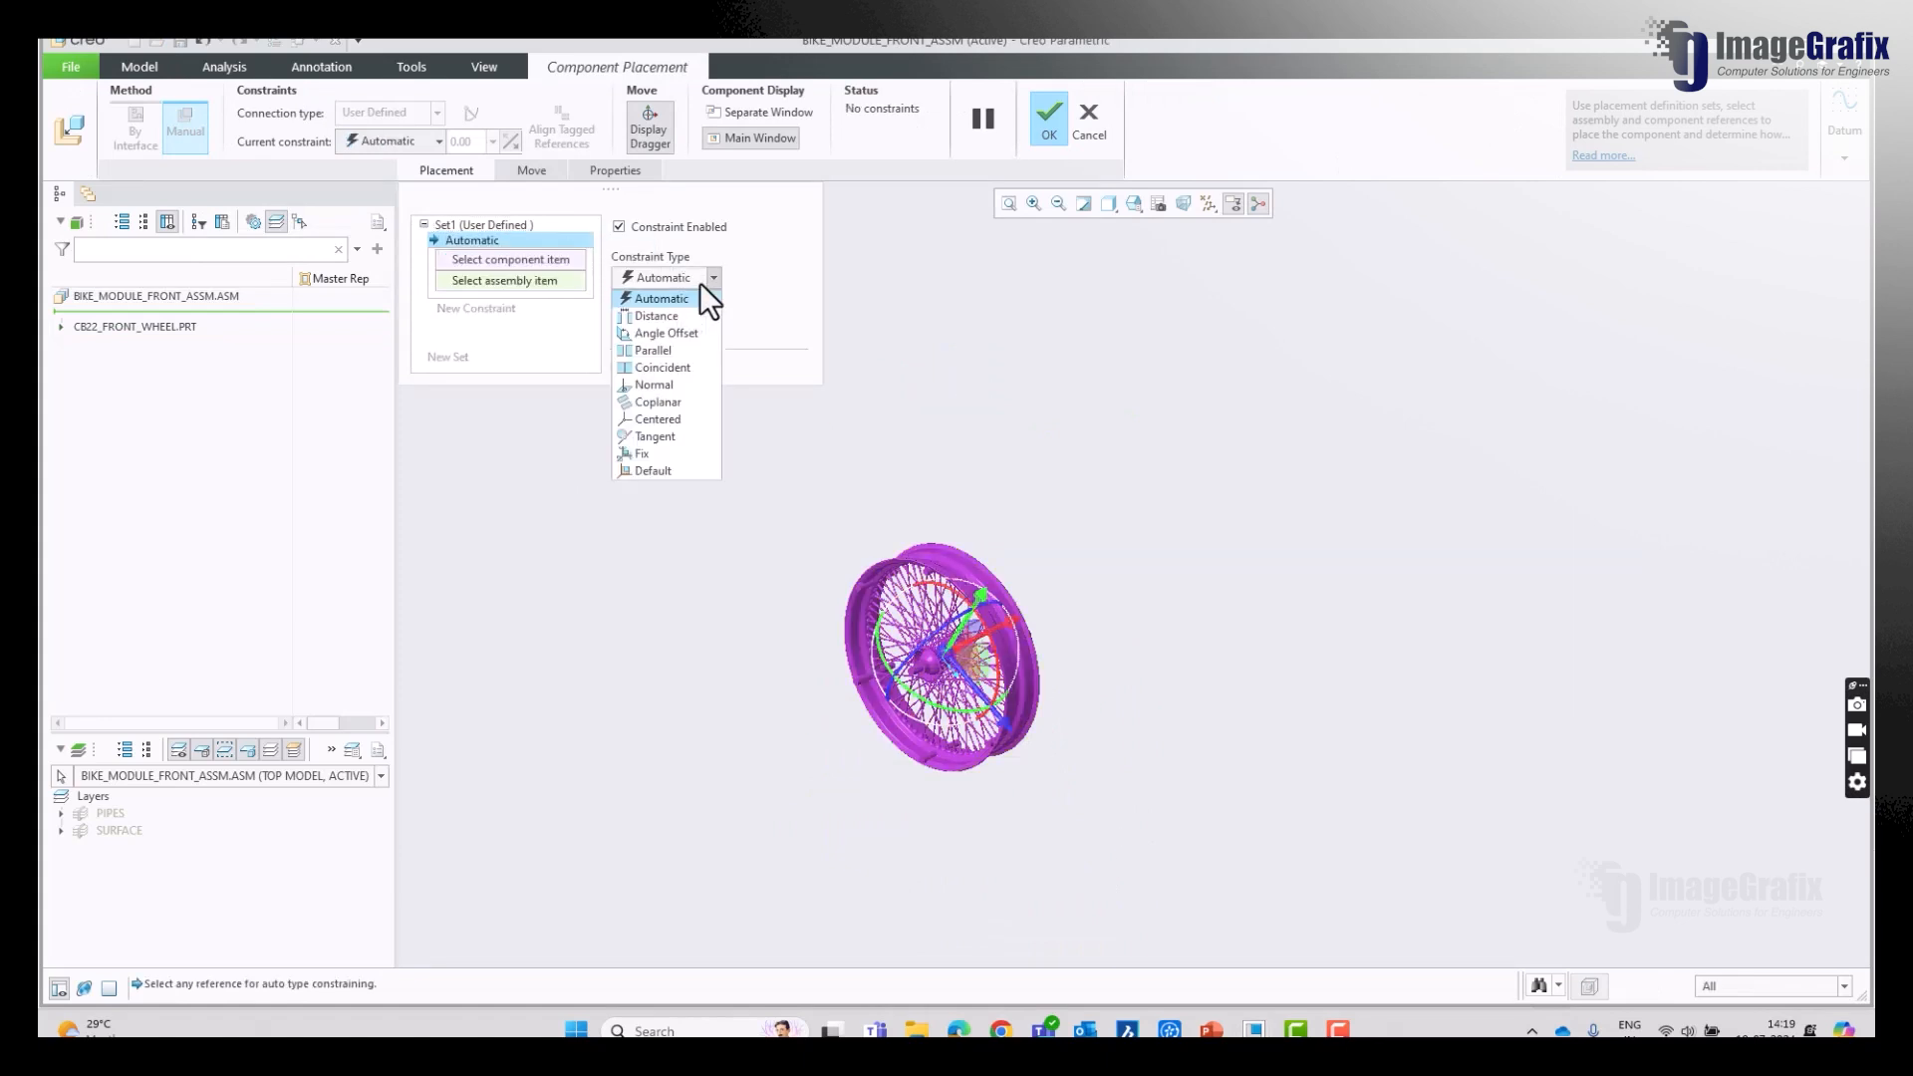
click(680, 472)
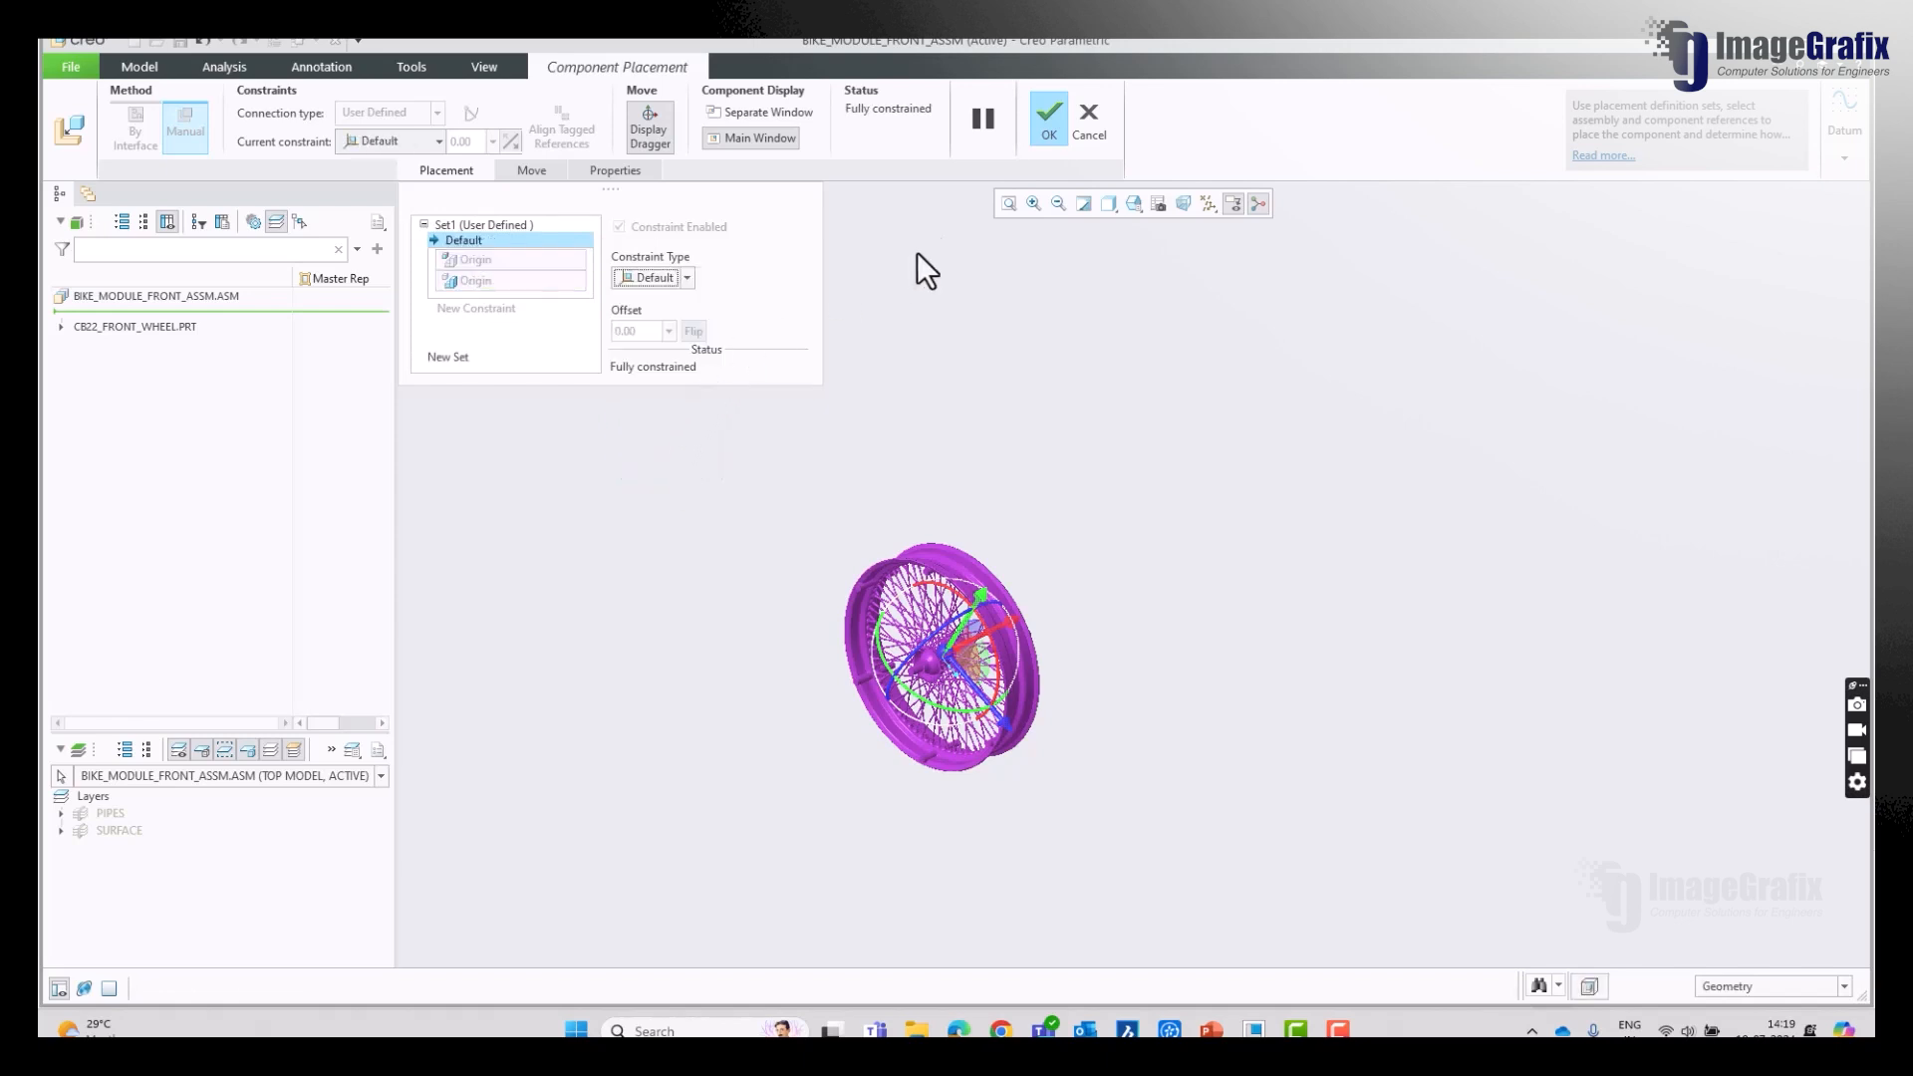
click(1056, 119)
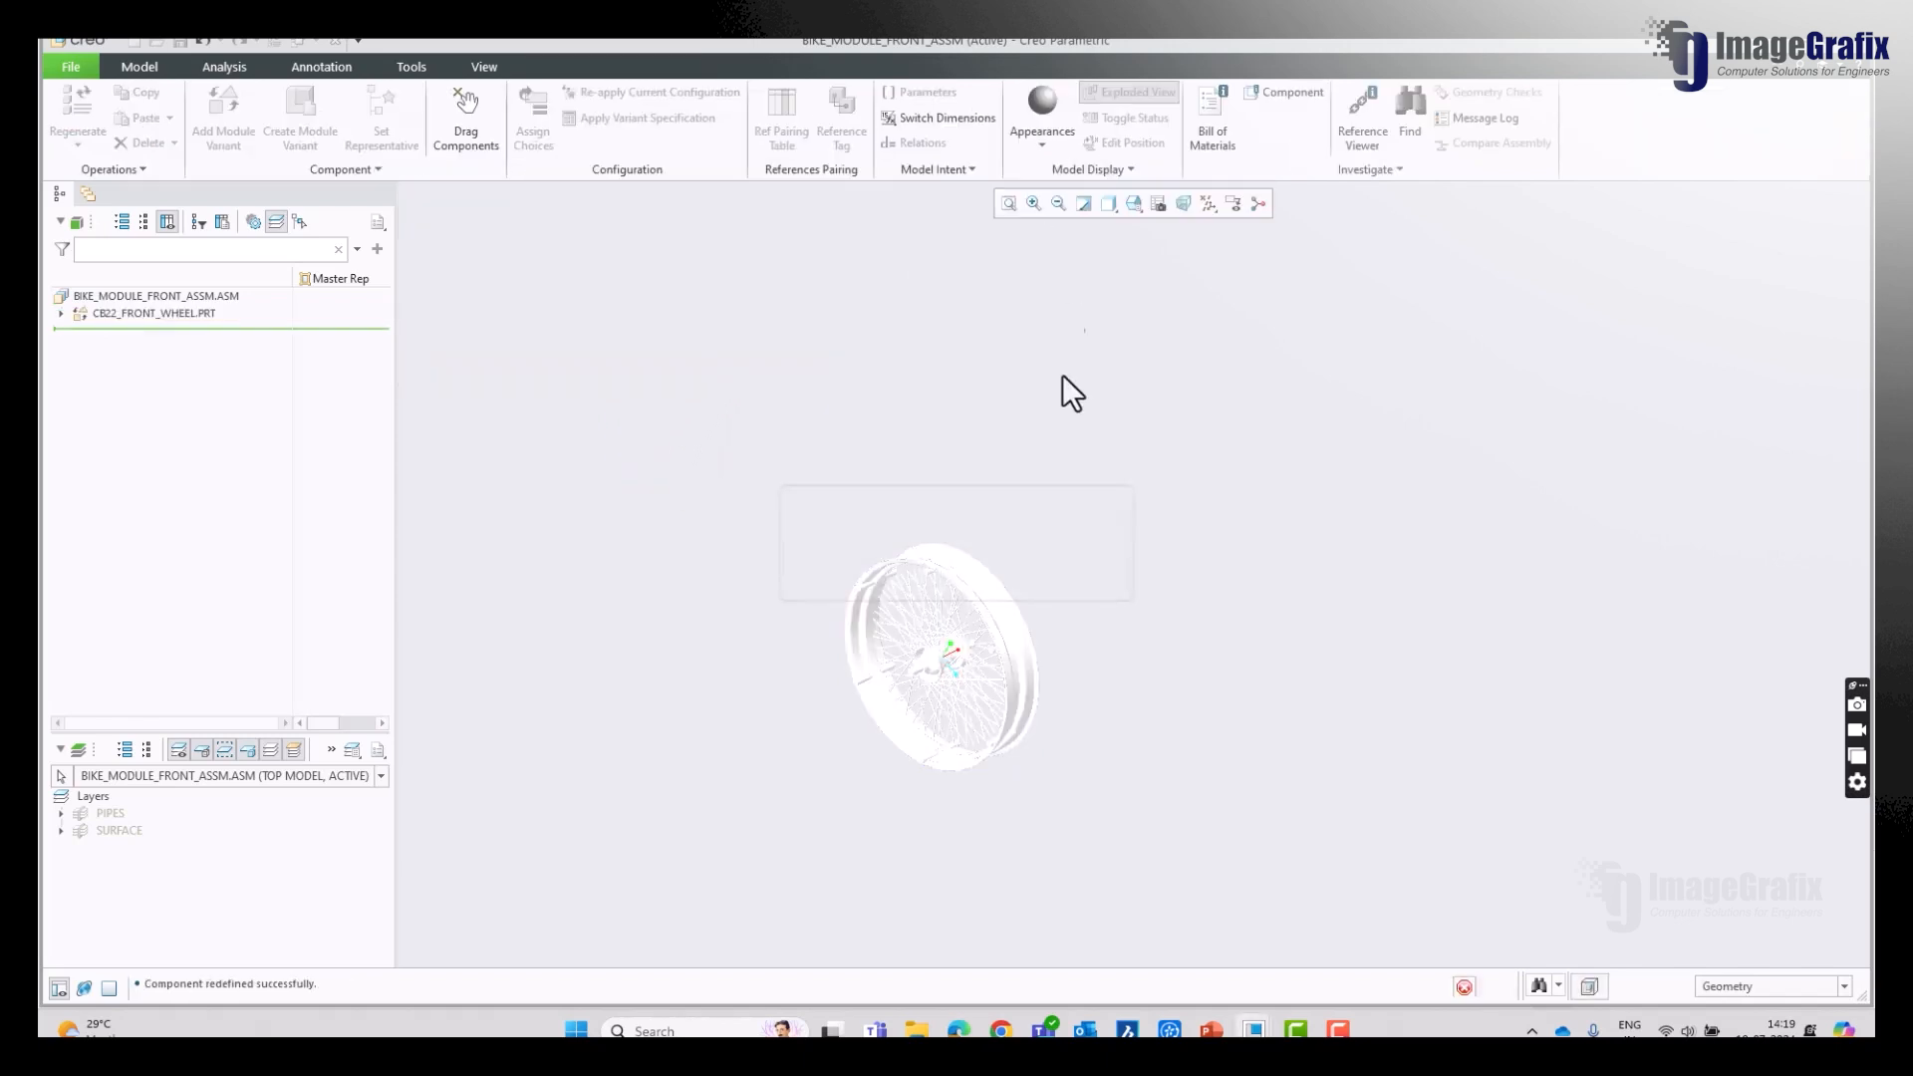
Step: Display the wheel model in the Shading With Edges style
scroll(897, 772, down, 3)
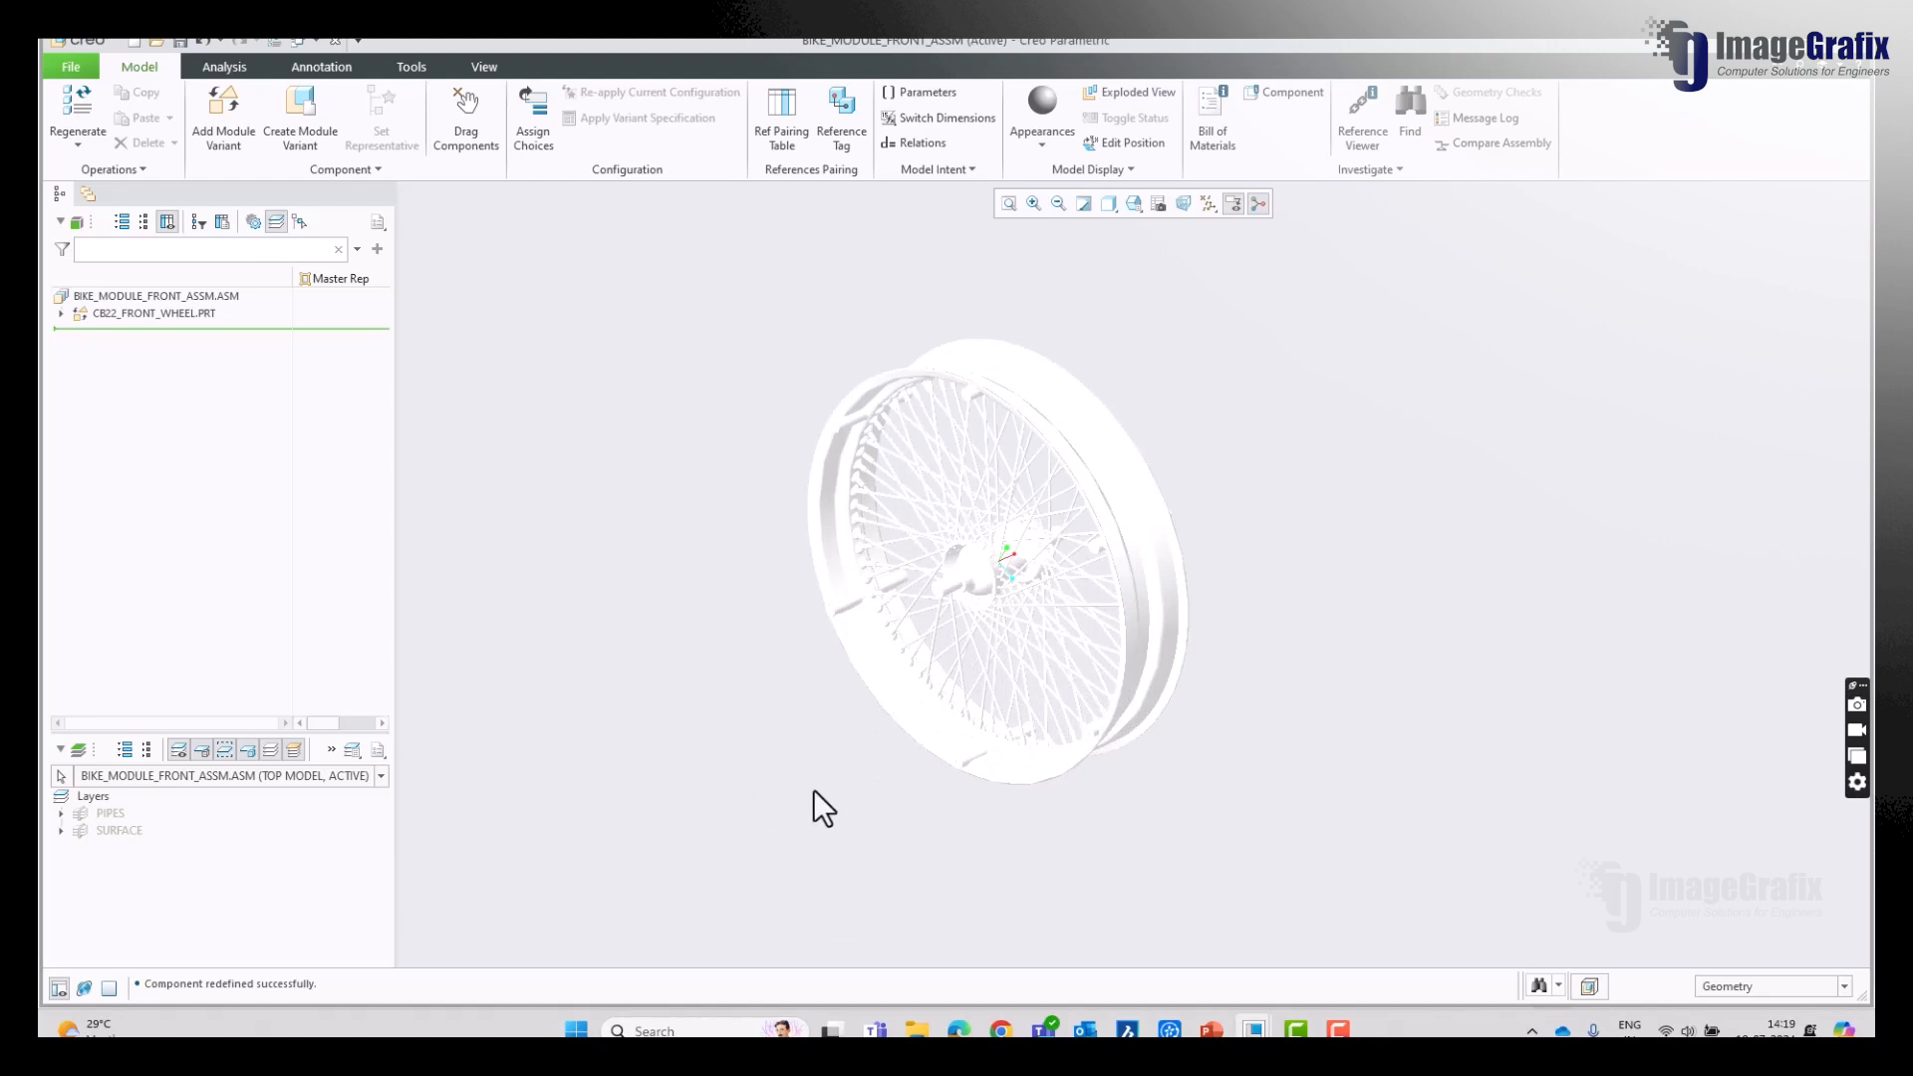
mouse_move(1366, 652)
middle_down()
mouse_move(1315, 512)
mouse_move(1379, 538)
mouse_move(1310, 565)
mouse_move(1336, 577)
mouse_move(1234, 364)
middle_up()
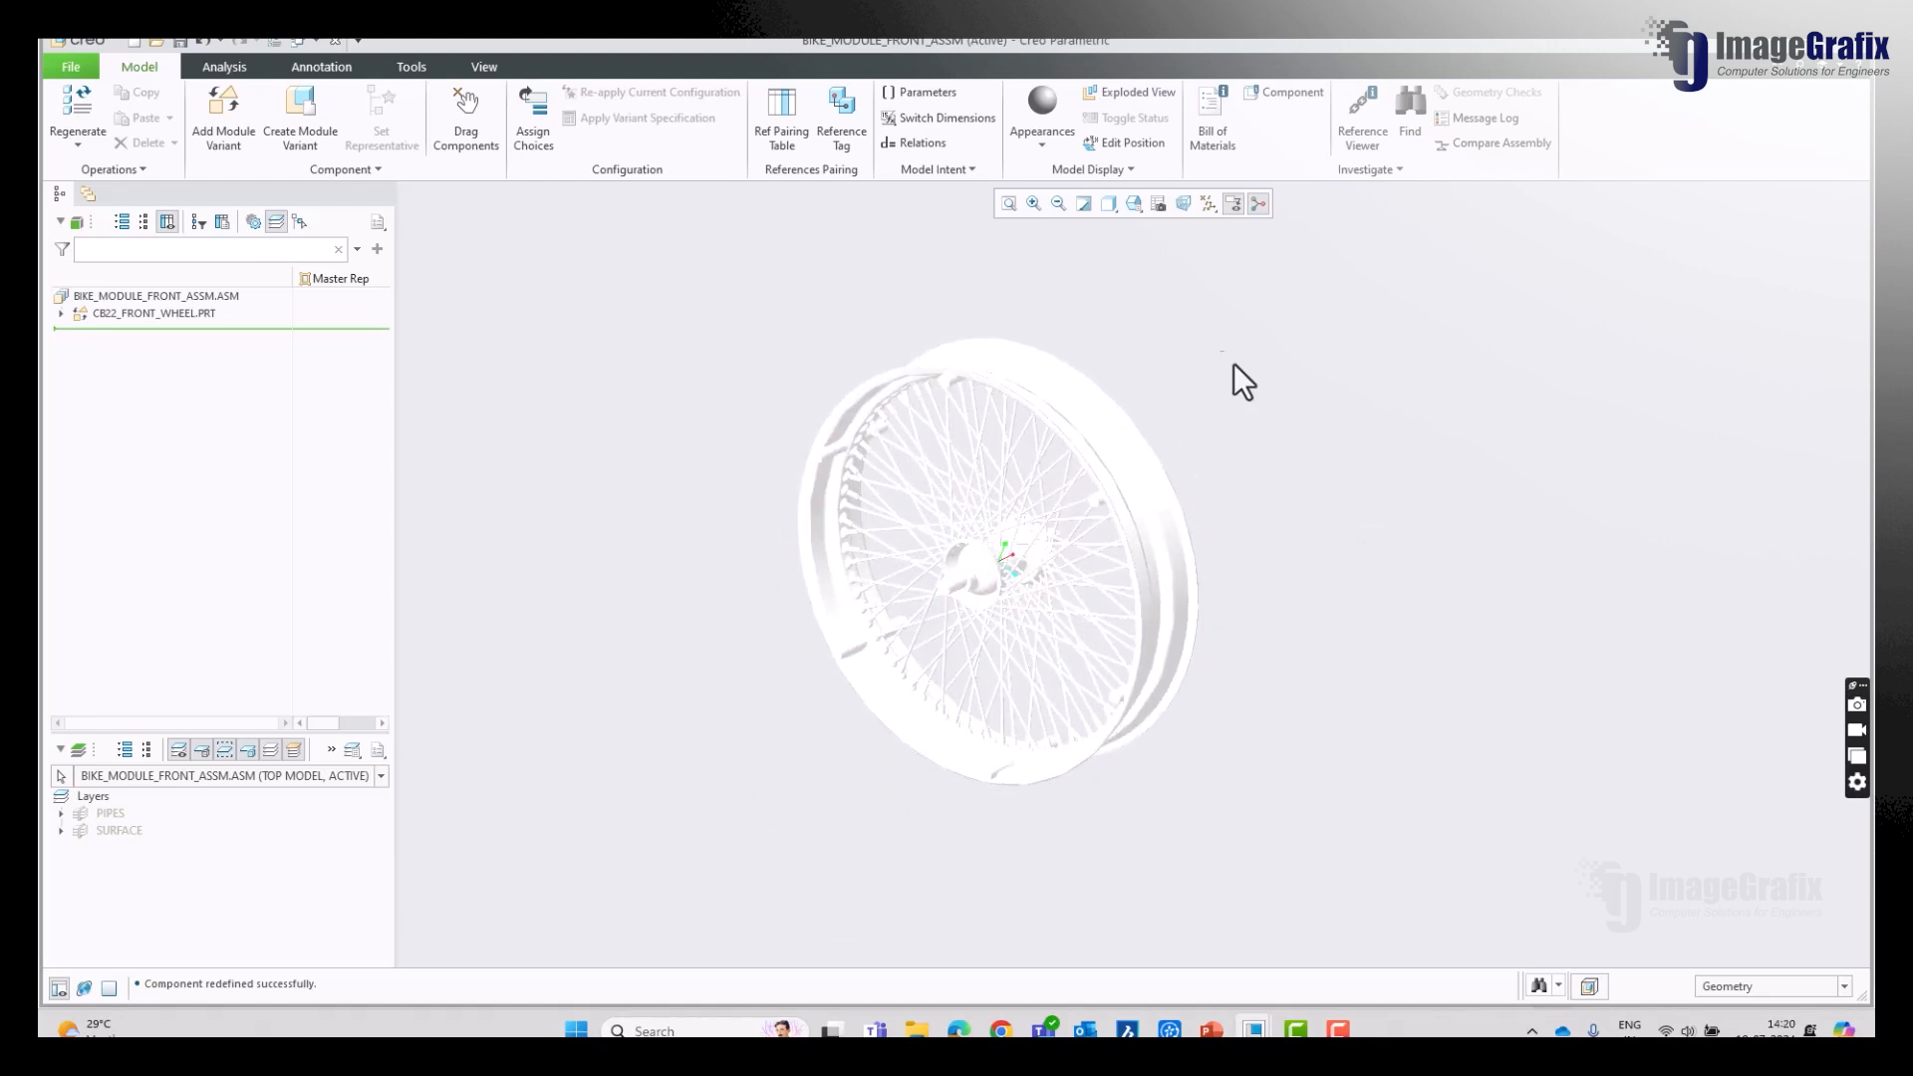
click(1110, 206)
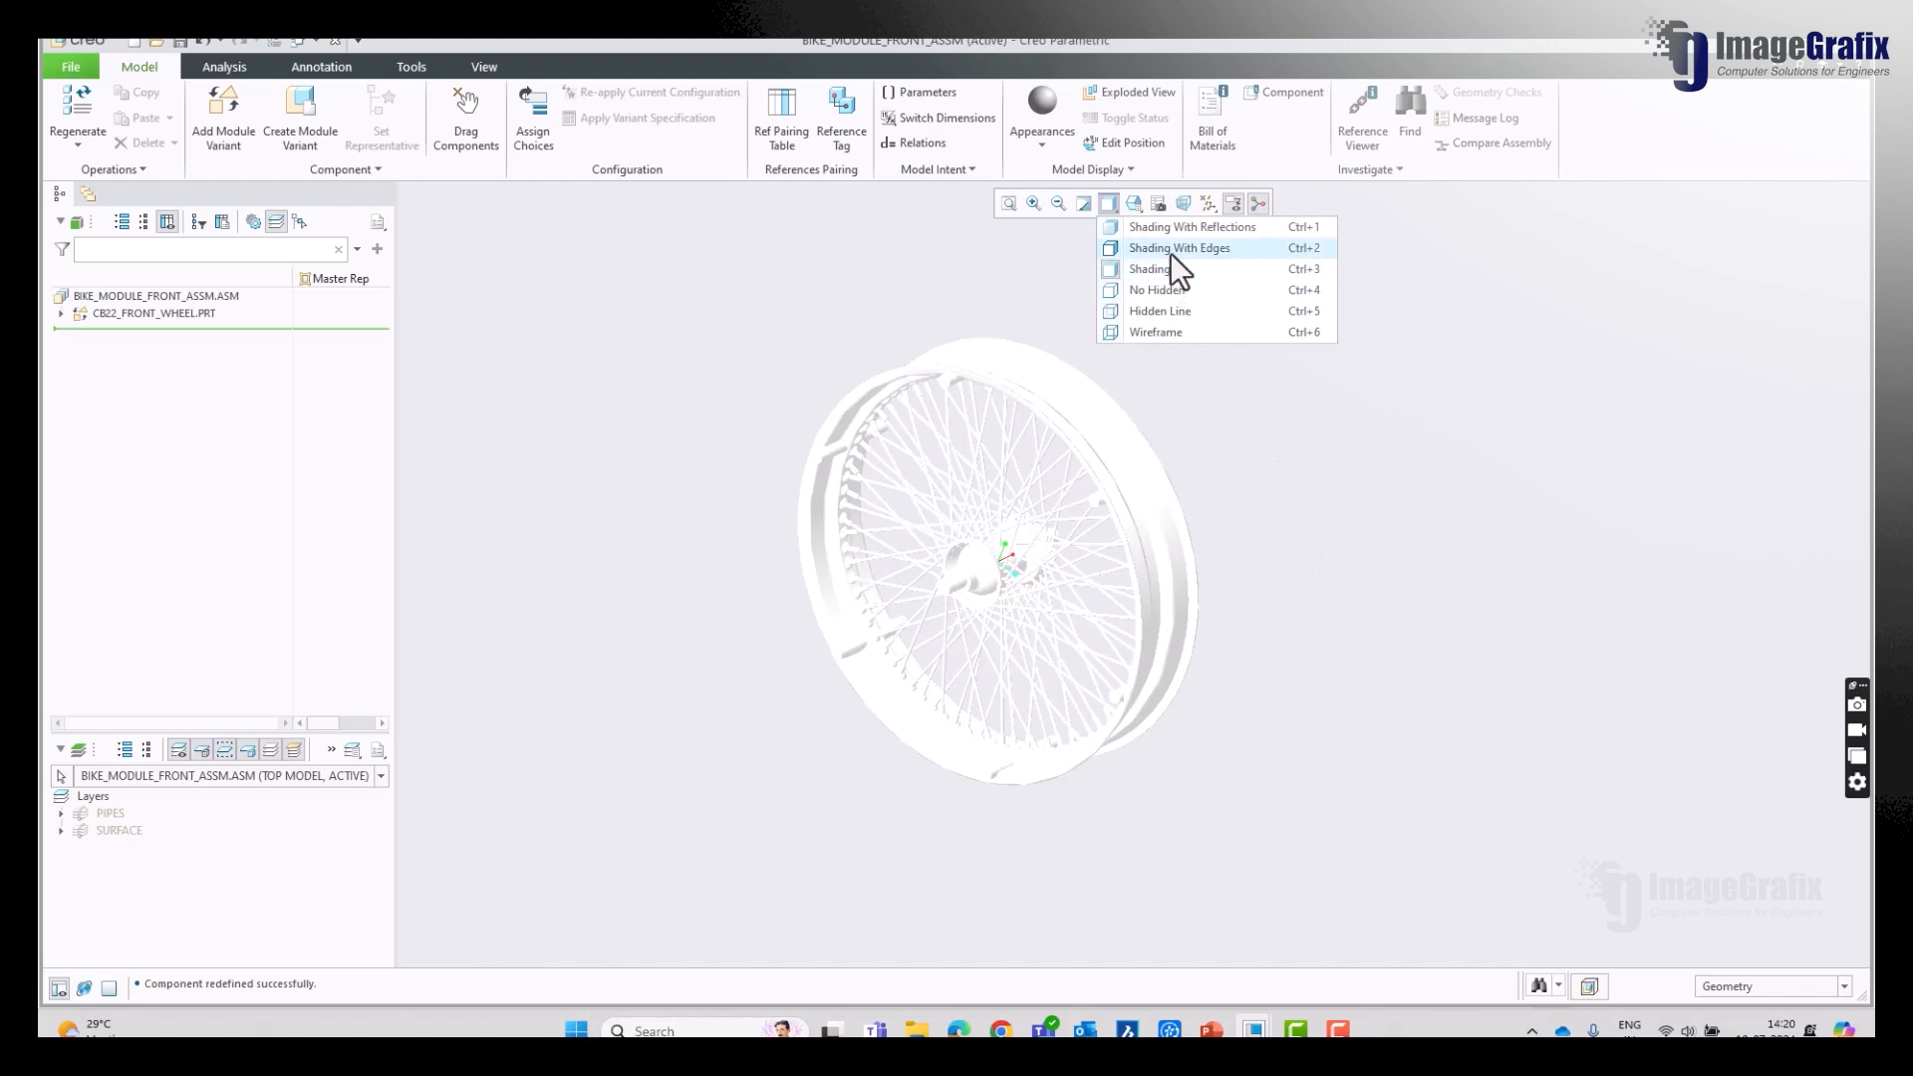
click(1173, 249)
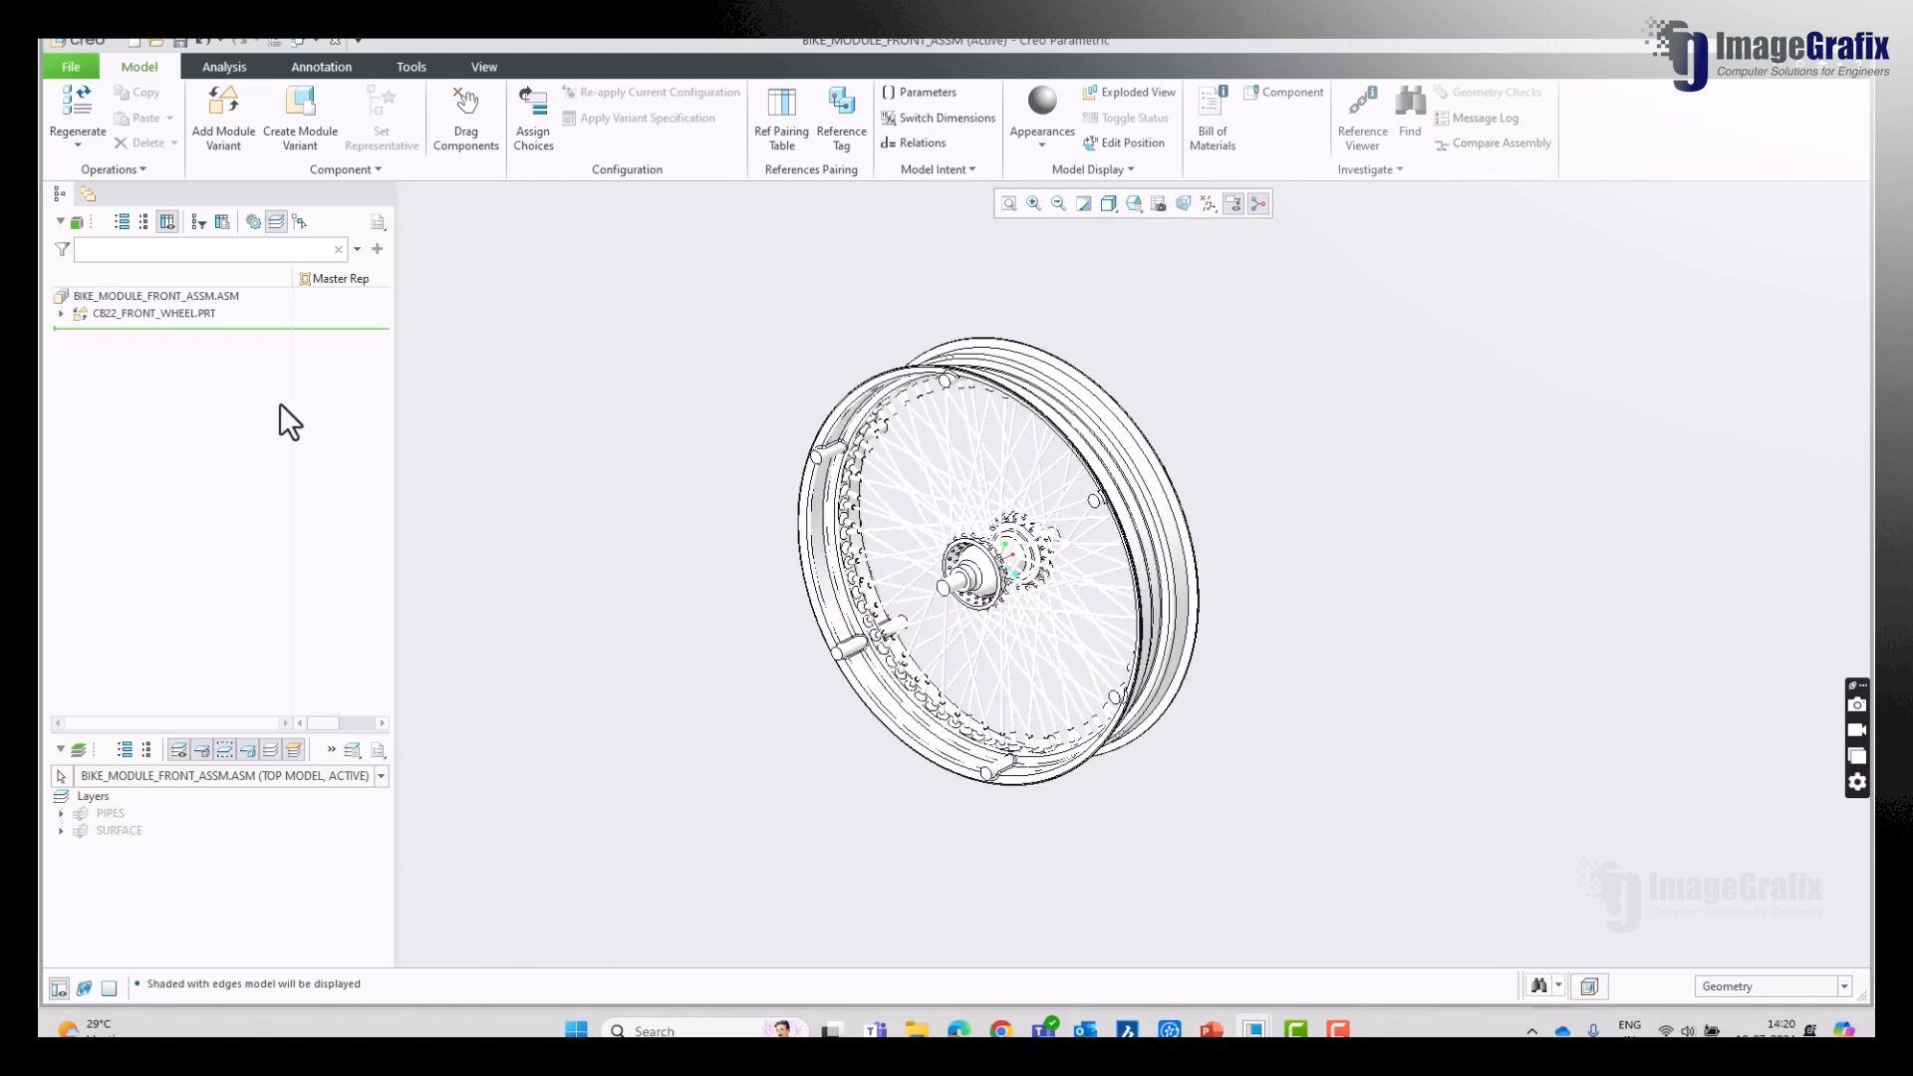
Step: Add cb22_front_wheel_mag.prt from the Module_assembly folder as another module variant
click(219, 144)
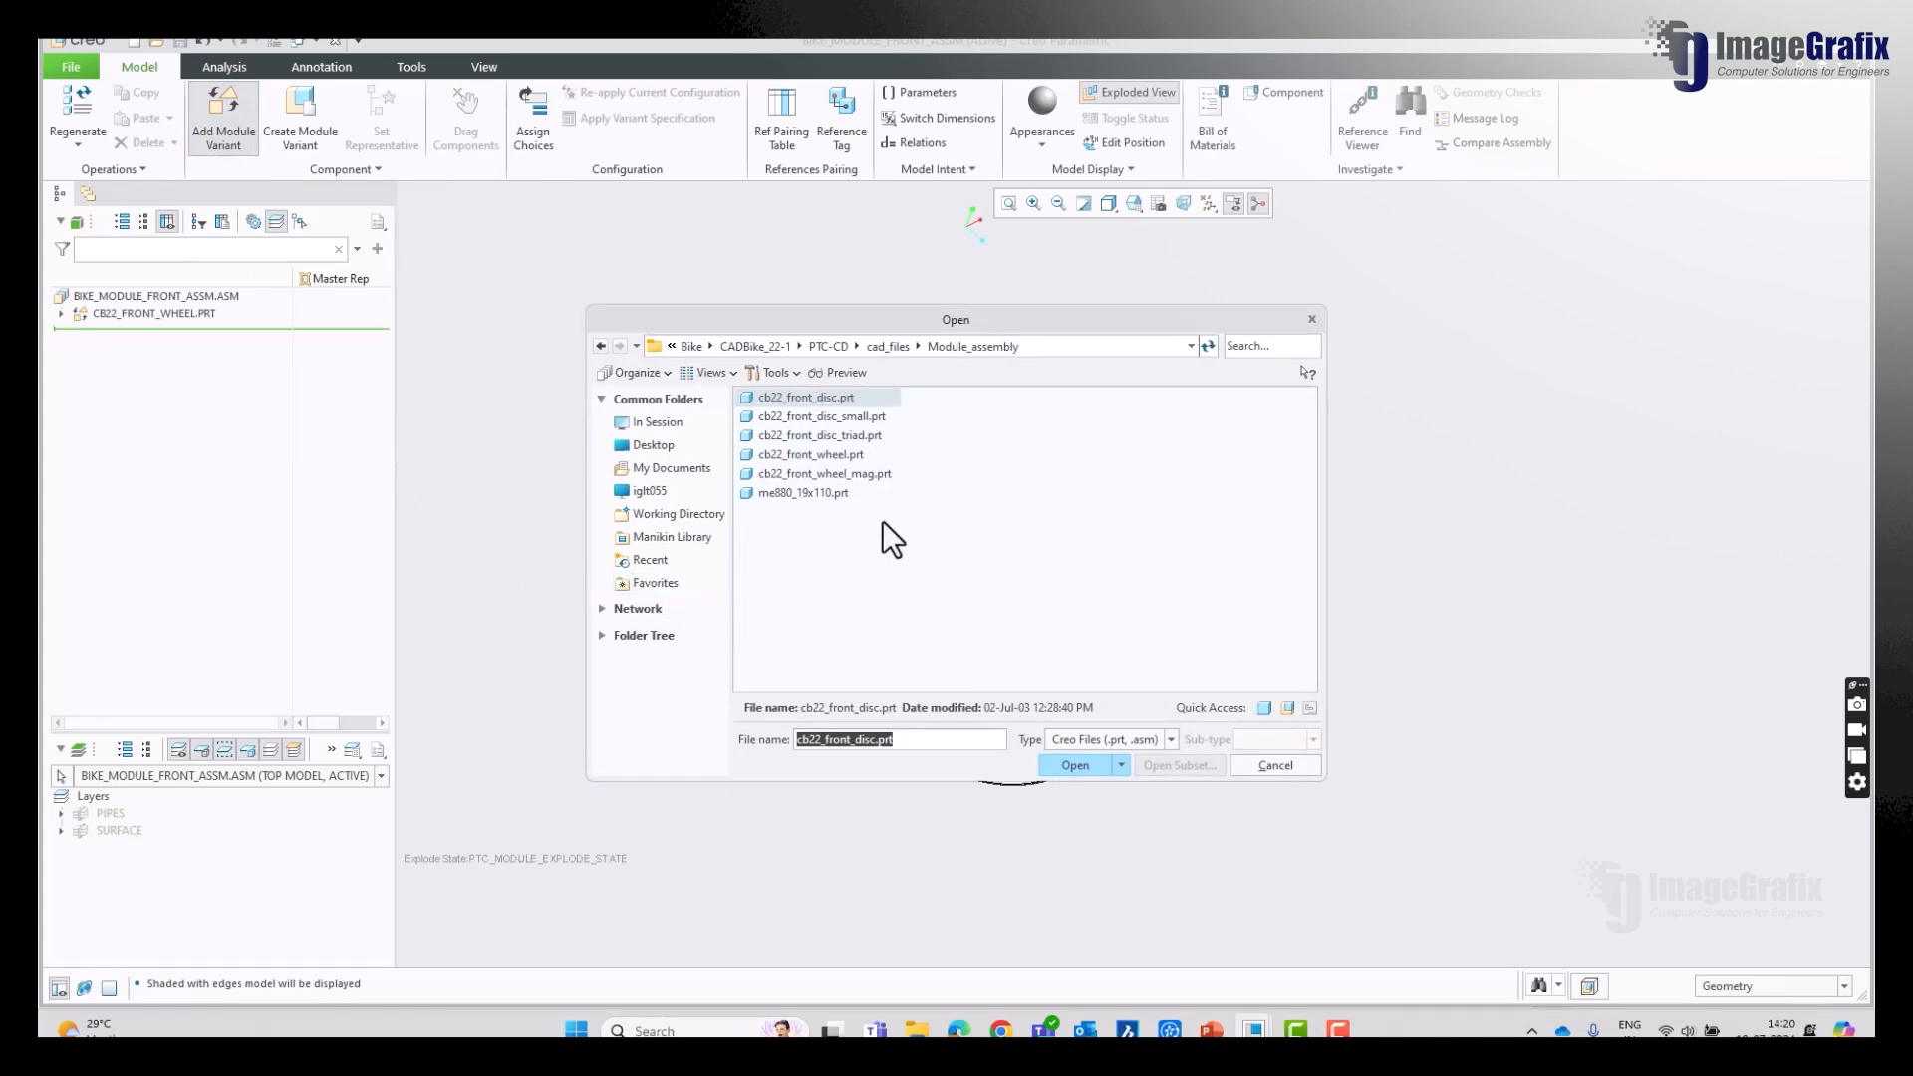
click(873, 475)
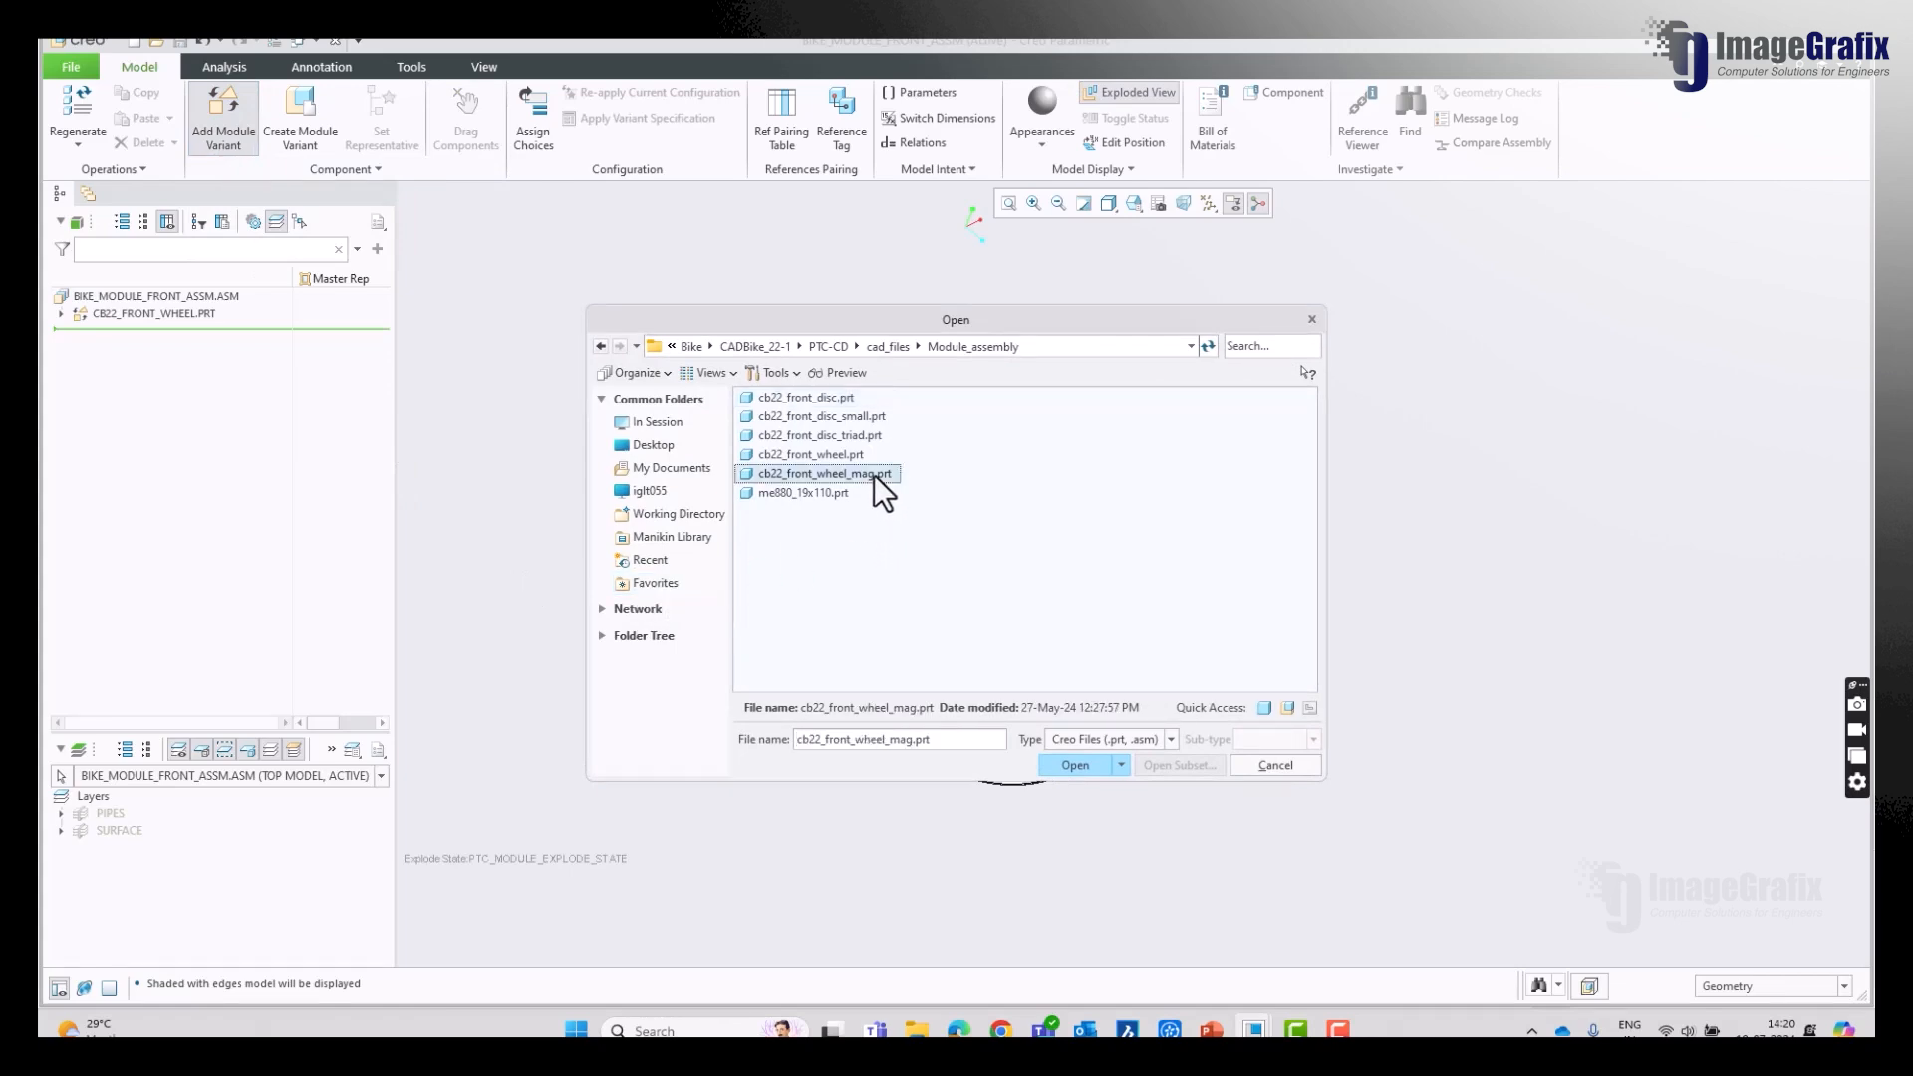
click(1086, 769)
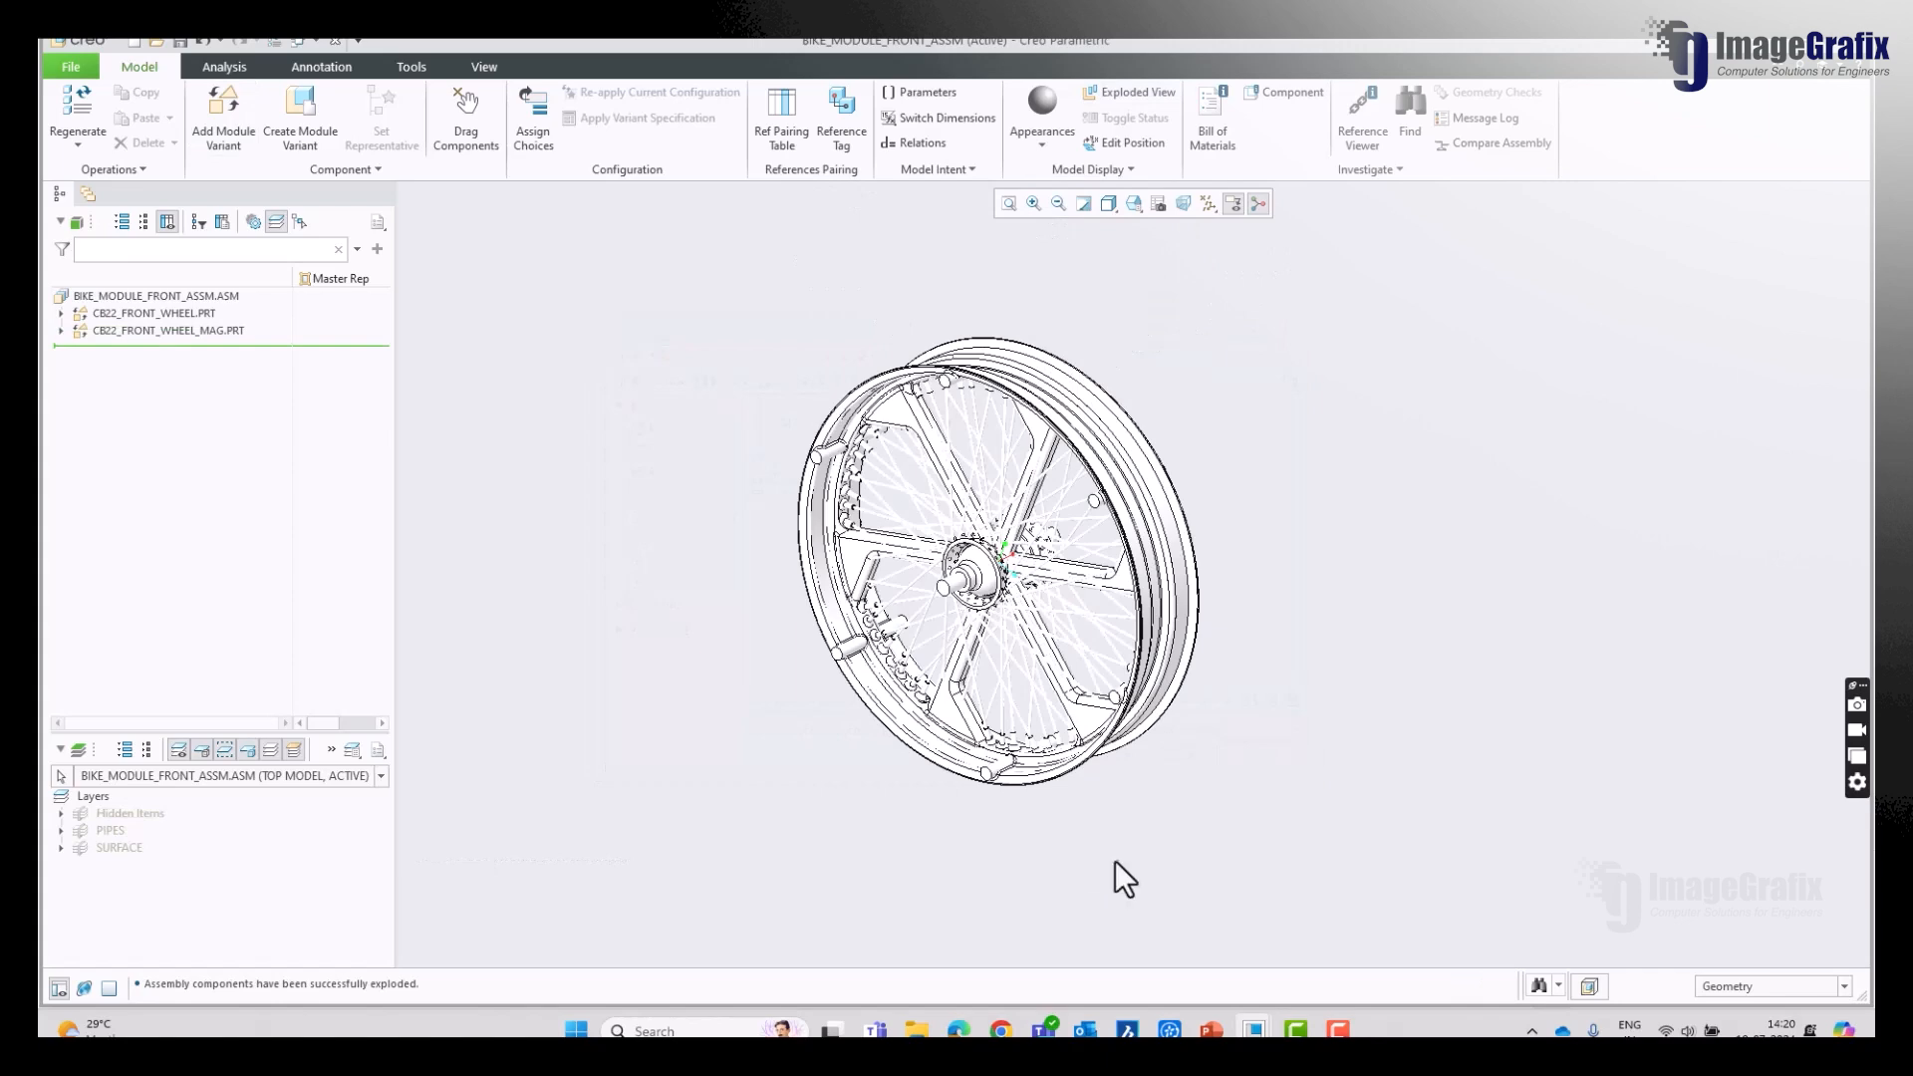
scroll(1116, 860, down, 1)
scroll(1283, 538, up, 1)
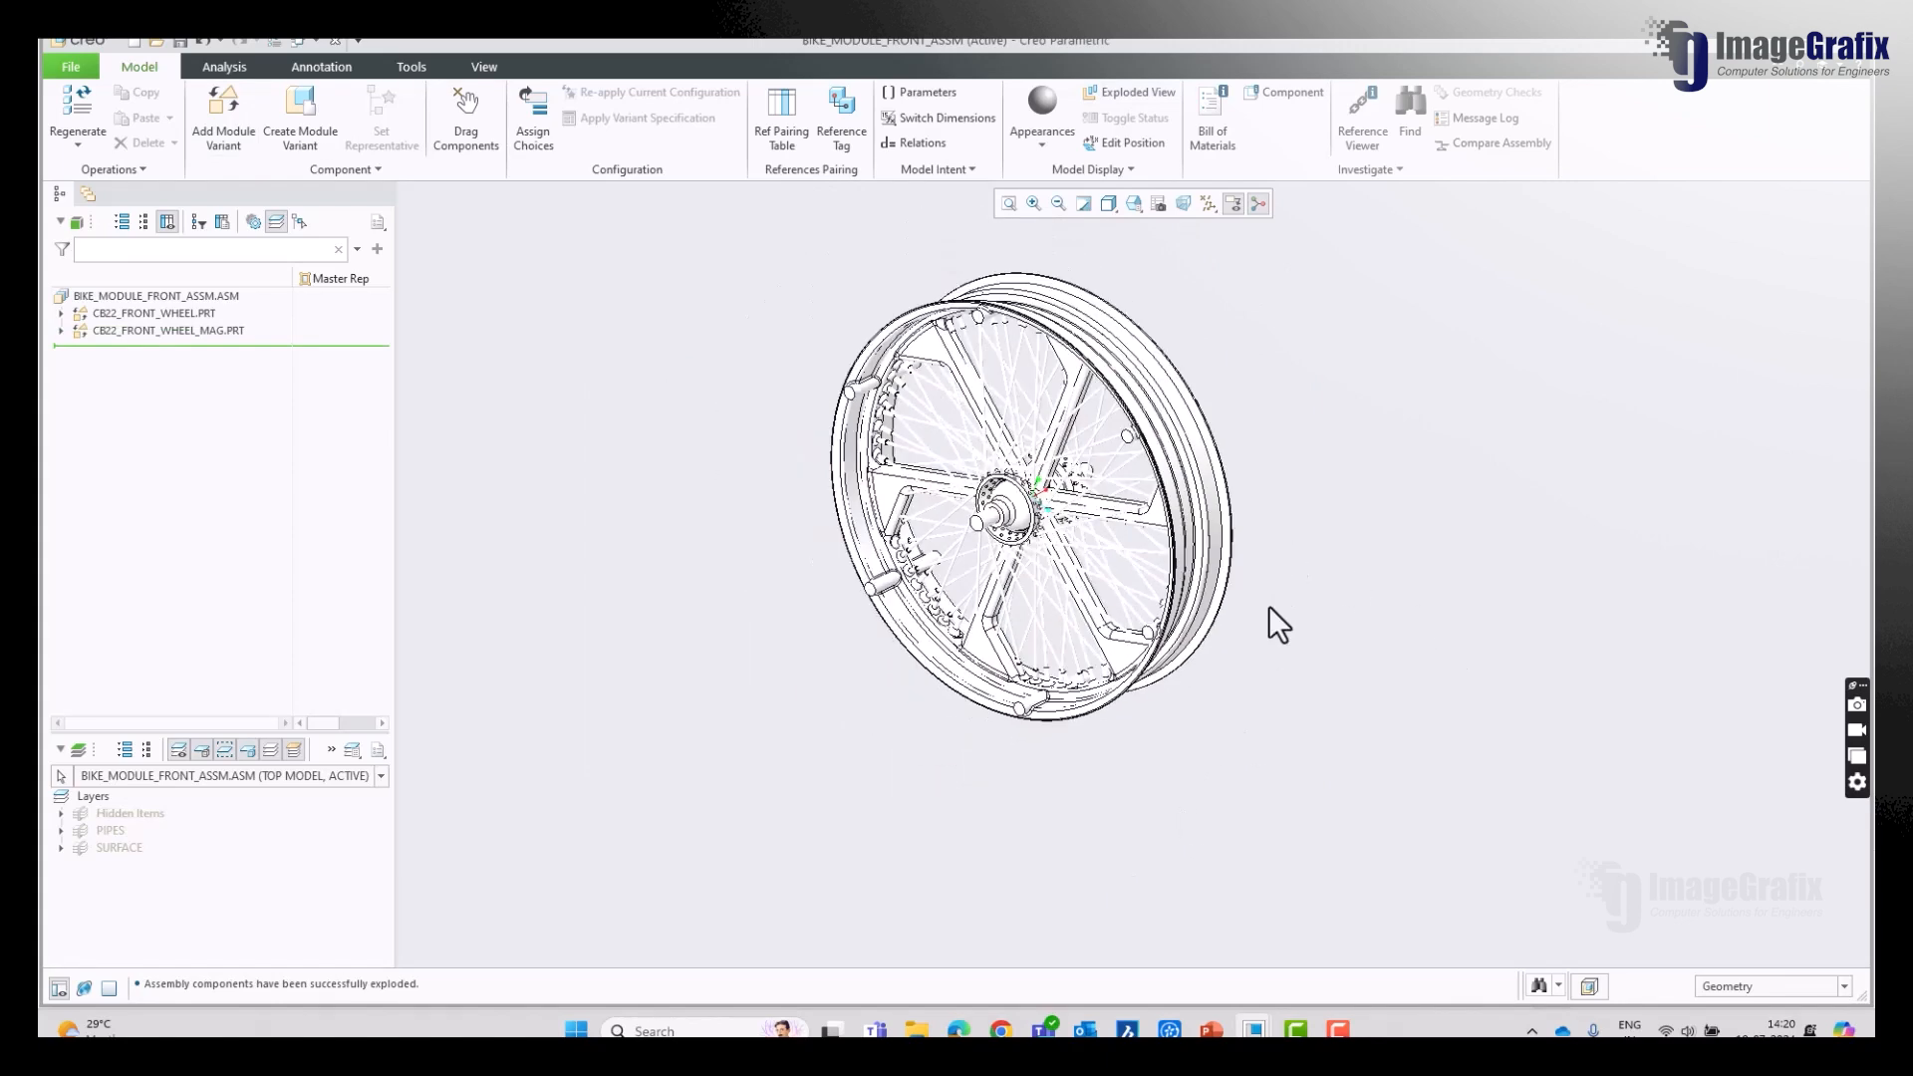
Step: Edit the definition of CB22_FRONT_WHEEL_MAG.PRT and delete the Fix constraint from its placement
right_click(222, 330)
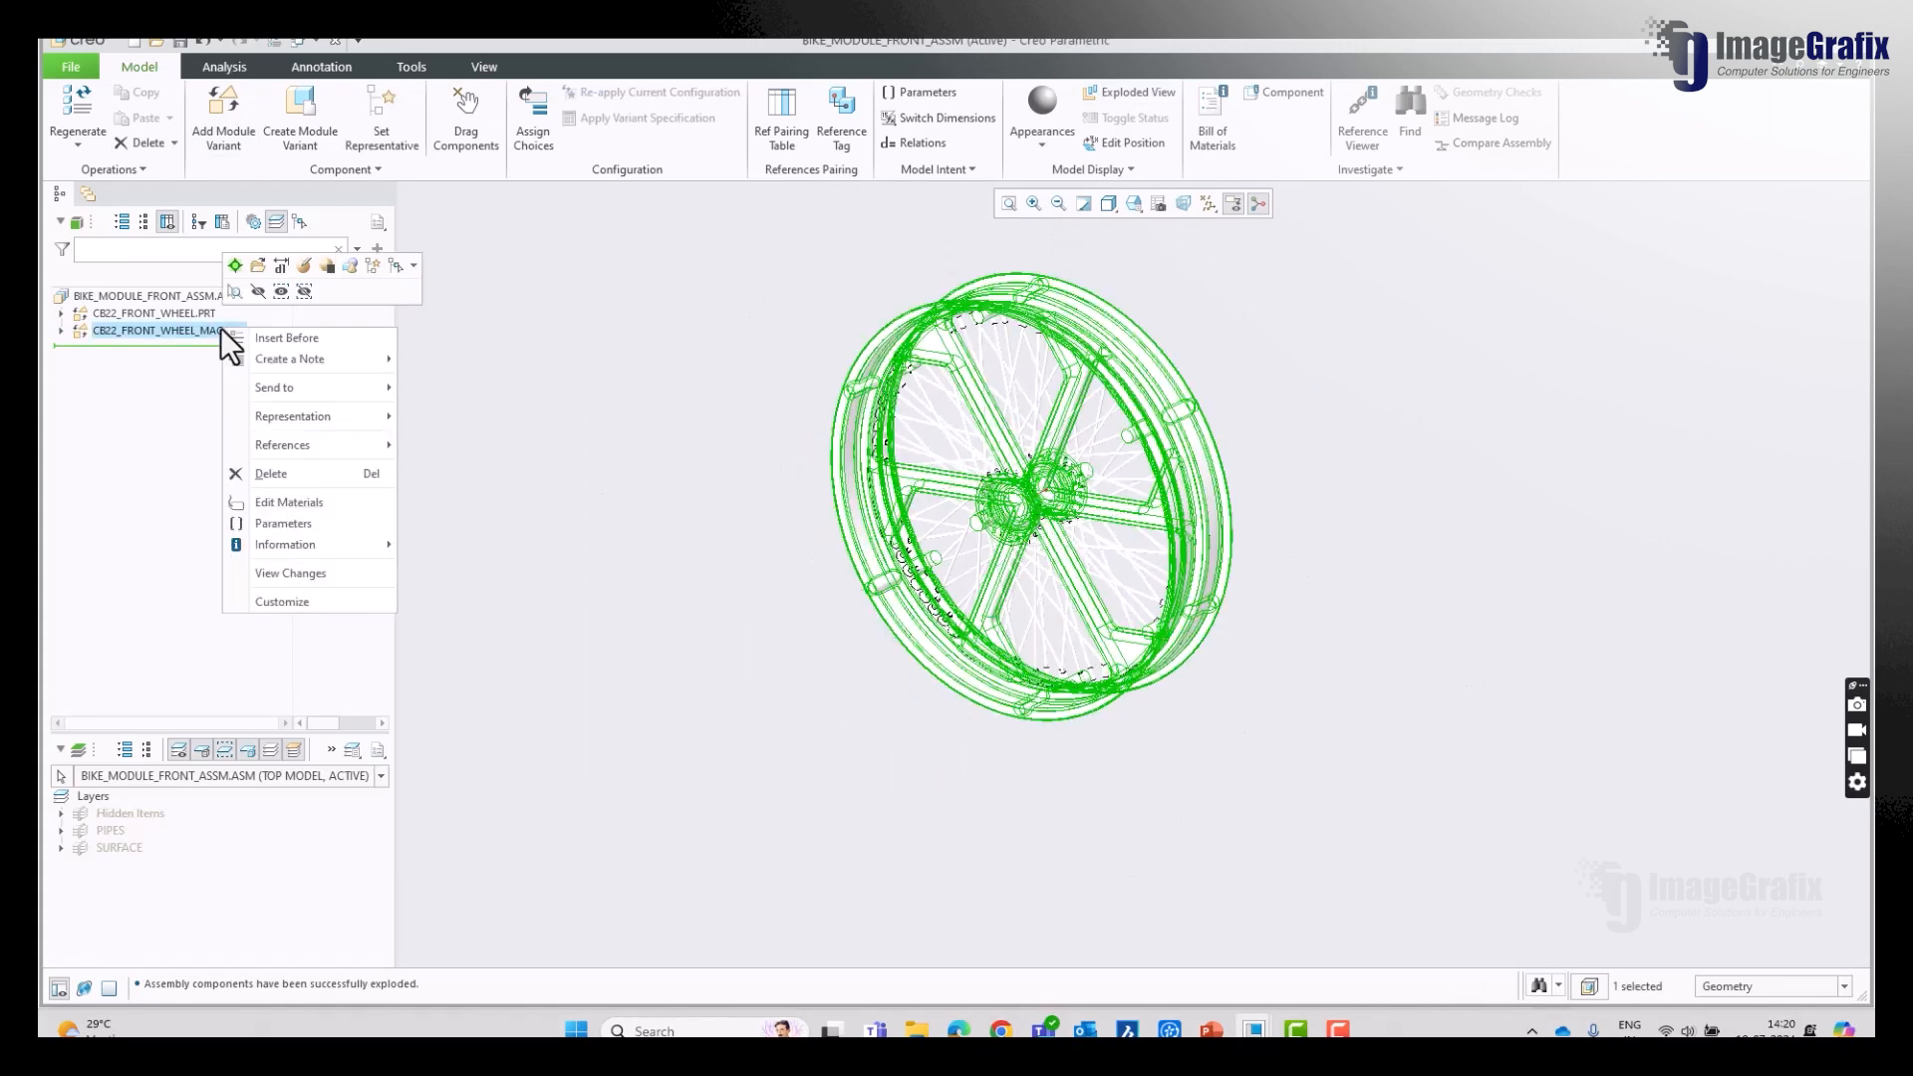
click(304, 267)
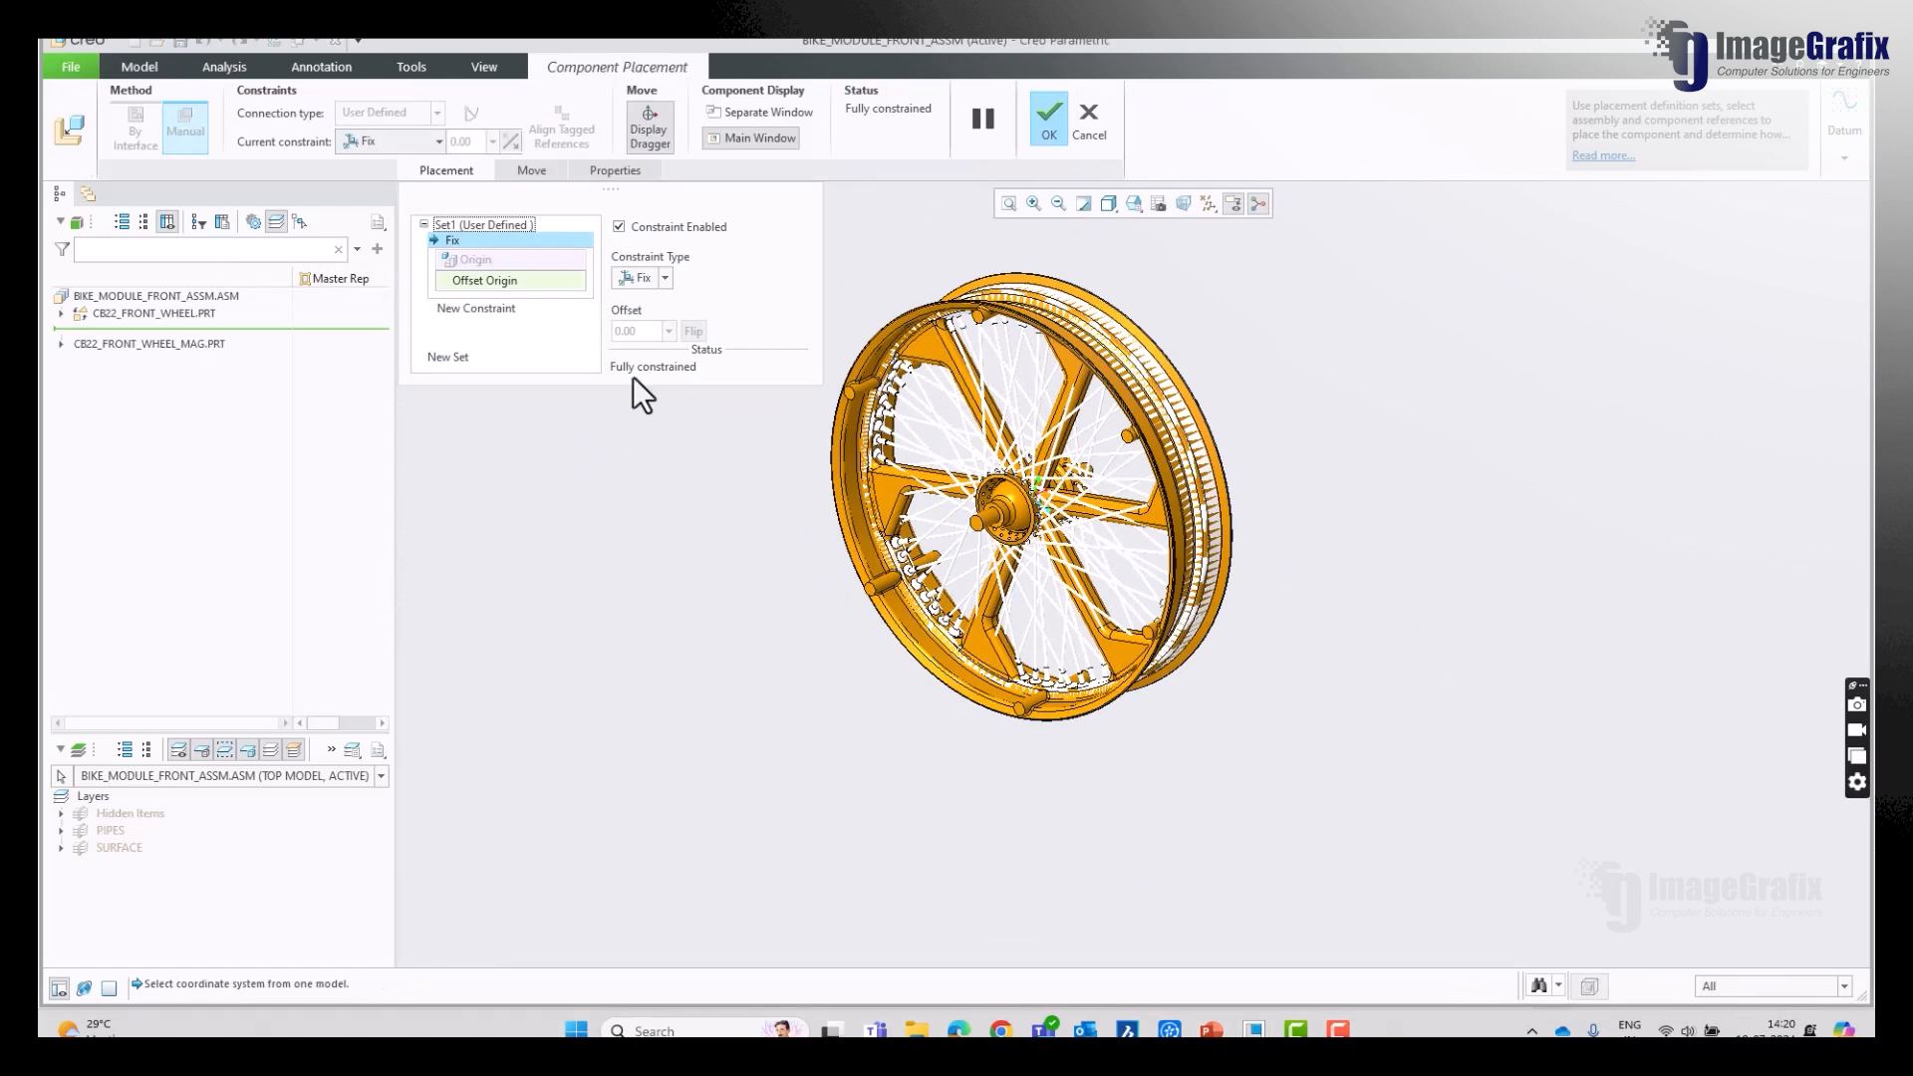
right_click(553, 242)
click(596, 254)
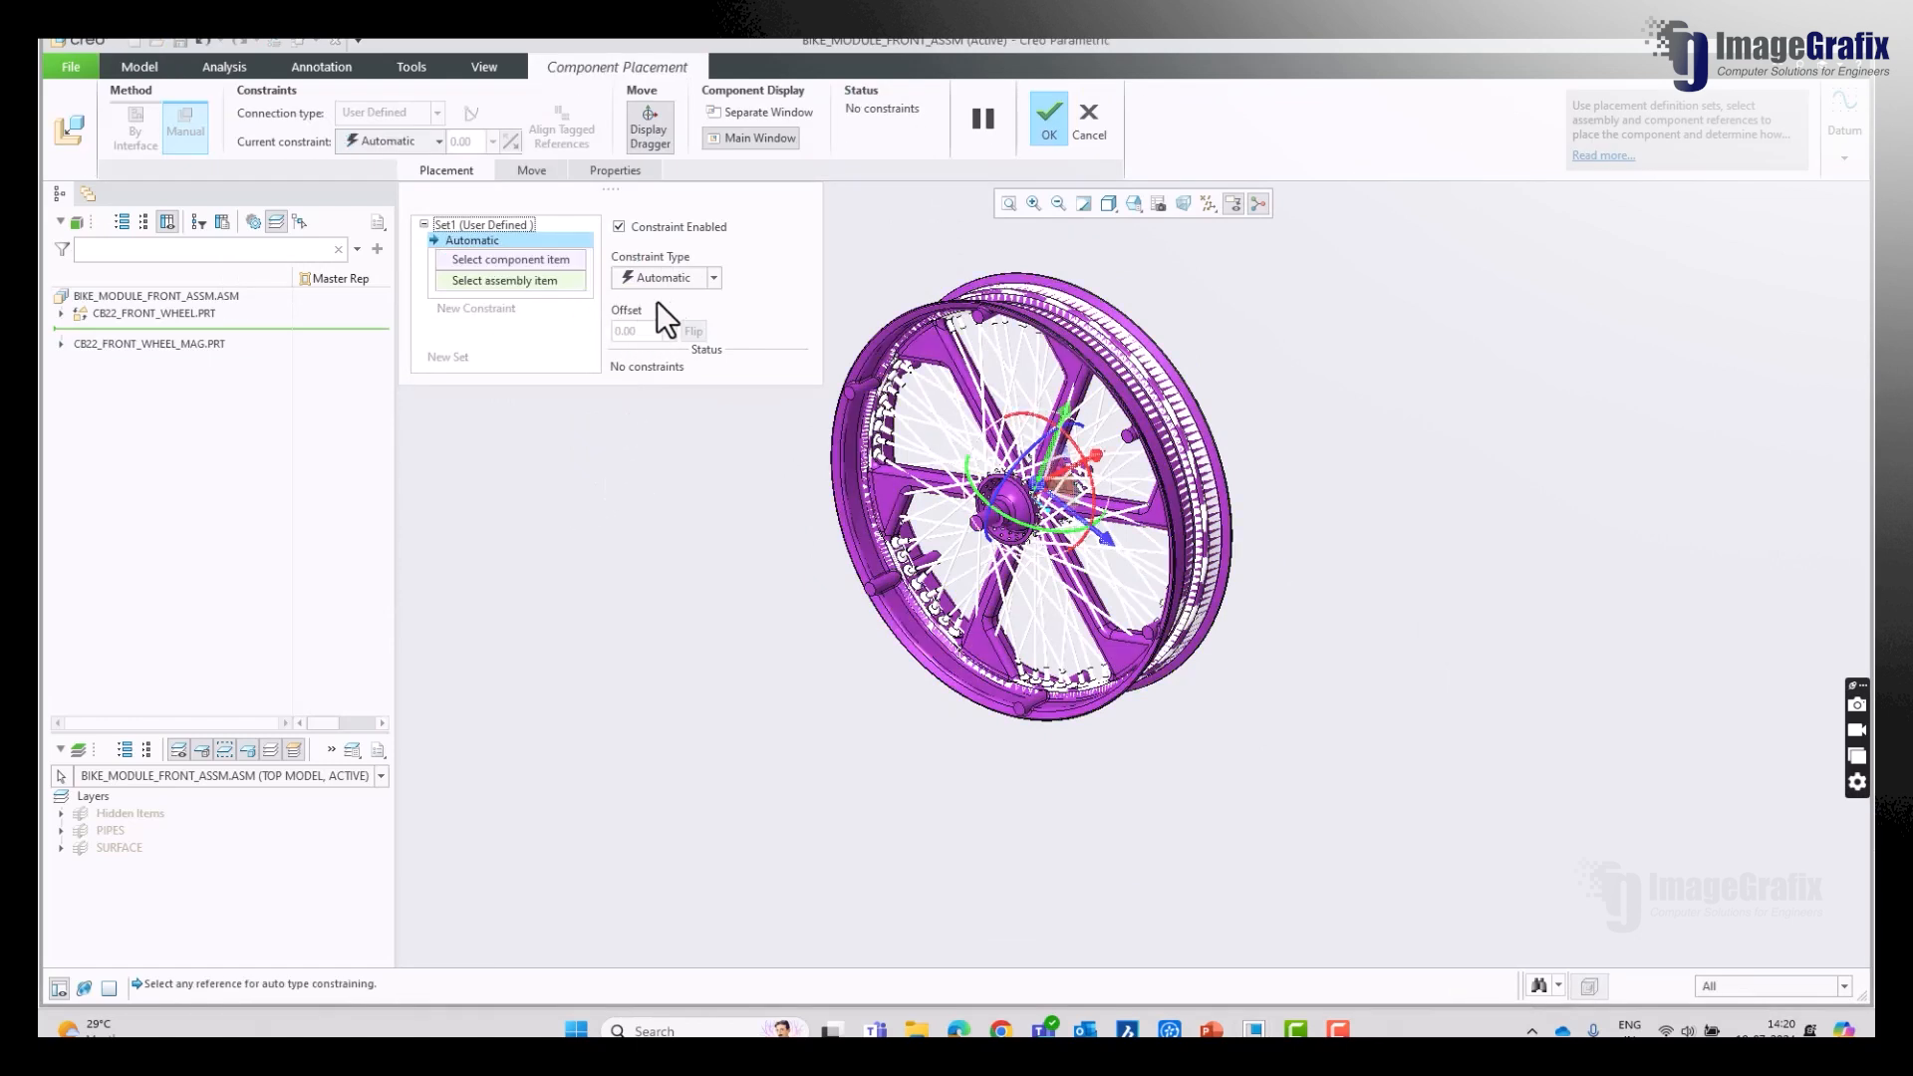
click(676, 281)
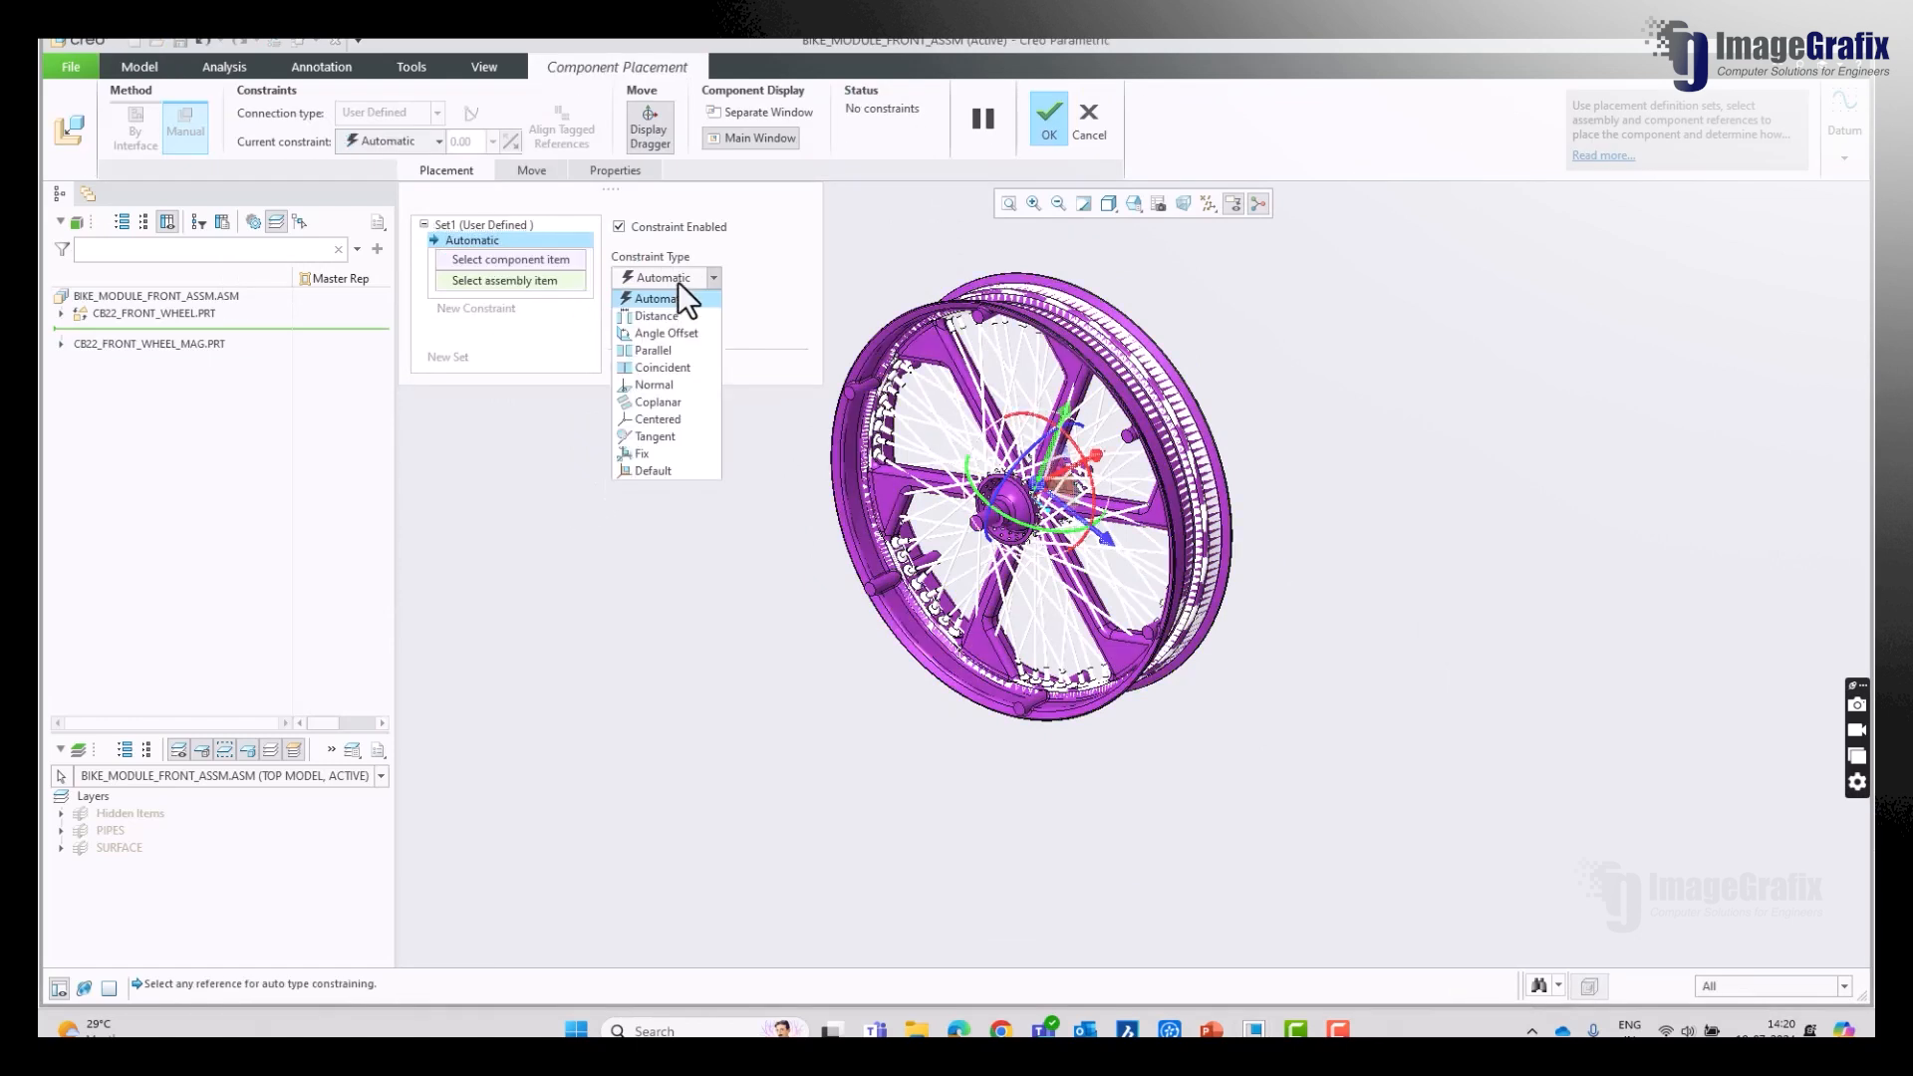
click(756, 287)
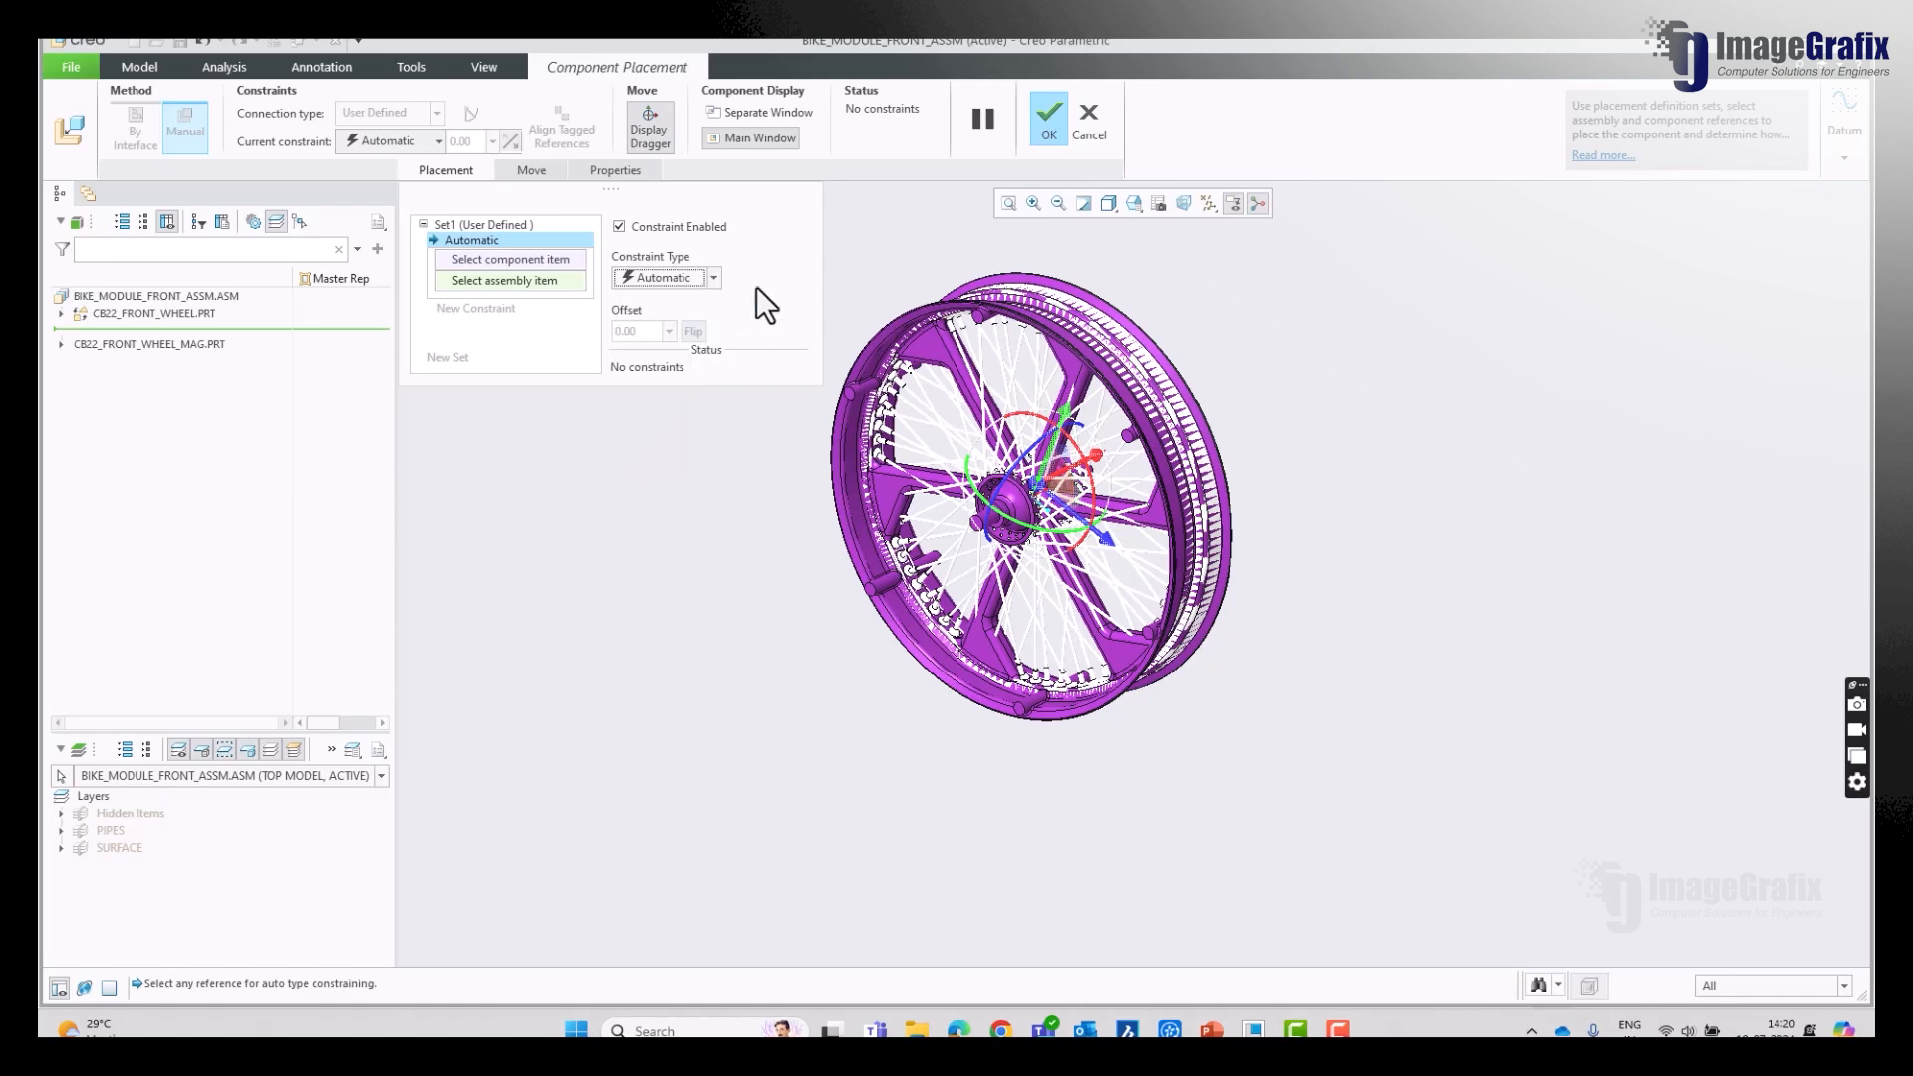
Step: Move the mag wheel sideways away from the spoked wheel so the references on both parts can be picked
middle_drag(1370, 573, 1325, 559)
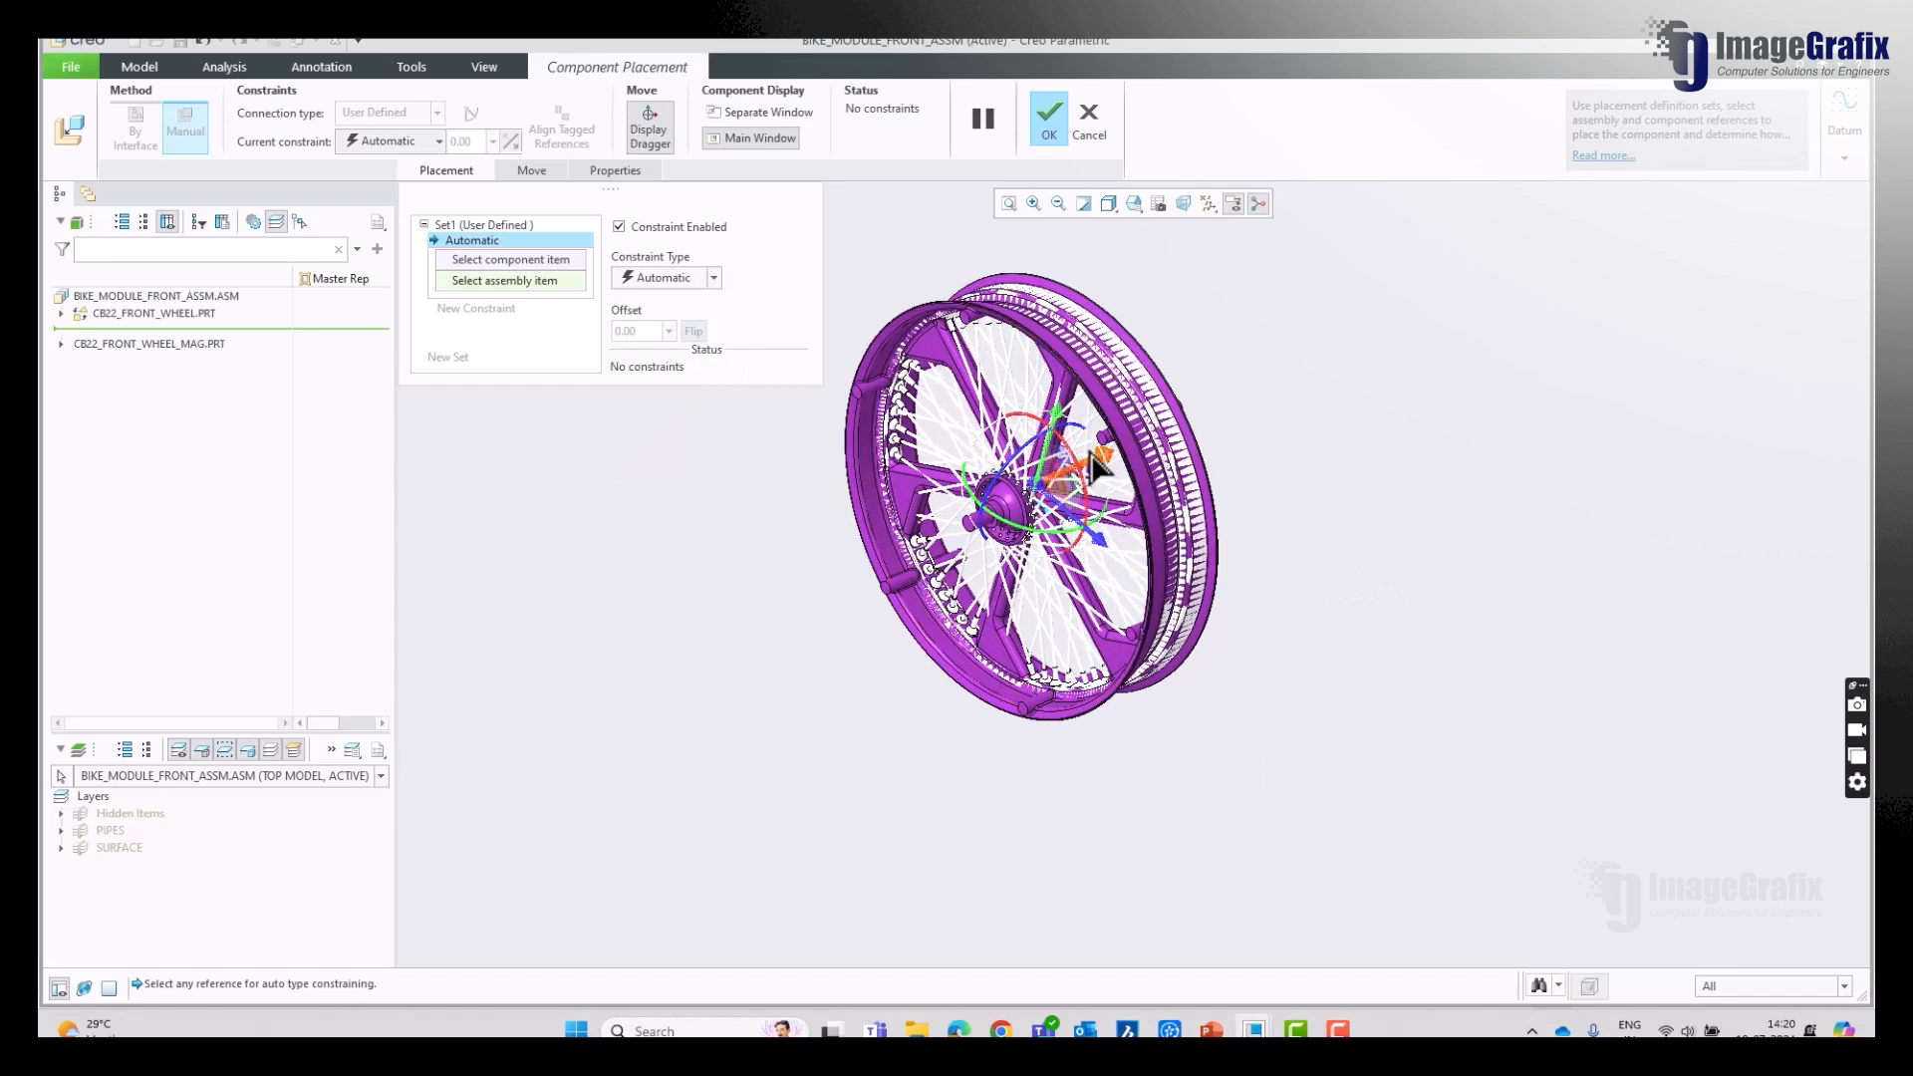
drag(1107, 458, 833, 600)
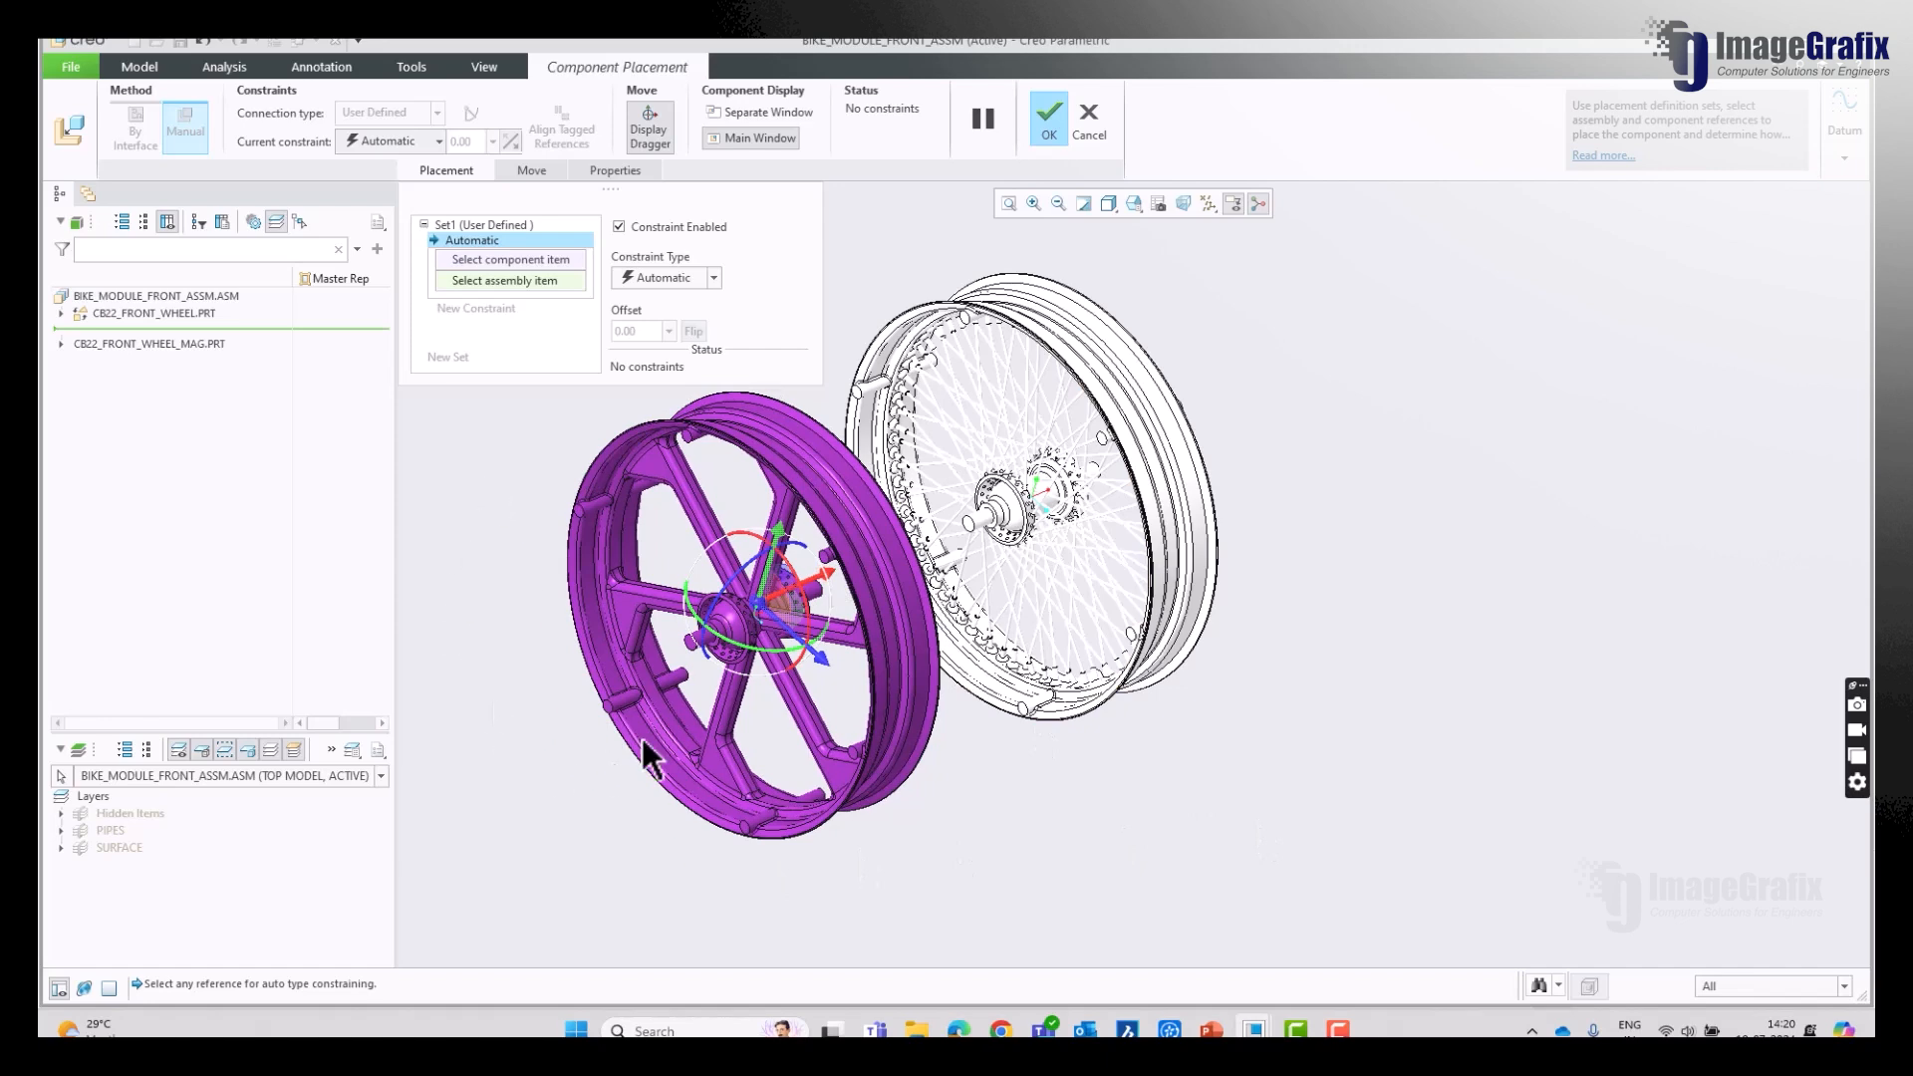
scroll(688, 702, down, 3)
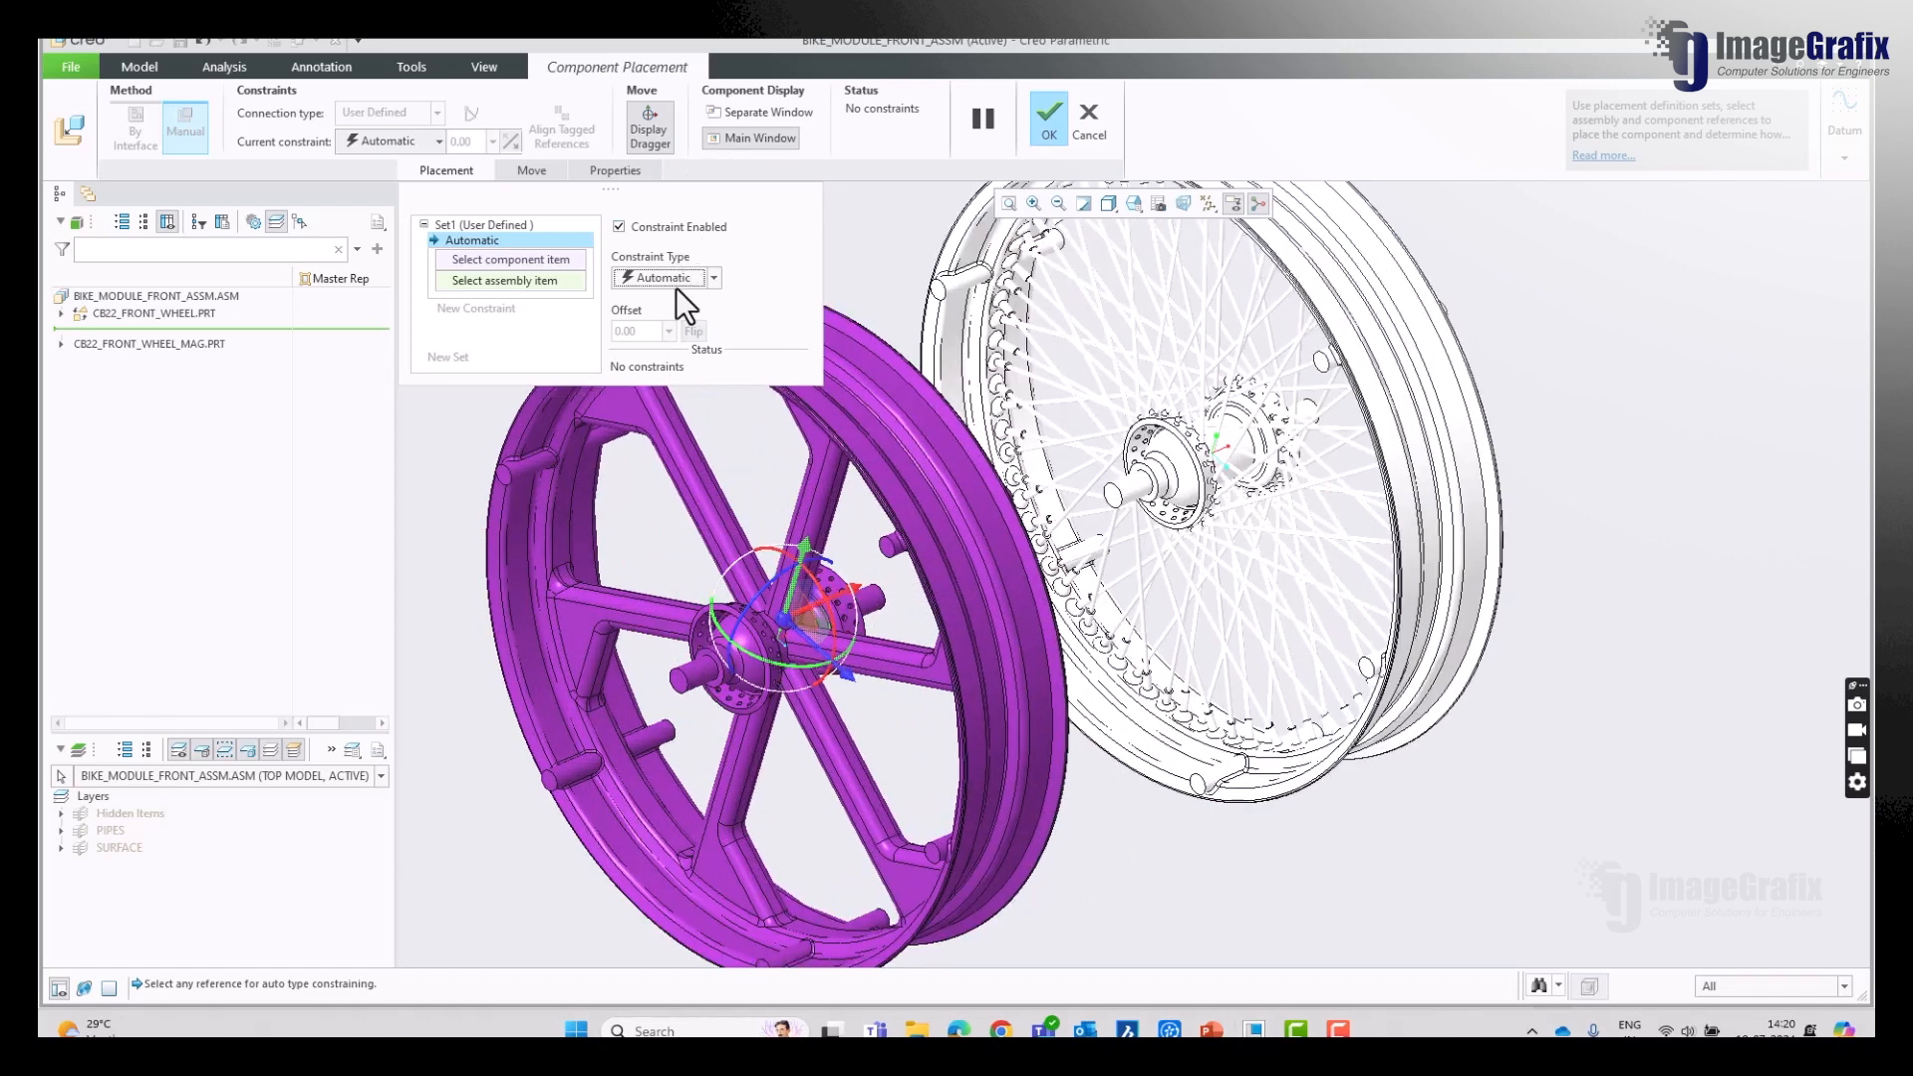
Step: Constrain the cylindrical axle surface of the mag wheel coincident with the axle surface of the spoked wheel
click(677, 281)
click(678, 271)
click(514, 261)
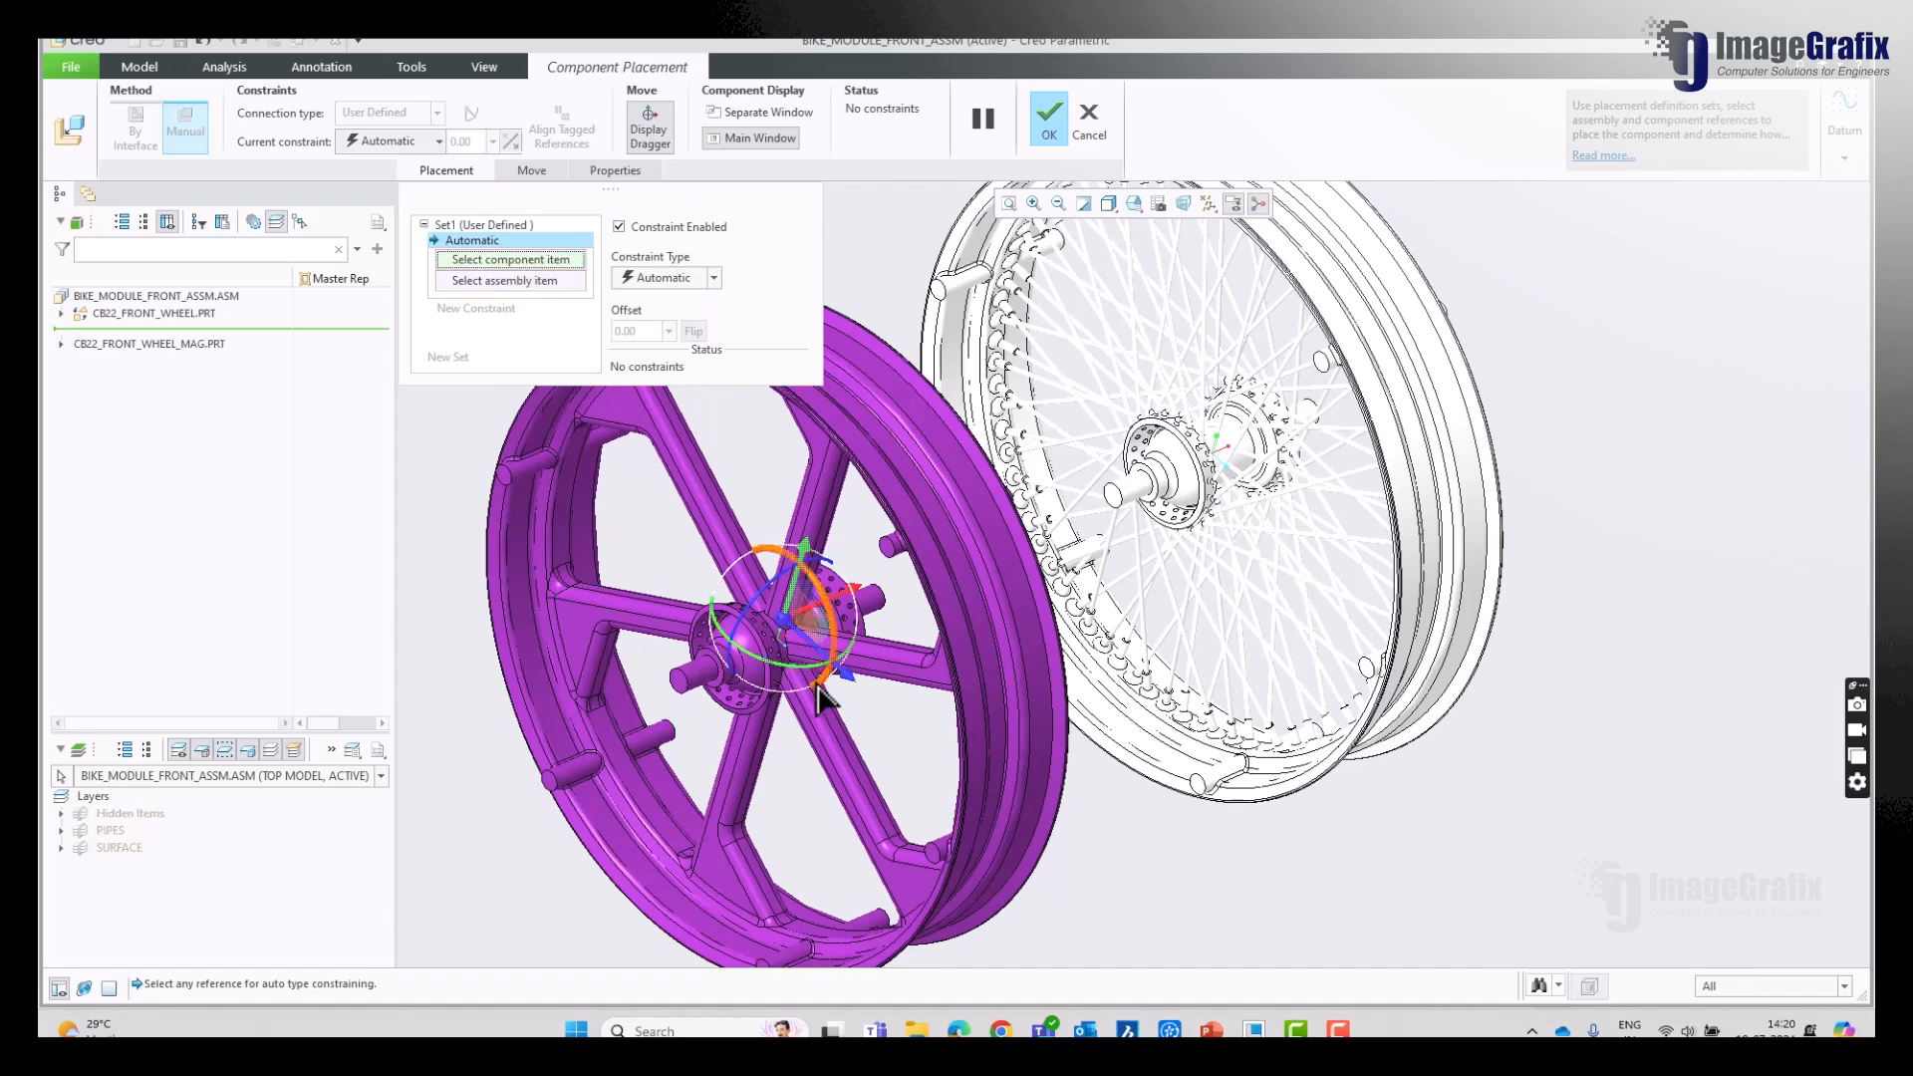
click(704, 678)
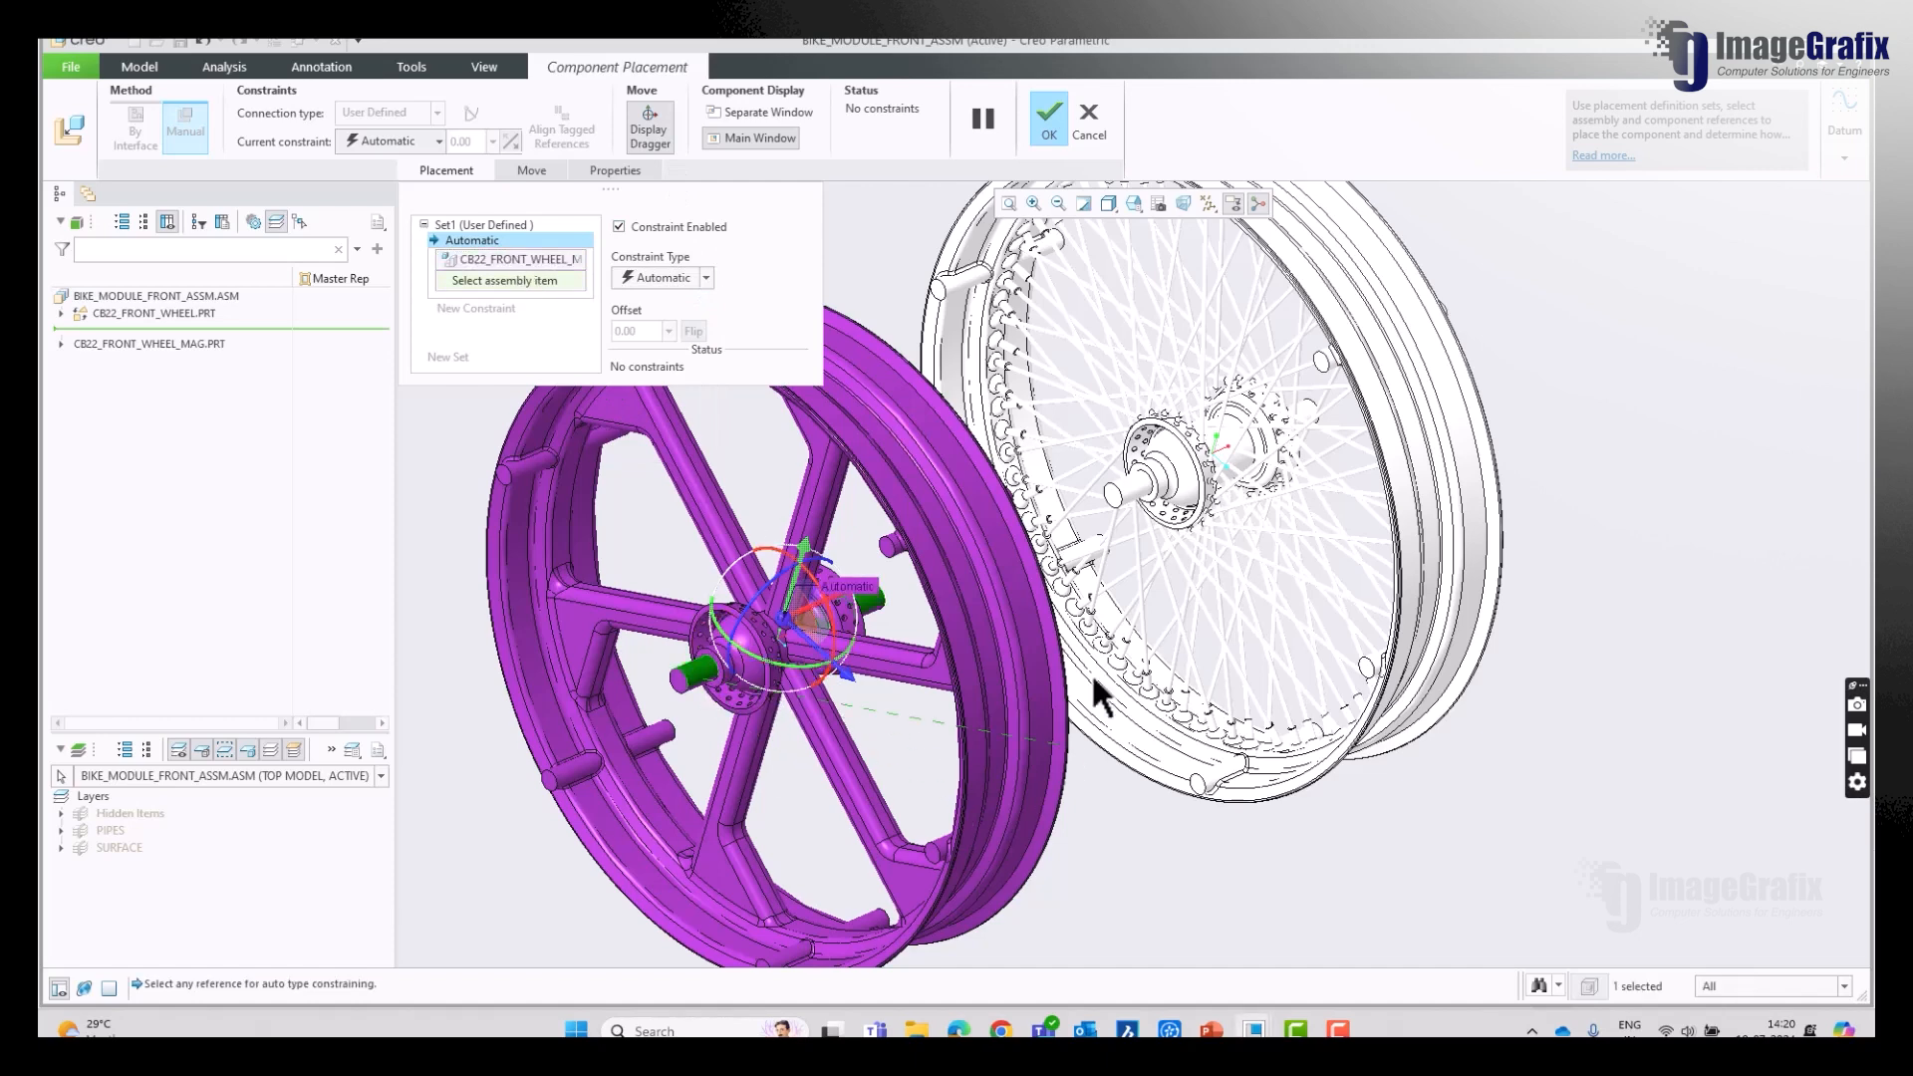
click(1133, 480)
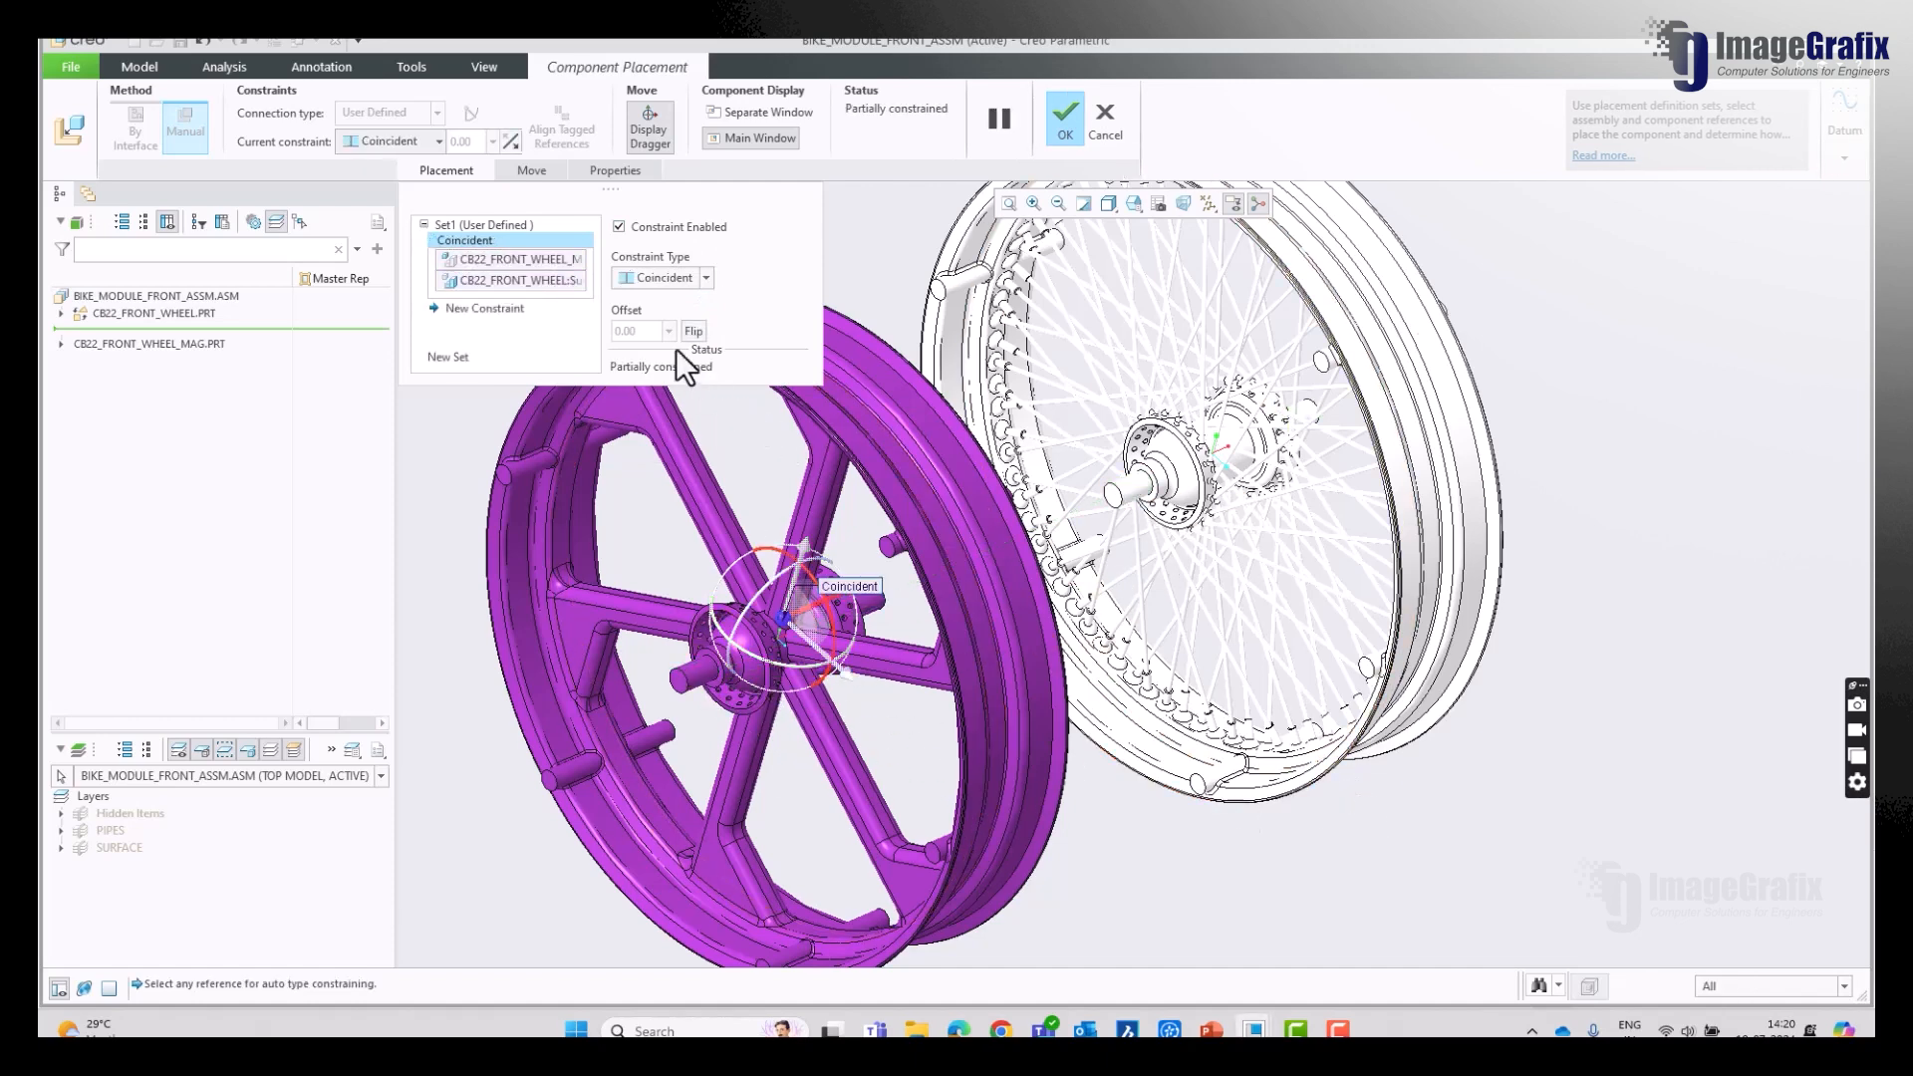
Step: Turn on the display of datum planes for both wheels
scroll(1145, 790, down, 3)
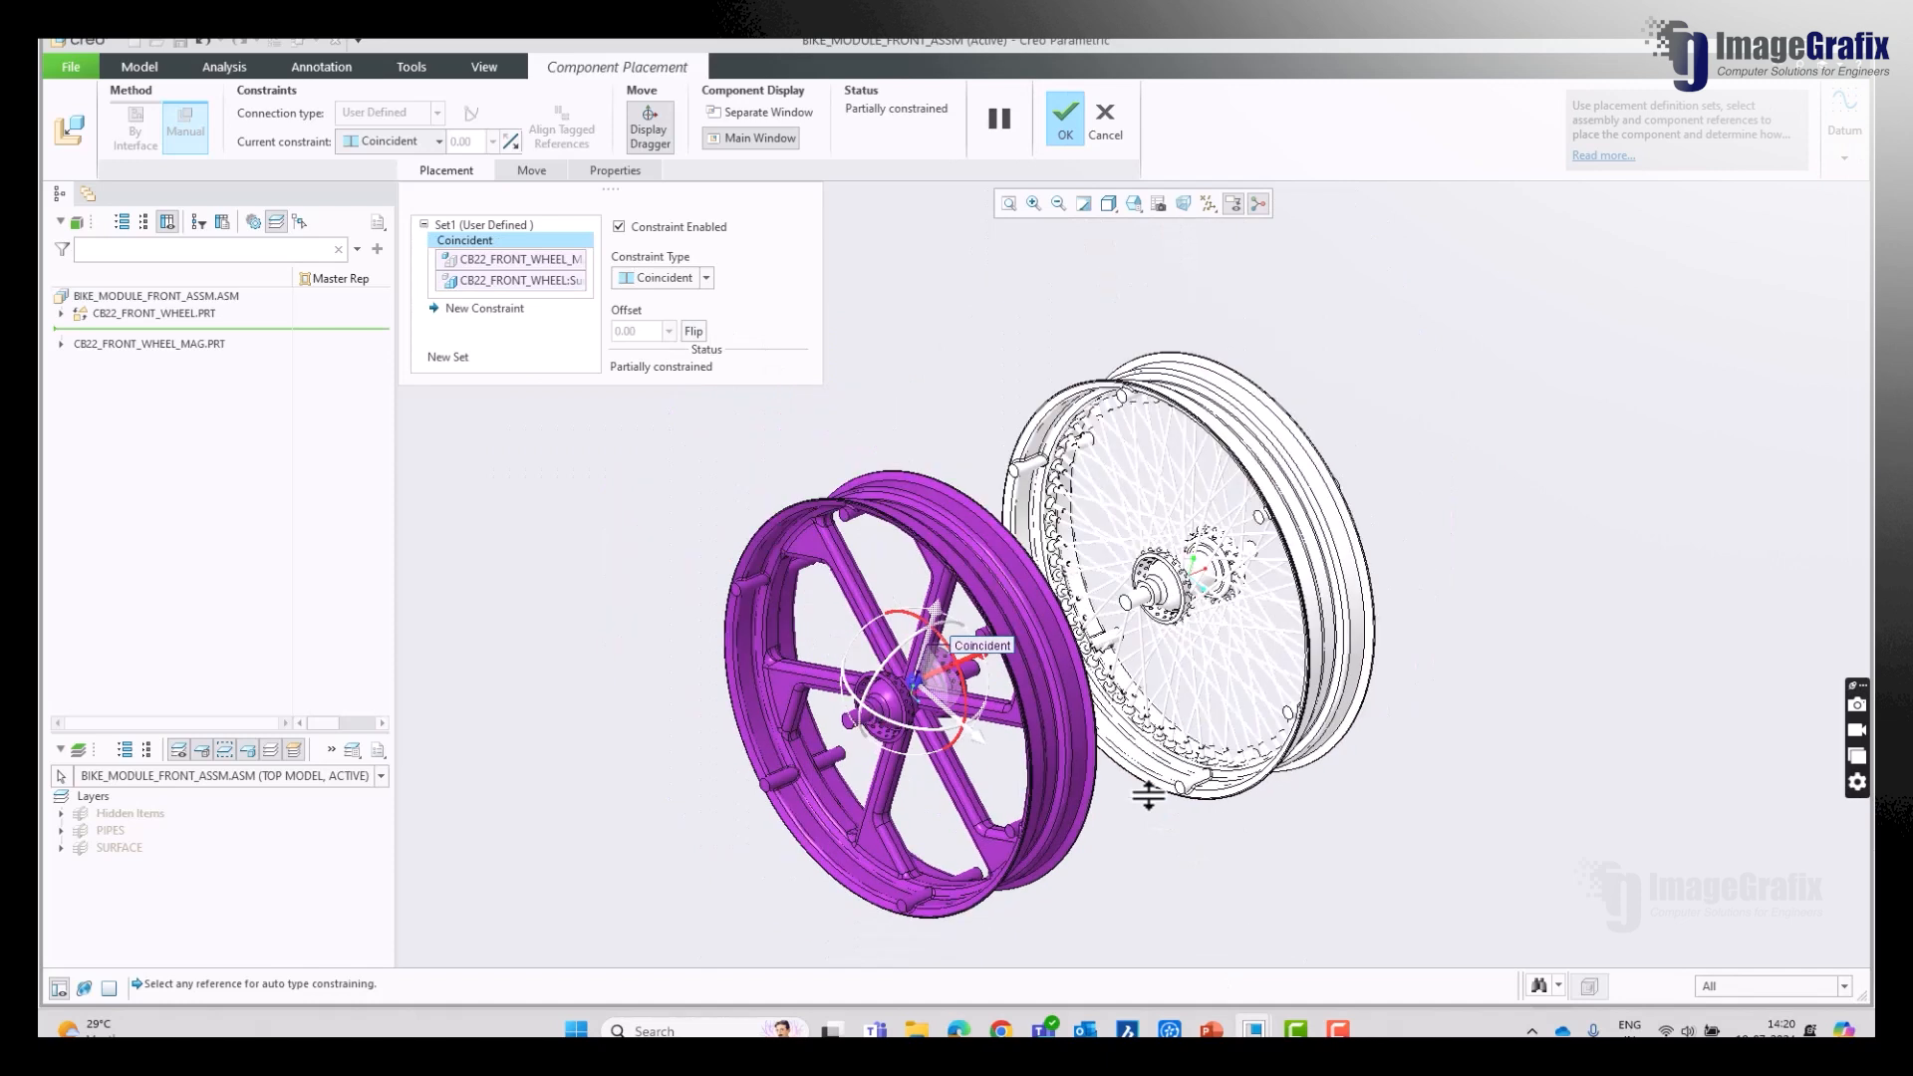
scroll(915, 362, down, 2)
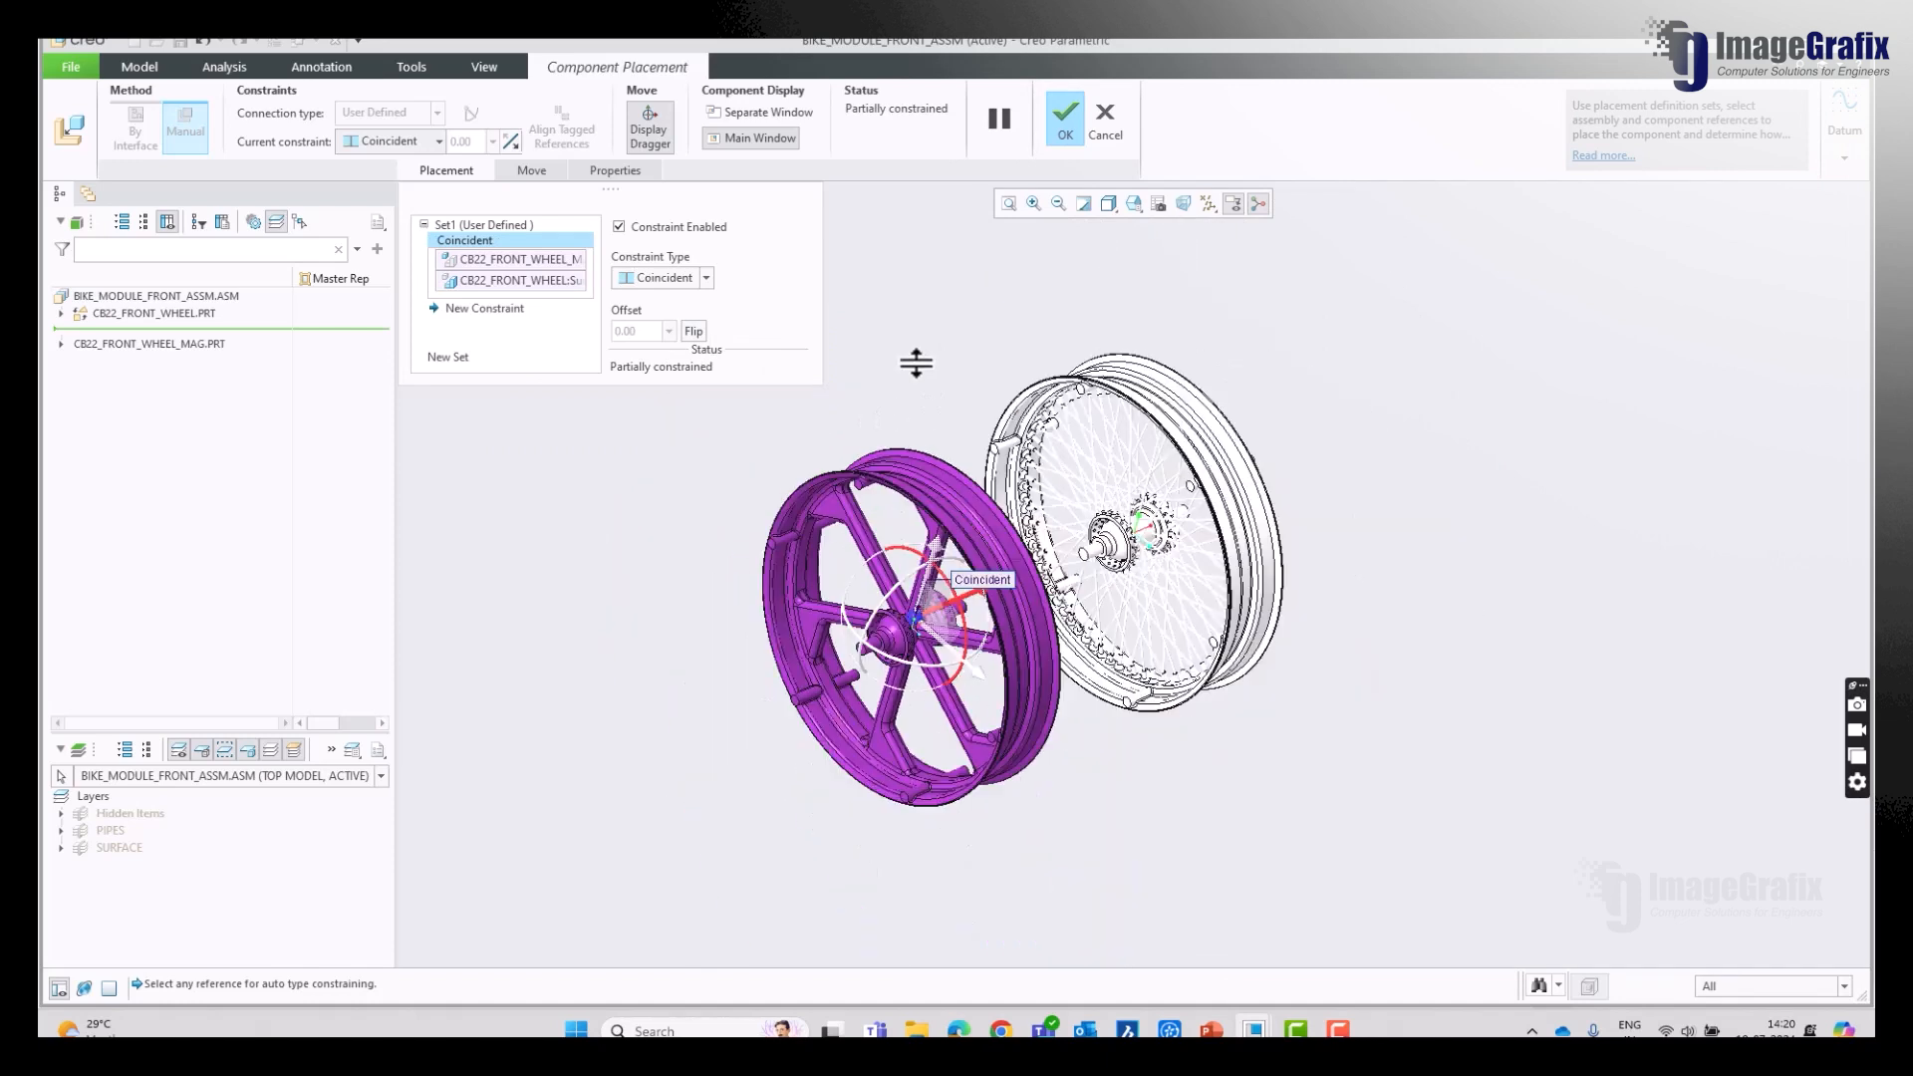
click(1206, 206)
click(1235, 311)
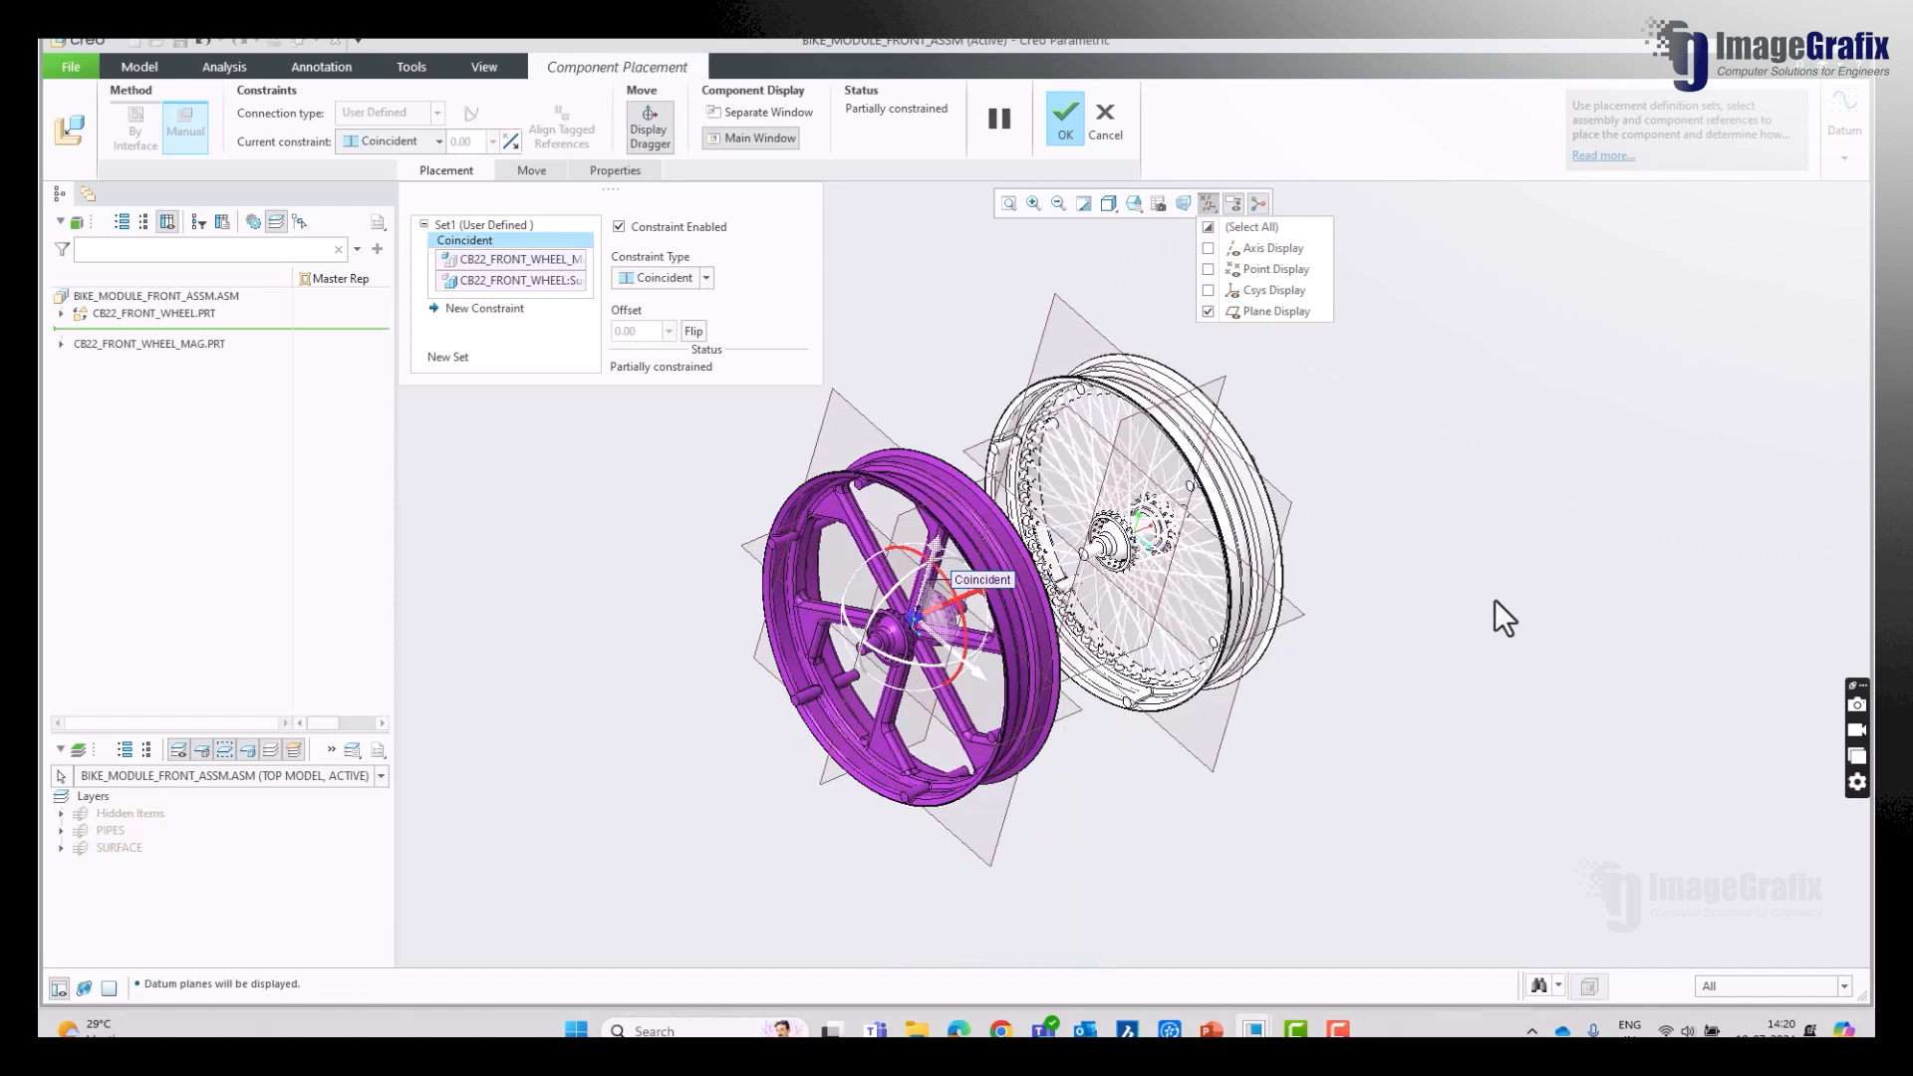
click(1473, 580)
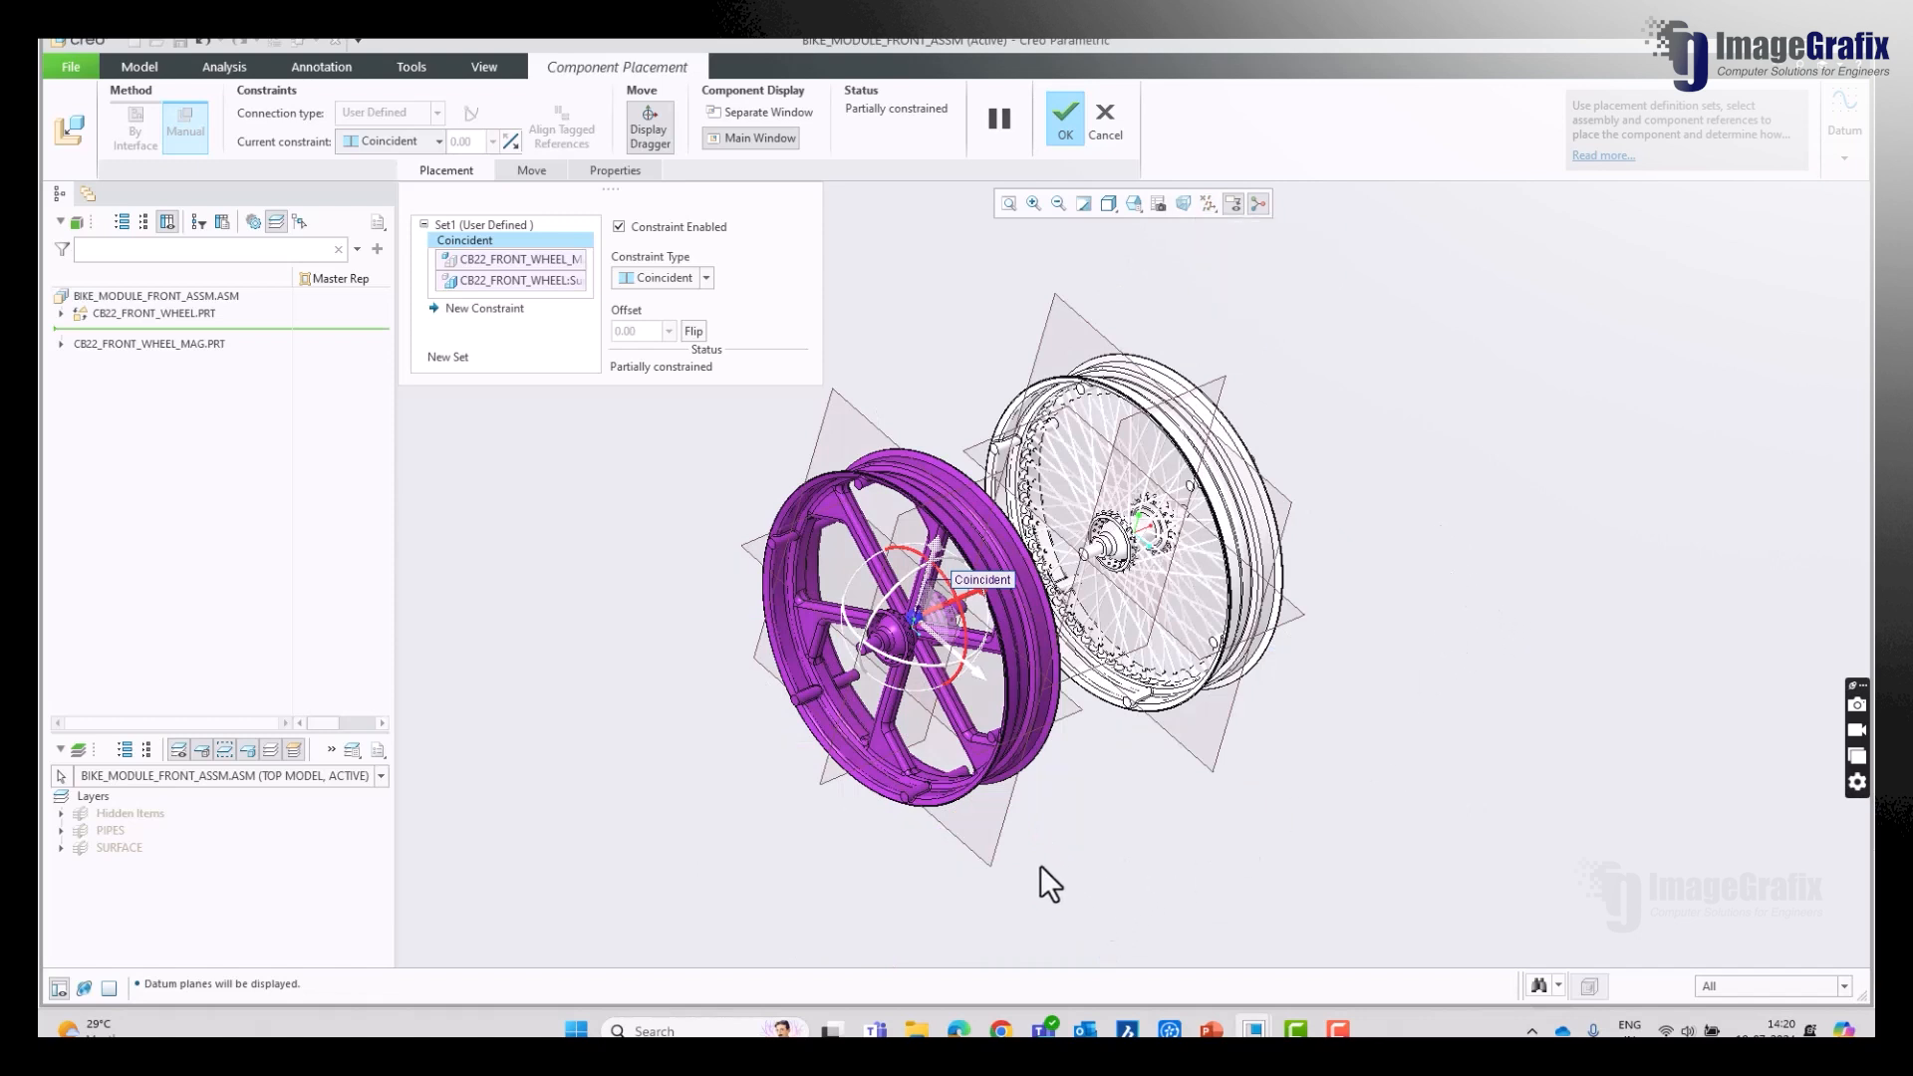
Step: Add a Coincident constraint between the mid-plane datums of the mag wheel and the spoked wheel, and accept the placement
click(504, 309)
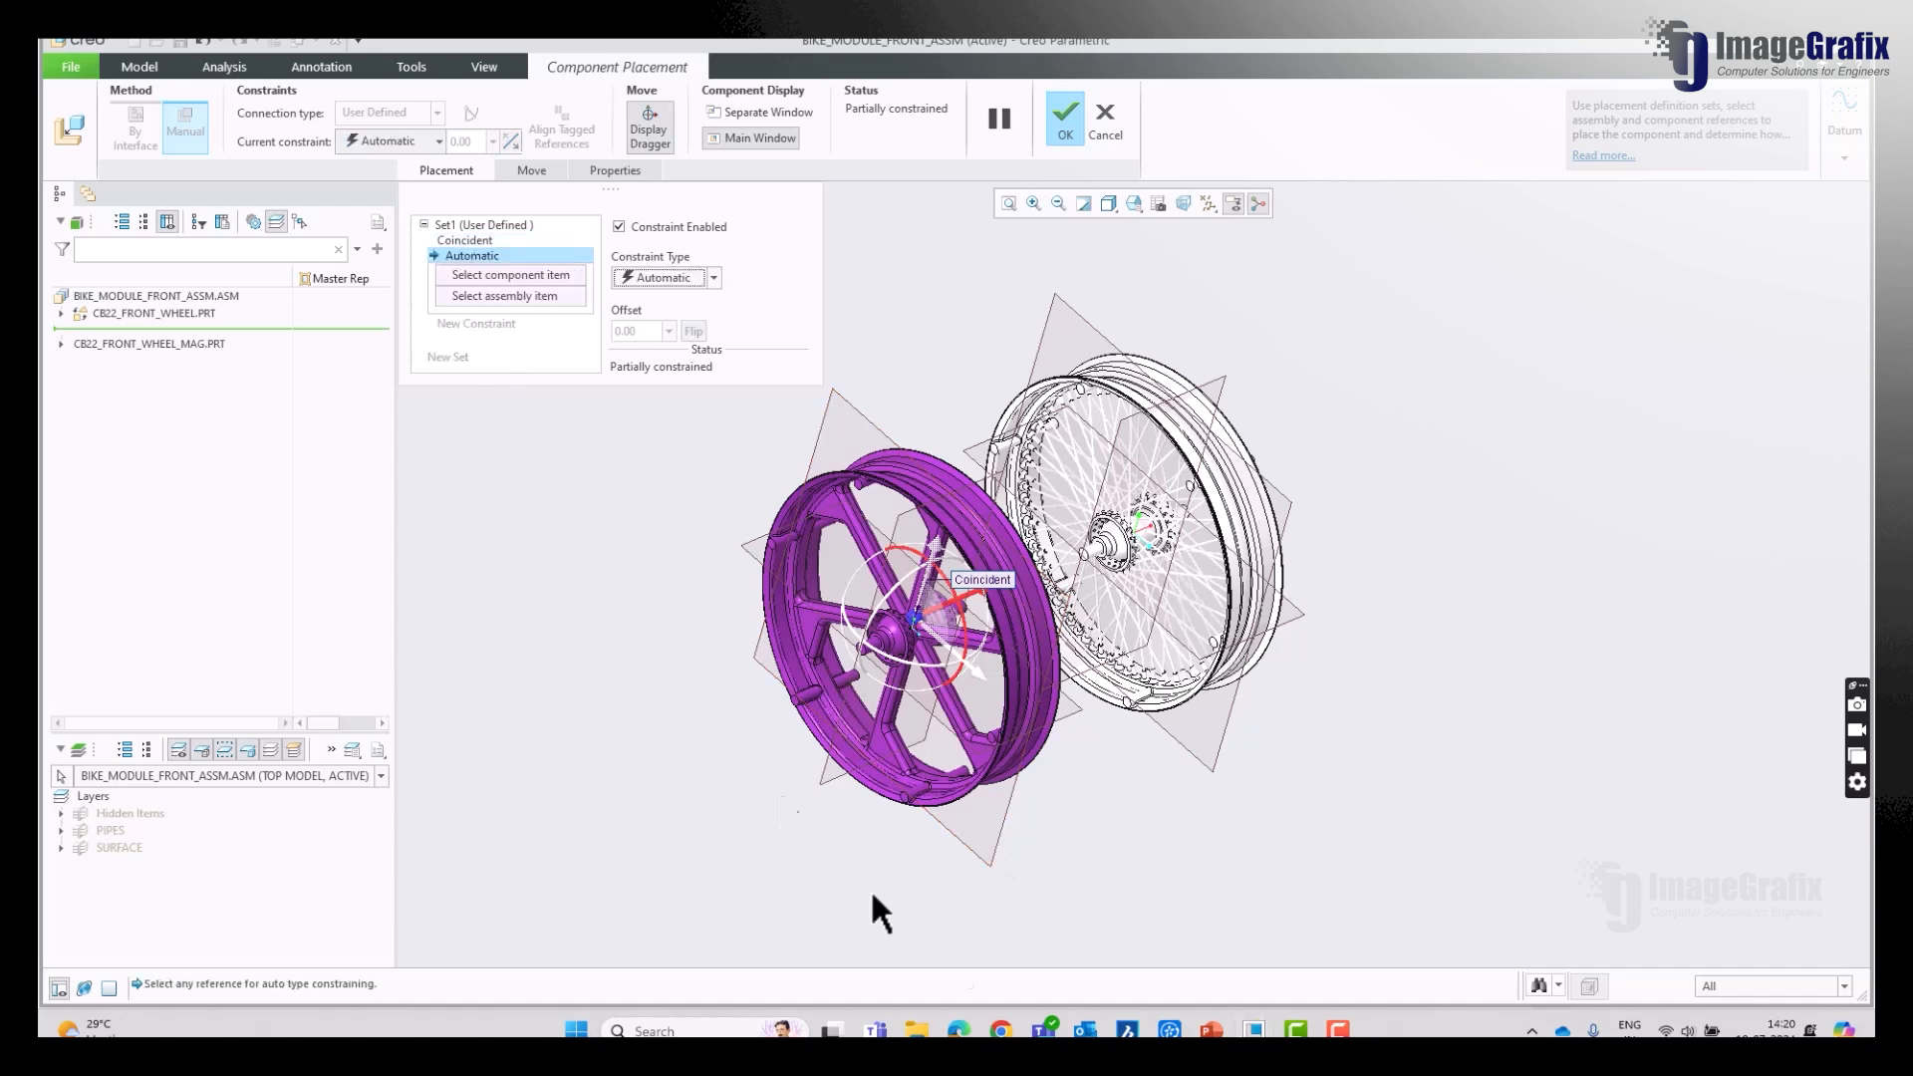
click(992, 829)
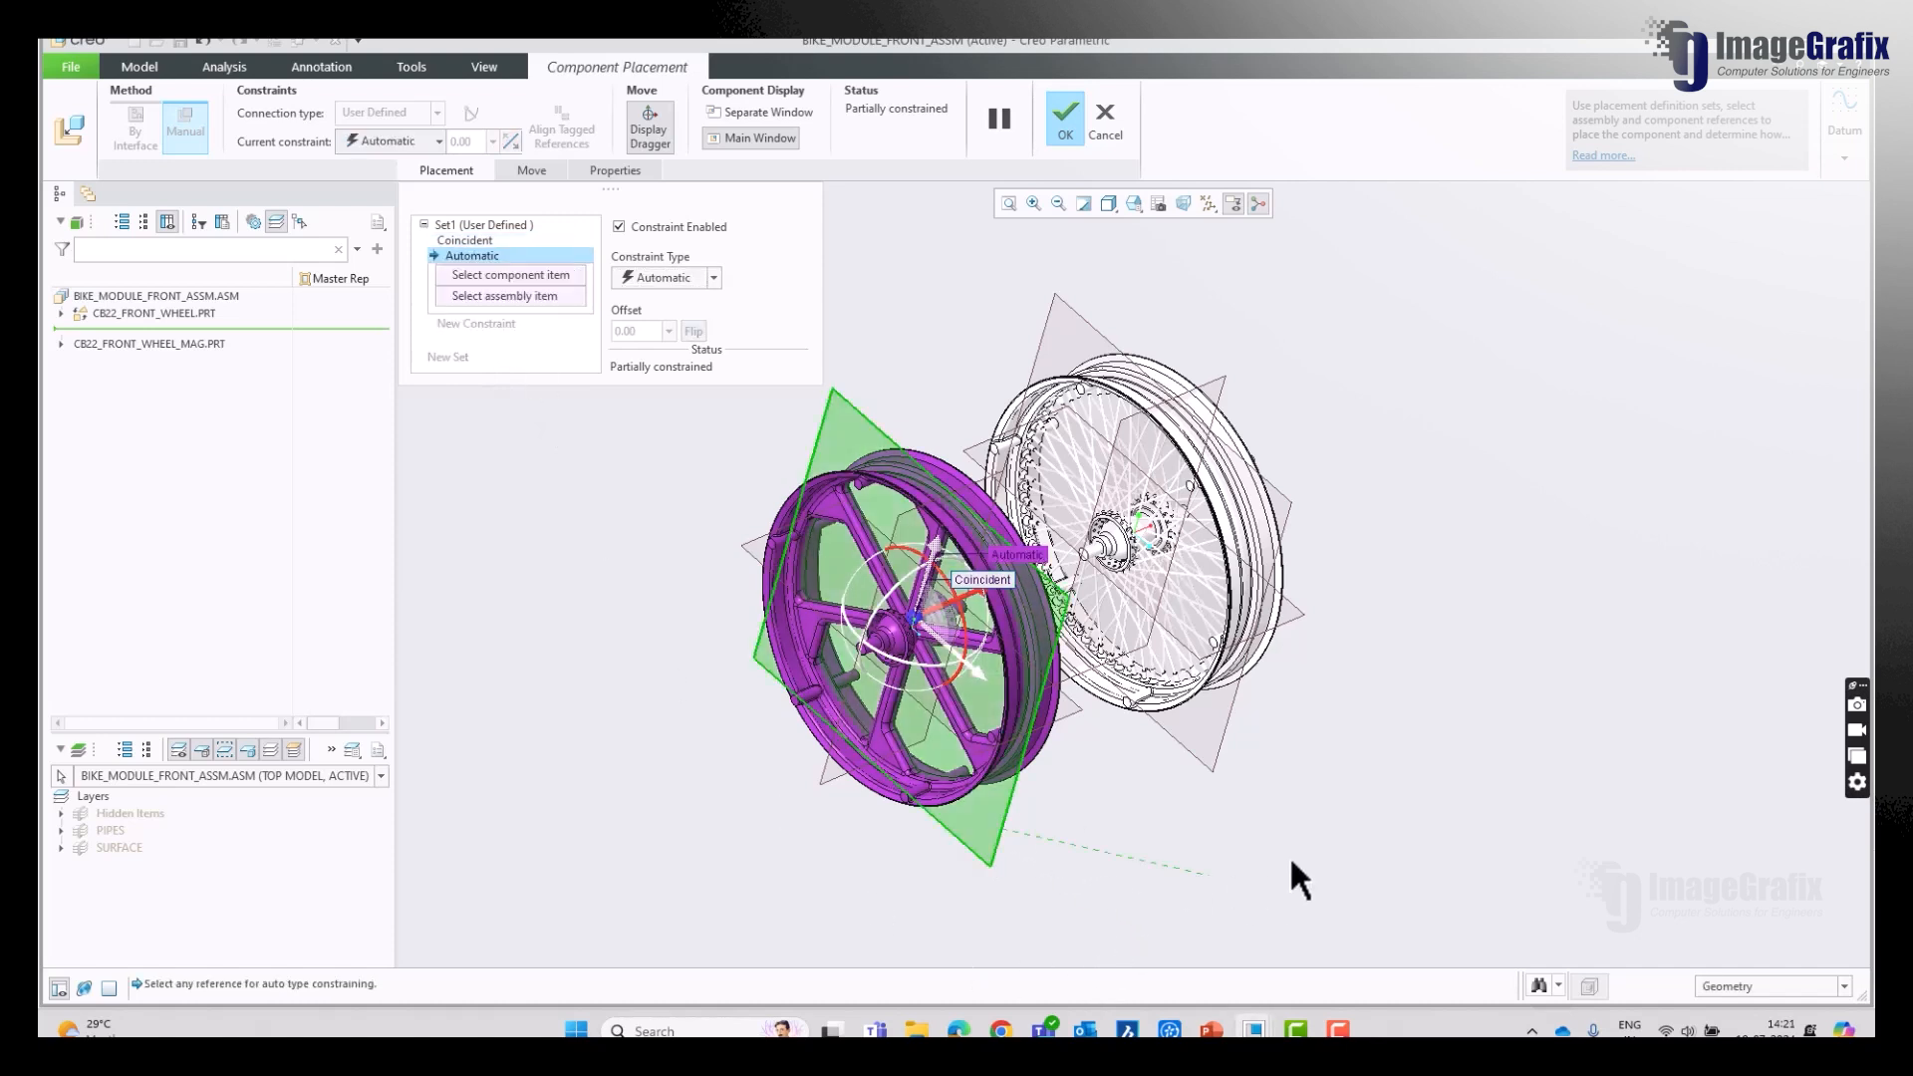
click(1234, 717)
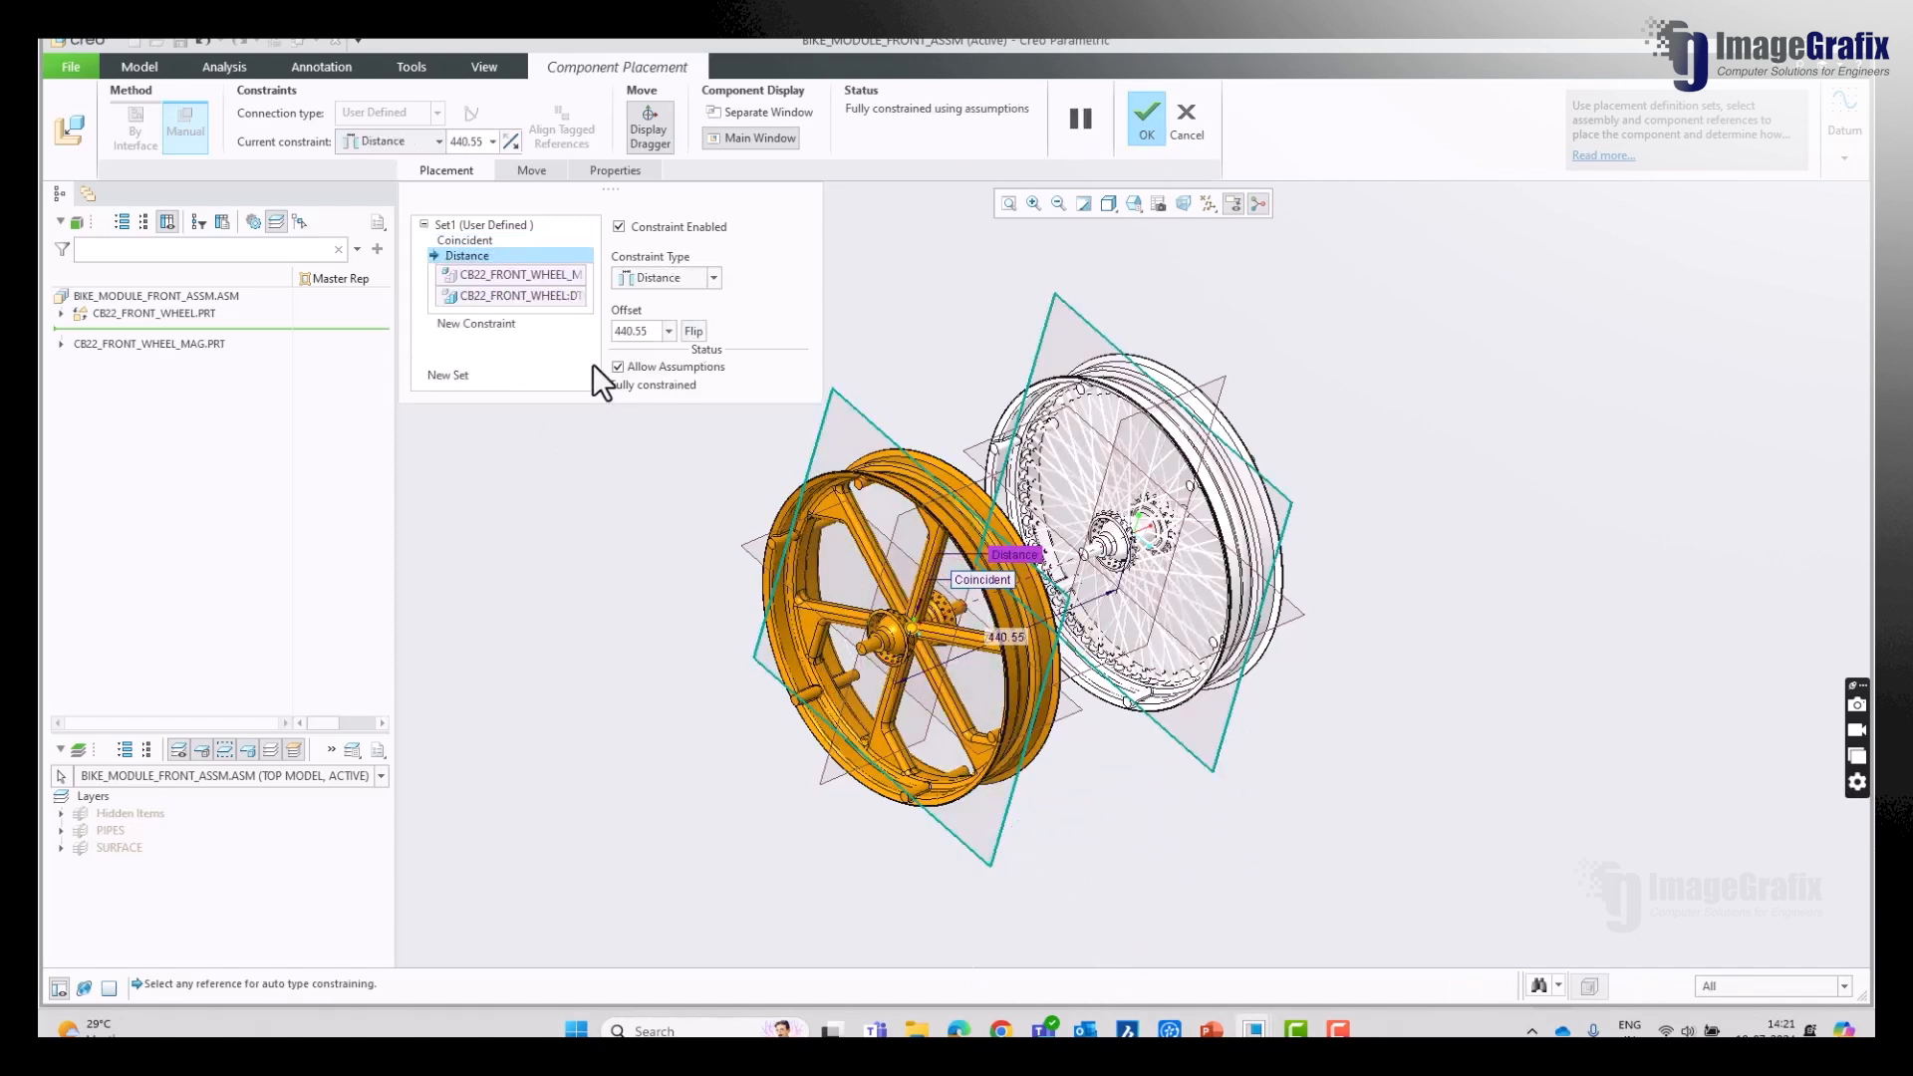
click(648, 281)
click(659, 356)
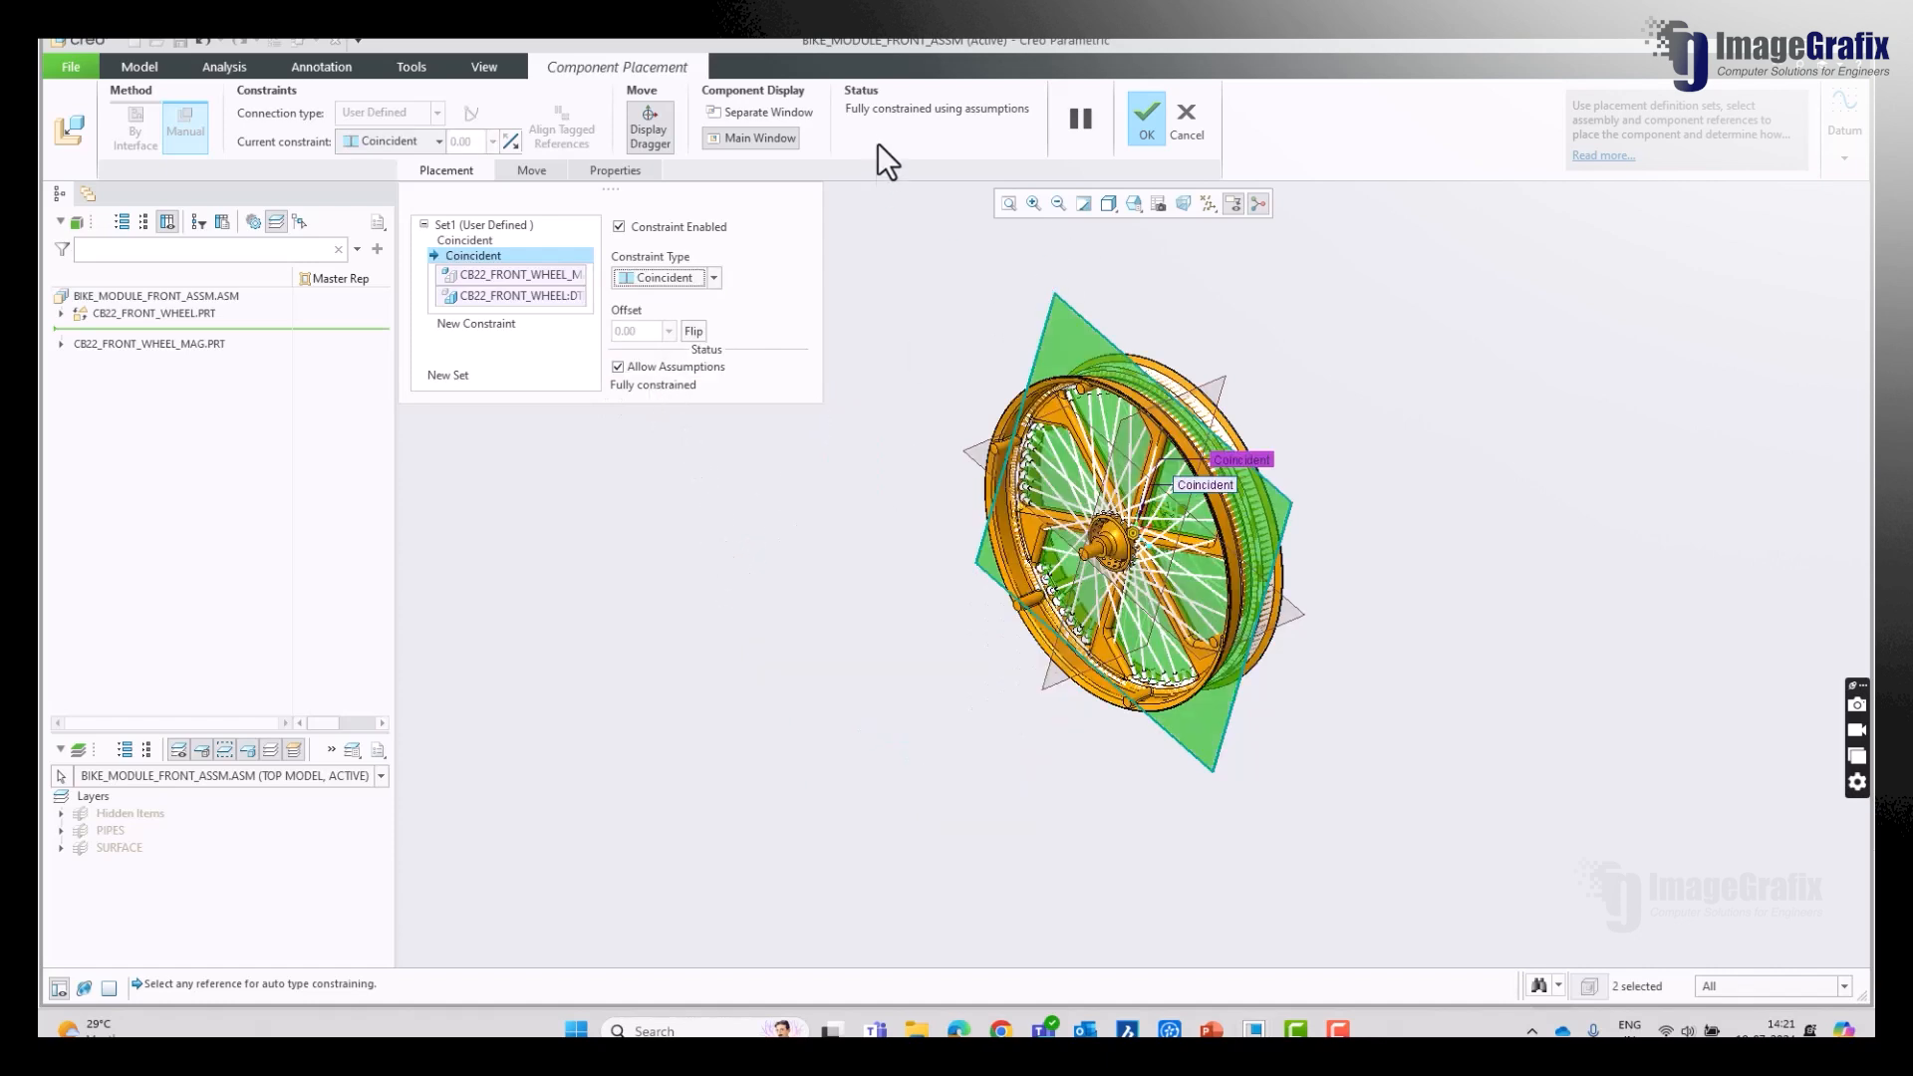
click(1146, 129)
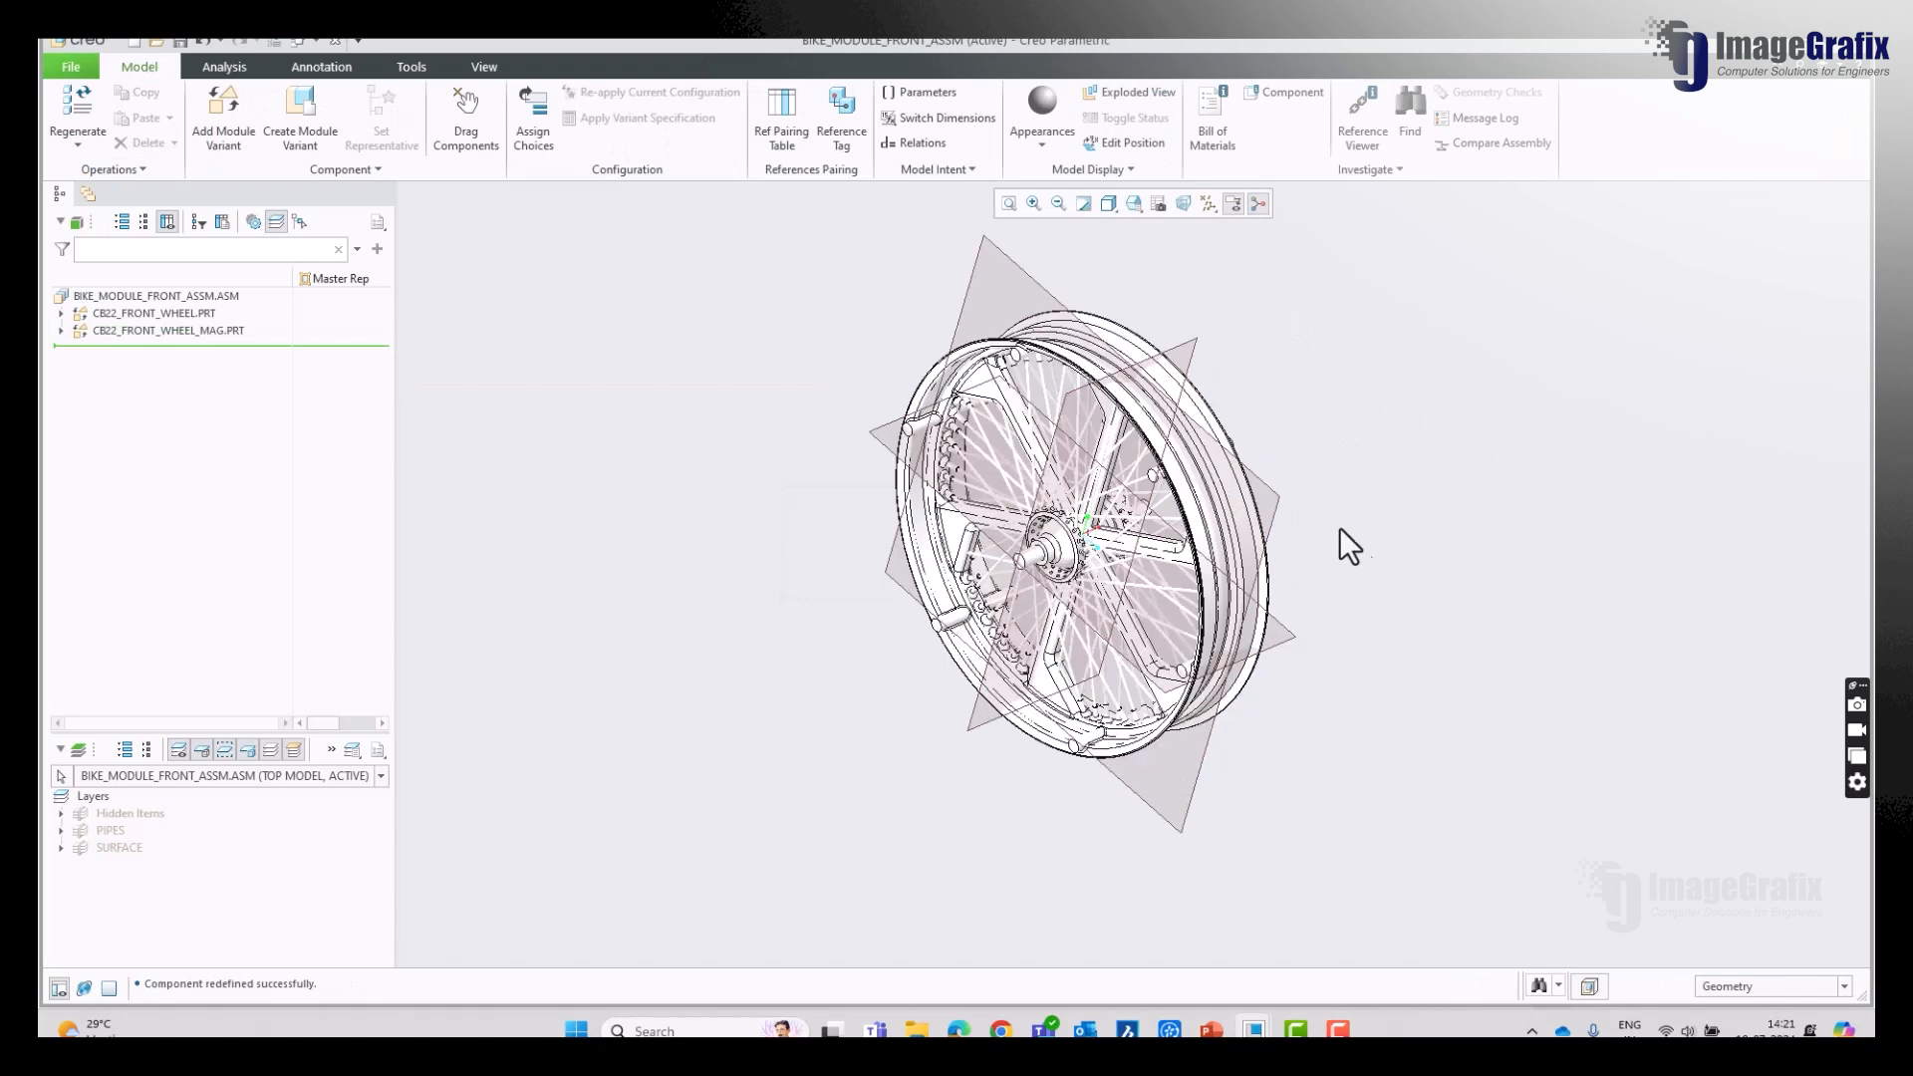
Step: Add cb22_front_disc.prt from the Module_assembly folder as a module variant and select it in the model tree
click(235, 141)
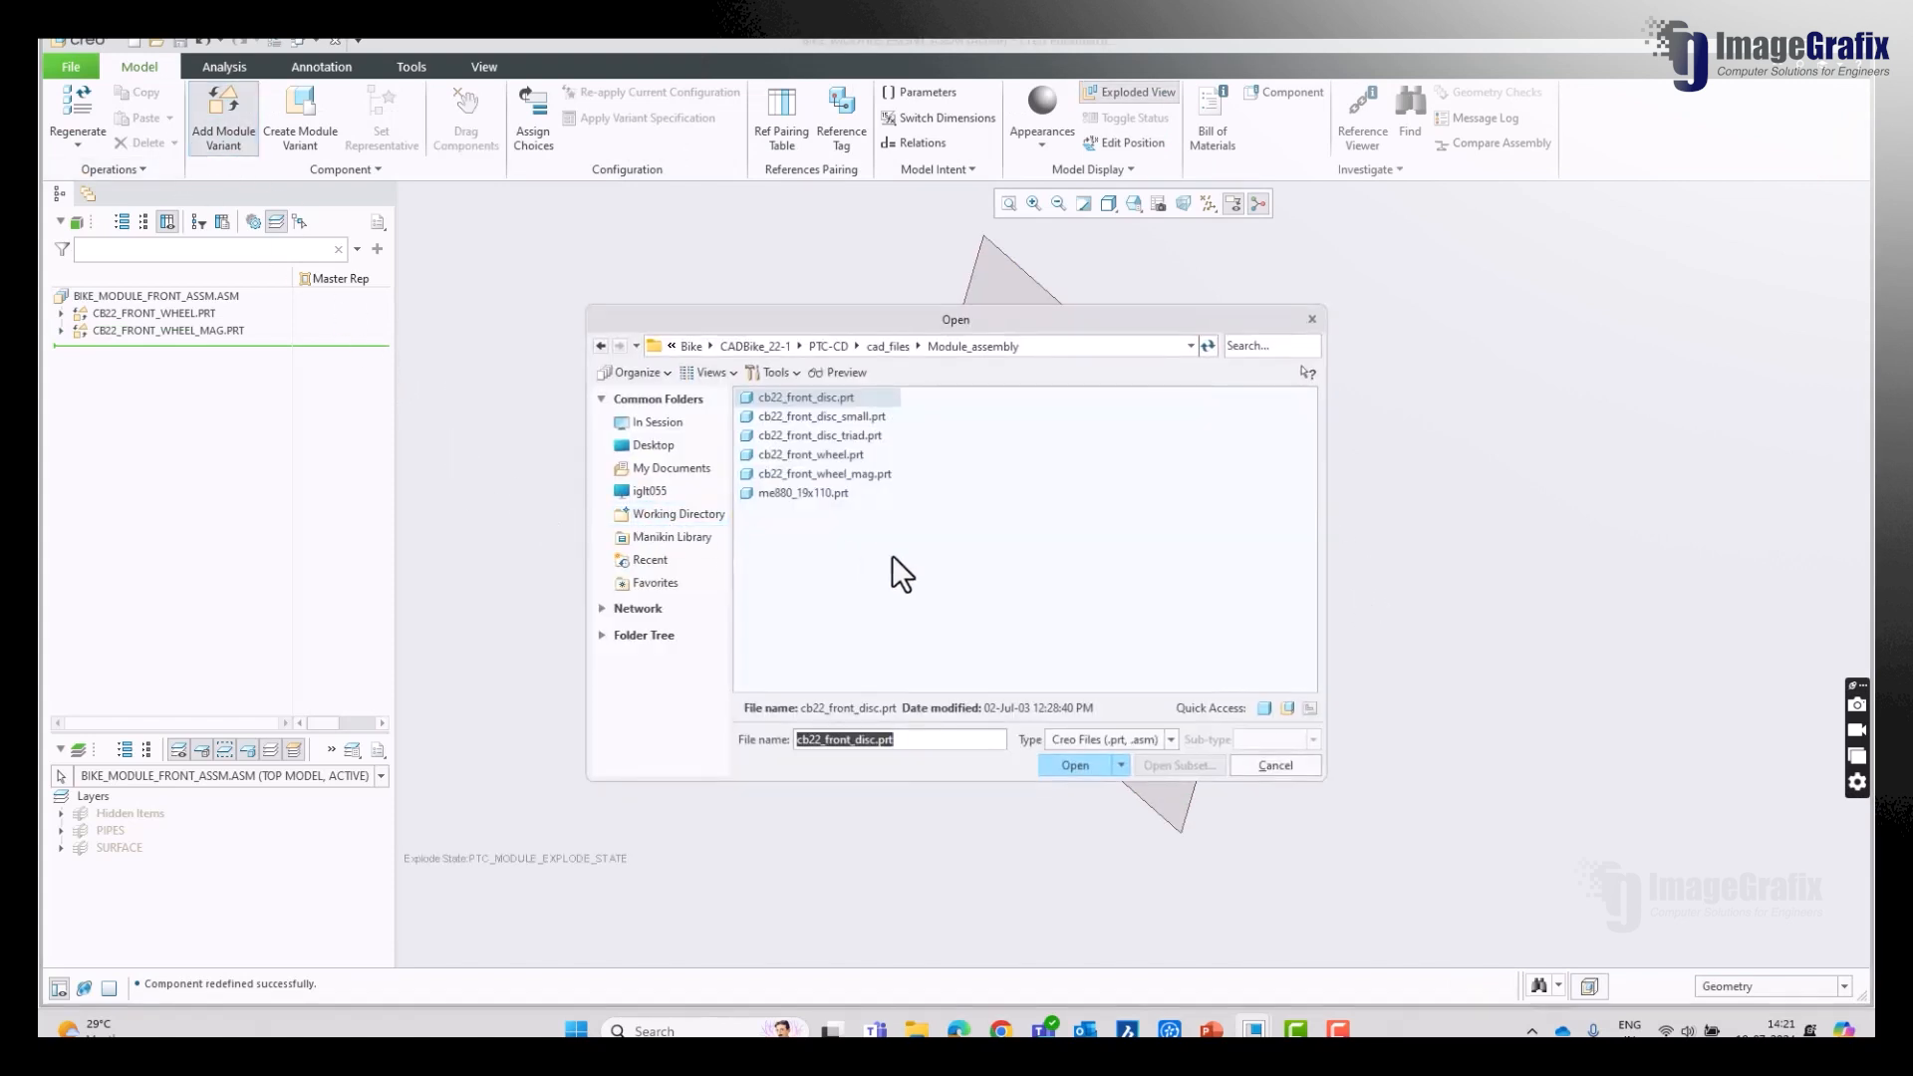
click(861, 398)
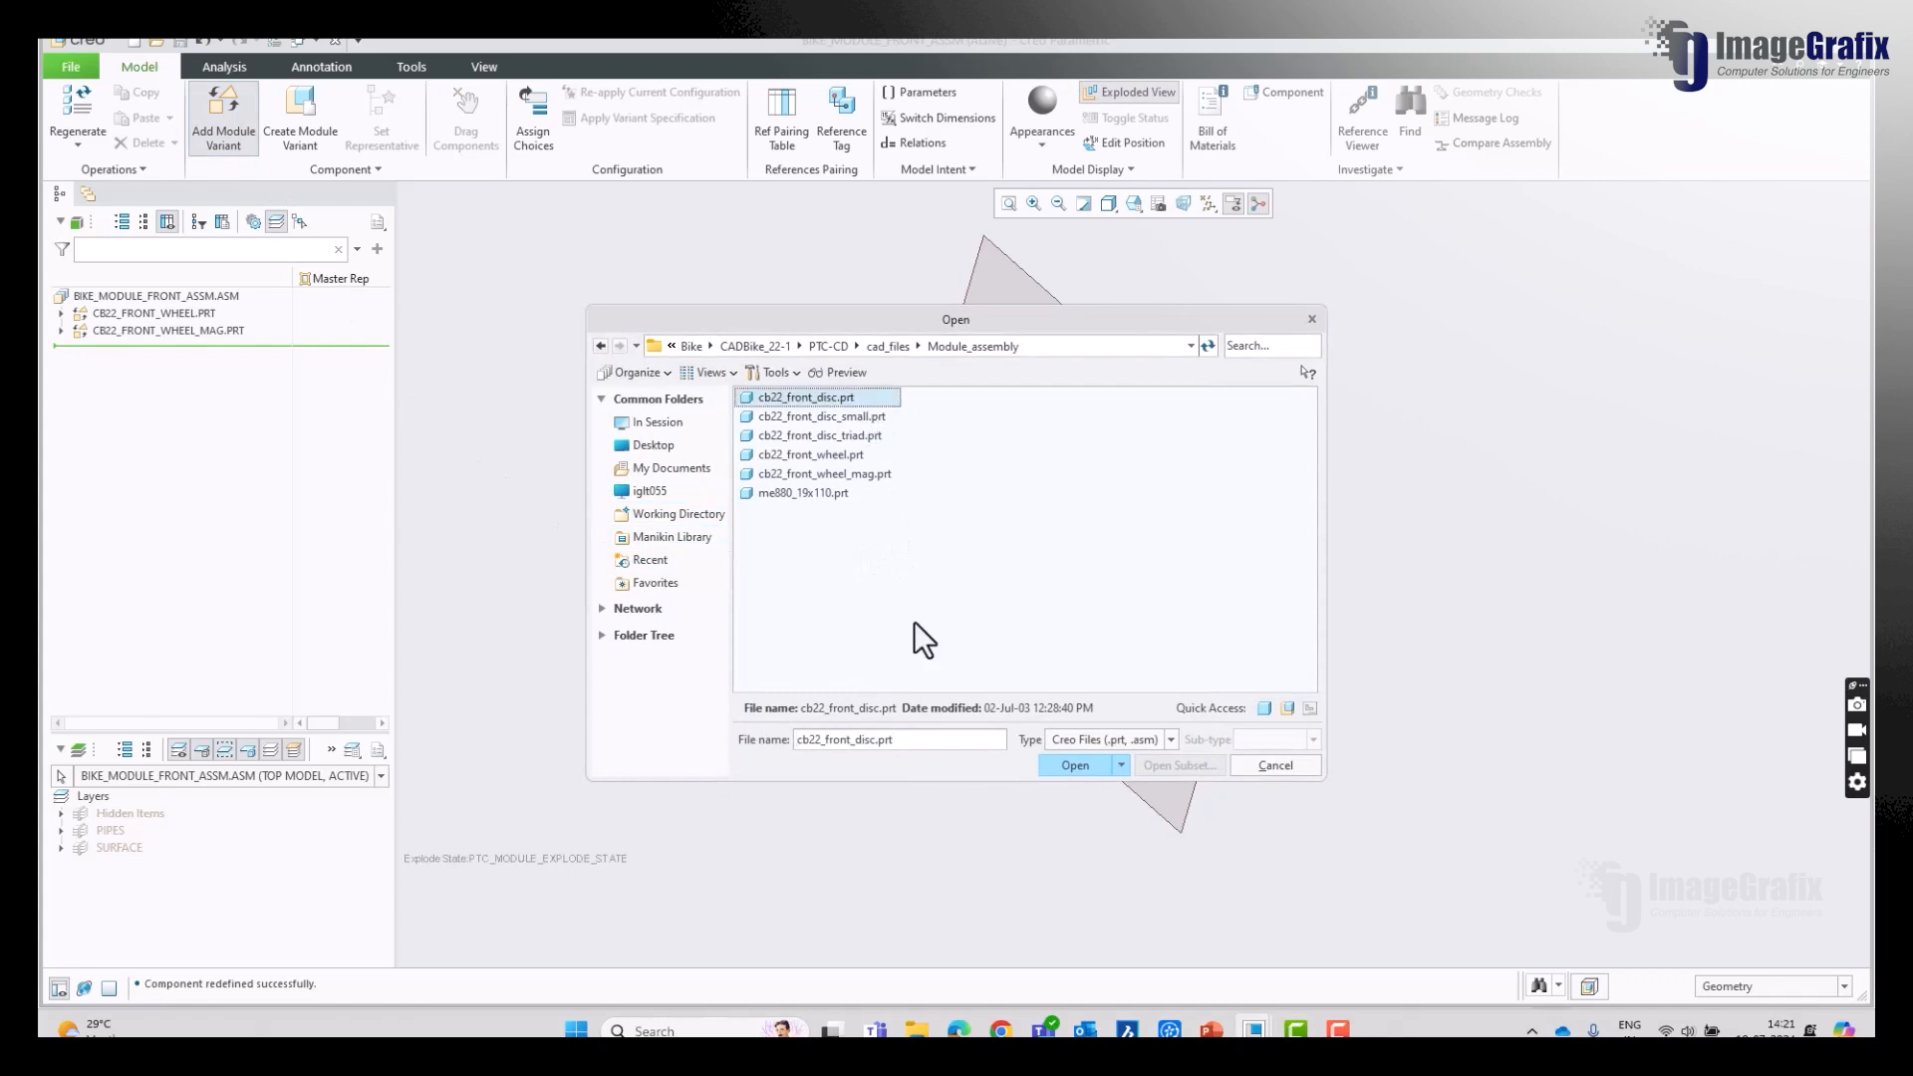
click(1068, 765)
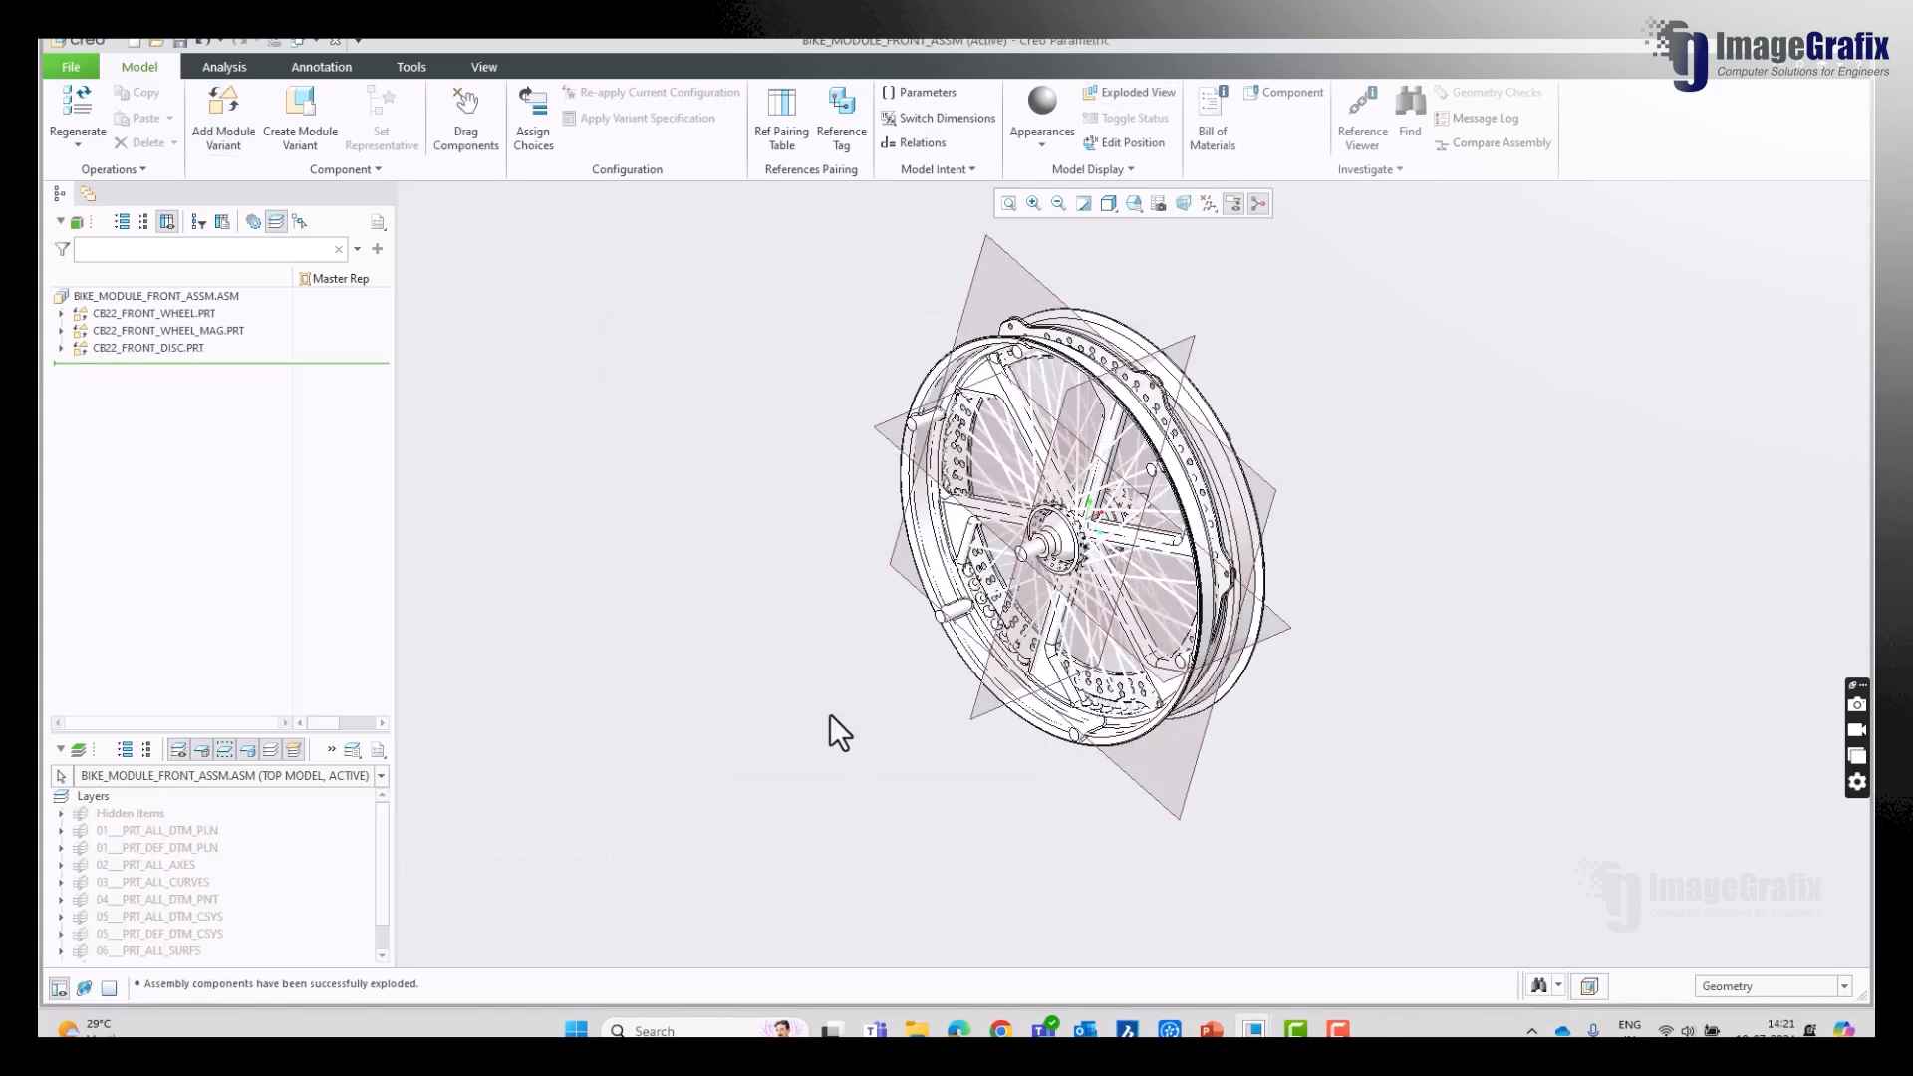
click(197, 349)
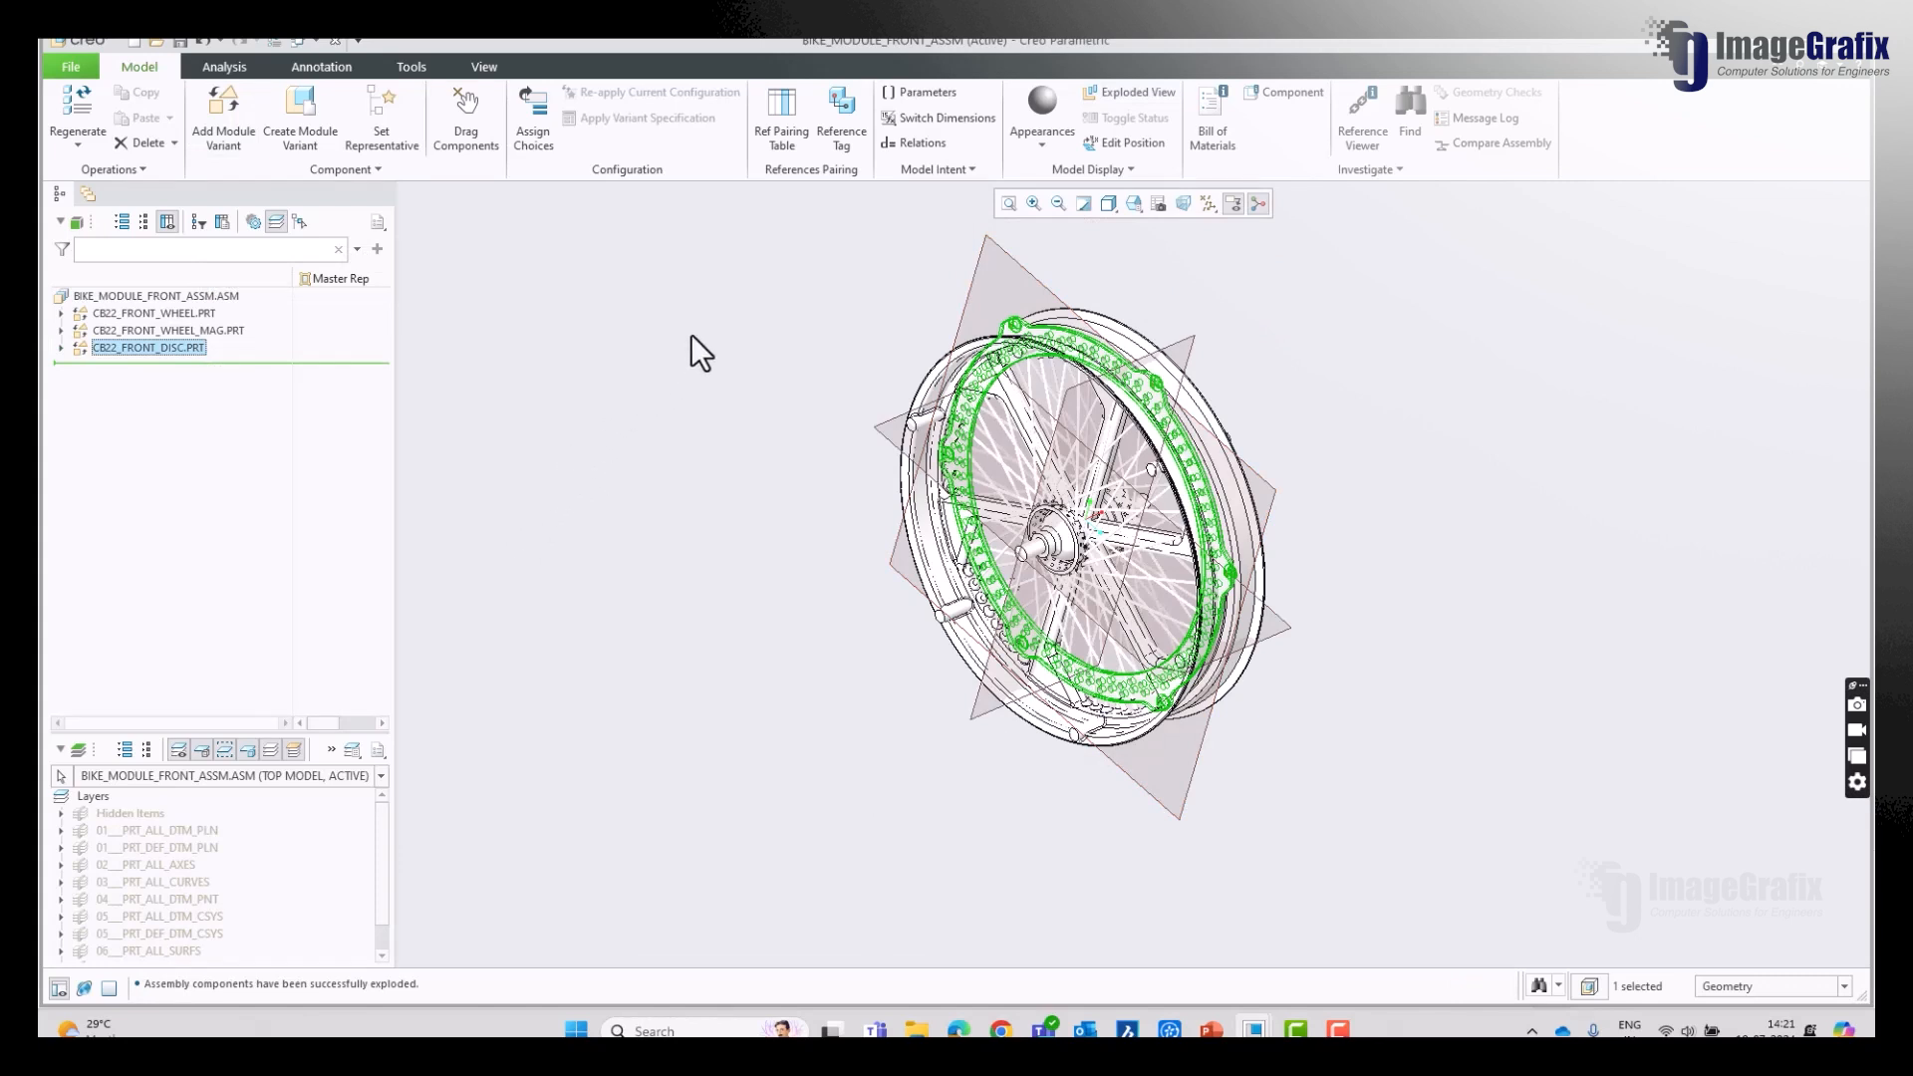
Step: Edit the placement of CB22_FRONT_DISC.PRT, remove its Fix constraint and move the disc away from the wheels
right_click(197, 351)
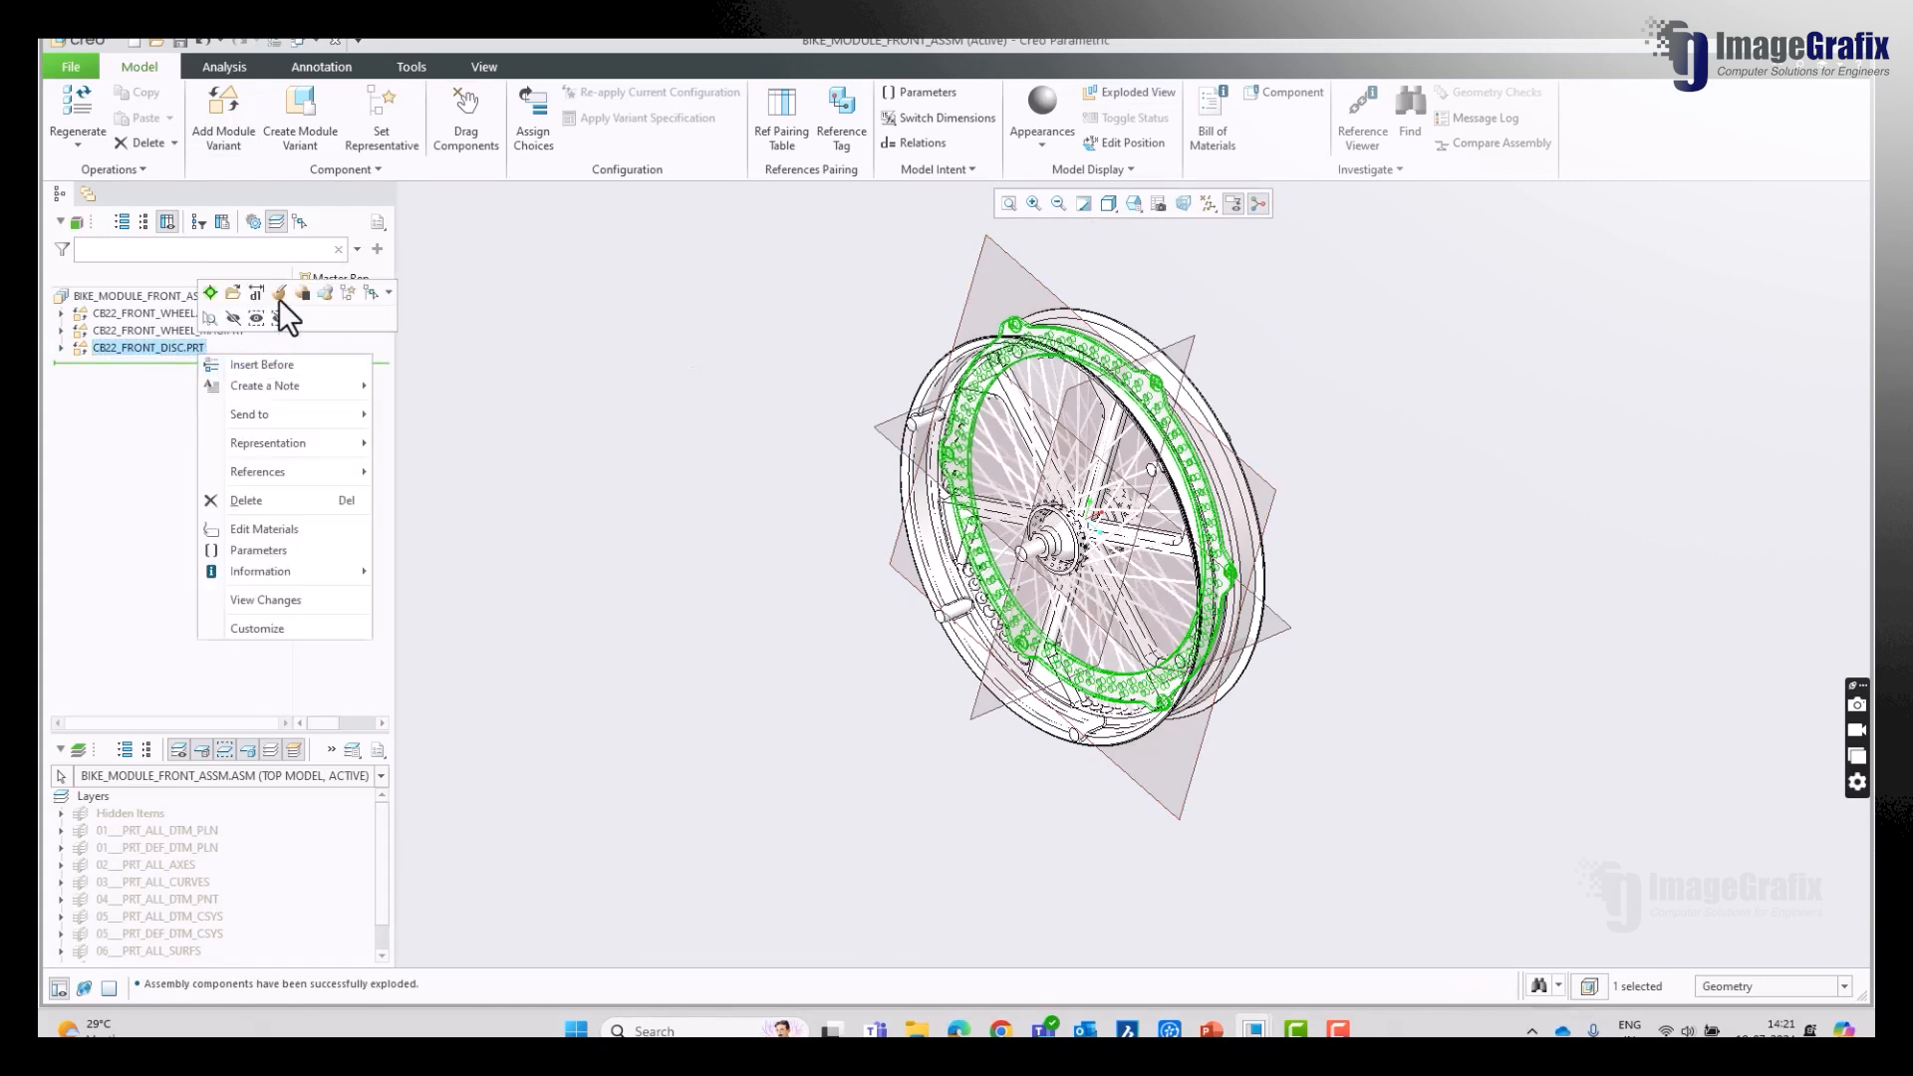
click(280, 294)
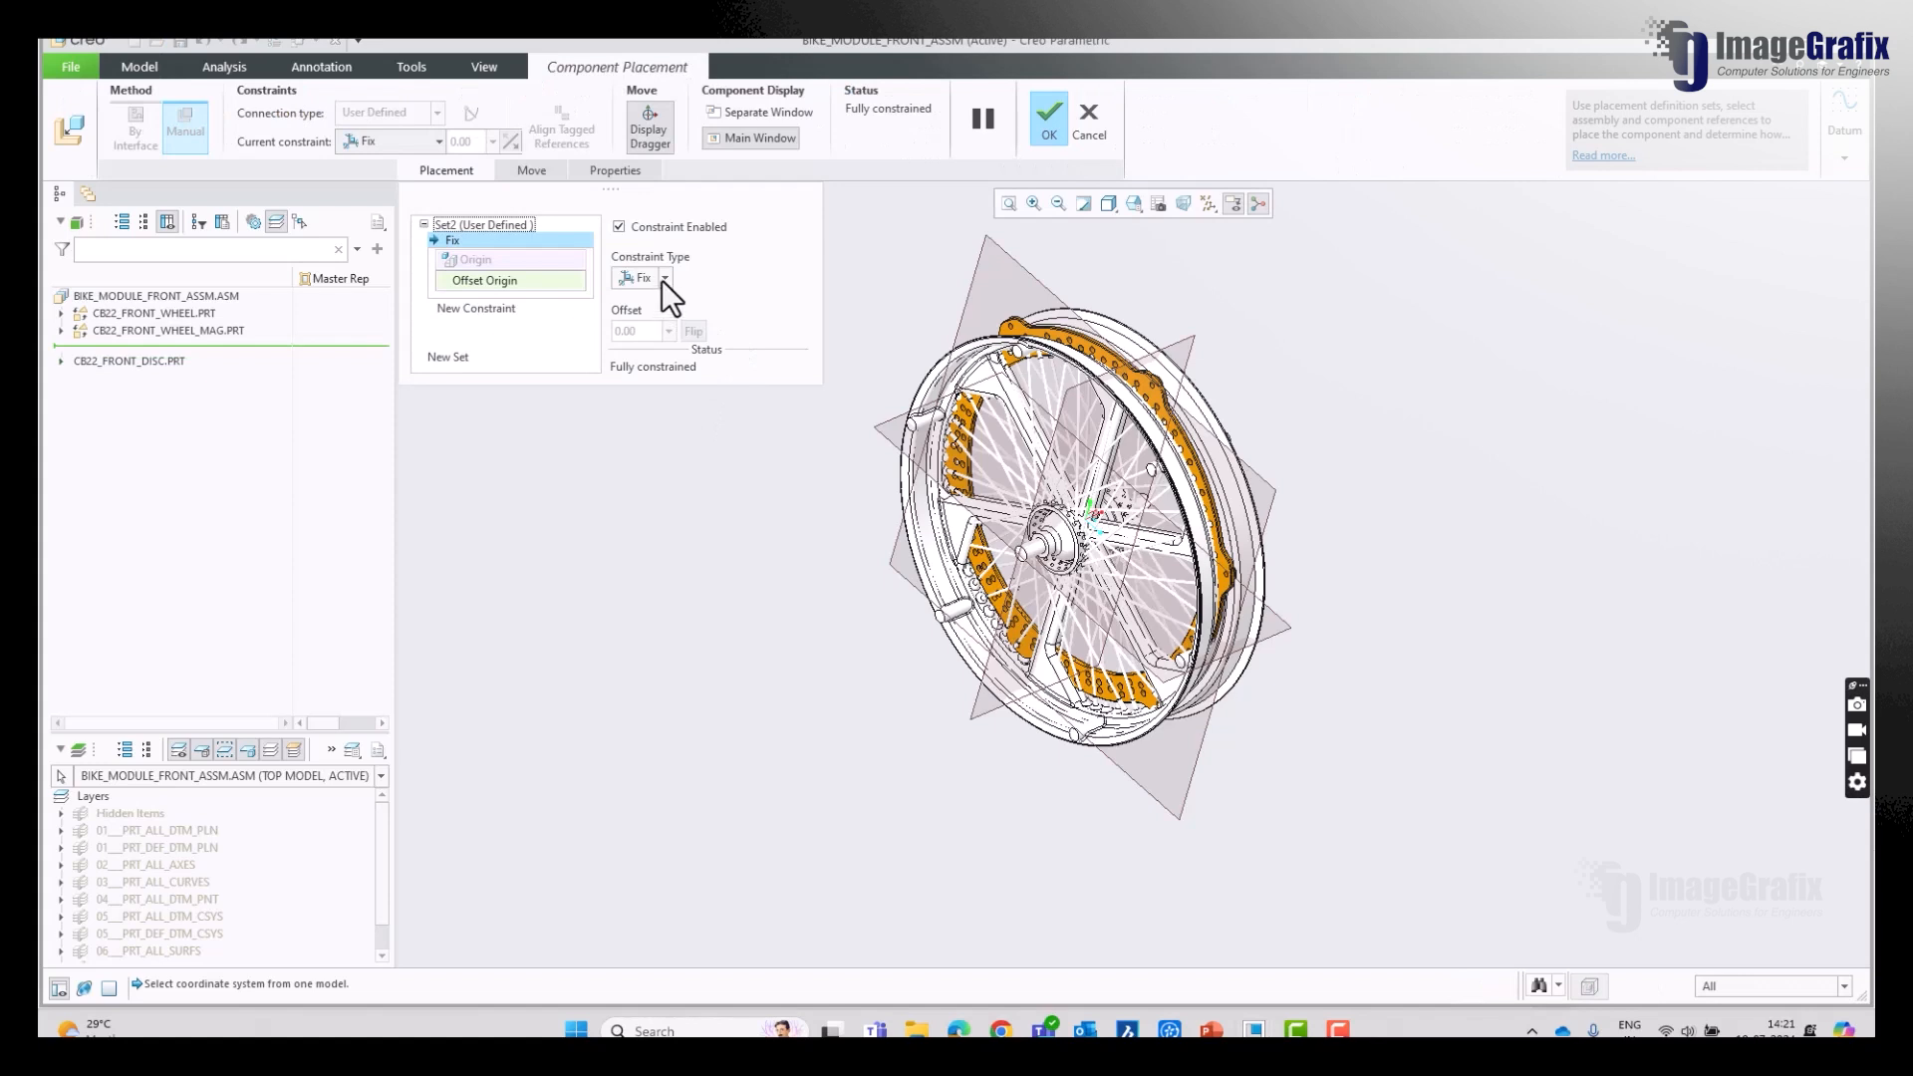
right_click(558, 237)
click(574, 253)
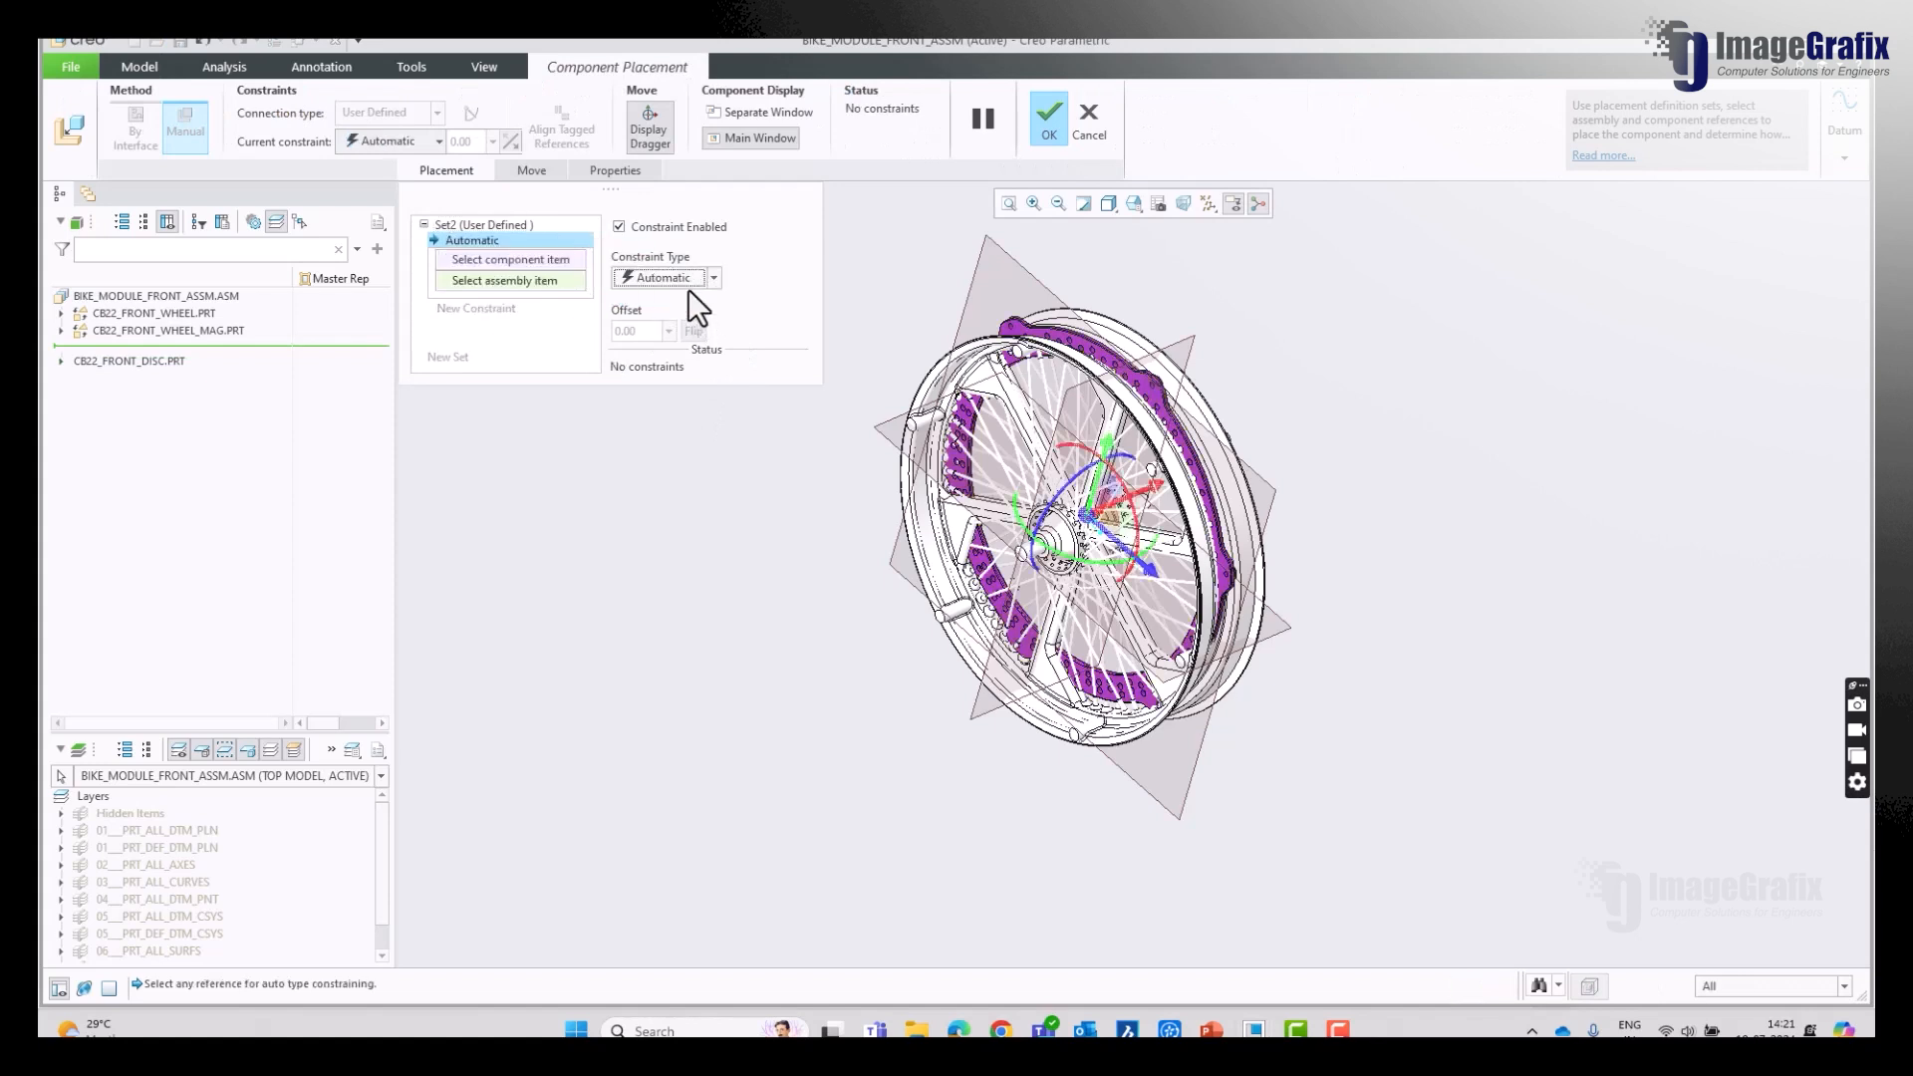
click(685, 279)
click(685, 279)
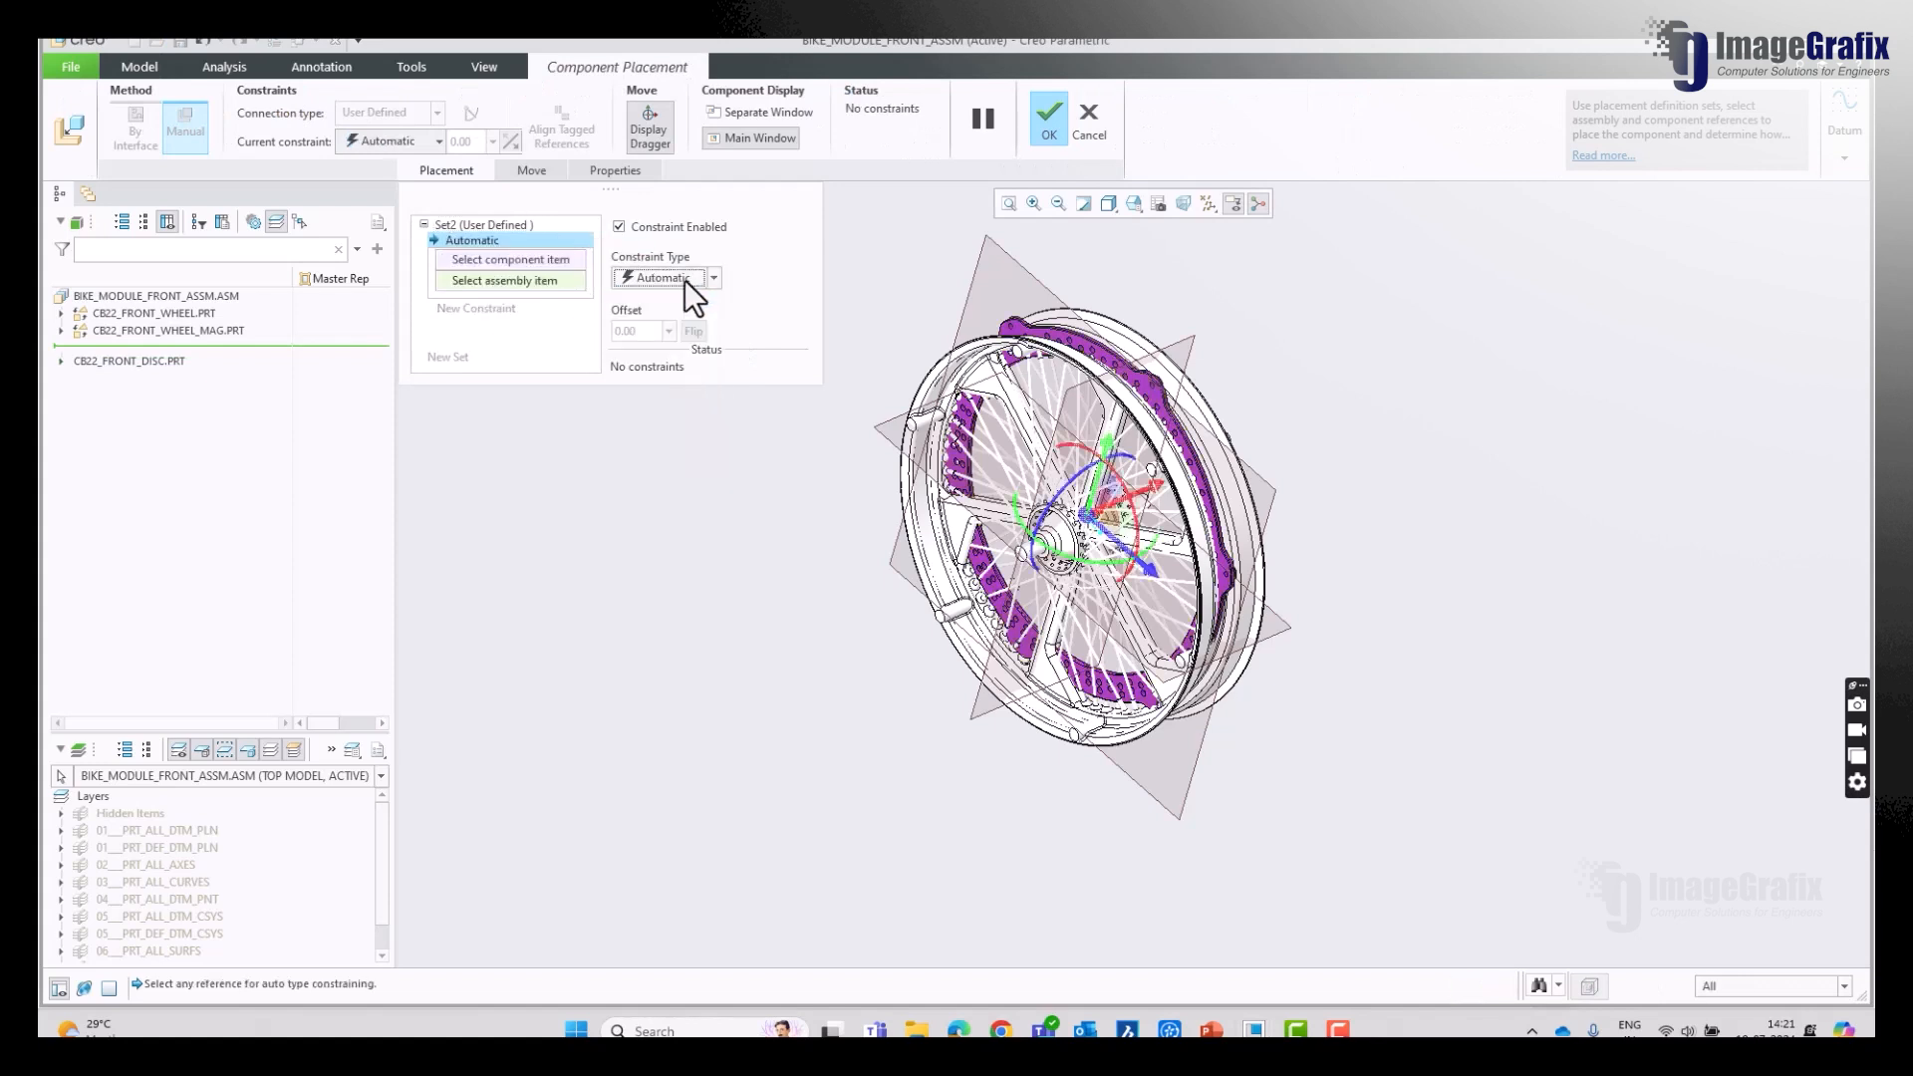
click(555, 254)
drag(1162, 492, 925, 598)
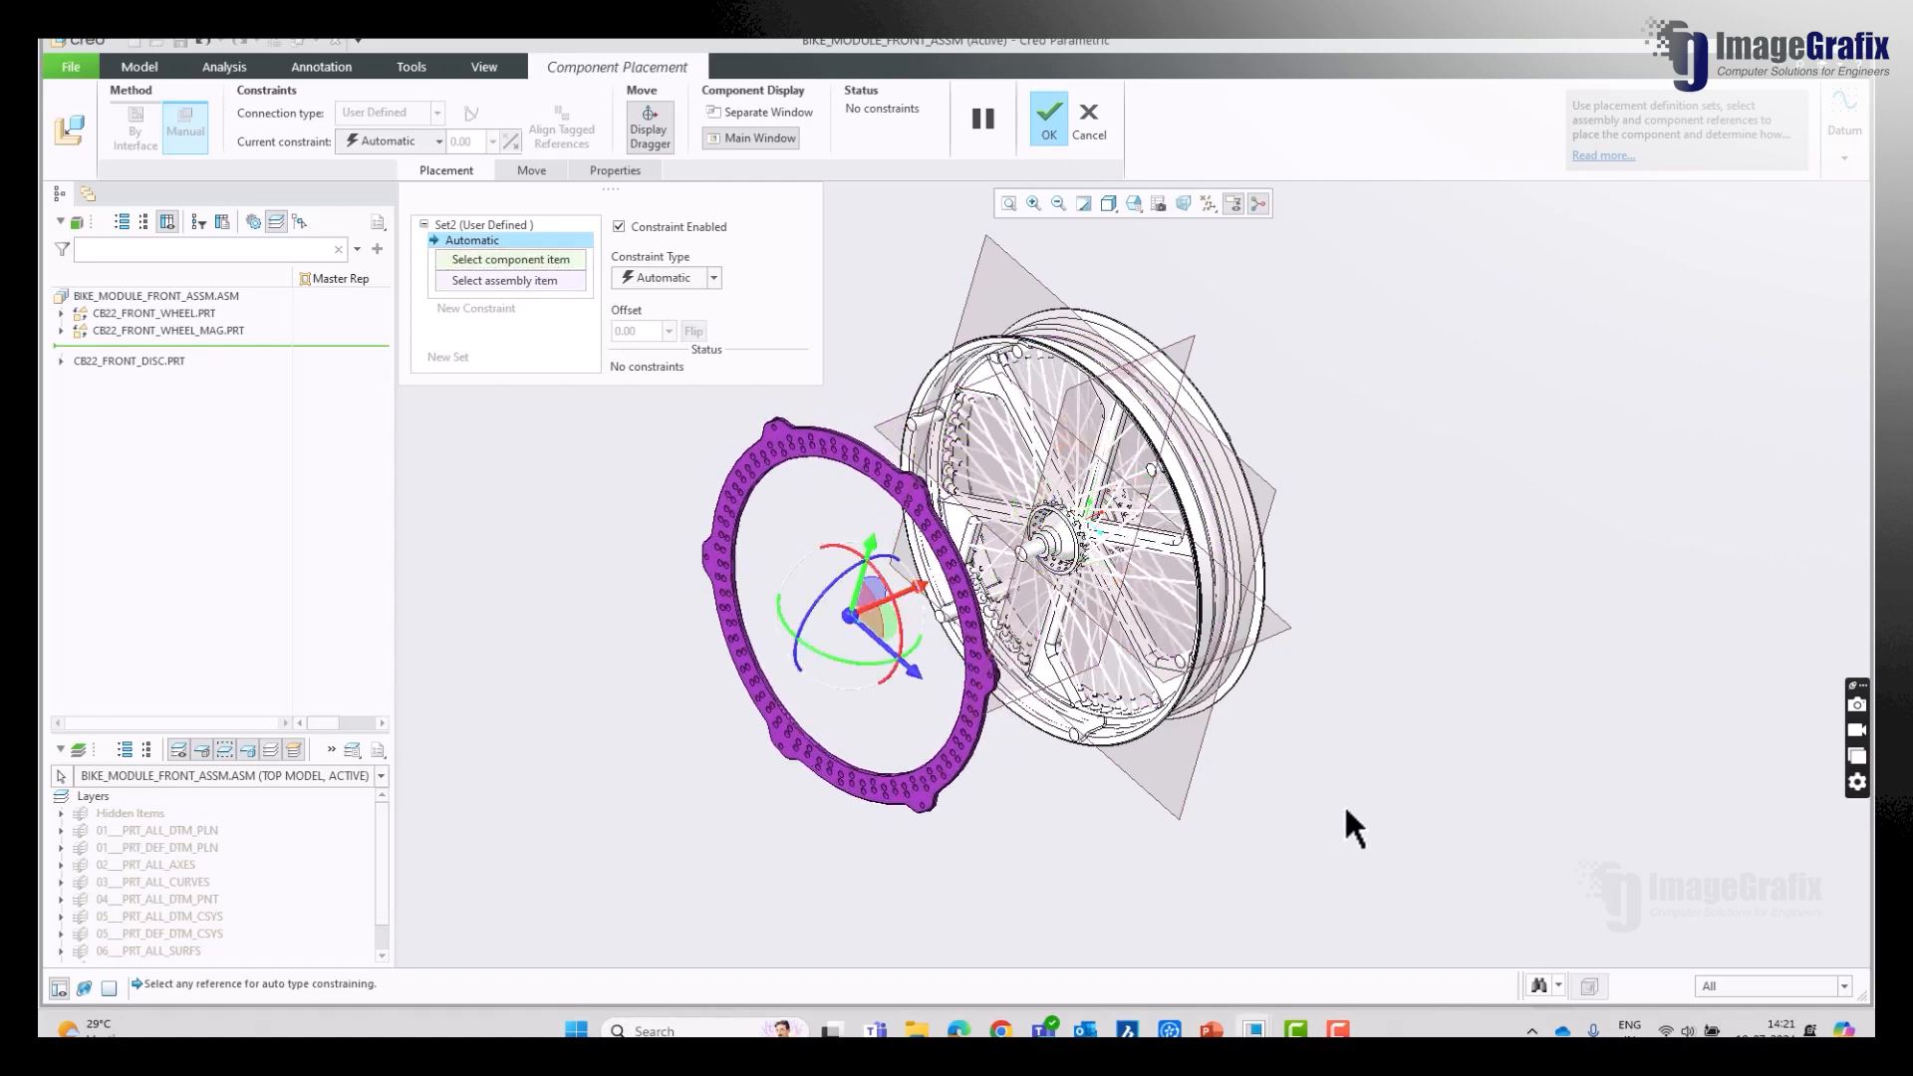
Step: Constrain the hole surface in the disc's upper mounting lug coincident with the cylindrical surface of a mounting post on CB22_FRONT_WHEEL
mouse_move(1354, 827)
middle_down()
mouse_move(1341, 757)
mouse_move(1311, 798)
mouse_move(1244, 803)
mouse_move(1325, 854)
mouse_move(1298, 858)
mouse_move(1349, 816)
mouse_move(1332, 824)
middle_up()
scroll(872, 361, up, 5)
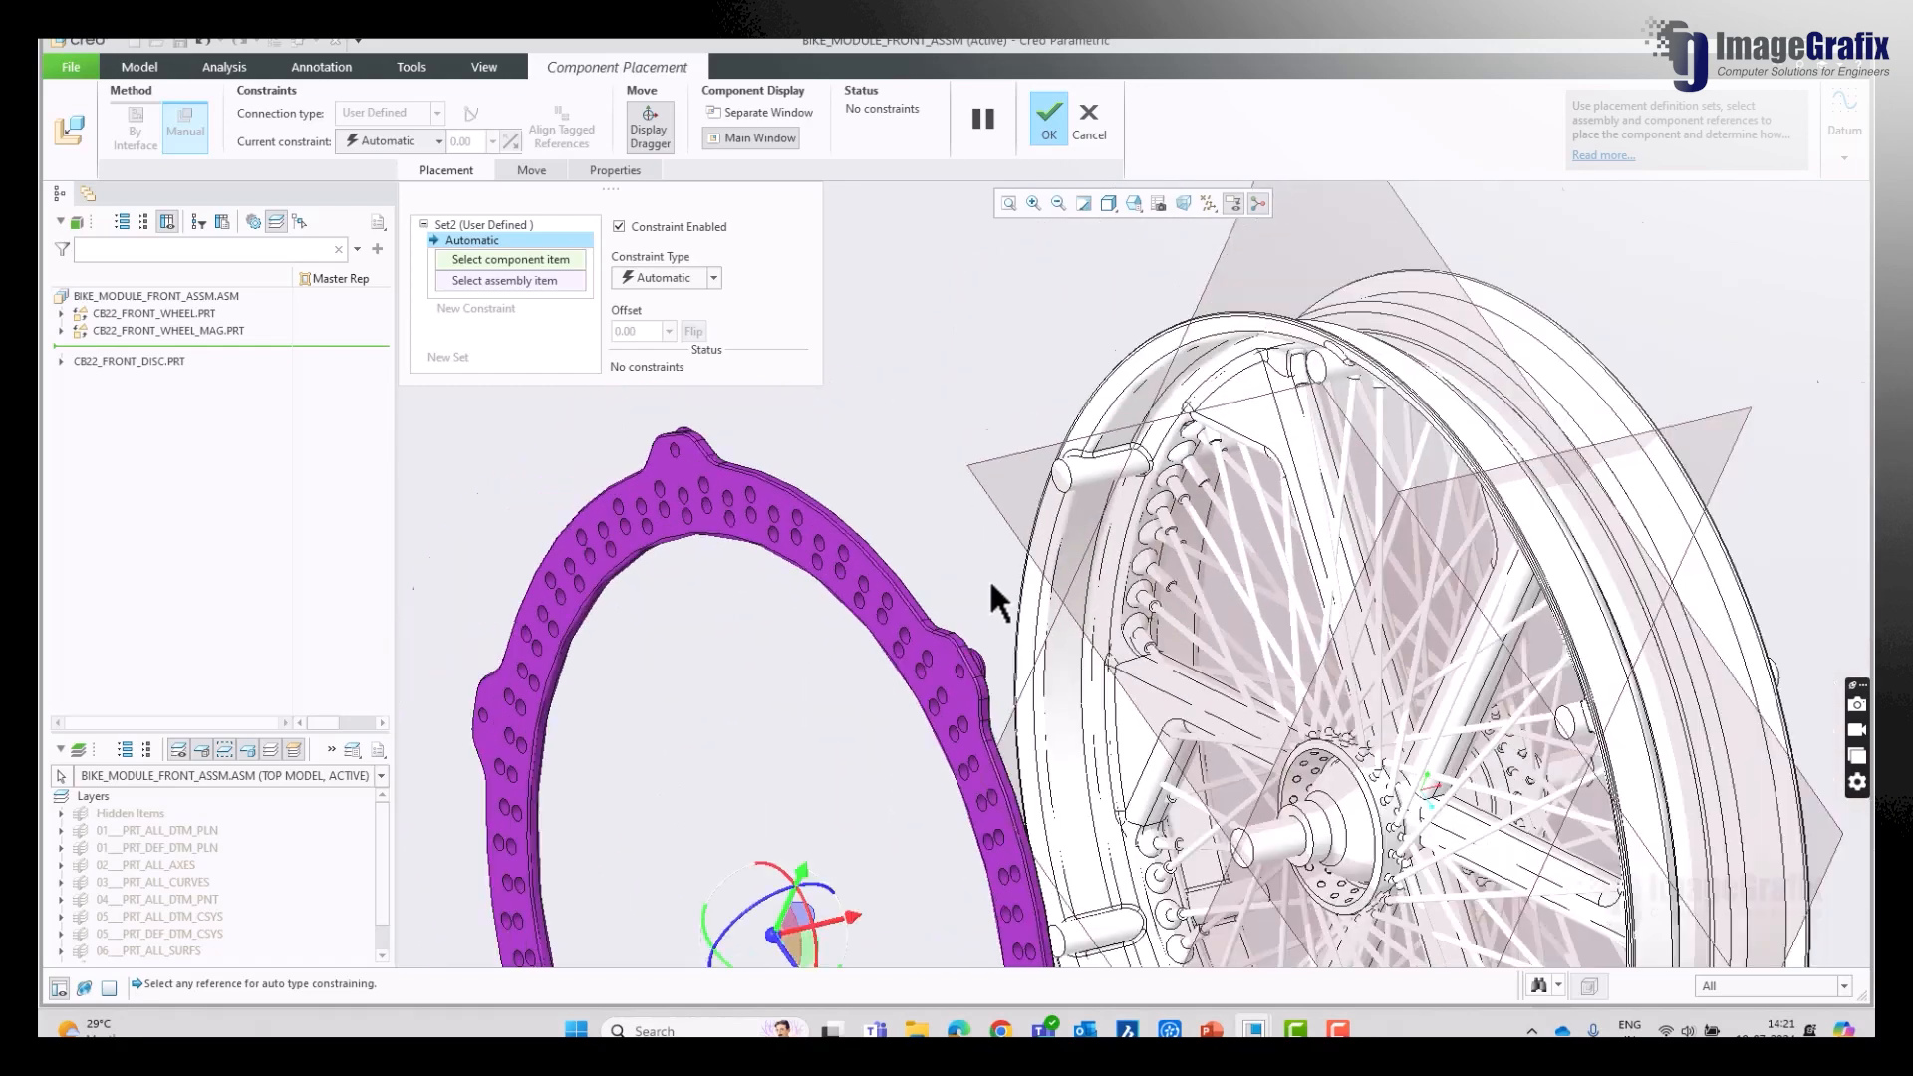
click(511, 259)
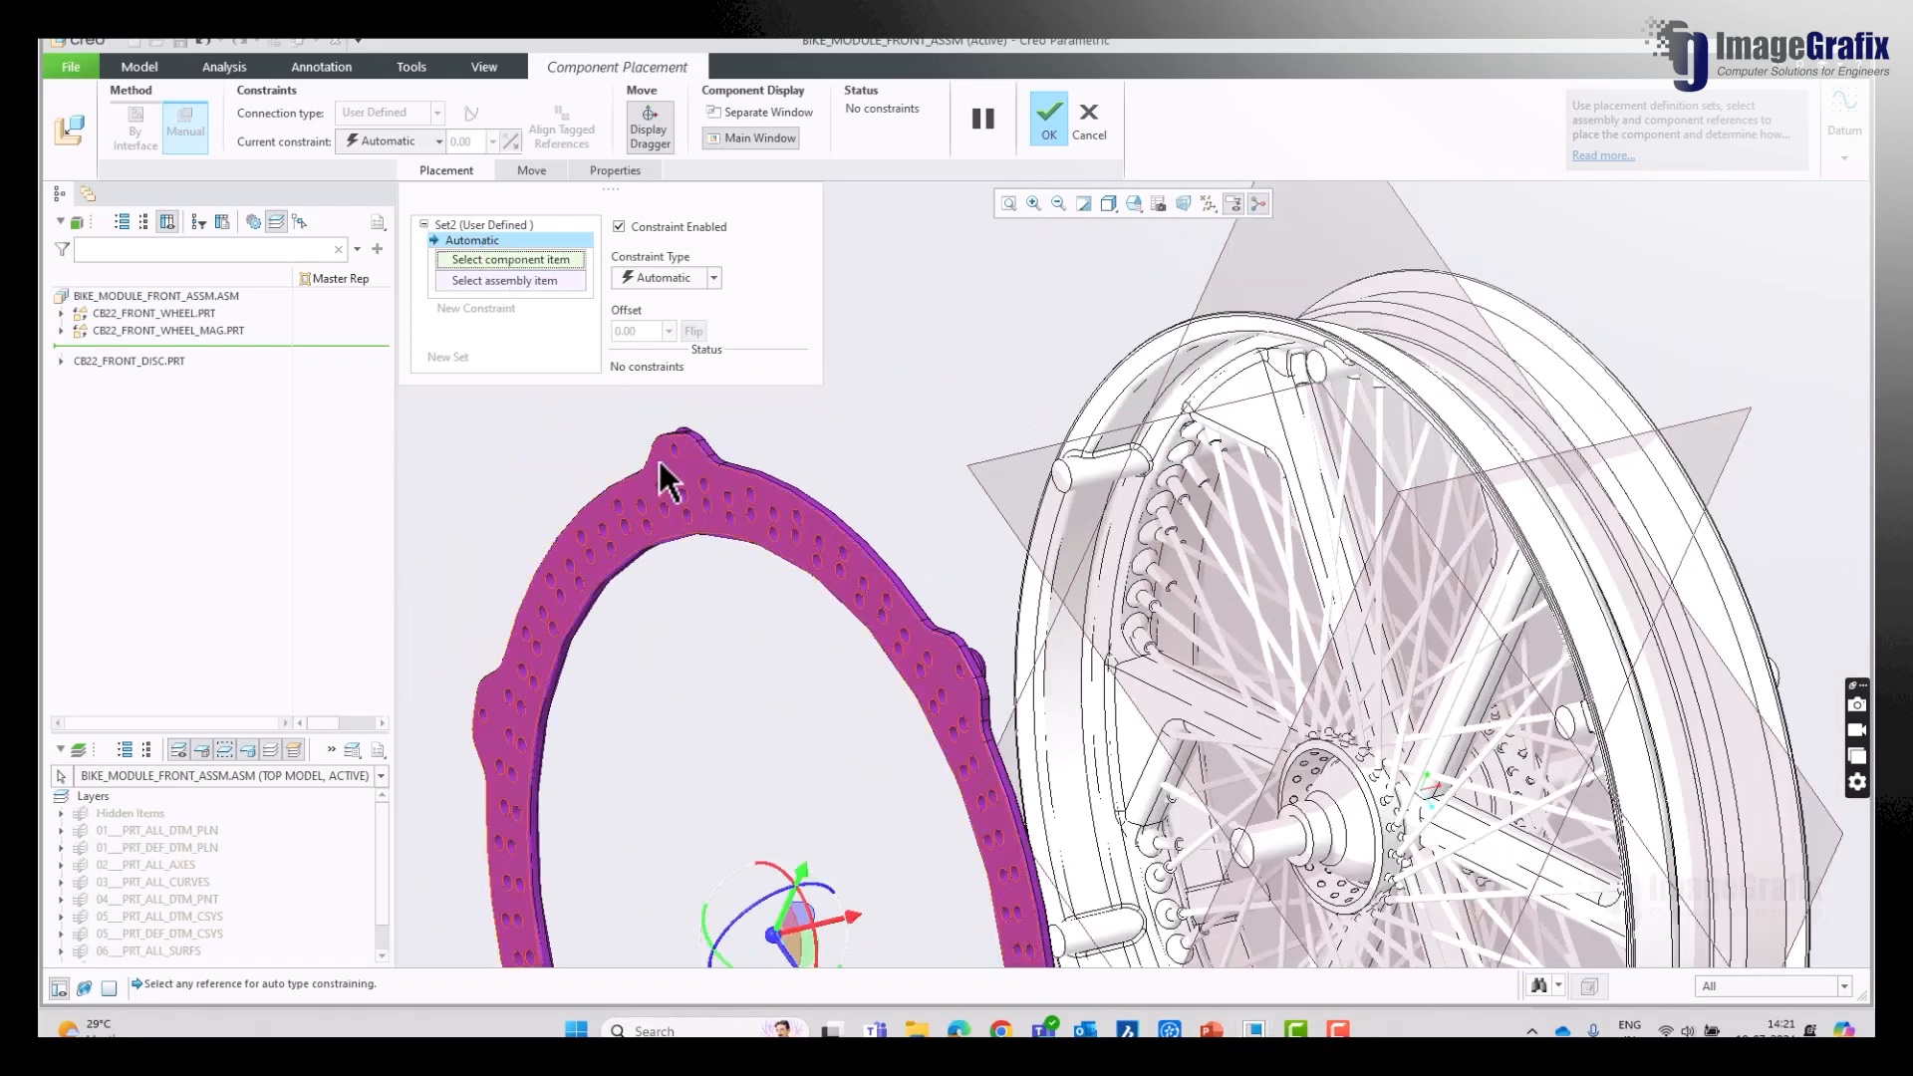
scroll(663, 468, up, 5)
click(723, 474)
scroll(670, 425, down, 5)
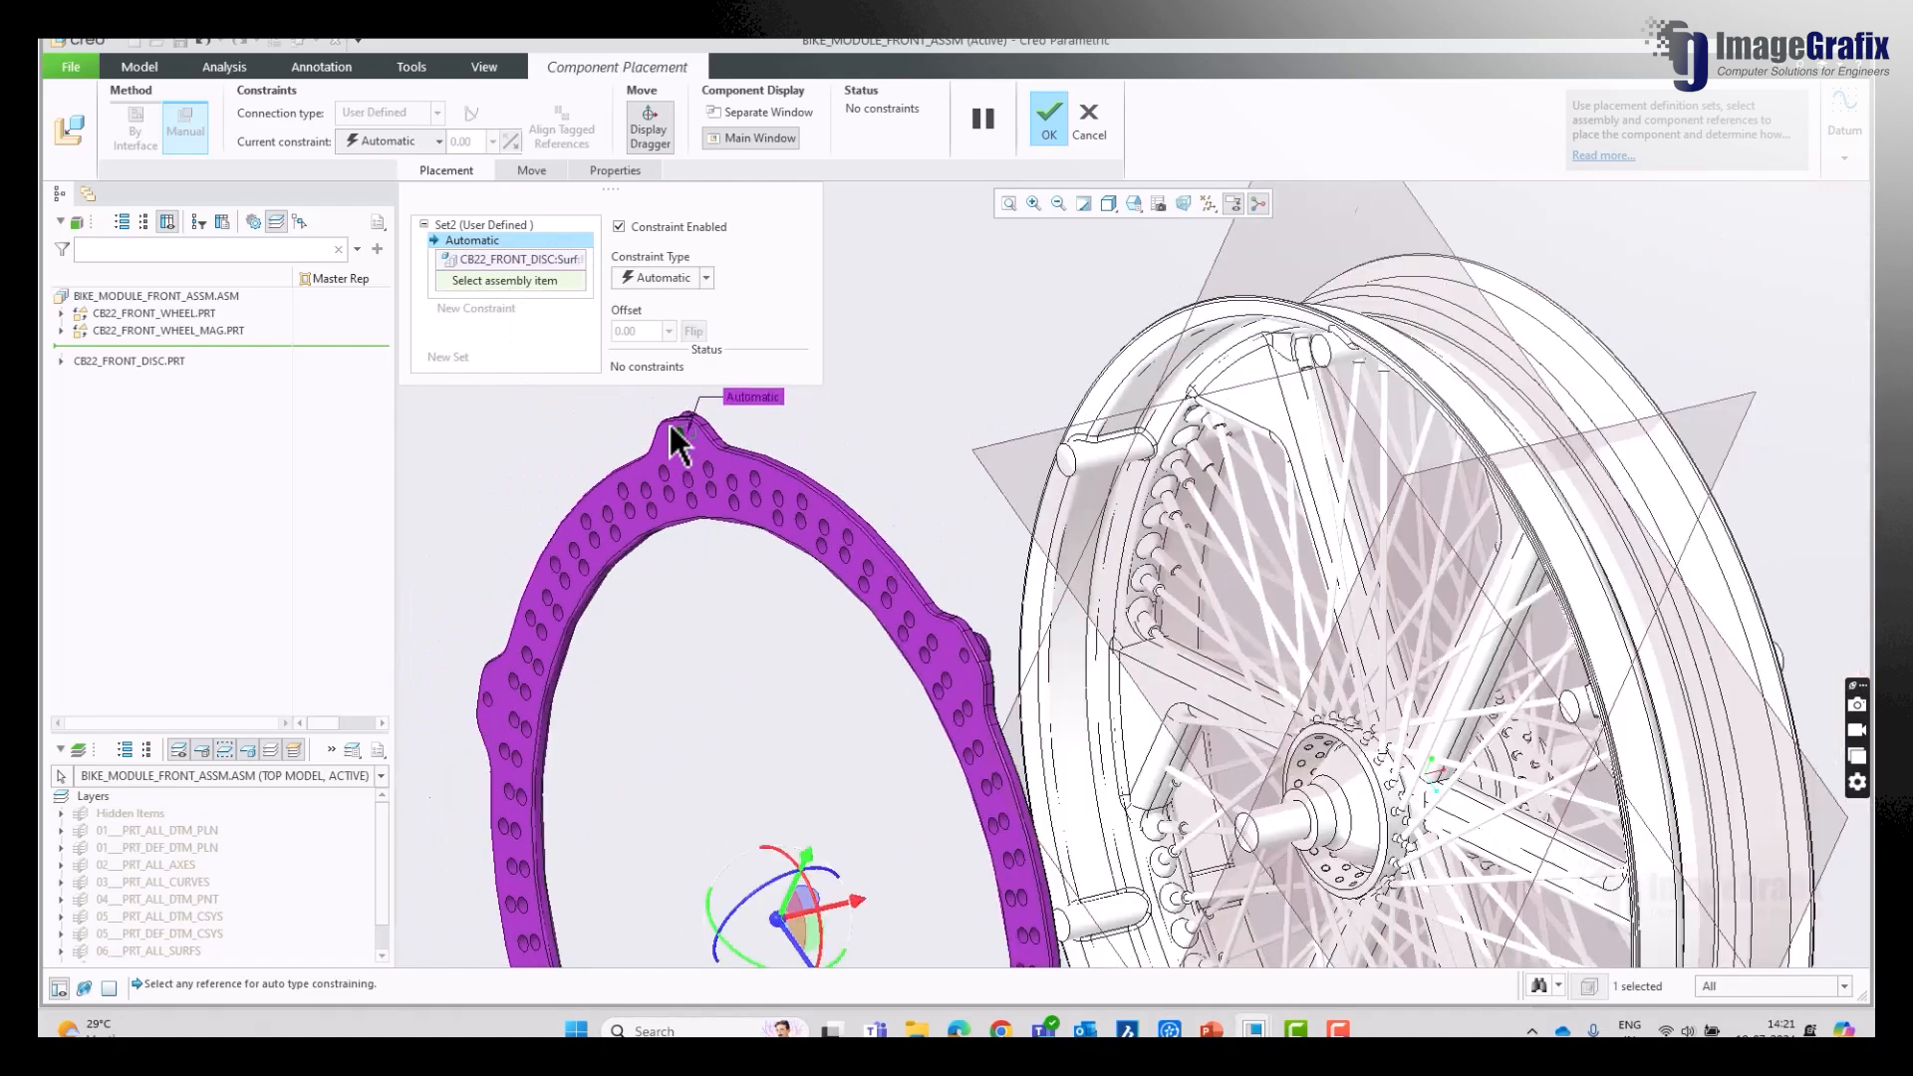
click(1102, 451)
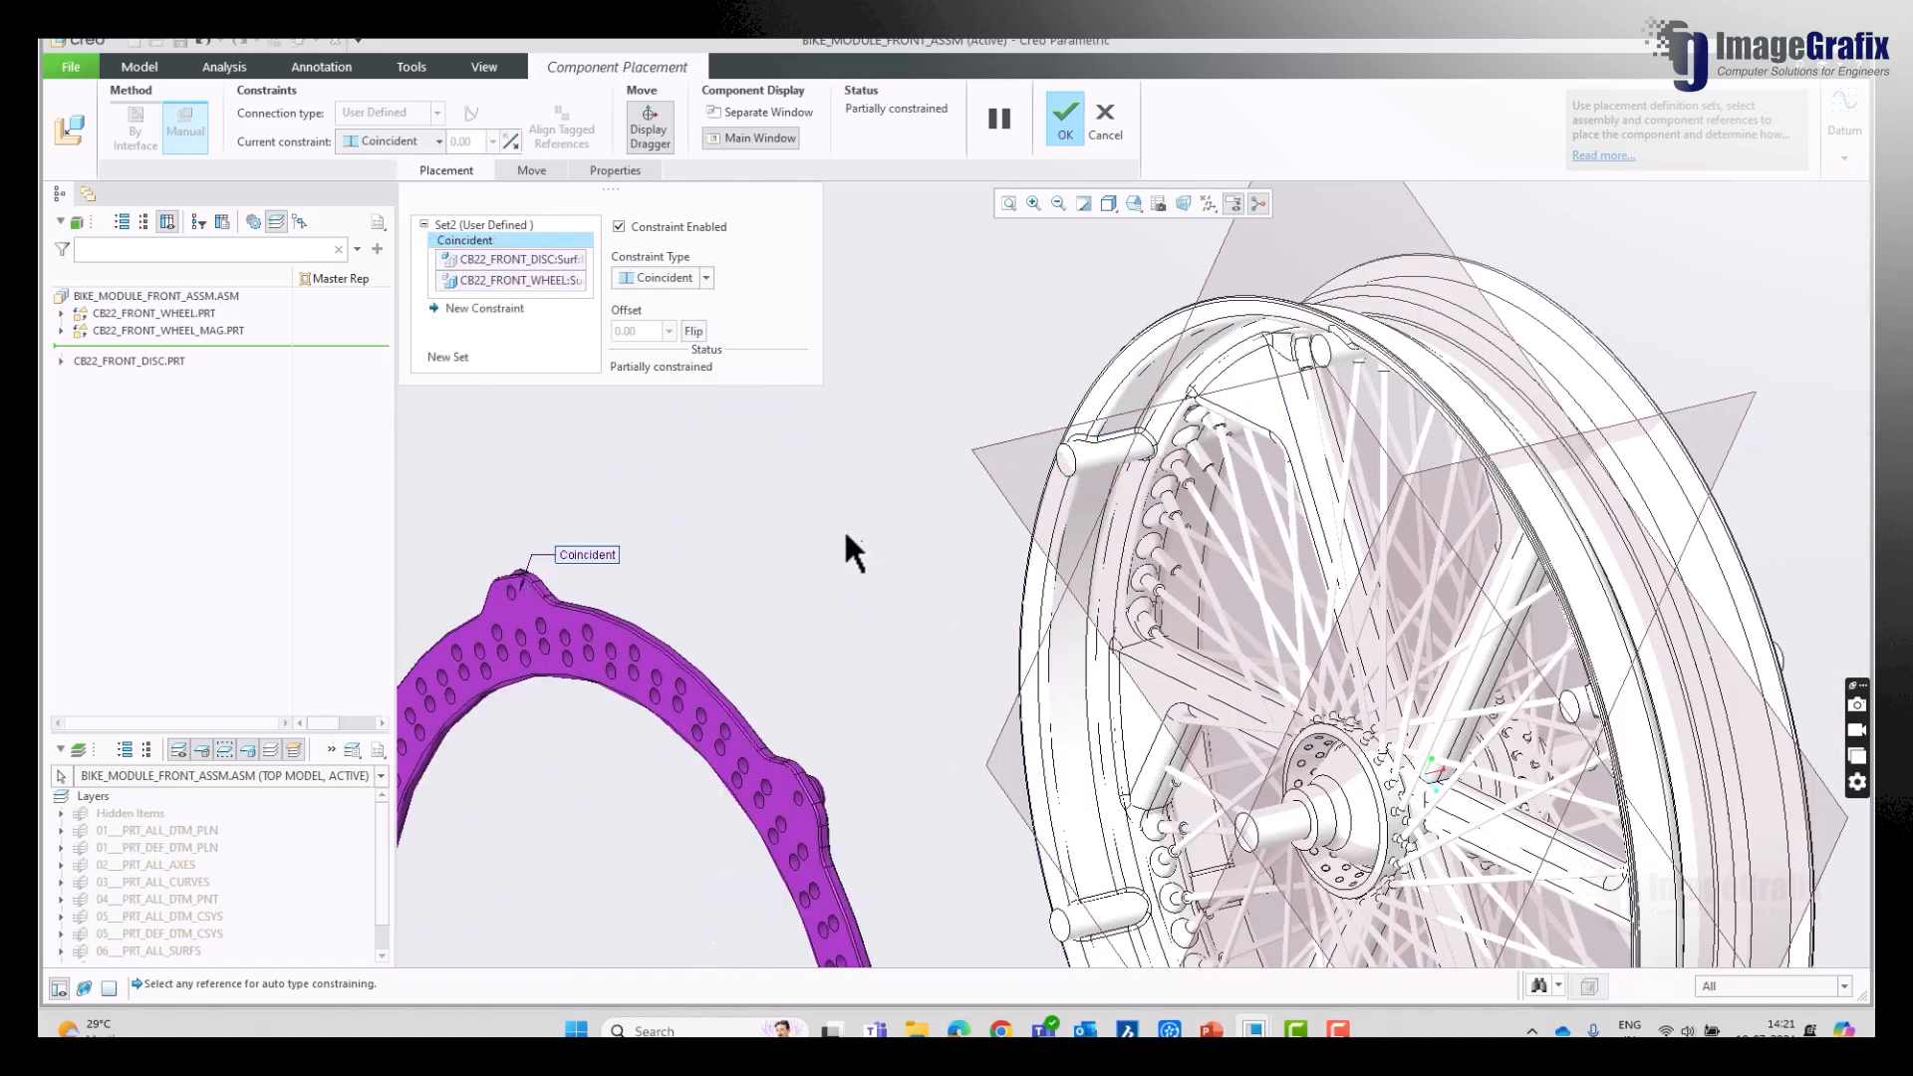
Step: Add a second Coincident constraint between the raised boss face on the disc's lug and the end face of the wheel's mounting post
scroll(849, 503, down, 3)
middle_drag(855, 485, 797, 520)
scroll(811, 525, up, 5)
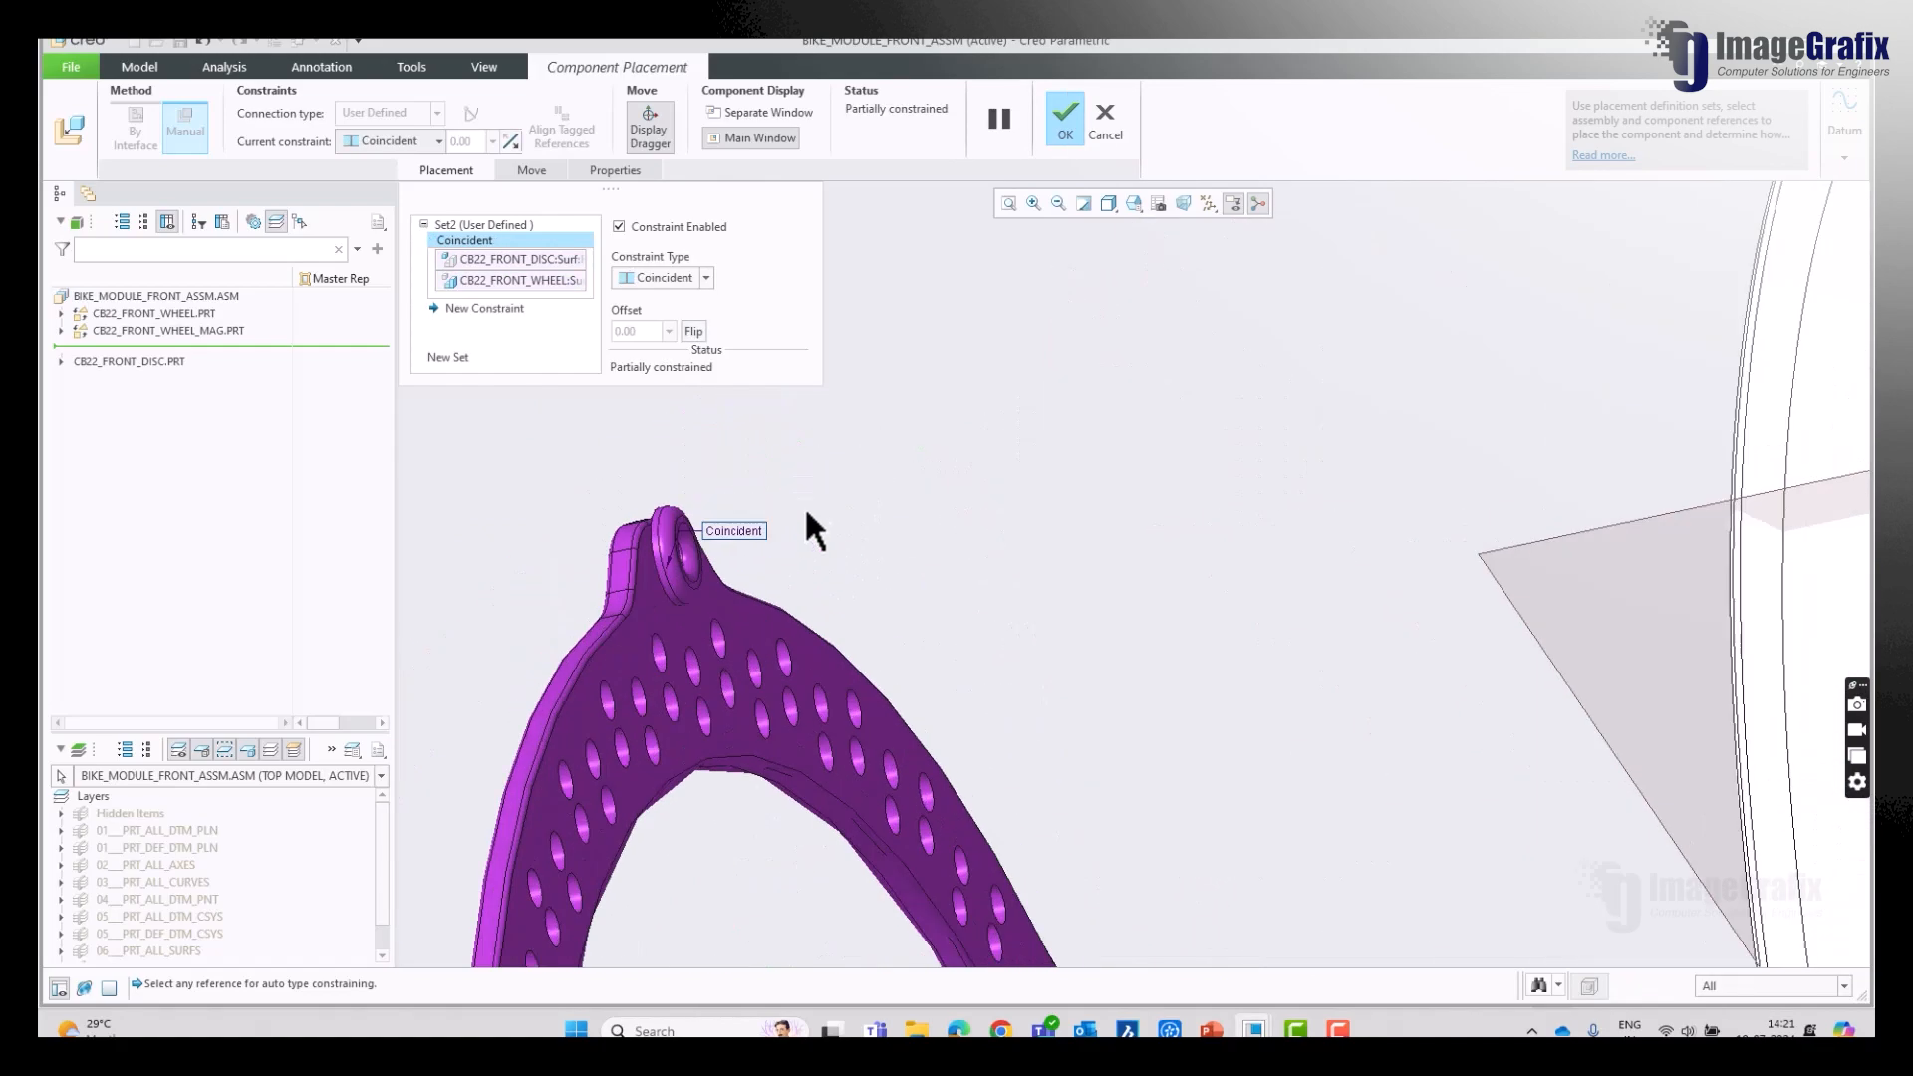
scroll(684, 534, up, 3)
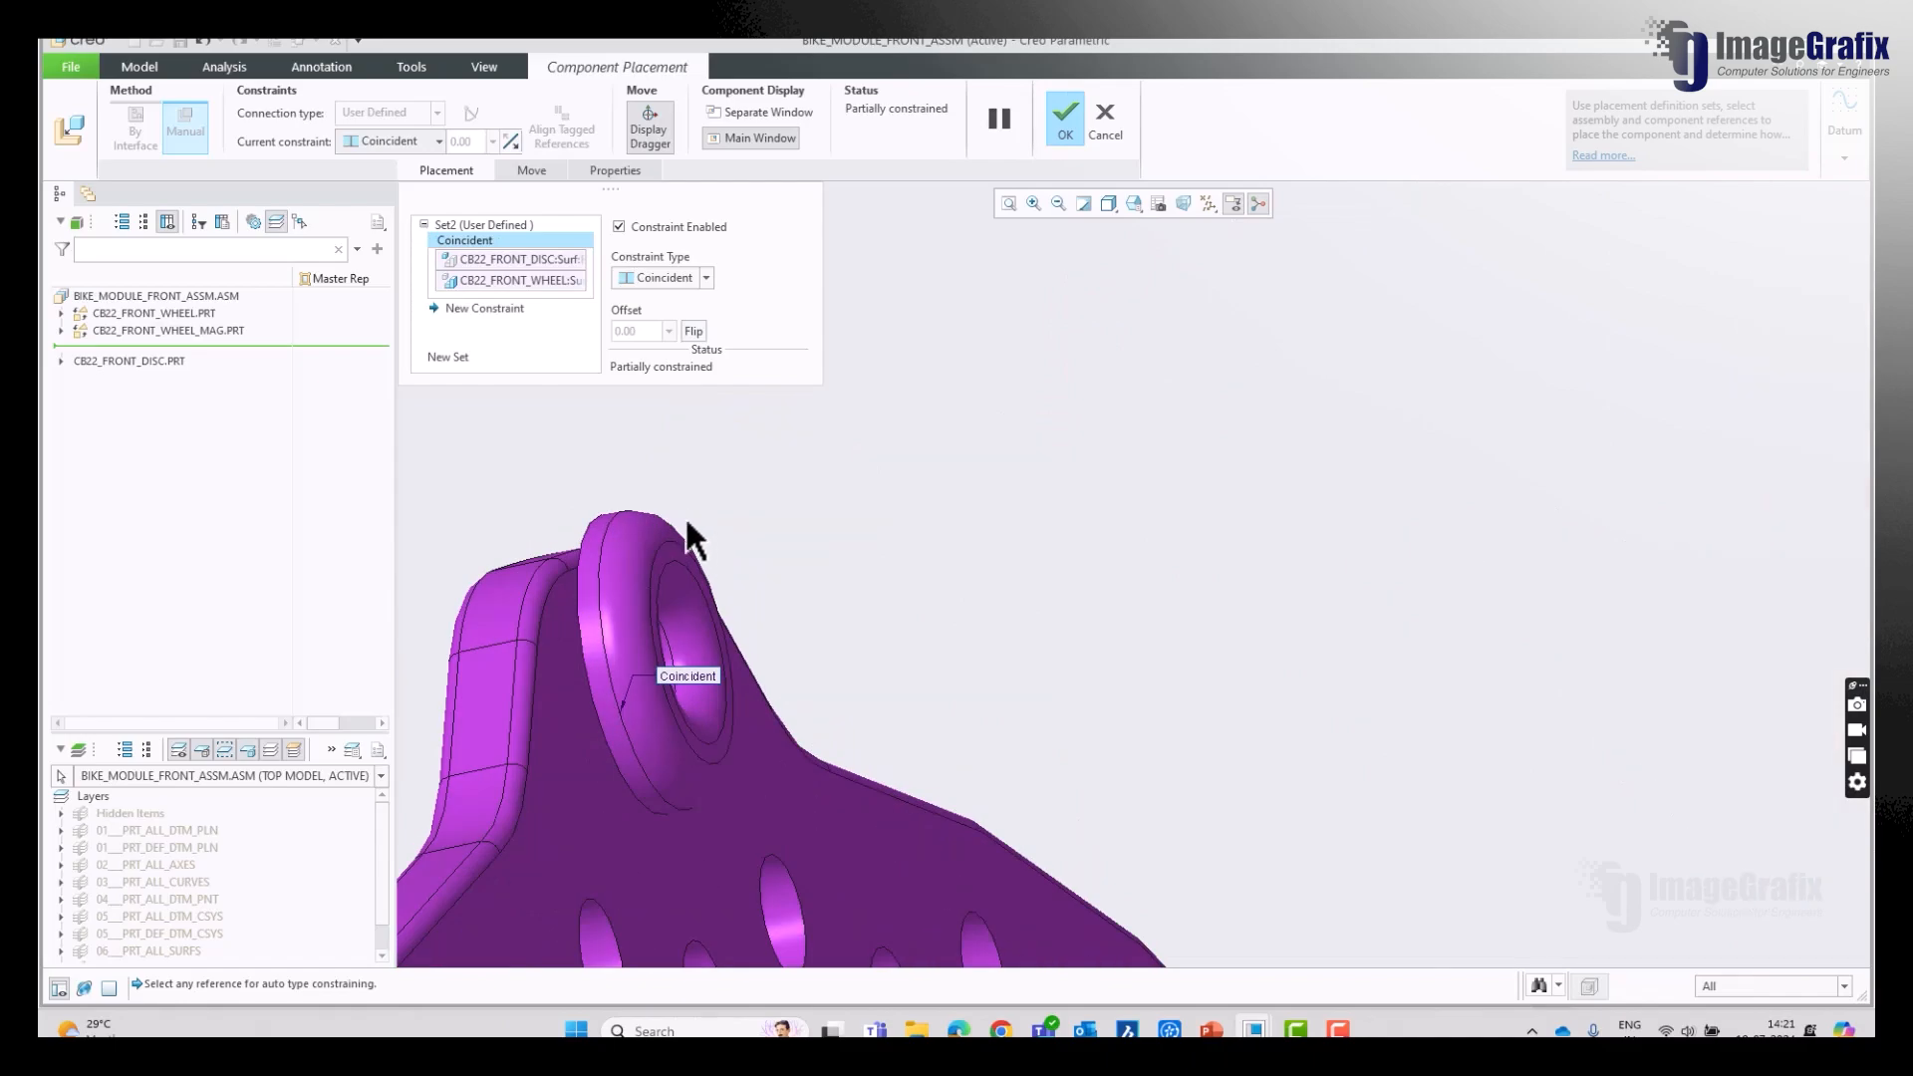
click(686, 563)
scroll(618, 476, down, 6)
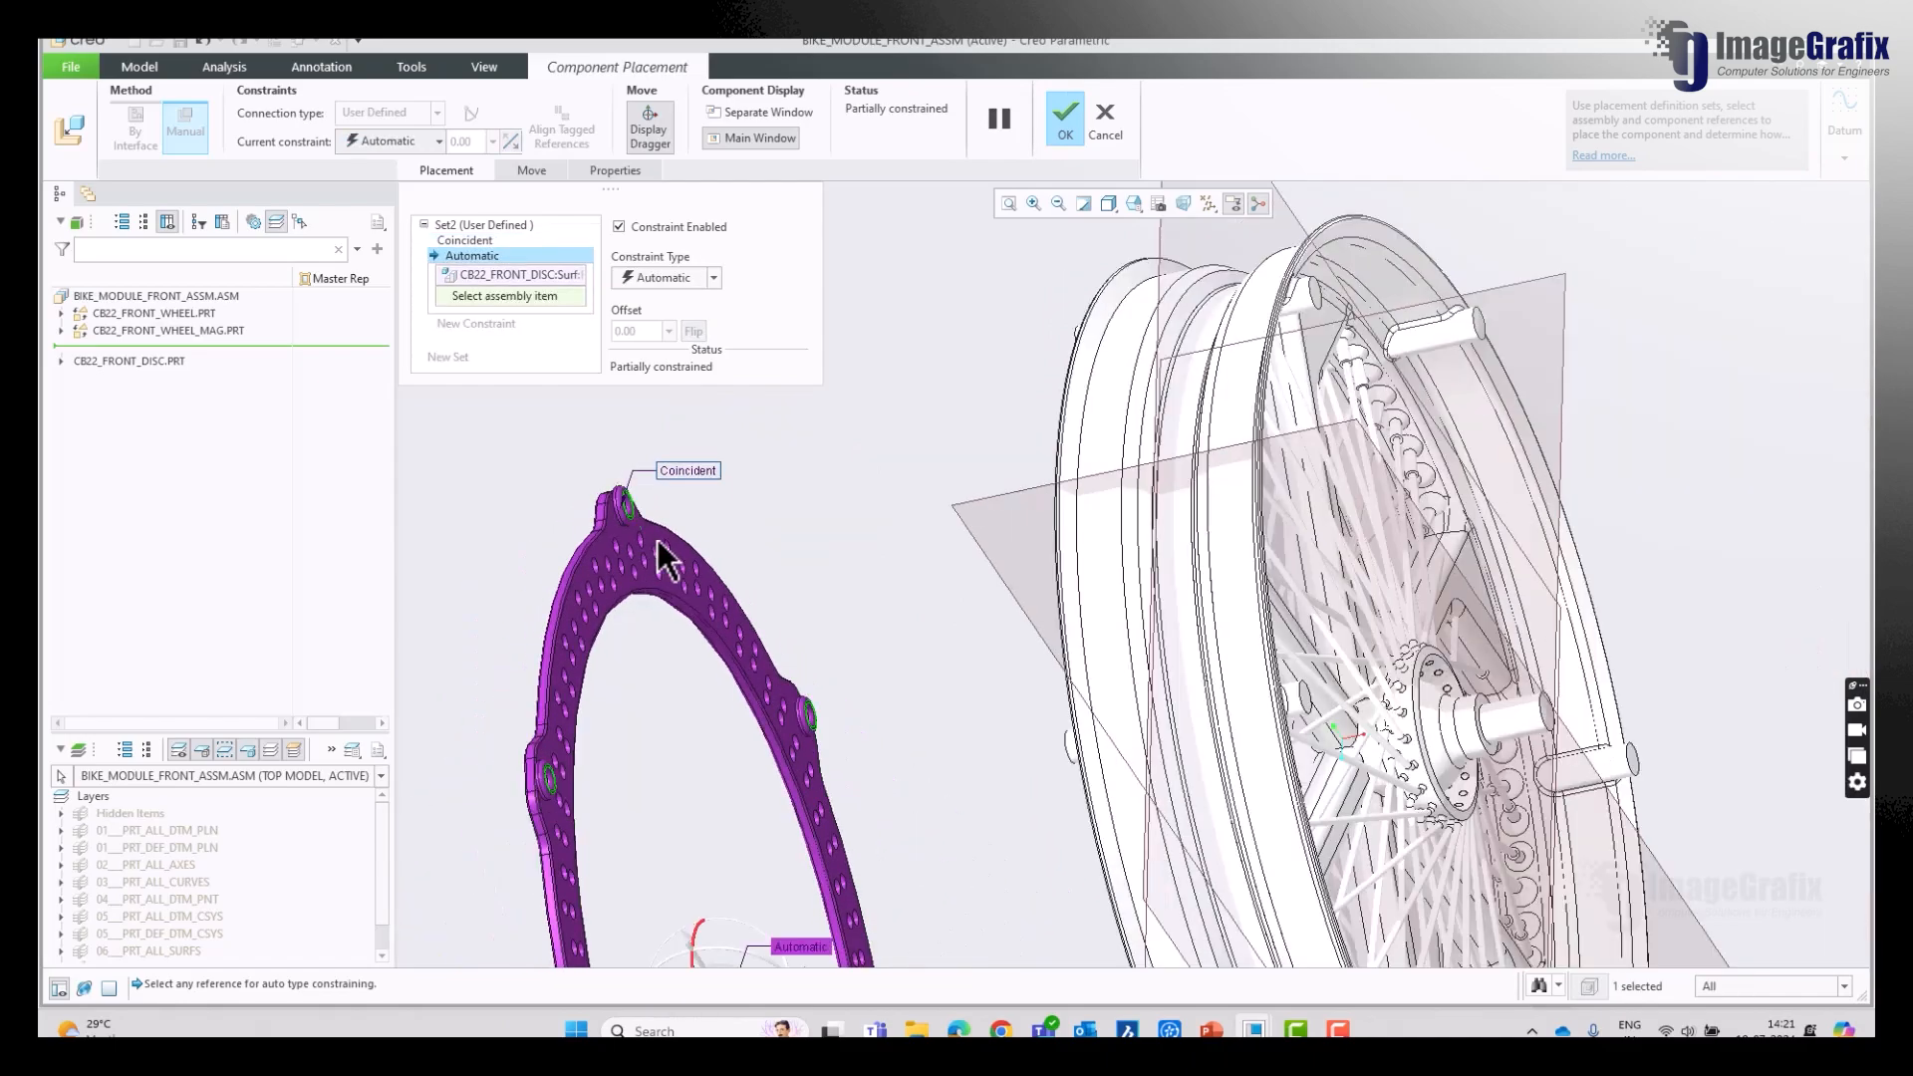
middle_drag(779, 504, 829, 463)
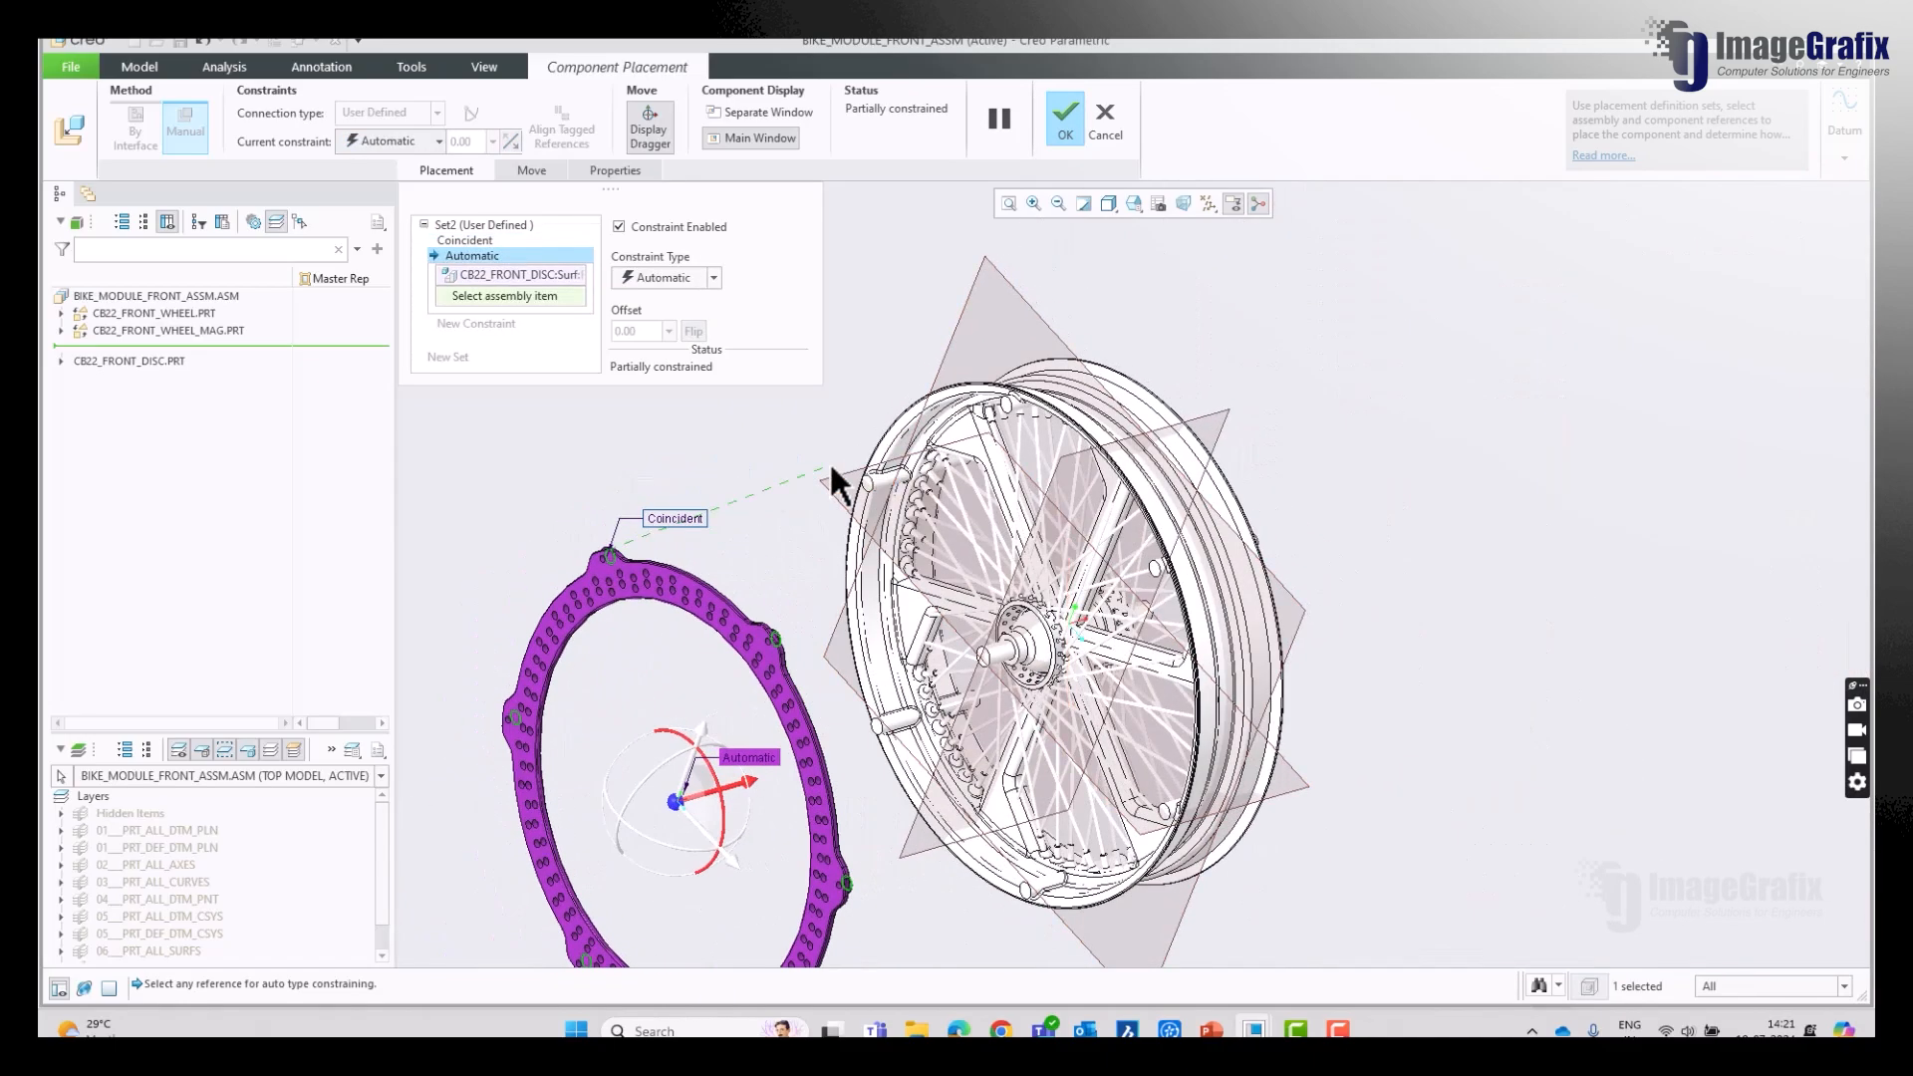
scroll(1019, 581, up, 6)
click(1046, 555)
scroll(947, 478, down, 8)
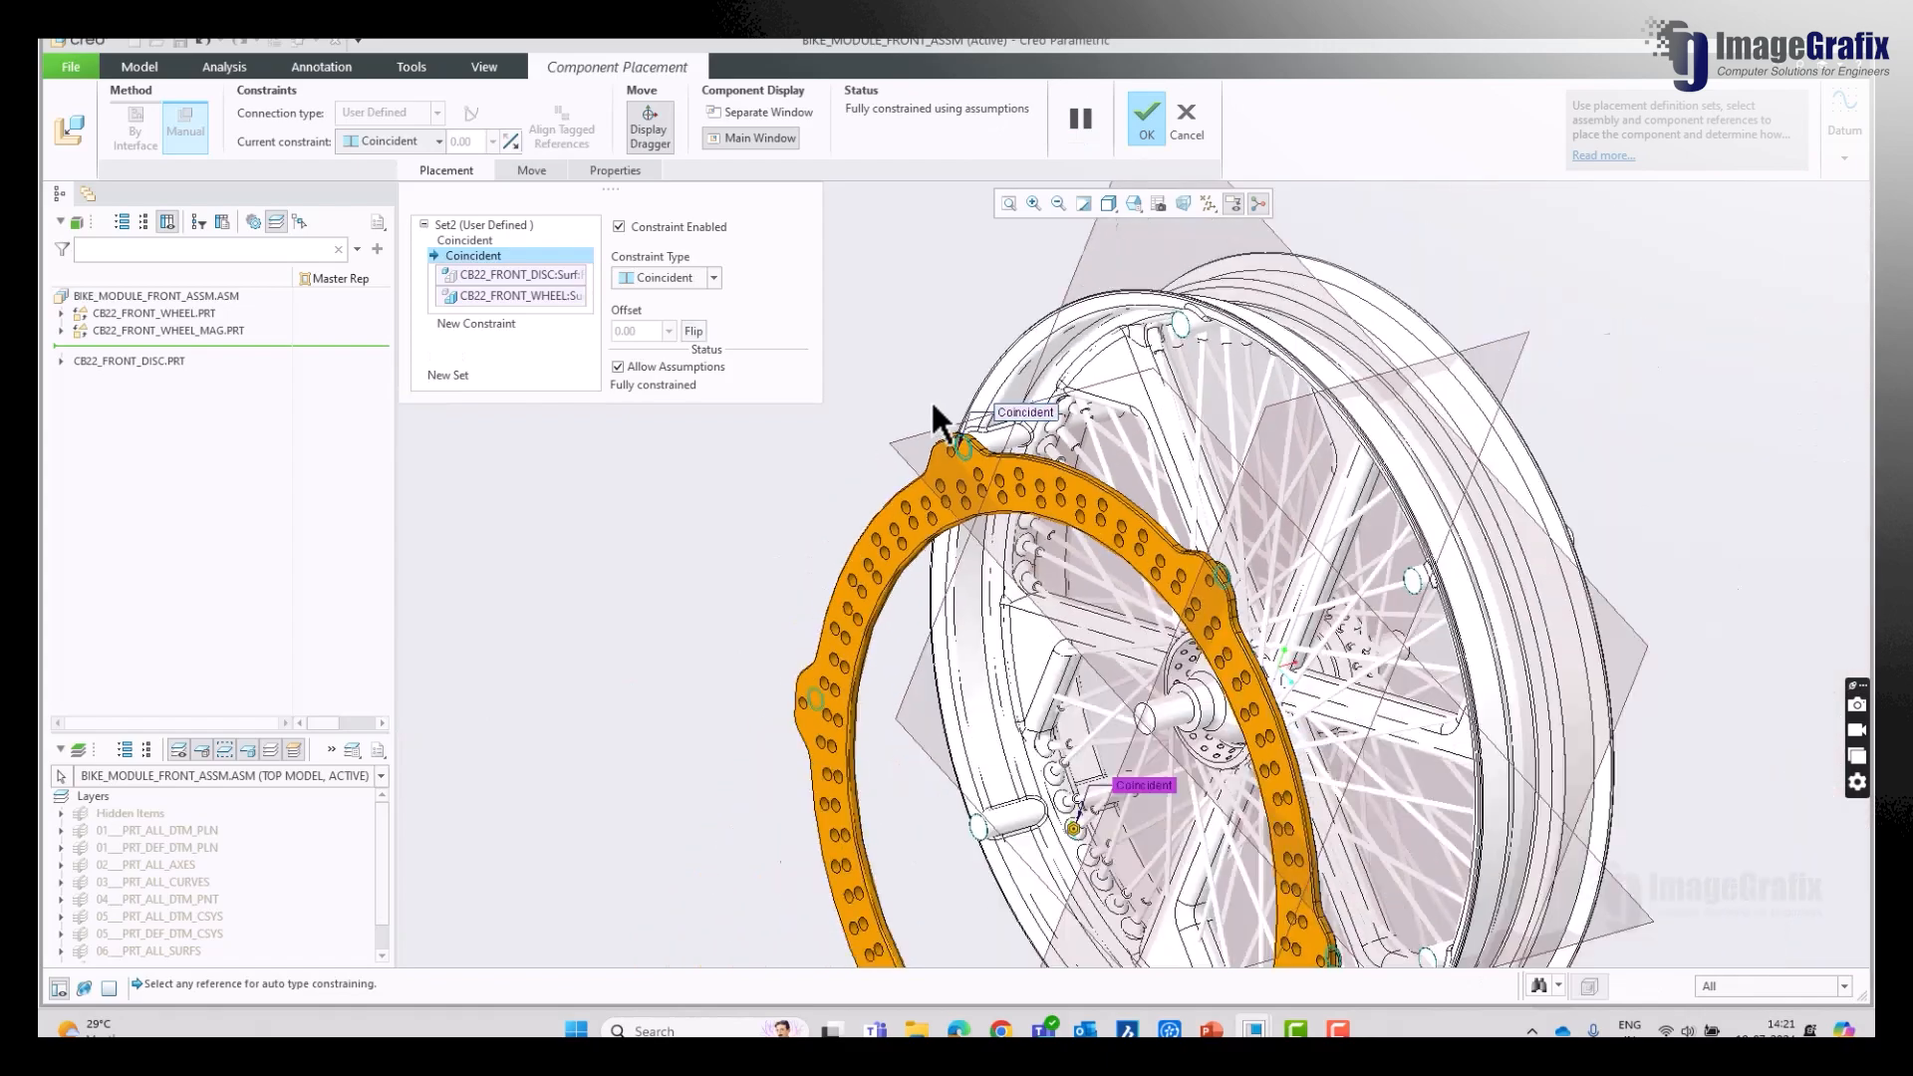
Step: Add an Oriented constraint between the disc's inner circular surface and the wheel's rim surface, and accept the placement
mouse_move(784, 570)
middle_down()
mouse_move(697, 577)
mouse_move(738, 581)
mouse_move(738, 551)
mouse_move(756, 551)
middle_up()
scroll(1361, 811, up, 4)
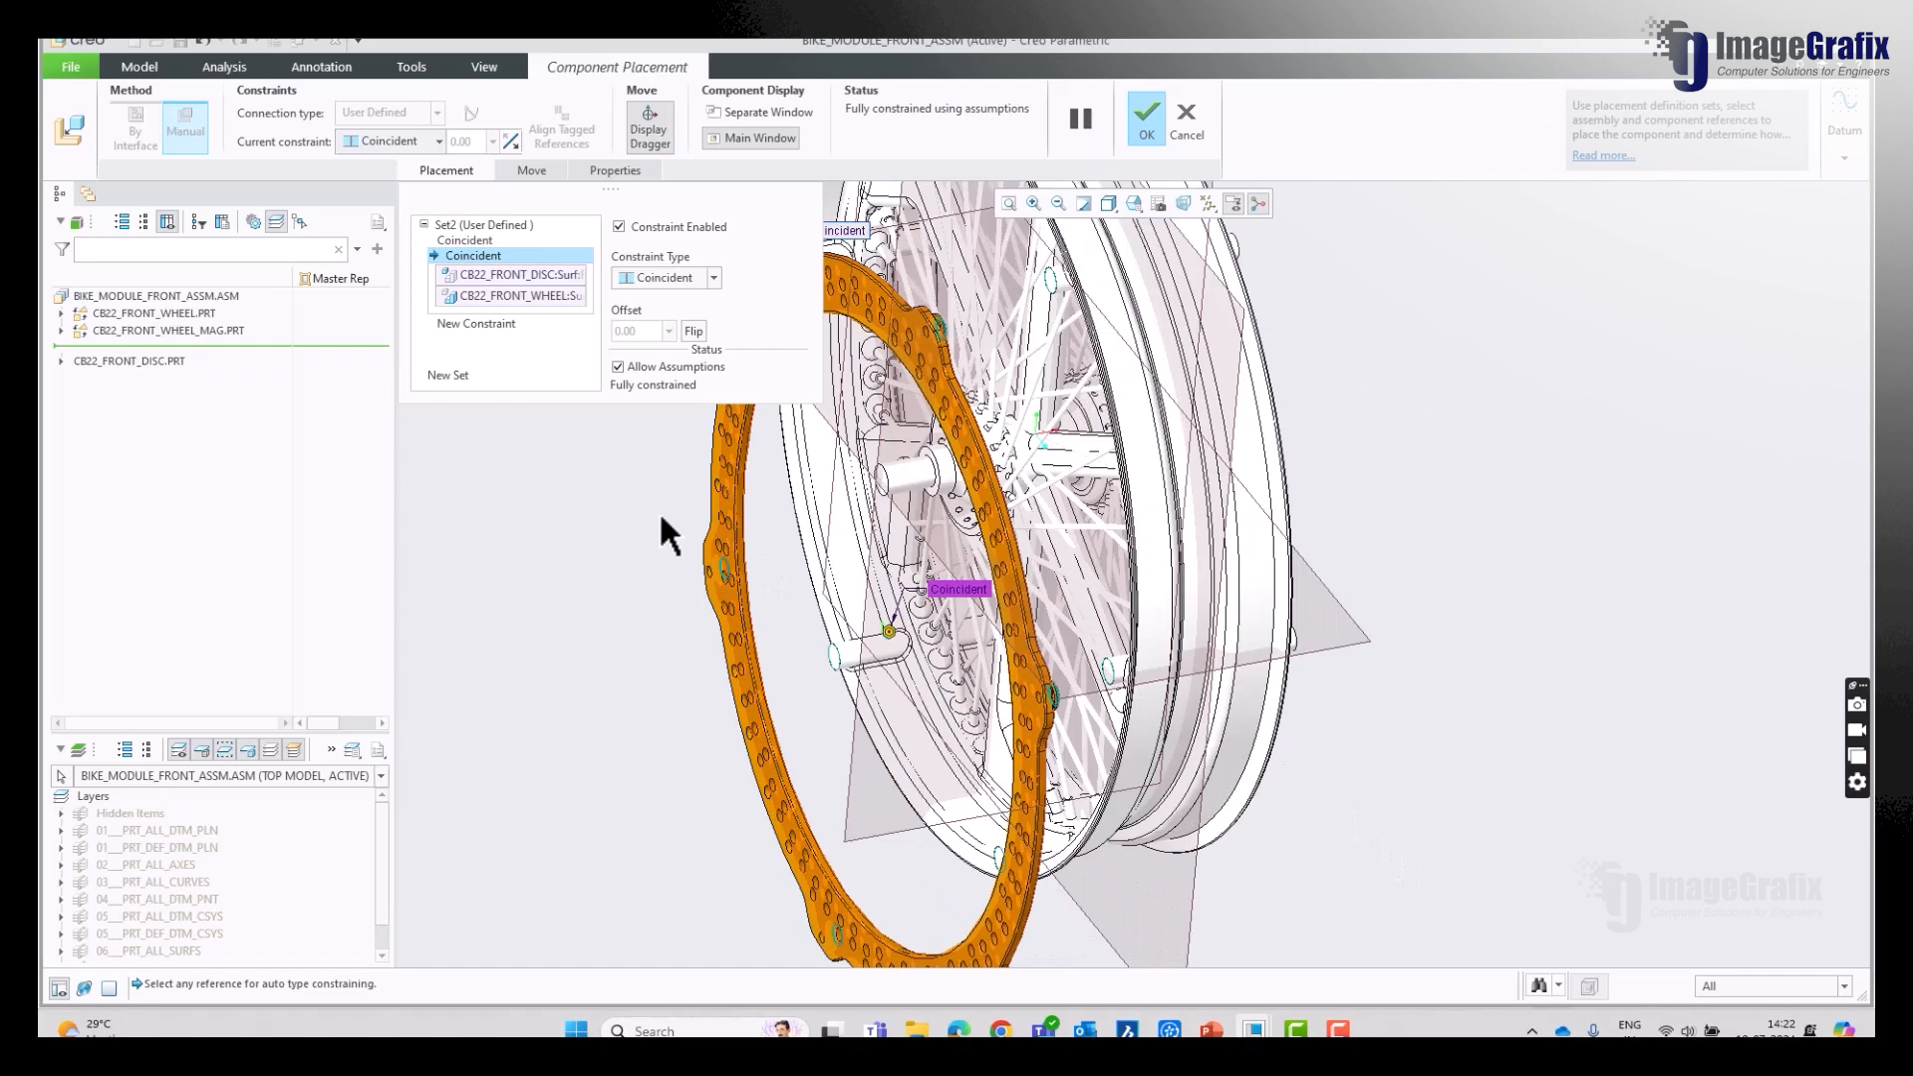
click(500, 330)
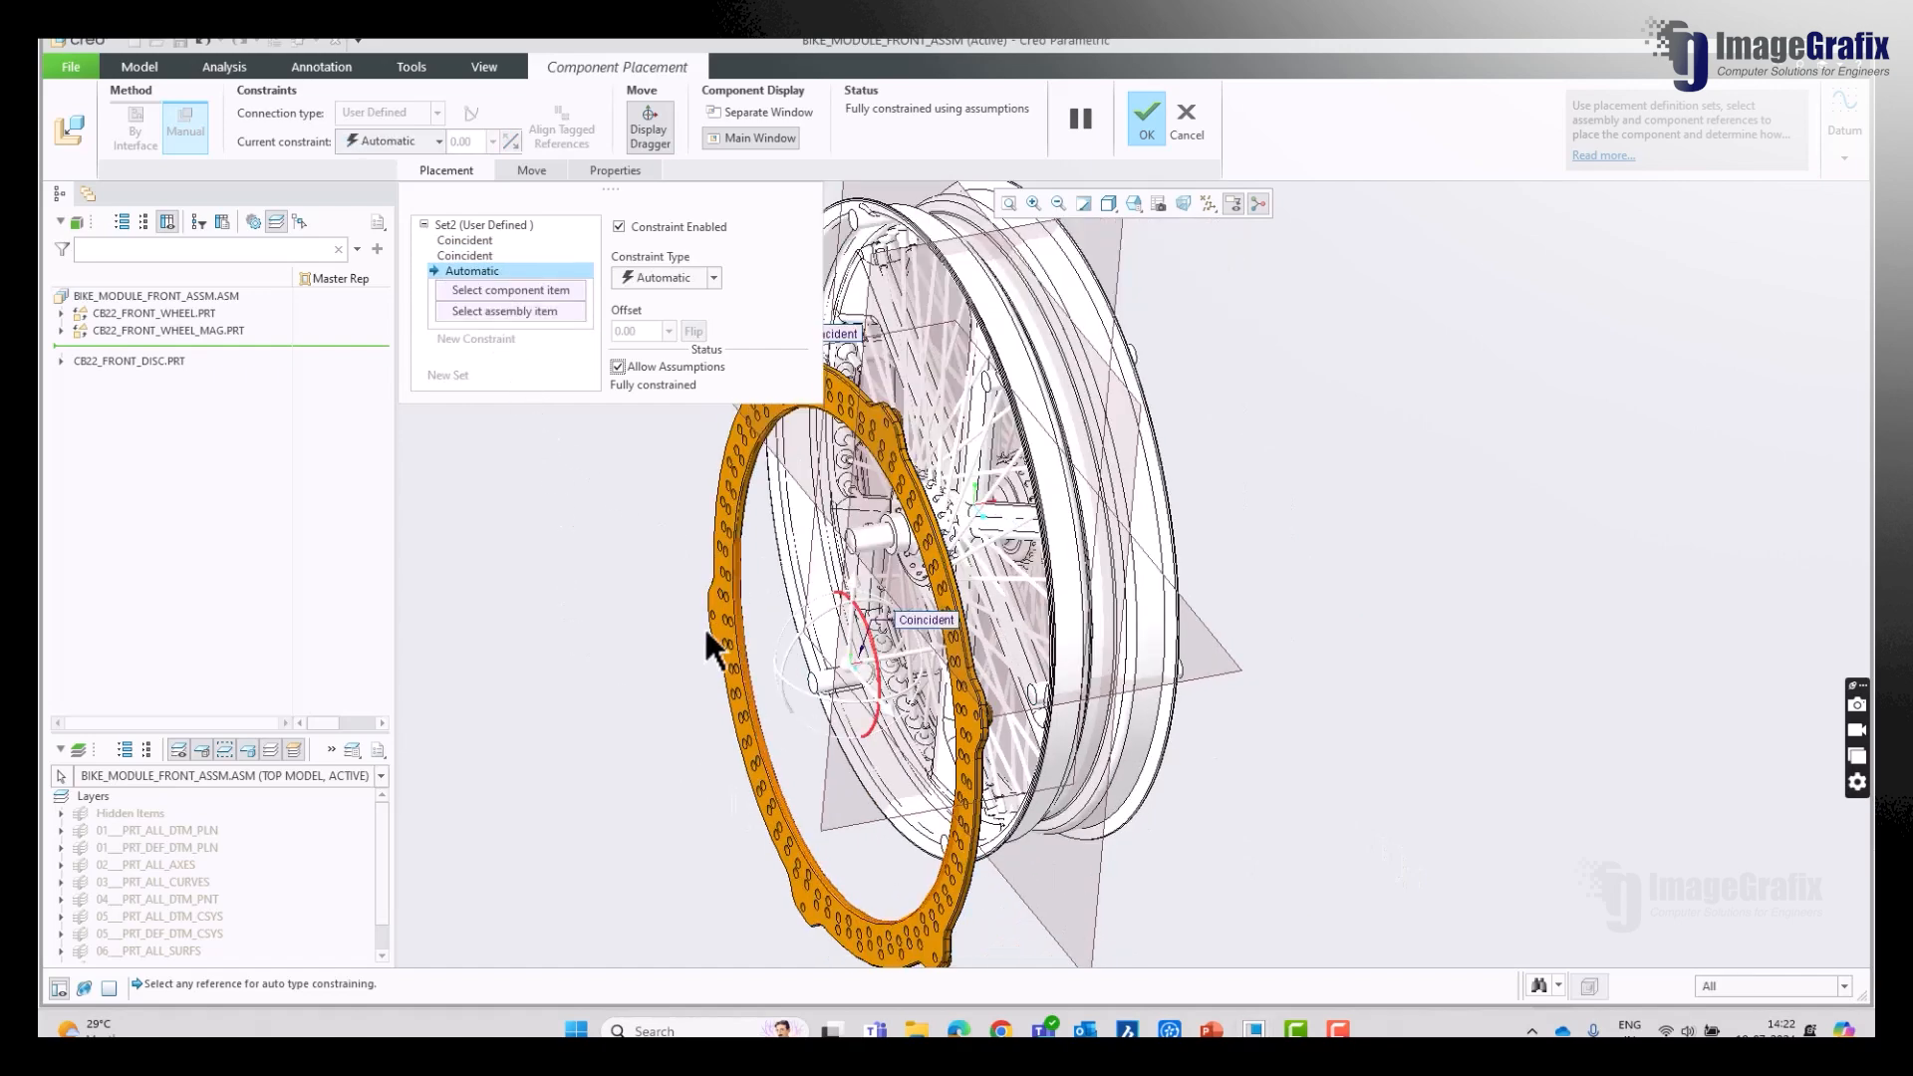
scroll(704, 617, up, 4)
click(904, 602)
scroll(876, 583, down, 6)
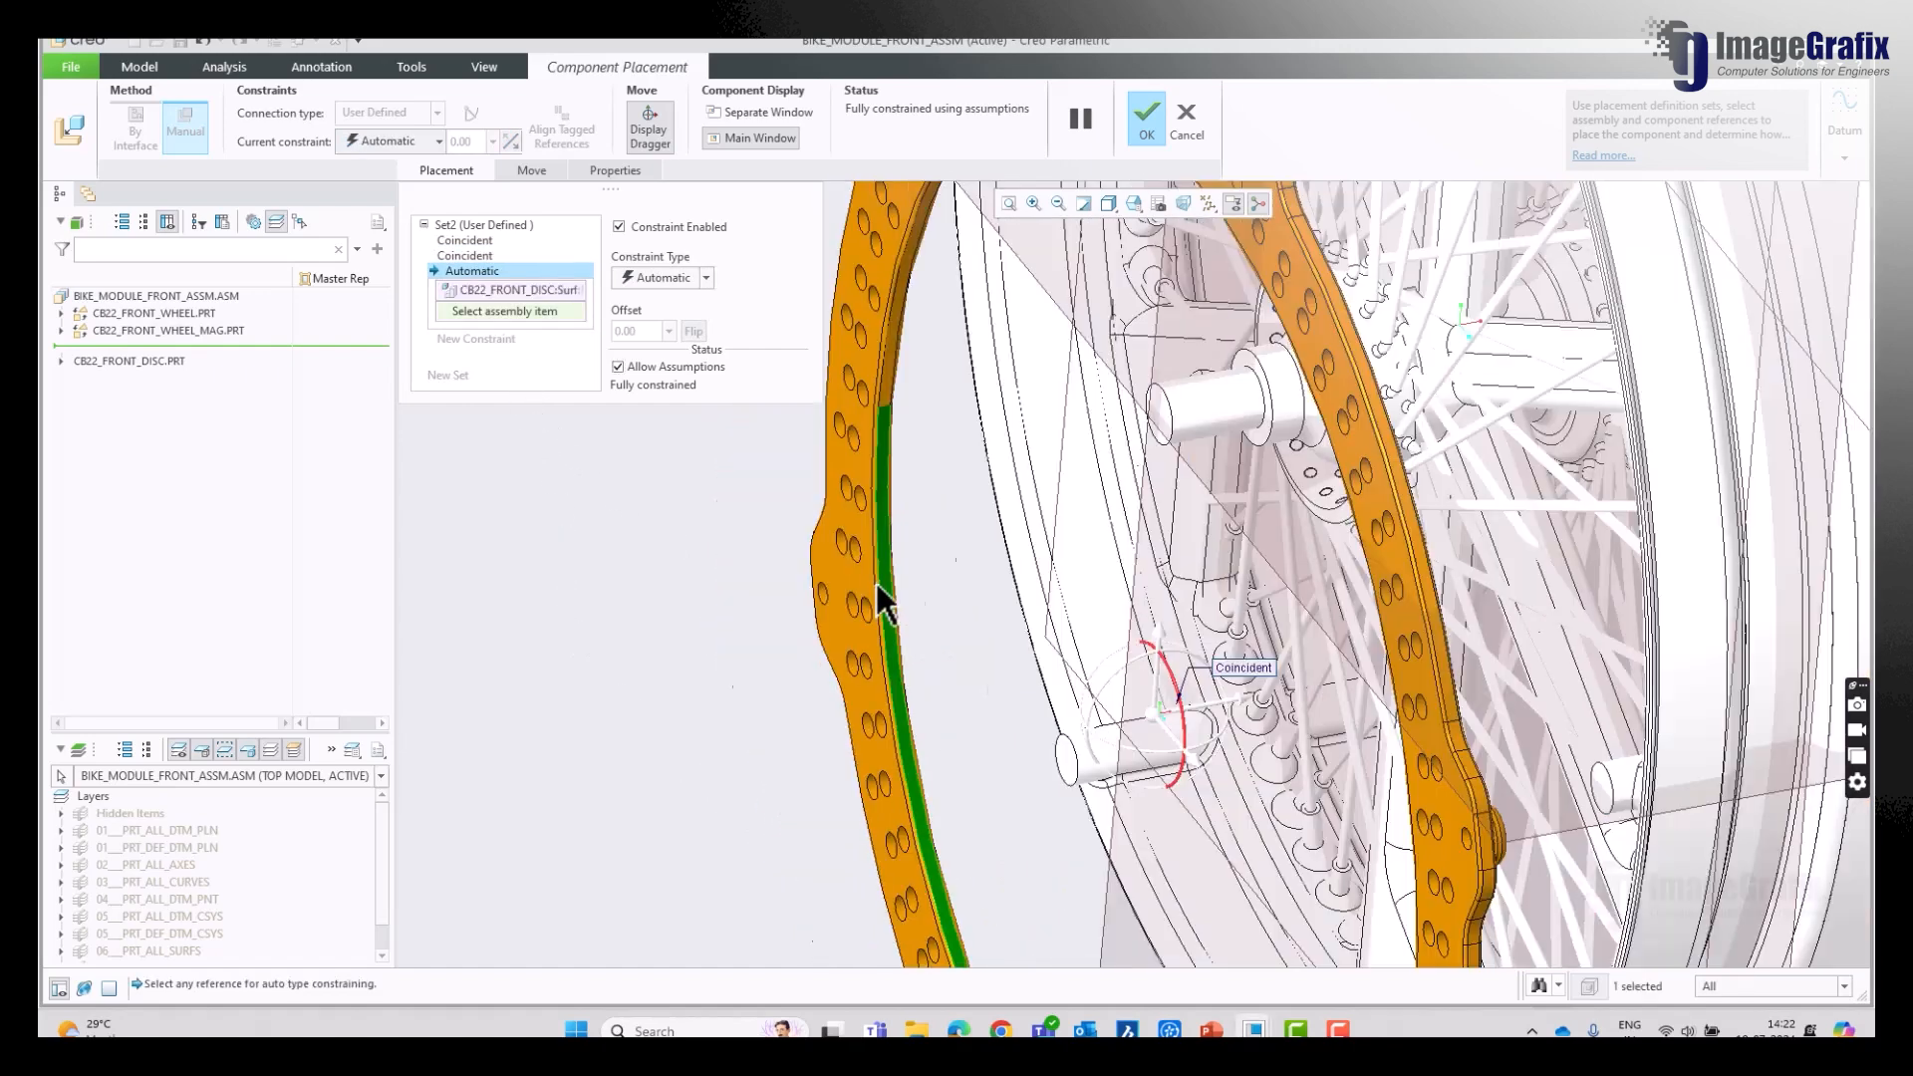
scroll(1135, 373, up, 4)
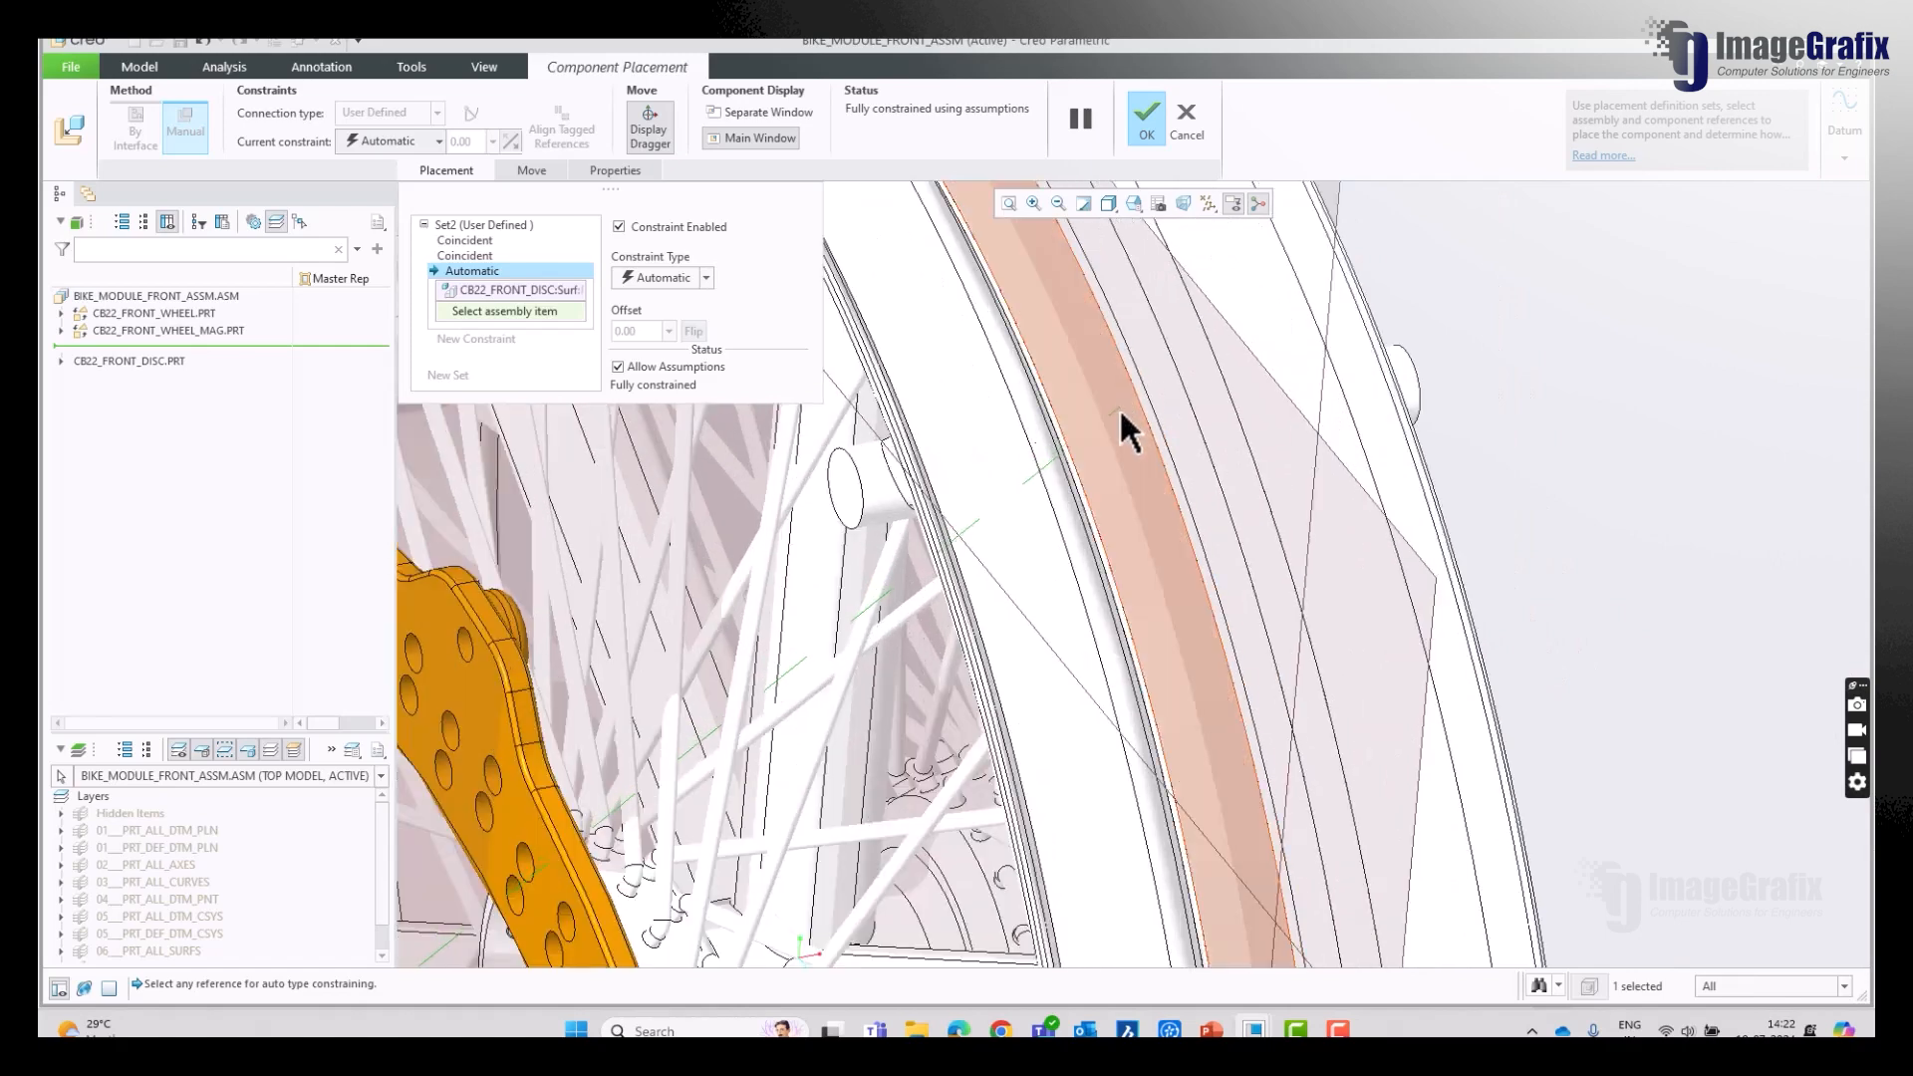
click(1122, 438)
scroll(1006, 528, down, 5)
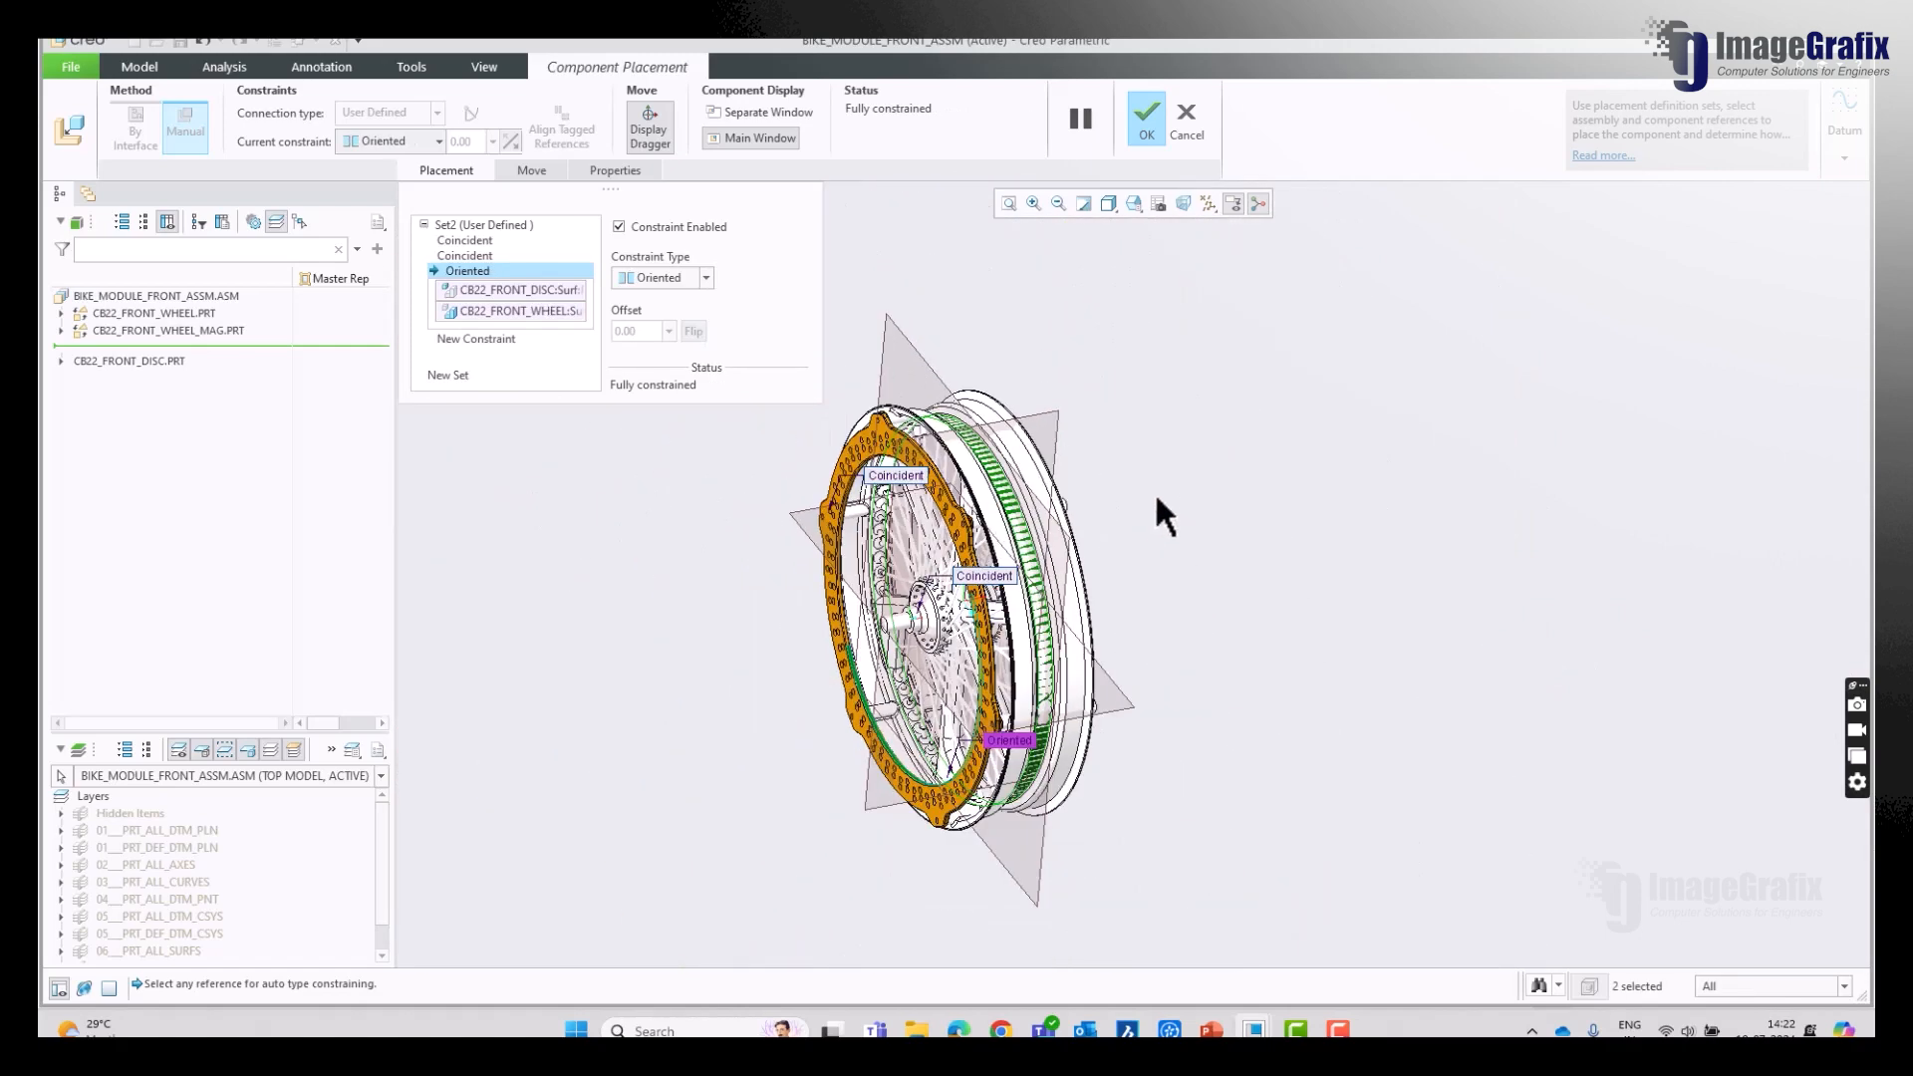
mouse_move(1156, 499)
middle_down()
mouse_move(1192, 479)
mouse_move(1186, 504)
middle_up()
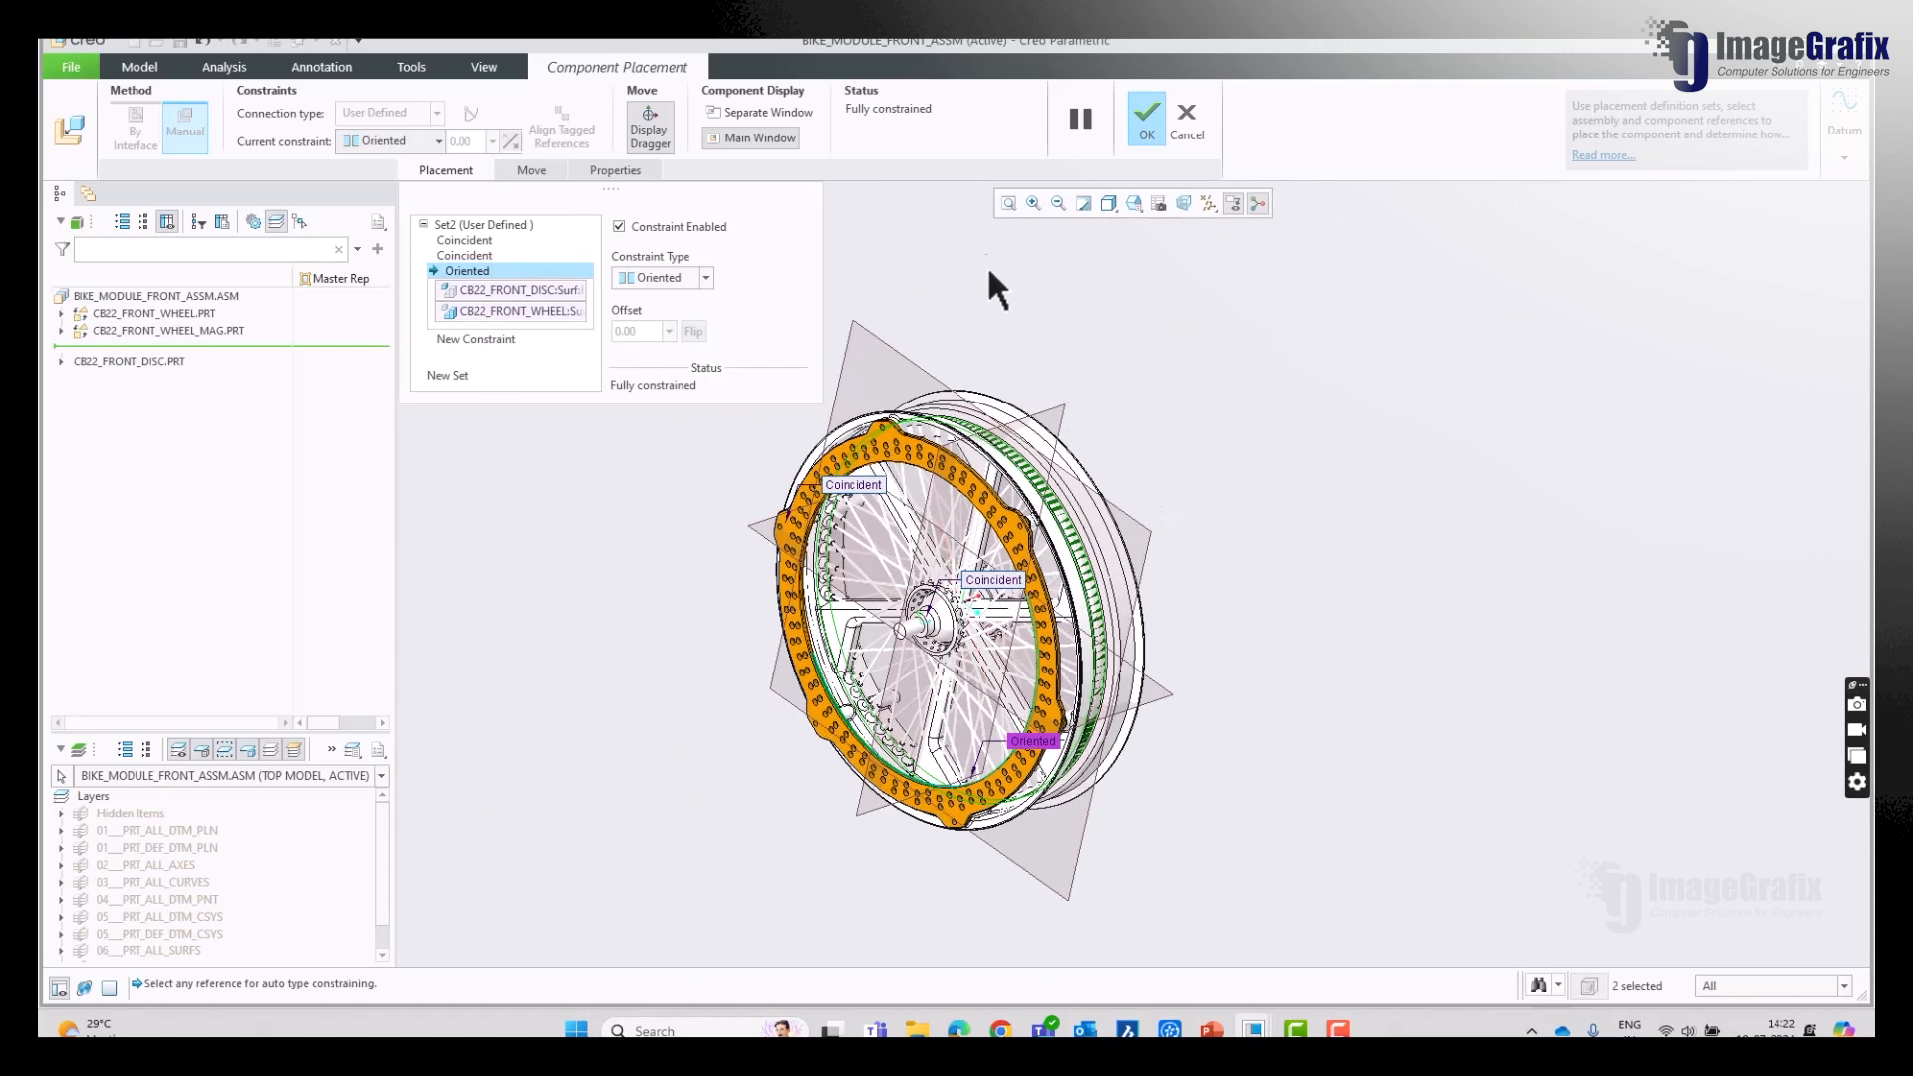
click(1152, 131)
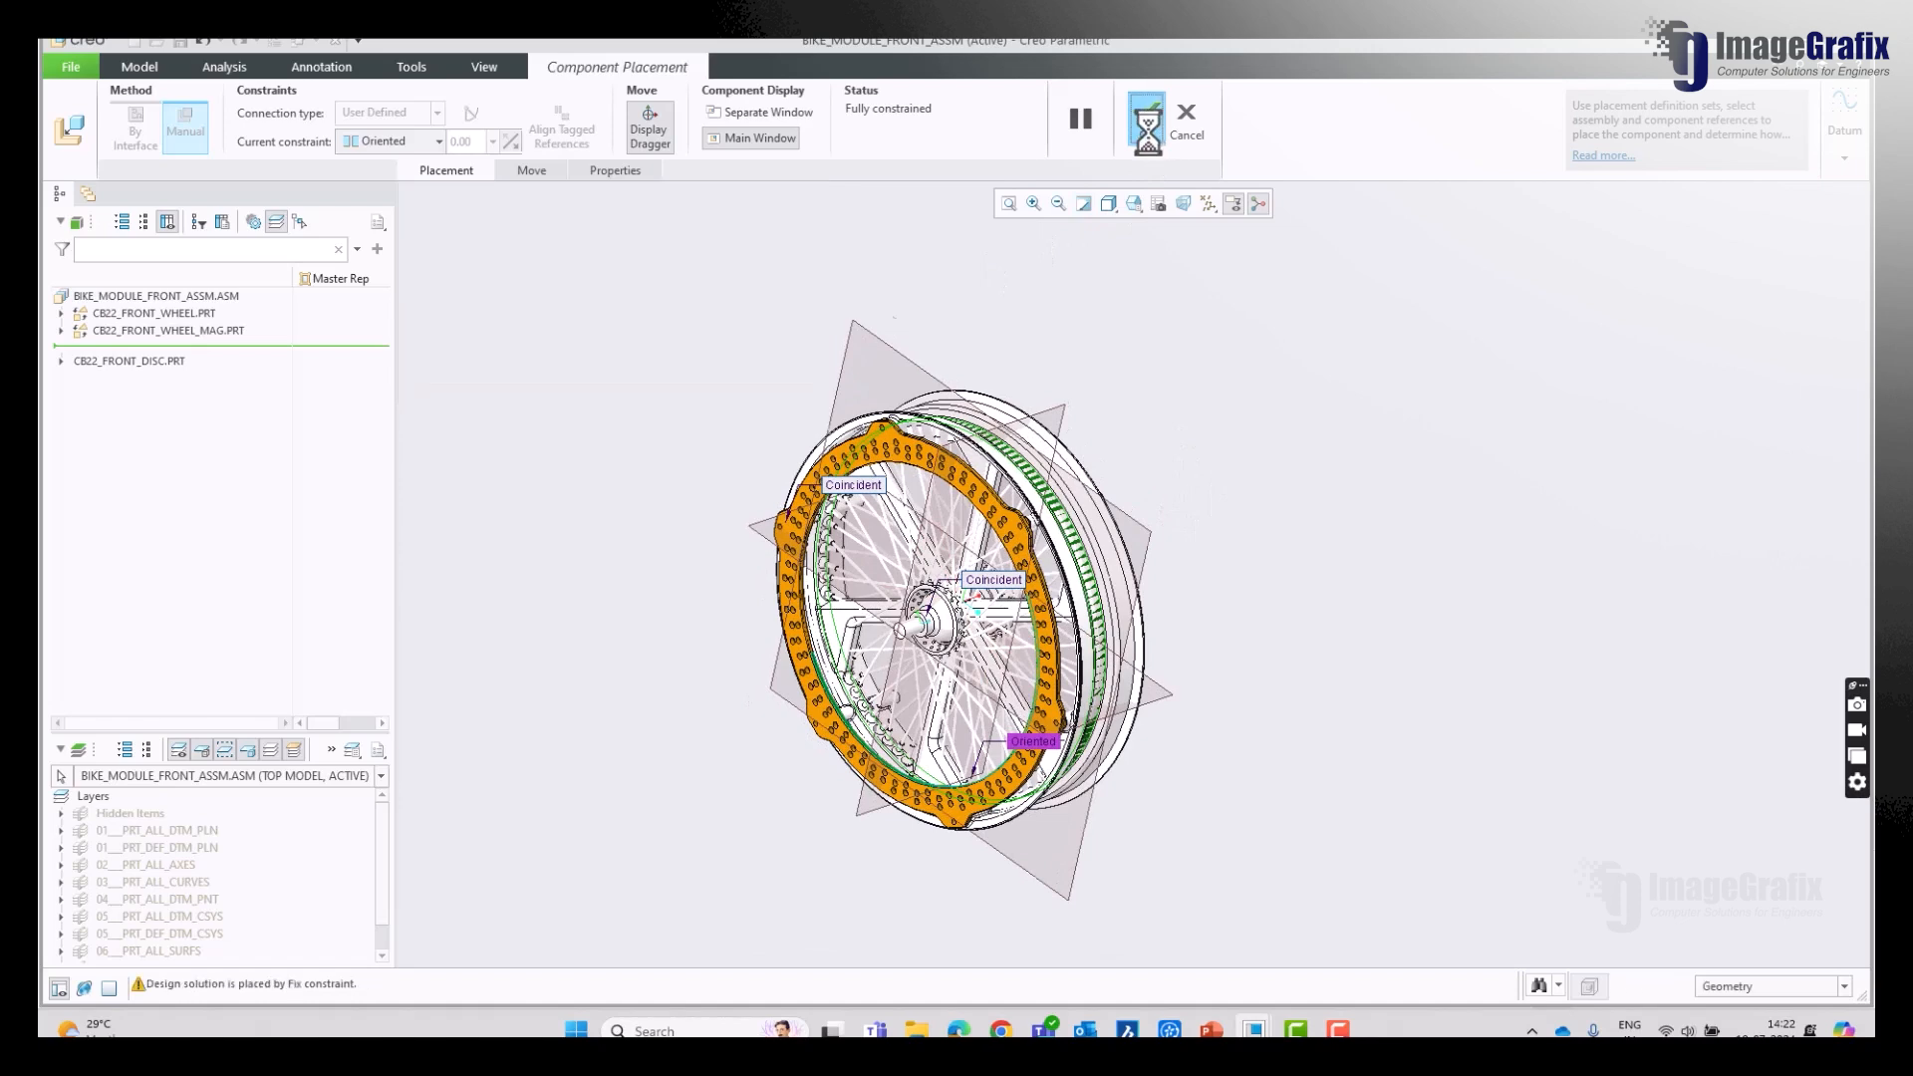
Step: Add cb22_front_disc_small.prt from the Module_assembly folder as a module variant
scroll(821, 345, up, 3)
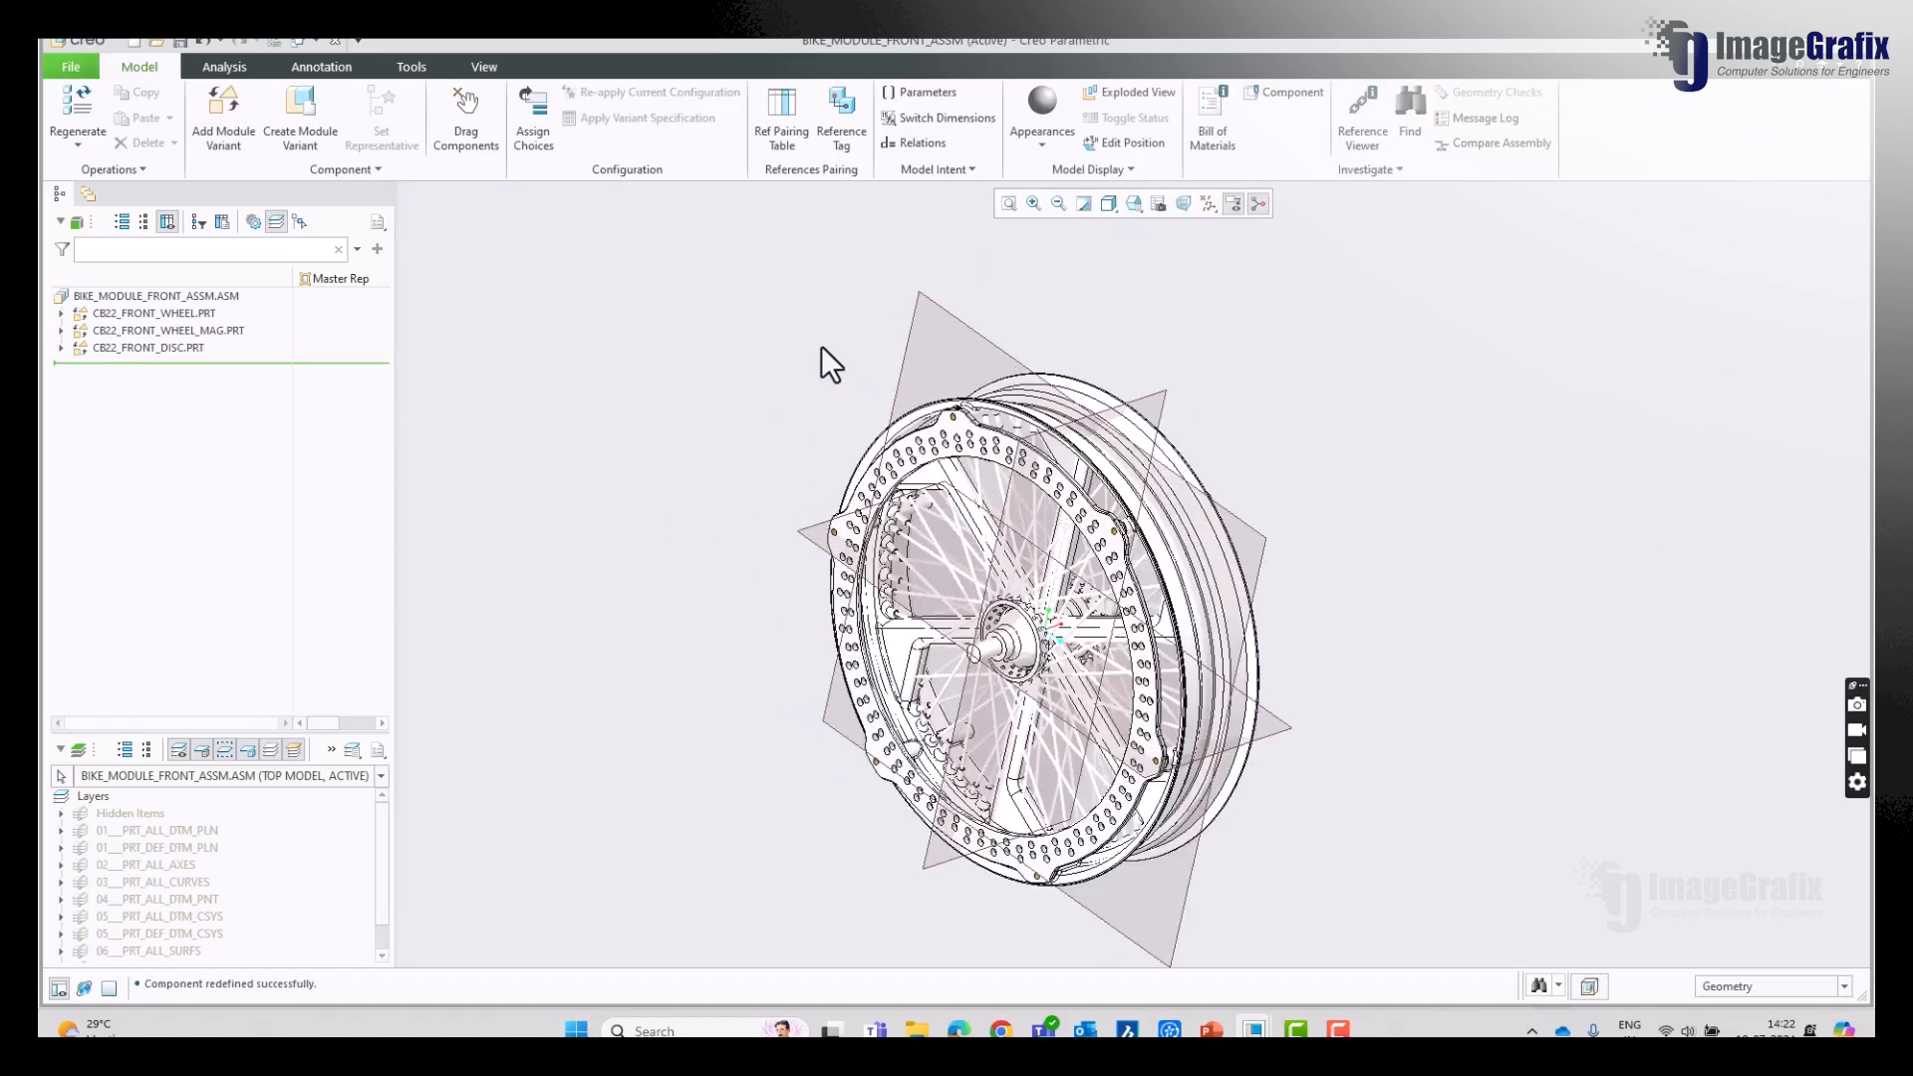
click(231, 142)
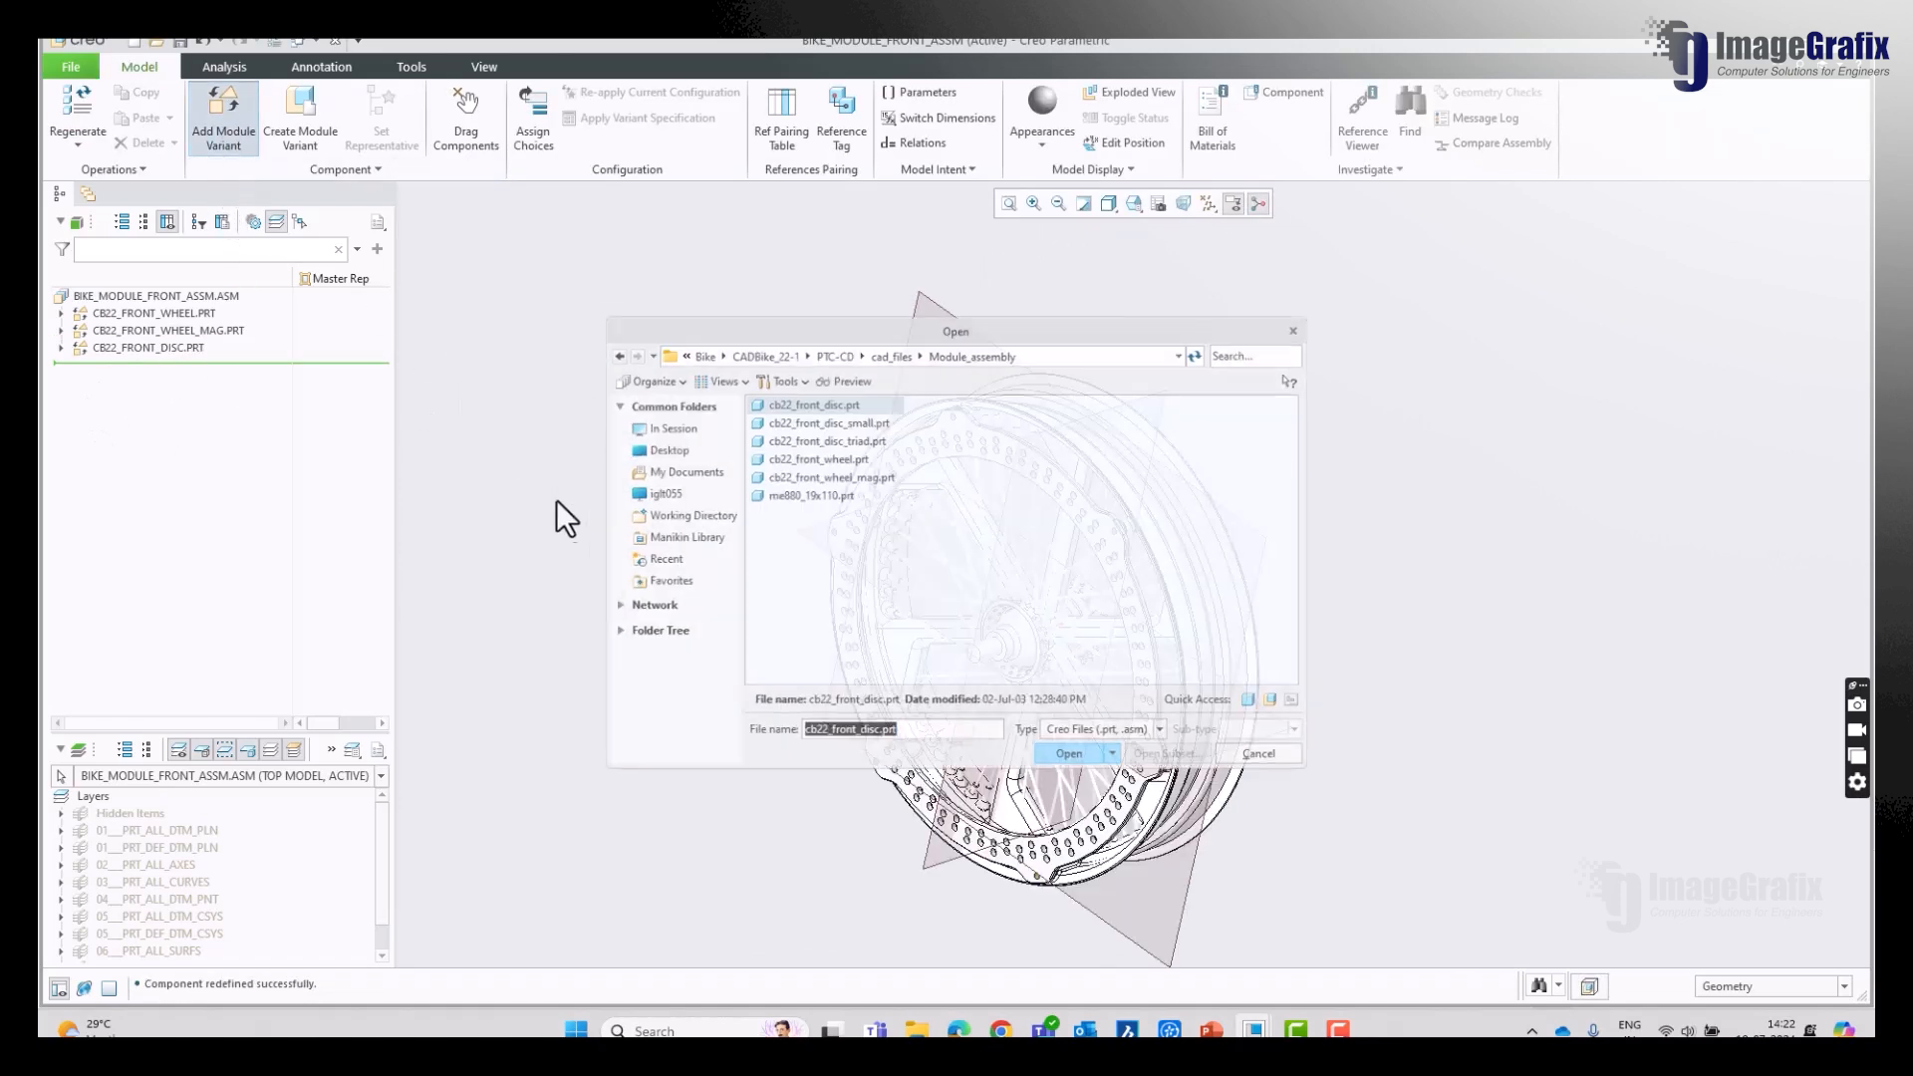
click(847, 417)
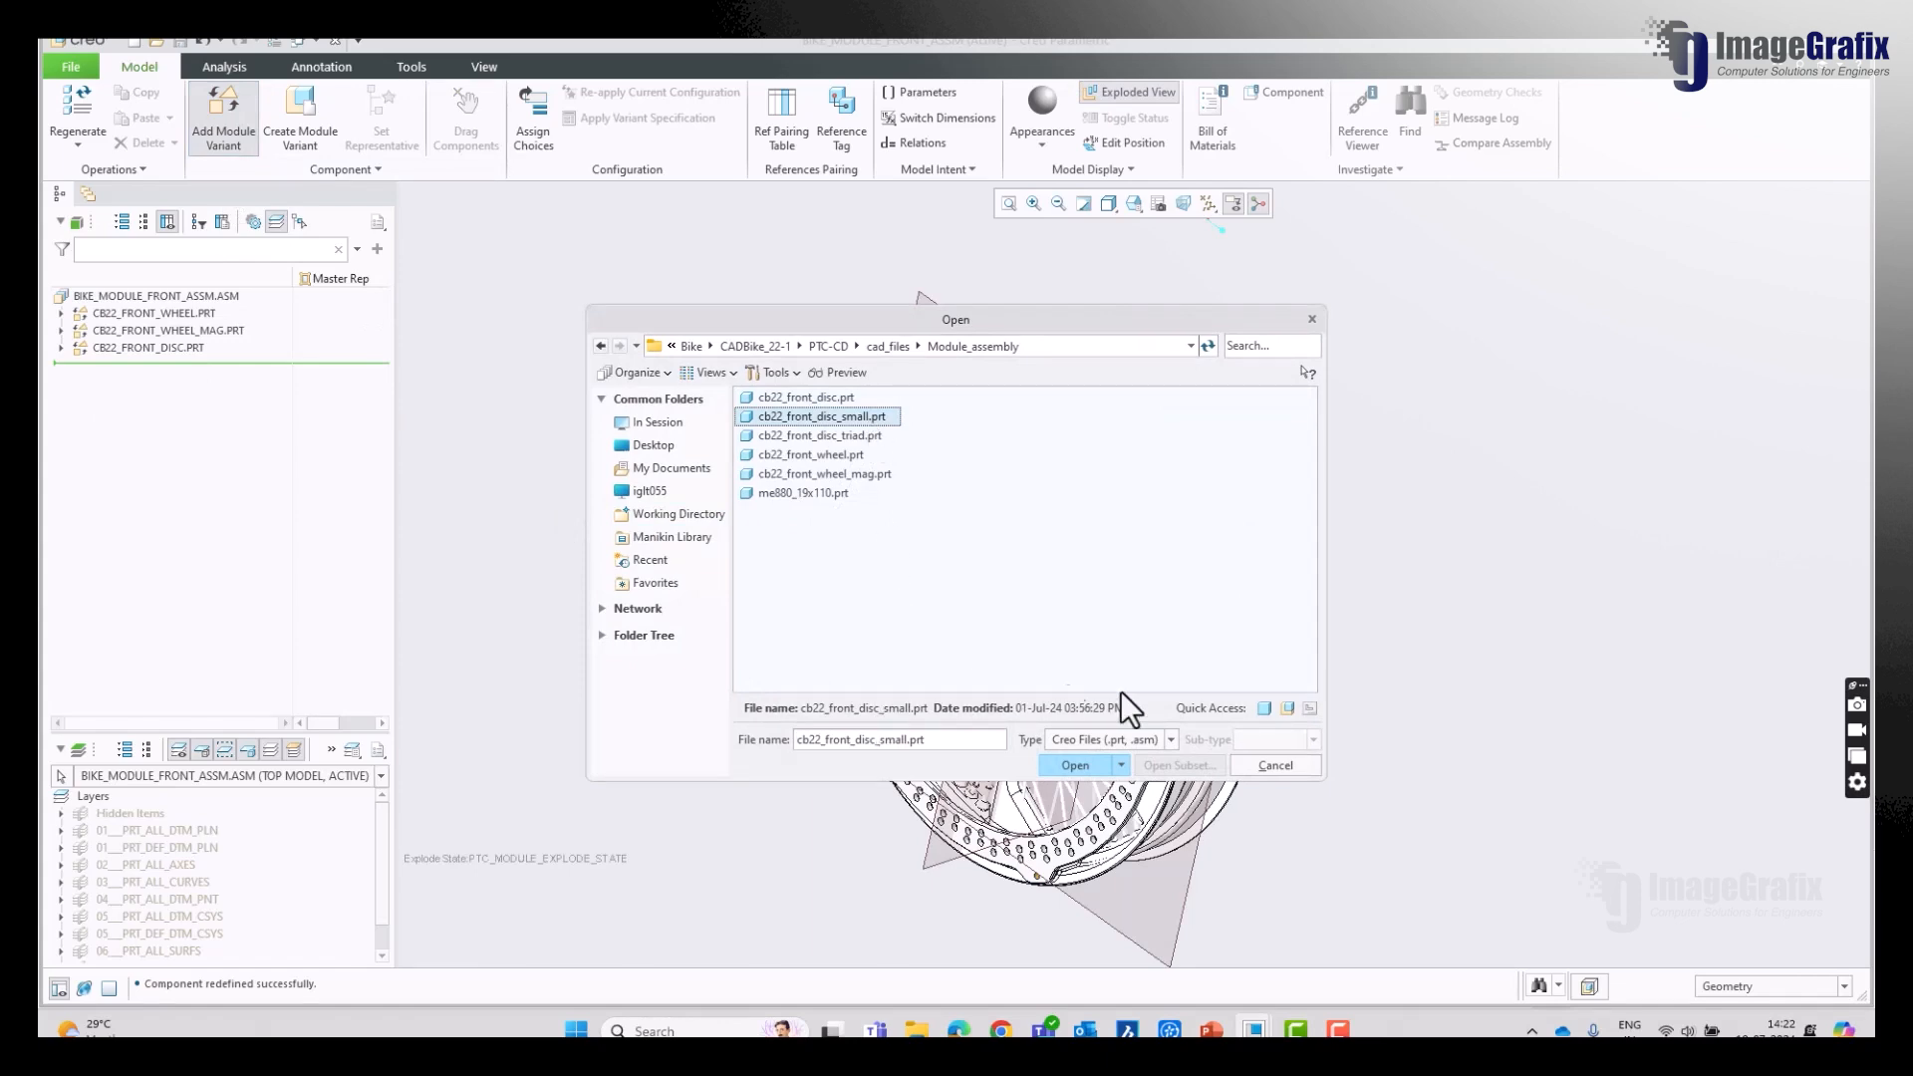
click(1074, 765)
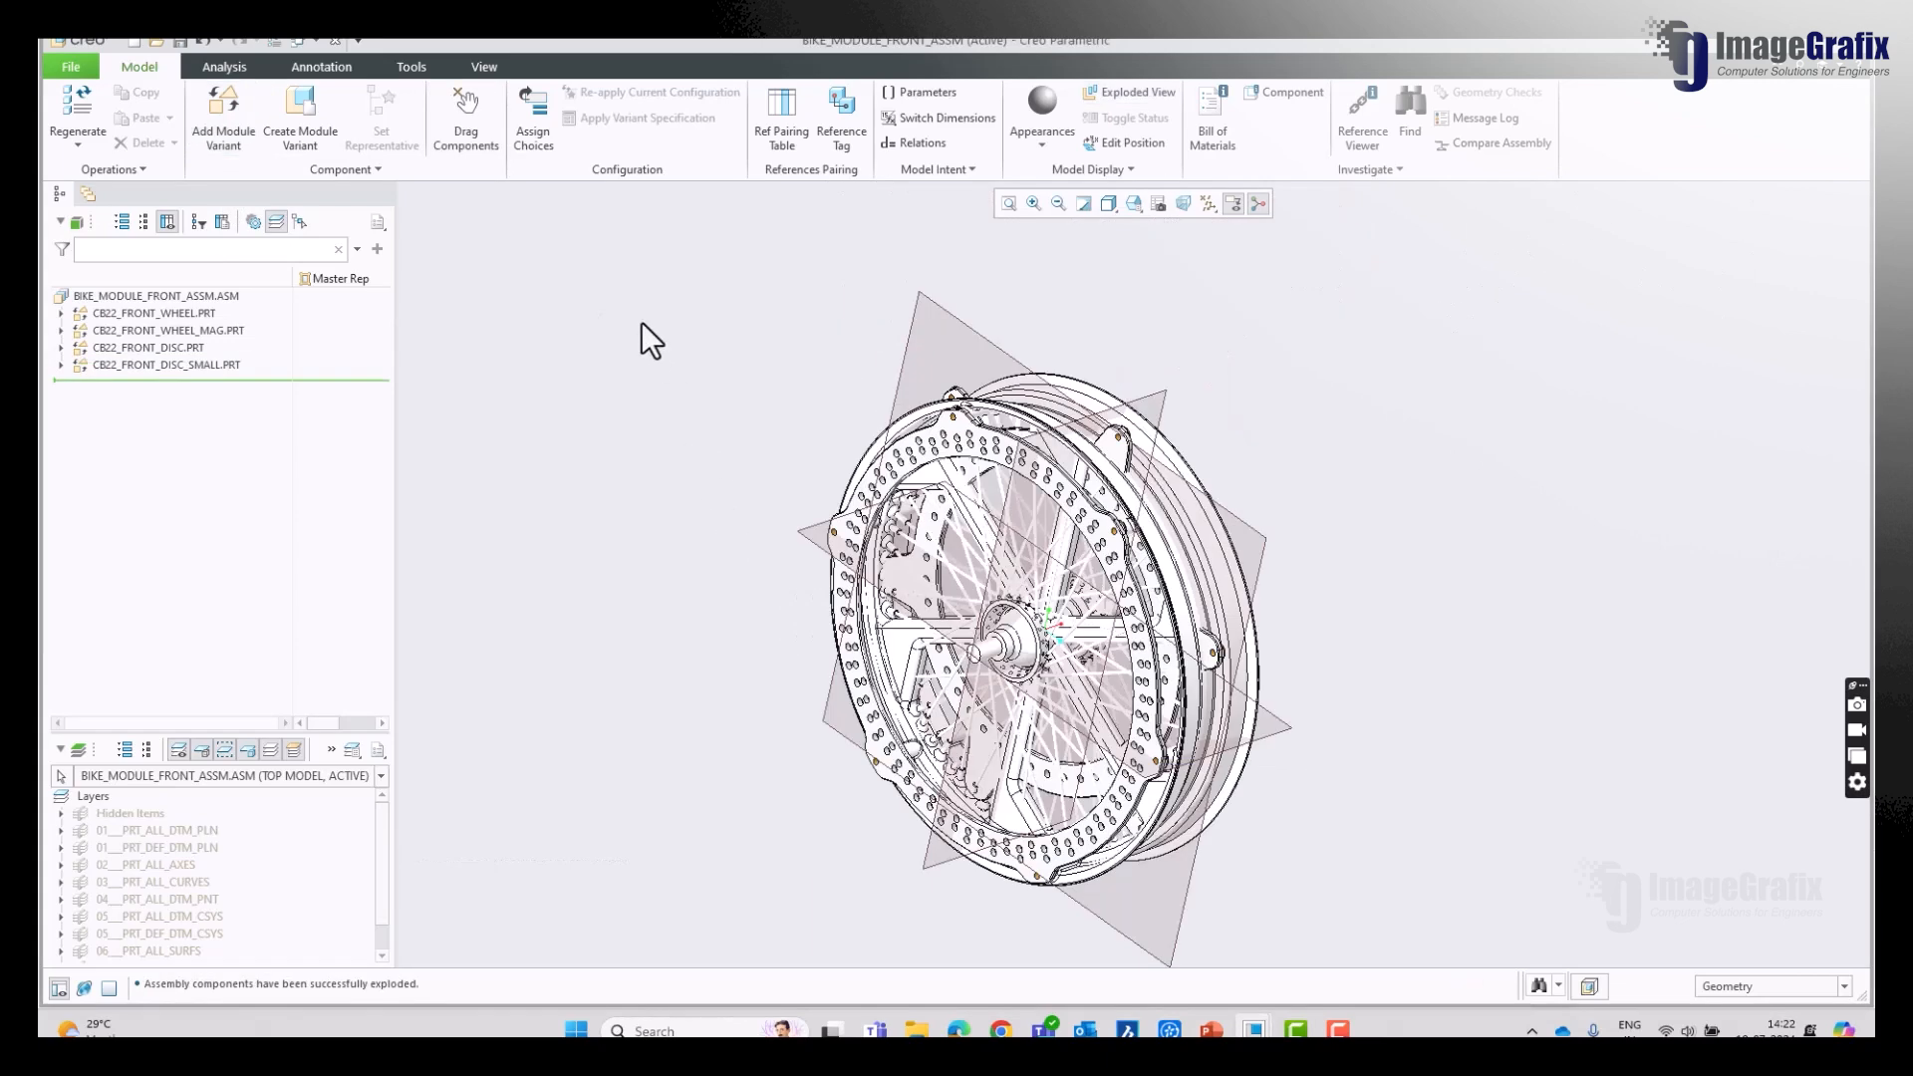
Step: Edit the placement of CB22_FRONT_DISC_SMALL.PRT, remove its Fix constraint and move the small disc clear of the wheel
click(216, 365)
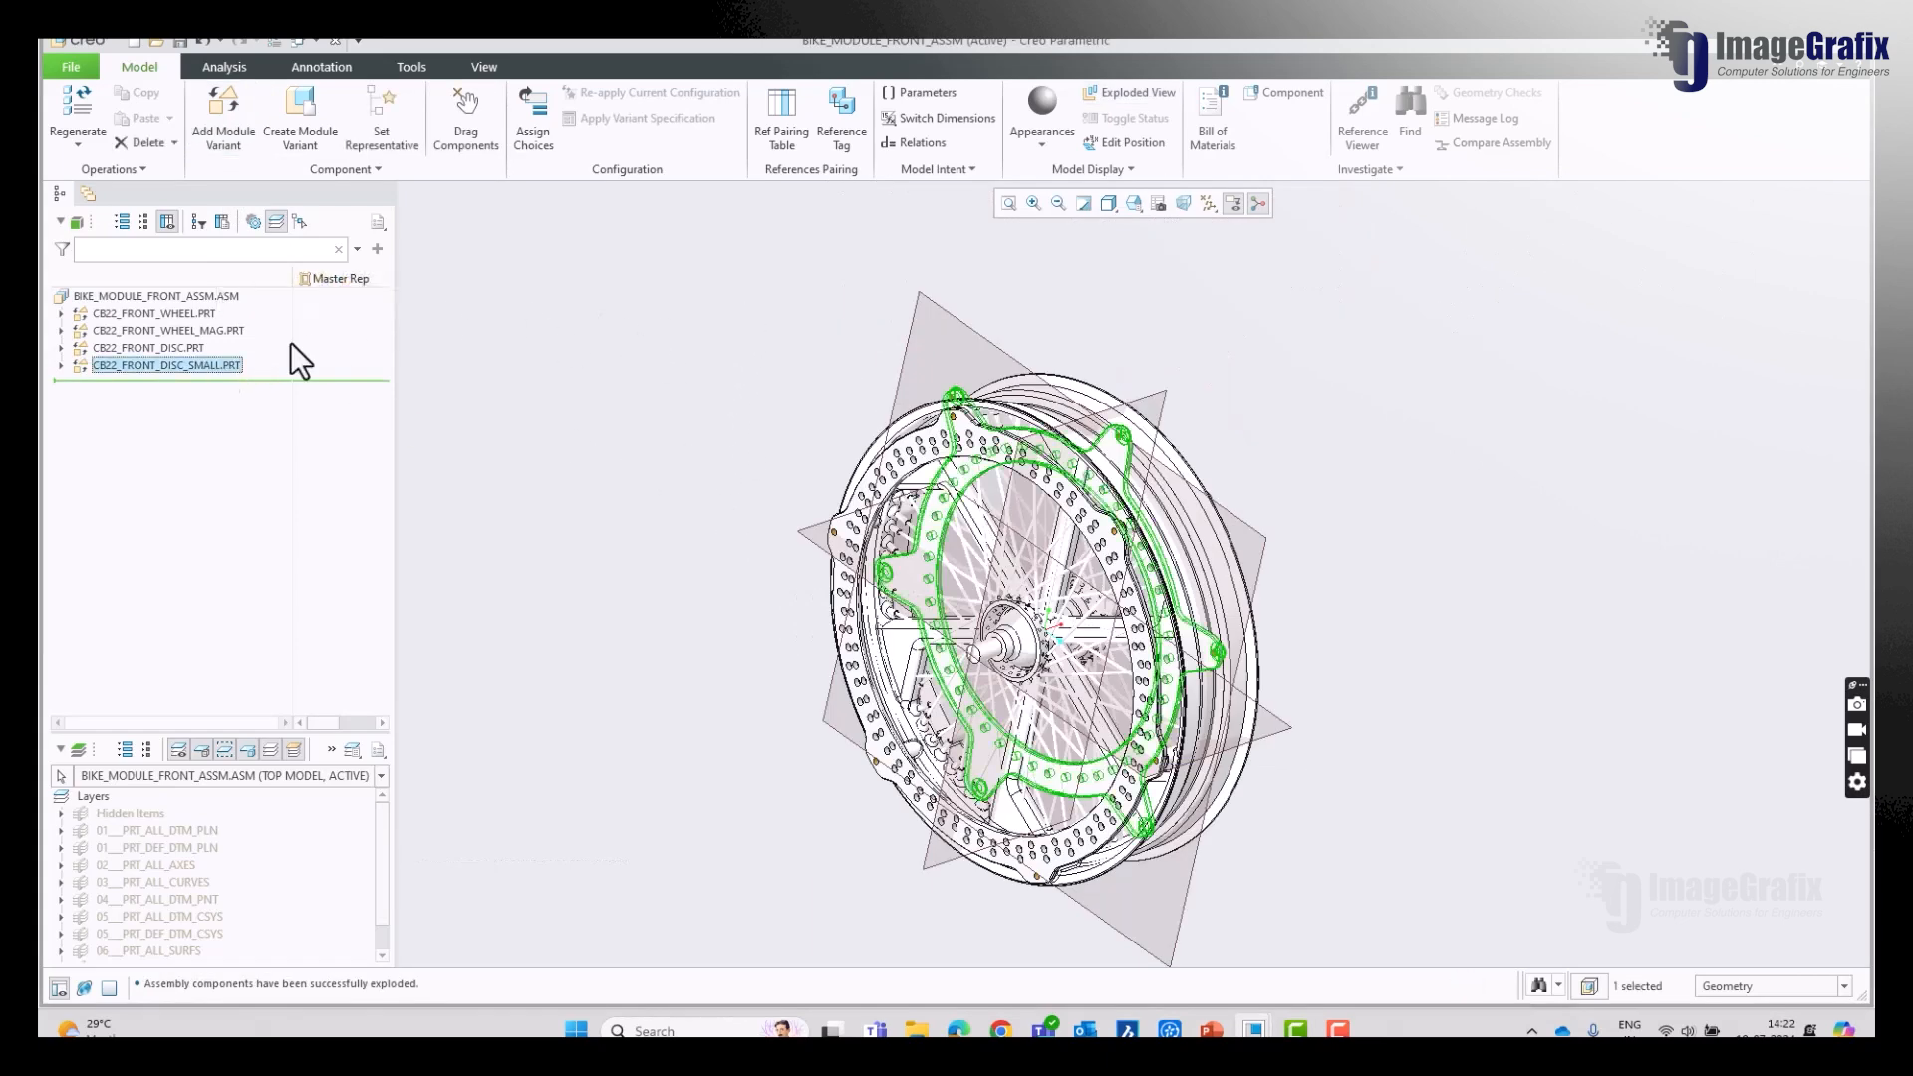
right_click(218, 365)
click(296, 307)
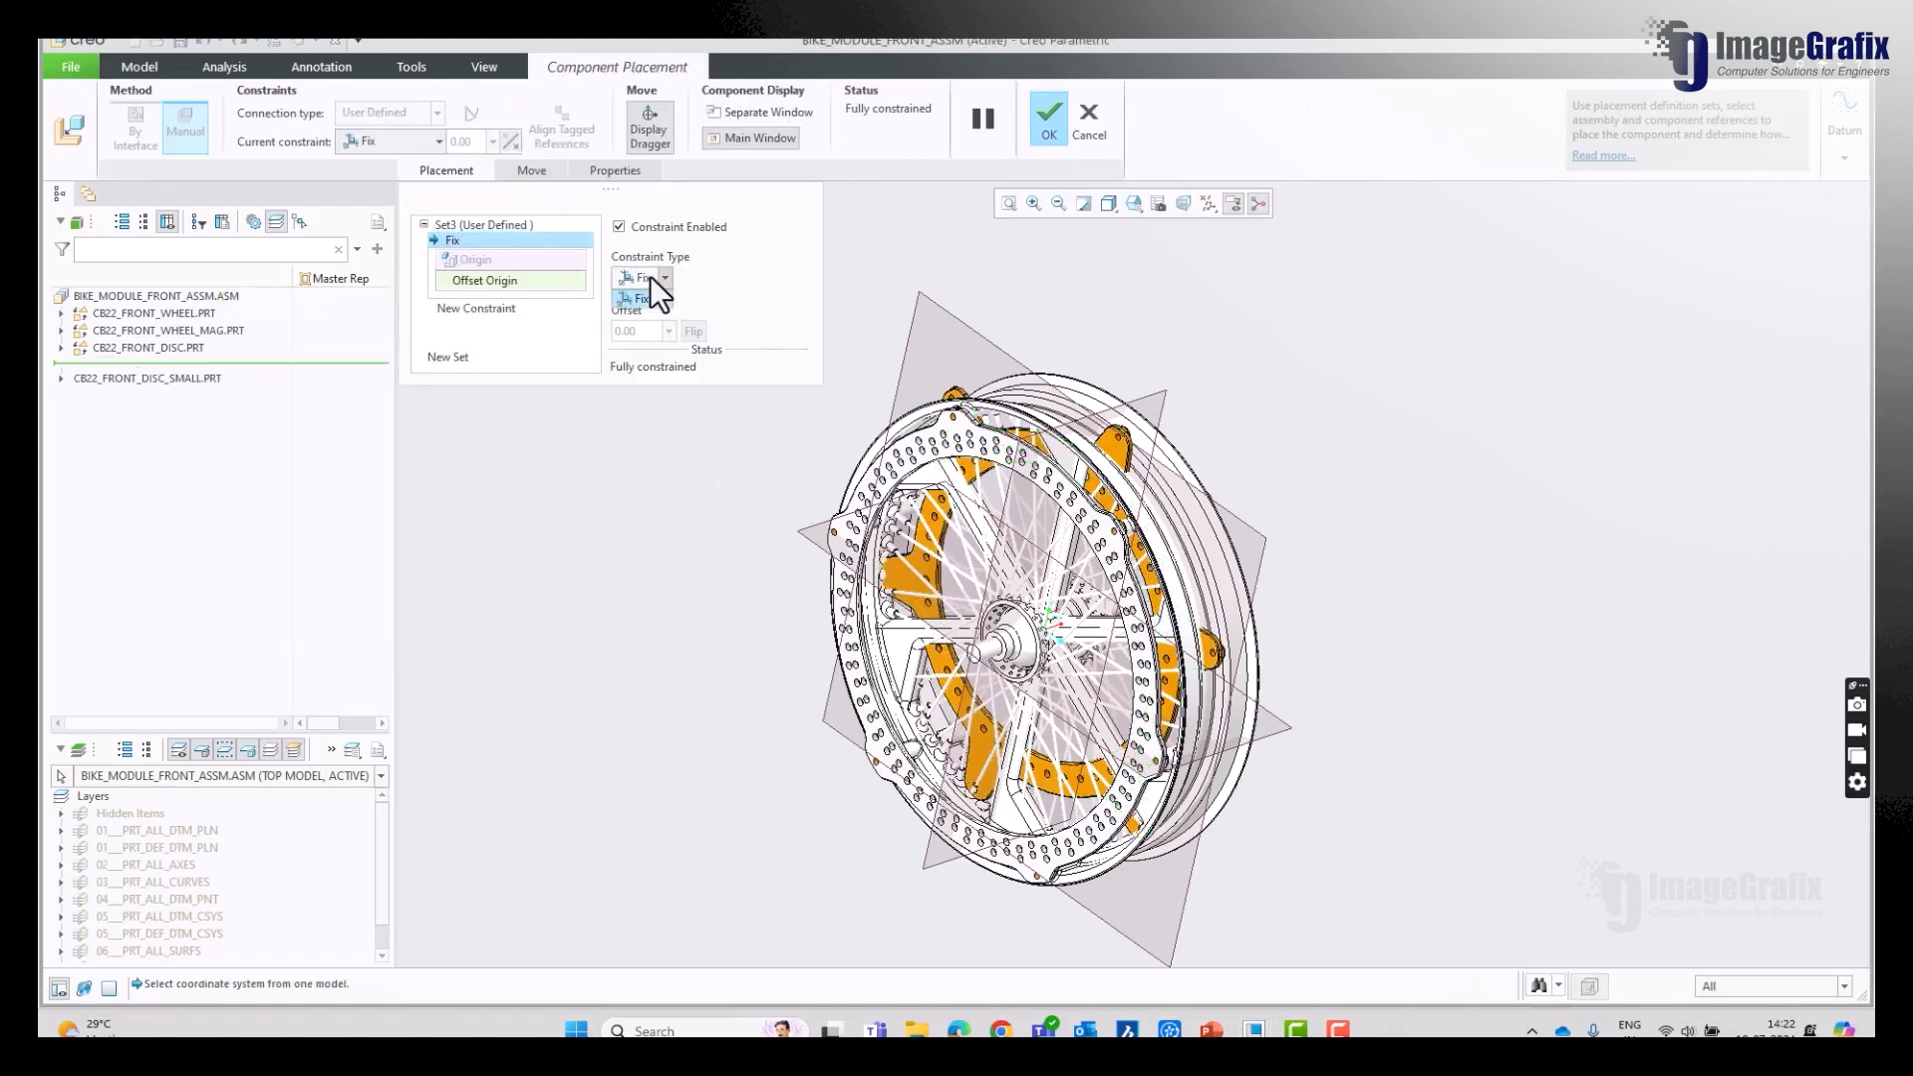
right_click(563, 240)
click(675, 282)
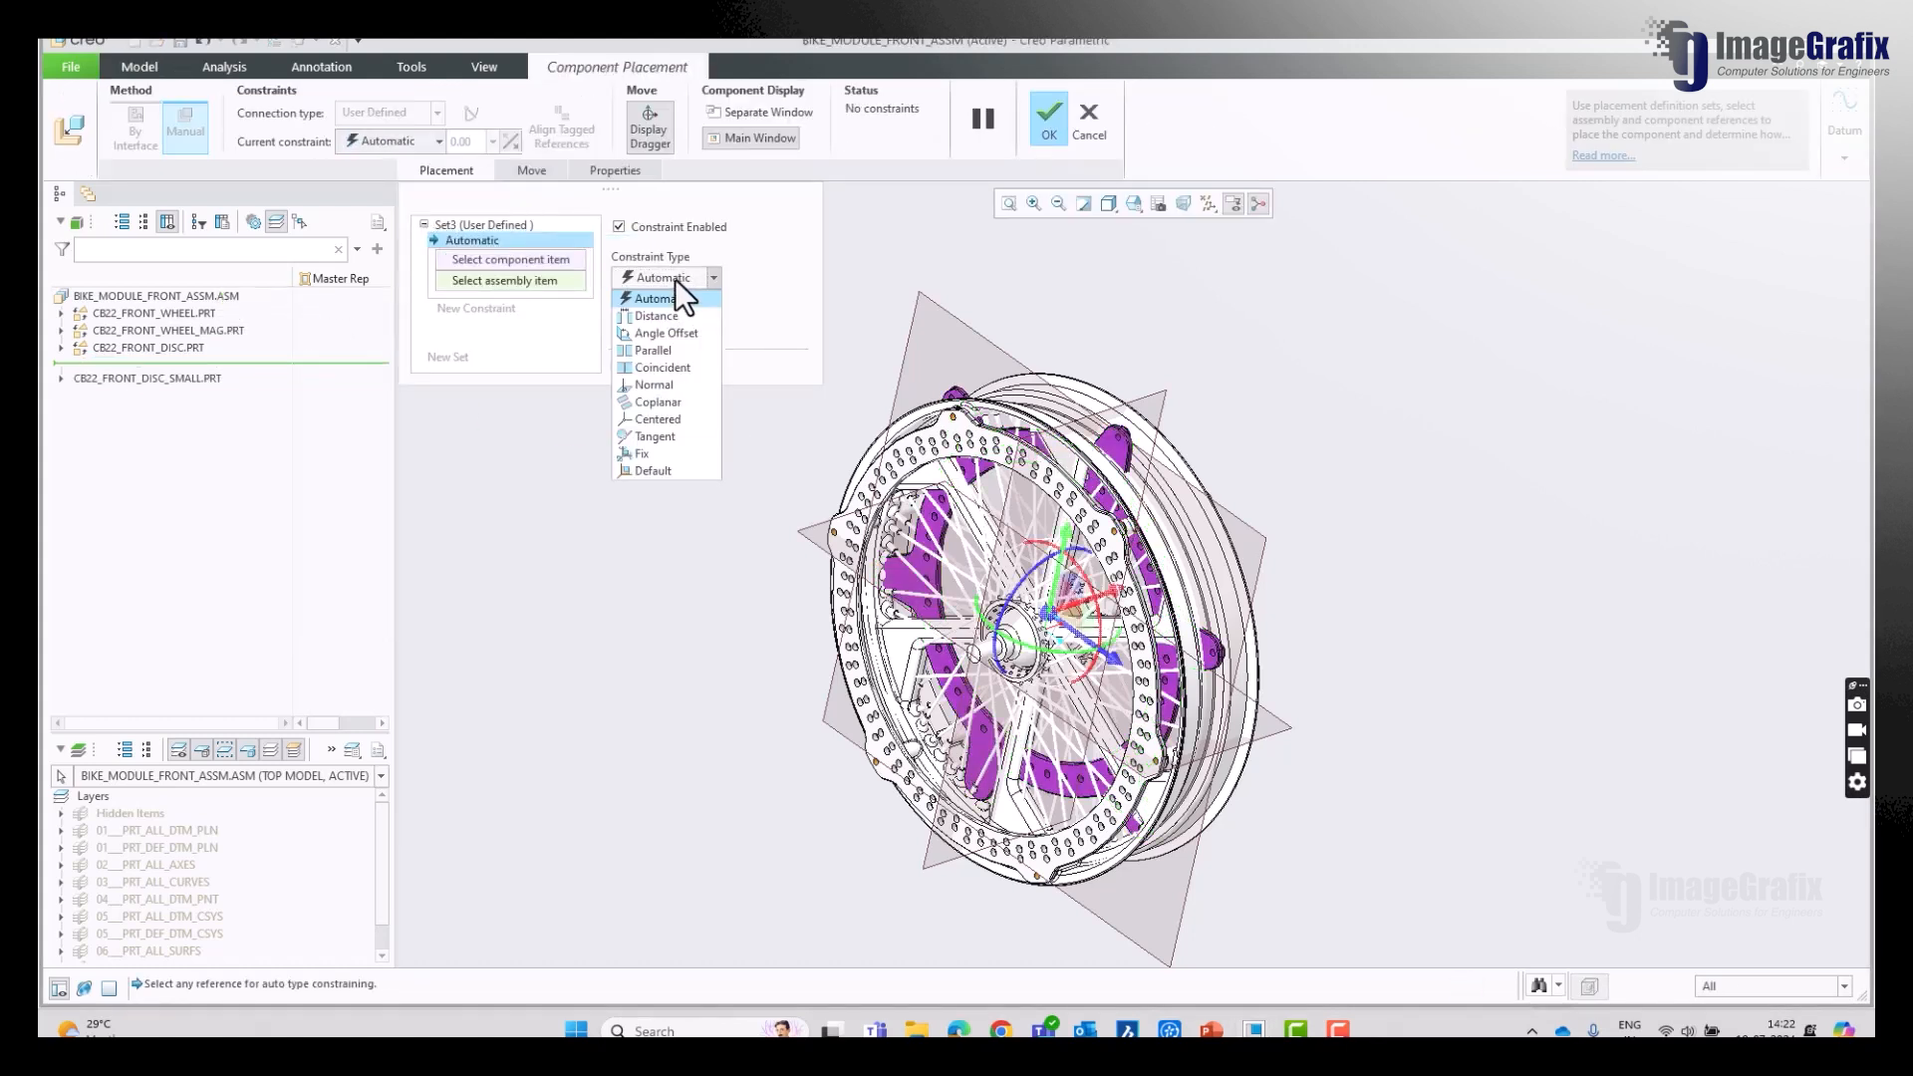
click(673, 278)
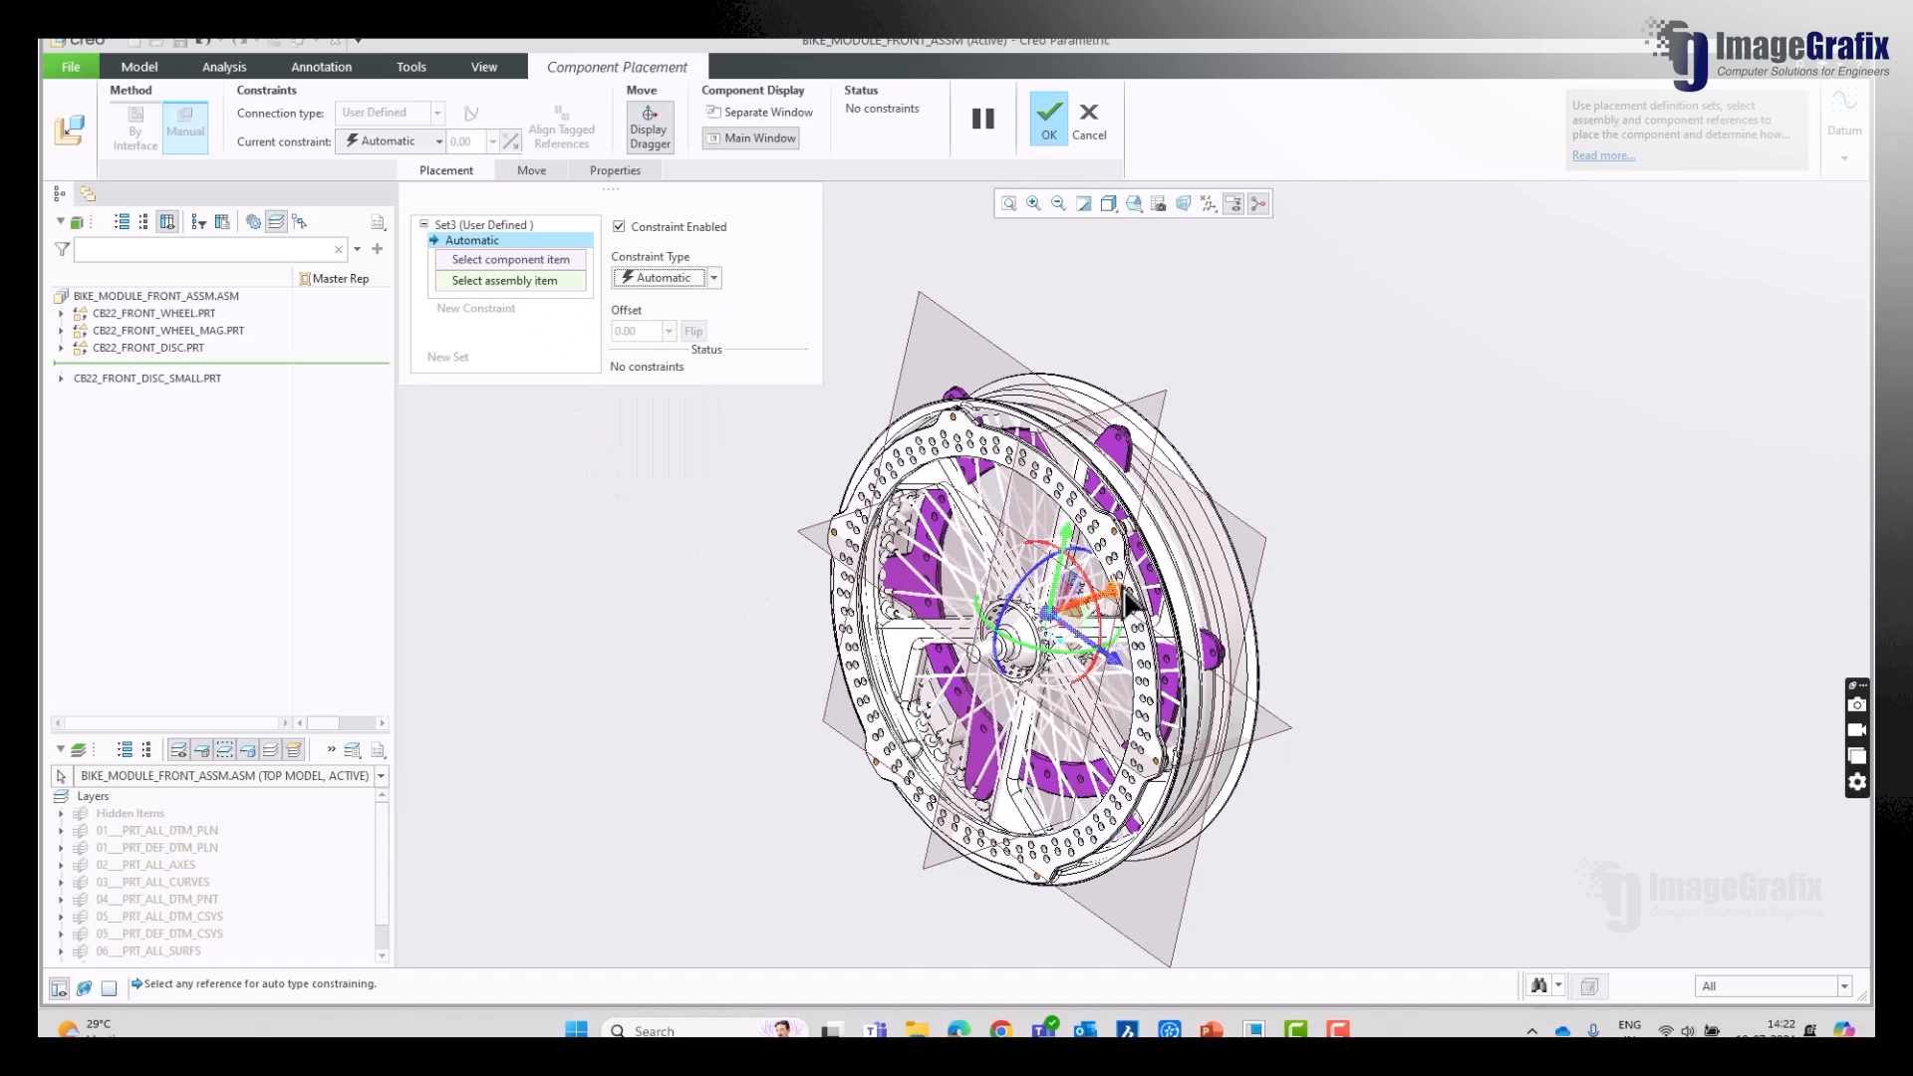
drag(1133, 604, 790, 687)
Step: Constrain the inner circular surface of the small disc coincident with the rim surface of CB22_FRONT_WHEEL
middle_drag(1156, 423, 1209, 461)
click(562, 260)
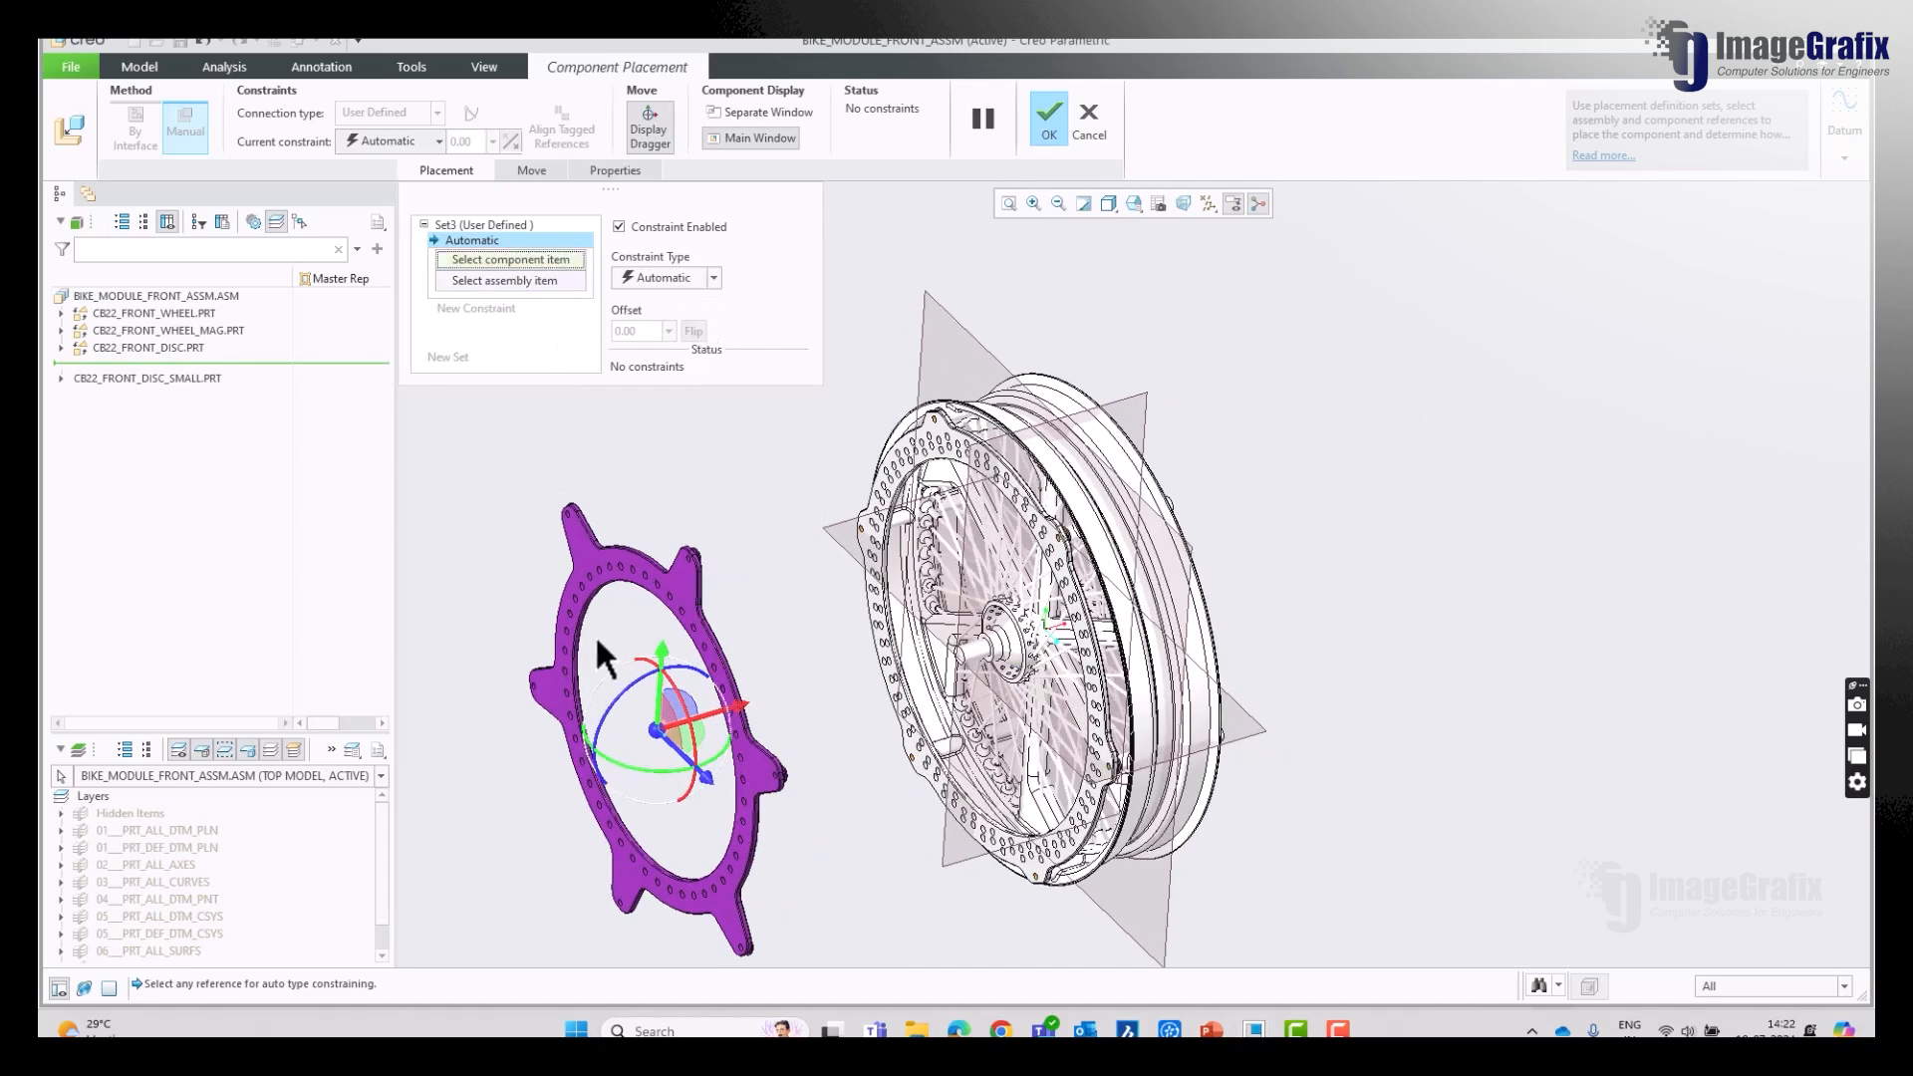
scroll(595, 634, up, 5)
click(494, 596)
scroll(672, 576, down, 5)
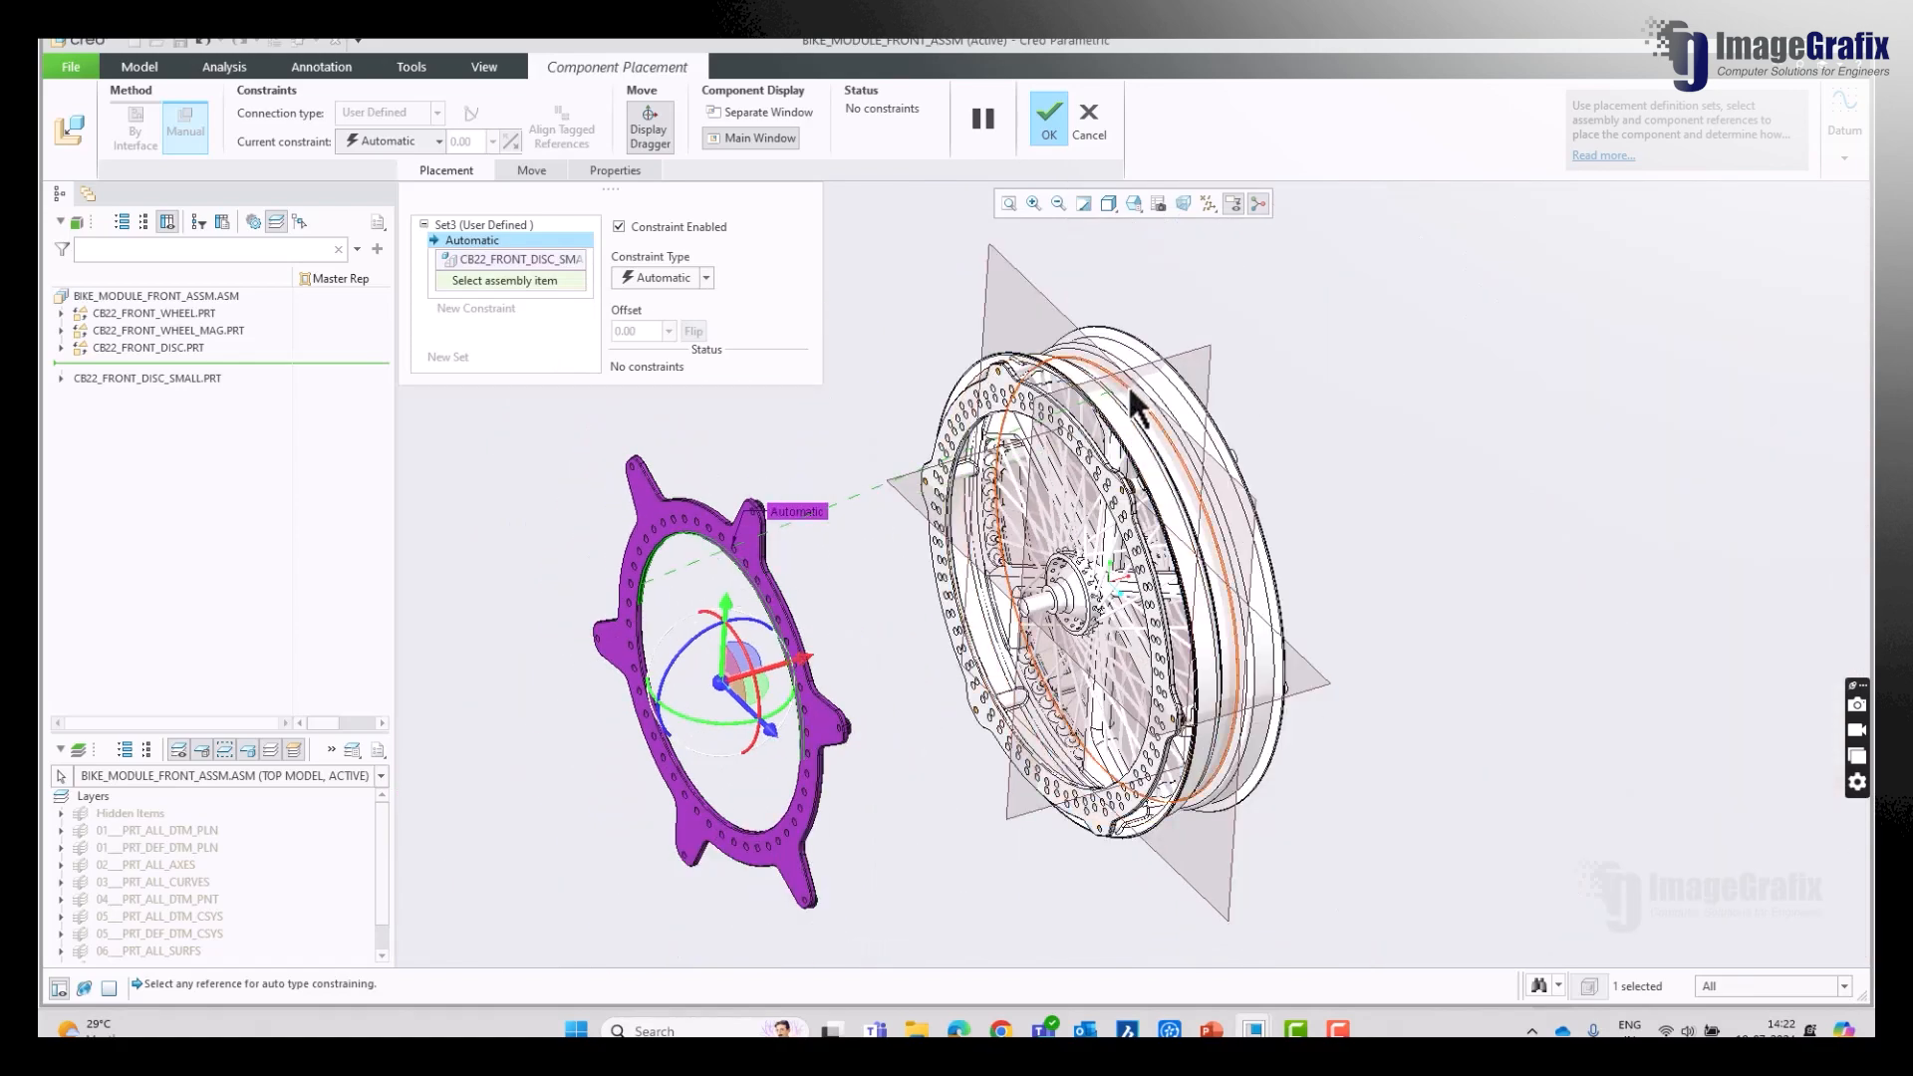
scroll(1133, 387, up, 5)
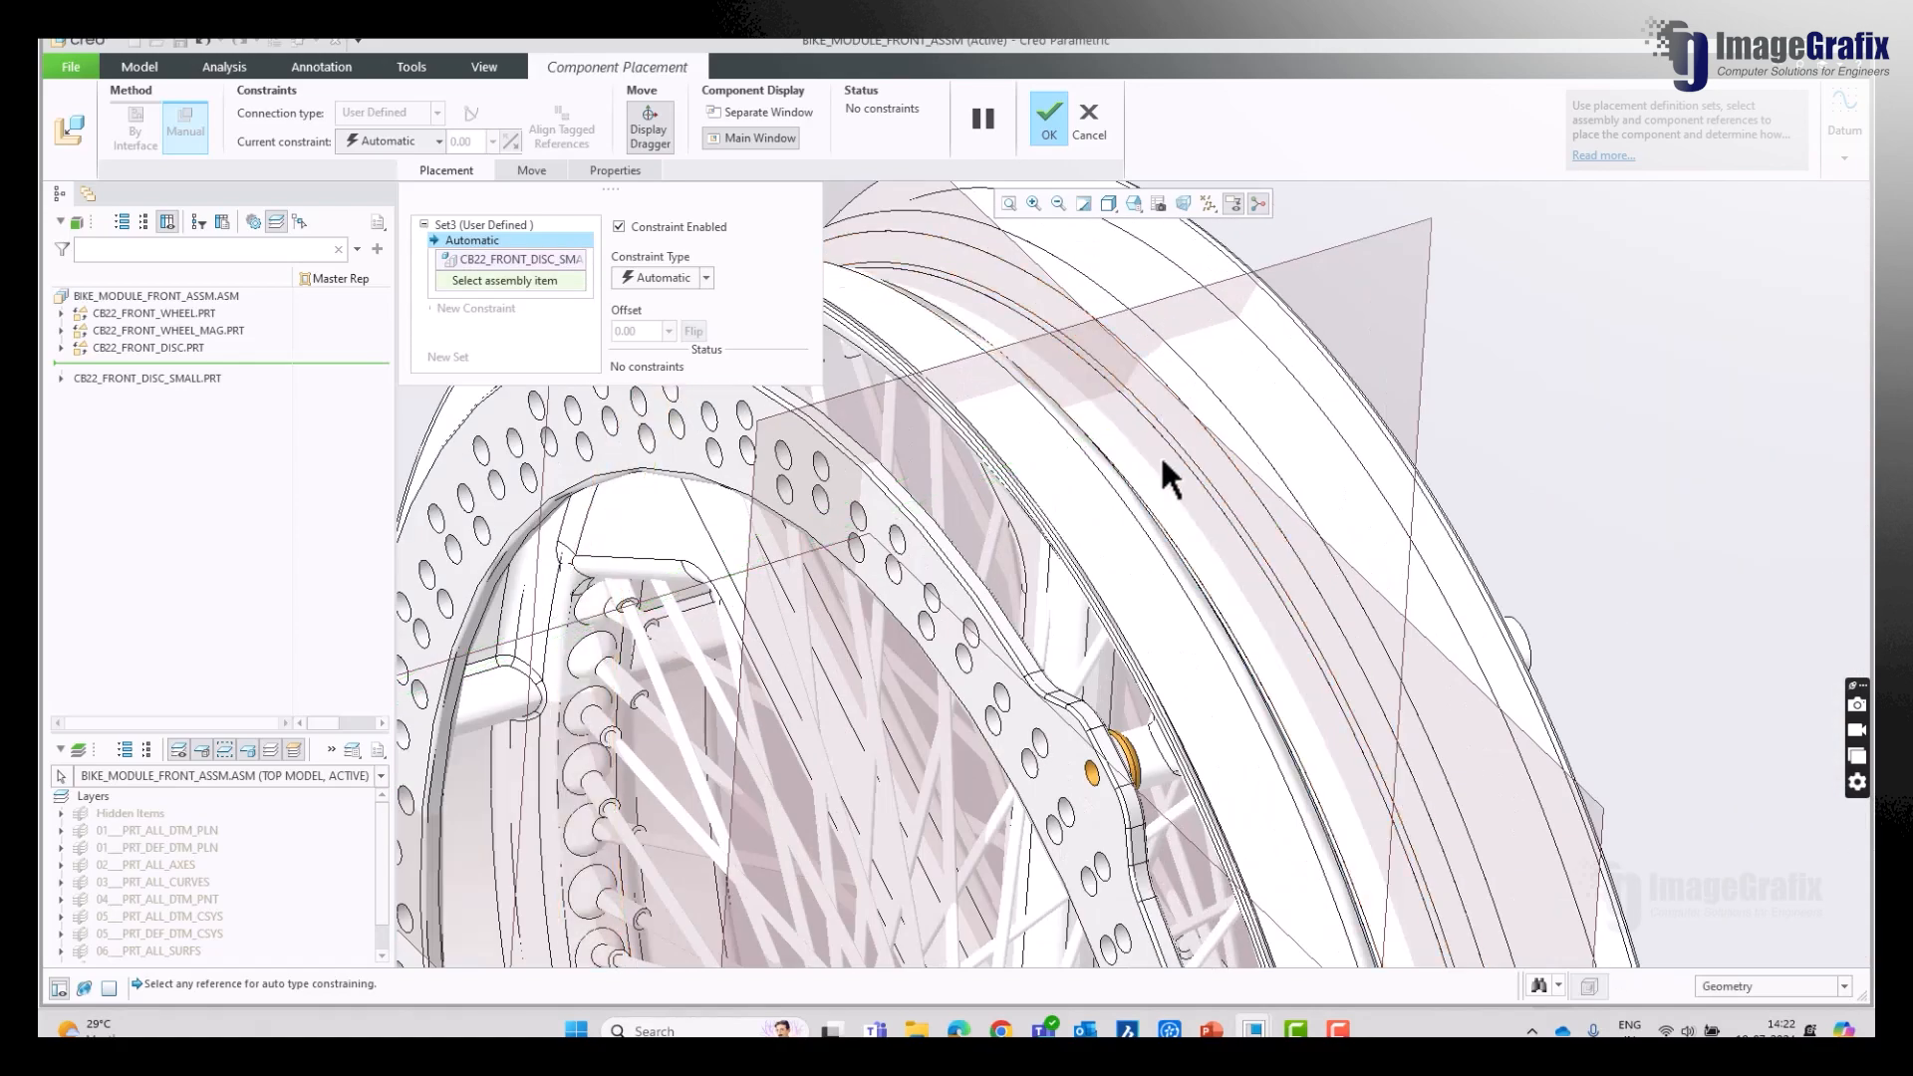
click(1161, 460)
scroll(995, 415, down, 8)
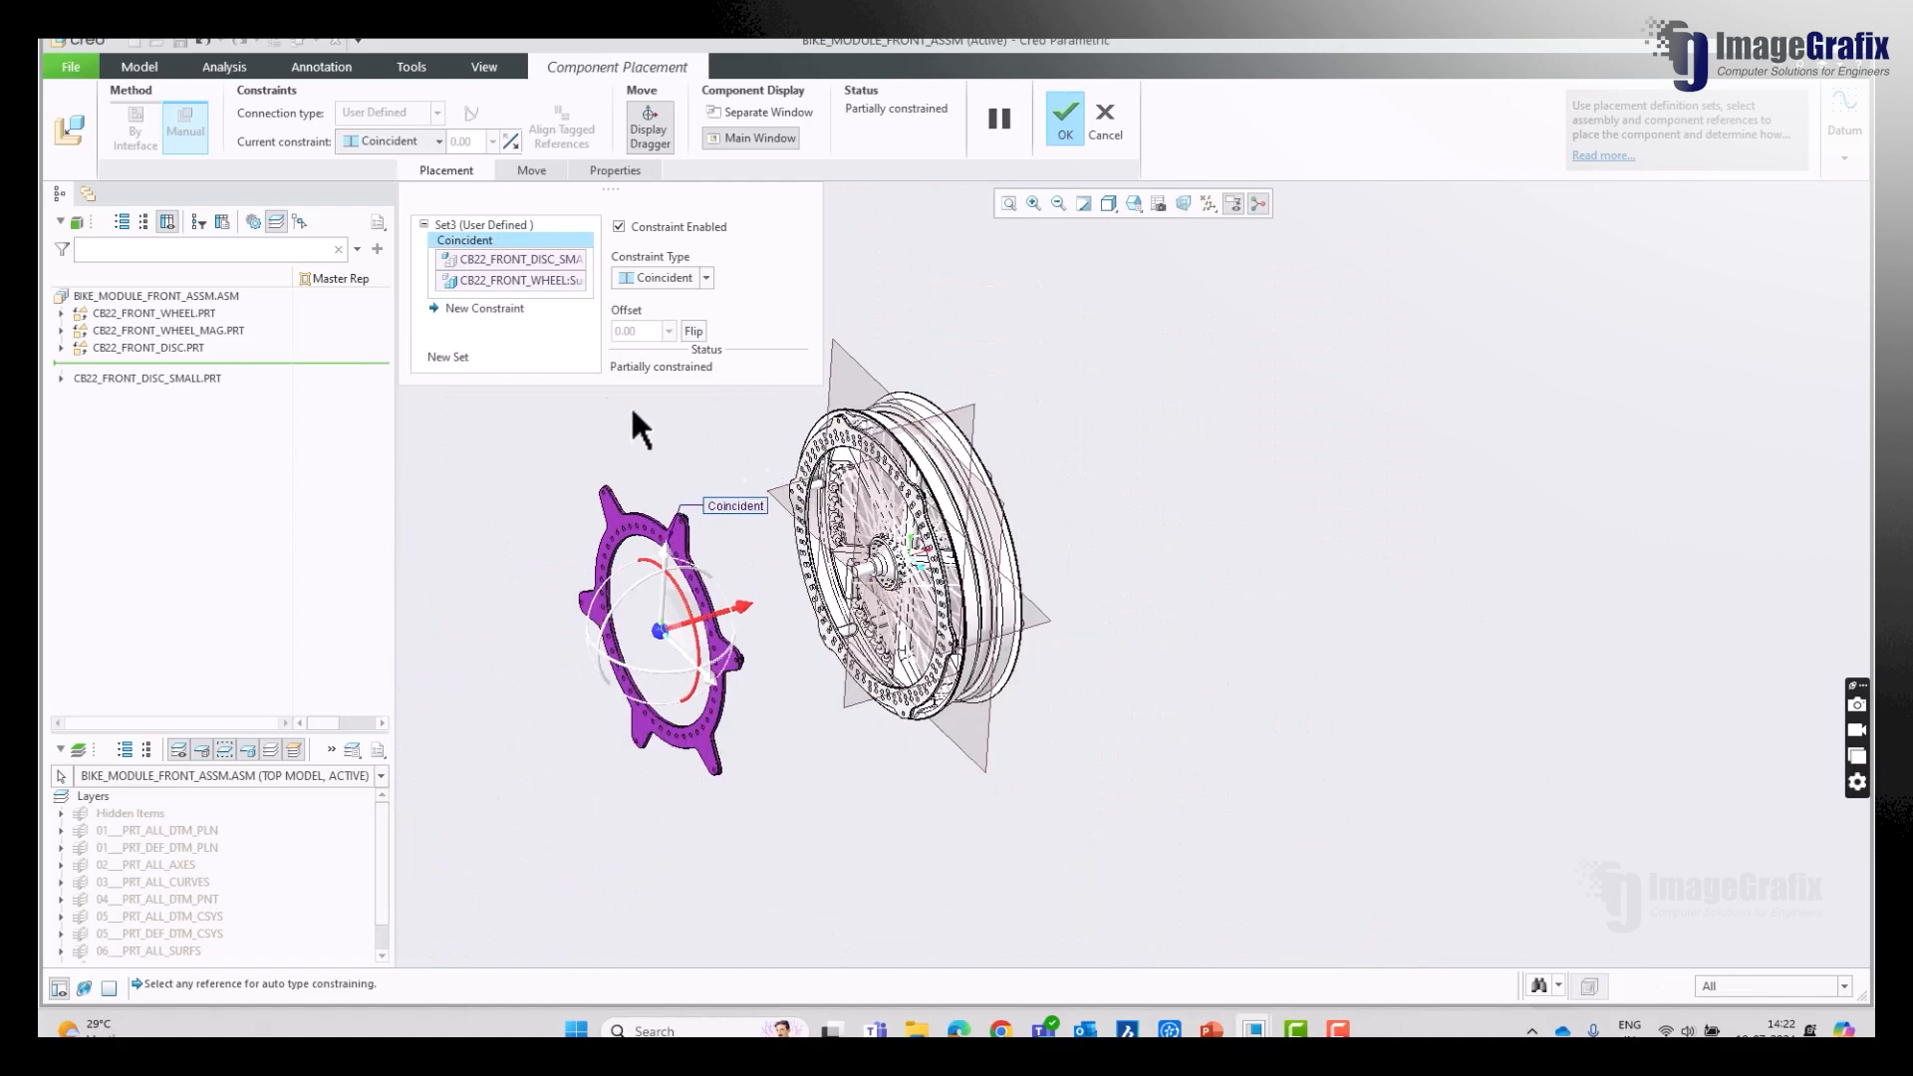
Step: Add an Oriented constraint between the hole surface in the small disc's mounting tab and the rim surface of CB22_FRONT_WHEEL
click(517, 313)
middle_drag(681, 474, 625, 494)
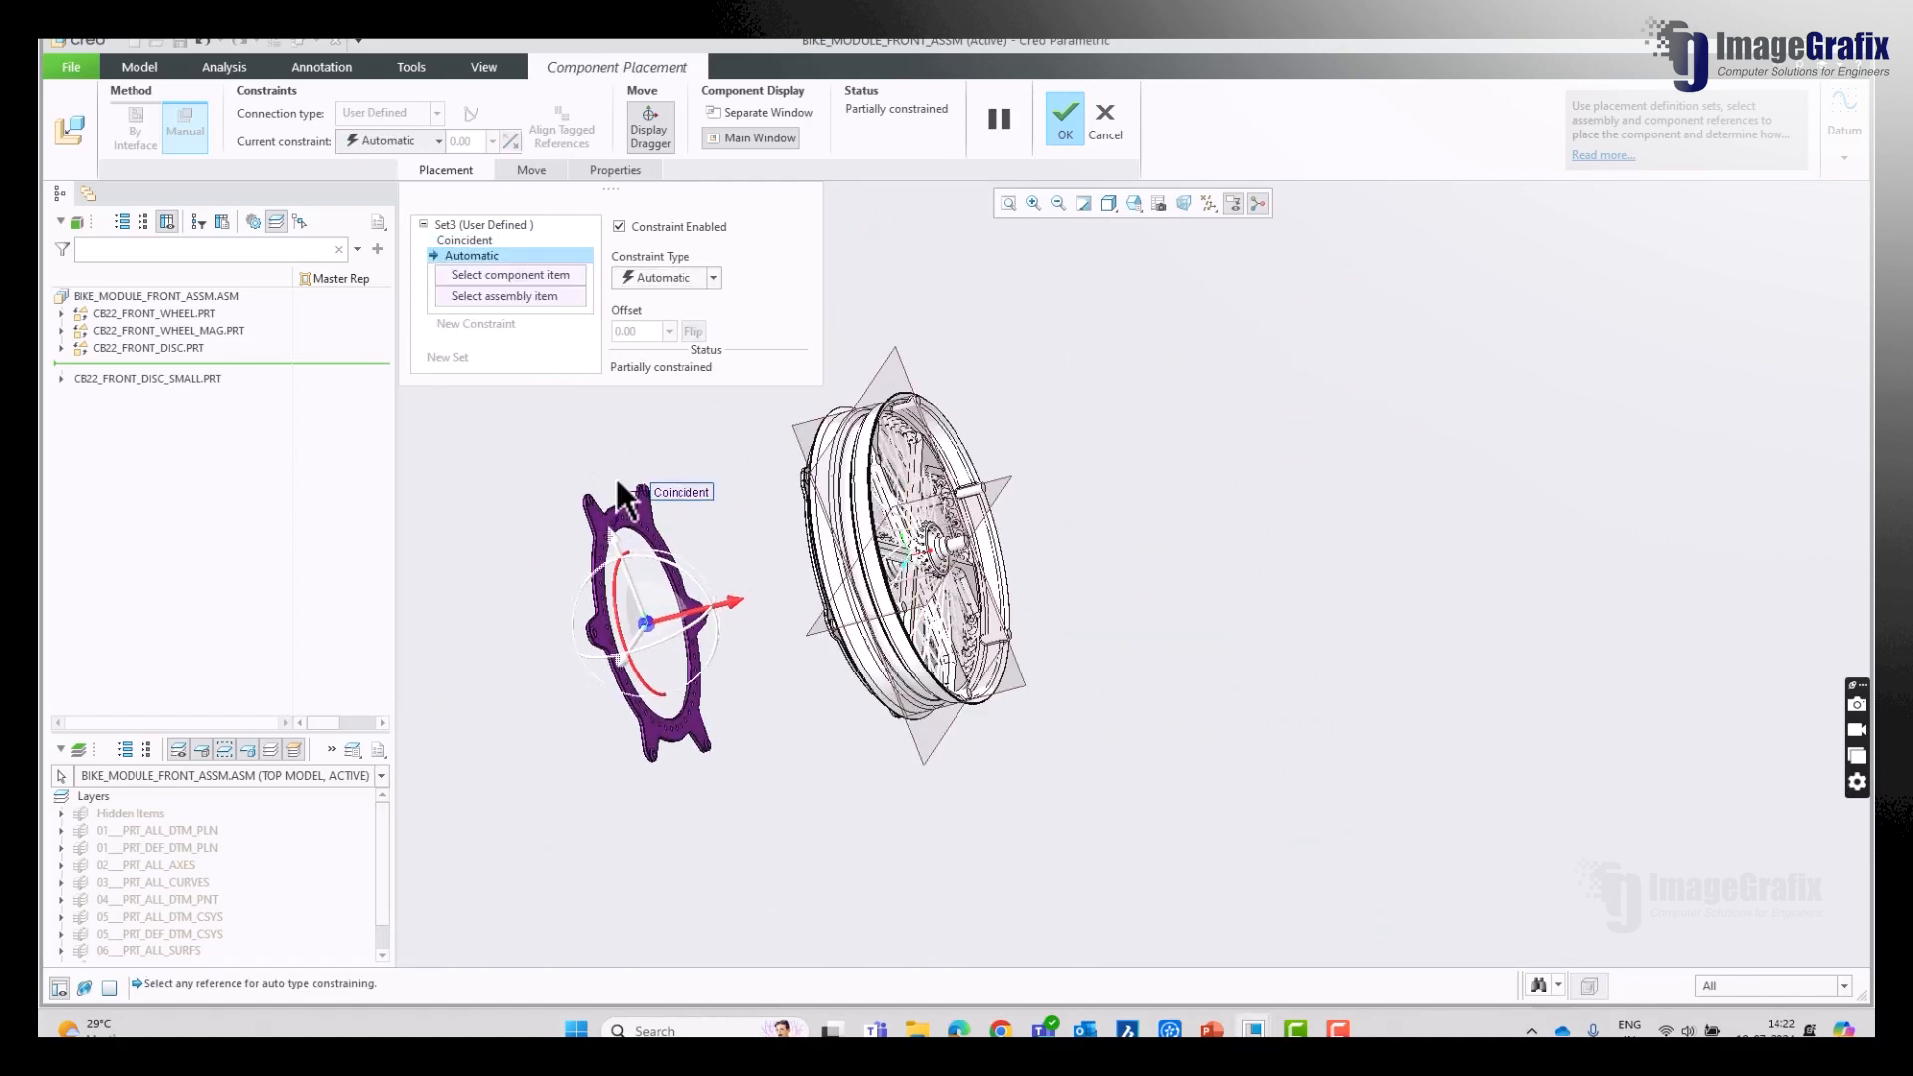
scroll(626, 489, up, 5)
scroll(772, 453, up, 5)
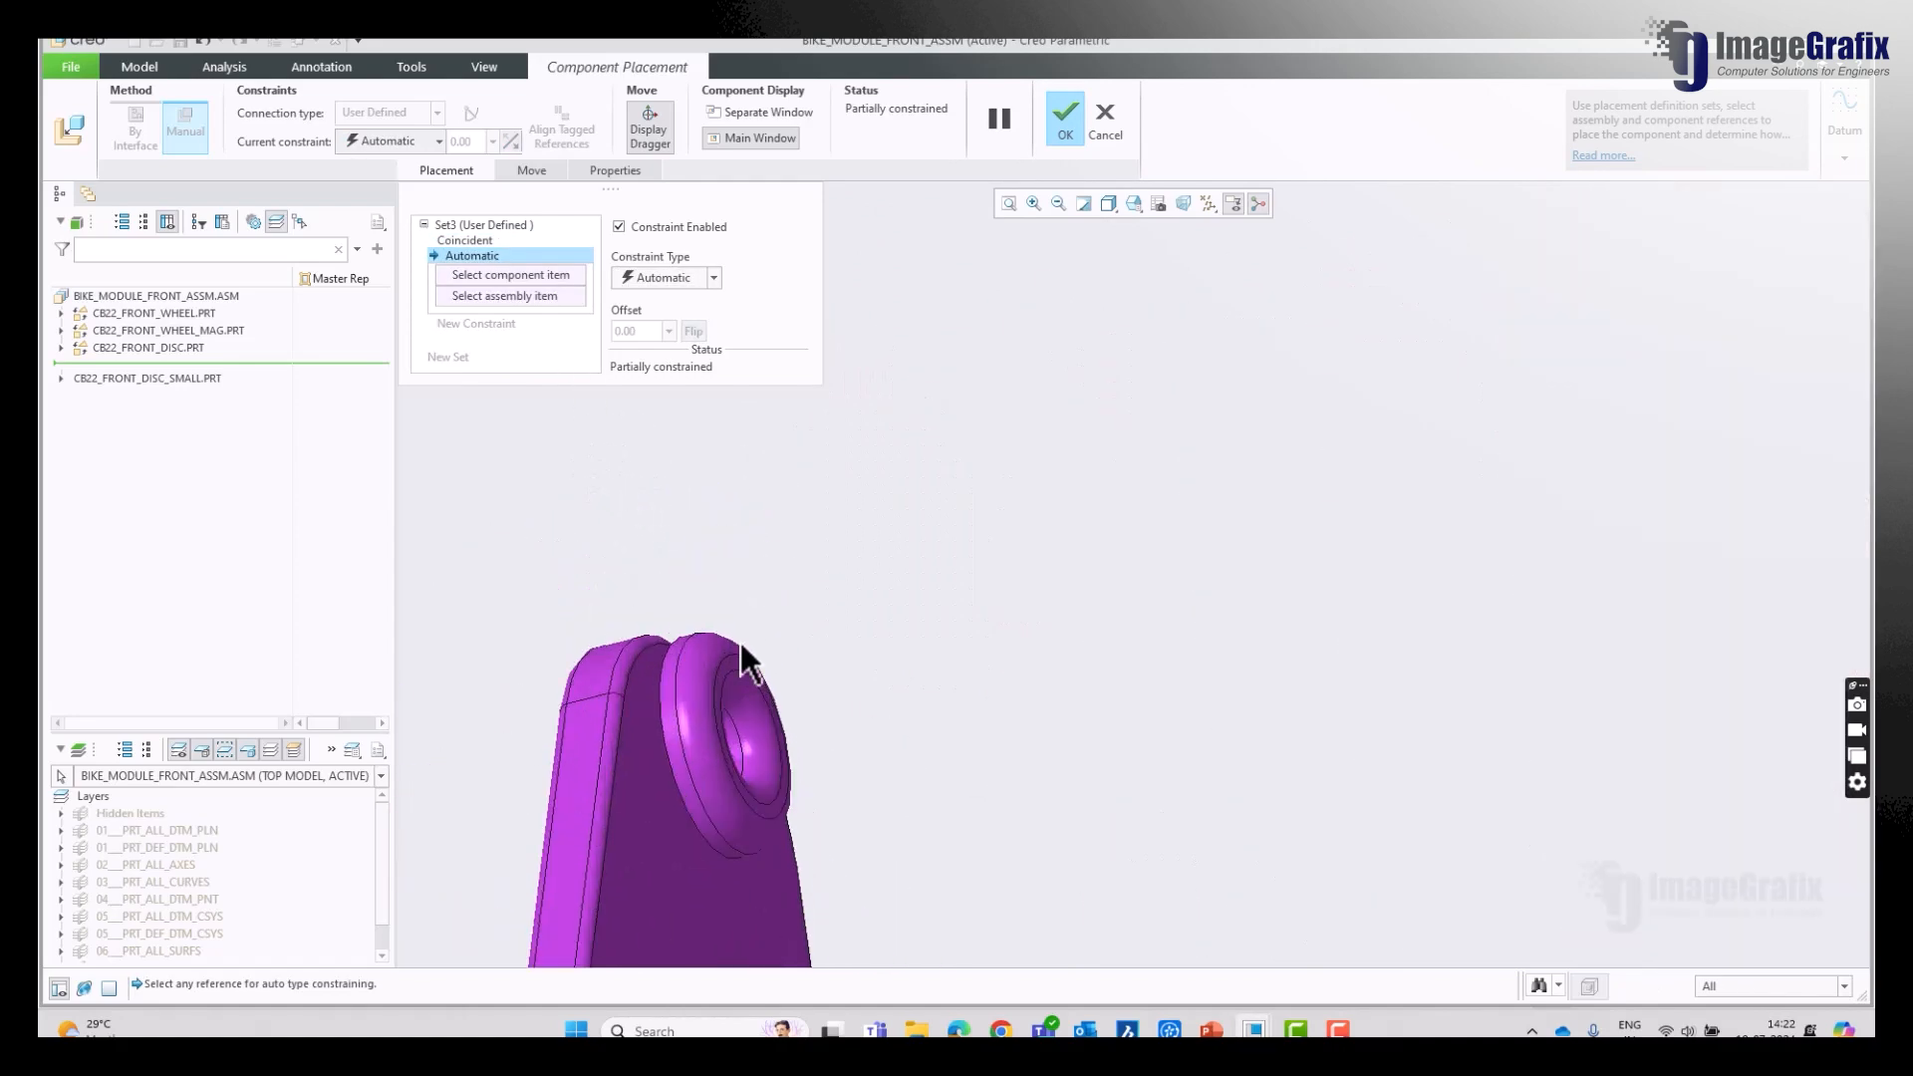
click(747, 758)
scroll(715, 588, down, 6)
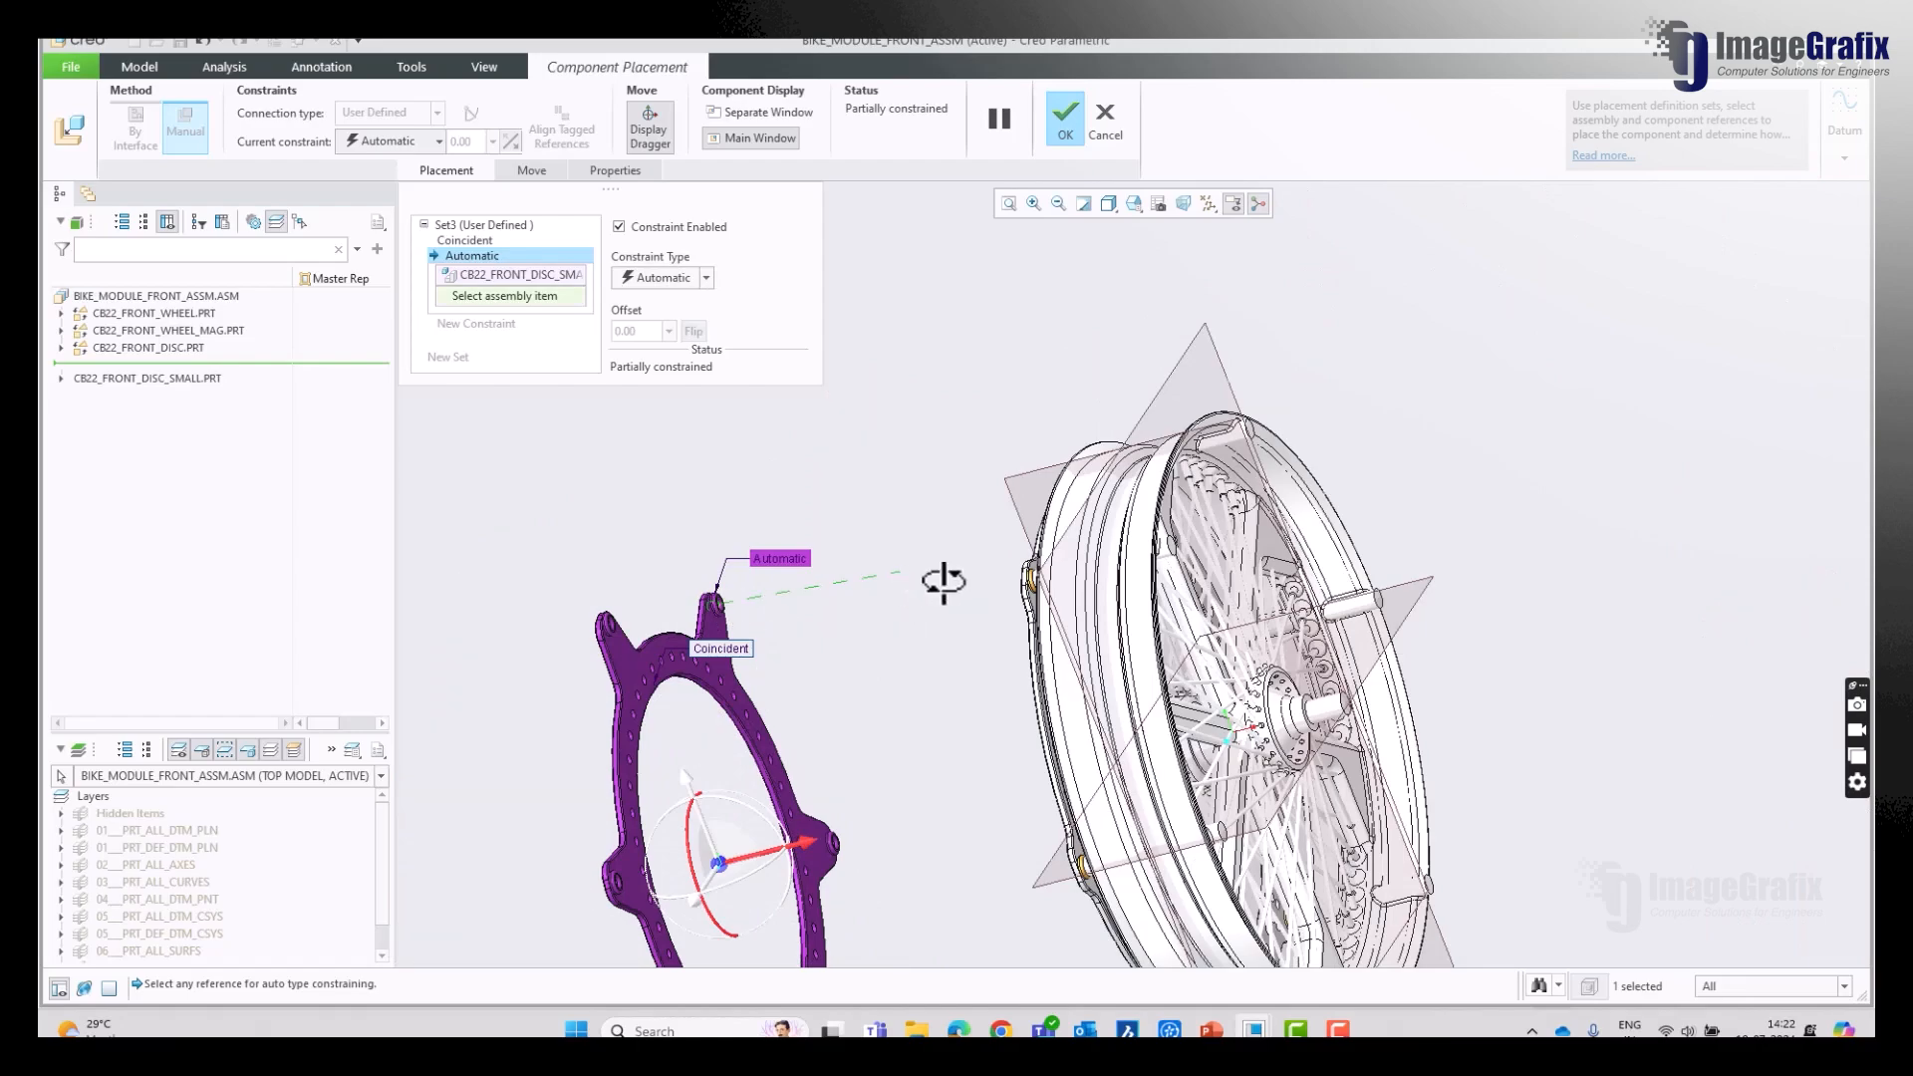
shift+middle_drag(948, 581, 1003, 598)
scroll(1194, 422, up, 8)
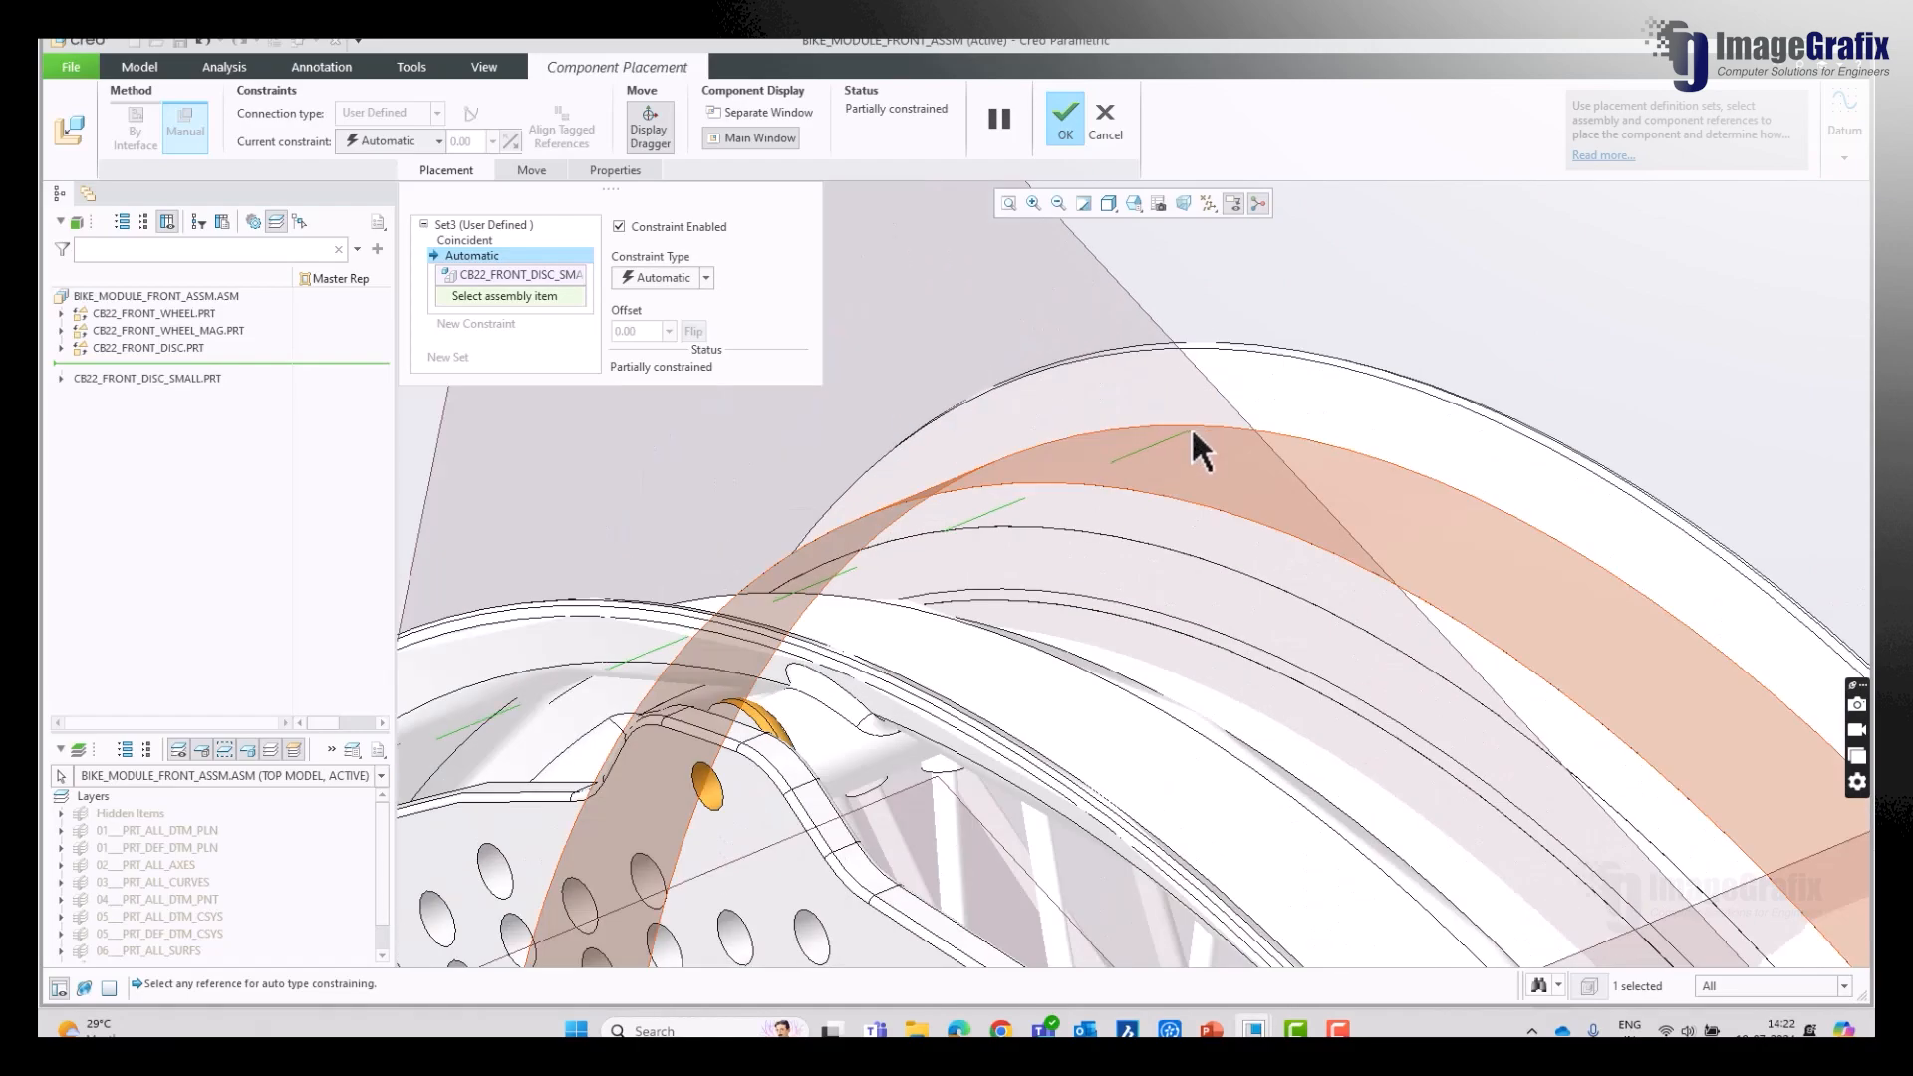
click(990, 543)
scroll(1018, 359, down, 7)
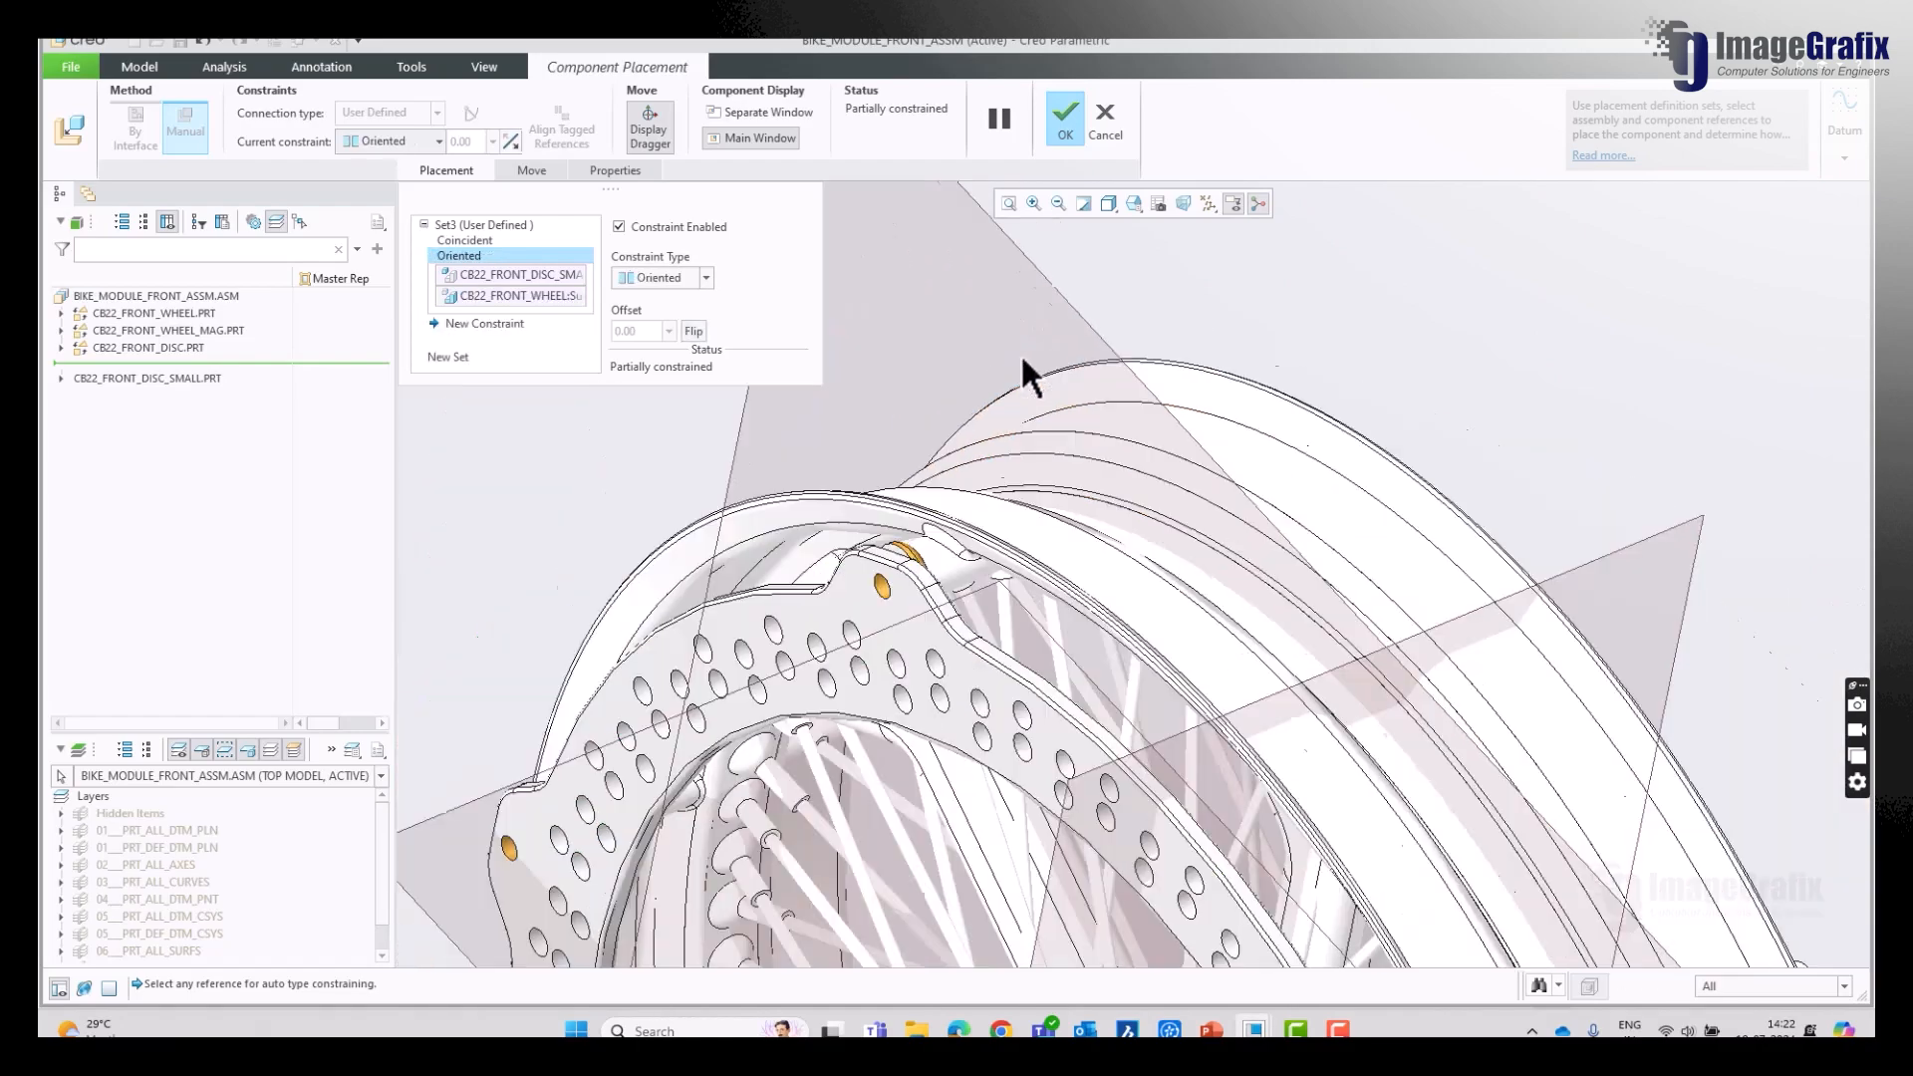
Step: Constrain the small disc's flat face coincident with the mounting boss geometry of CB22_FRONT_WHEEL_MAG, and accept the placement
scroll(1015, 359, down, 2)
middle_drag(726, 539, 626, 570)
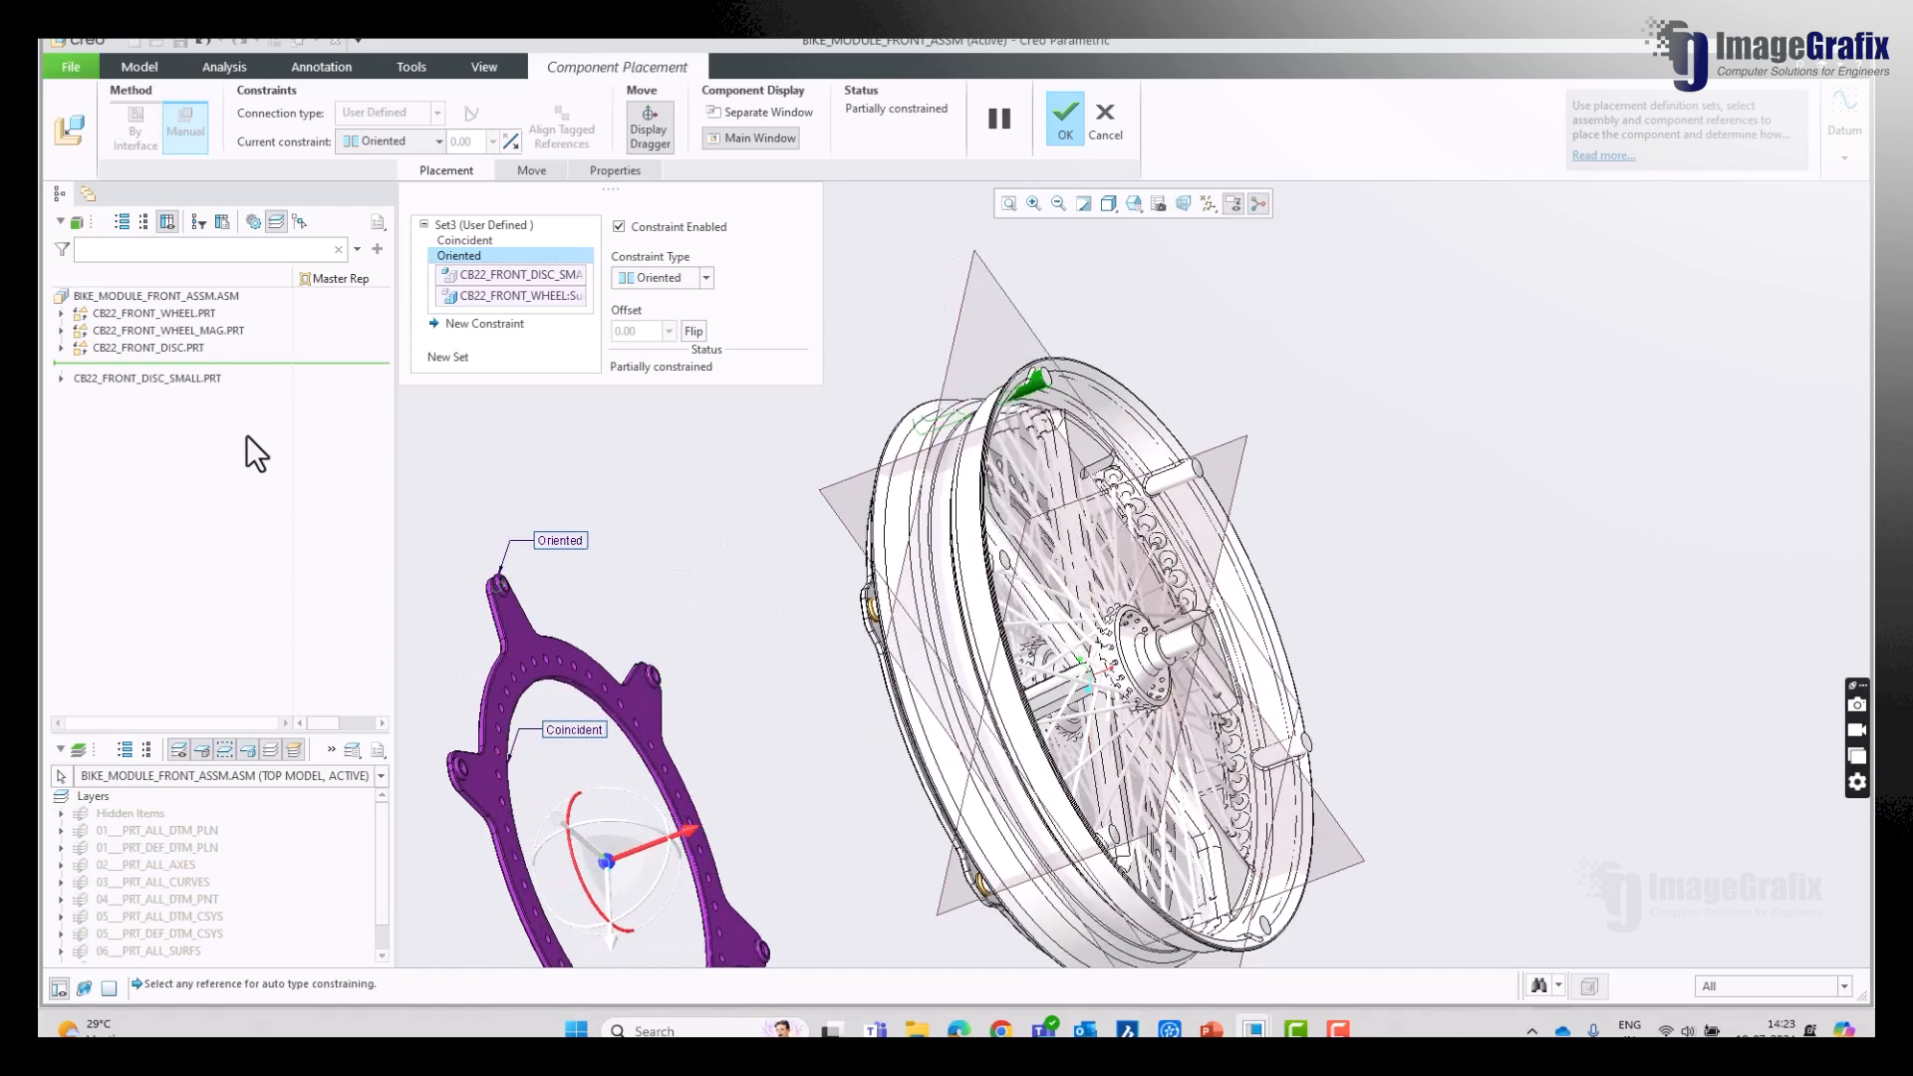
click(476, 325)
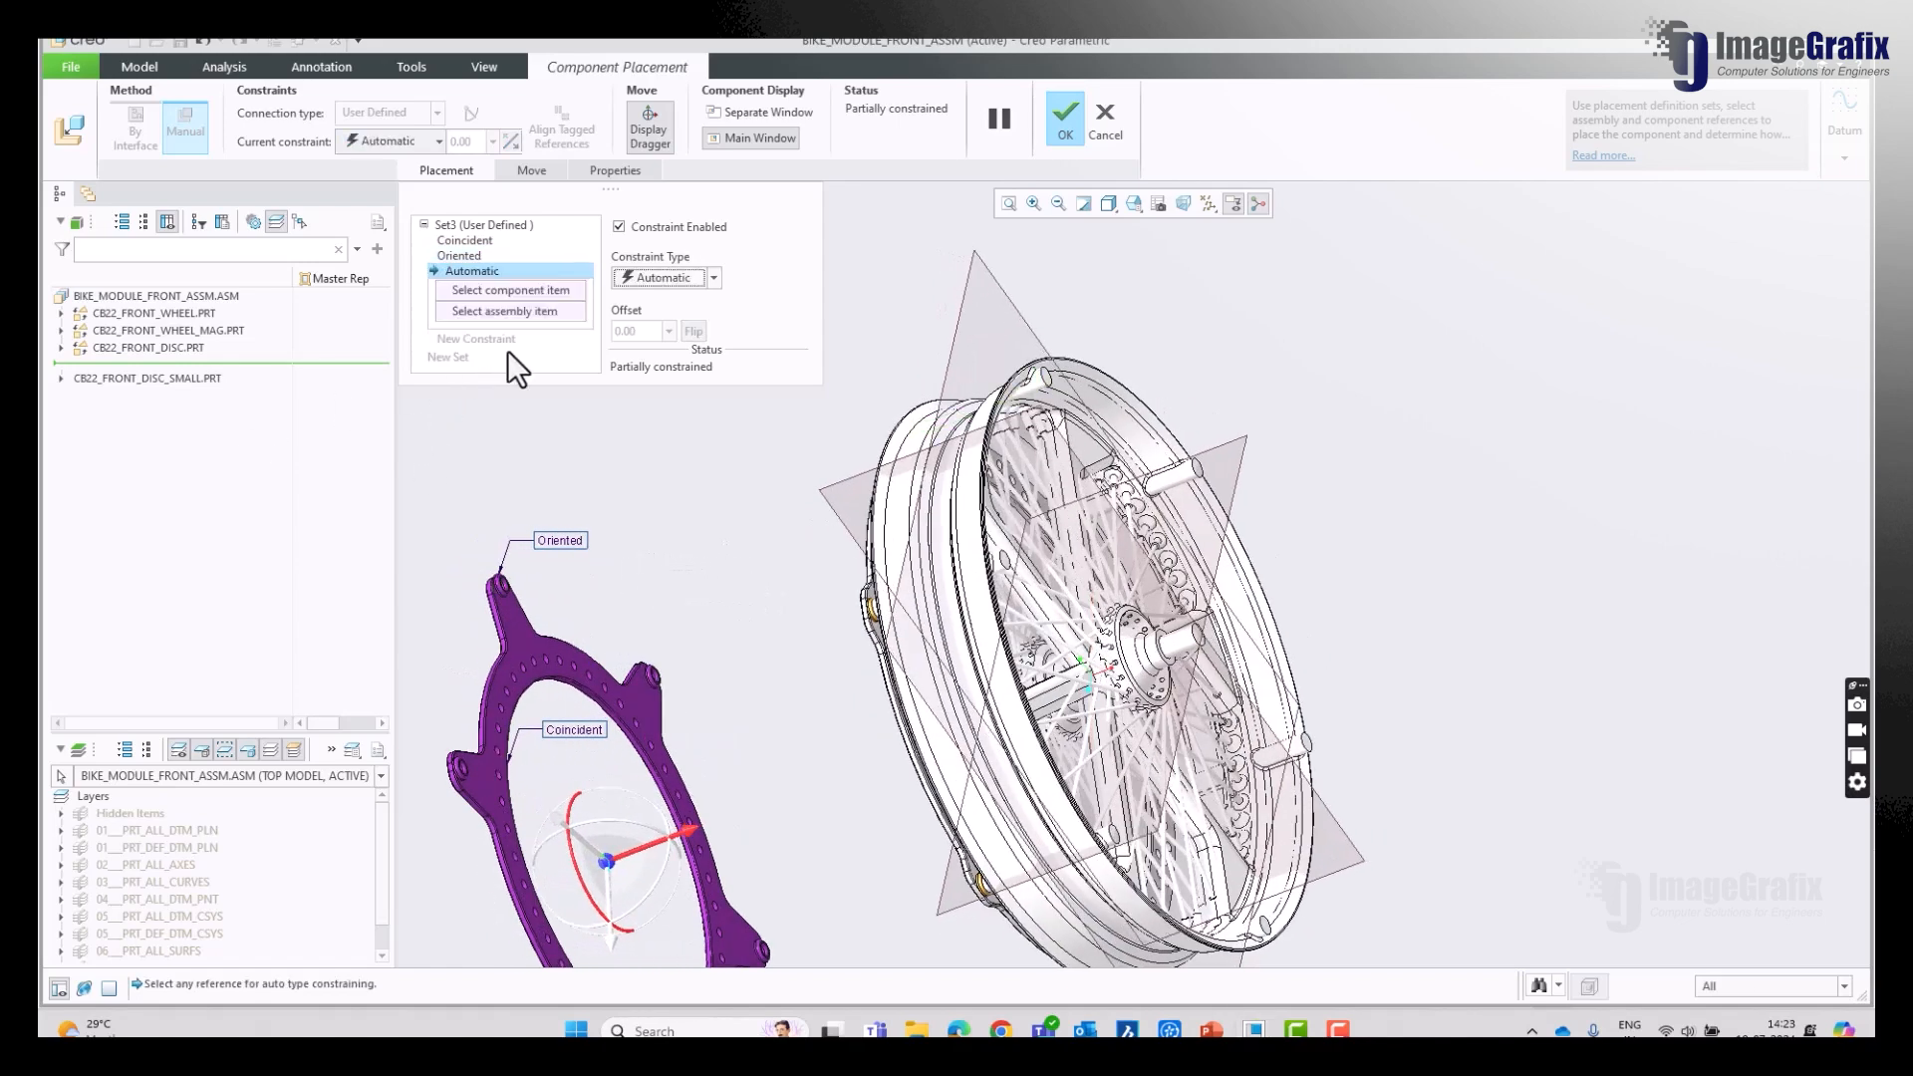
click(556, 647)
scroll(632, 511, up, 3)
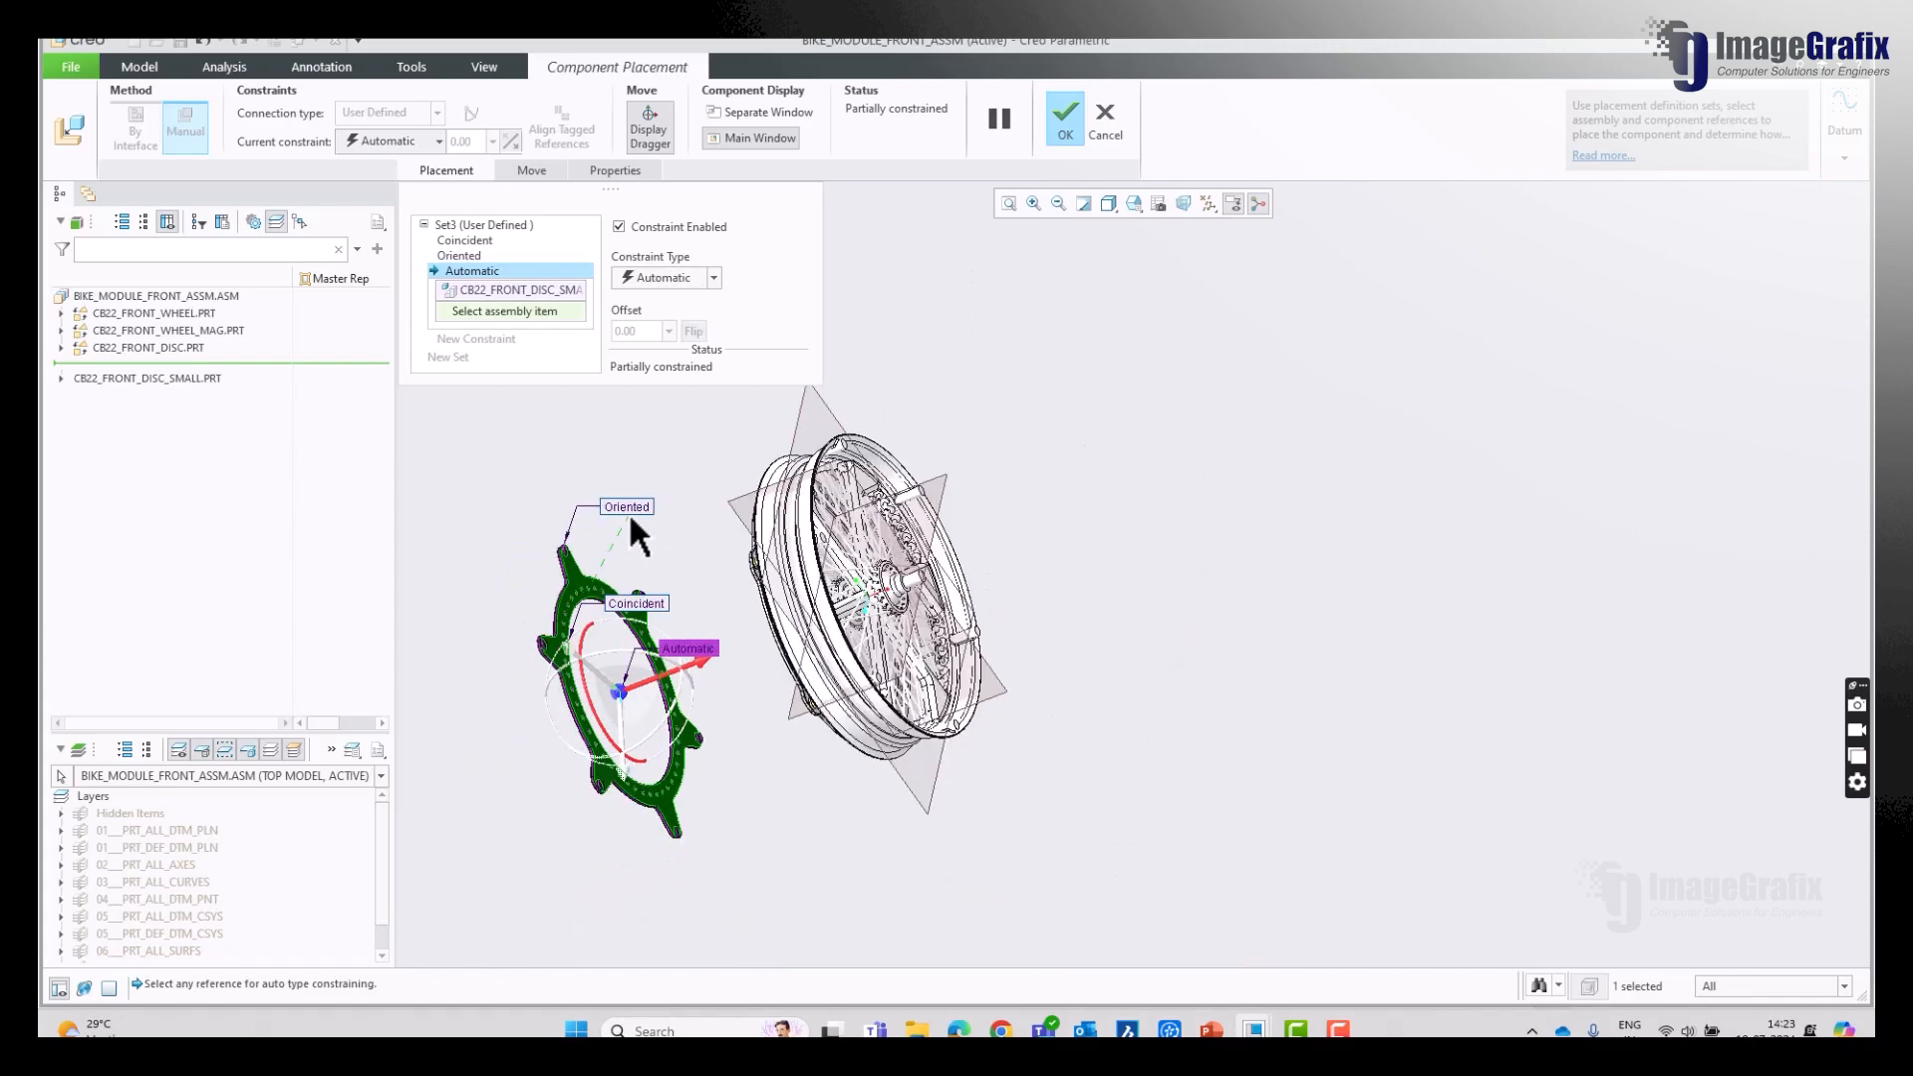
middle_drag(630, 512, 745, 536)
scroll(875, 430, down, 10)
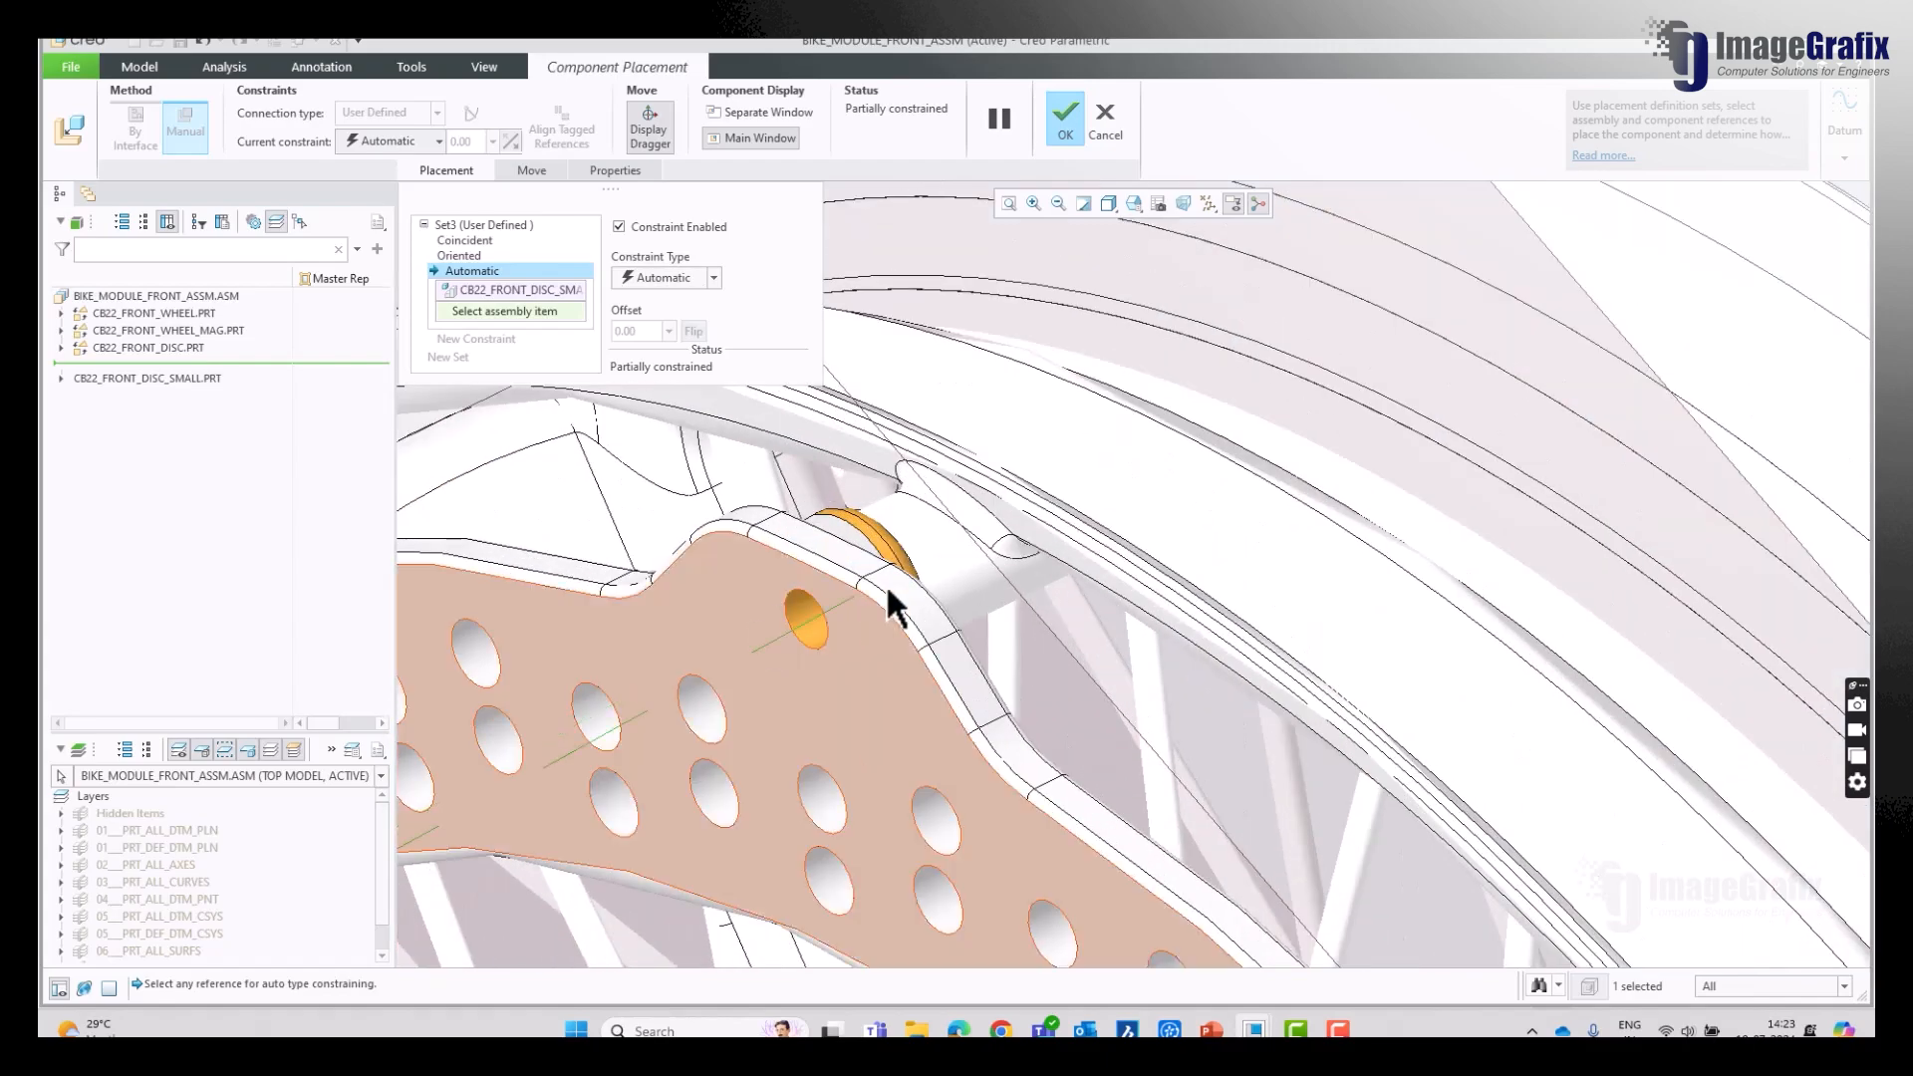
middle_drag(897, 598, 848, 595)
scroll(1073, 476, up, 6)
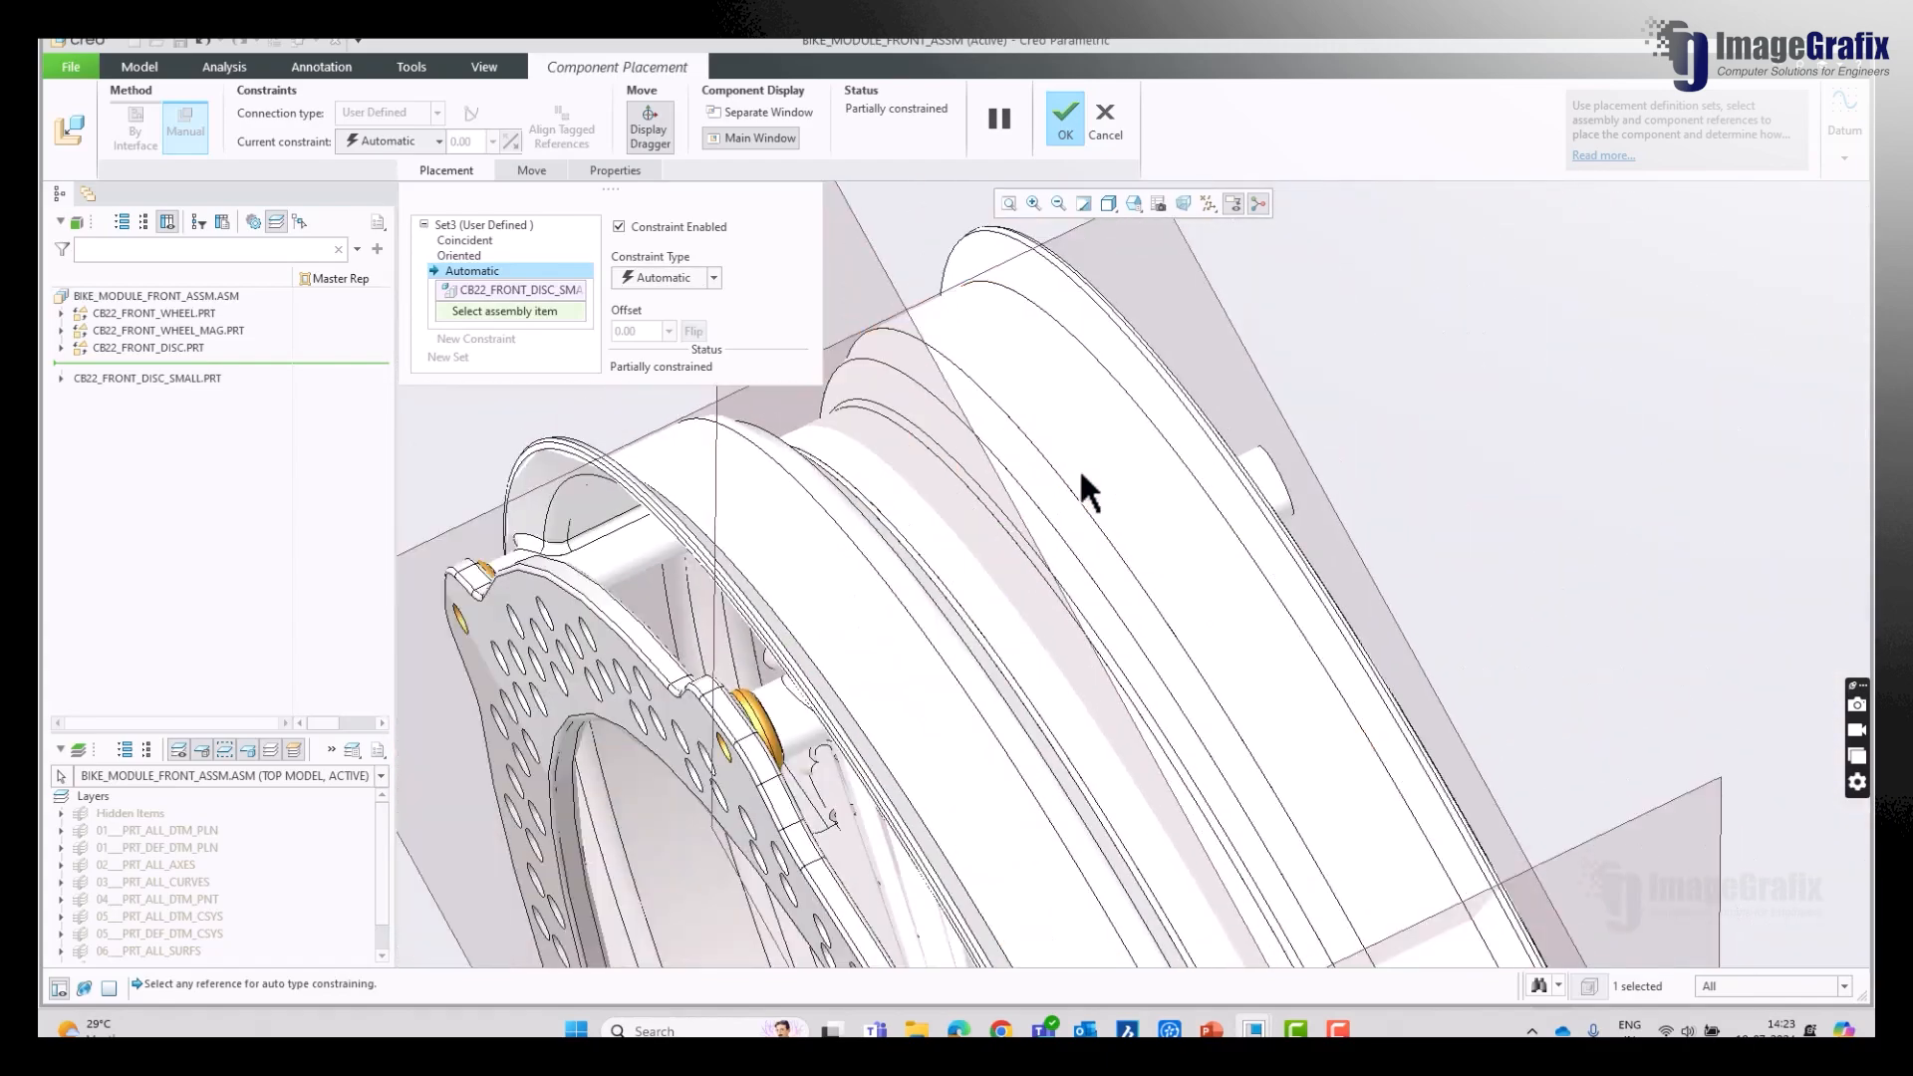
scroll(781, 741, down, 4)
scroll(779, 739, down, 1)
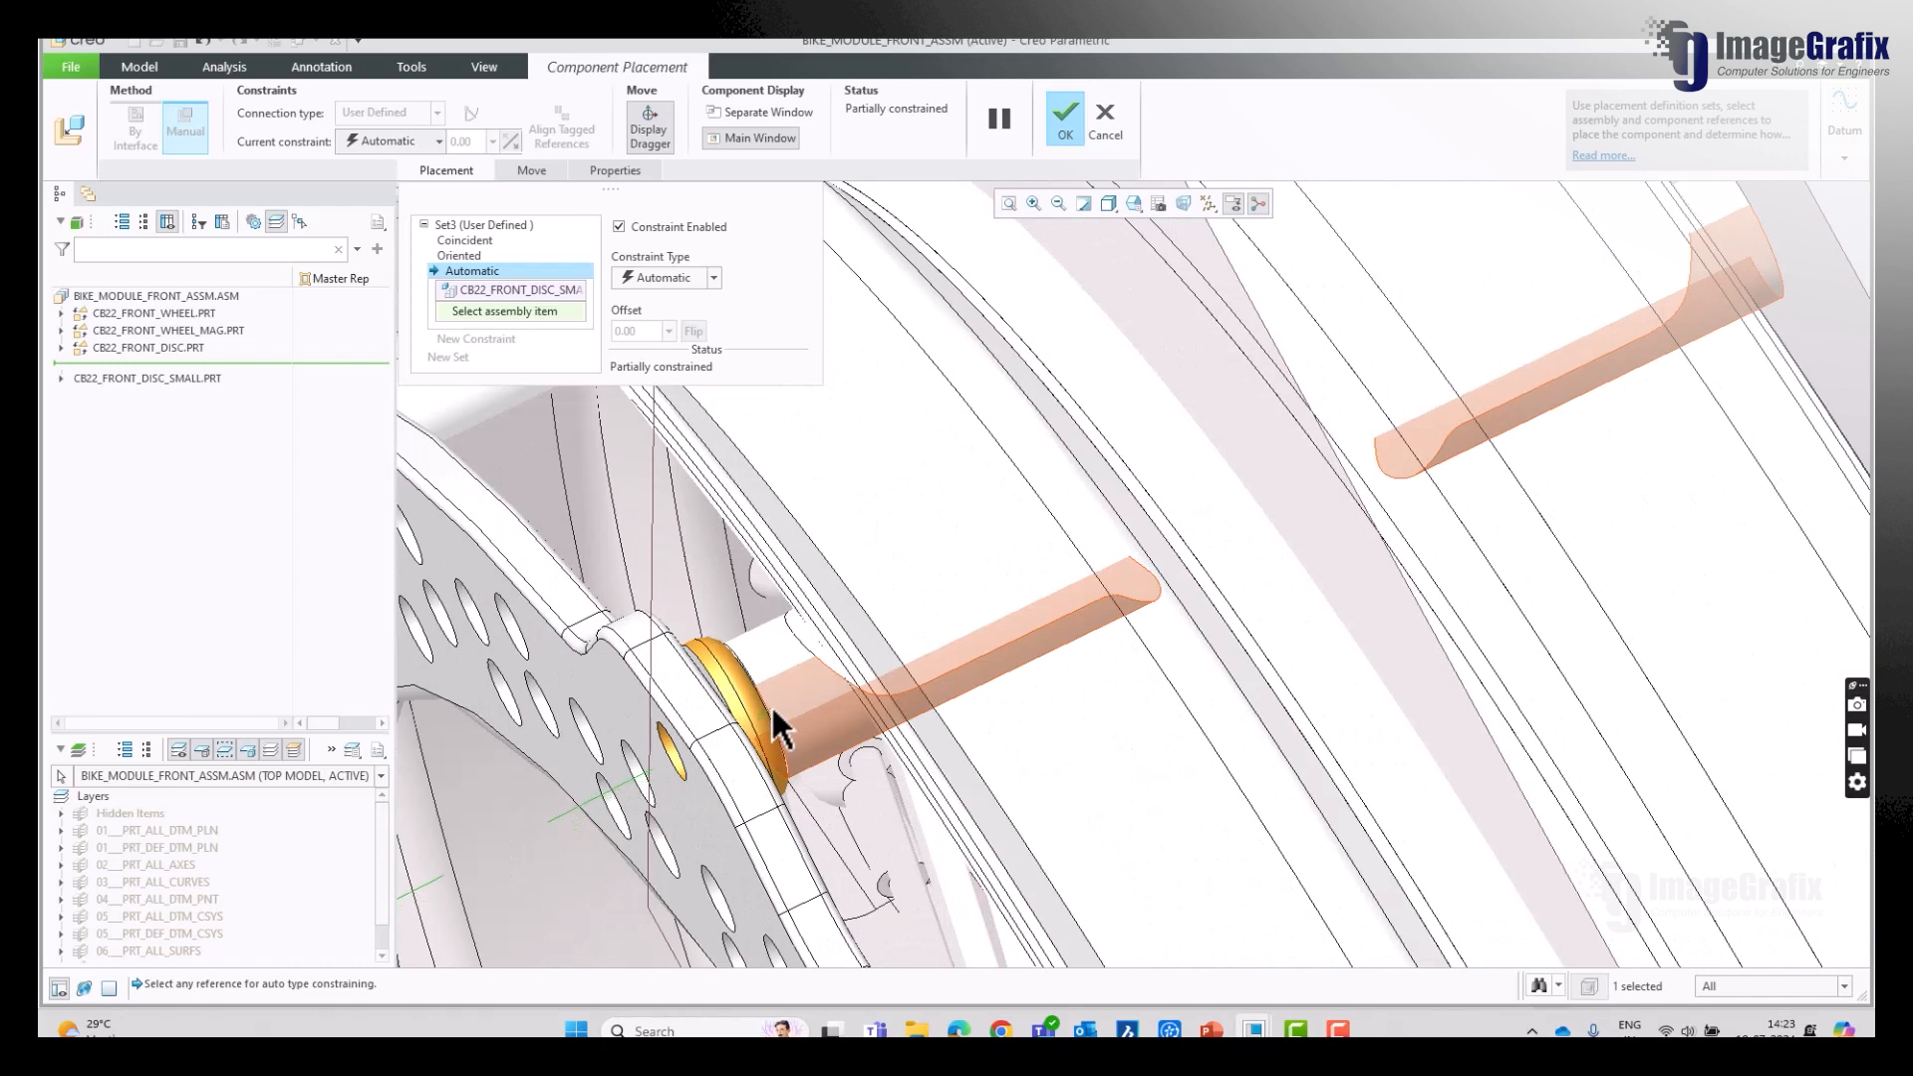
right_click(773, 710)
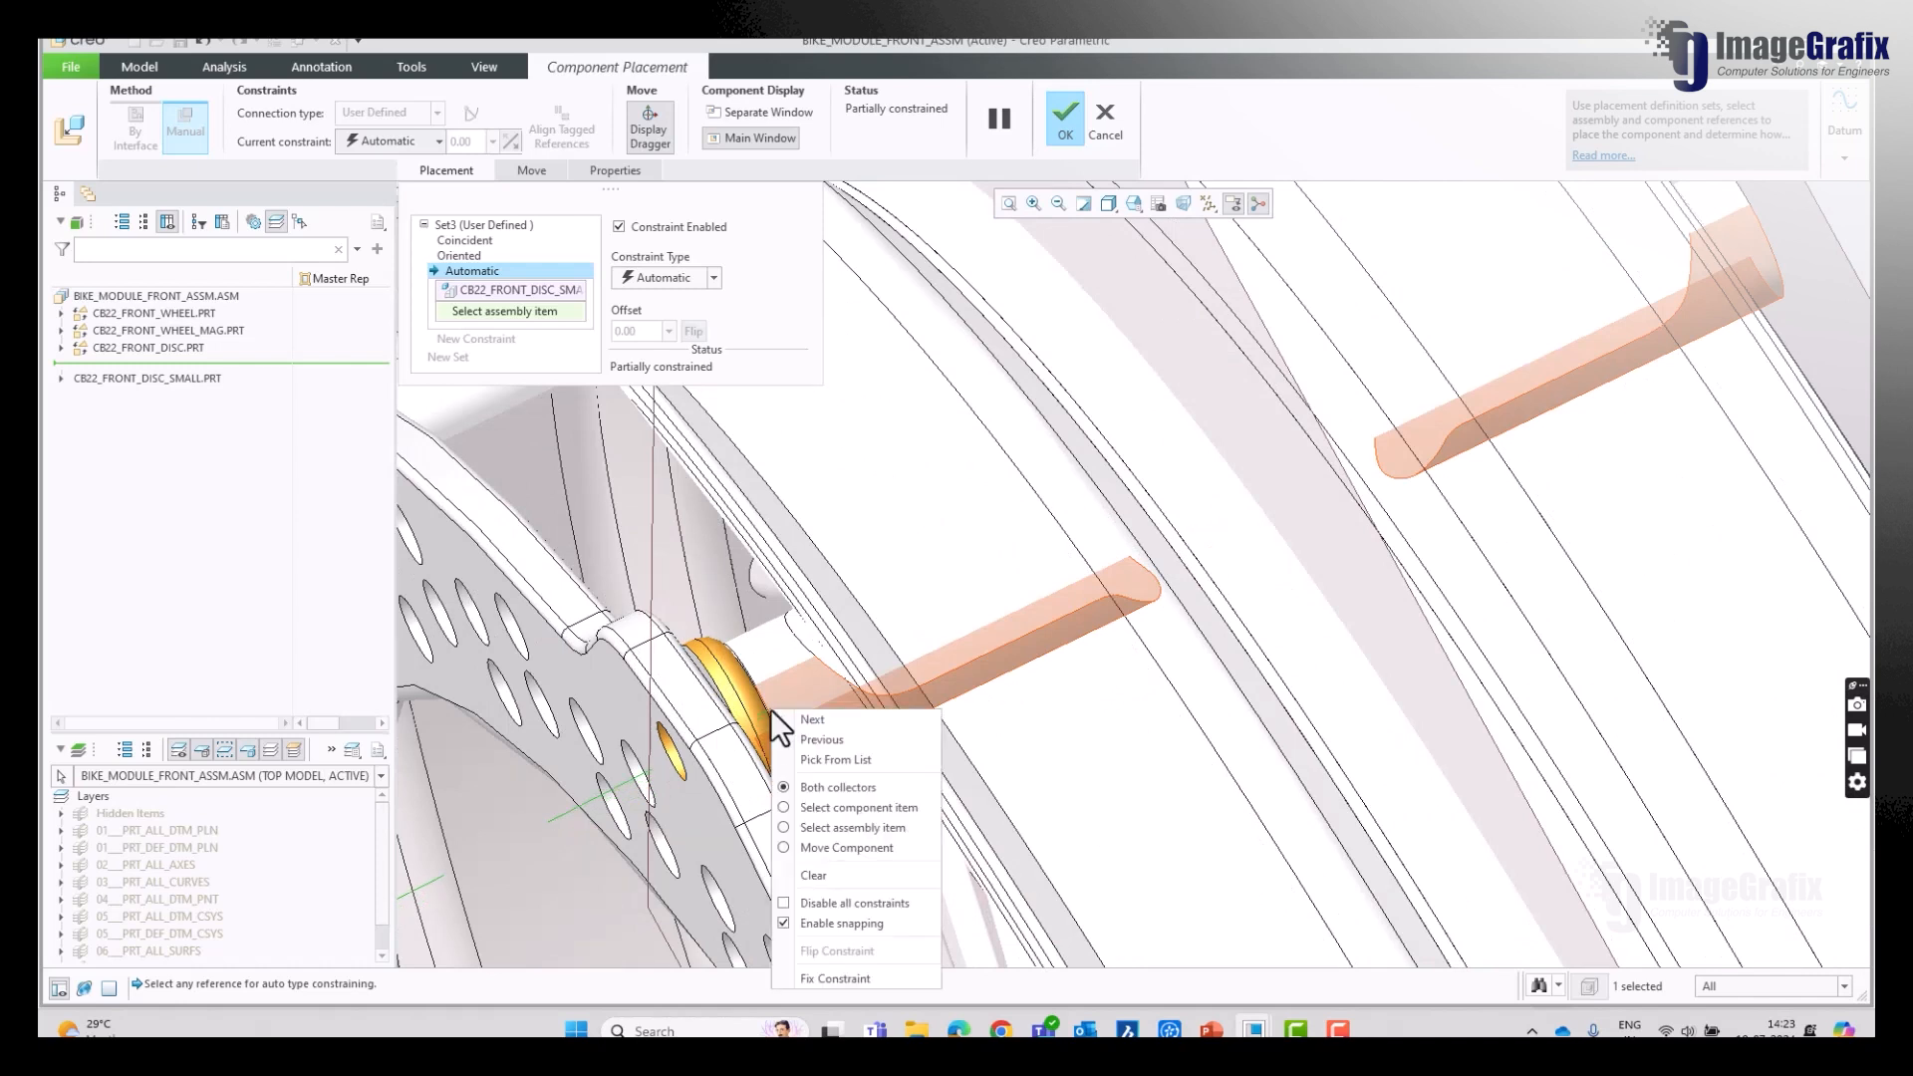
click(869, 755)
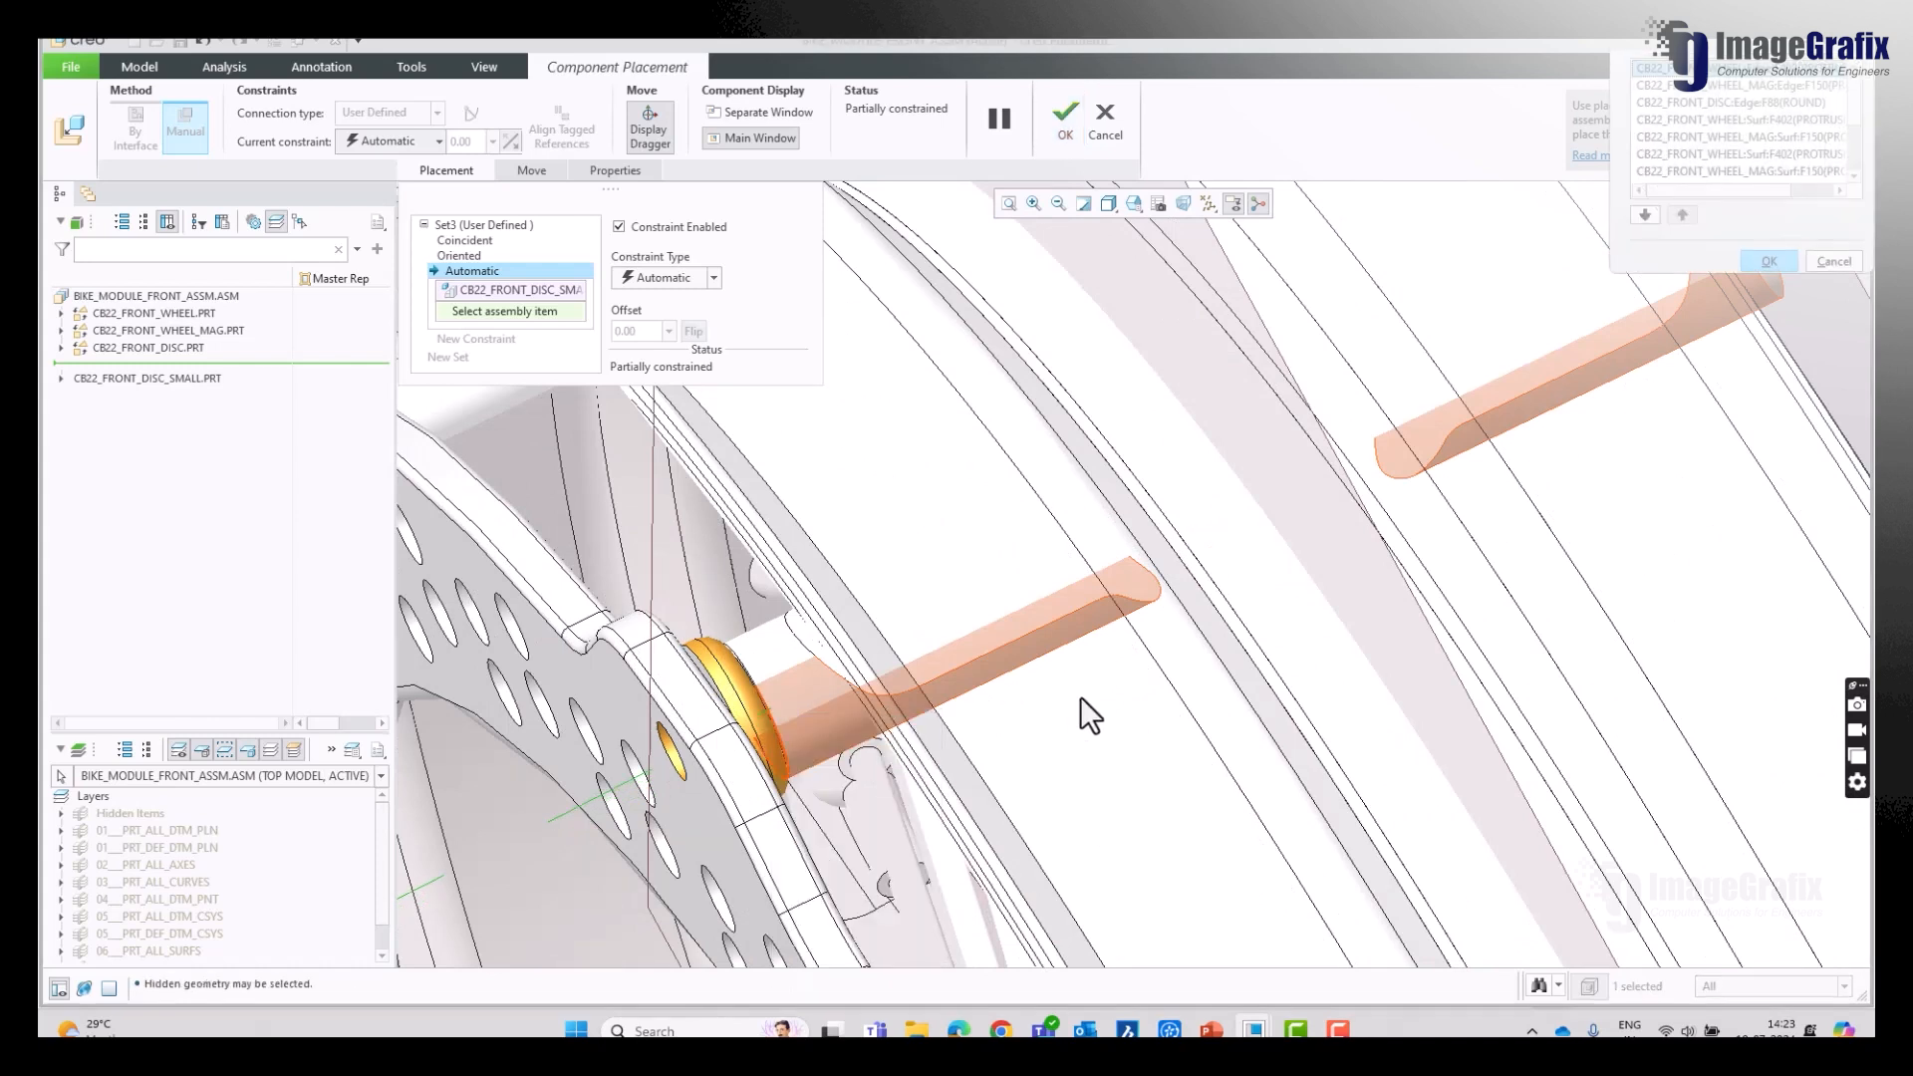
click(1720, 87)
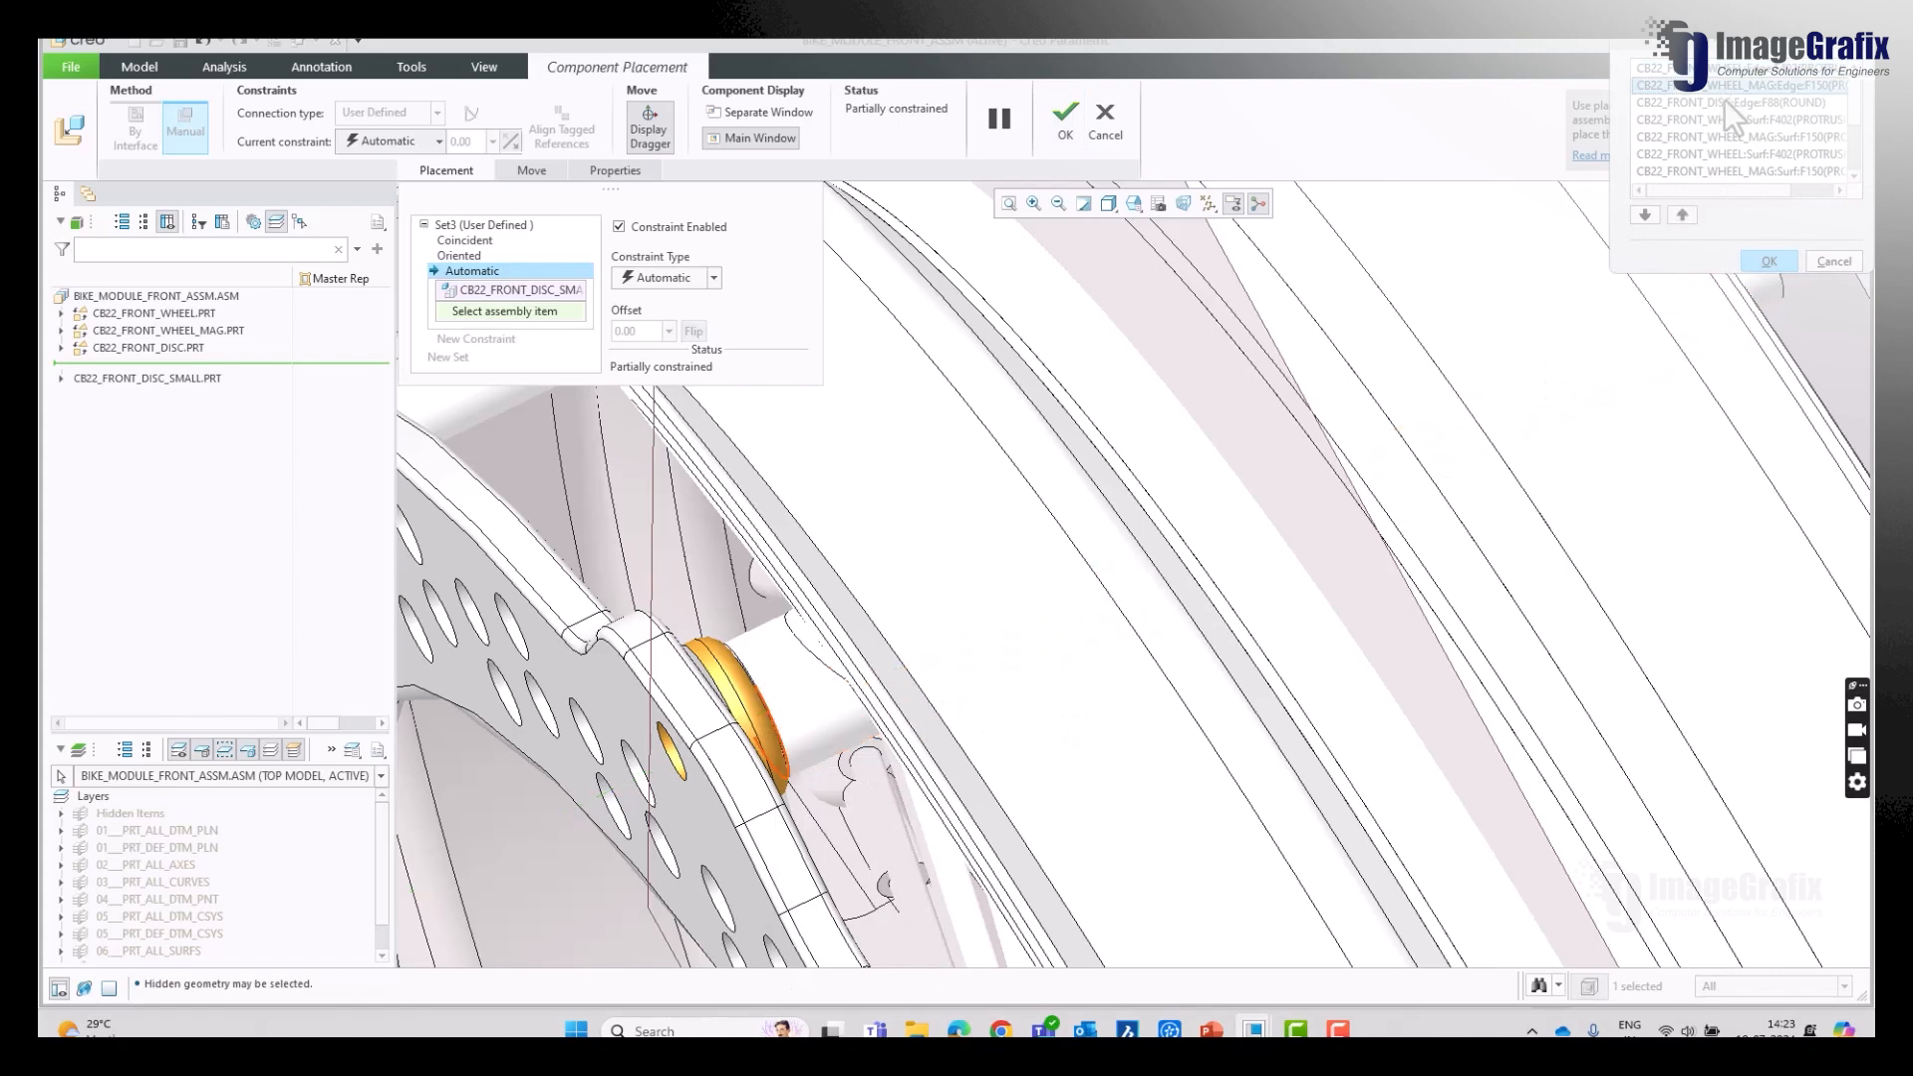
click(1759, 261)
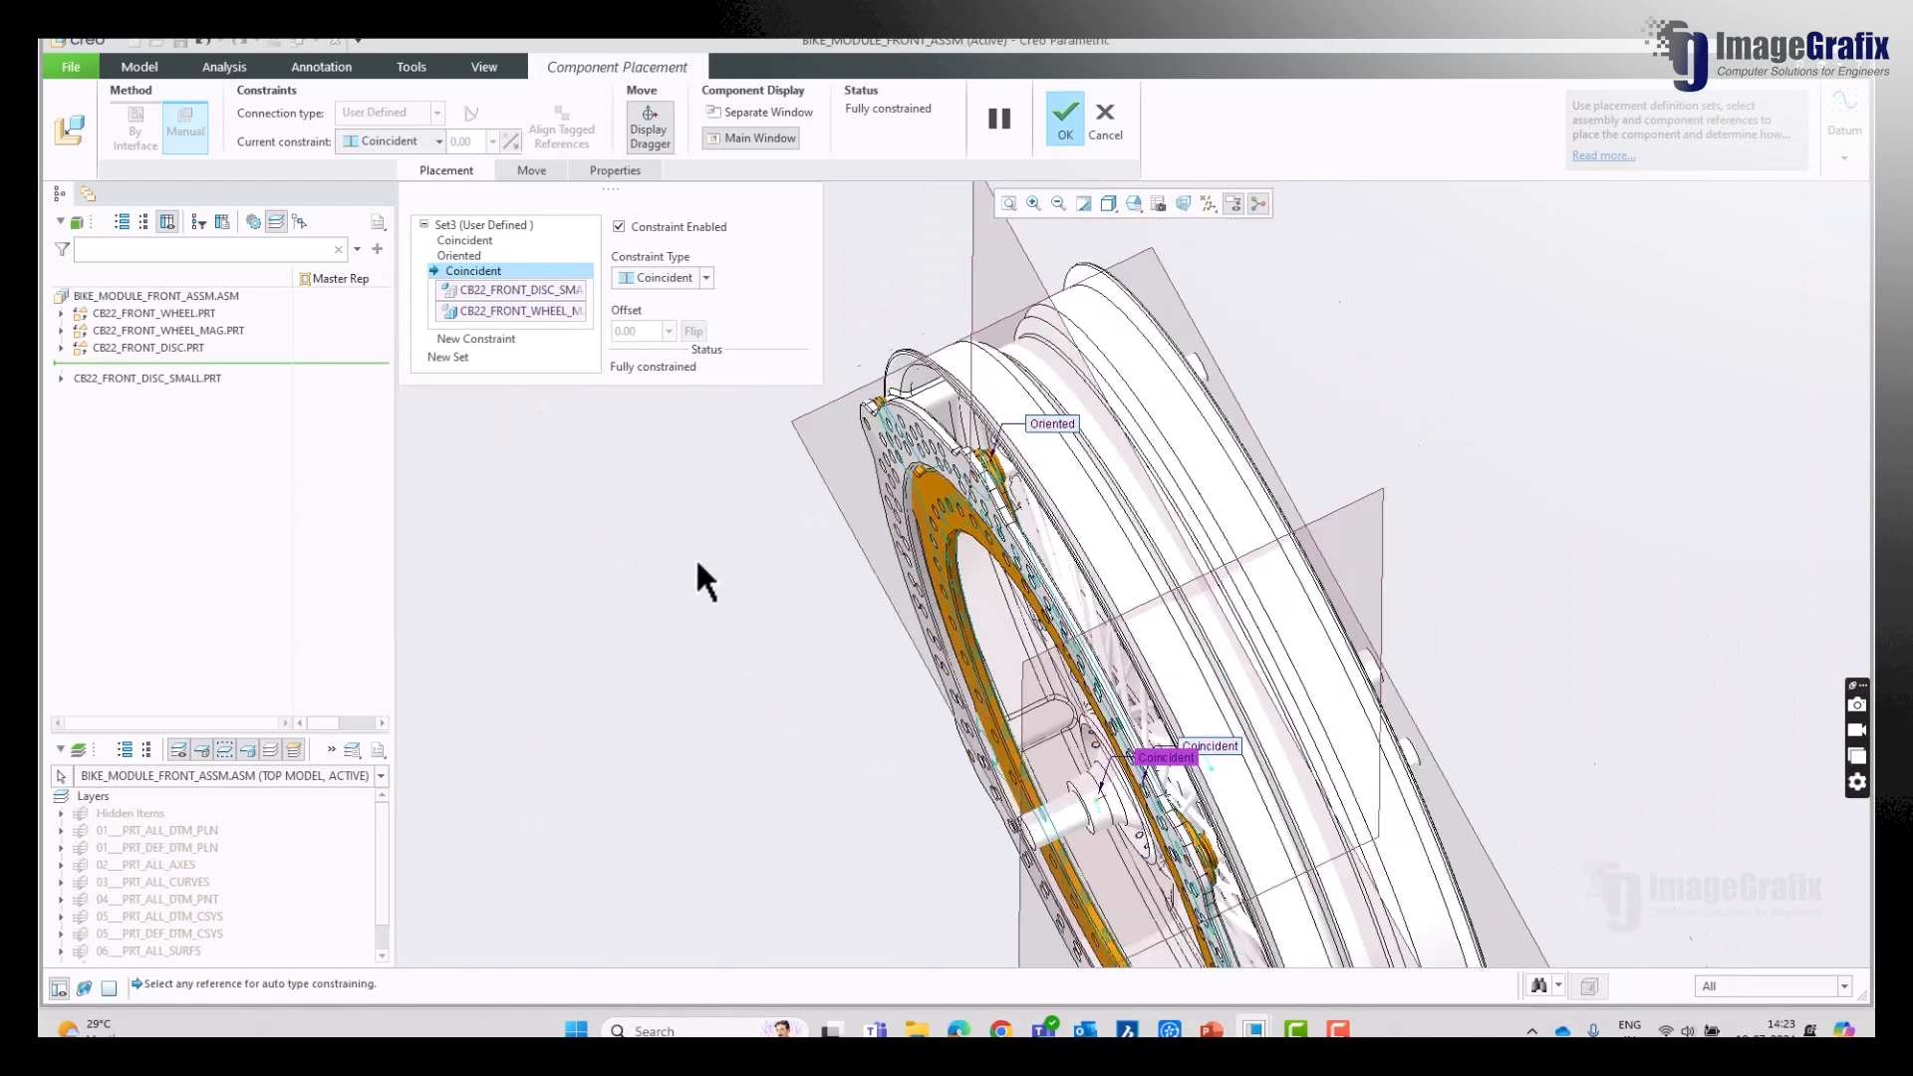
middle_drag(697, 564, 657, 568)
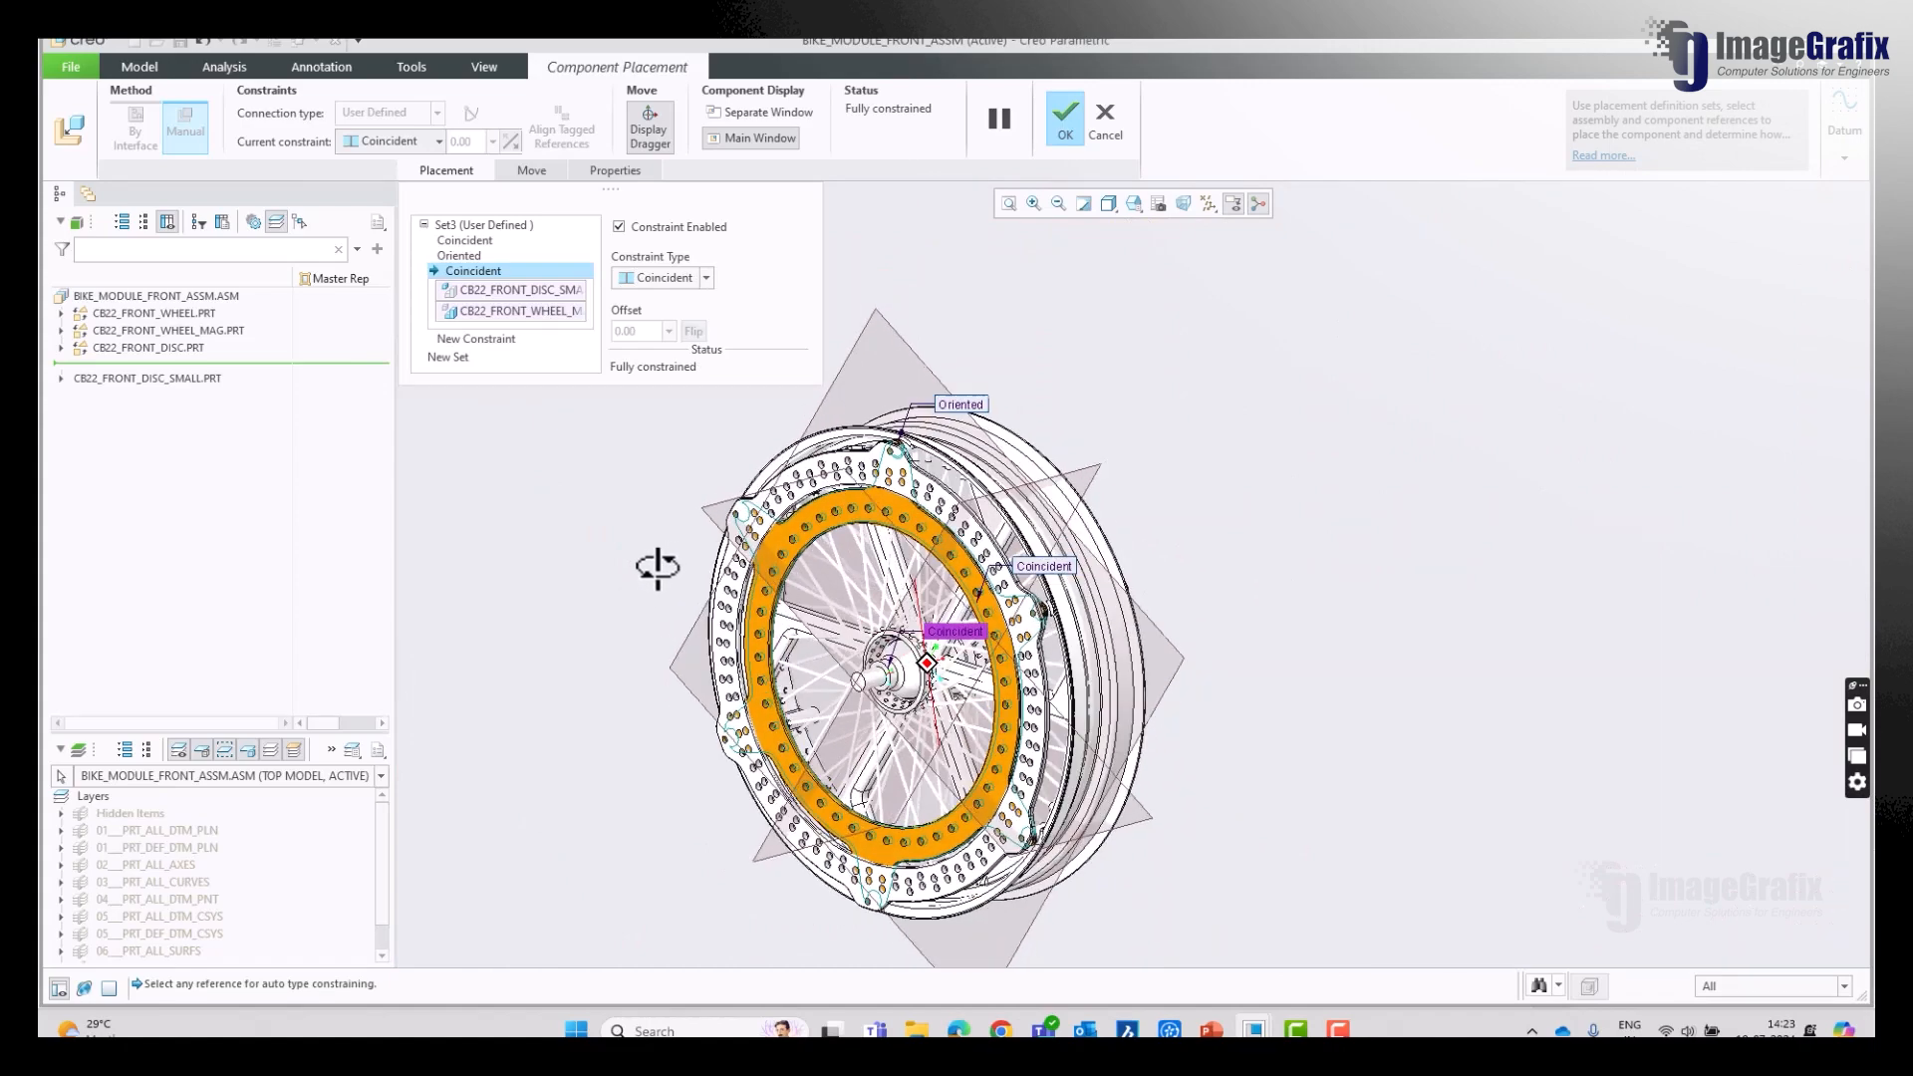
scroll(1083, 374, up, 2)
click(1062, 129)
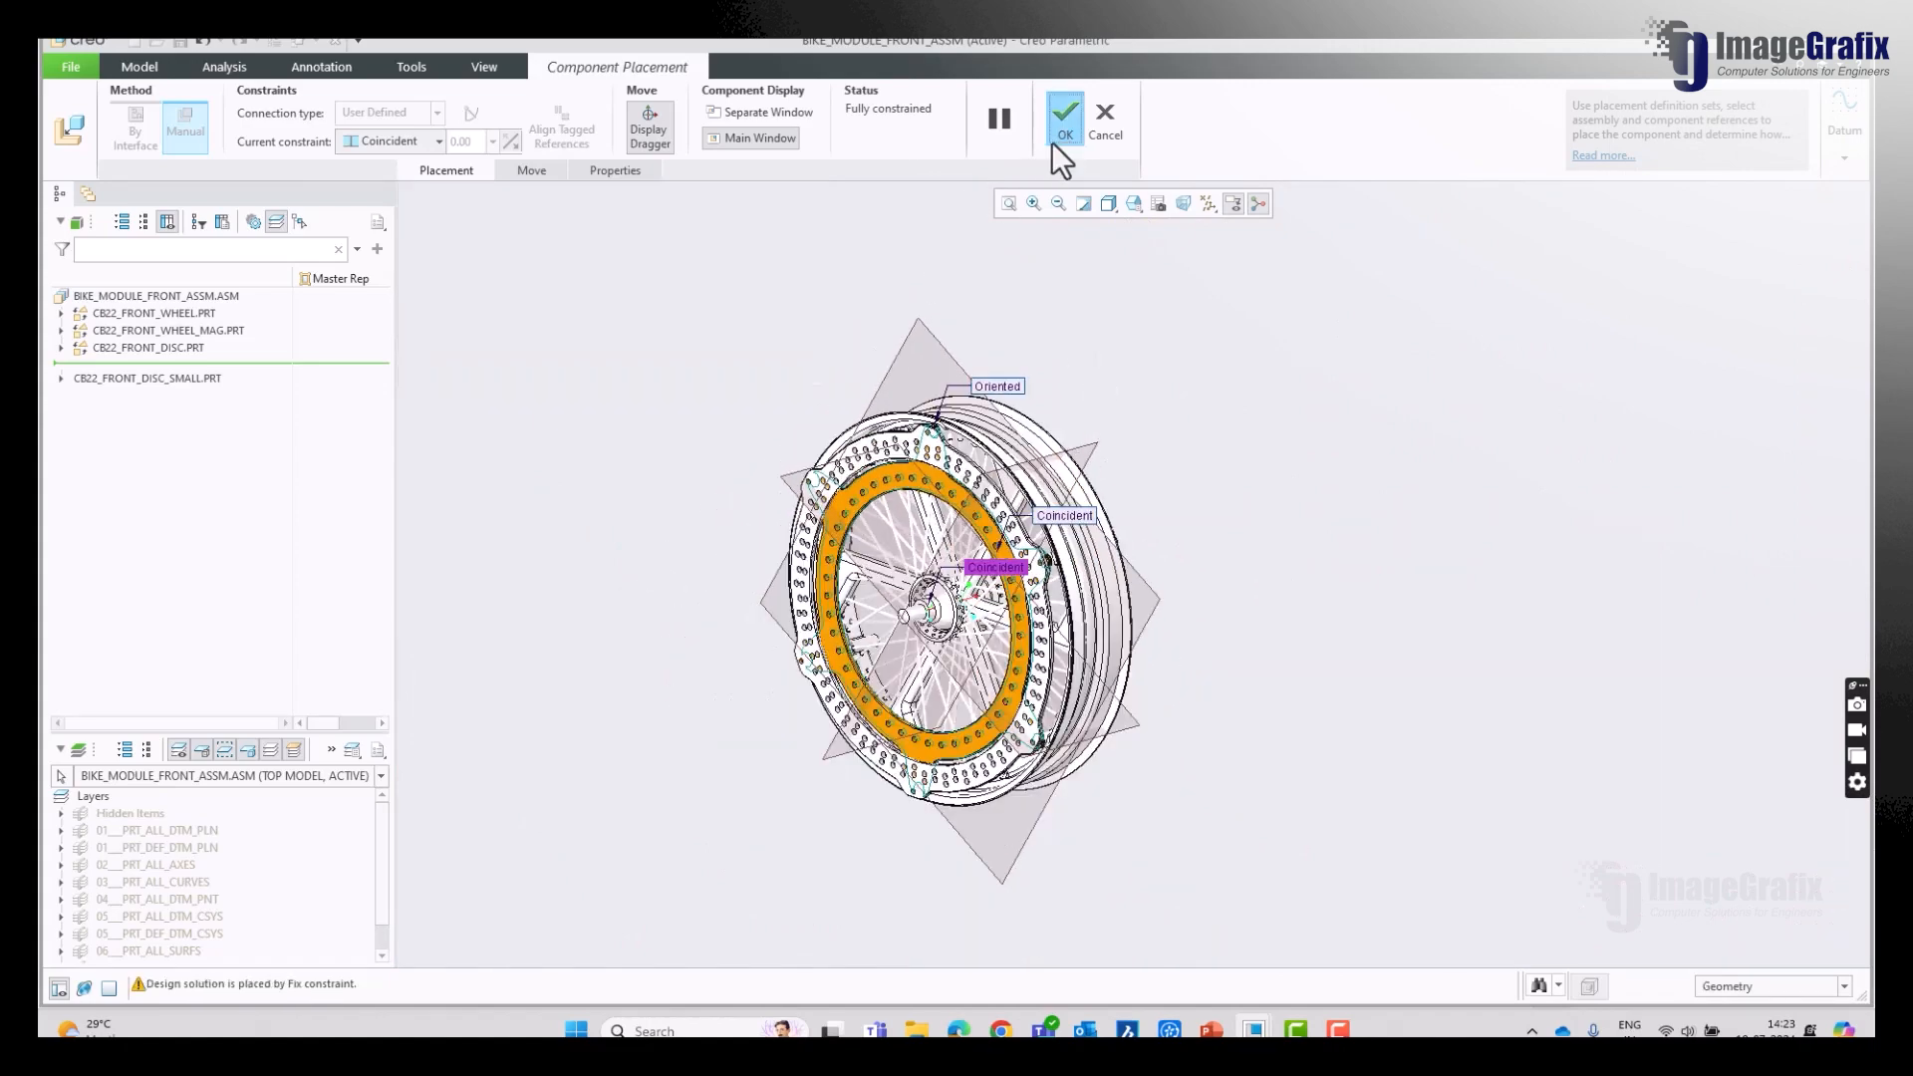
Step: Hide CB22_FRONT_DISC.PRT and CB22_FRONT_DISC_SMALL.PRT in the assembly
click(171, 363)
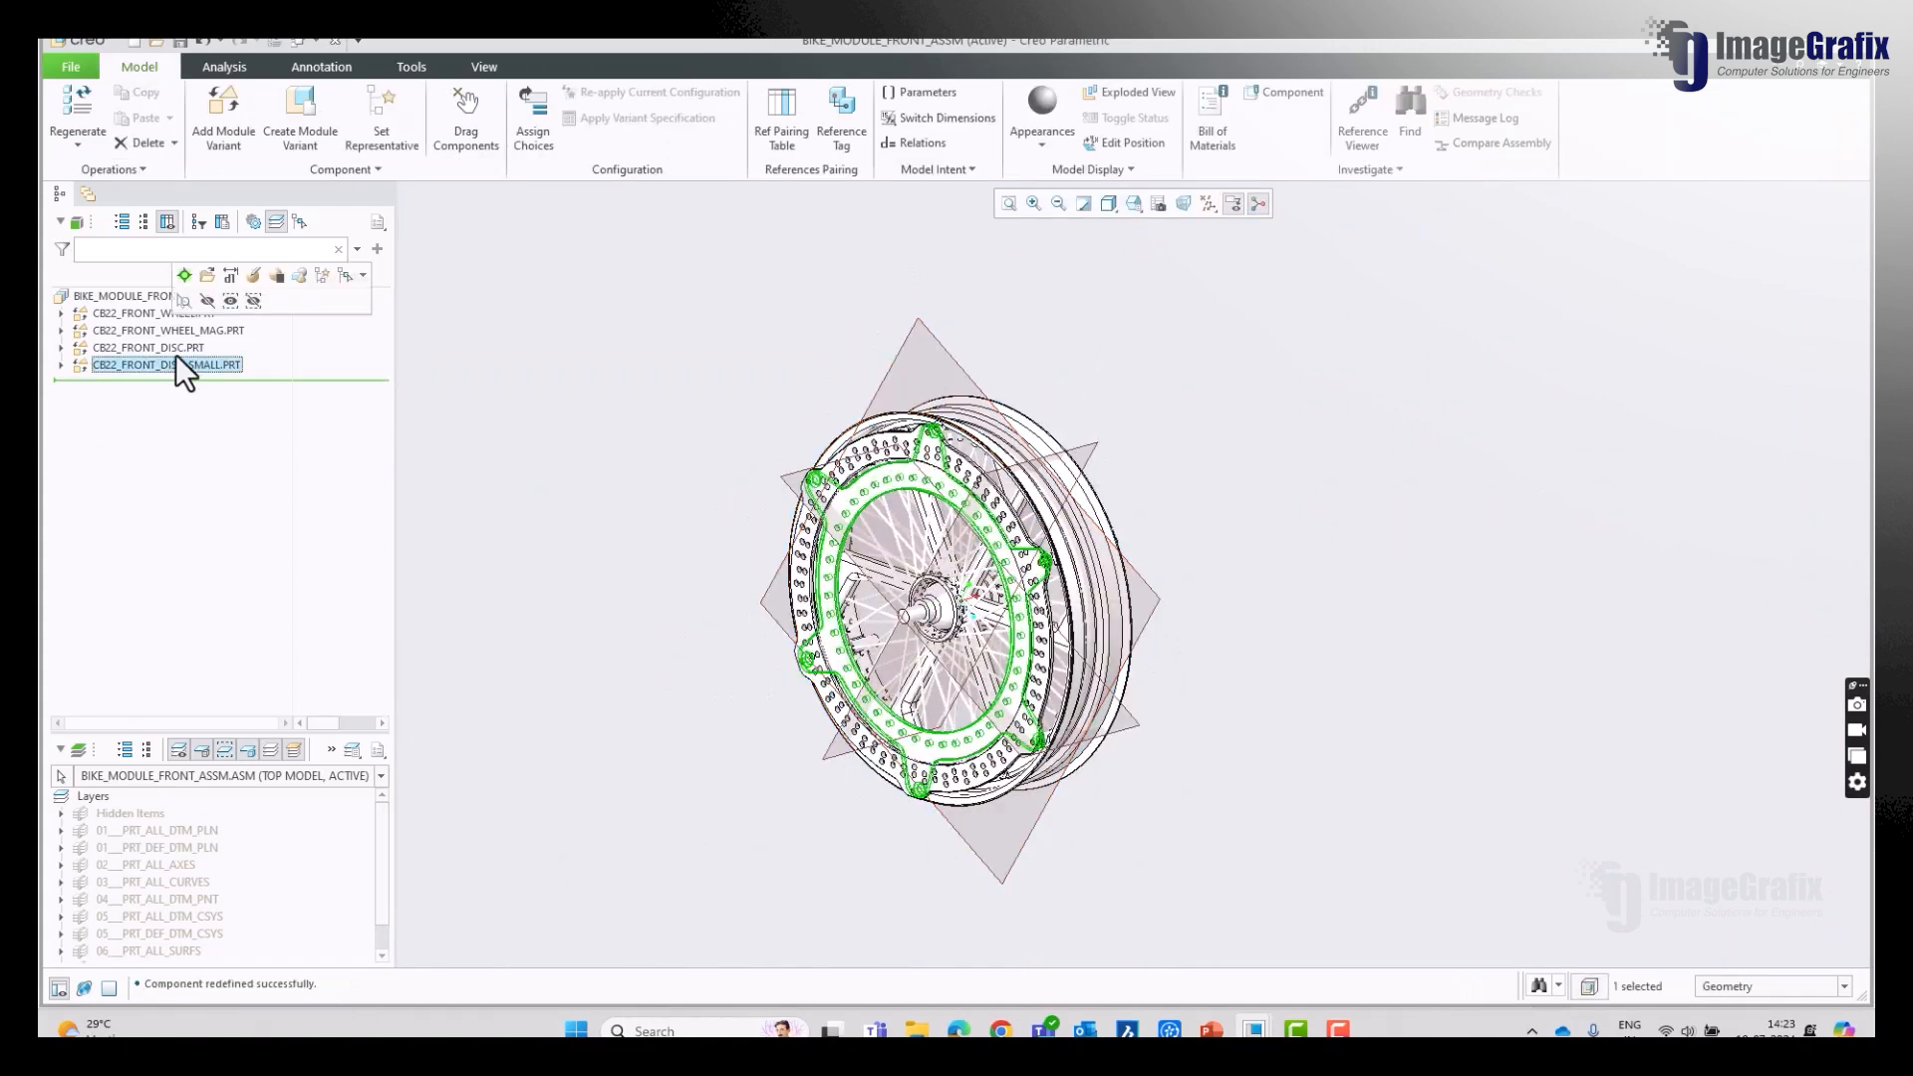
ctrl+click(175, 353)
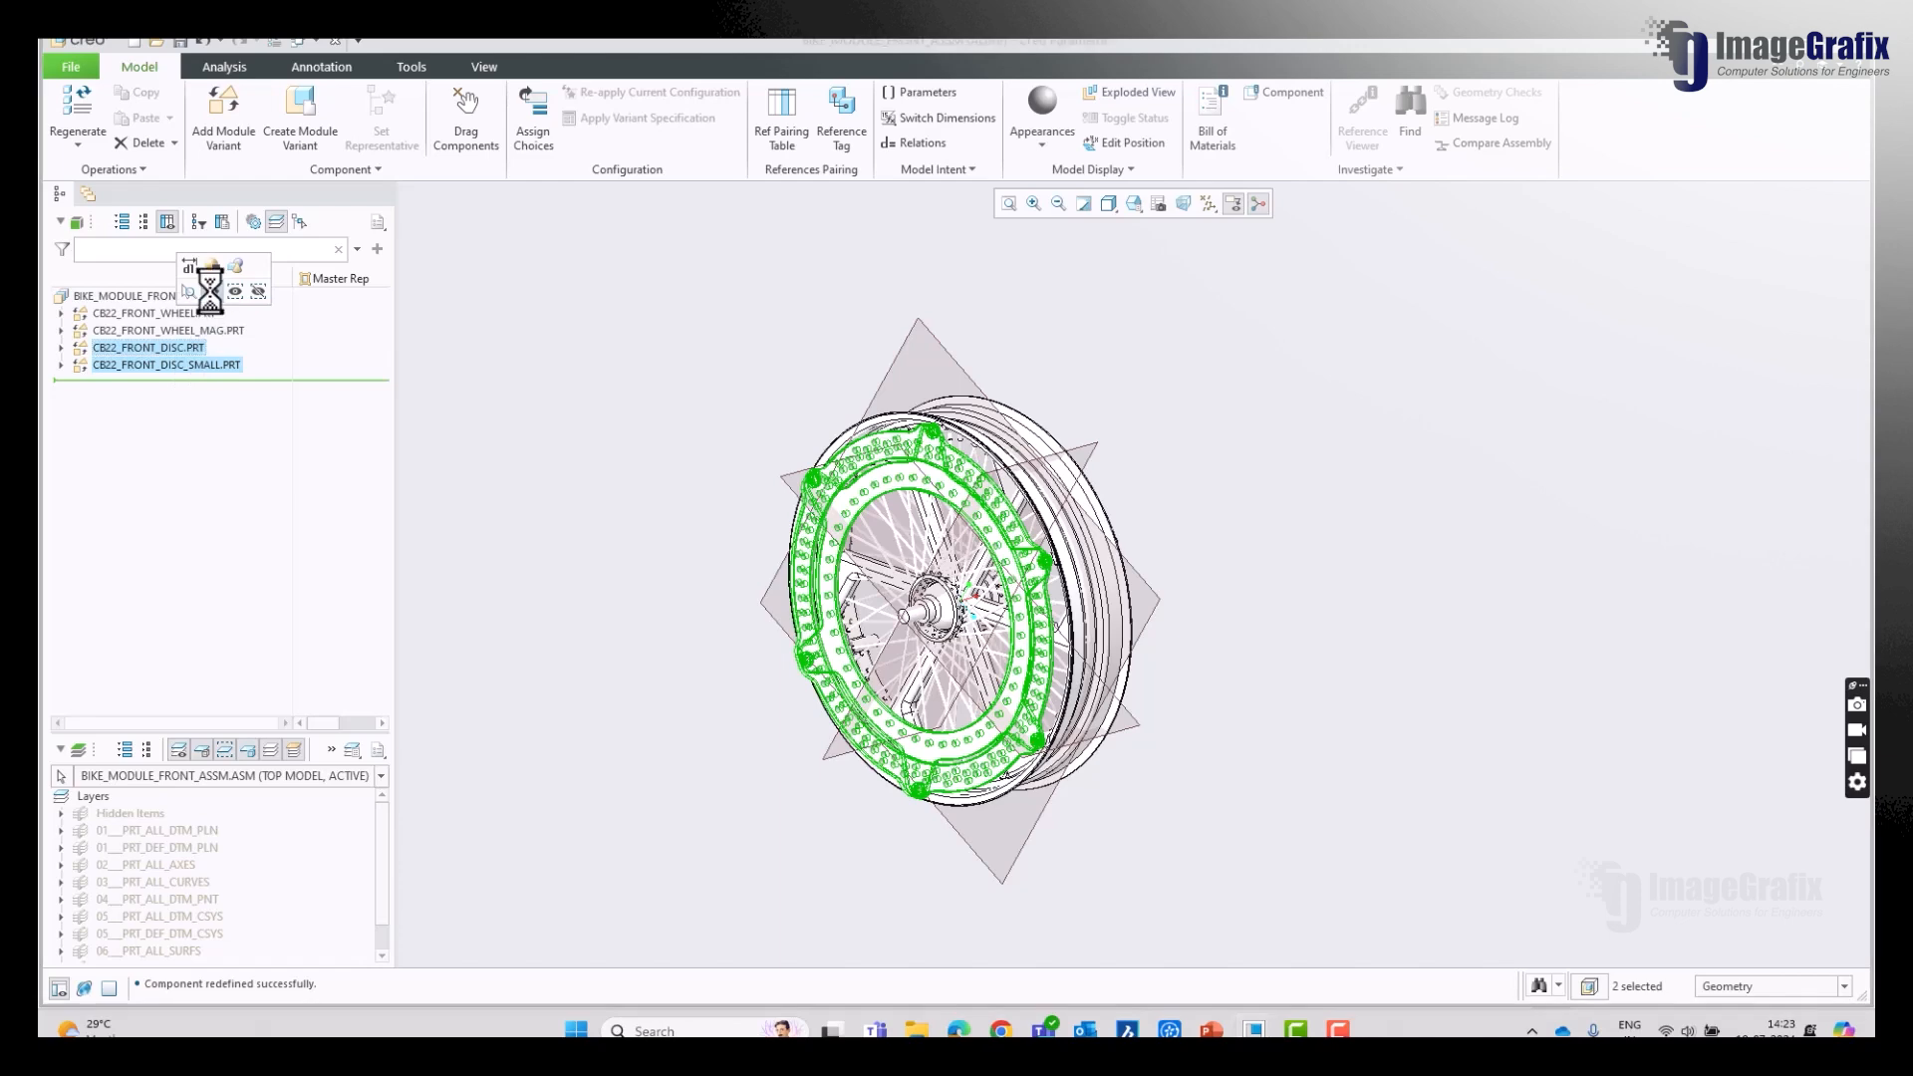
click(212, 291)
Step: Add cb22_front_disc_triad.prt from the Module_assembly folder as a module variant
click(224, 109)
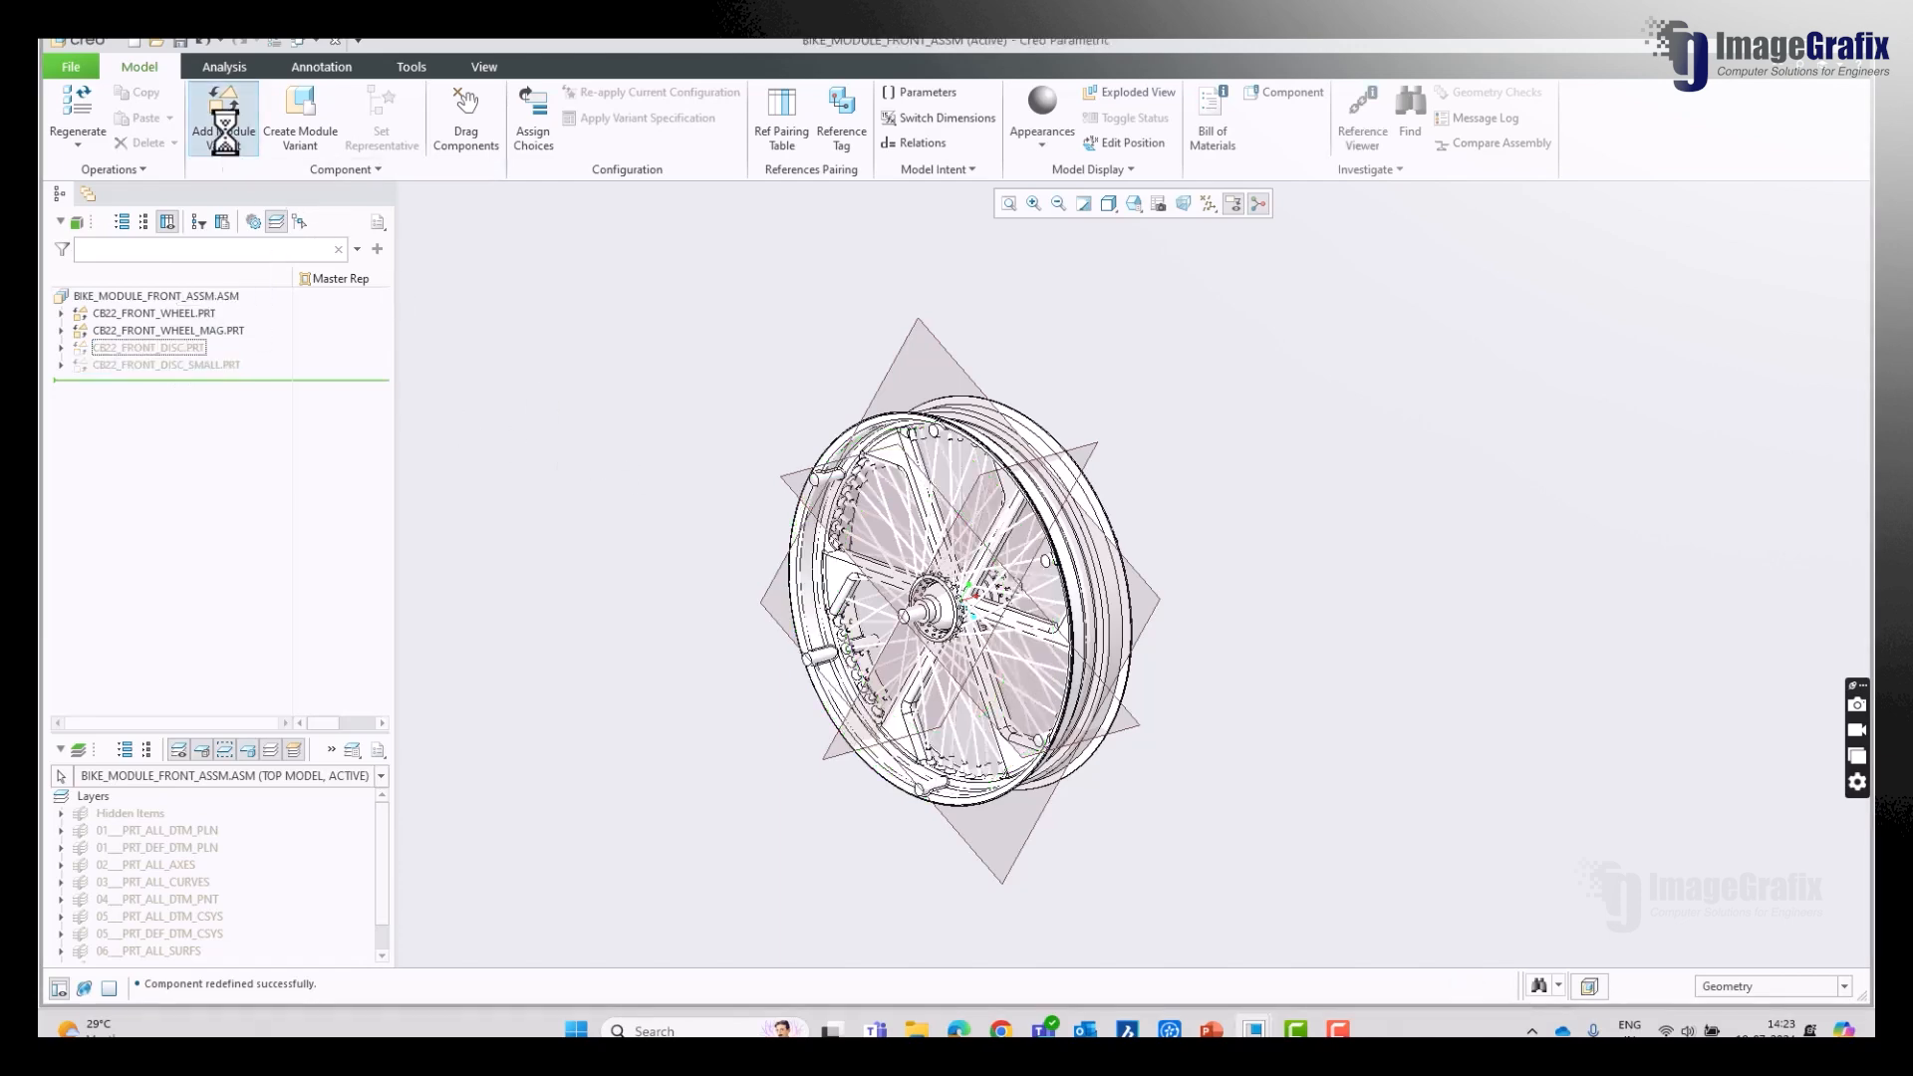
click(863, 437)
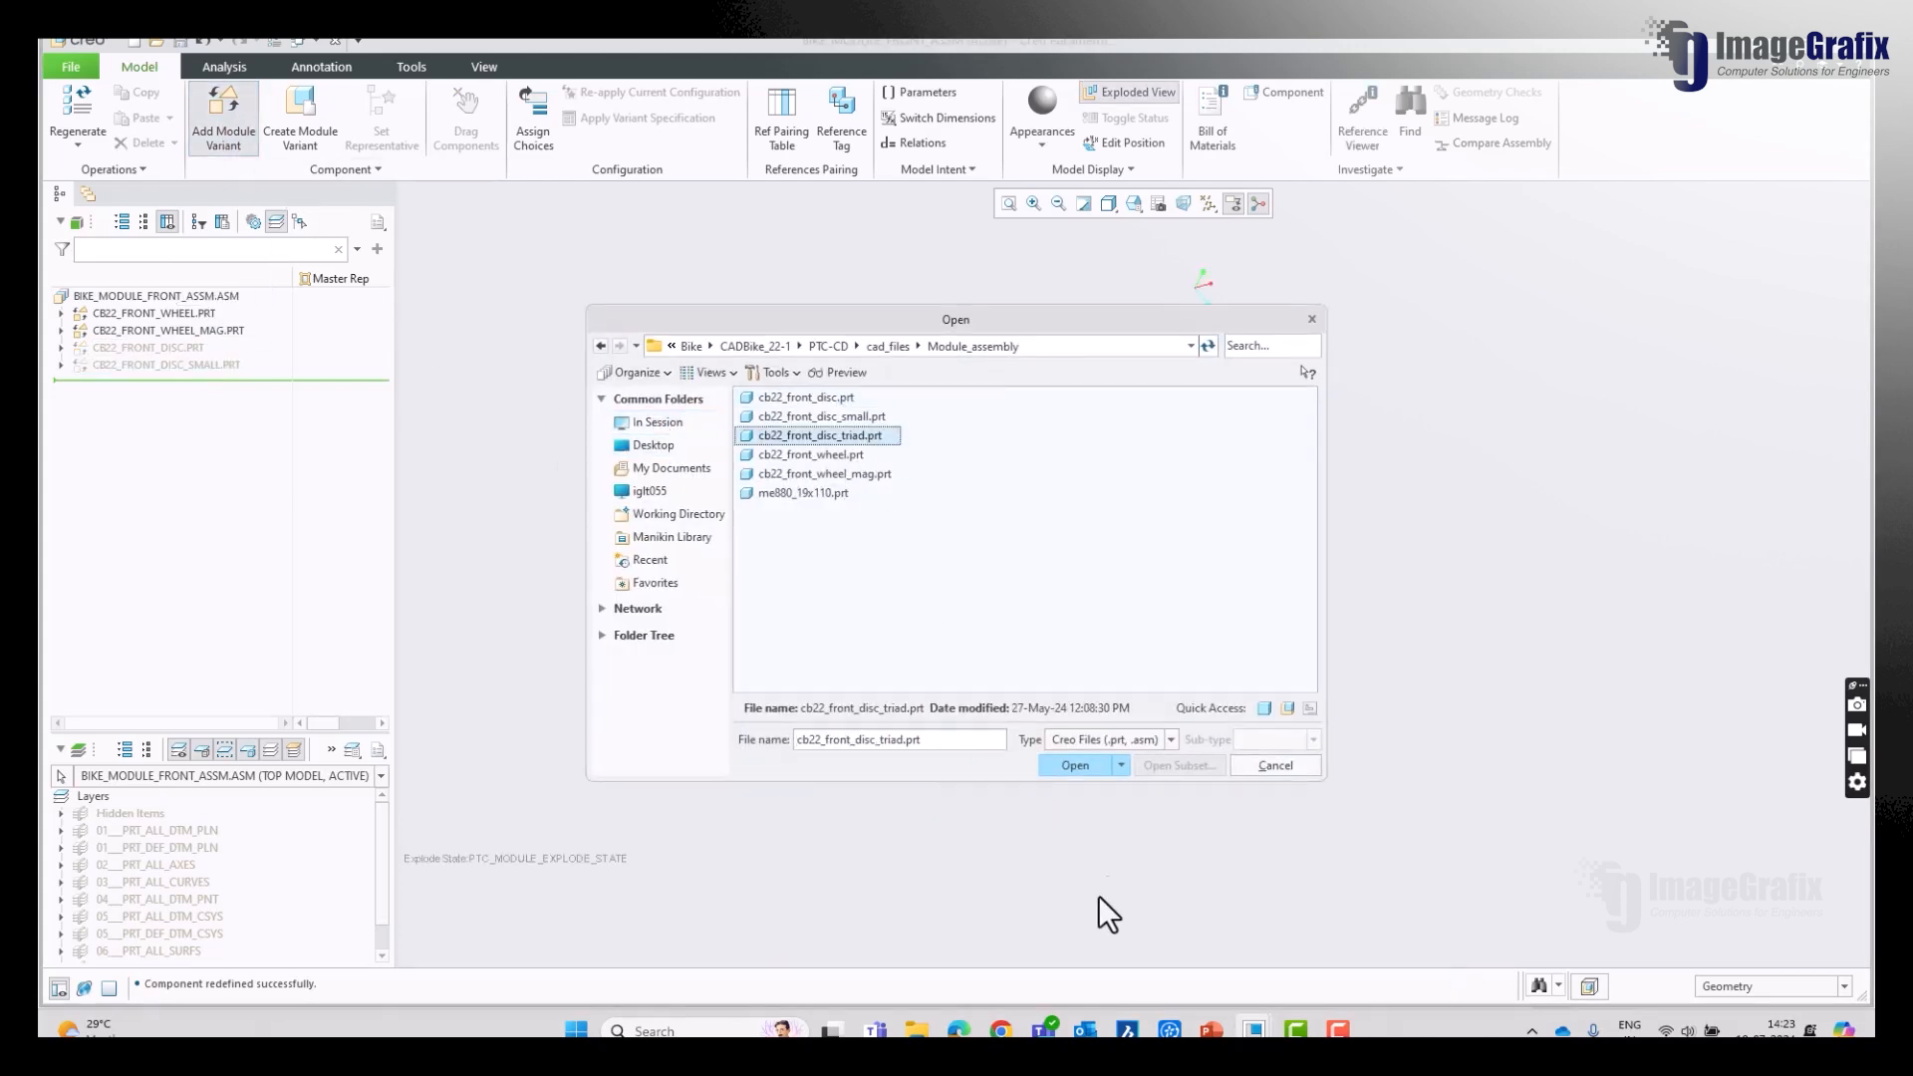
click(1076, 767)
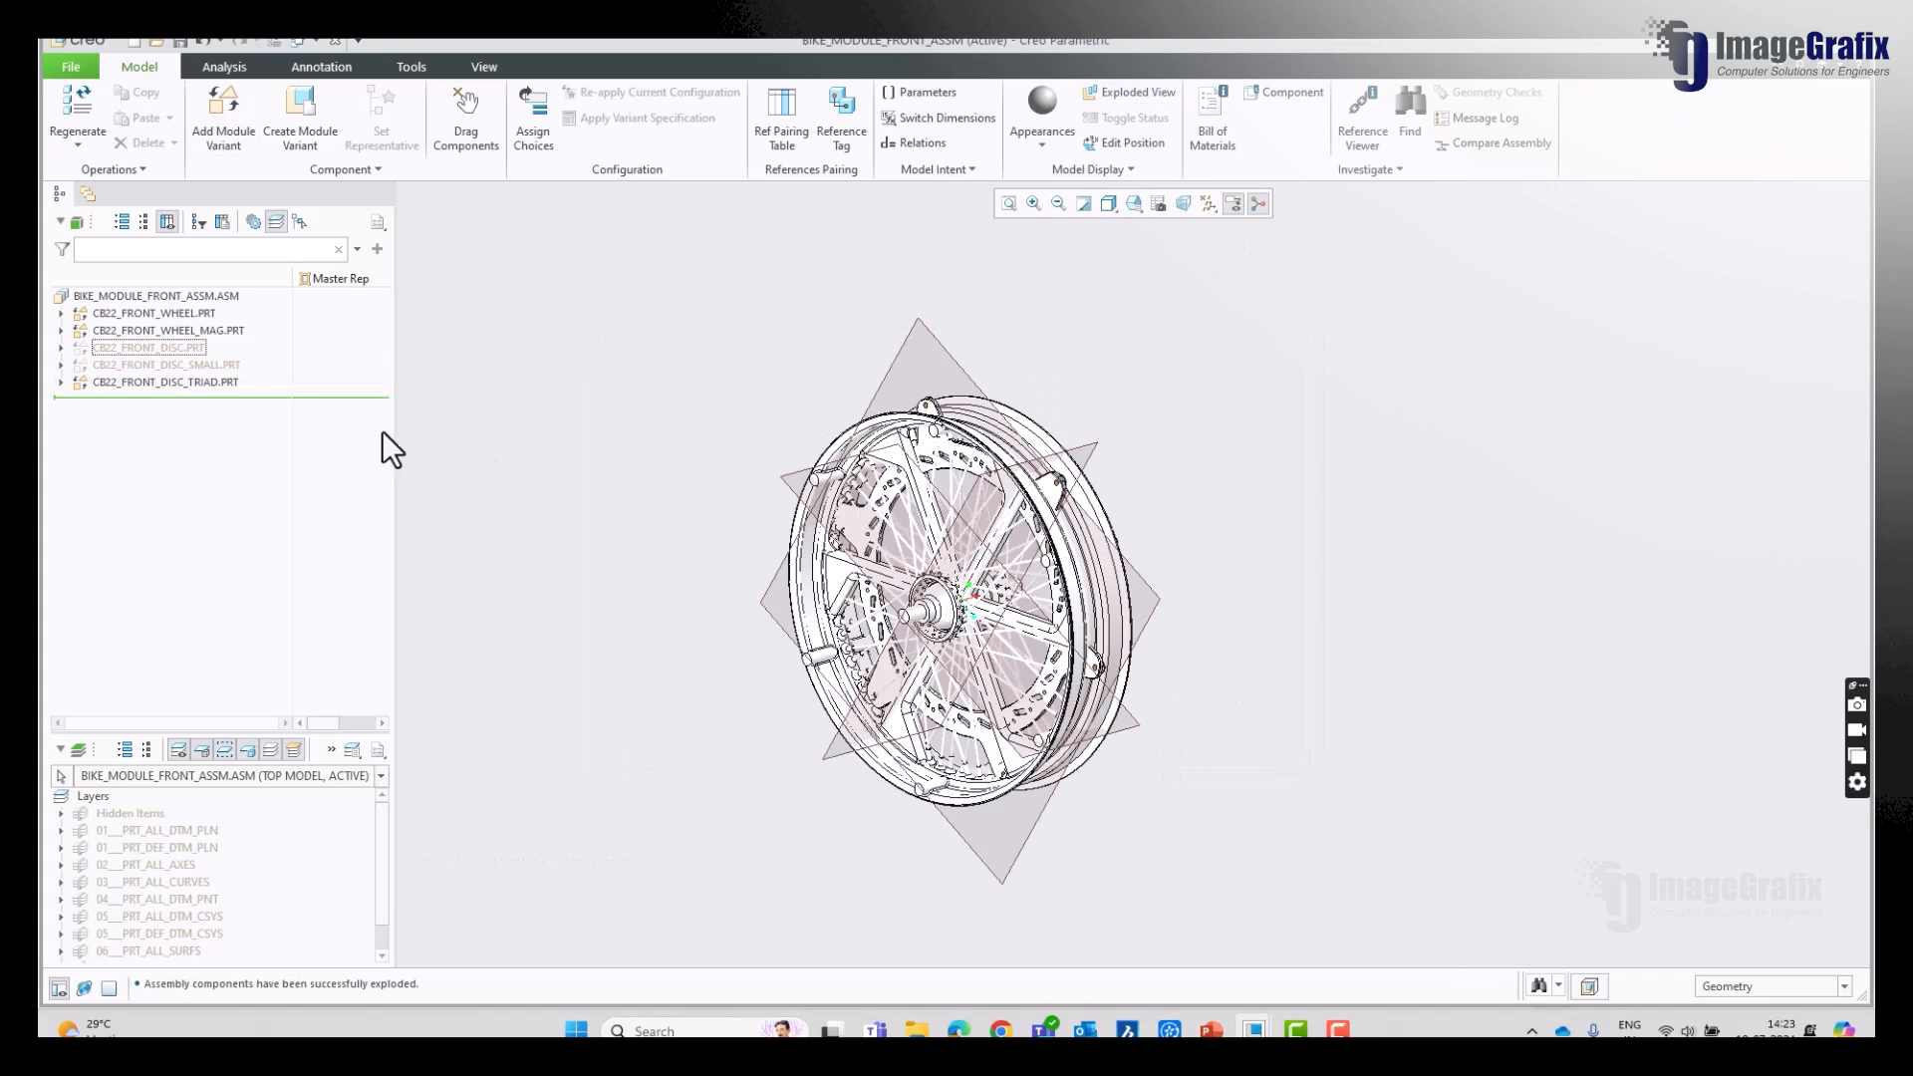
Step: Edit the placement of CB22_FRONT_DISC_TRIAD.PRT, remove its Fix constraint and move the triad disc clear of the wheel
click(204, 382)
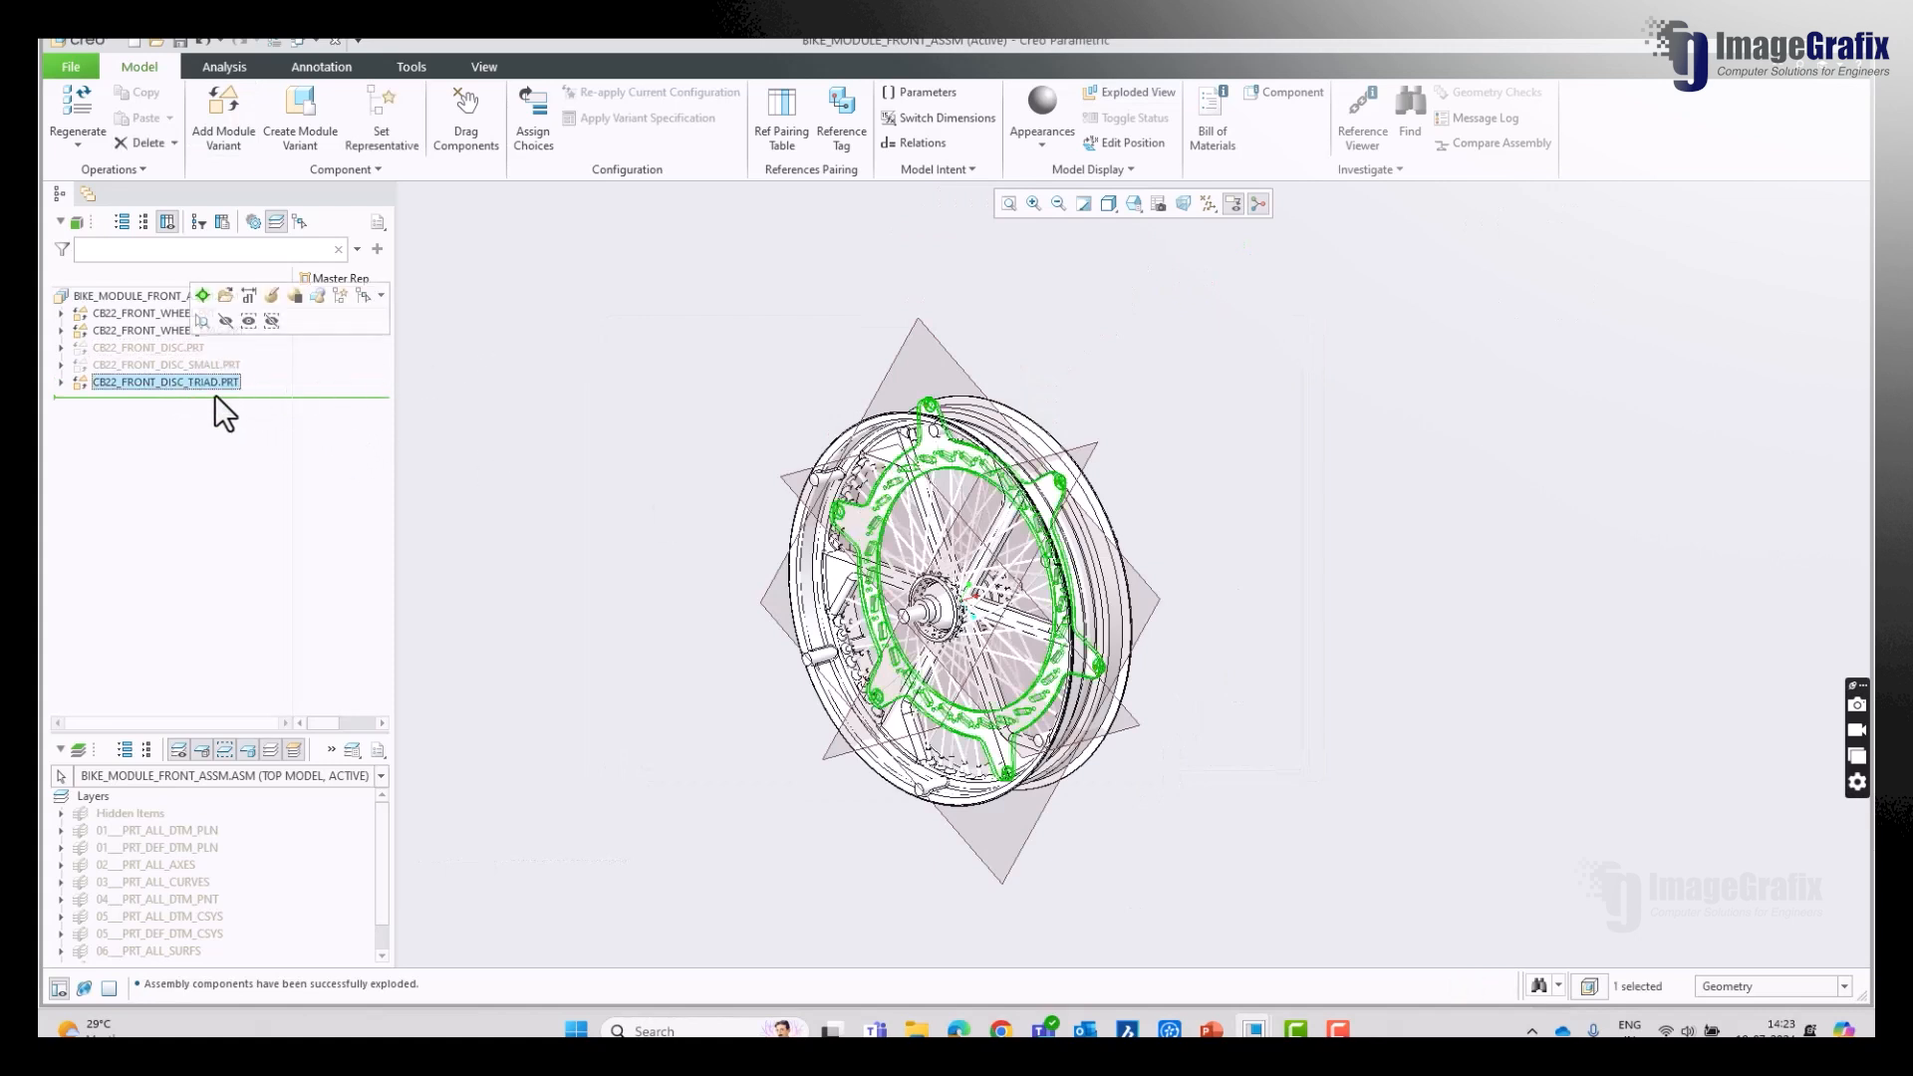
click(270, 296)
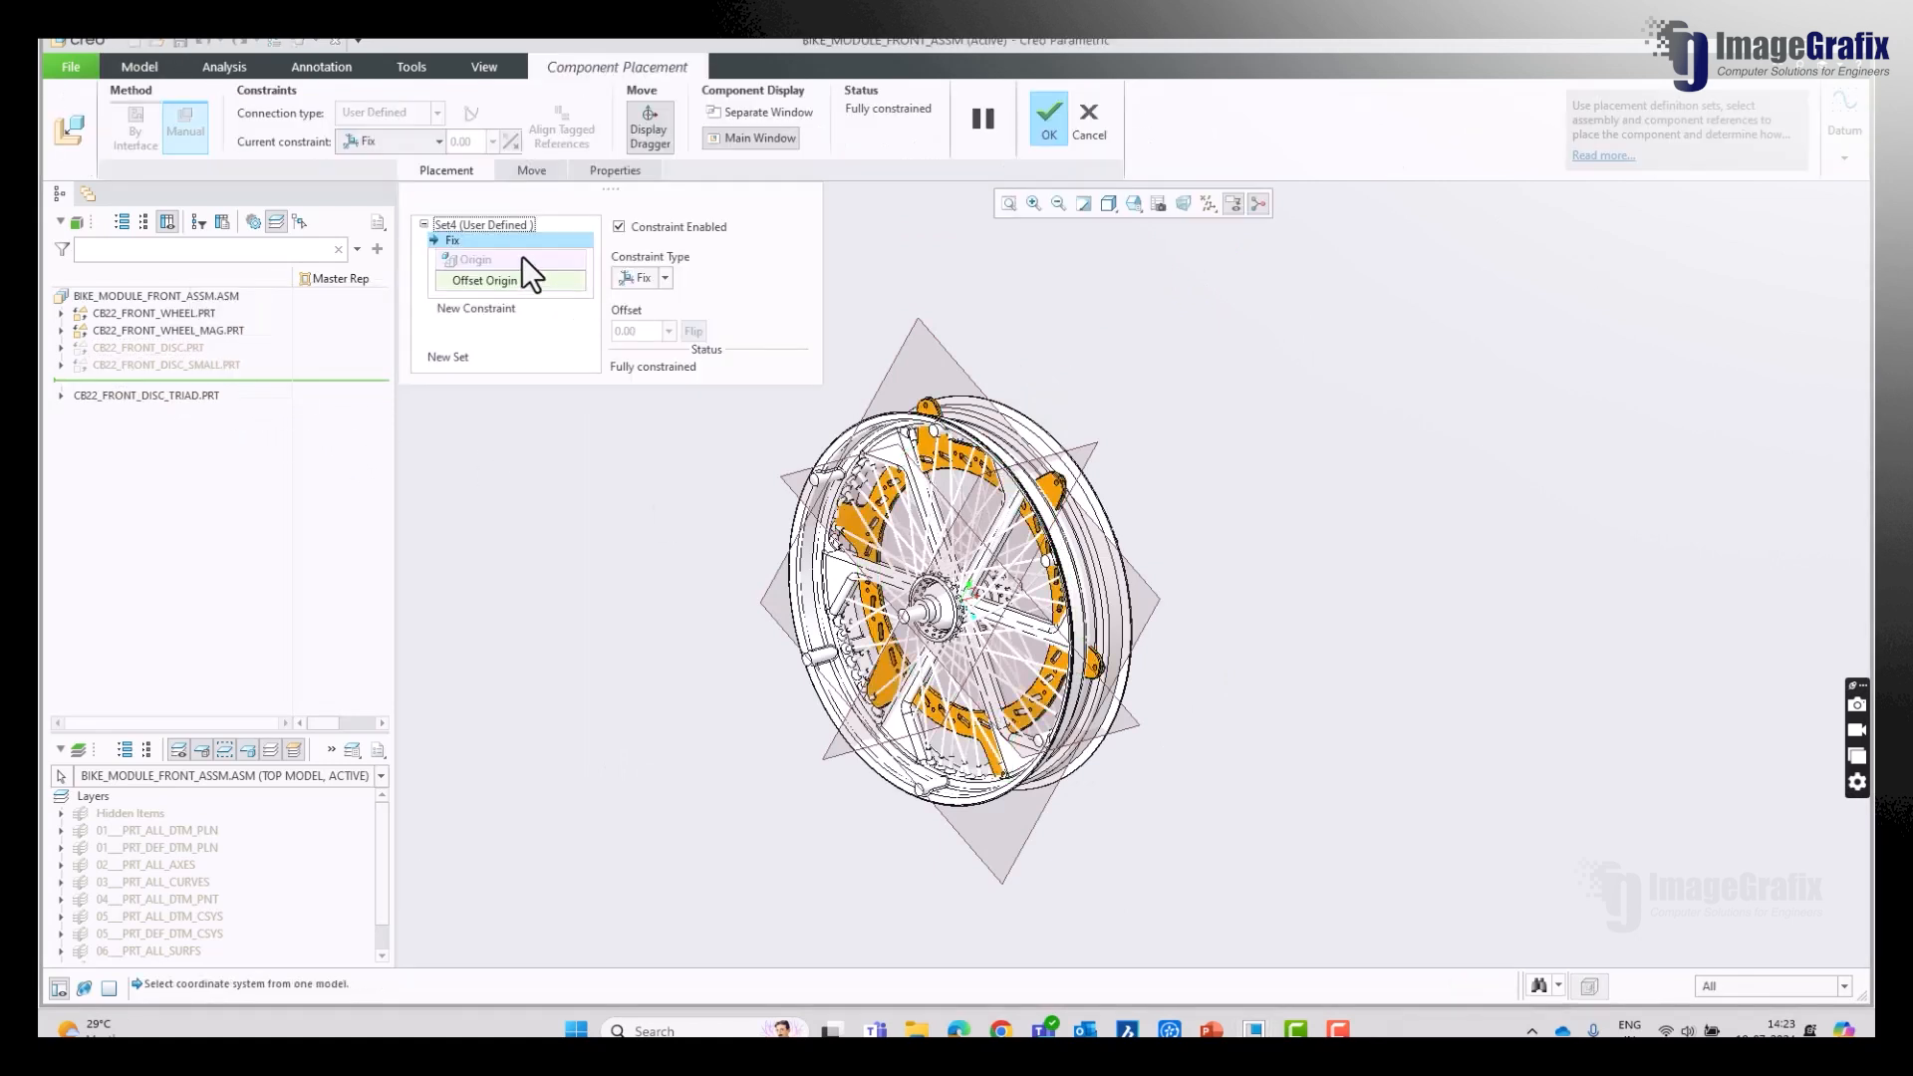
key(Delete)
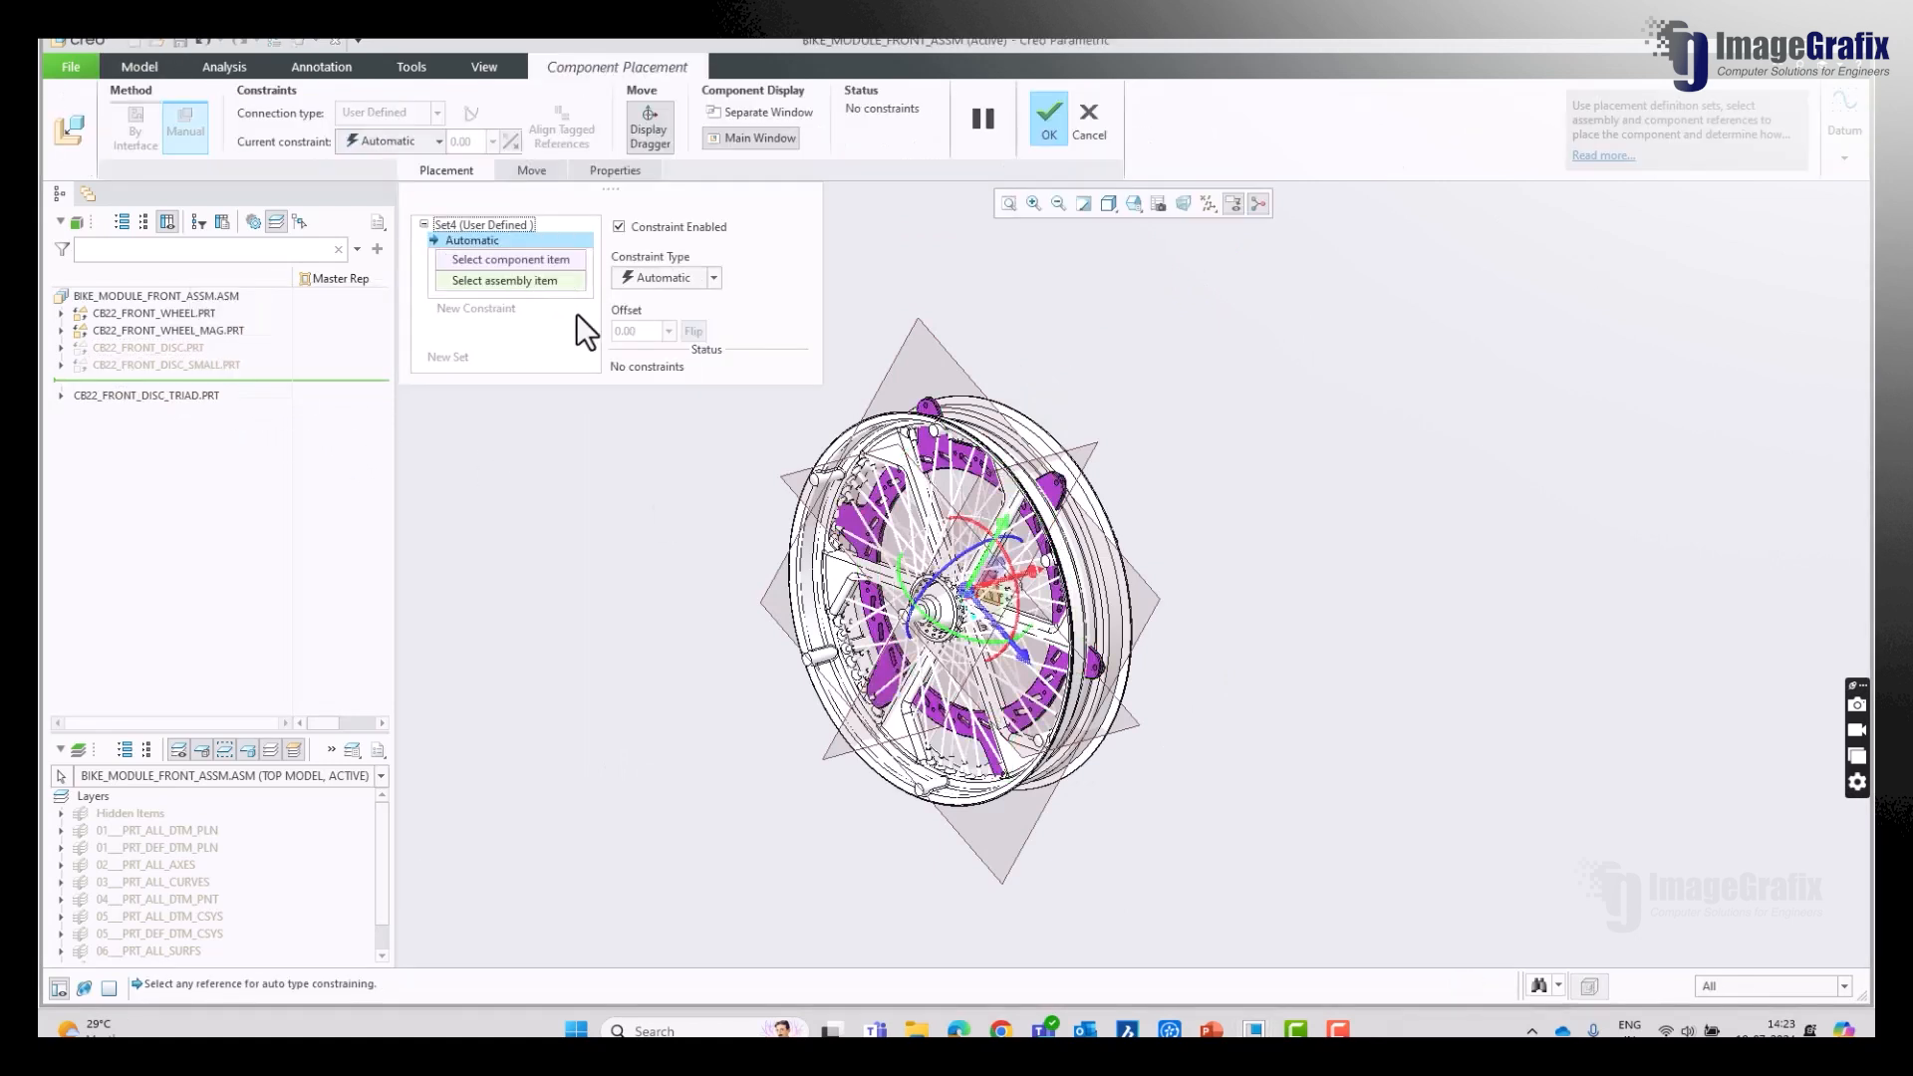
click(658, 277)
click(658, 277)
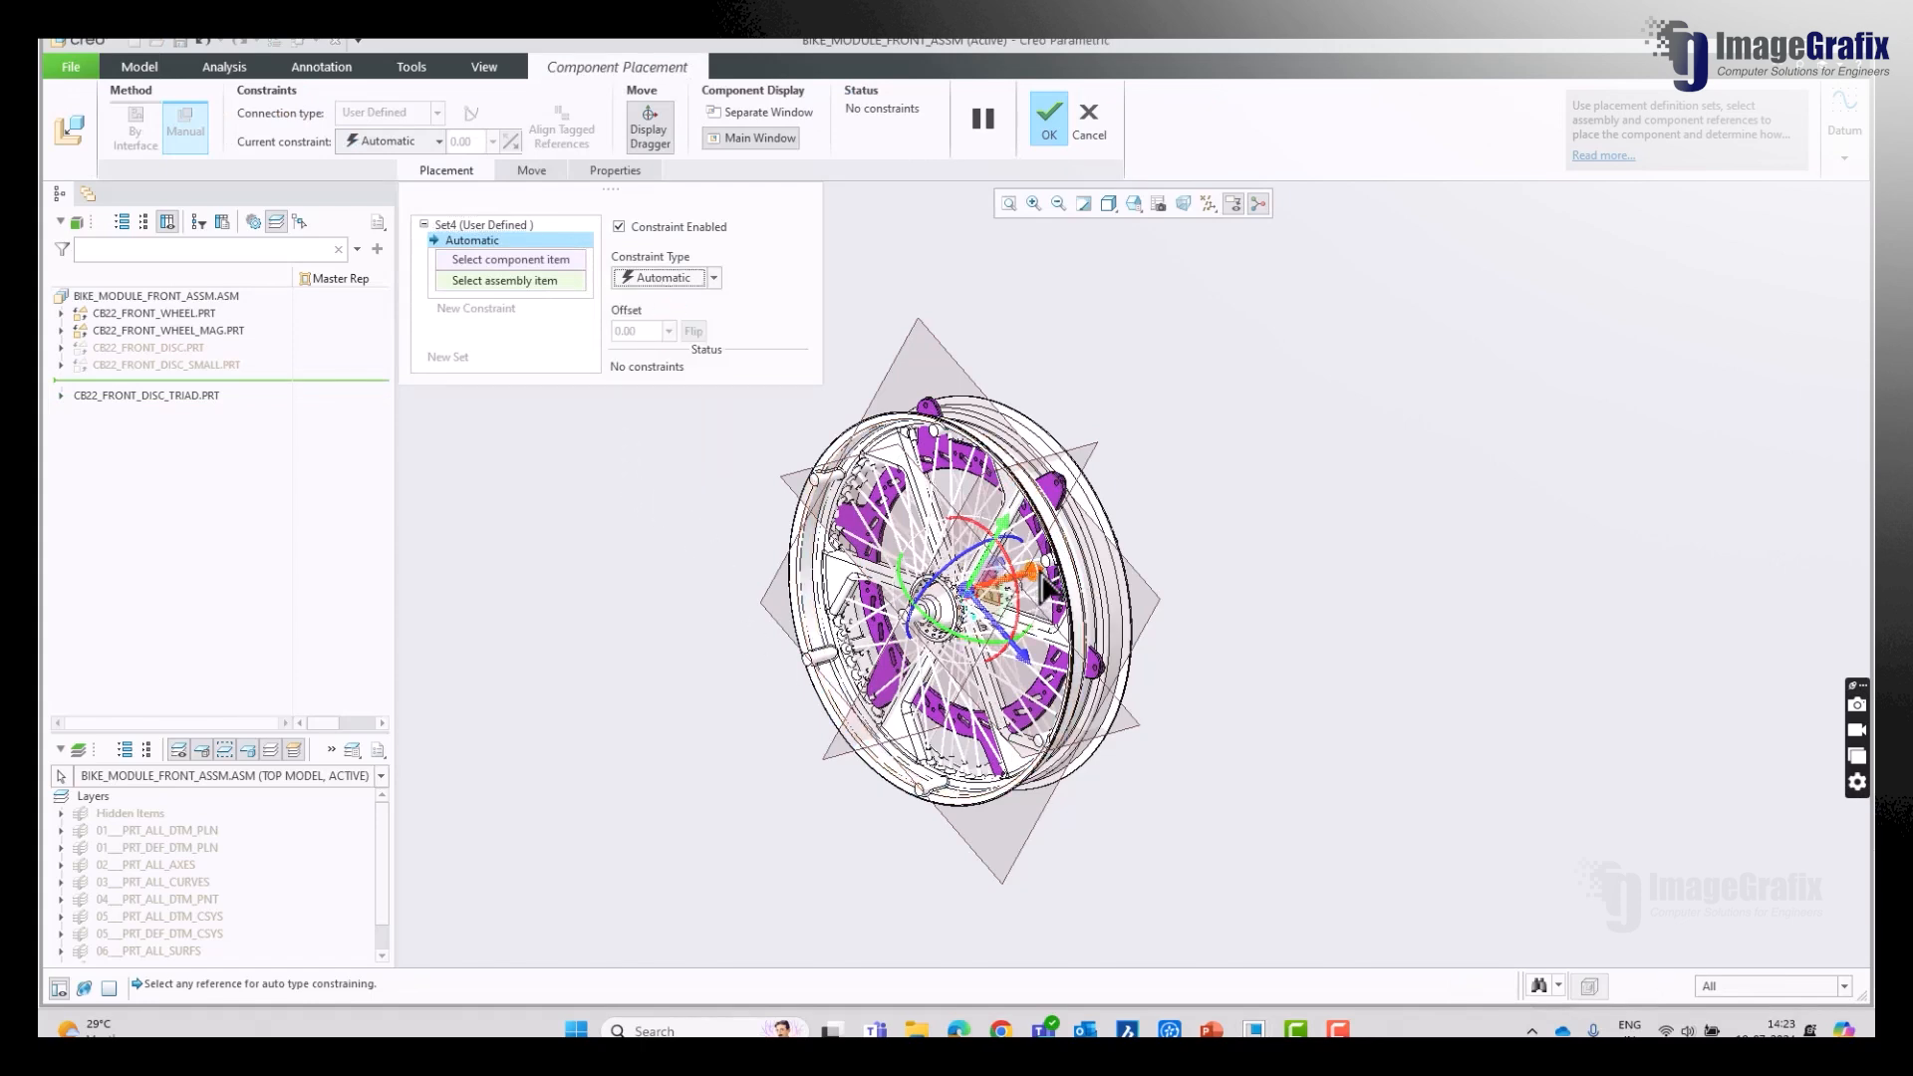
drag(1034, 572, 748, 651)
middle_drag(735, 505, 696, 526)
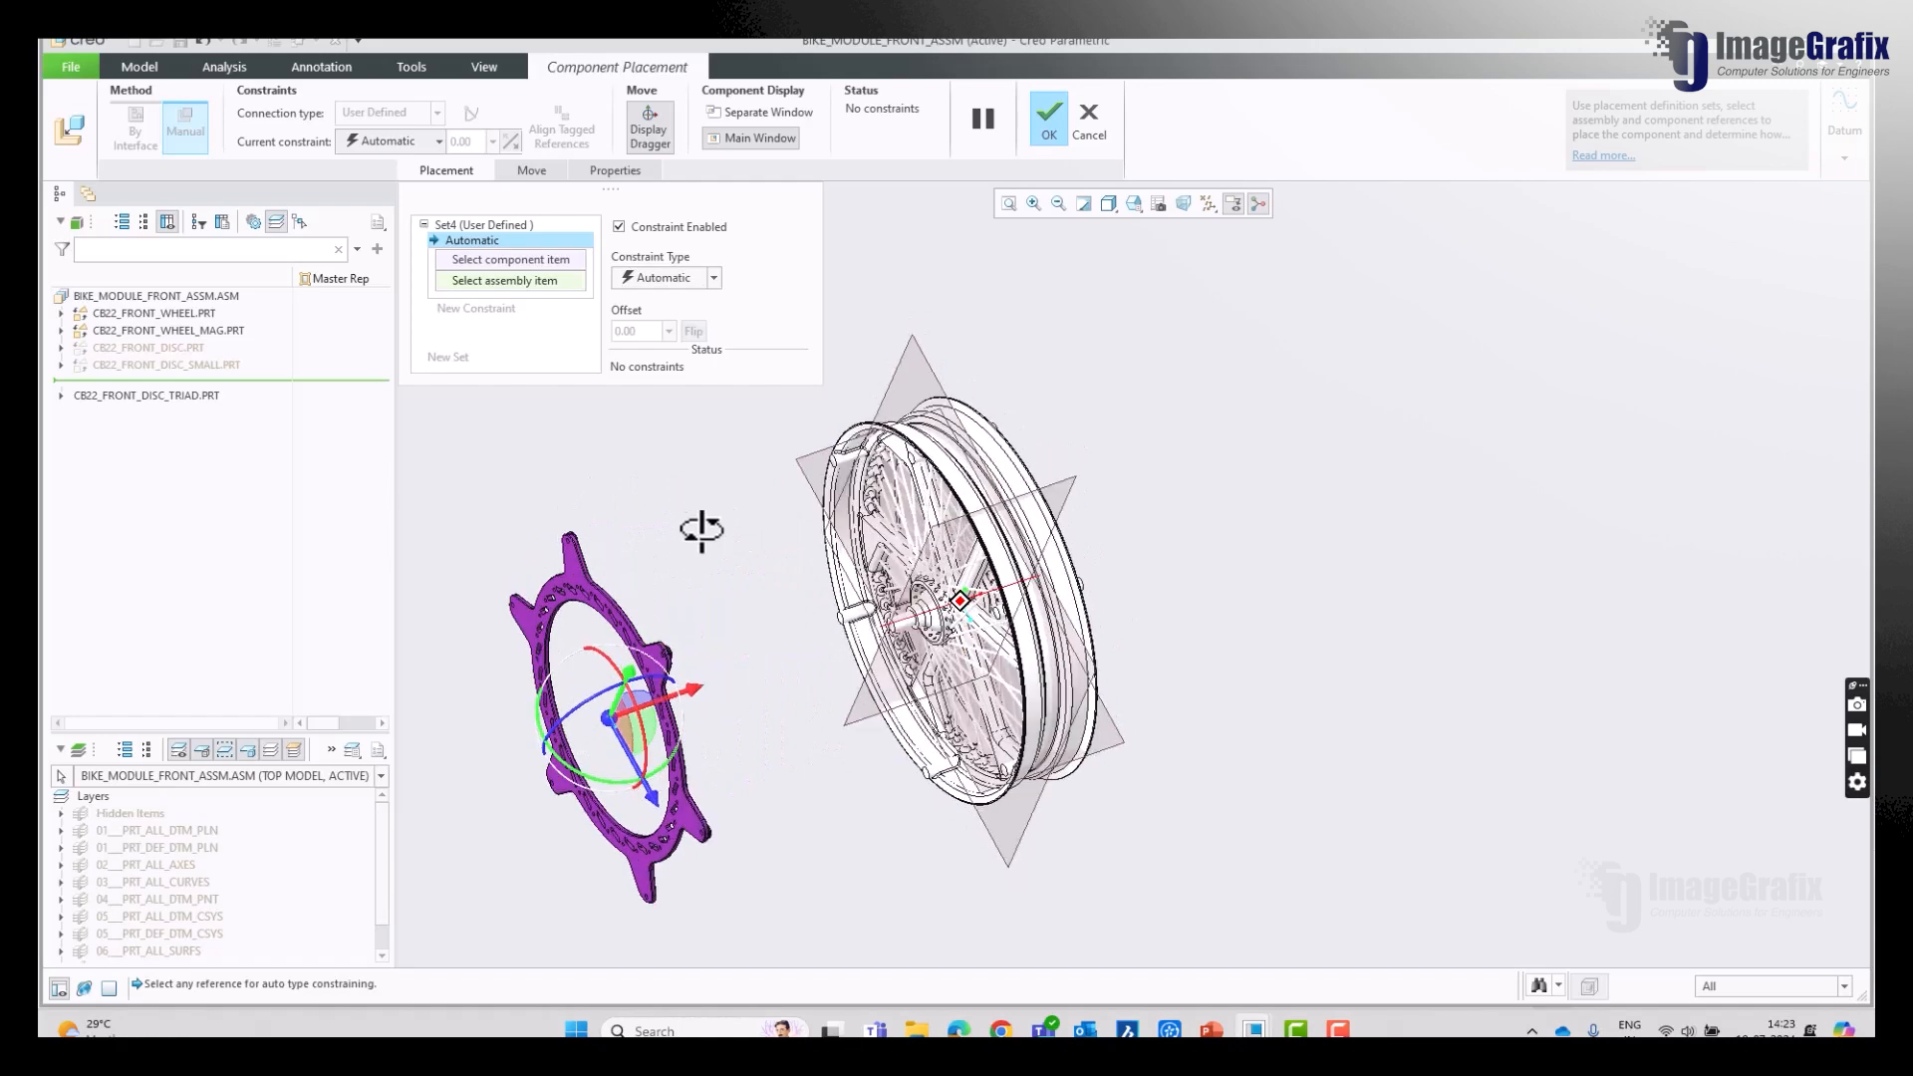
Step: Constrain the inner circular surface of the triad disc coincident with the rim surface of CB22_FRONT_WHEEL
scroll(542, 673, down, 6)
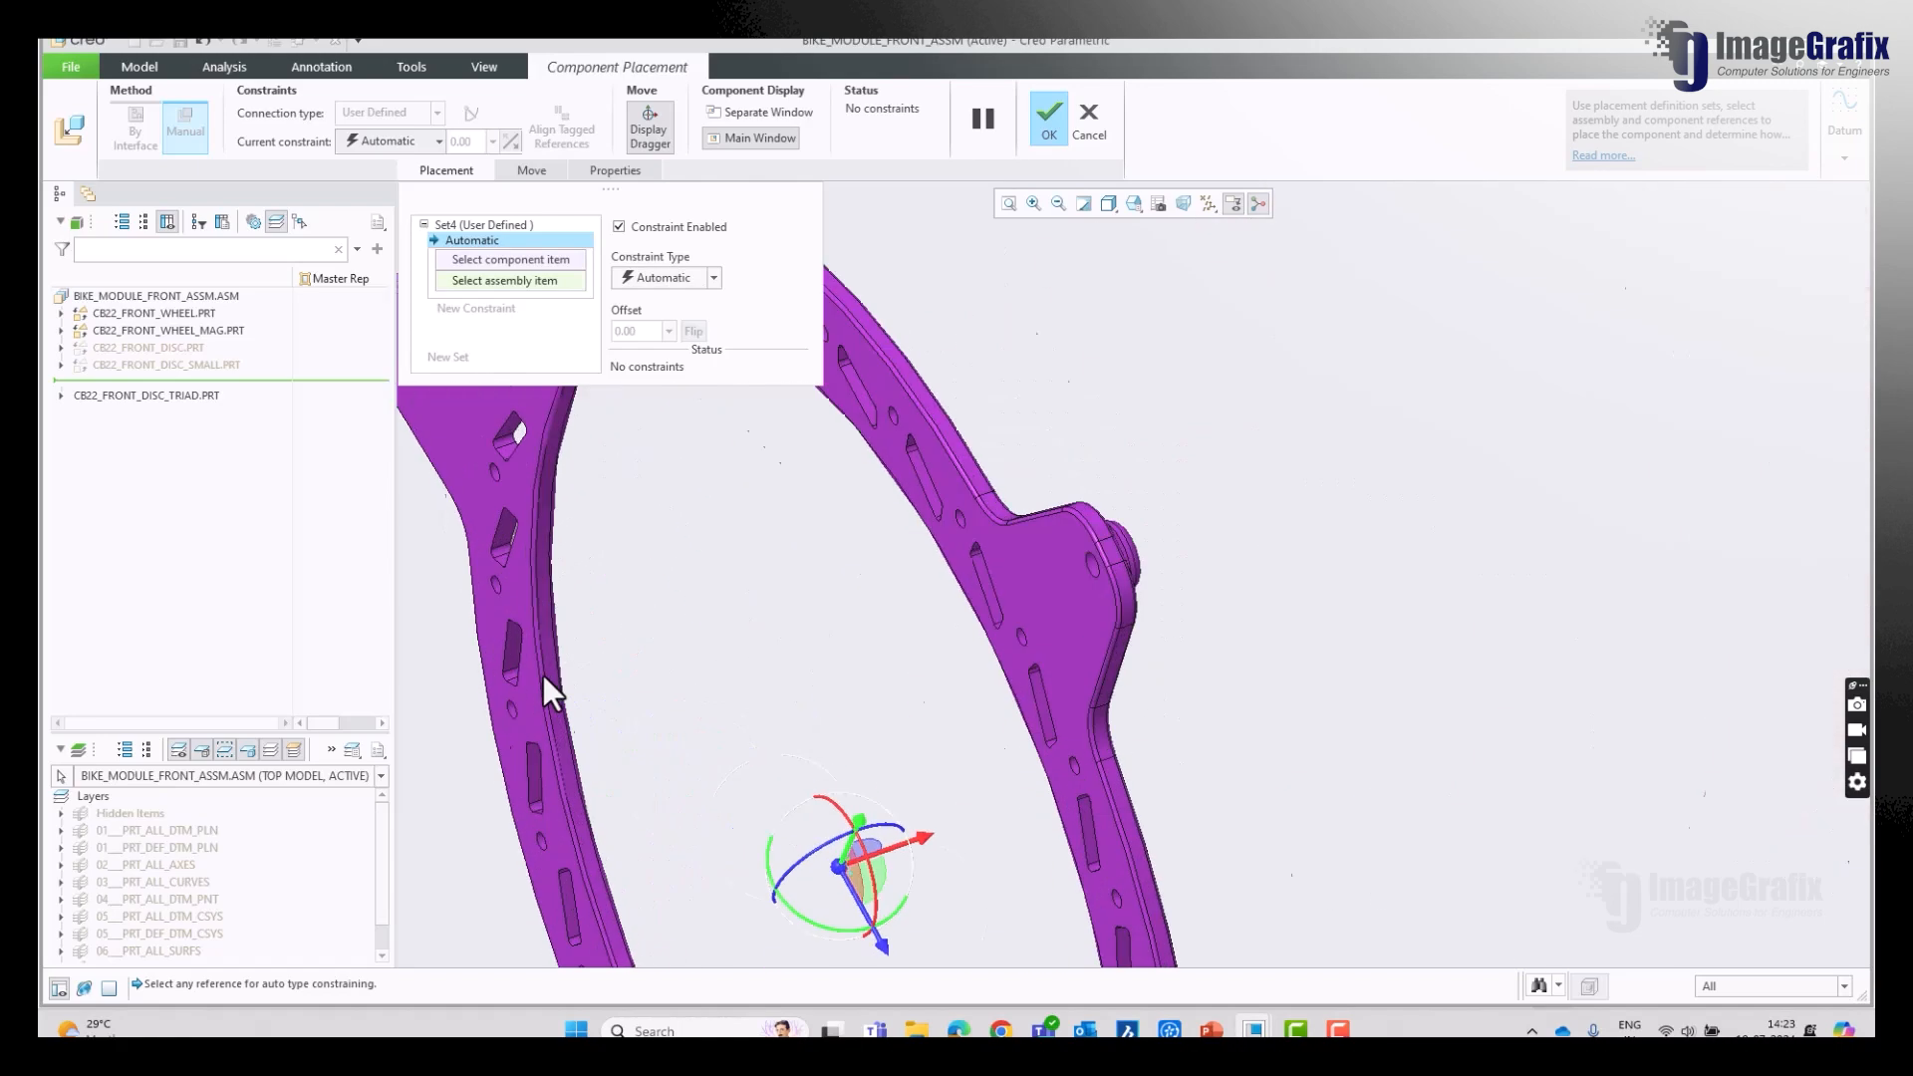
click(518, 260)
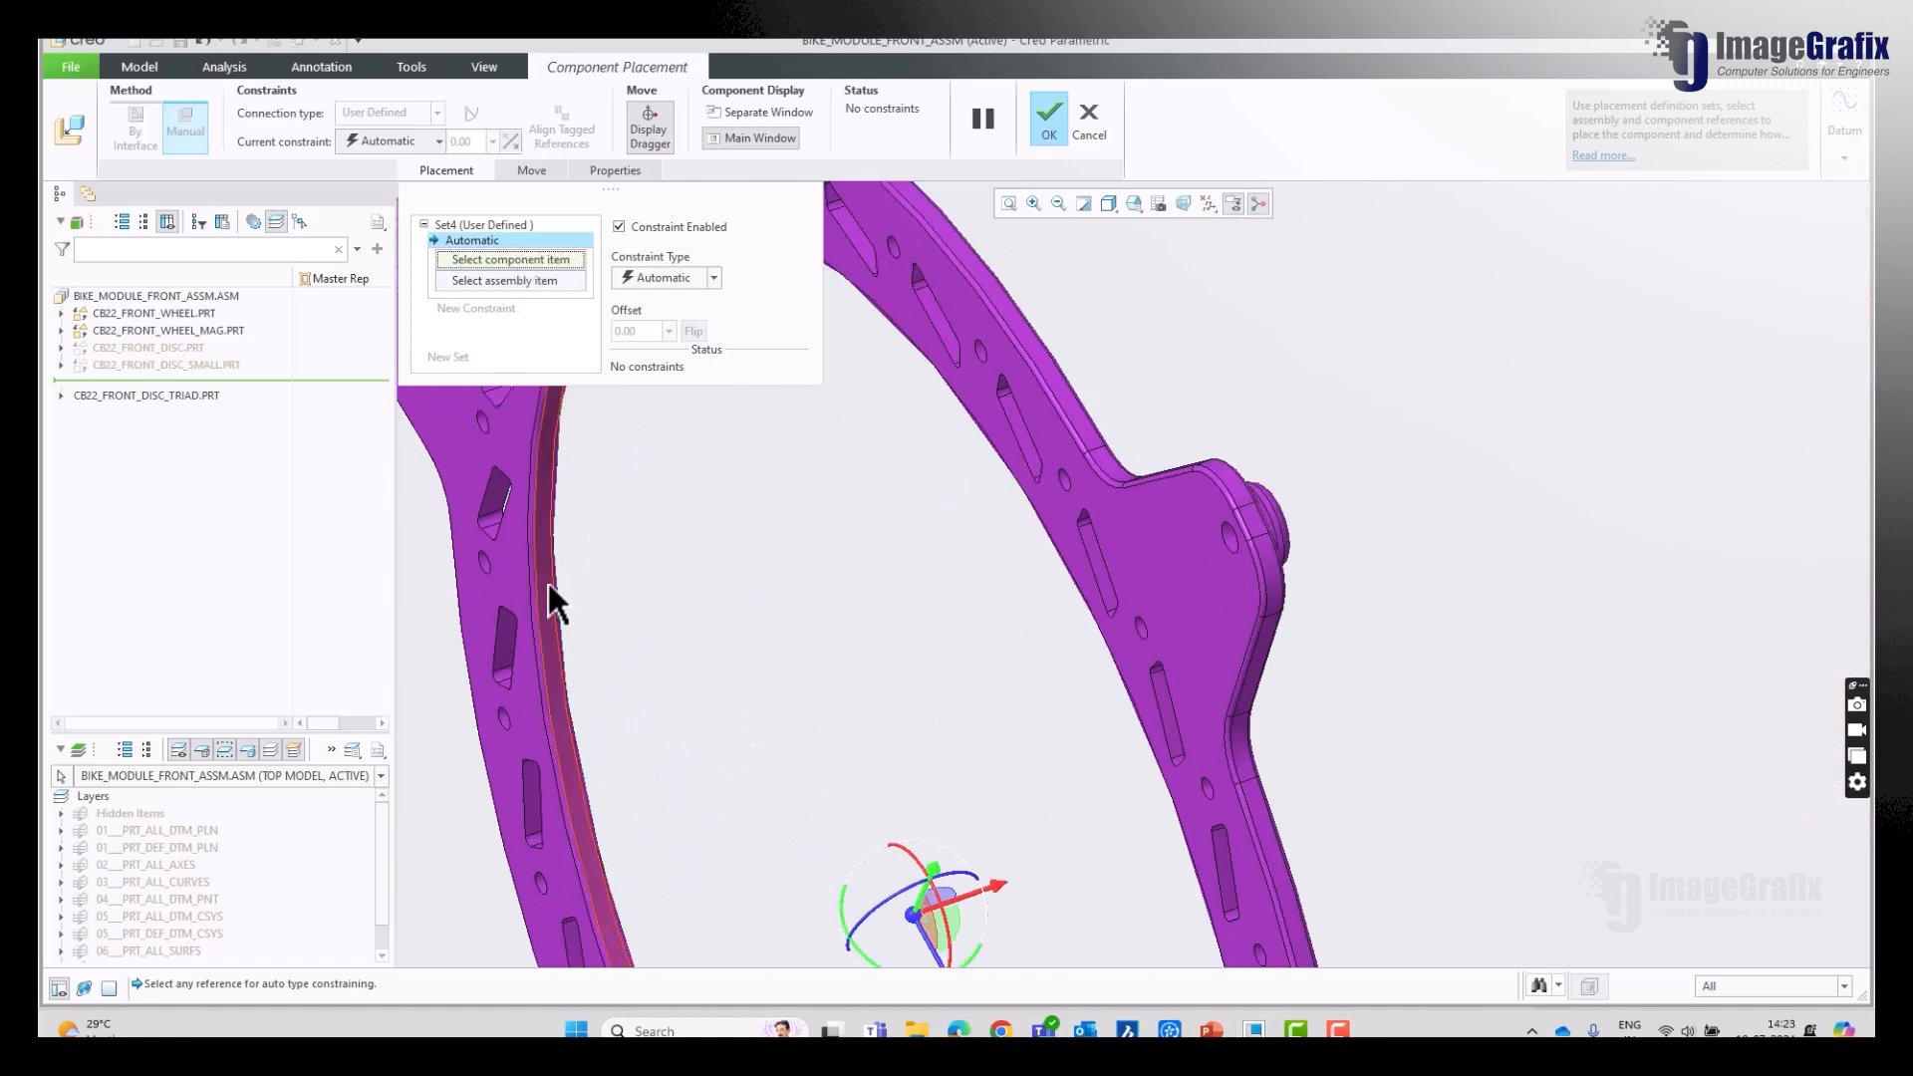
click(582, 654)
scroll(582, 654, up, 6)
scroll(1187, 522, down, 5)
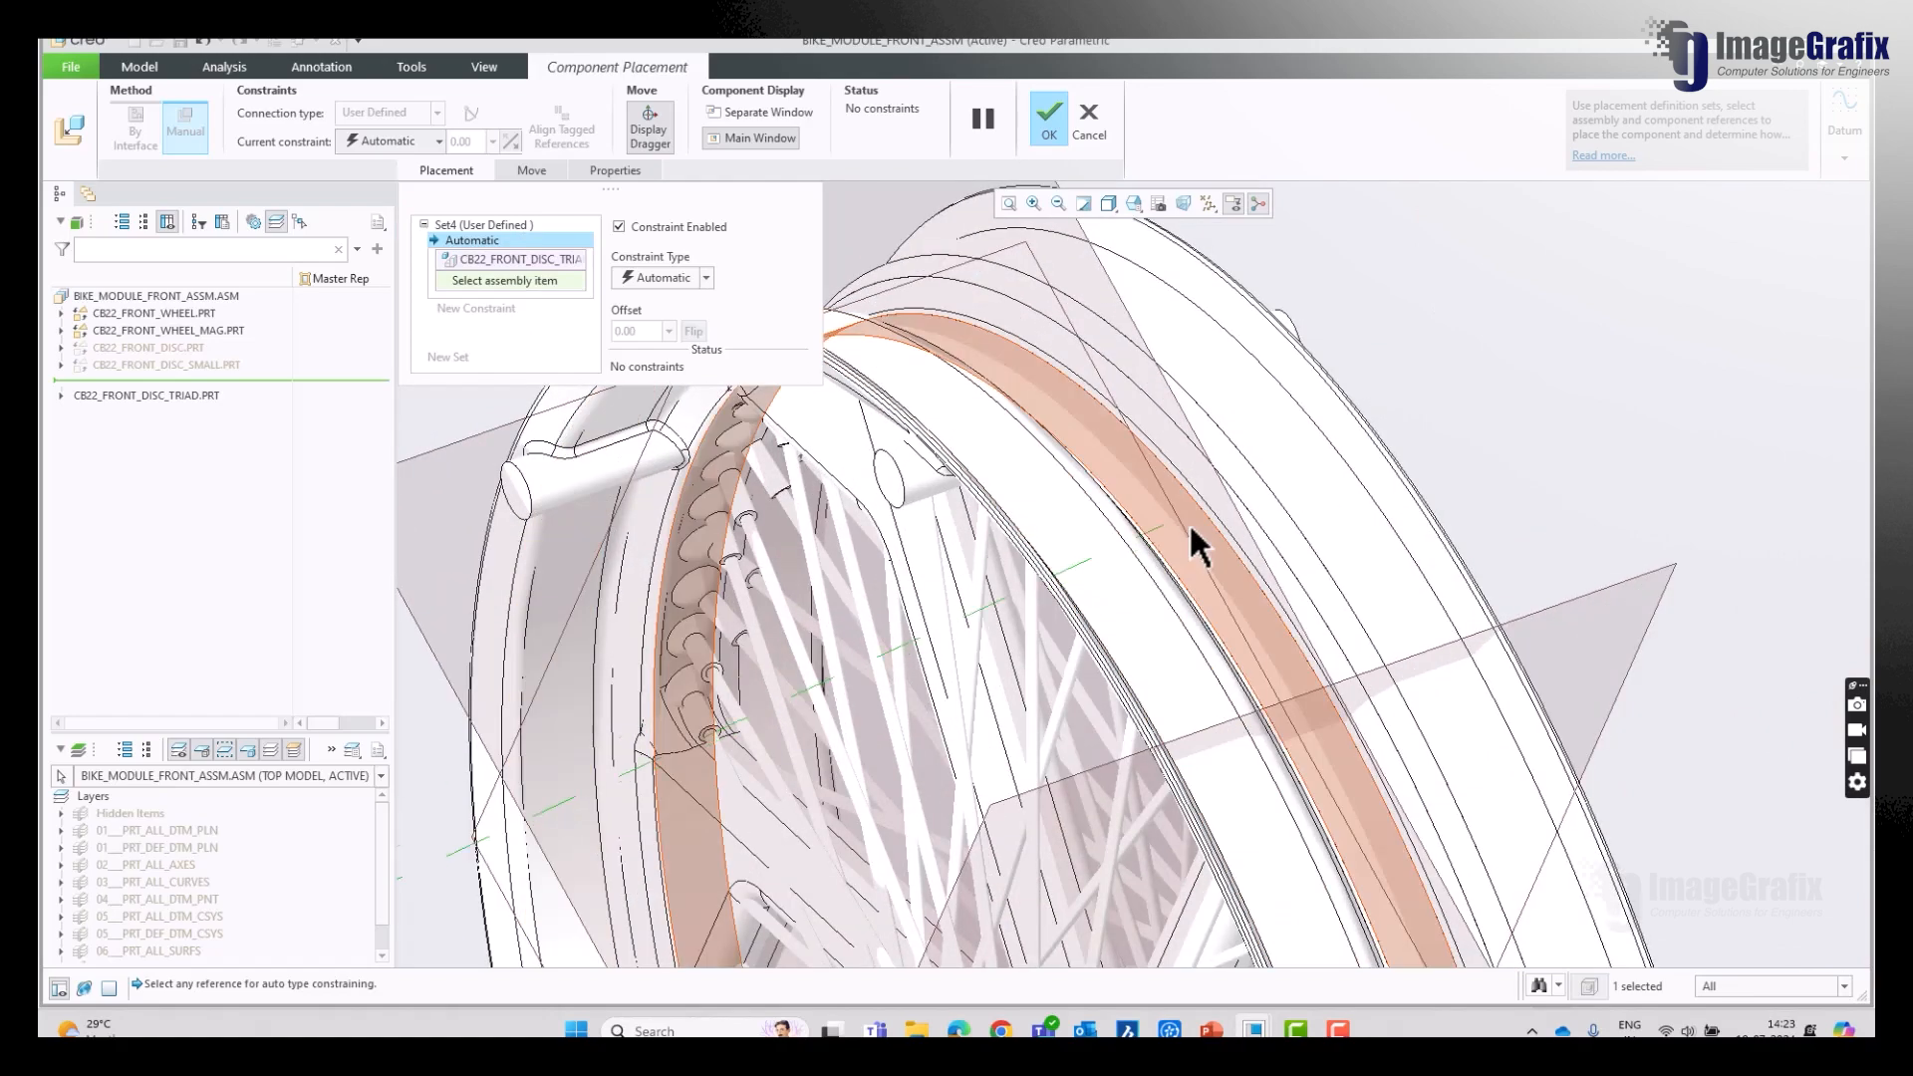
click(1198, 522)
scroll(994, 456, up, 4)
scroll(967, 423, up, 3)
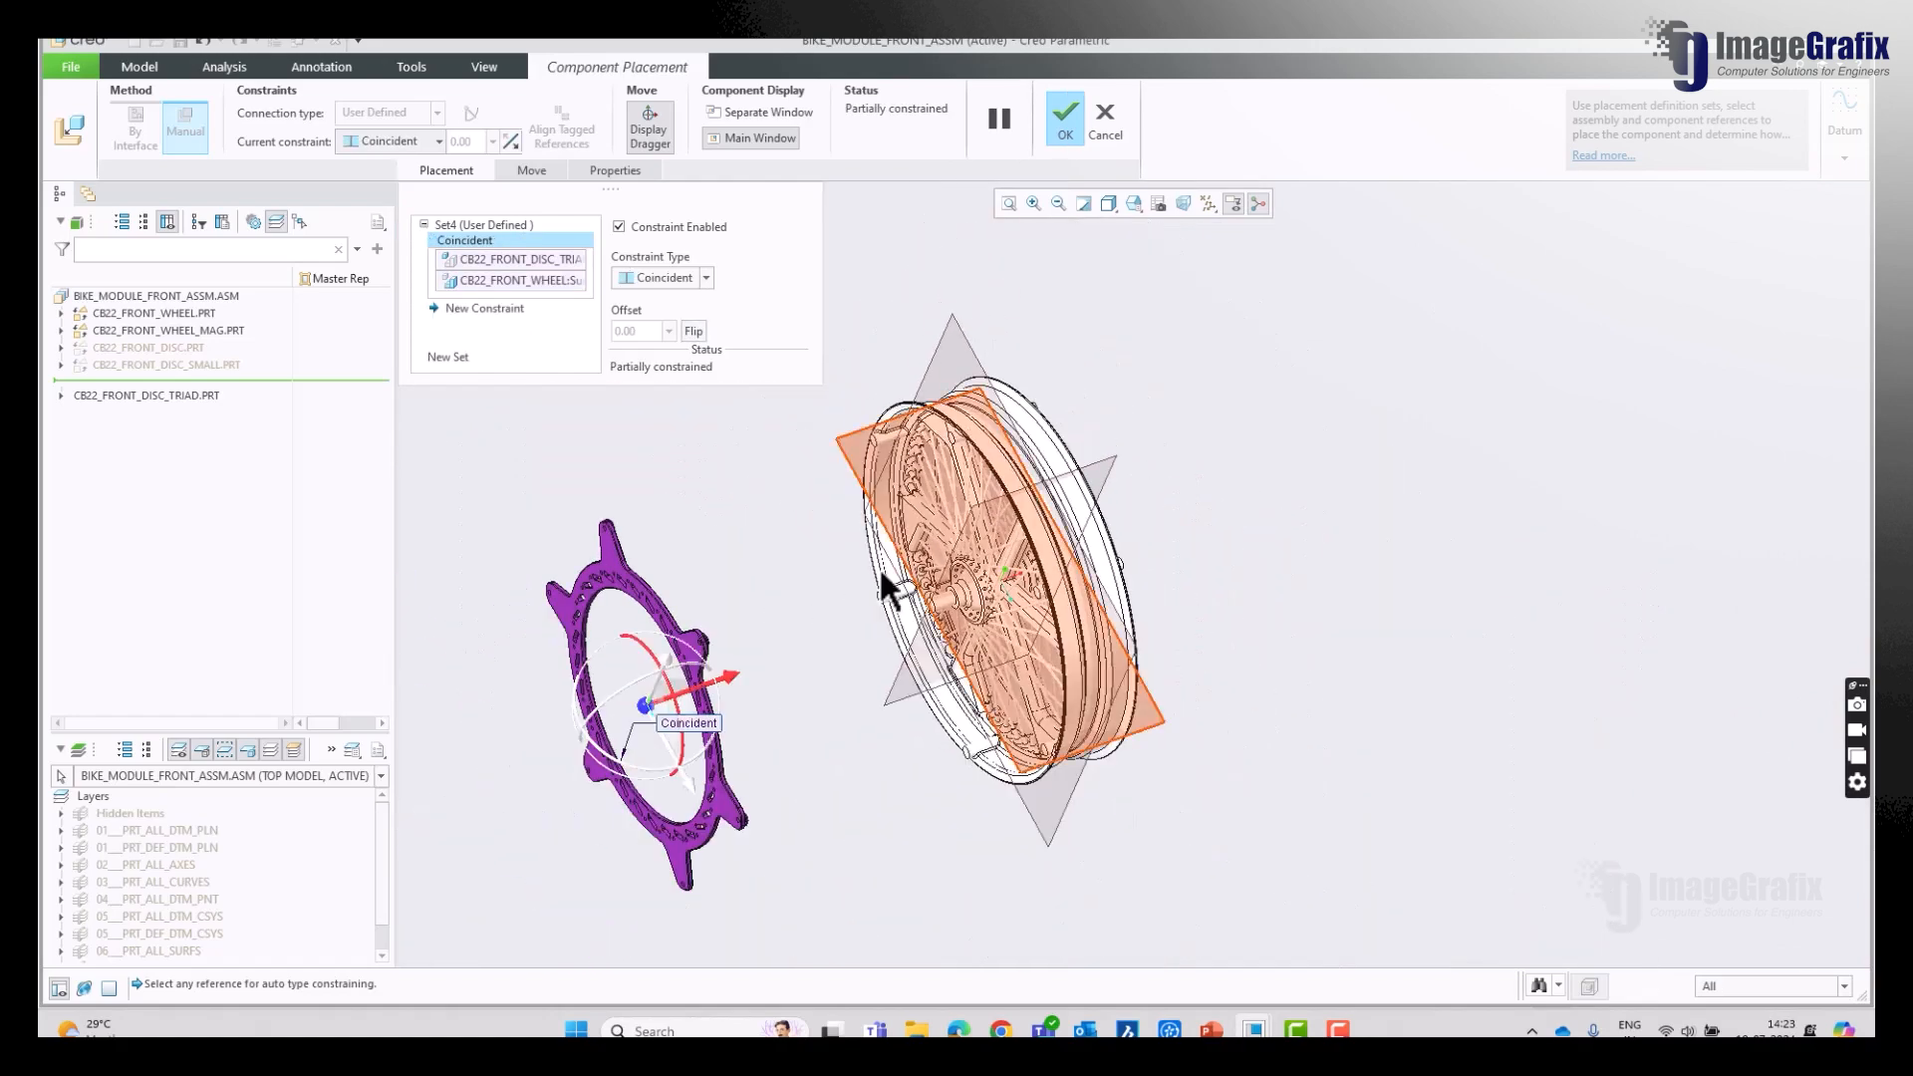
Step: Add a placement constraint between the end face of a triad disc mounting boss and the circular mounting face on CB22_FRONT_WHEEL
middle_drag(879, 566, 697, 587)
scroll(541, 503, down, 5)
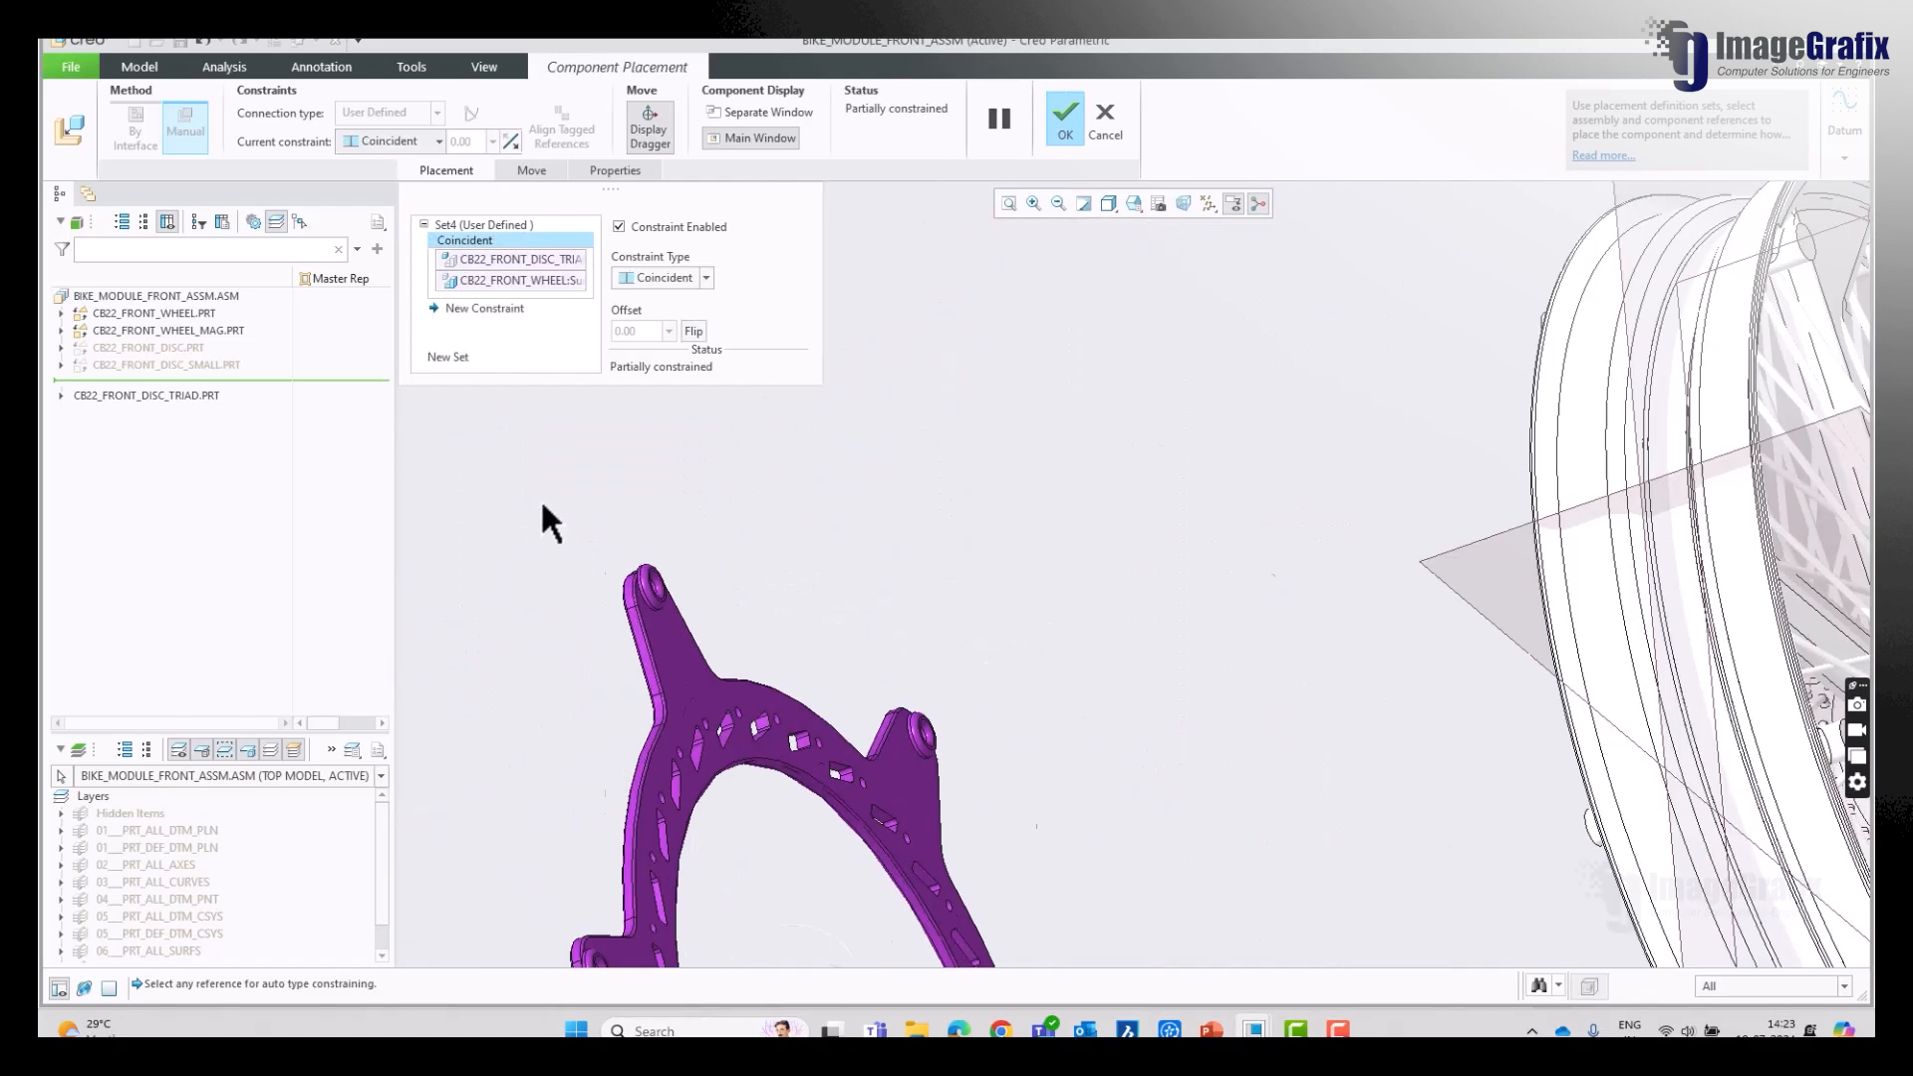
scroll(739, 662, down, 4)
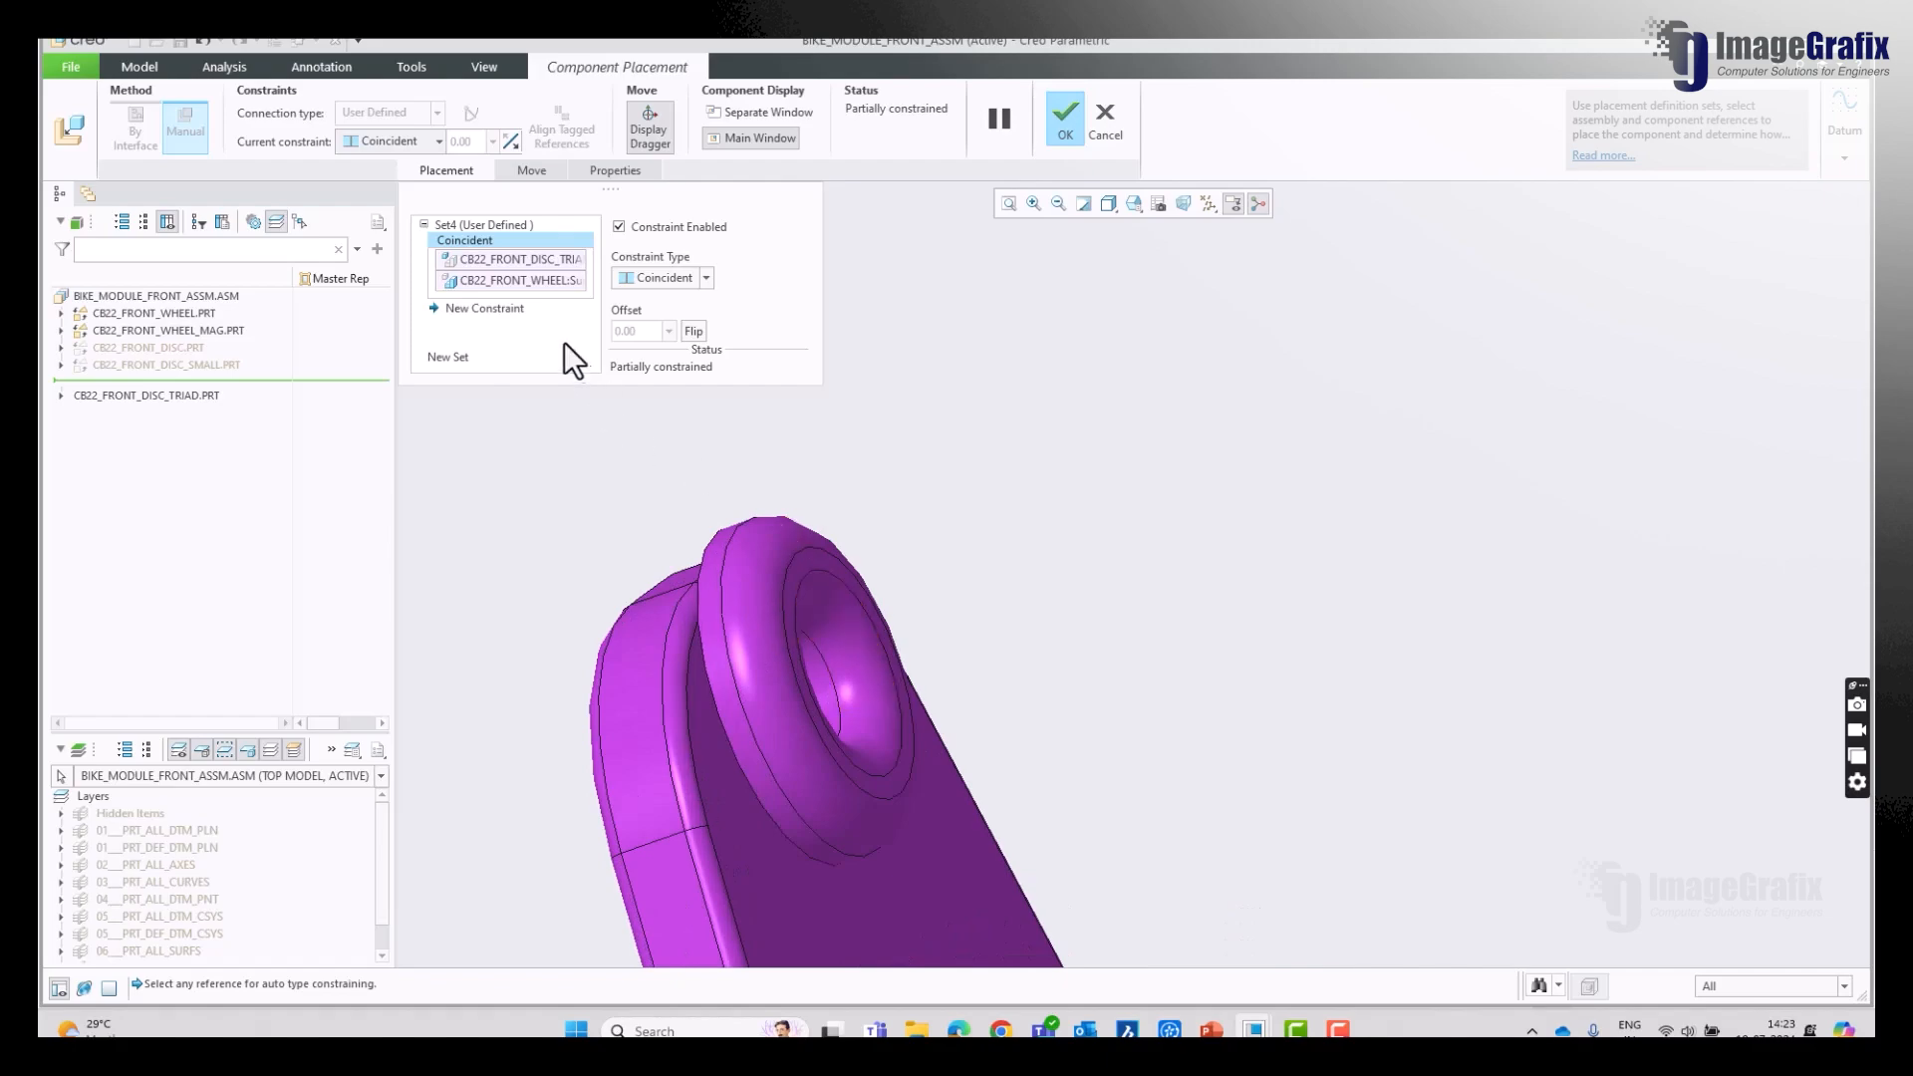
click(515, 308)
click(828, 556)
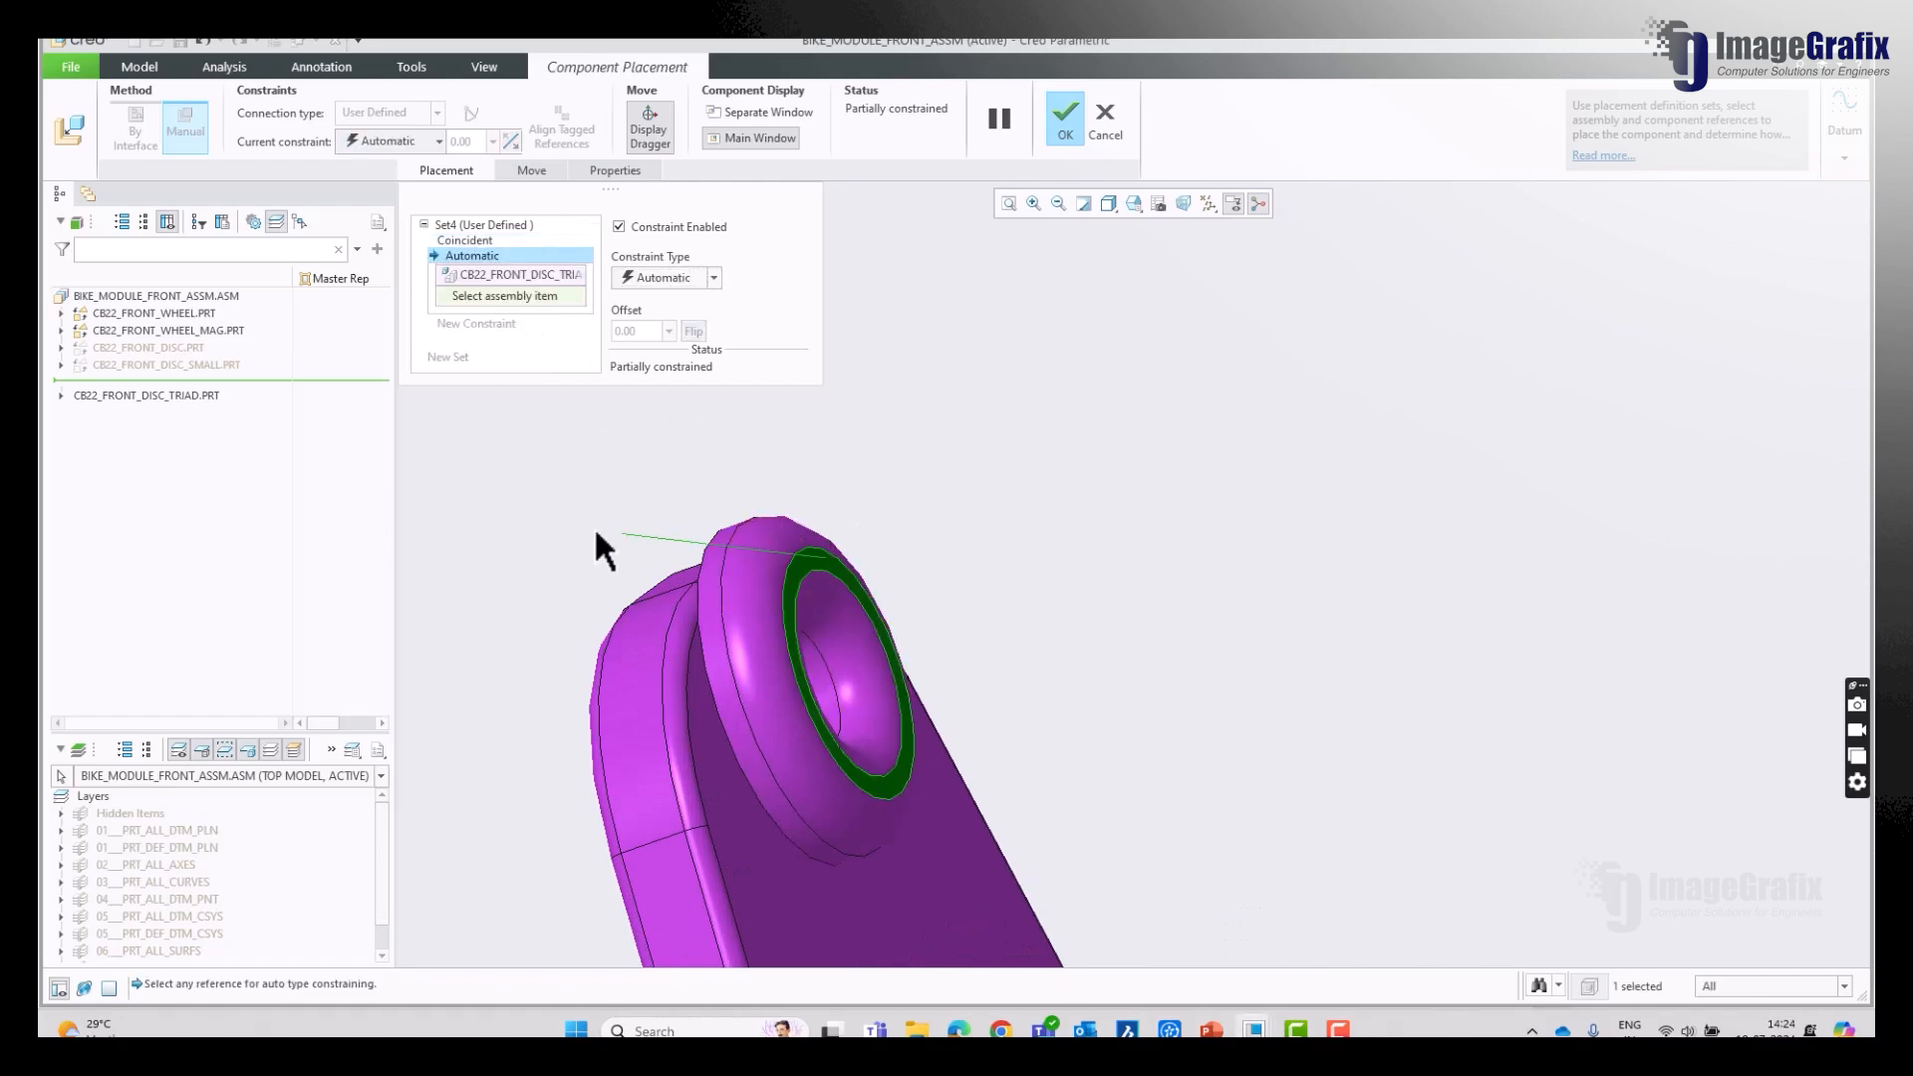
scroll(603, 545, up, 5)
middle_drag(841, 577, 767, 606)
scroll(770, 606, up, 2)
scroll(1358, 341, down, 2)
scroll(1175, 669, down, 3)
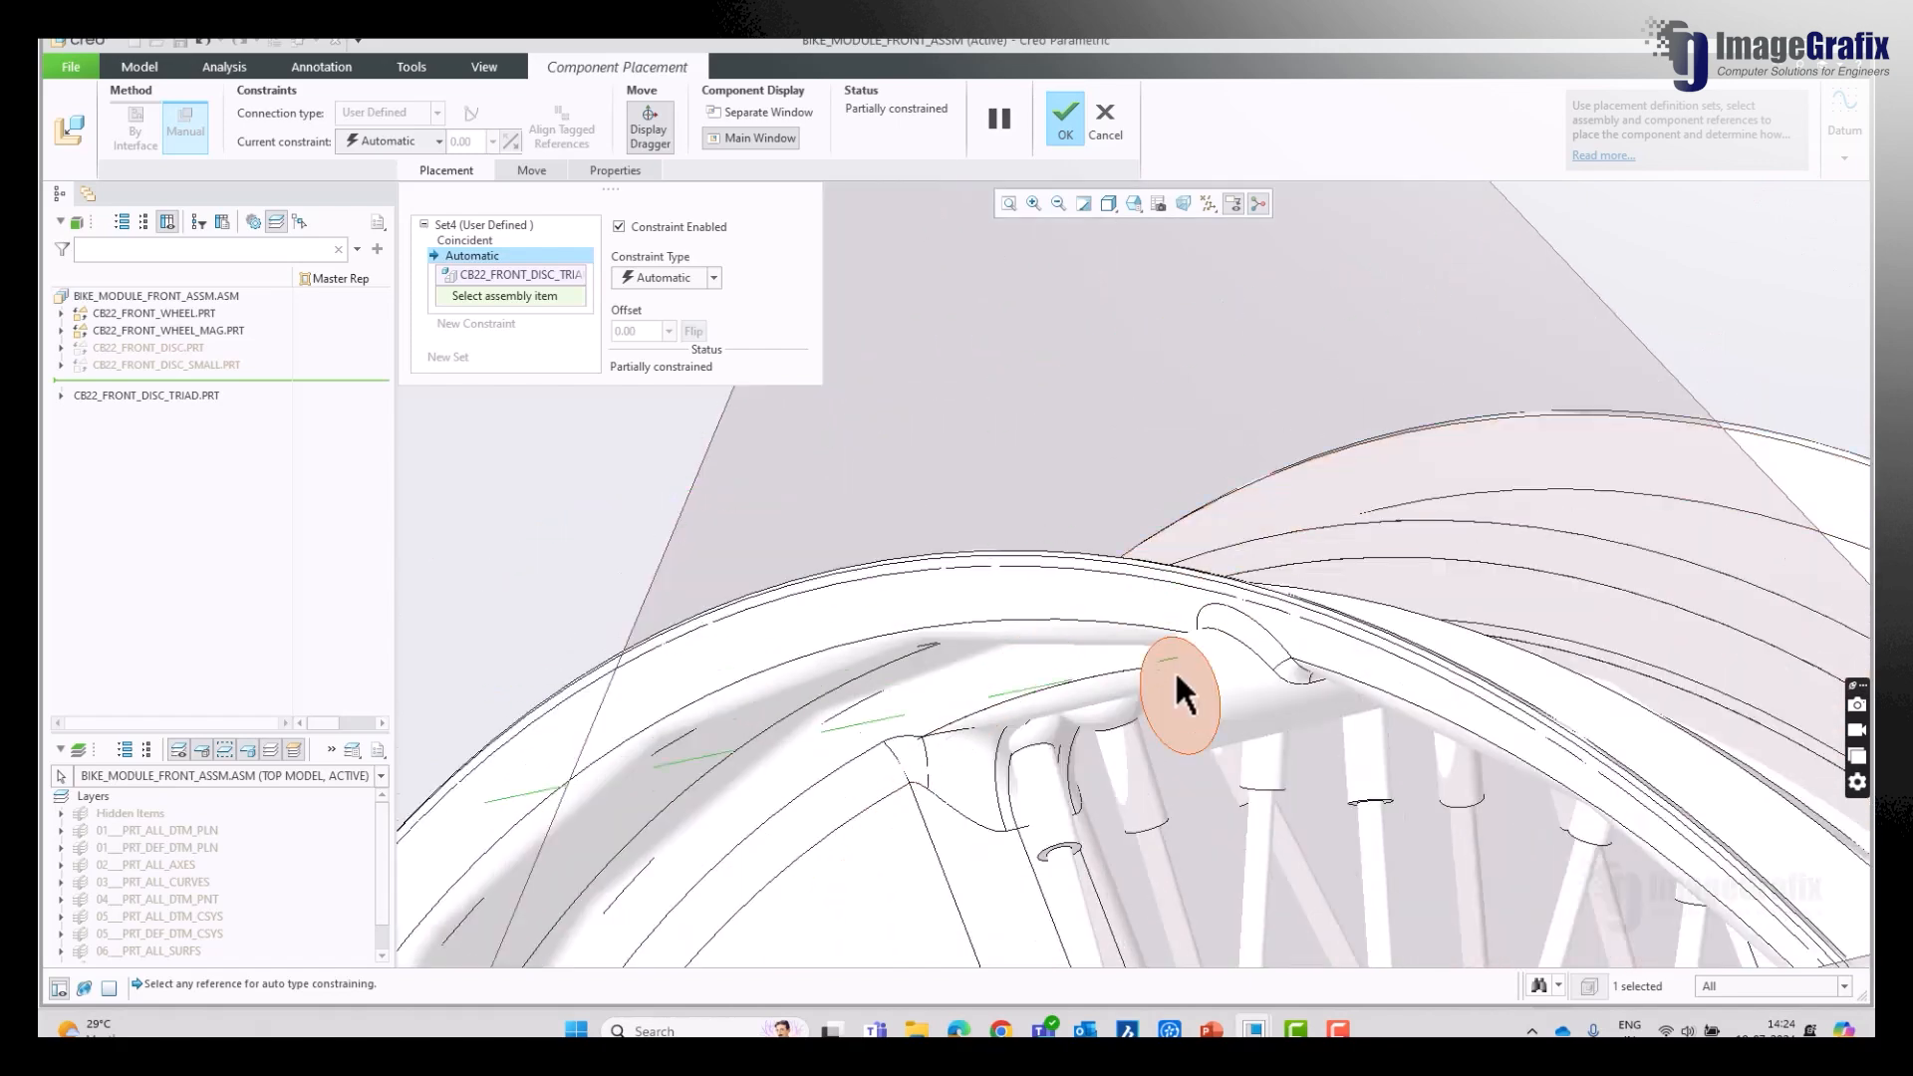
click(1180, 595)
scroll(1179, 450, up, 3)
scroll(1055, 432, up, 2)
middle_drag(1055, 432, 777, 468)
Step: Try to add a third constraint making the triad disc's flat face coincident with the wheel's circular mounting face
click(495, 326)
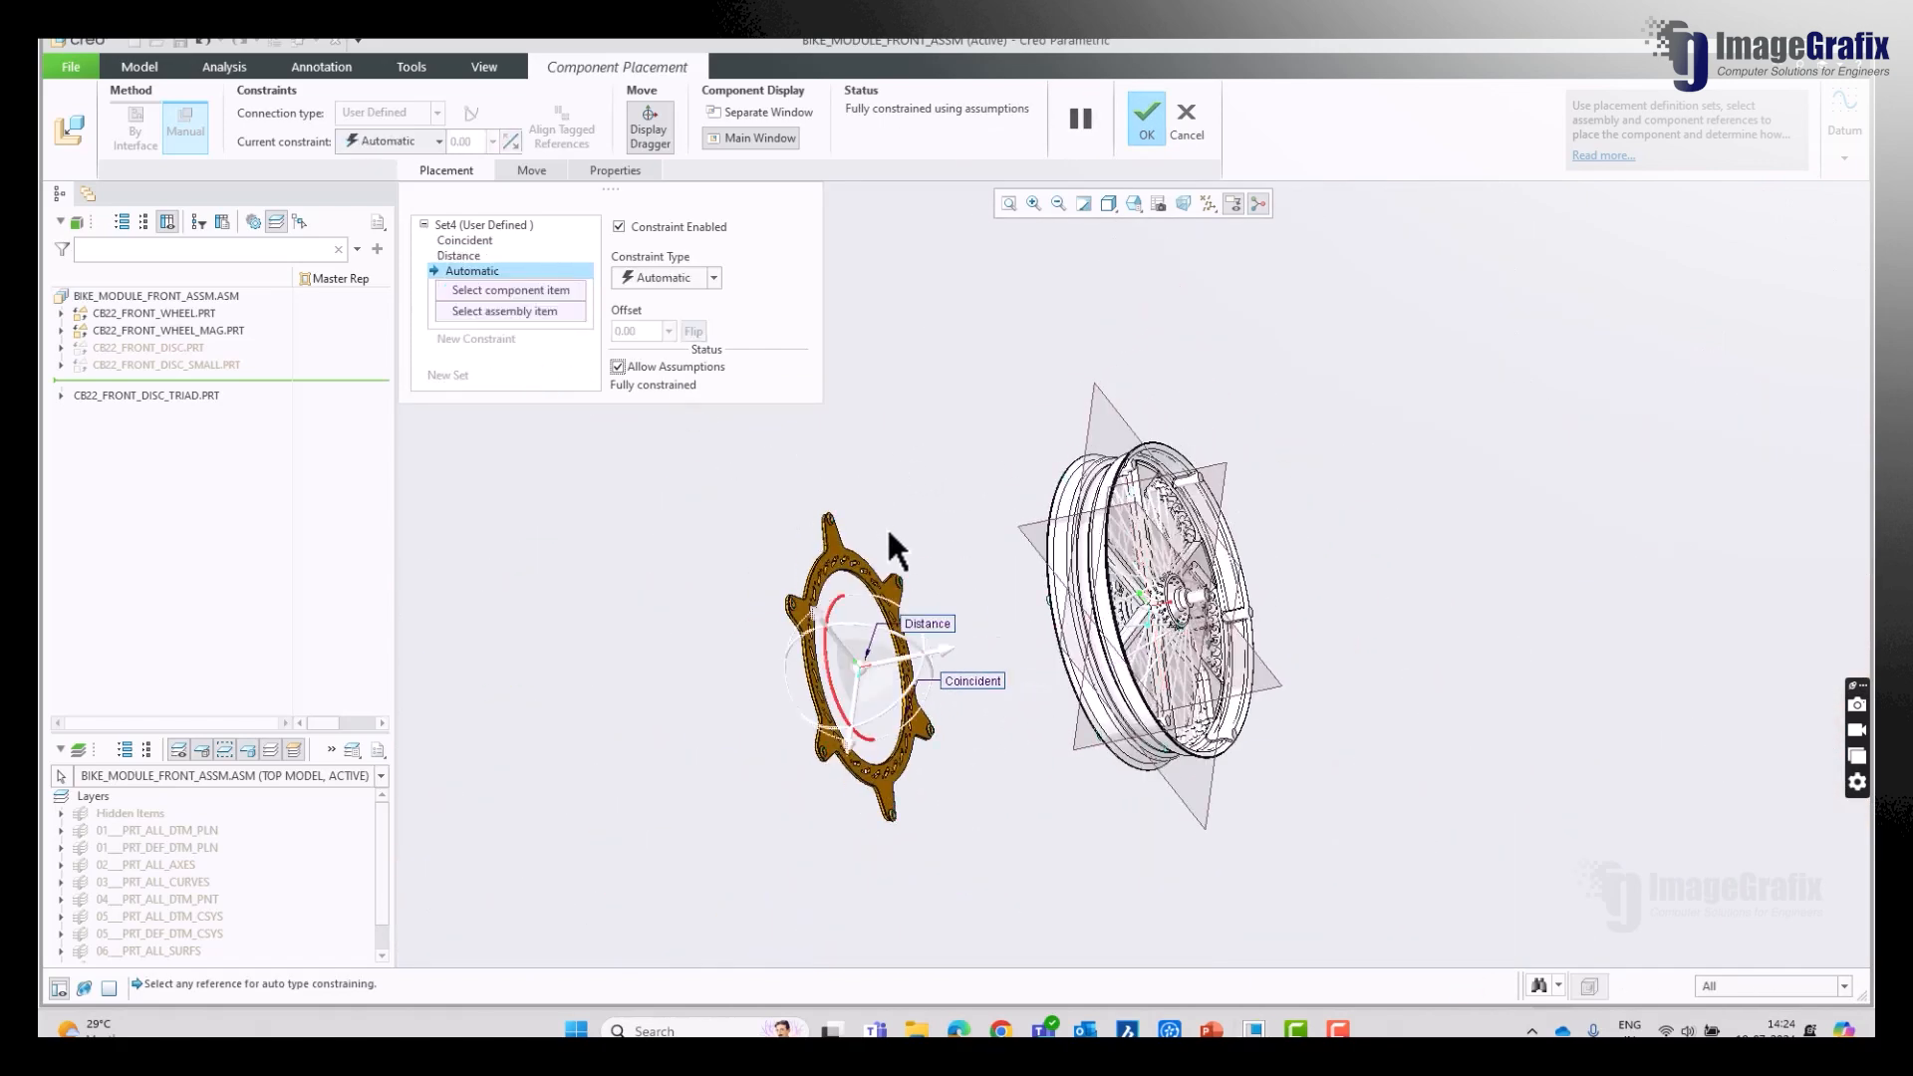
scroll(887, 526, down, 3)
click(705, 640)
scroll(719, 508, up, 3)
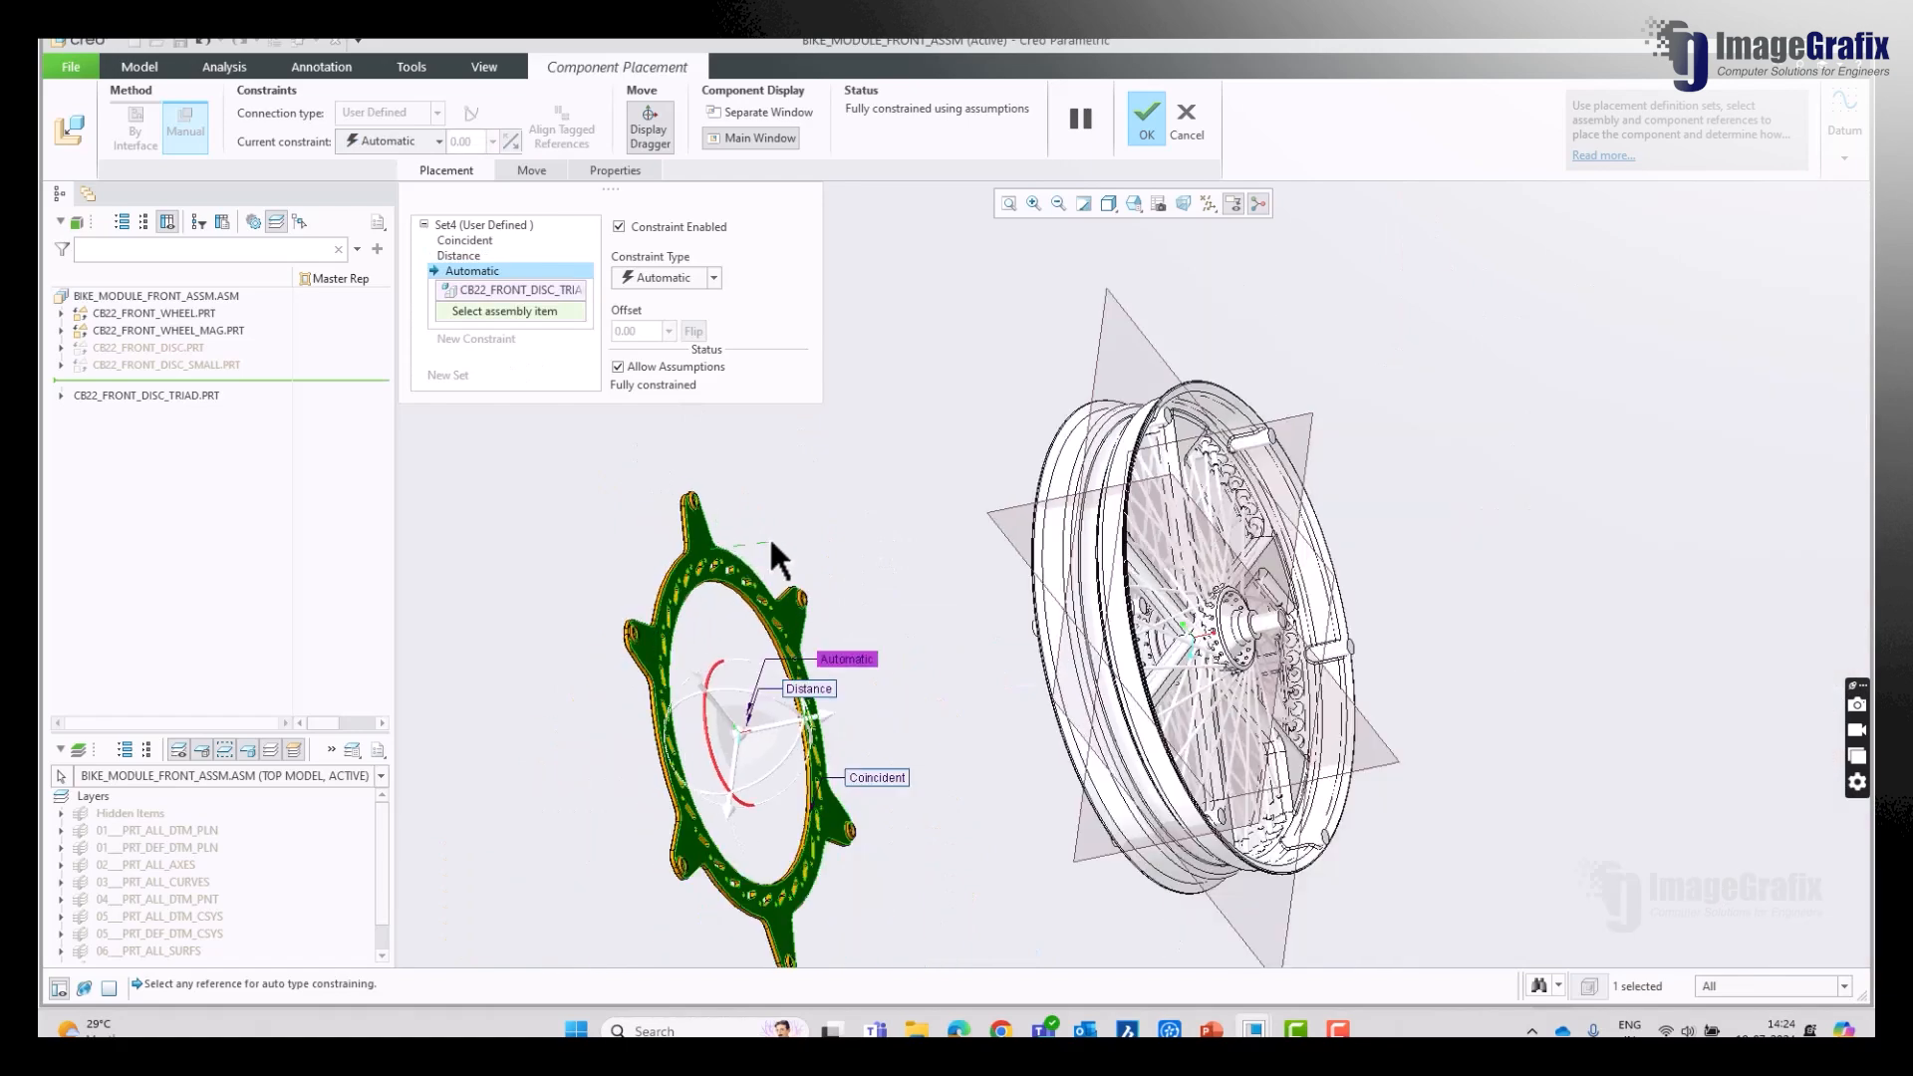
middle_drag(769, 535, 1109, 359)
scroll(1110, 361, down, 5)
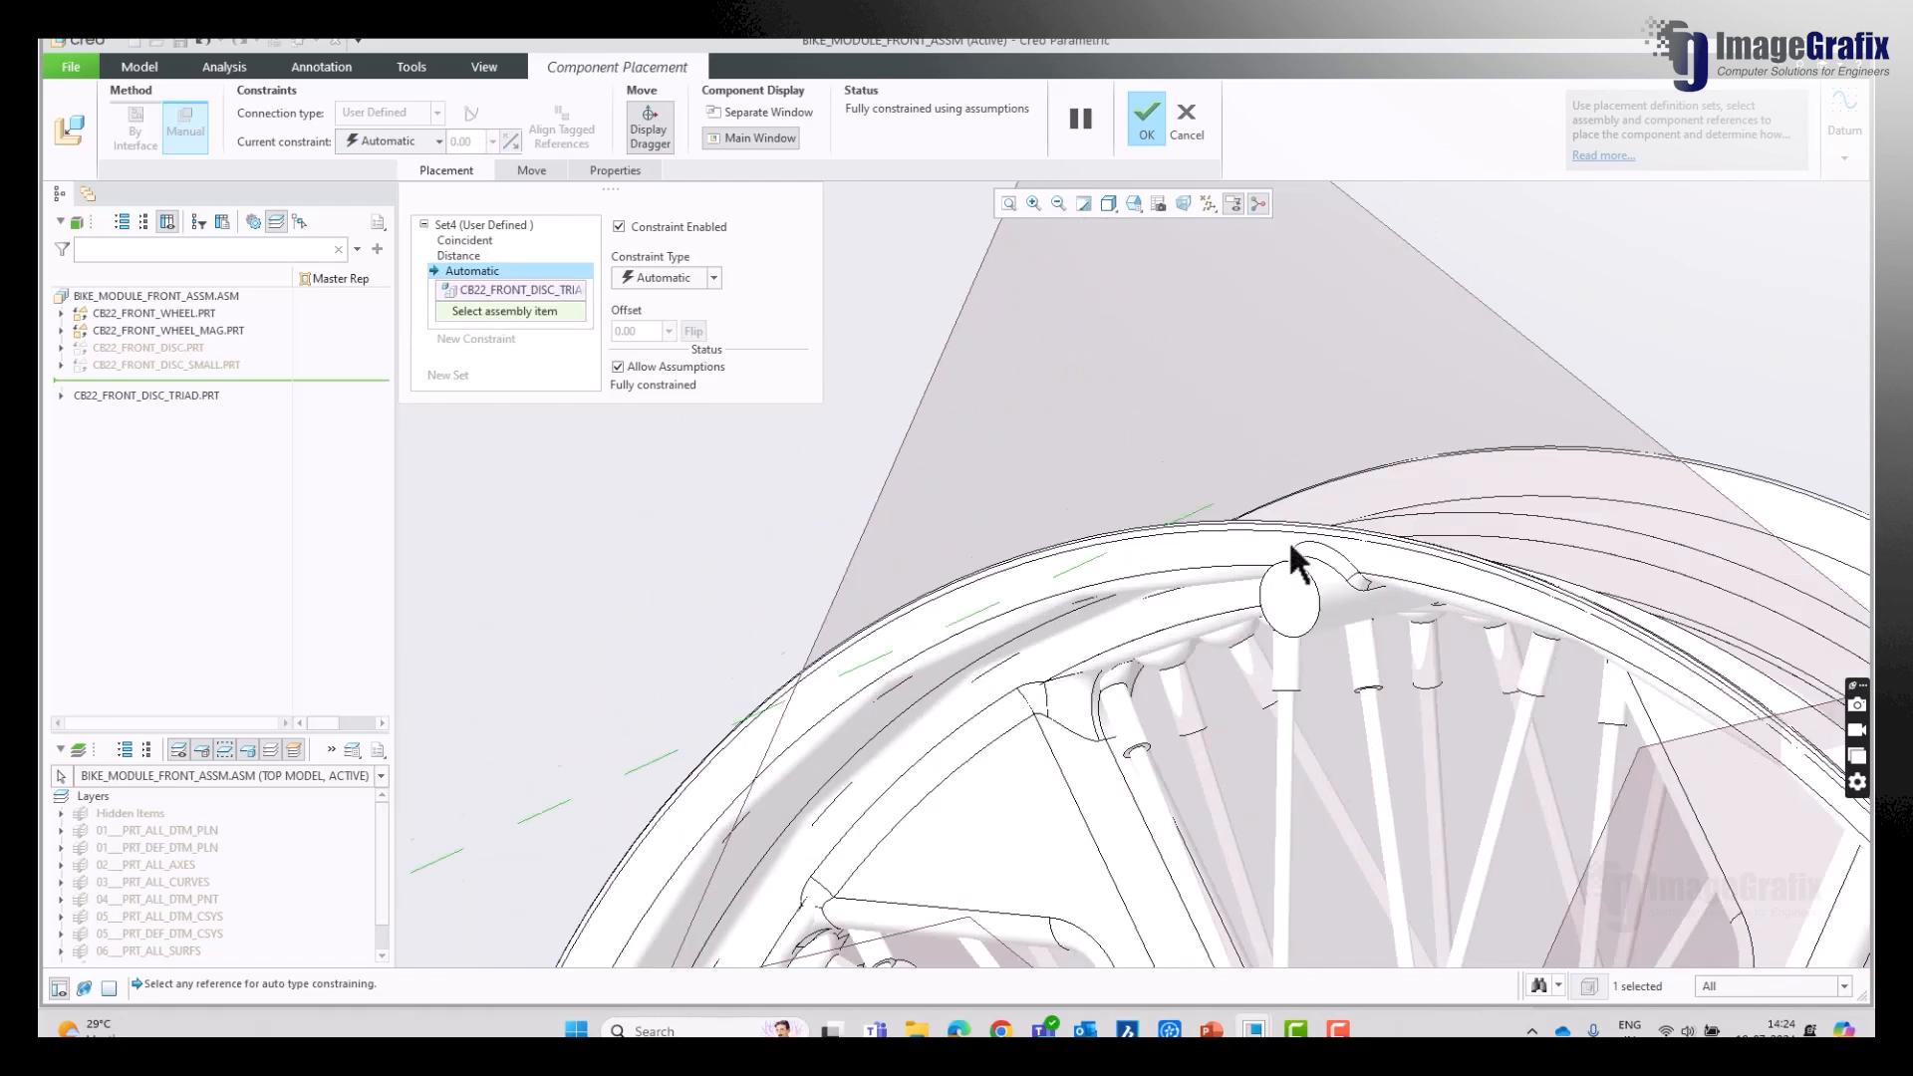
click(1278, 591)
scroll(1071, 476, up, 5)
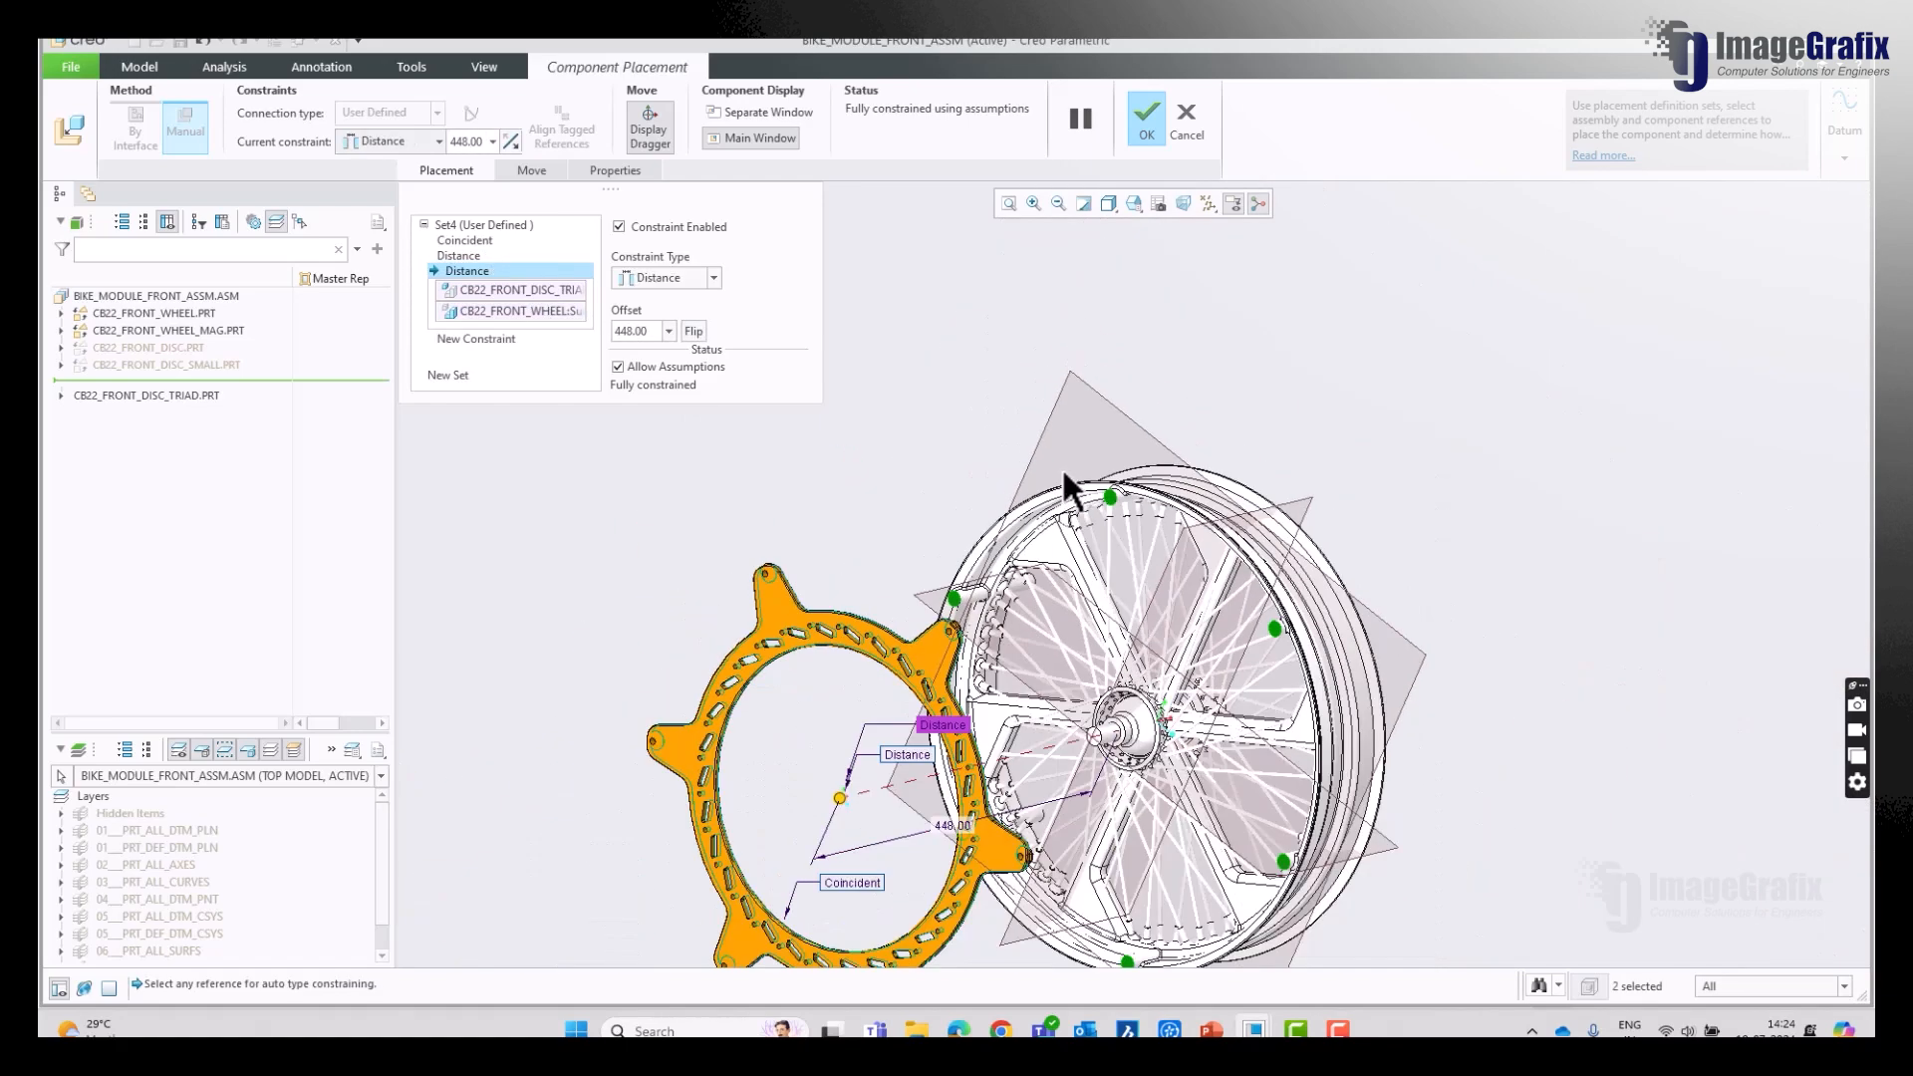
double_click(658, 331)
click(662, 279)
click(666, 350)
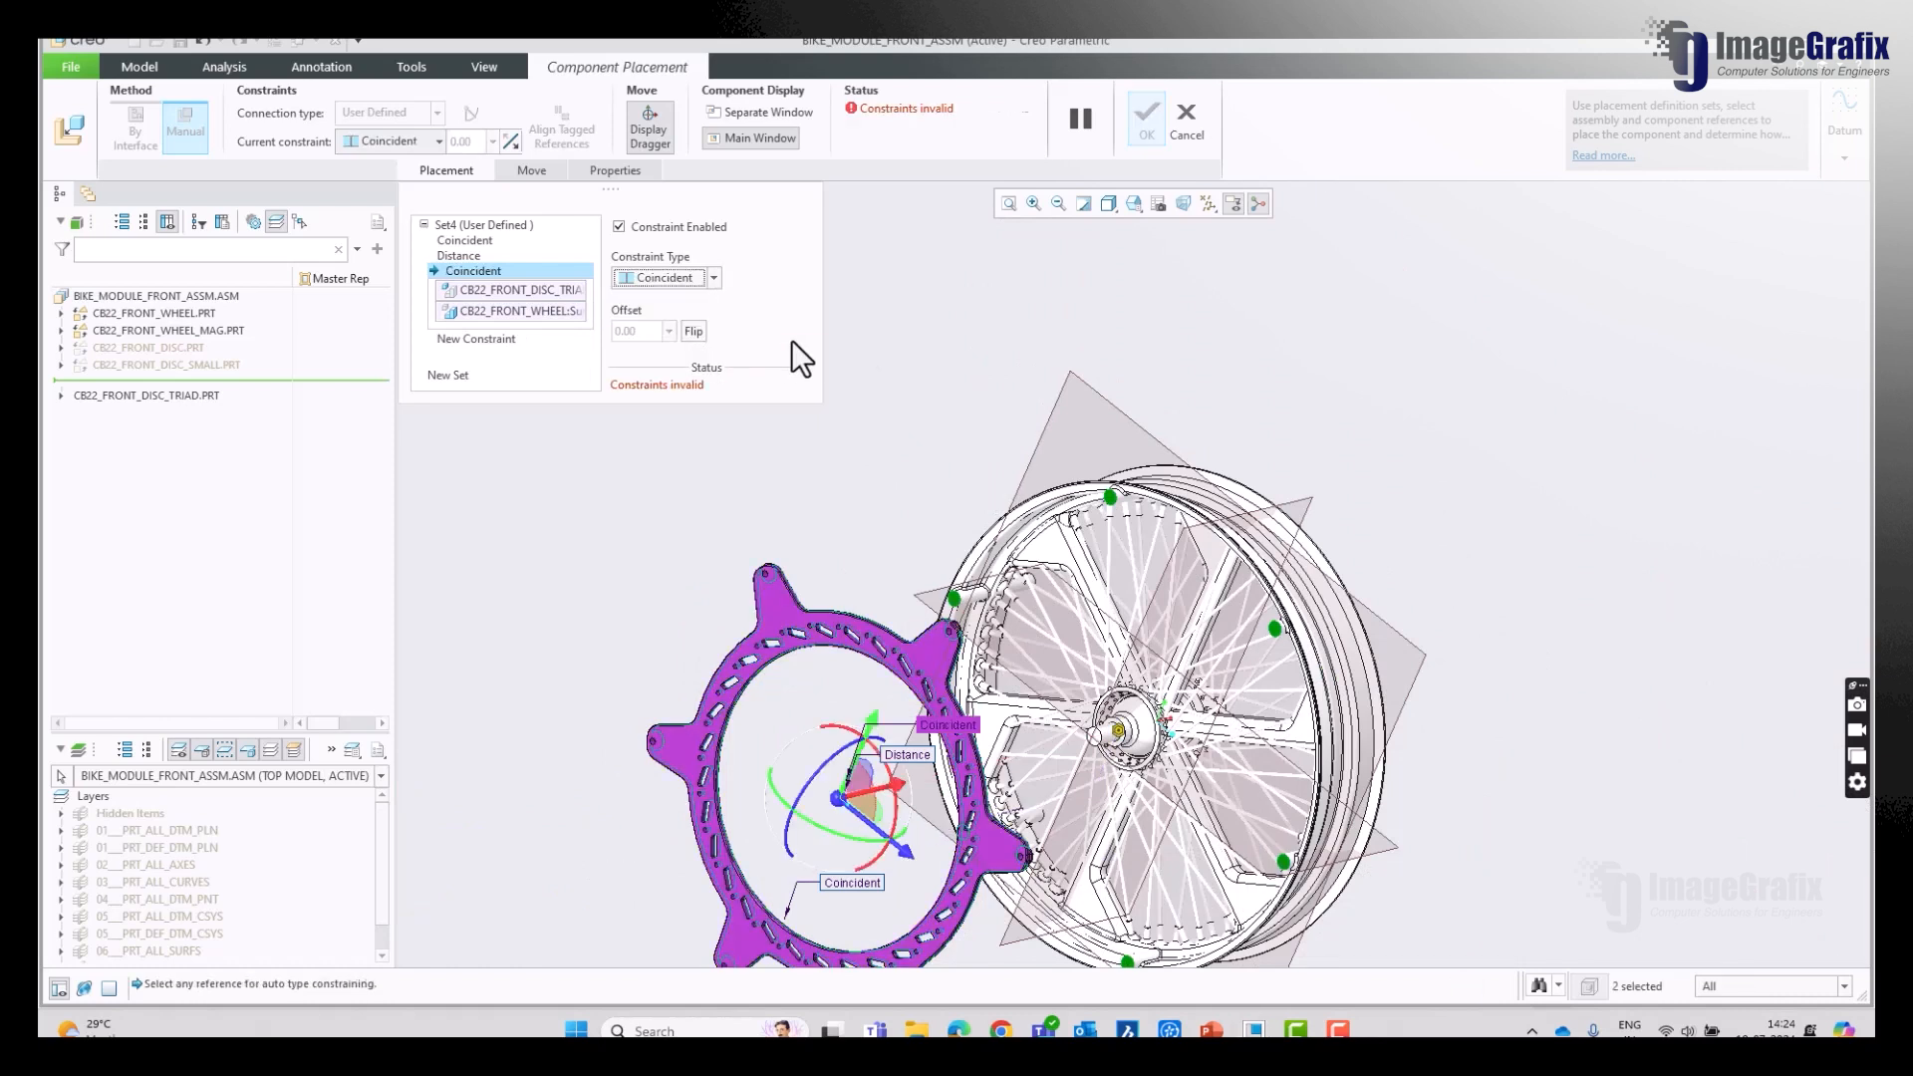
Step: Change the triad disc's distance constraint to Coincident, delete the extra third constraint and accept the placement
click(512, 257)
click(651, 279)
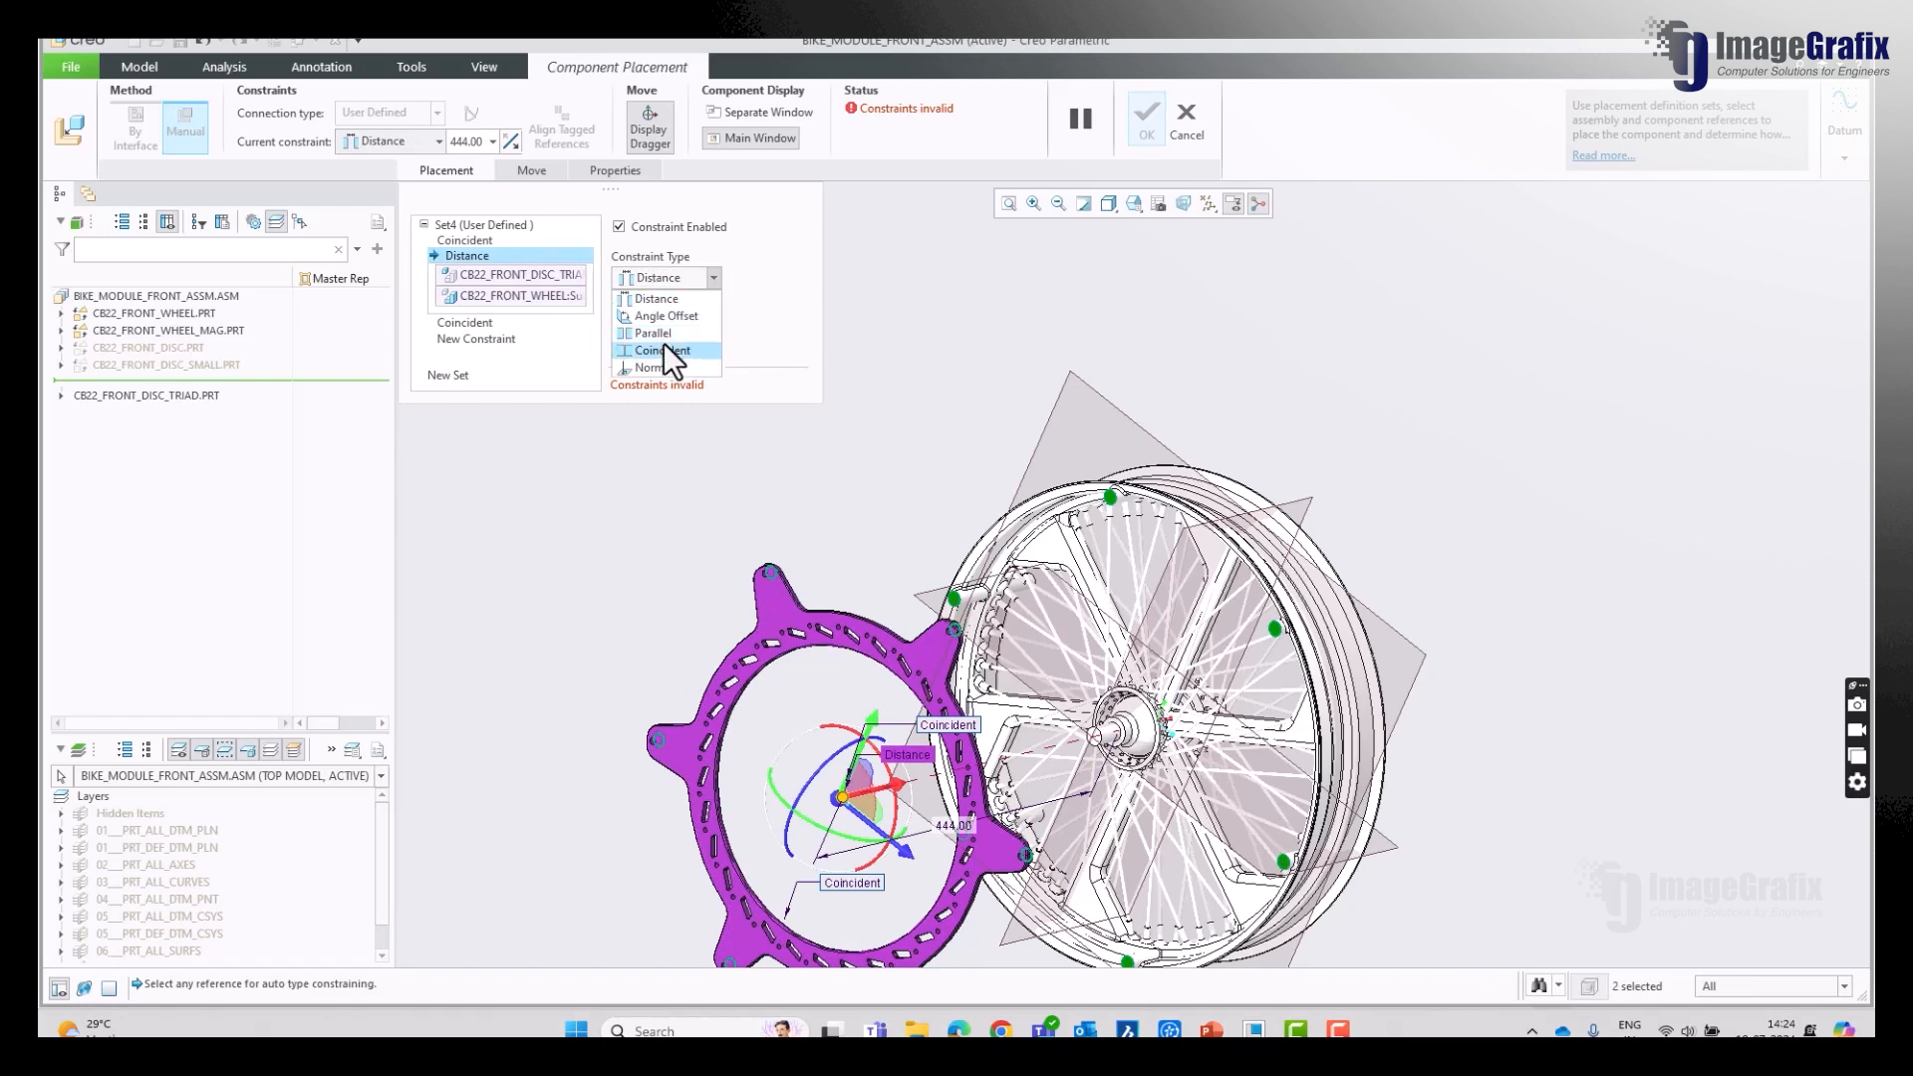
click(665, 352)
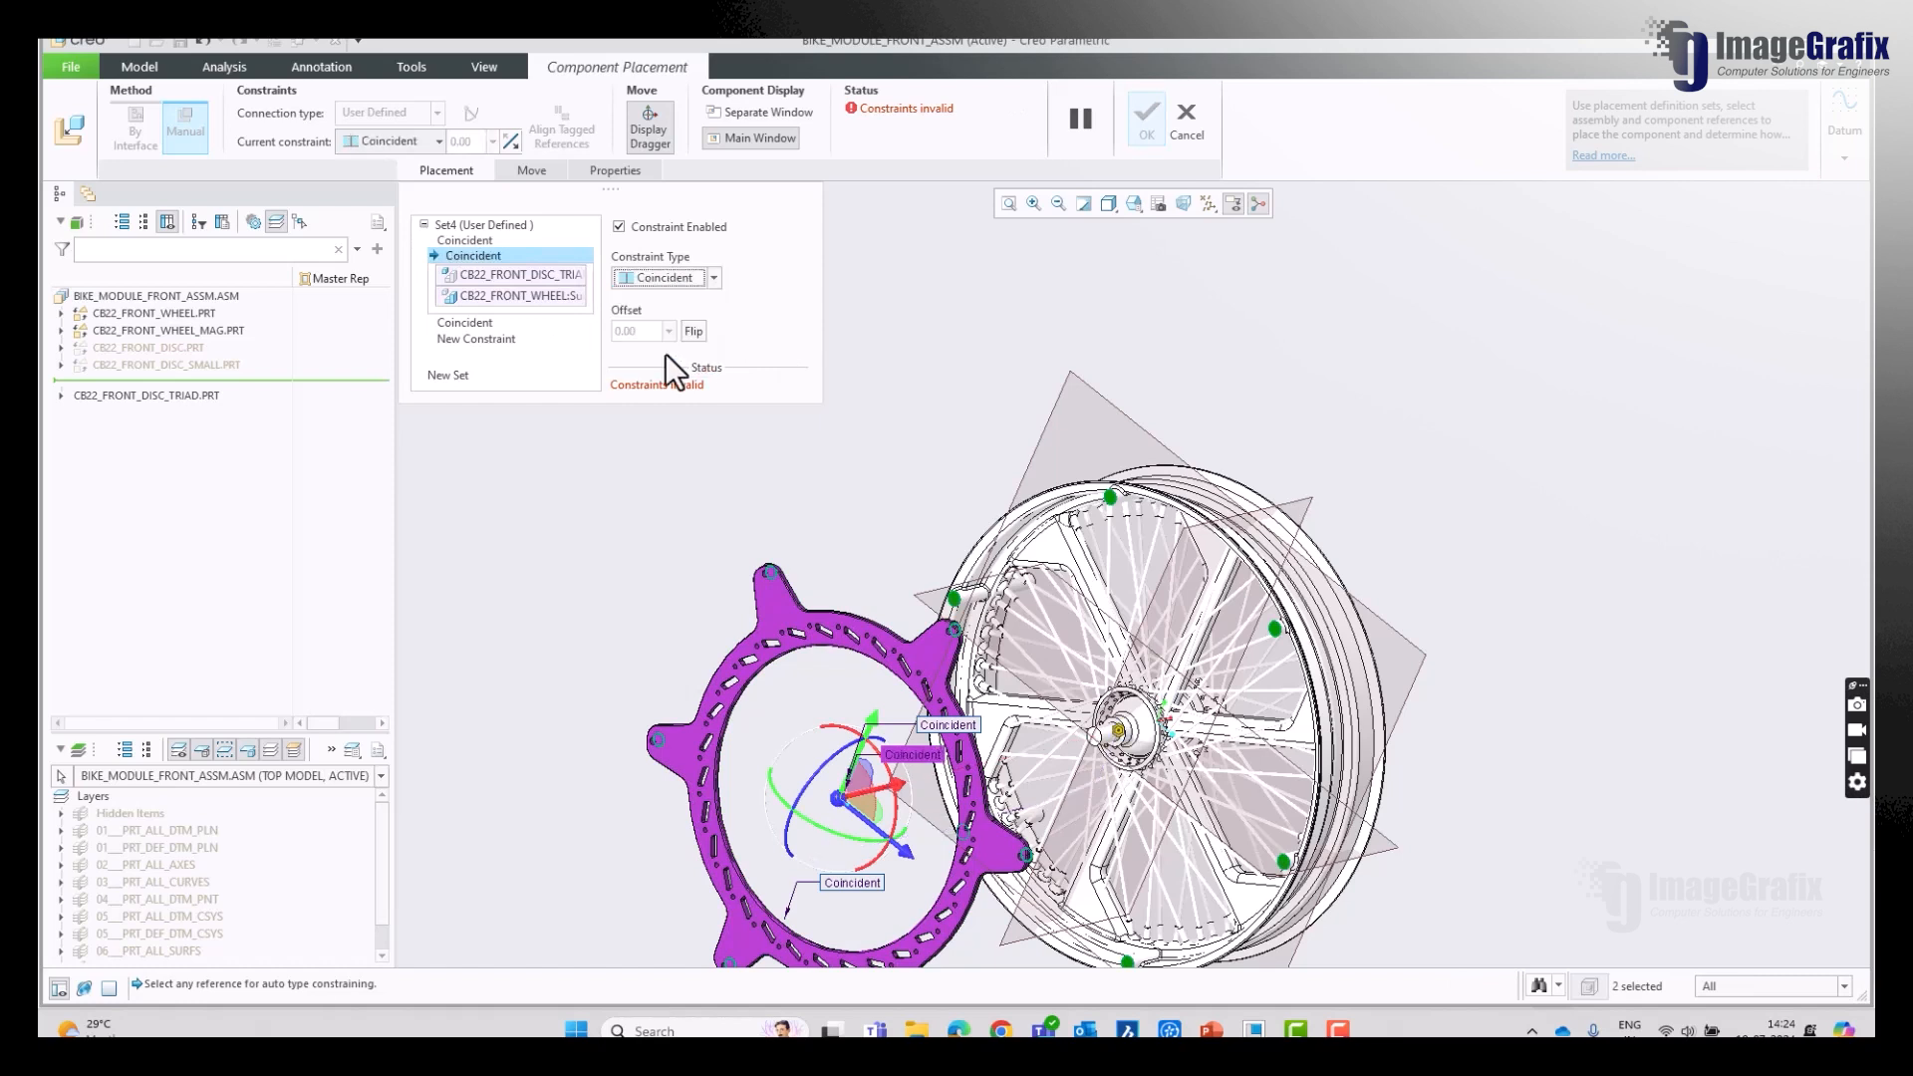
click(480, 323)
right_click(471, 271)
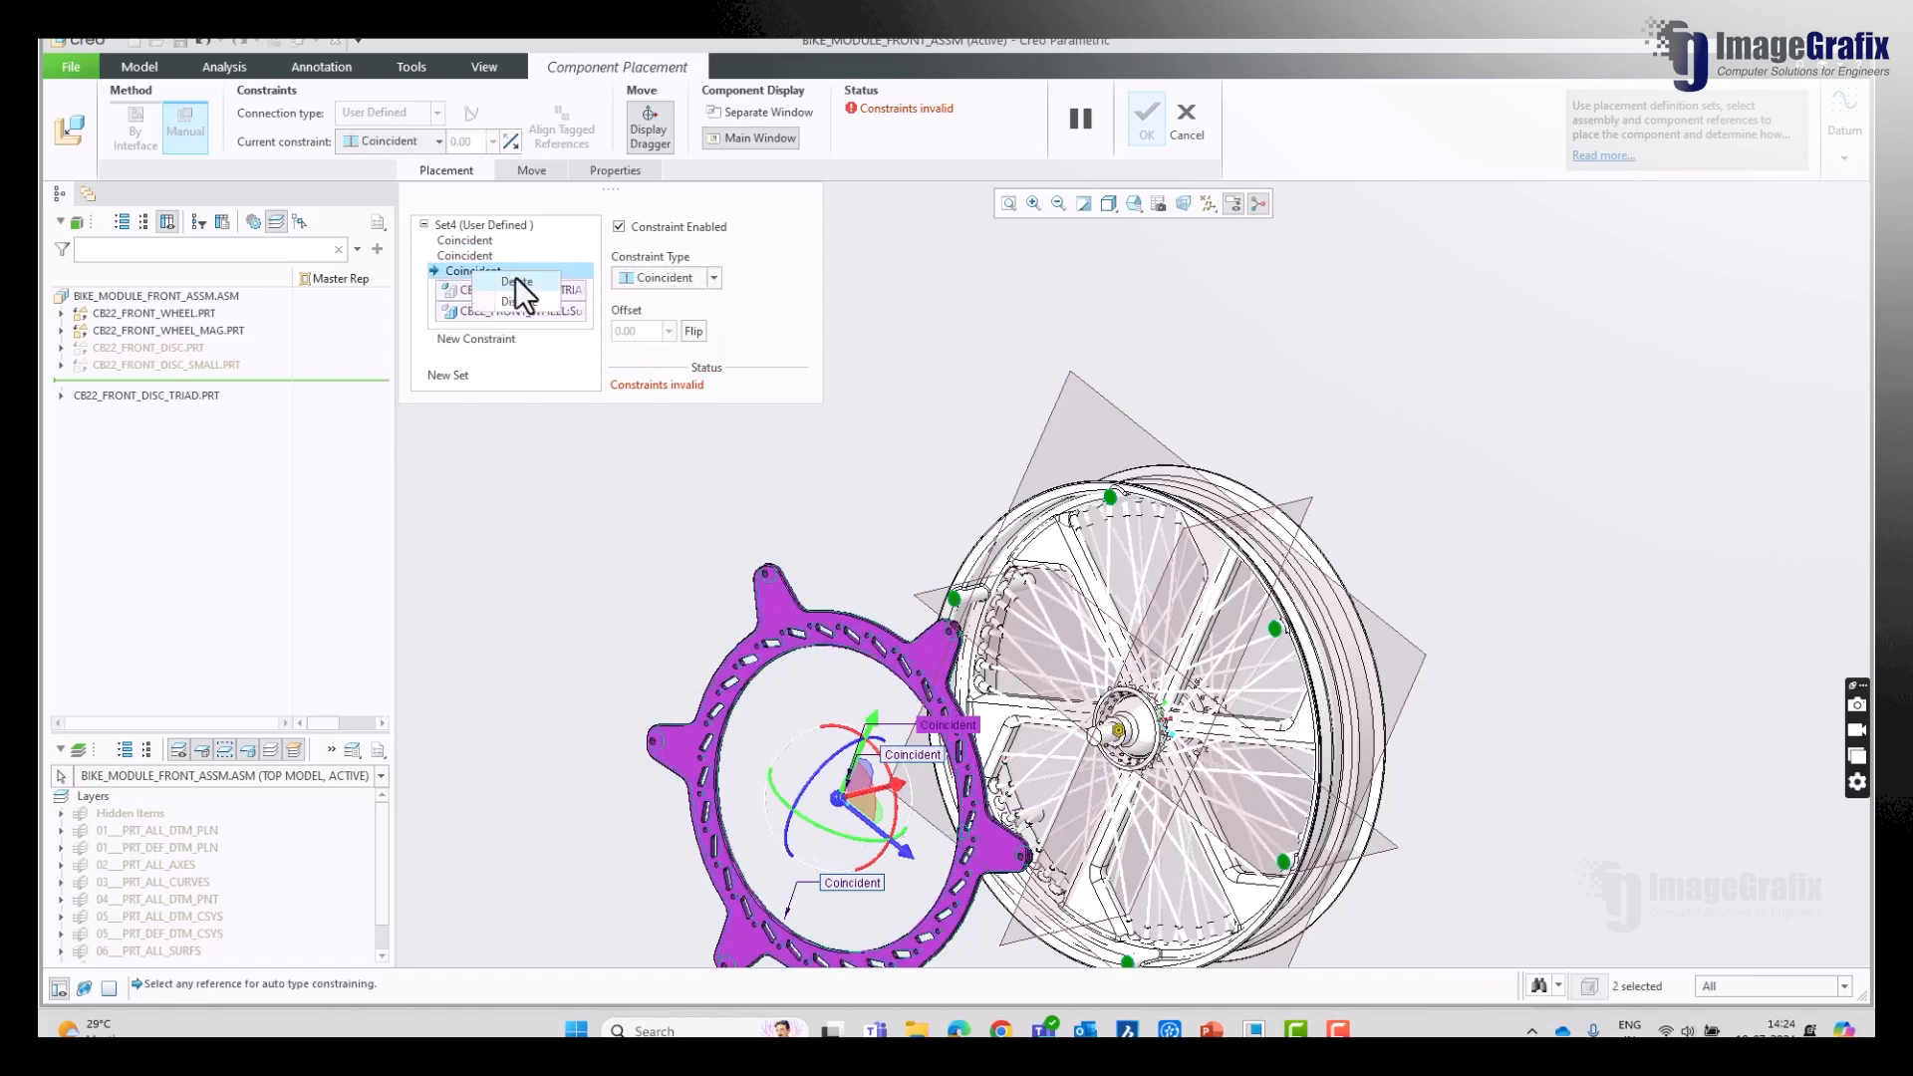
click(516, 282)
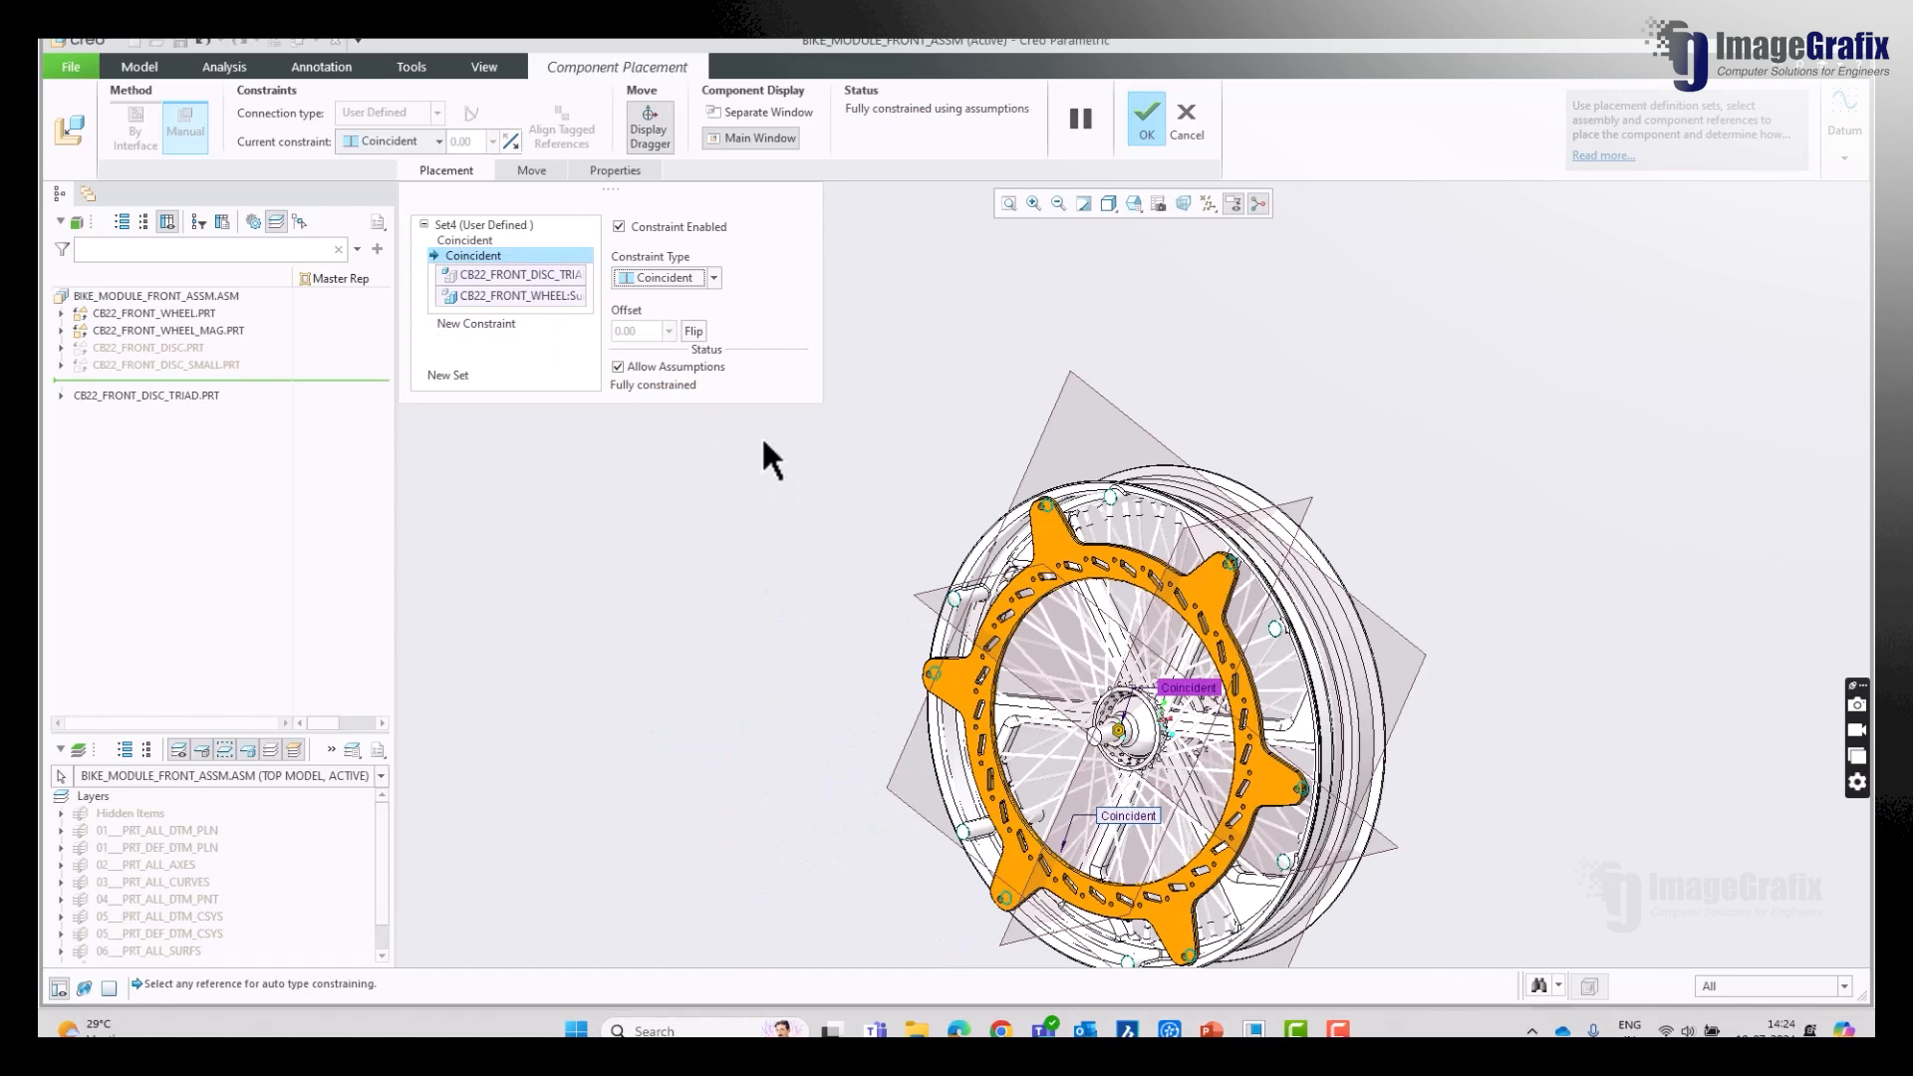
click(1146, 125)
Step: Add me880_19x110.prt from the Module_assembly folder as a module variant
middle_drag(1001, 363, 1259, 452)
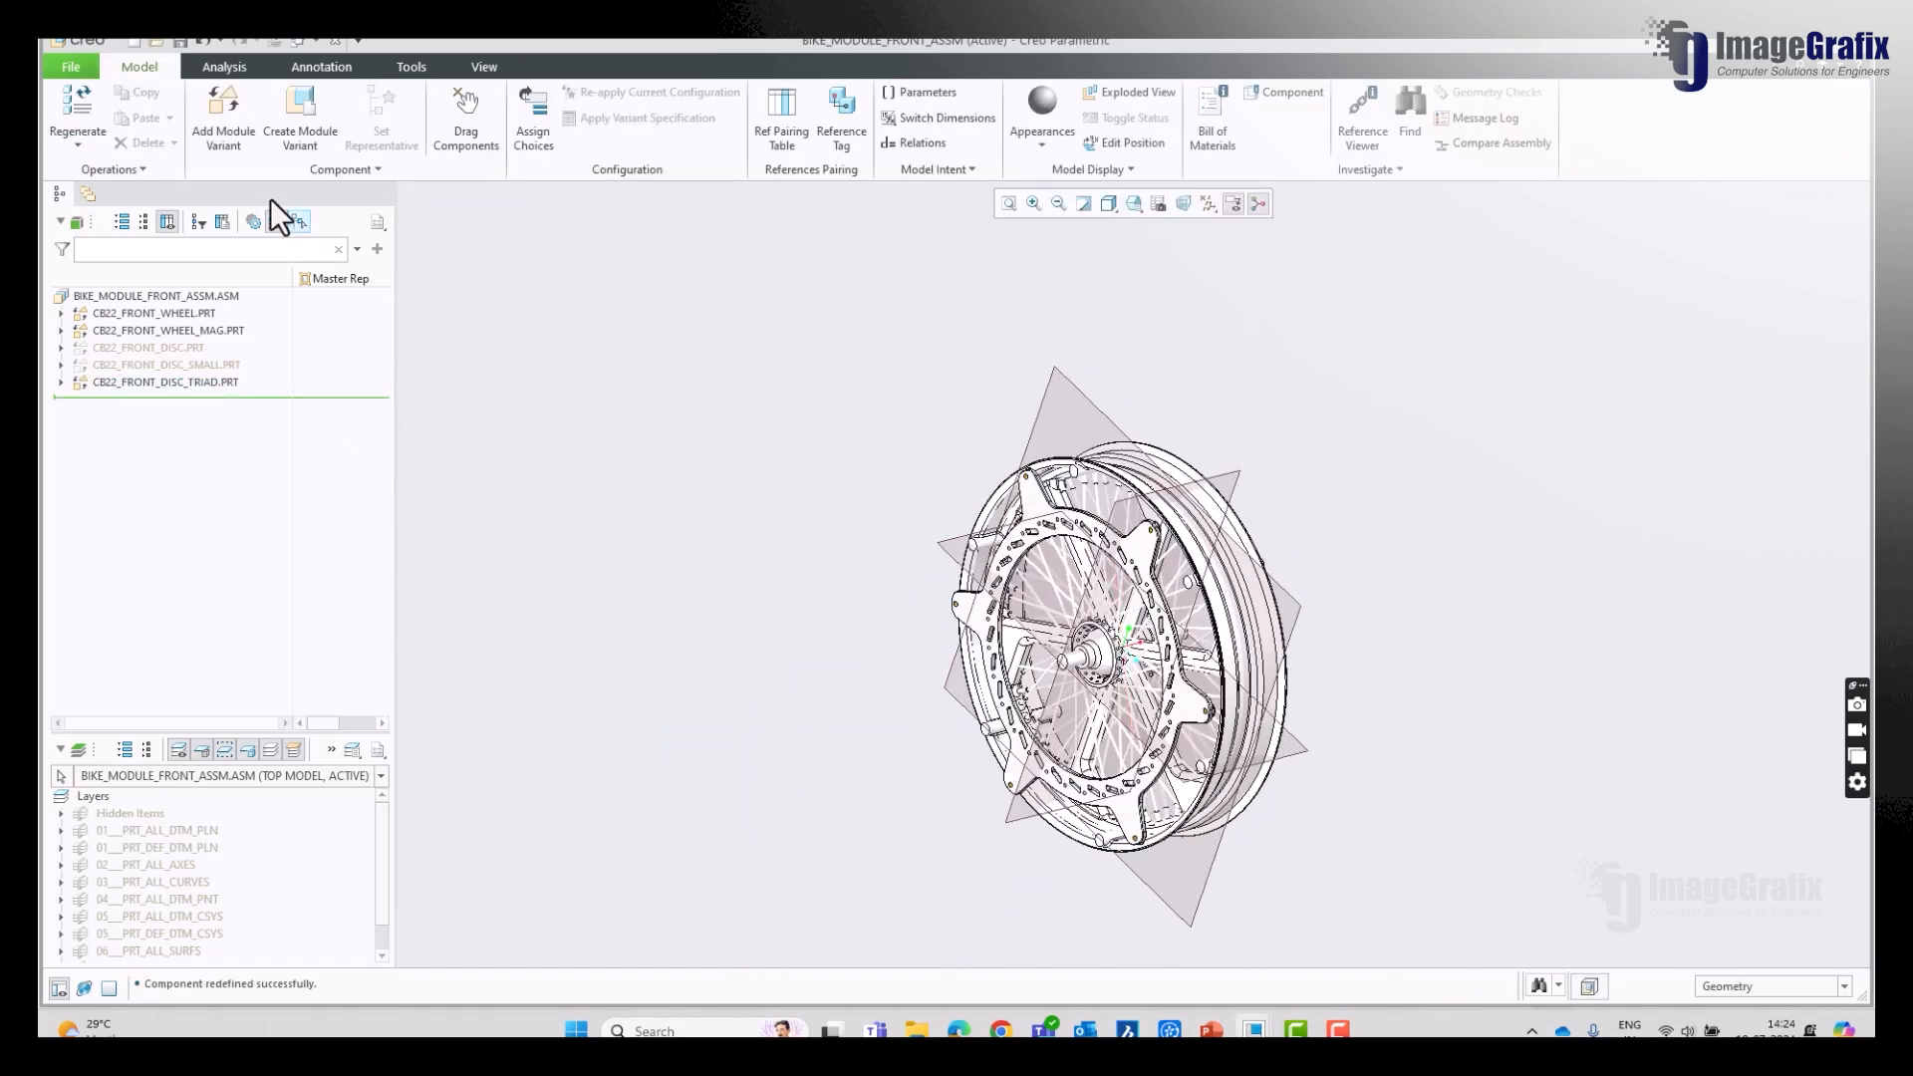
click(230, 143)
click(797, 492)
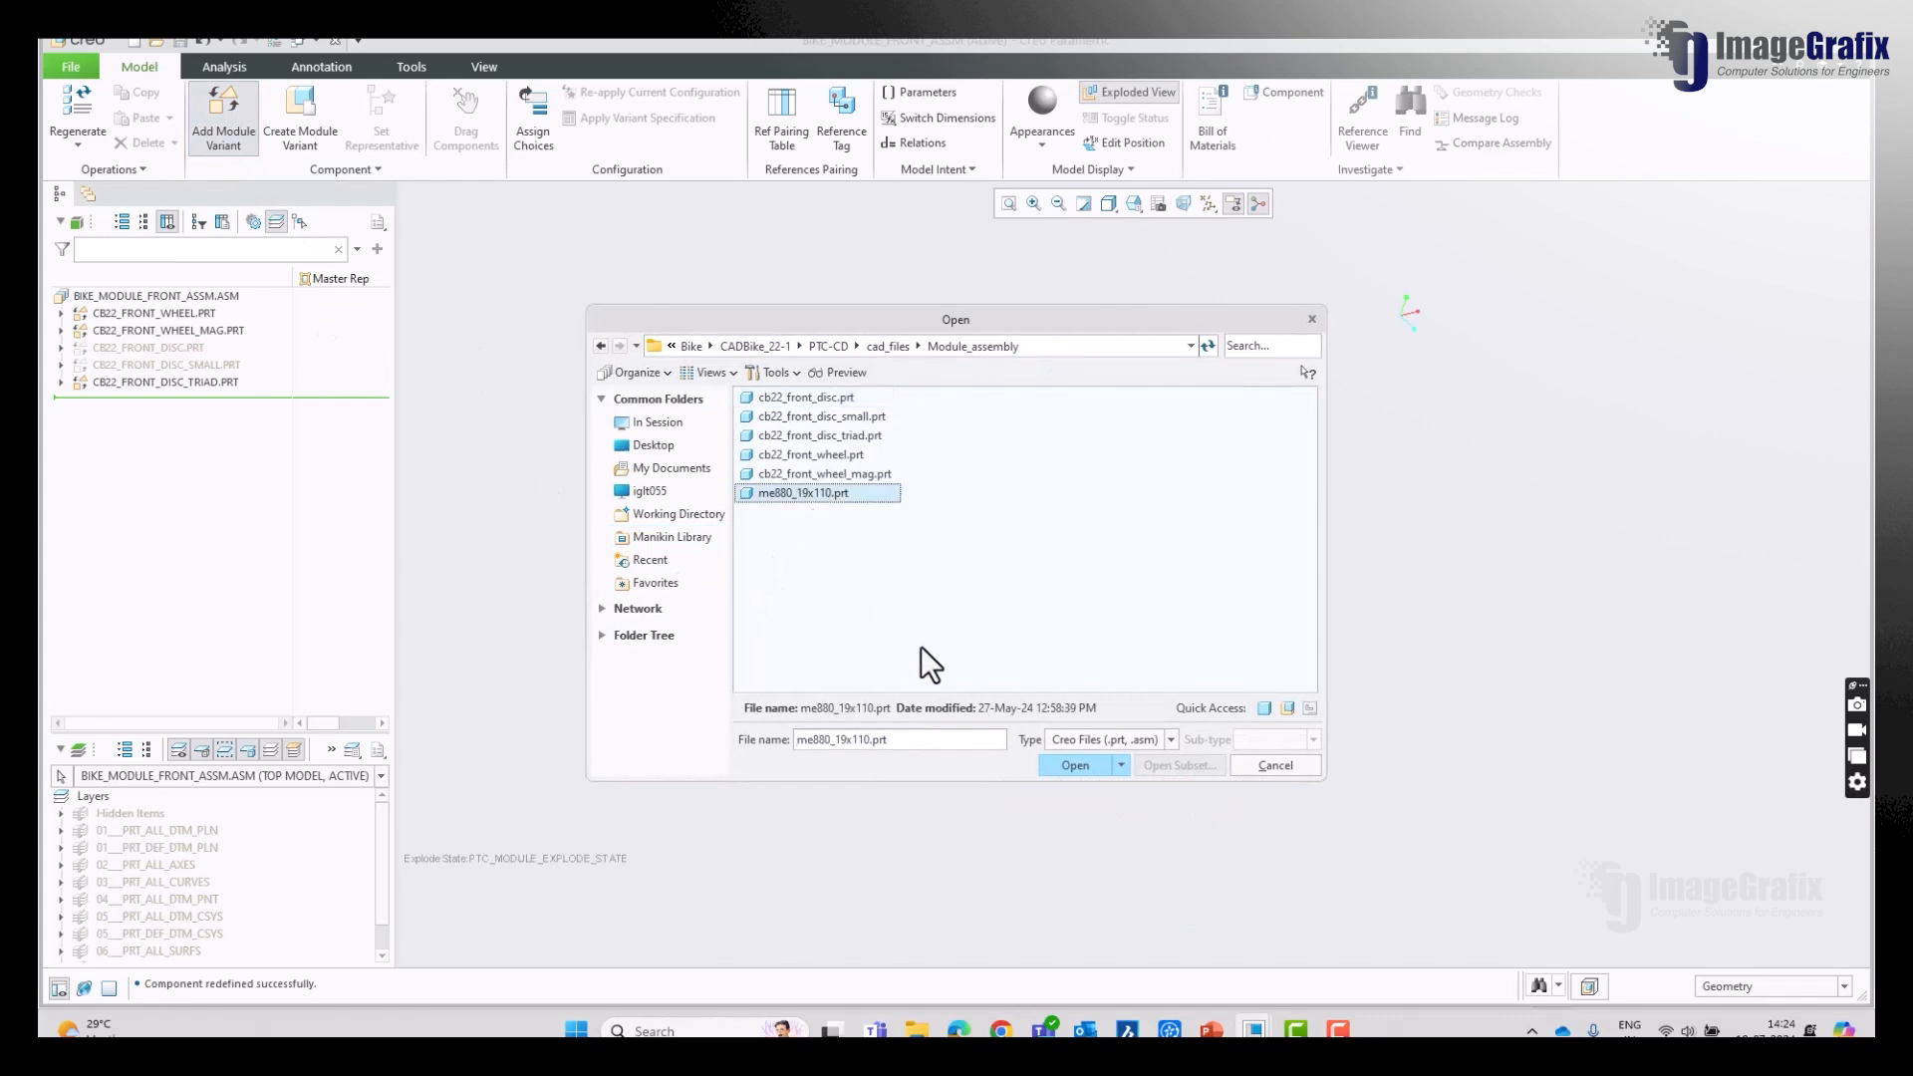
click(1066, 768)
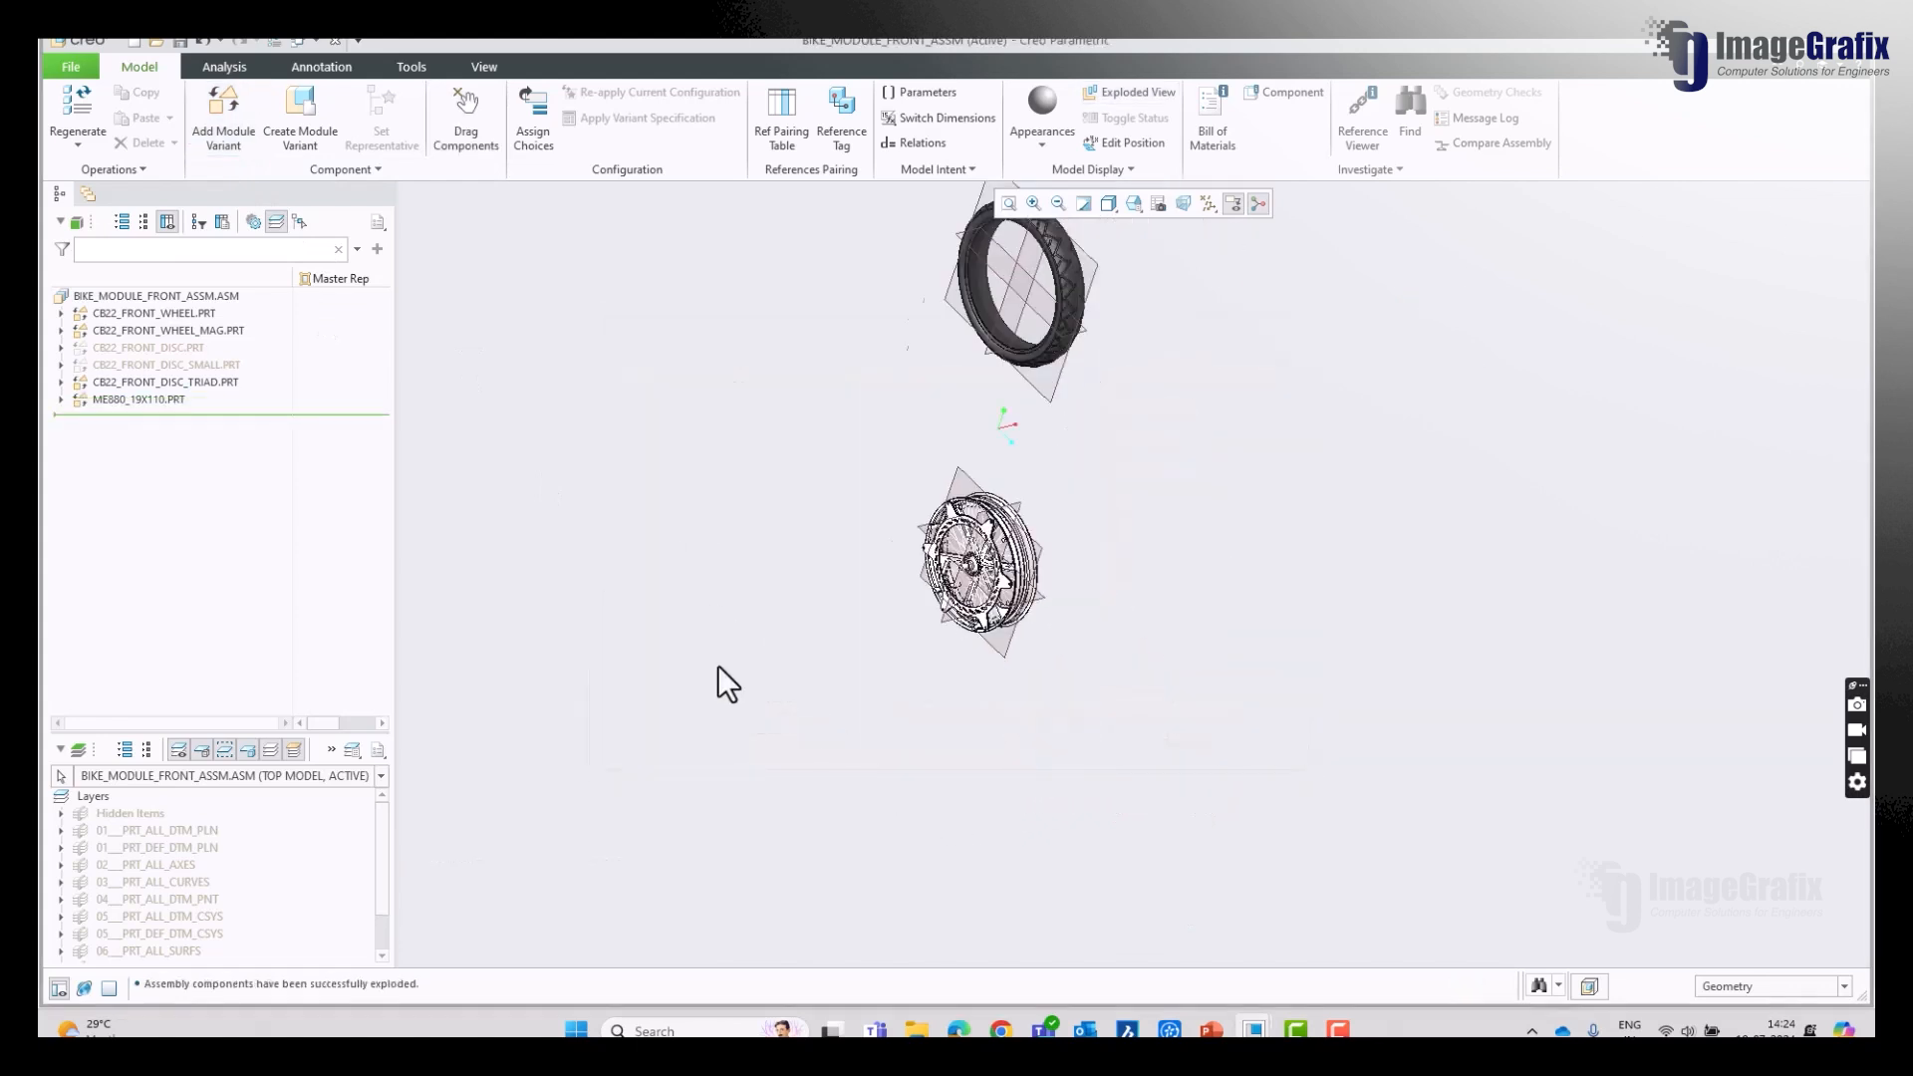
Step: Edit the placement of ME880_19X110.PRT and remove its Fix constraint
scroll(859, 283, down, 3)
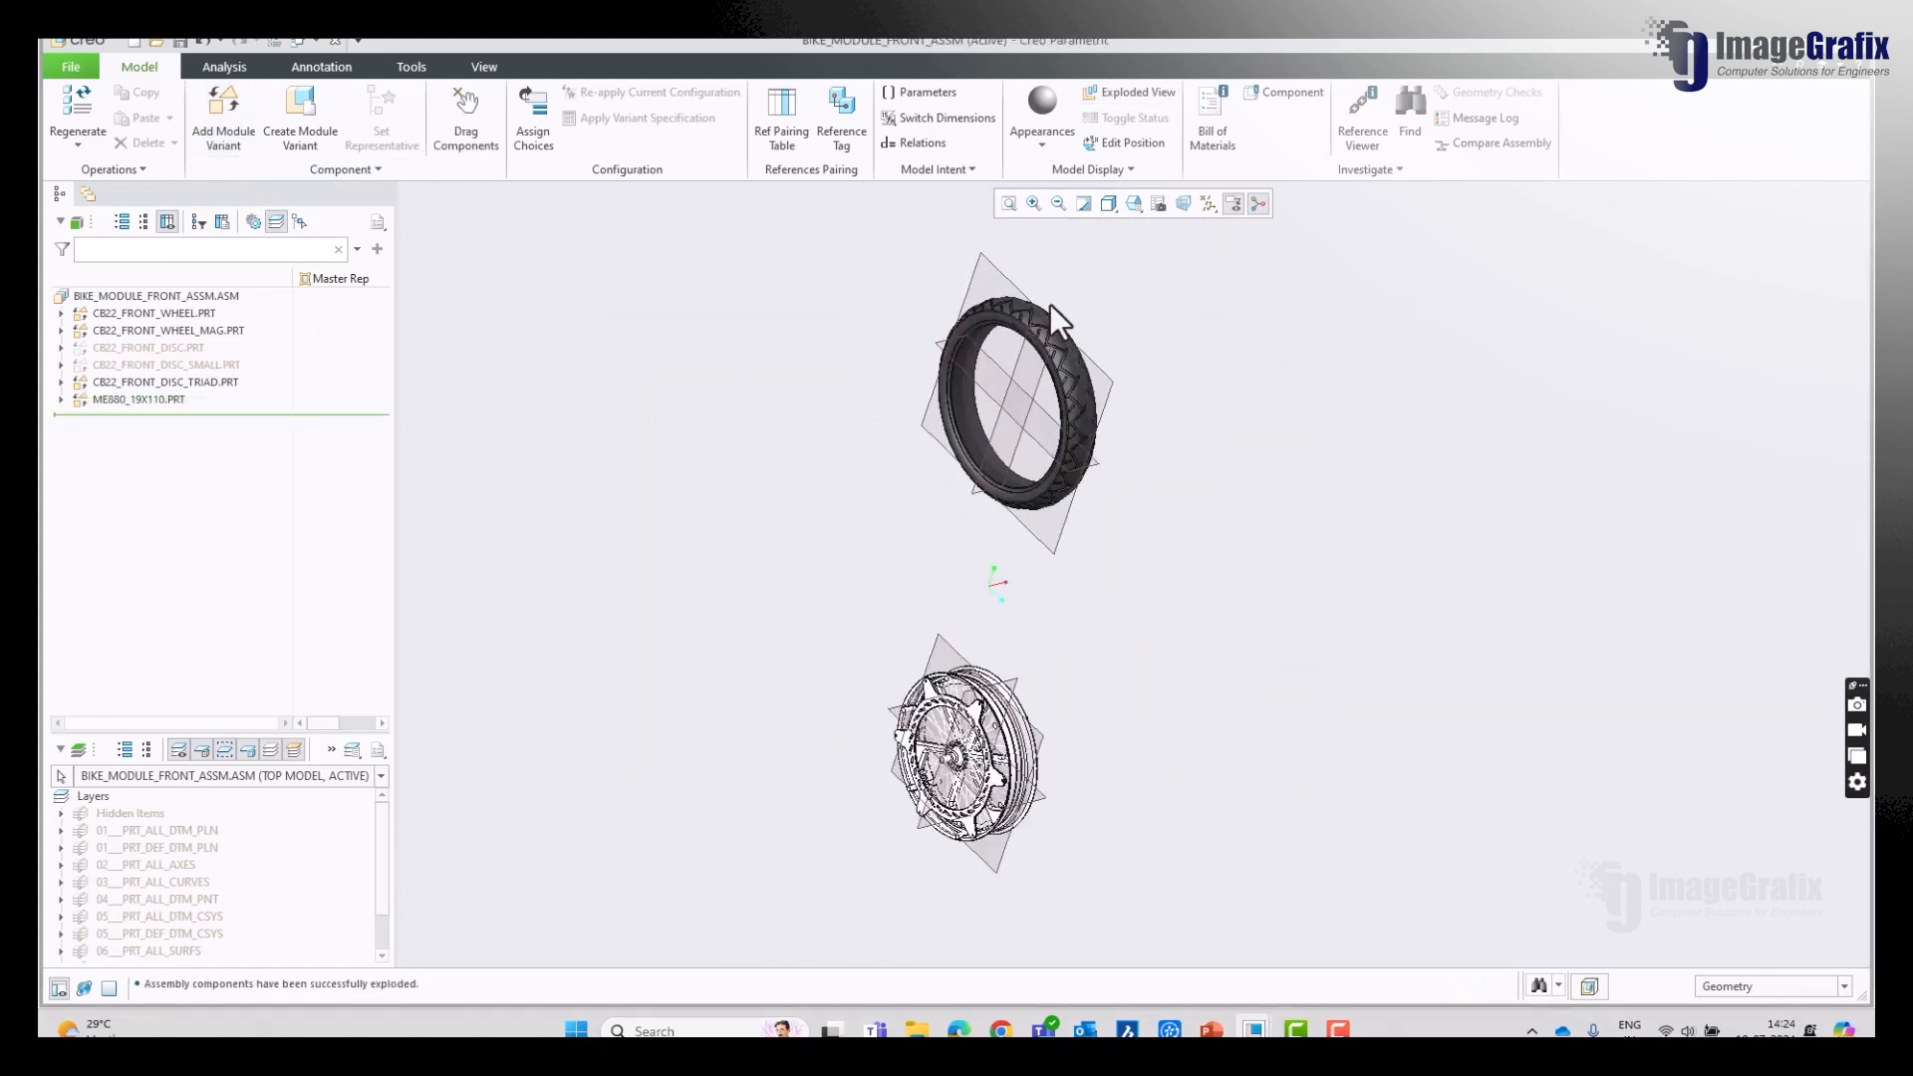
right_click(165, 402)
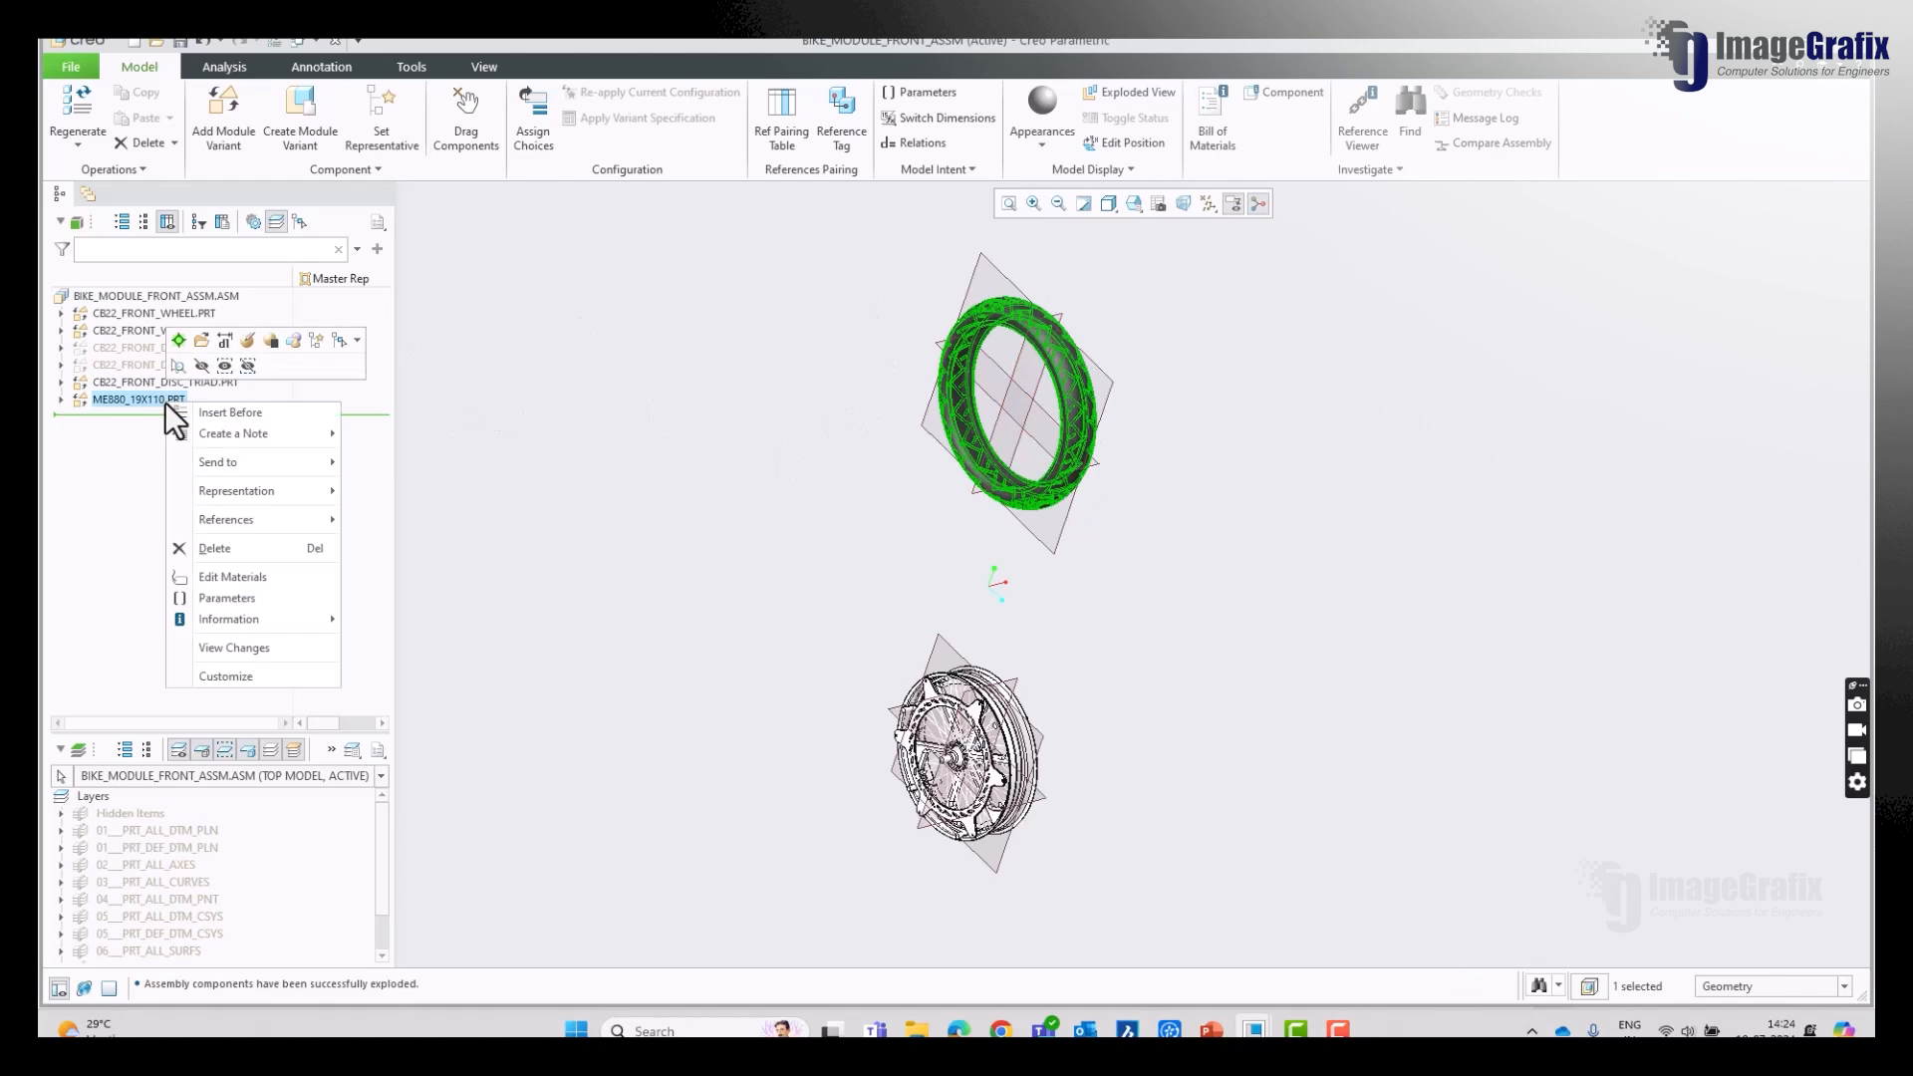
click(245, 343)
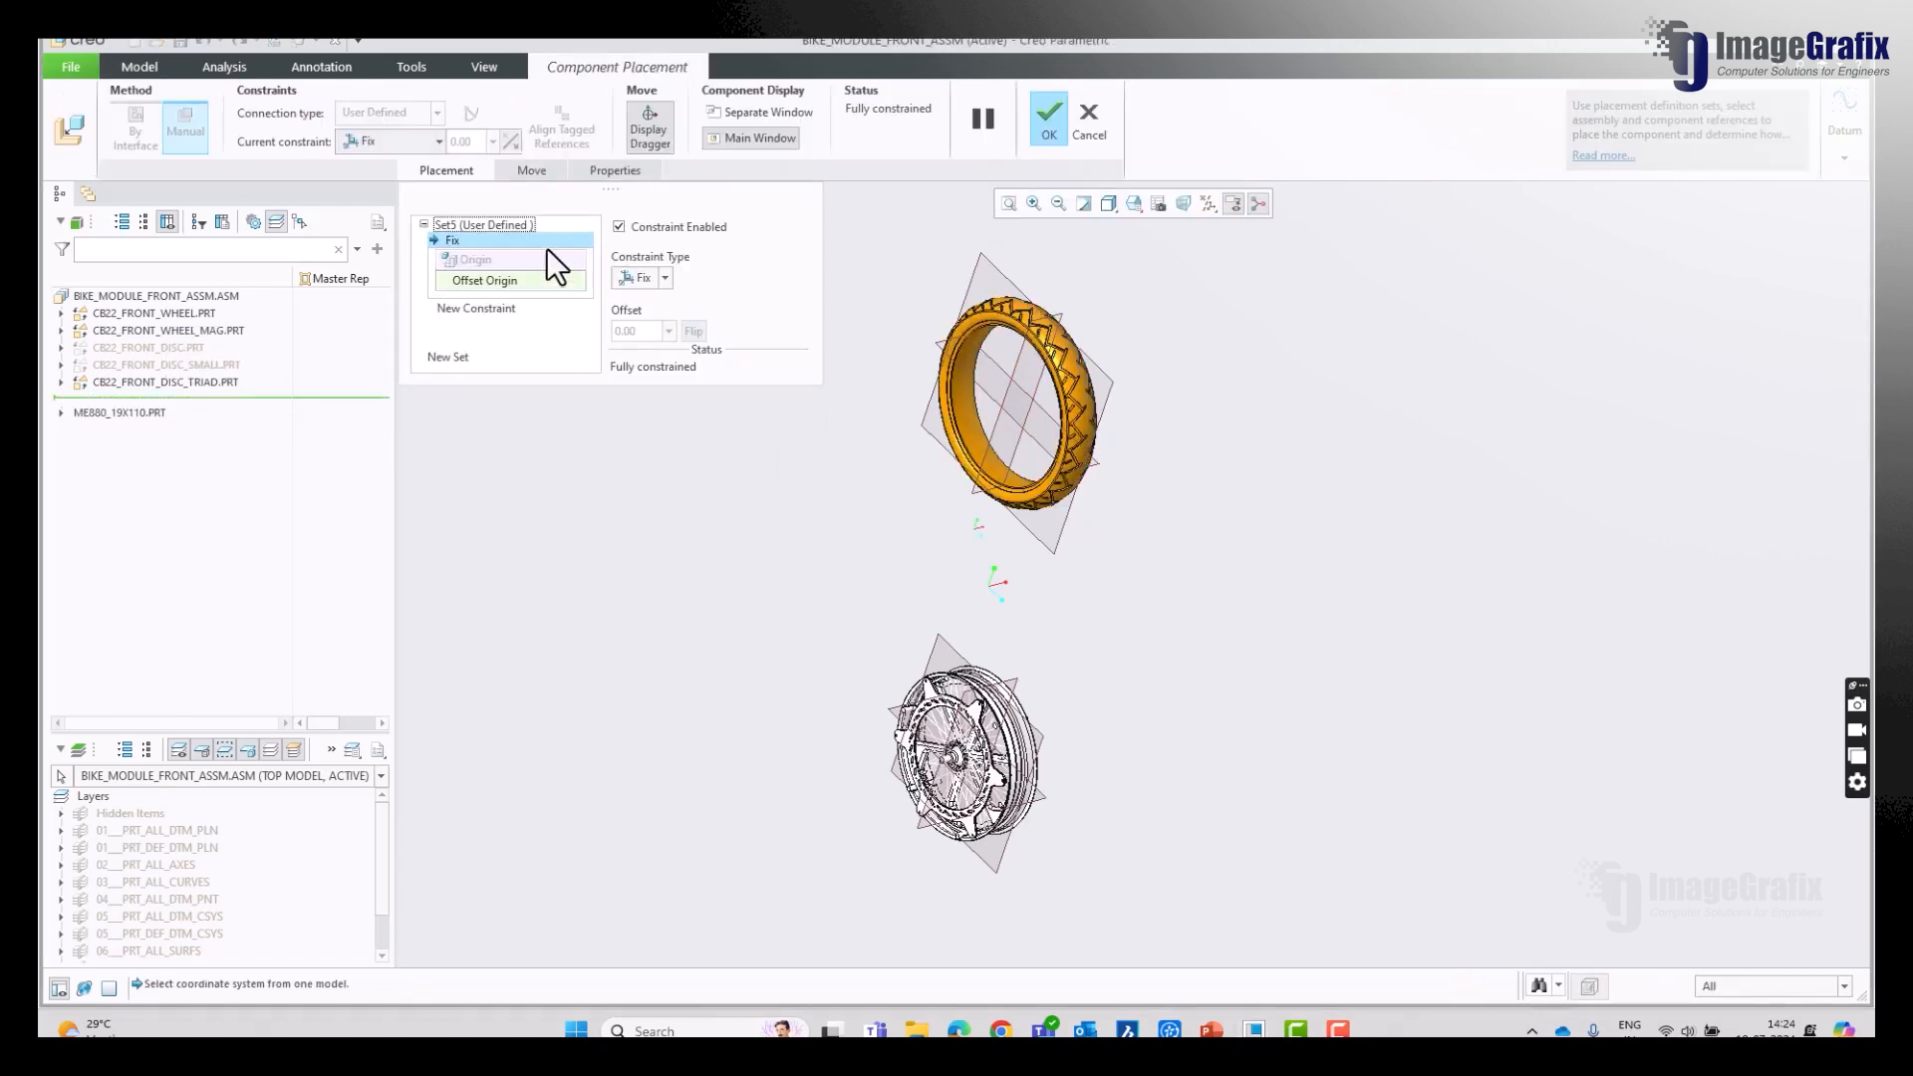
right_click(546, 243)
click(588, 254)
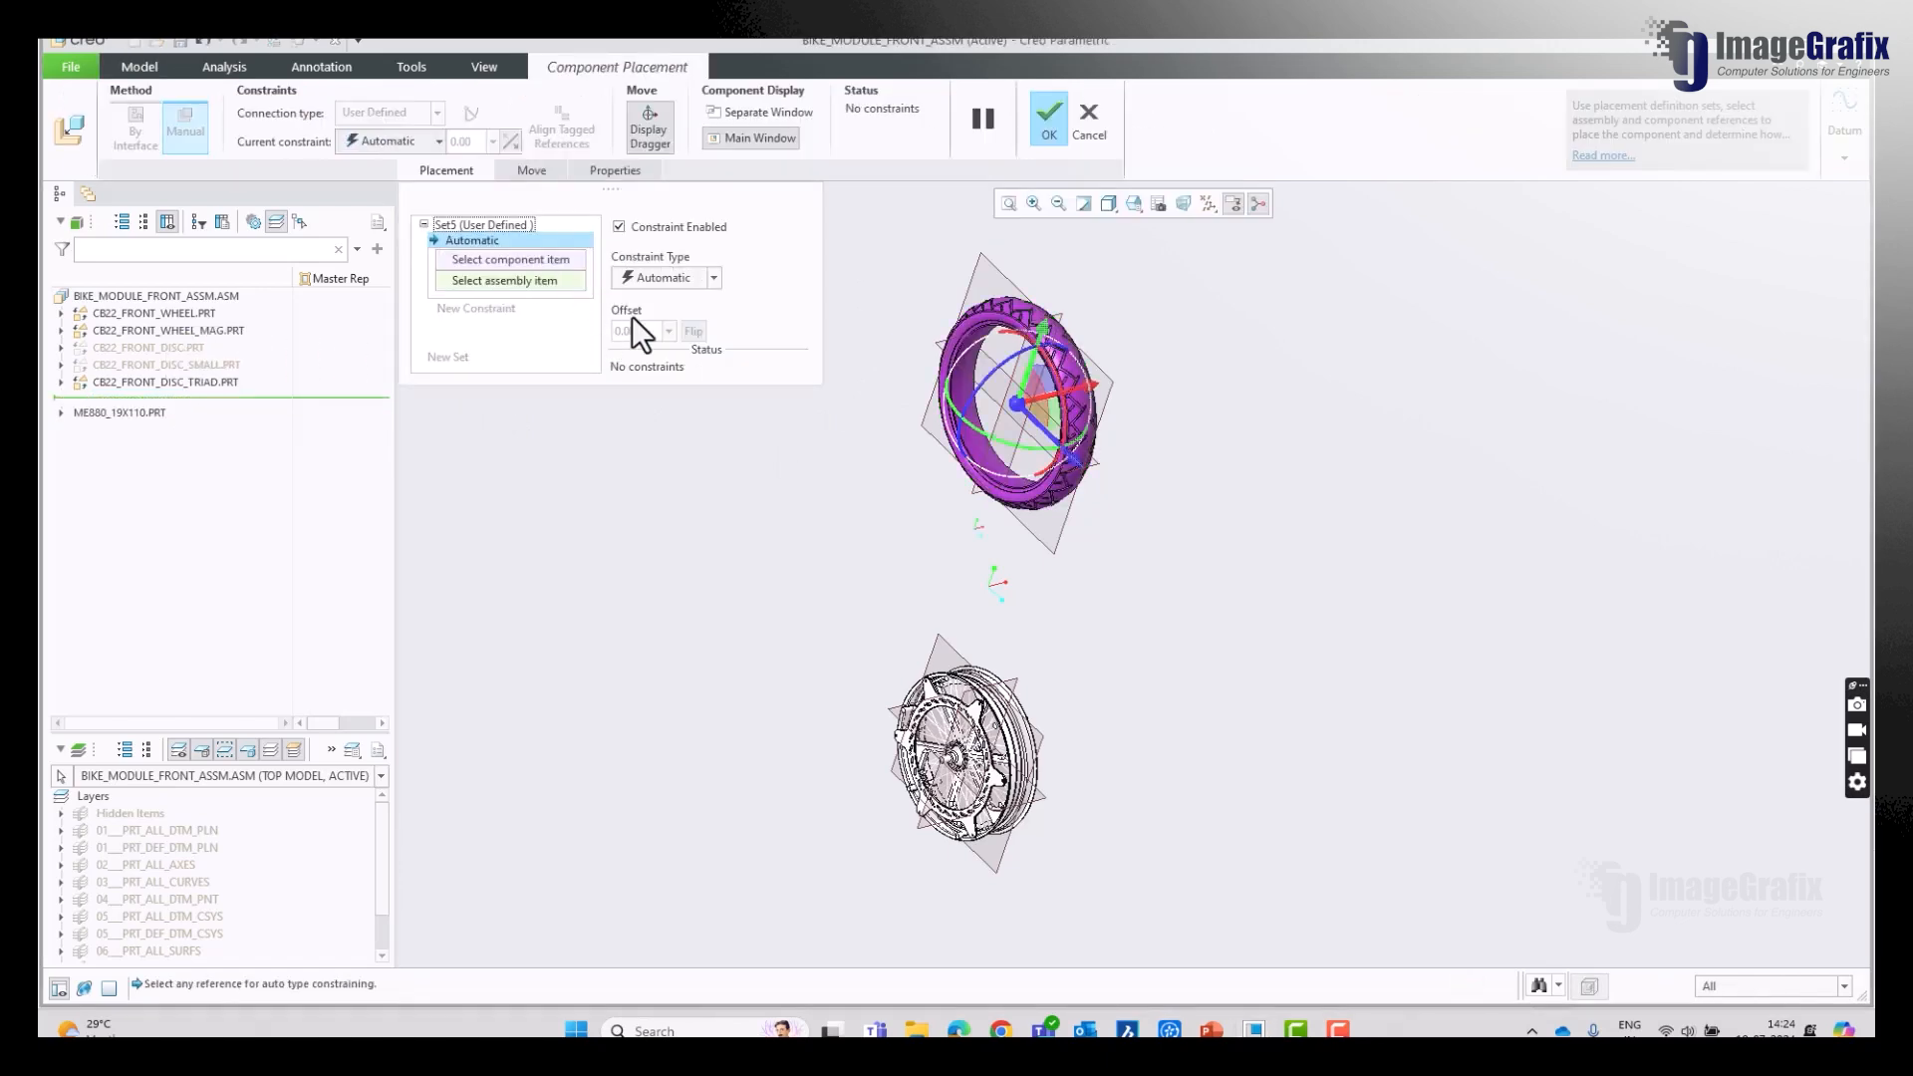
Step: Constrain the tyre's inner cylindrical surface coincident with the outer rim surface of the front wheel
click(575, 261)
scroll(929, 297, down, 6)
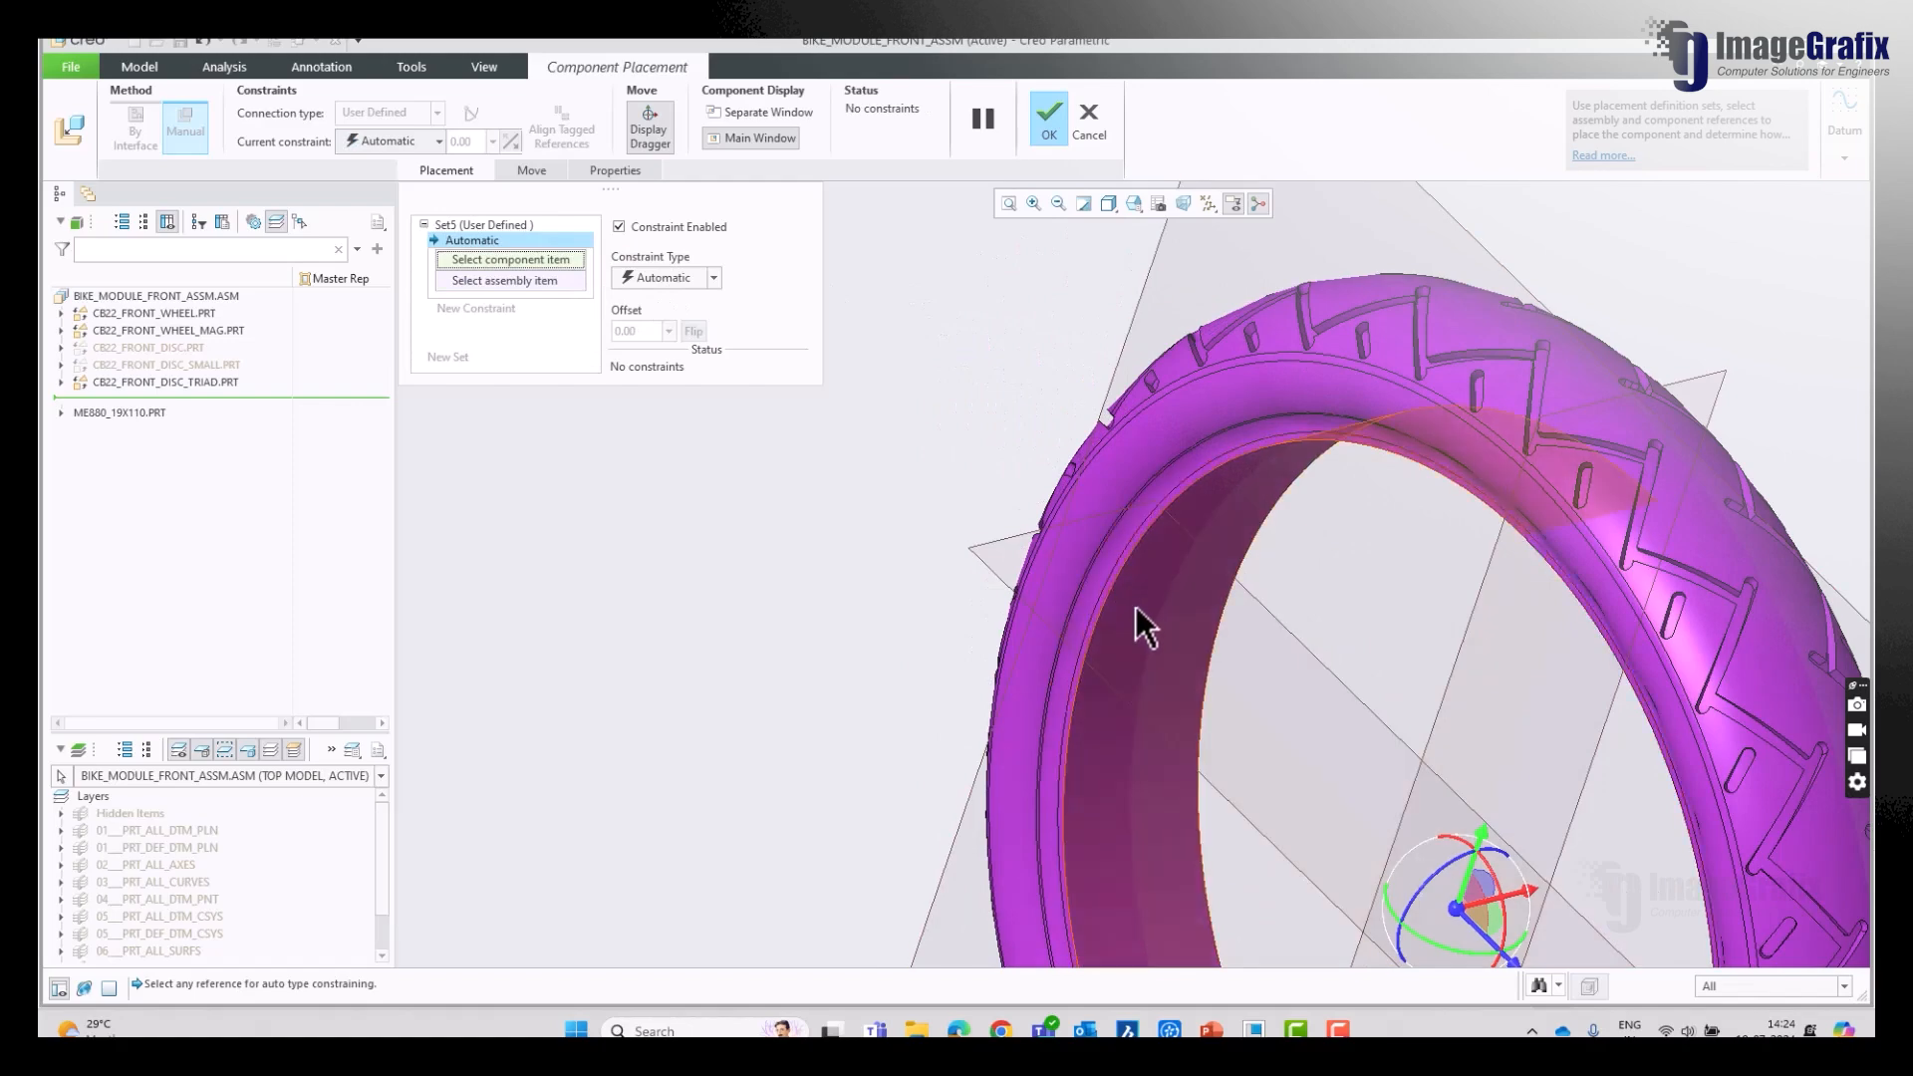
click(1157, 649)
scroll(970, 396, up, 6)
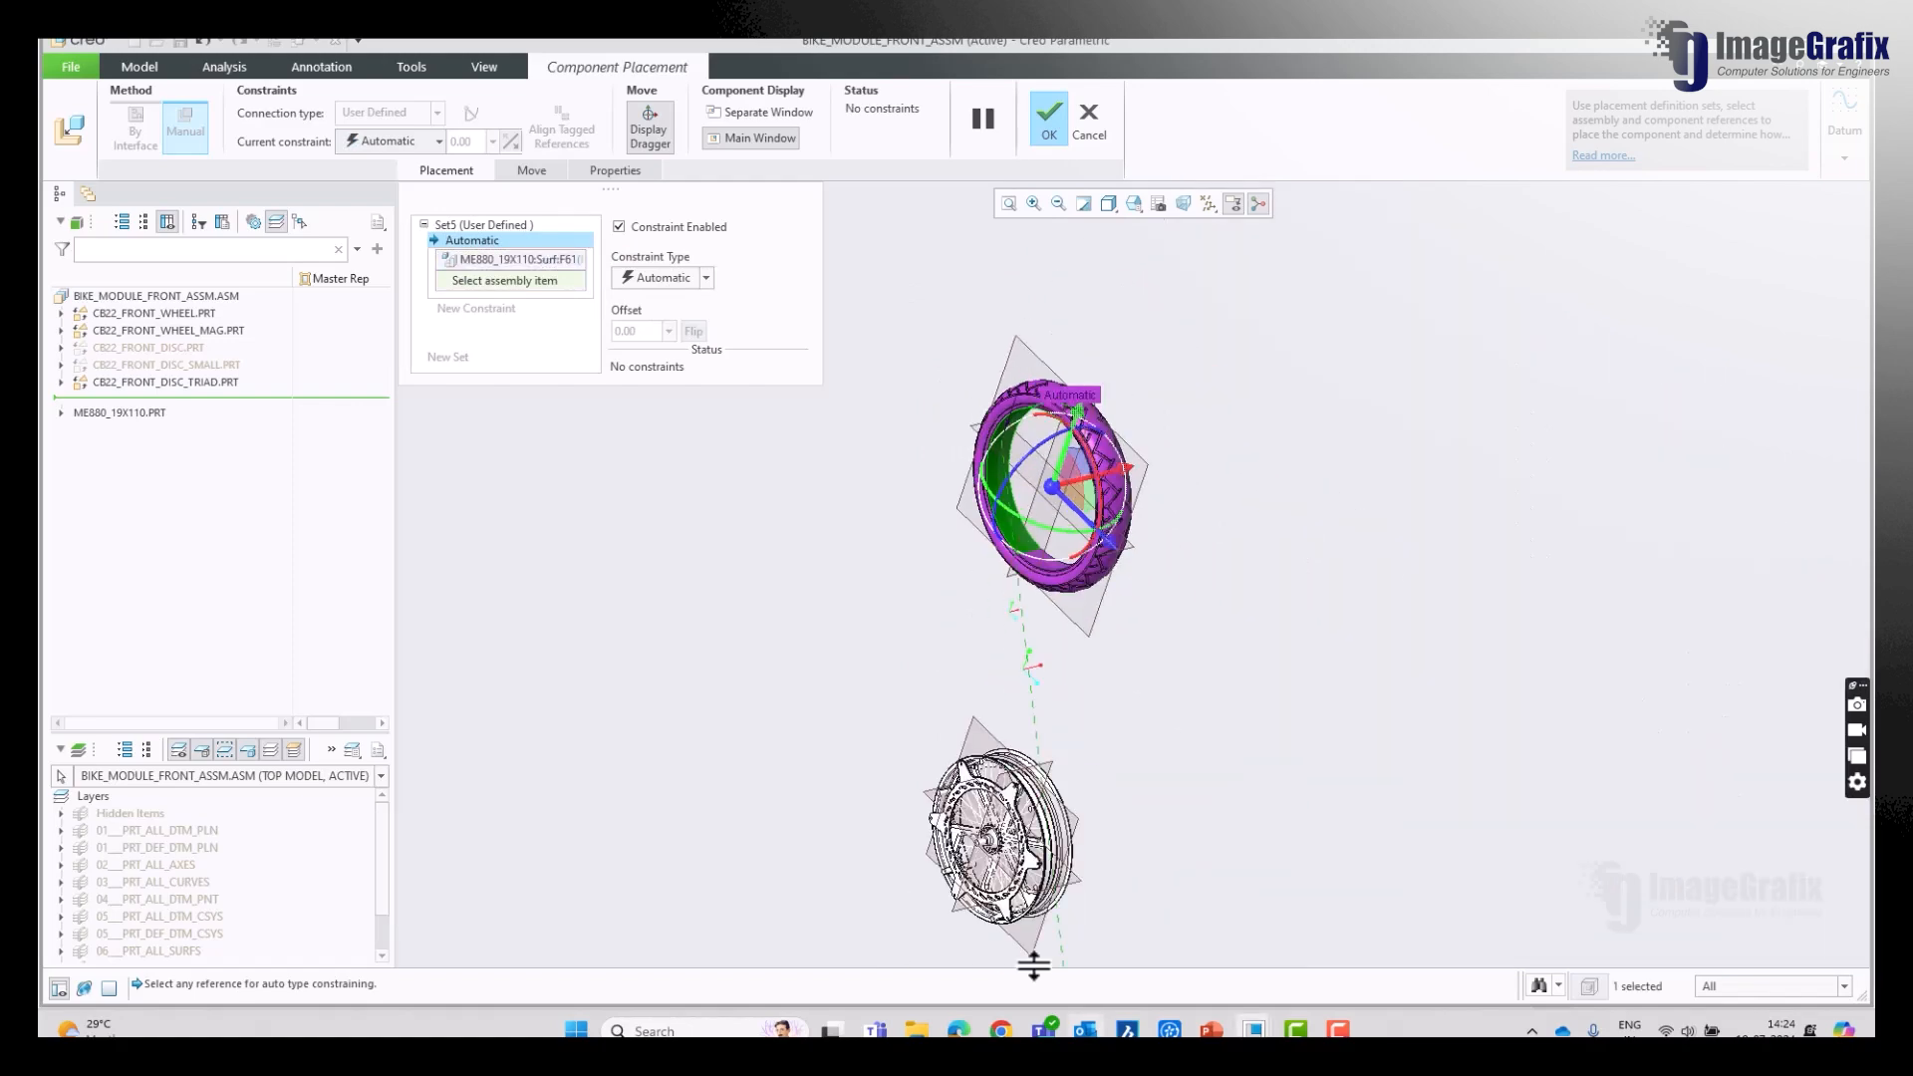
scroll(1030, 961, down, 4)
scroll(1131, 516, down, 4)
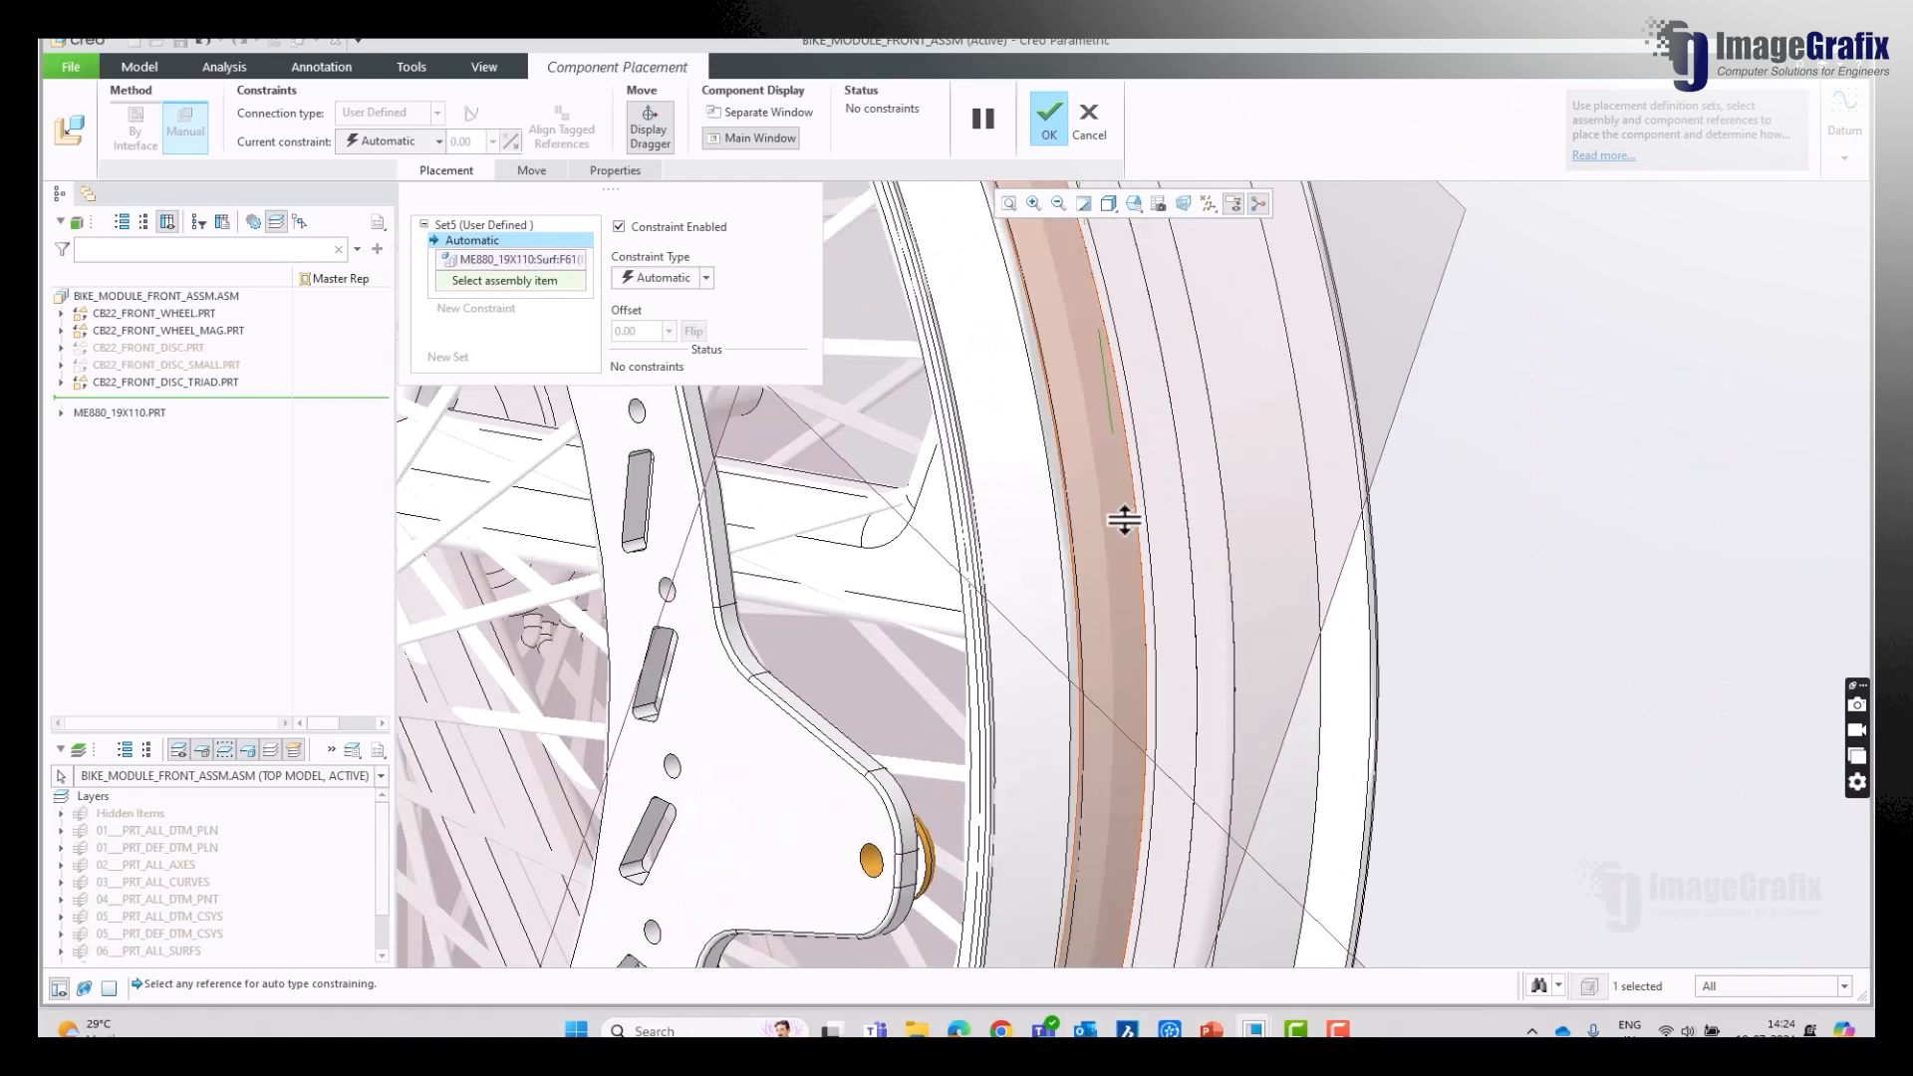
click(1126, 517)
scroll(1162, 704, up, 6)
middle_drag(1236, 610, 1291, 489)
Step: Make the tyre's datum plane DTM13 coincident with the parallel datum plane of CB22_FRONT_WHEEL and accept the placement
click(520, 307)
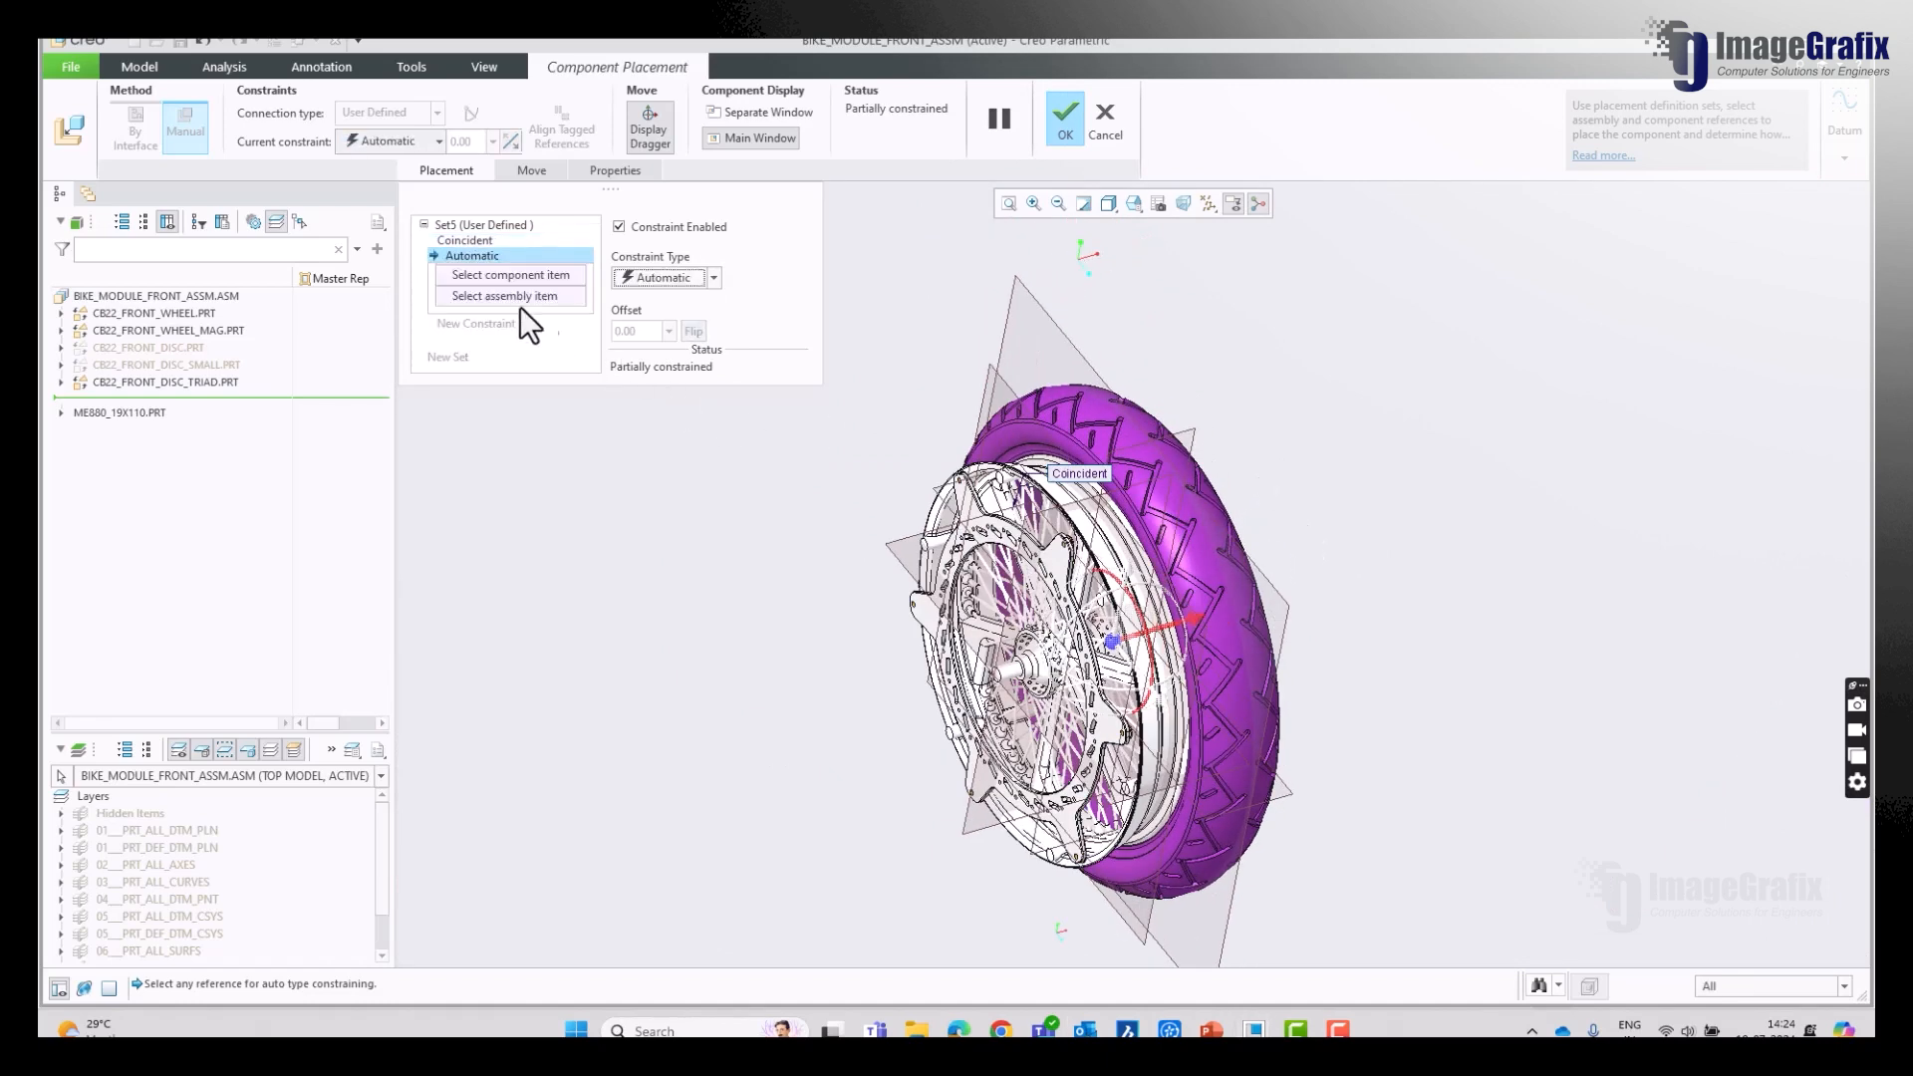
click(1054, 313)
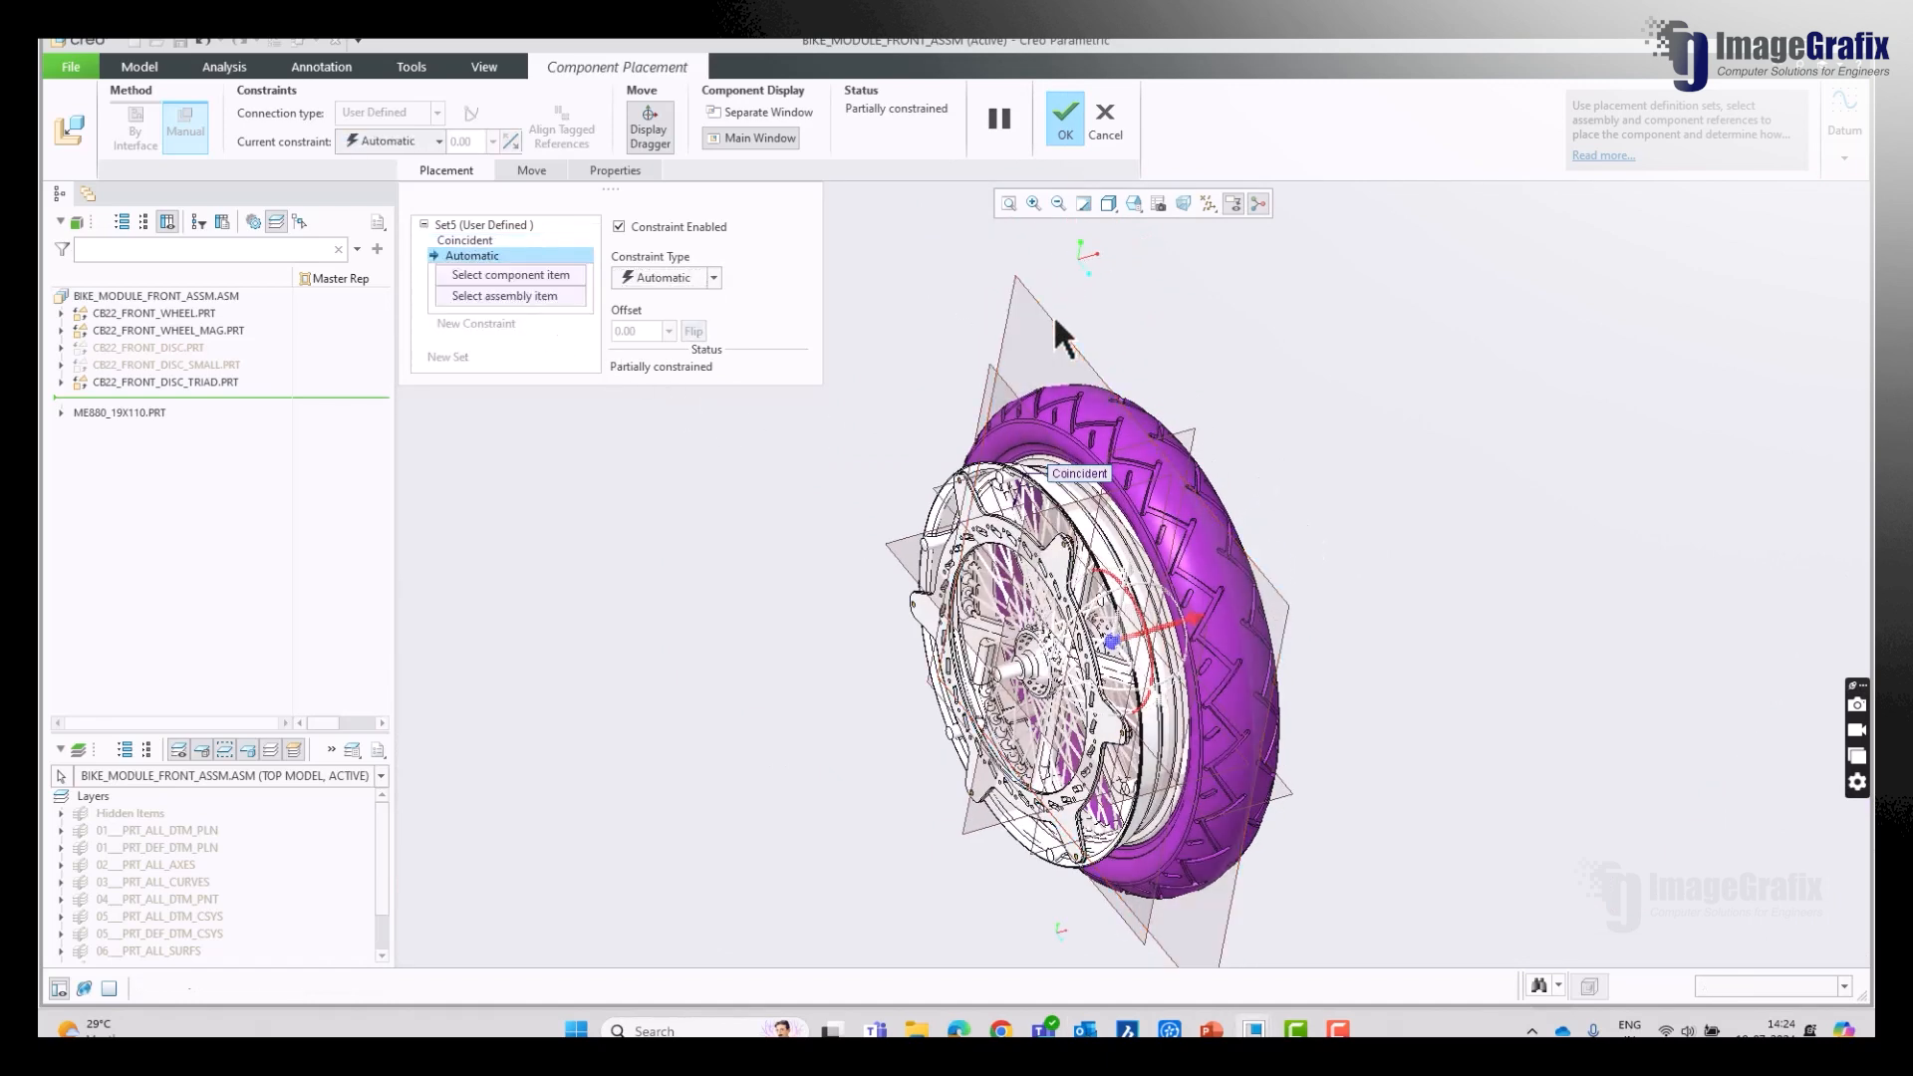
click(996, 379)
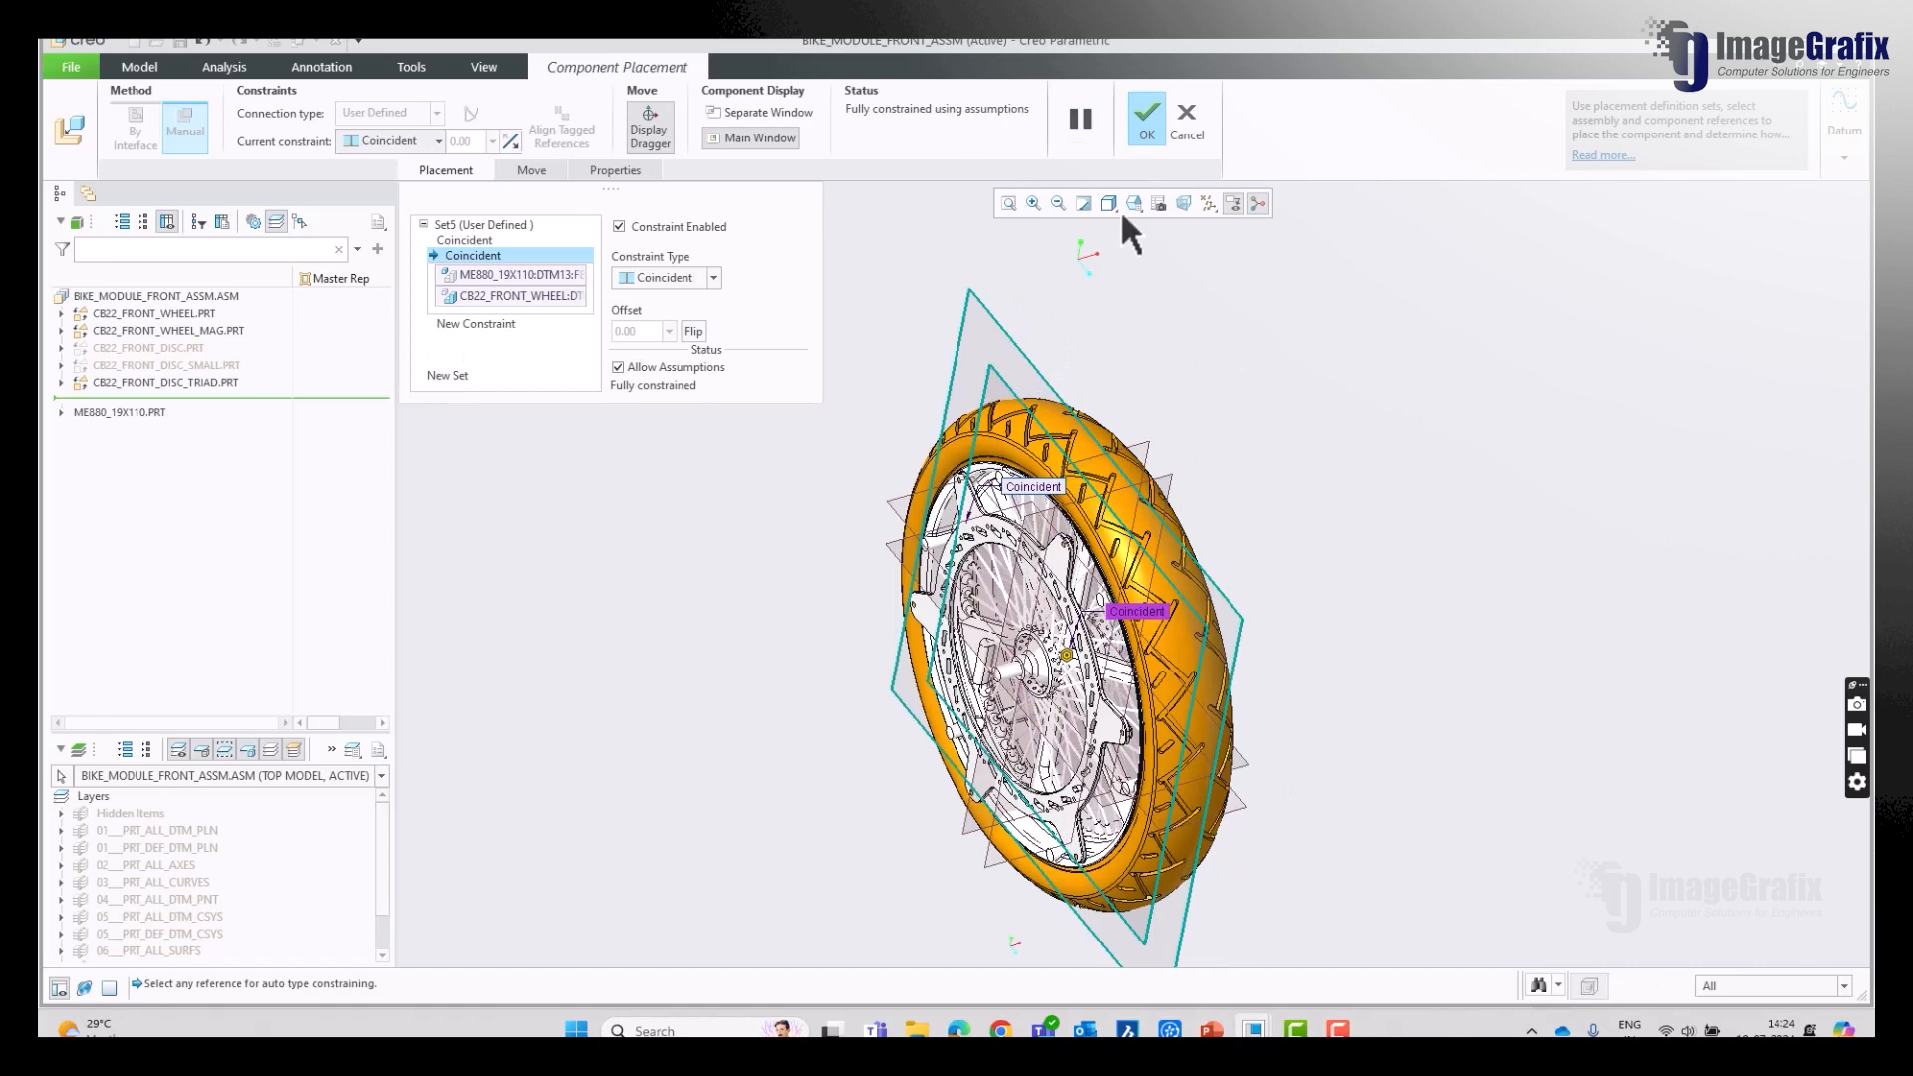
click(1150, 126)
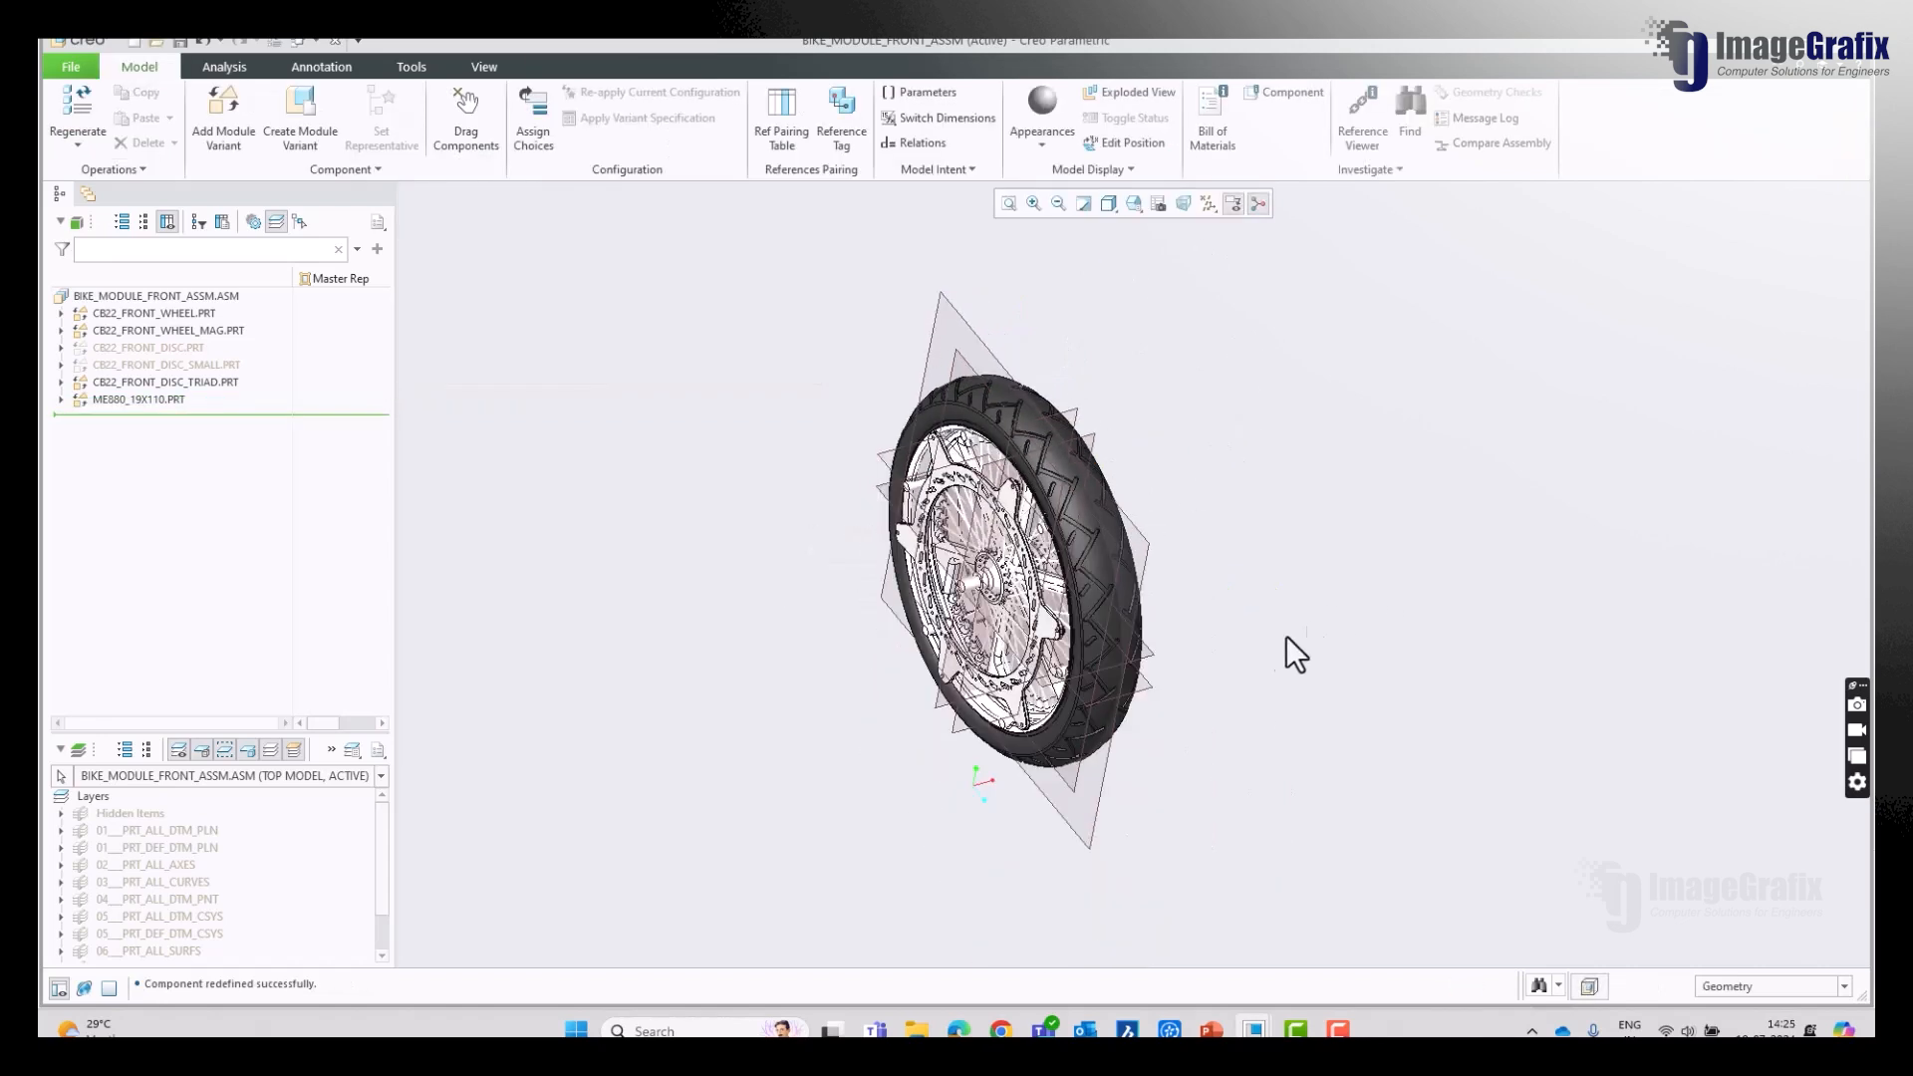
Step: Unhide CB22_FRONT_DISC.PRT and CB22_FRONT_DISC_SMALL.PRT in the assembly
middle_drag(1238, 599, 1298, 598)
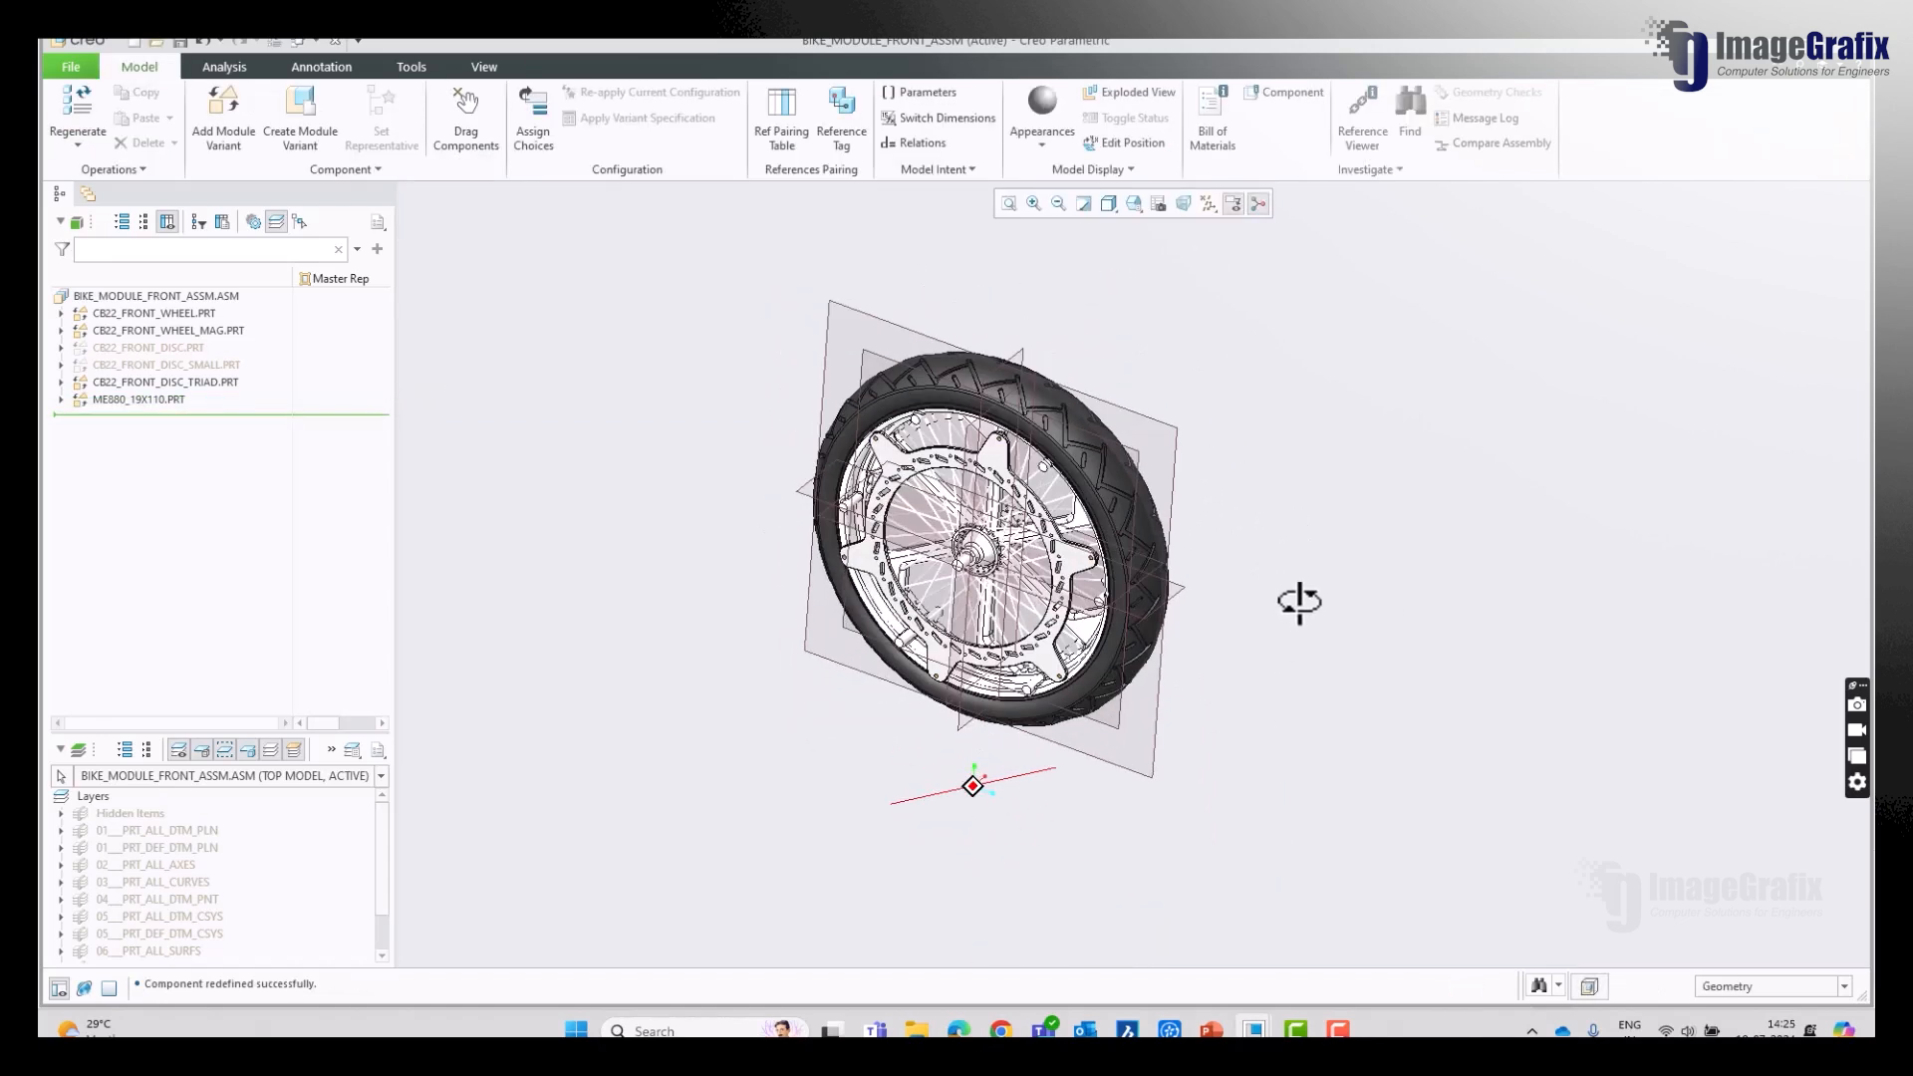
scroll(530, 560, up, 2)
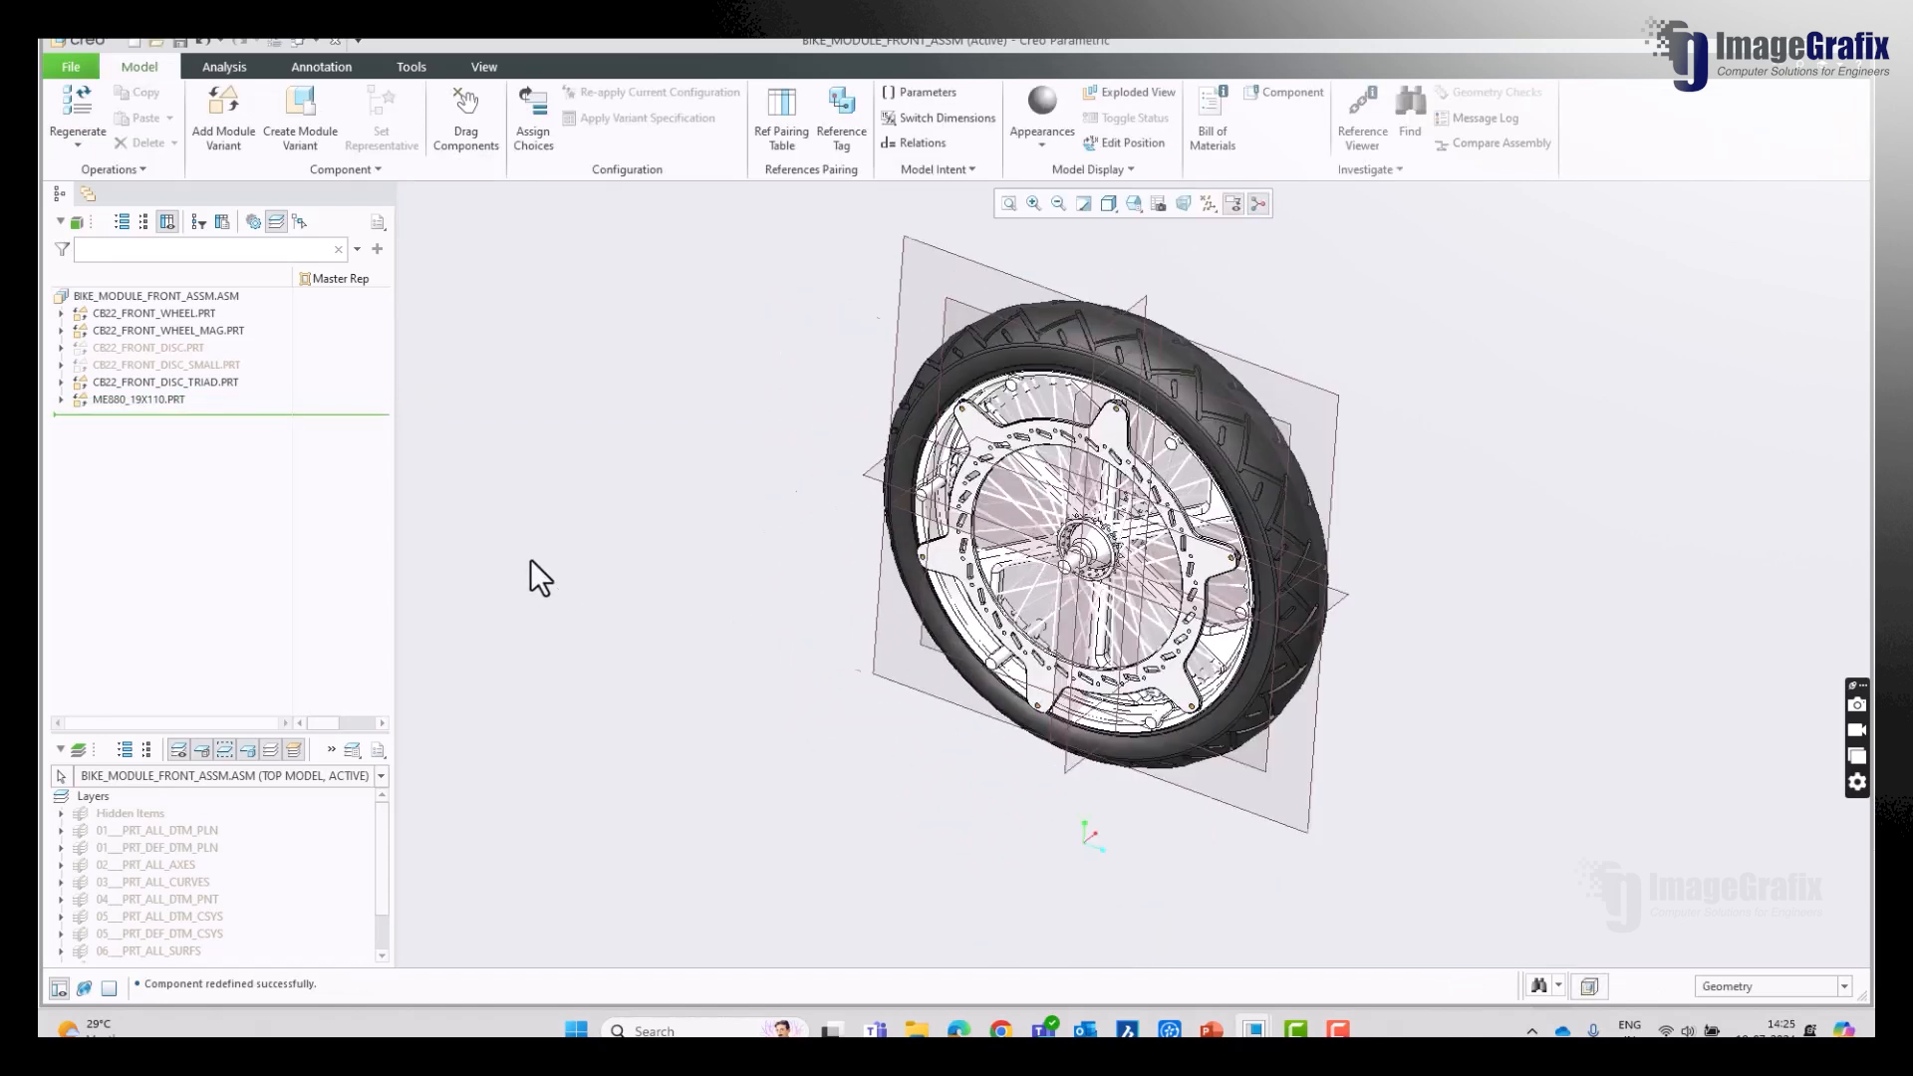
right_click(213, 371)
ctrl+click(197, 349)
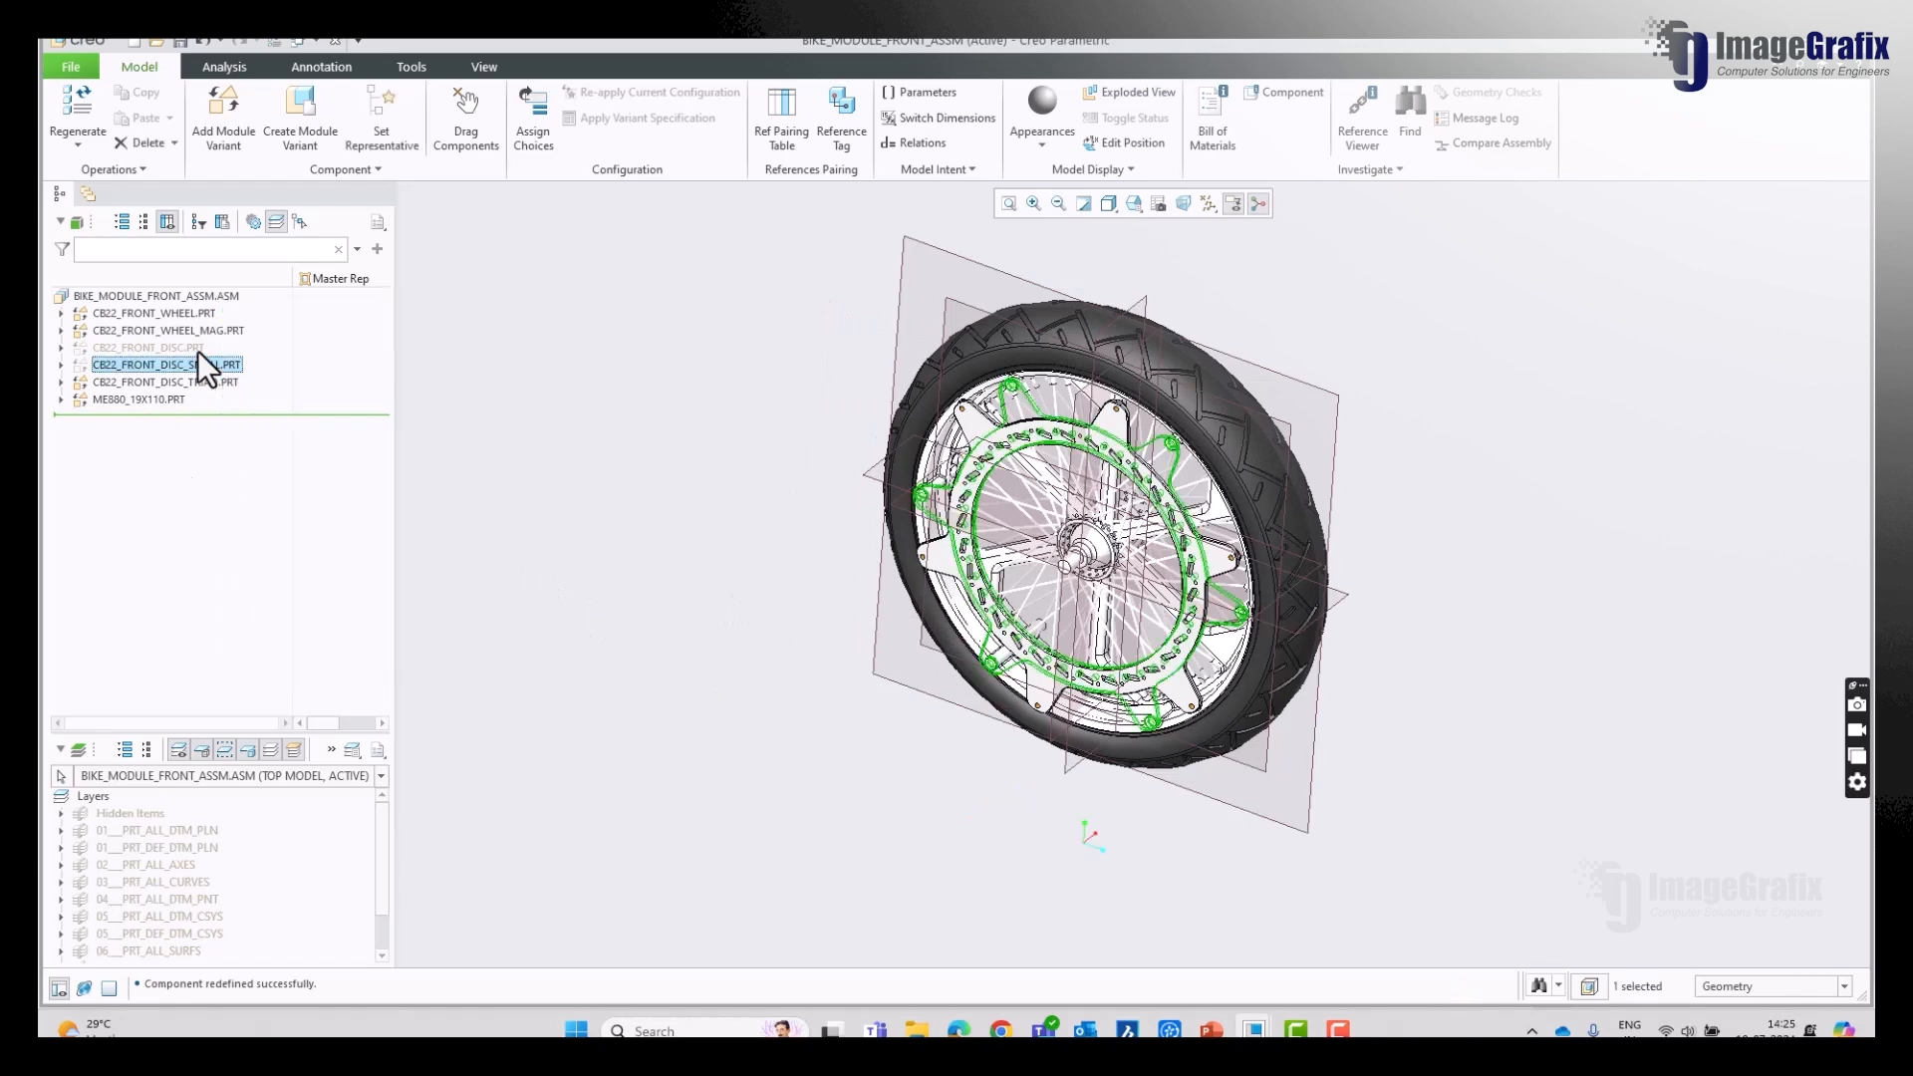
click(695, 461)
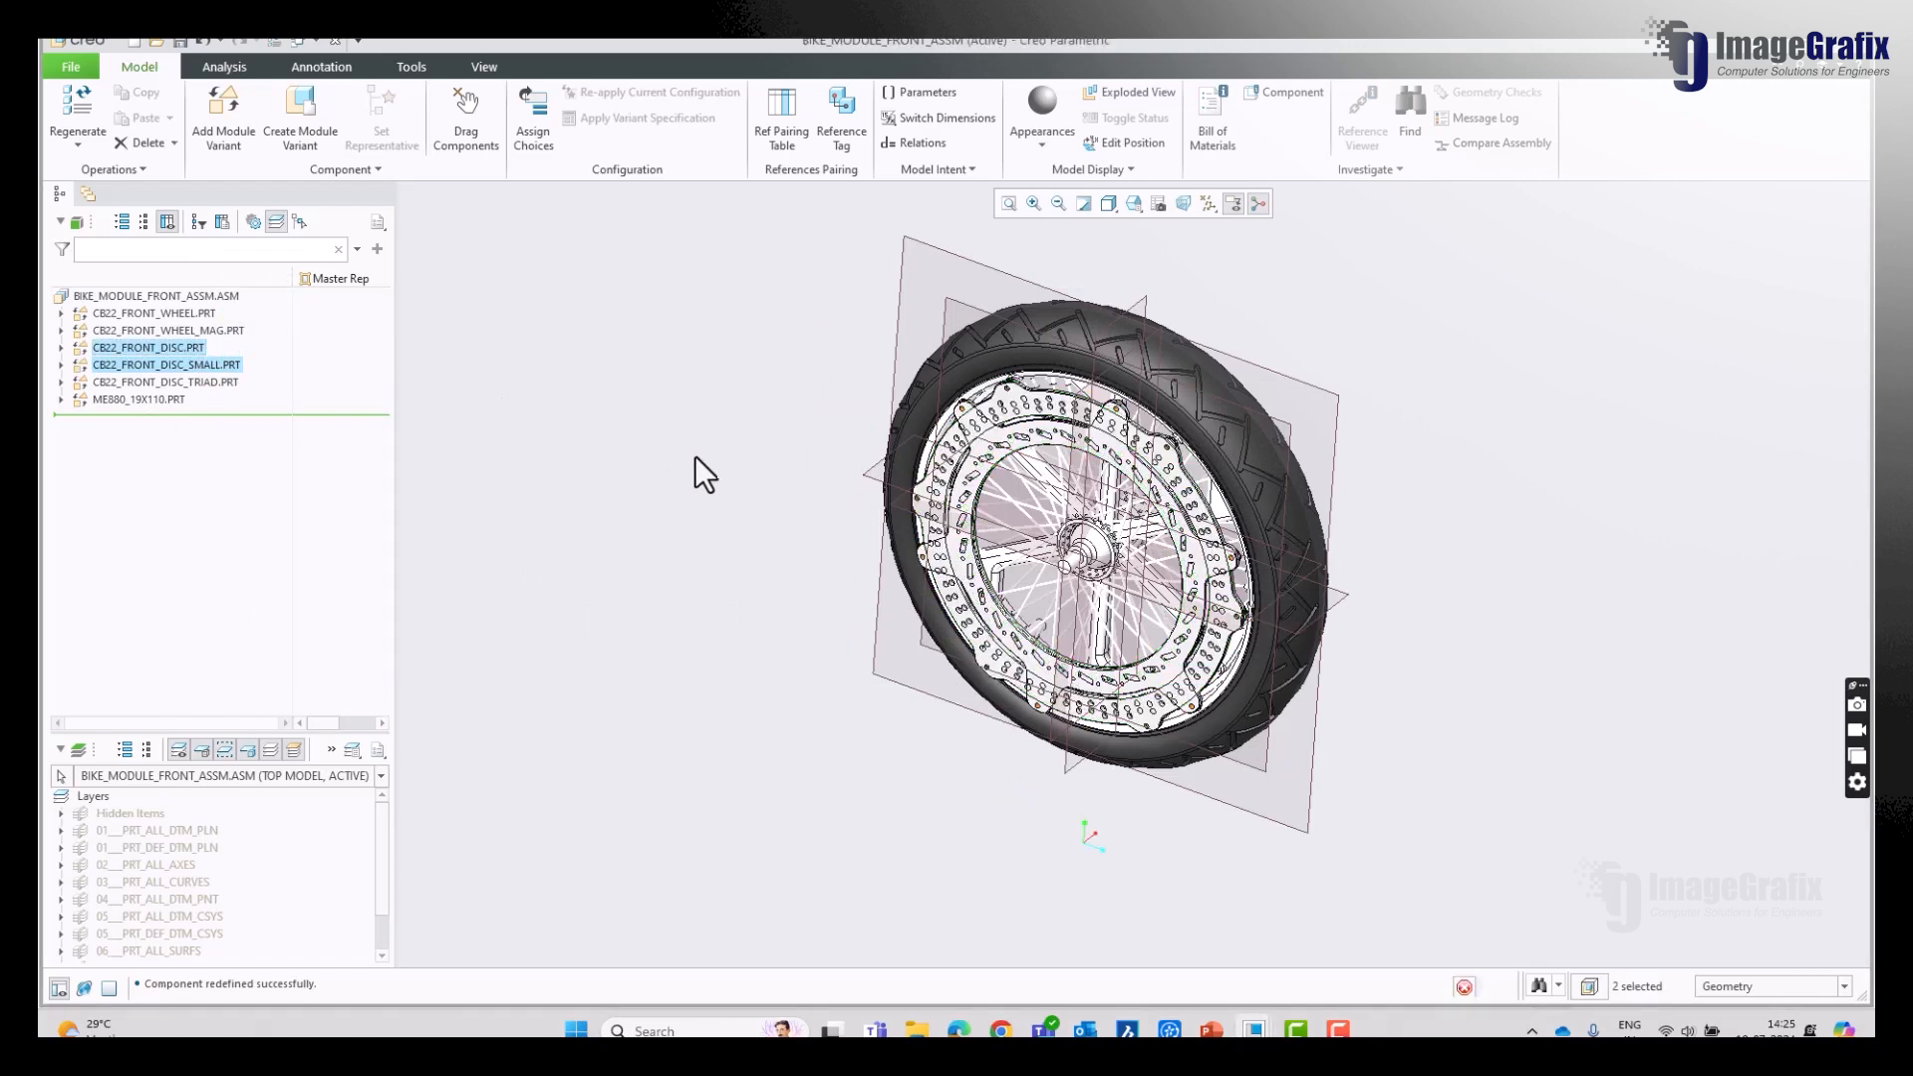
mouse_move(1392, 462)
middle_down()
mouse_move(1375, 397)
mouse_move(1352, 425)
mouse_move(1145, 265)
middle_up()
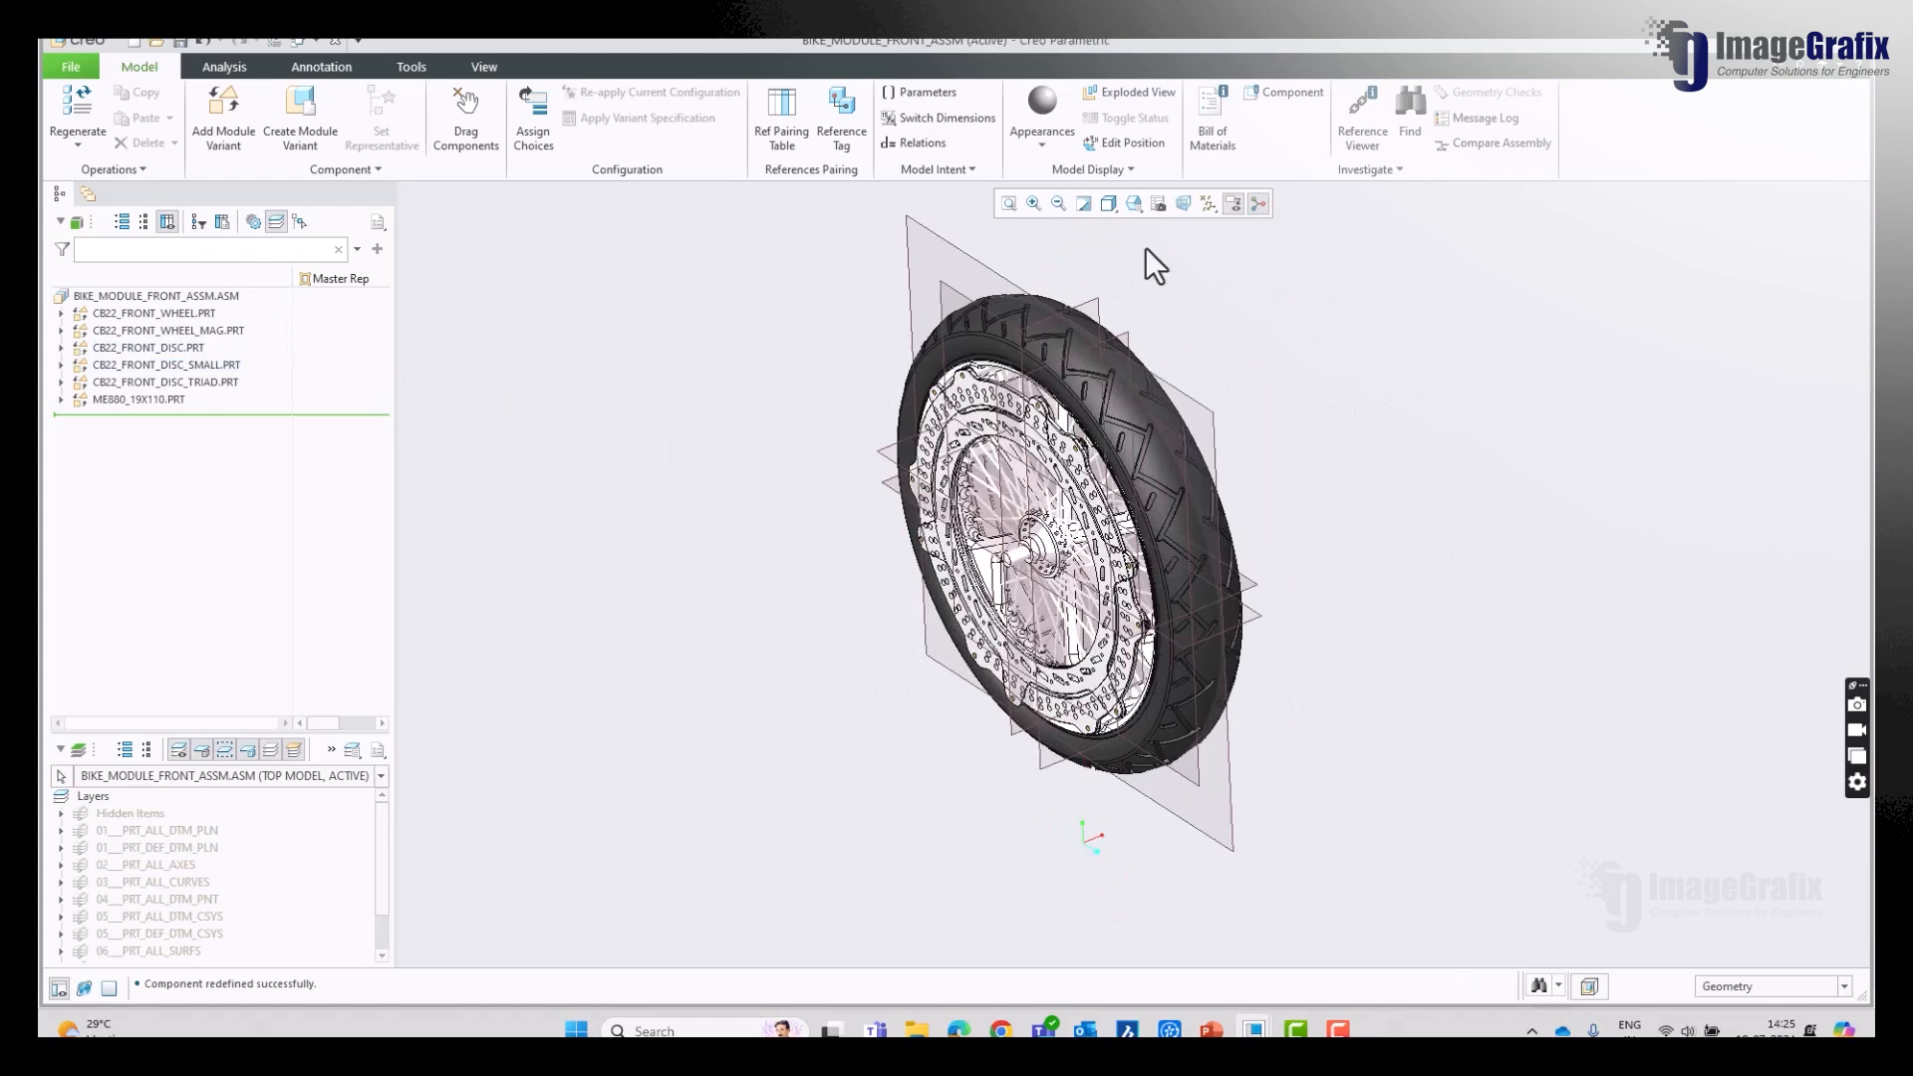
Step: Highlight CB22_FRONT_WHEEL.PRT and CB22_FRONT_WHEEL_MAG.PRT one after the other to examine the two wheel variants in the assembly
middle_drag(1264, 350, 1274, 342)
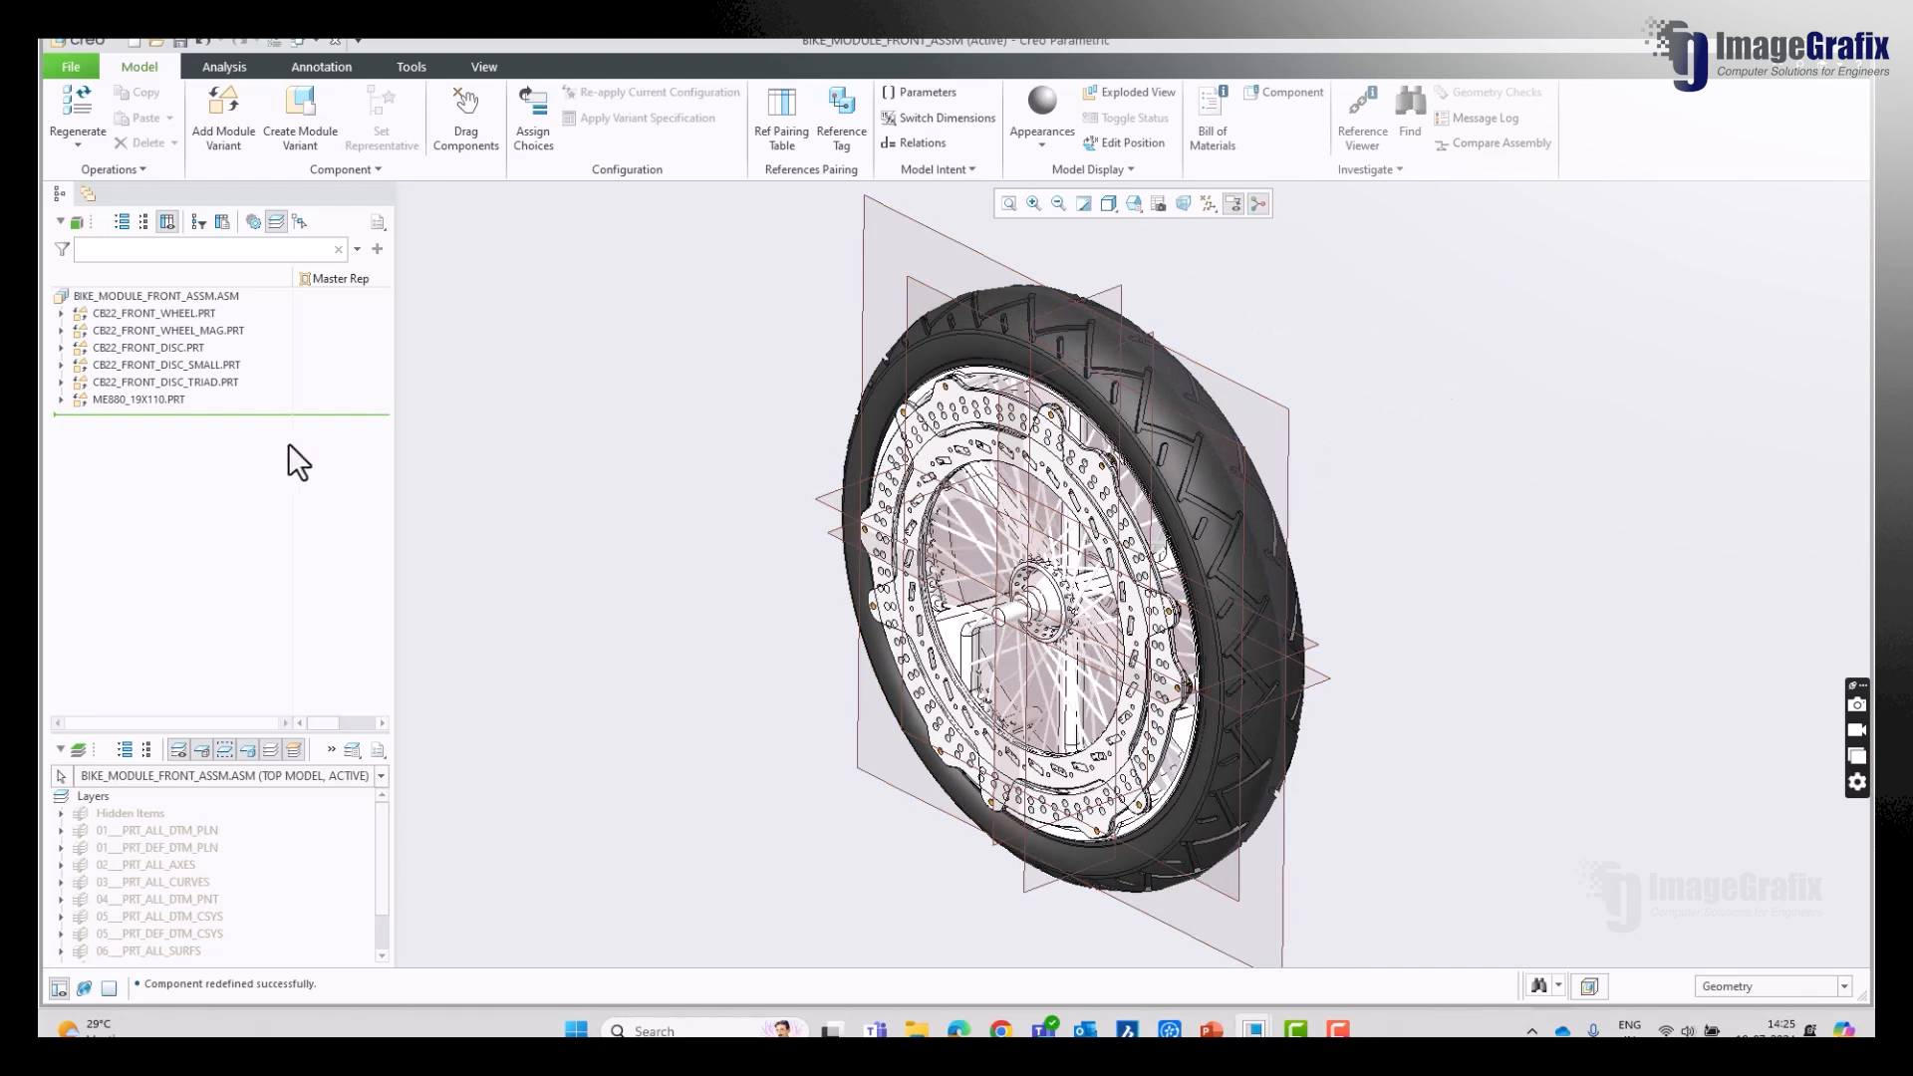
click(194, 313)
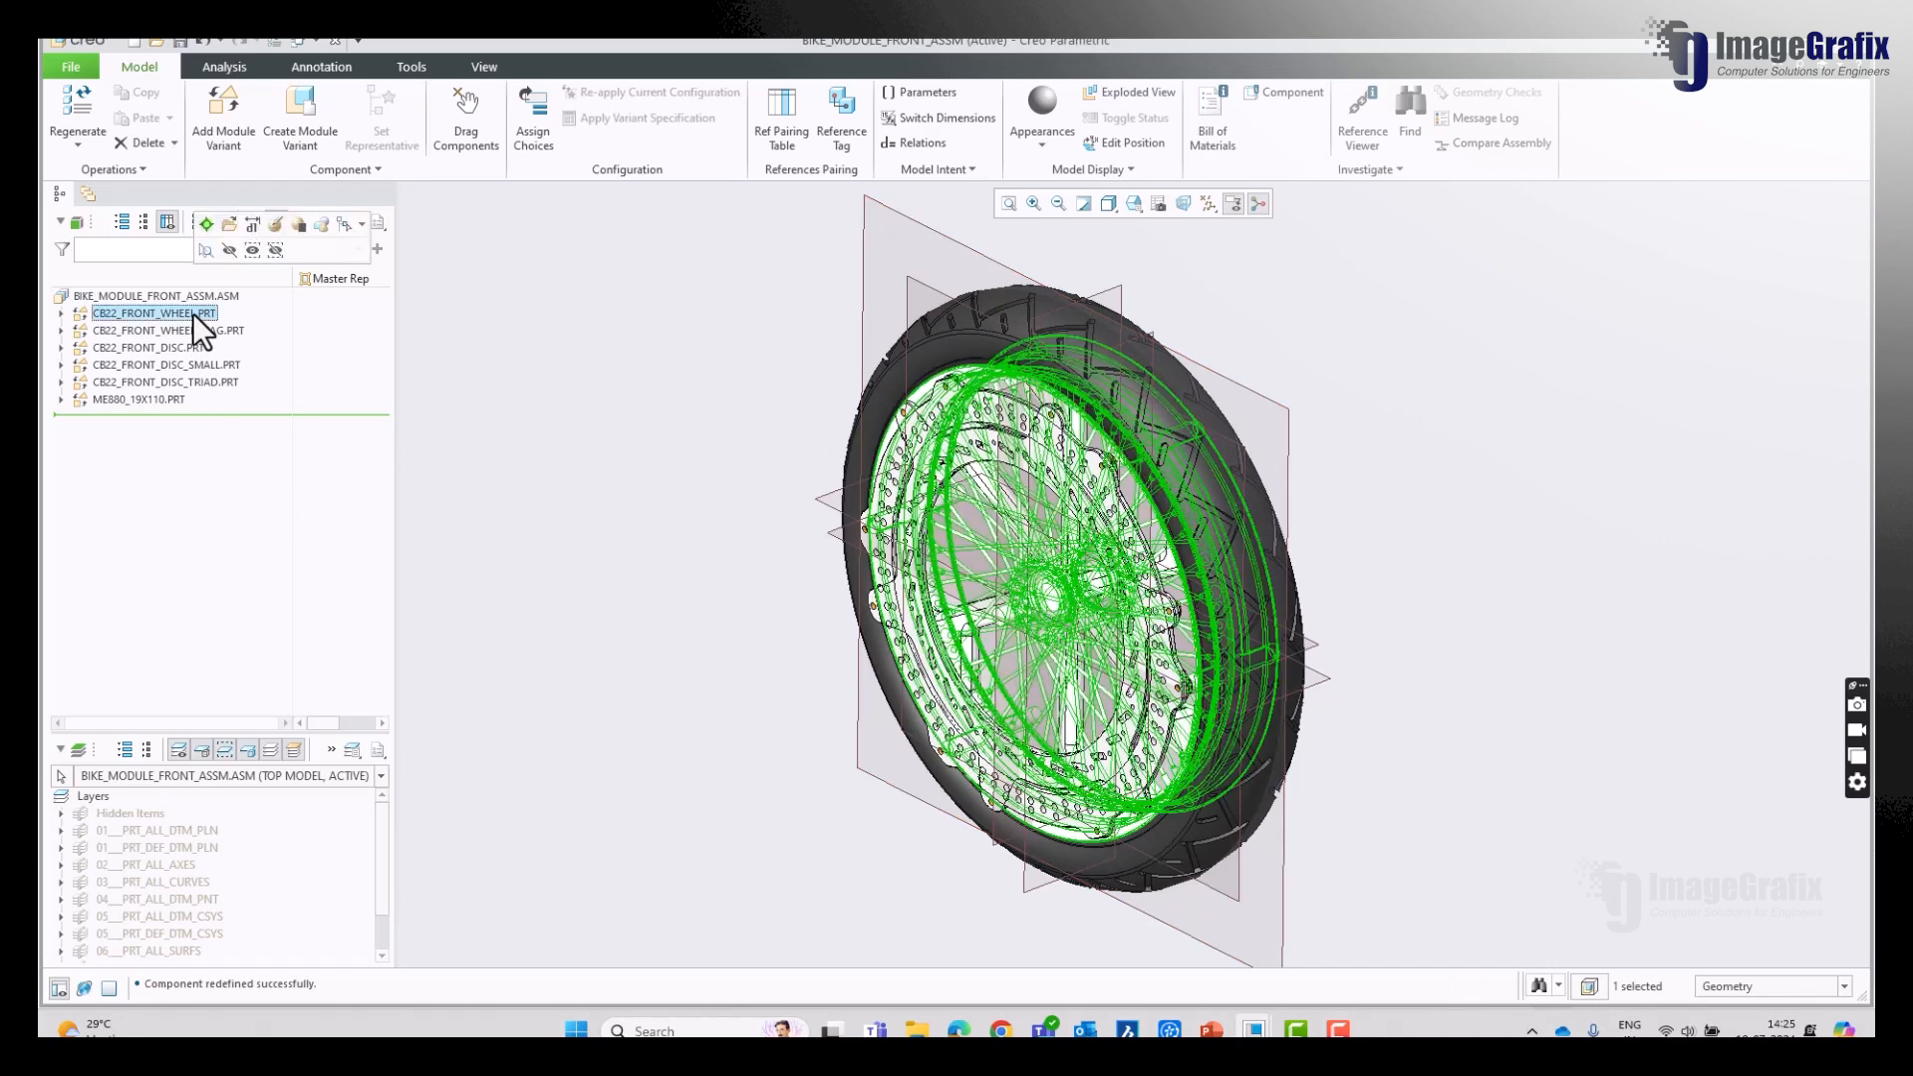
click(193, 330)
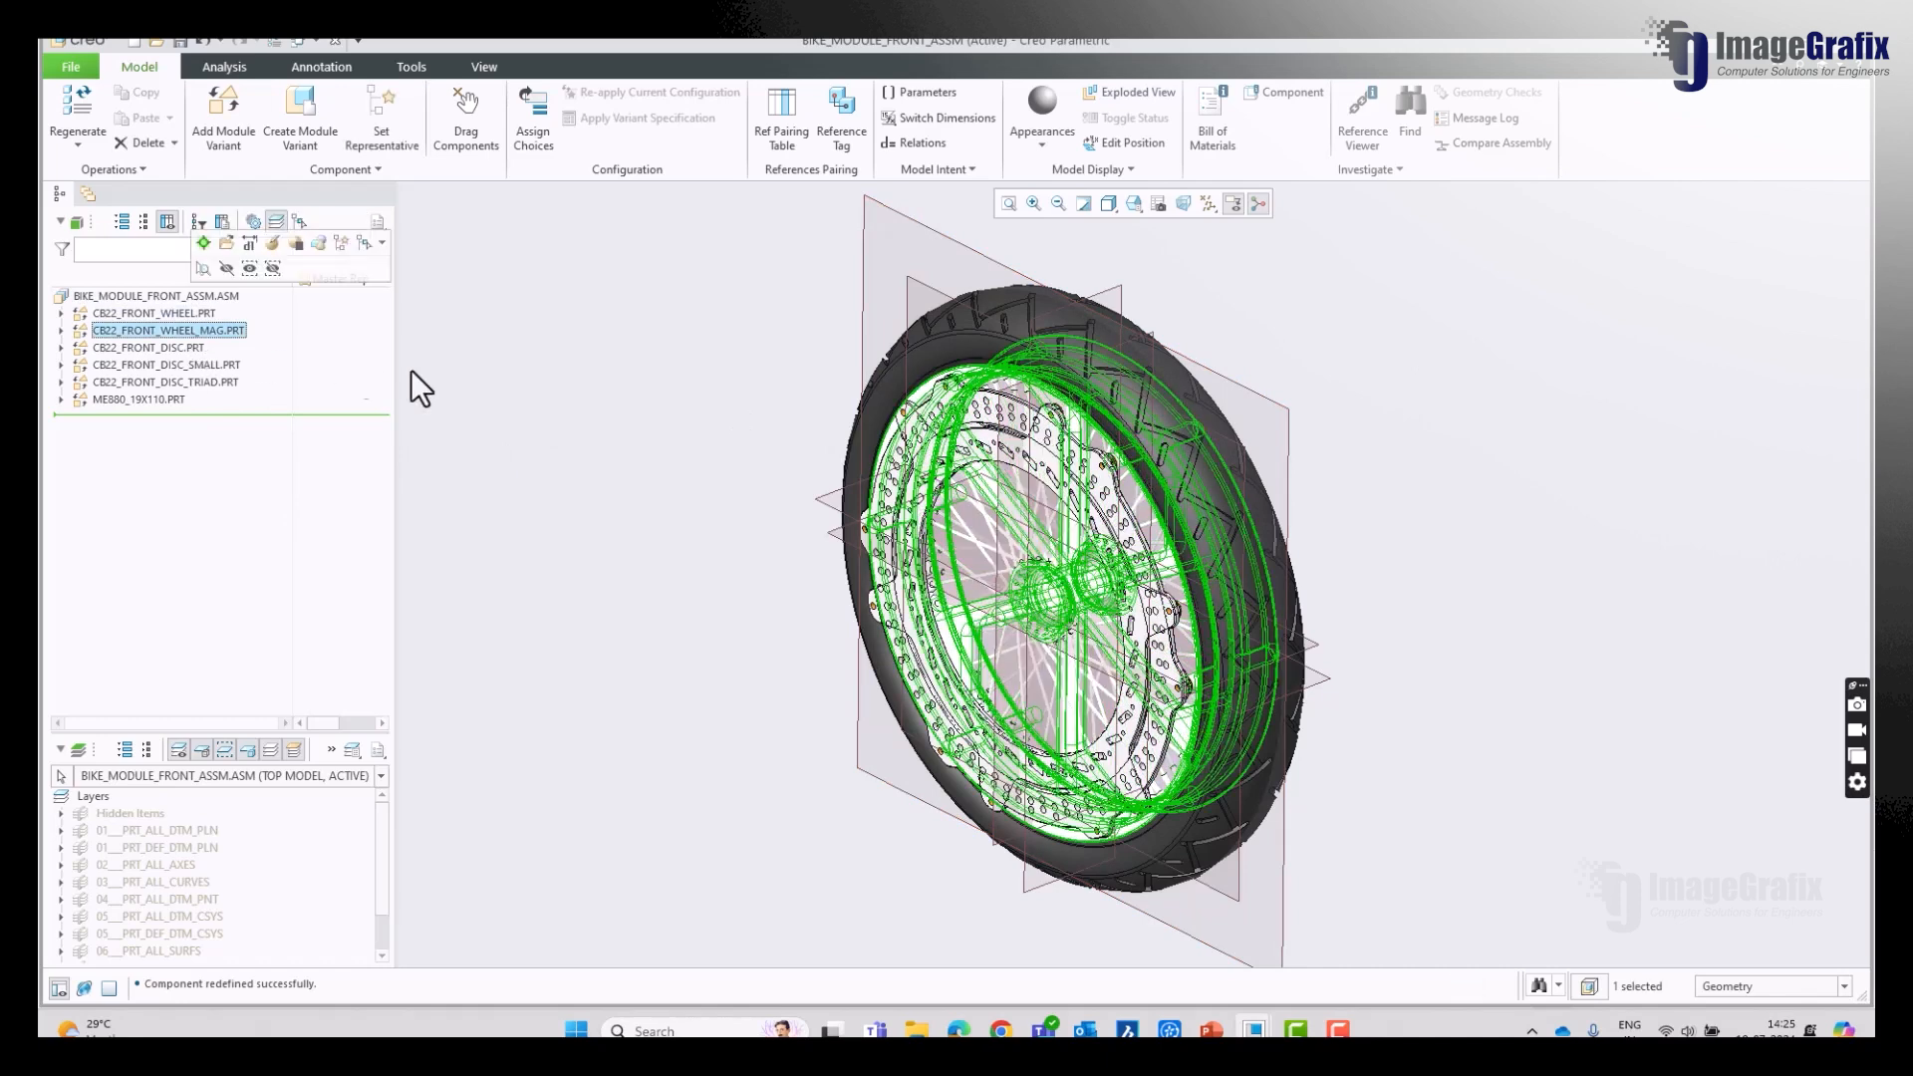
Step: Highlight the three brake disc variants and the tyre ME880_19X110.PRT one after the other to examine them in the assembly
click(196, 351)
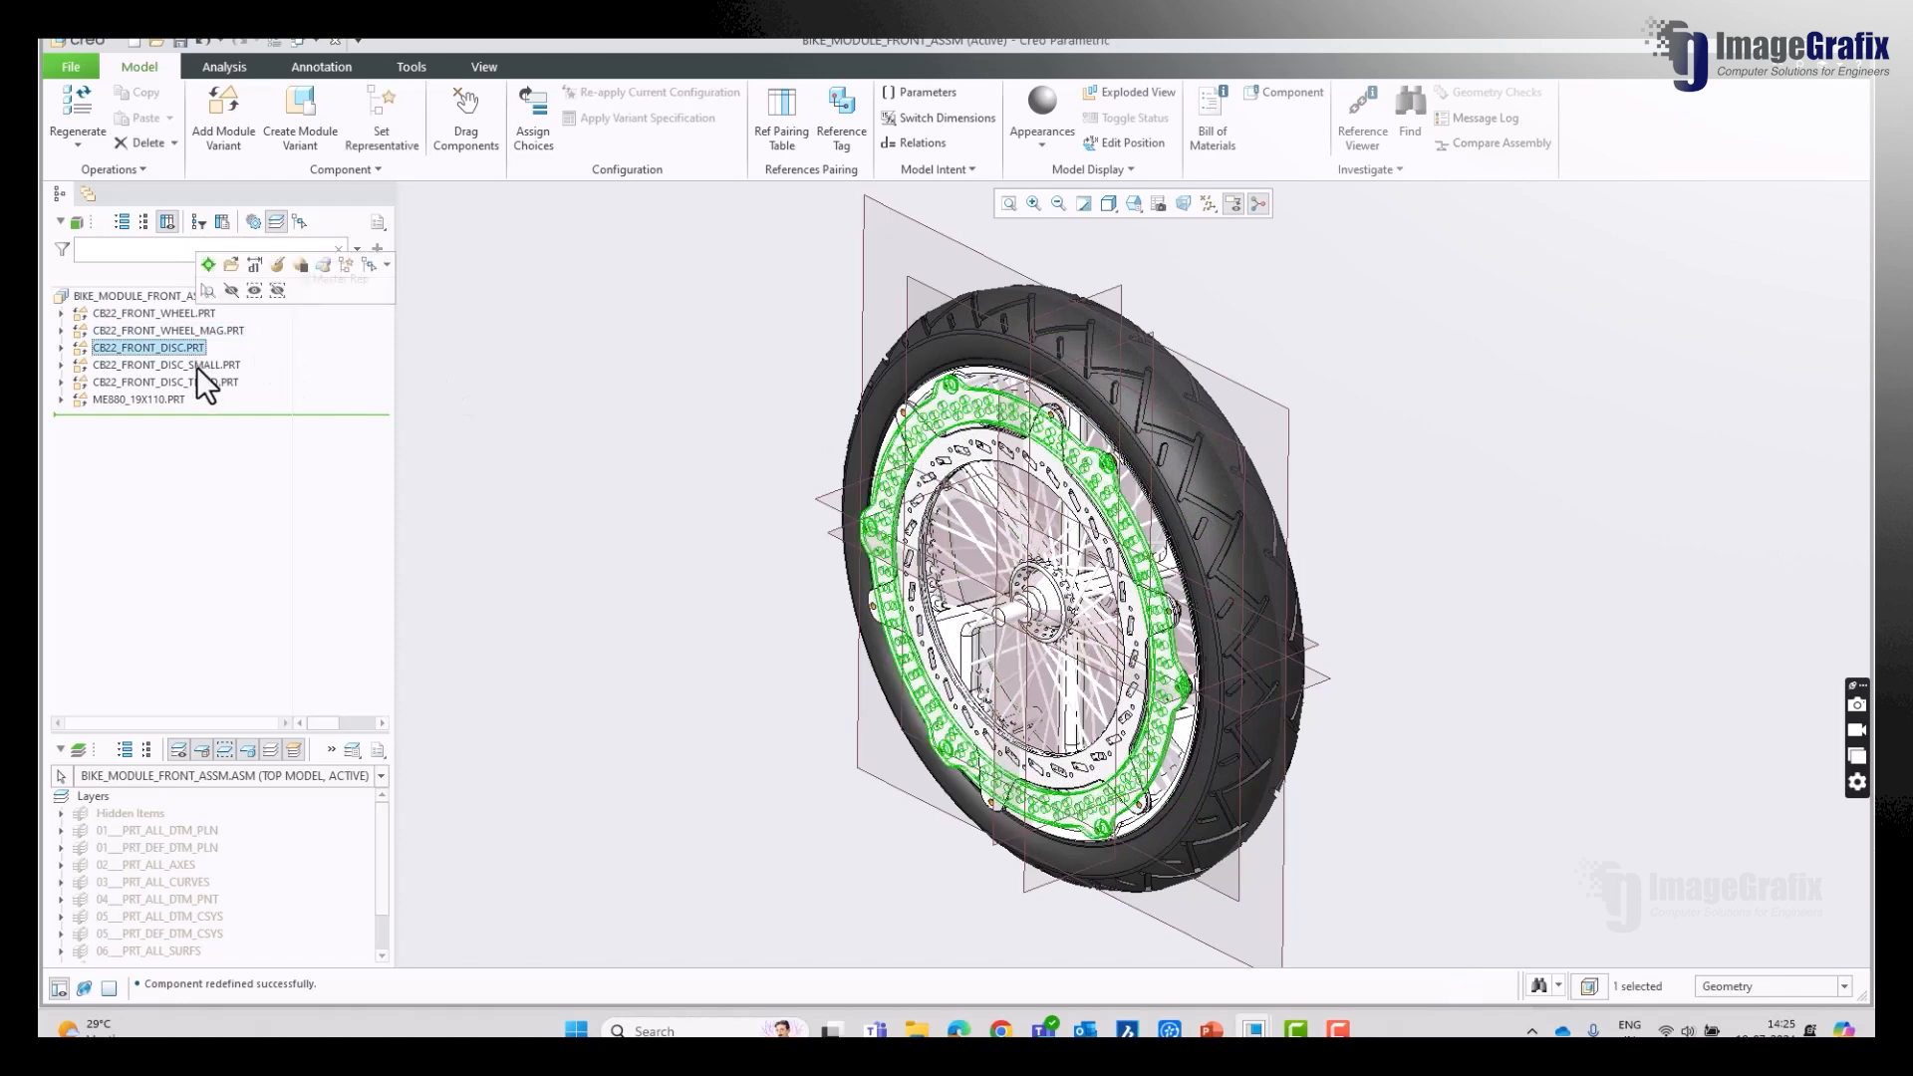
click(195, 367)
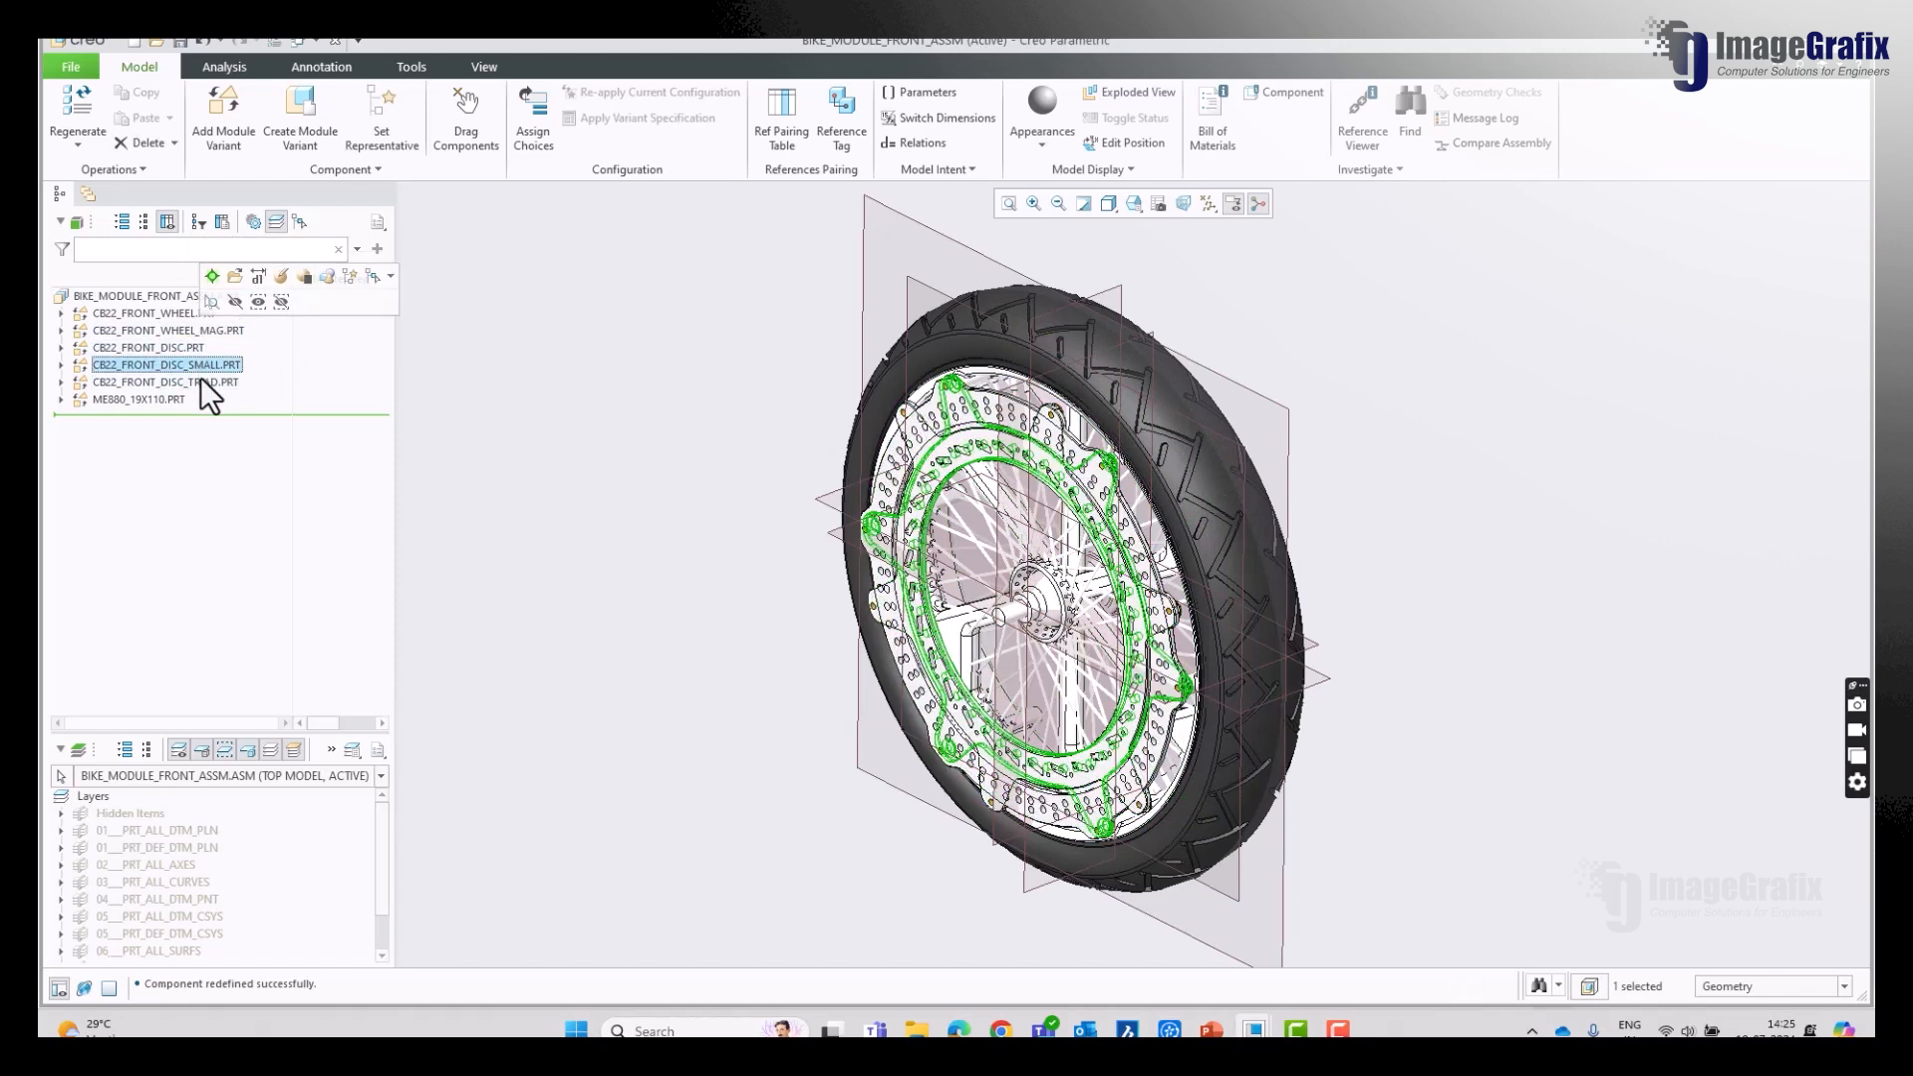
click(201, 383)
click(202, 370)
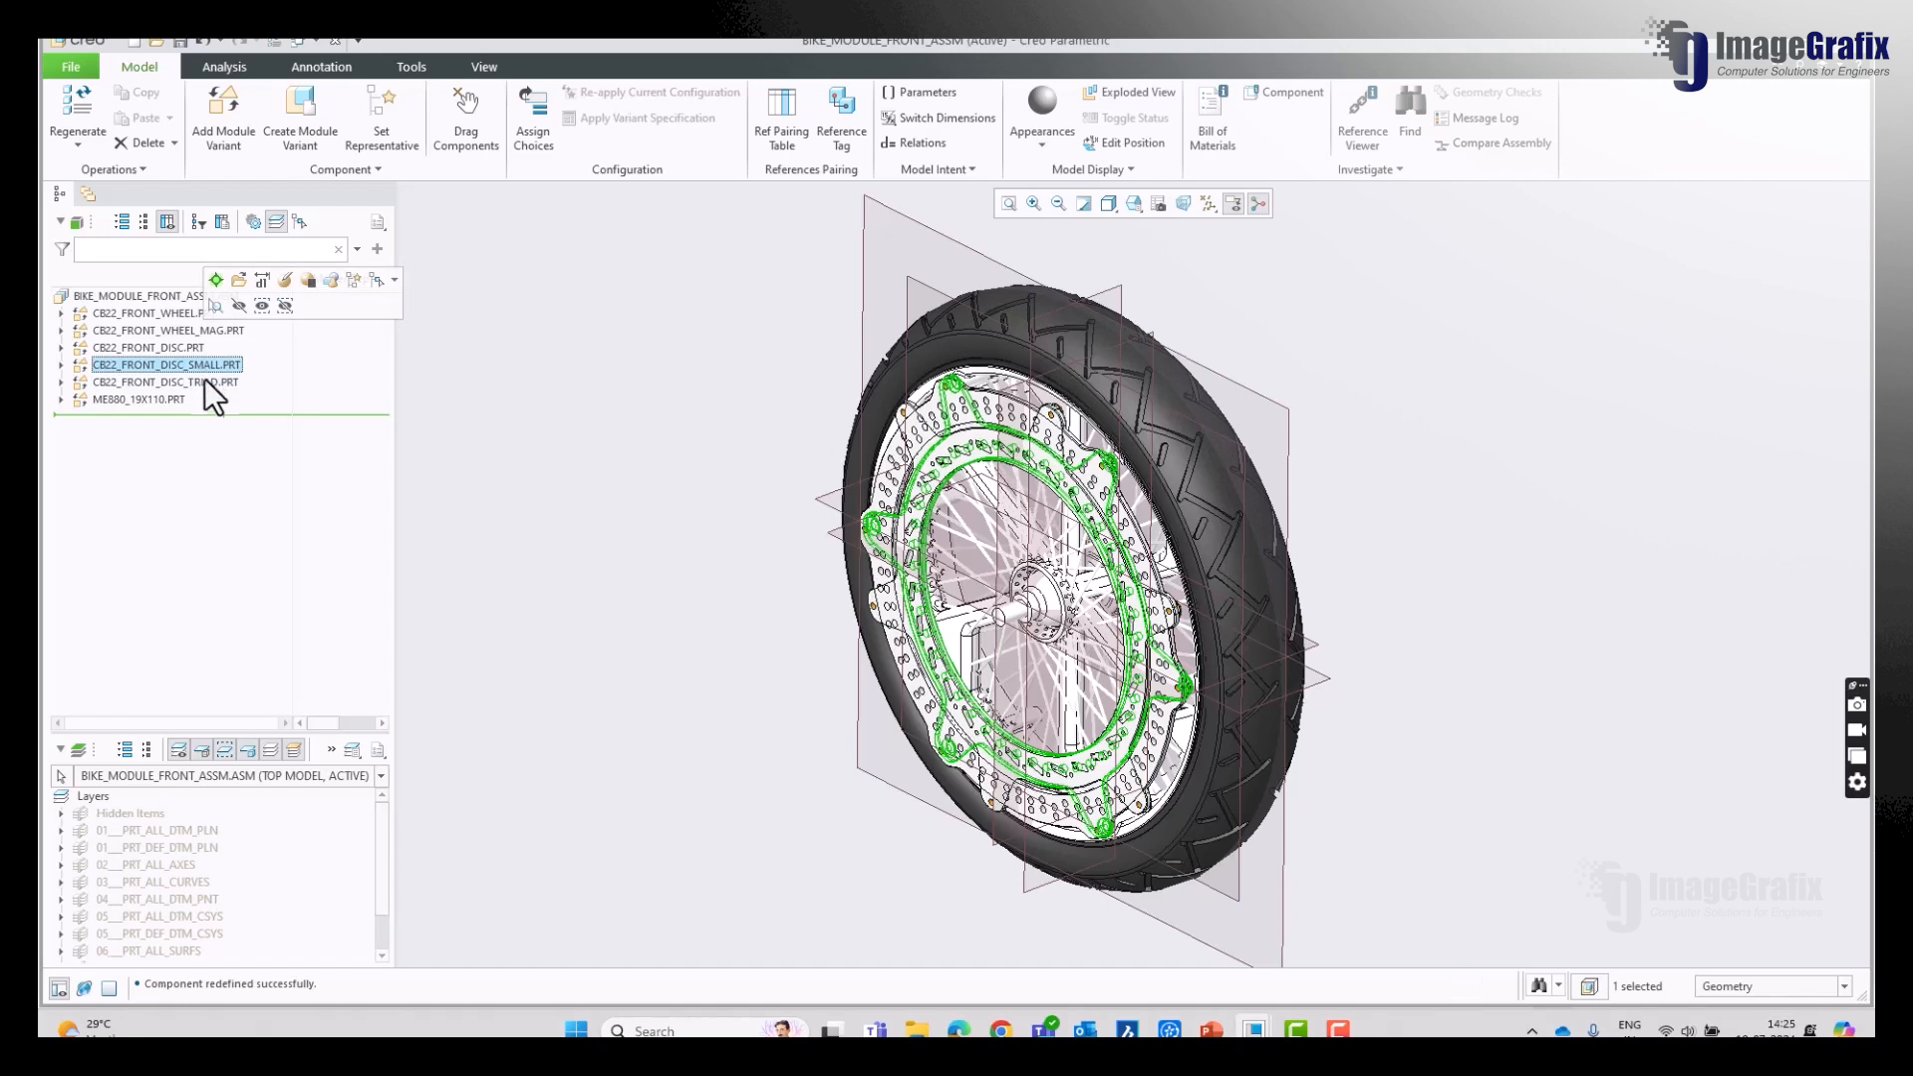
click(205, 384)
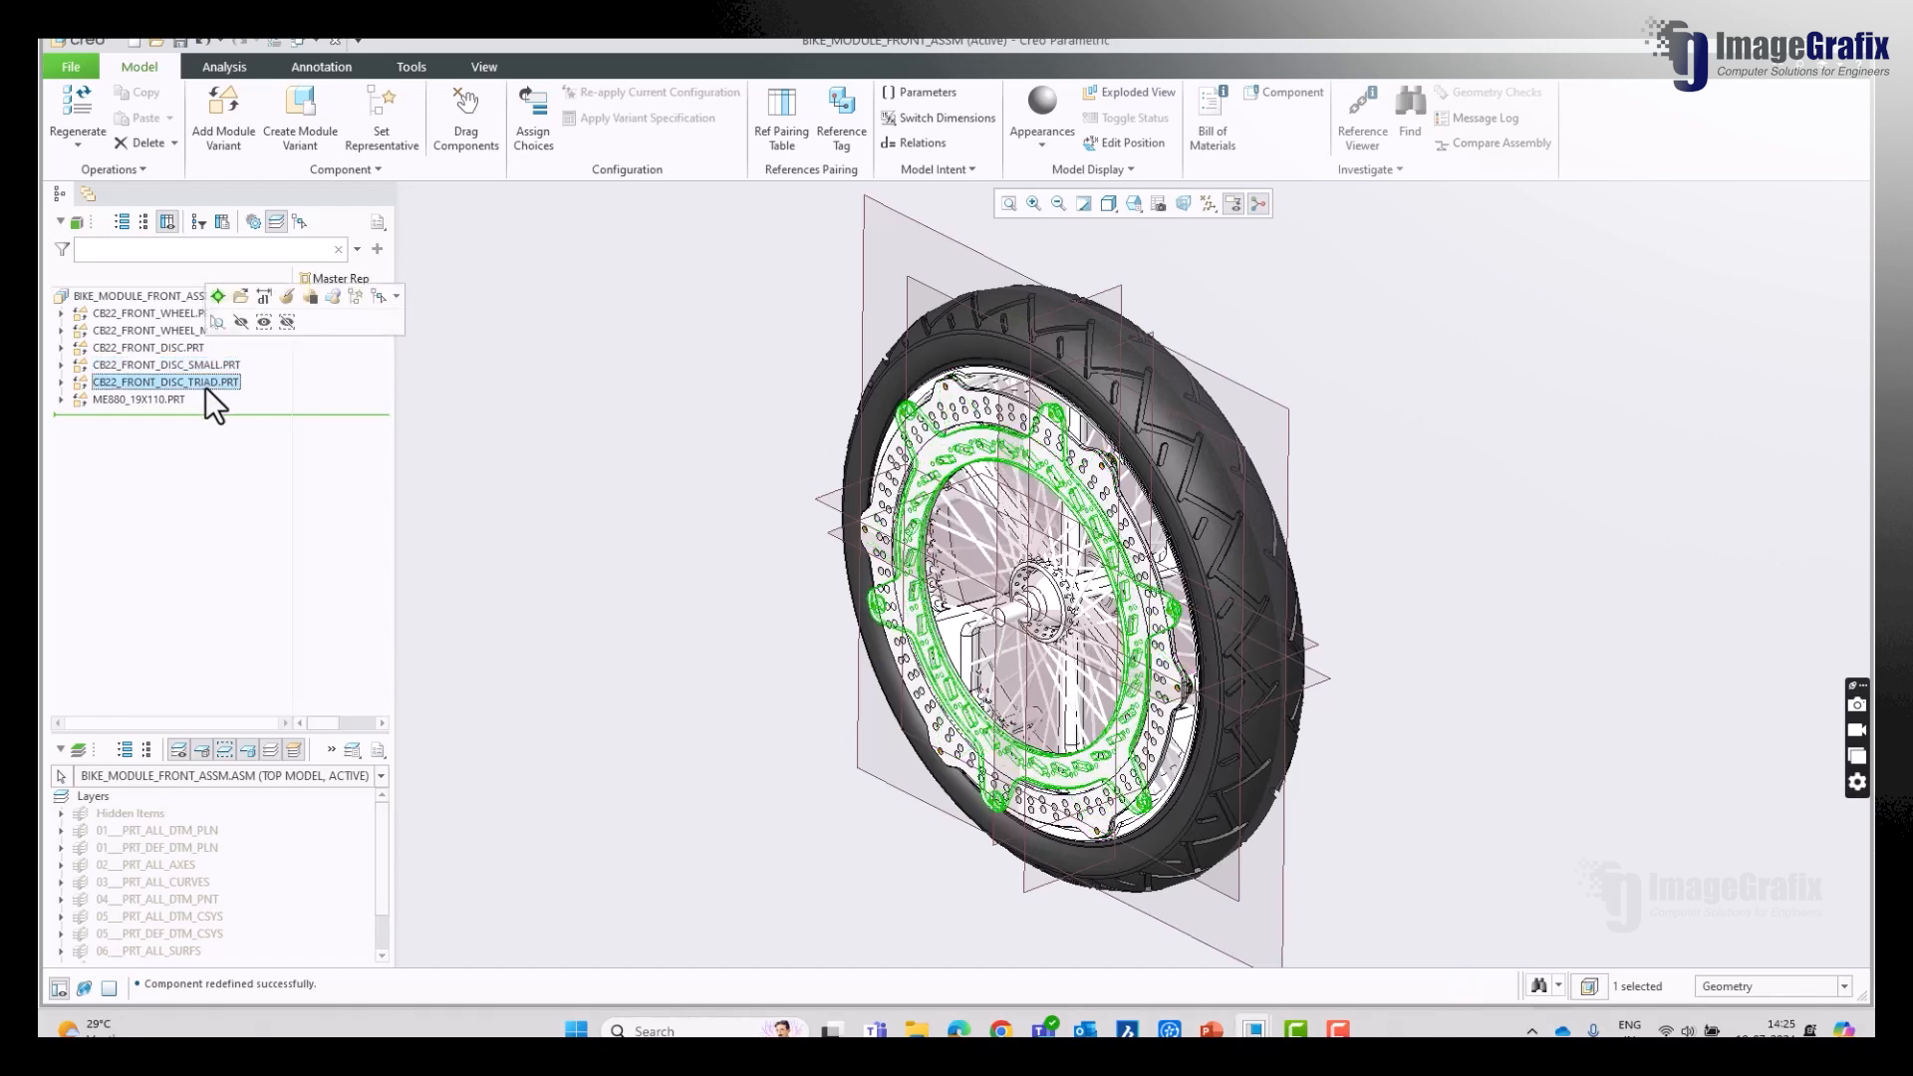
click(177, 399)
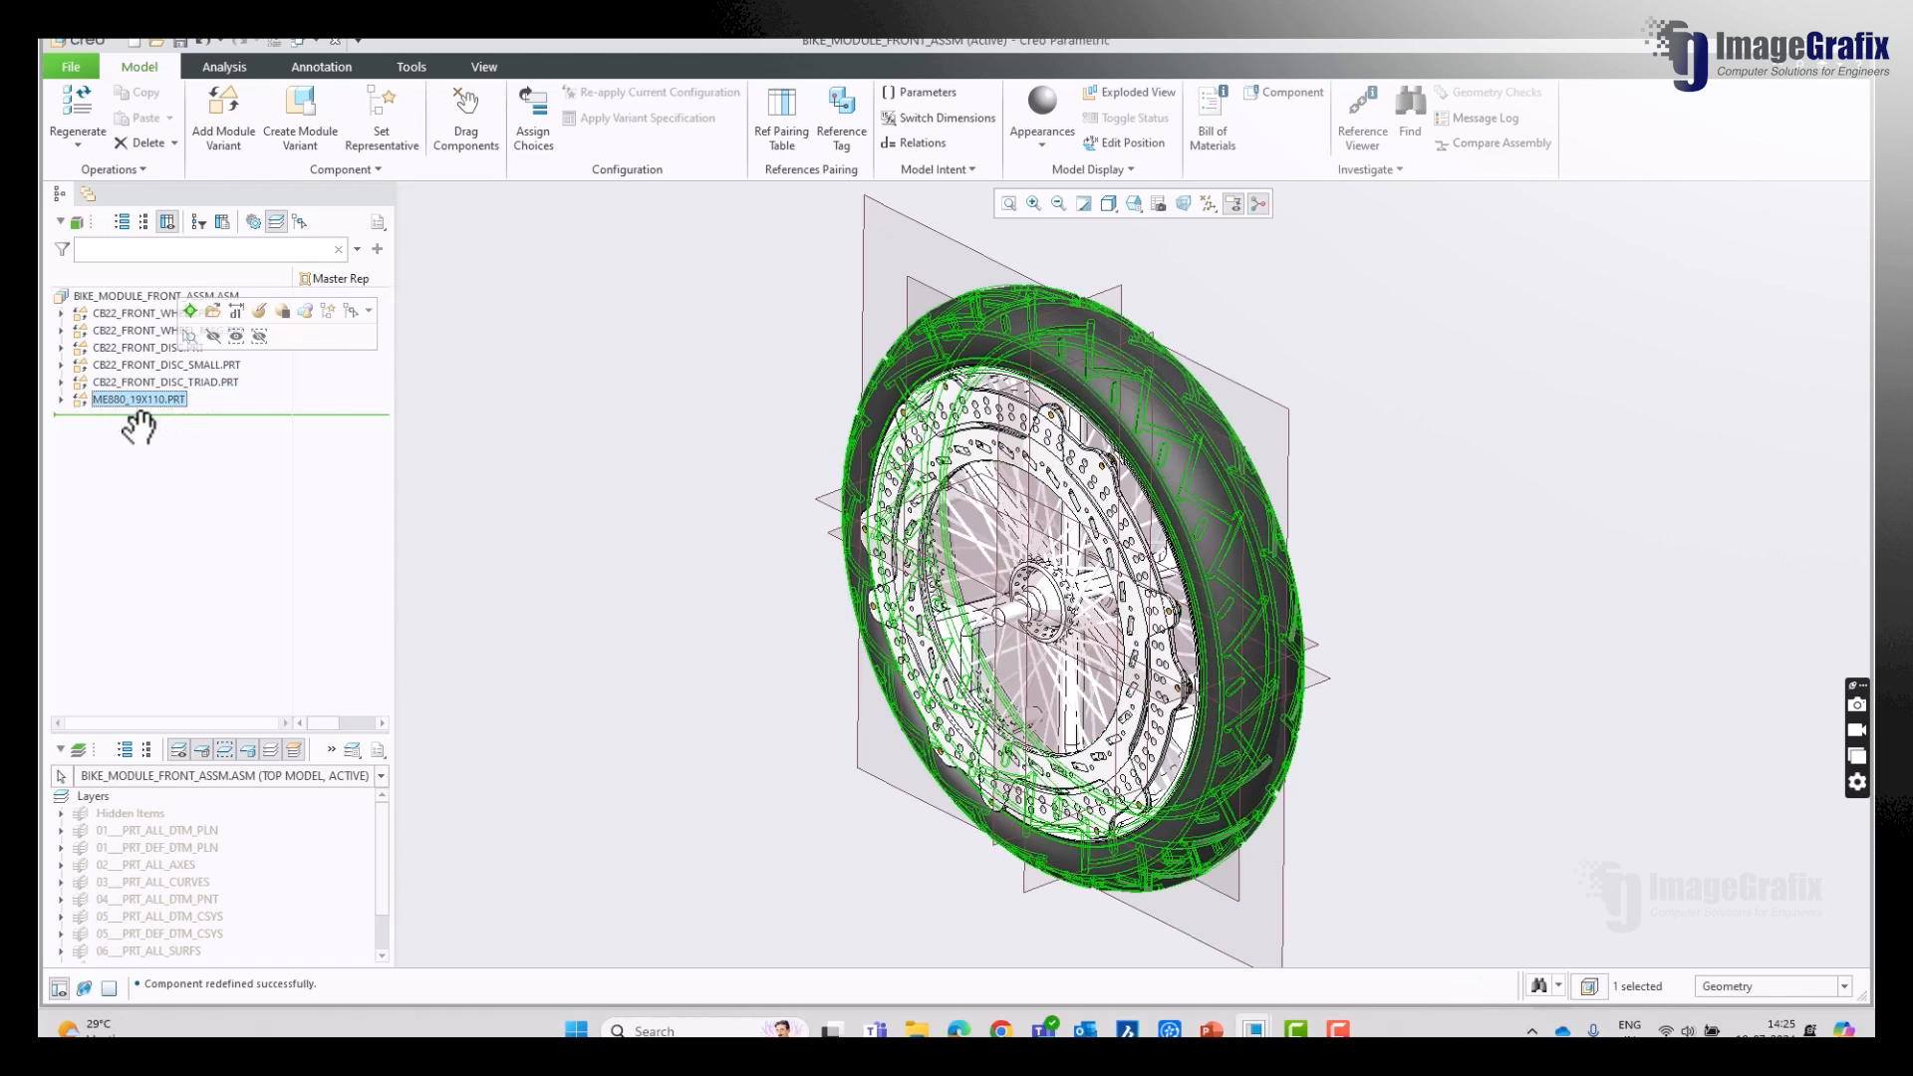
click(490, 398)
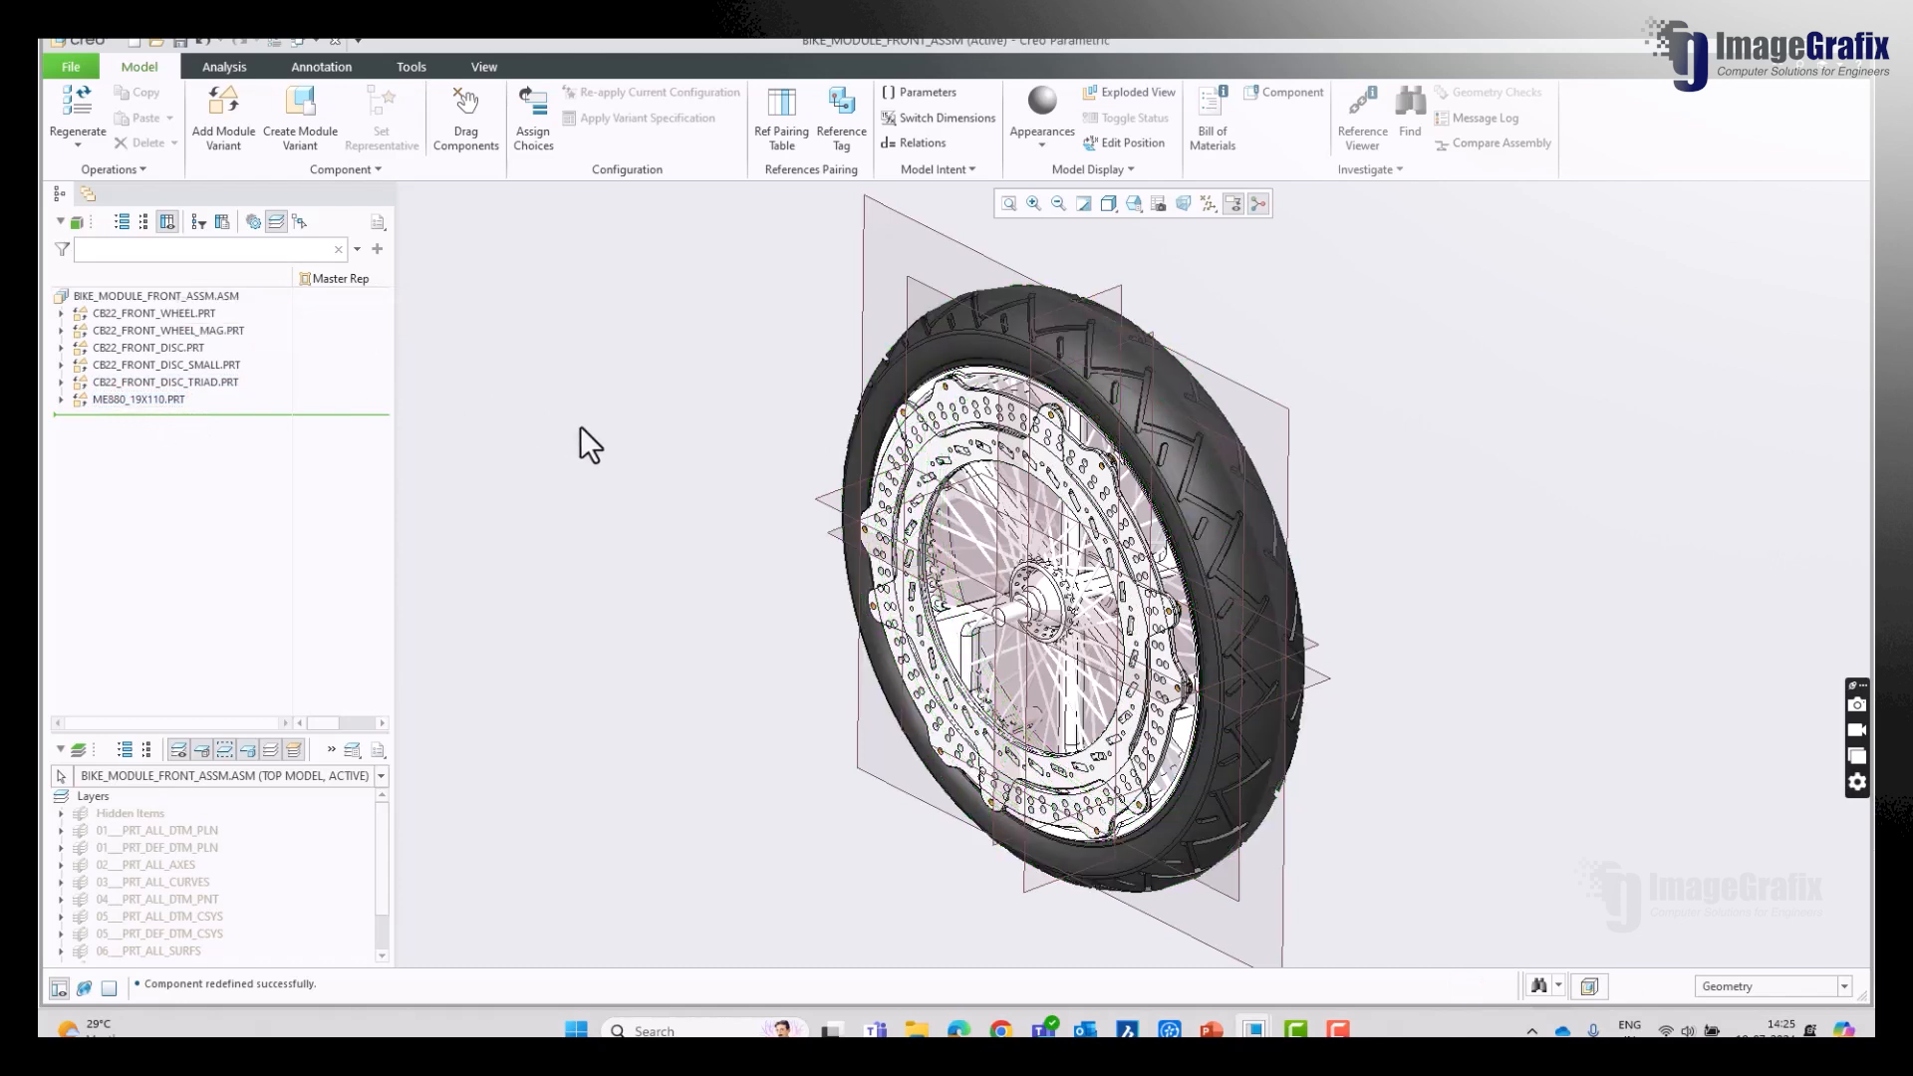
scroll(598, 656, up, 1)
scroll(1167, 543, down, 1)
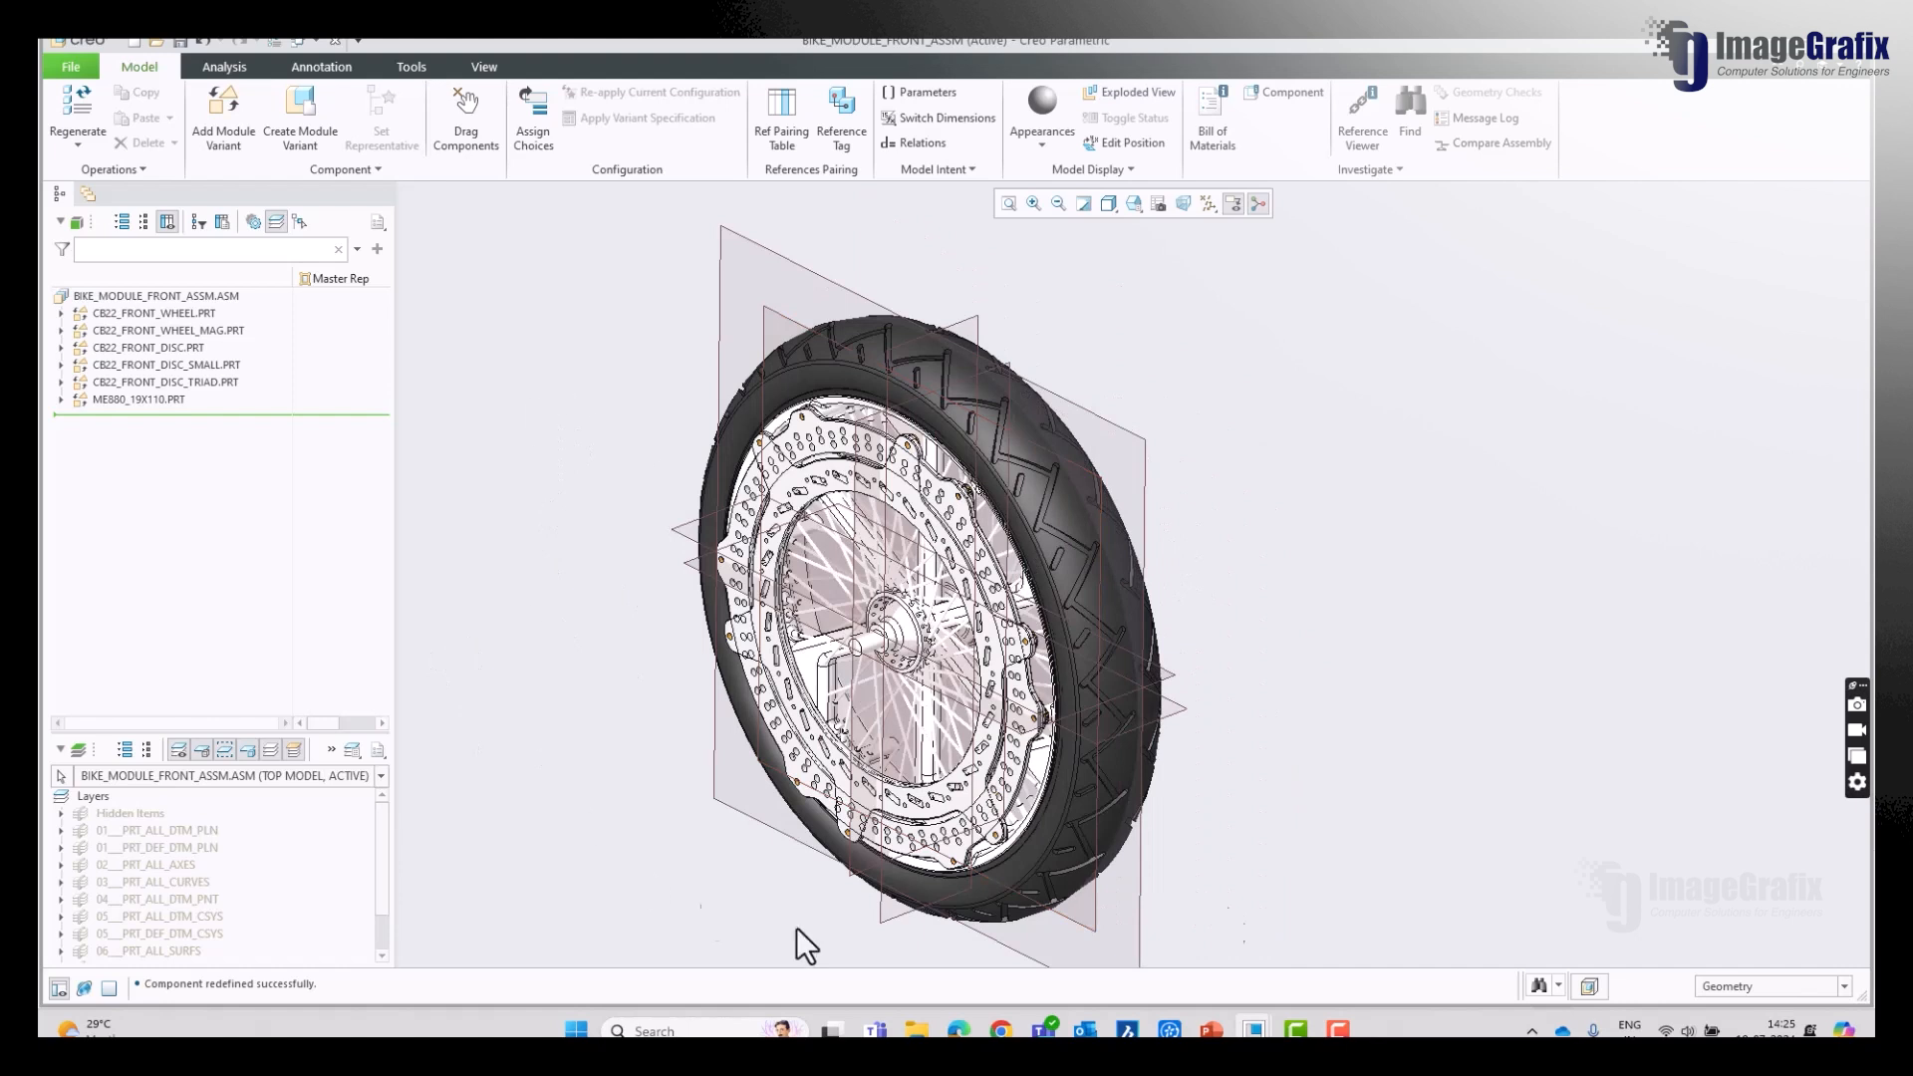
scroll(1336, 402, up, 1)
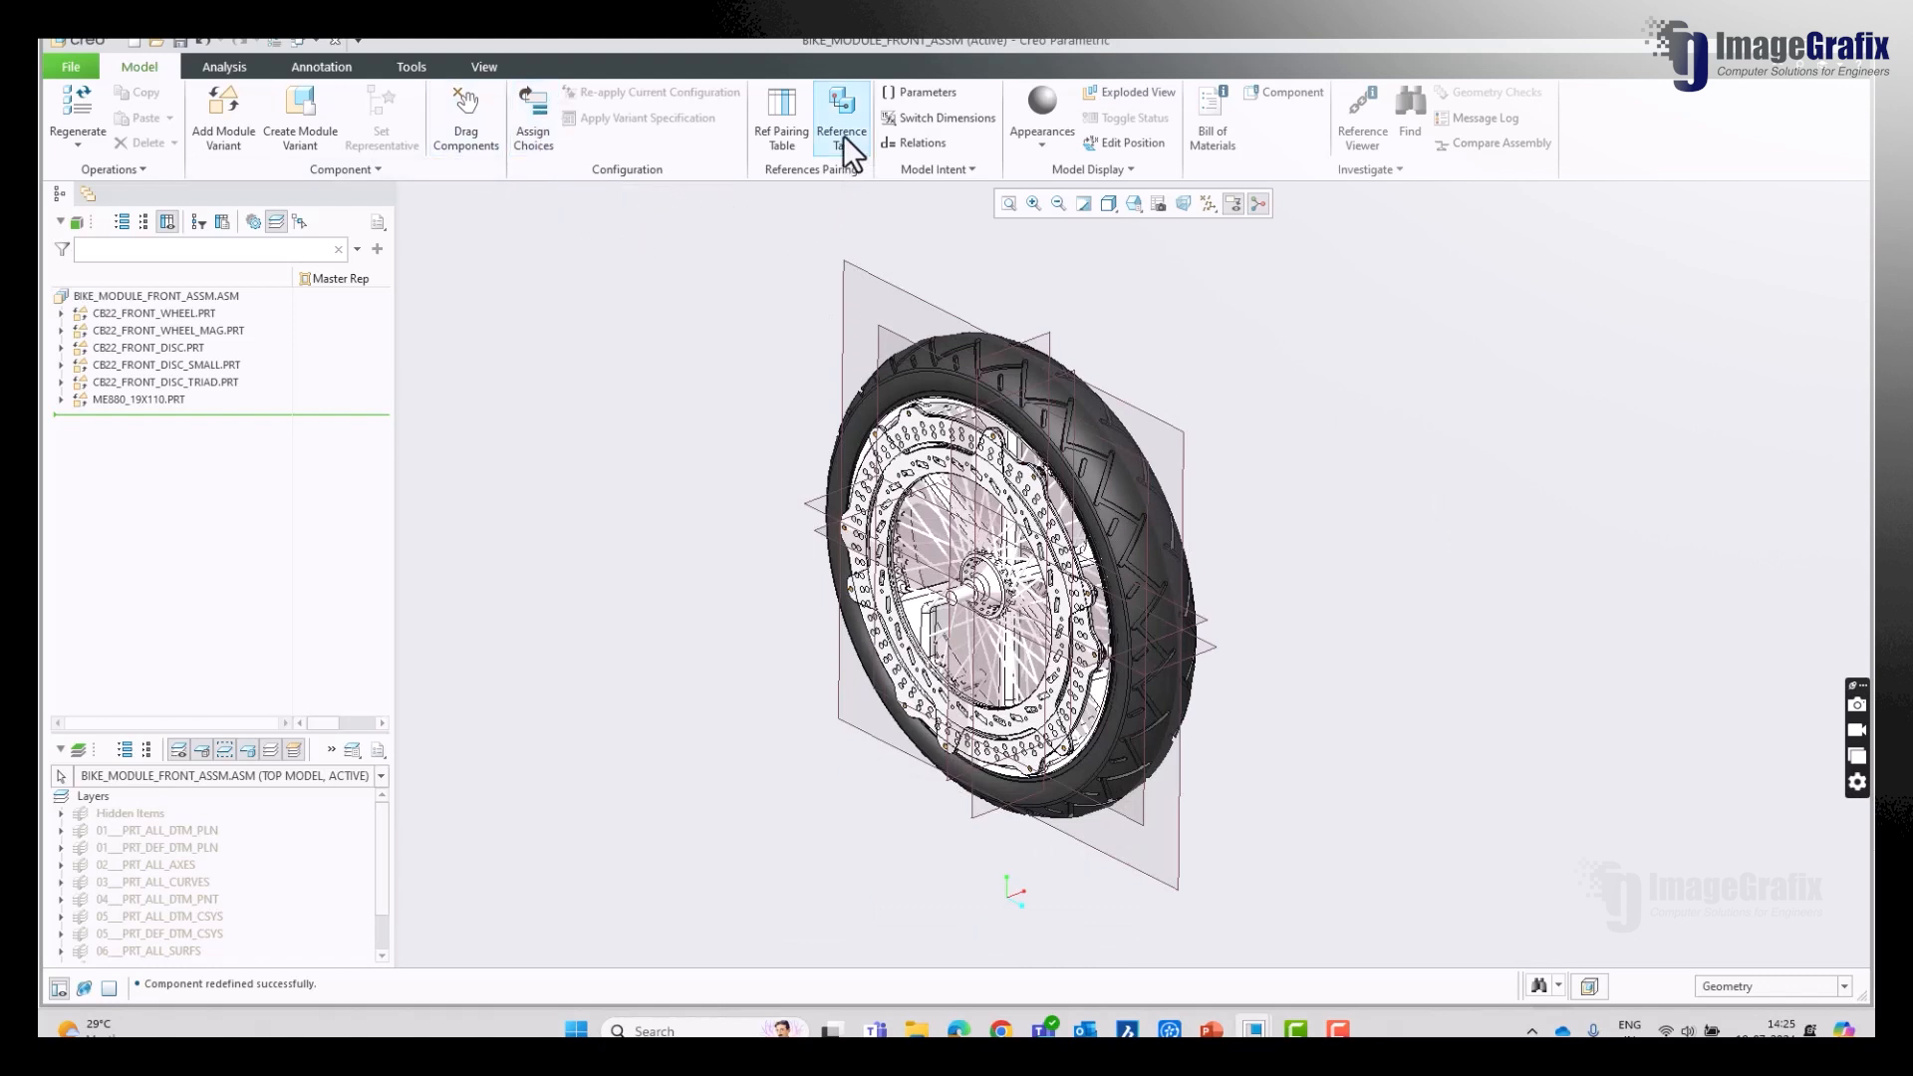
click(793, 131)
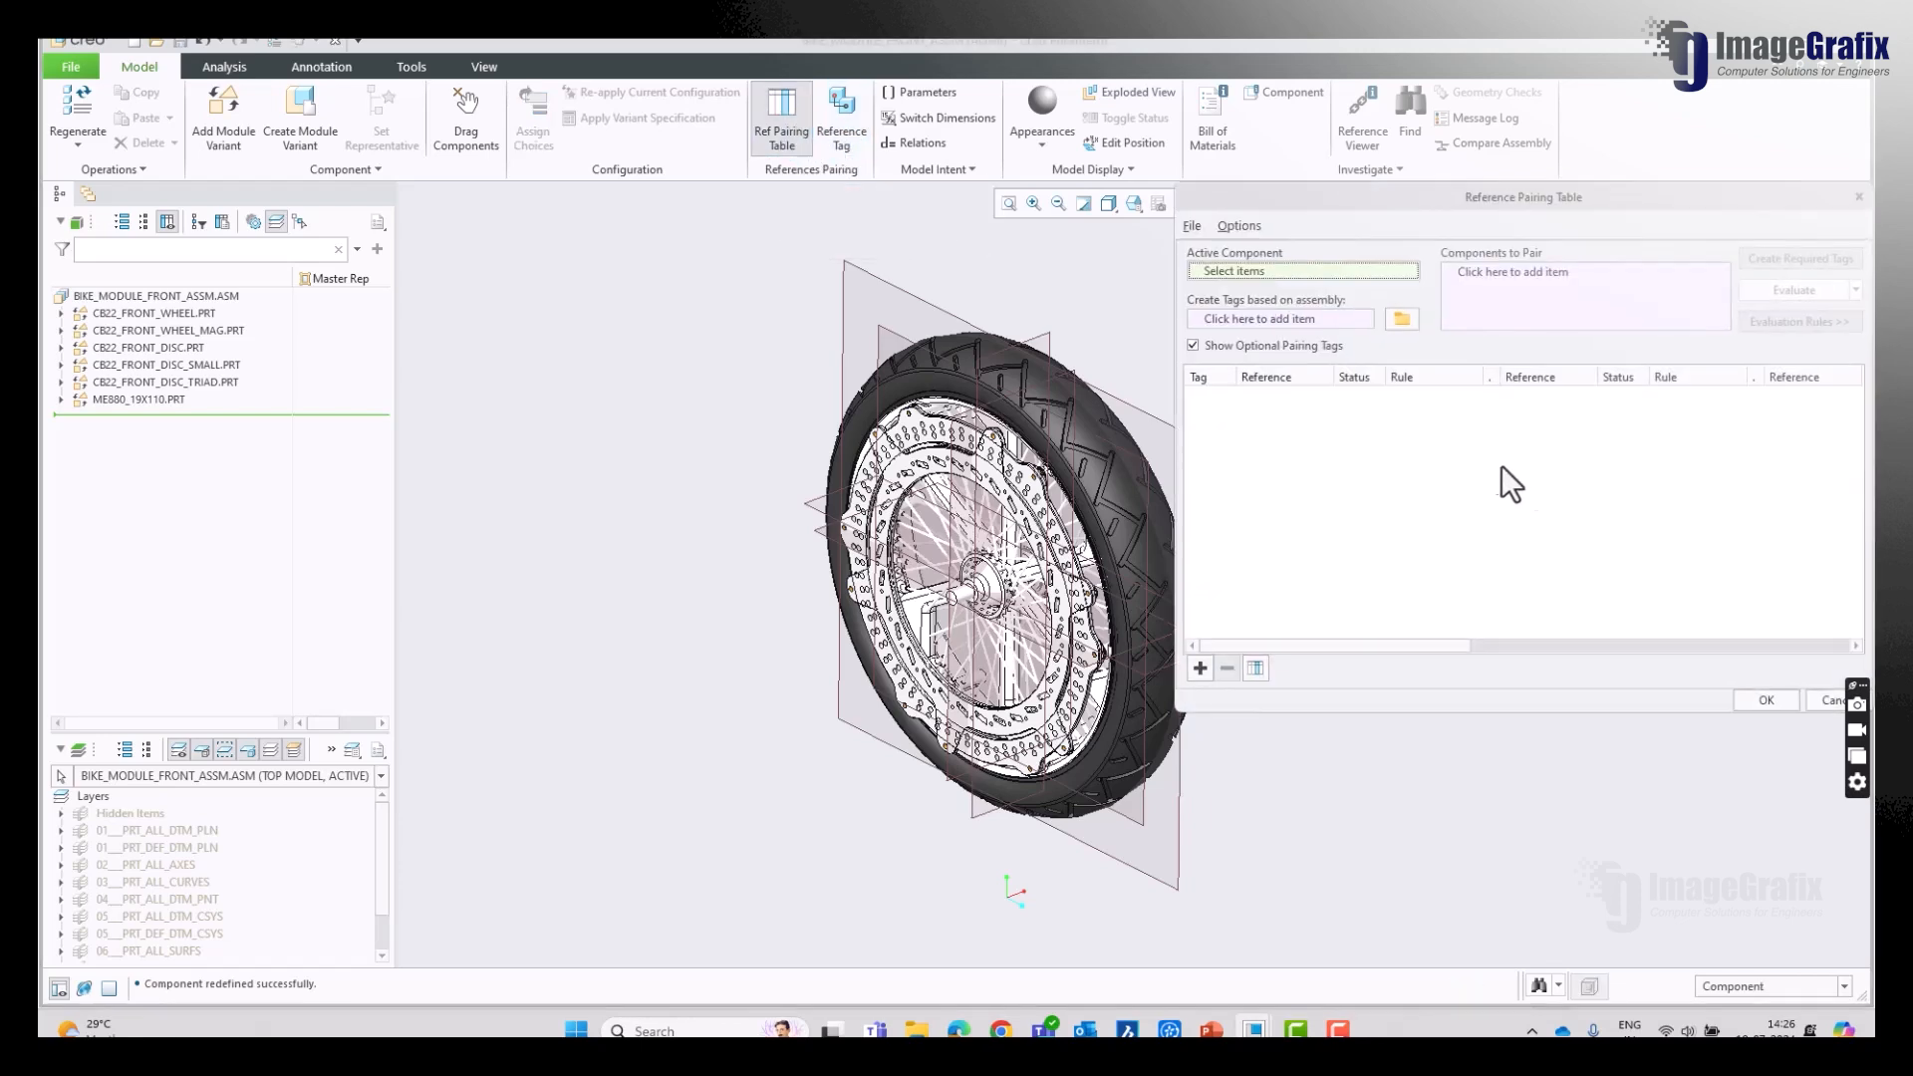
scroll(672, 423, up, 2)
scroll(1001, 403, down, 2)
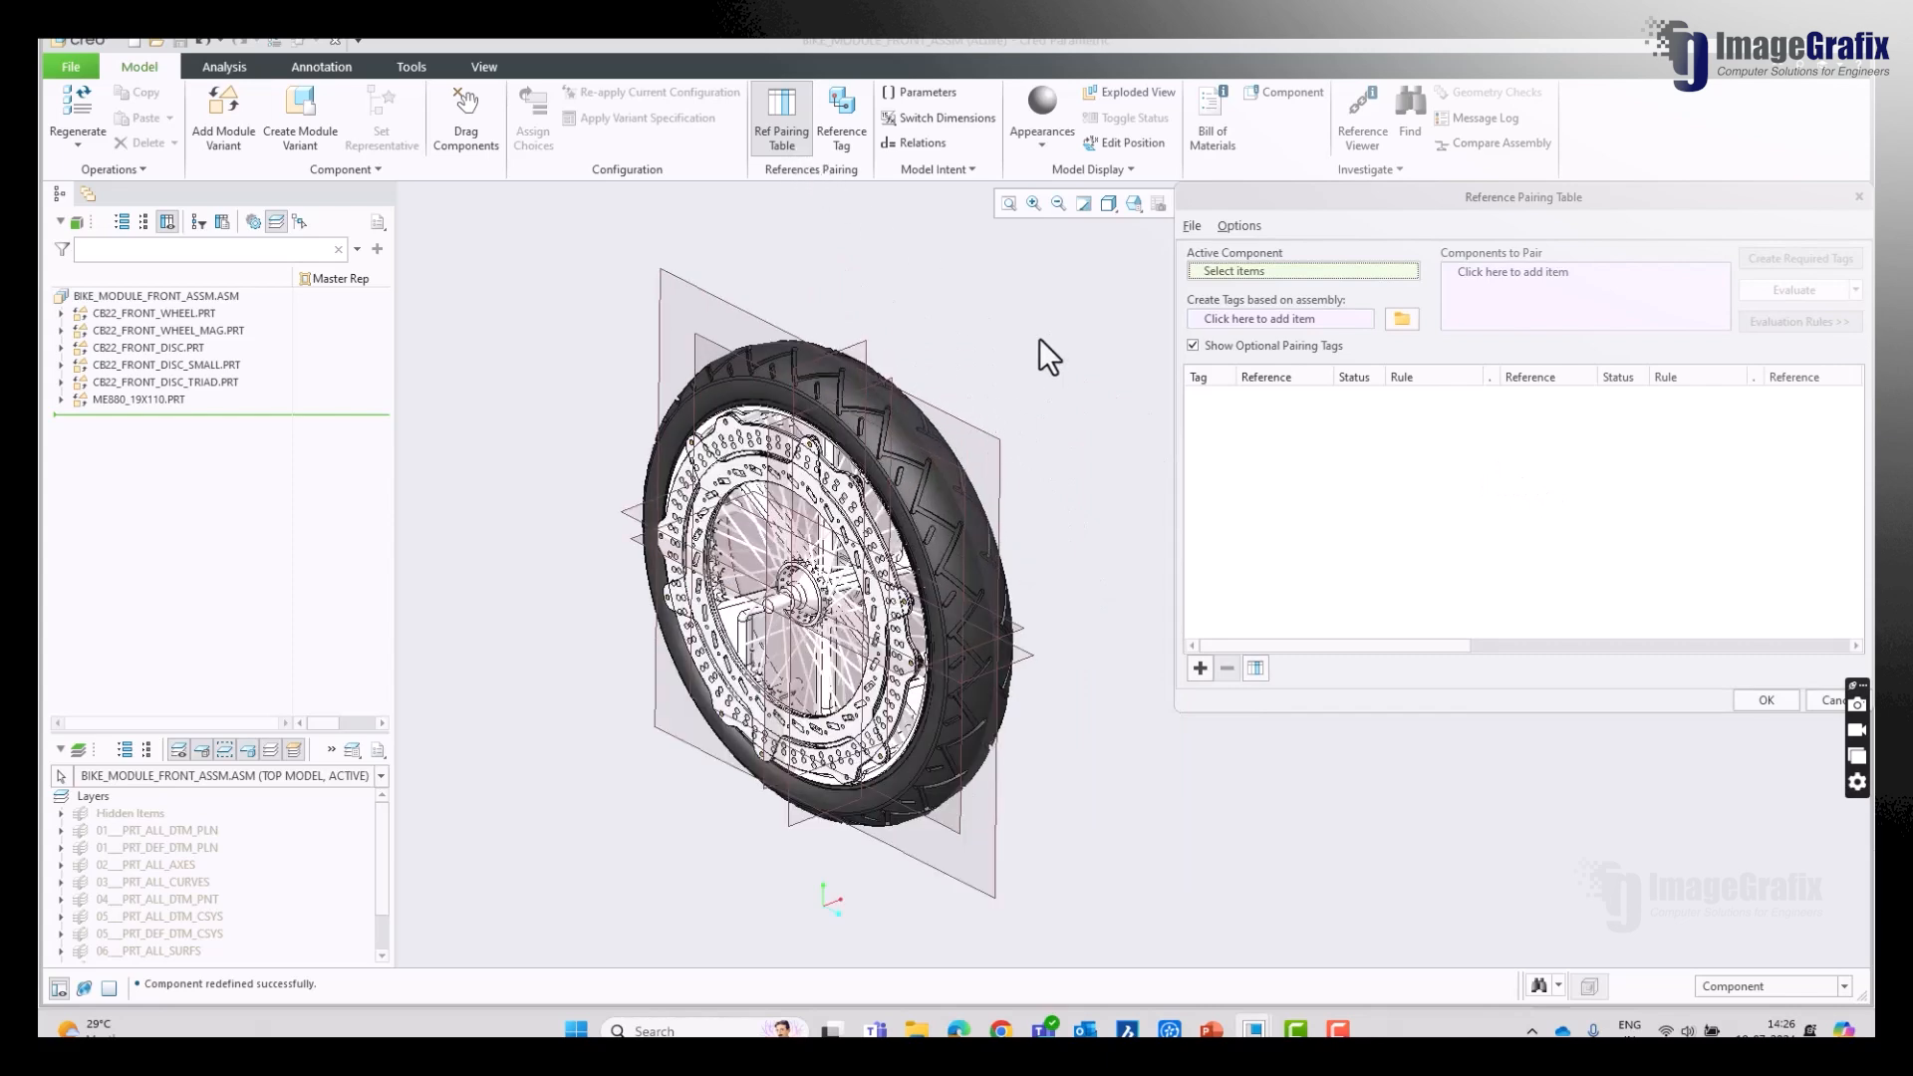
click(884, 415)
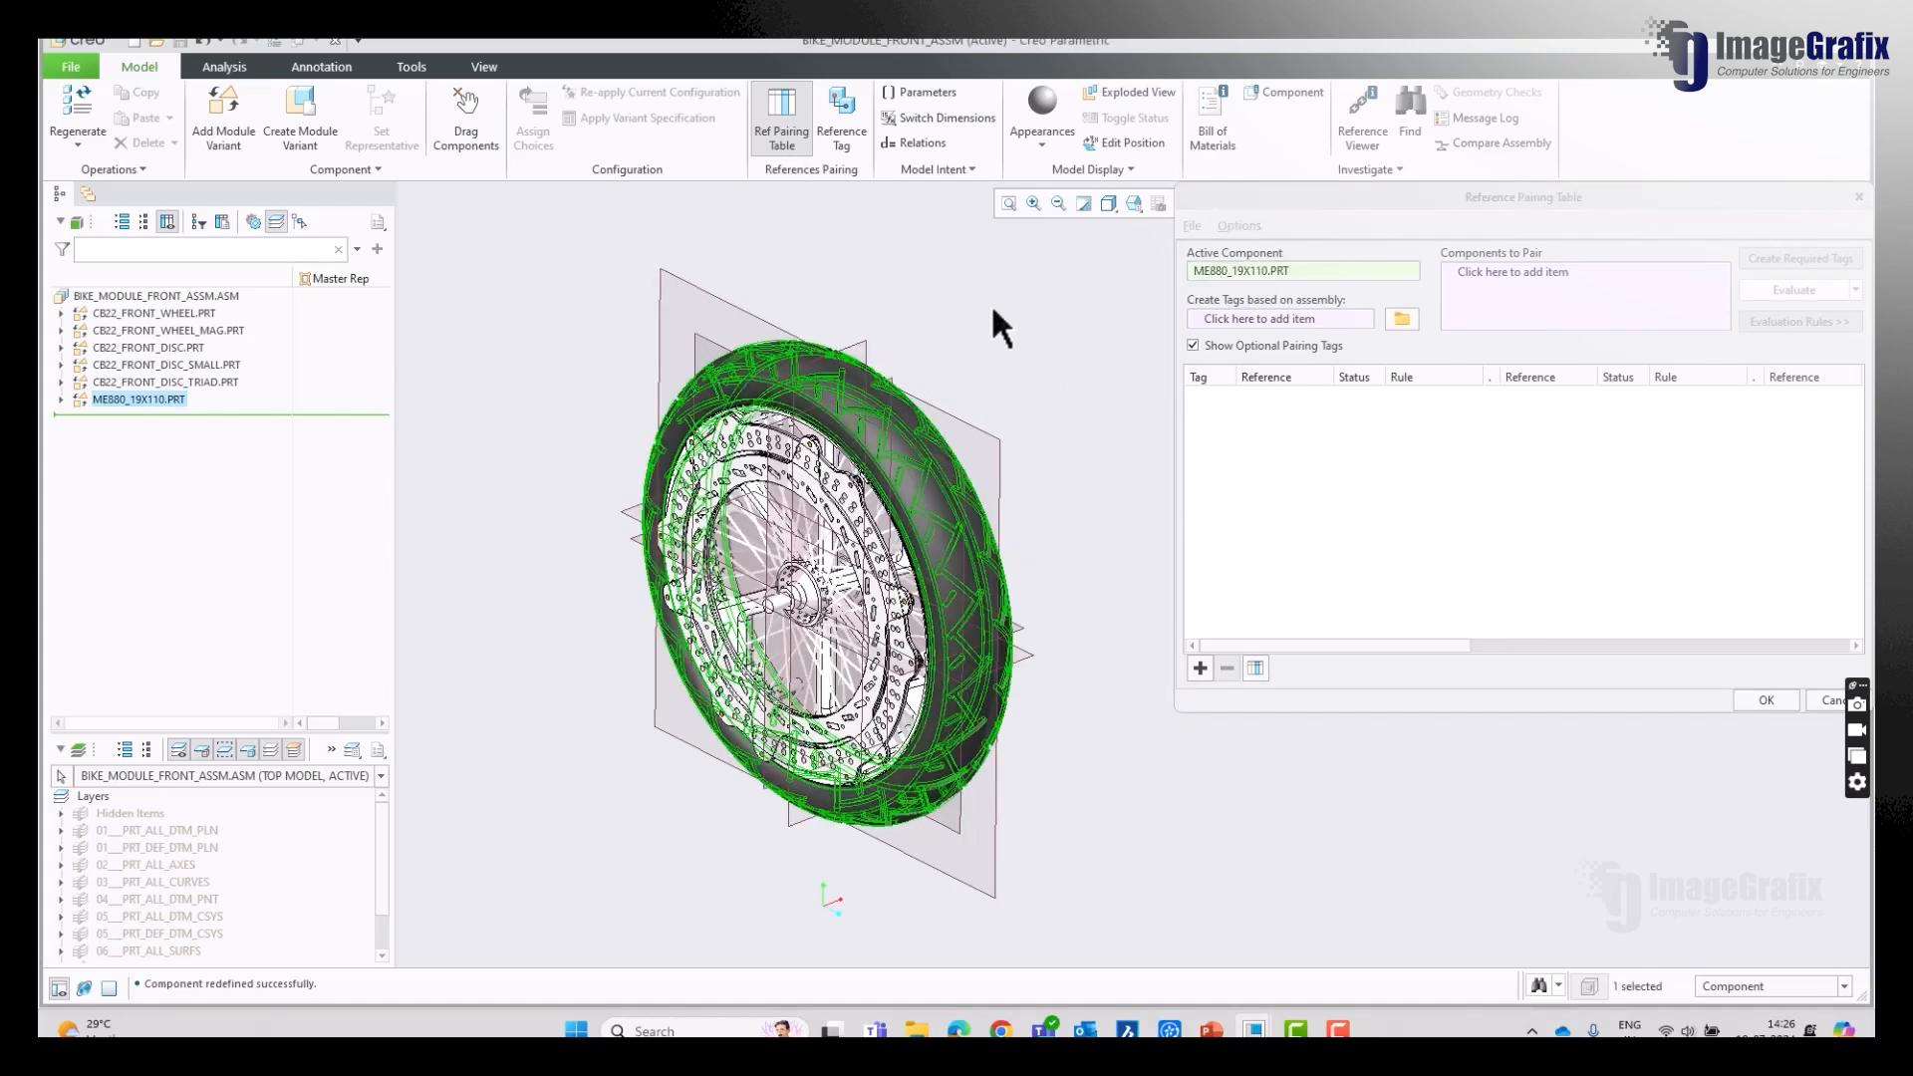
click(1502, 281)
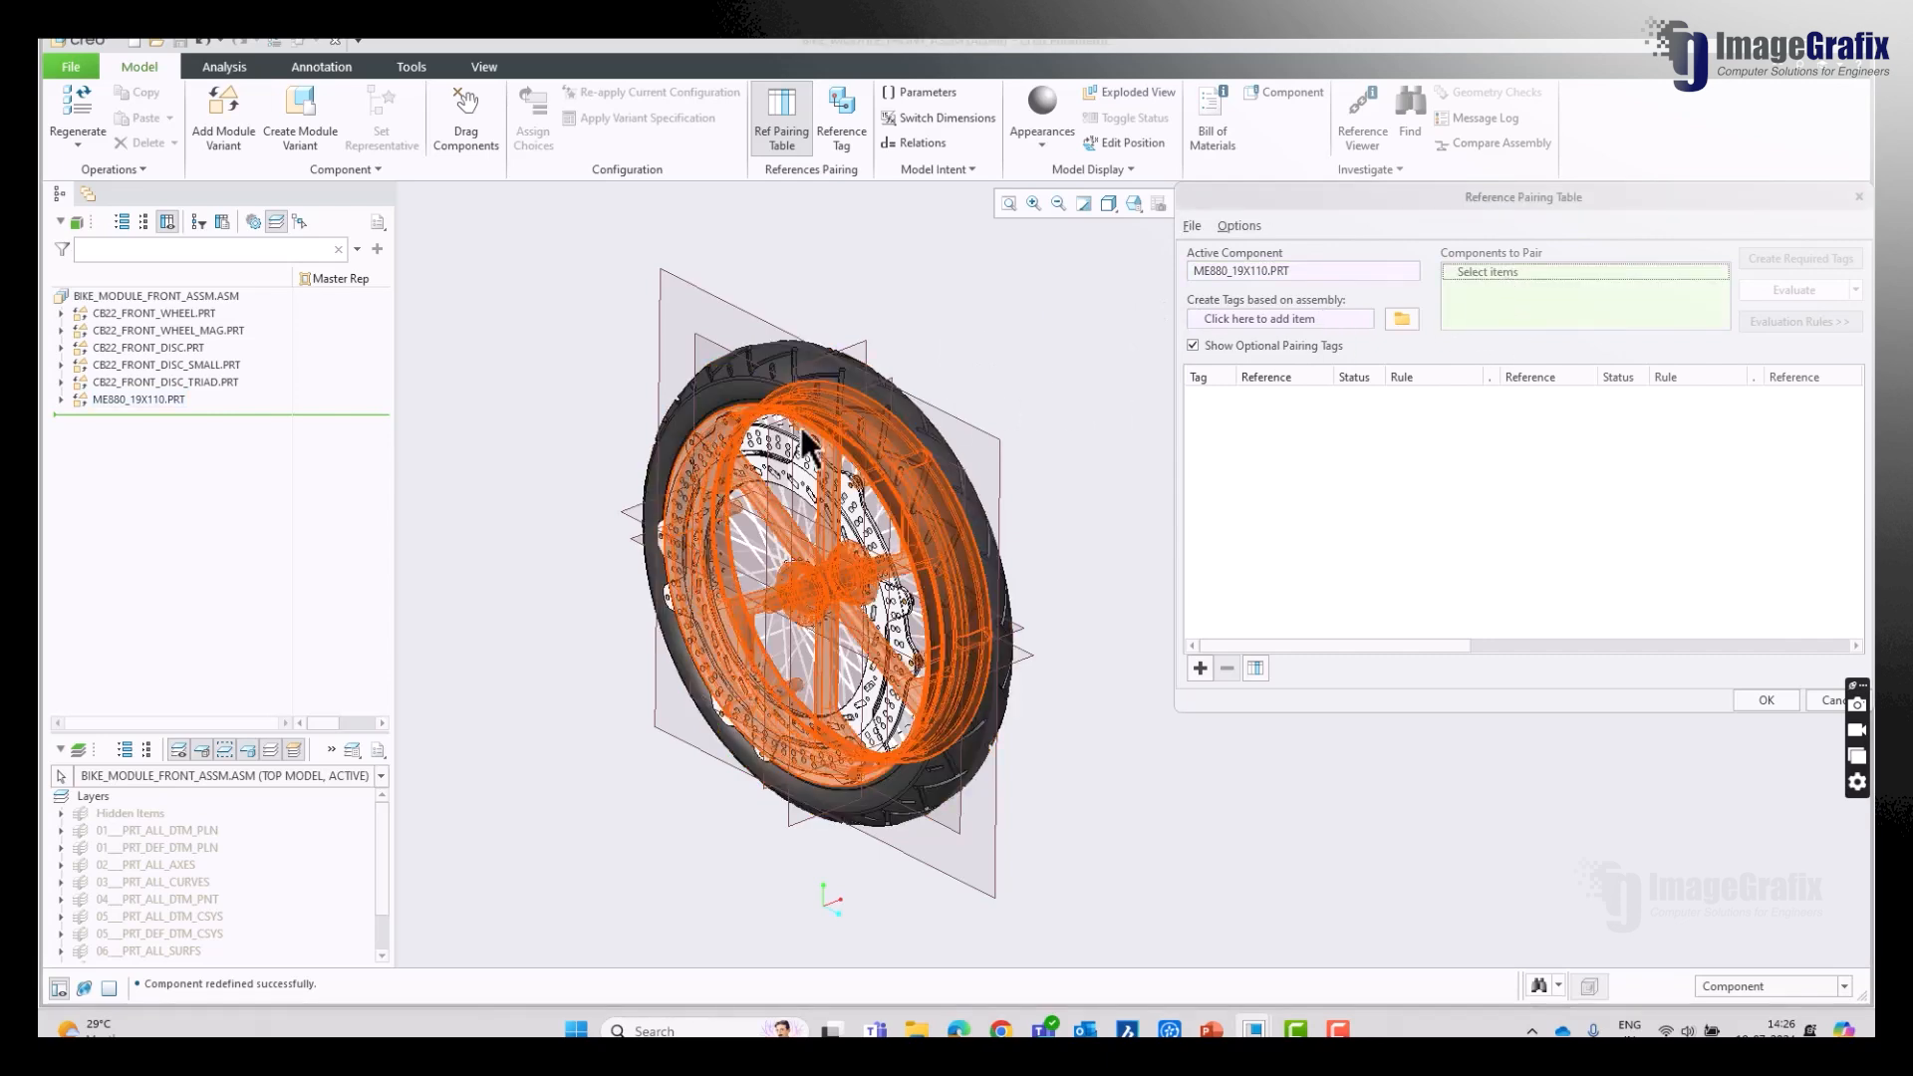
click(194, 331)
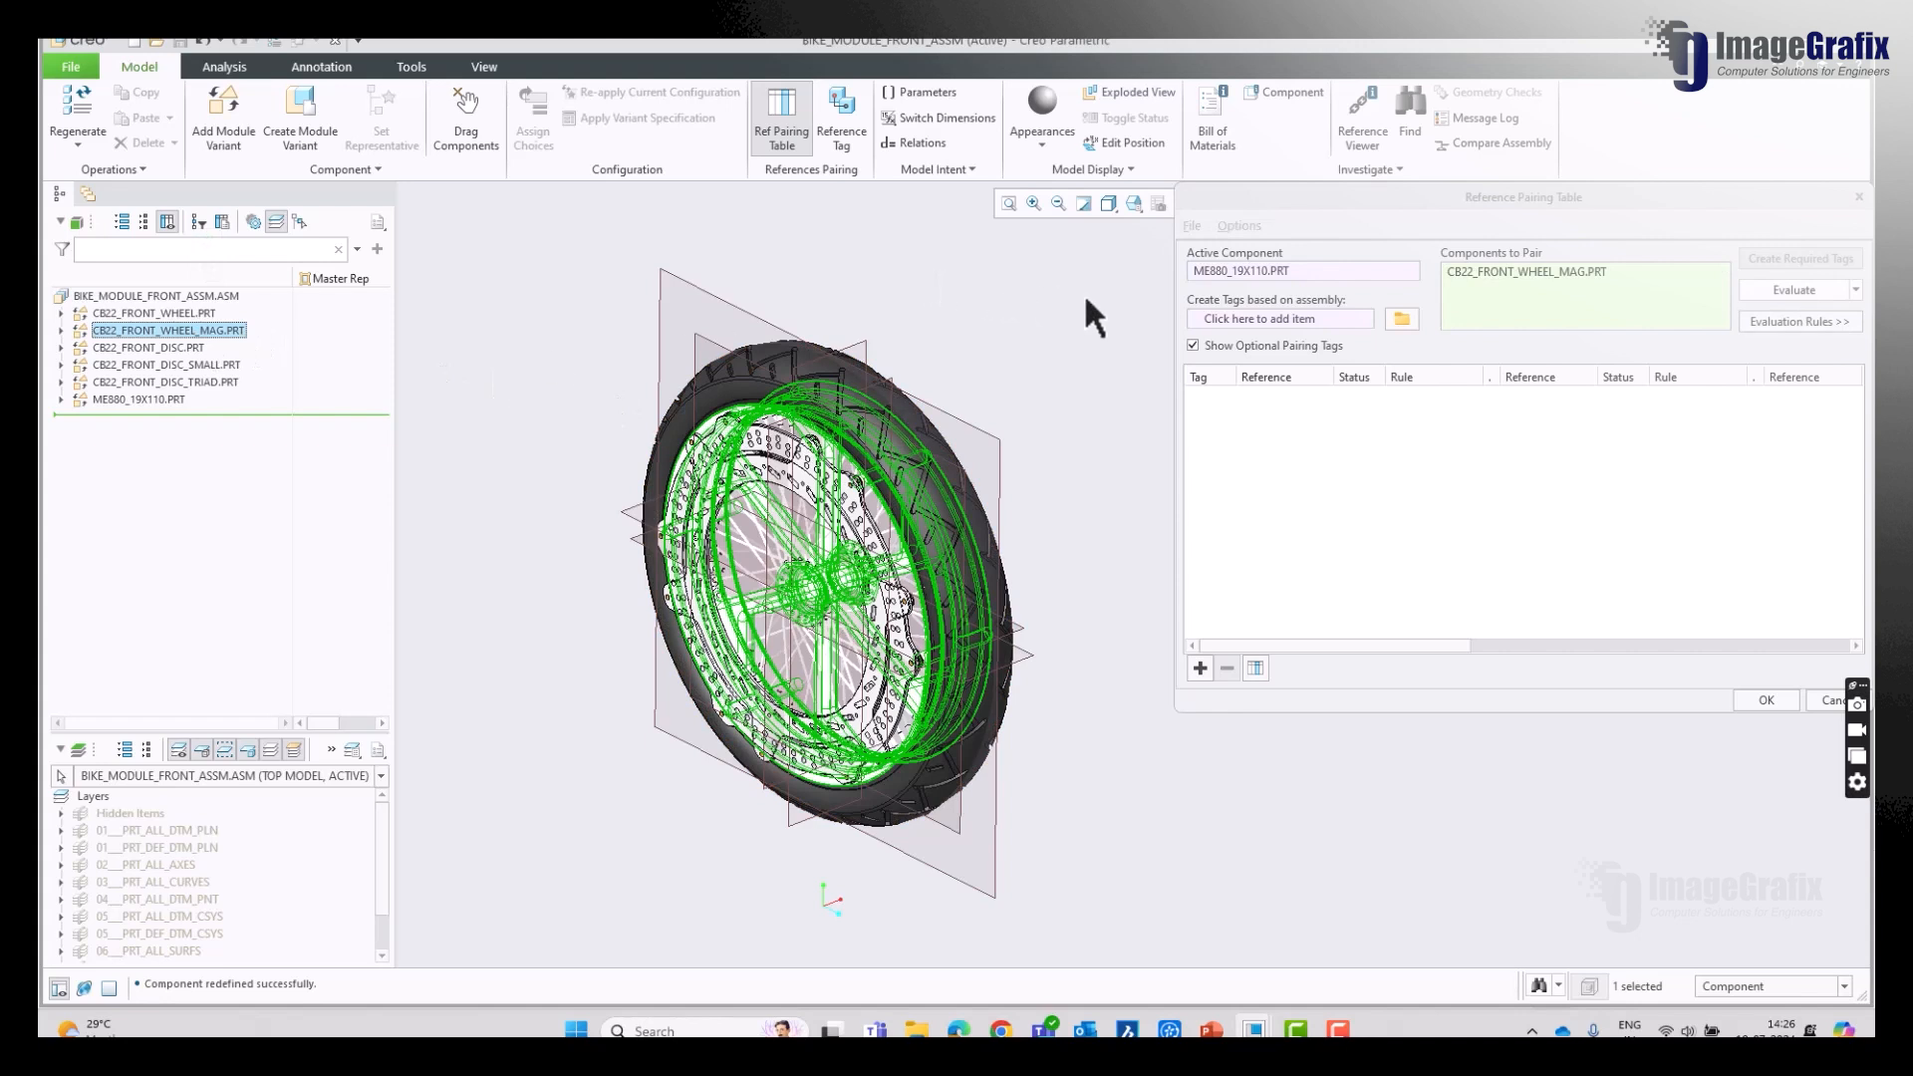
click(1250, 321)
click(120, 296)
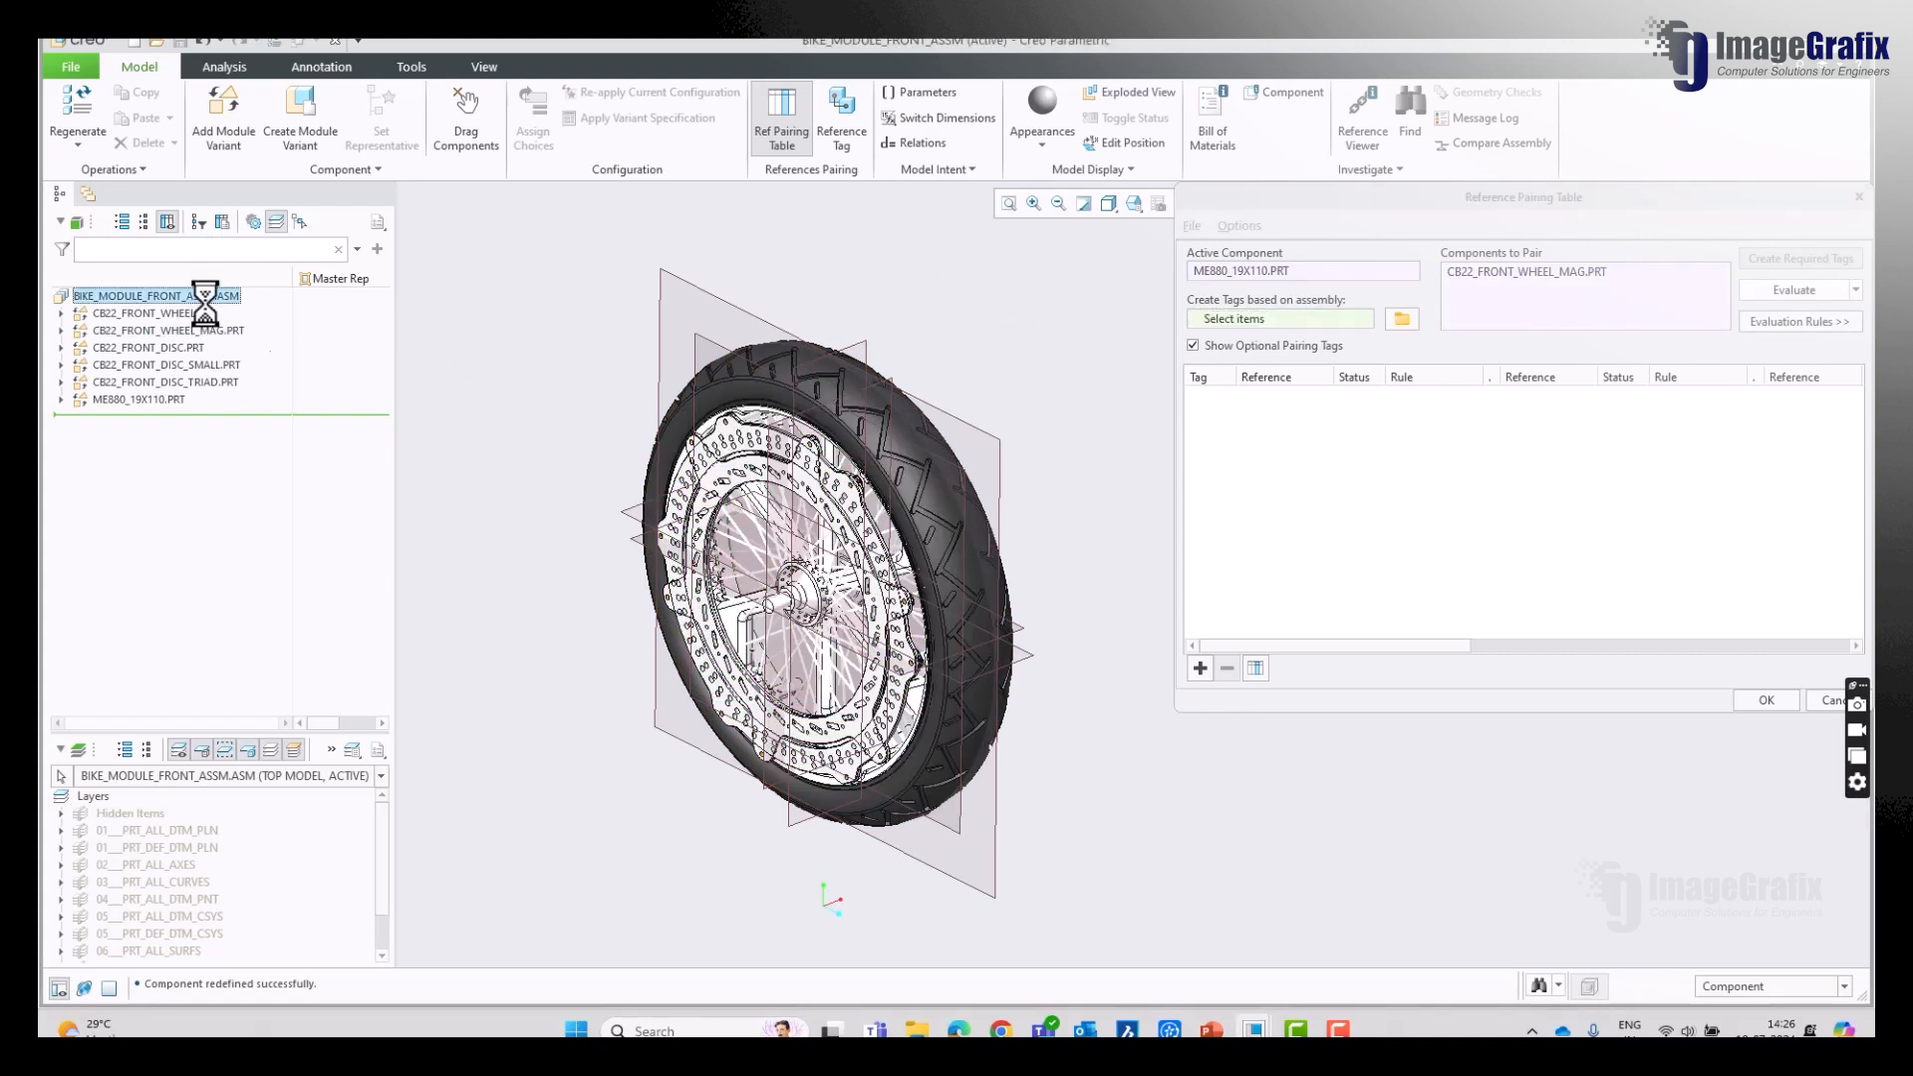
click(1849, 290)
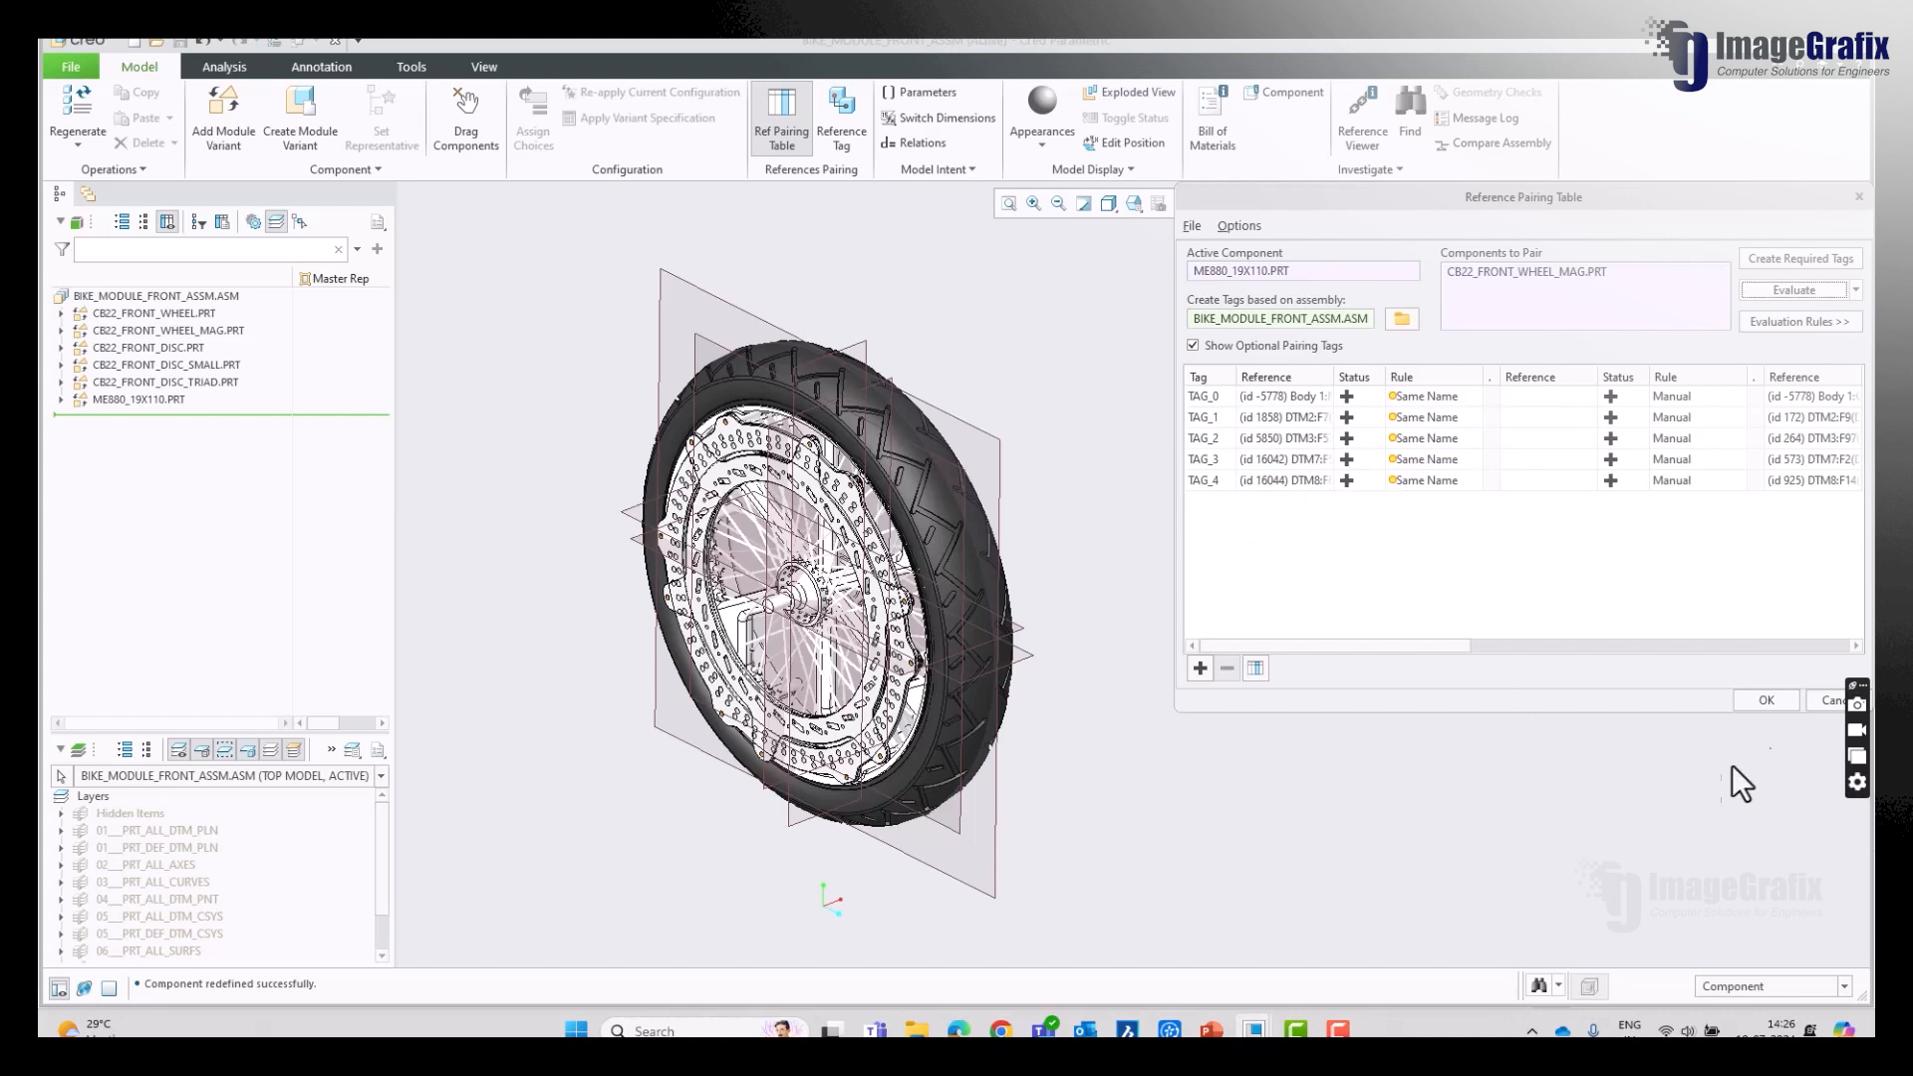
click(1827, 701)
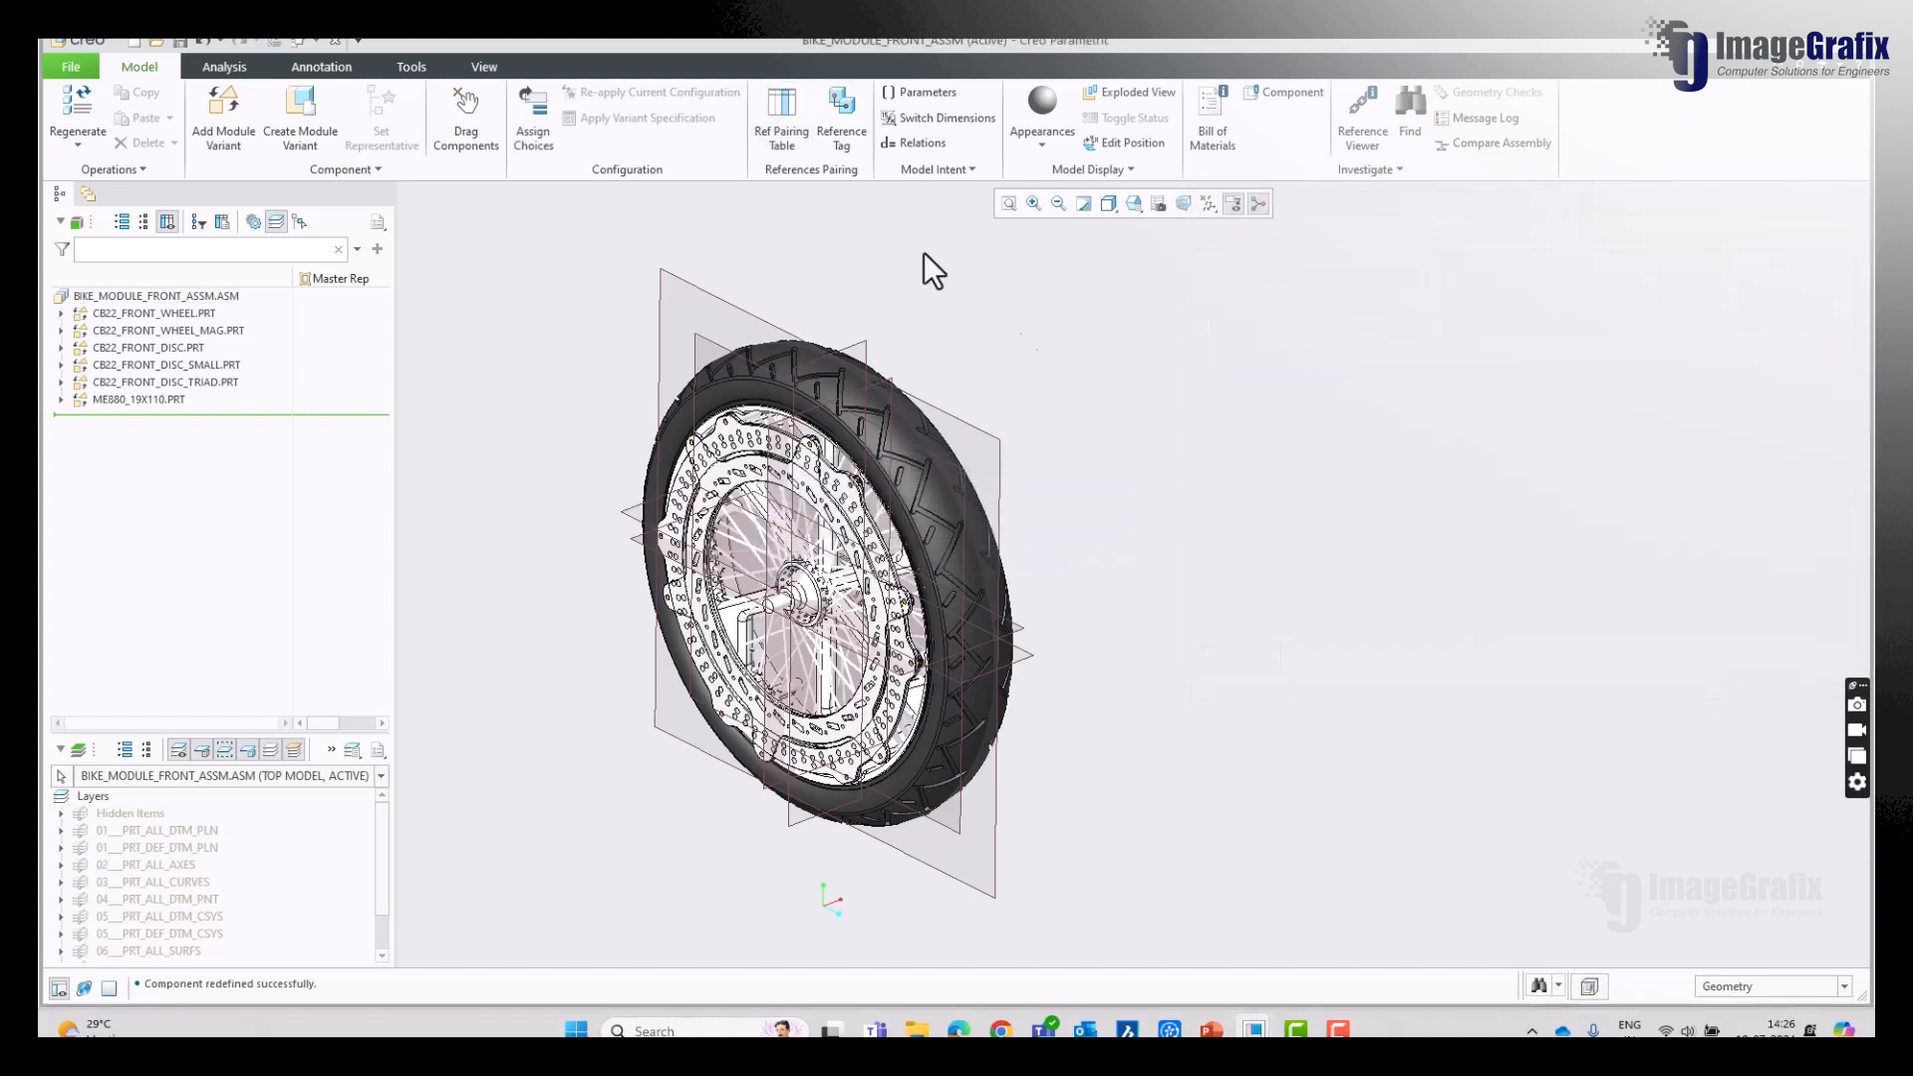
Step: Hide the three brake disc variants and the tyre ME880_19X110.PRT, leaving both wheel variants displayed
click(171, 399)
shift+click(154, 332)
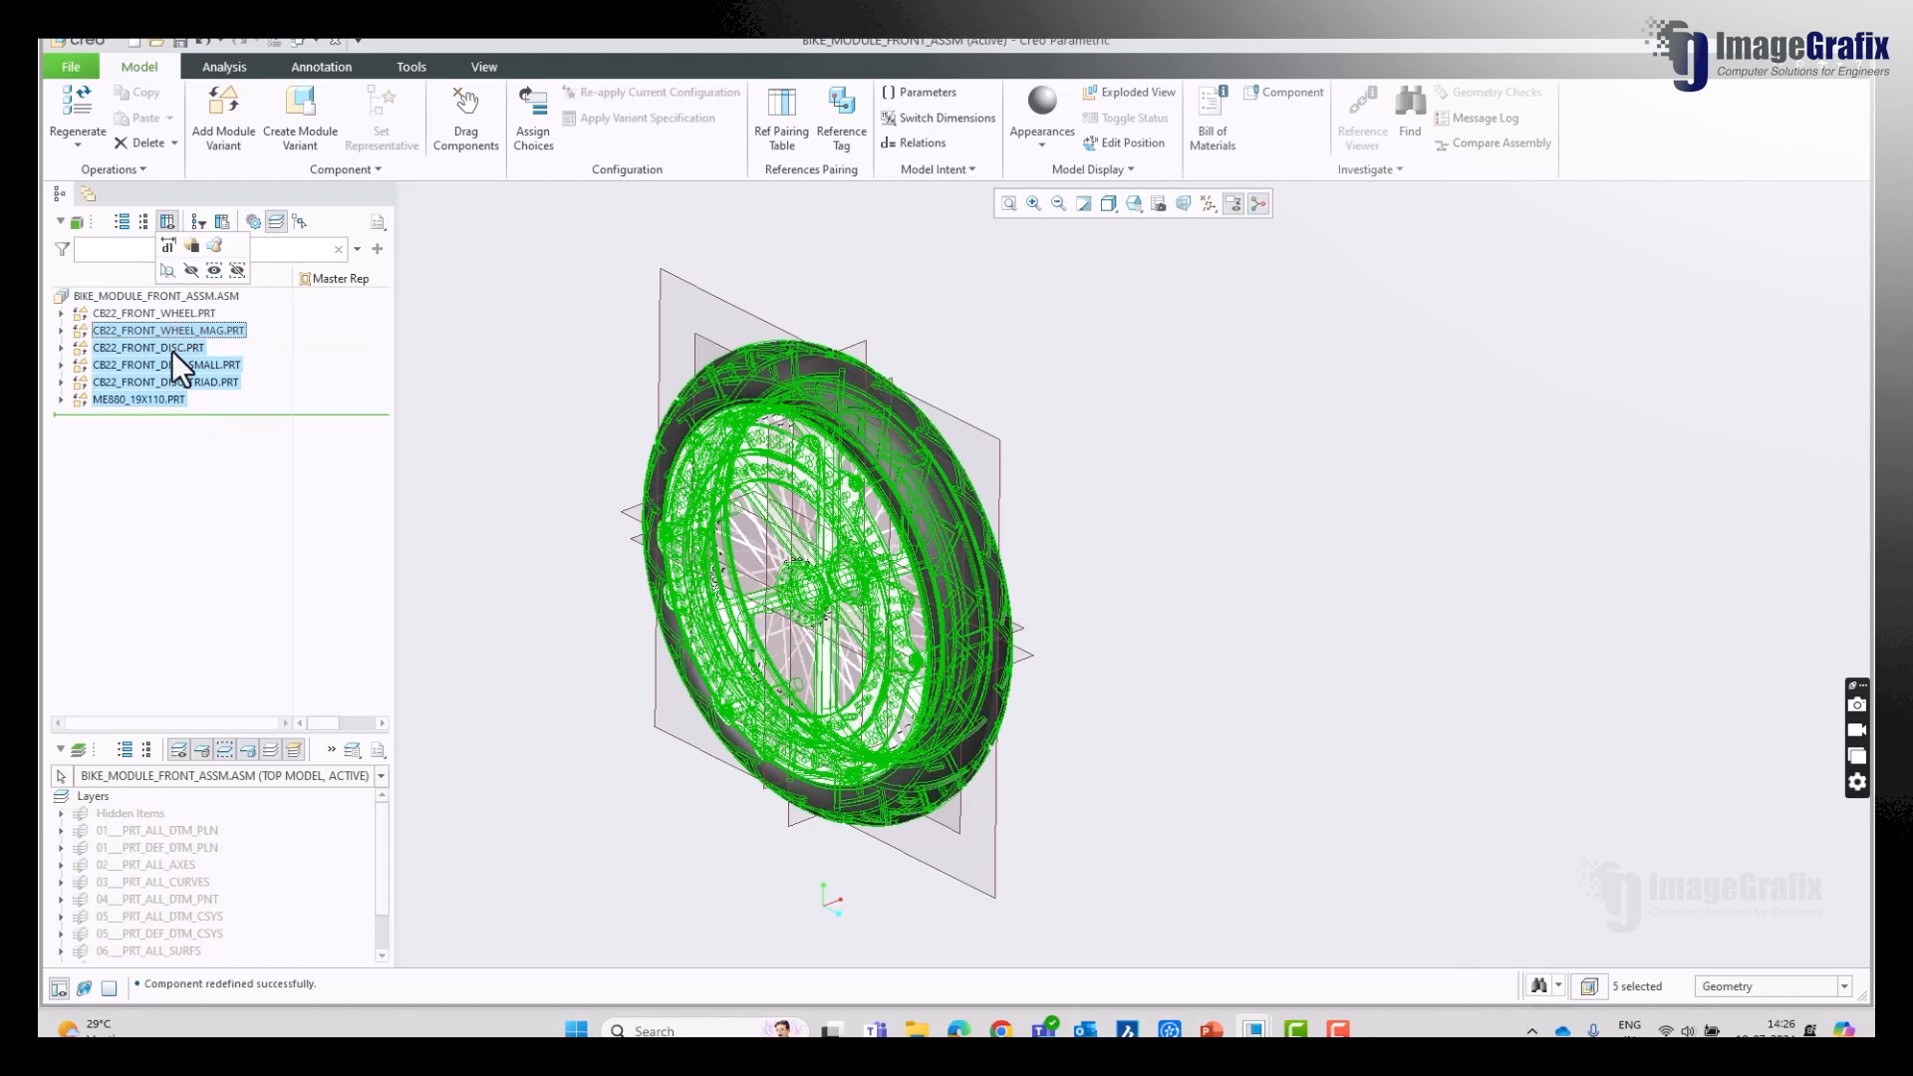
click(165, 396)
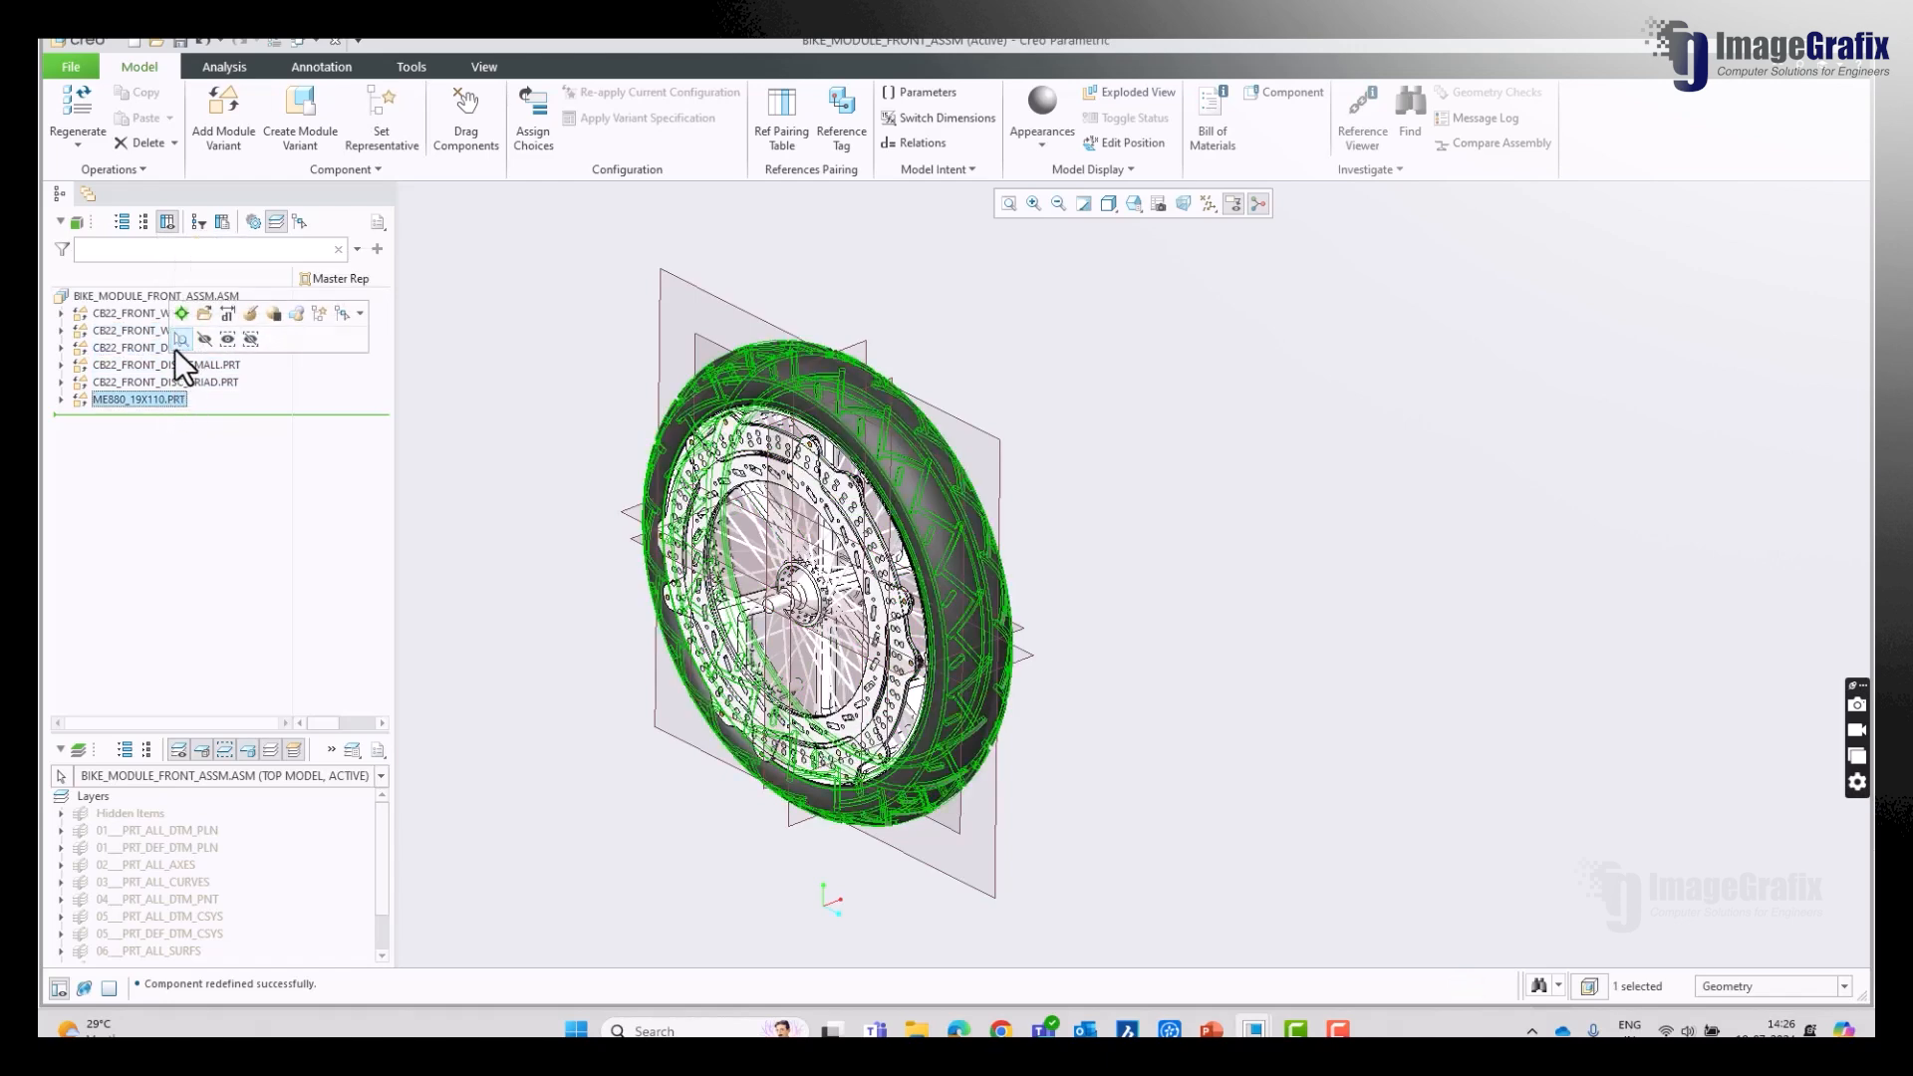
shift+click(145, 347)
click(179, 280)
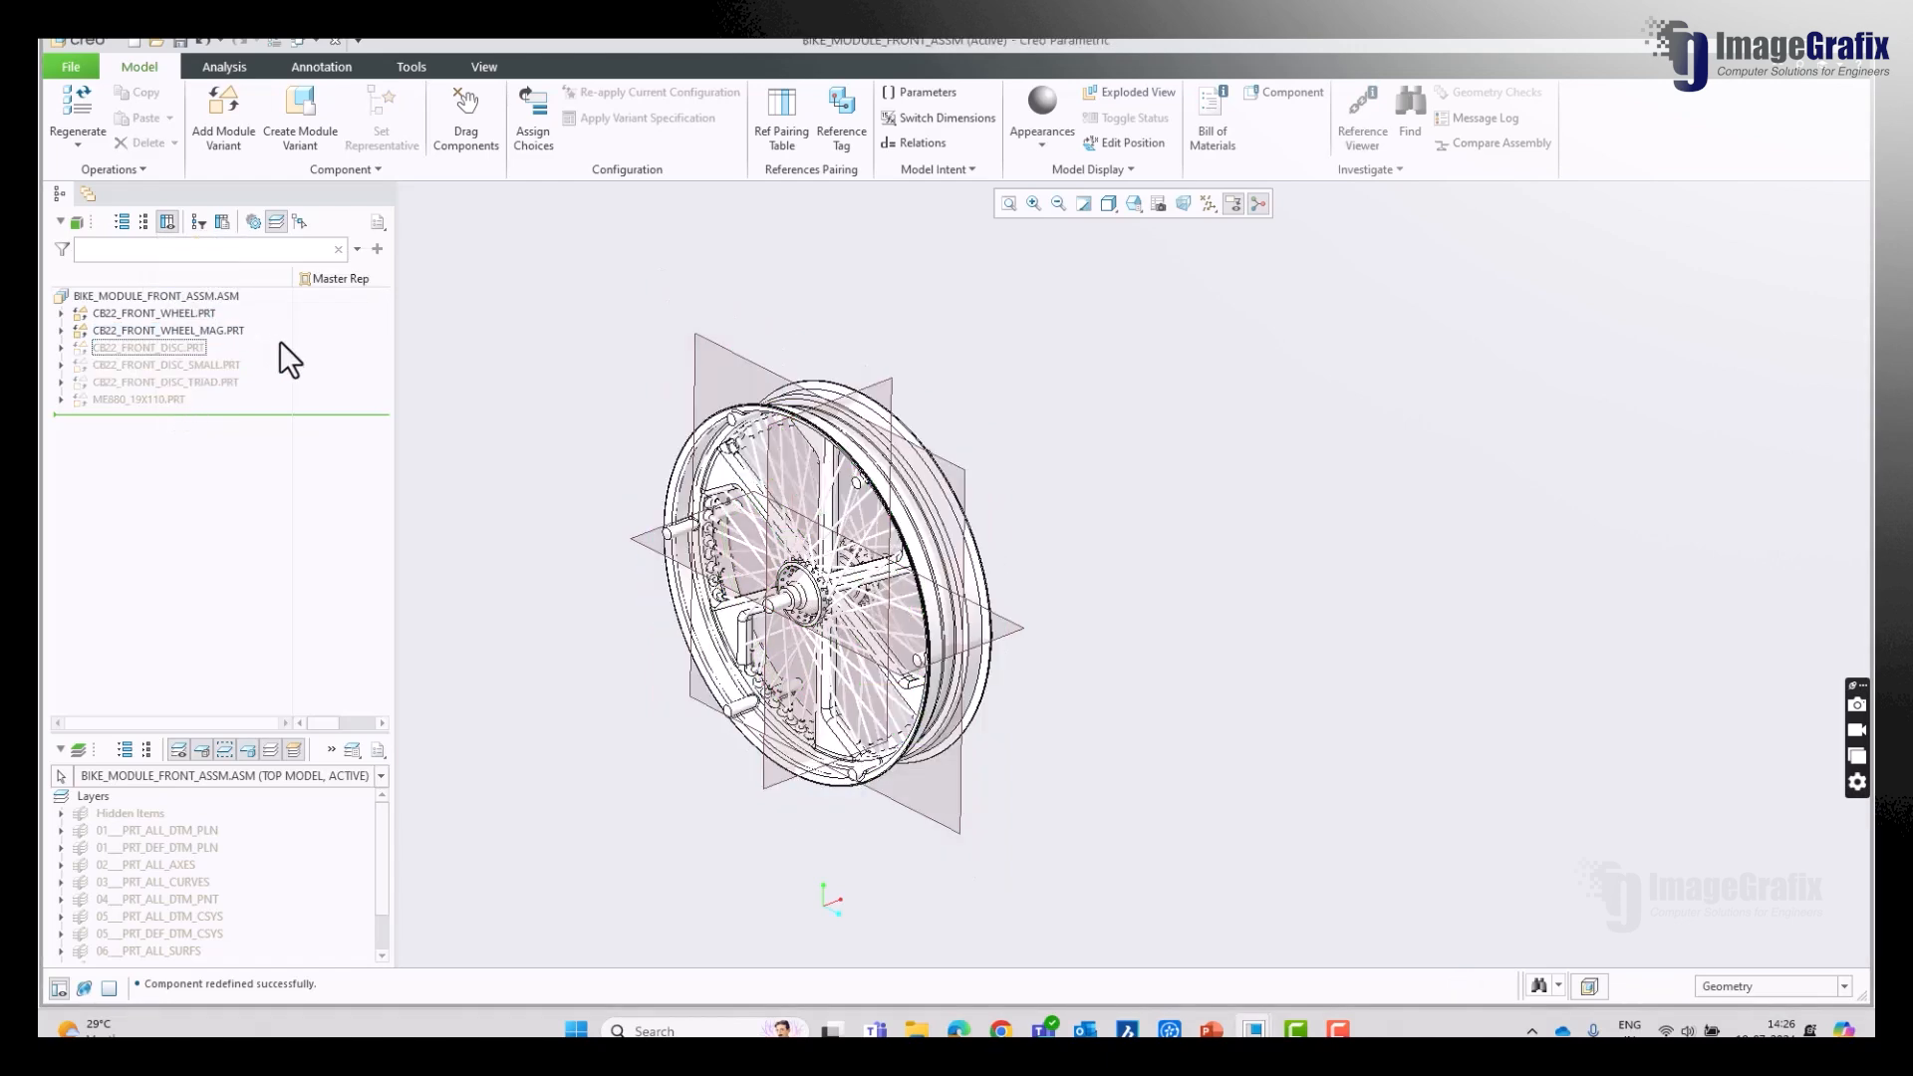
scroll(685, 623, down, 2)
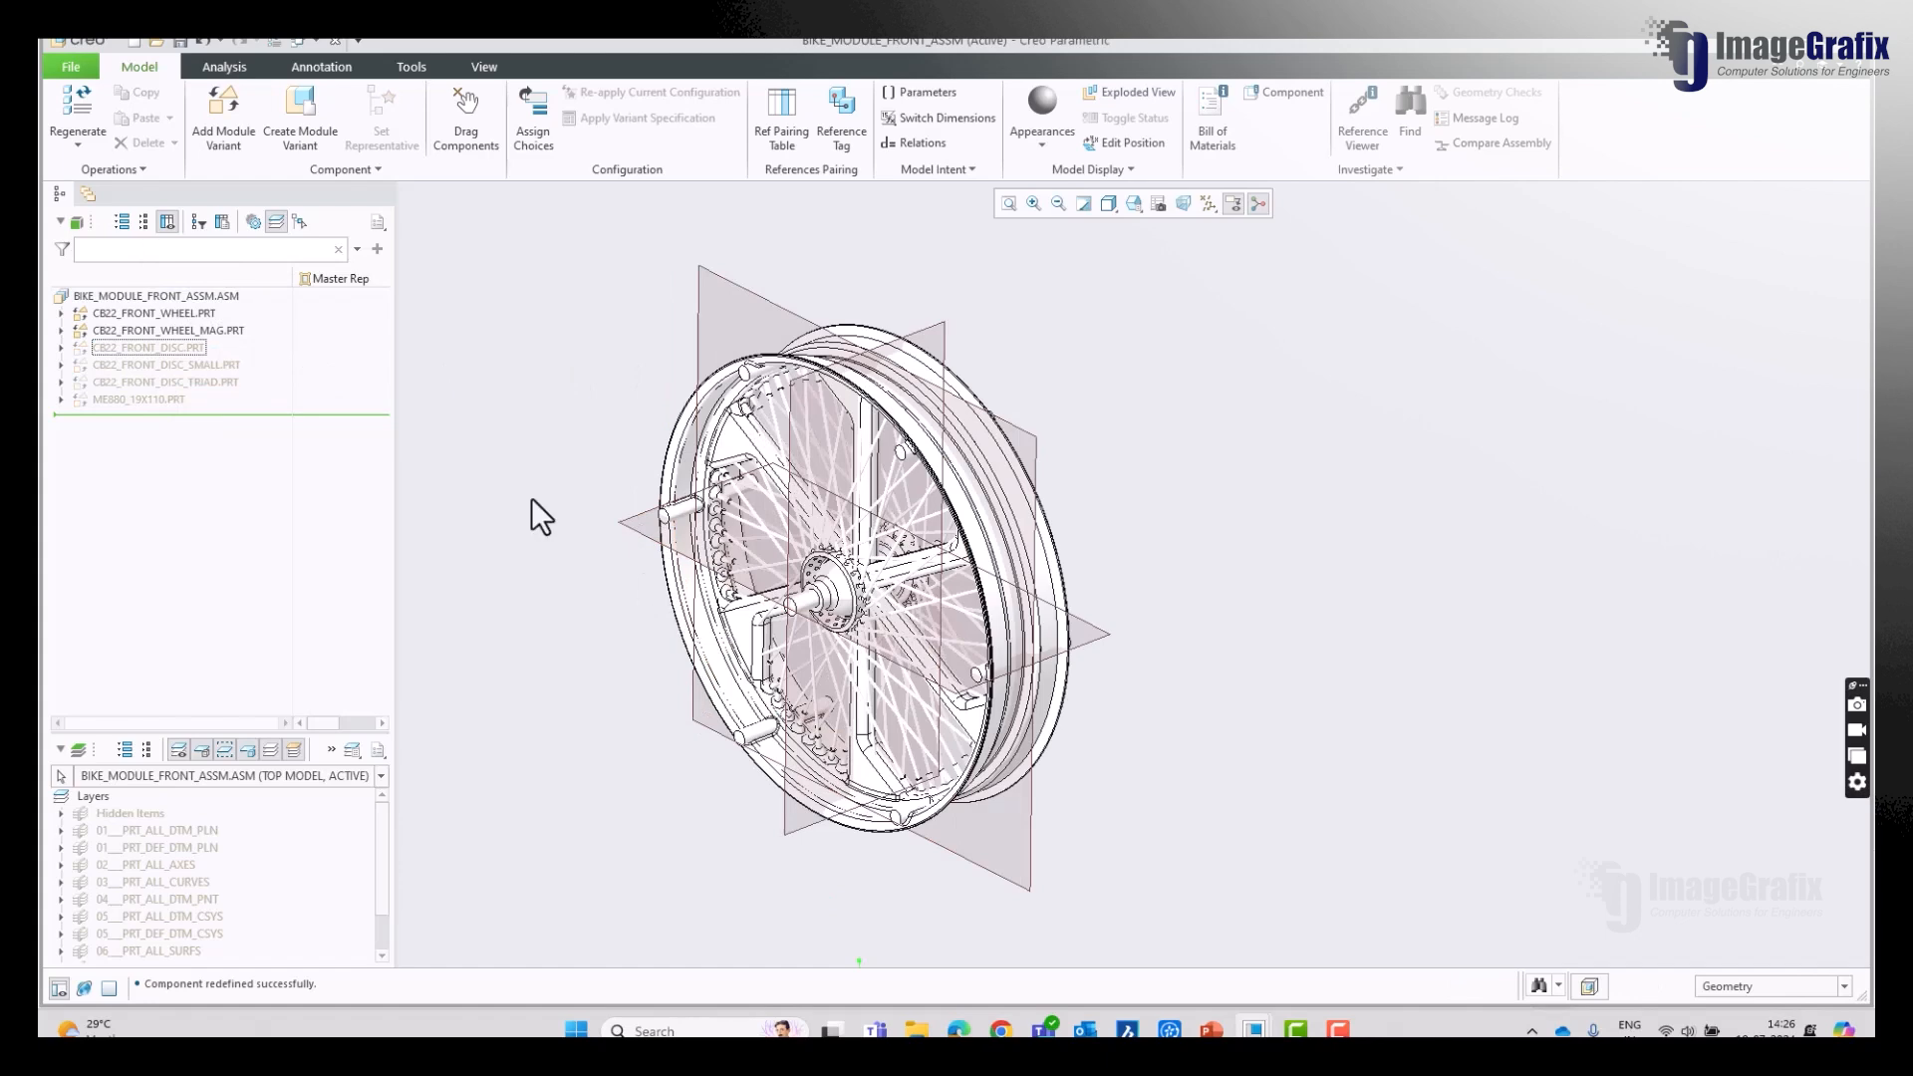
click(184, 314)
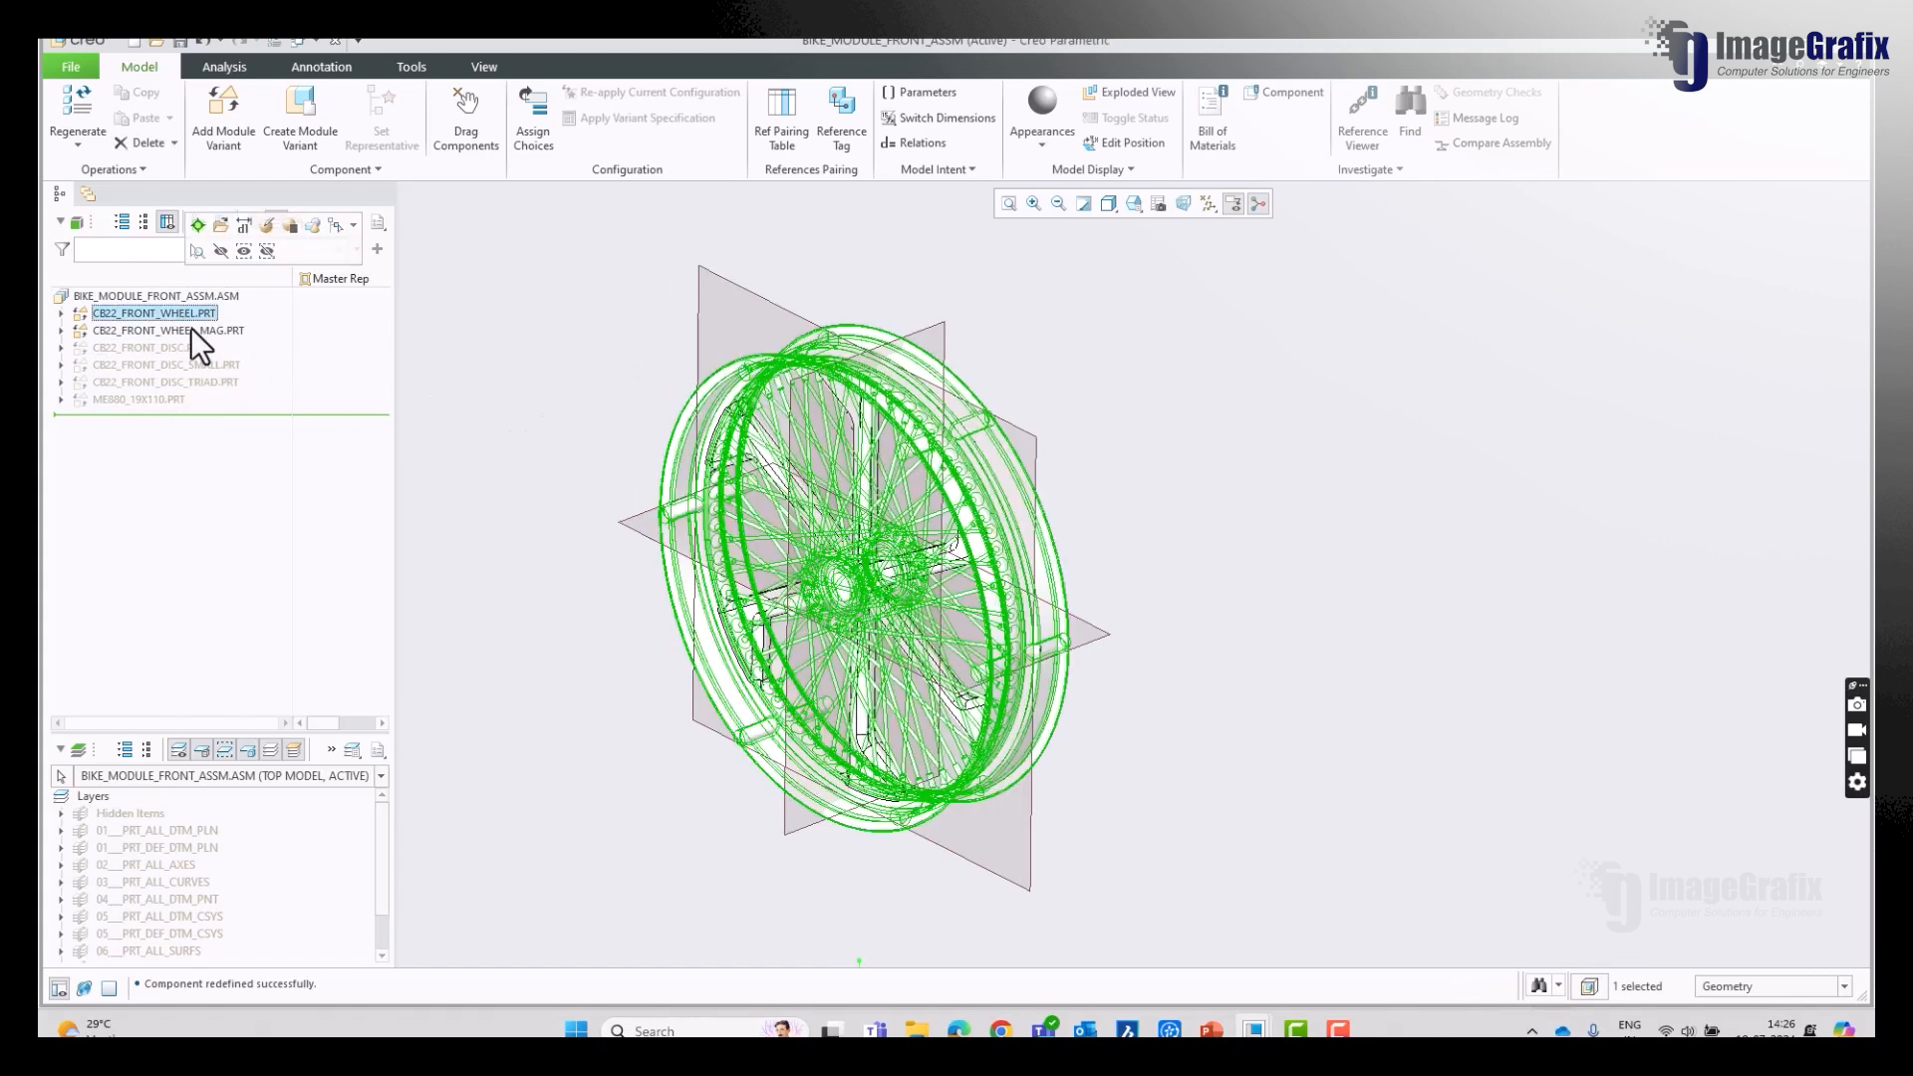
click(479, 354)
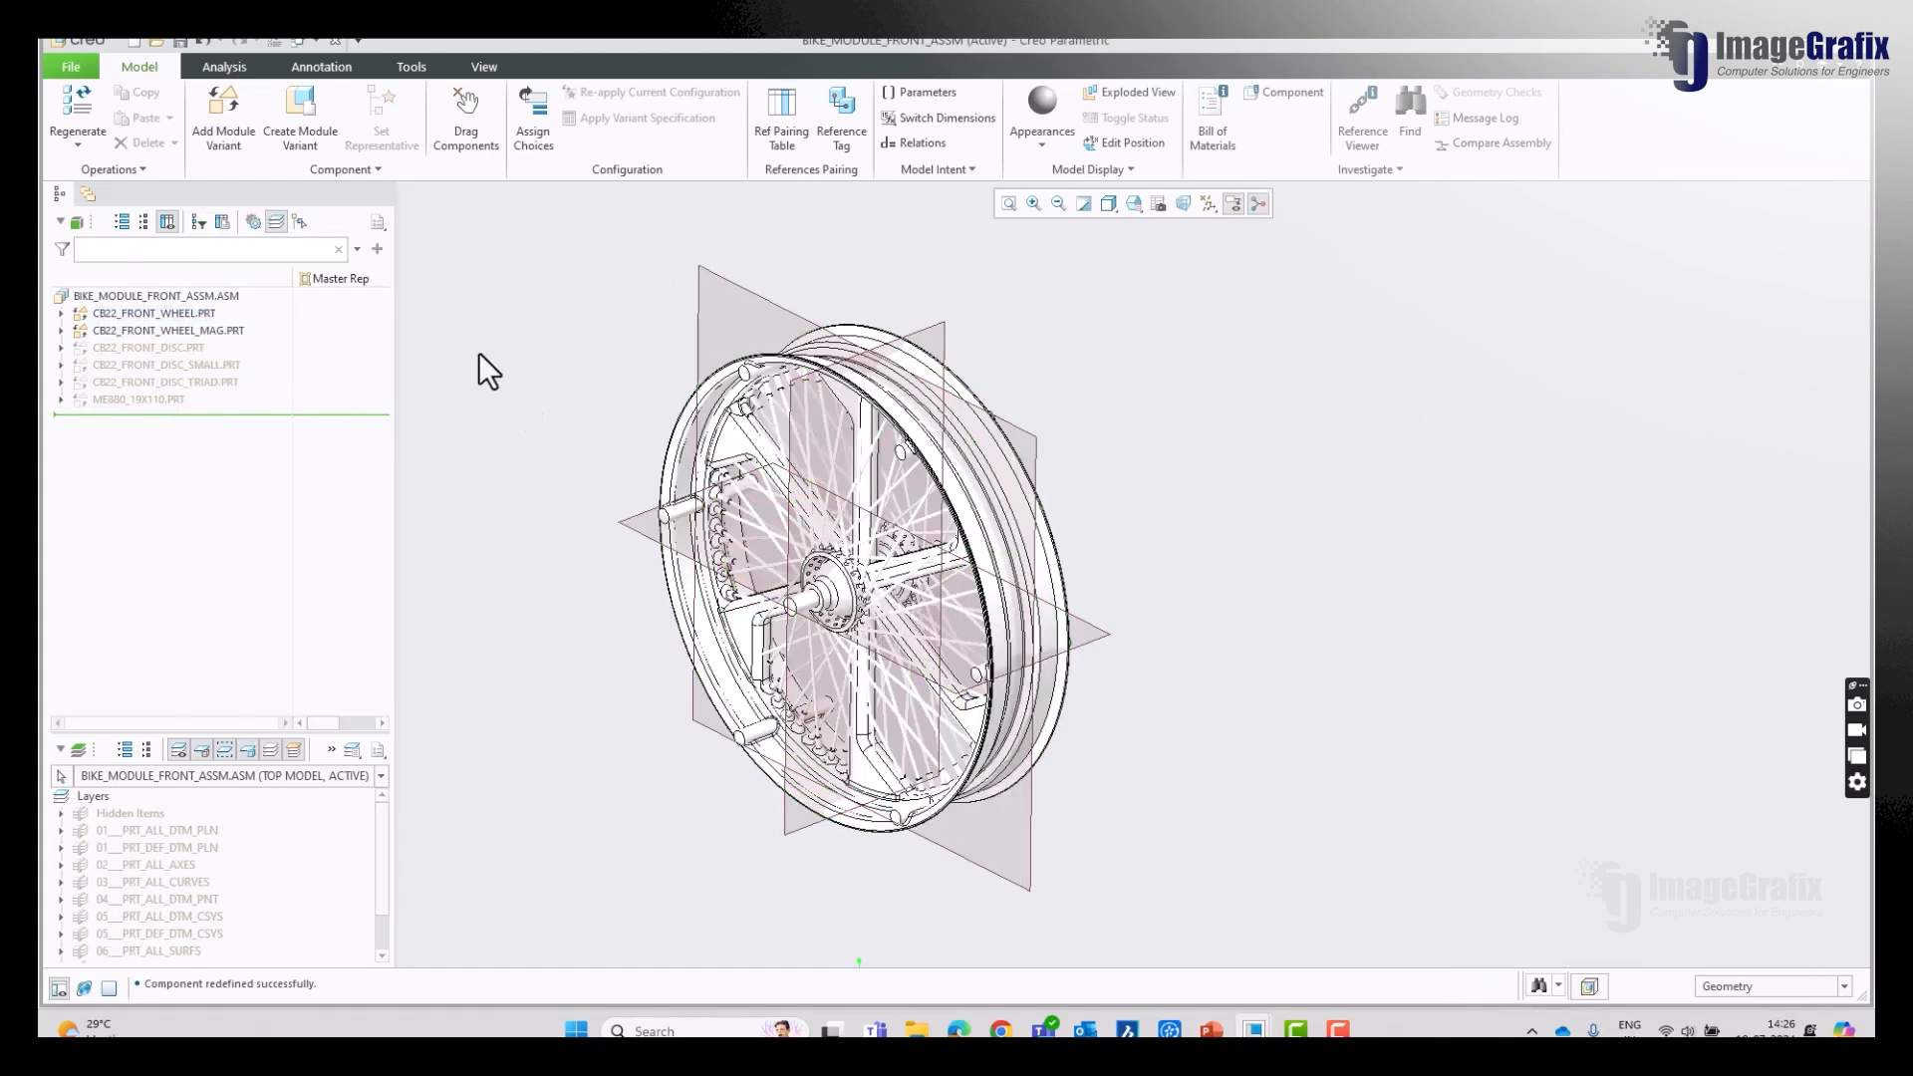
Step: Start a reference tag, hide CB22_FRONT_WHEEL_MAG.PRT and pick the axle's cylindrical surface on CB22_FRONT_WHEEL.PRT as the first reference
click(858, 135)
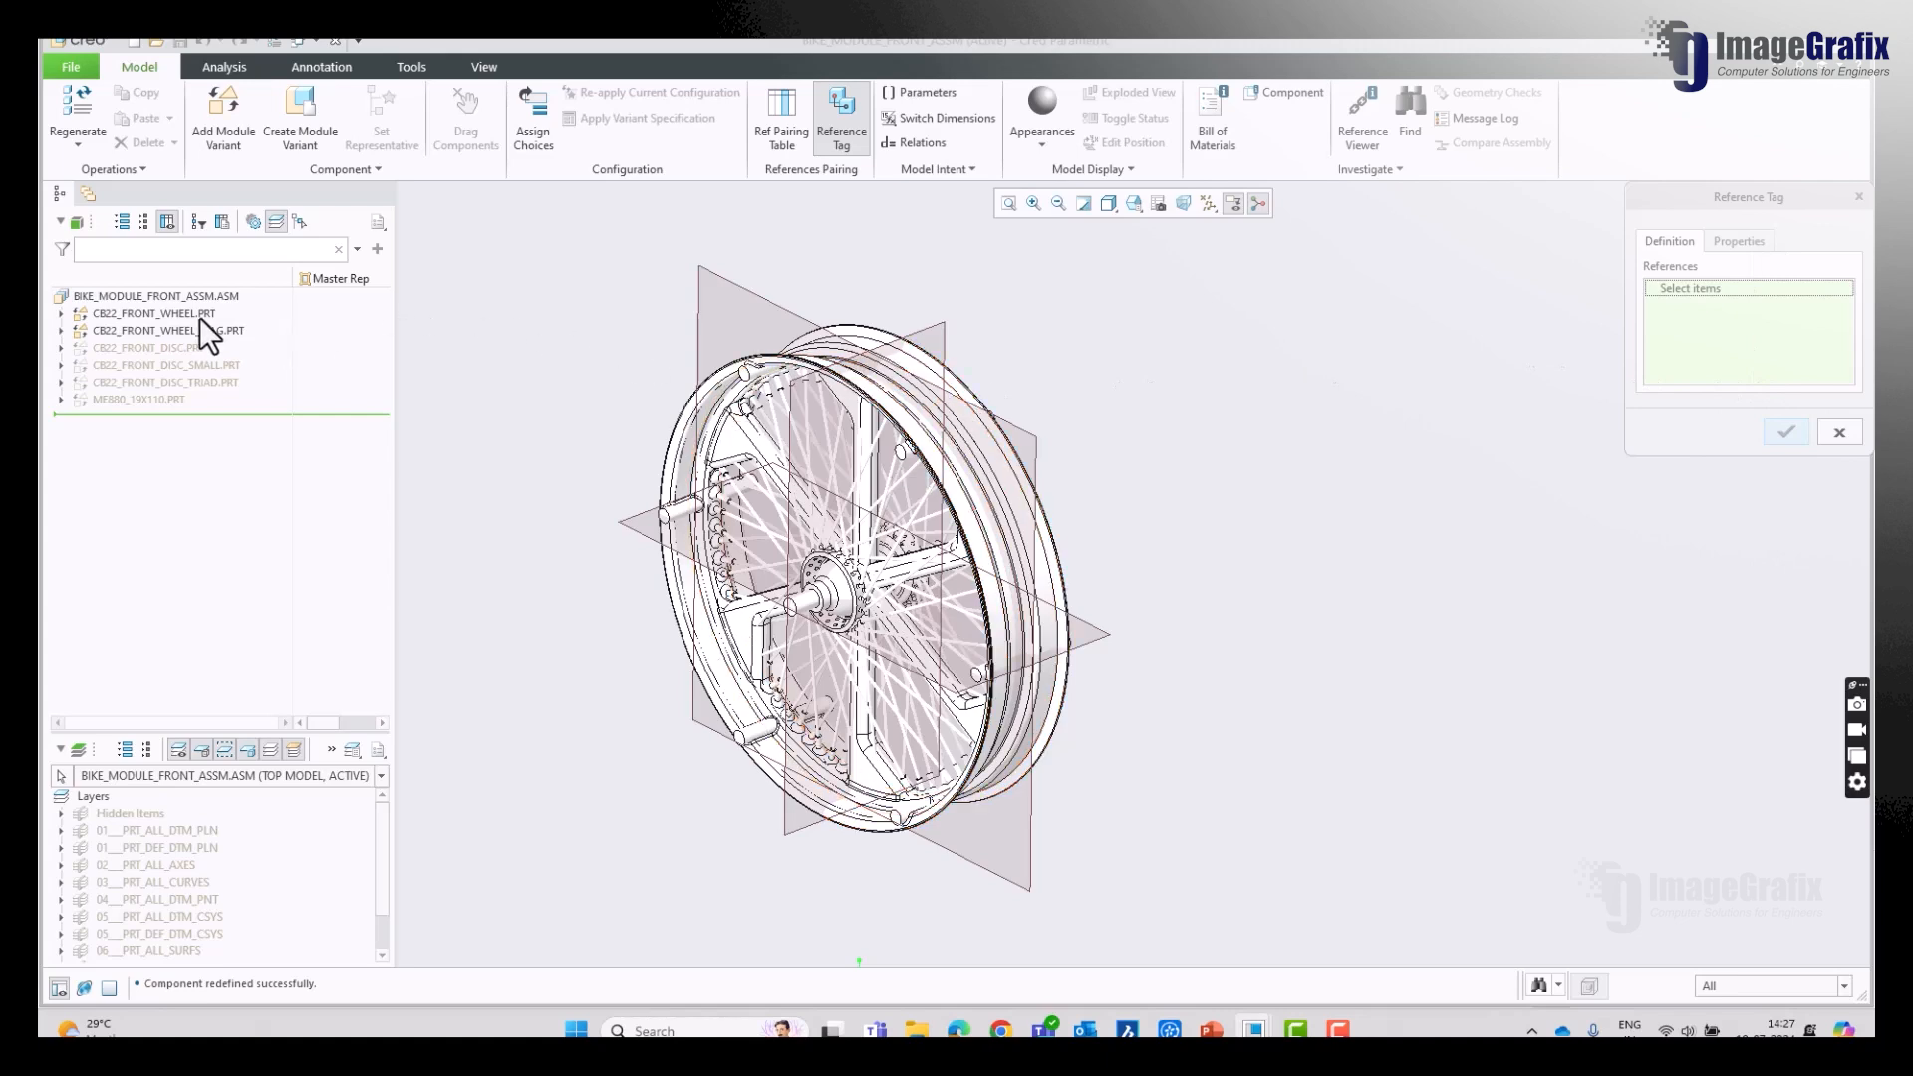
scroll(822, 634, down, 6)
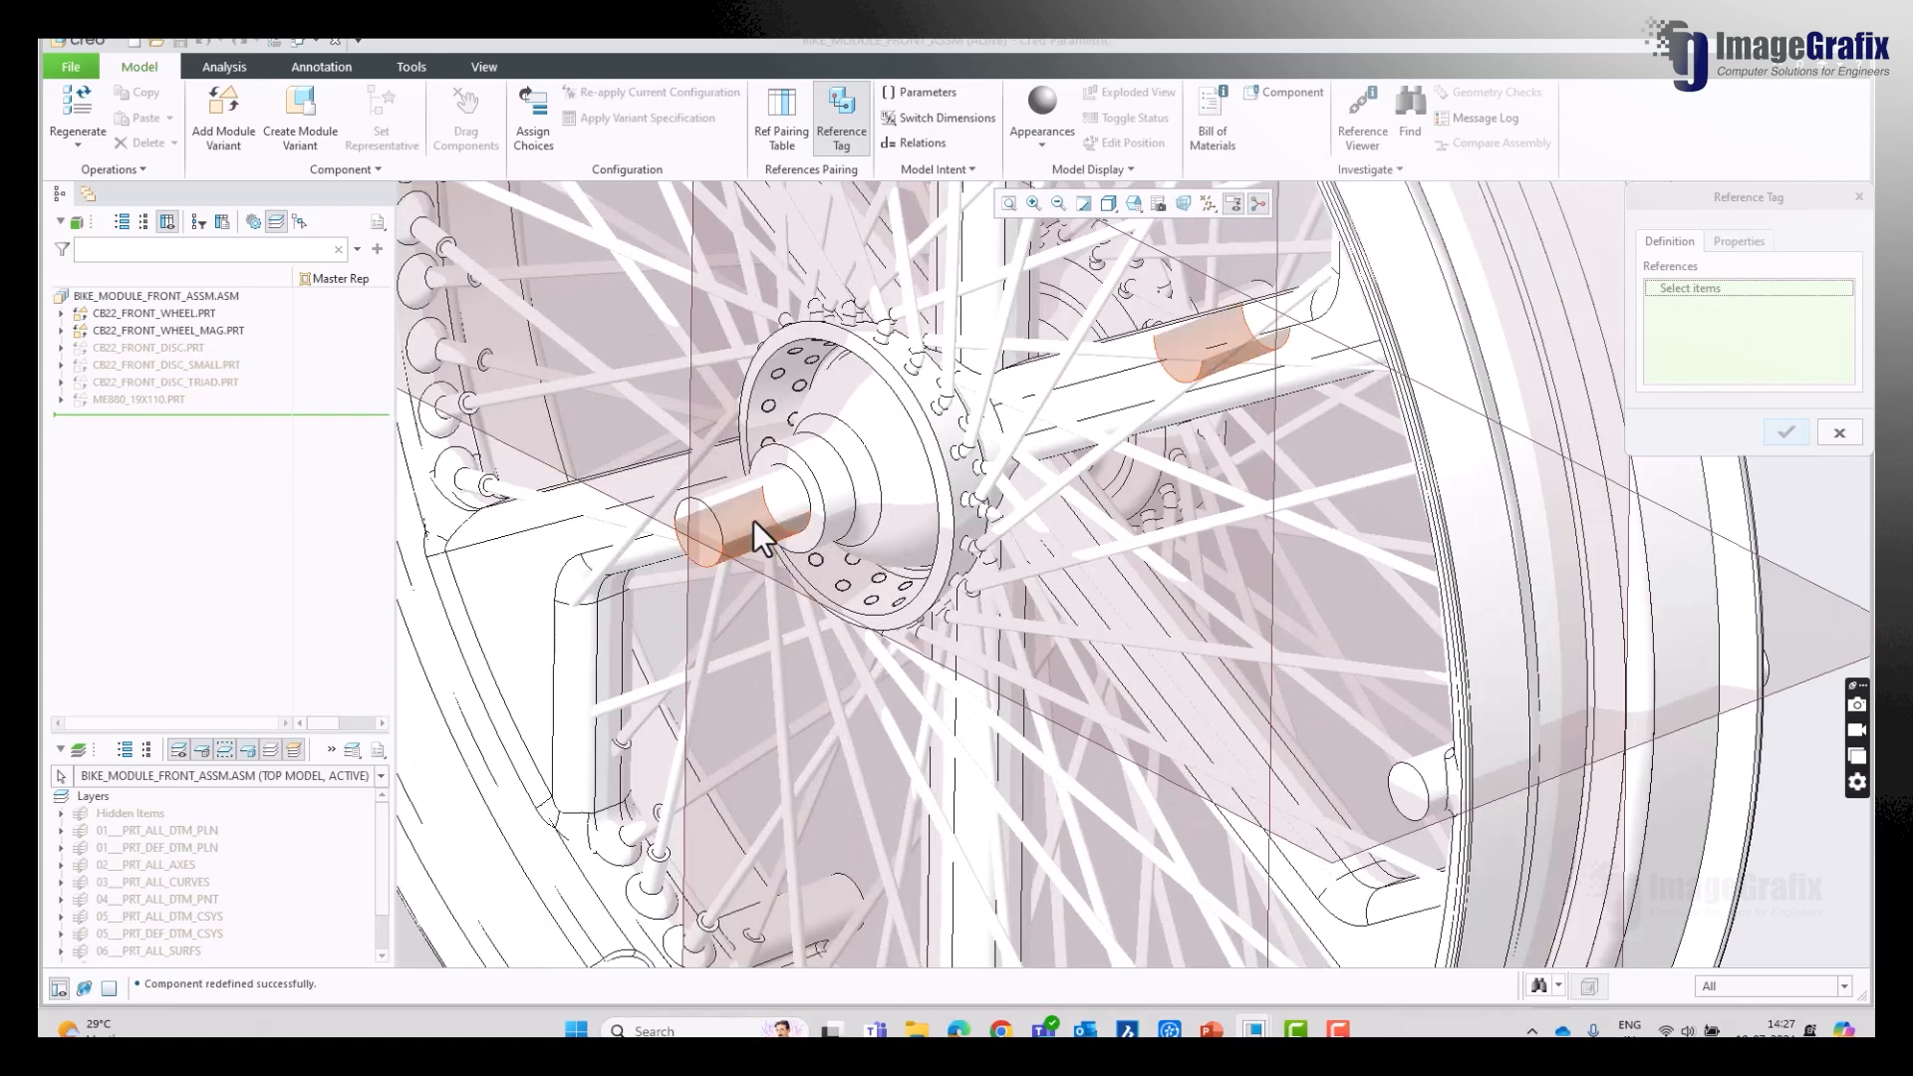
scroll(1006, 578, up, 8)
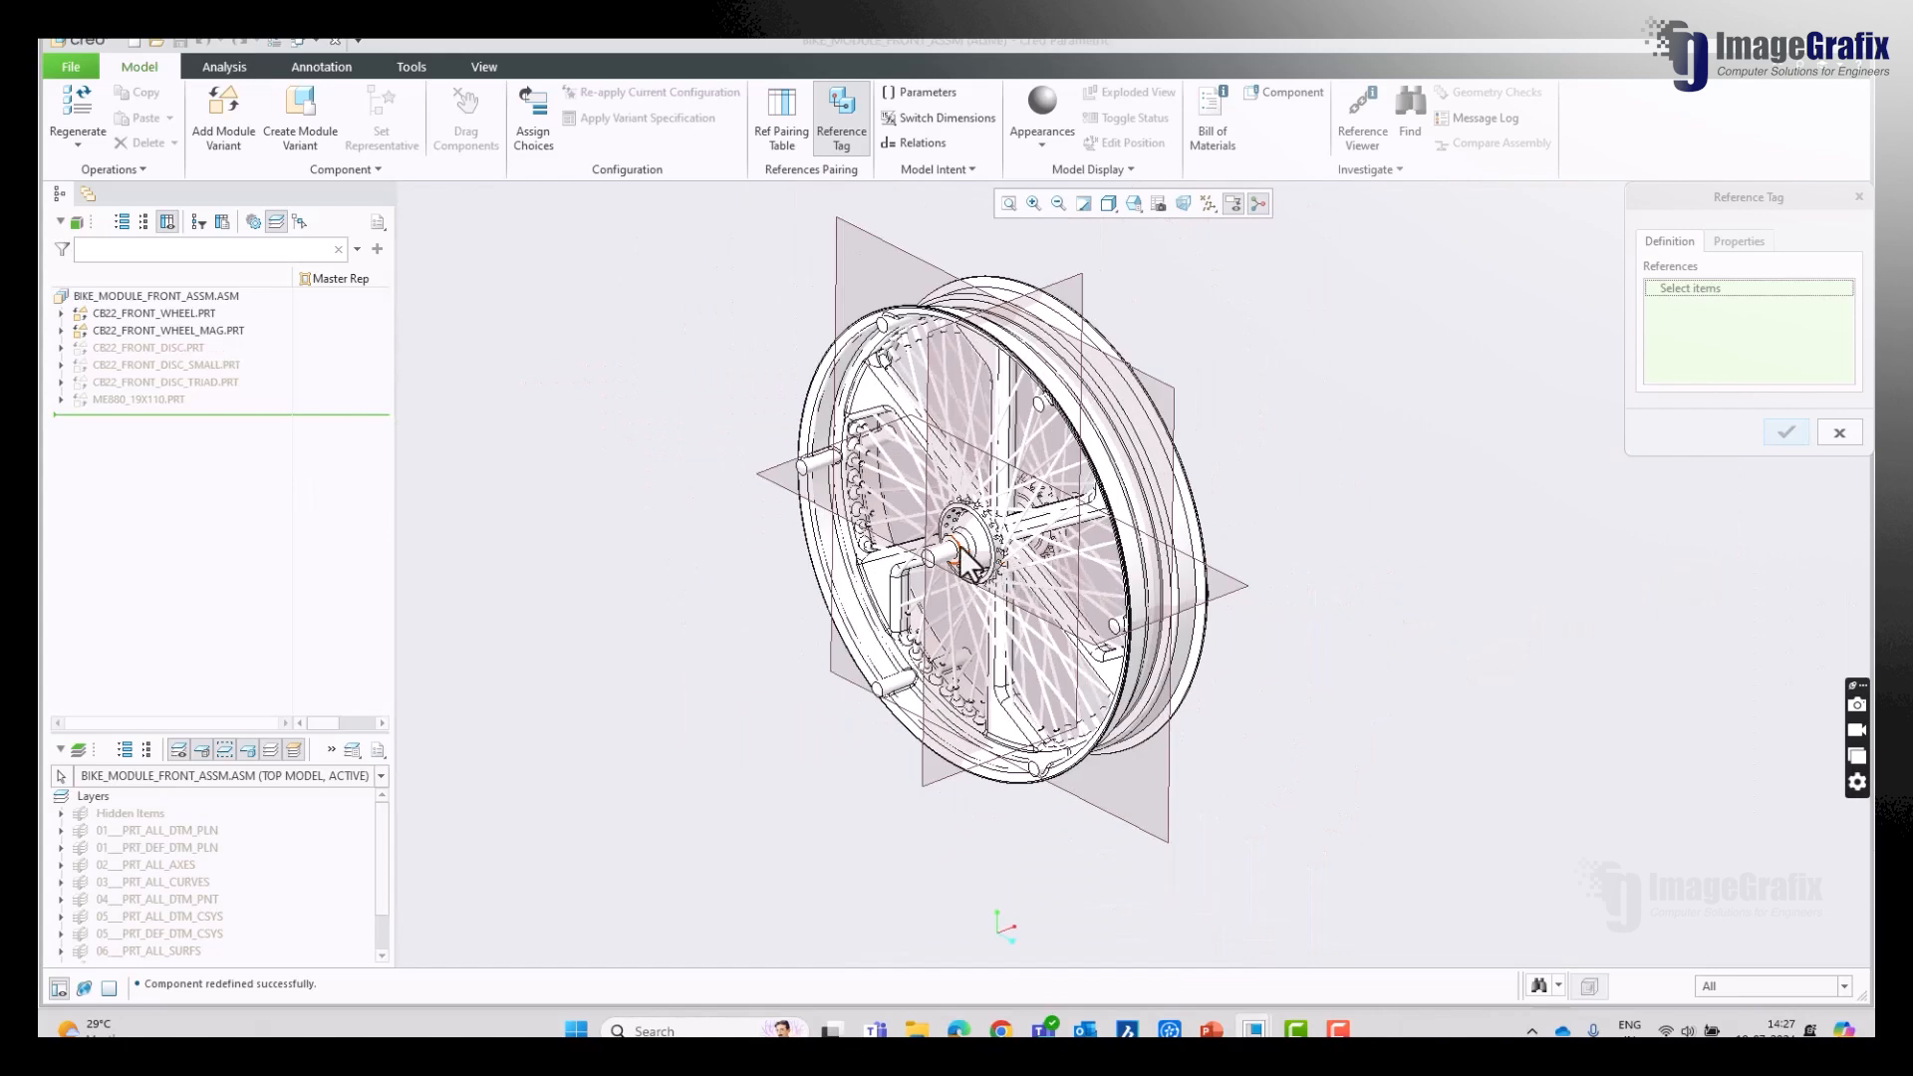
click(231, 331)
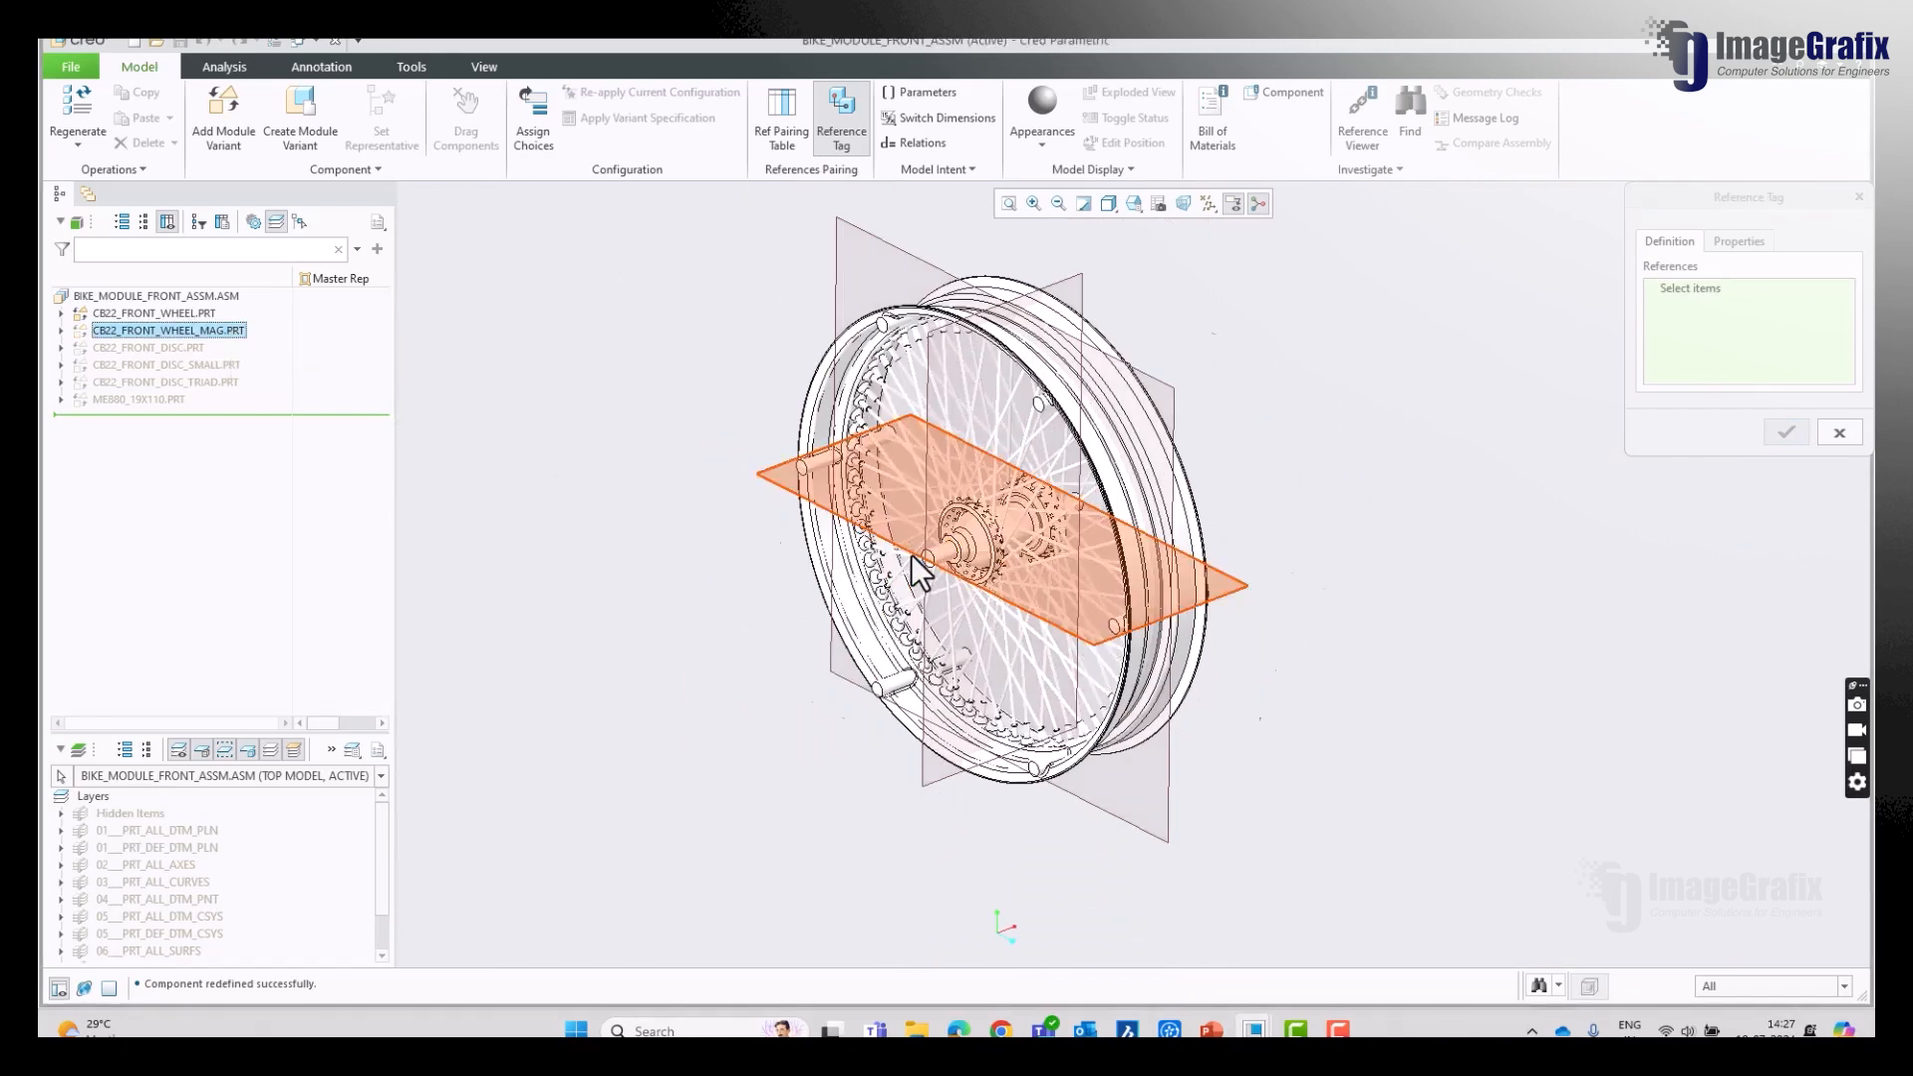
scroll(1025, 553, down, 5)
click(1018, 584)
scroll(1014, 589, up, 3)
scroll(809, 632, up, 2)
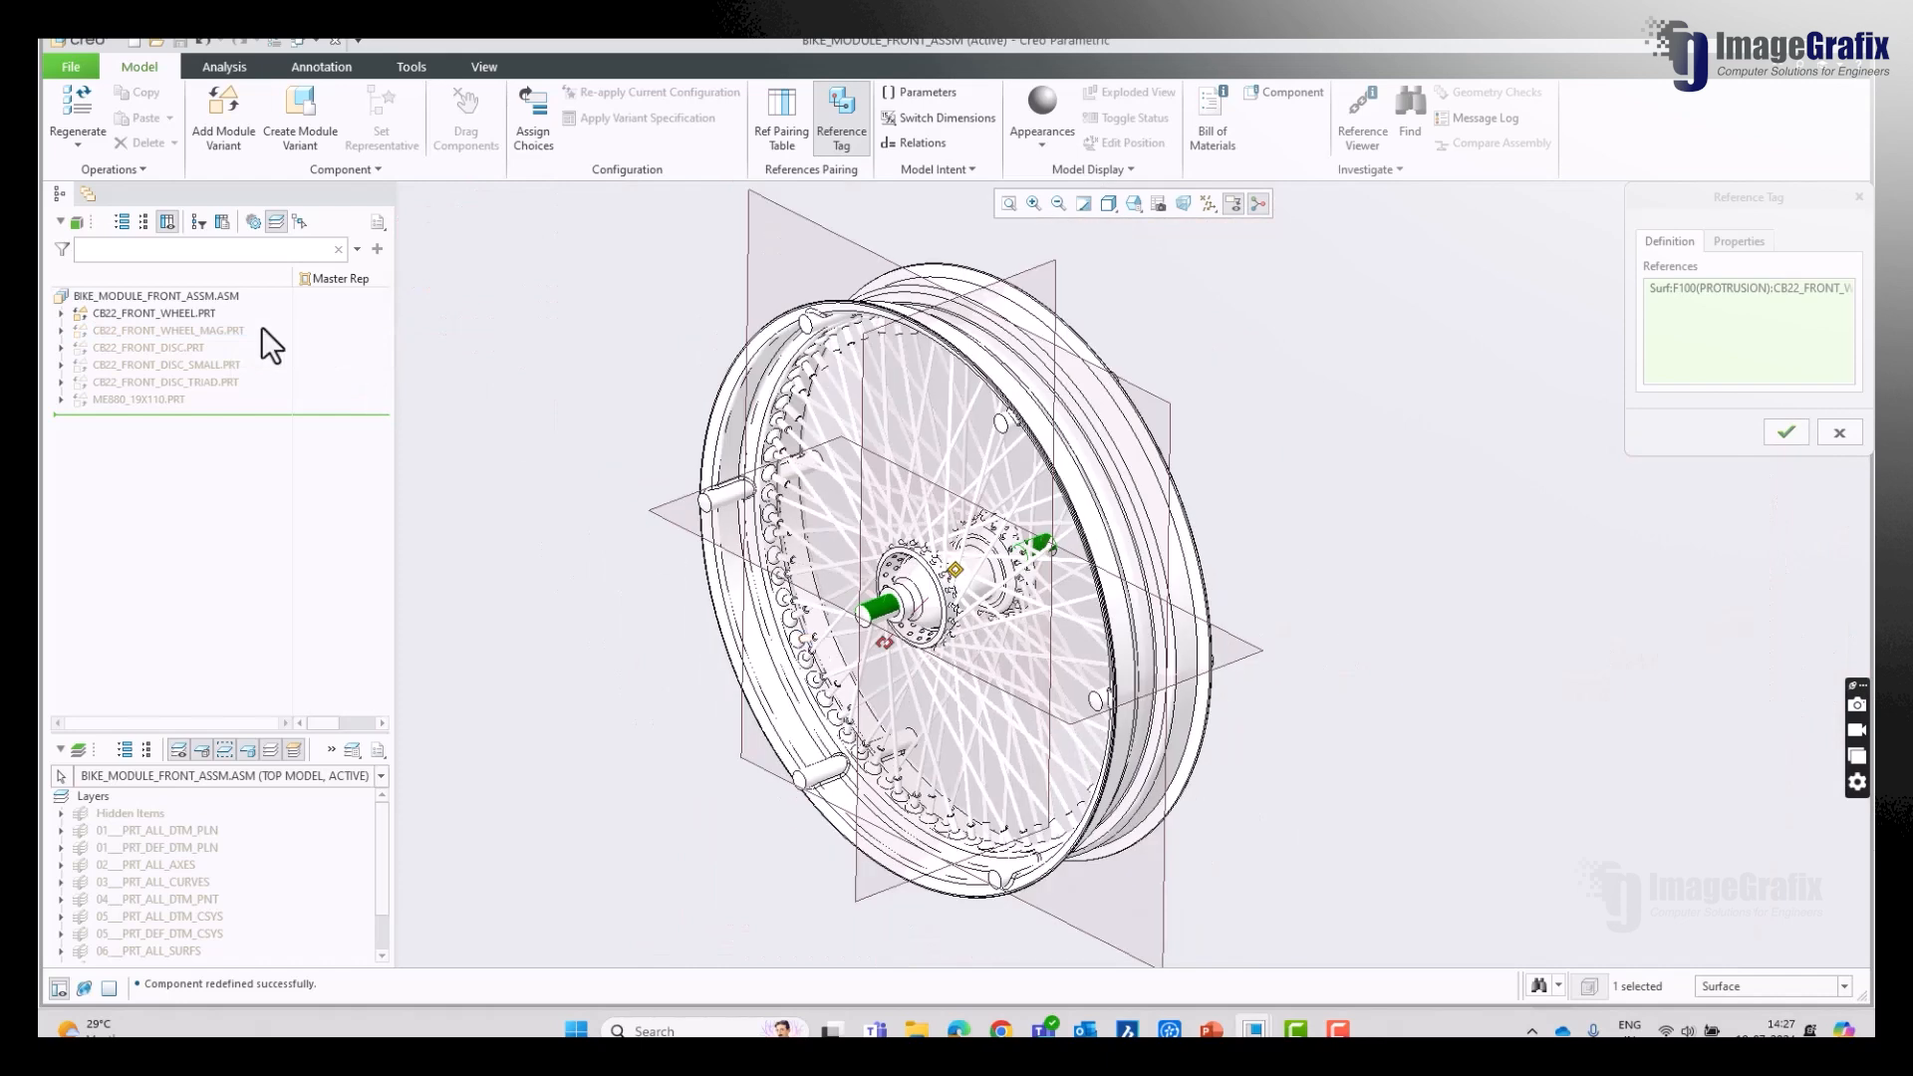
Step: Hide CB22_FRONT_WHEEL.PRT, unhide CB22_FRONT_WHEEL_MAG.PRT and add the mag wheel's axle surface to the tag's references
right_click(210, 314)
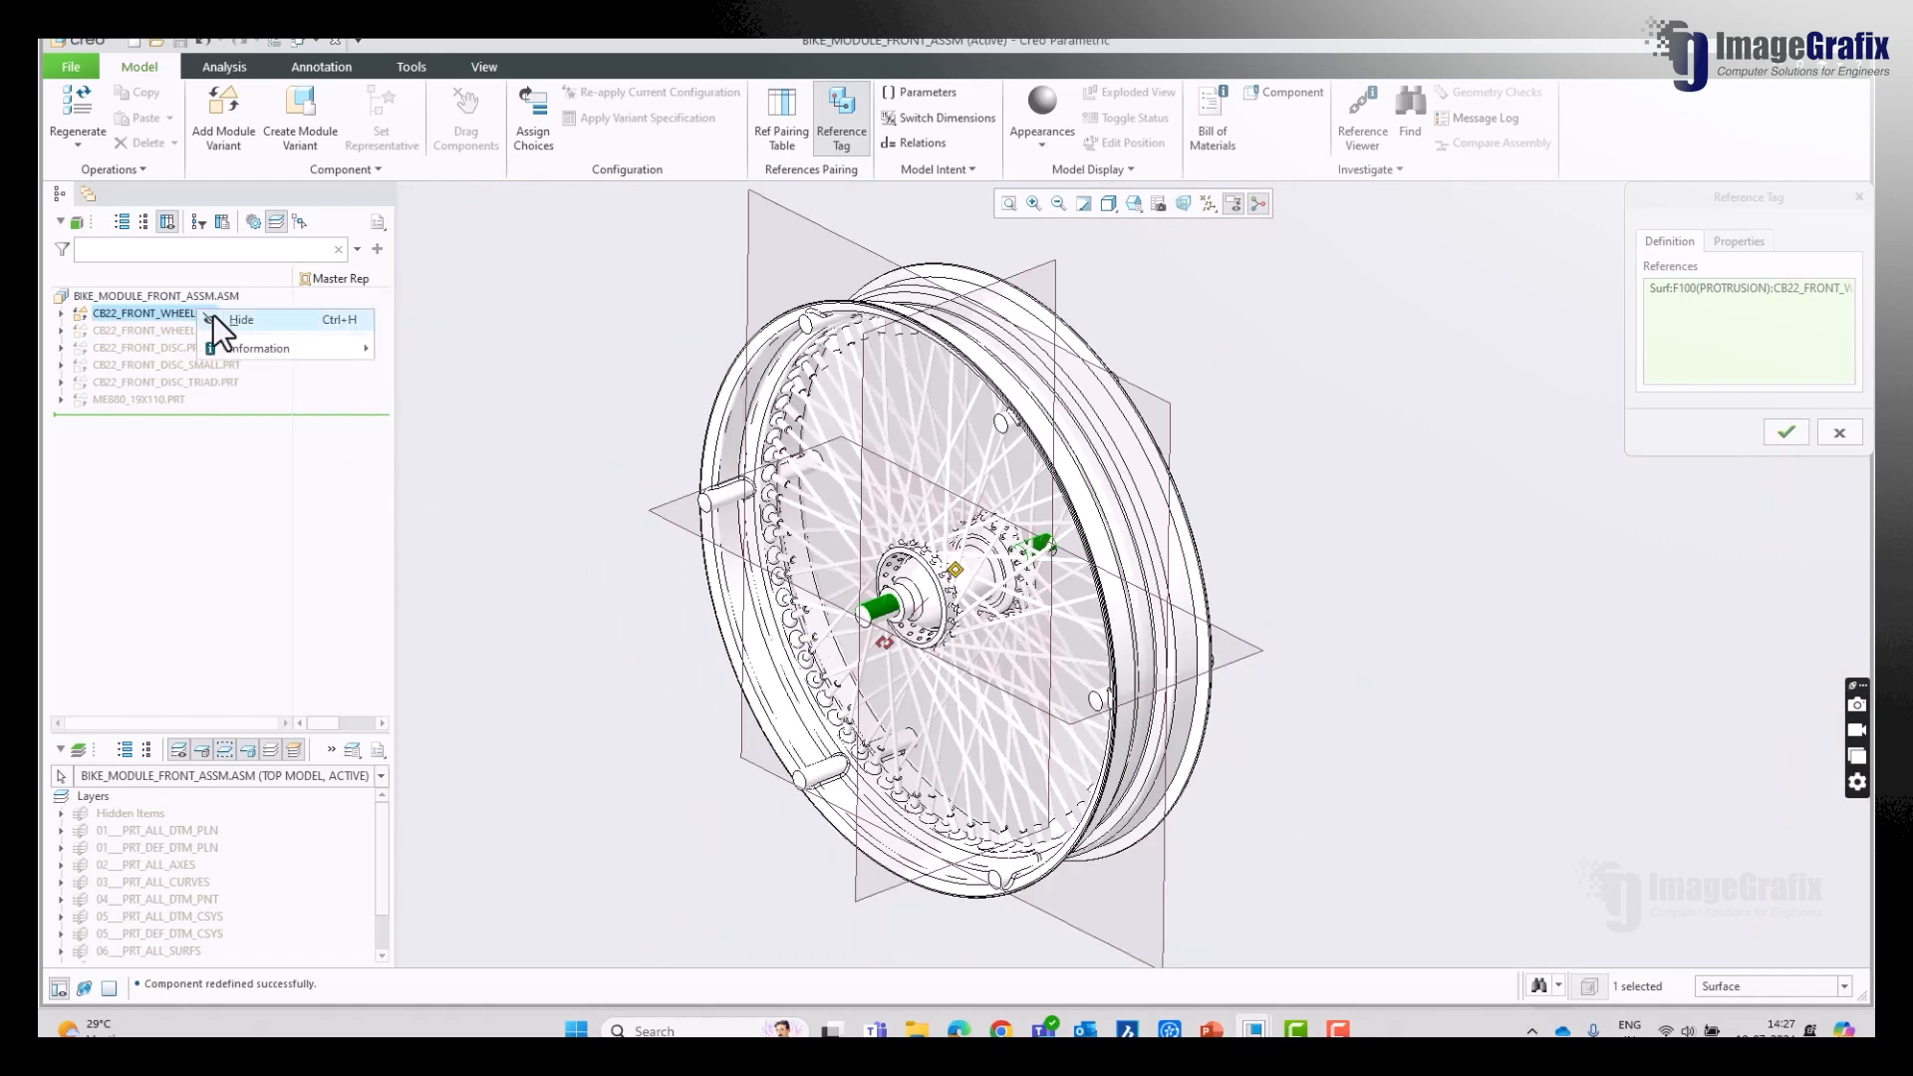
click(225, 319)
right_click(218, 329)
click(248, 335)
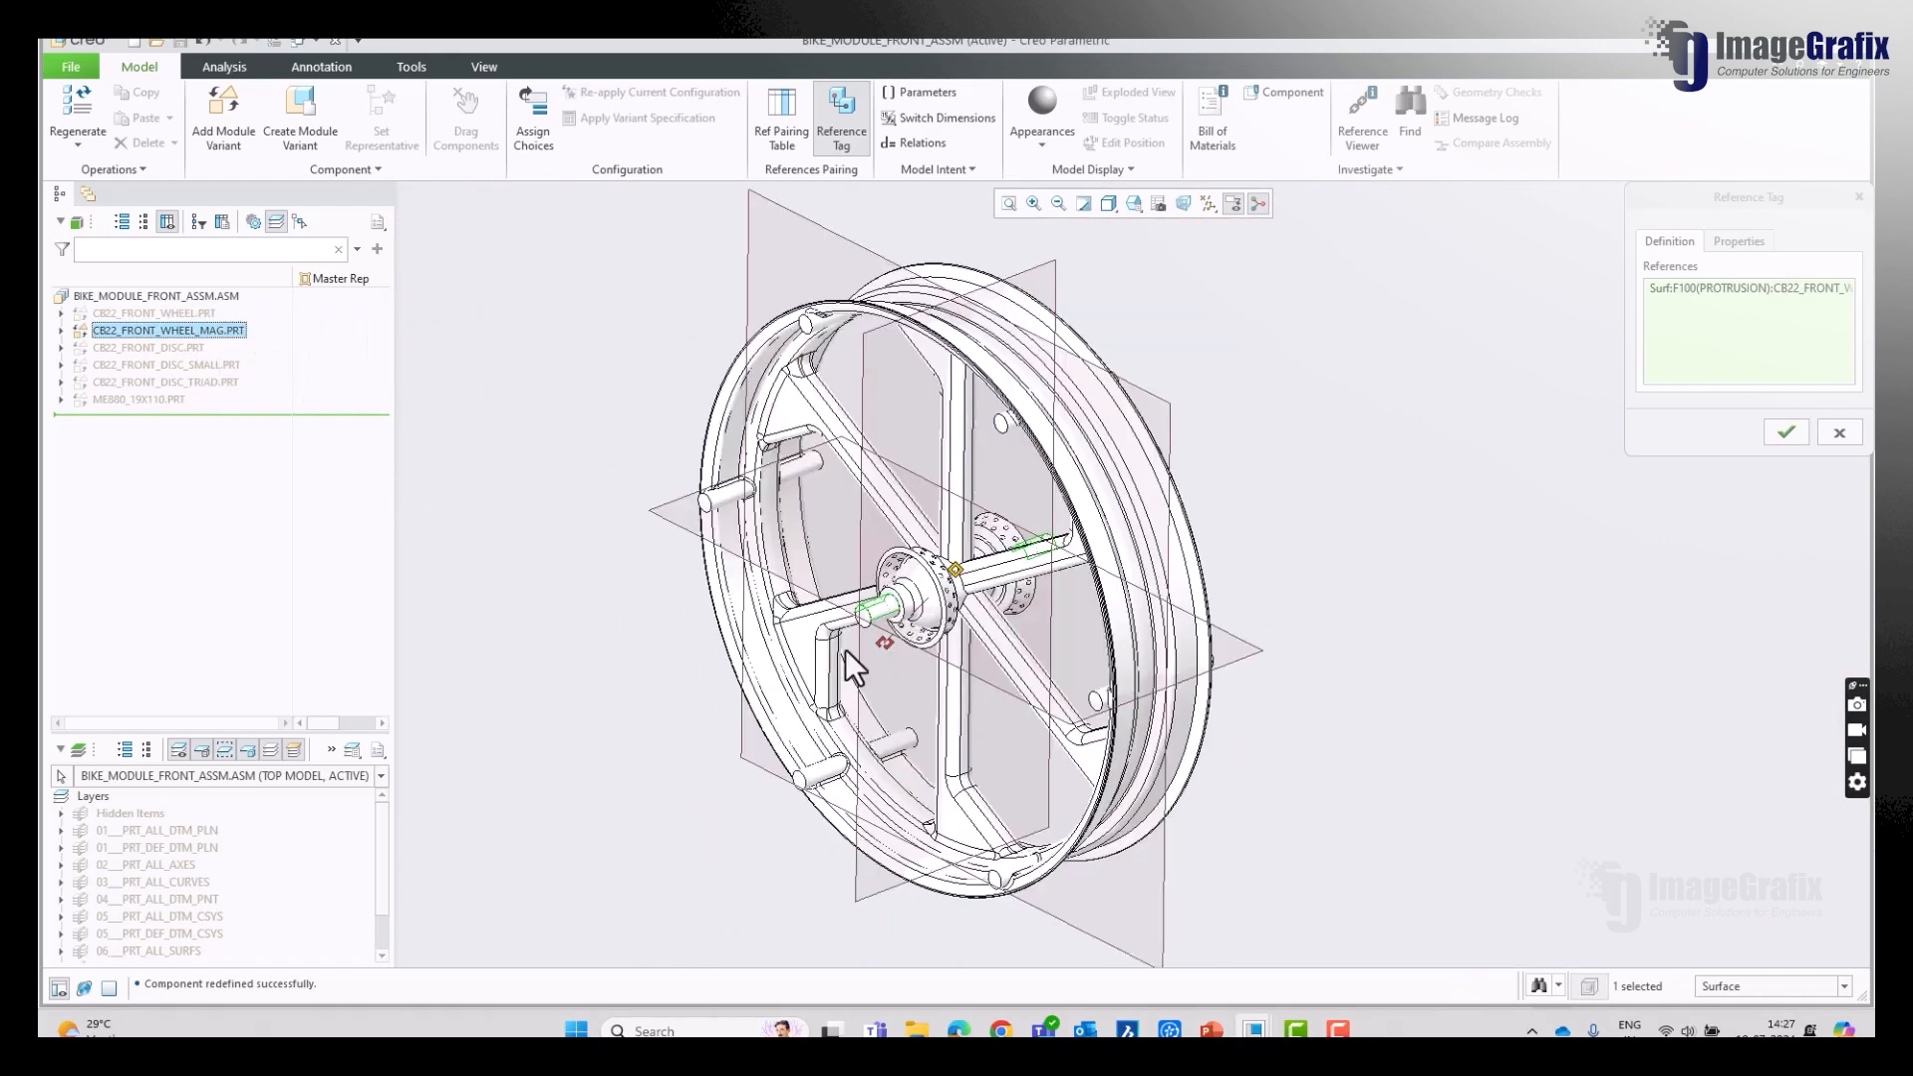
ctrl+click(887, 620)
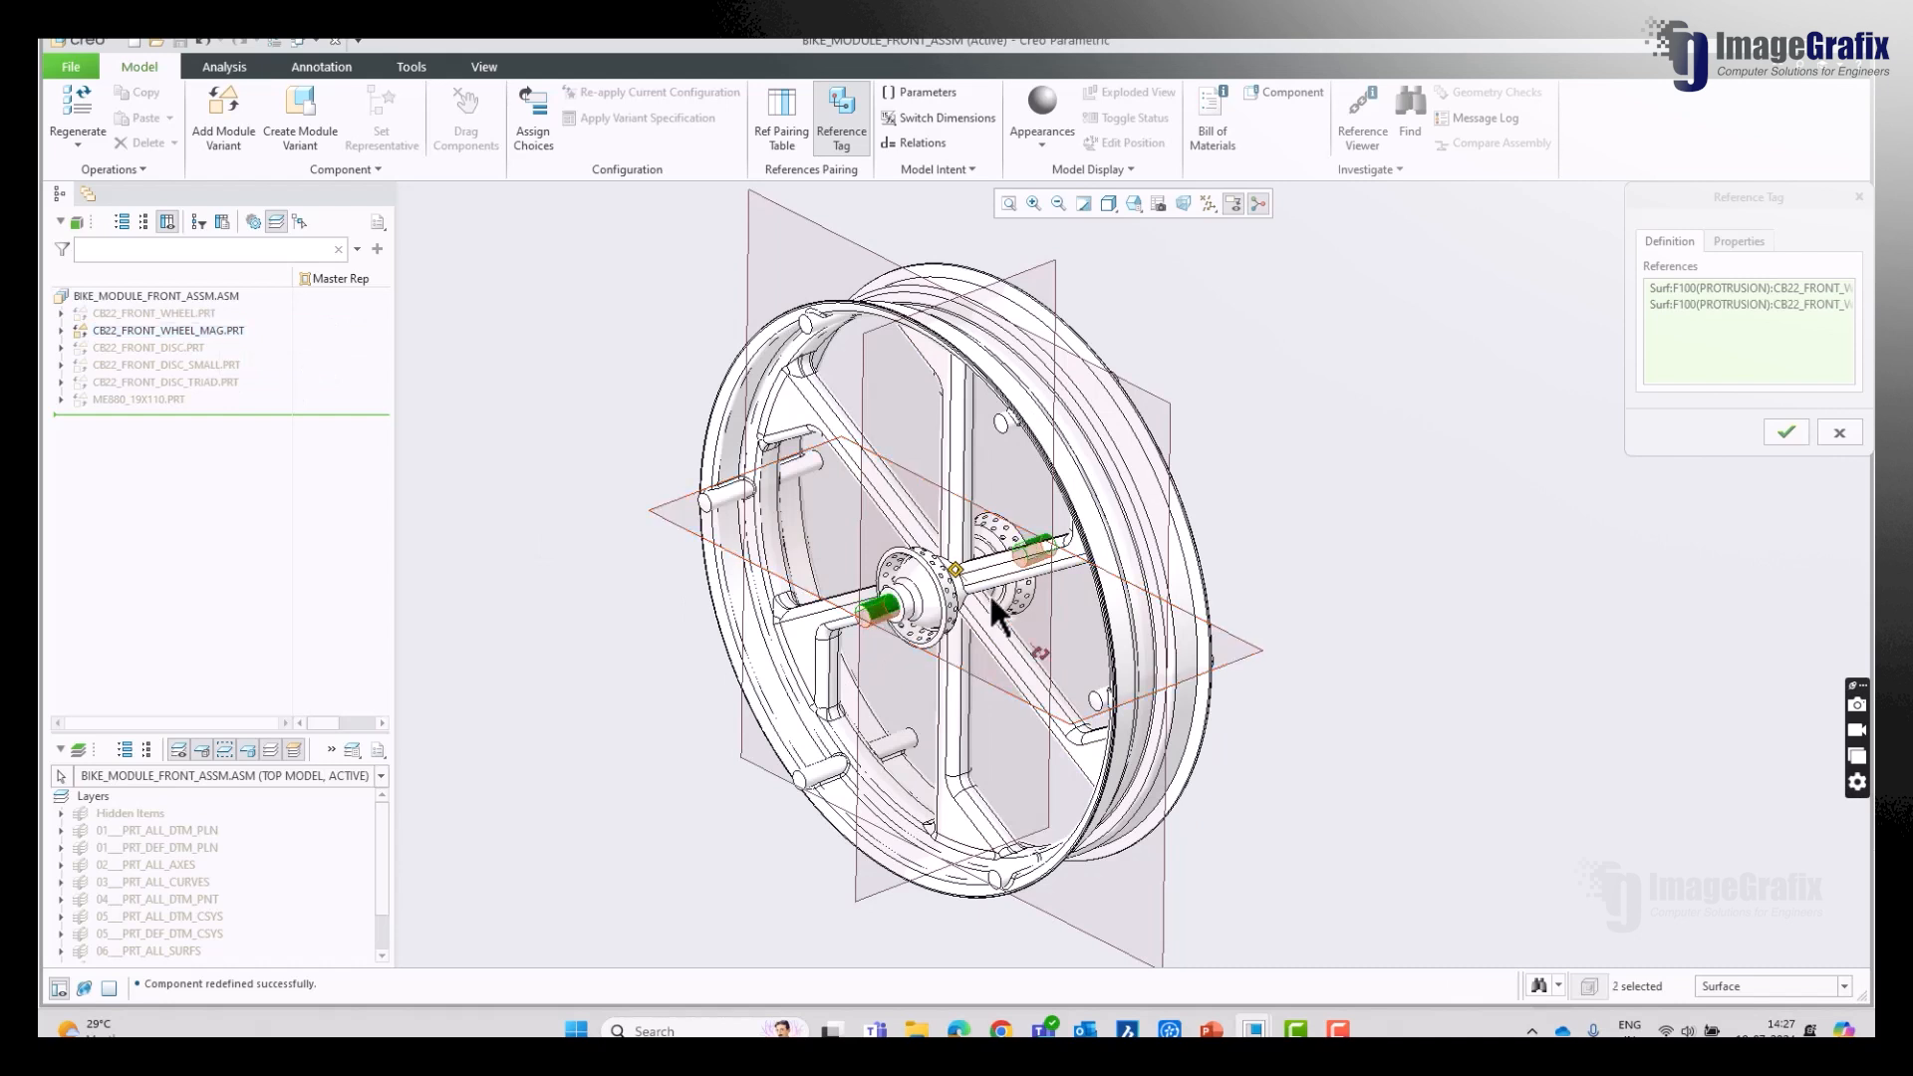
Step: Check the tag's name and references, and create the reference tag pairing the two axle surfaces
click(1737, 239)
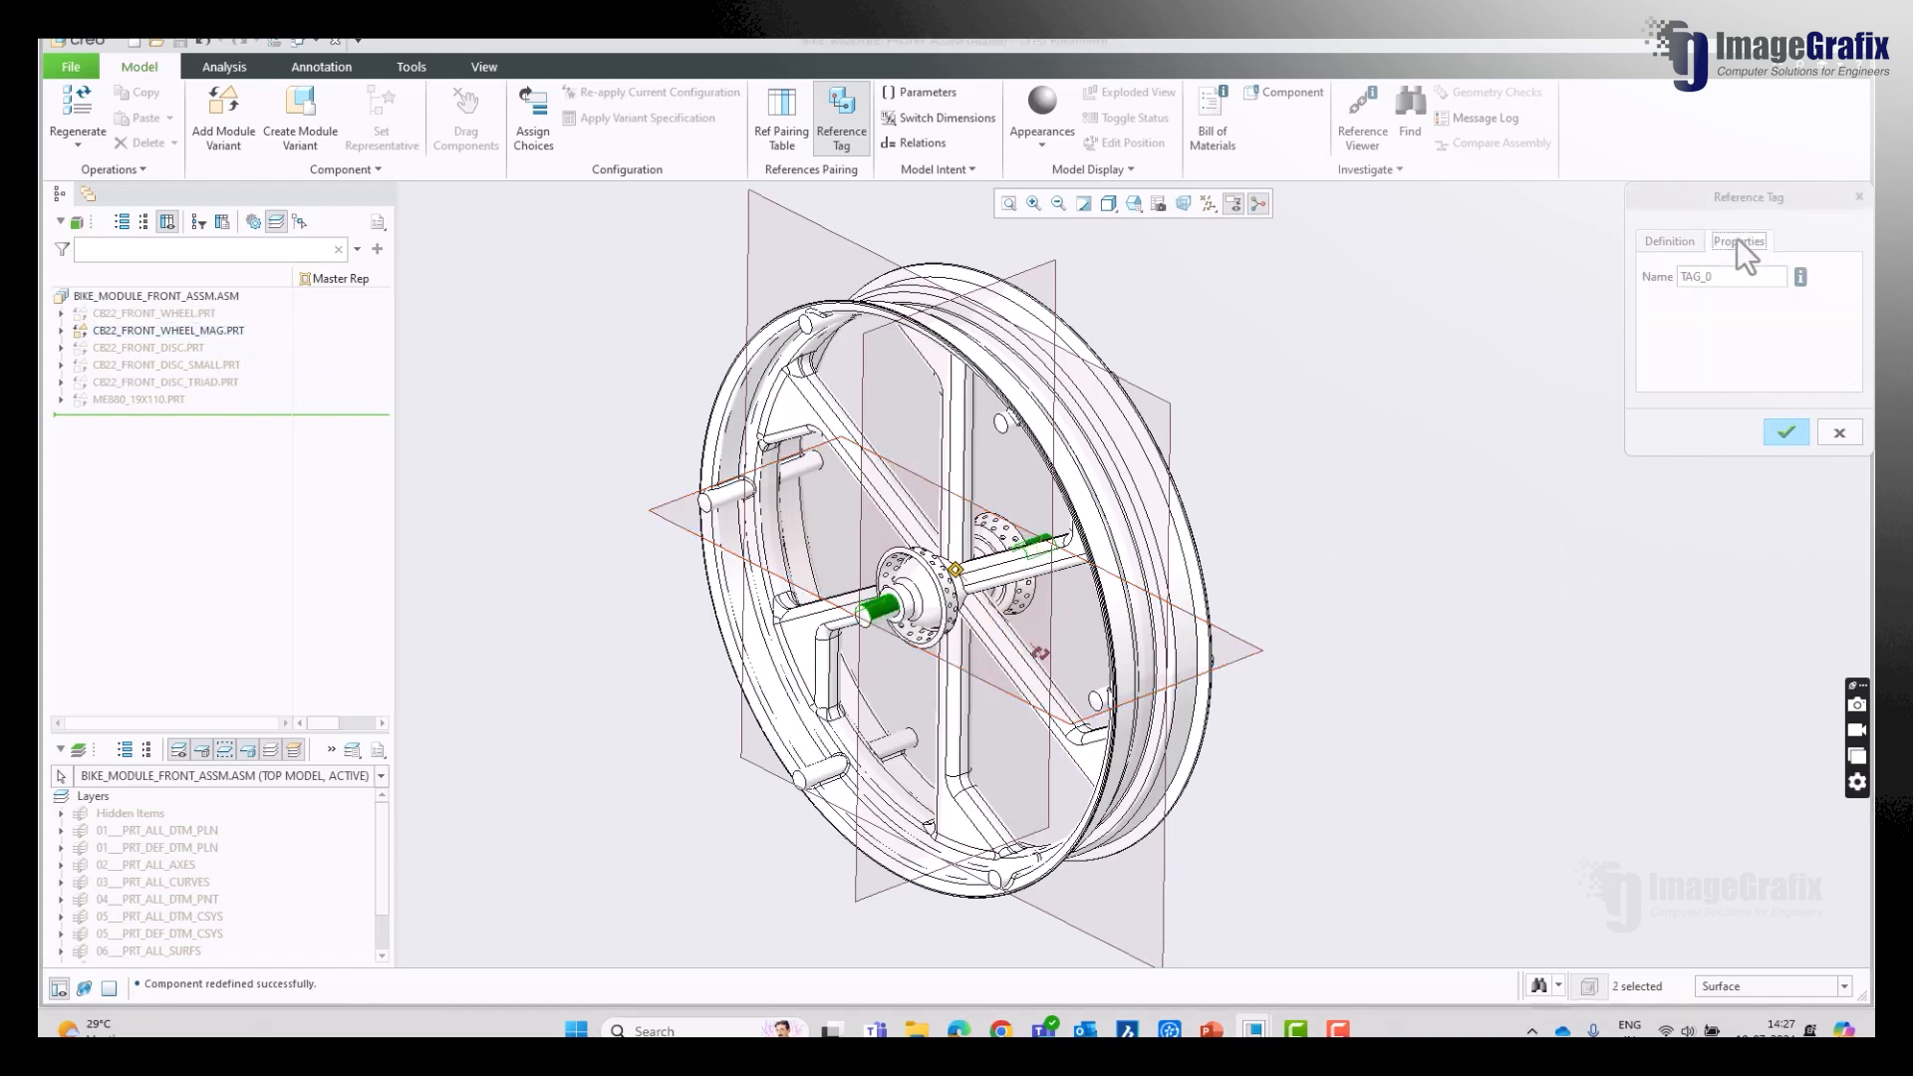
double_click(1736, 276)
click(1692, 242)
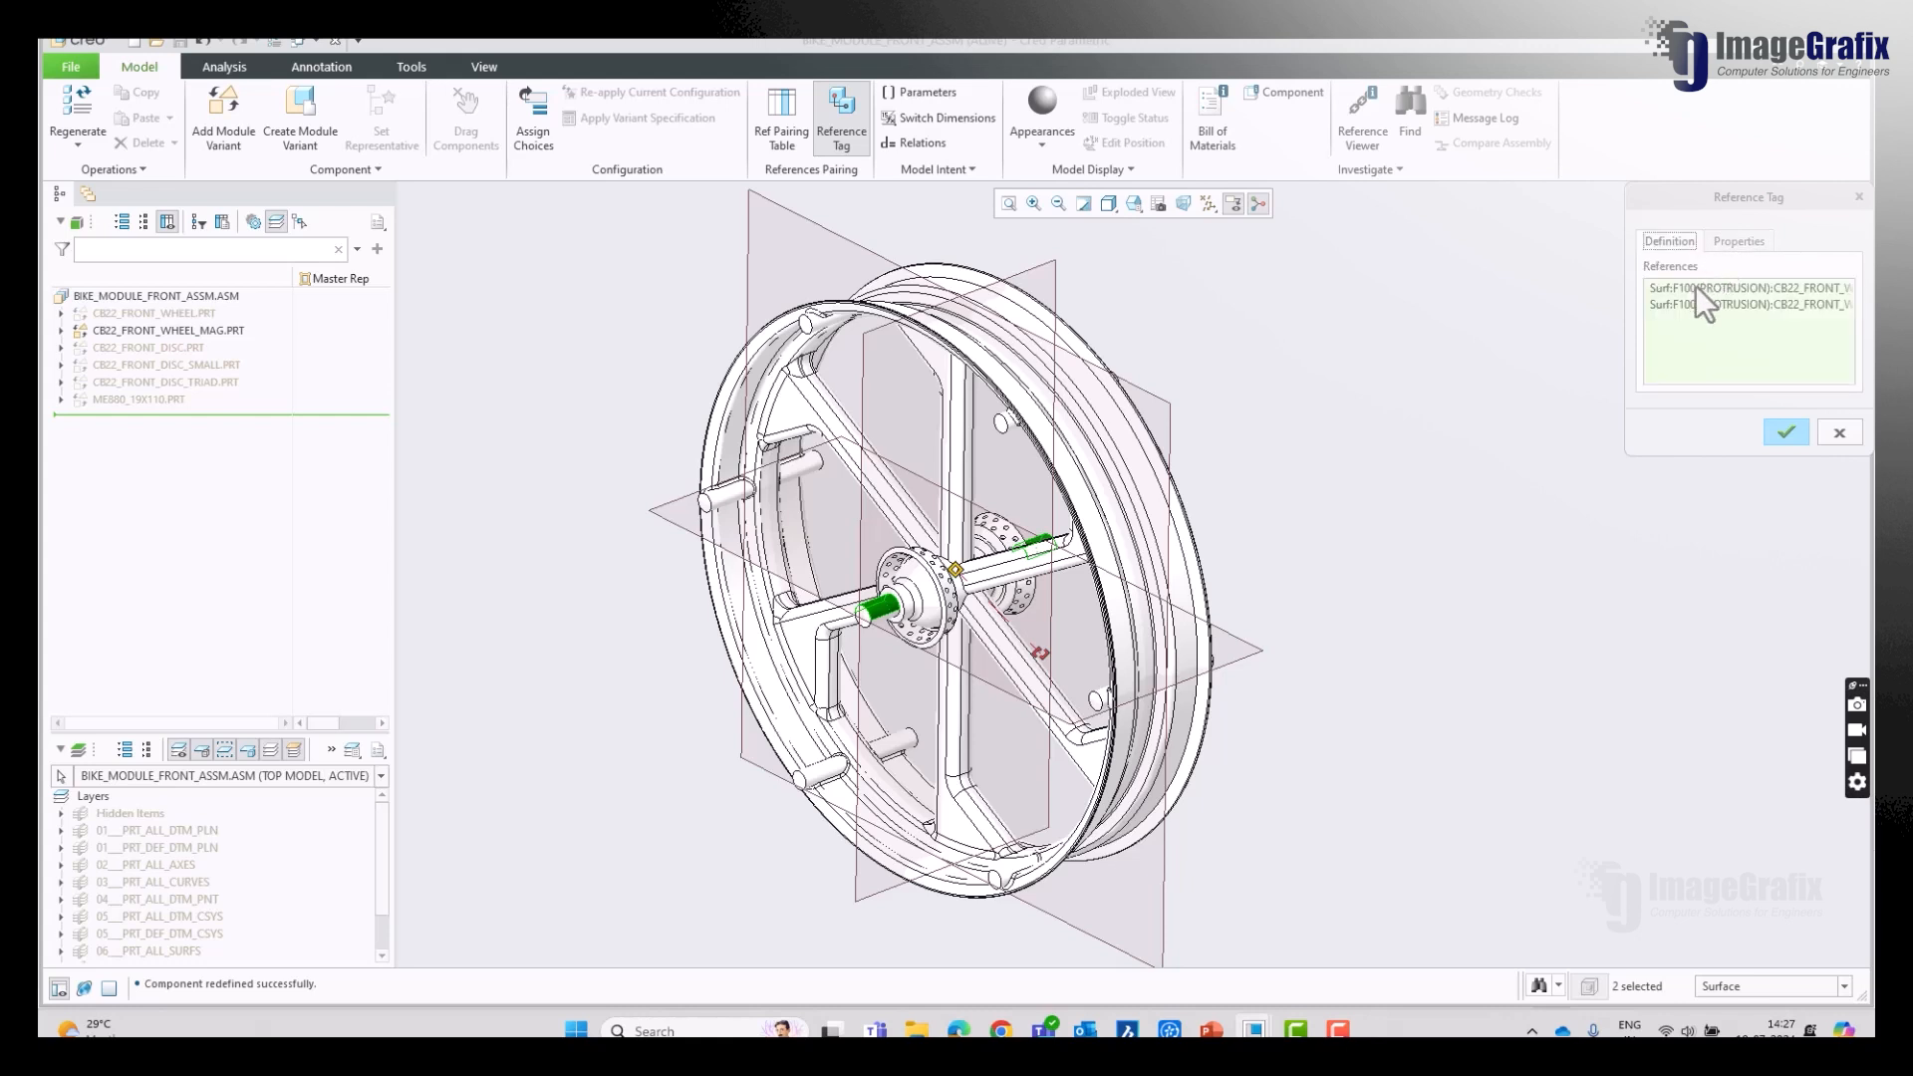
click(1781, 439)
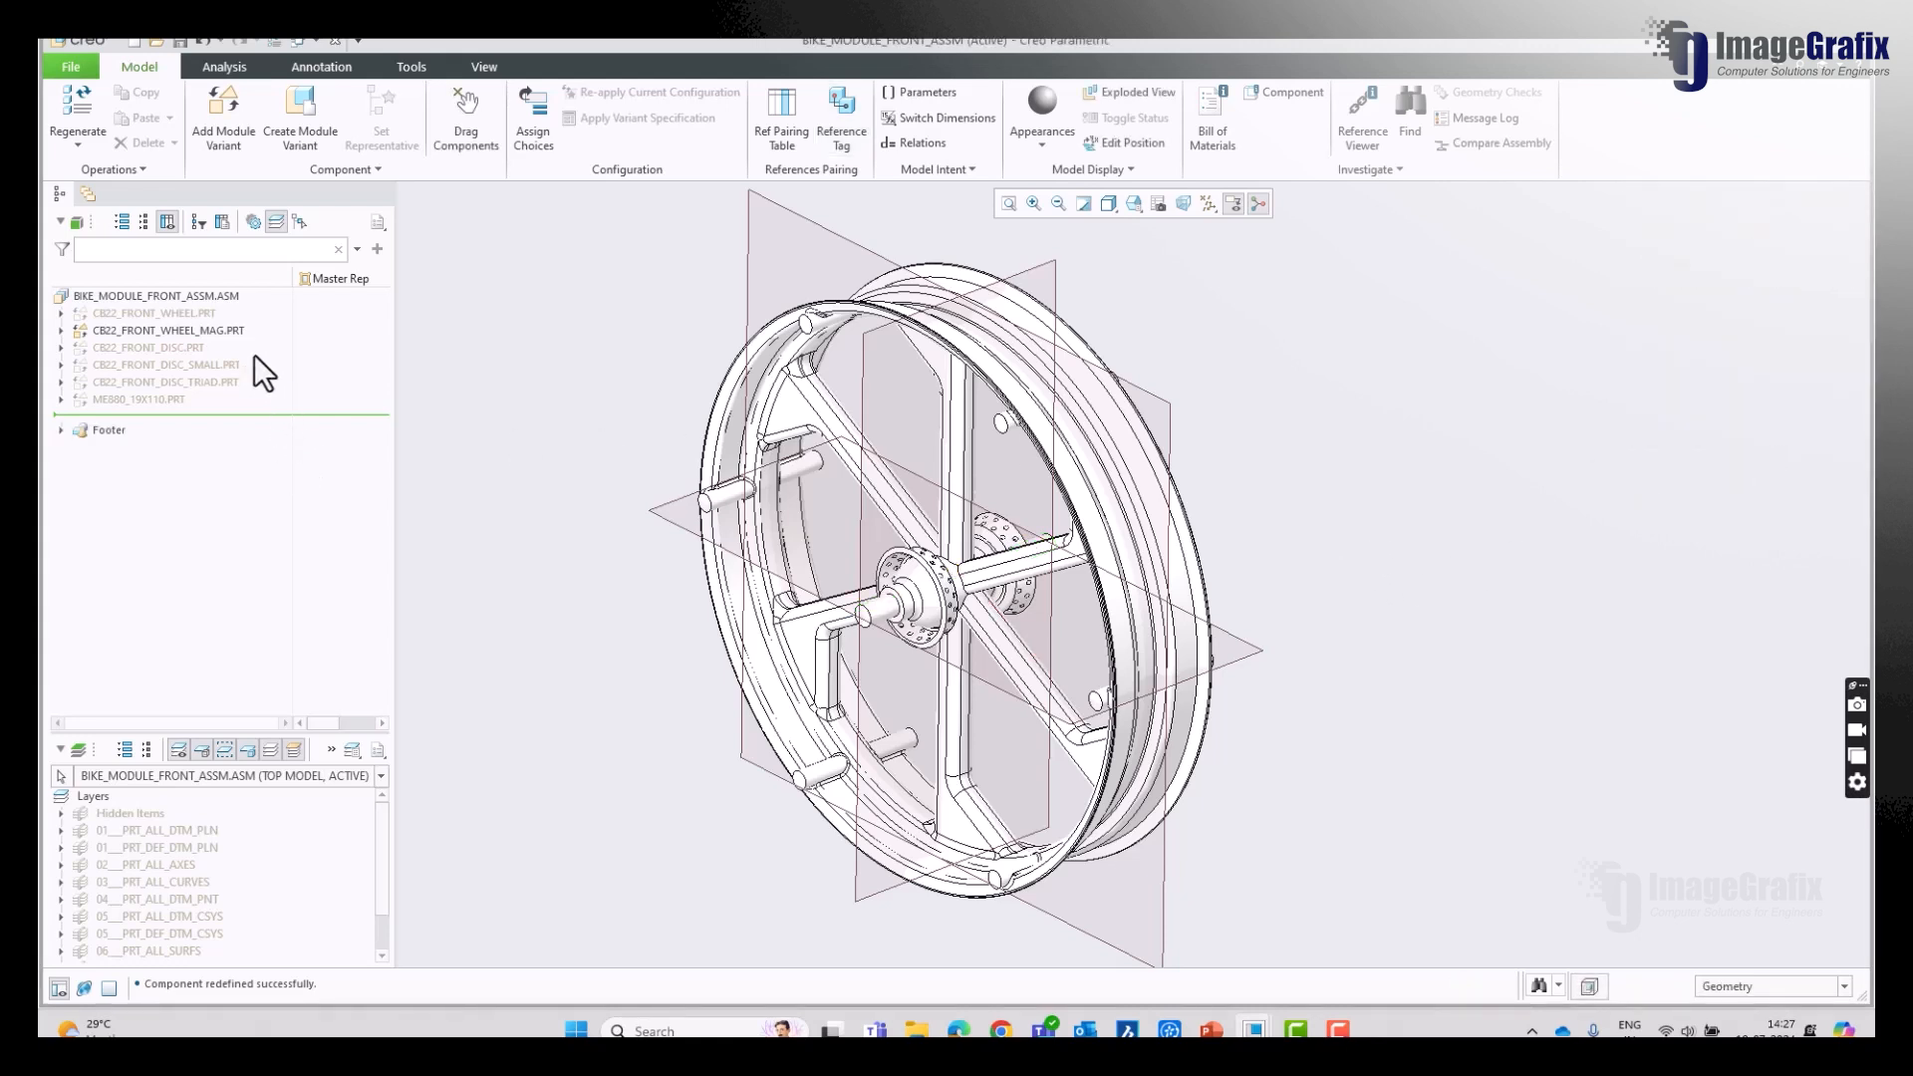
Step: Unhide CB22_FRONT_WHEEL.PRT, hide CB22_FRONT_WHEEL_MAG.PRT and unhide CB22_FRONT_DISC.PRT
click(204, 312)
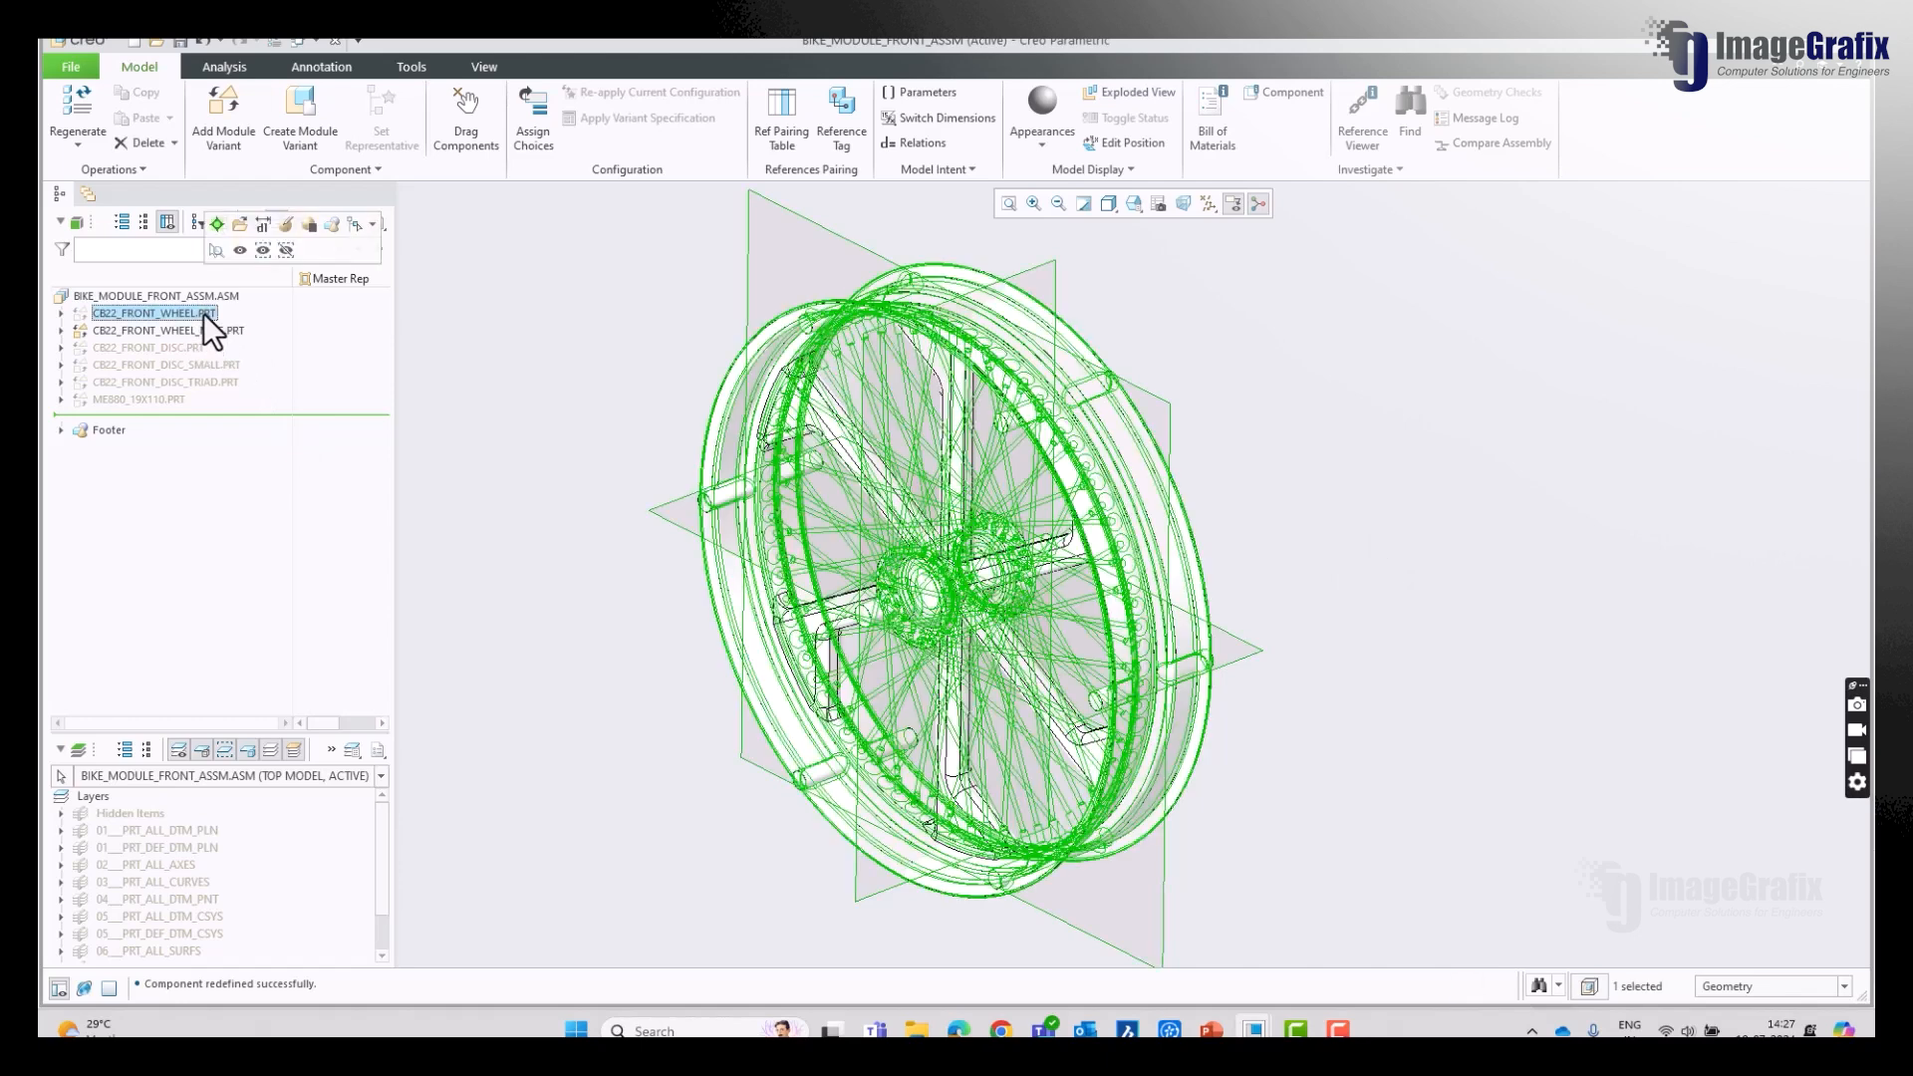
right_click(233, 326)
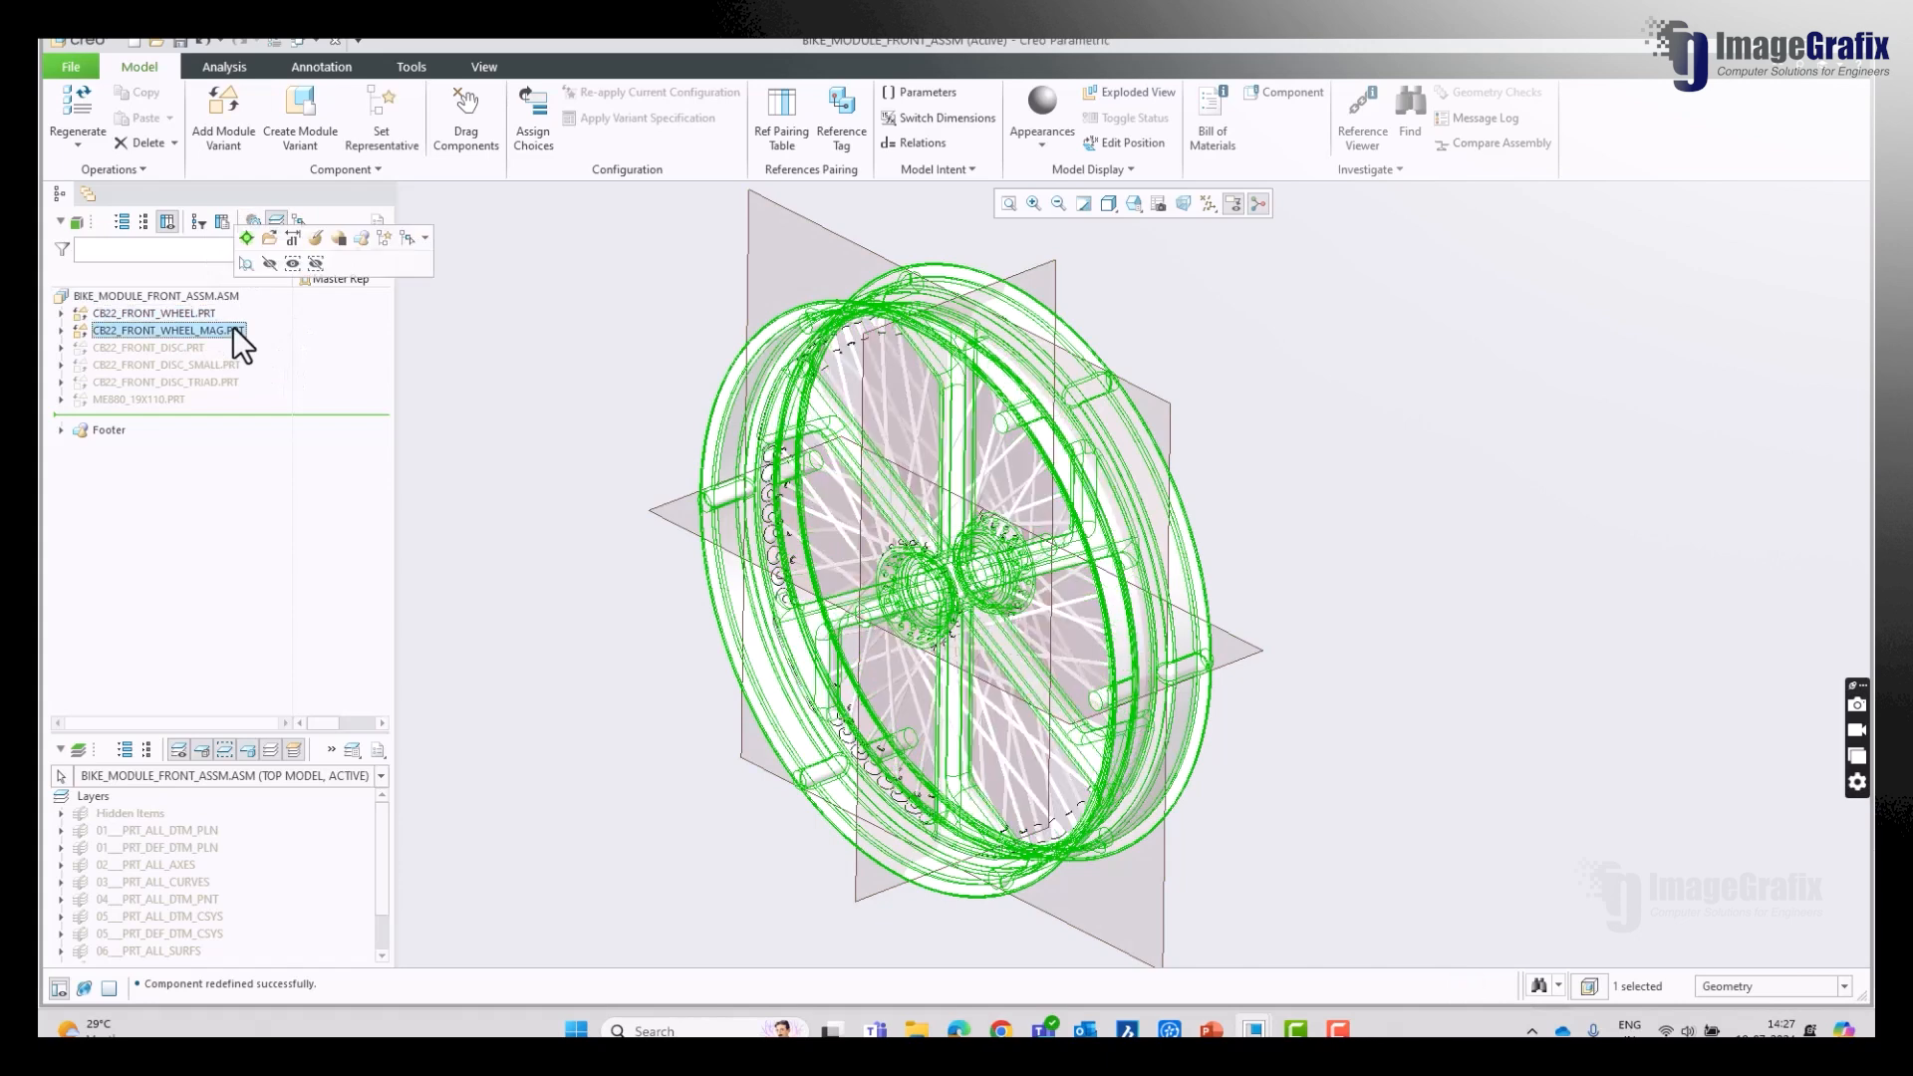
click(267, 290)
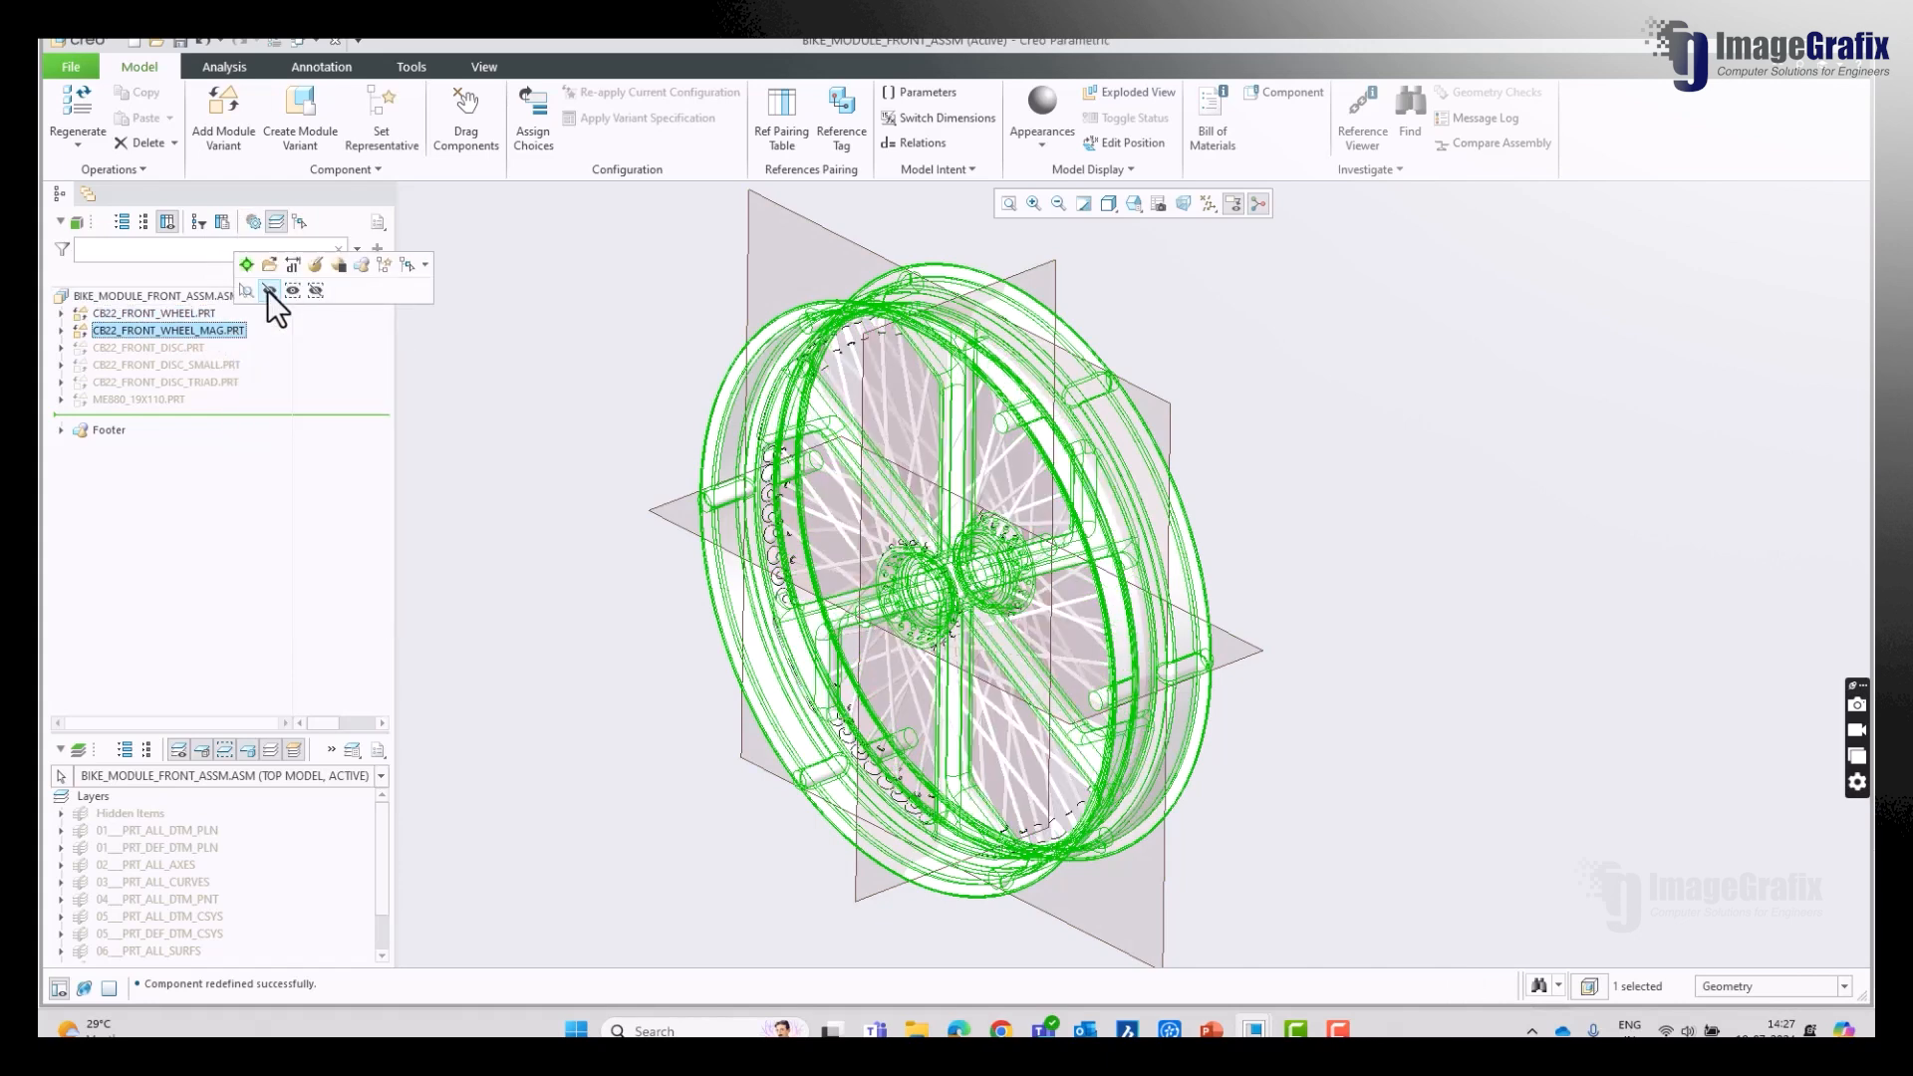
click(200, 349)
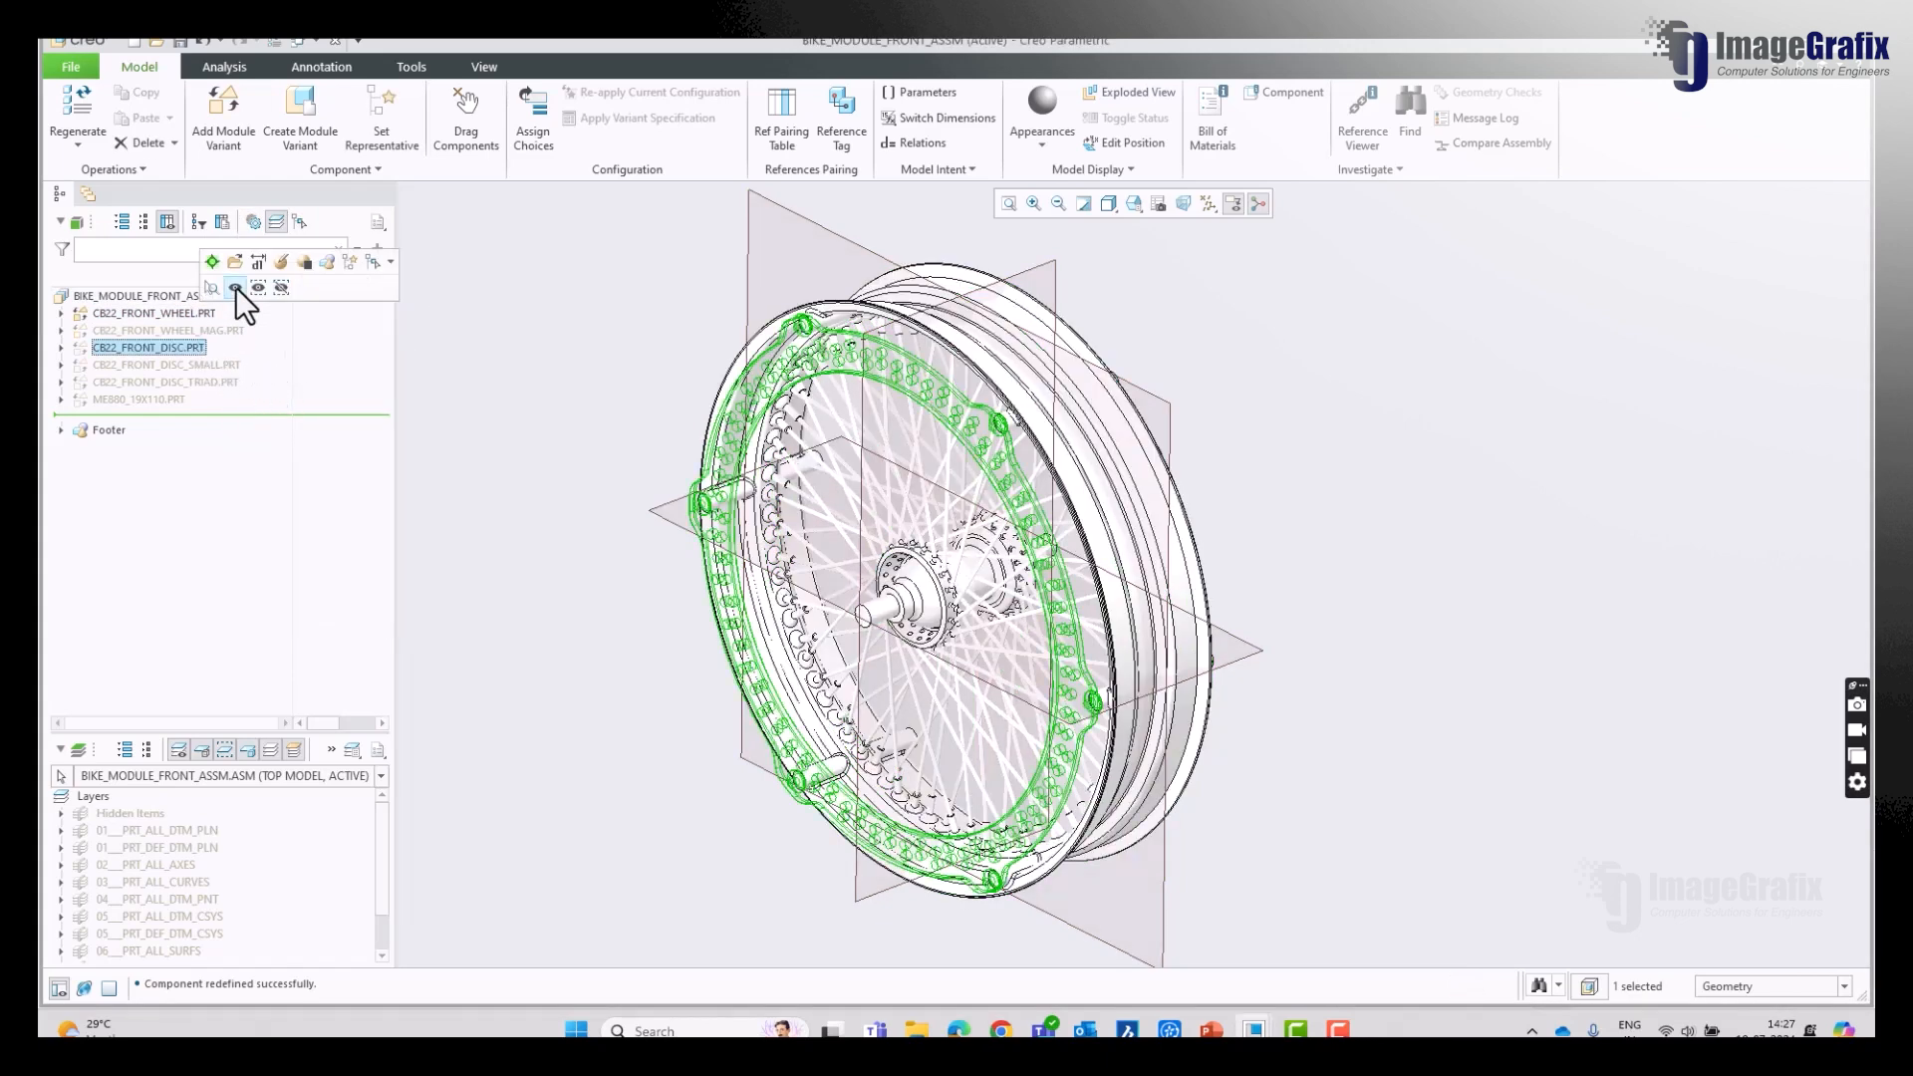
click(235, 287)
click(482, 392)
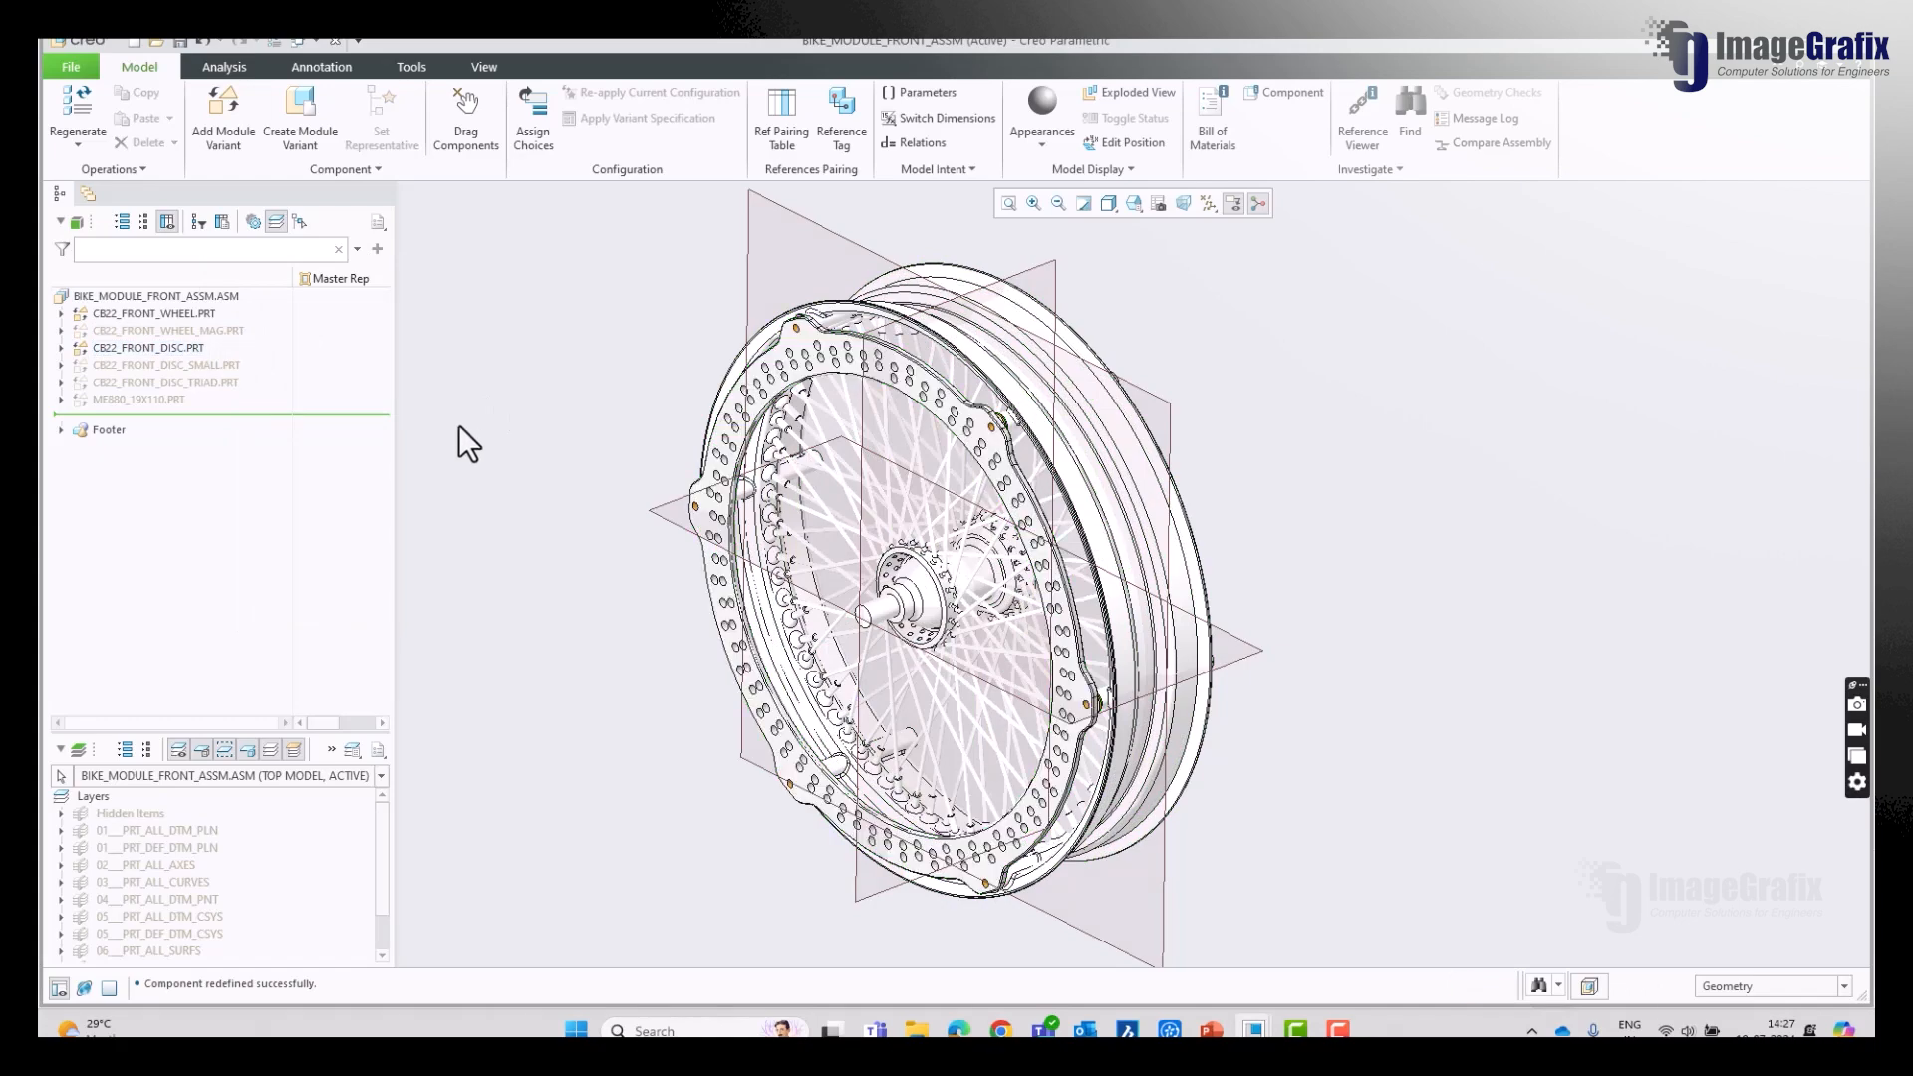
Step: Create a reference tag pairing the inner cylindrical surface of CB22_FRONT_DISC.PRT with the rim surface of CB22_FRONT_WHEEL.PRT
scroll(723, 410, down, 5)
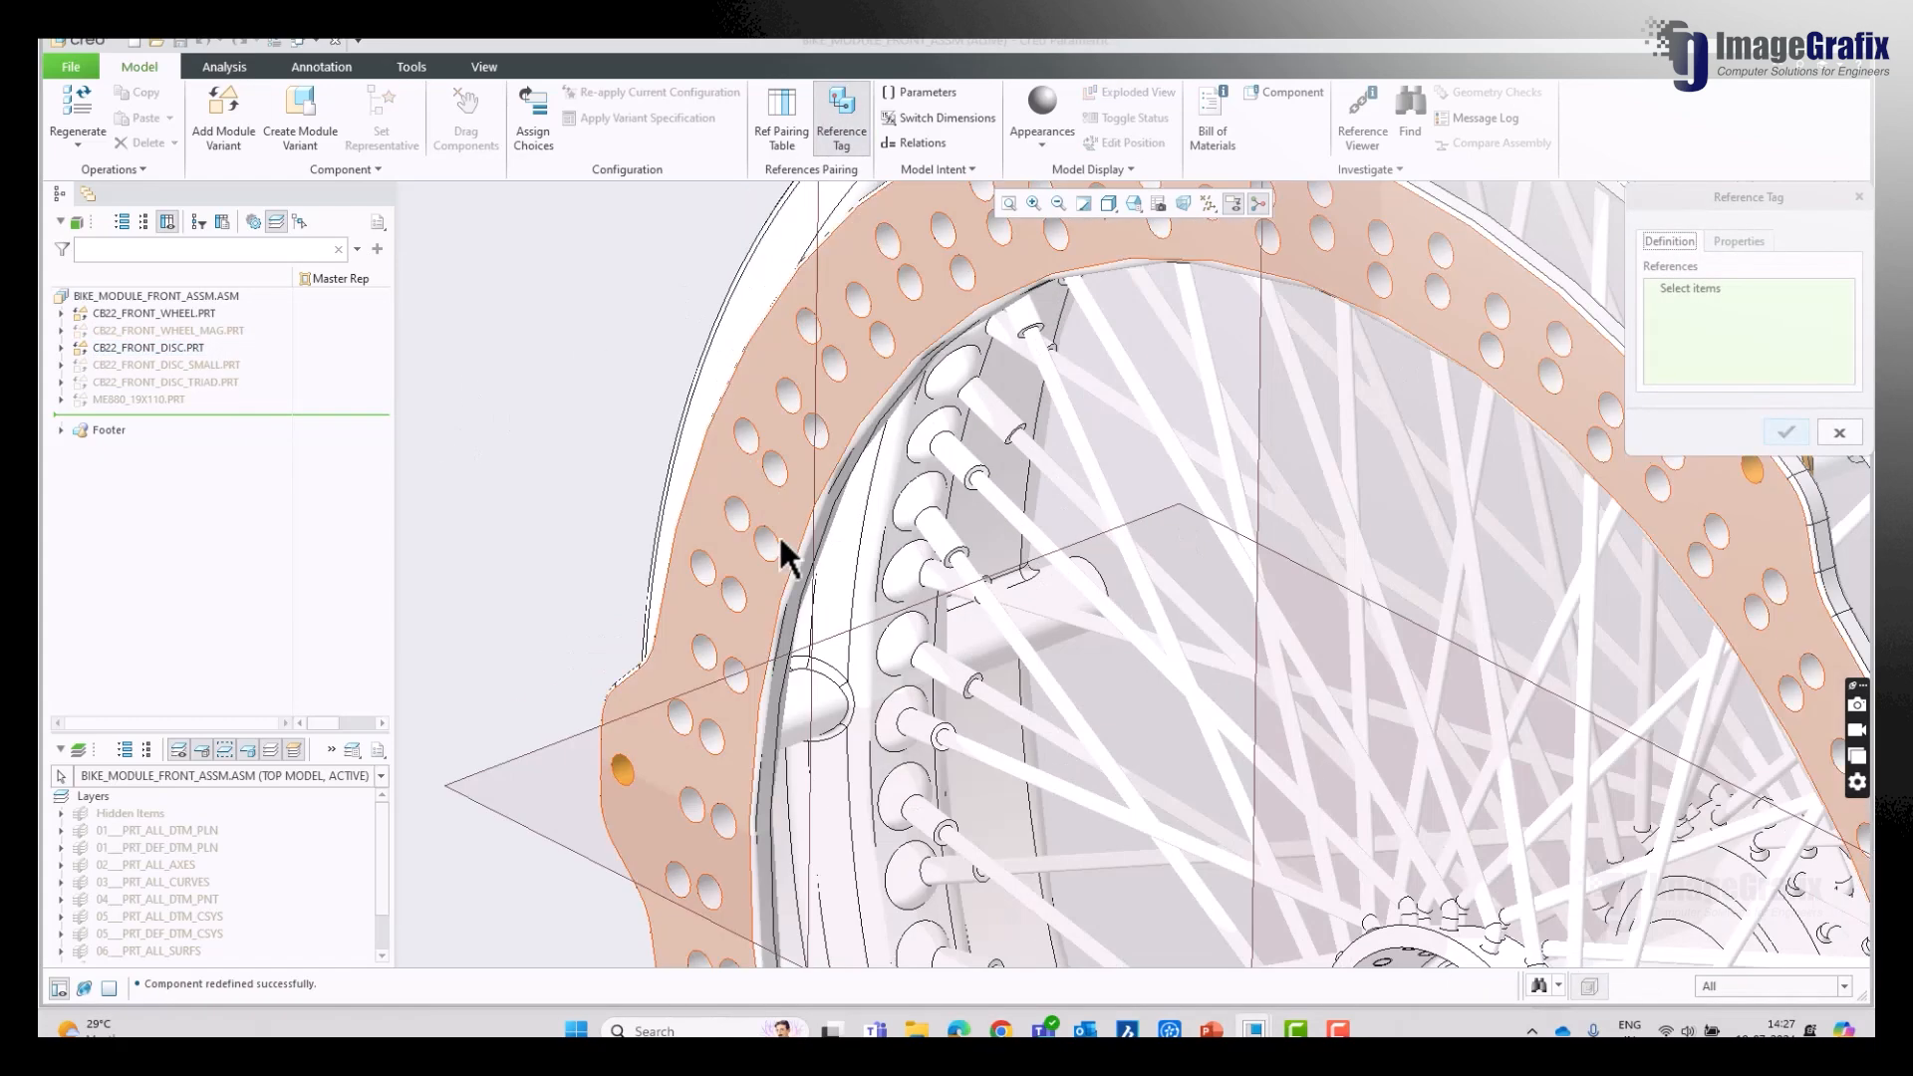
scroll(823, 512, down, 4)
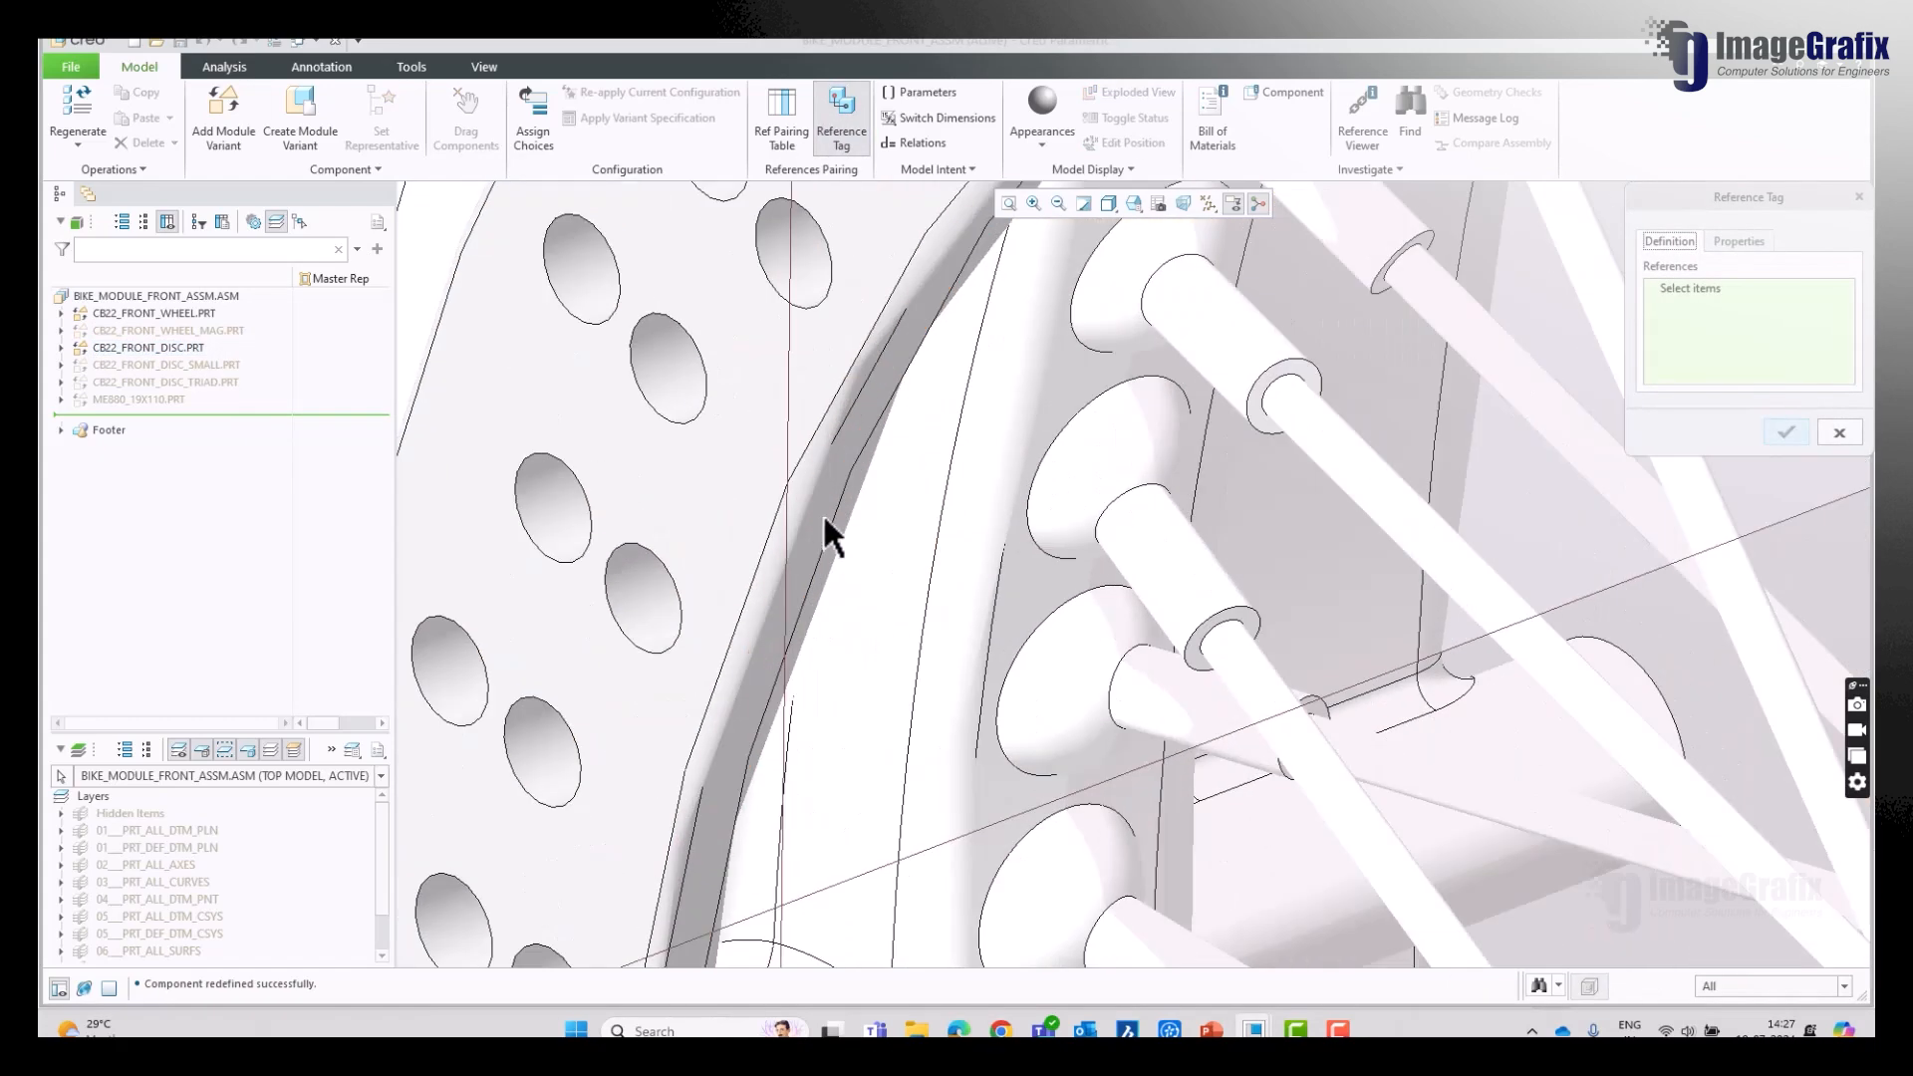
click(821, 512)
scroll(798, 475, up, 2)
scroll(798, 474, up, 4)
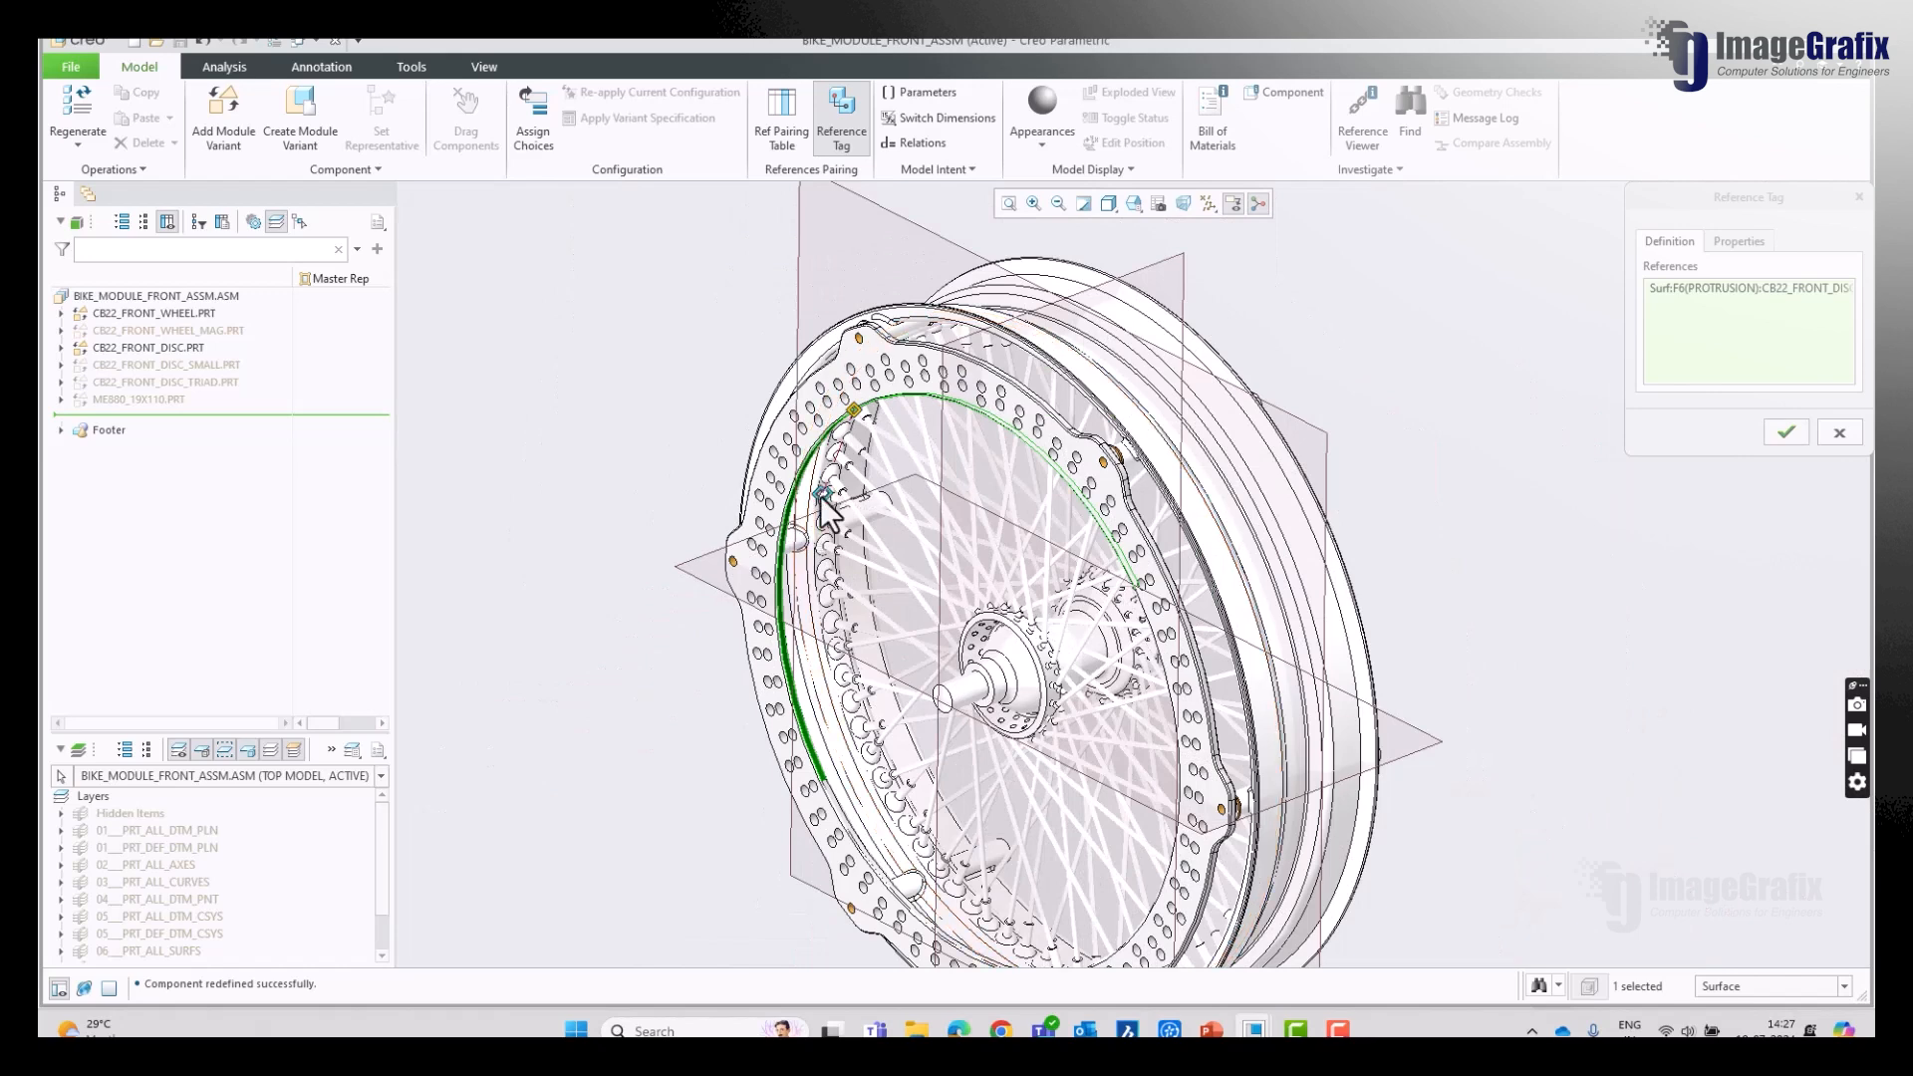
ctrl+click(1106, 375)
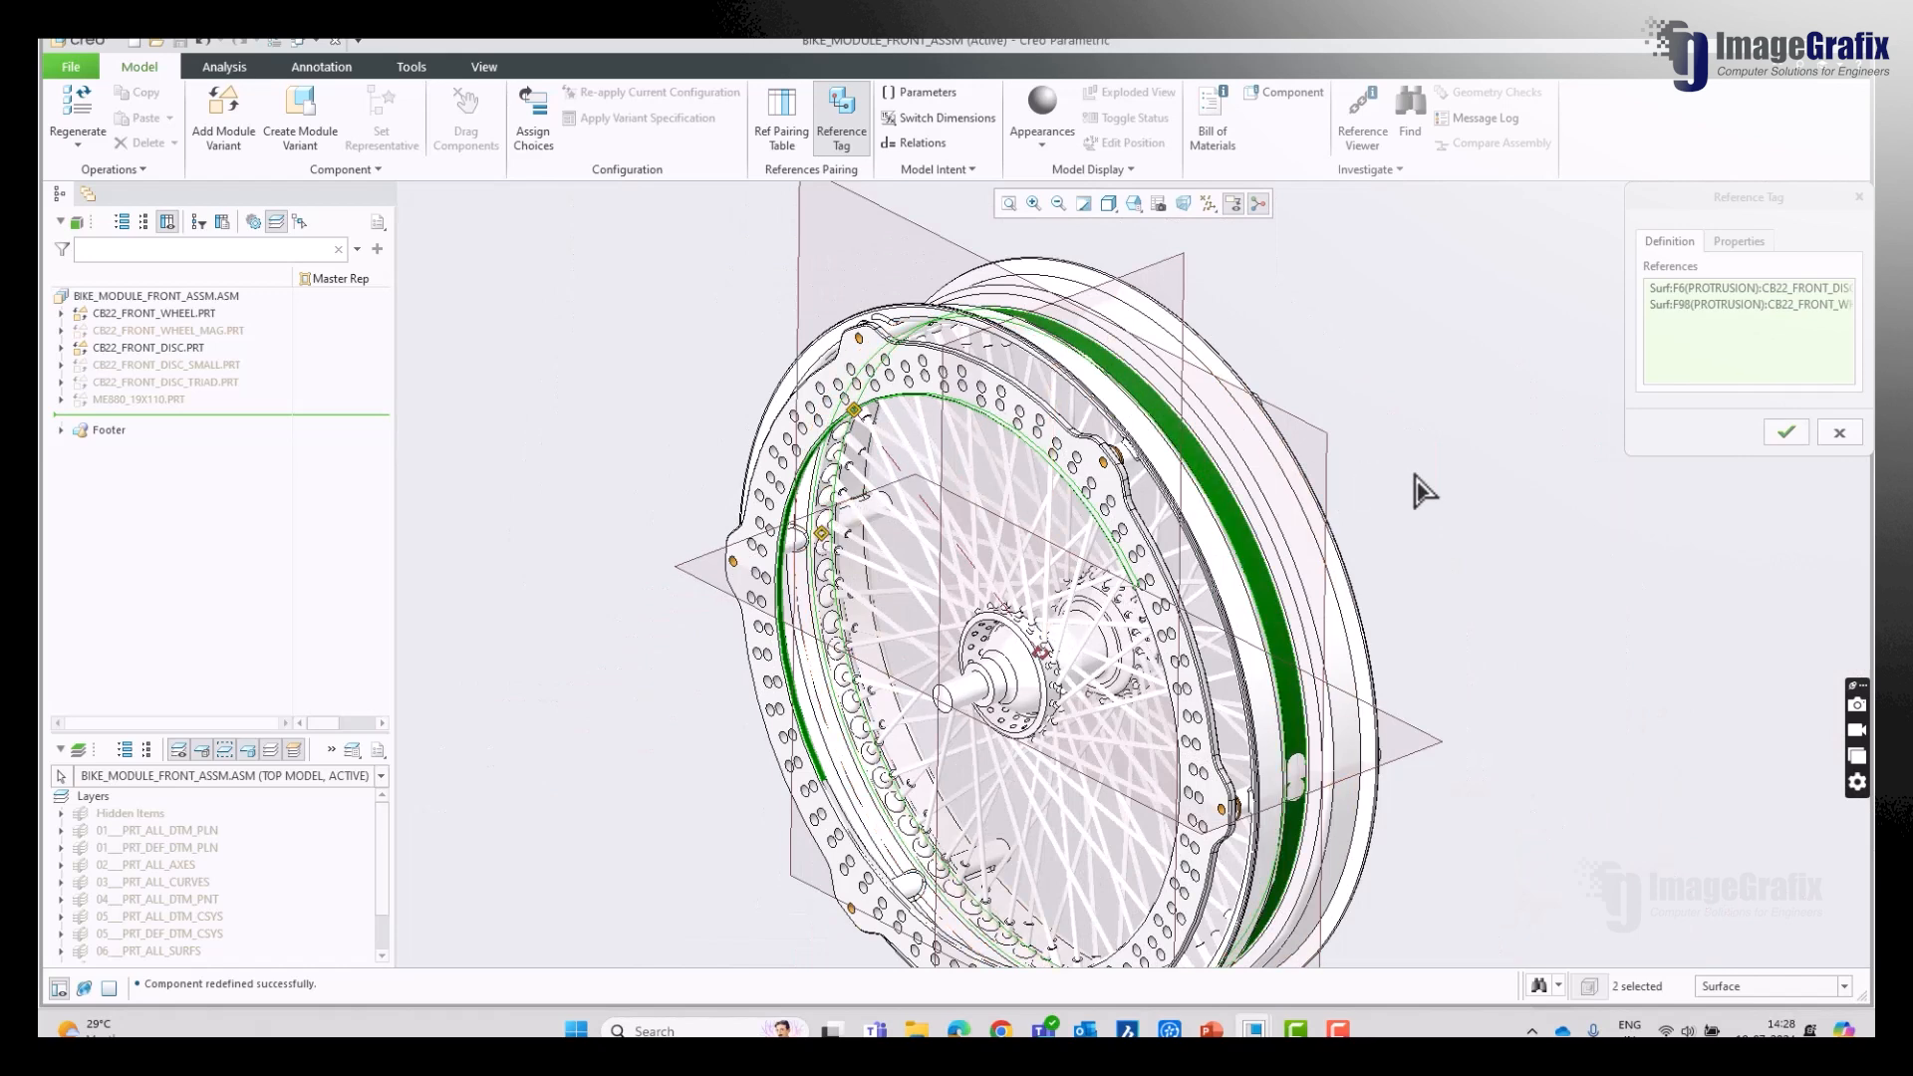
click(1791, 433)
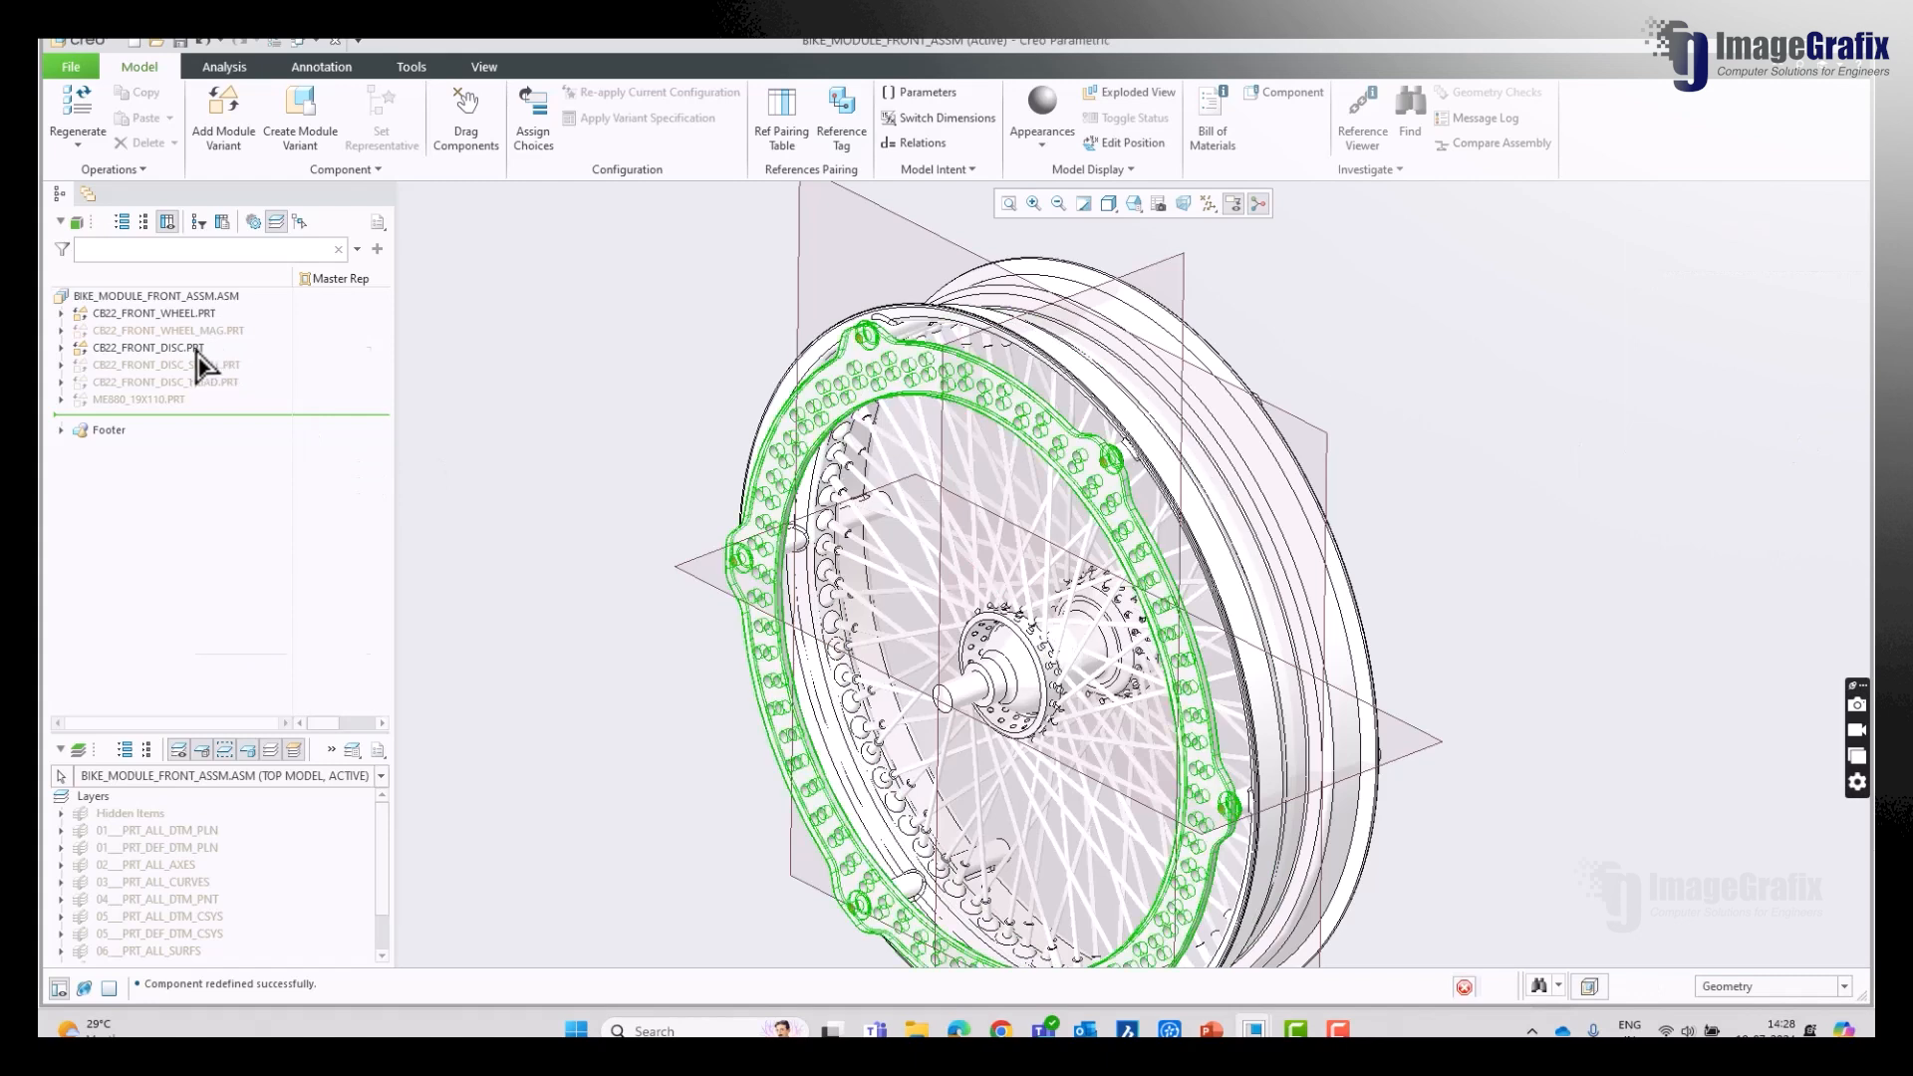
Step: Hide CB22_FRONT_DISC.PRT and unhide CB22_FRONT_DISC_SMALL.PRT
right_click(228, 348)
click(232, 308)
click(230, 311)
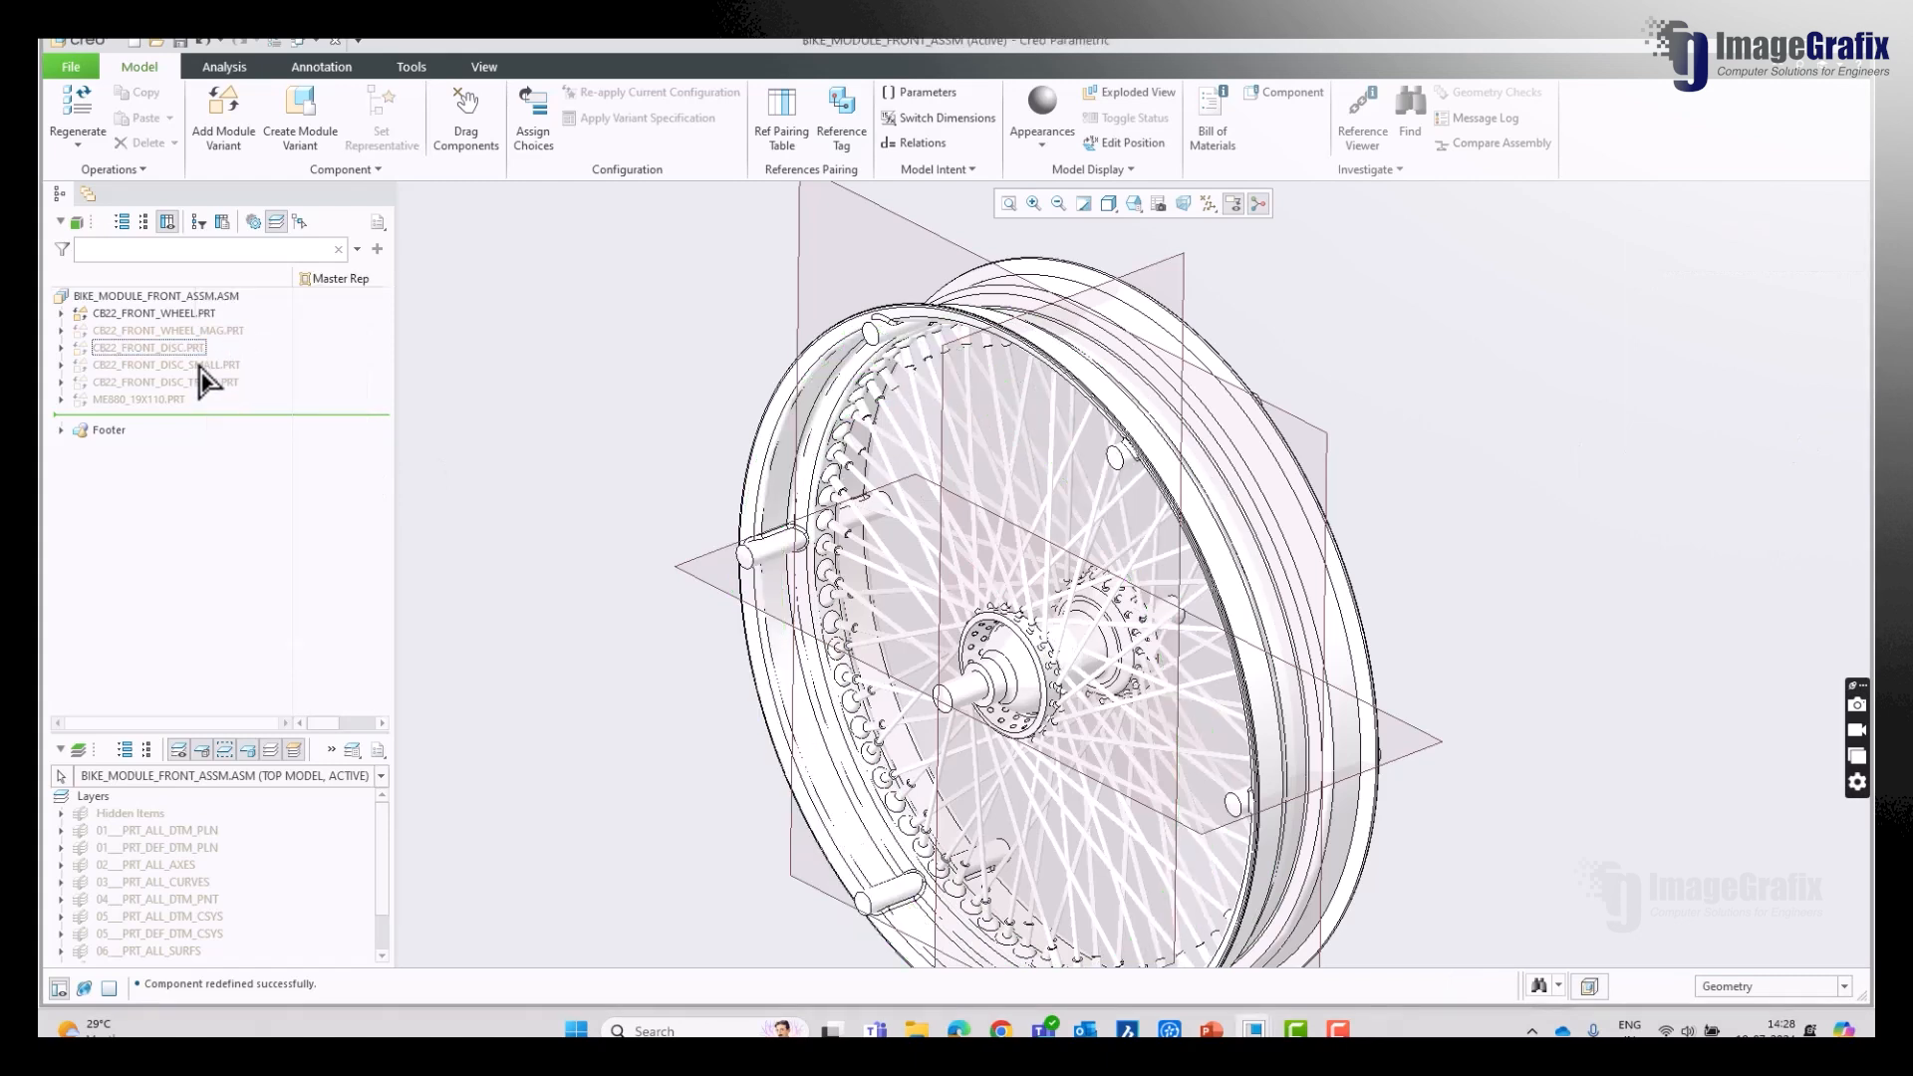
click(204, 365)
click(235, 307)
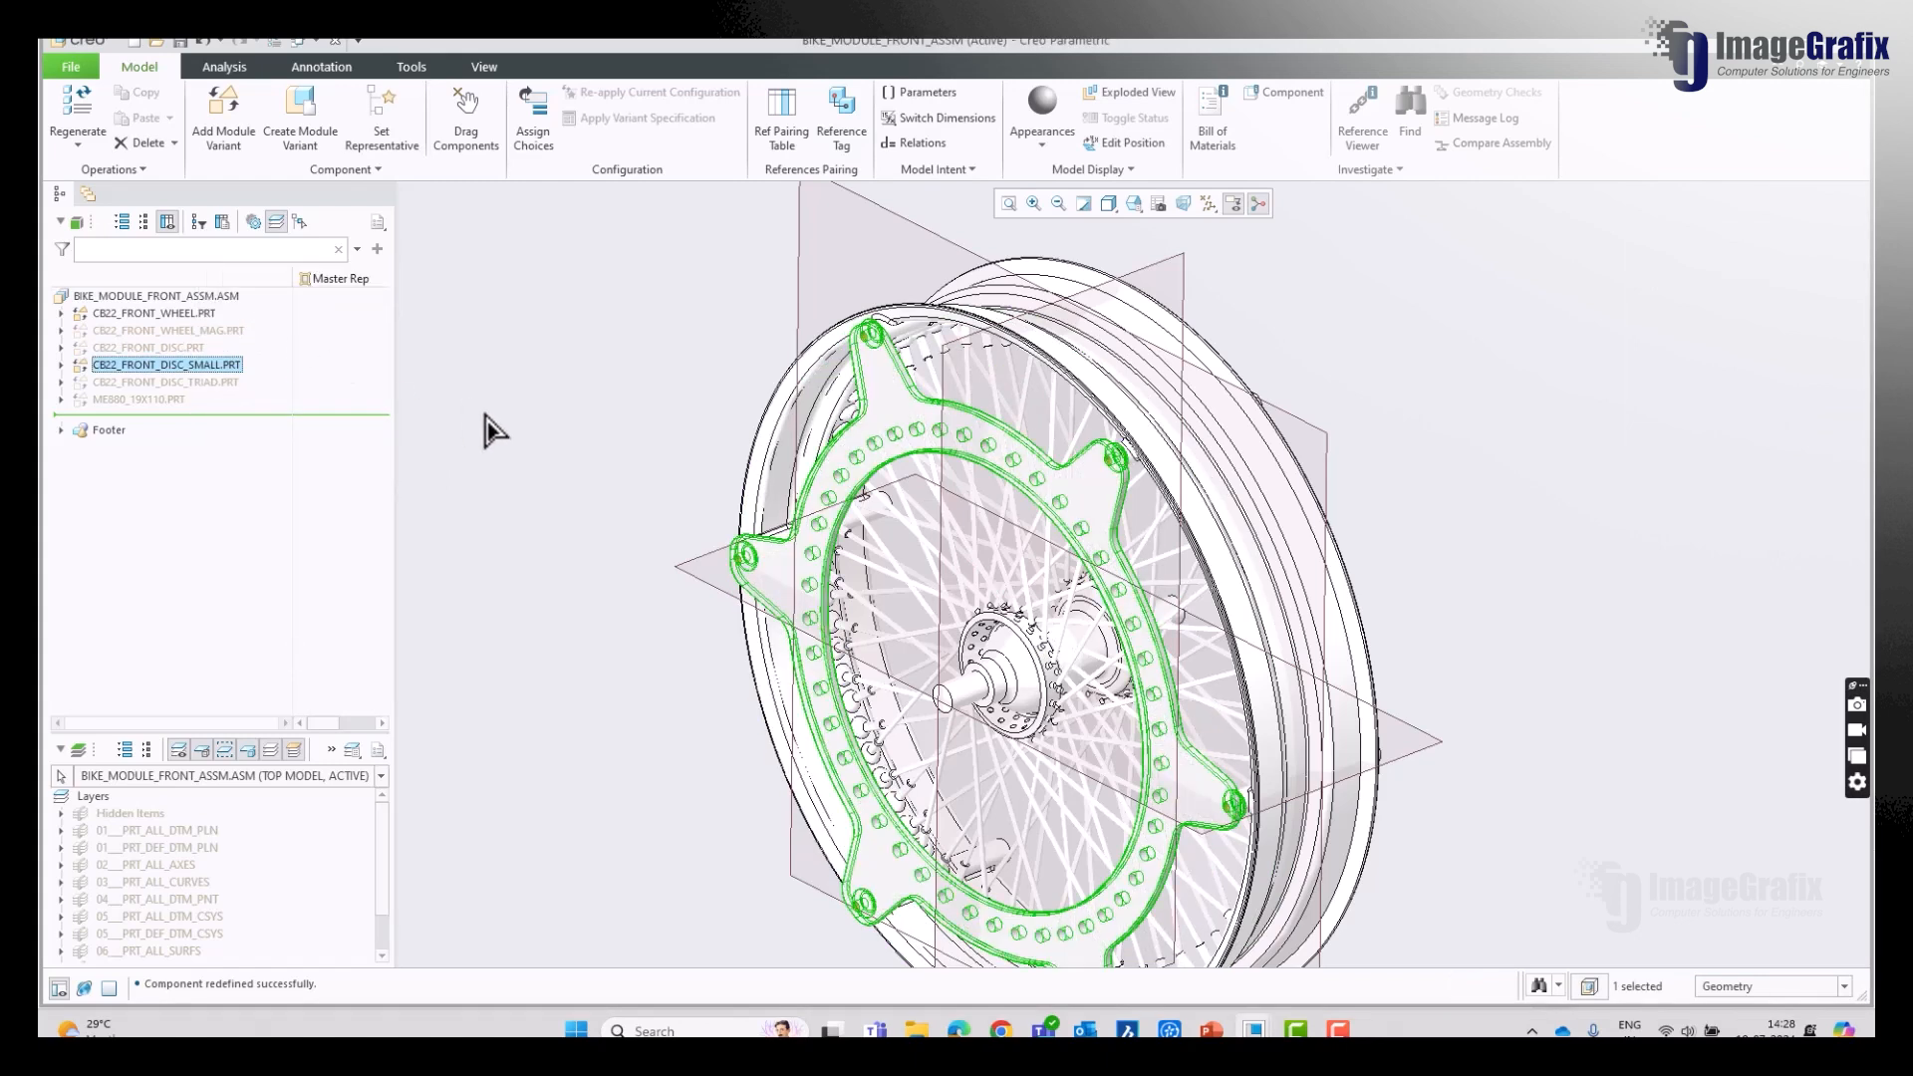
Step: Create a reference tag from the inner surface of CB22_FRONT_DISC_SMALL and the rim surface of the front wheel
click(842, 125)
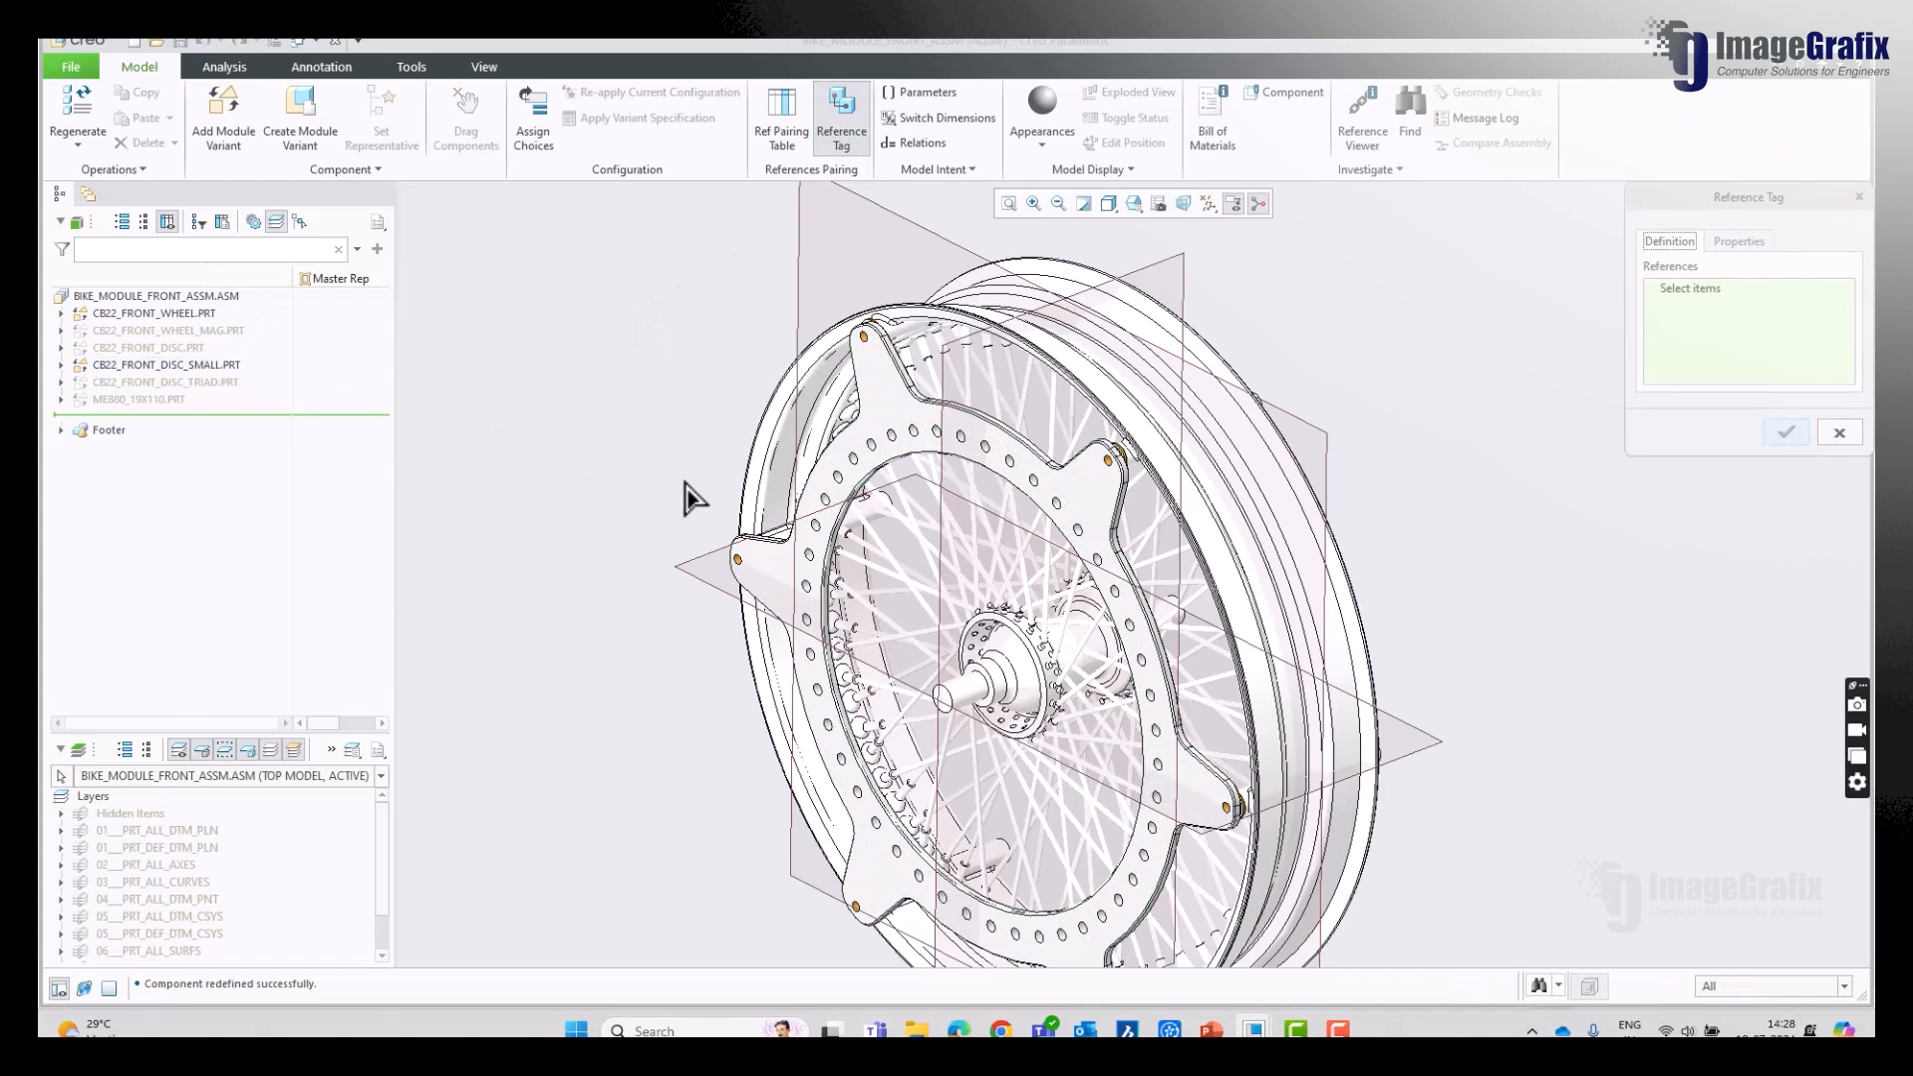
scroll(794, 512, down, 6)
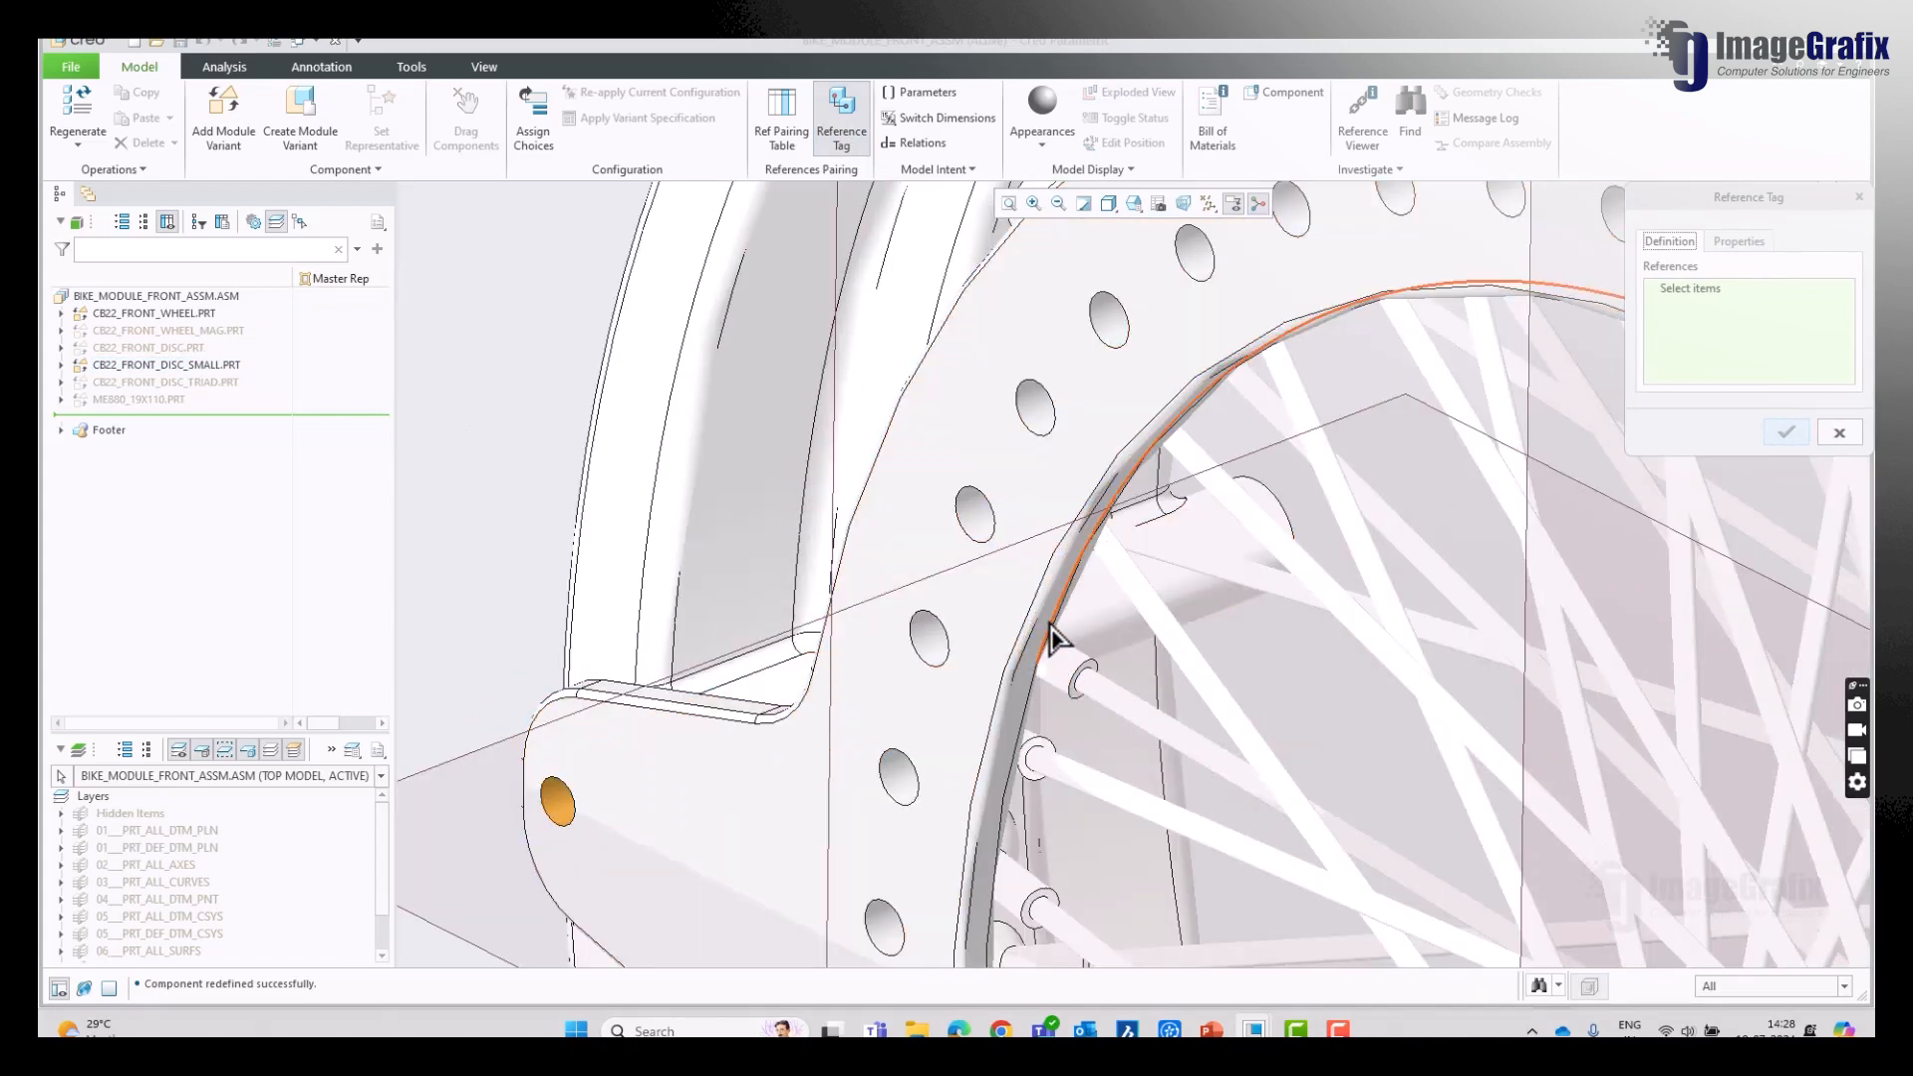
scroll(1041, 638, down, 3)
click(971, 832)
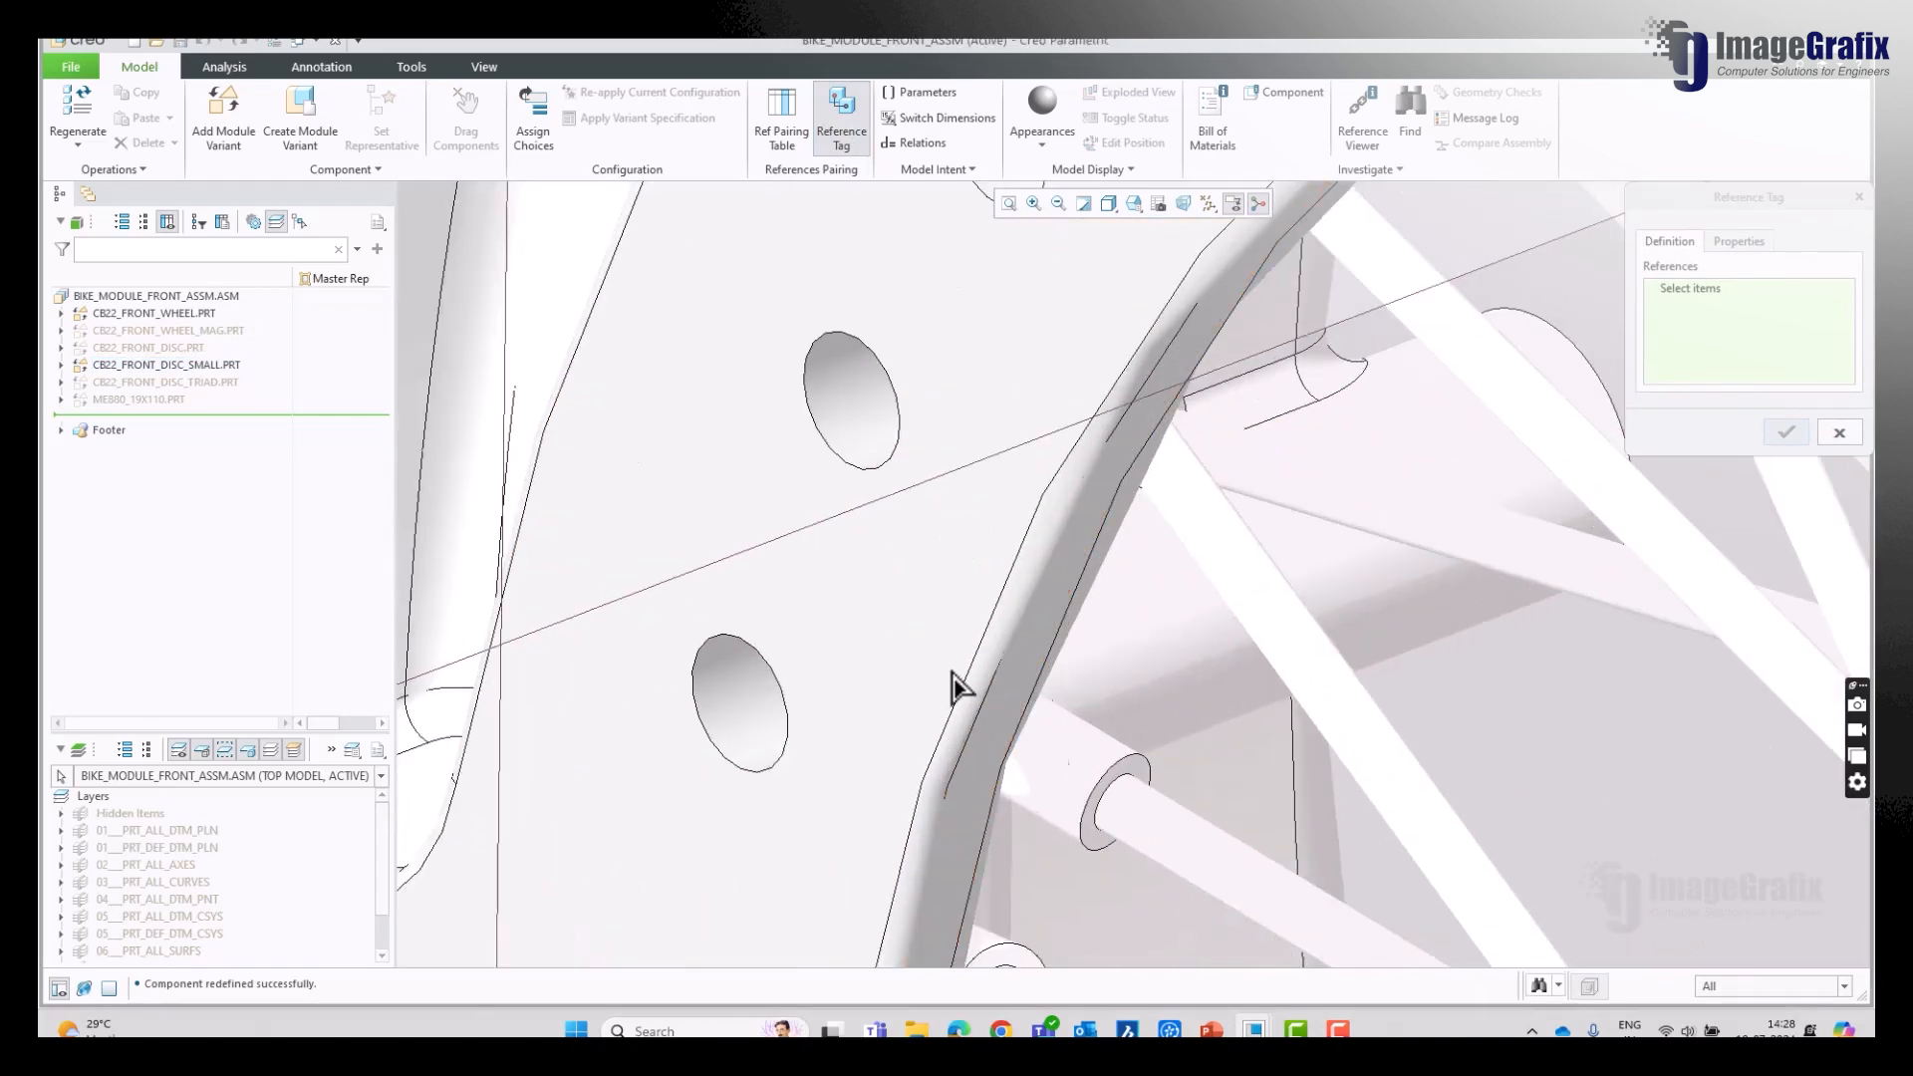
scroll(900, 558, up, 10)
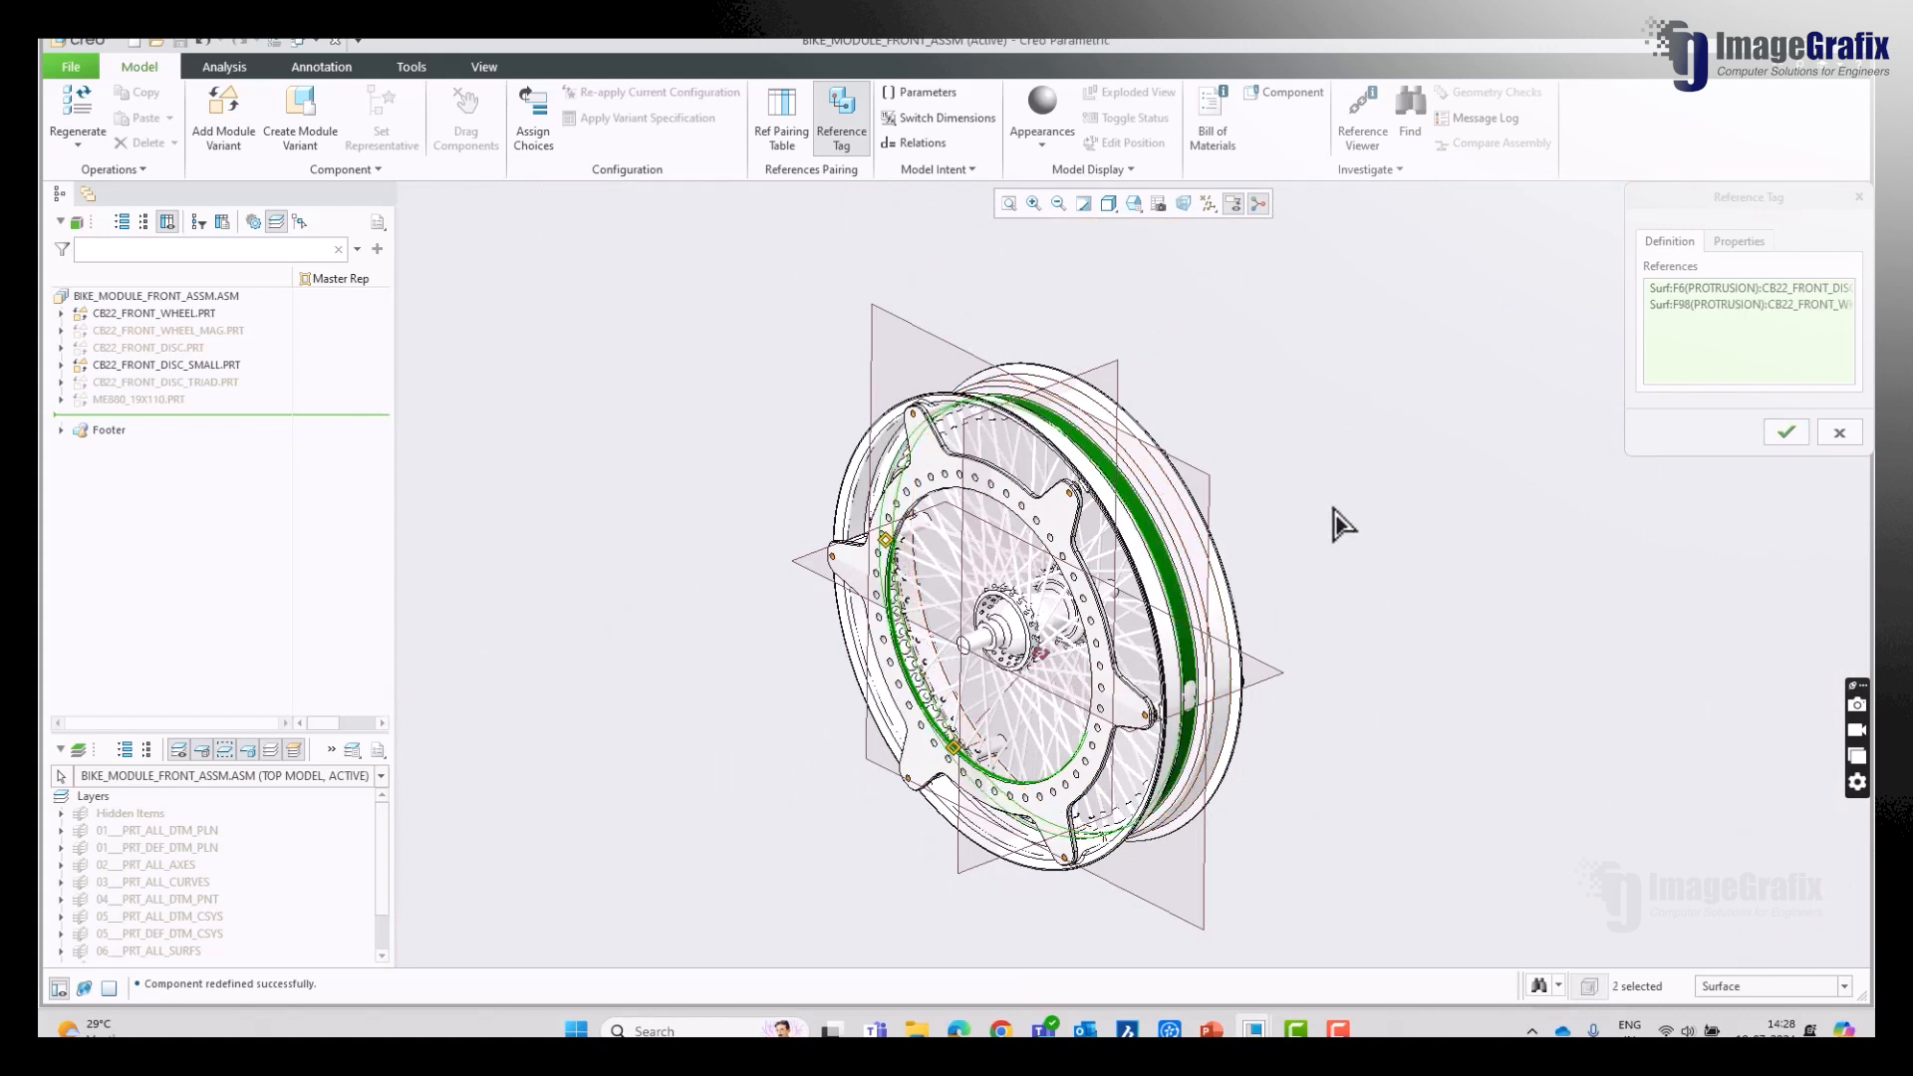
click(1789, 433)
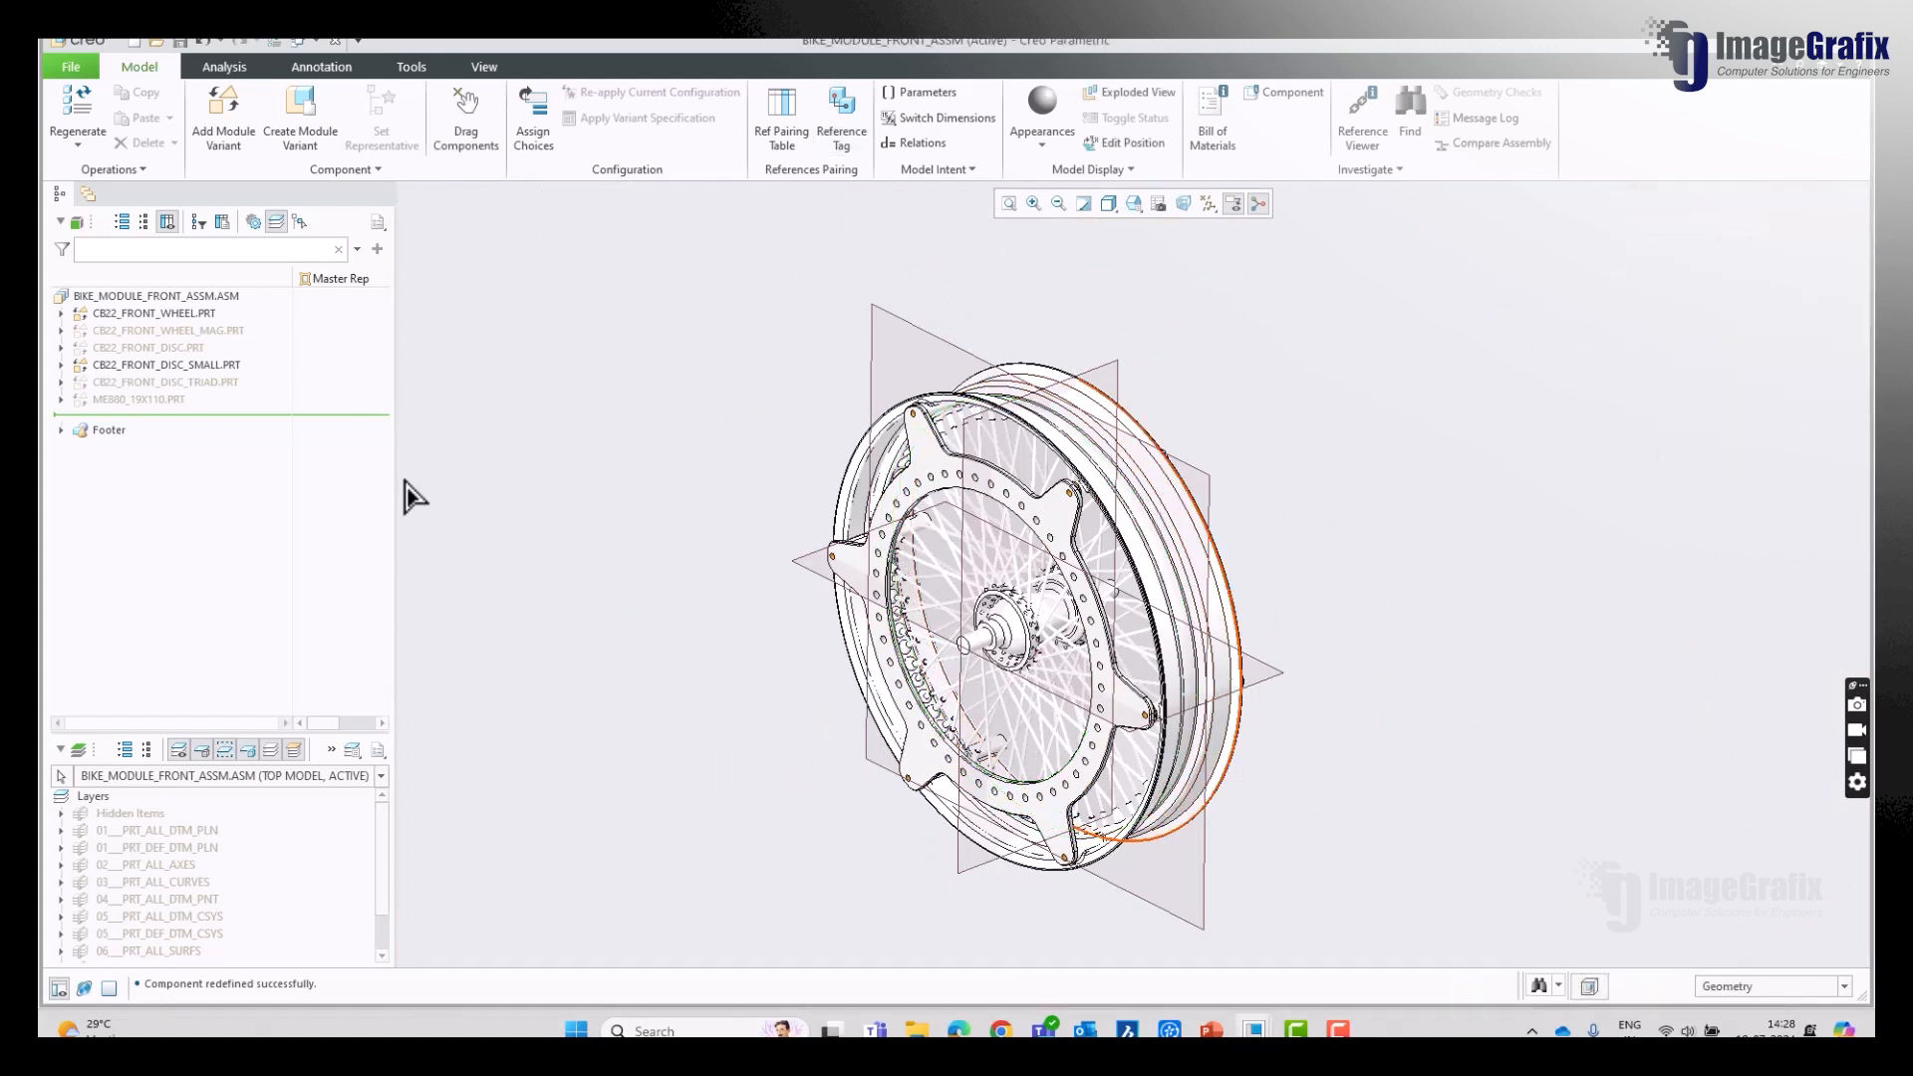
Step: Hide CB22_FRONT_DISC_SMALL and show CB22_FRONT_DISC_TRIAD in the assembly
right_click(222, 368)
click(252, 331)
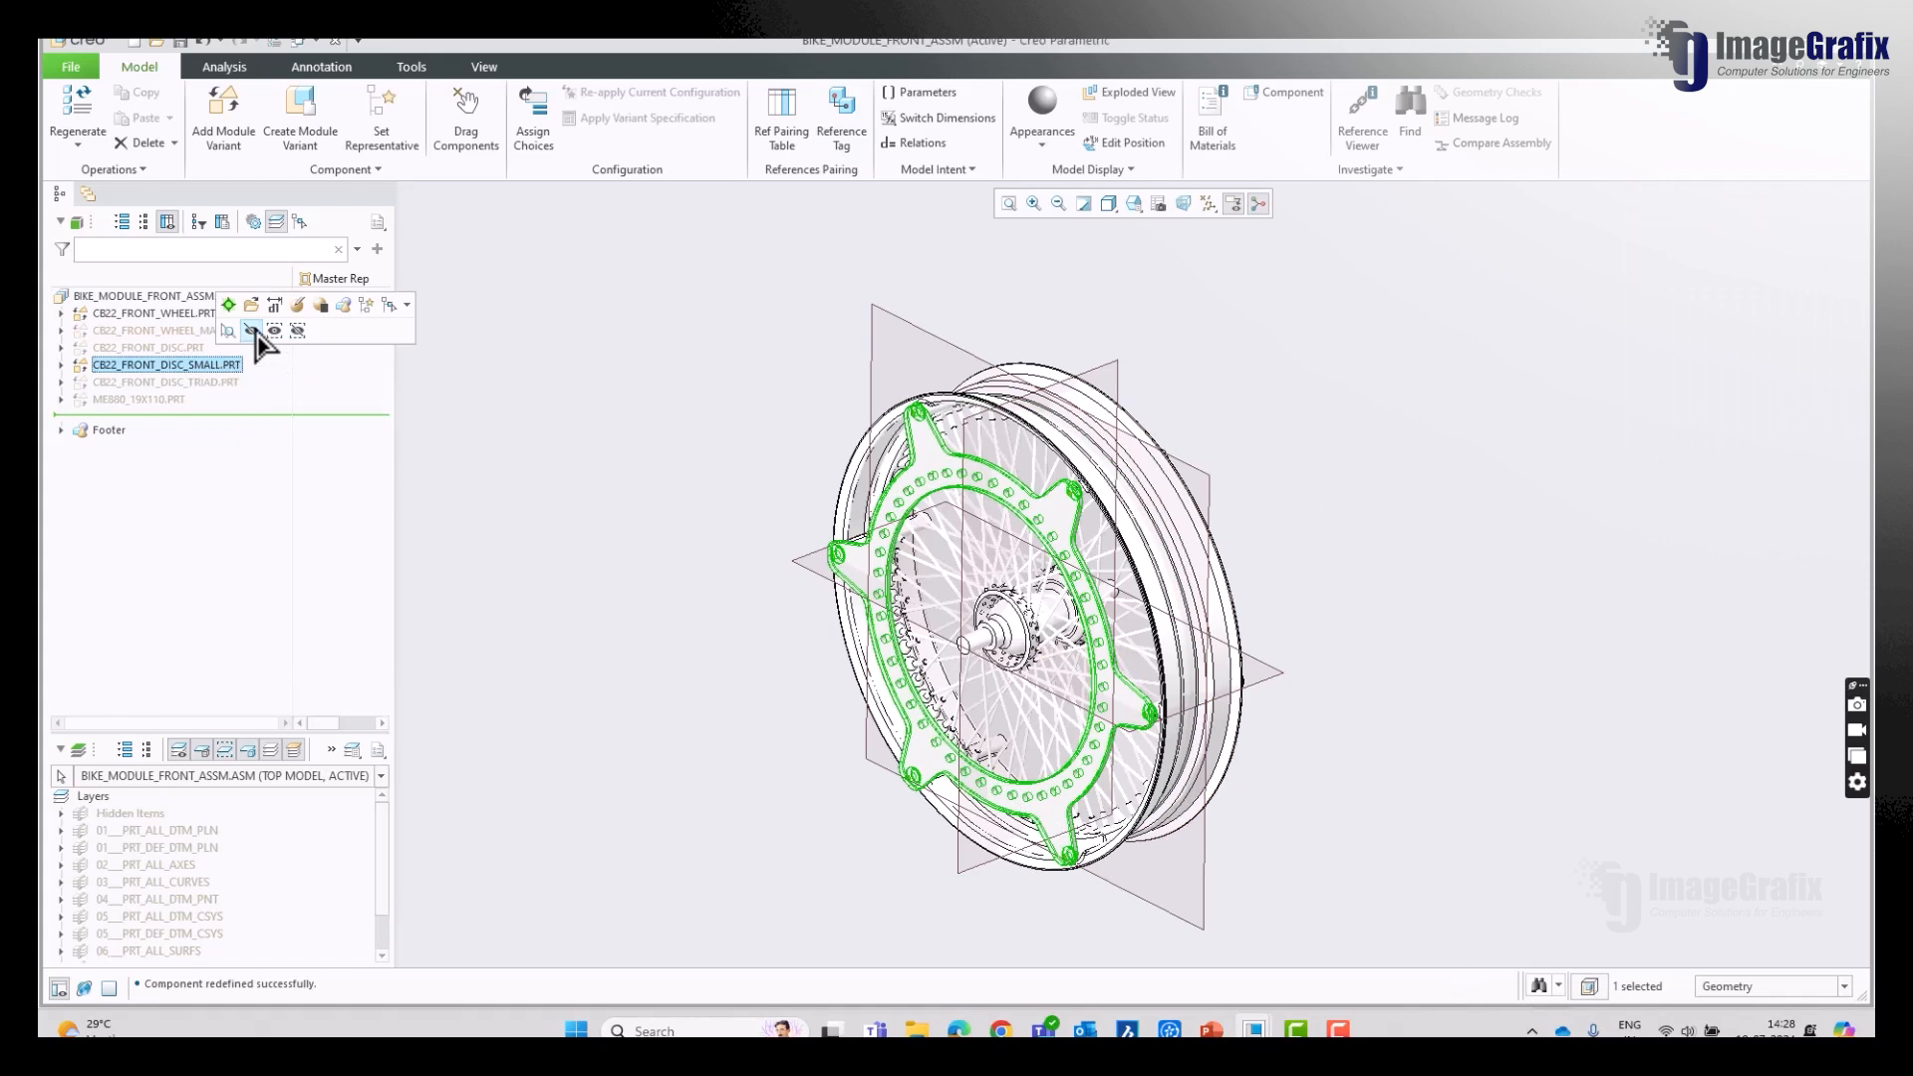
click(217, 382)
click(252, 330)
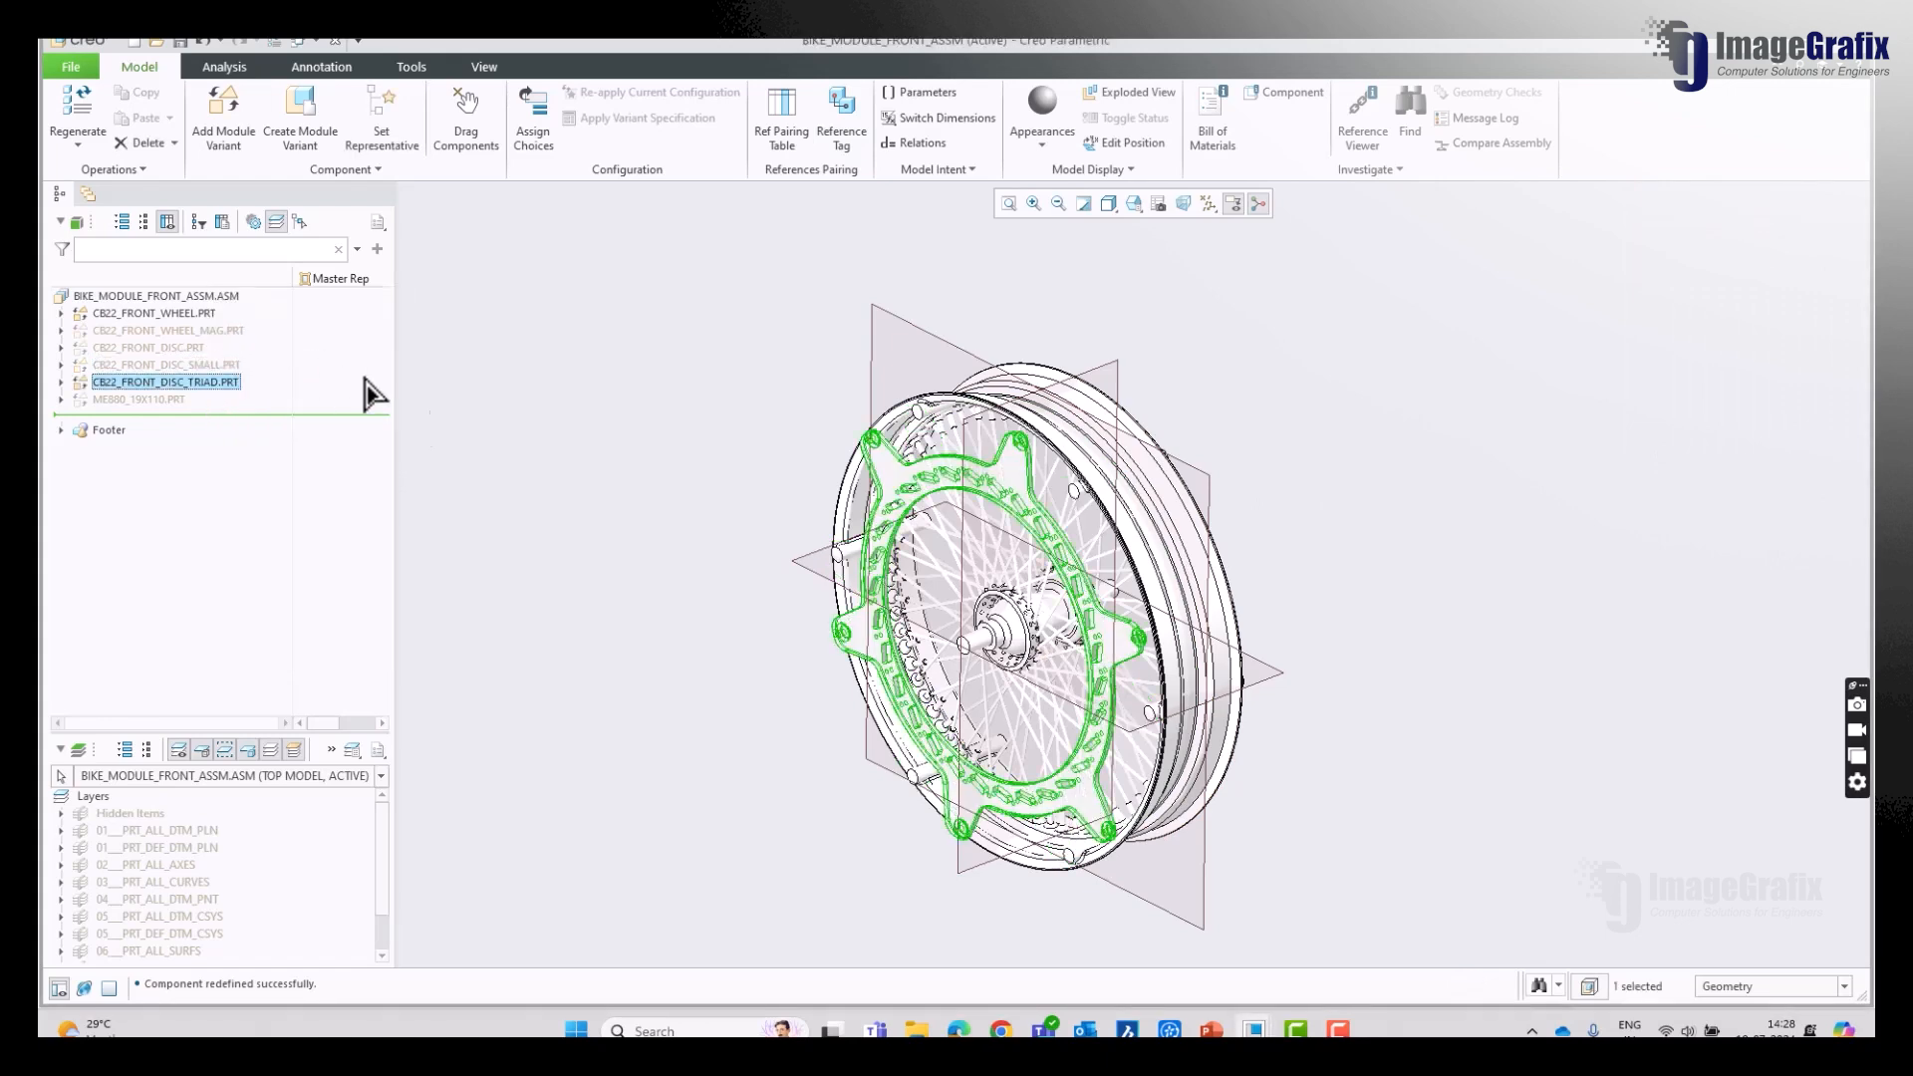
click(578, 518)
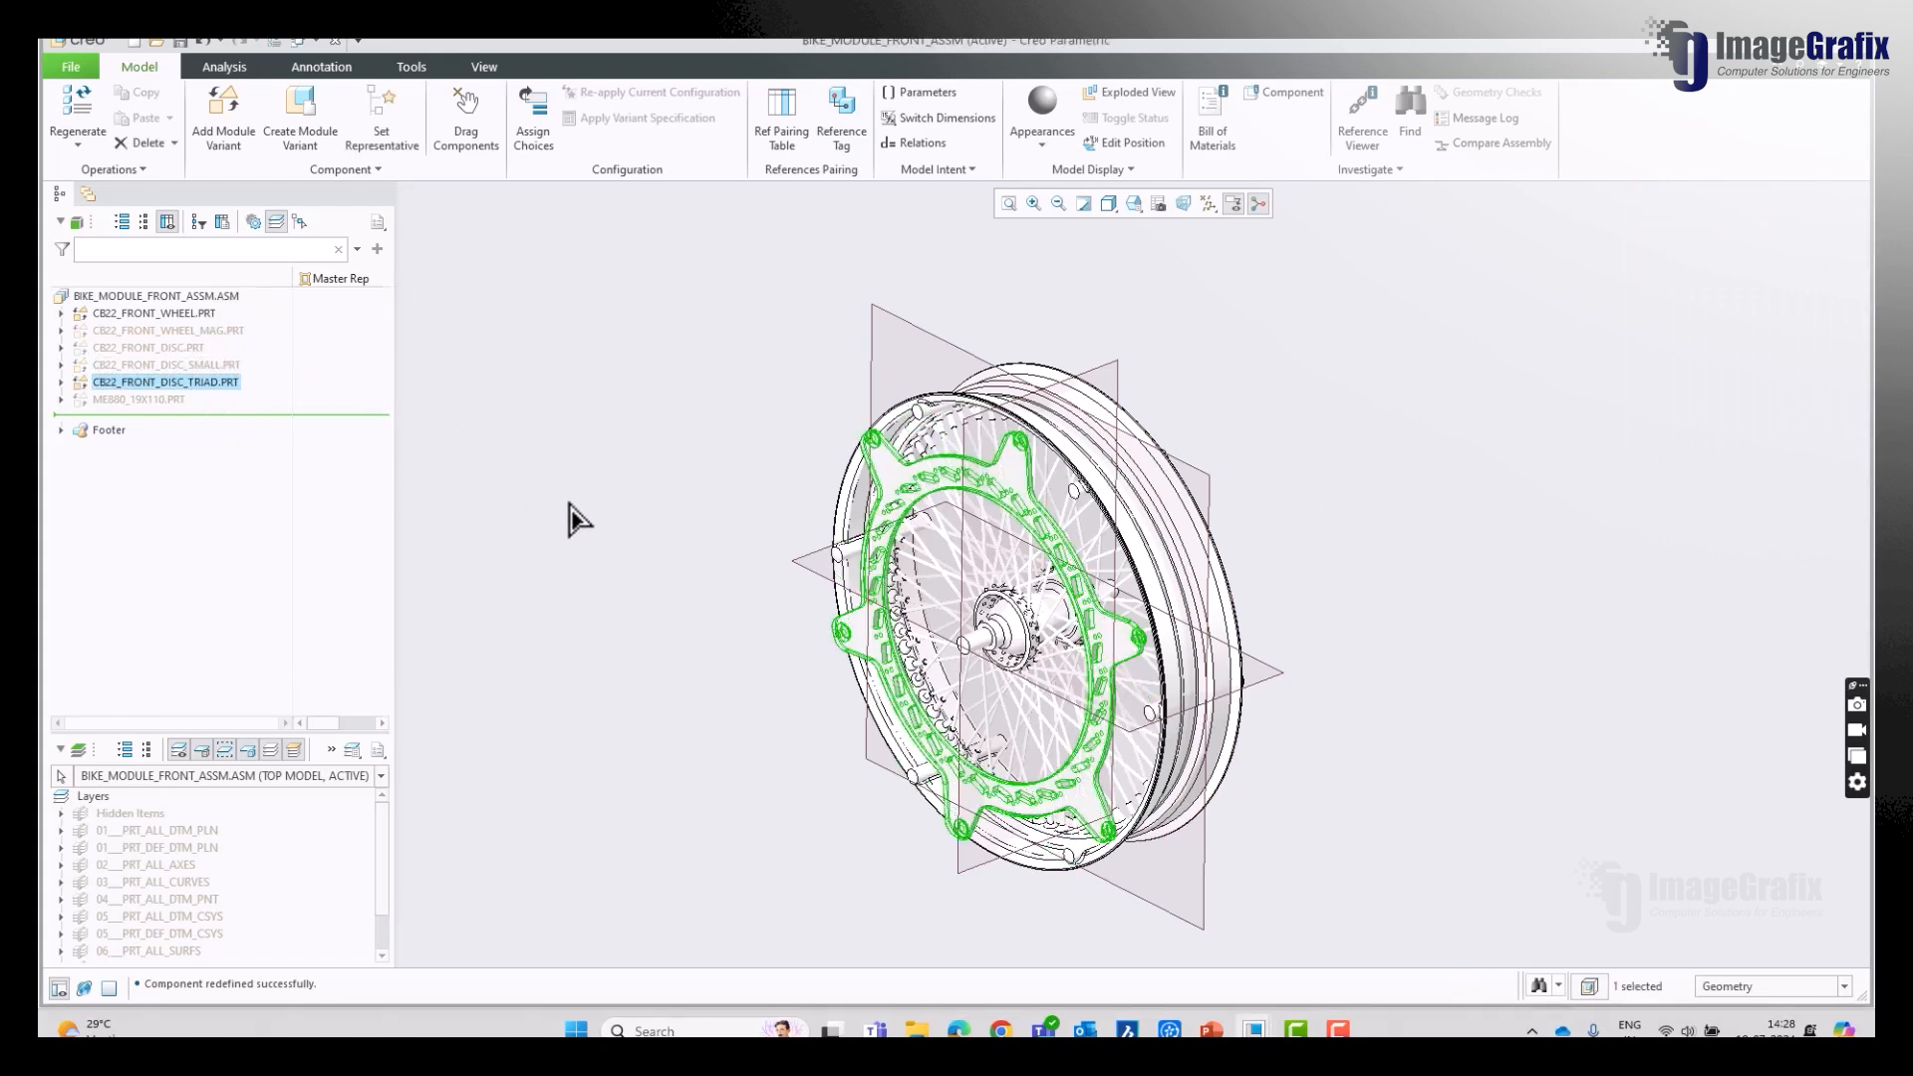
Step: Create a reference tag from the inner surface of CB22_FRONT_DISC_TRIAD and the rim surface of the front wheel
click(842, 119)
scroll(876, 555, up, 5)
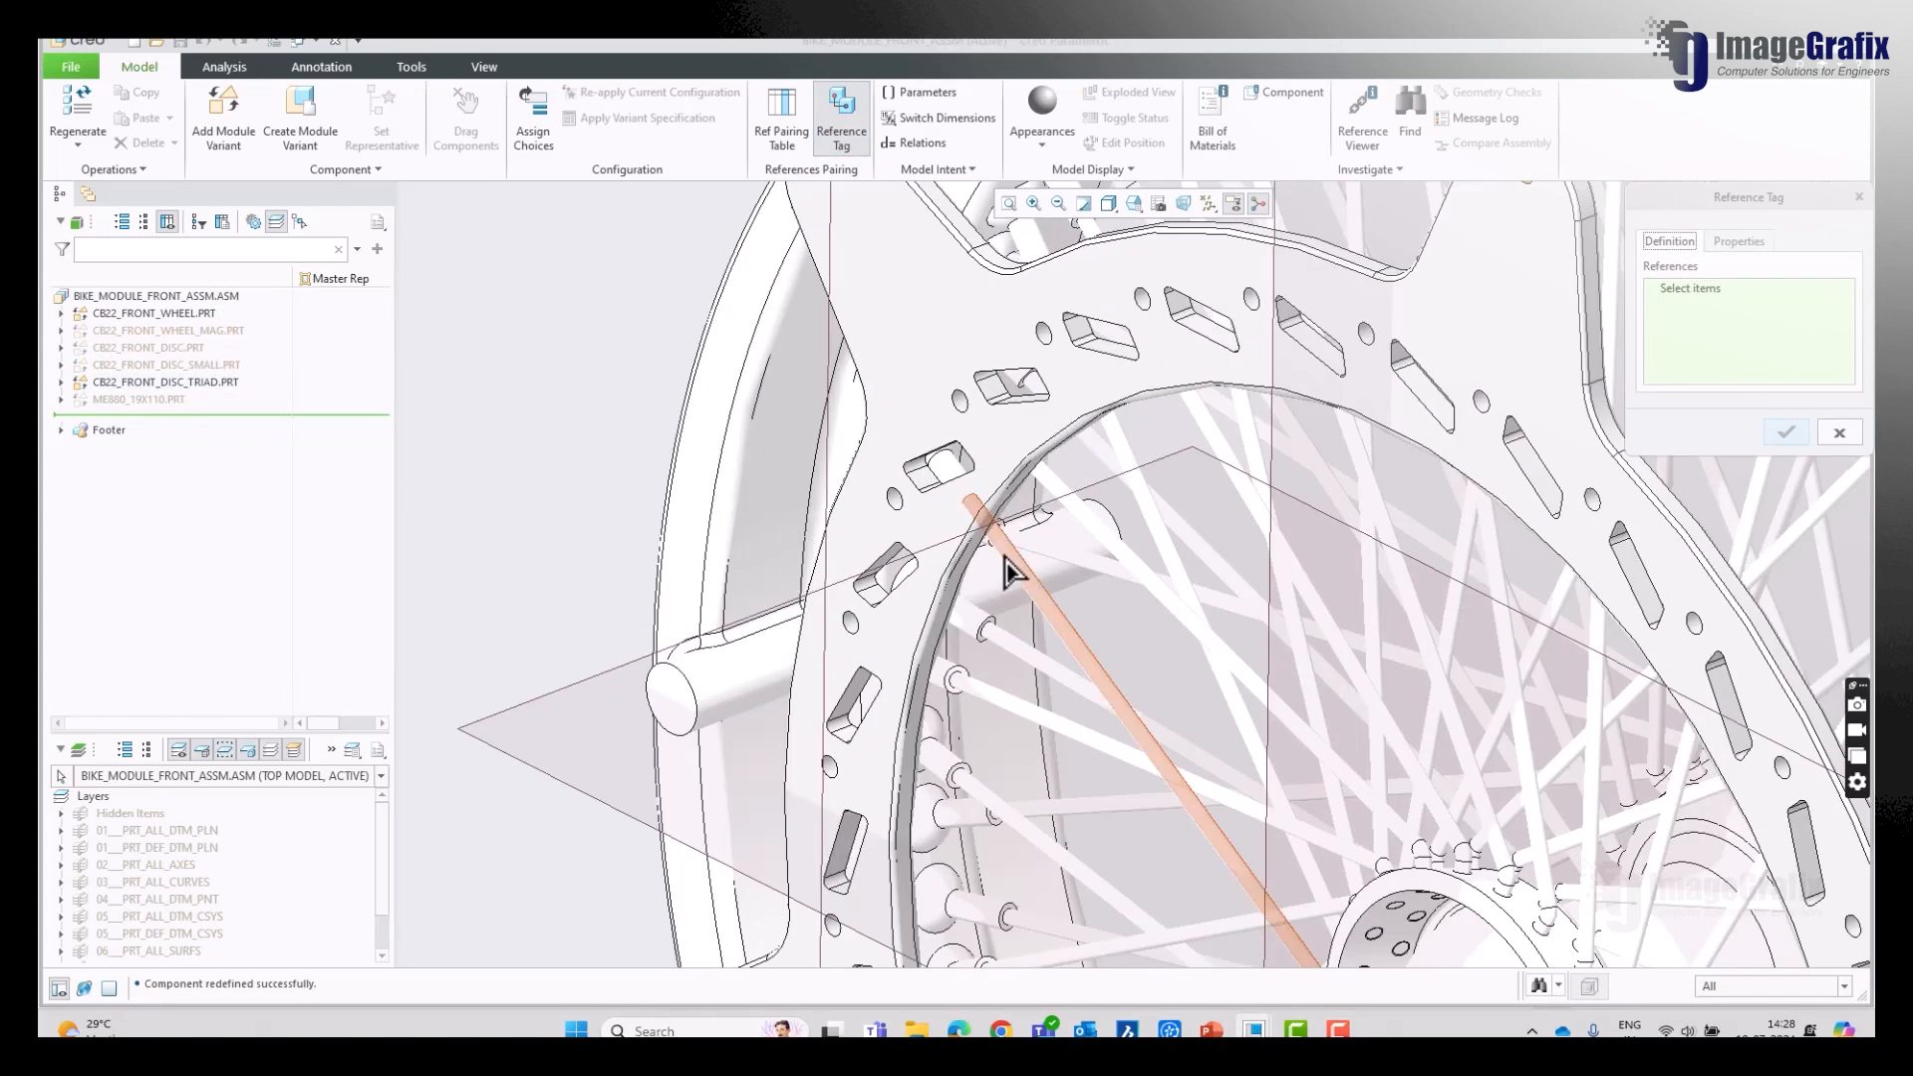
scroll(972, 586, up, 5)
click(957, 587)
scroll(845, 551, down, 8)
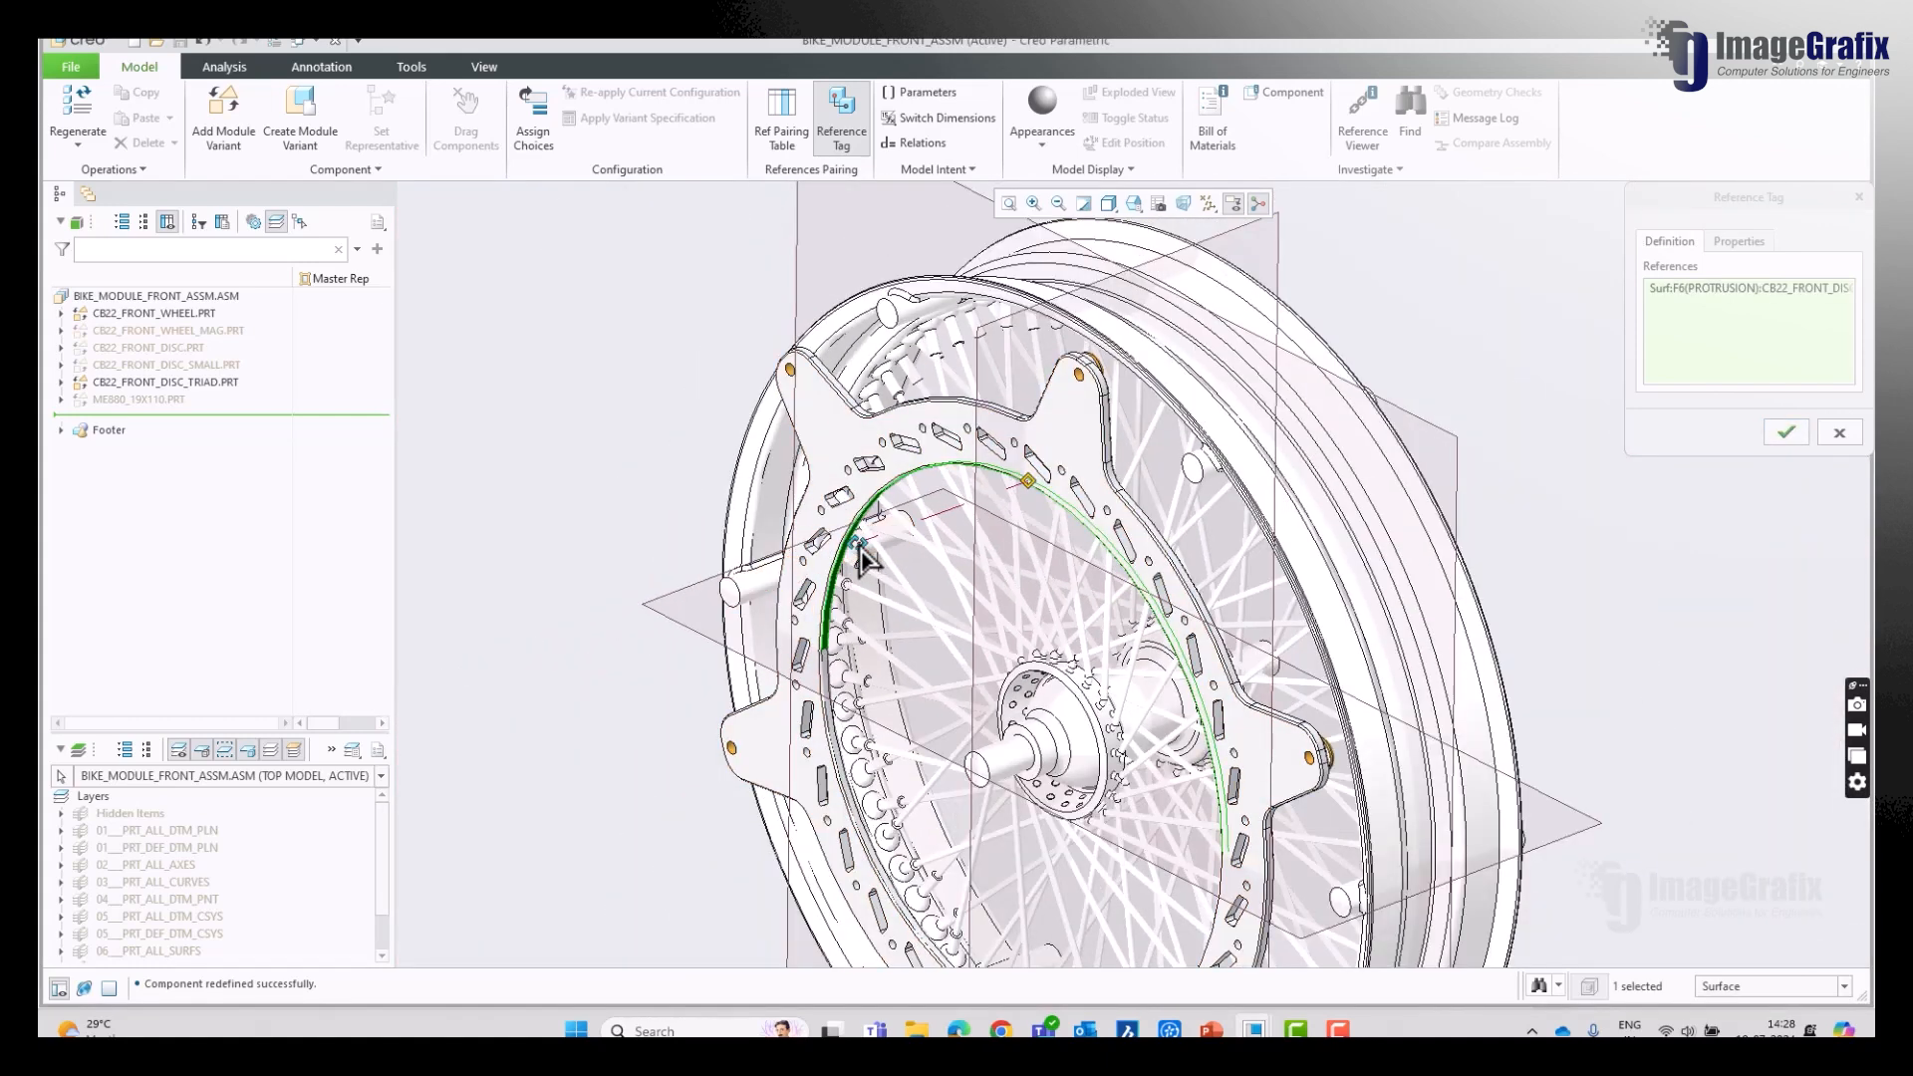
ctrl+click(1153, 339)
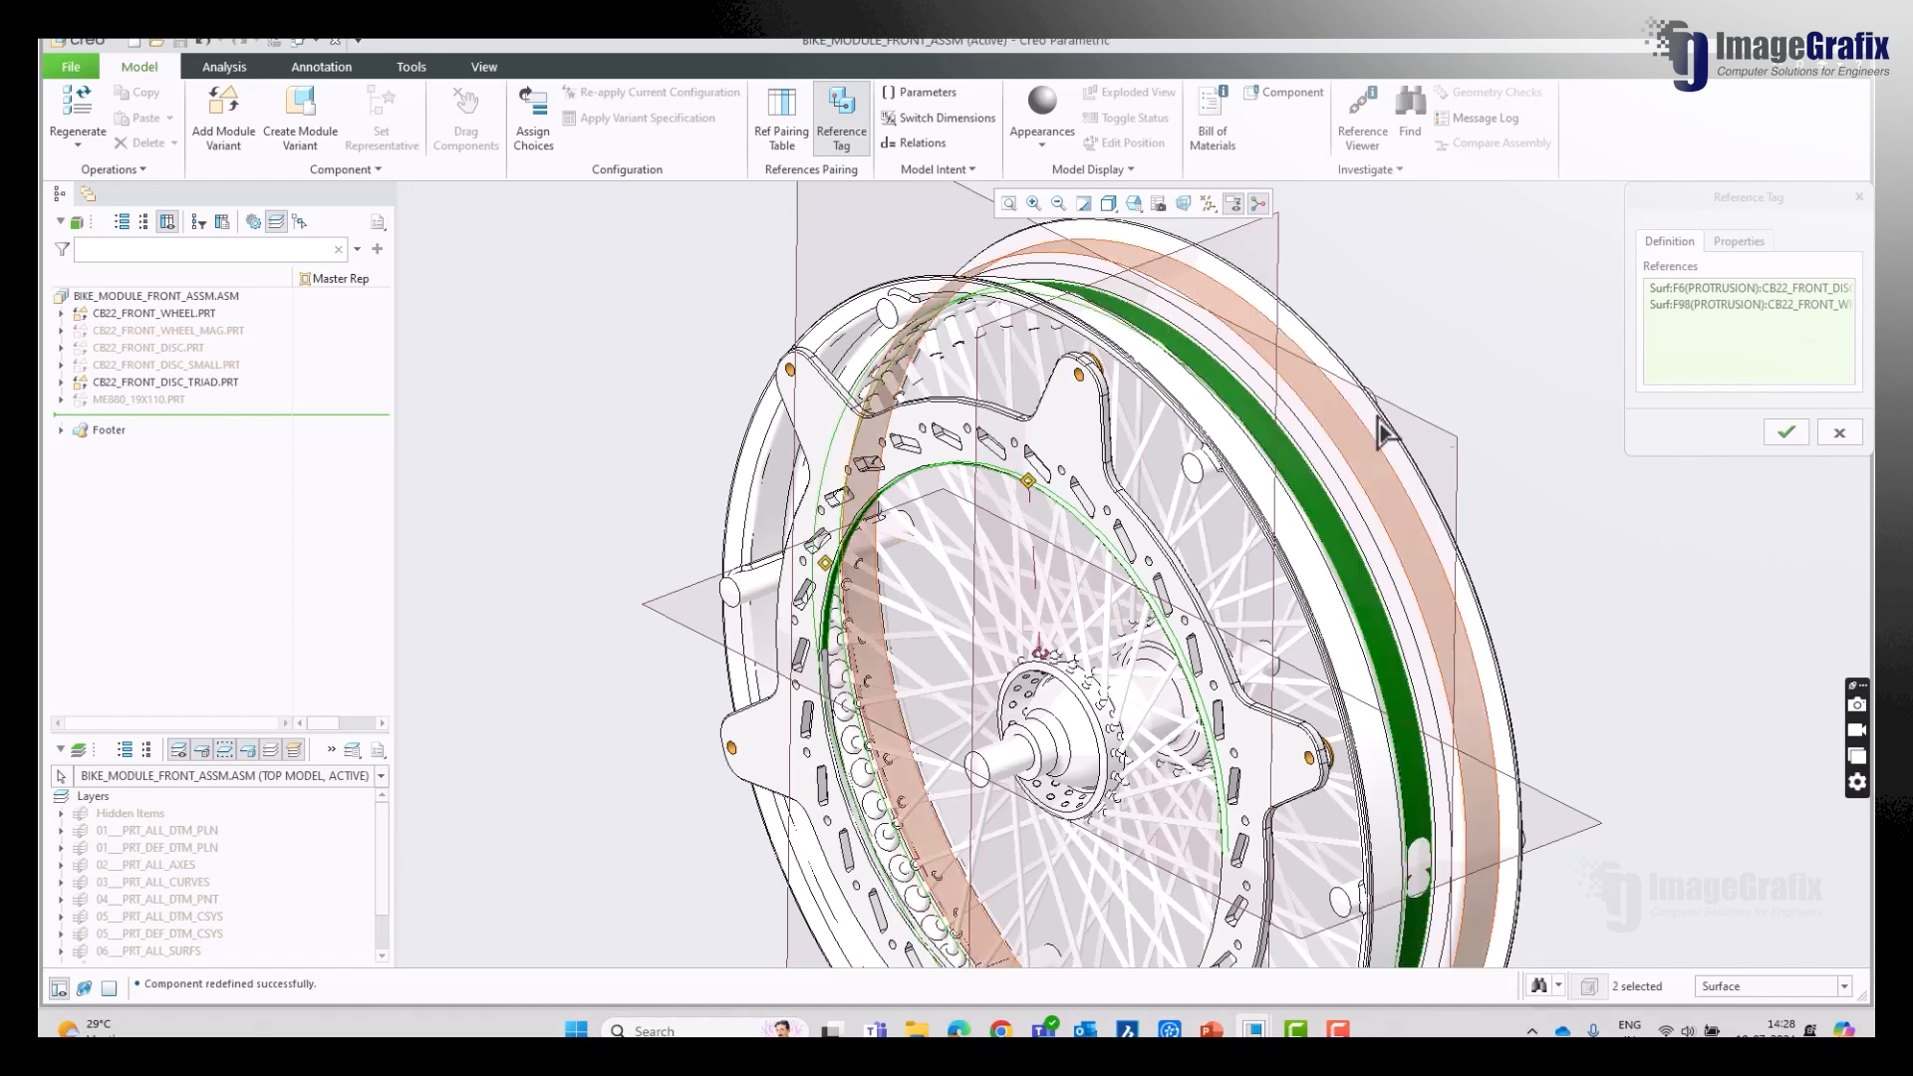
click(1784, 432)
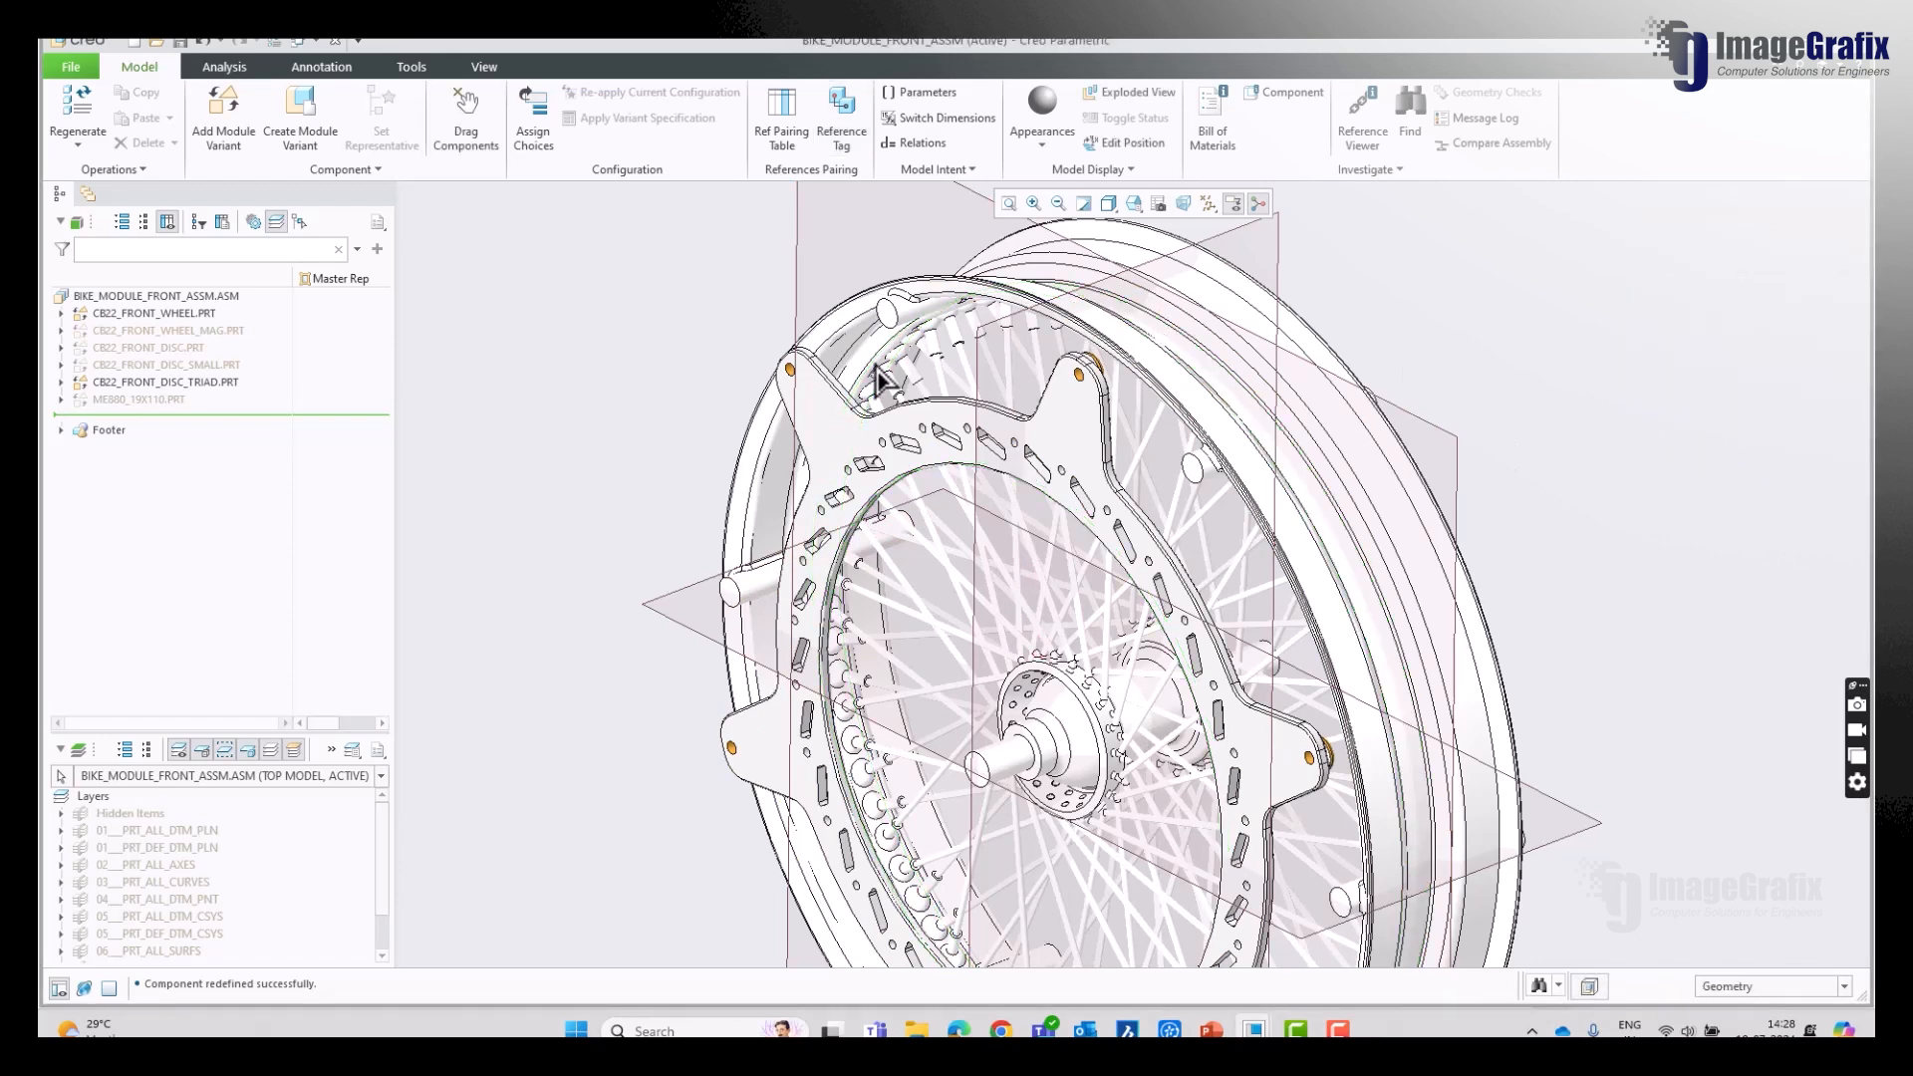
Step: Hide CB22_FRONT_DISC_TRIAD and show the tyre part ME880_19X110
right_click(200, 384)
click(238, 345)
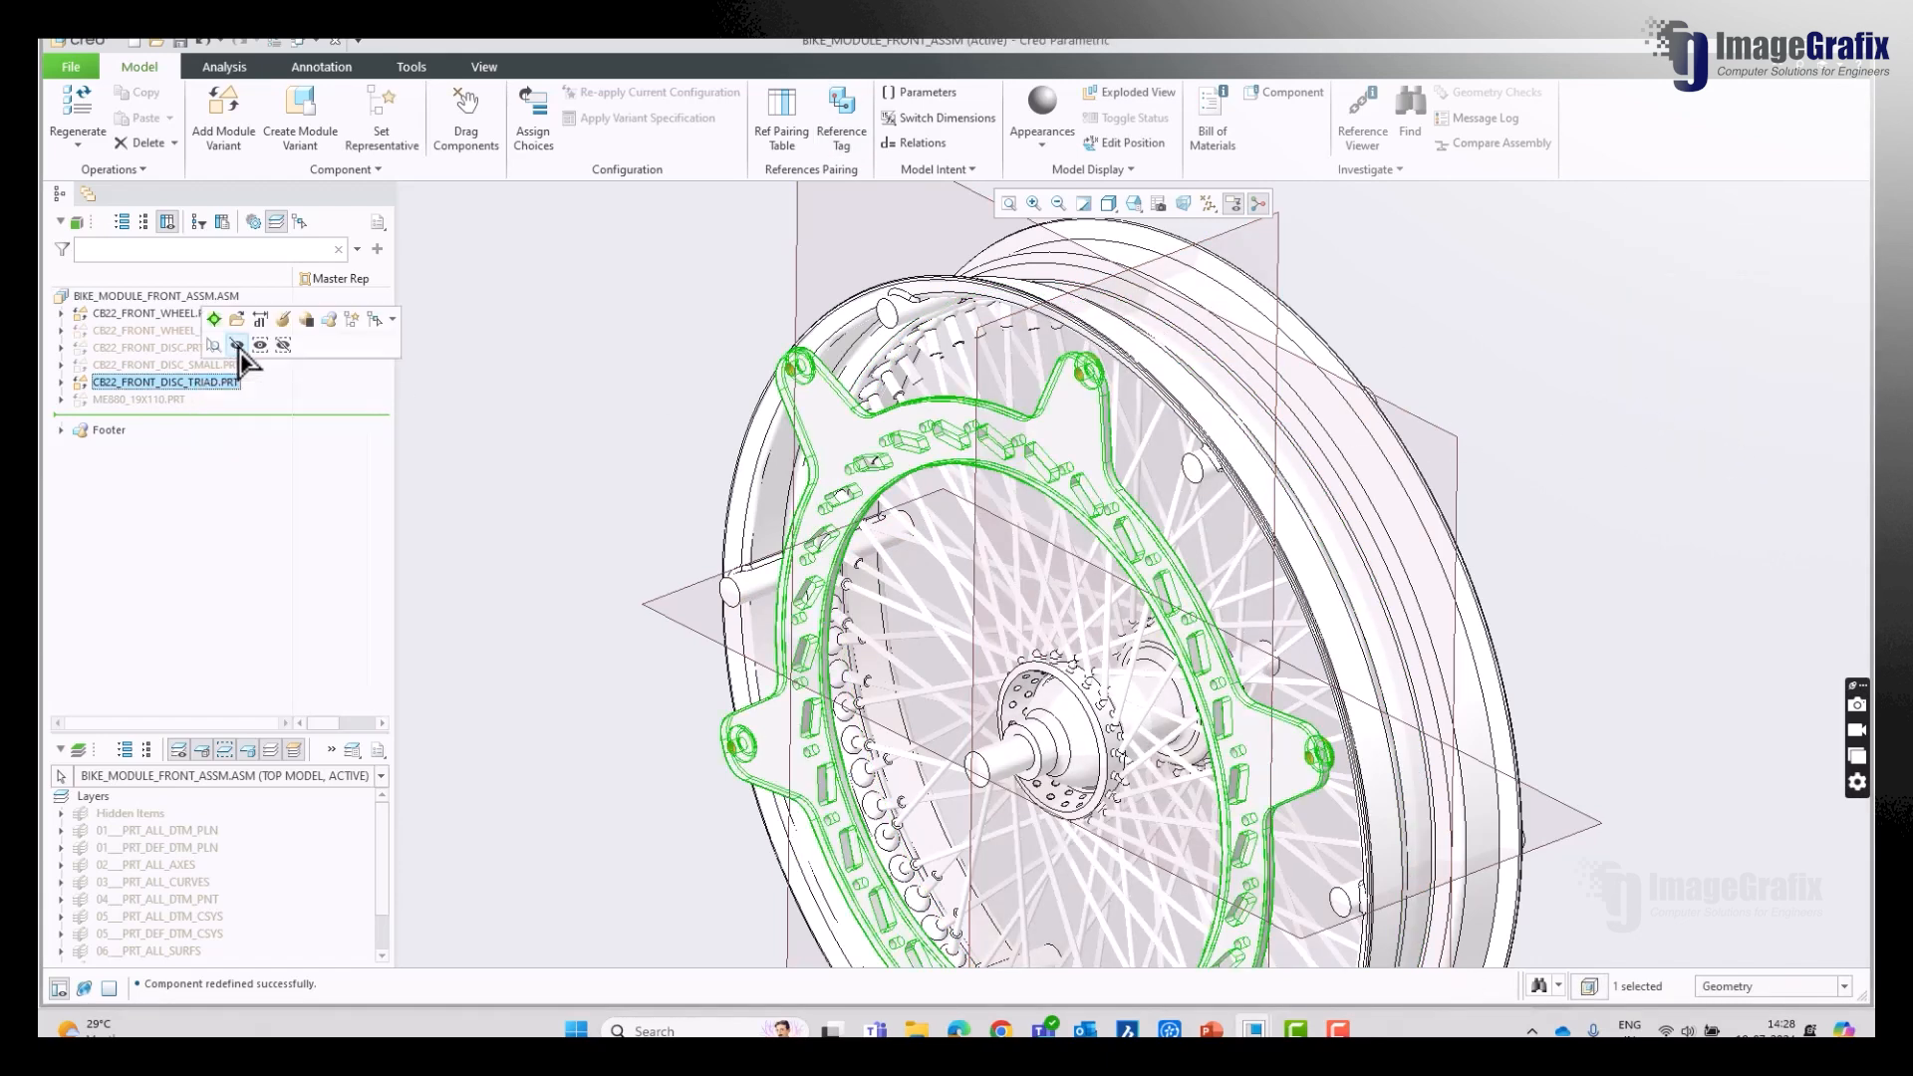
click(169, 399)
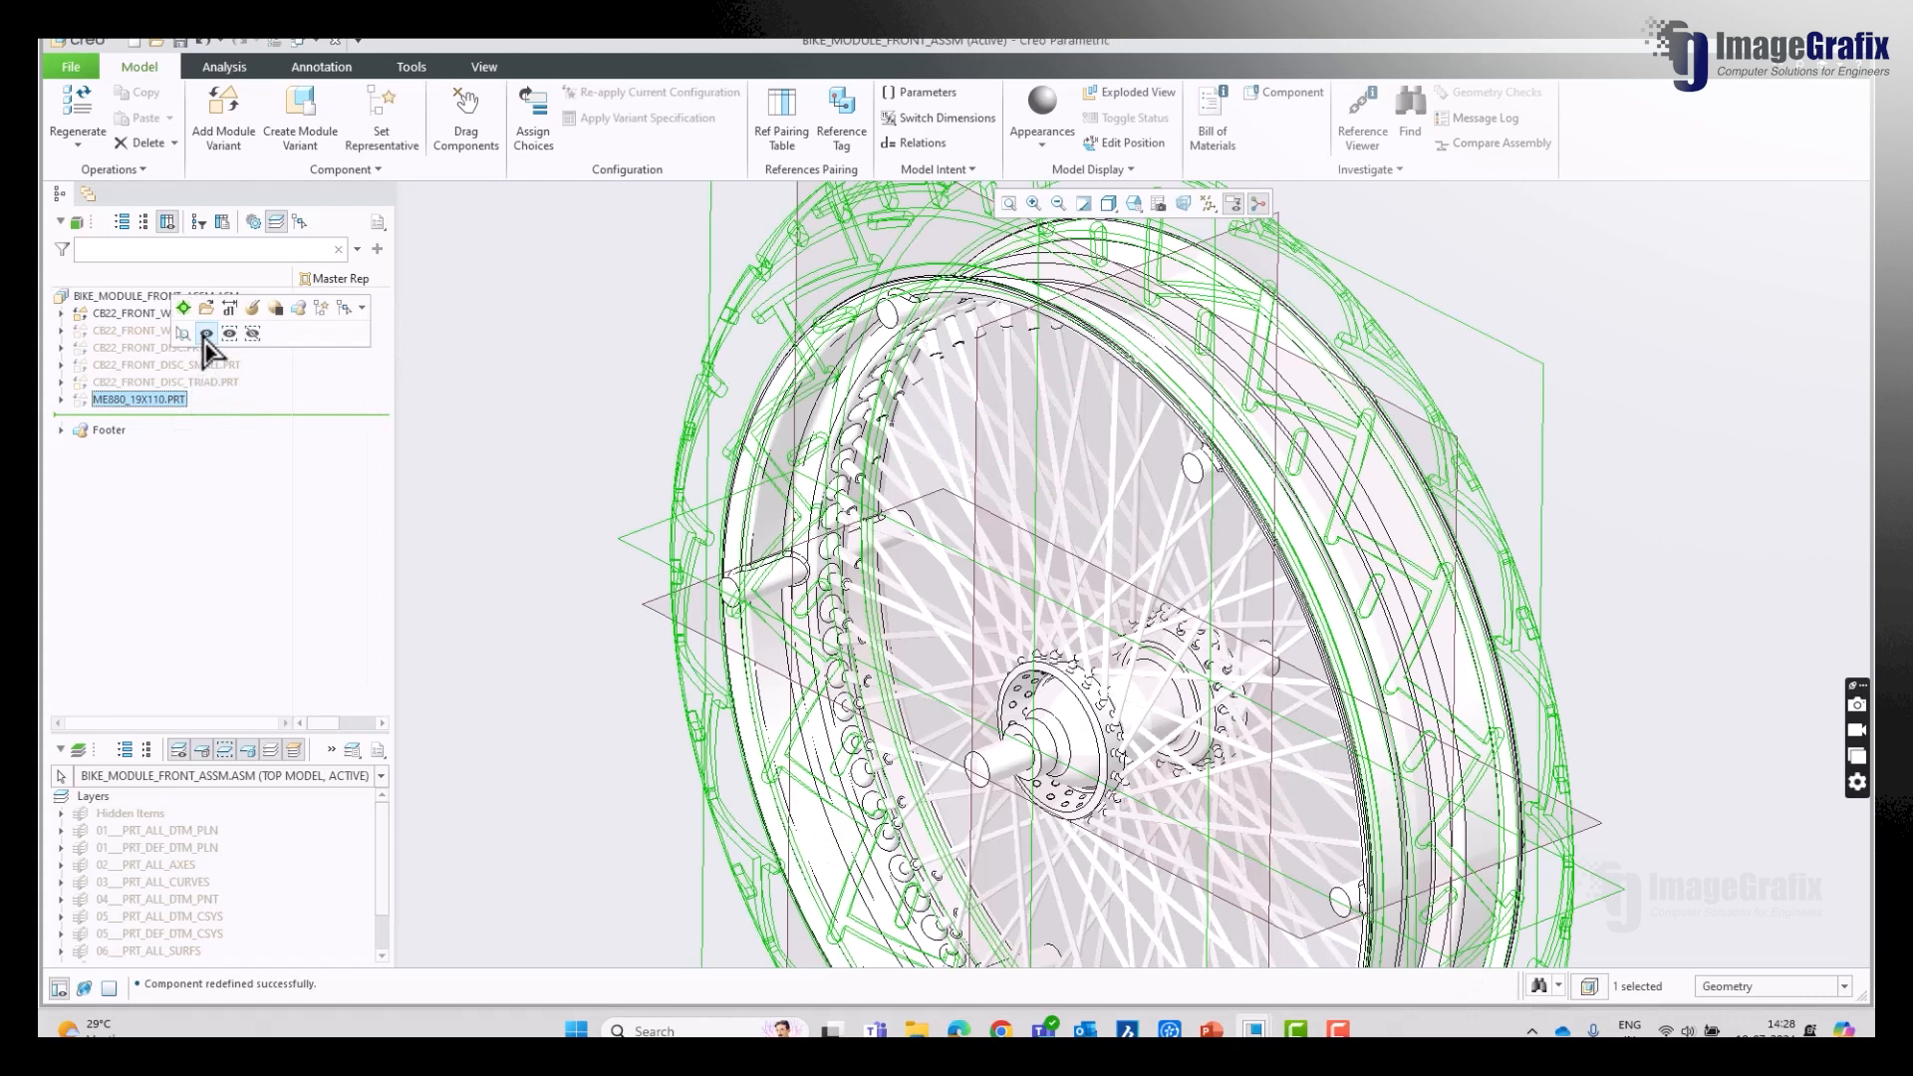
click(206, 333)
click(438, 378)
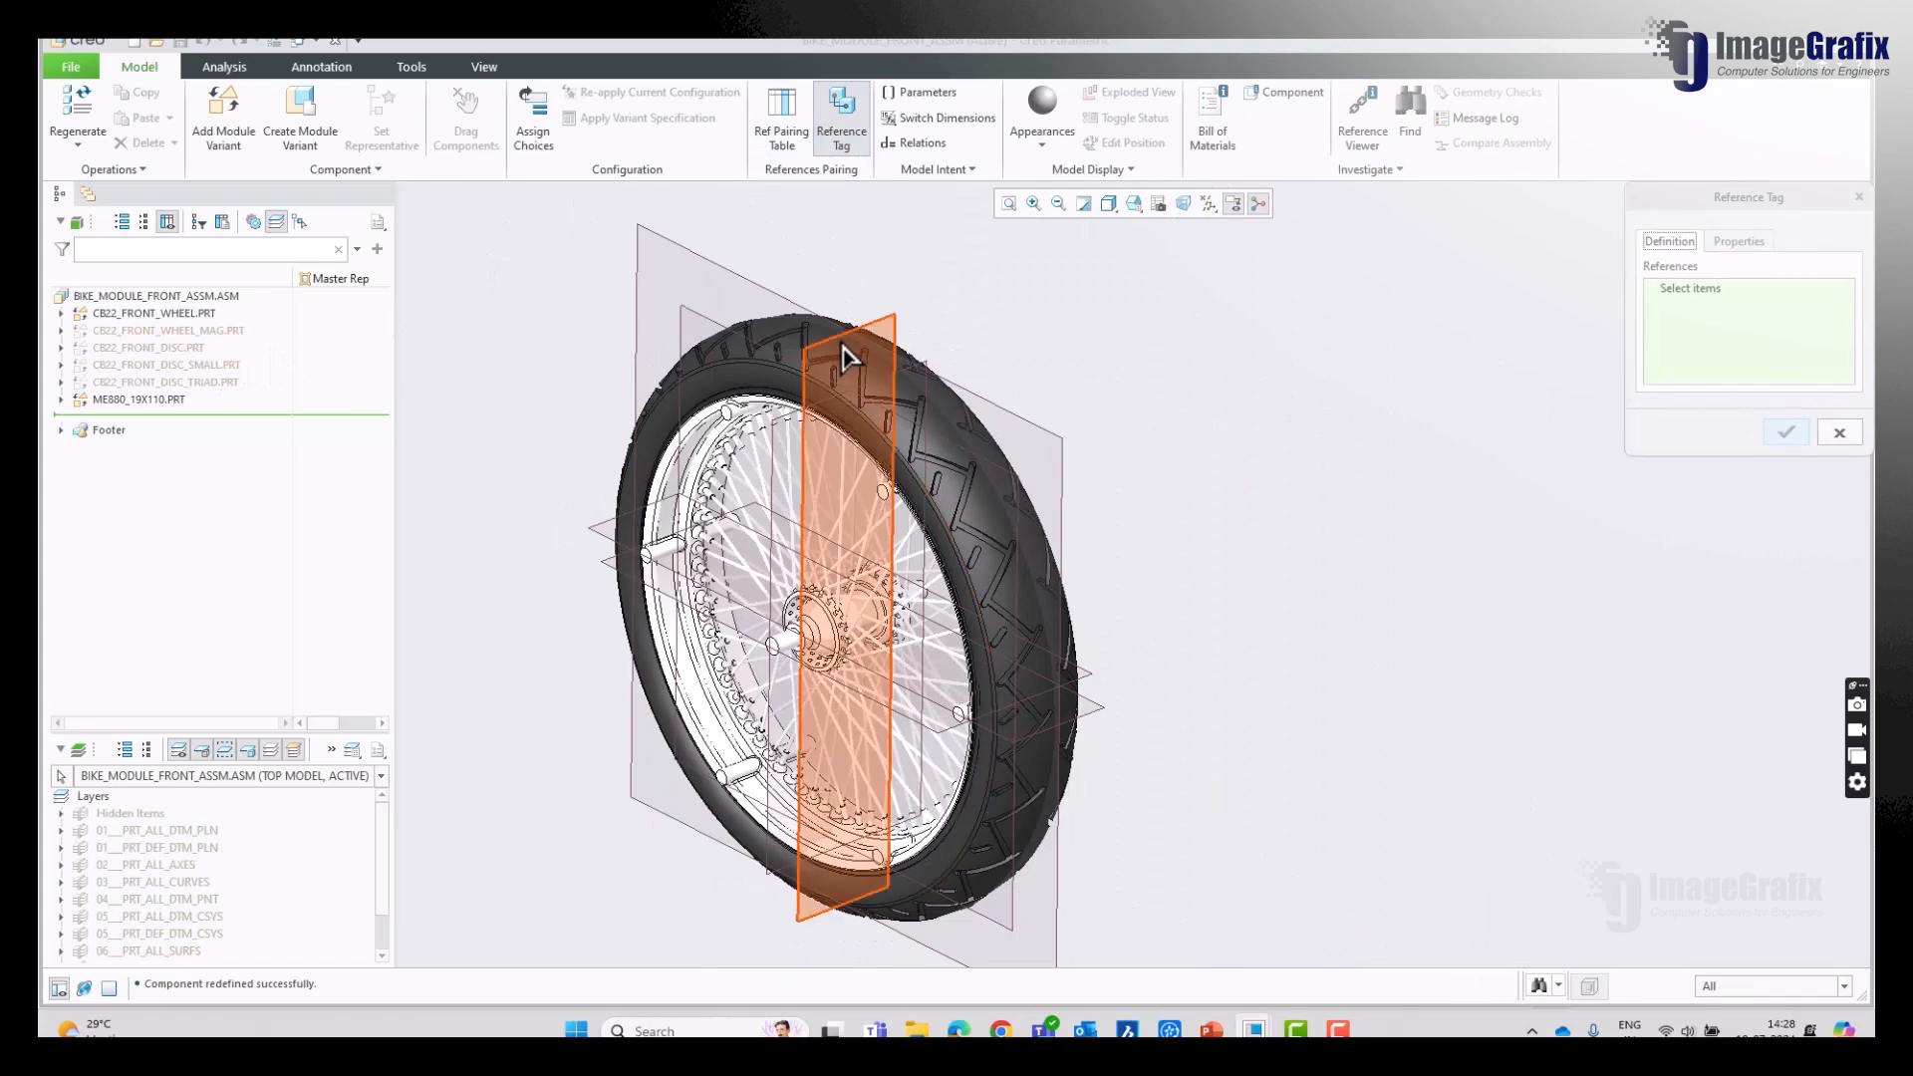
Step: Hide CB22_FRONT_WHEEL and pick the tyre's inner surface as the first reference of a new reference tag
scroll(683, 443, up, 5)
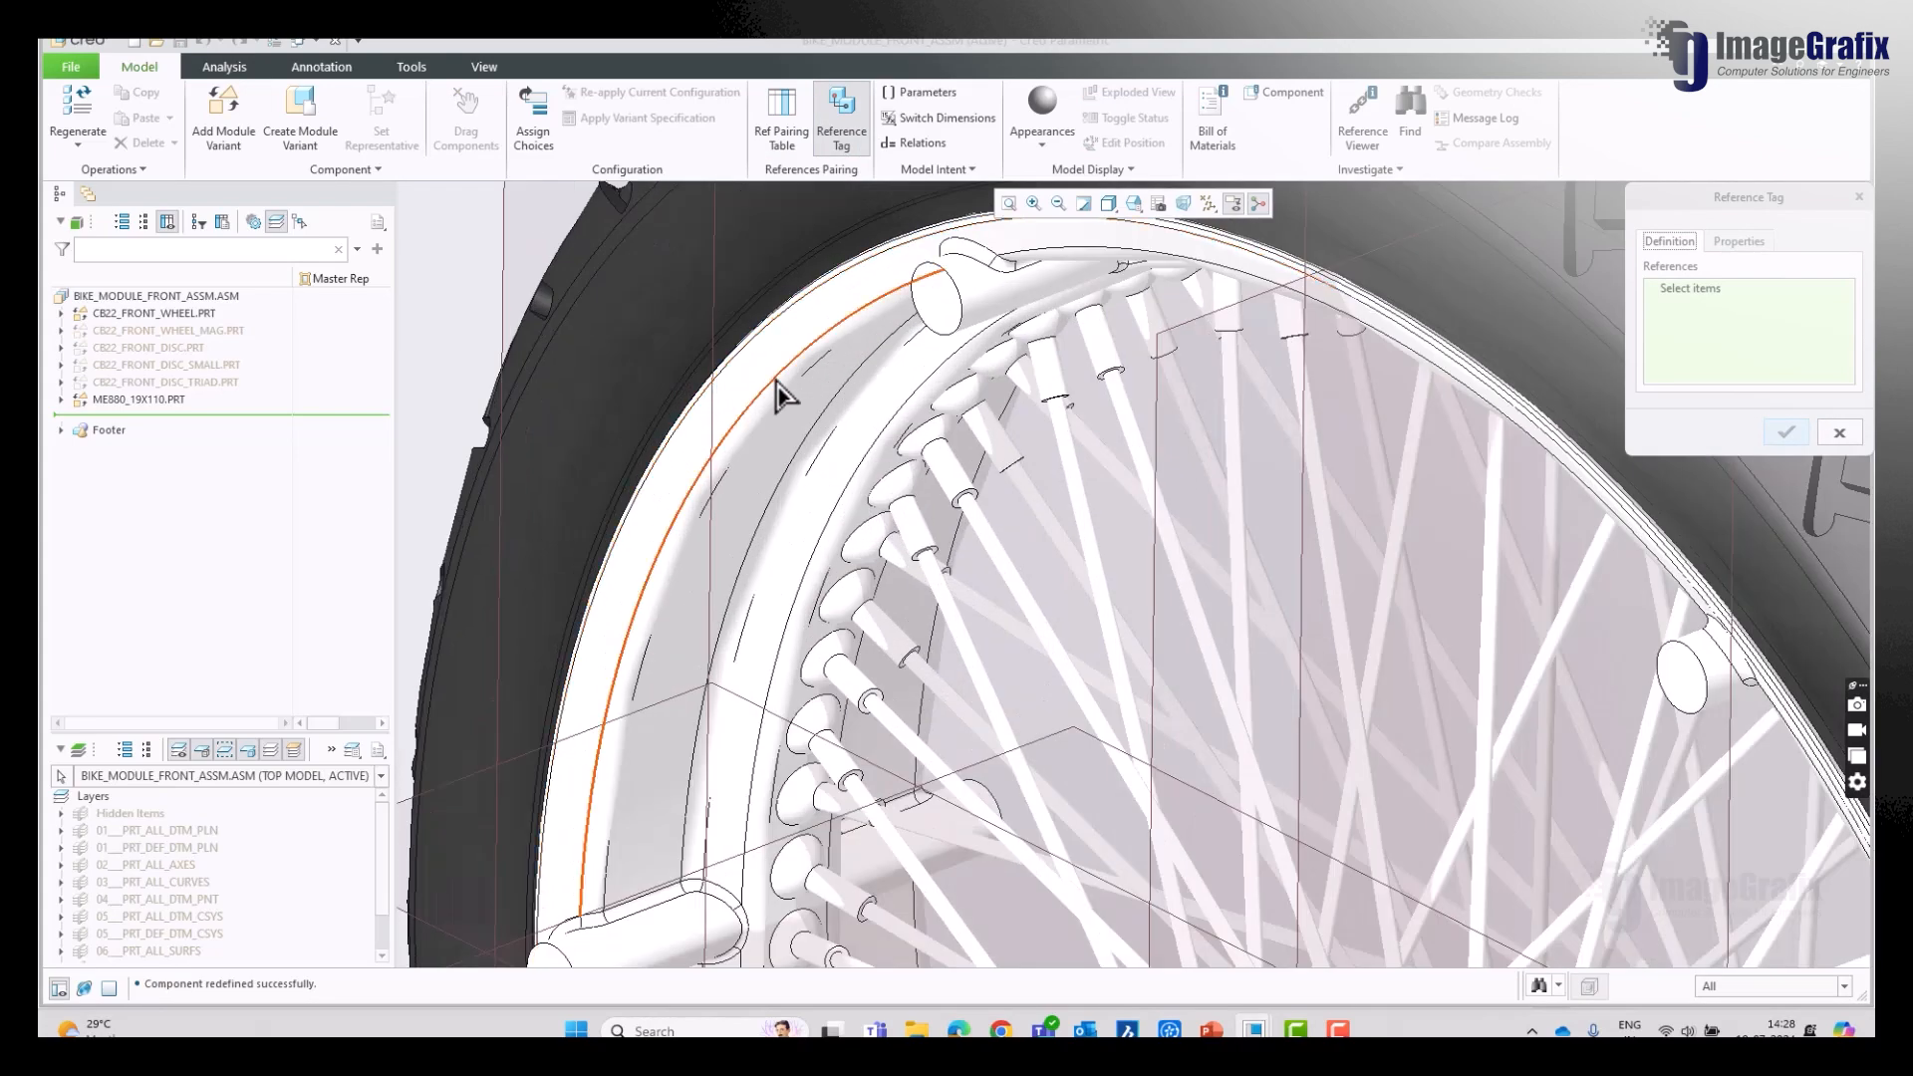
scroll(781, 391, down, 3)
scroll(782, 368, up, 3)
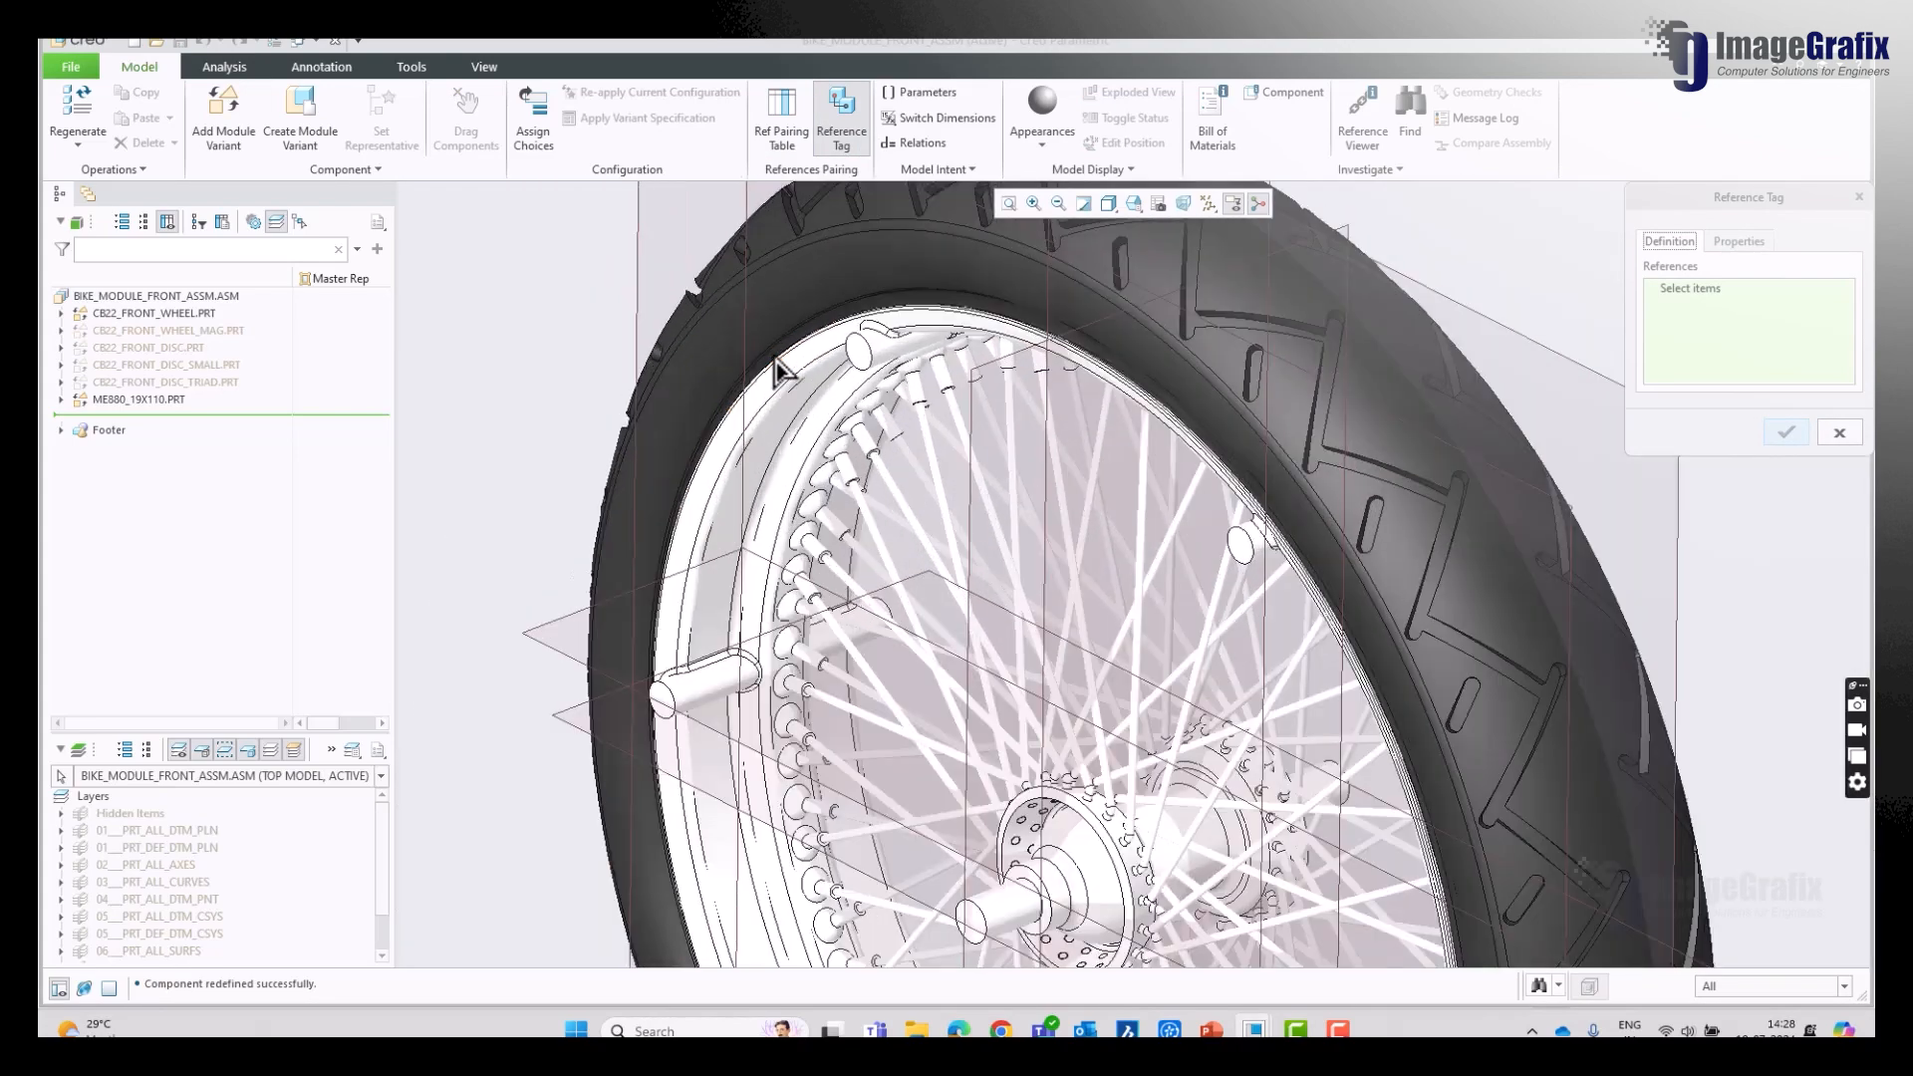
scroll(782, 369, down, 3)
right_click(186, 313)
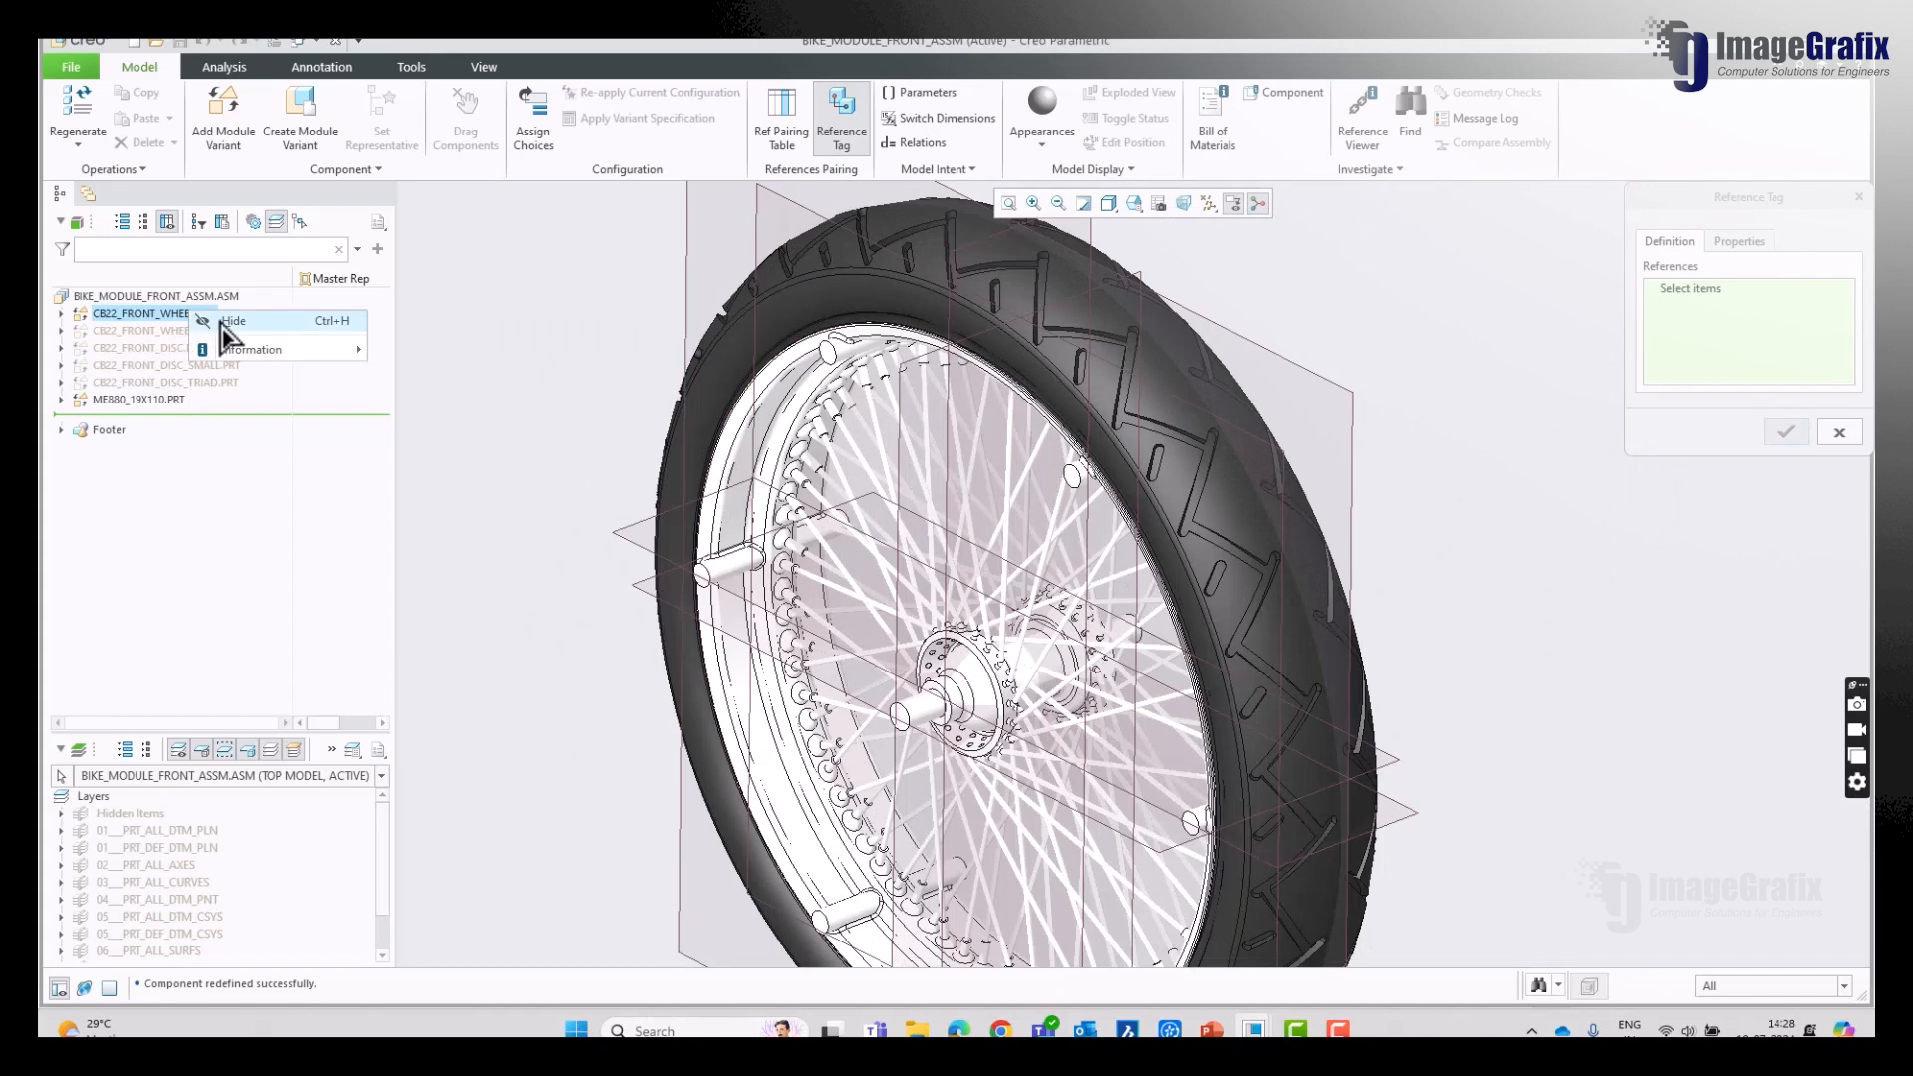
click(221, 323)
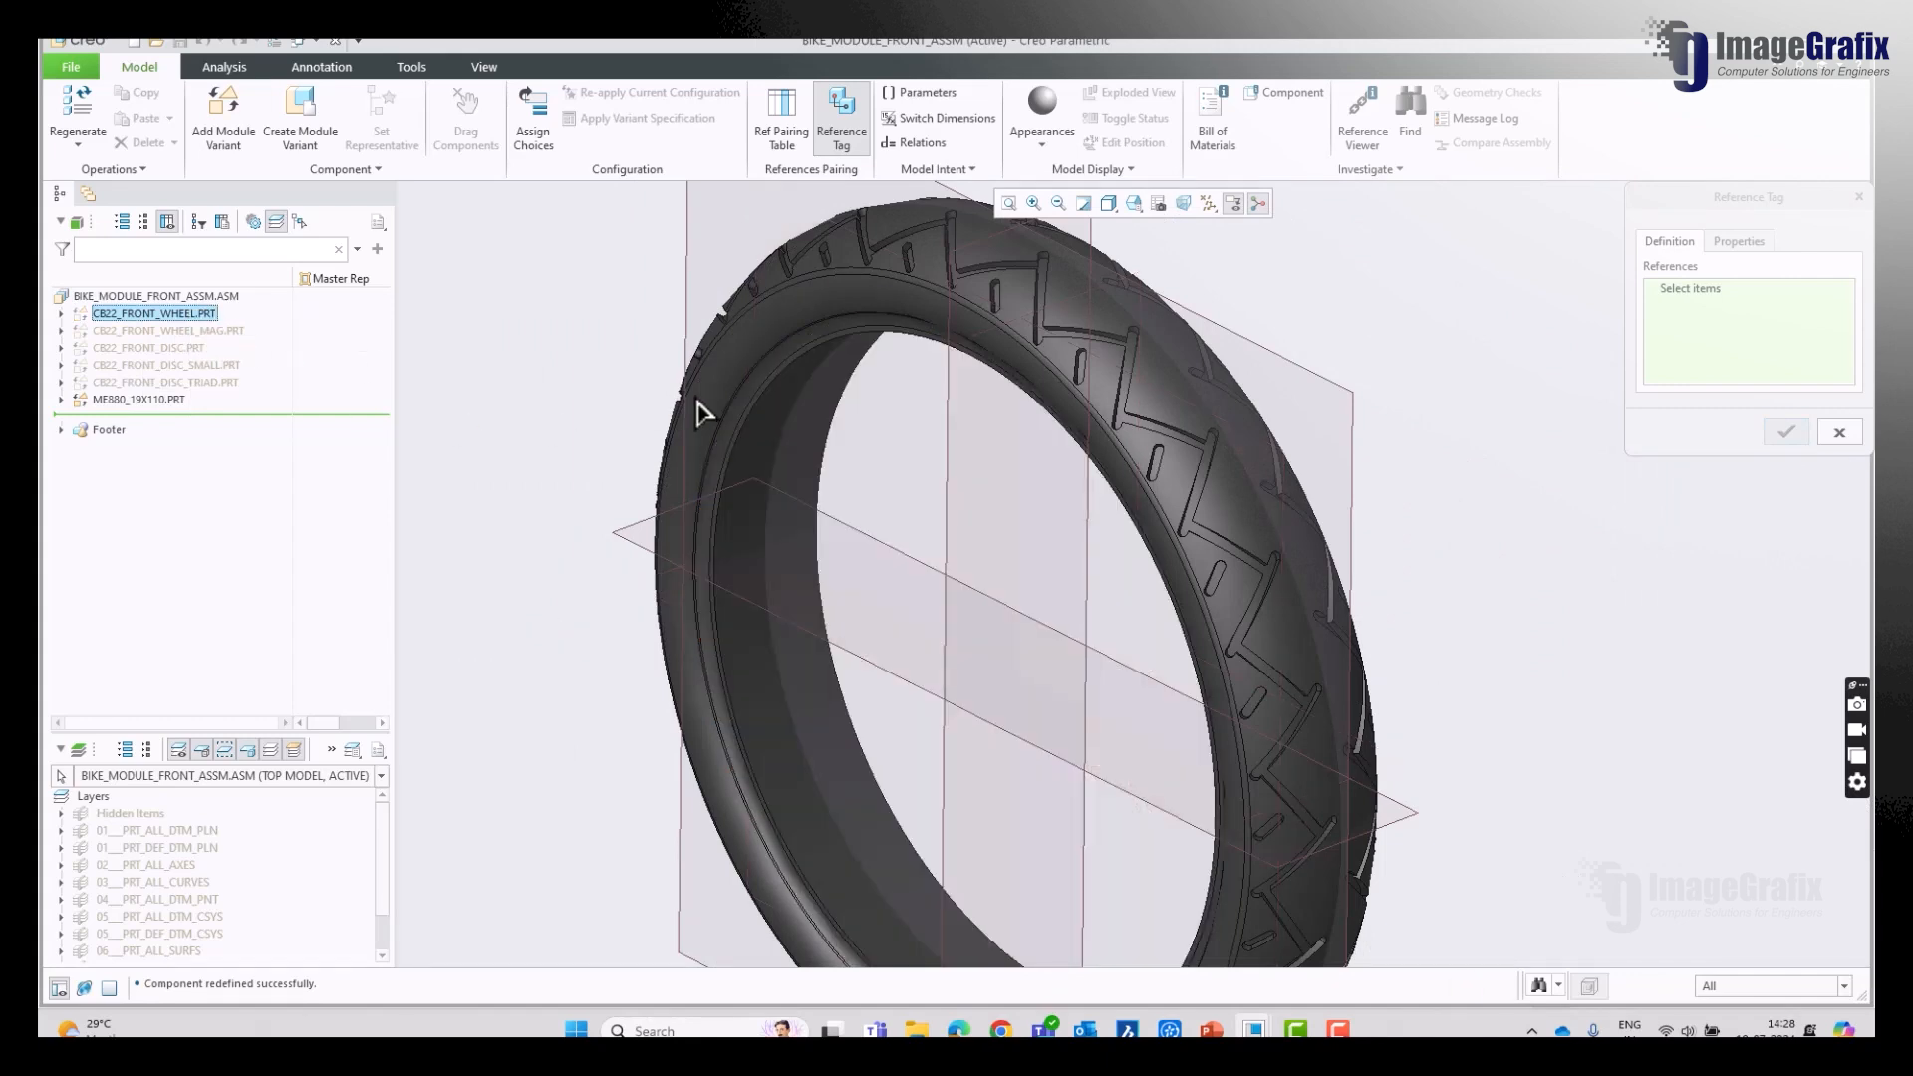
click(759, 471)
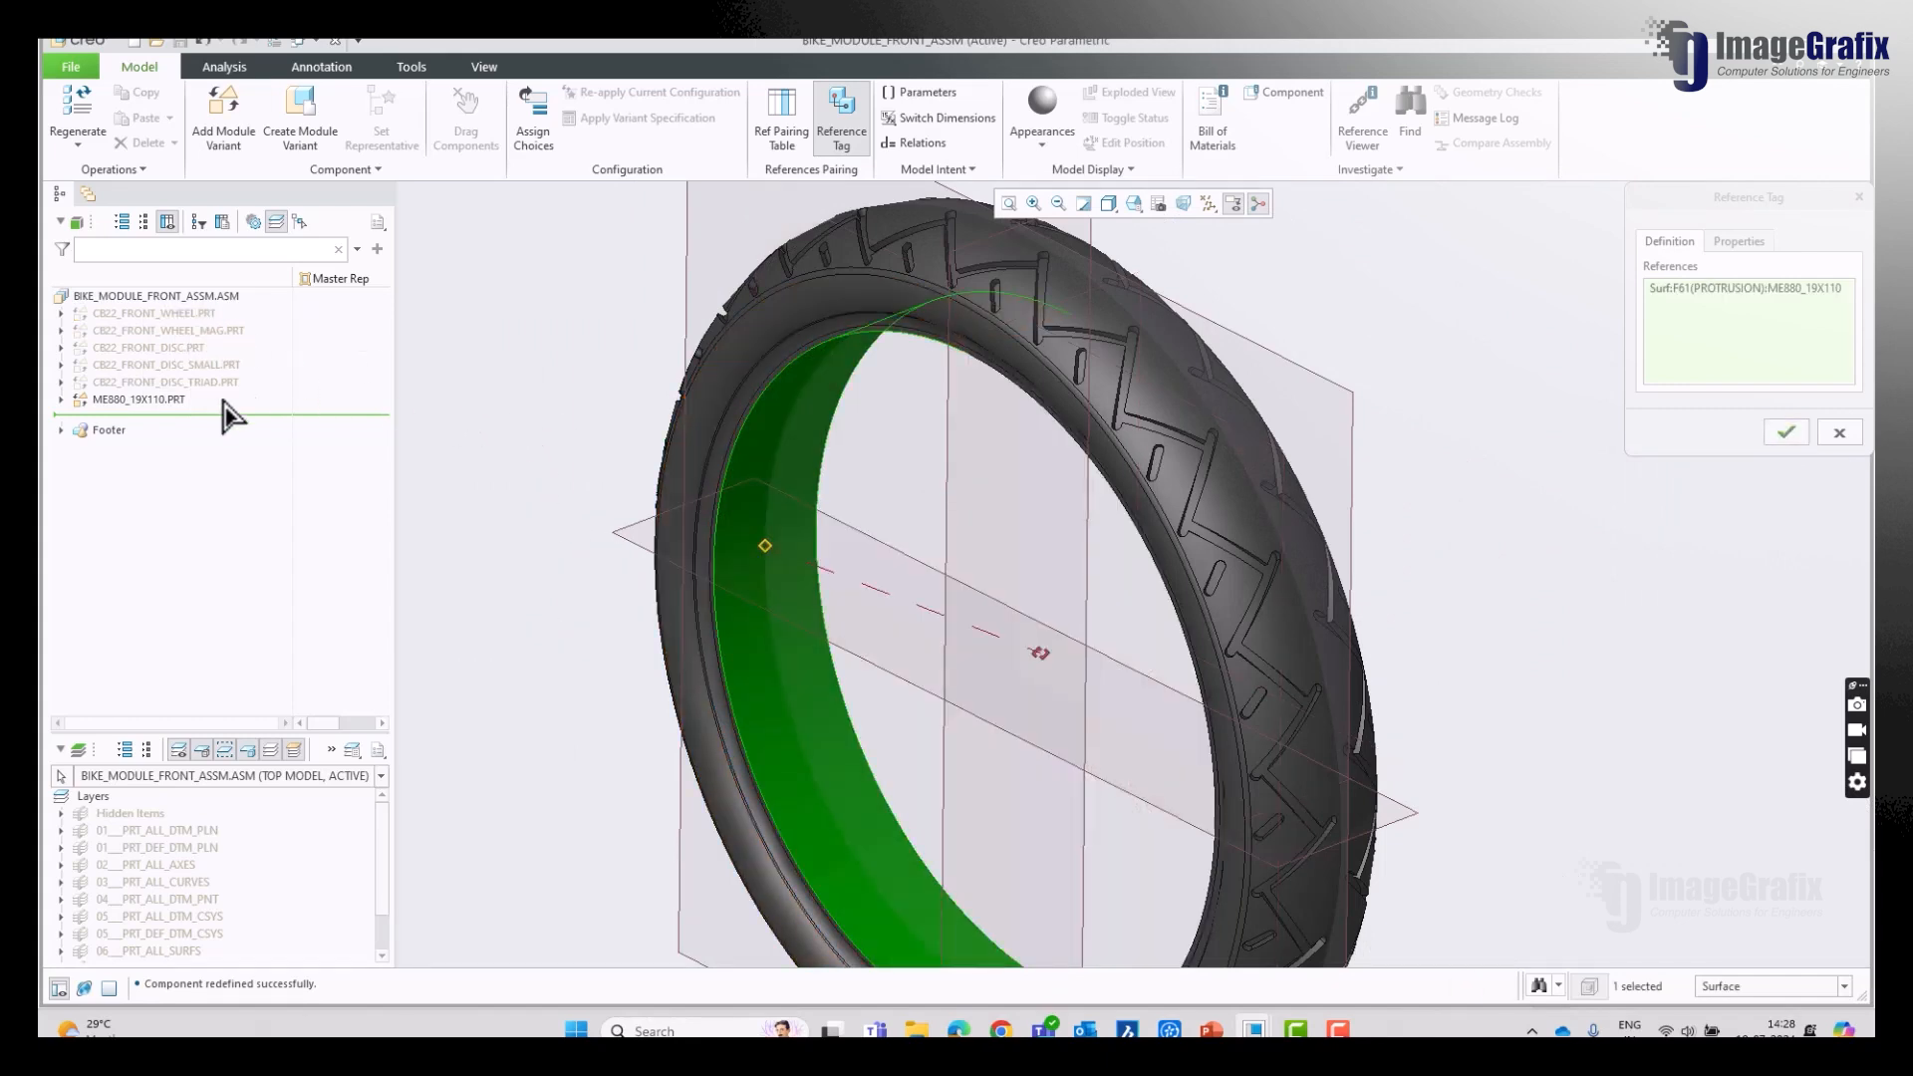
Step: Show CB22_FRONT_WHEEL again and complete the tyre's reference tag with the wheel's rim surface as second reference
right_click(218, 316)
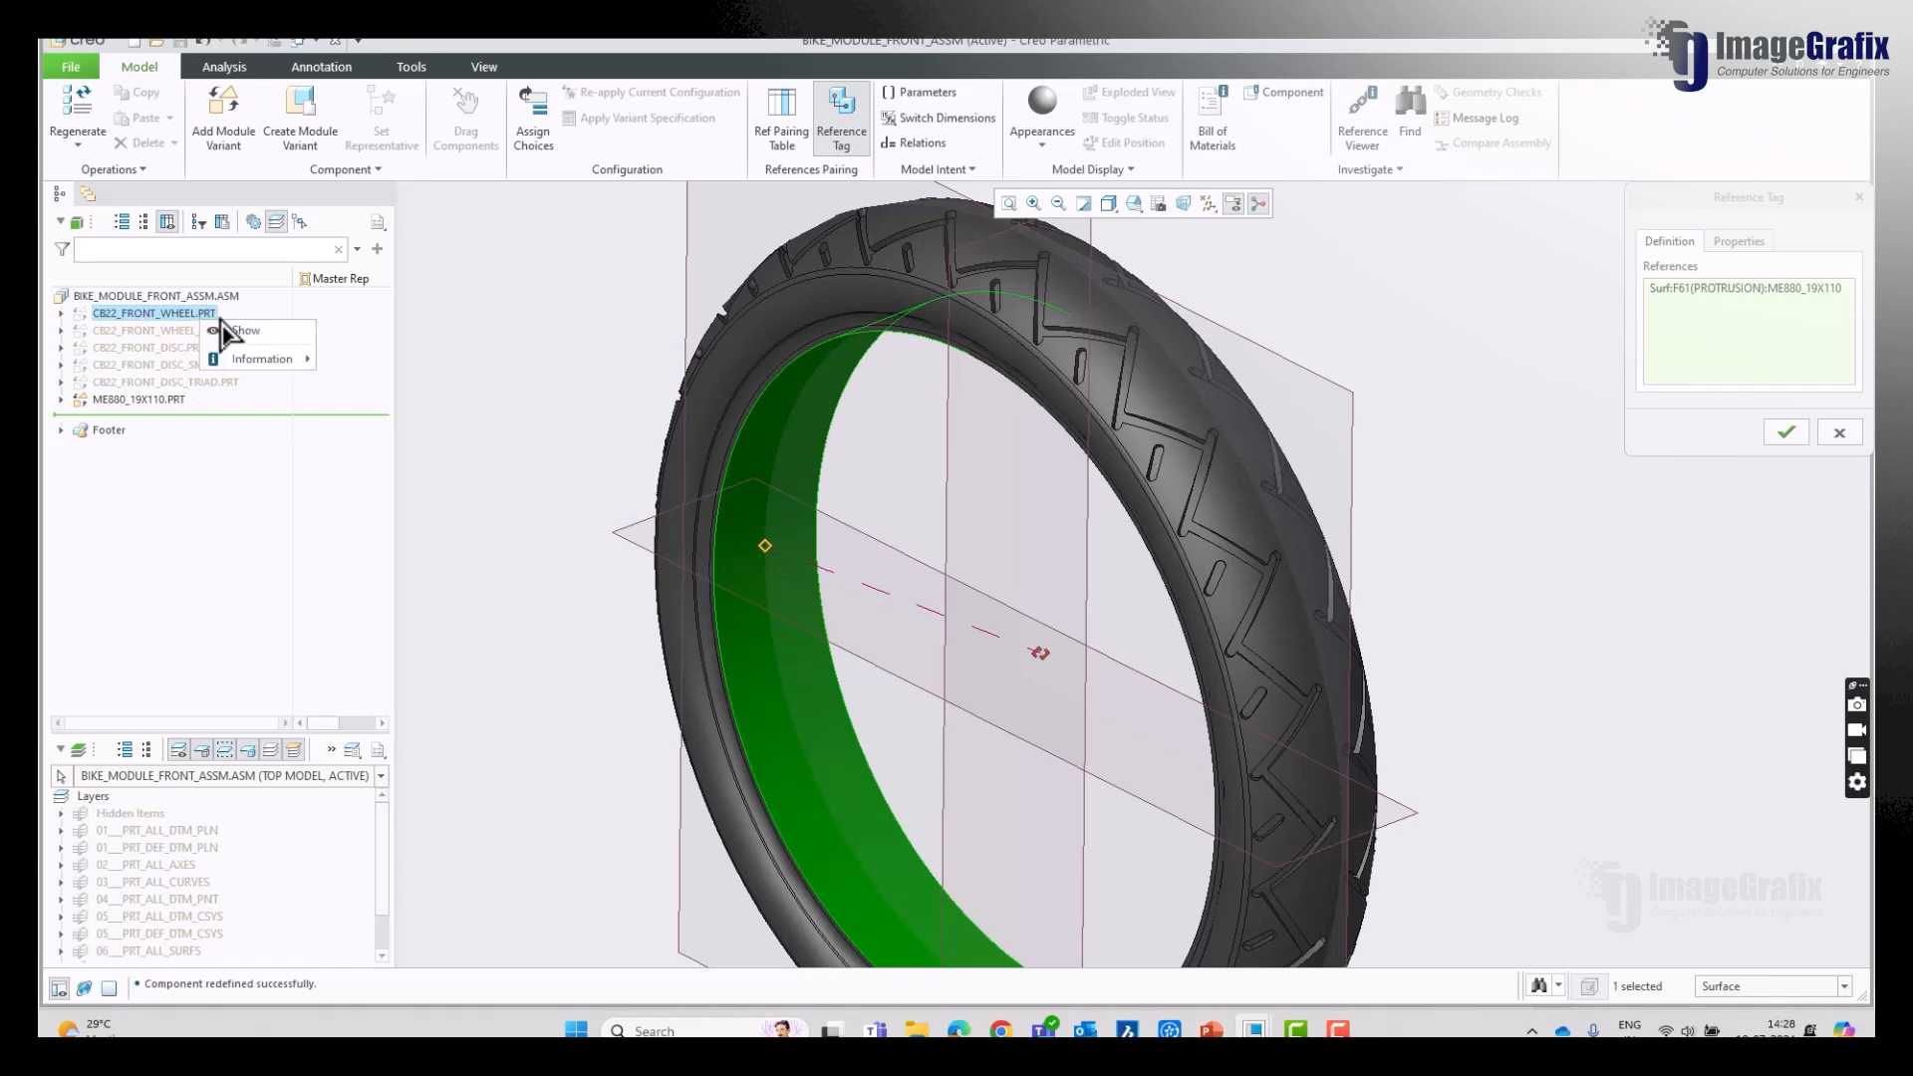
click(241, 330)
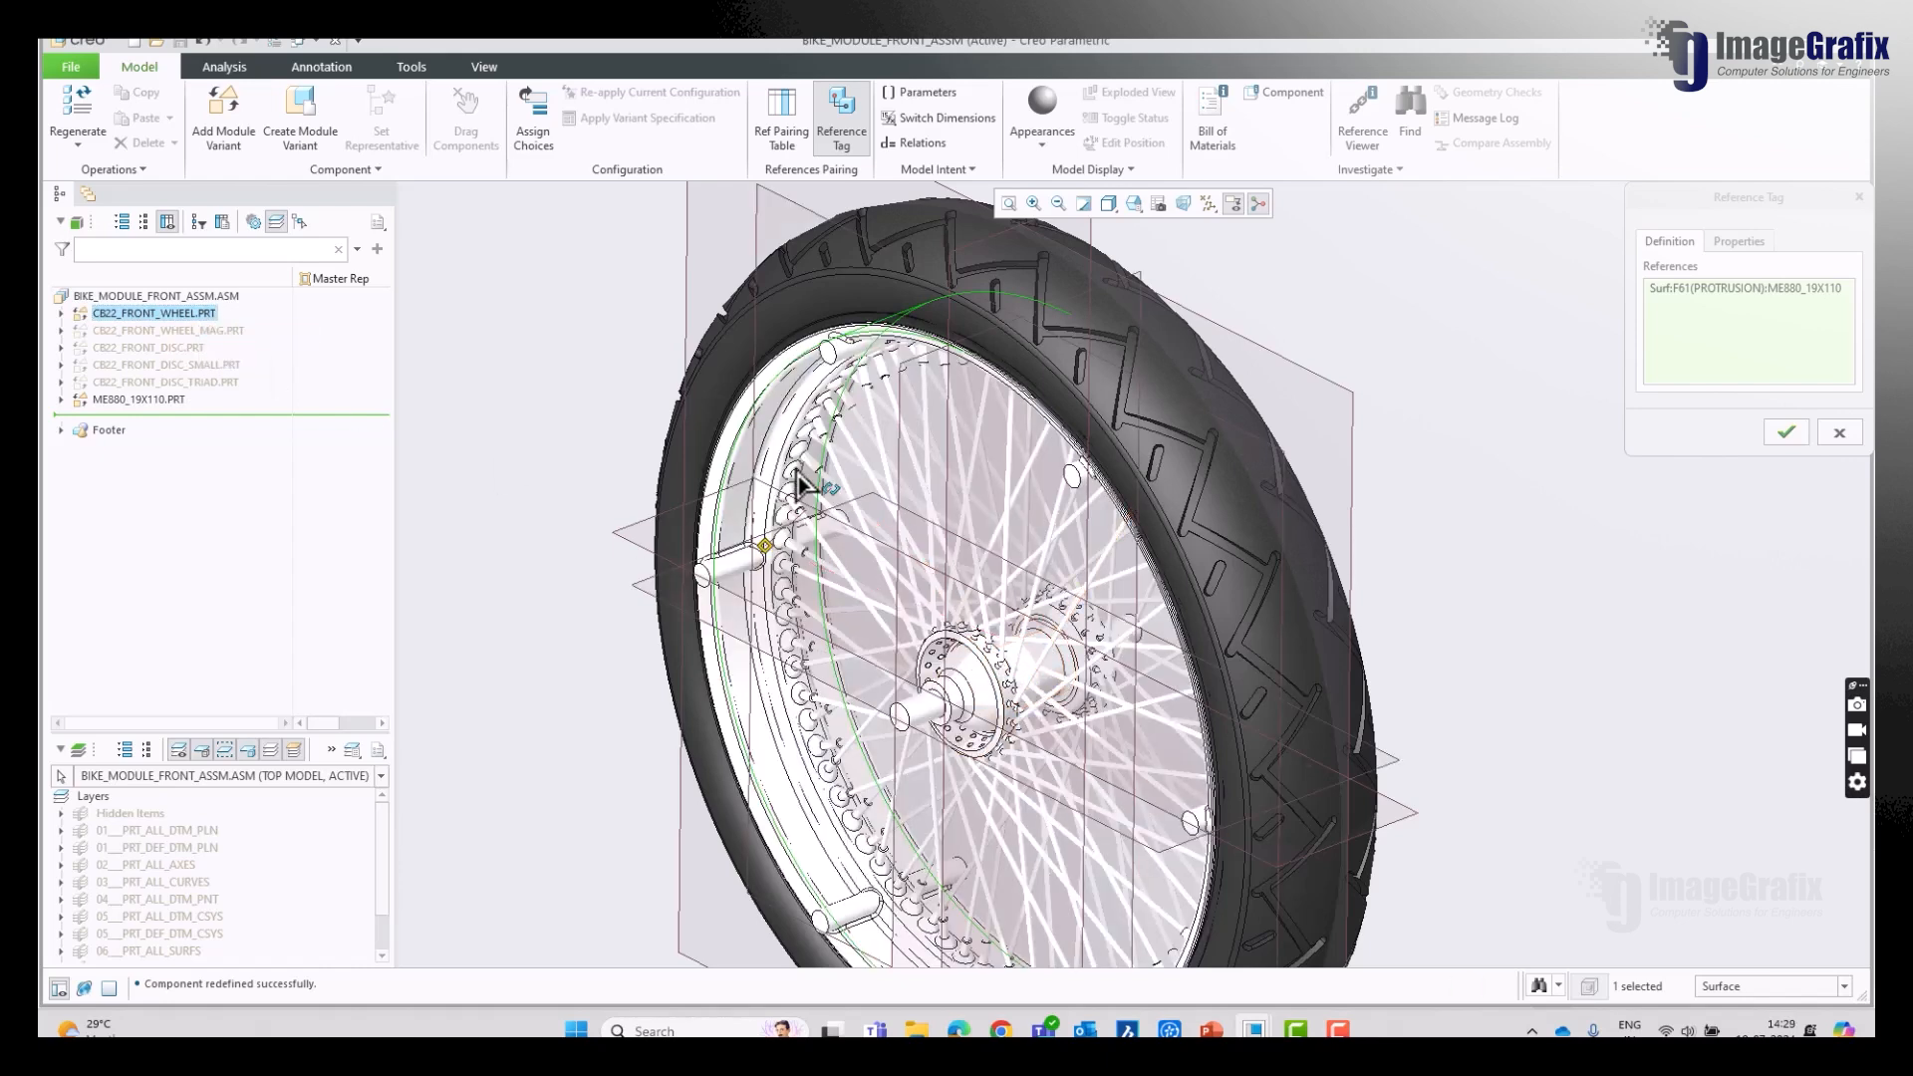
click(750, 458)
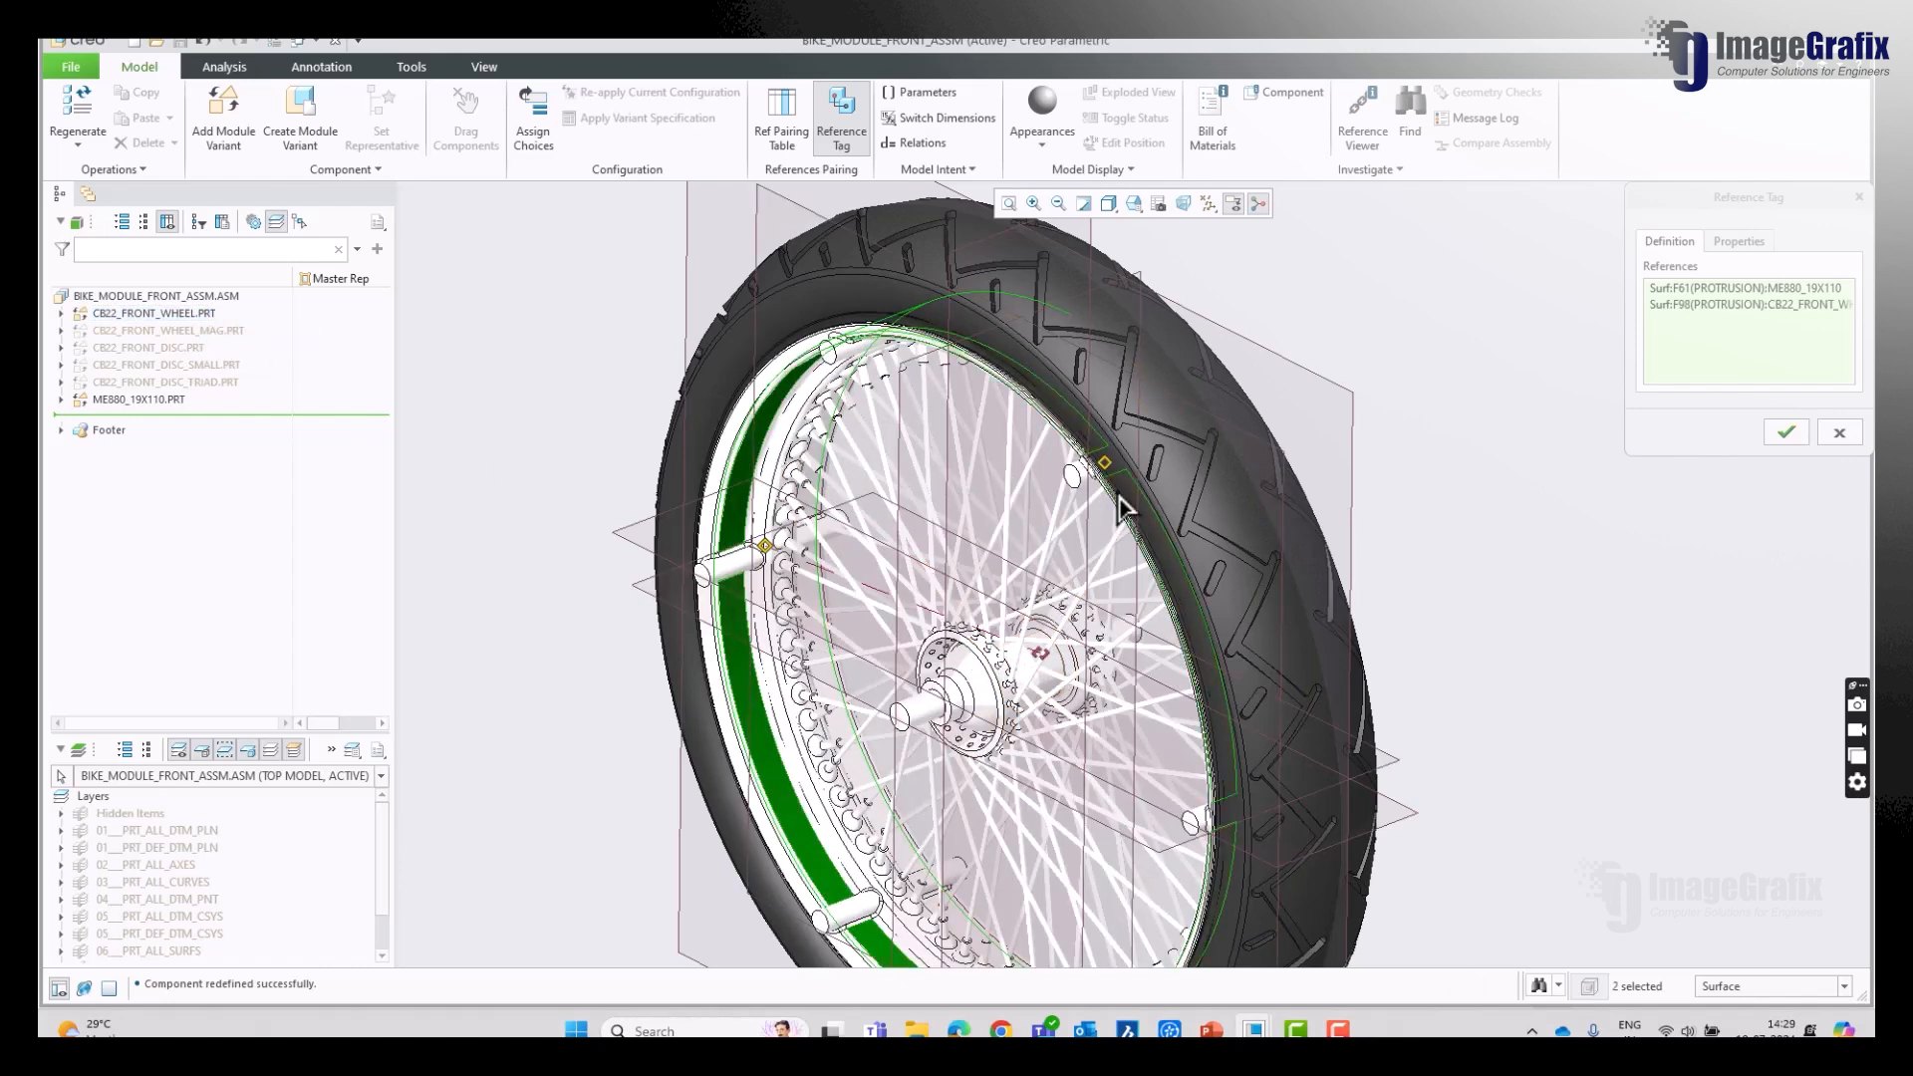
click(1786, 431)
scroll(717, 476, down, 3)
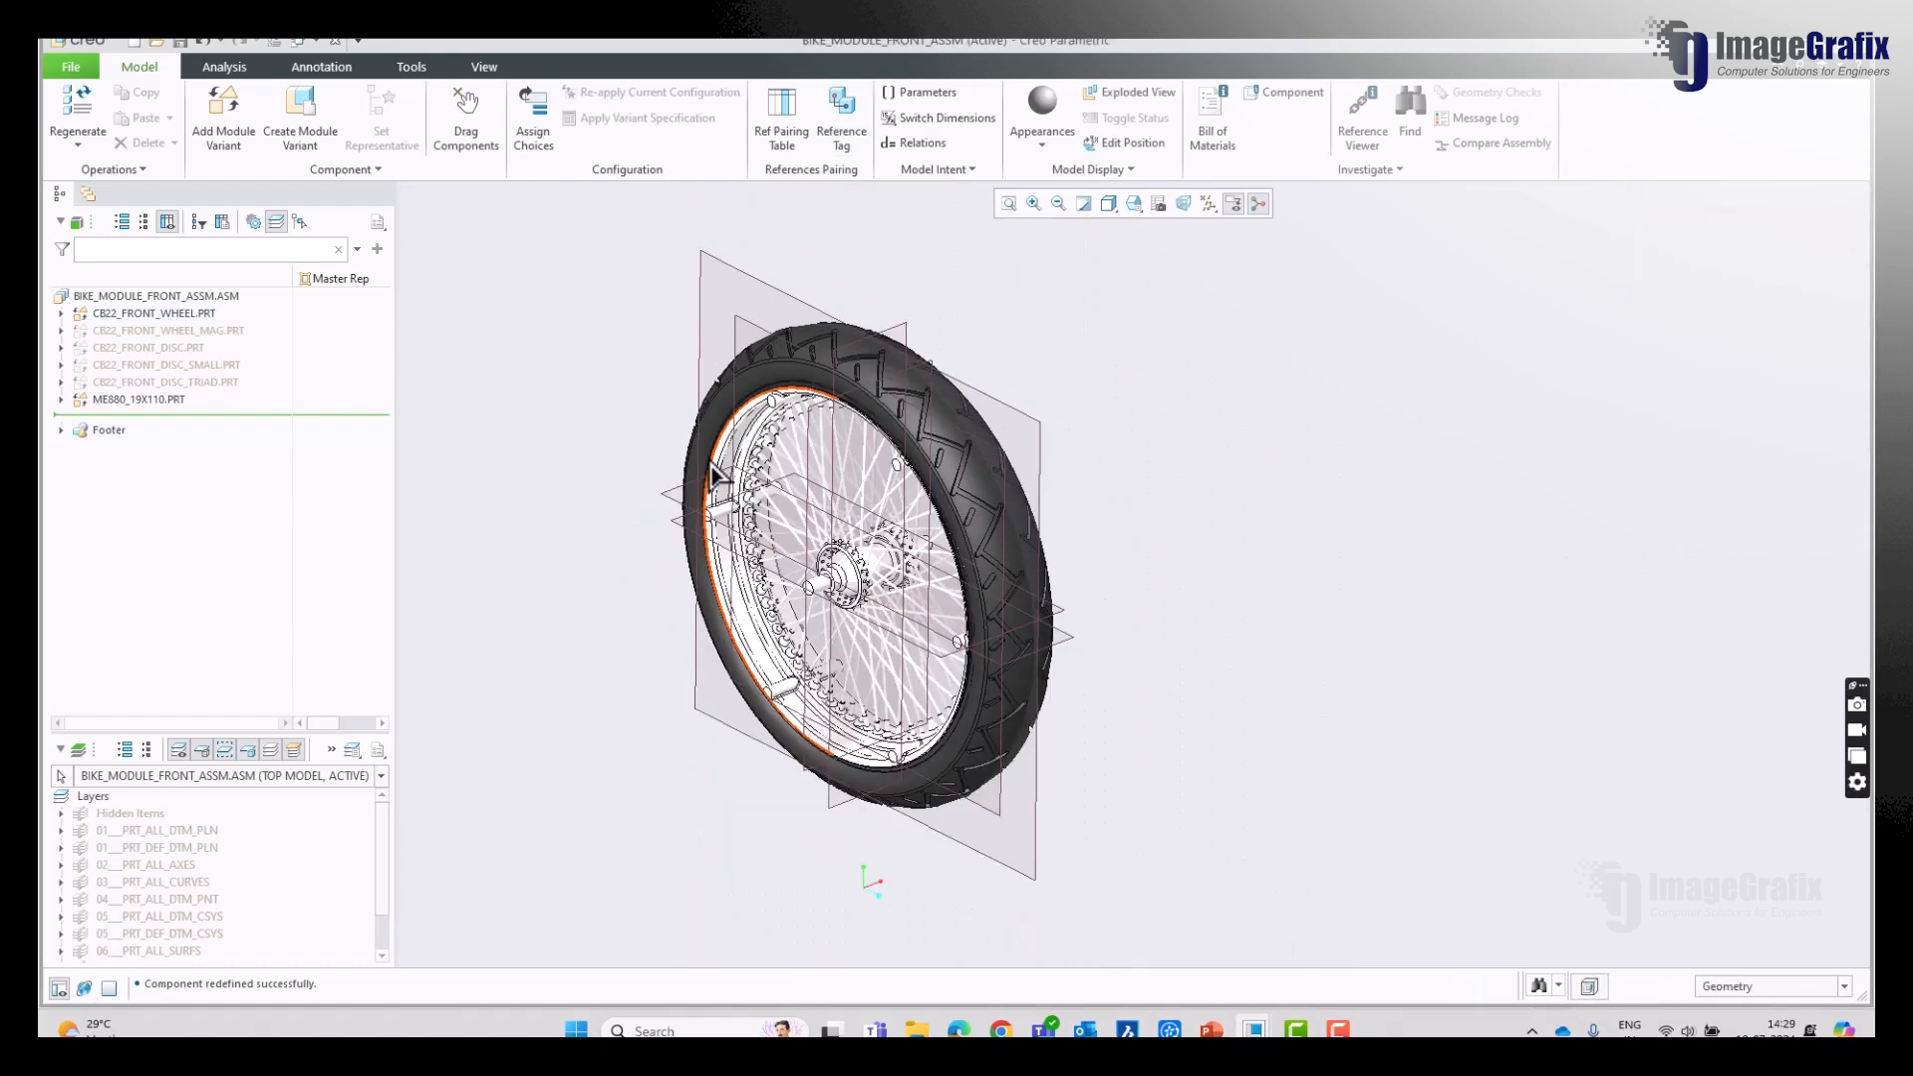
Step: Show all hidden components from CB22_FRONT_WHEEL_MAG through CB22_FRONT_DISC_TRIAD
click(180, 331)
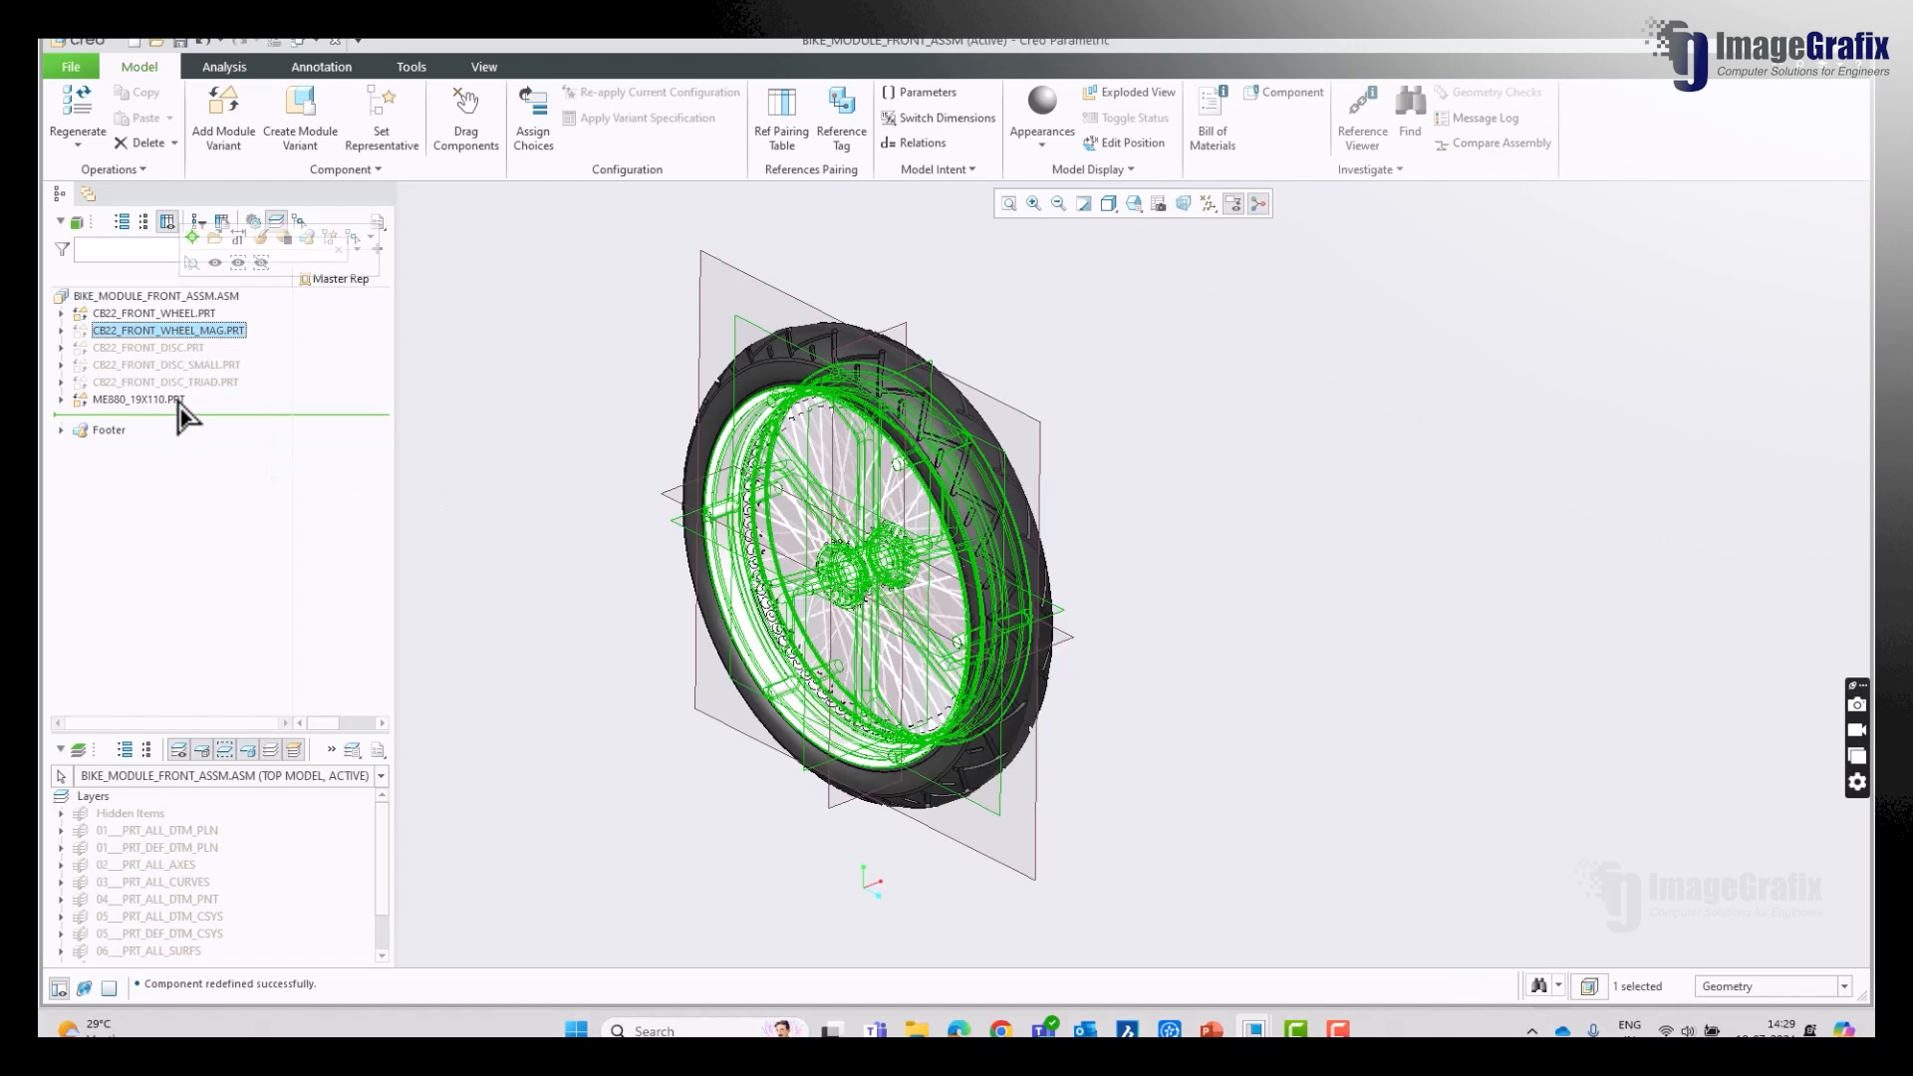
shift+click(176, 385)
click(213, 324)
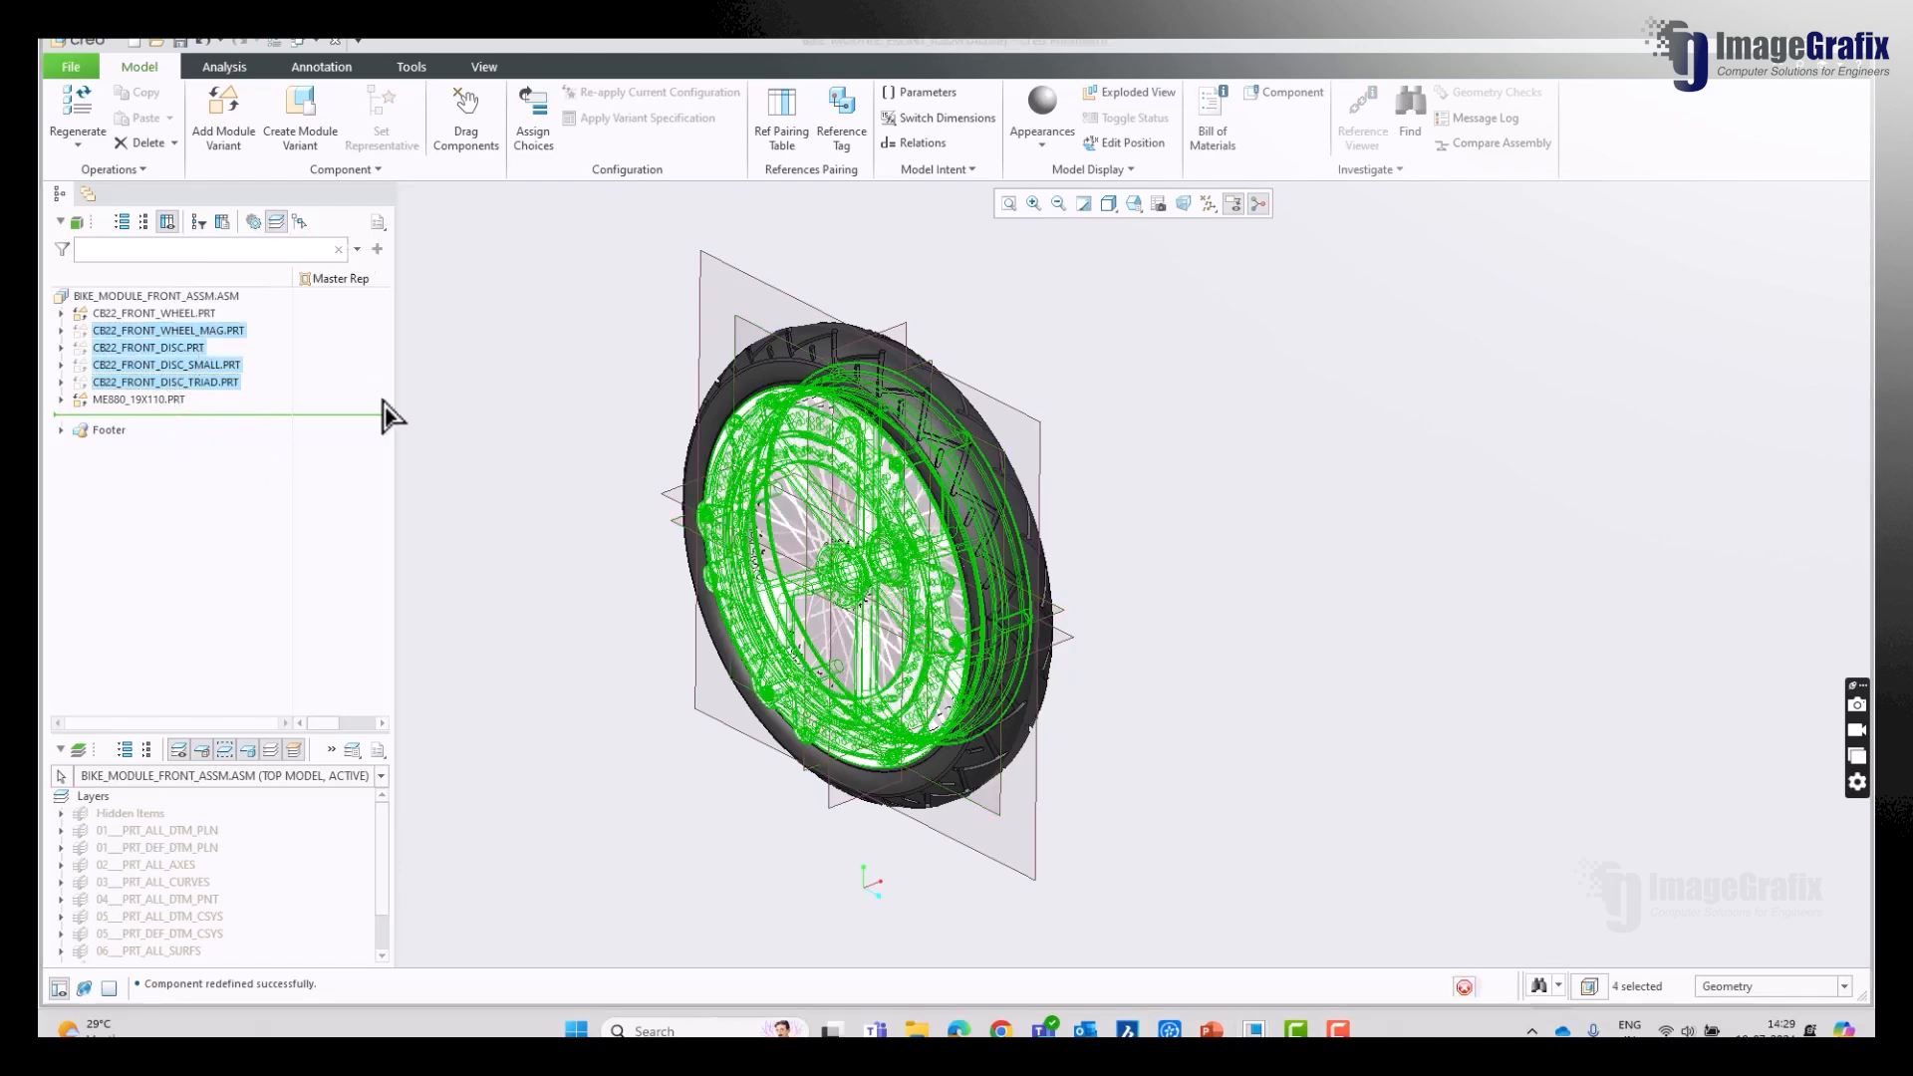
scroll(588, 424, down, 2)
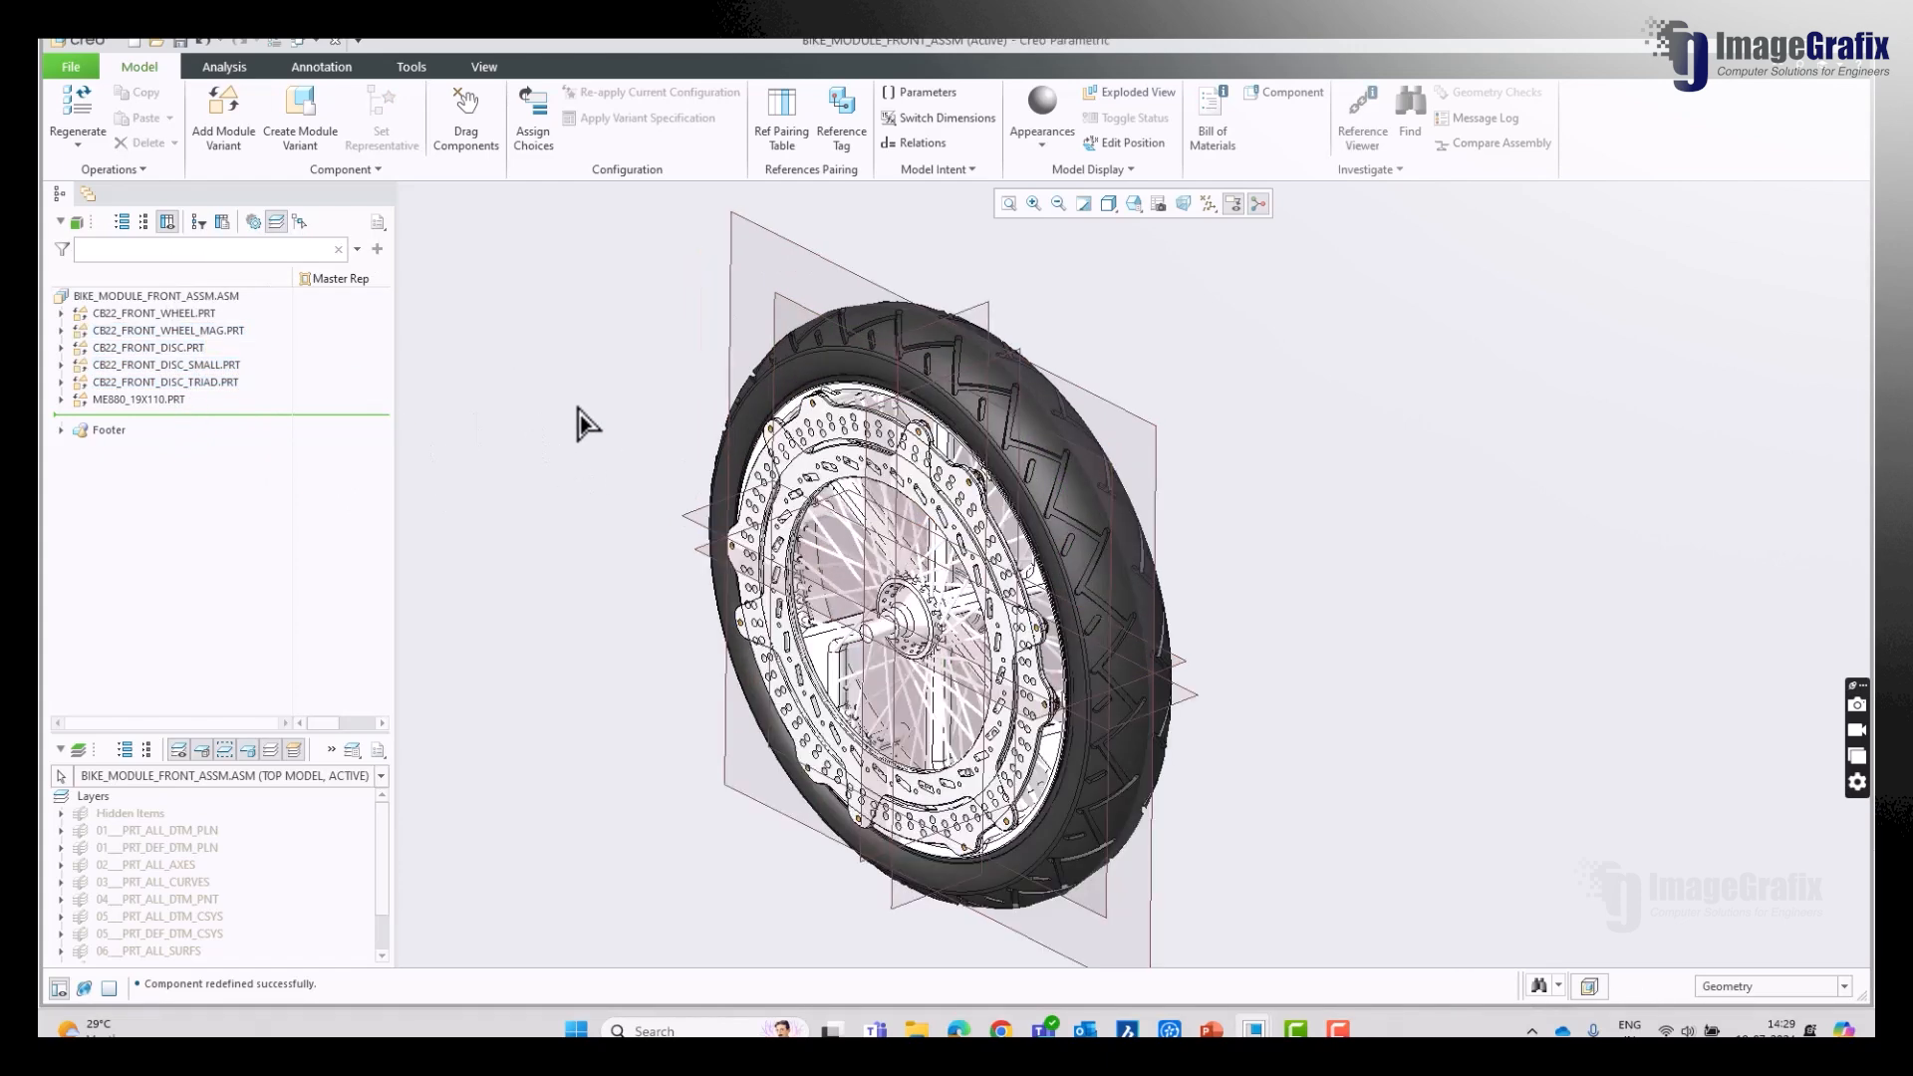
Step: Review the reference tags listed in the model tree's Footer, and collapse the list
click(100, 433)
click(61, 430)
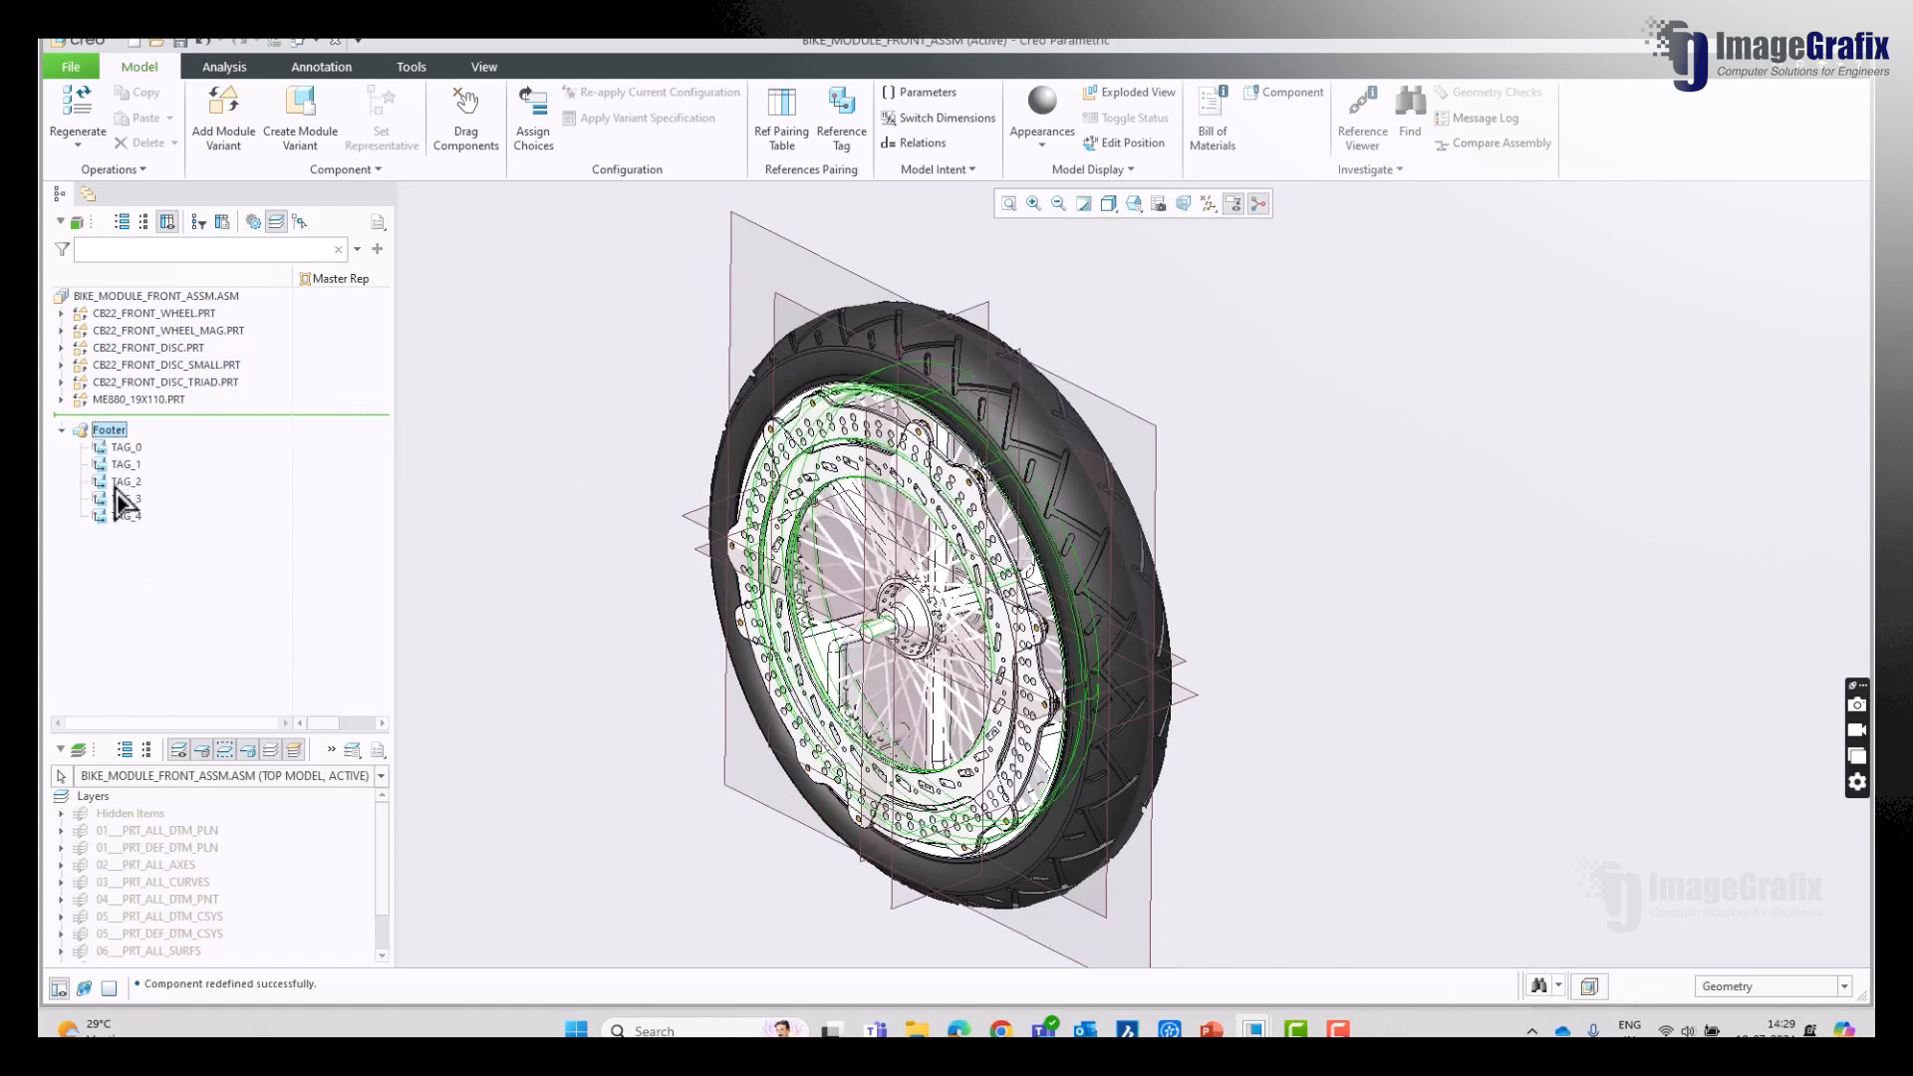
click(61, 430)
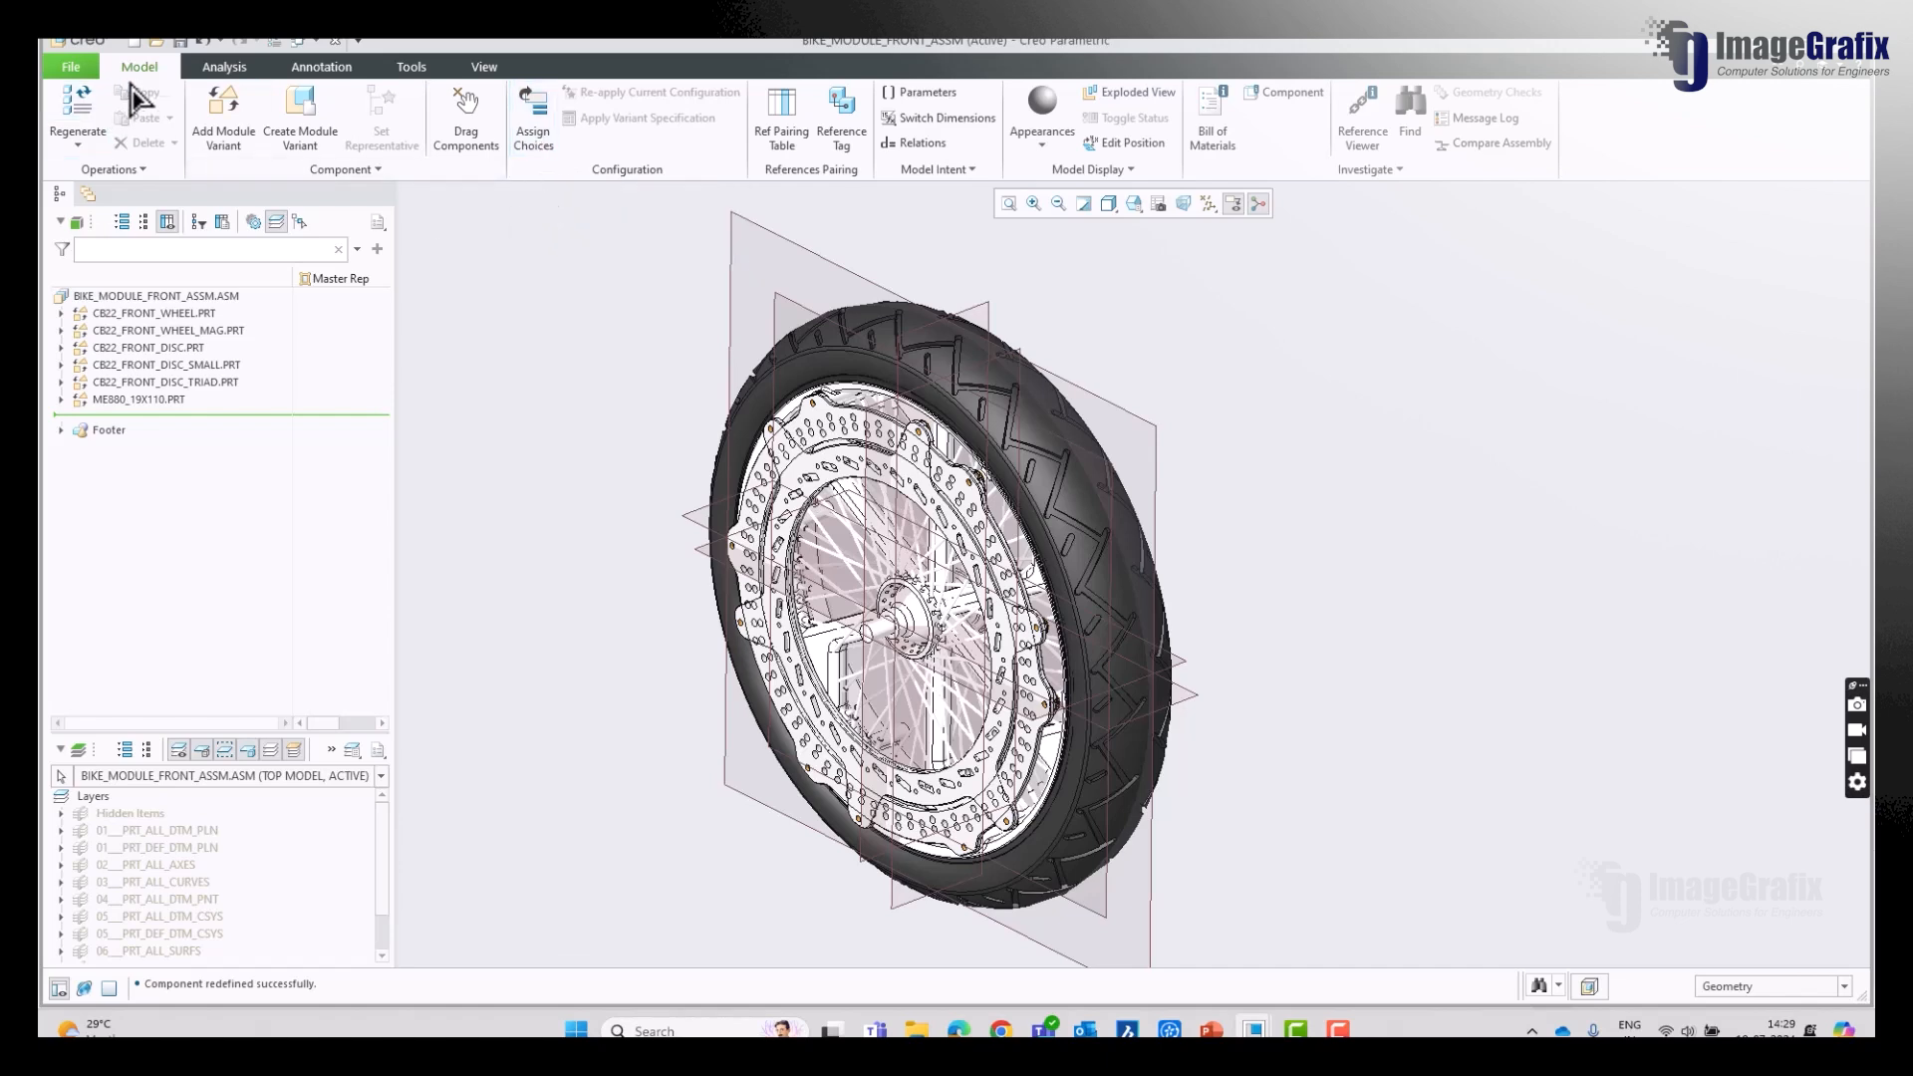
Step: Save BIKE_MODULE_FRONT_ASSM.ASM to the Module_assembly folder inside the working directory
click(181, 42)
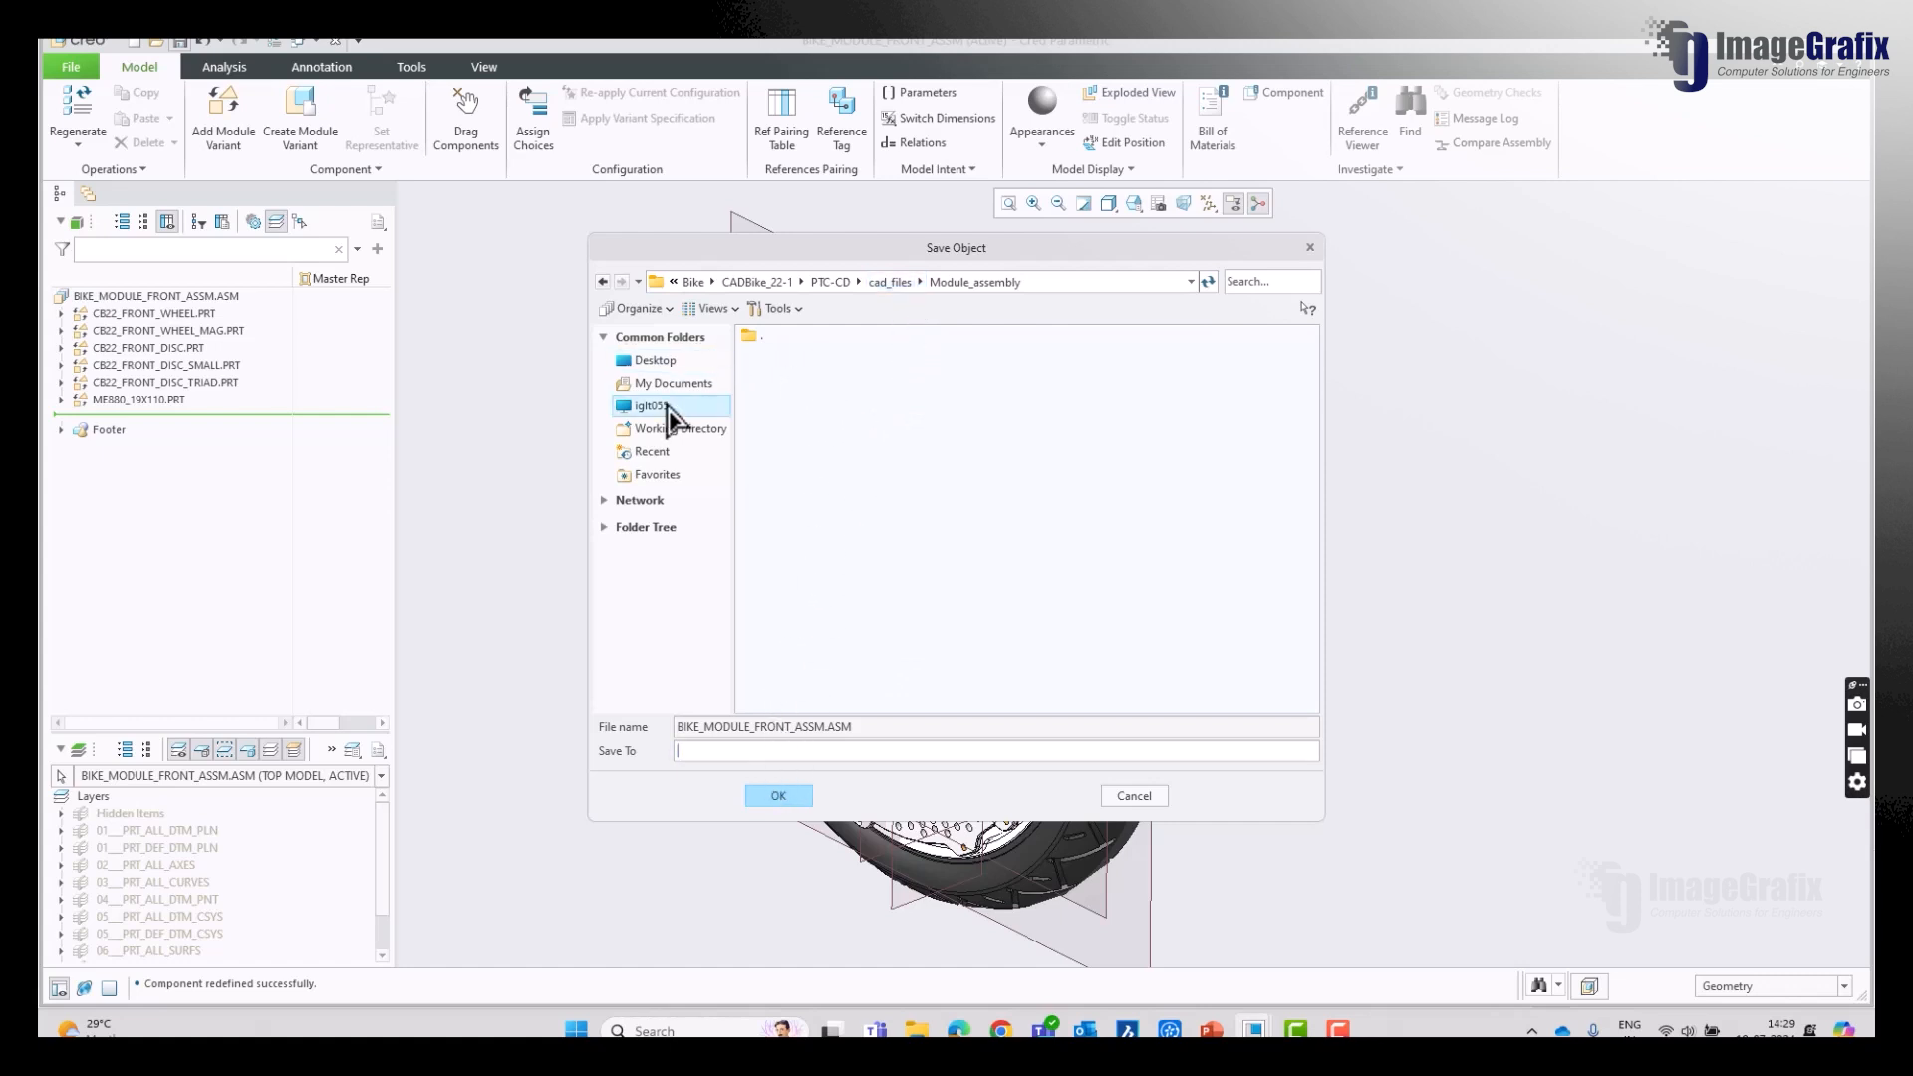
click(1080, 285)
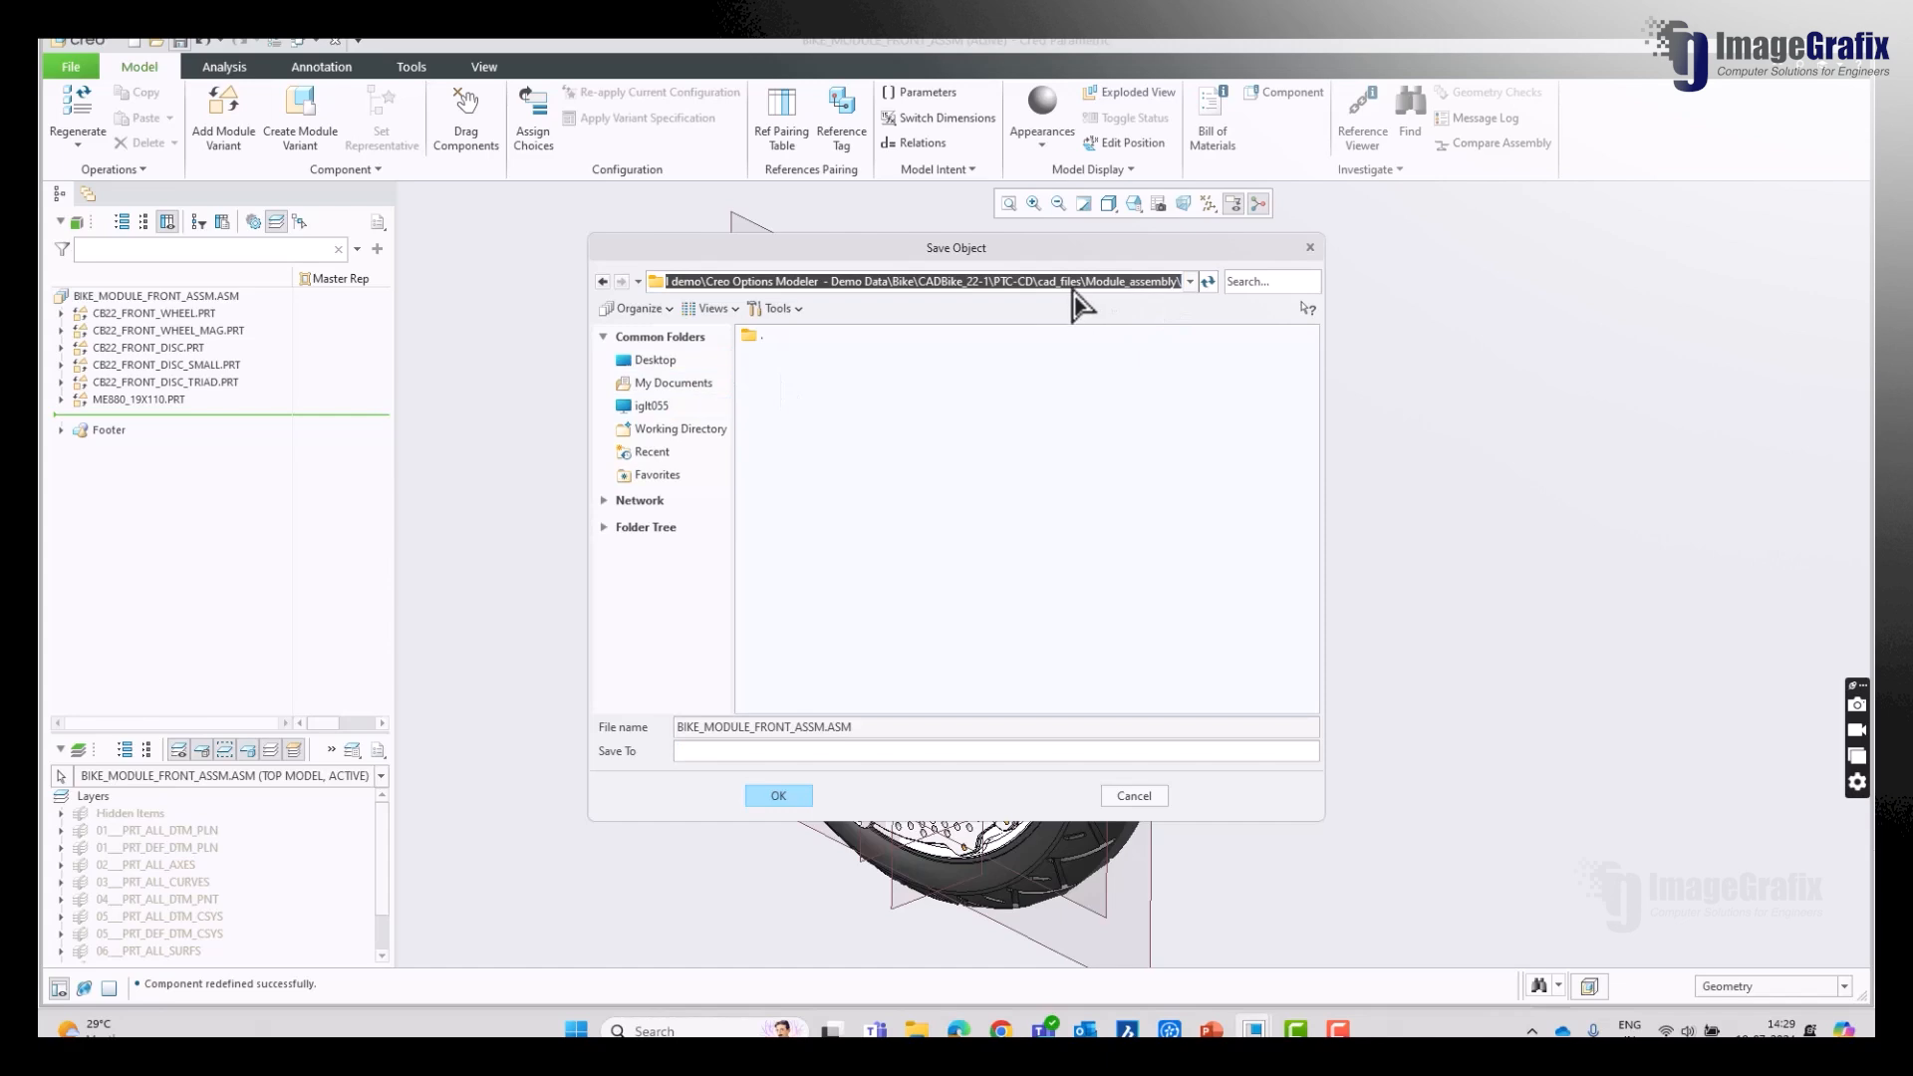
click(678, 428)
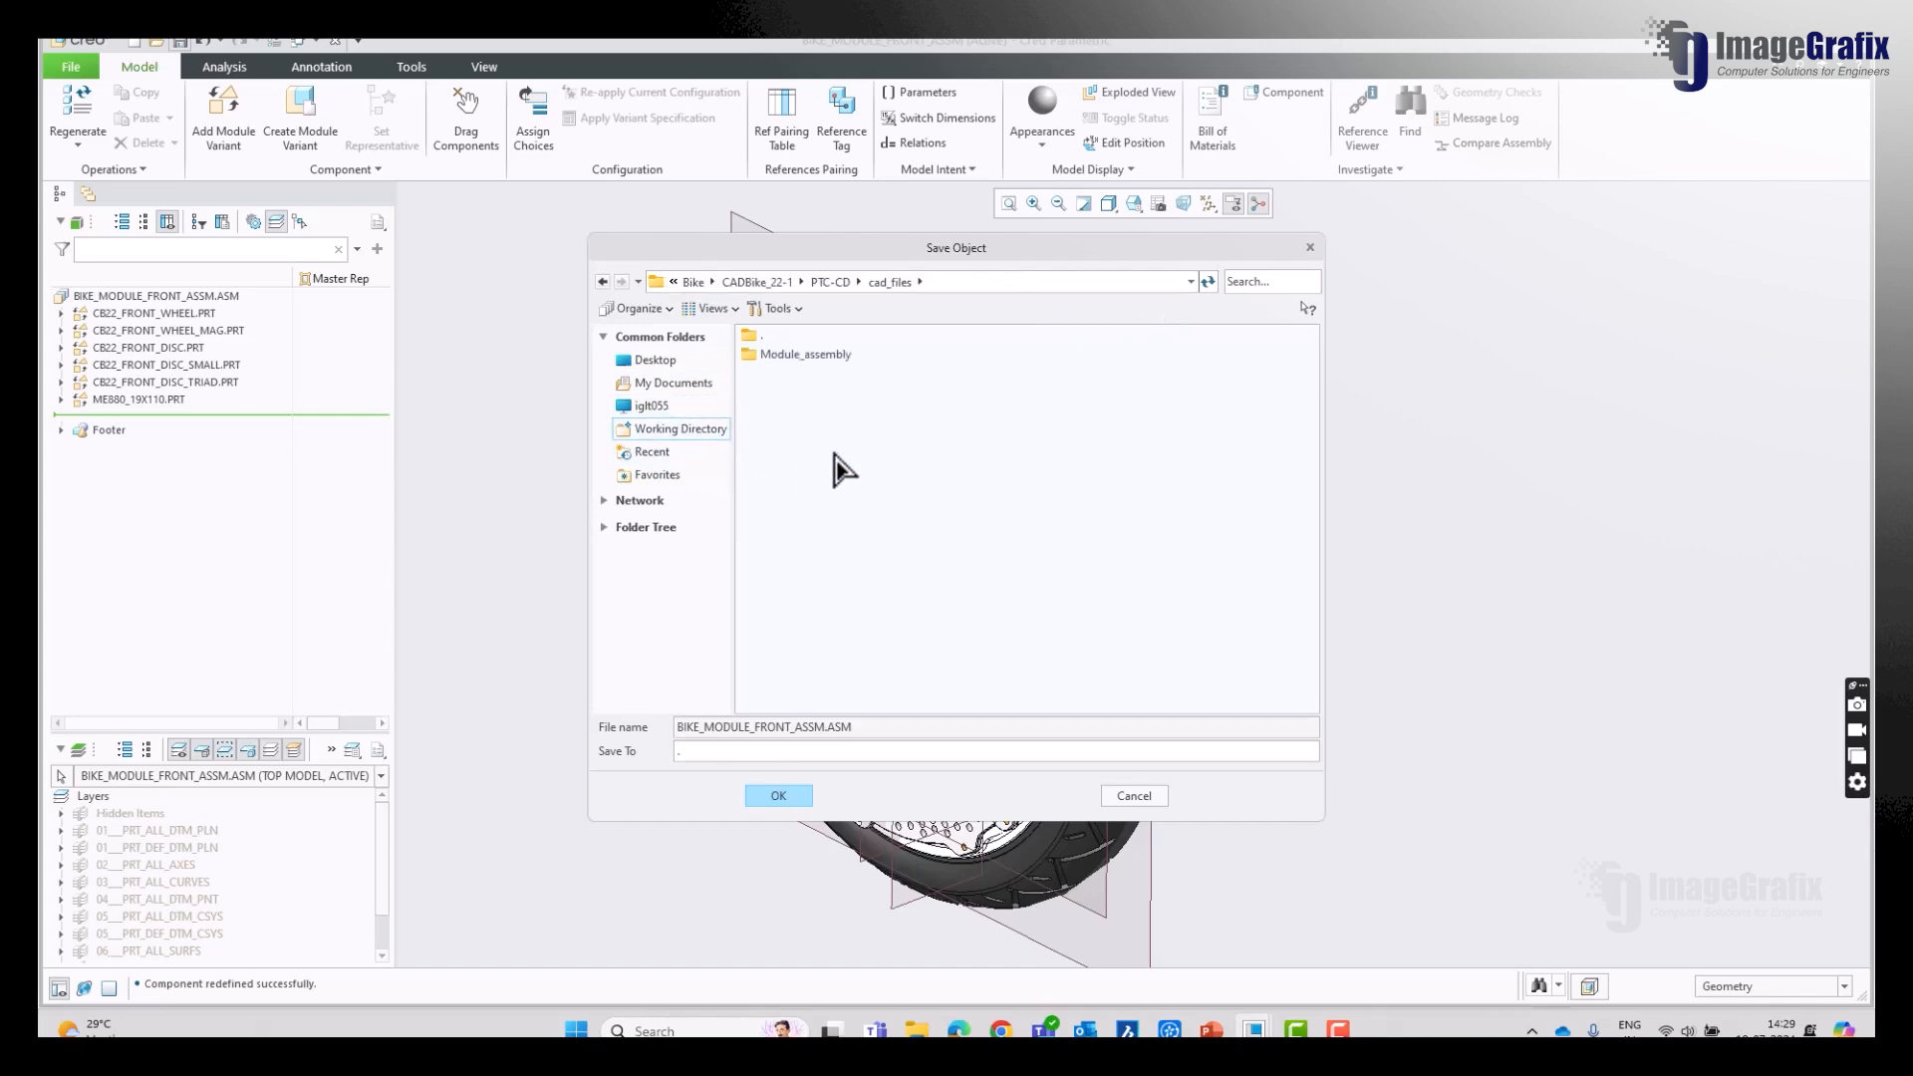
double_click(830, 359)
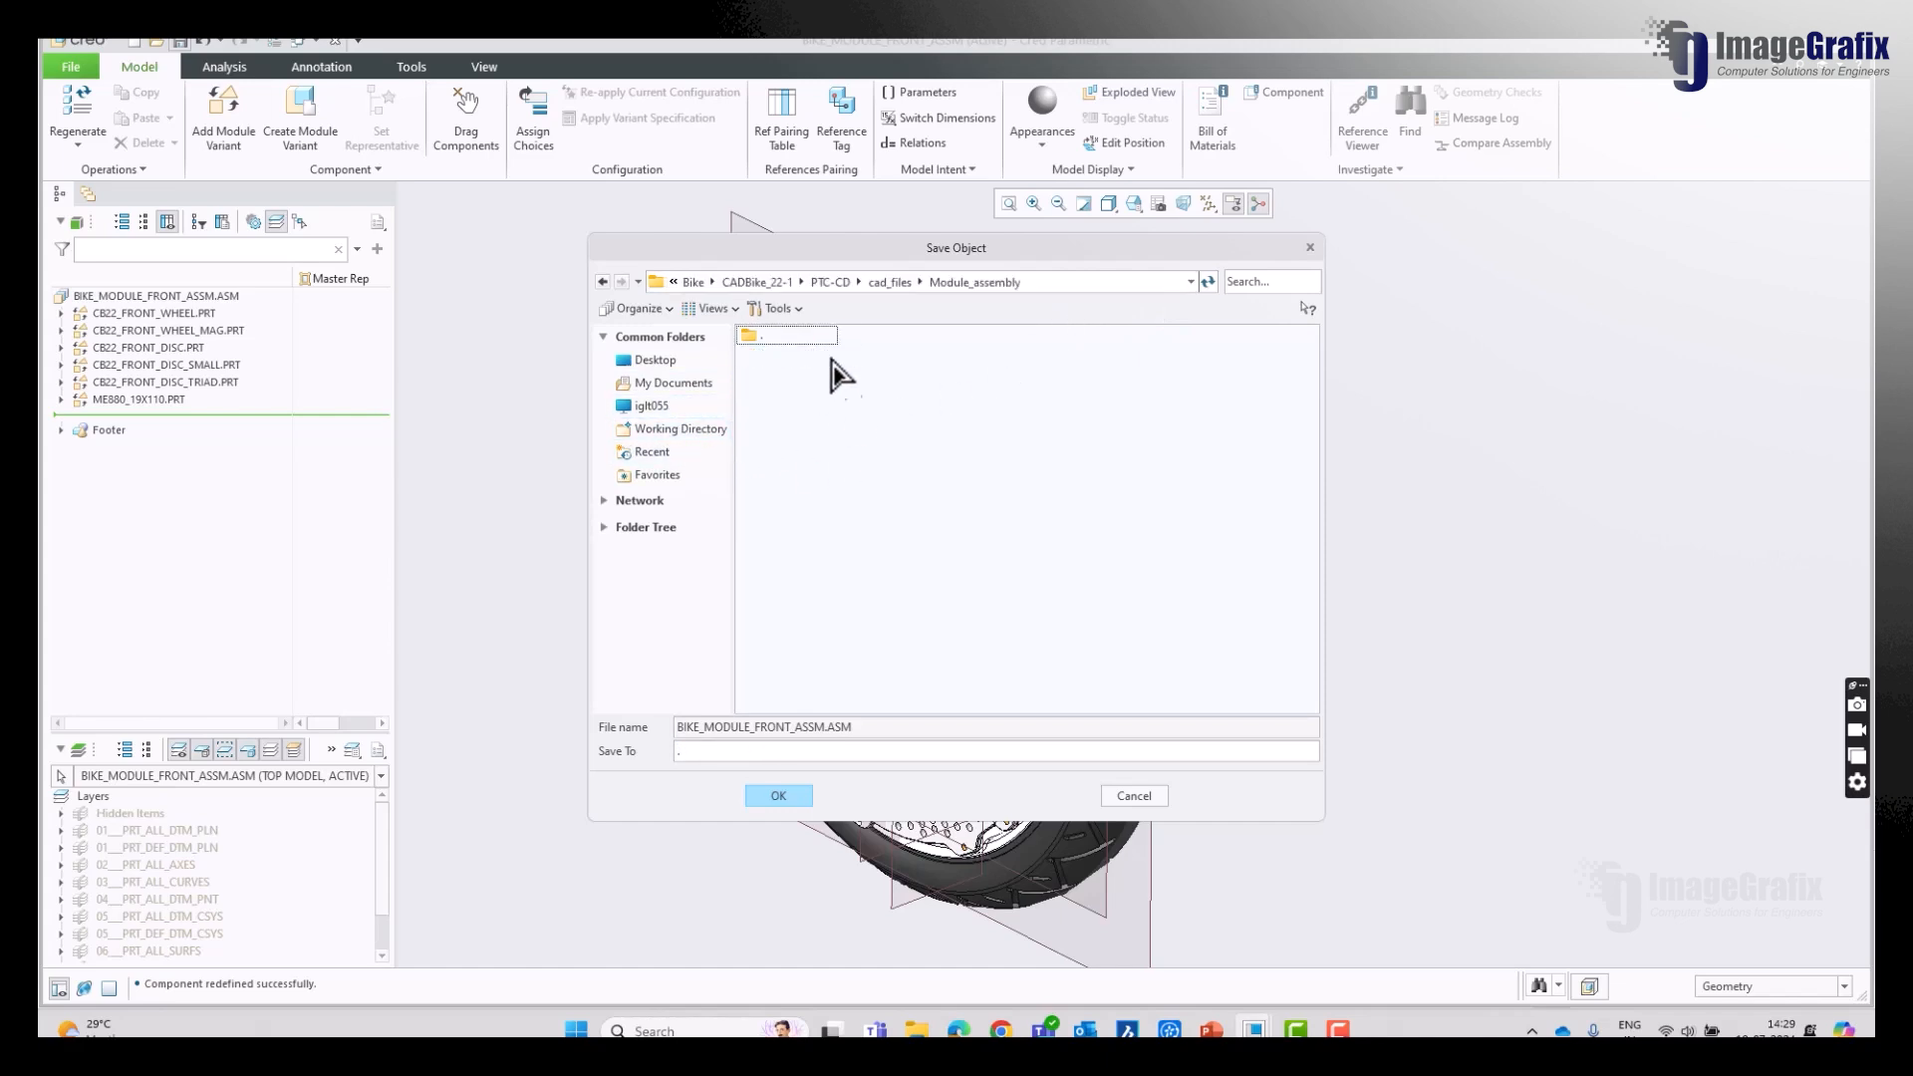
click(778, 796)
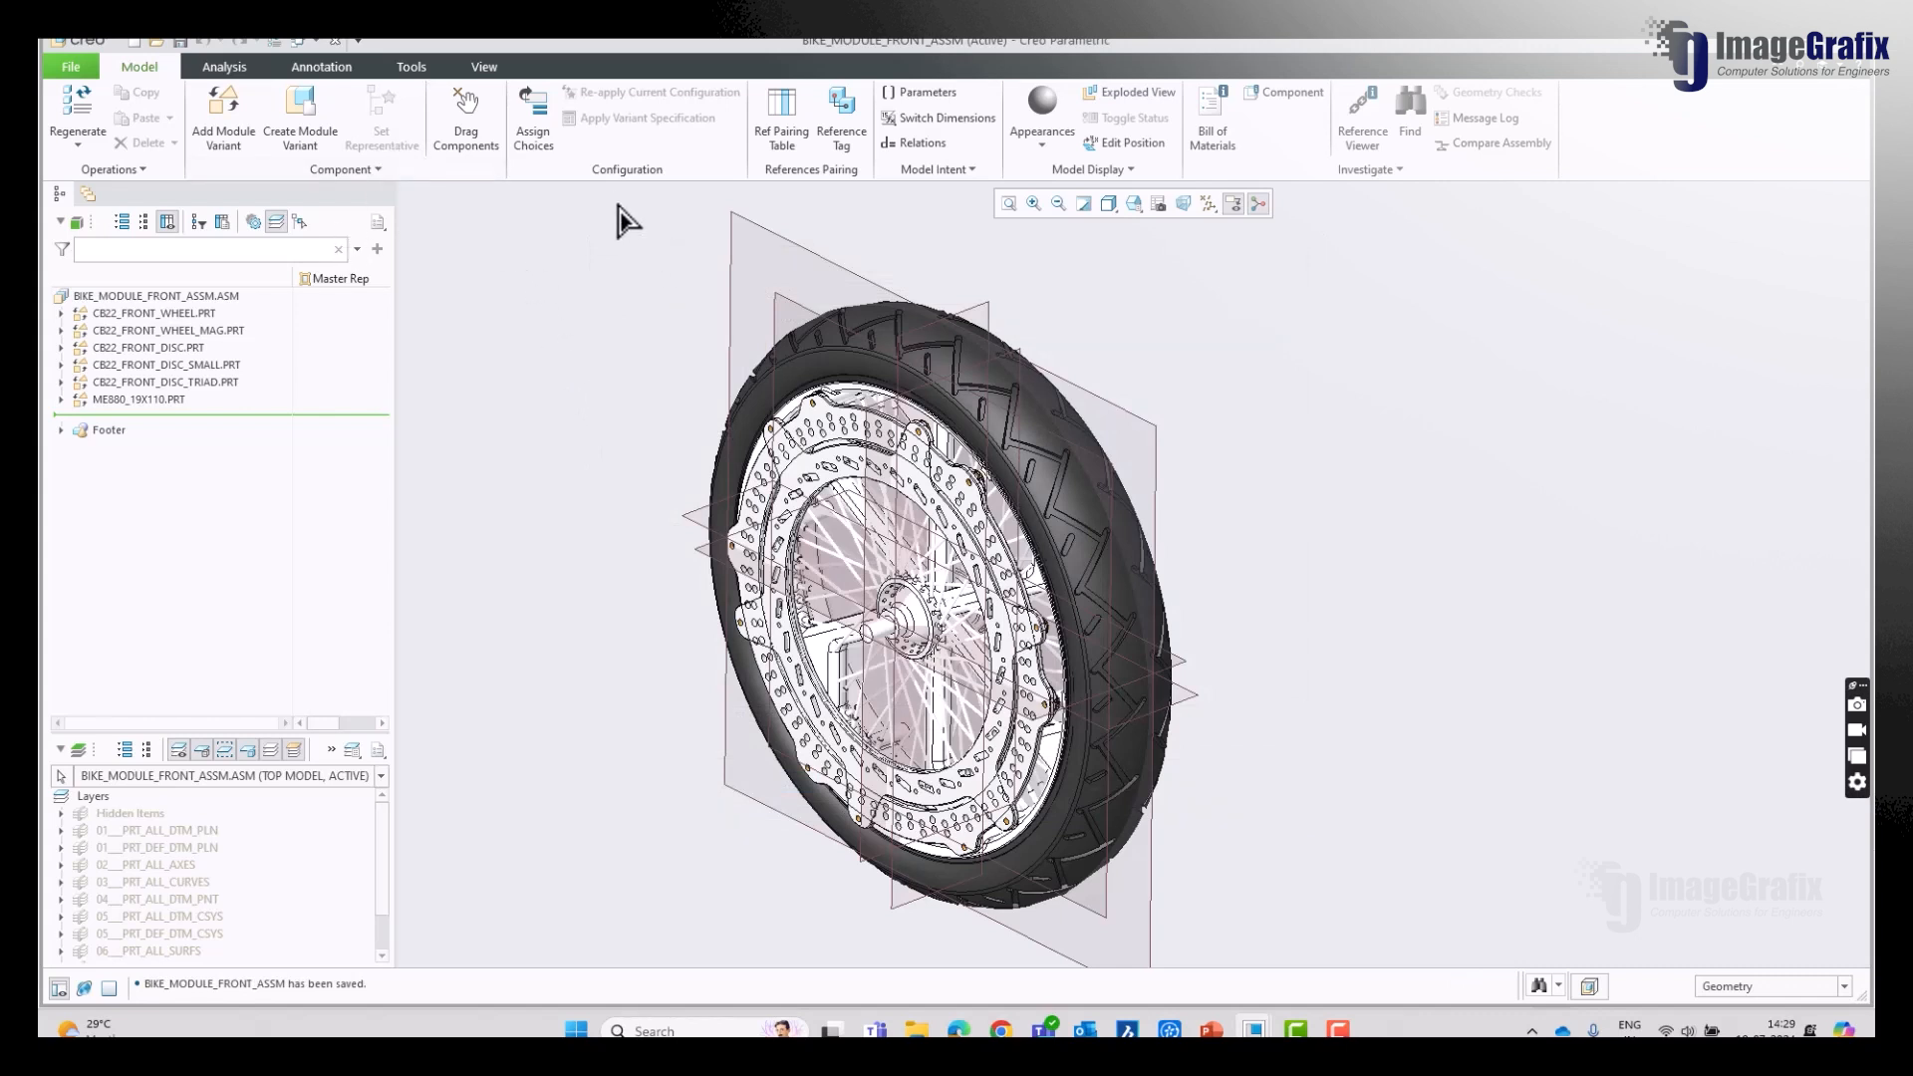
Step: Open choice assignment for BIKE_MODULE_FRONT_ASSM.ASM
click(538, 137)
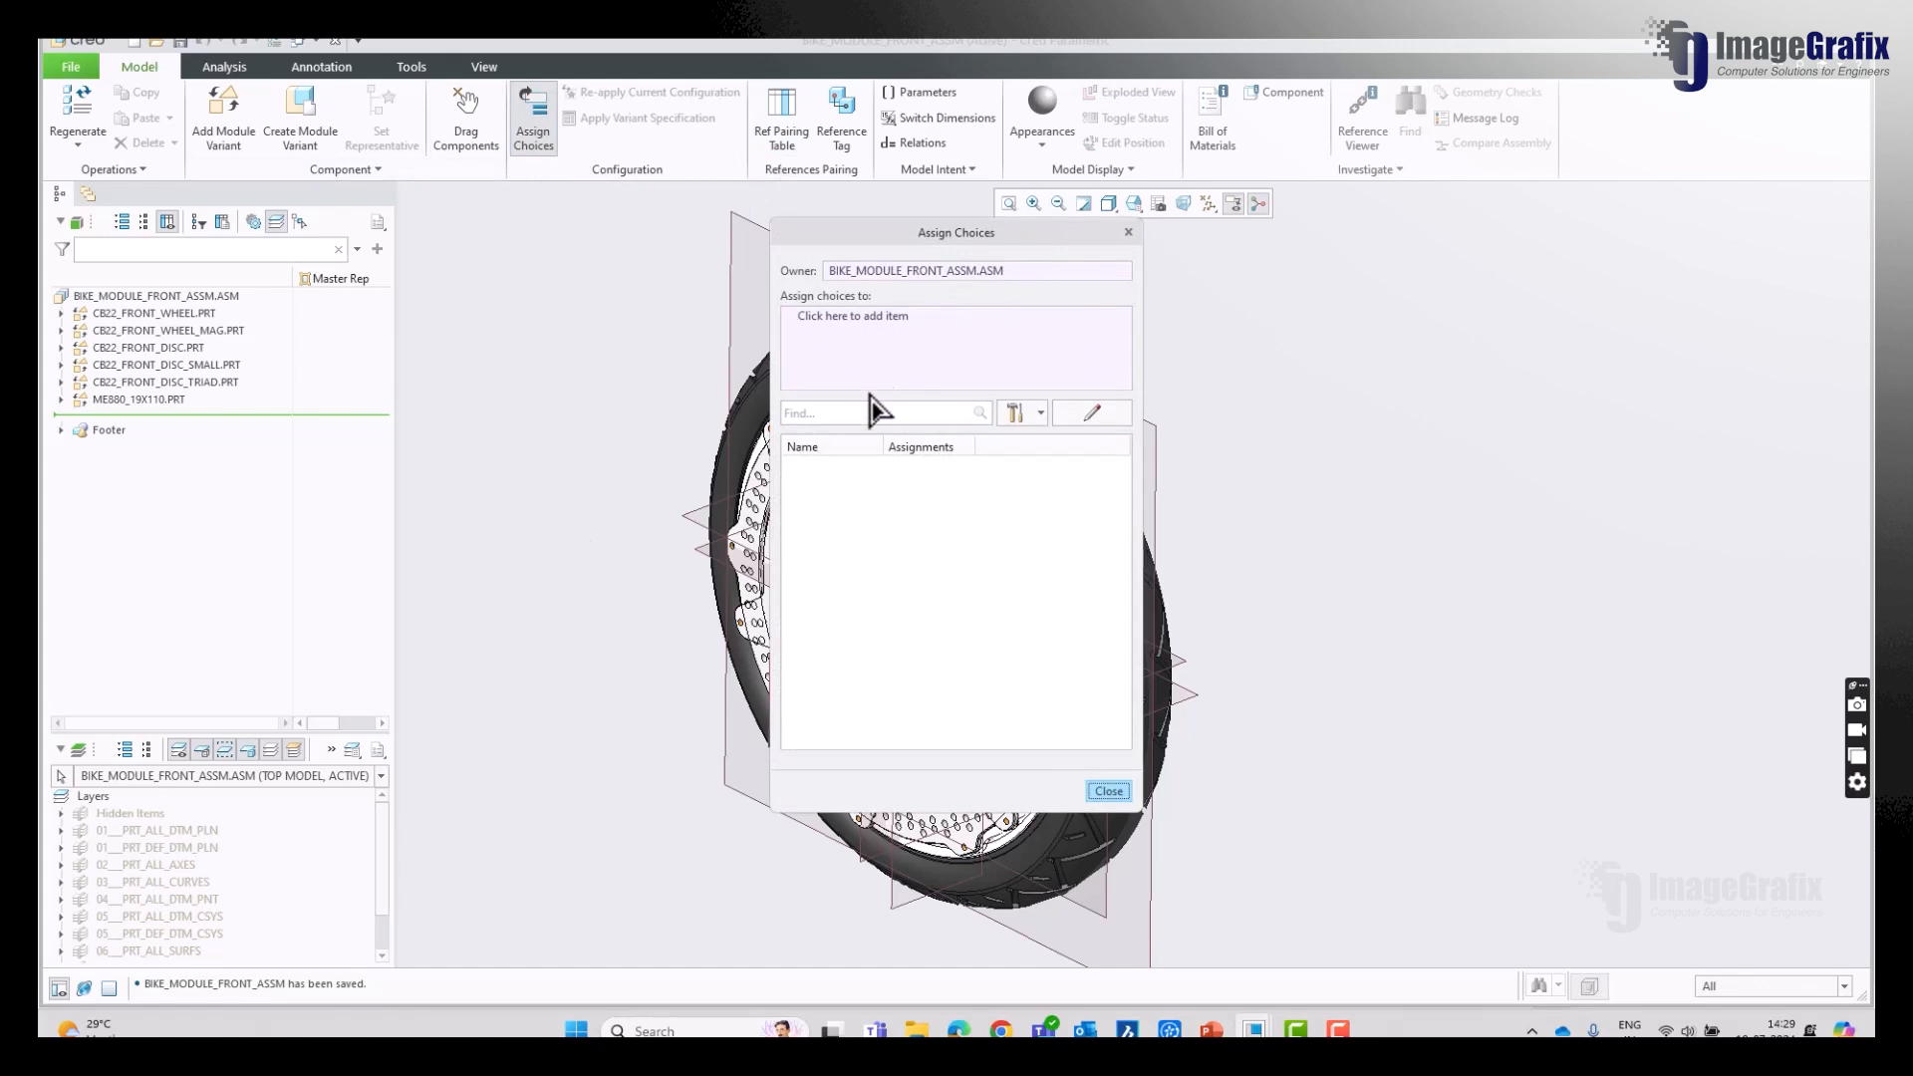
click(1093, 416)
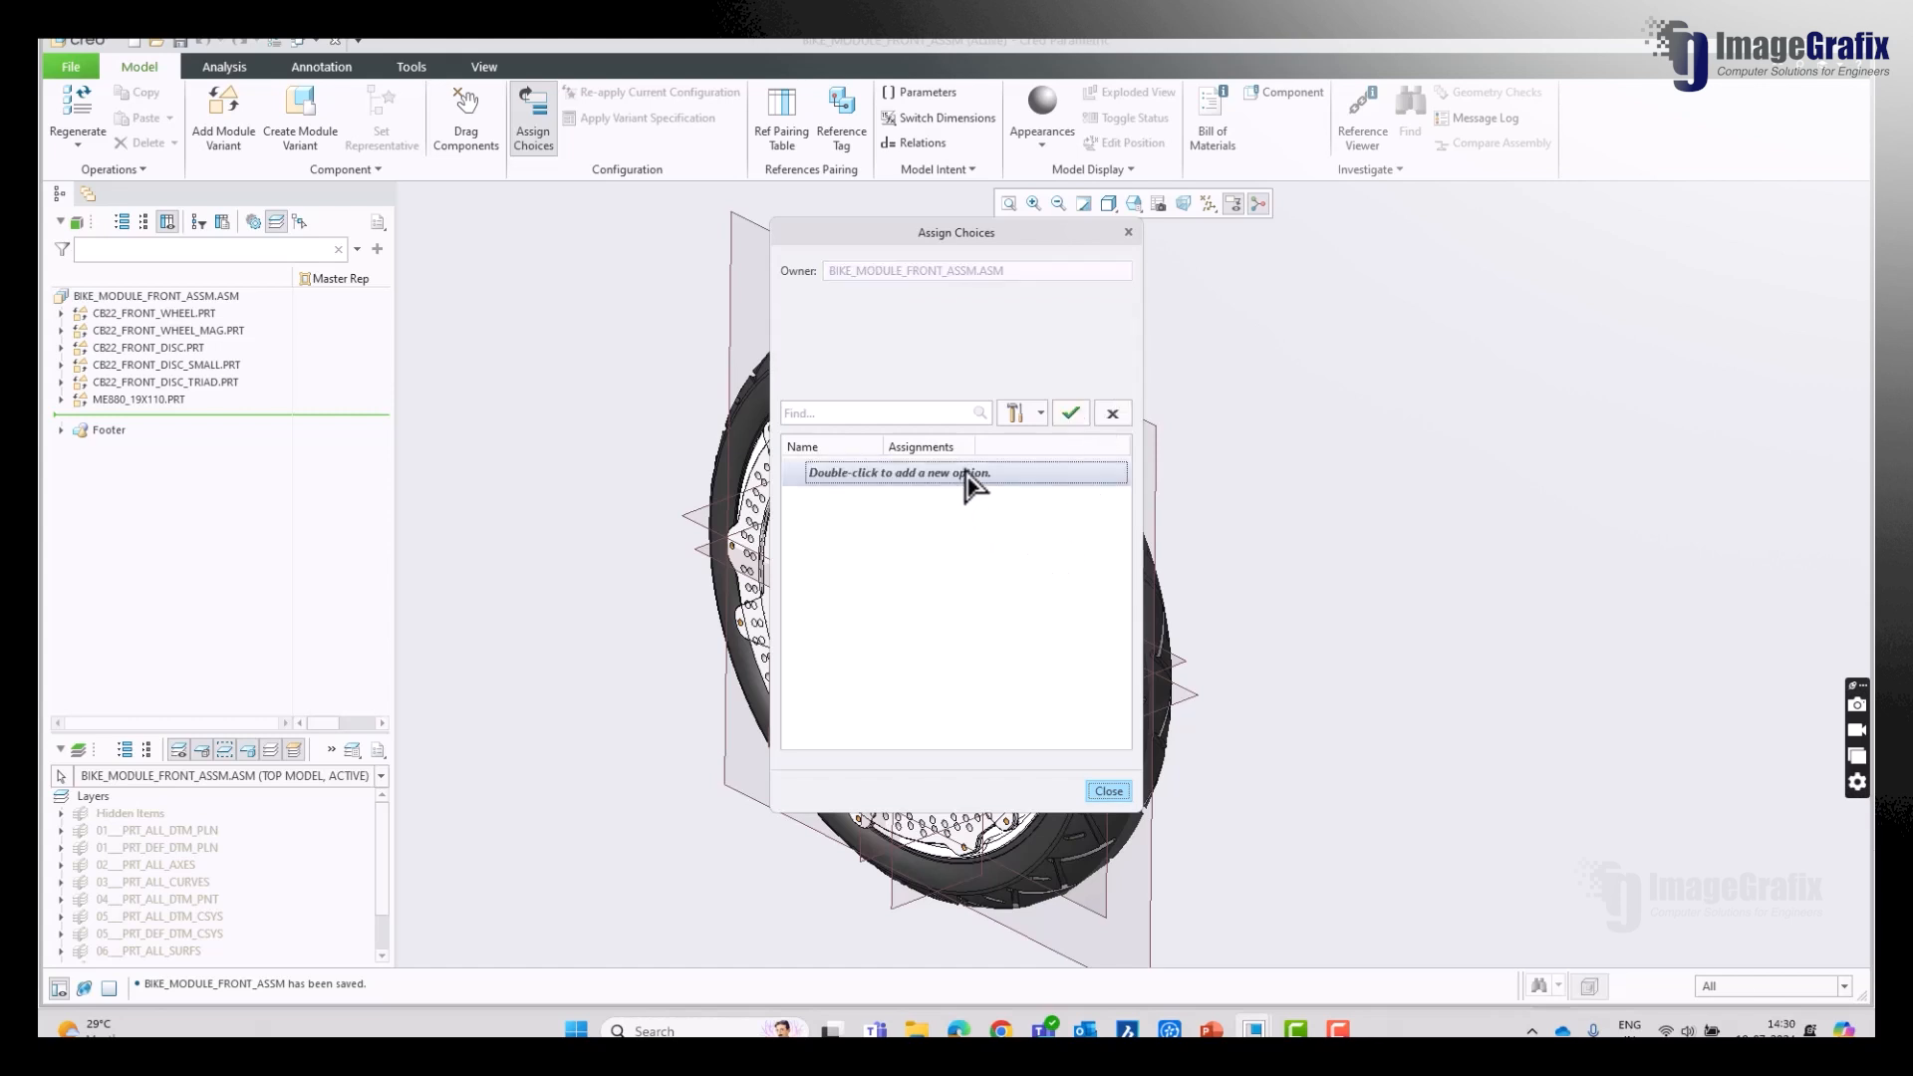
click(1110, 415)
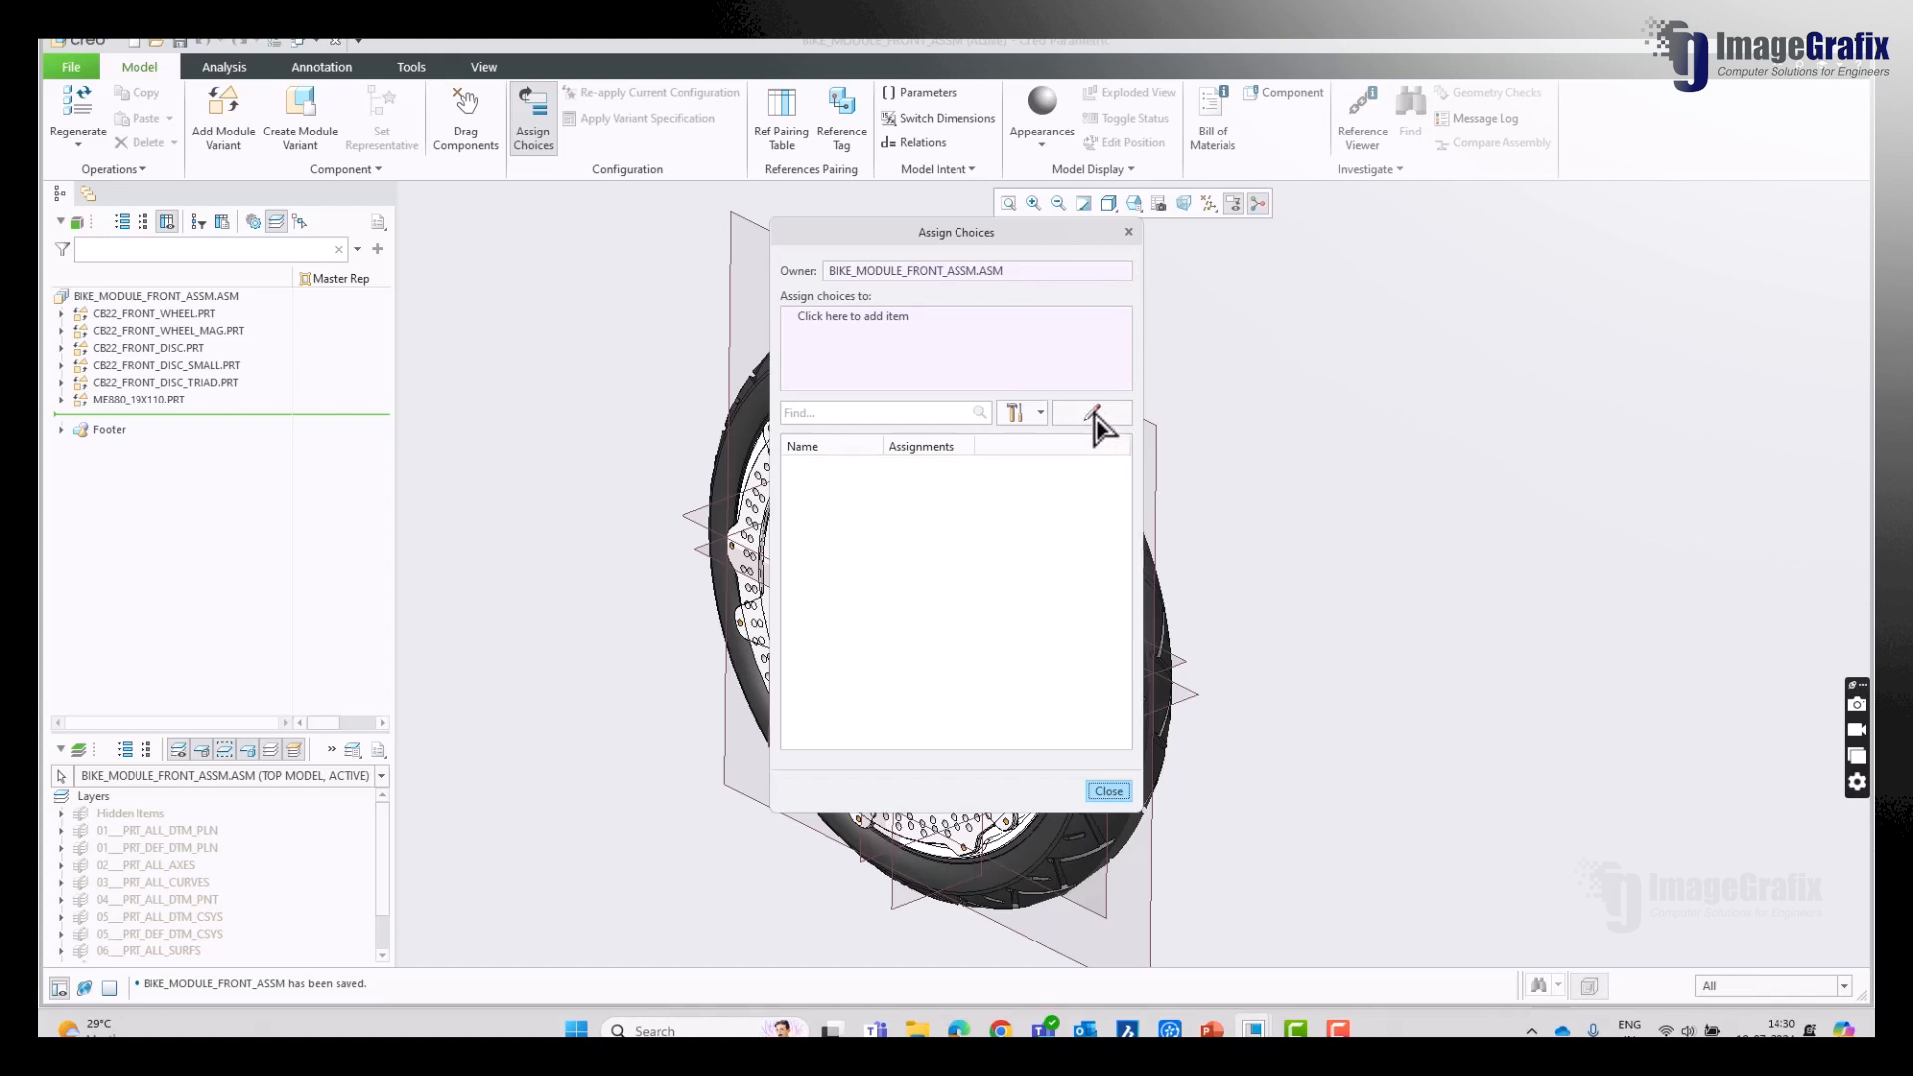
click(1094, 416)
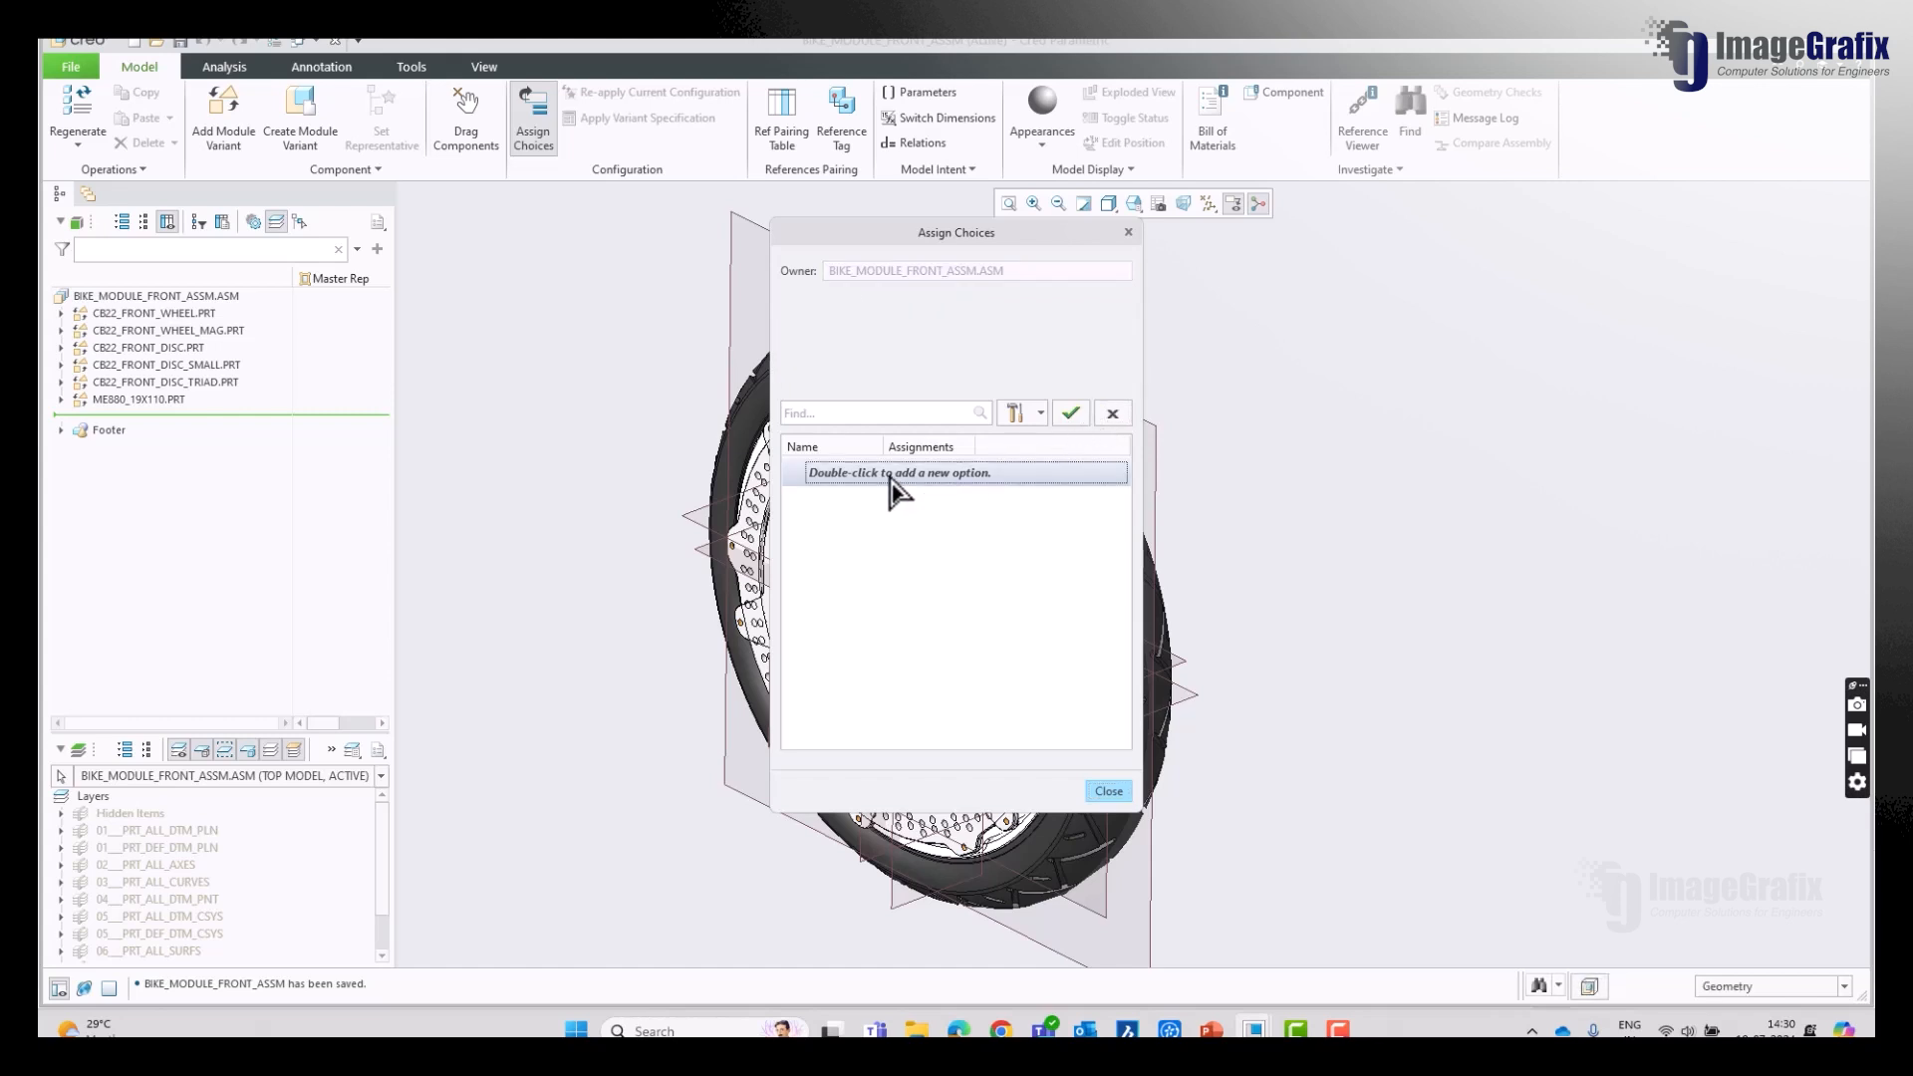
click(1068, 416)
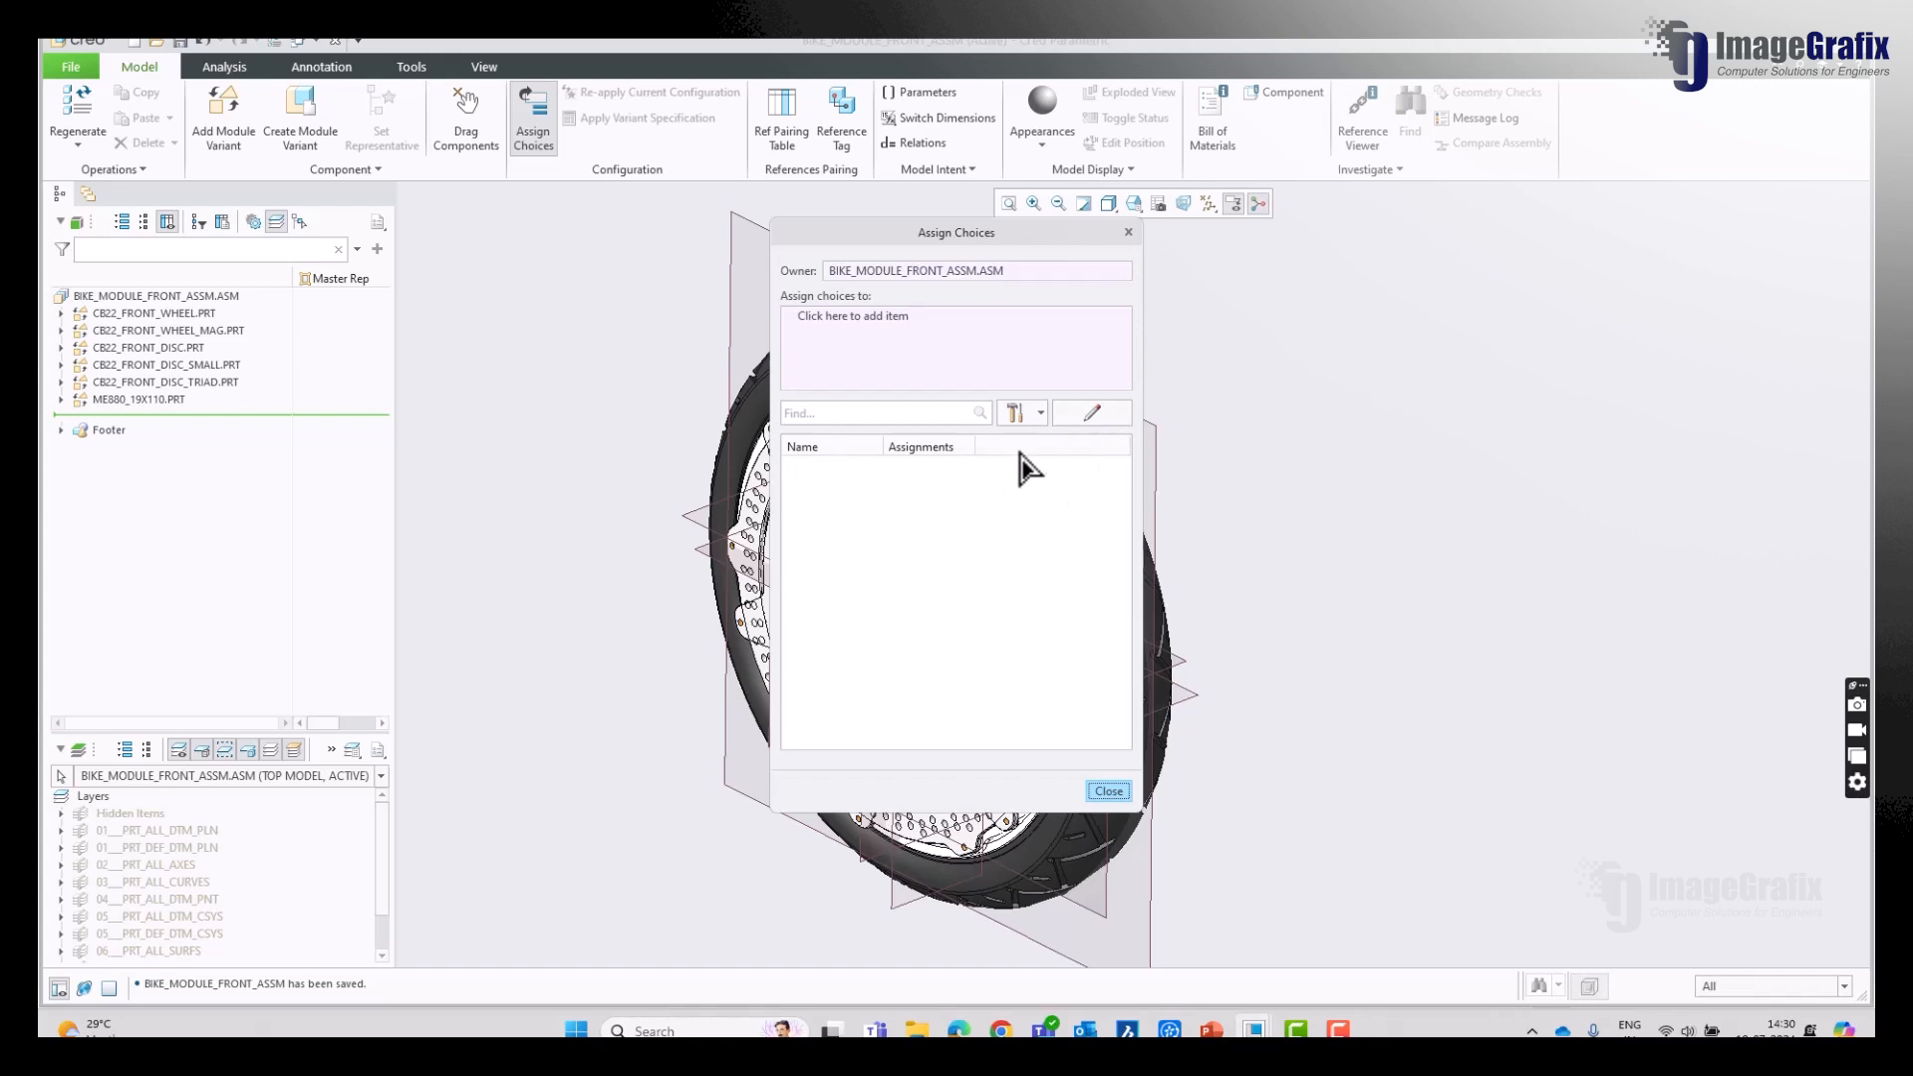
Step: Start editing the assembly's options and choices and add a new option named Disc_Type
click(1078, 415)
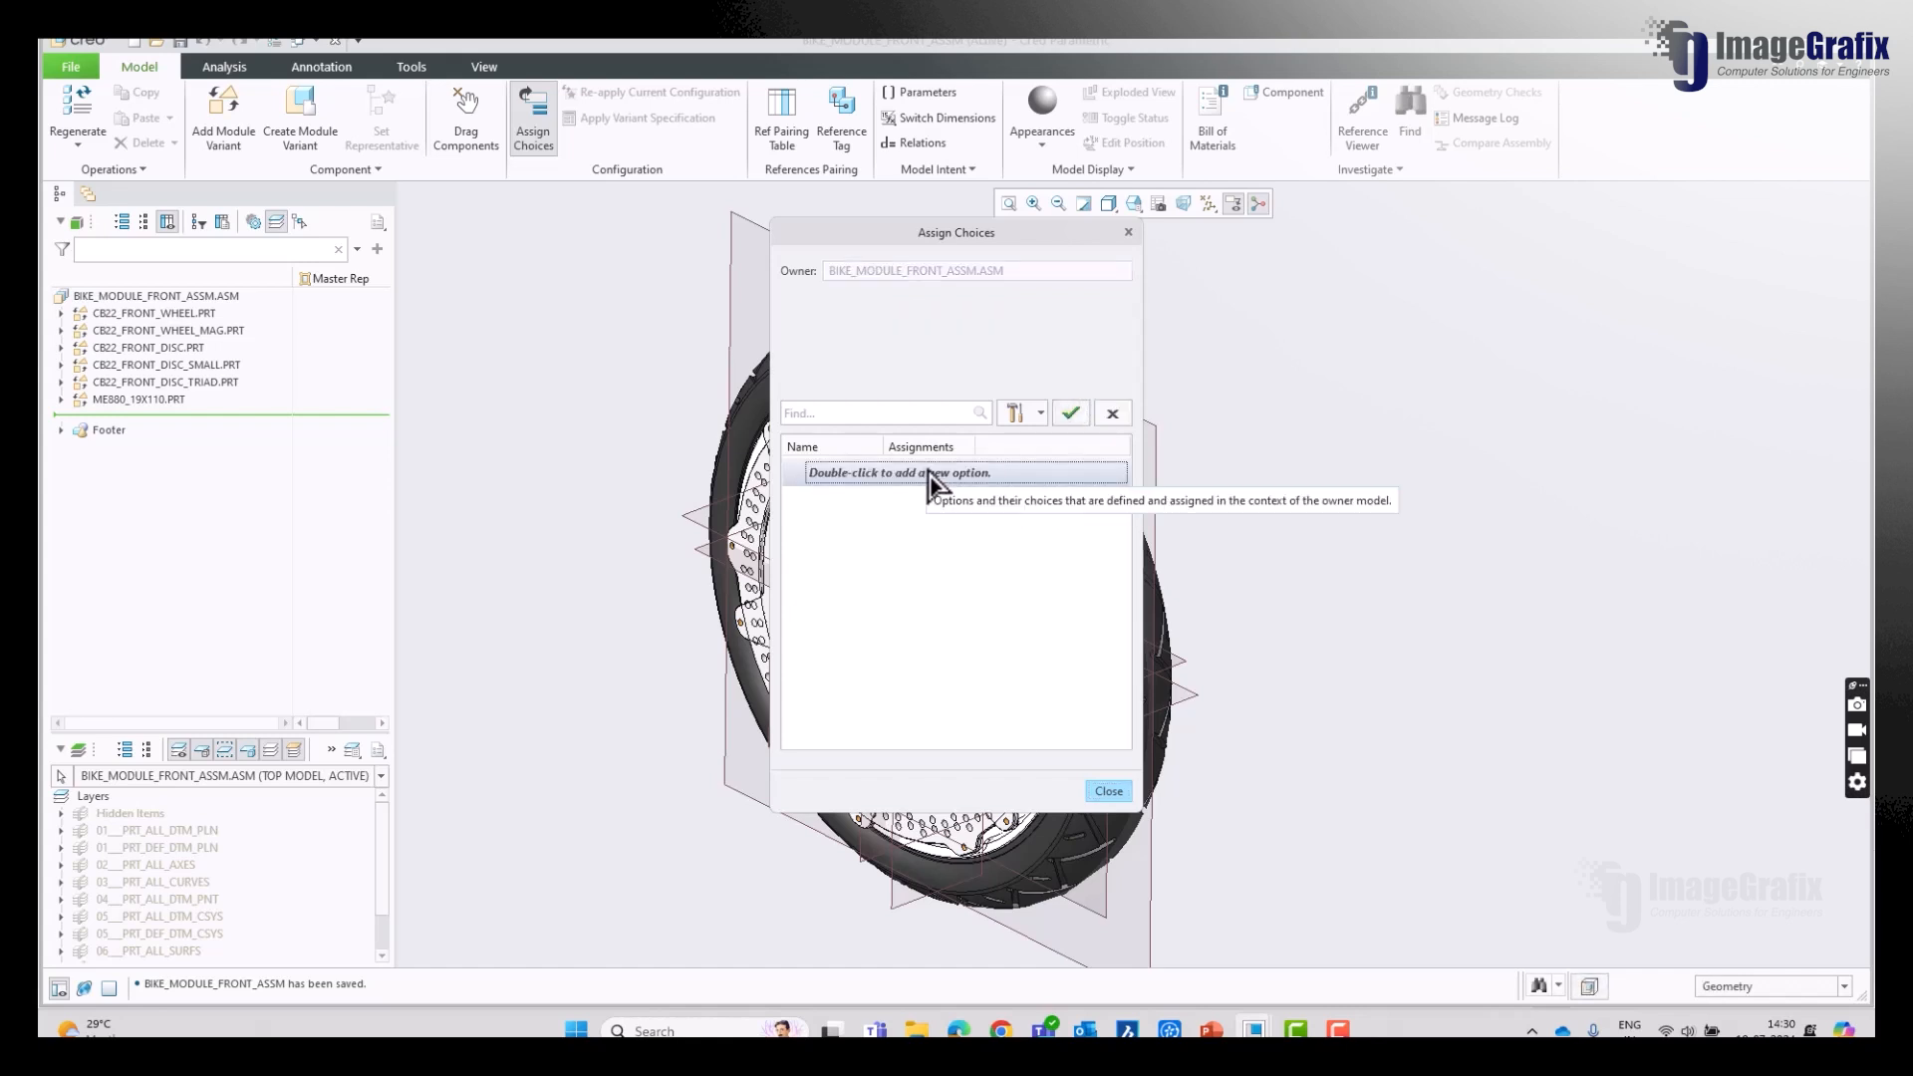
double_click(835, 474)
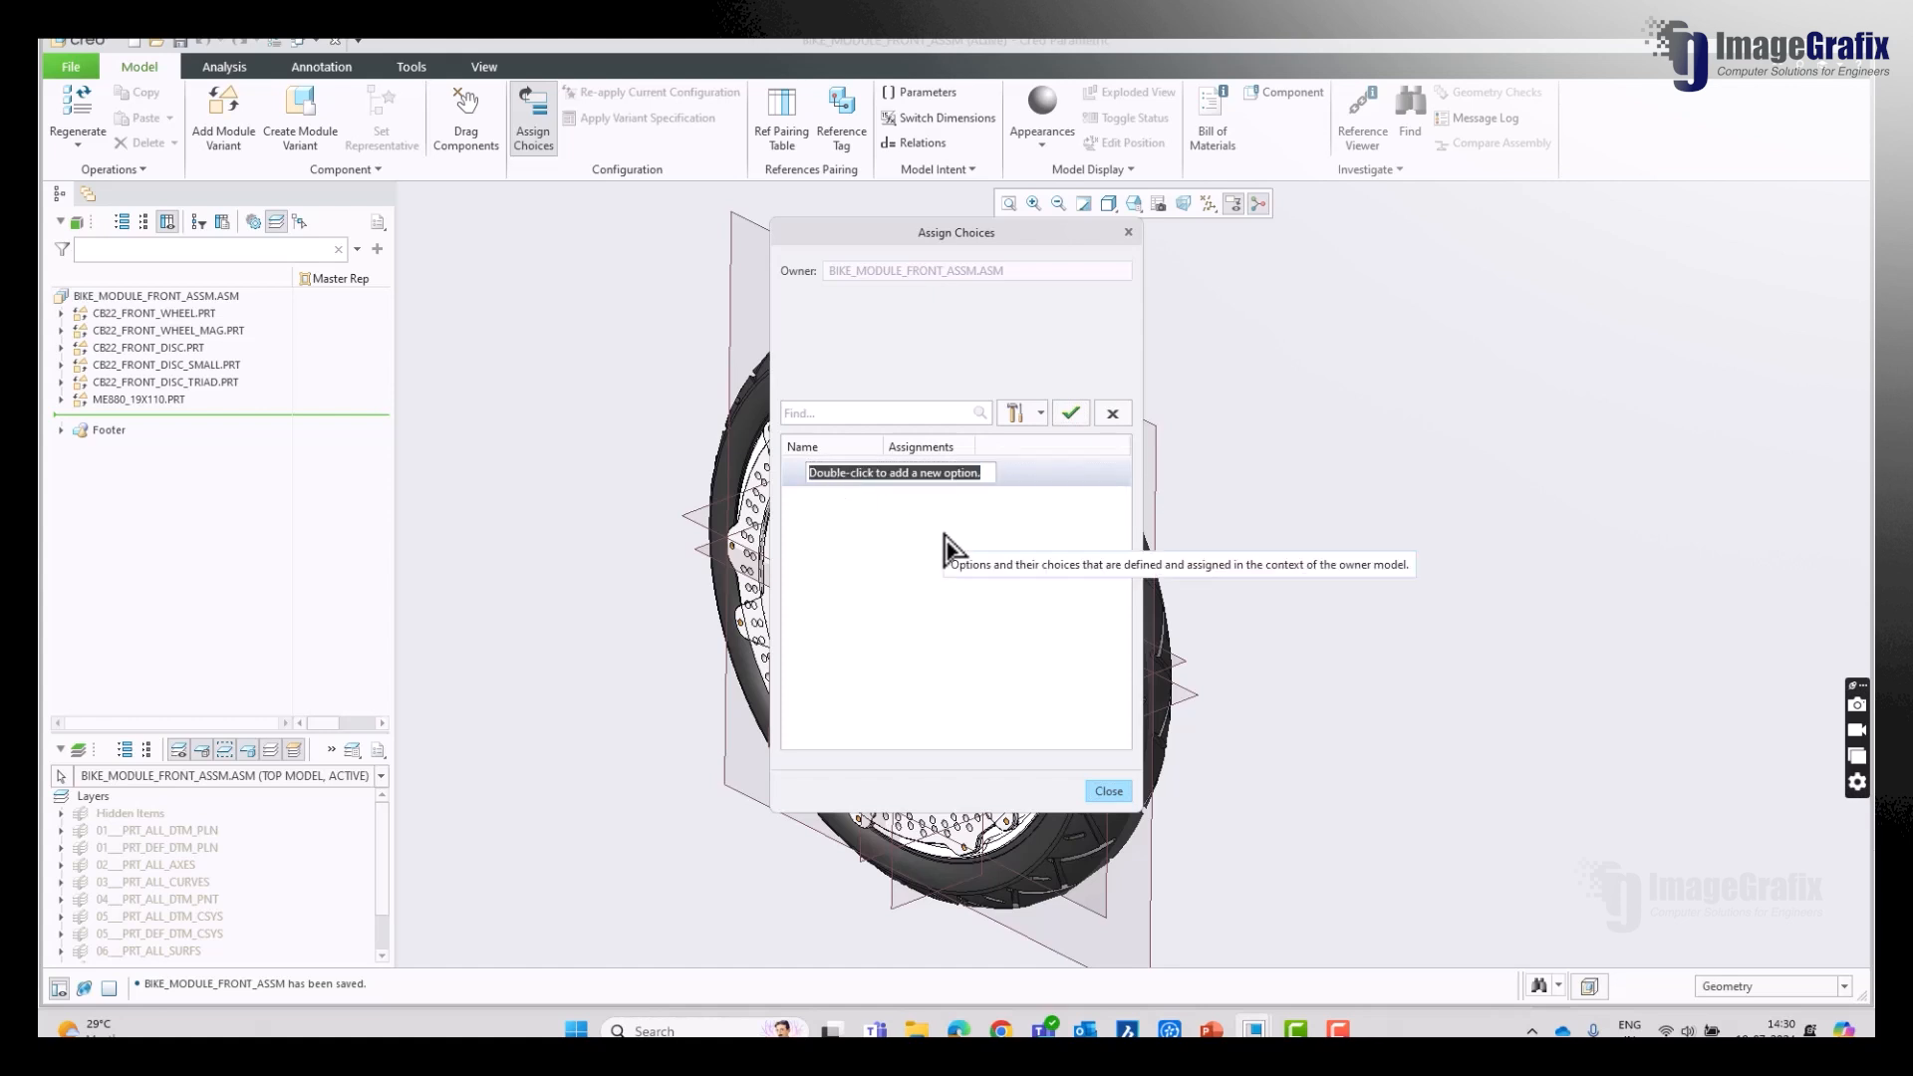
text(Dis)
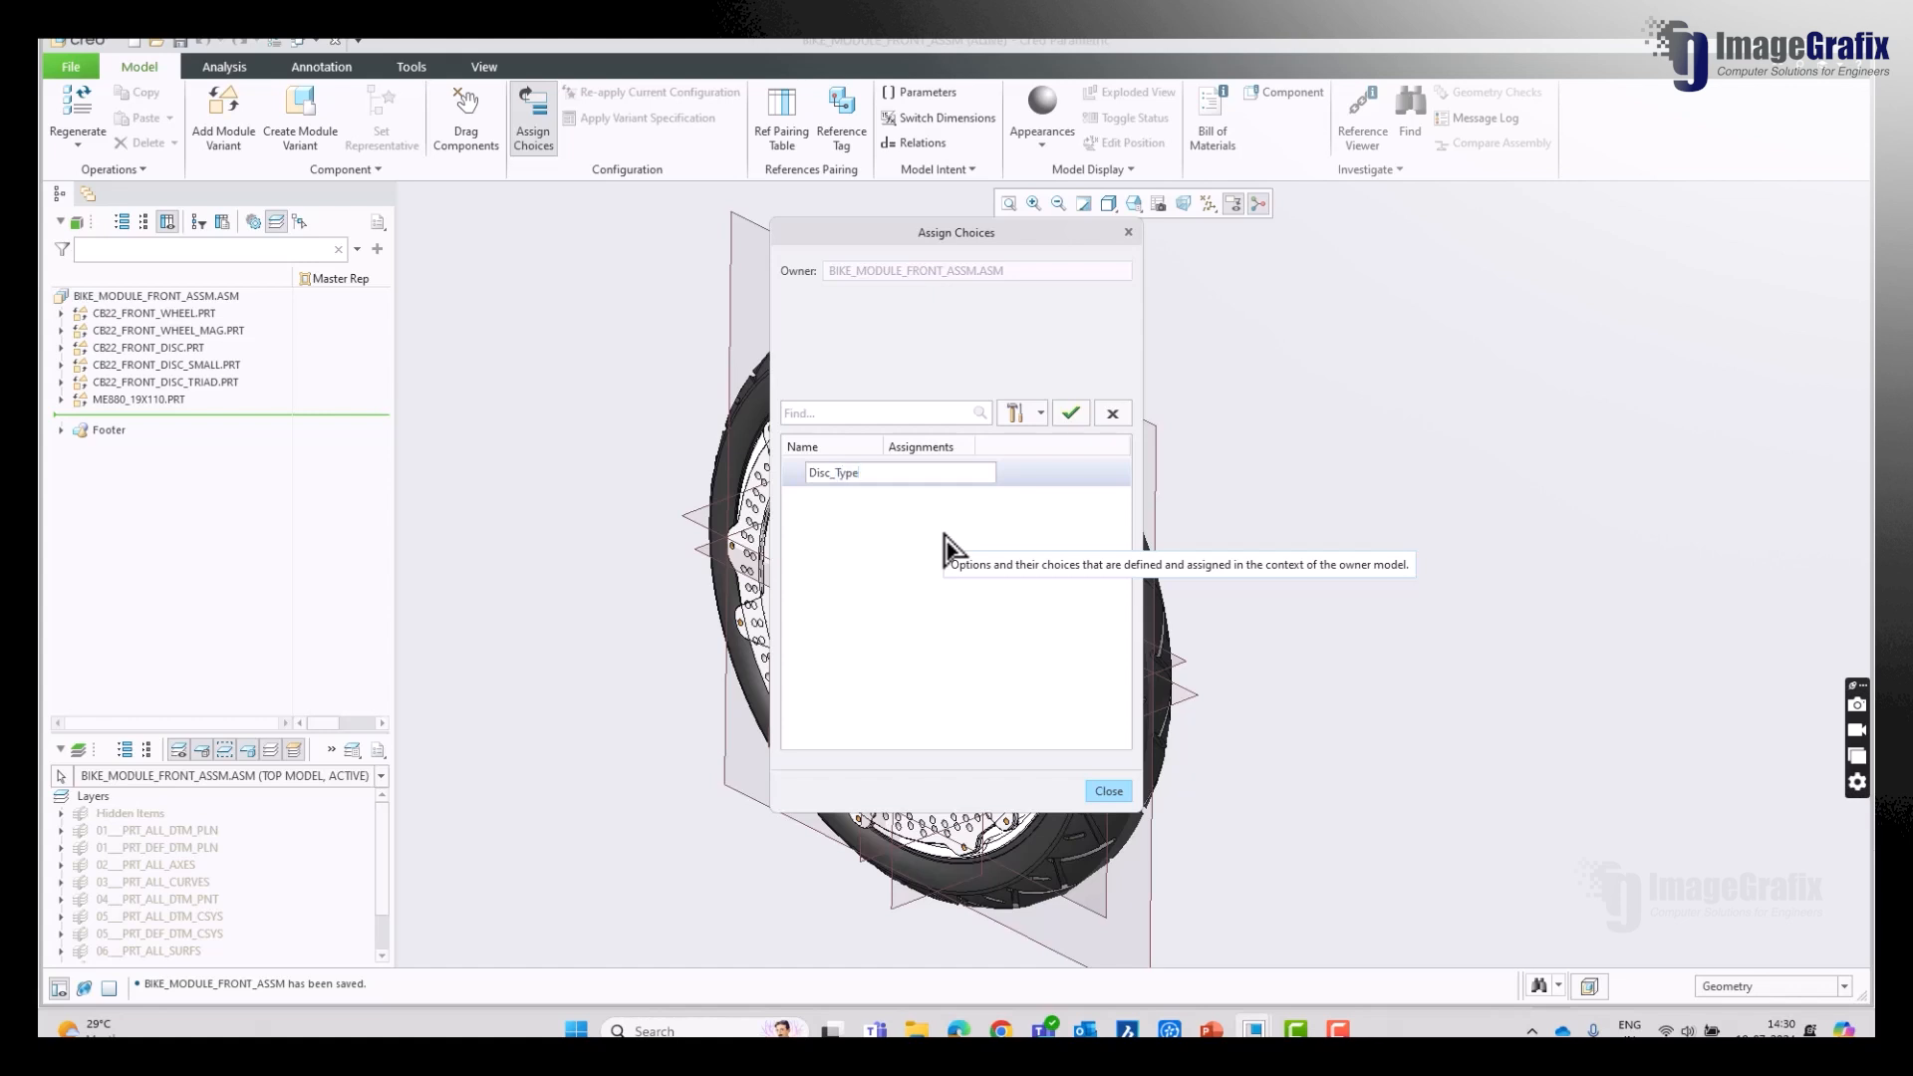
text(c_Type)
key(Return)
Step: Add the choices Disc_ORG, DISC_SMALL and DISC _Triad to the DISC_TYPE option
double_click(885, 502)
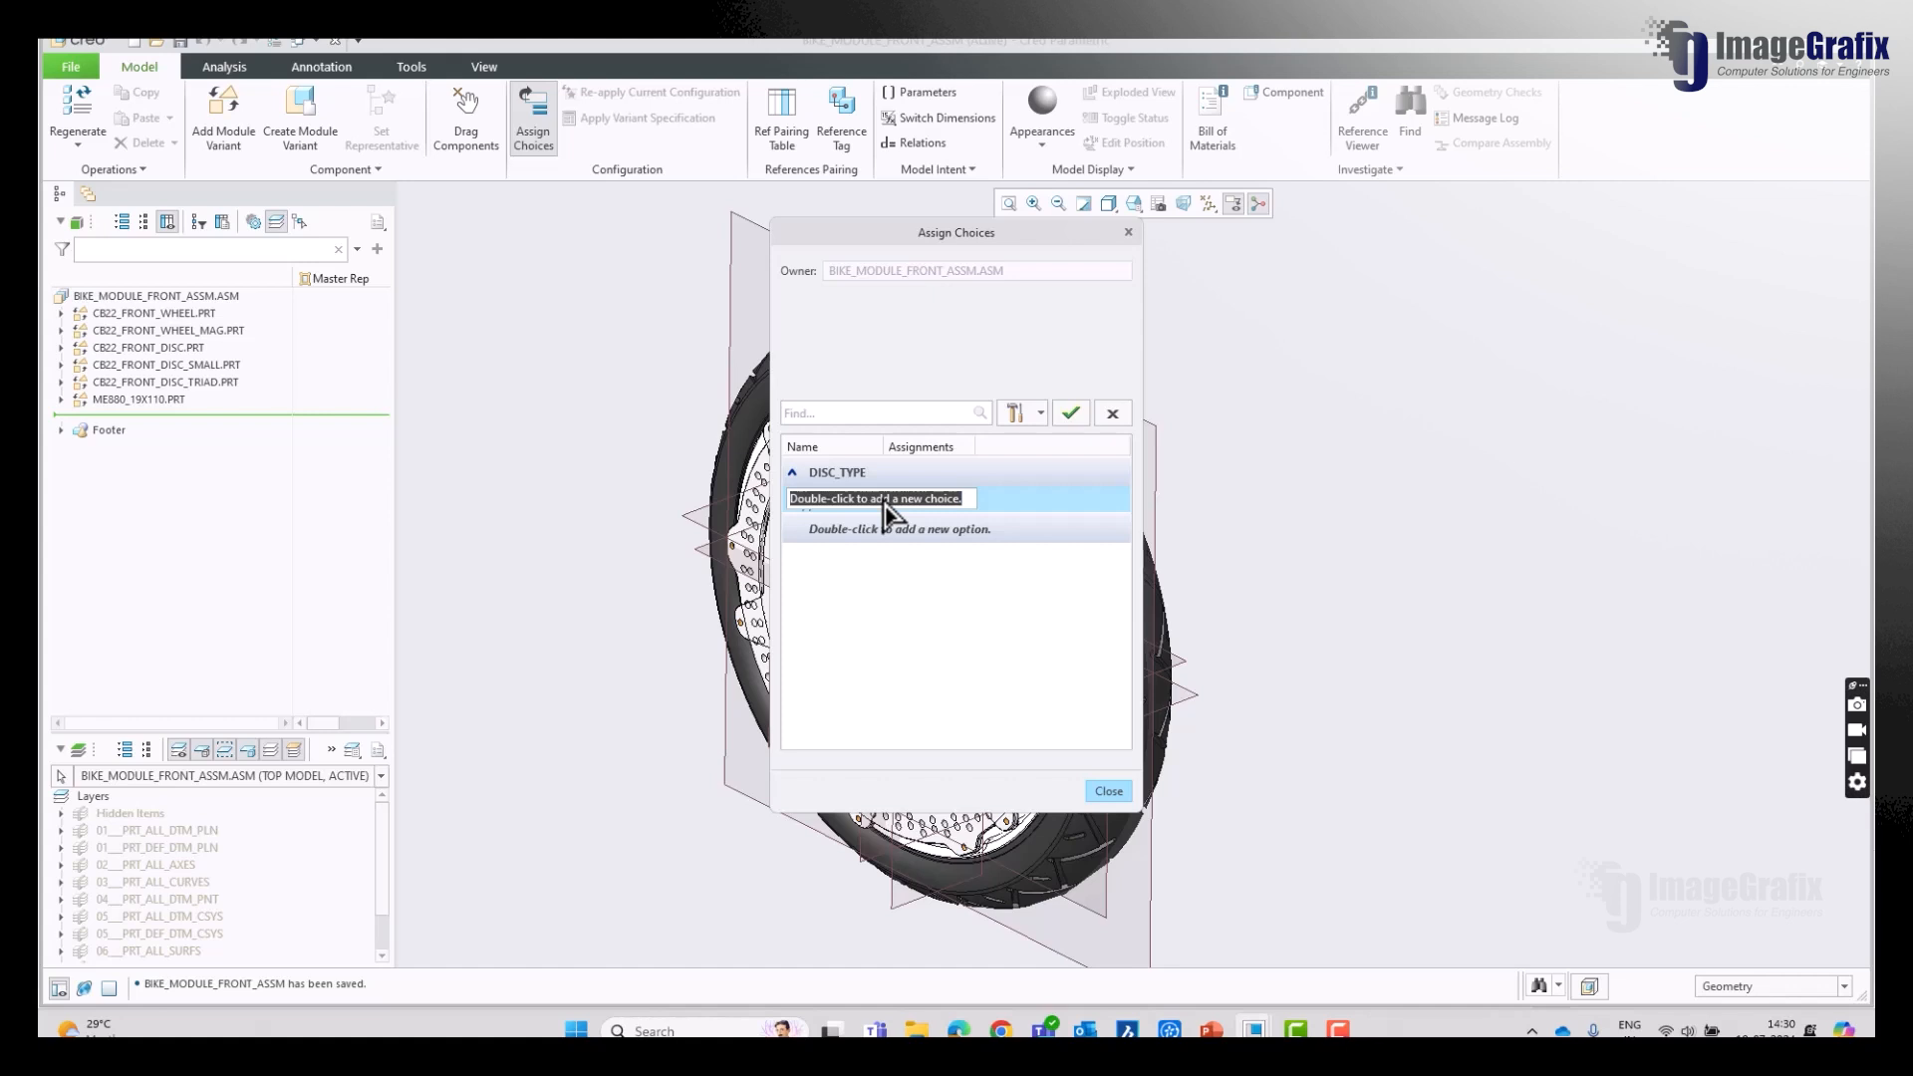
text(Disc_ORG)
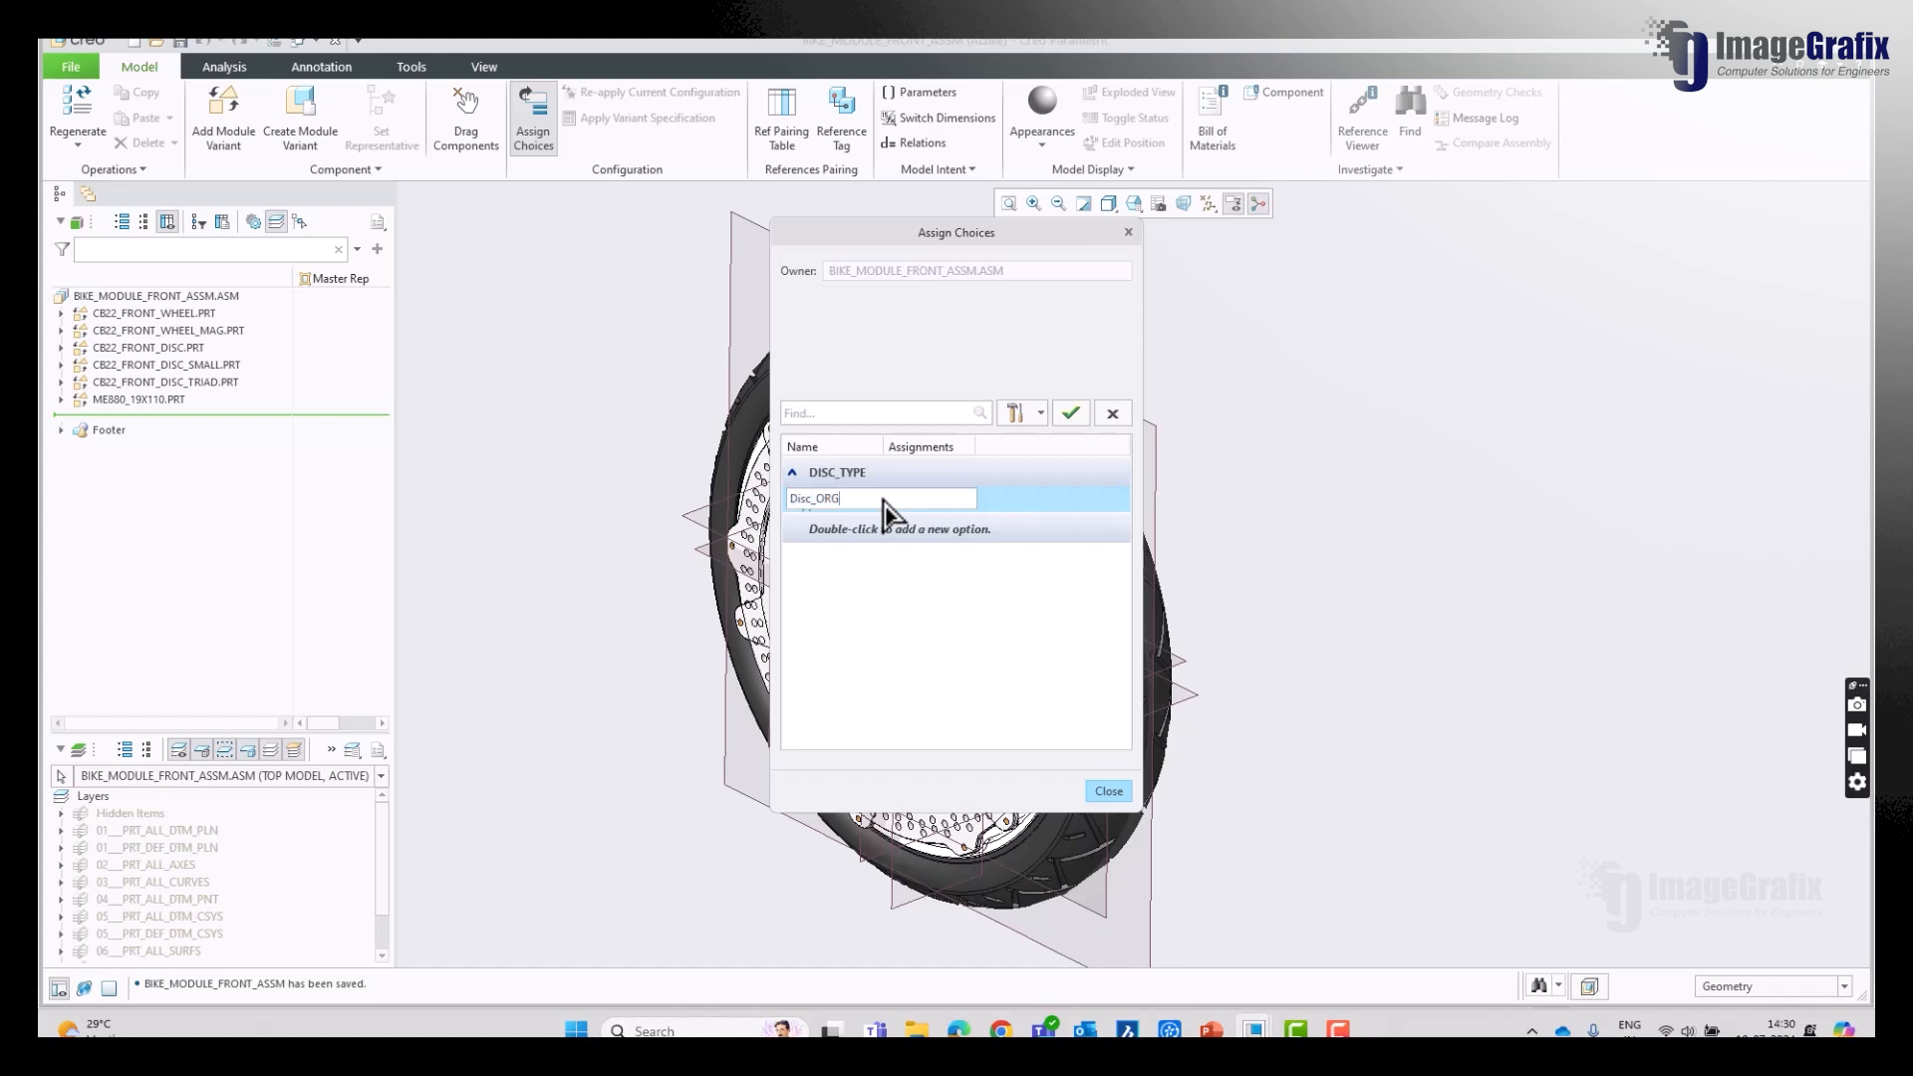
key(Return)
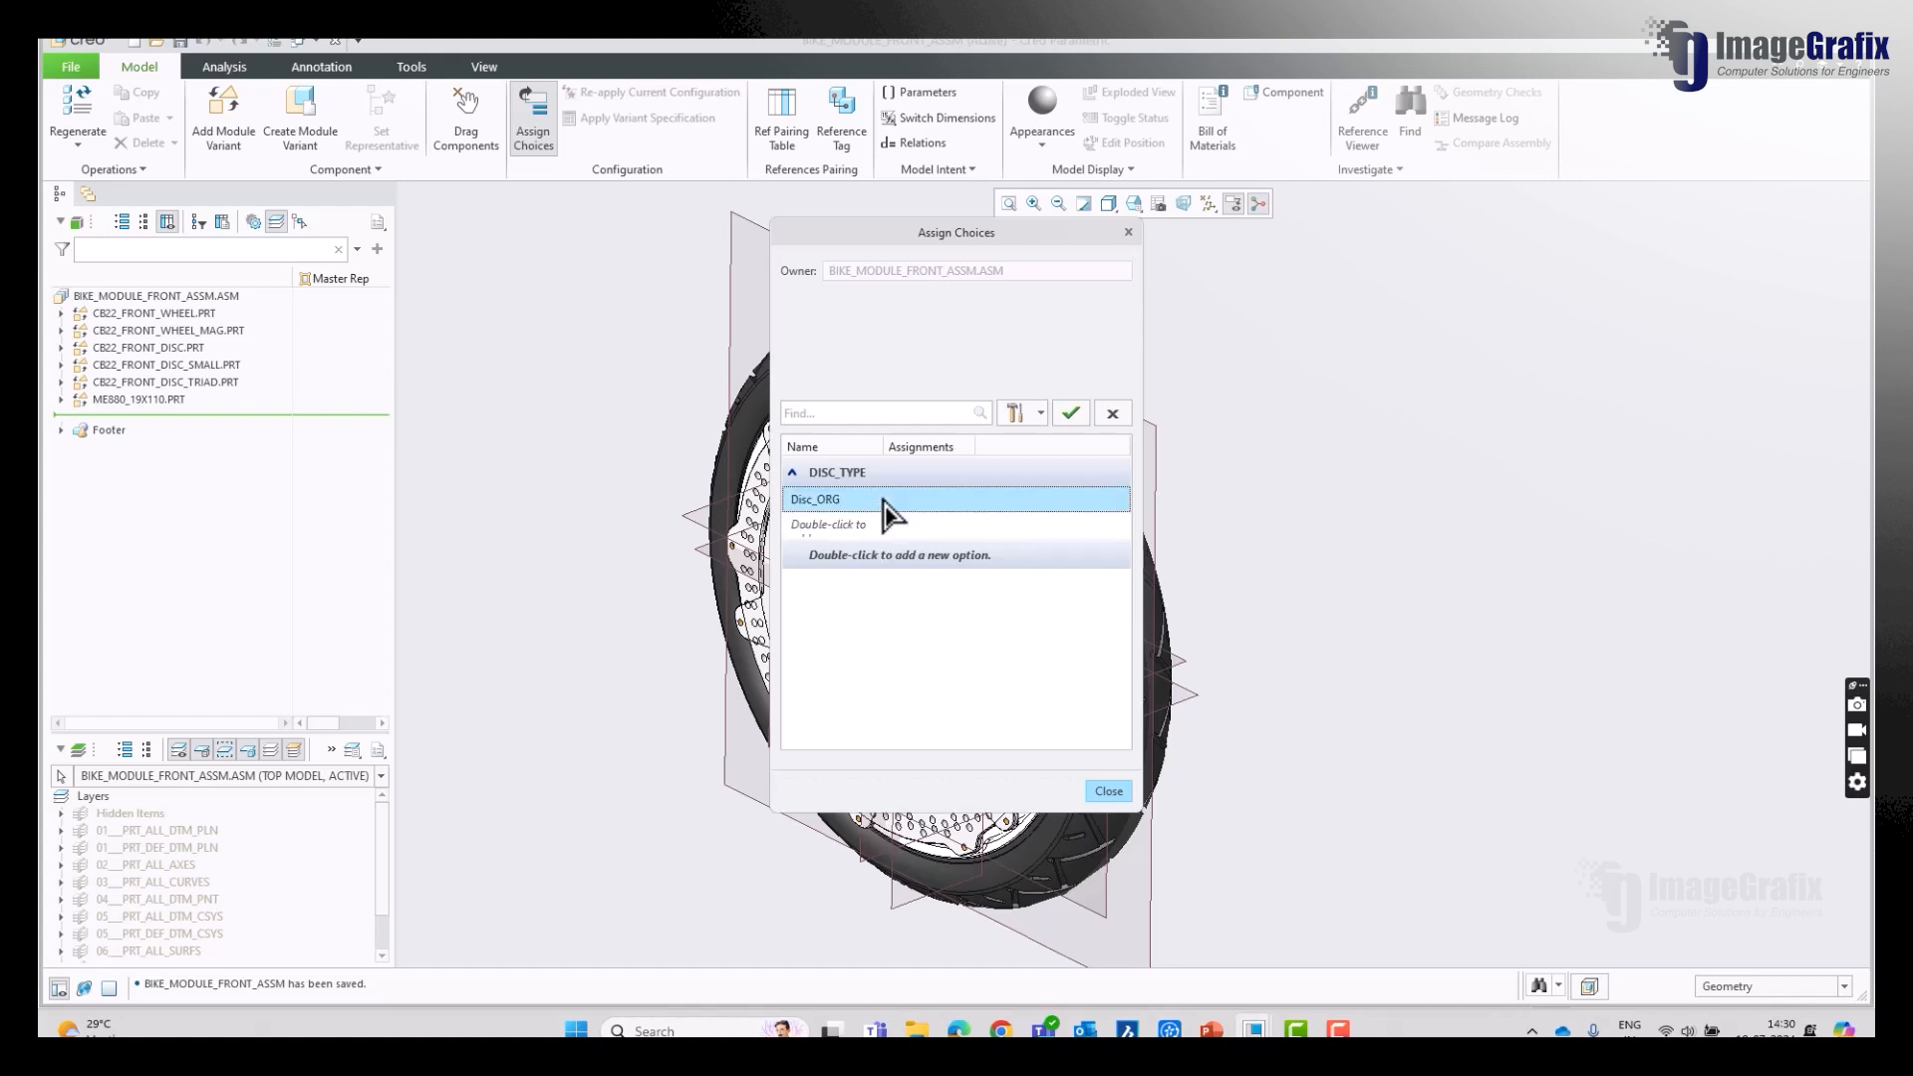
double_click(883, 528)
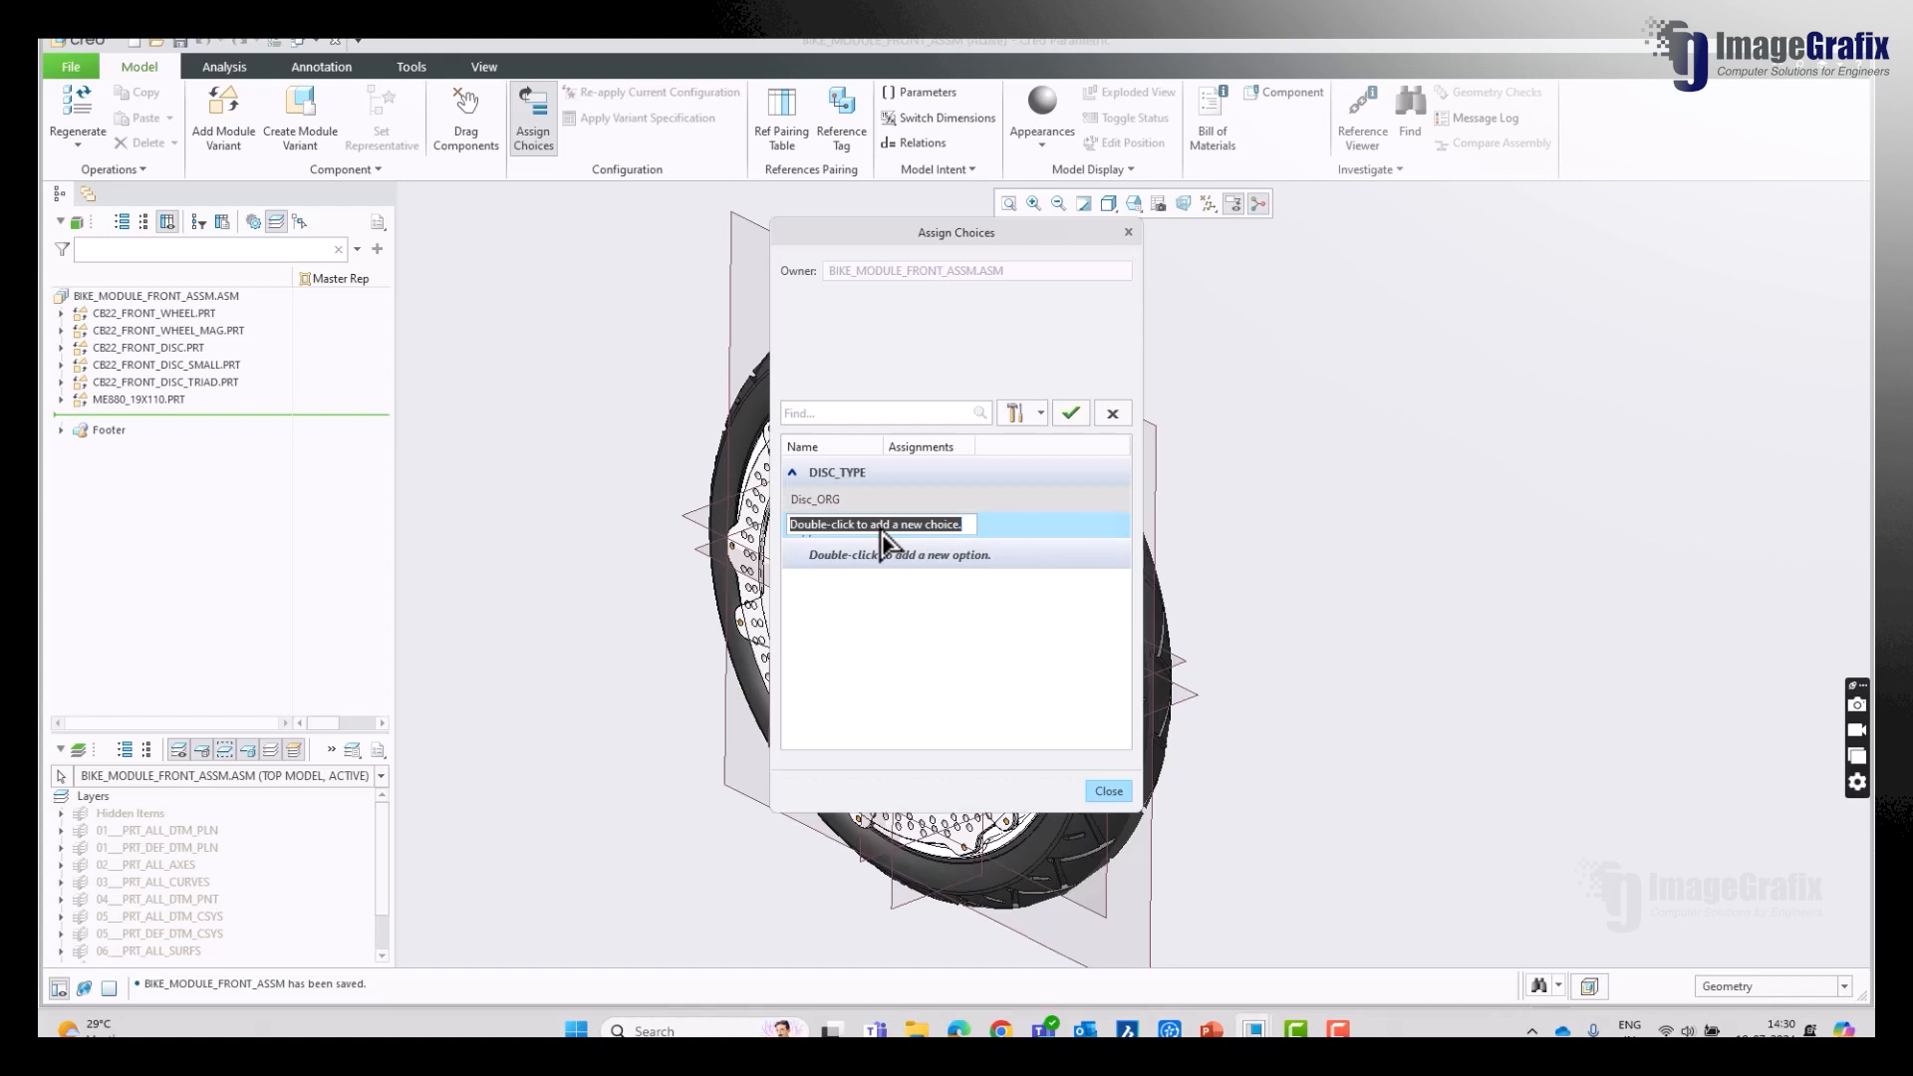
text(DISC_SMALL)
key(Return)
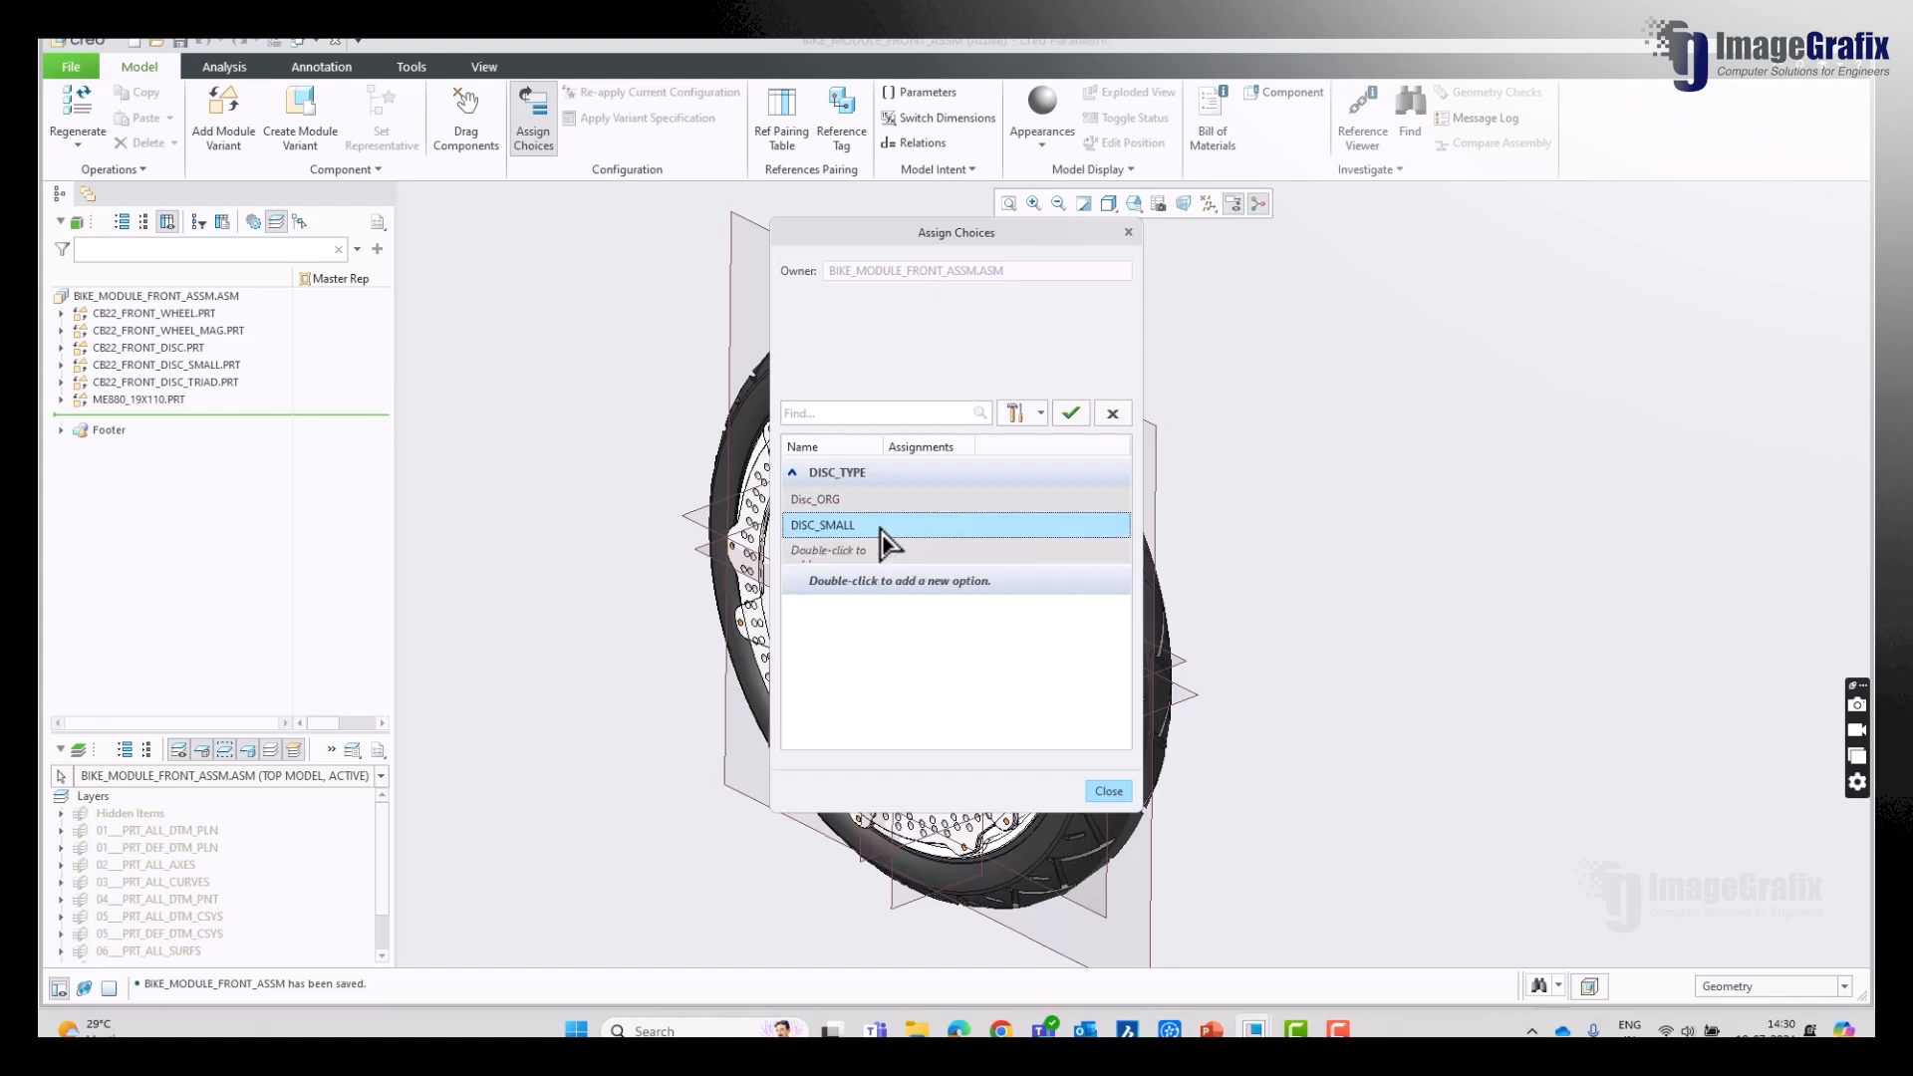
double_click(871, 556)
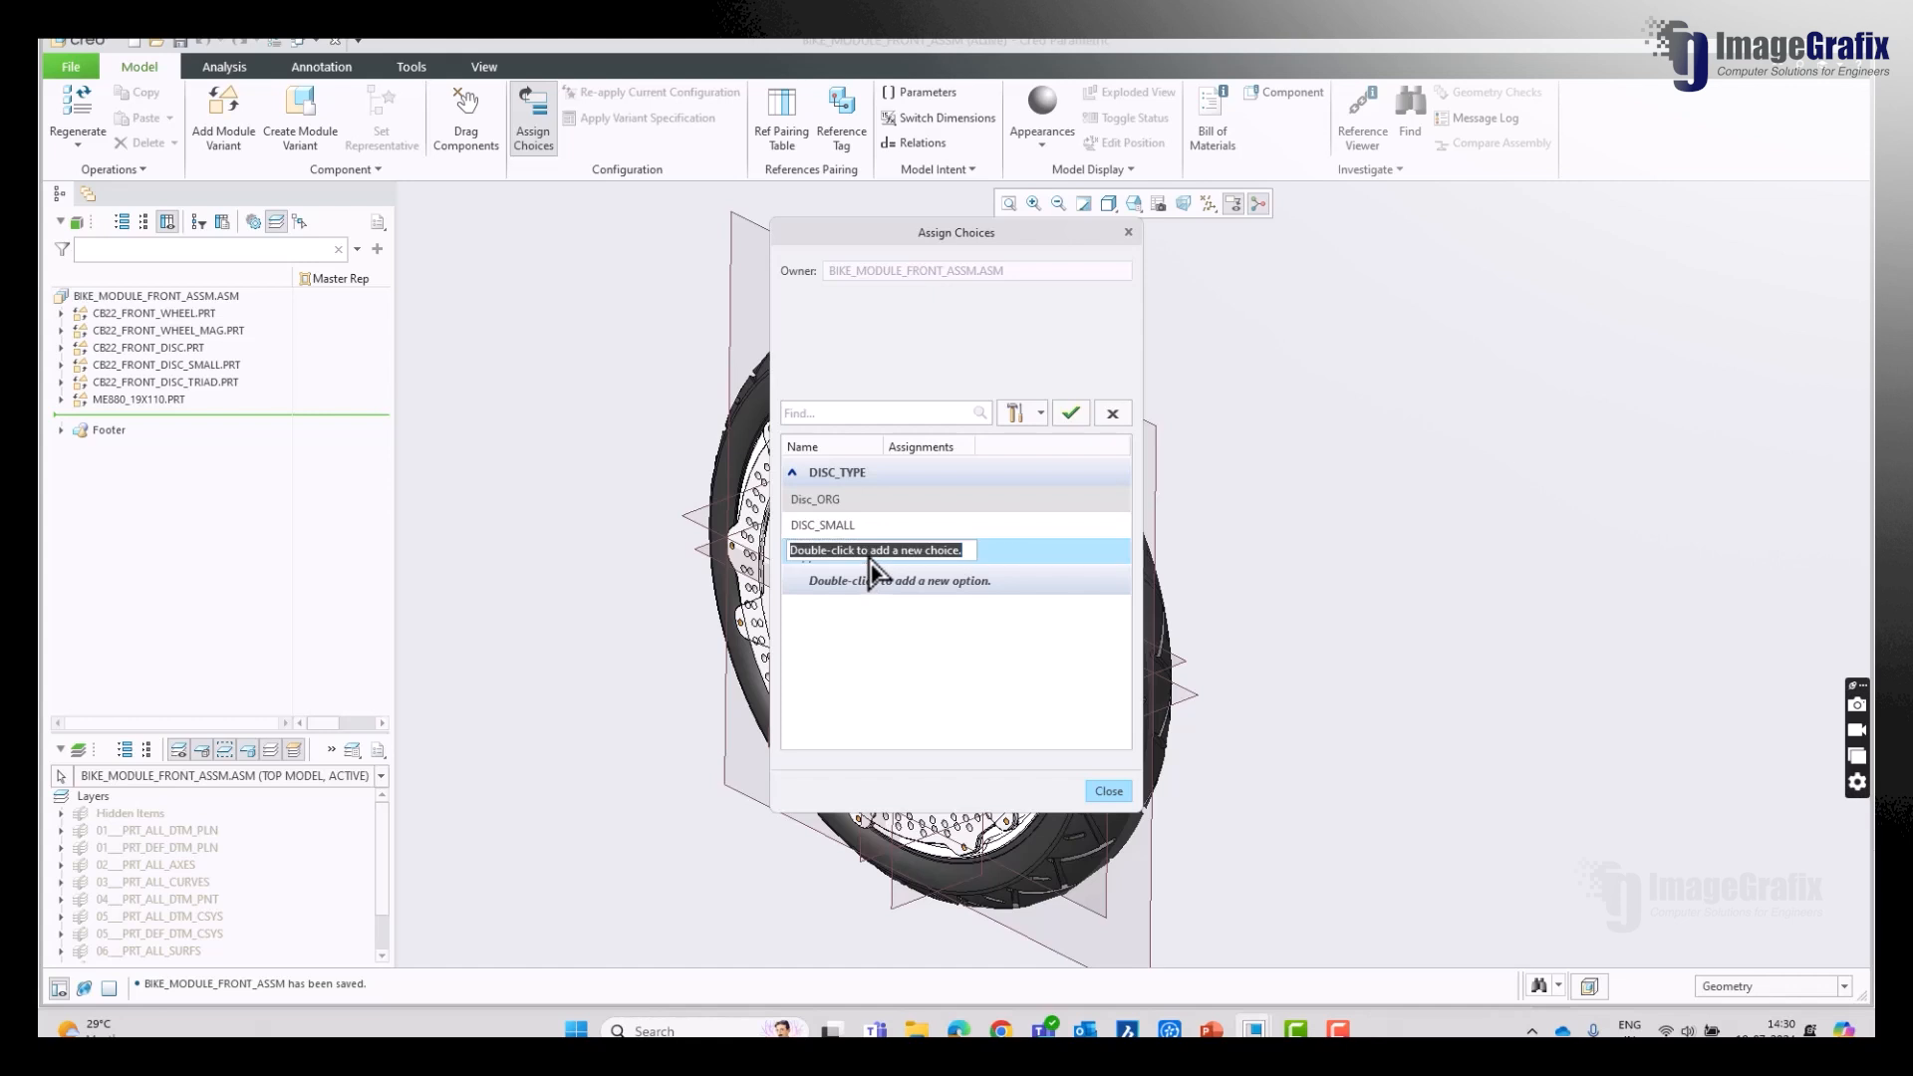
text(DISC _Triad)
key(Return)
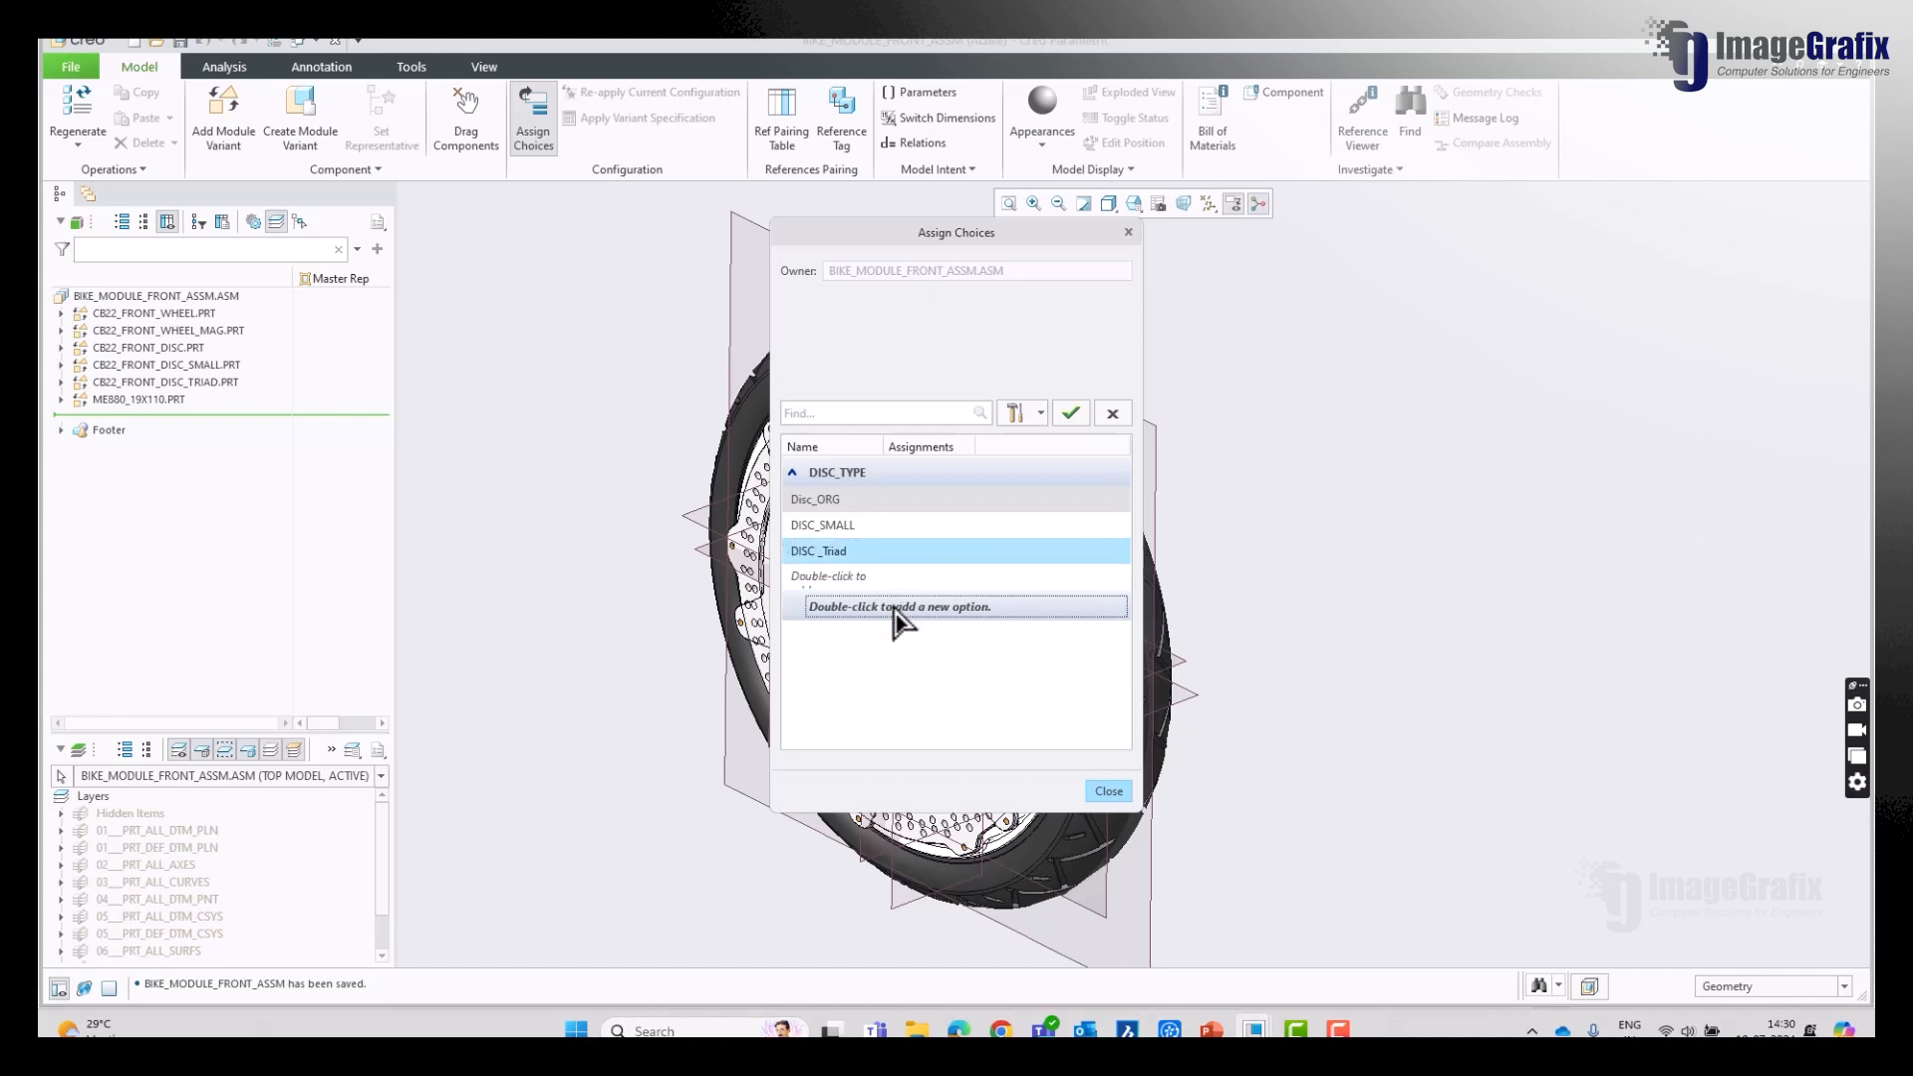
Step: Add a second option named Wheel_Type and give it the choice Wheel_Spoke_ORG
double_click(840, 618)
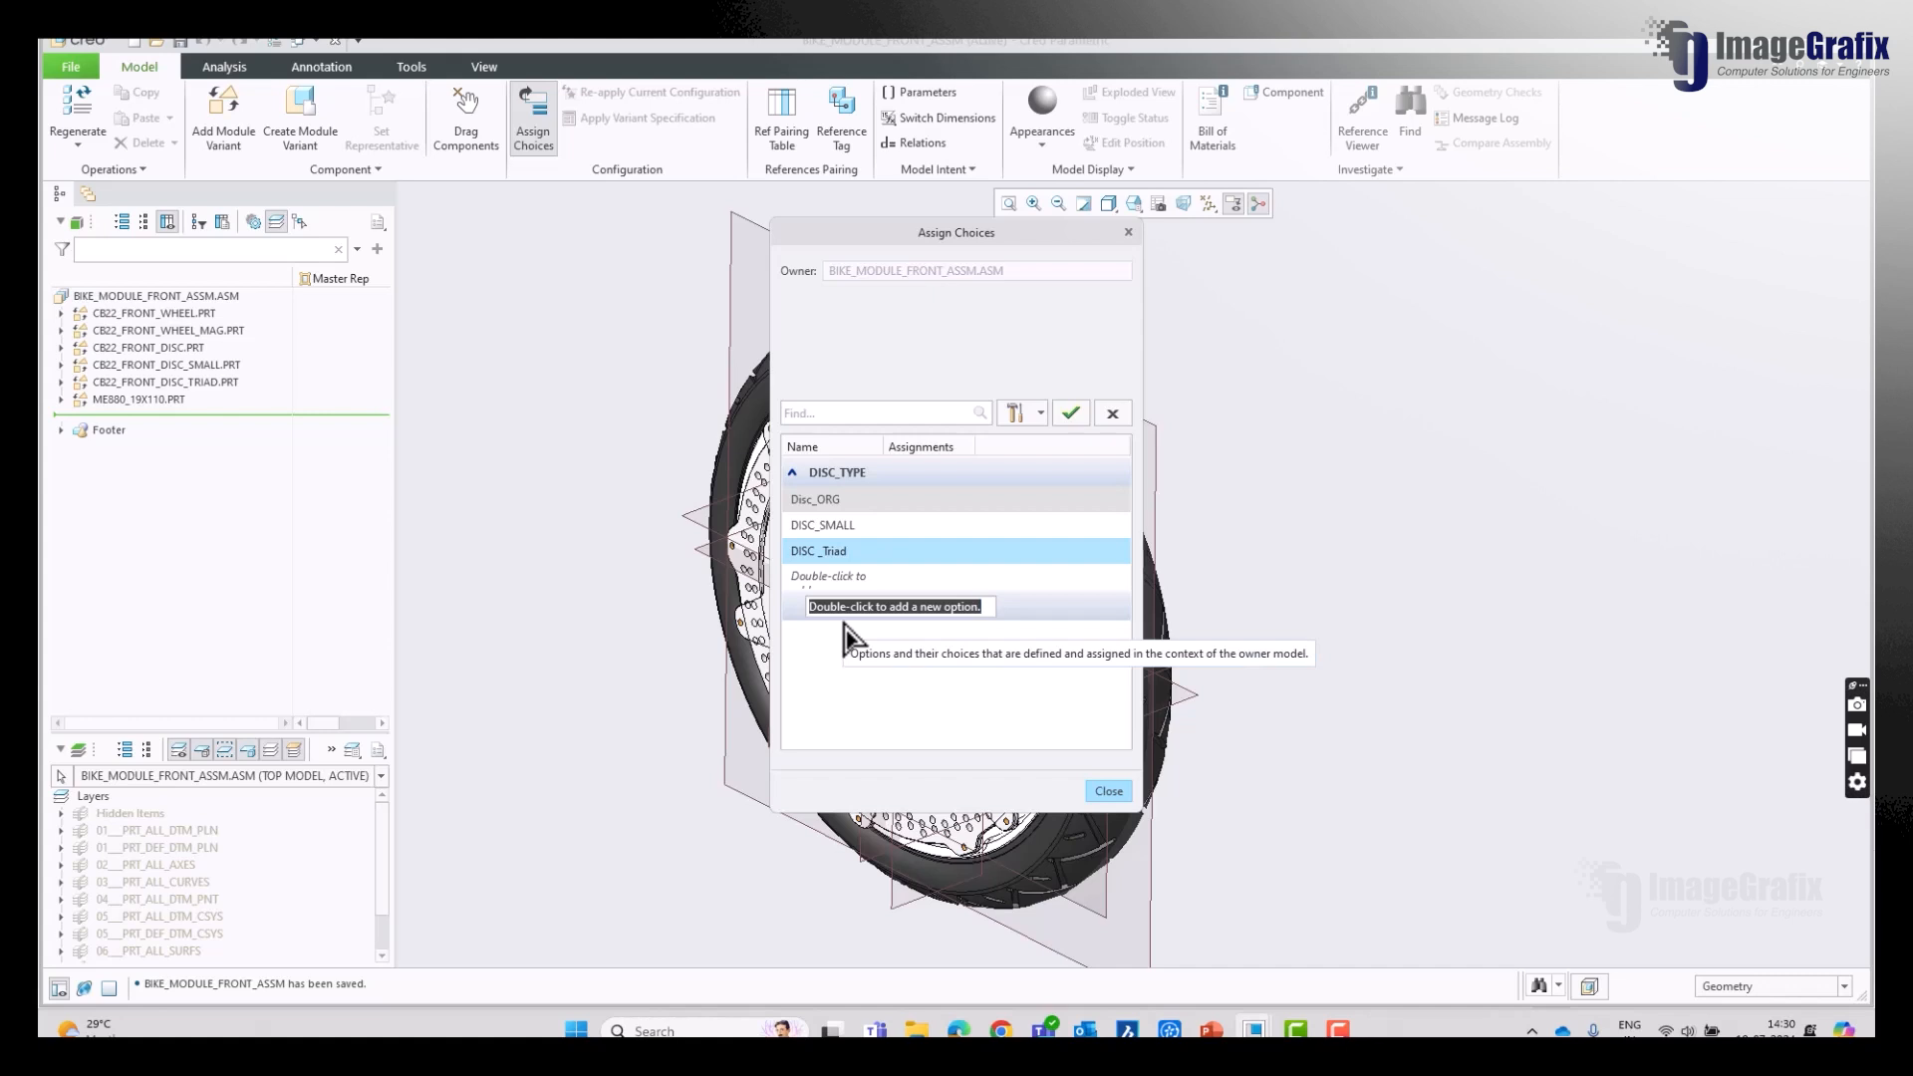
text(Wheel_Type)
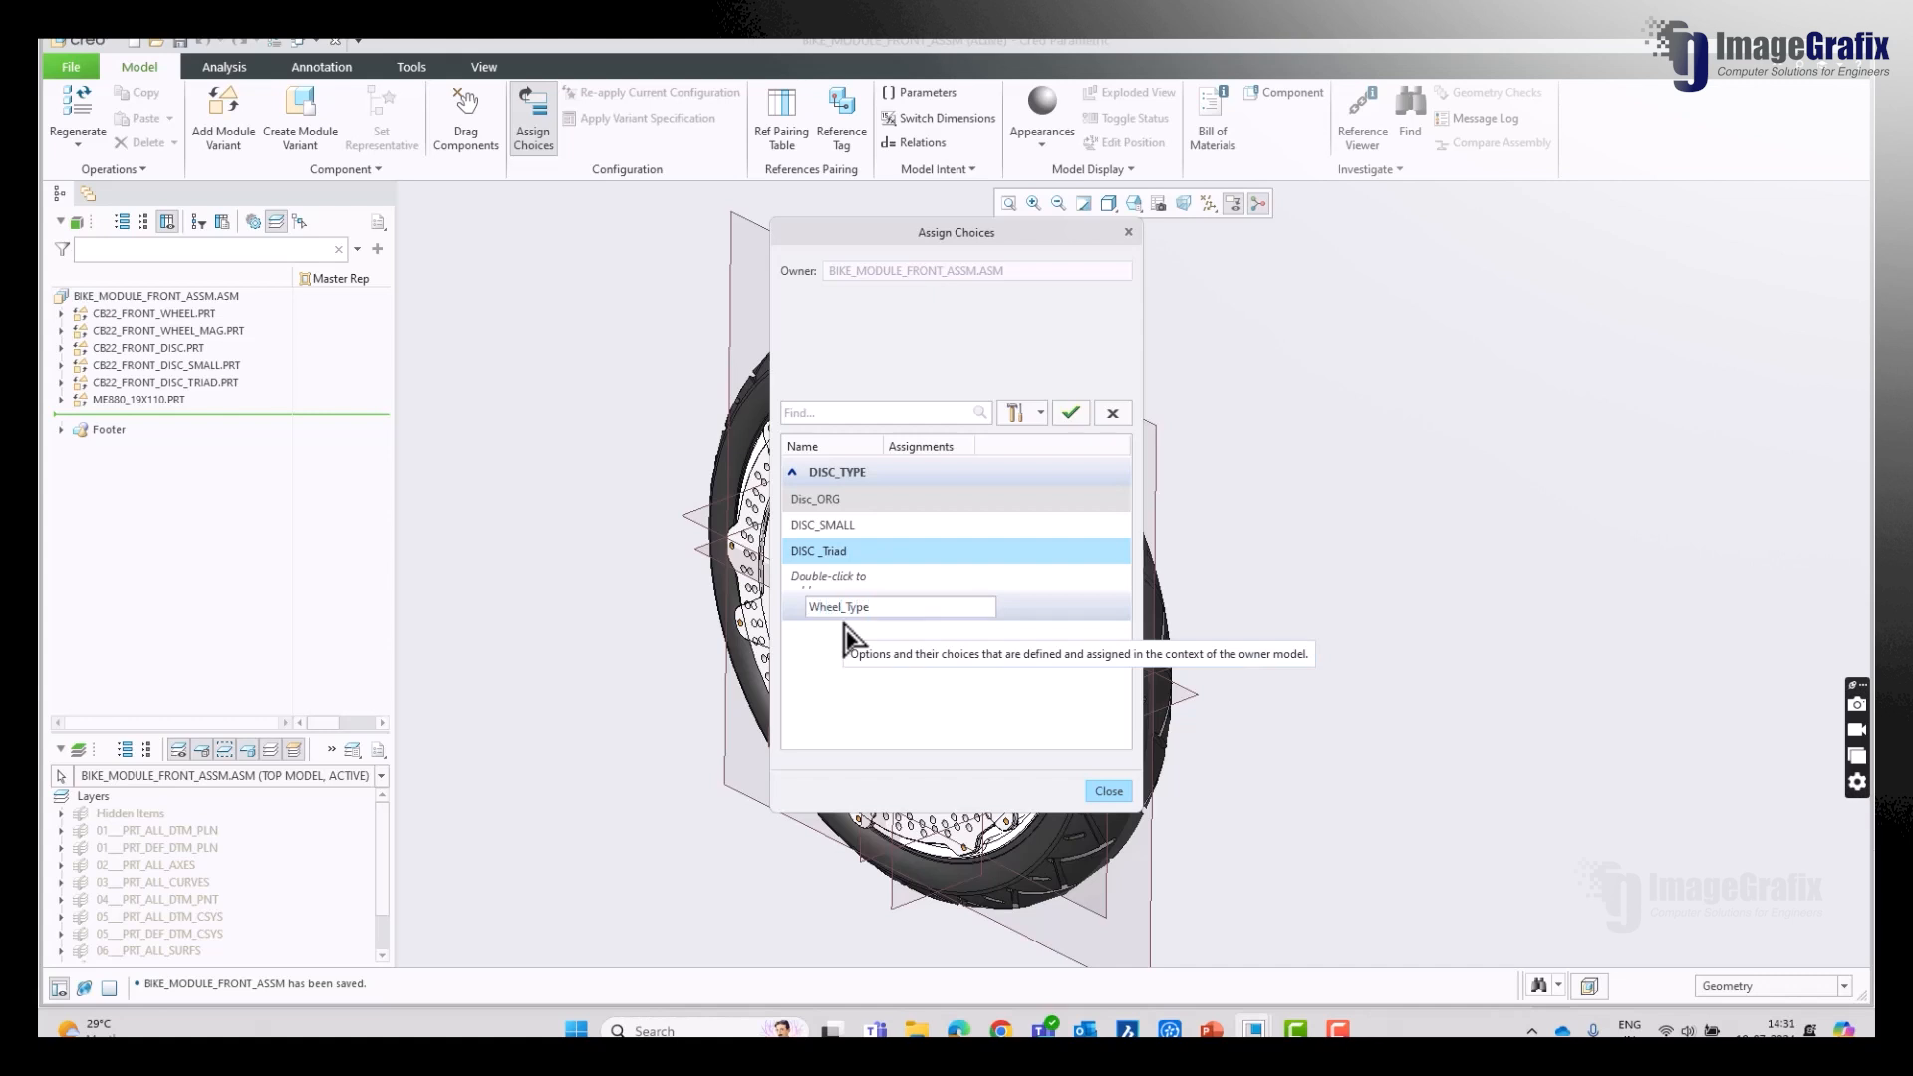
key(Return)
double_click(825, 636)
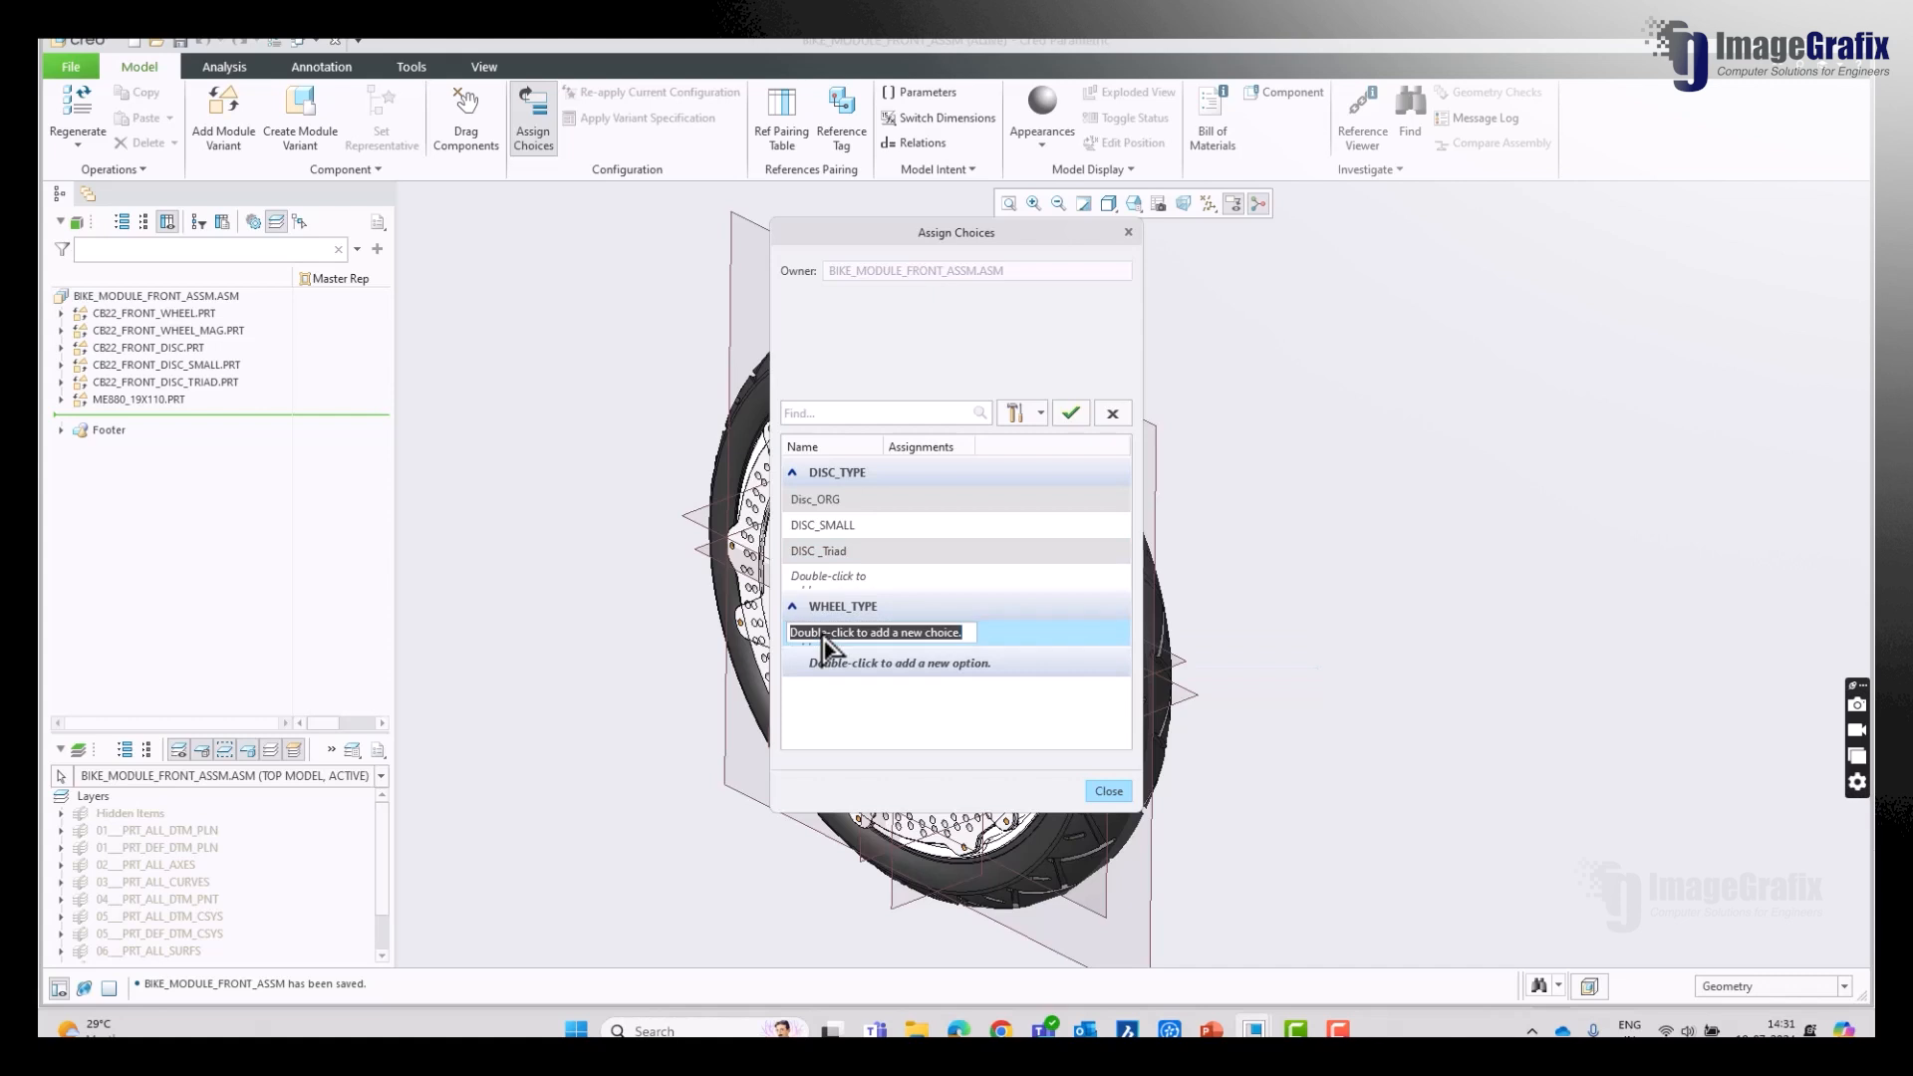
text(Wheel_Spoke_OR)
key(Return)
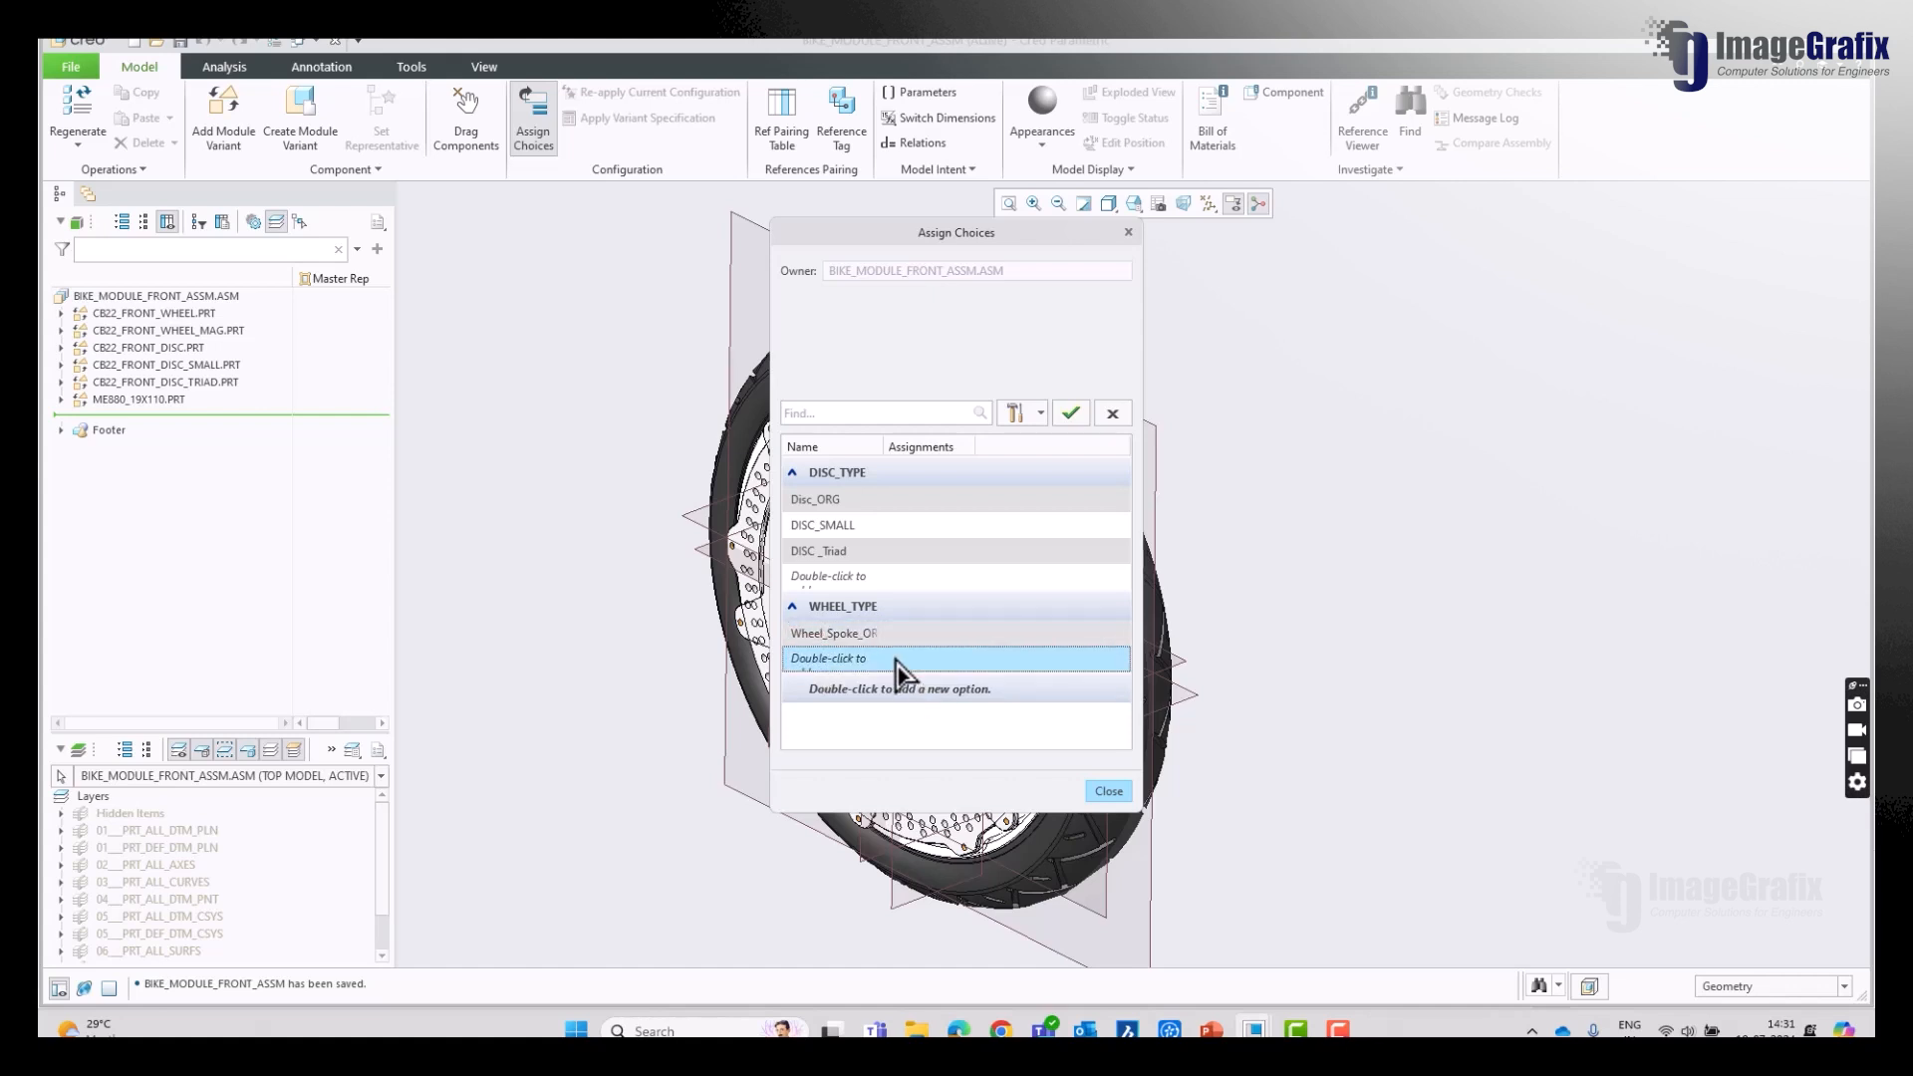
Step: Add the choice Wheel_MAG to the WHEEL_TYPE option and accept the option definitions
double_click(871, 664)
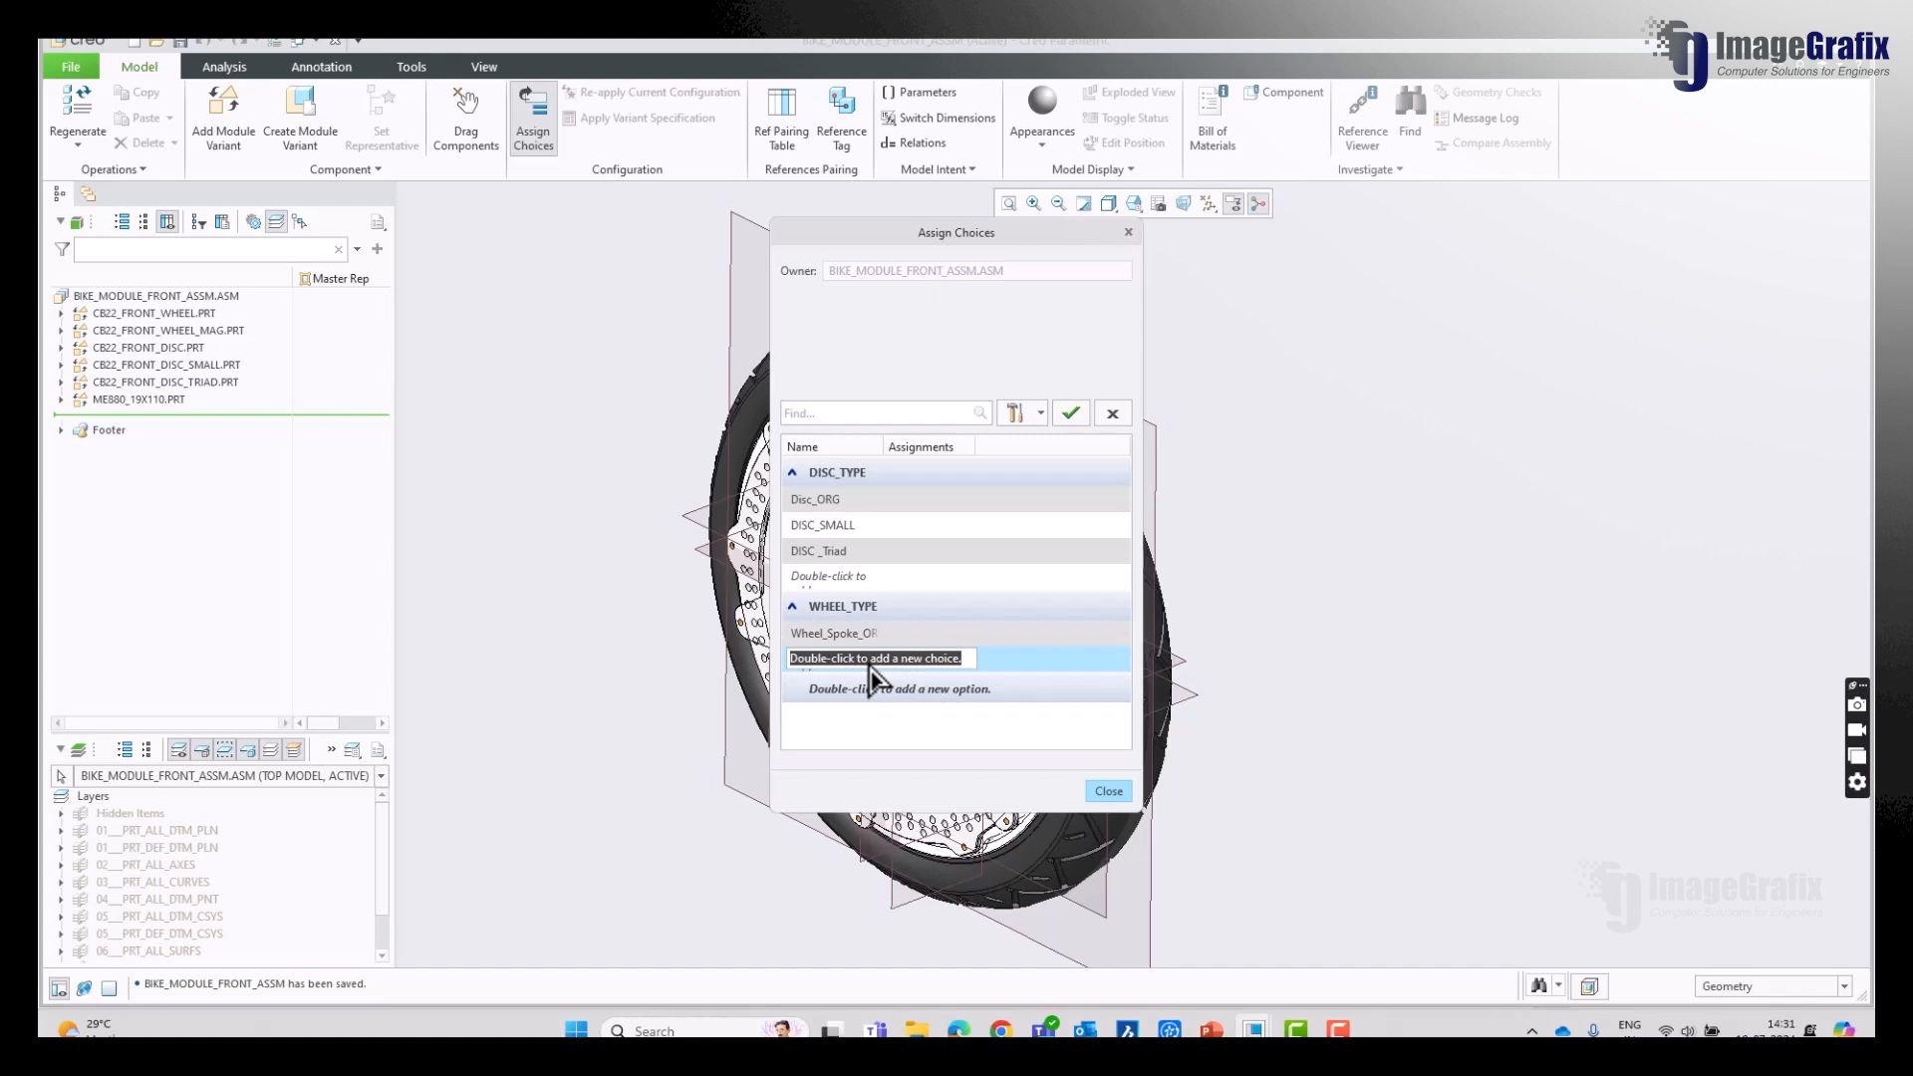
text(Wheel_MAG)
key(Return)
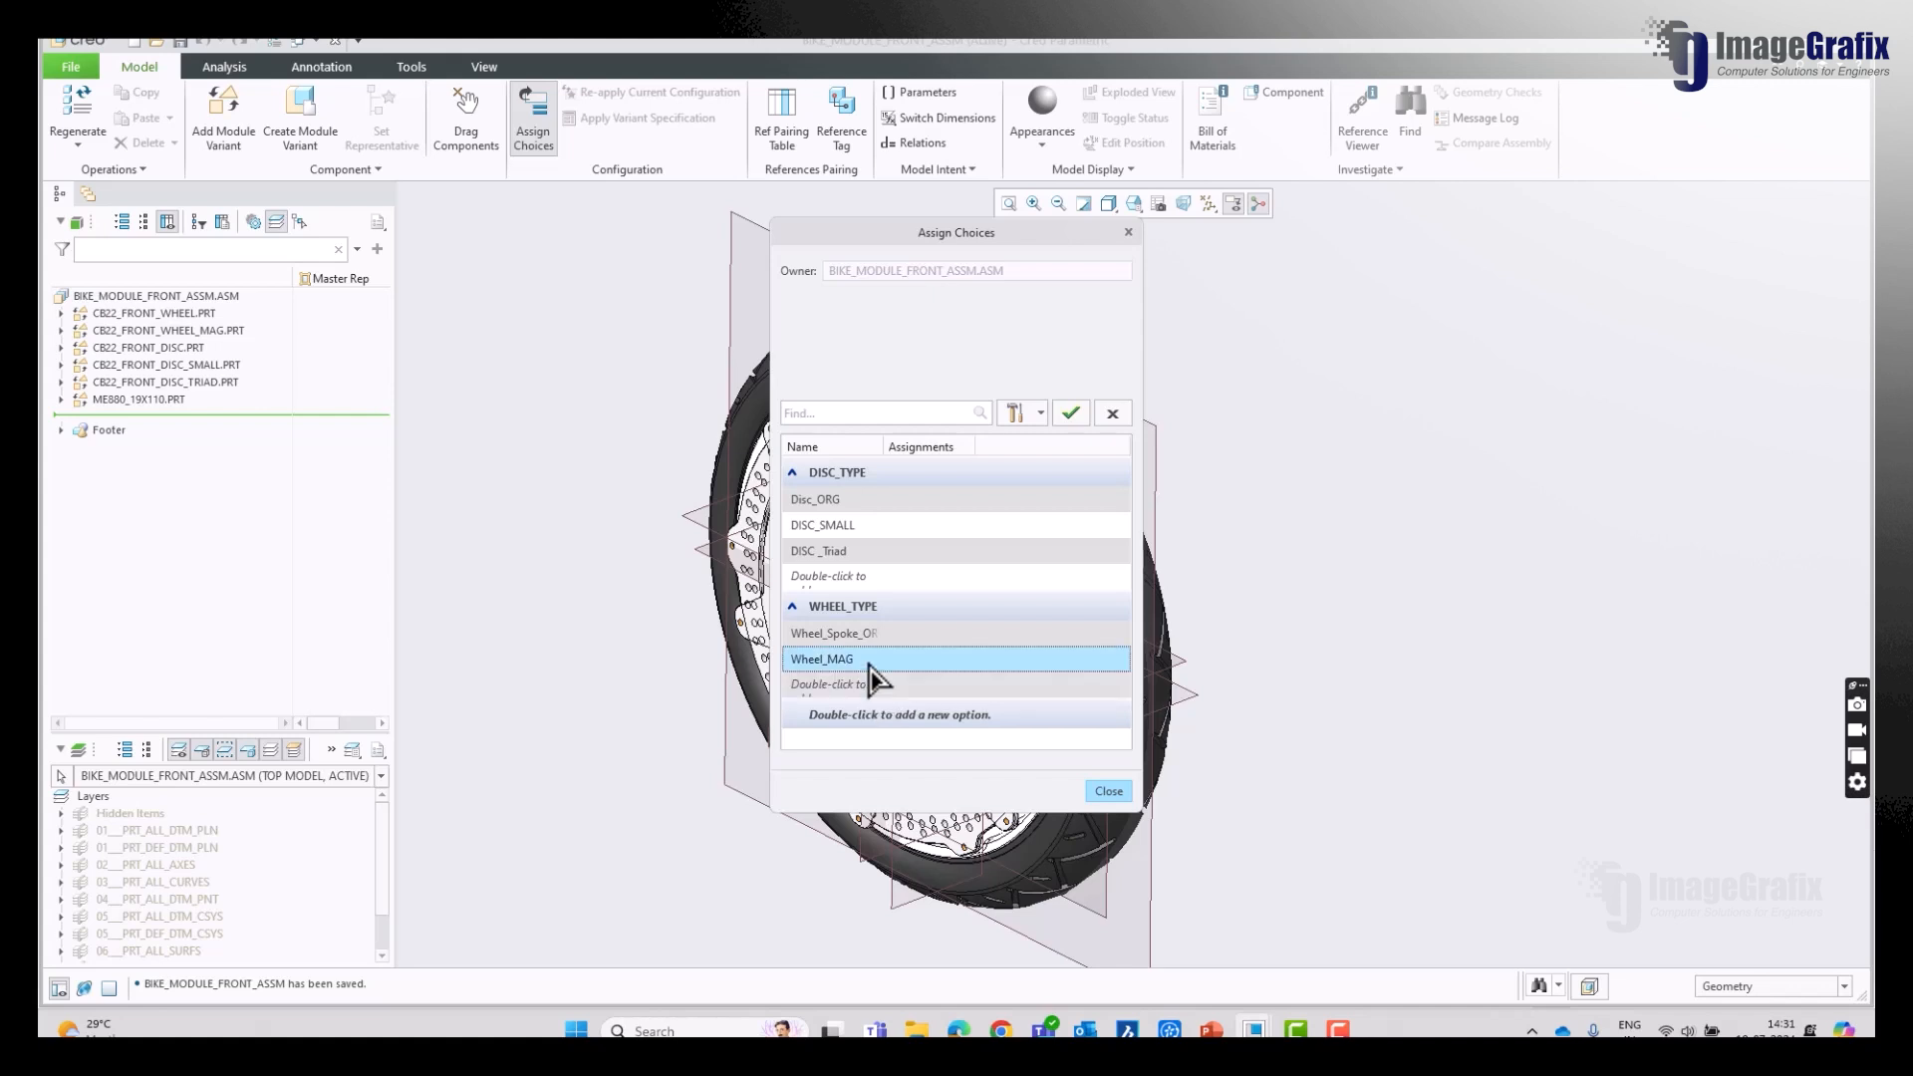
click(890, 581)
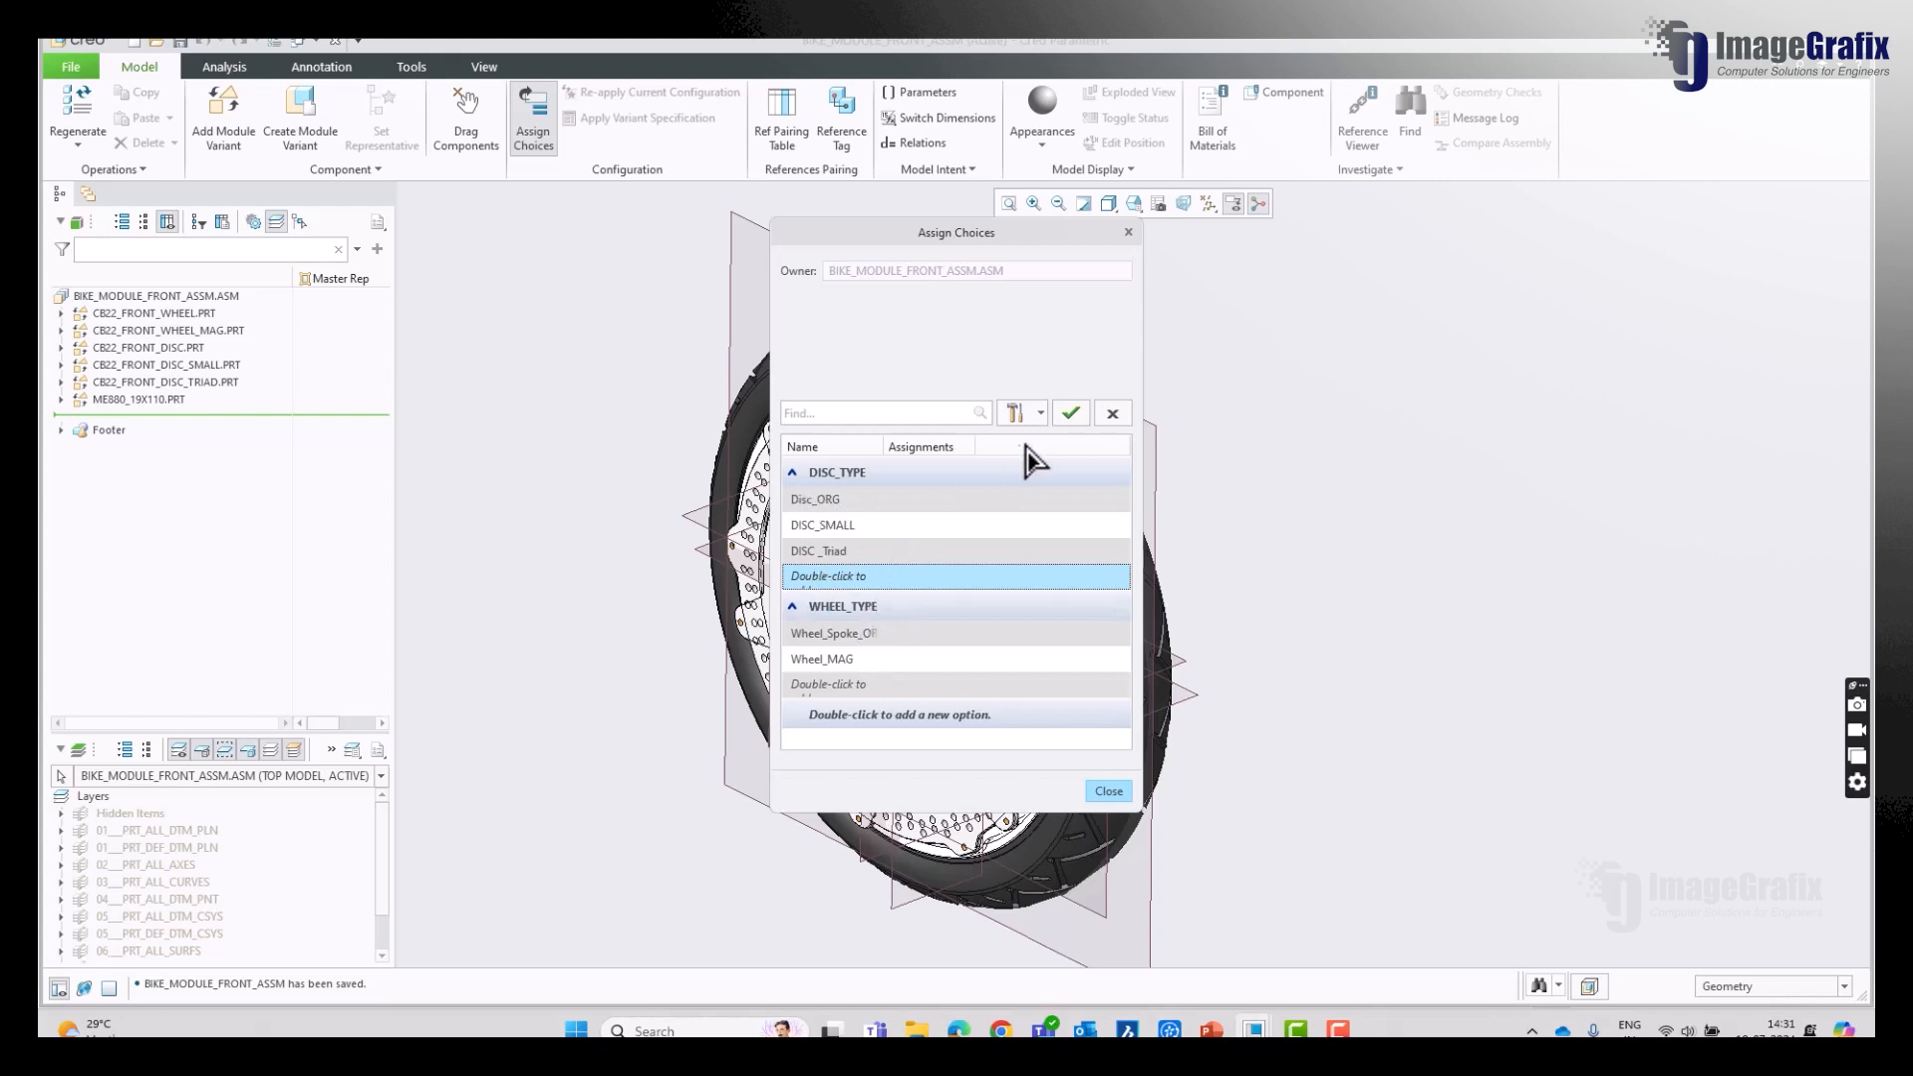
click(1071, 414)
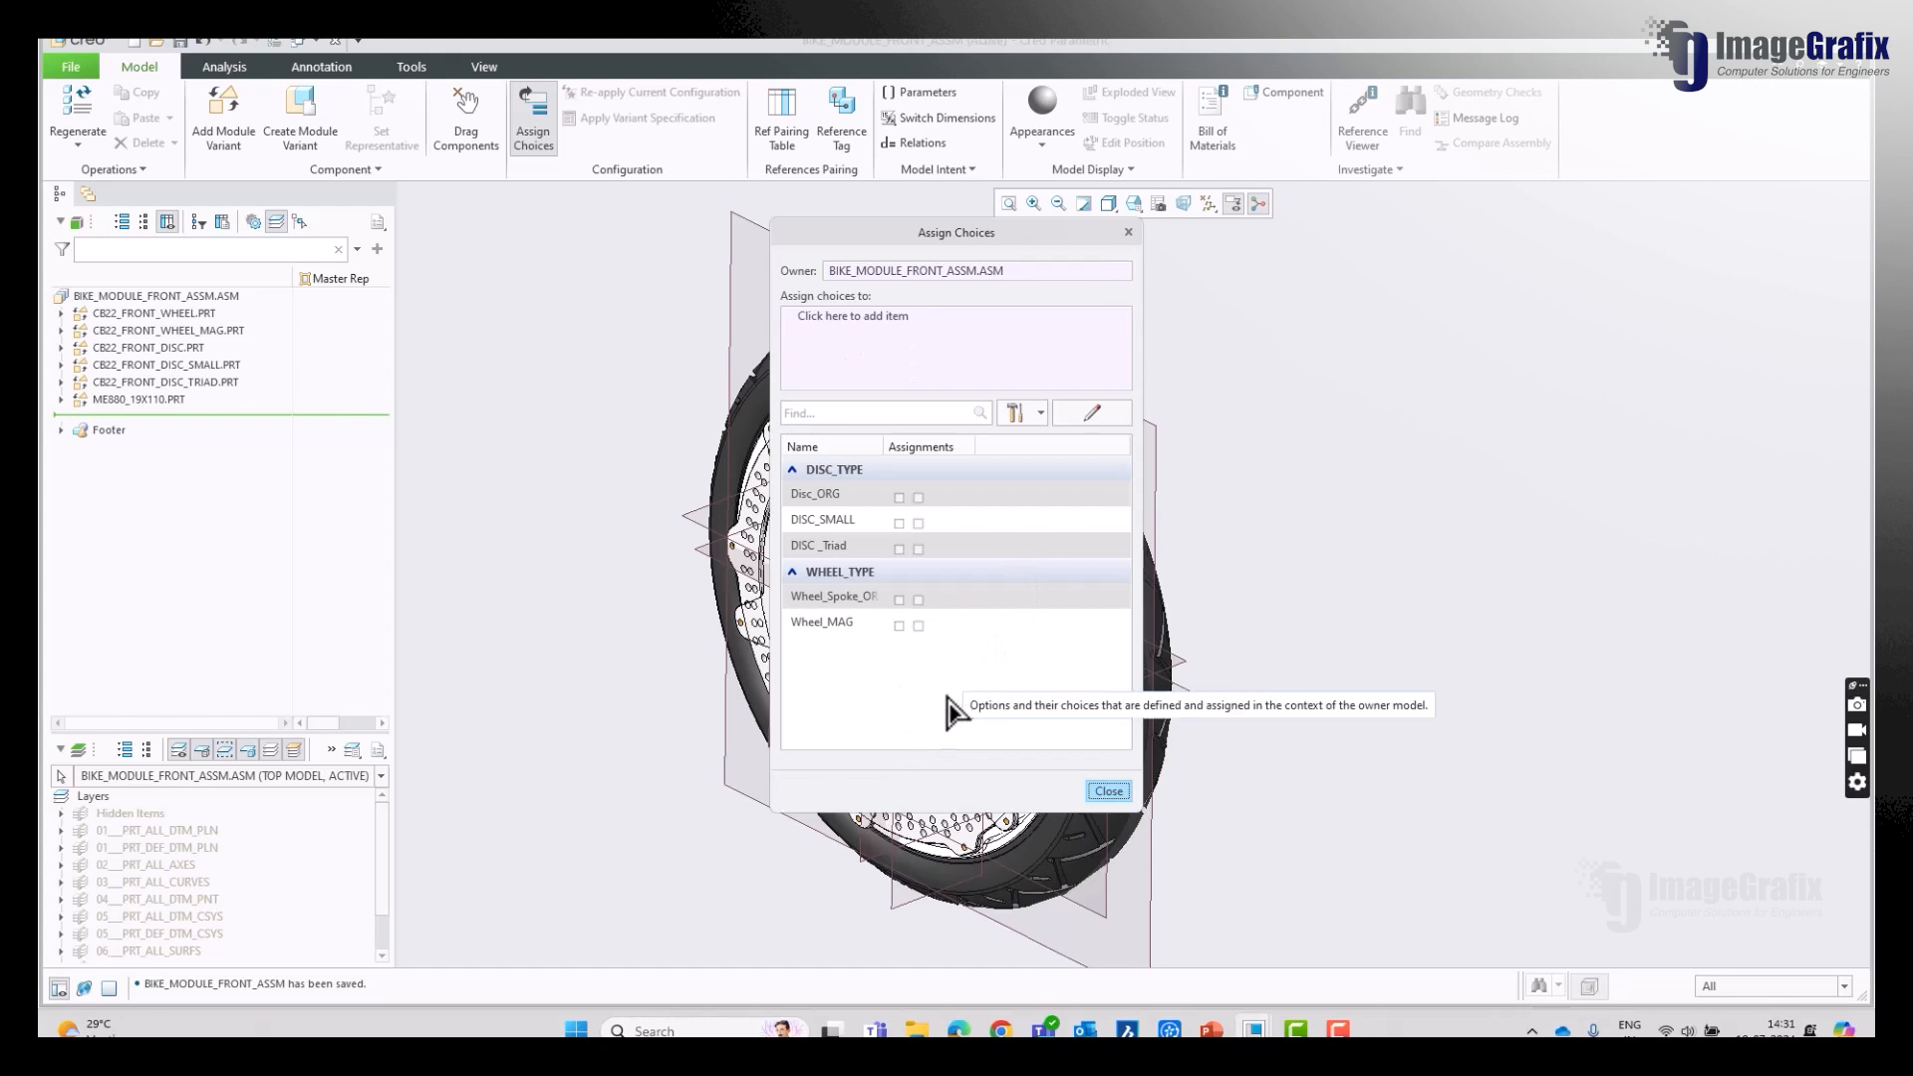
Step: Assign the Disc_ORG choice to include the CB22_FRONT_WHEEL component
click(839, 495)
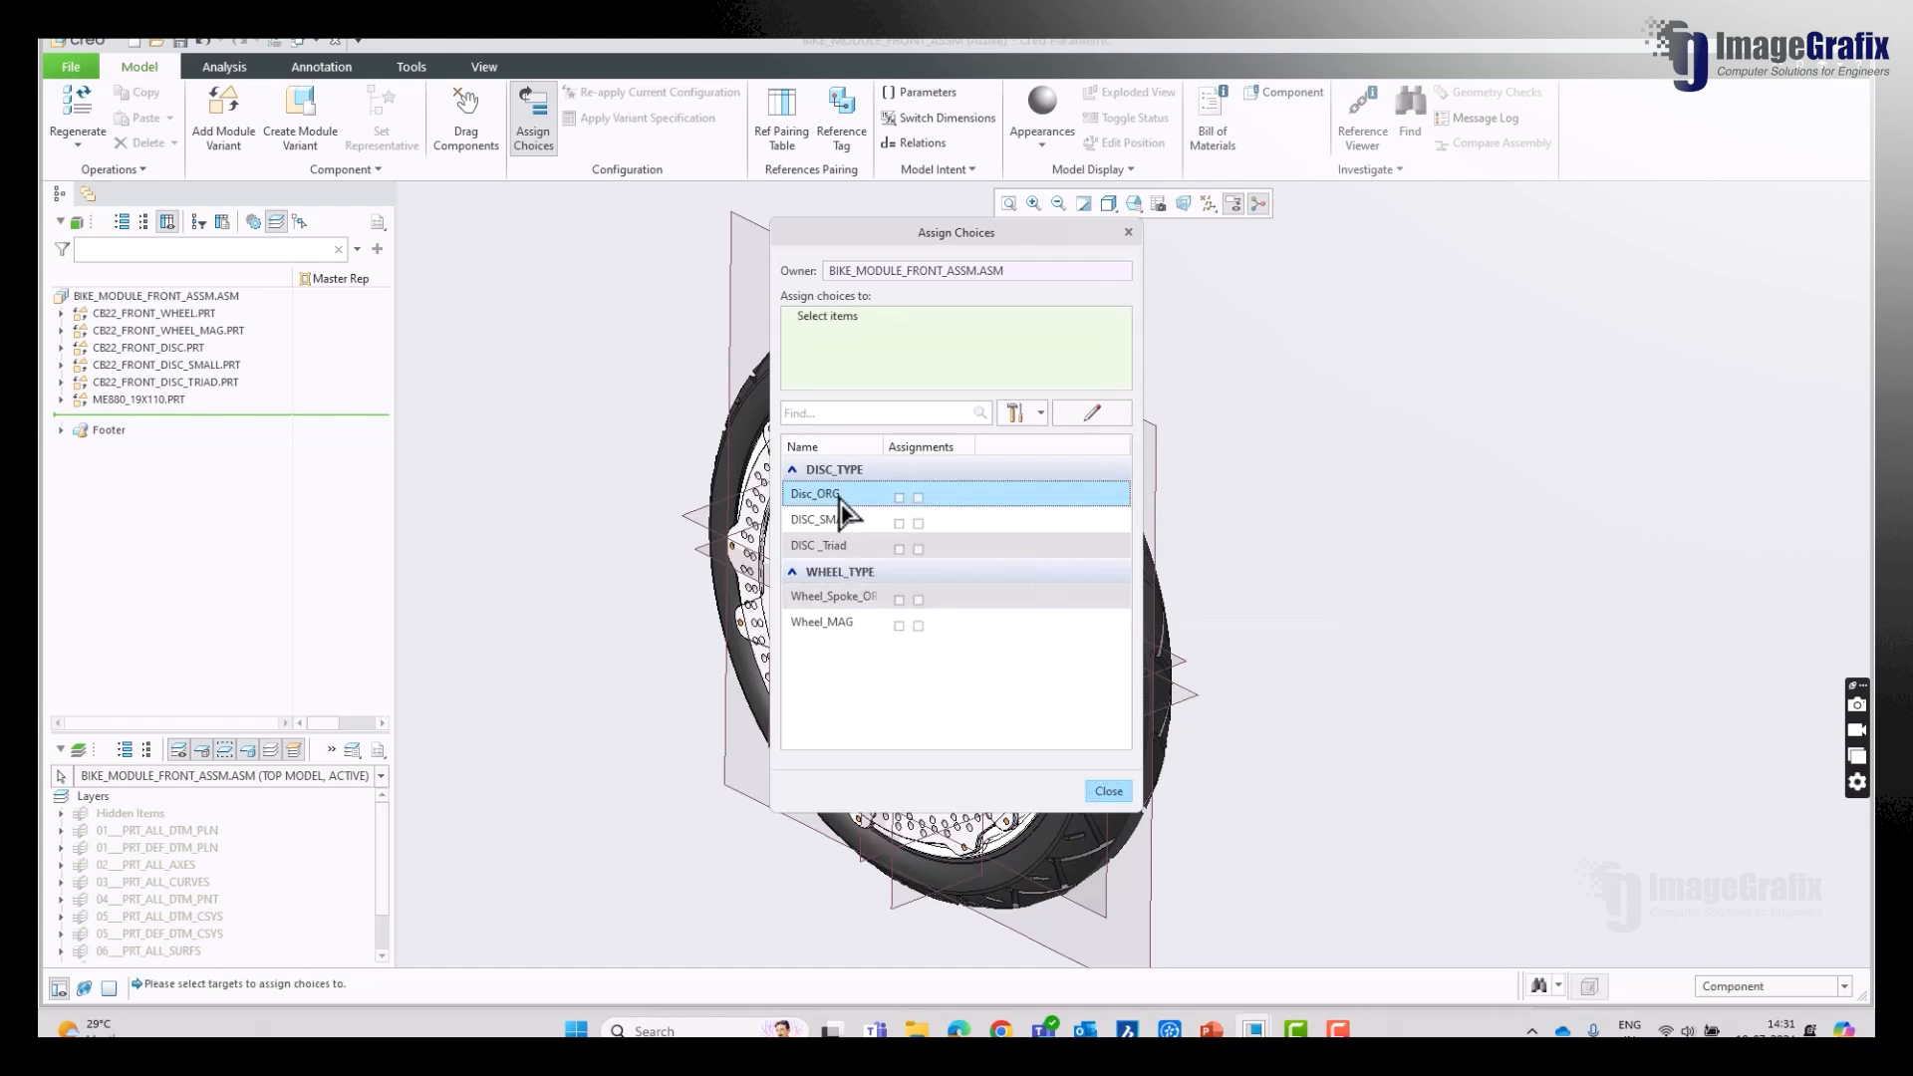
click(842, 324)
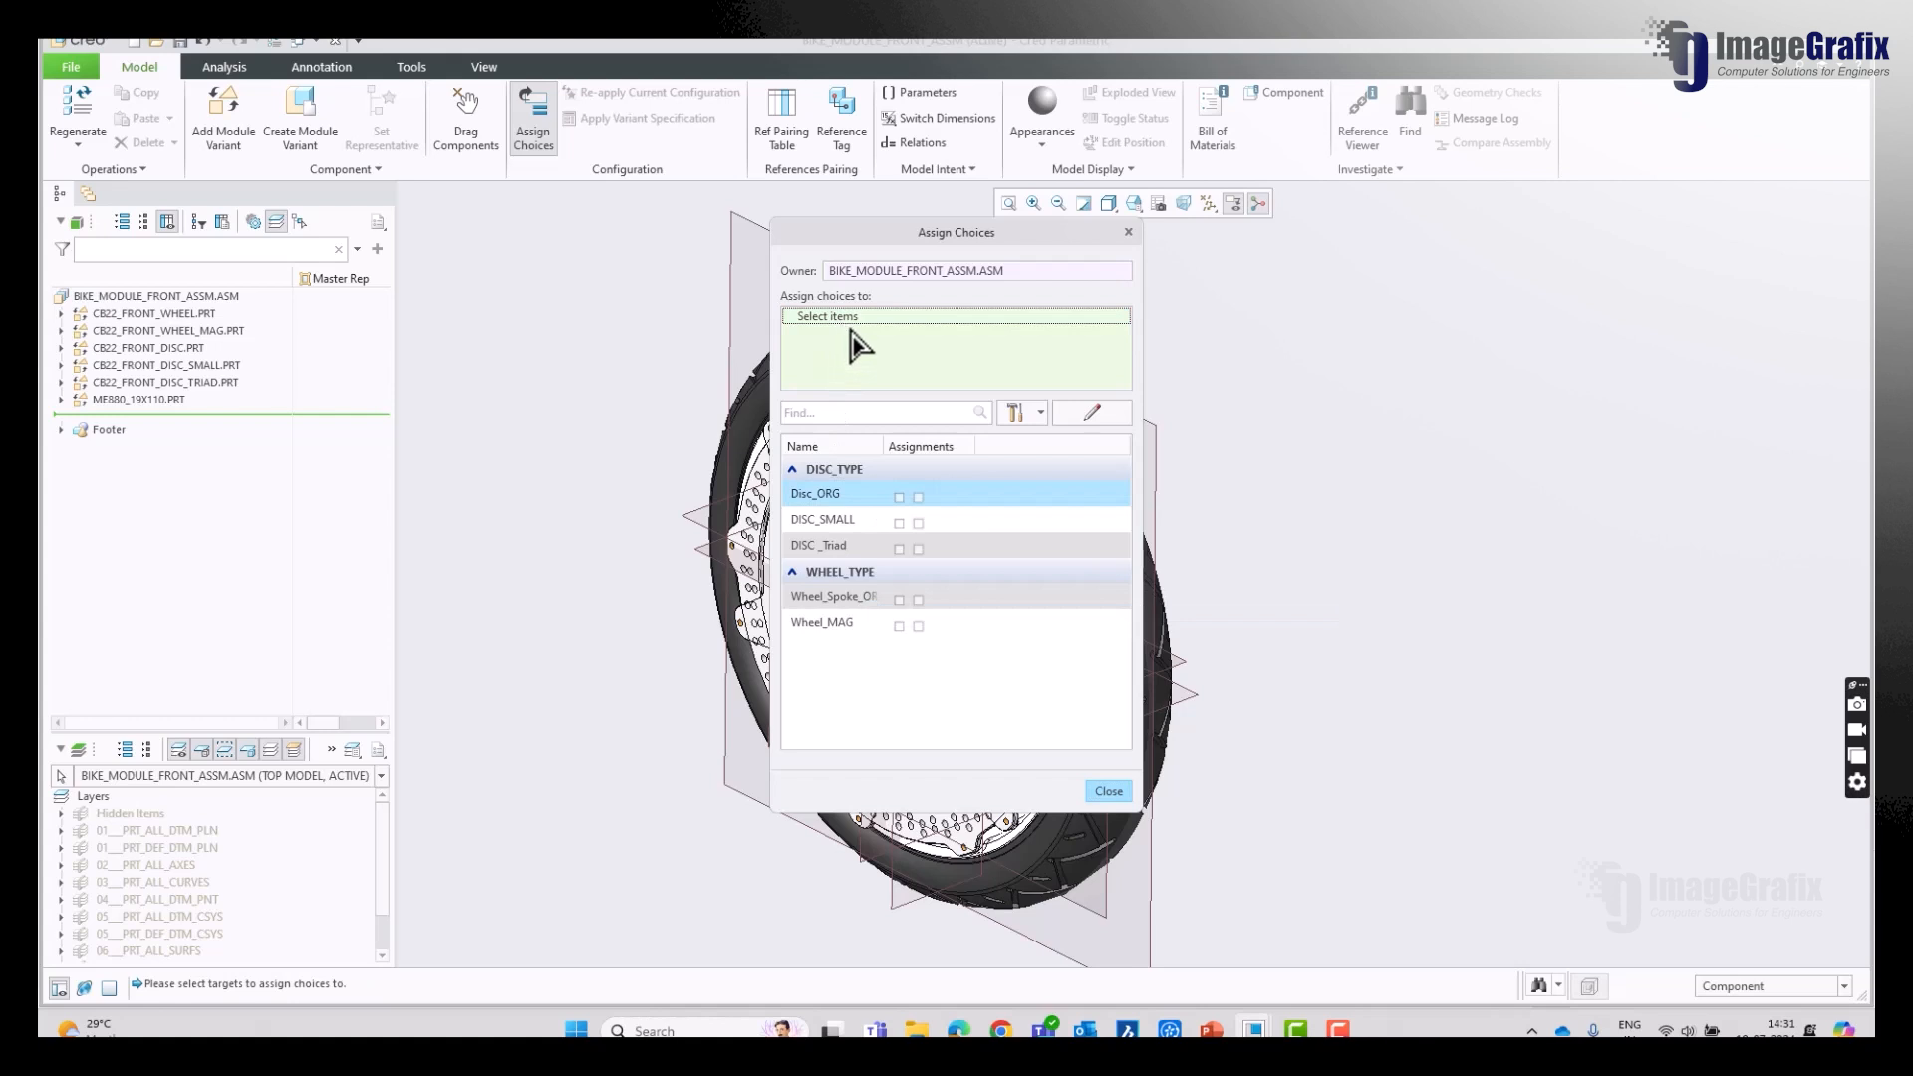
click(169, 314)
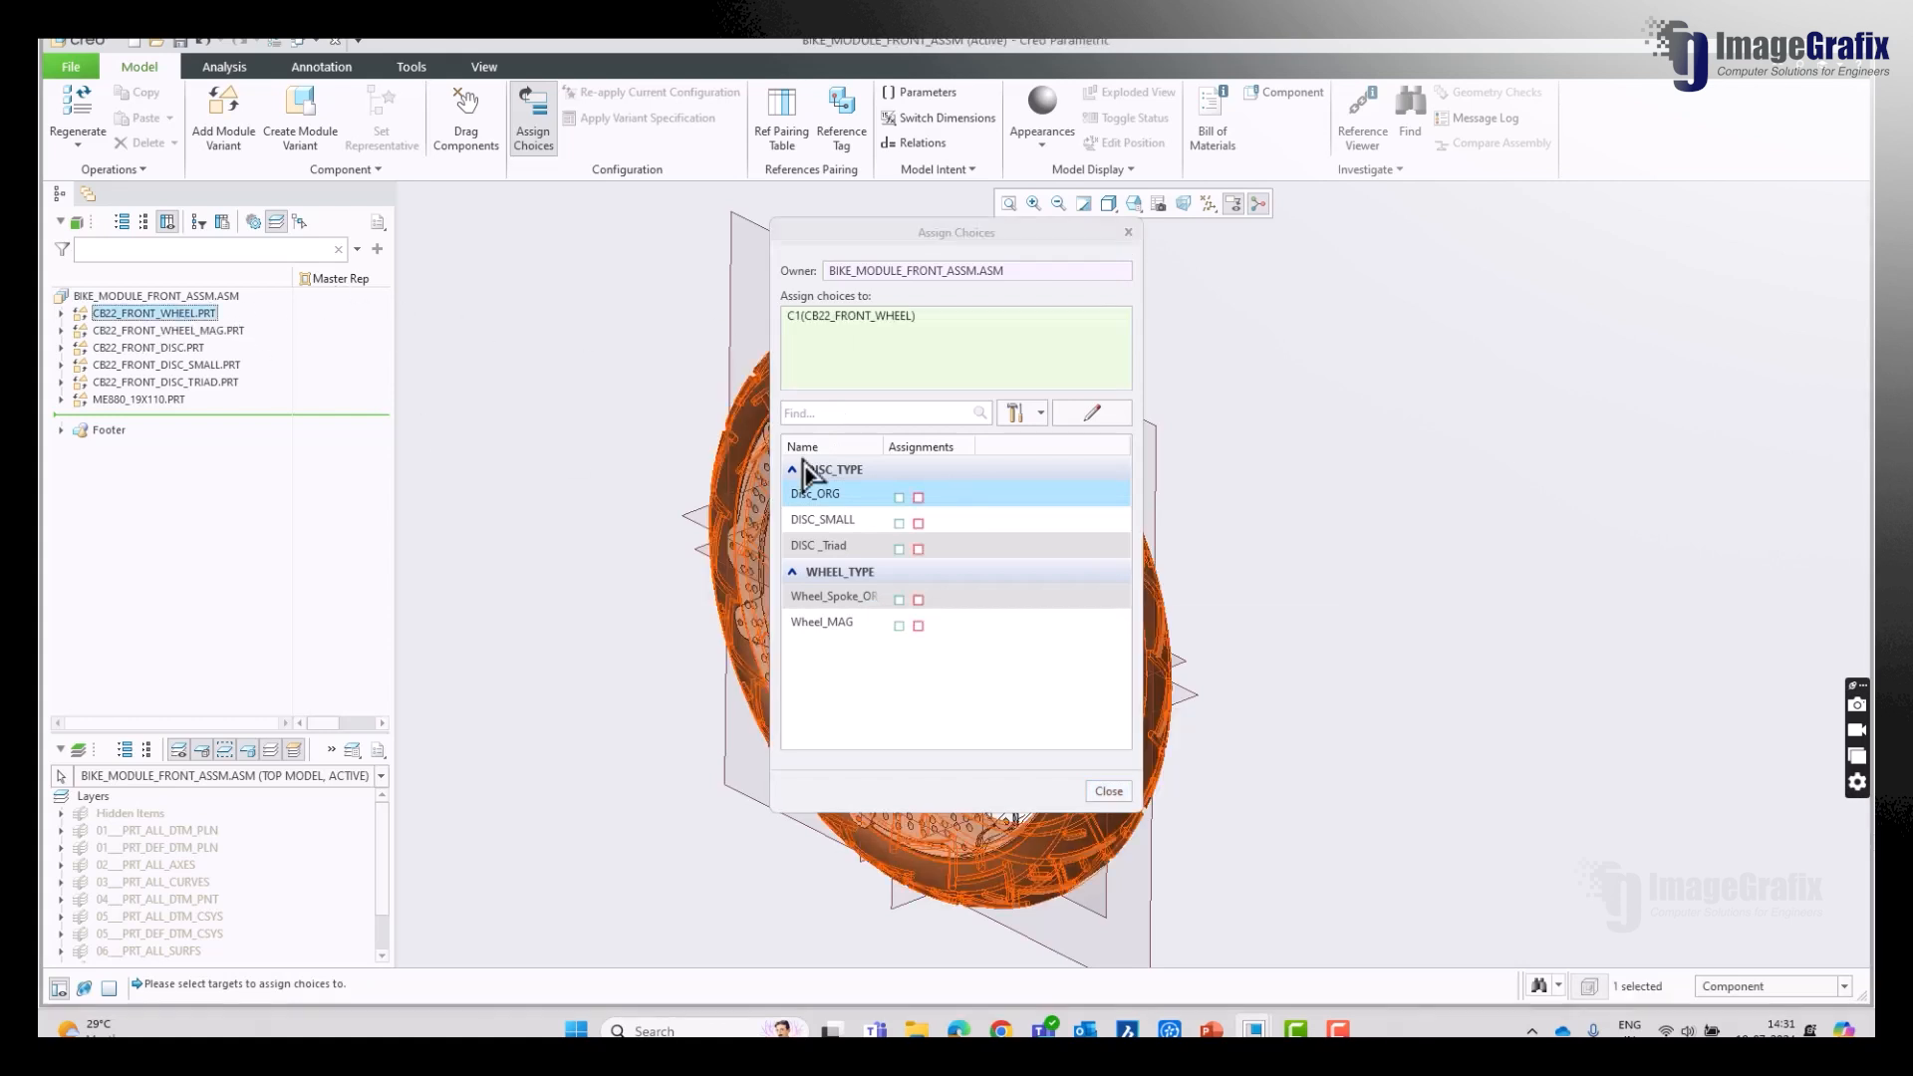
click(901, 498)
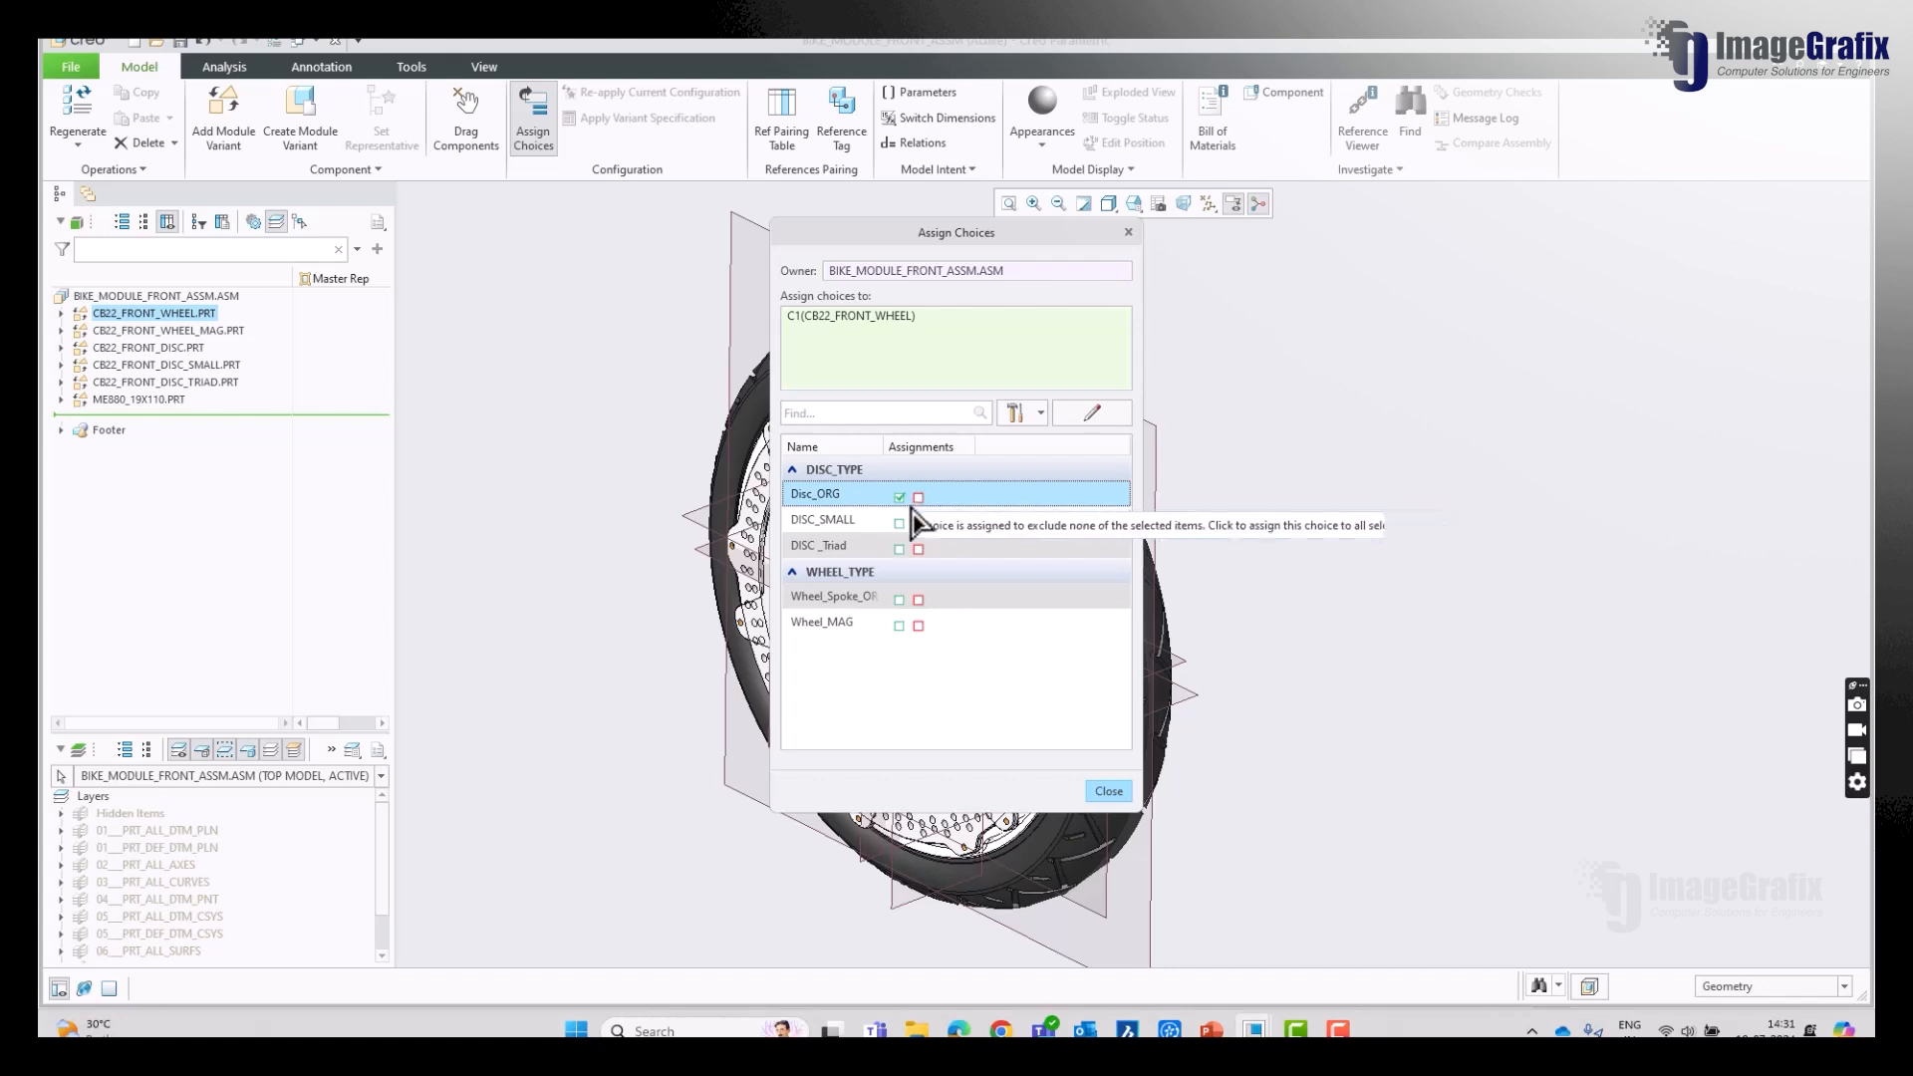
Step: Assign the DISC_SMALL choice to include the CB22_FRONT_DISC_SMALL component
click(835, 523)
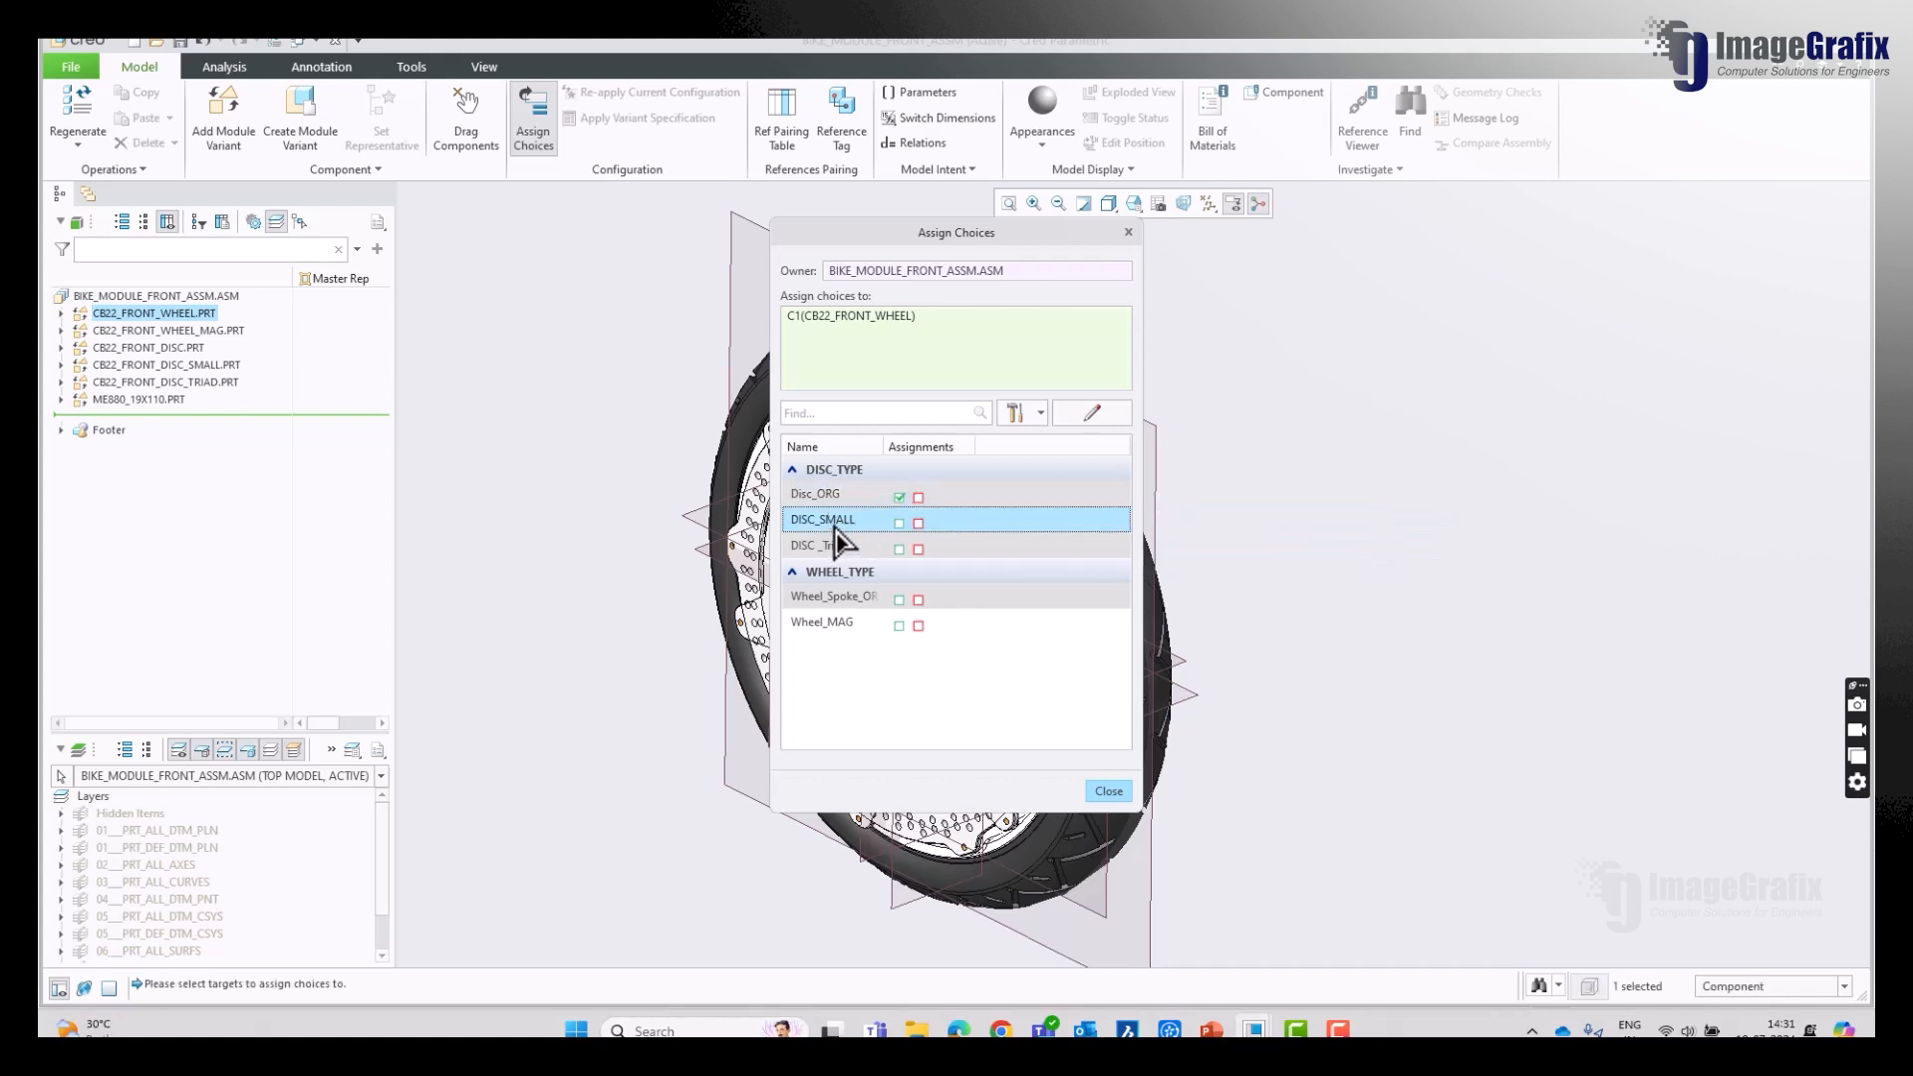
click(863, 342)
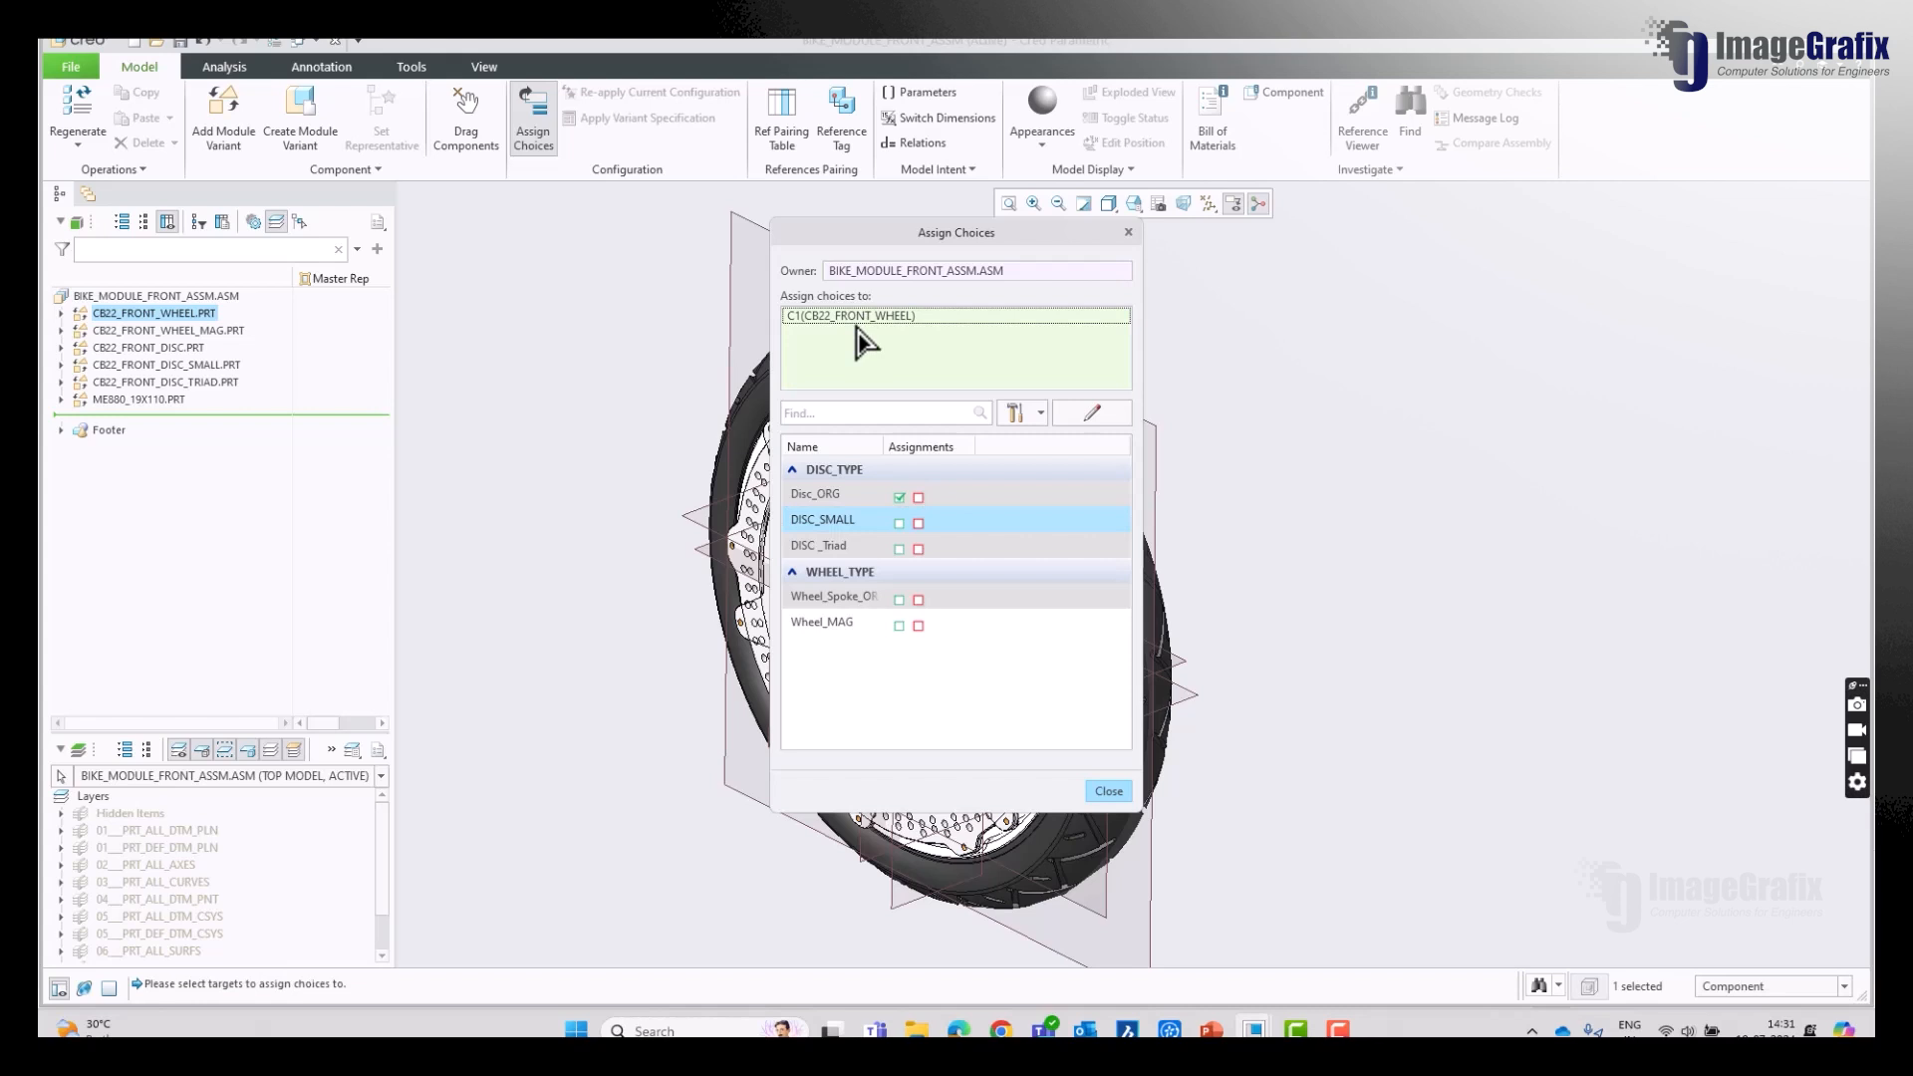
click(189, 364)
click(899, 523)
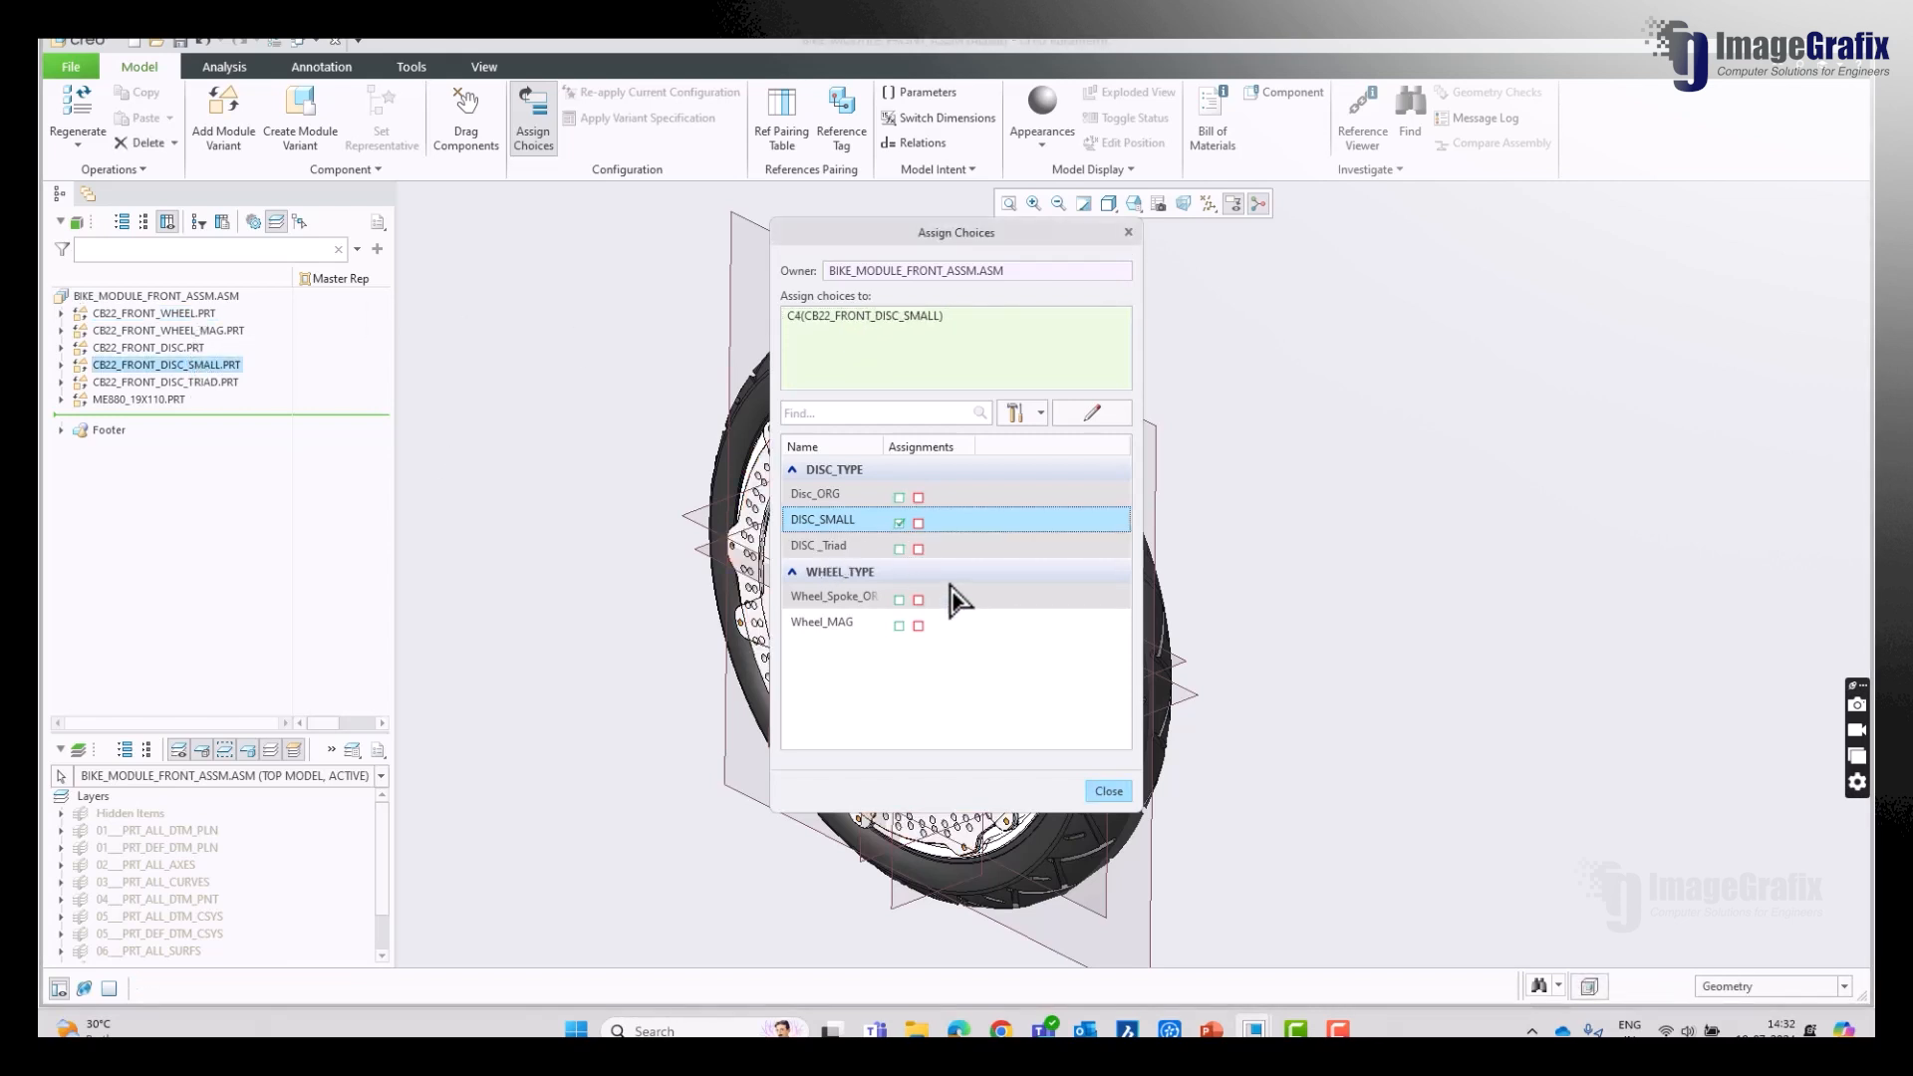
Step: Assign the DISC _Triad choice to include the CB22_FRONT_DISC_TRIAD component
click(819, 545)
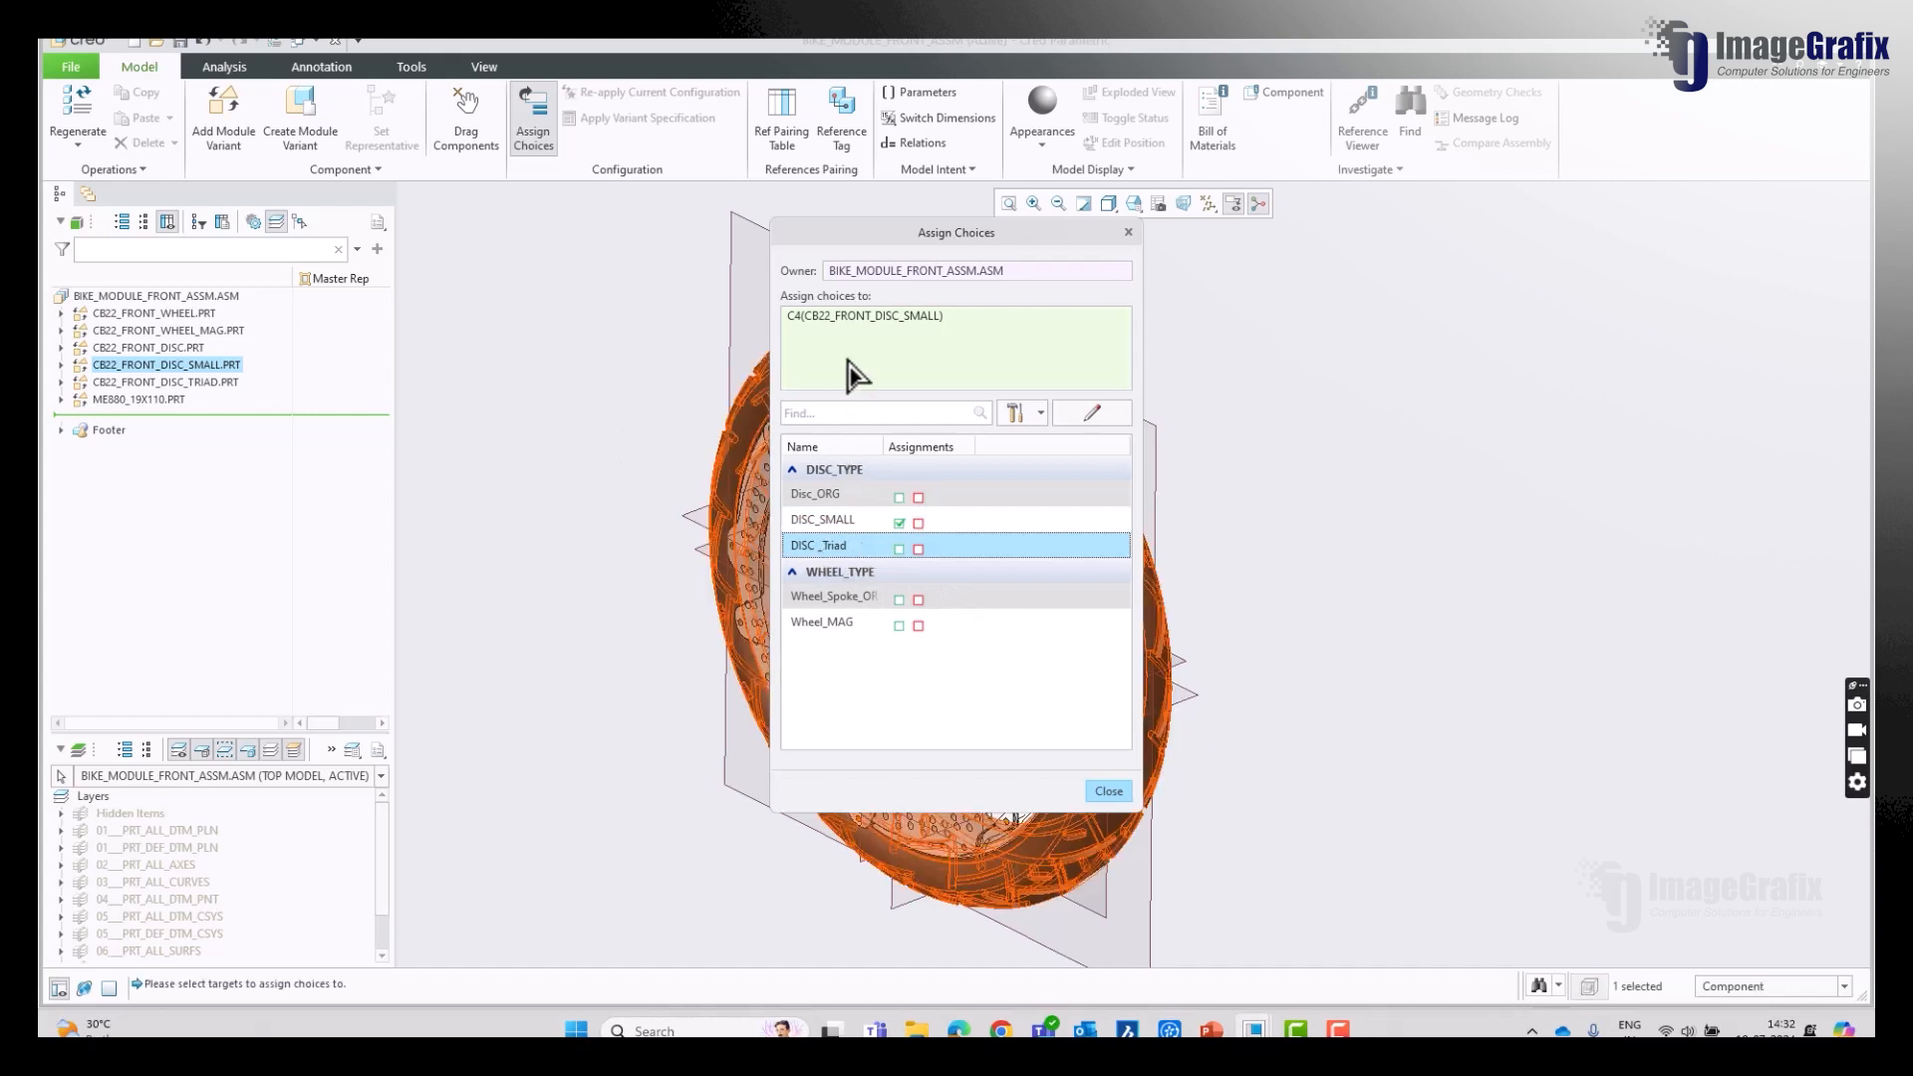
click(853, 321)
click(231, 384)
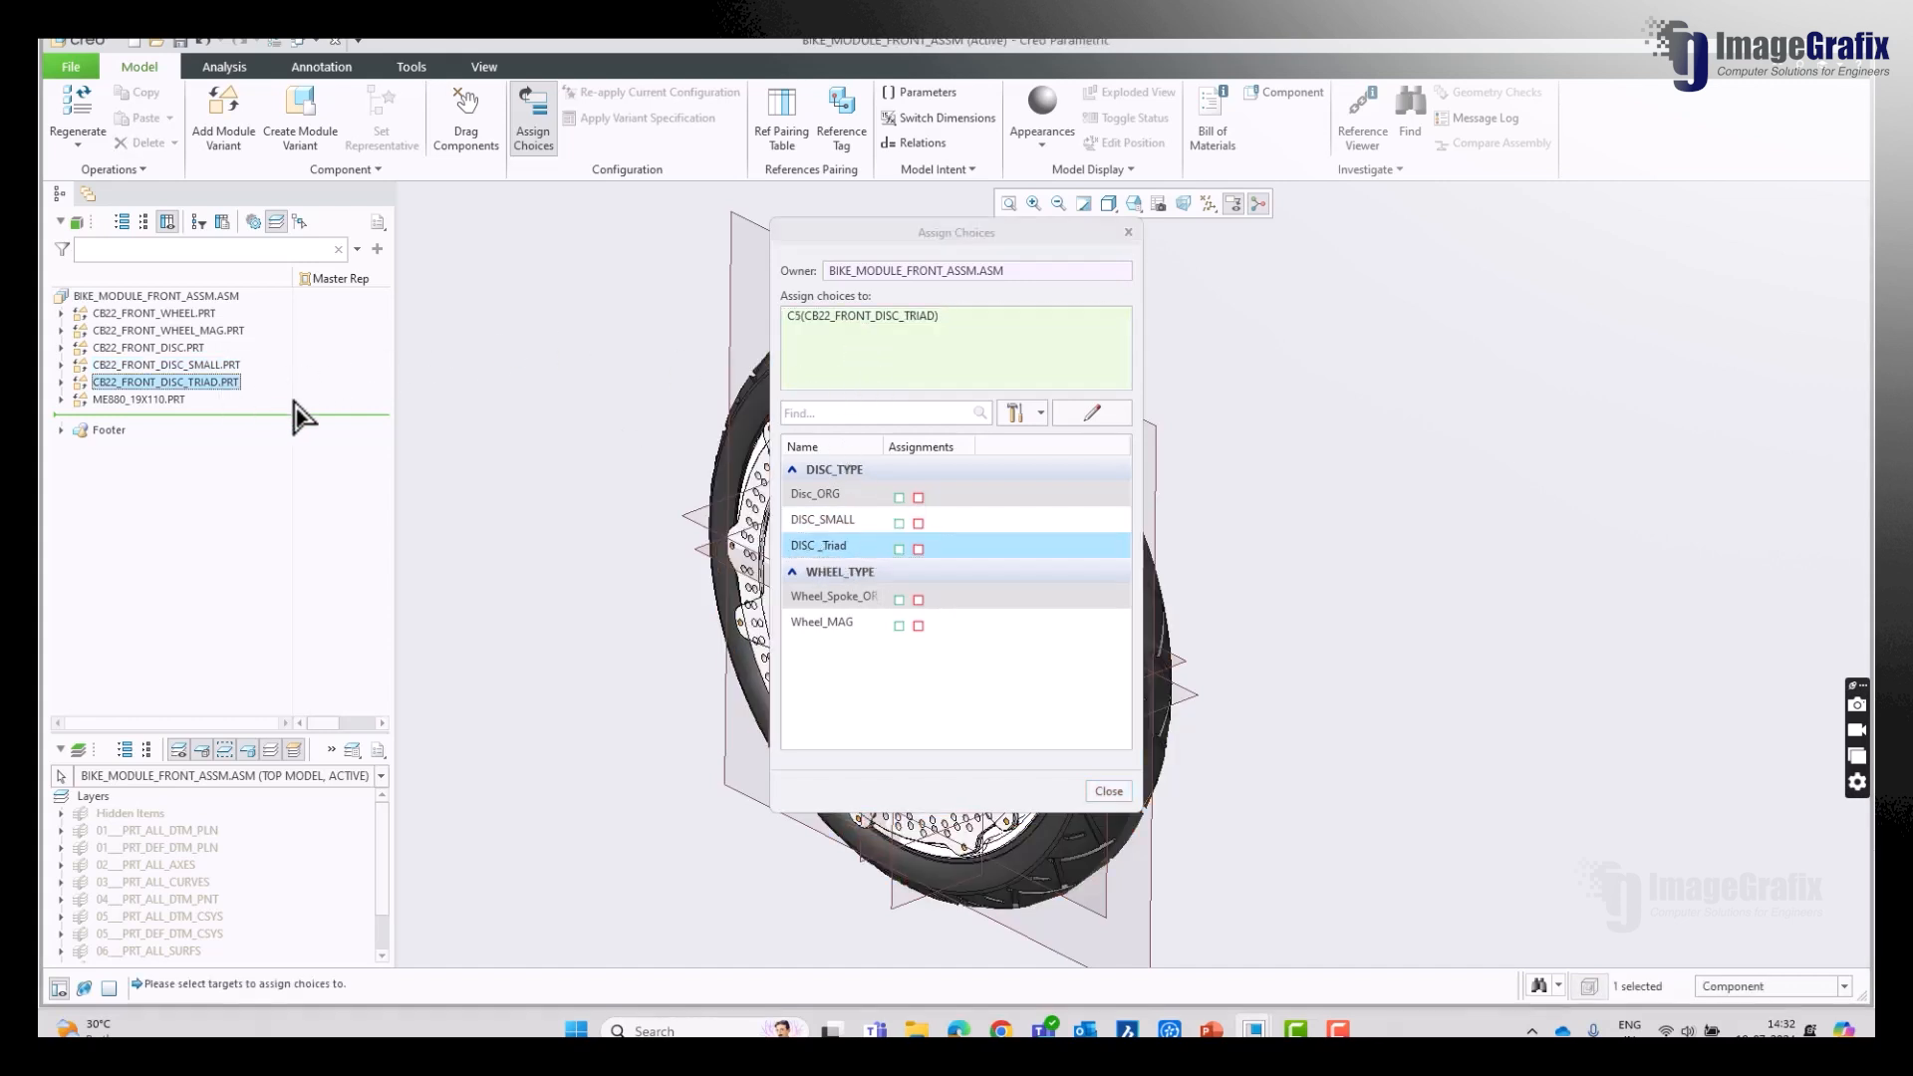
click(900, 549)
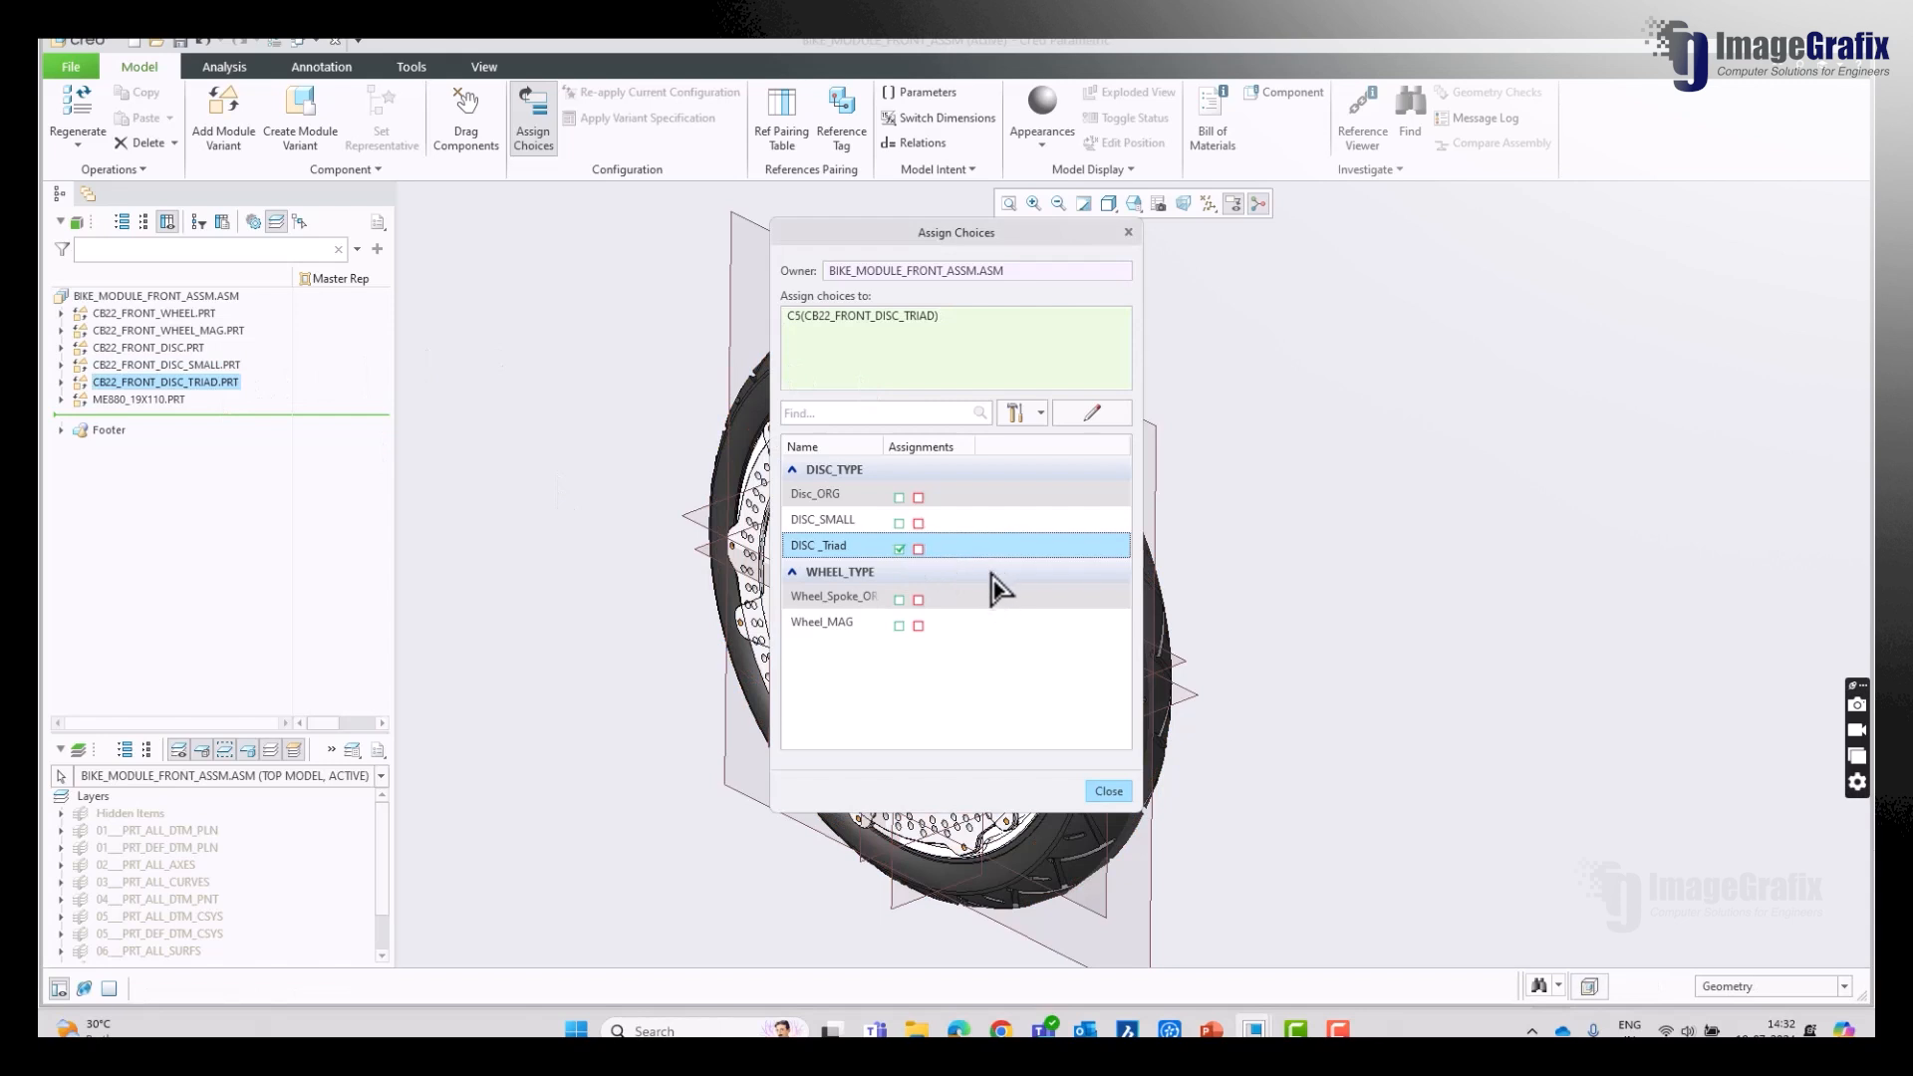
Step: Assign the Wheel_Spoke_ORG choice to include the CB22_FRONT_WHEEL component
click(835, 597)
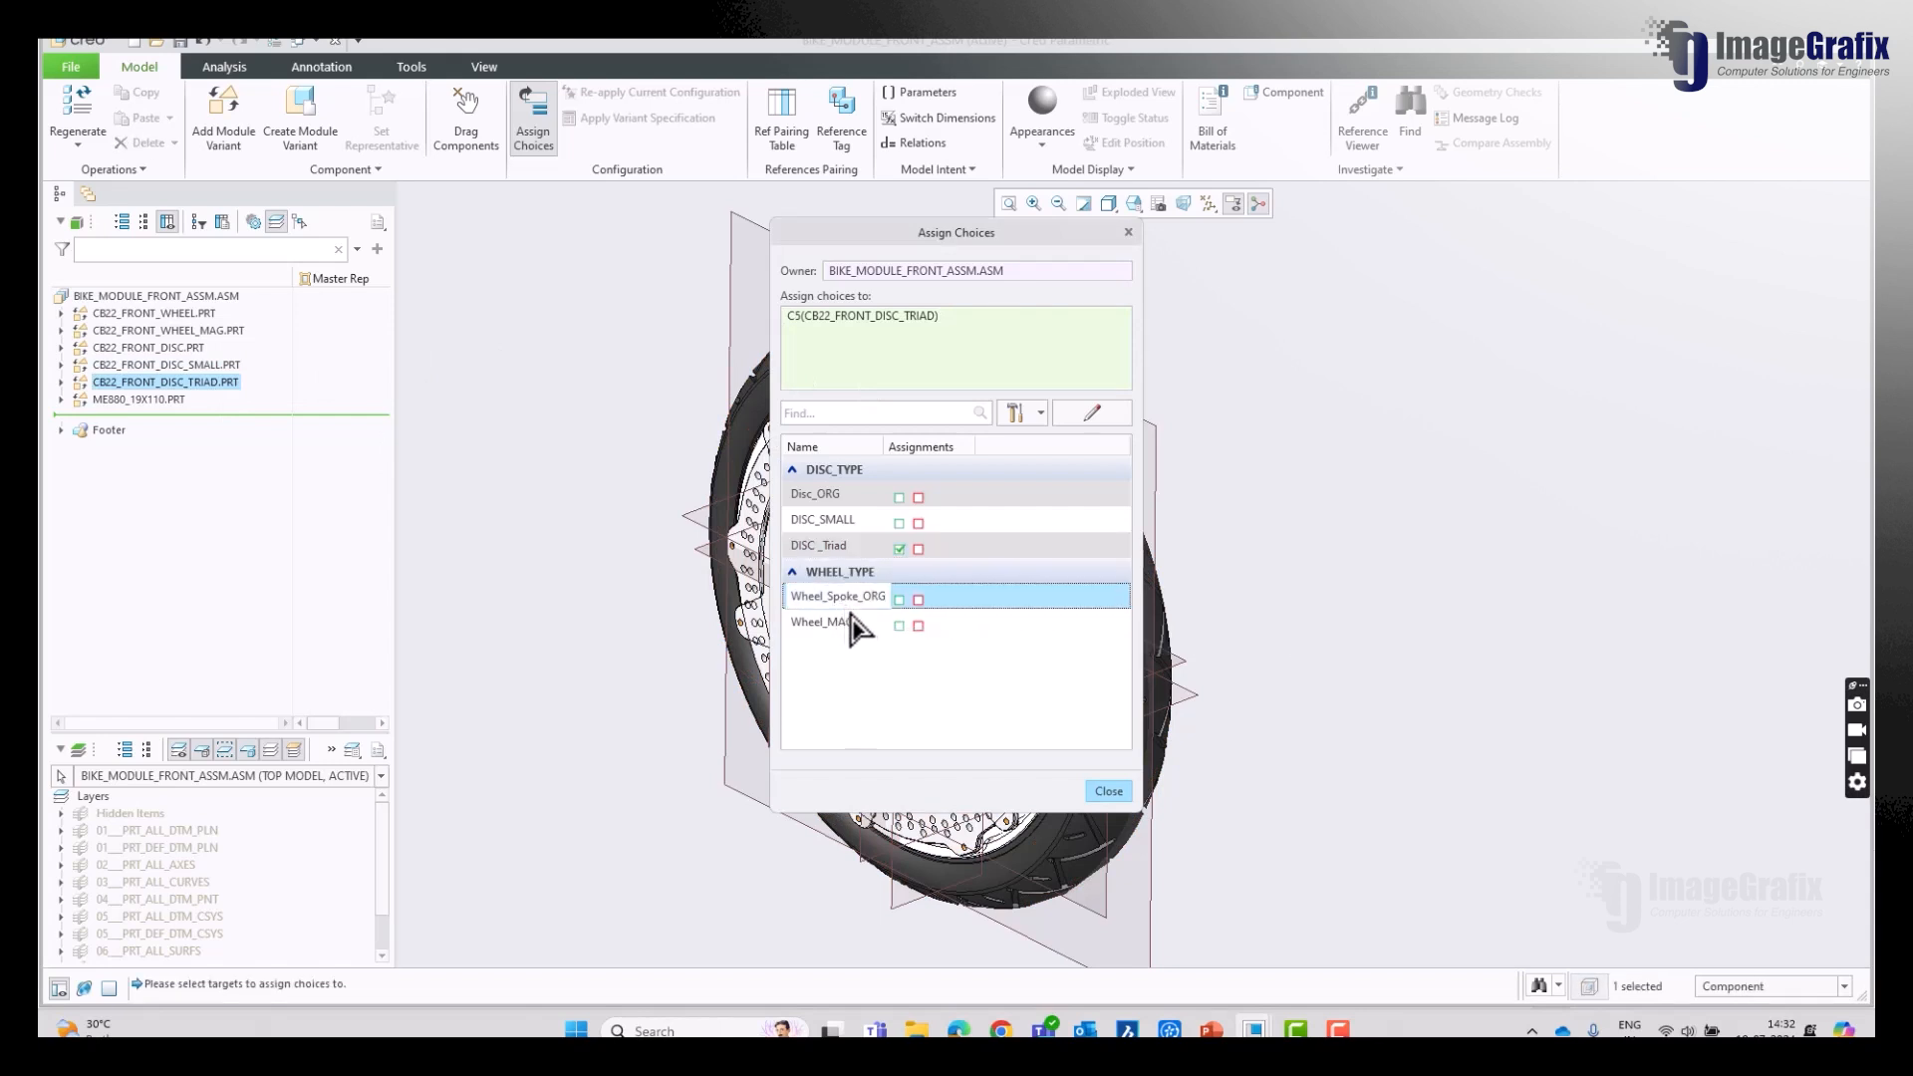
click(854, 319)
click(903, 353)
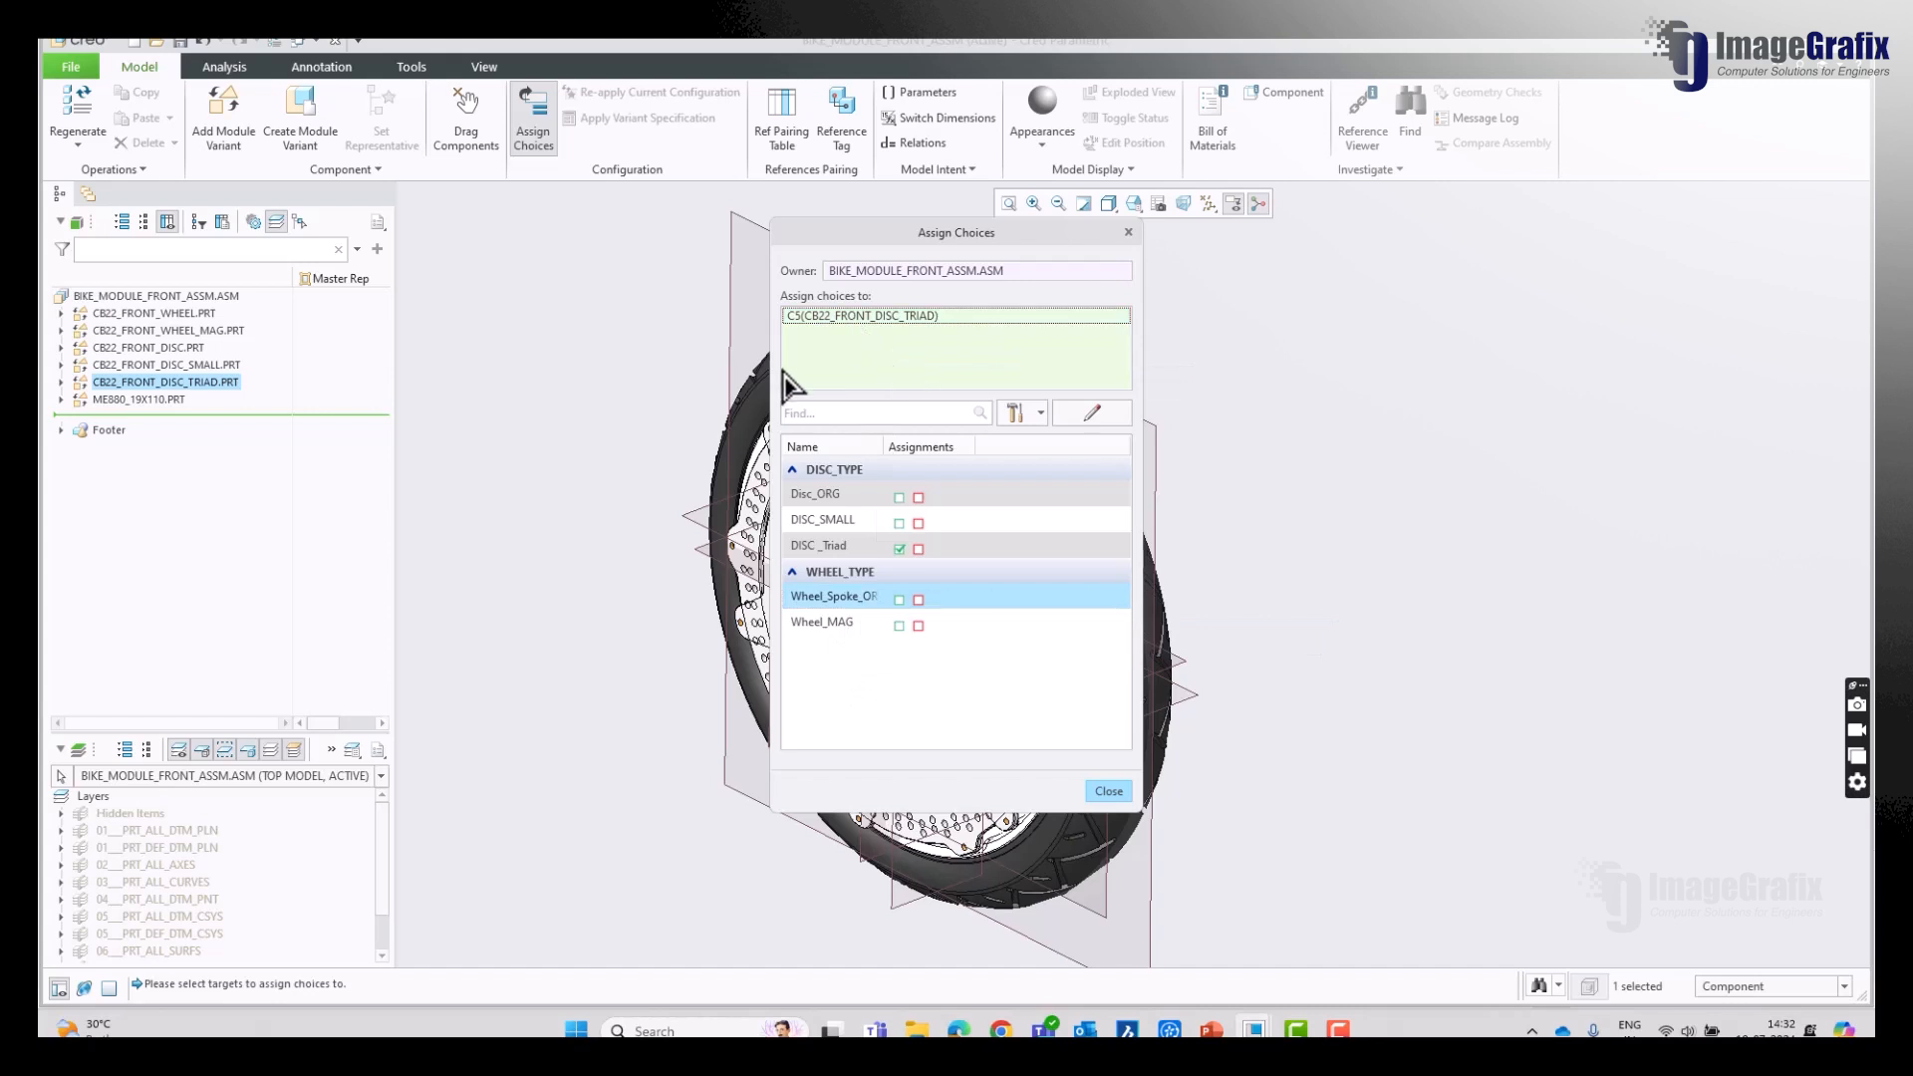
click(202, 314)
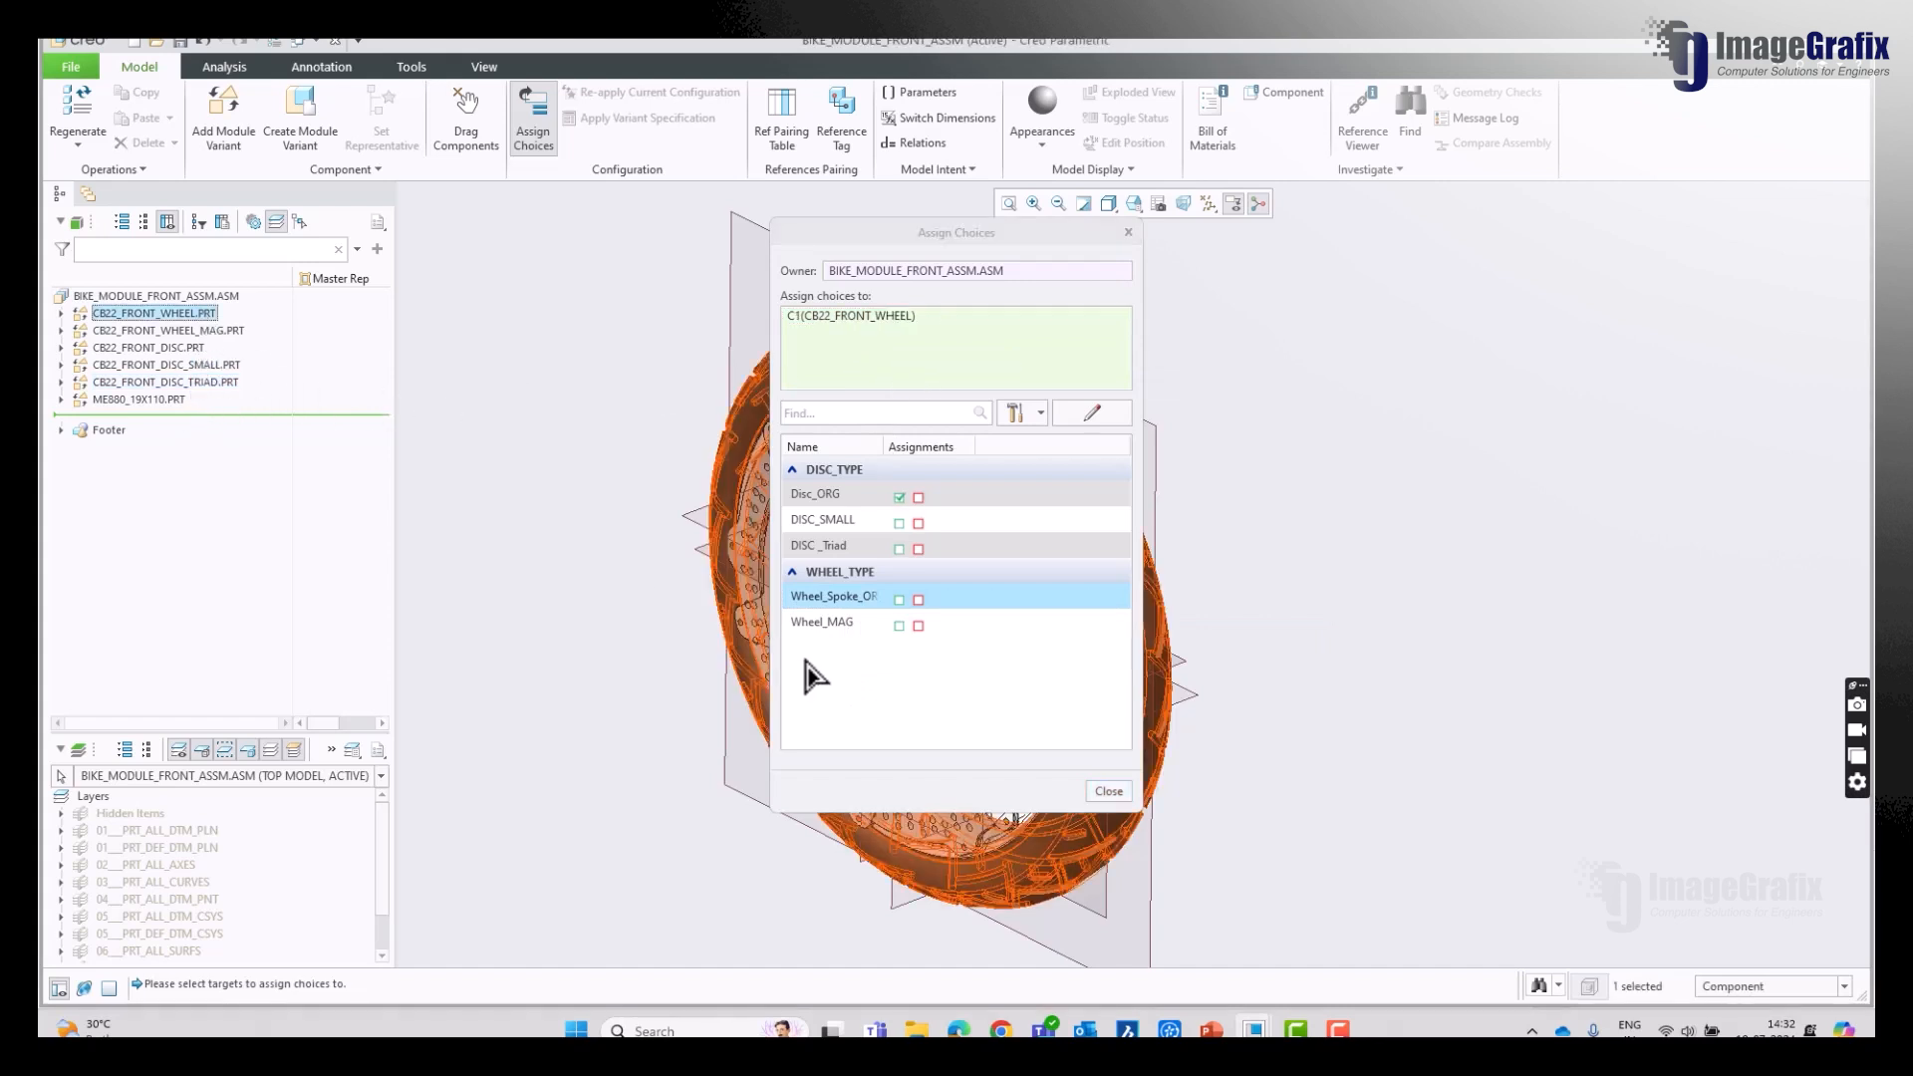
click(900, 599)
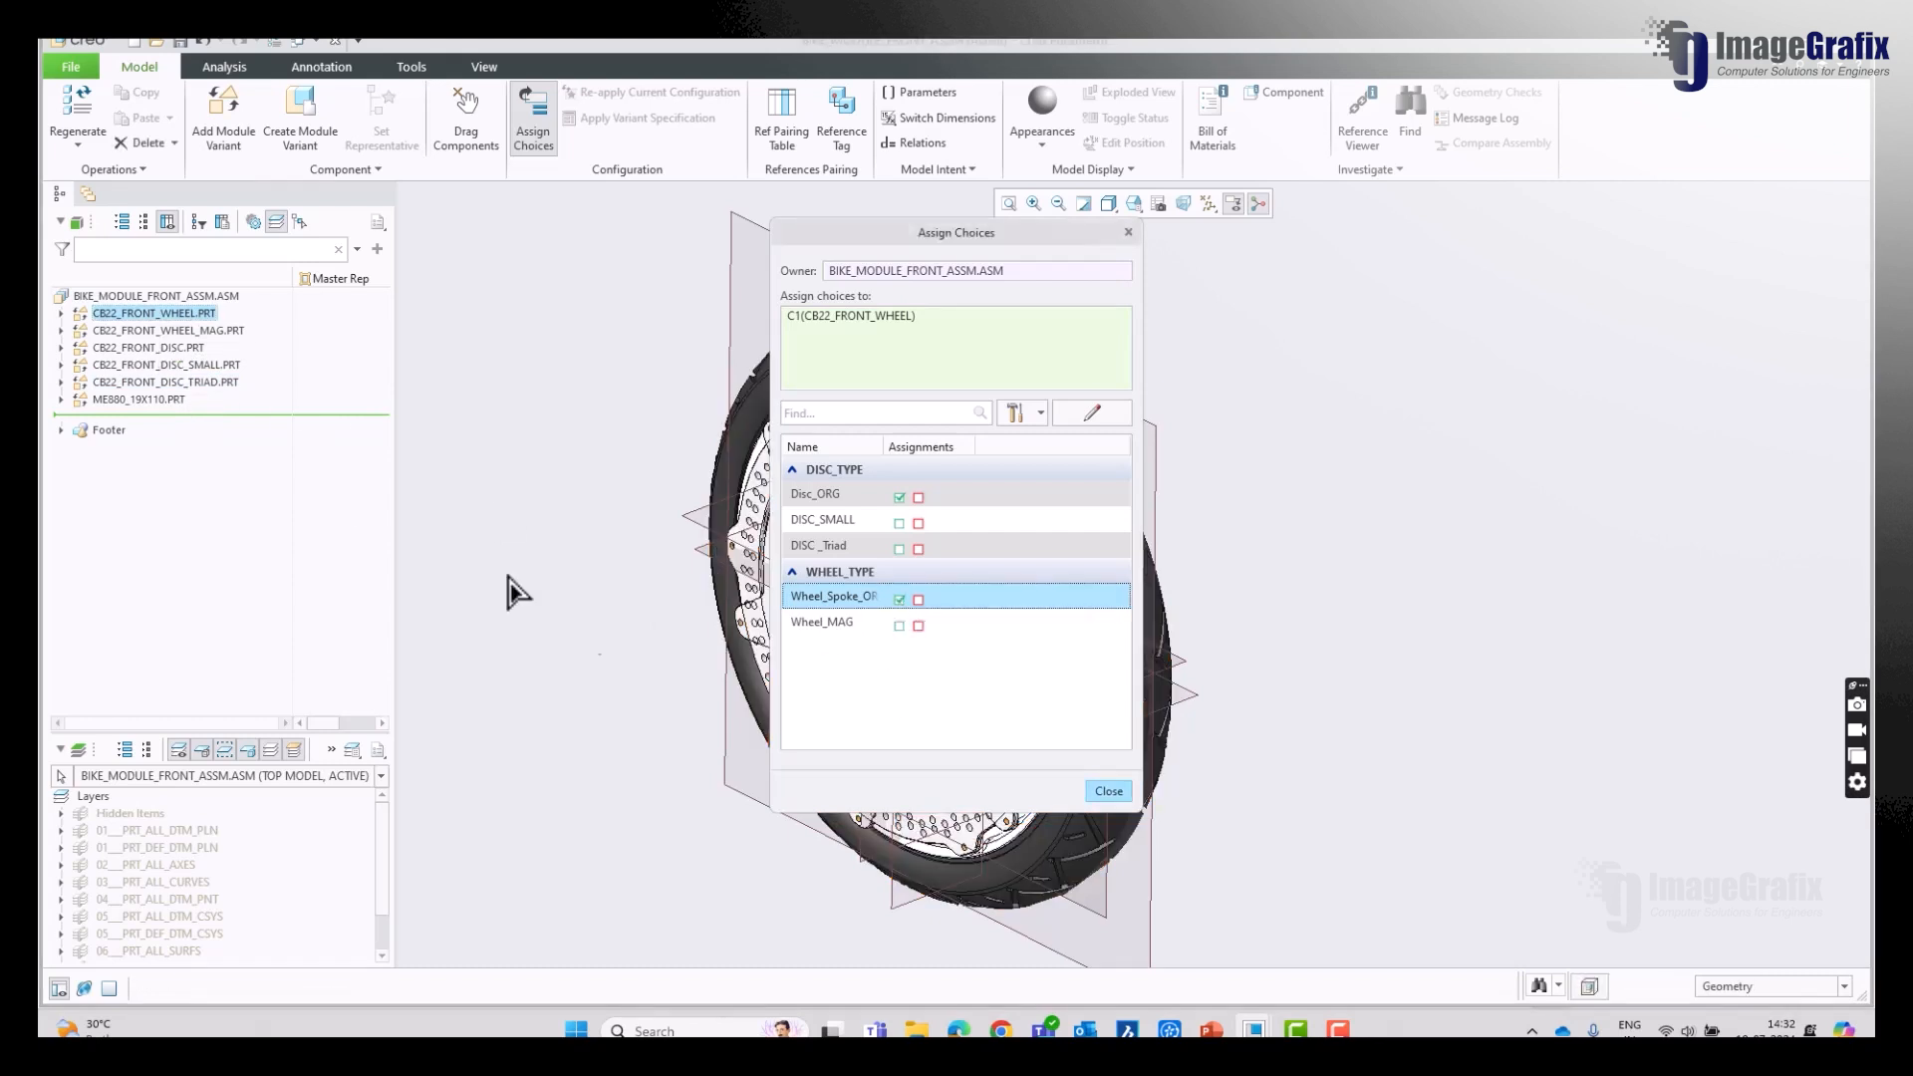
Step: Assign the Wheel_MAG choice to include the CB22_FRONT_WHEEL_MAG component
click(825, 628)
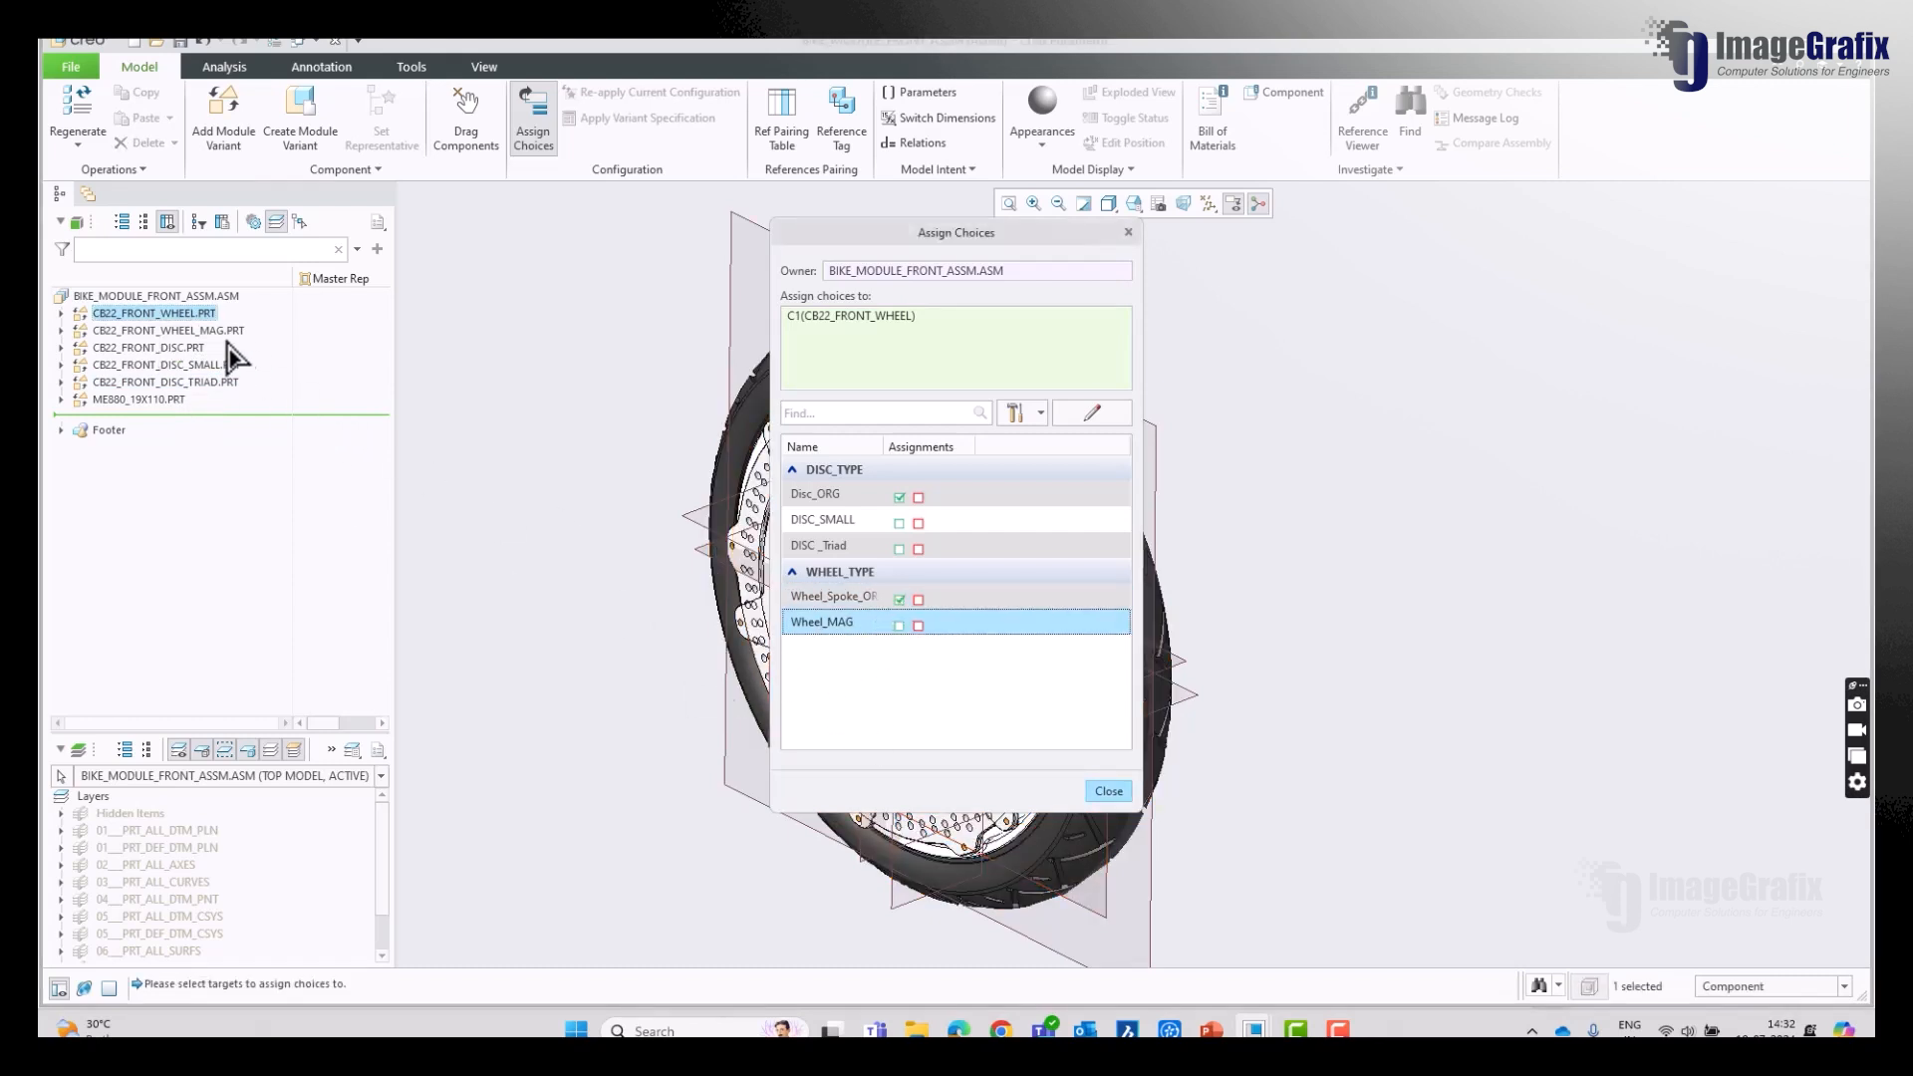
click(889, 317)
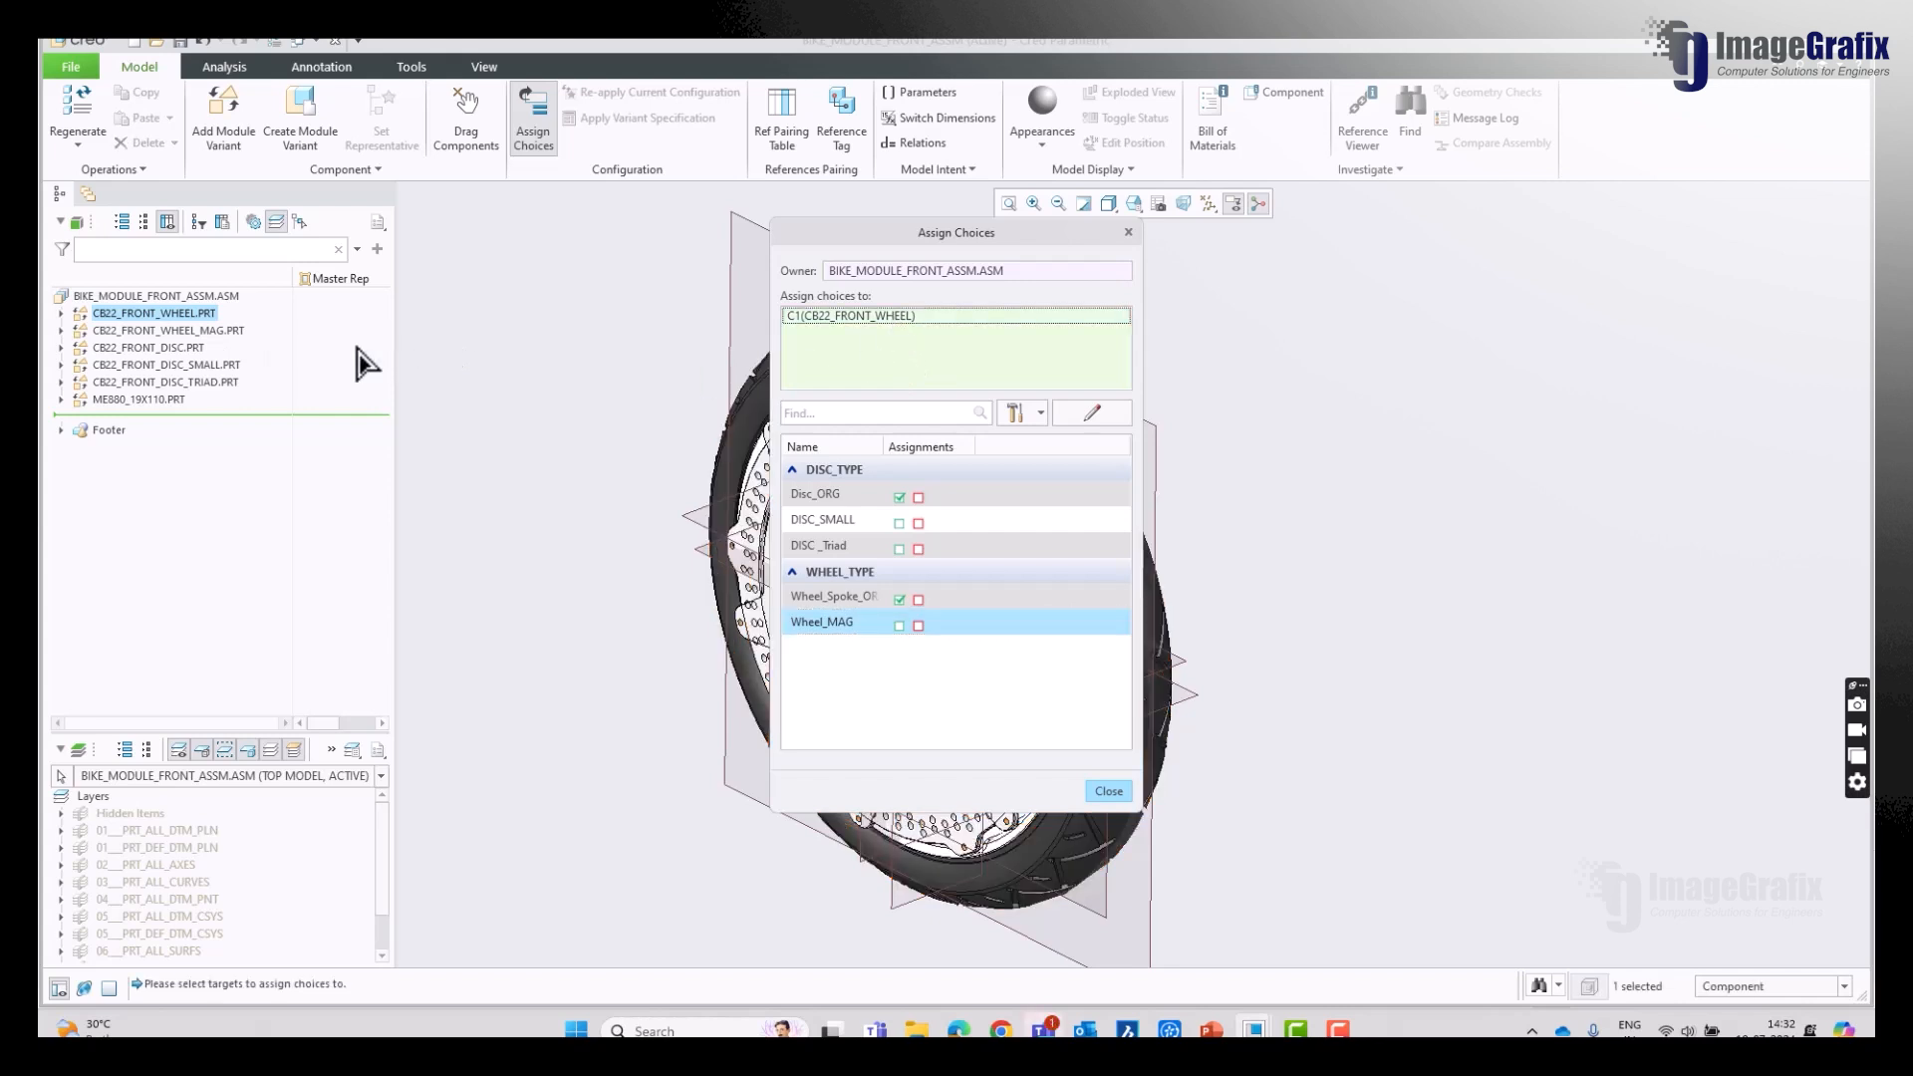
click(167, 330)
click(899, 626)
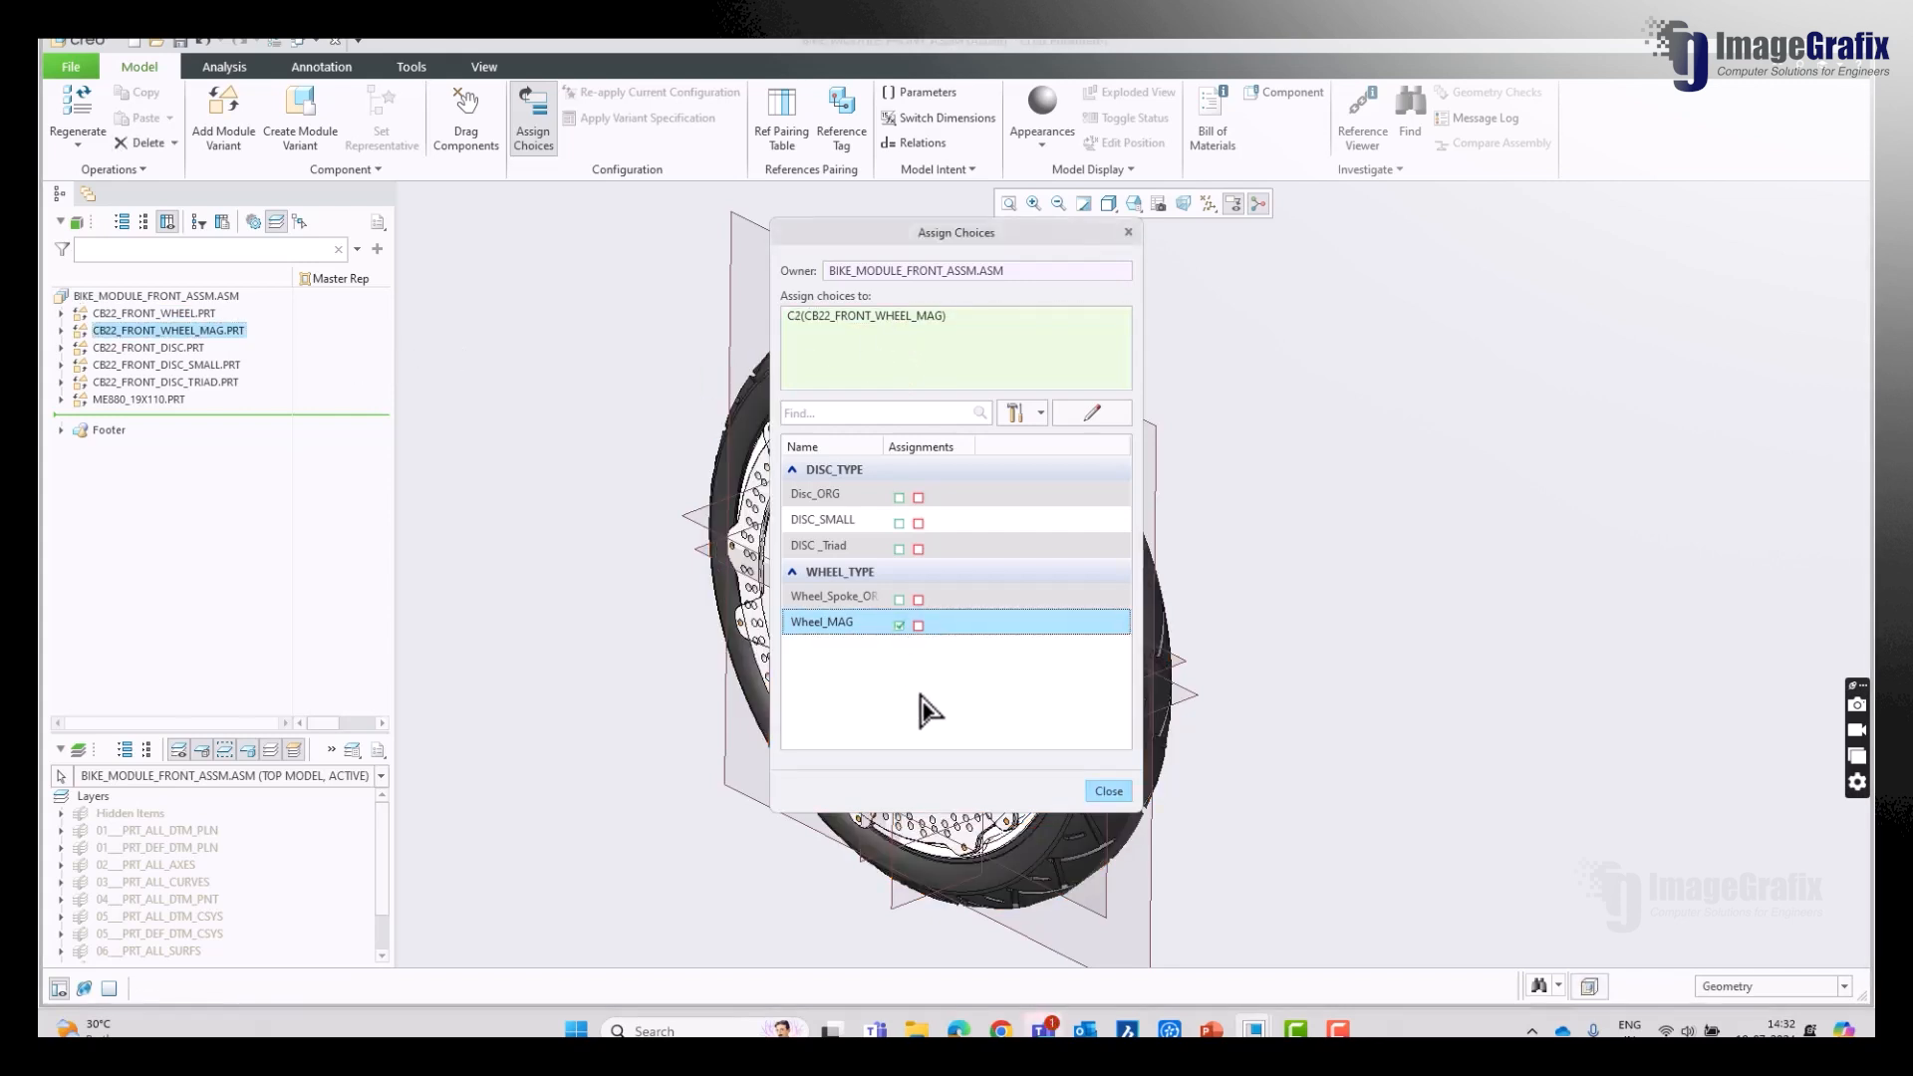
Step: Check the DISC_TYPE choices for the CB22_FRONT_WHEEL_MAG component and finish assigning choices
click(818, 494)
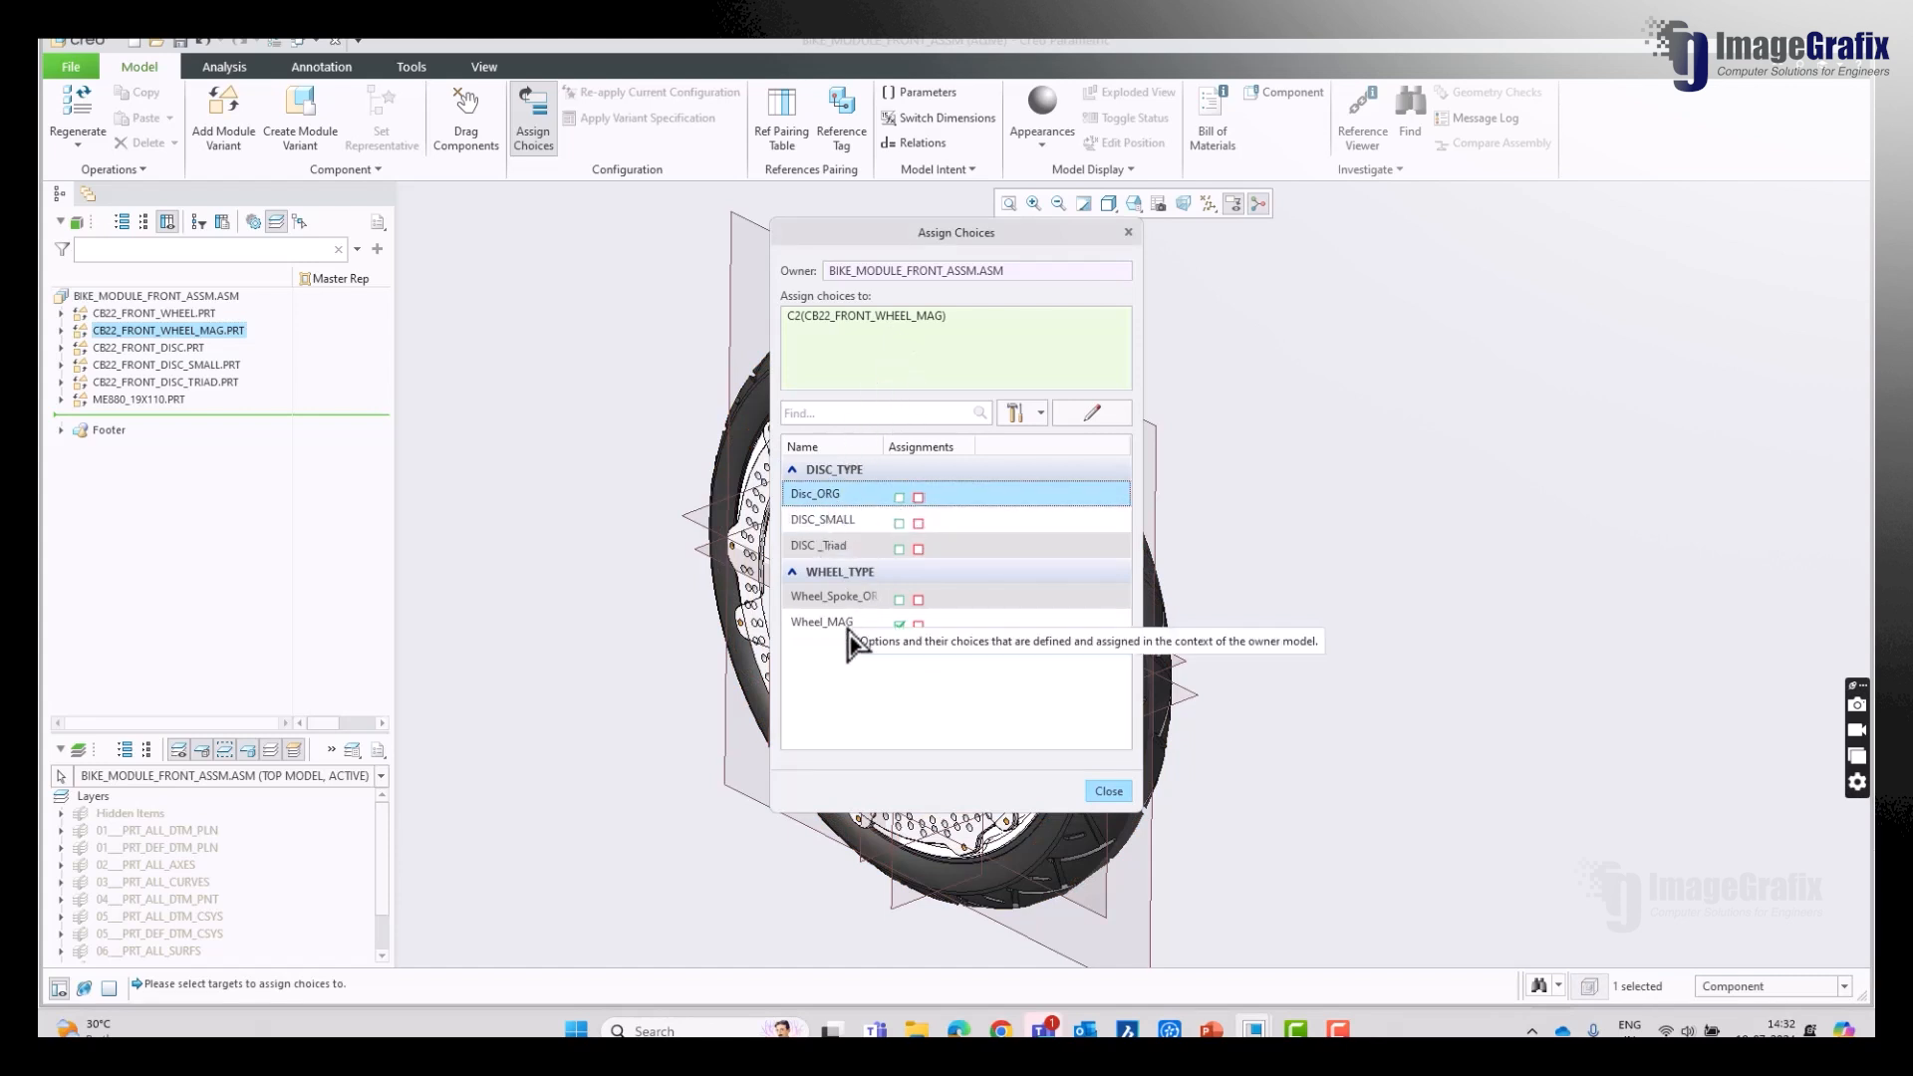
click(847, 472)
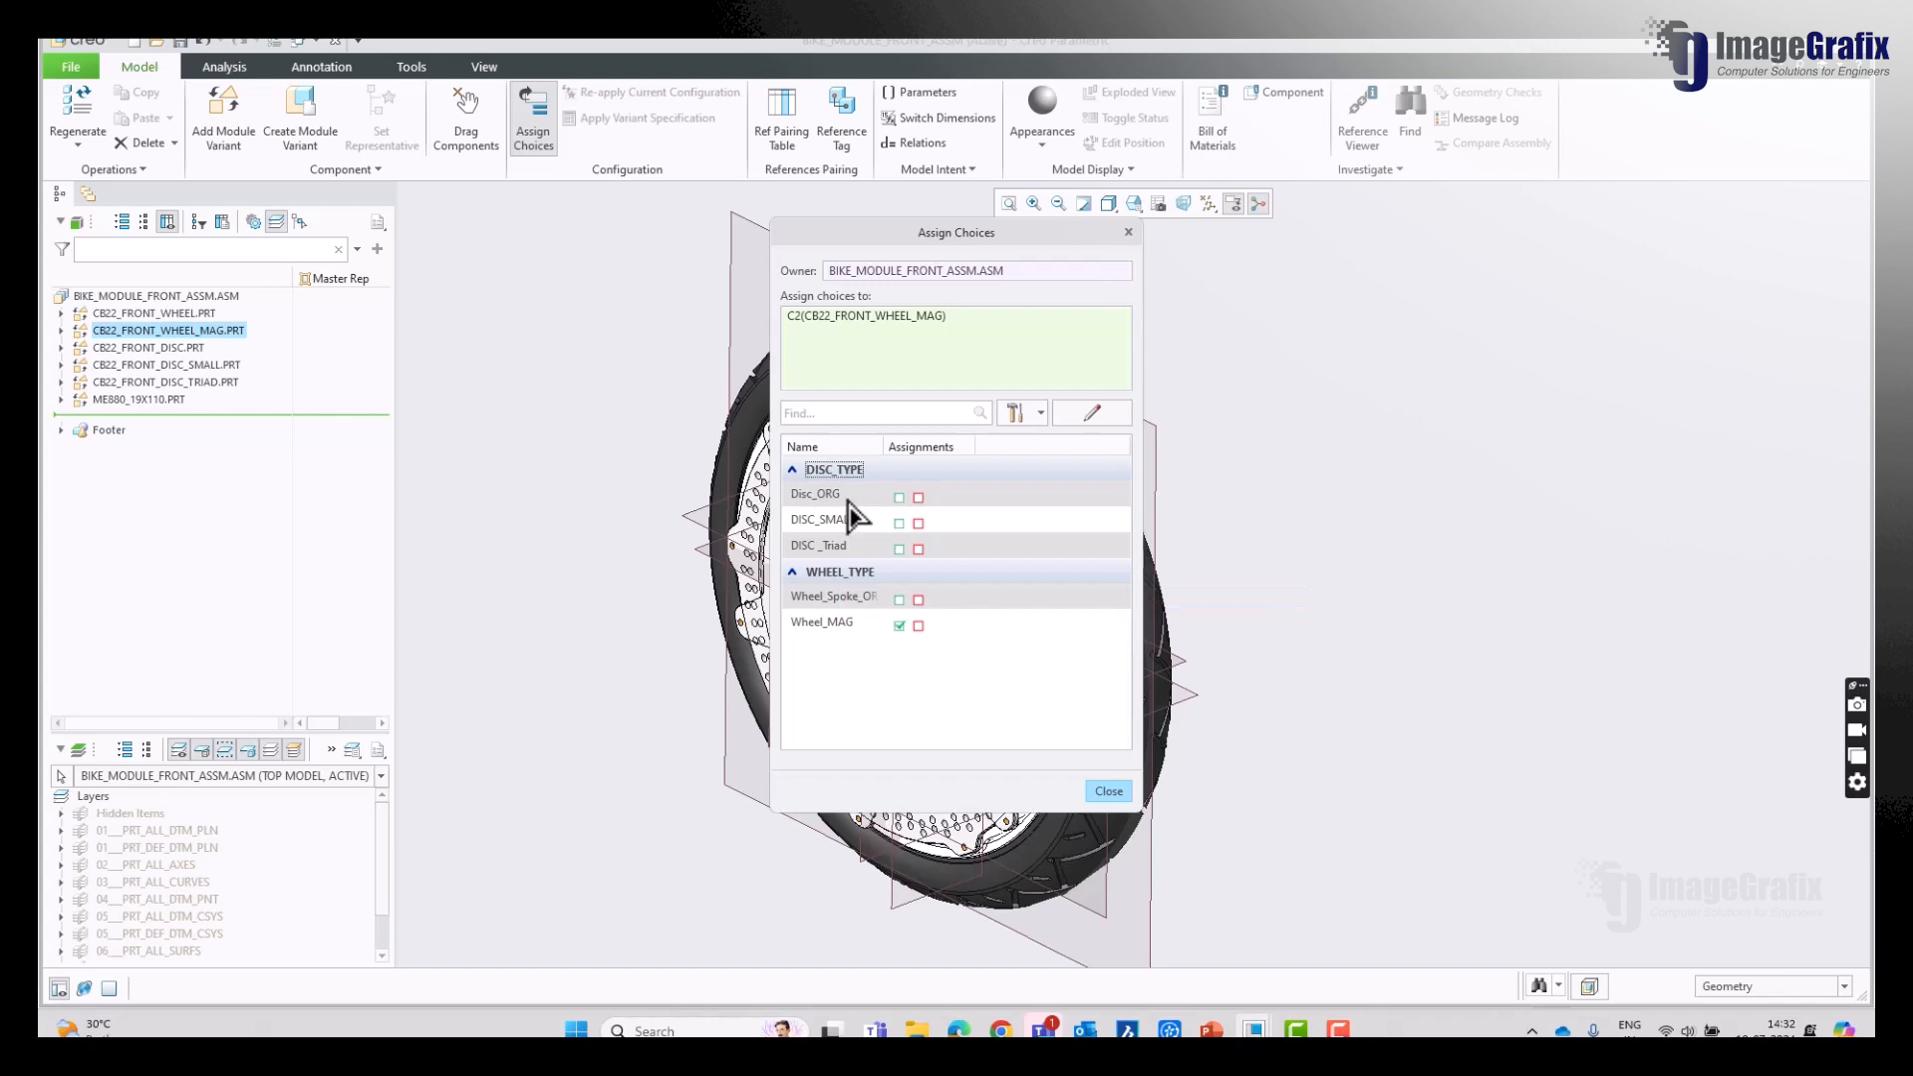
click(850, 494)
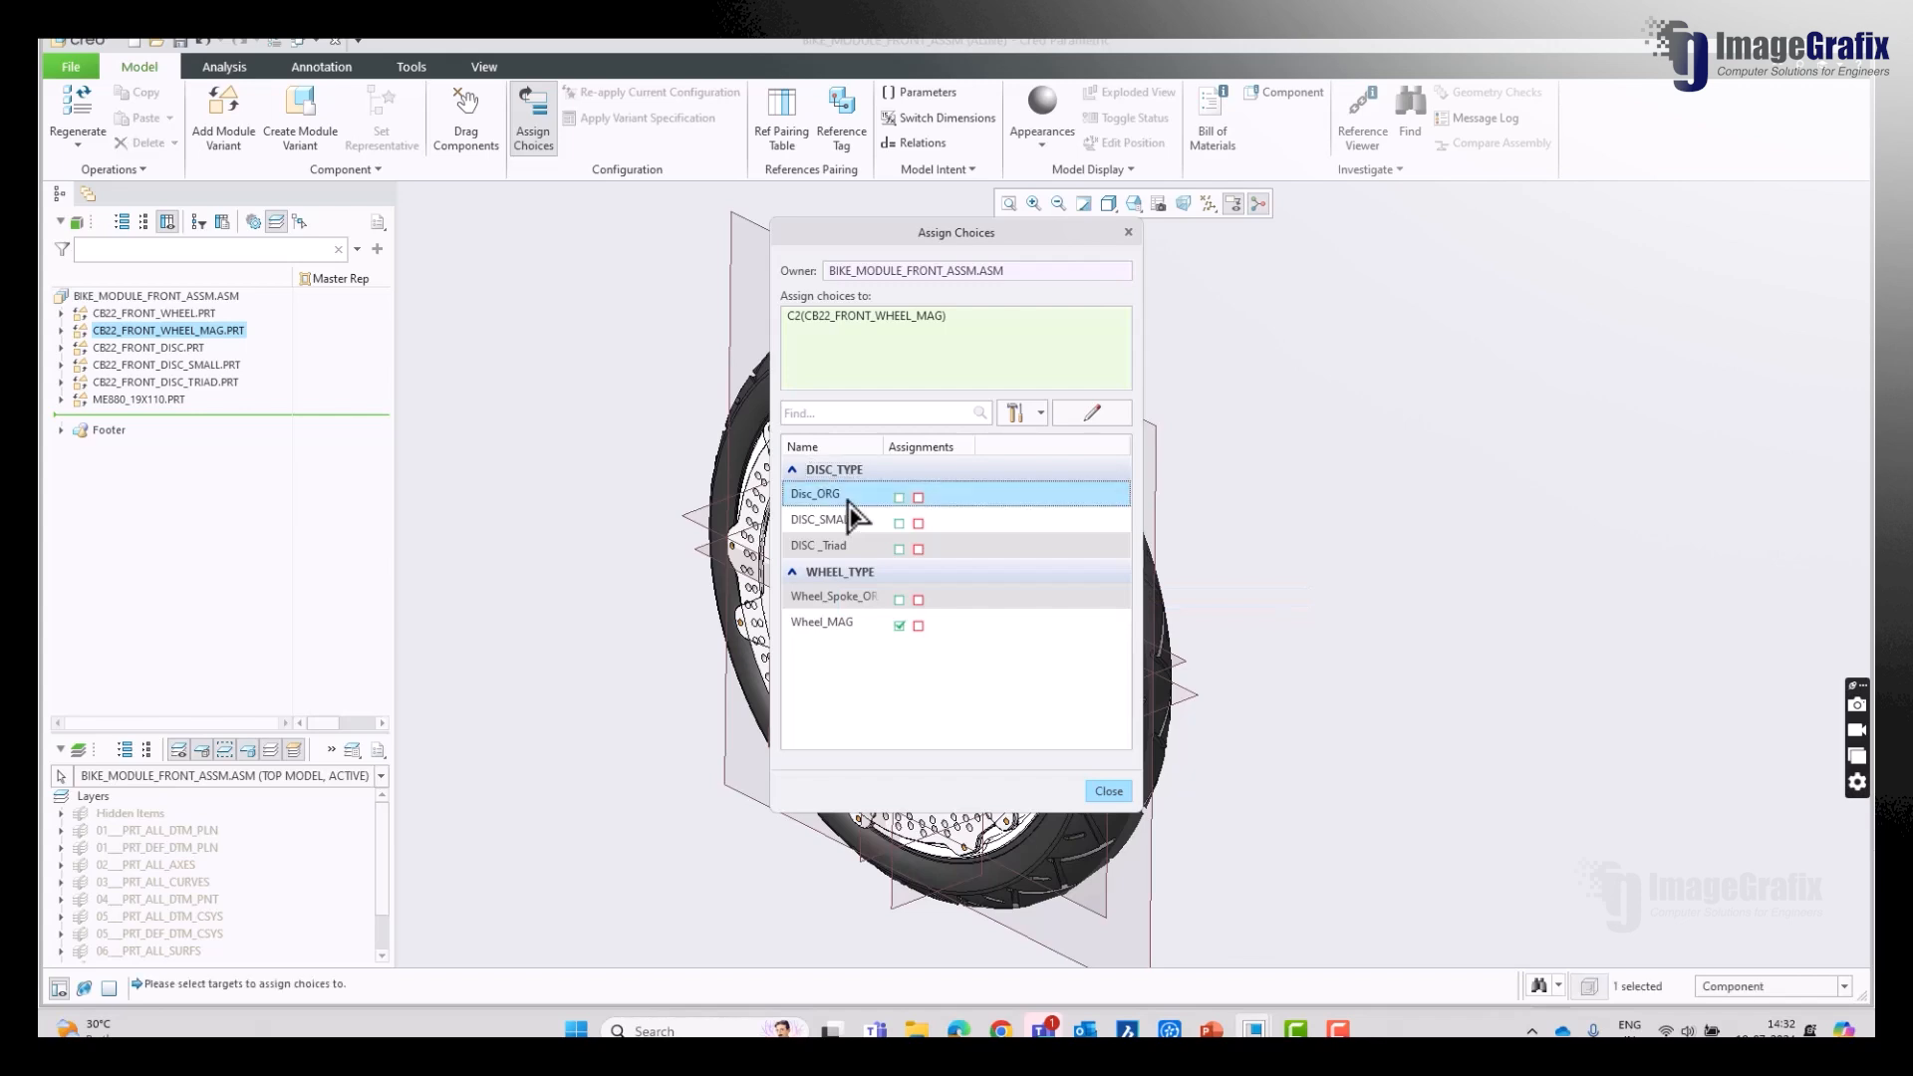
click(850, 522)
click(852, 546)
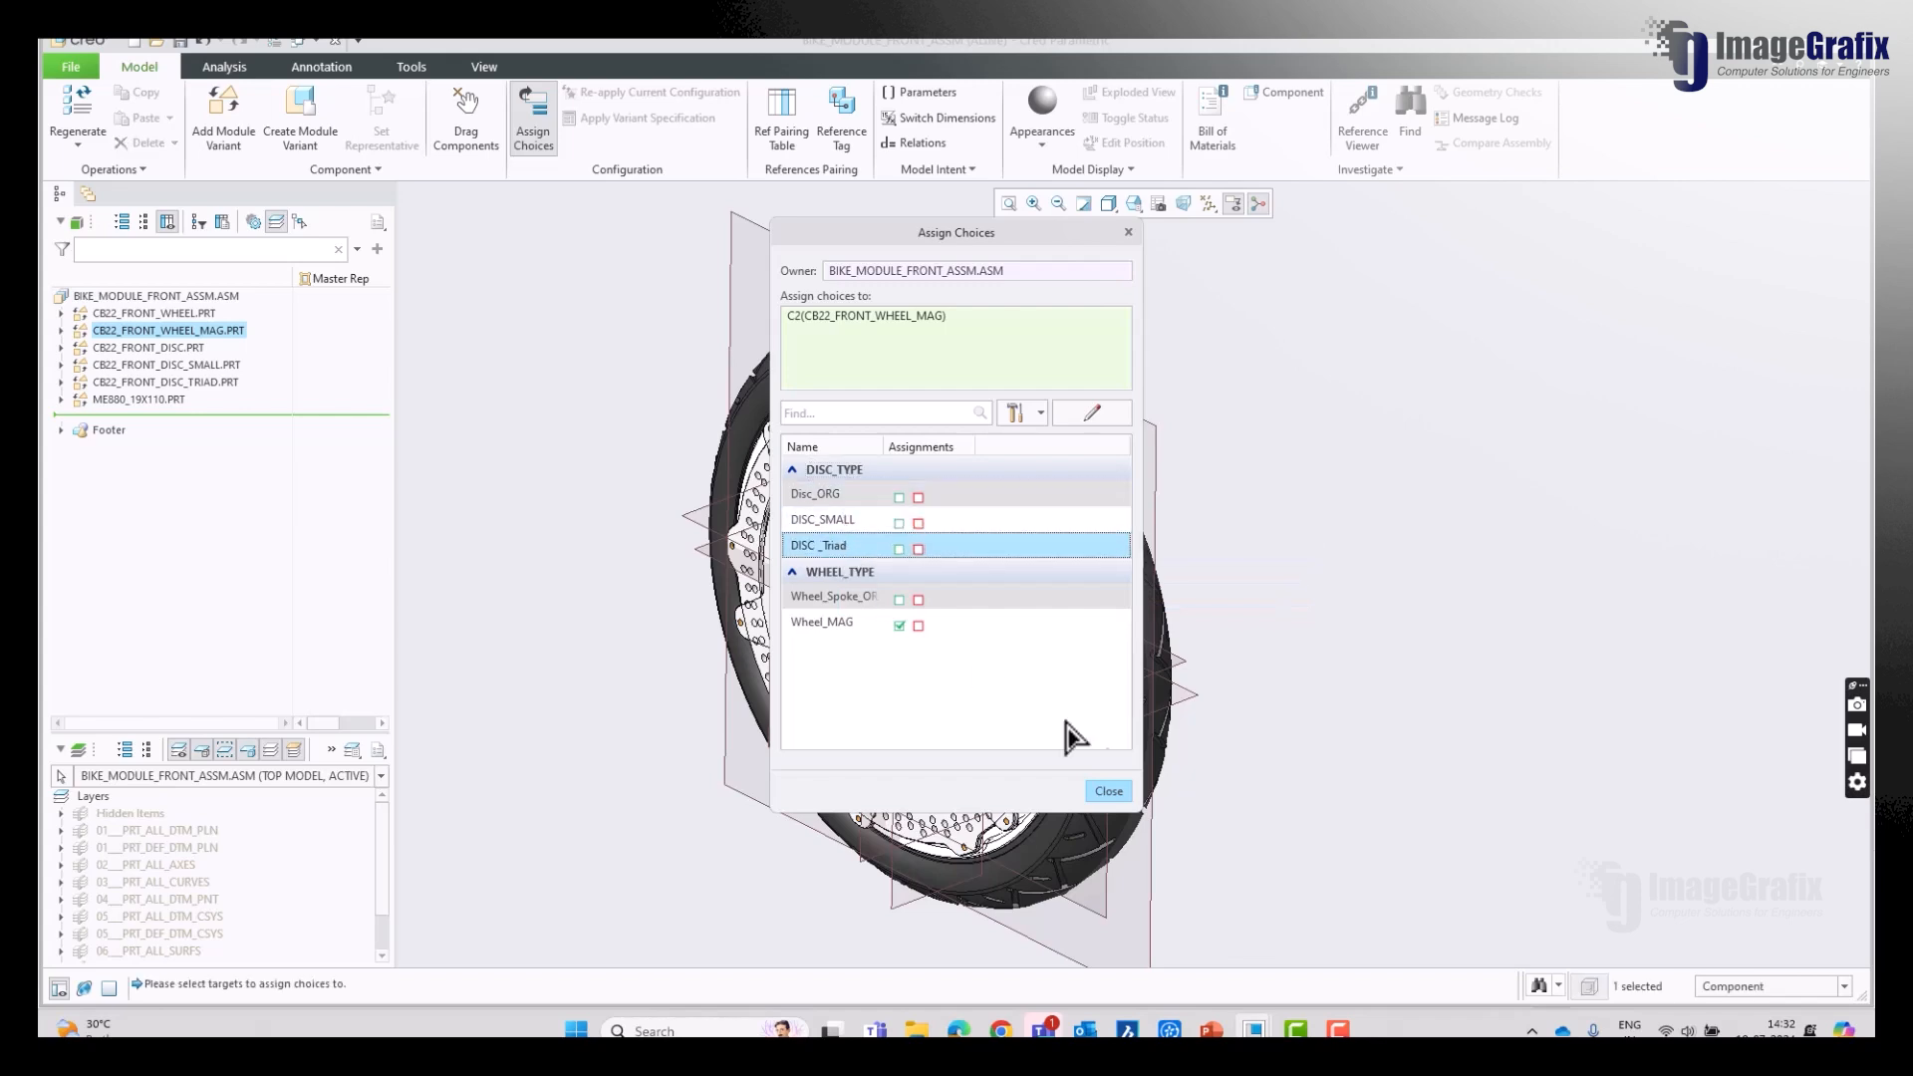
click(1108, 792)
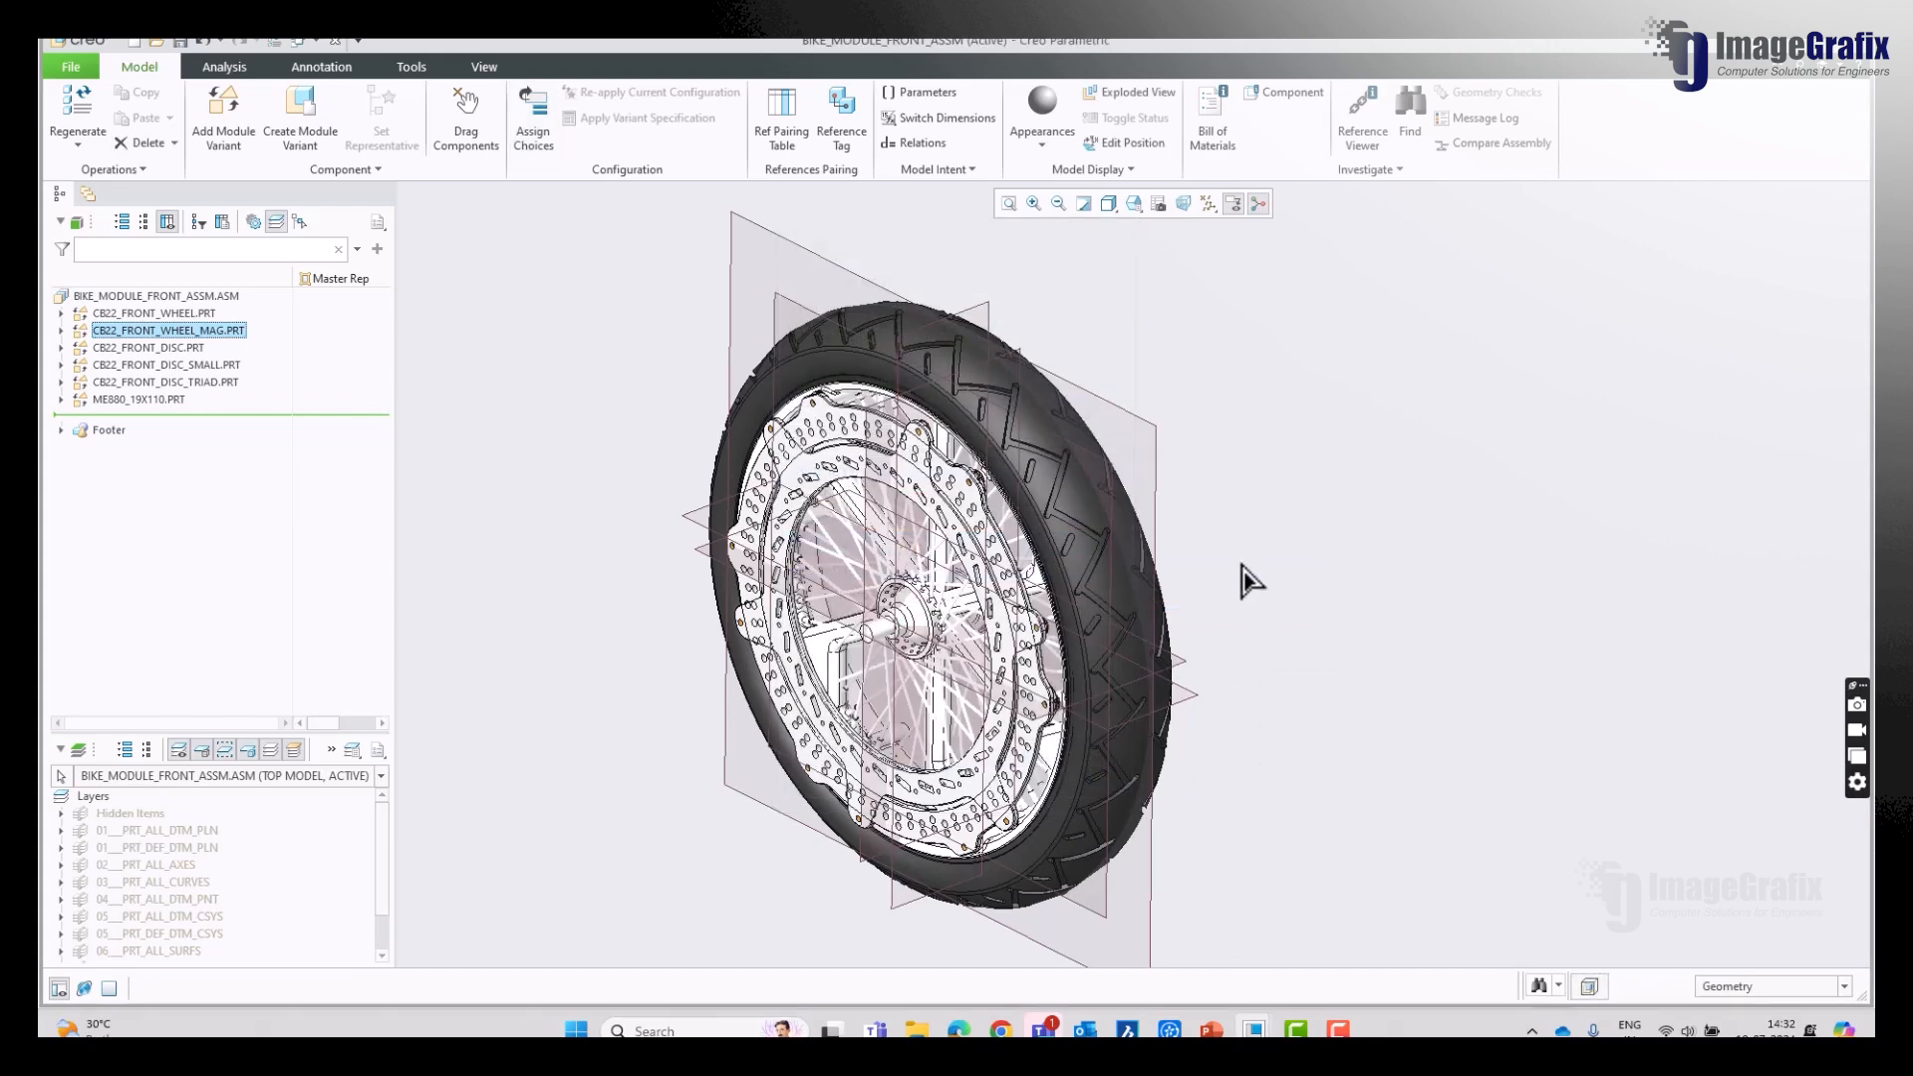
Step: Reopen the choice assignments and review the choices listed under the DISC_TYPE and WHEEL_TYPE options
click(531, 154)
click(797, 469)
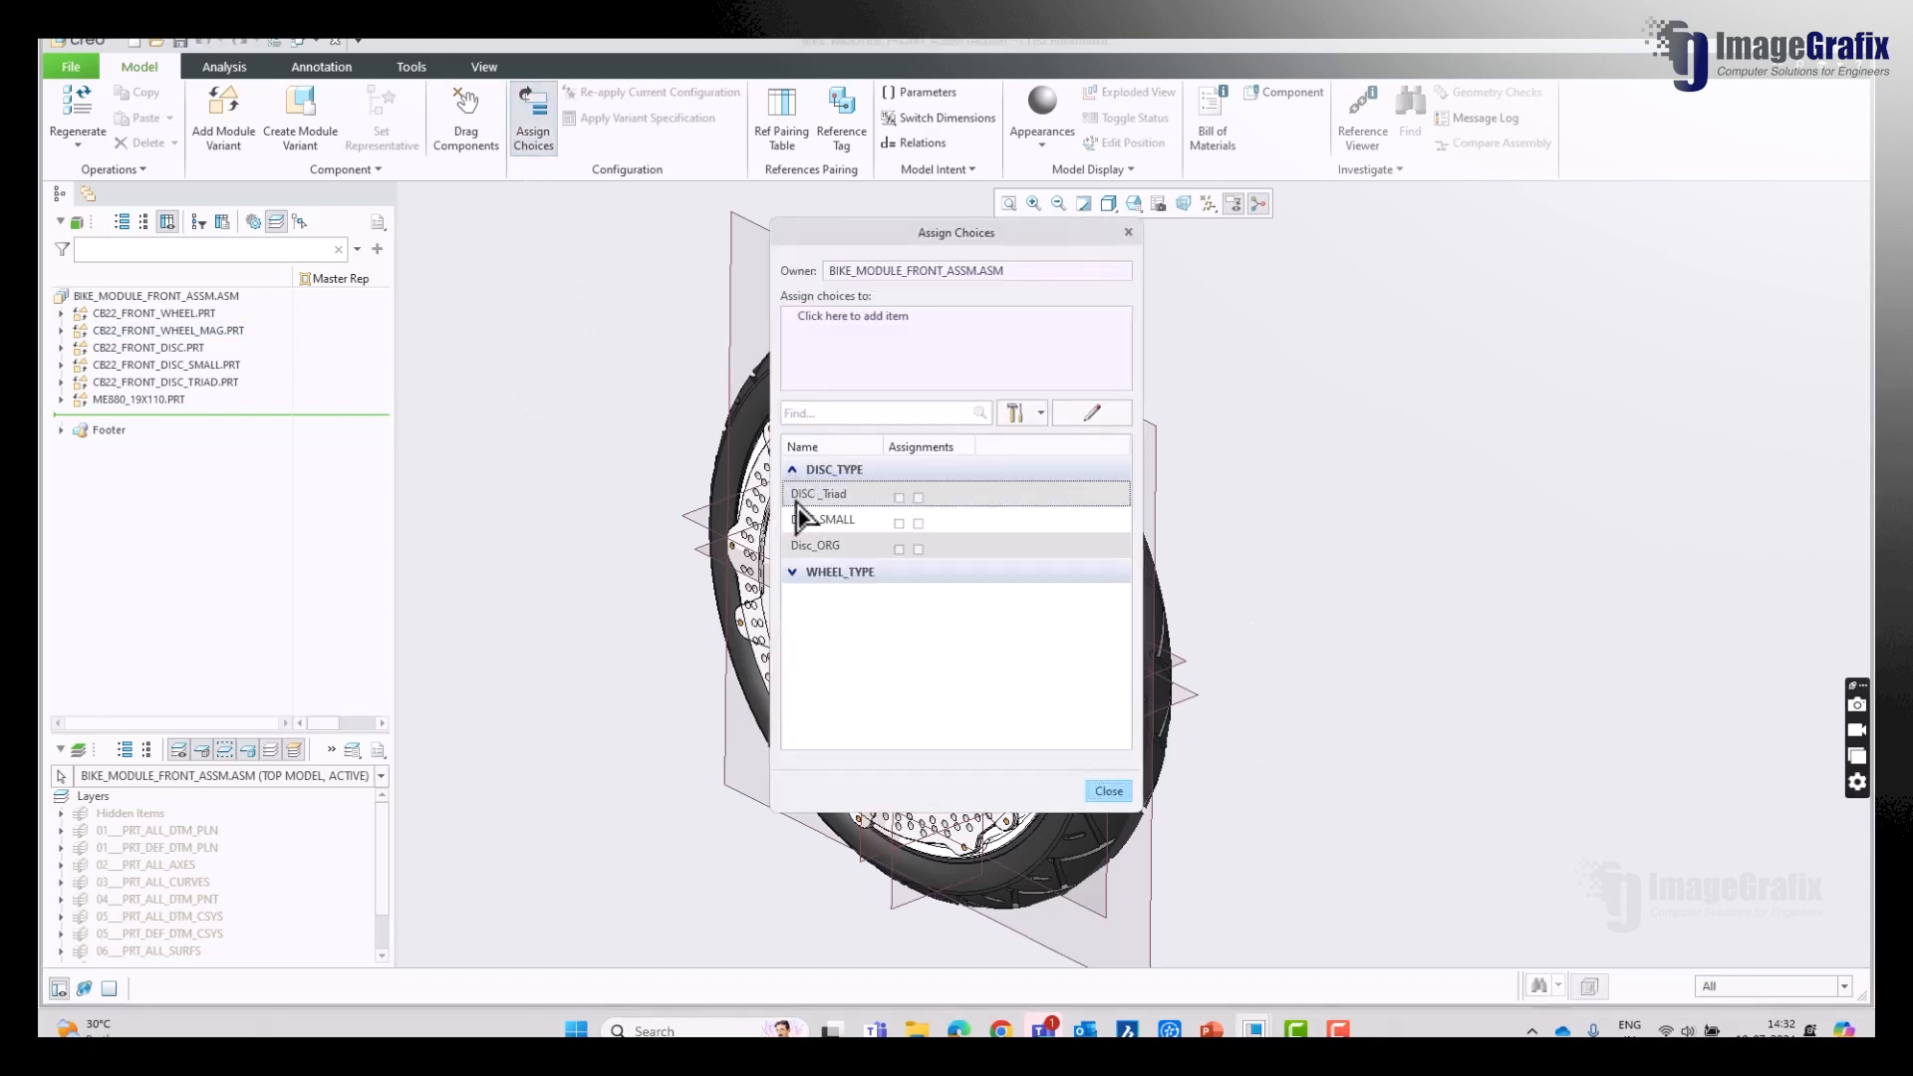
click(795, 574)
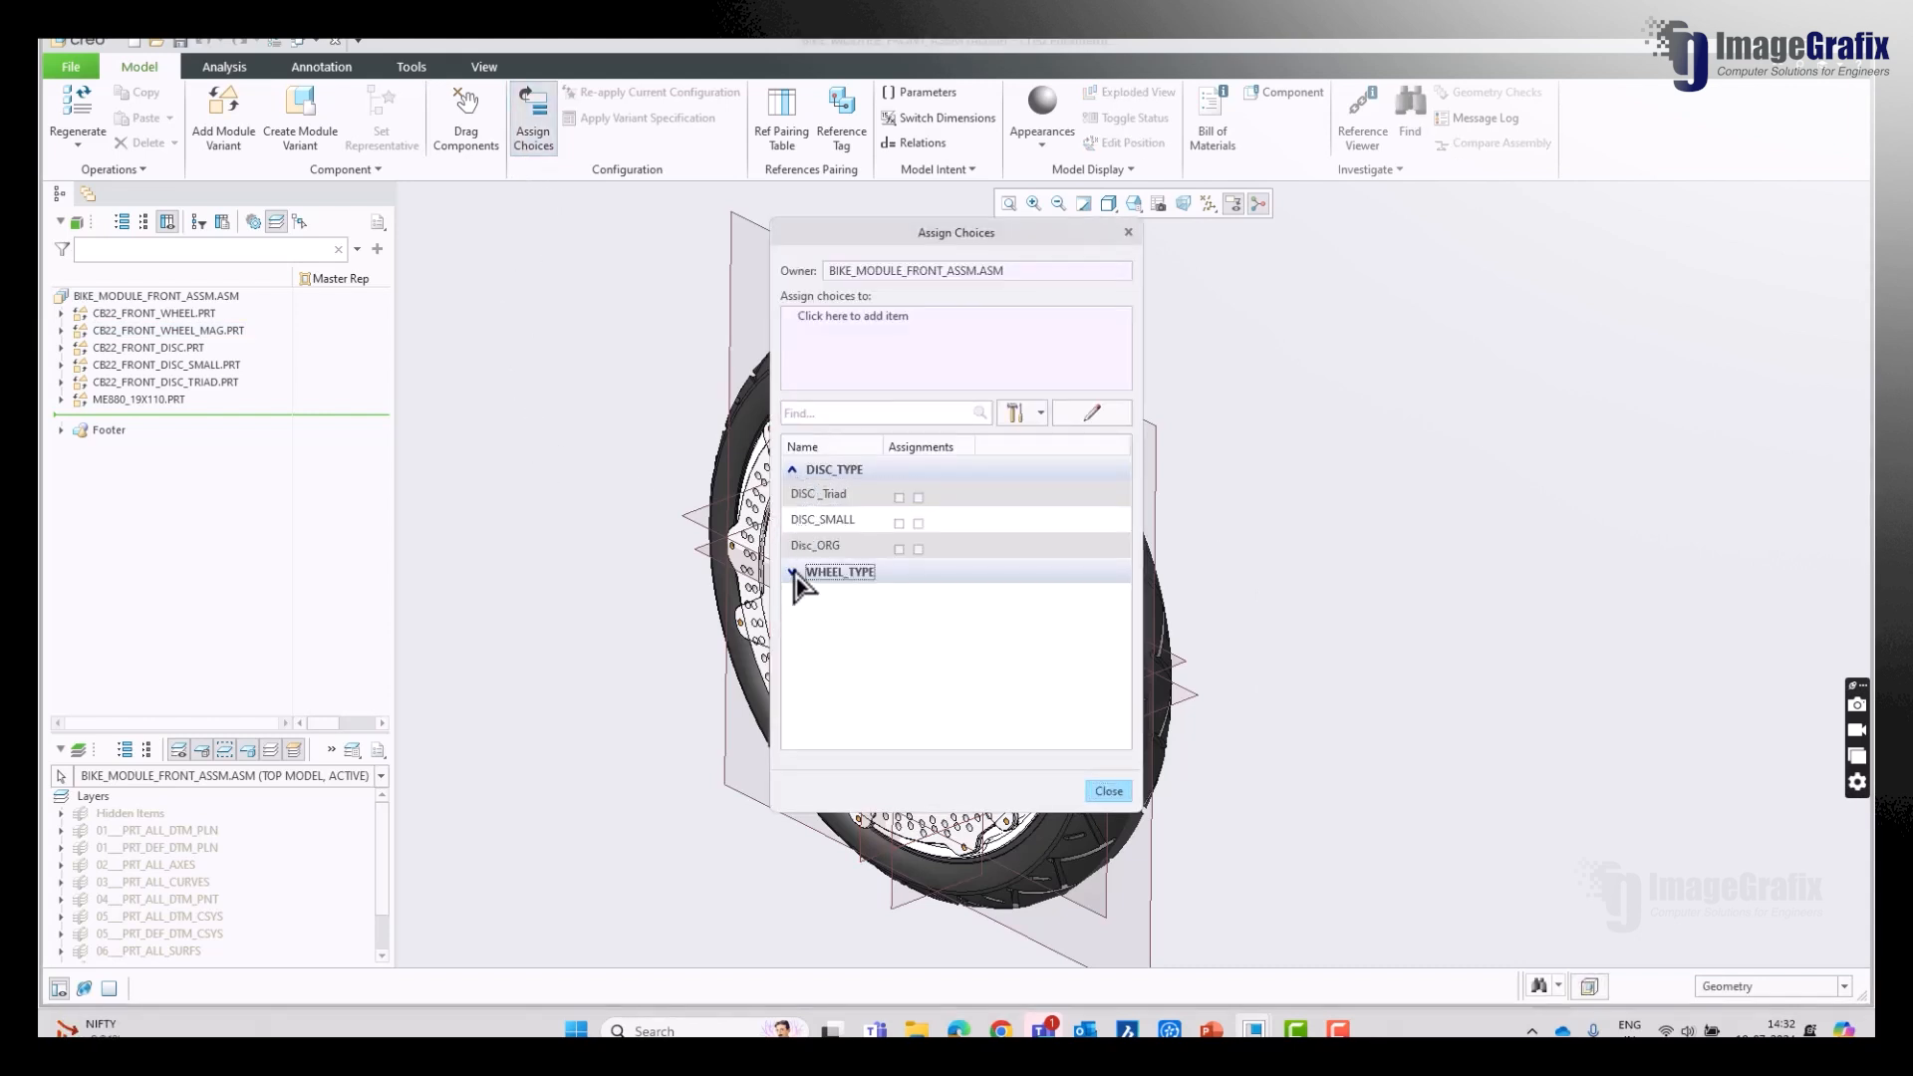
click(852, 548)
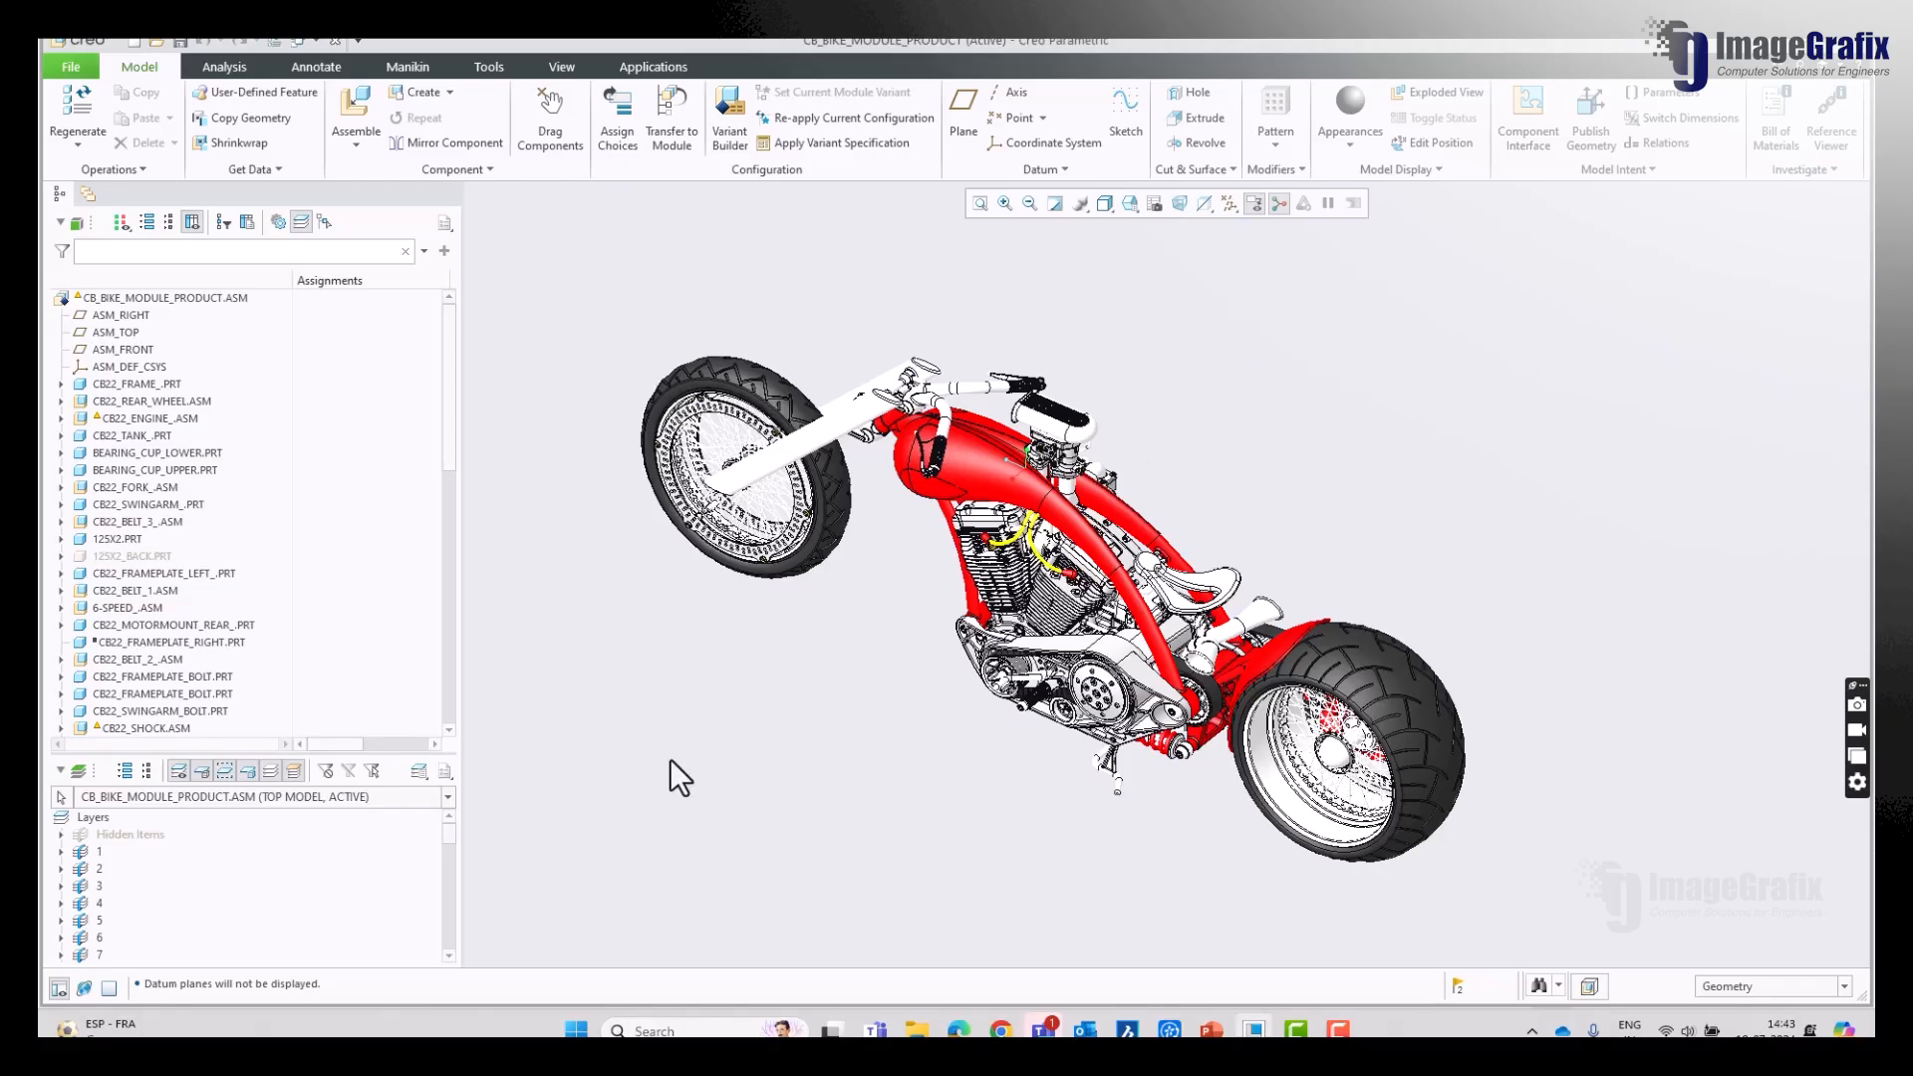
Step: Delete the CB22_FRONT_WHEEL.ASM subassembly and all its children from the fork assembly of CB_BIKE_MODULE_PRODUCT.ASM
scroll(680, 366, down, 4)
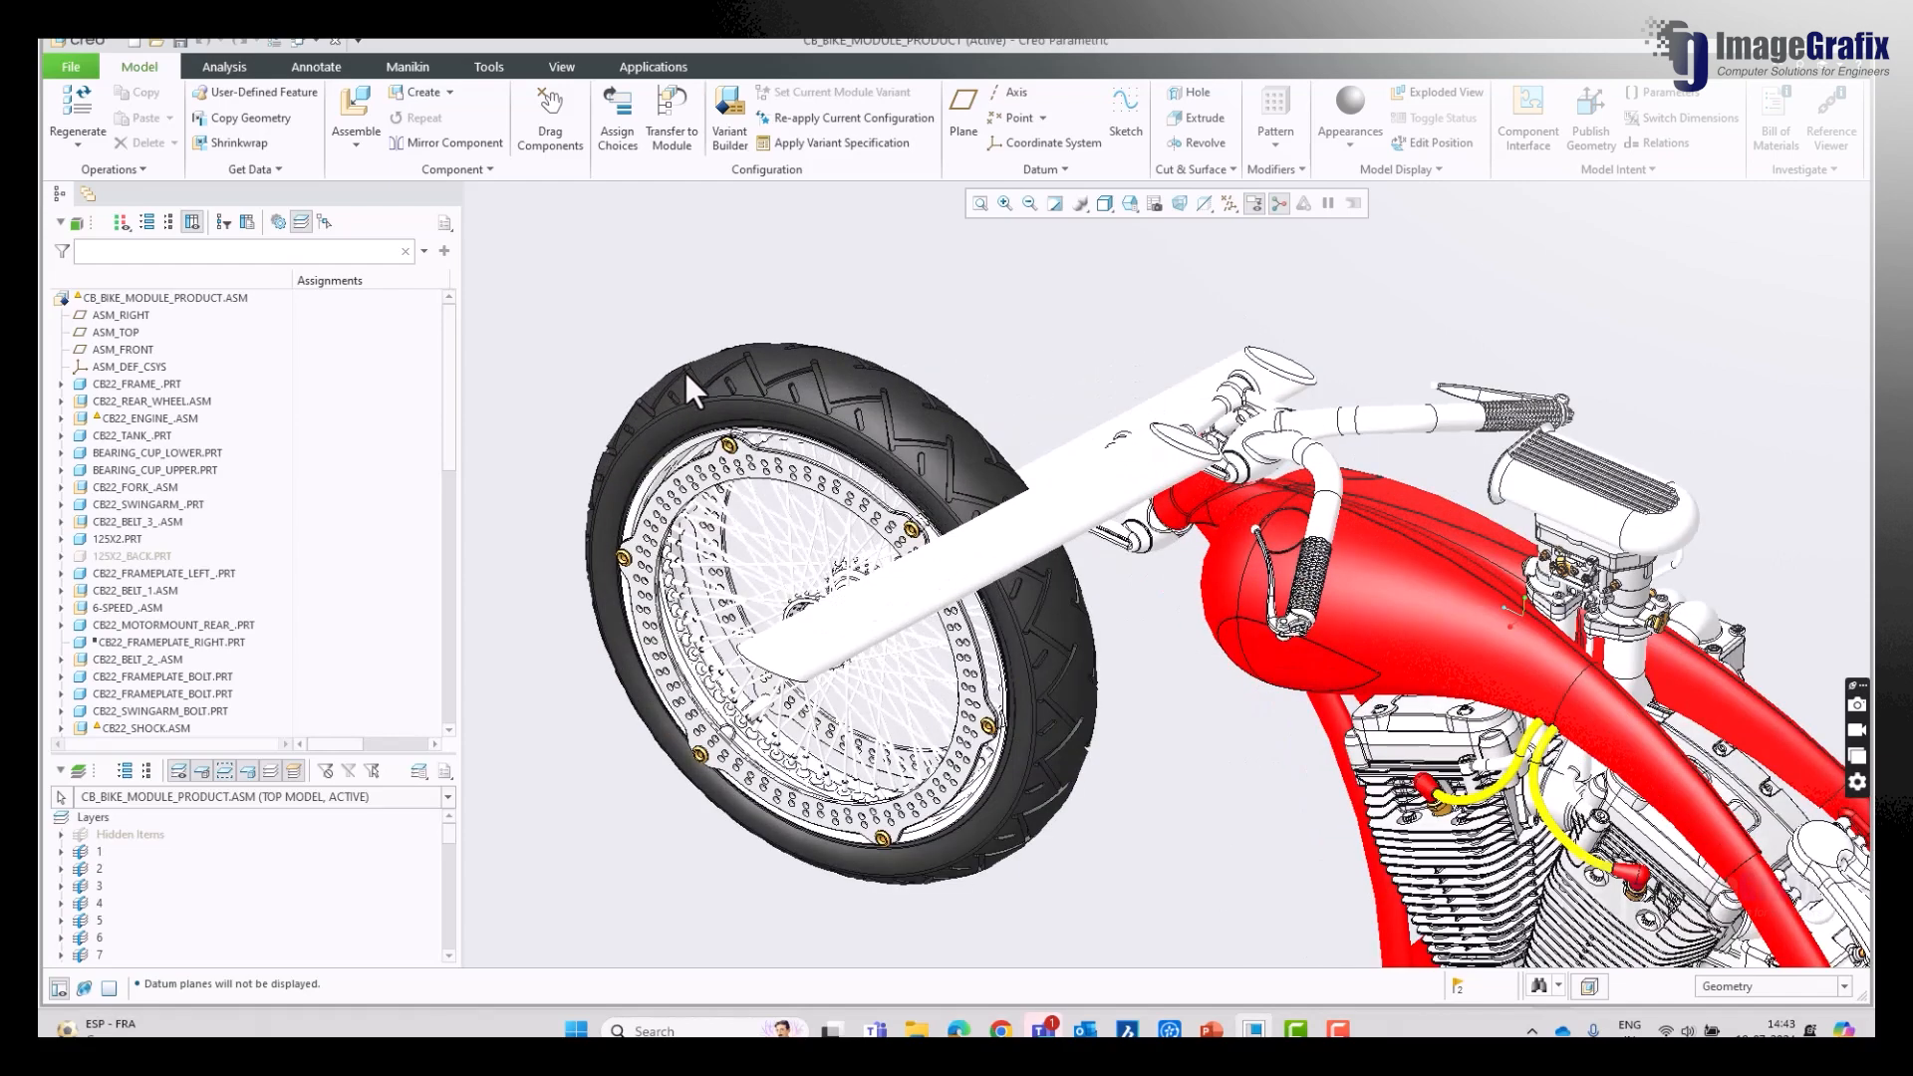
click(697, 367)
scroll(663, 418, up, 4)
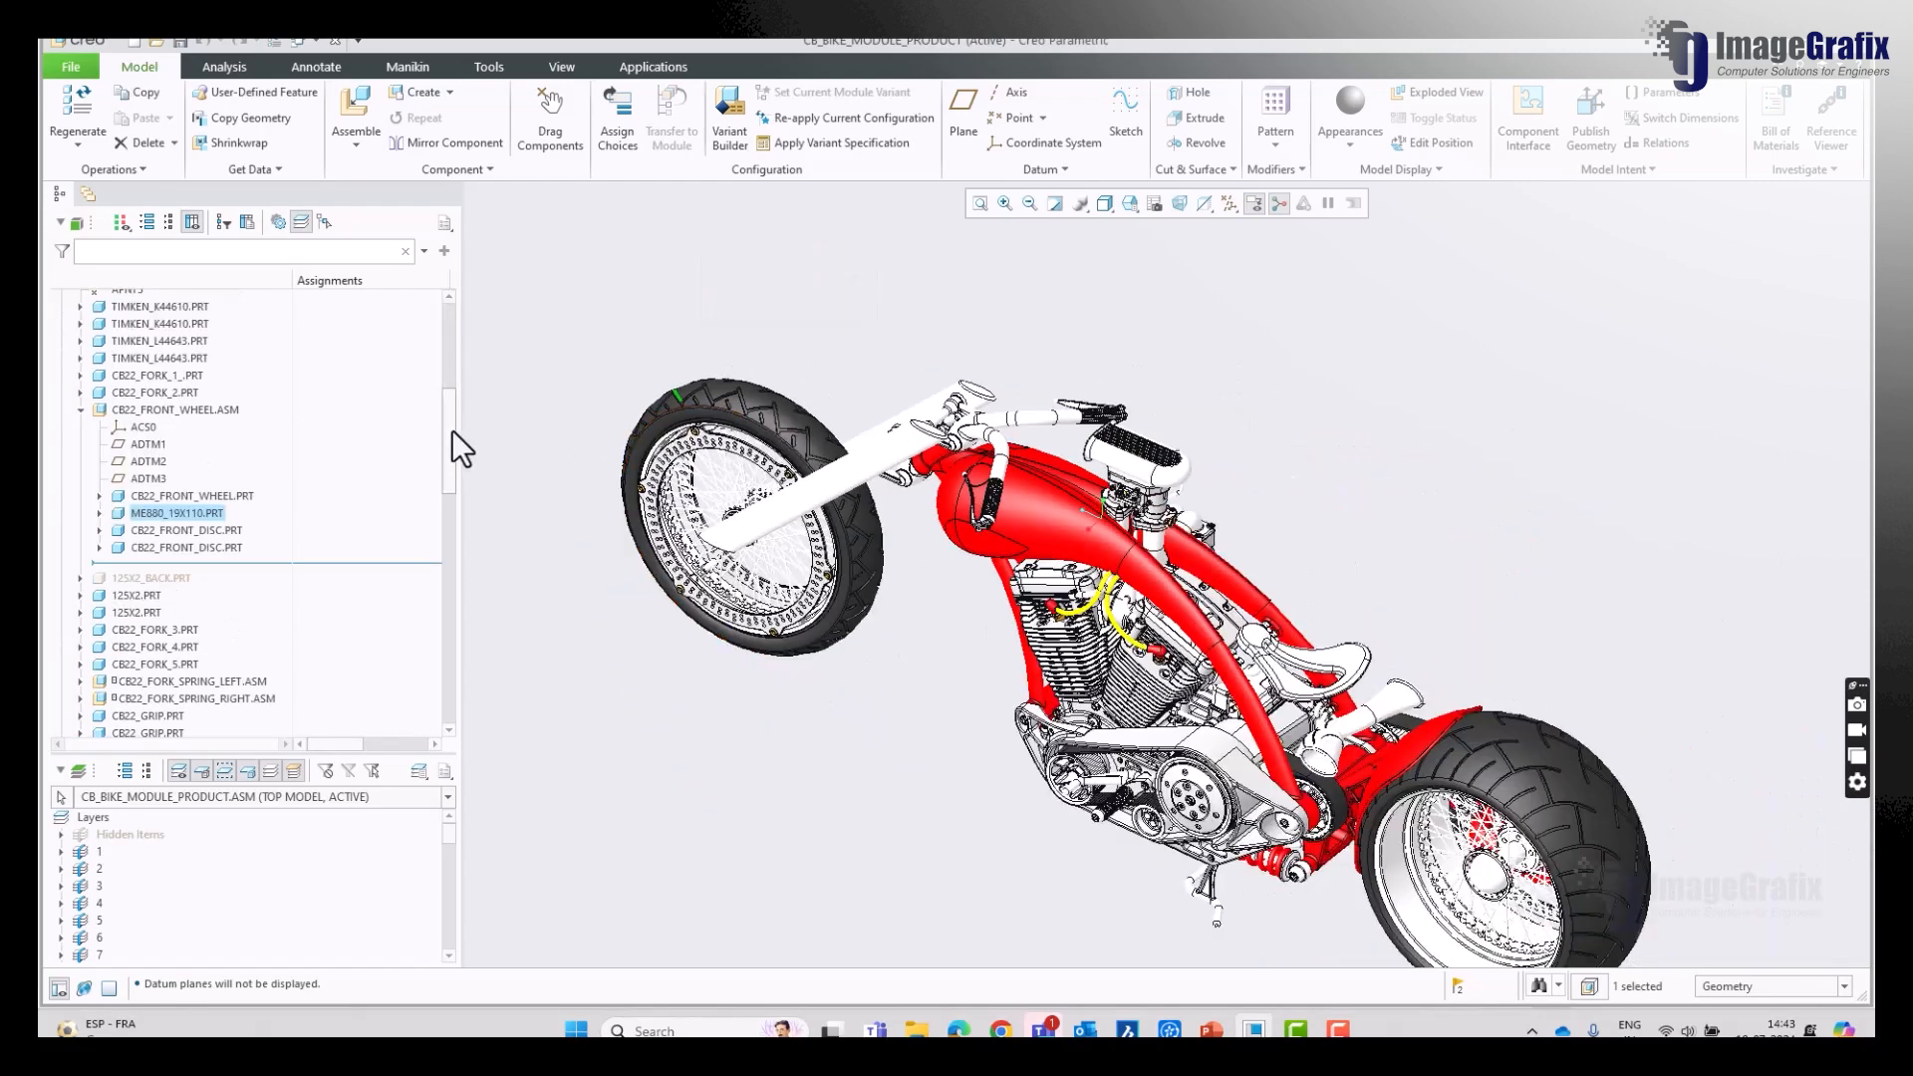
scroll(445, 426, up, 3)
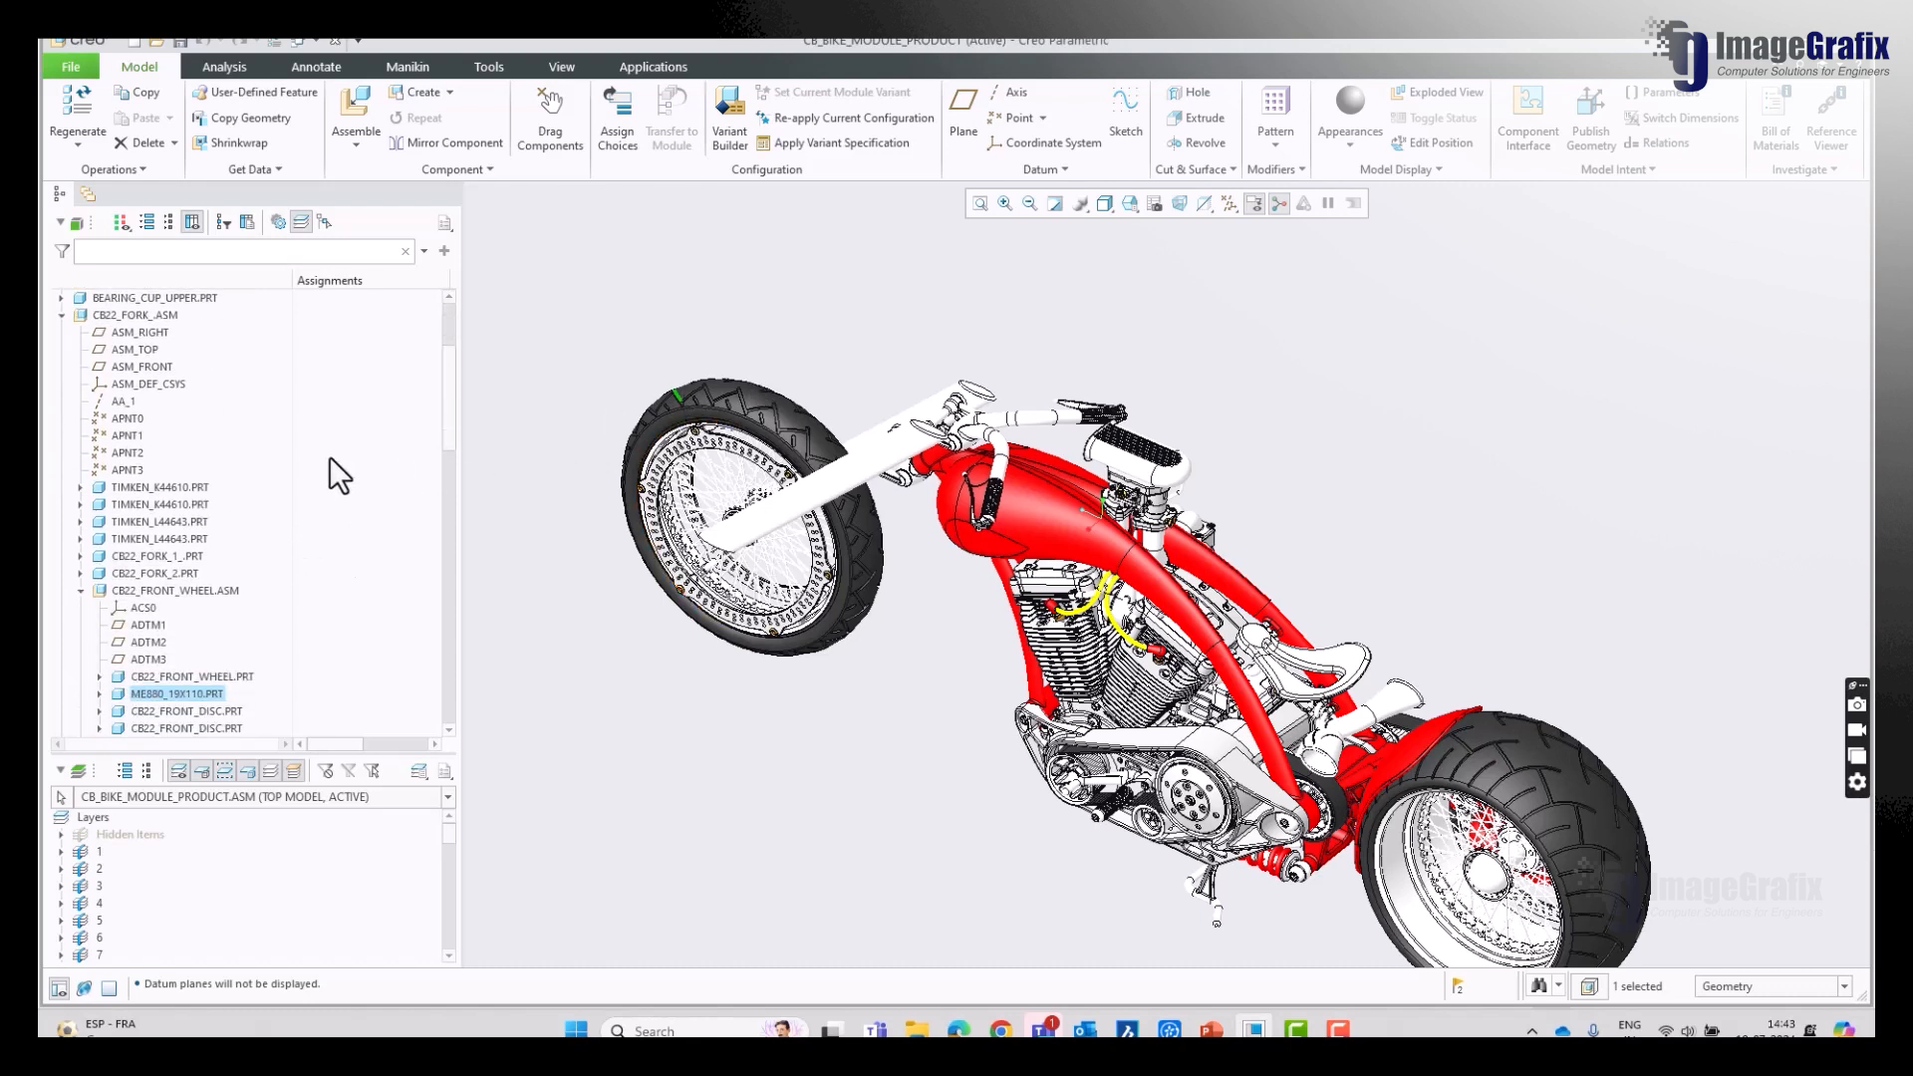
click(223, 381)
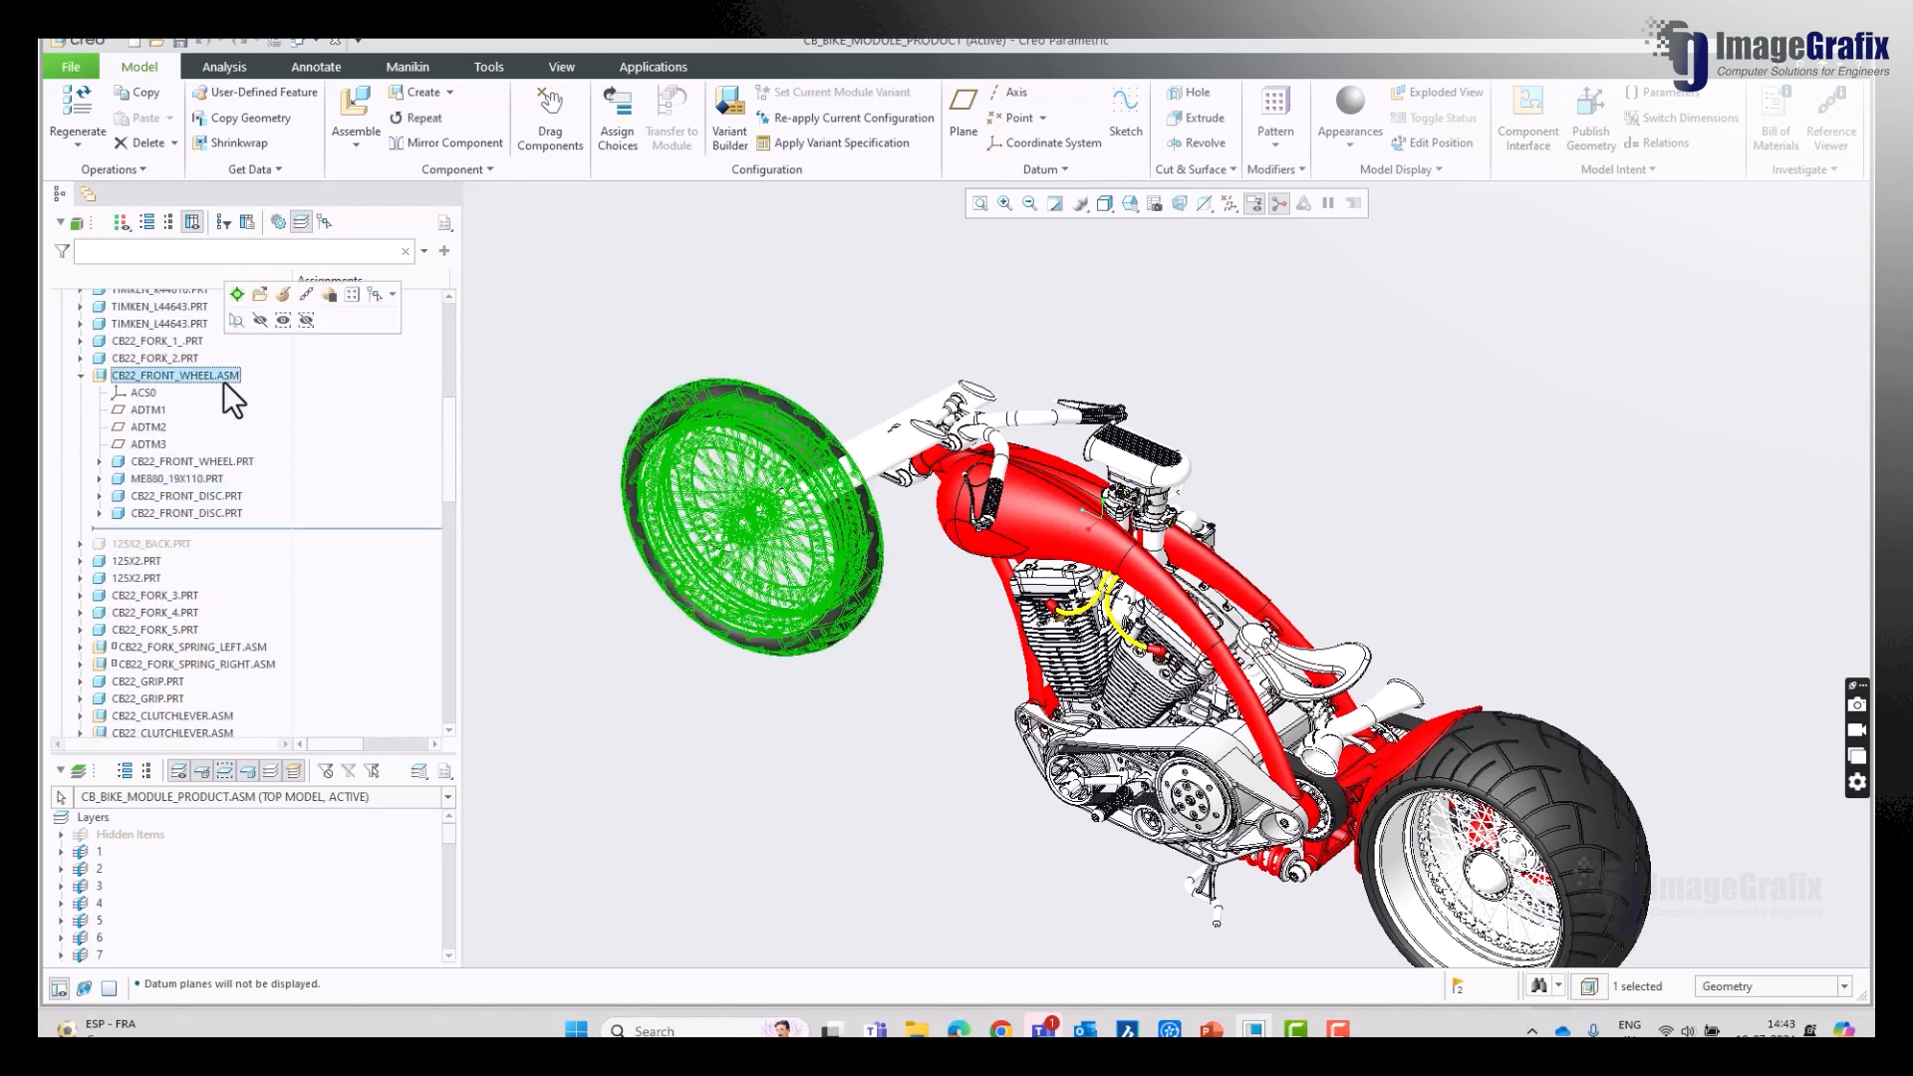
right_click(221, 375)
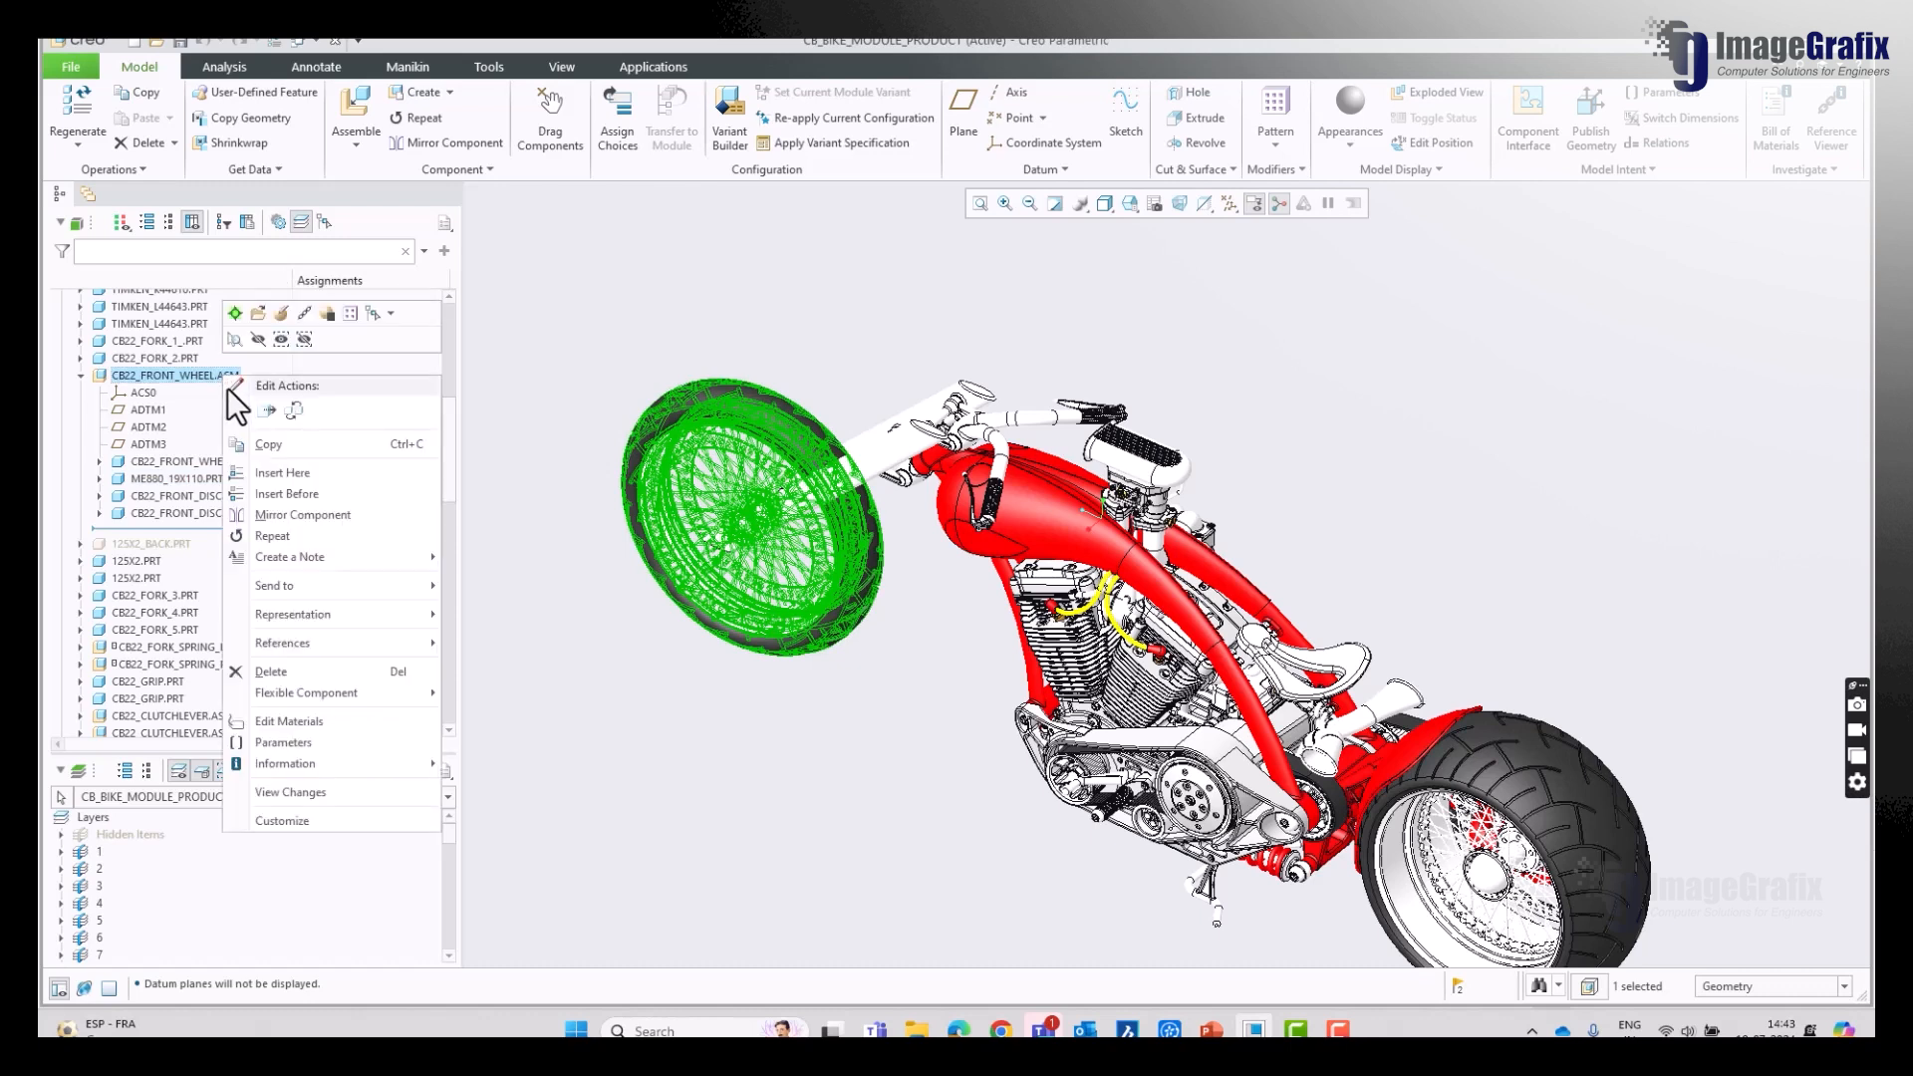
click(303, 674)
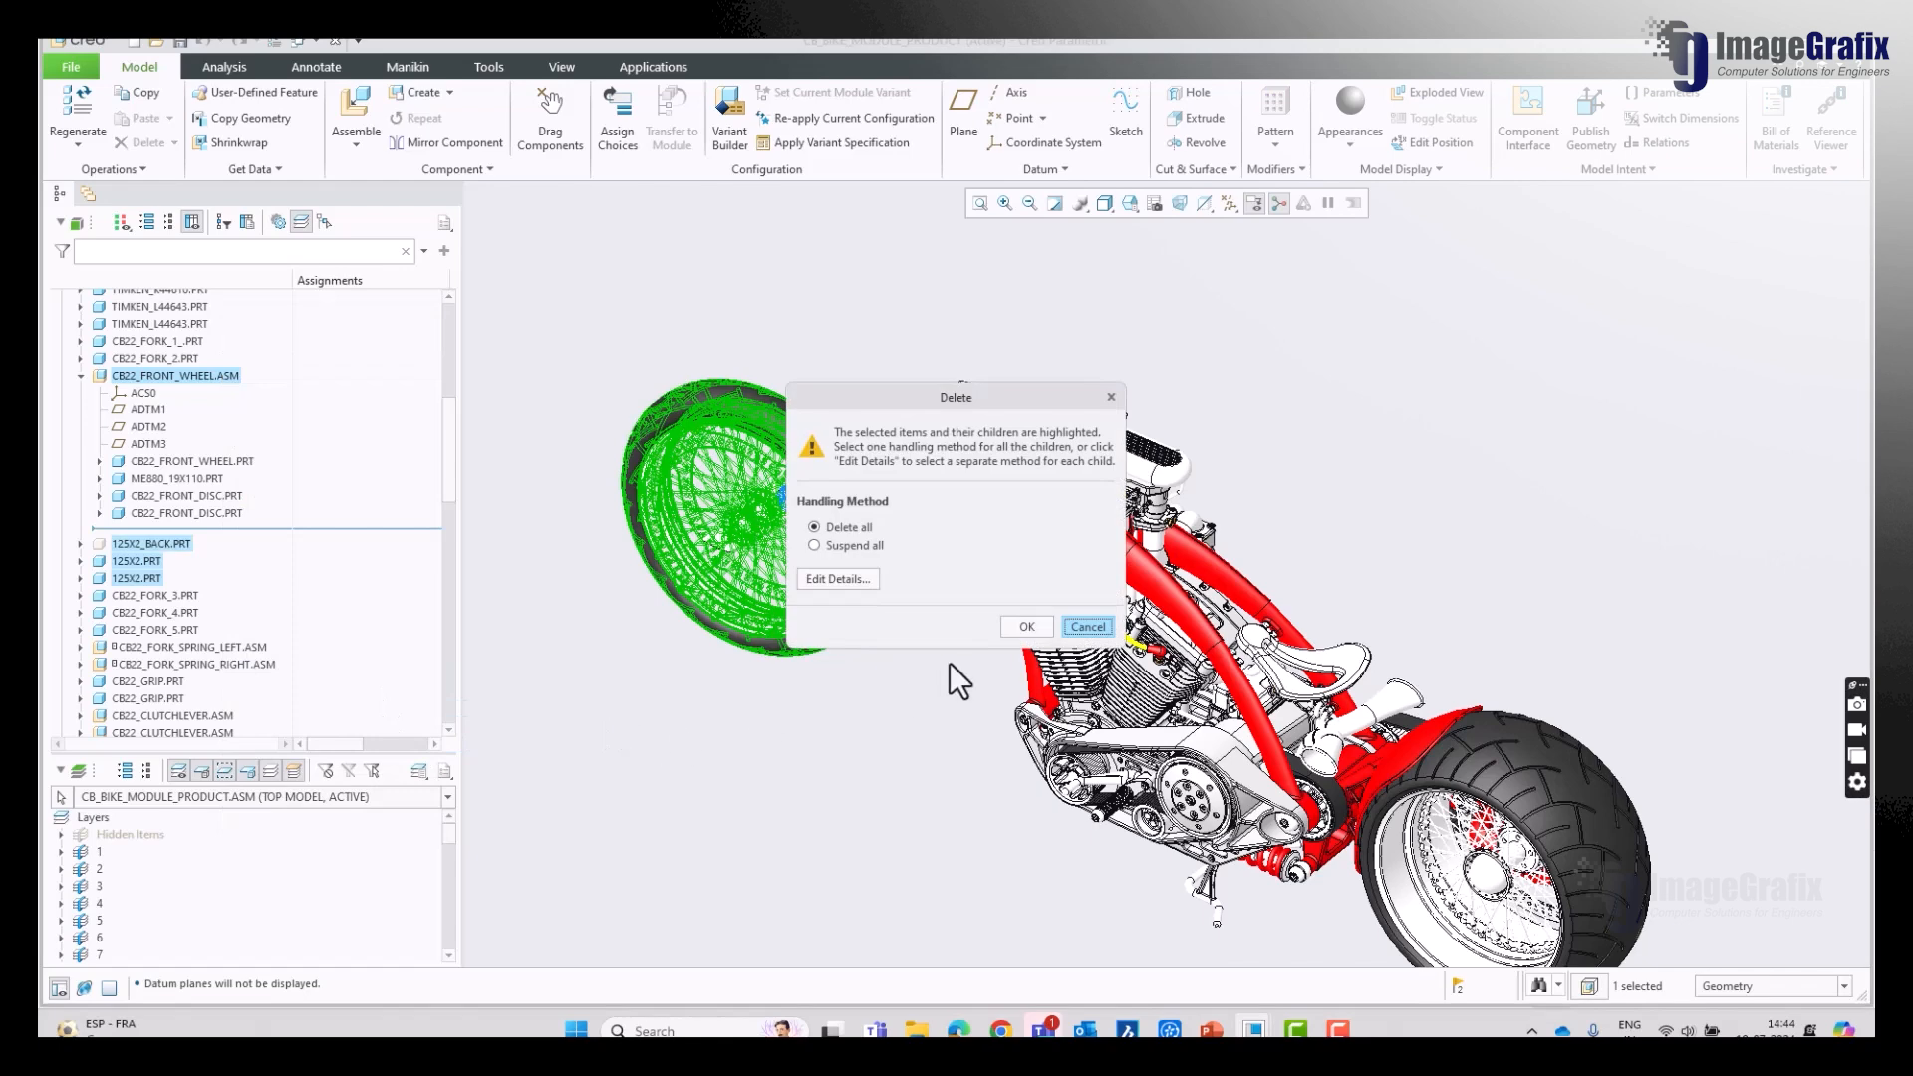
click(1036, 625)
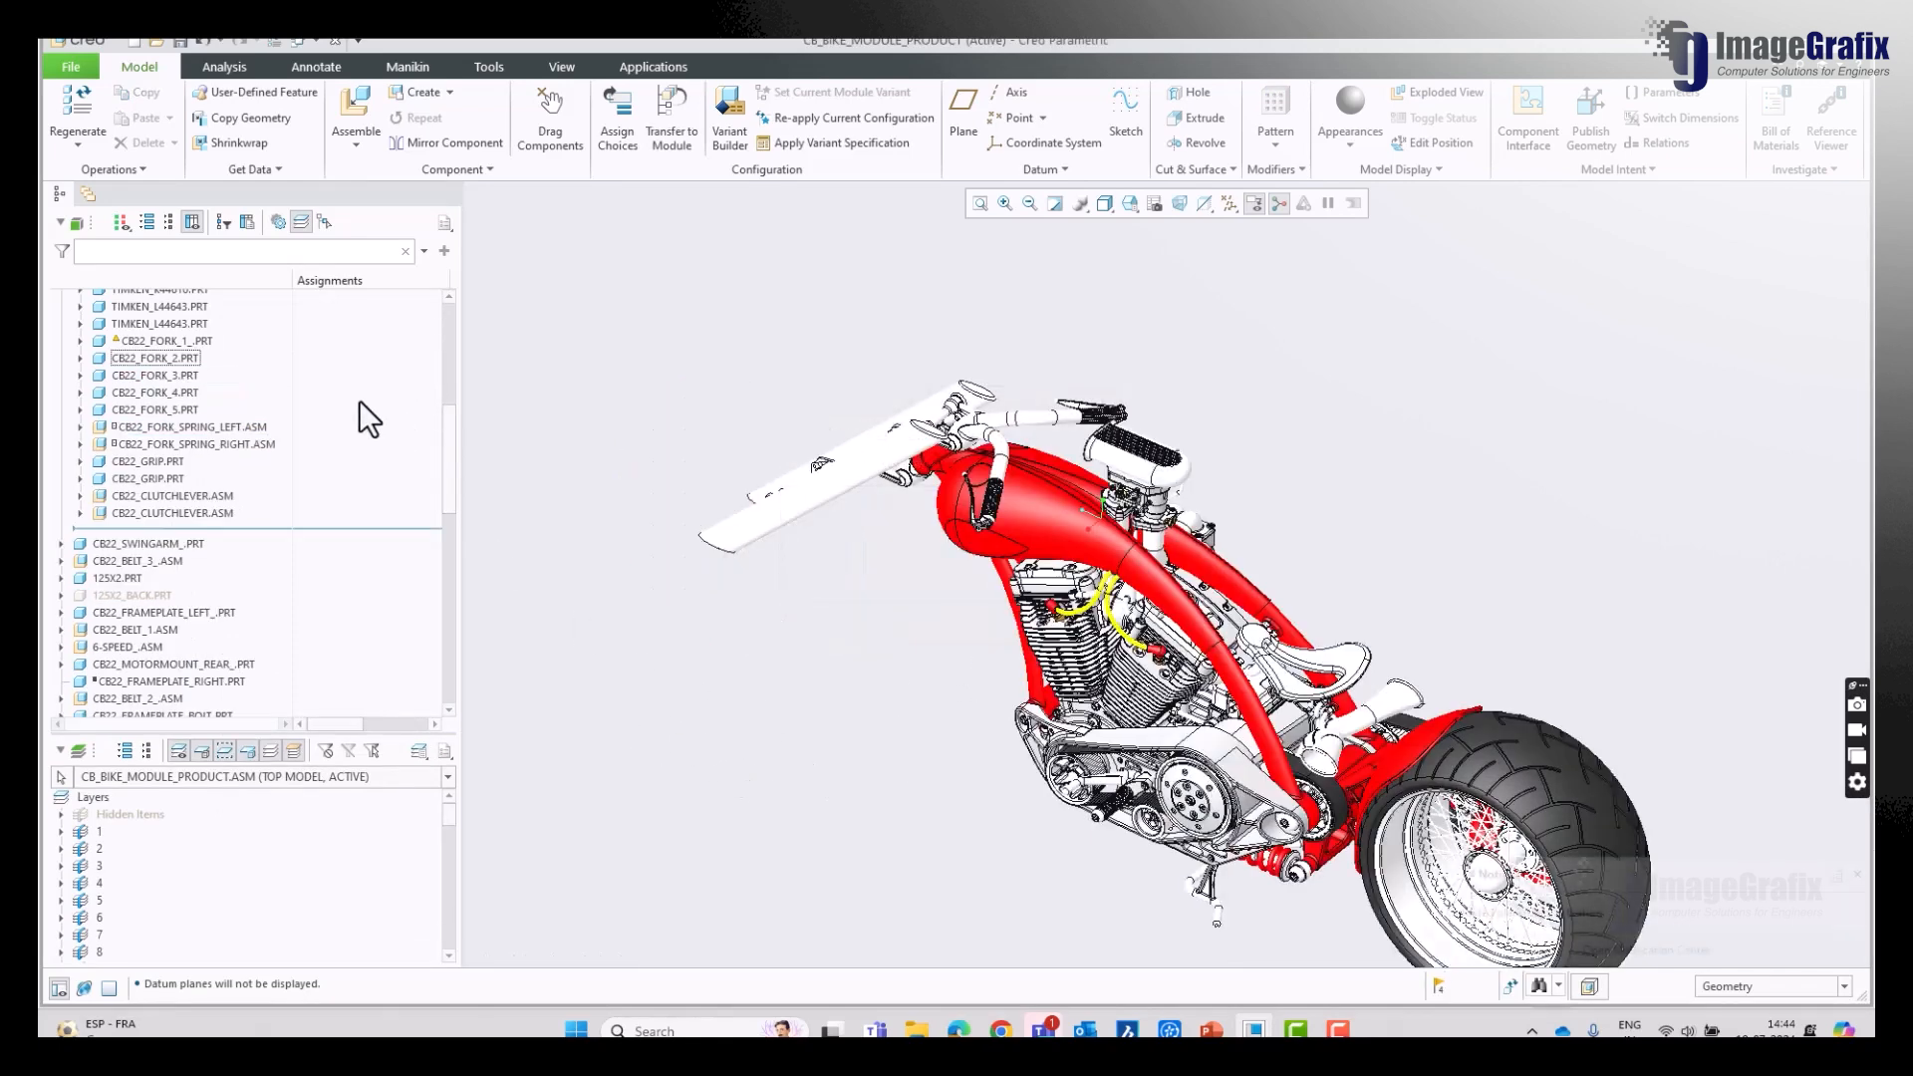
Step: Assemble BIKE_MODULE_FRONT_ASSM.ASM from the Module_assembly folder into the bike product with a Default constraint
click(354, 118)
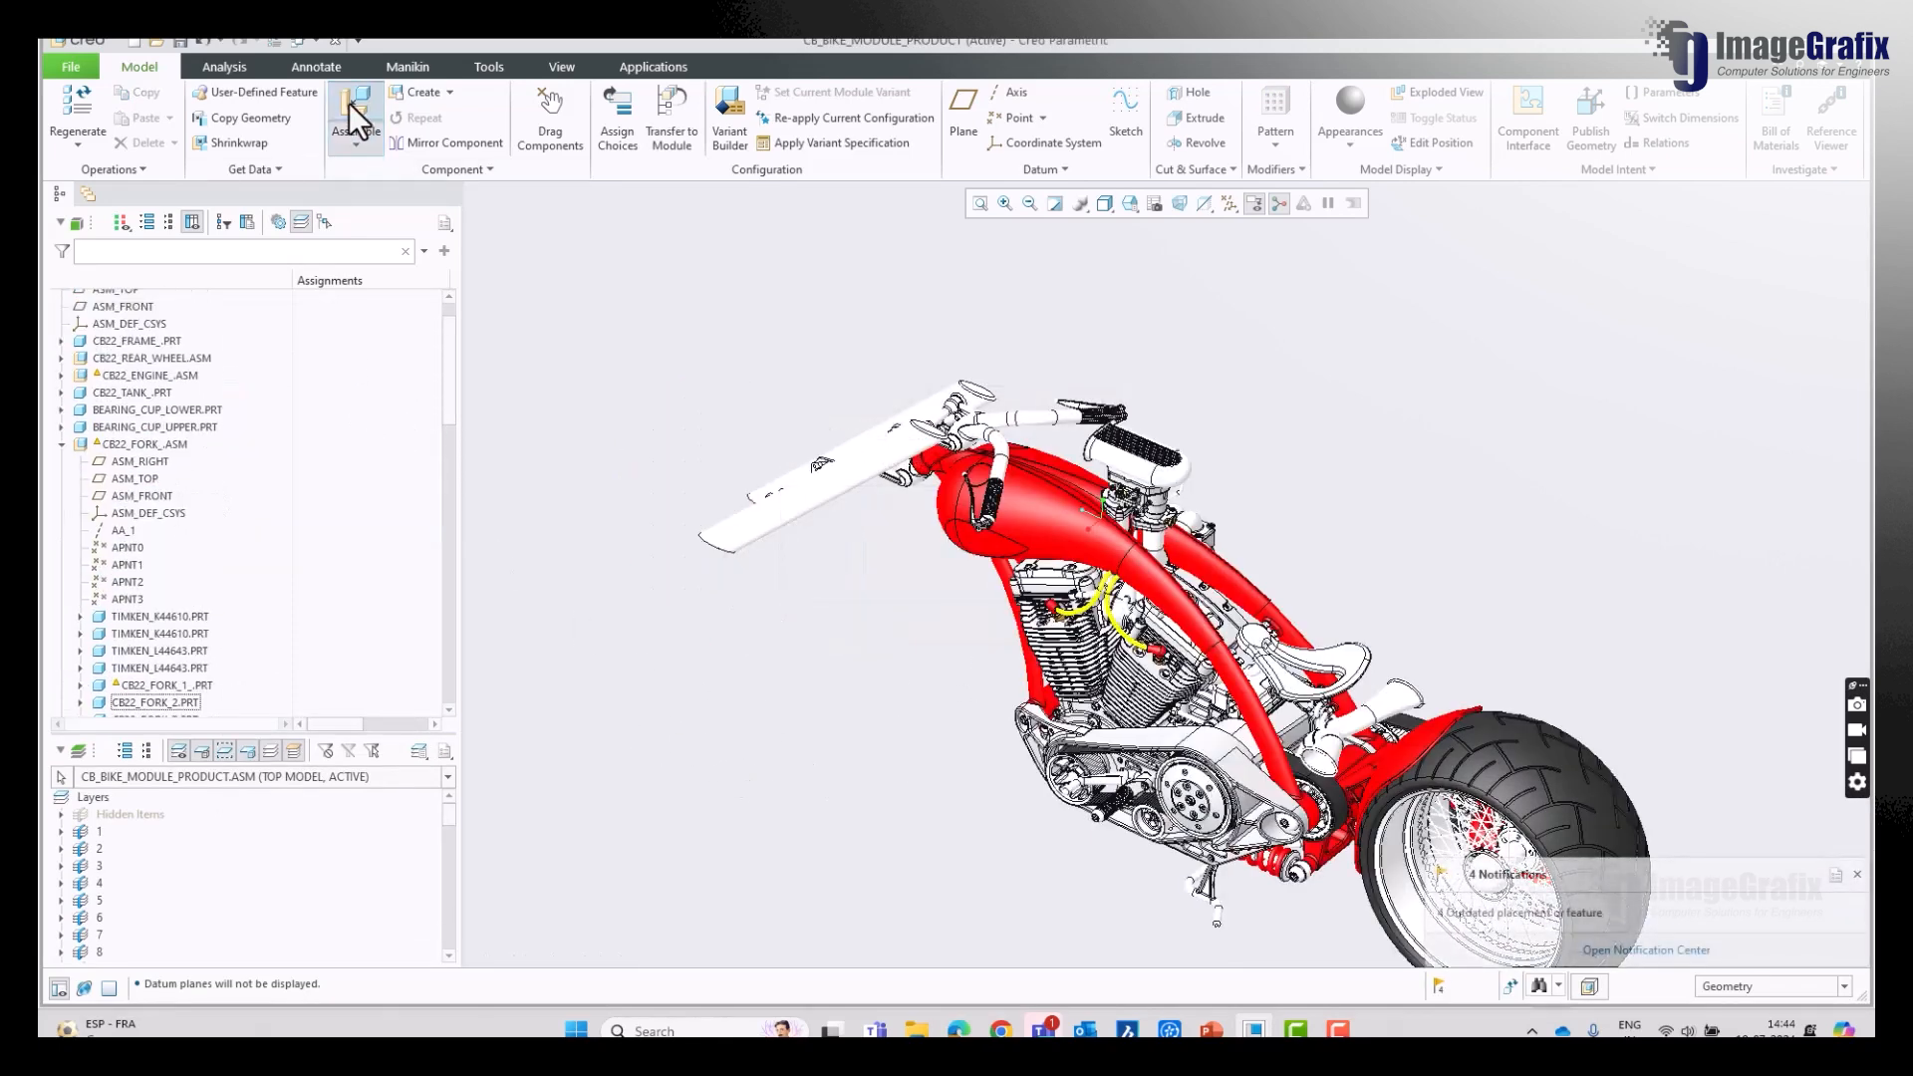
double_click(783, 398)
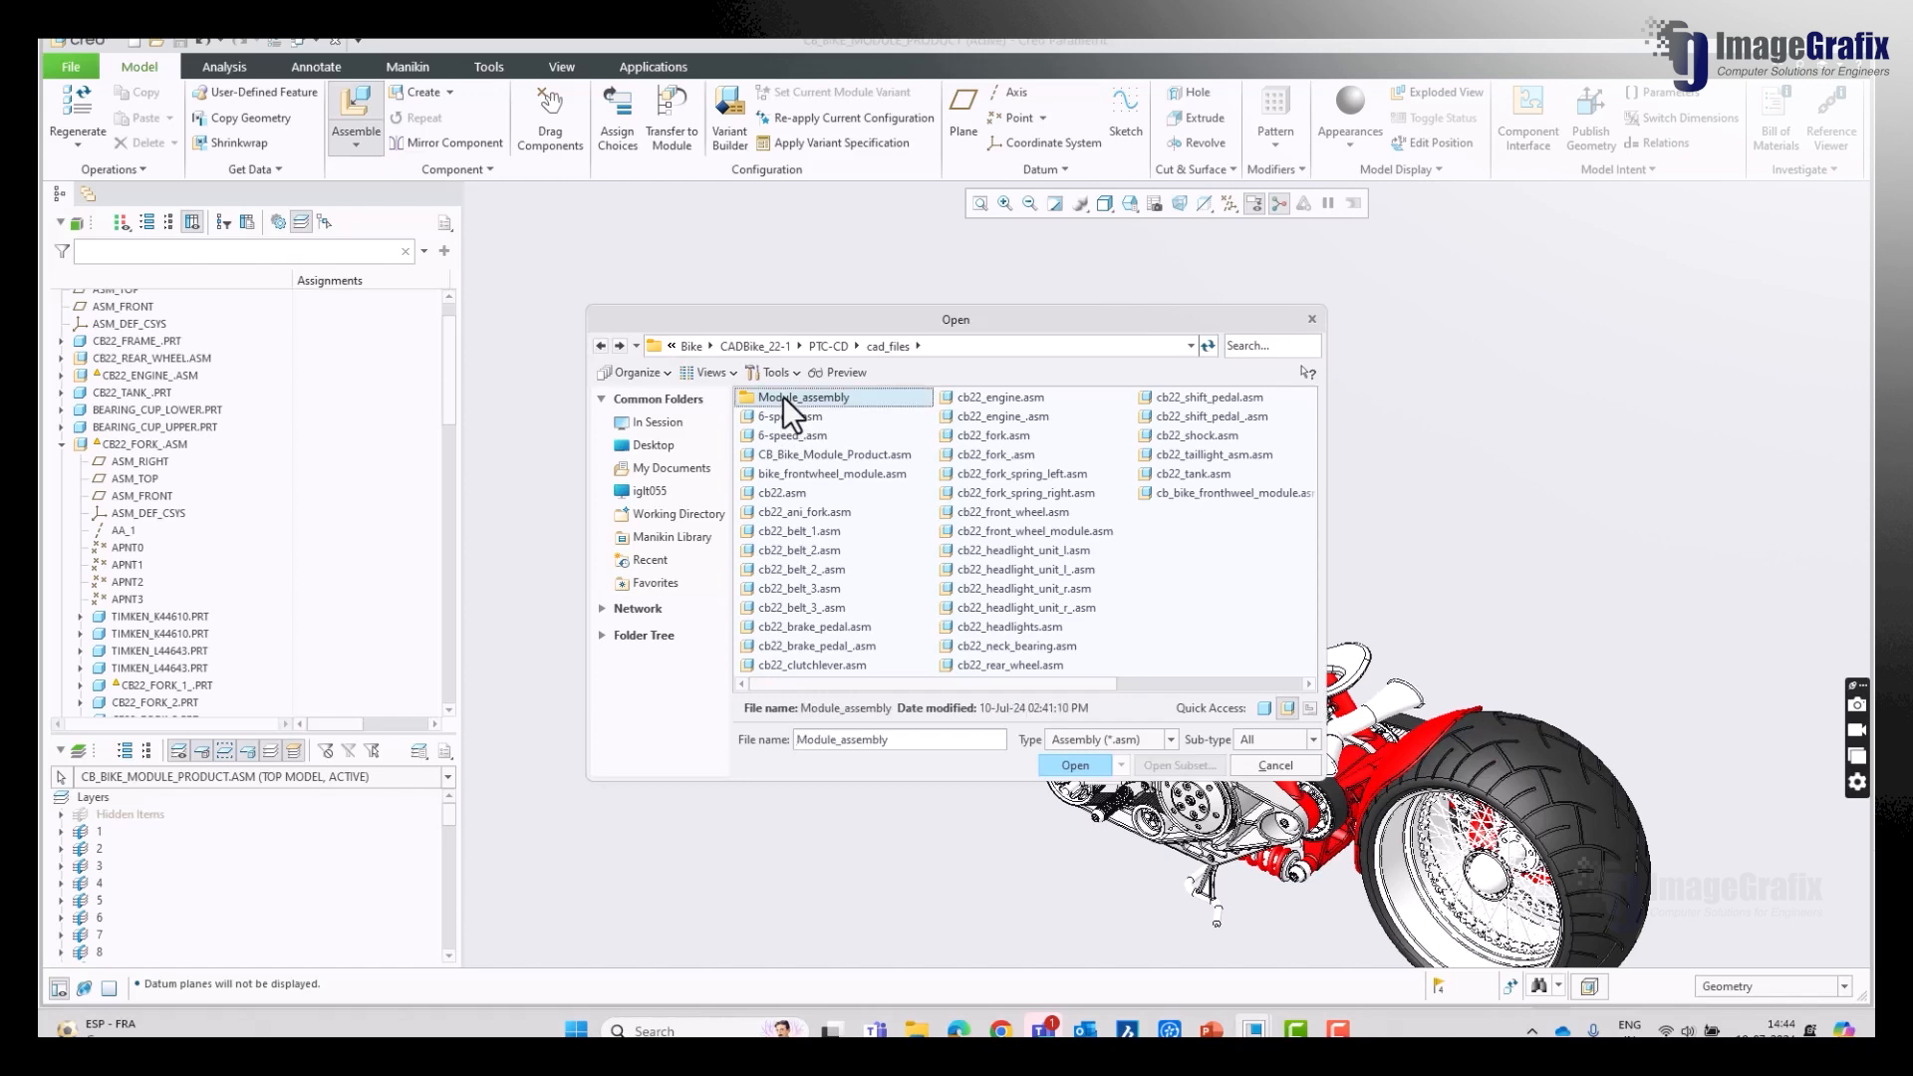
click(1073, 761)
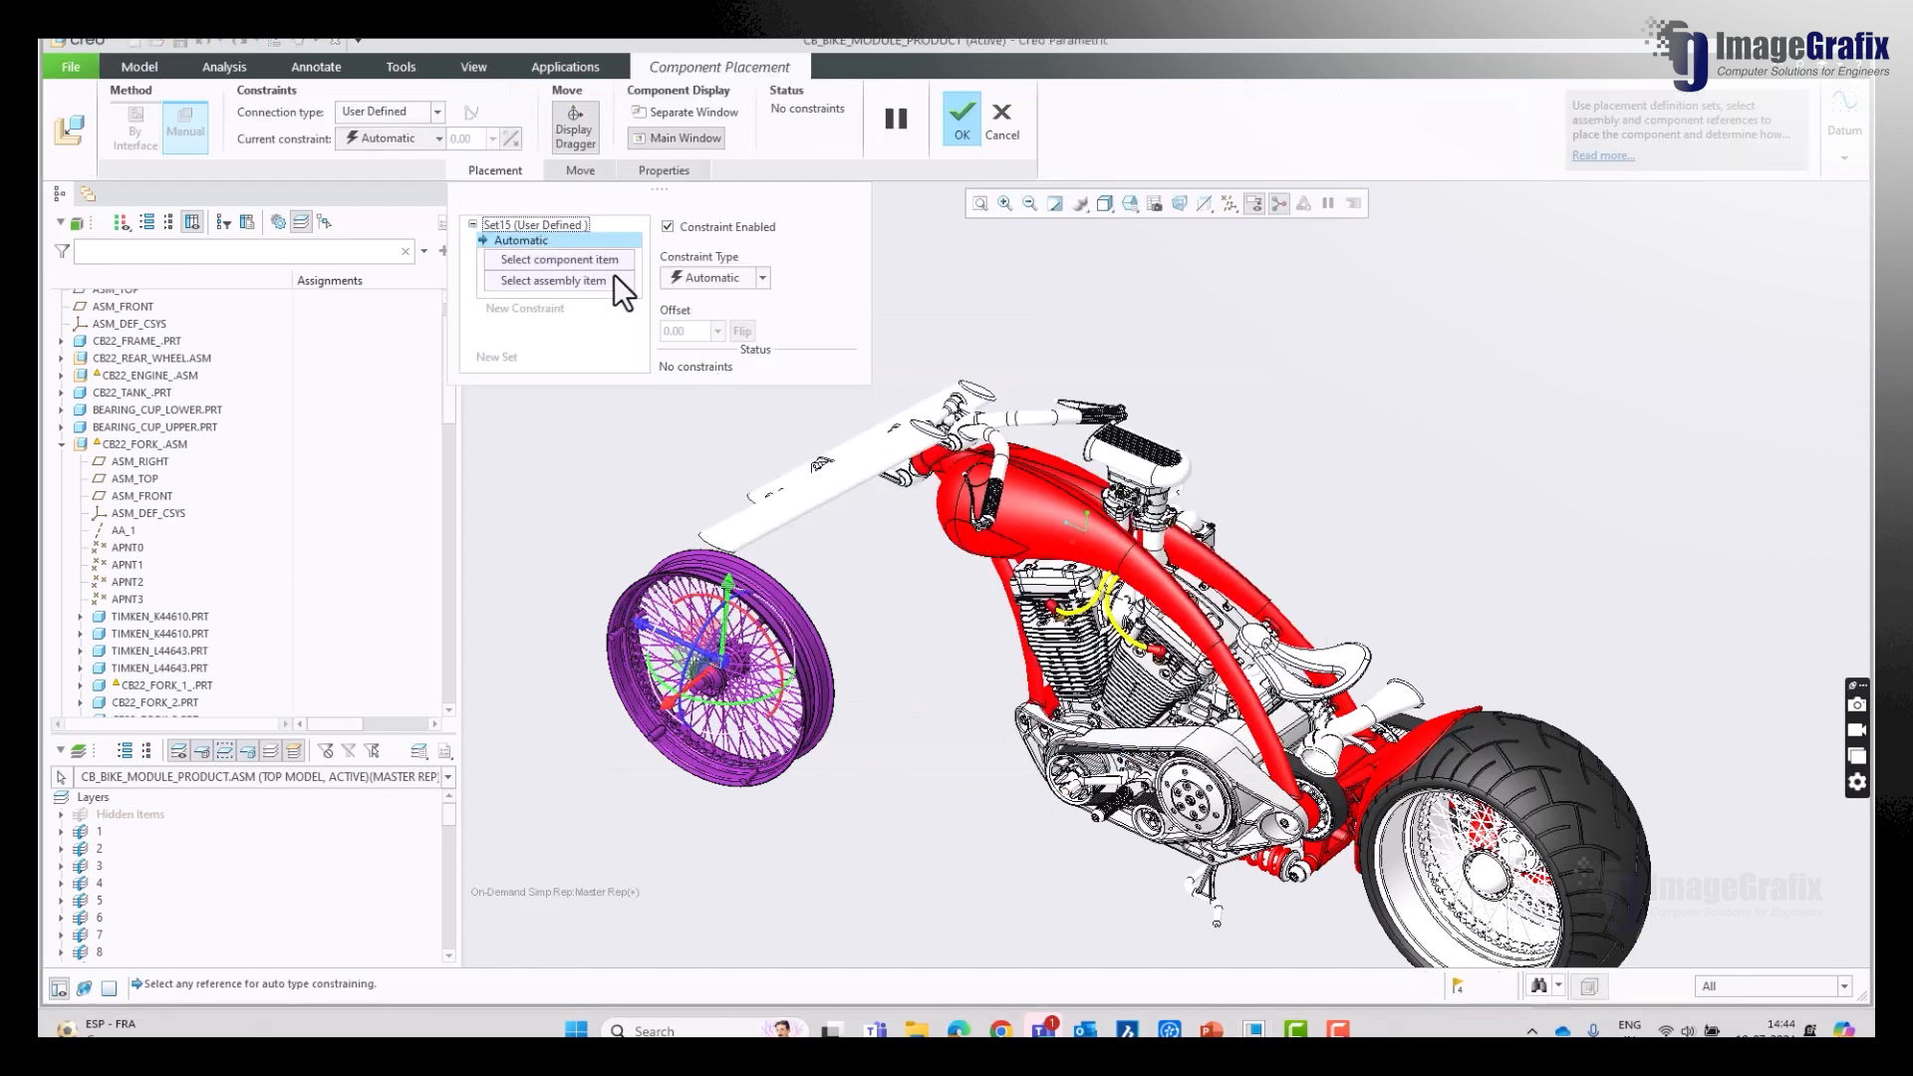
click(724, 279)
click(709, 473)
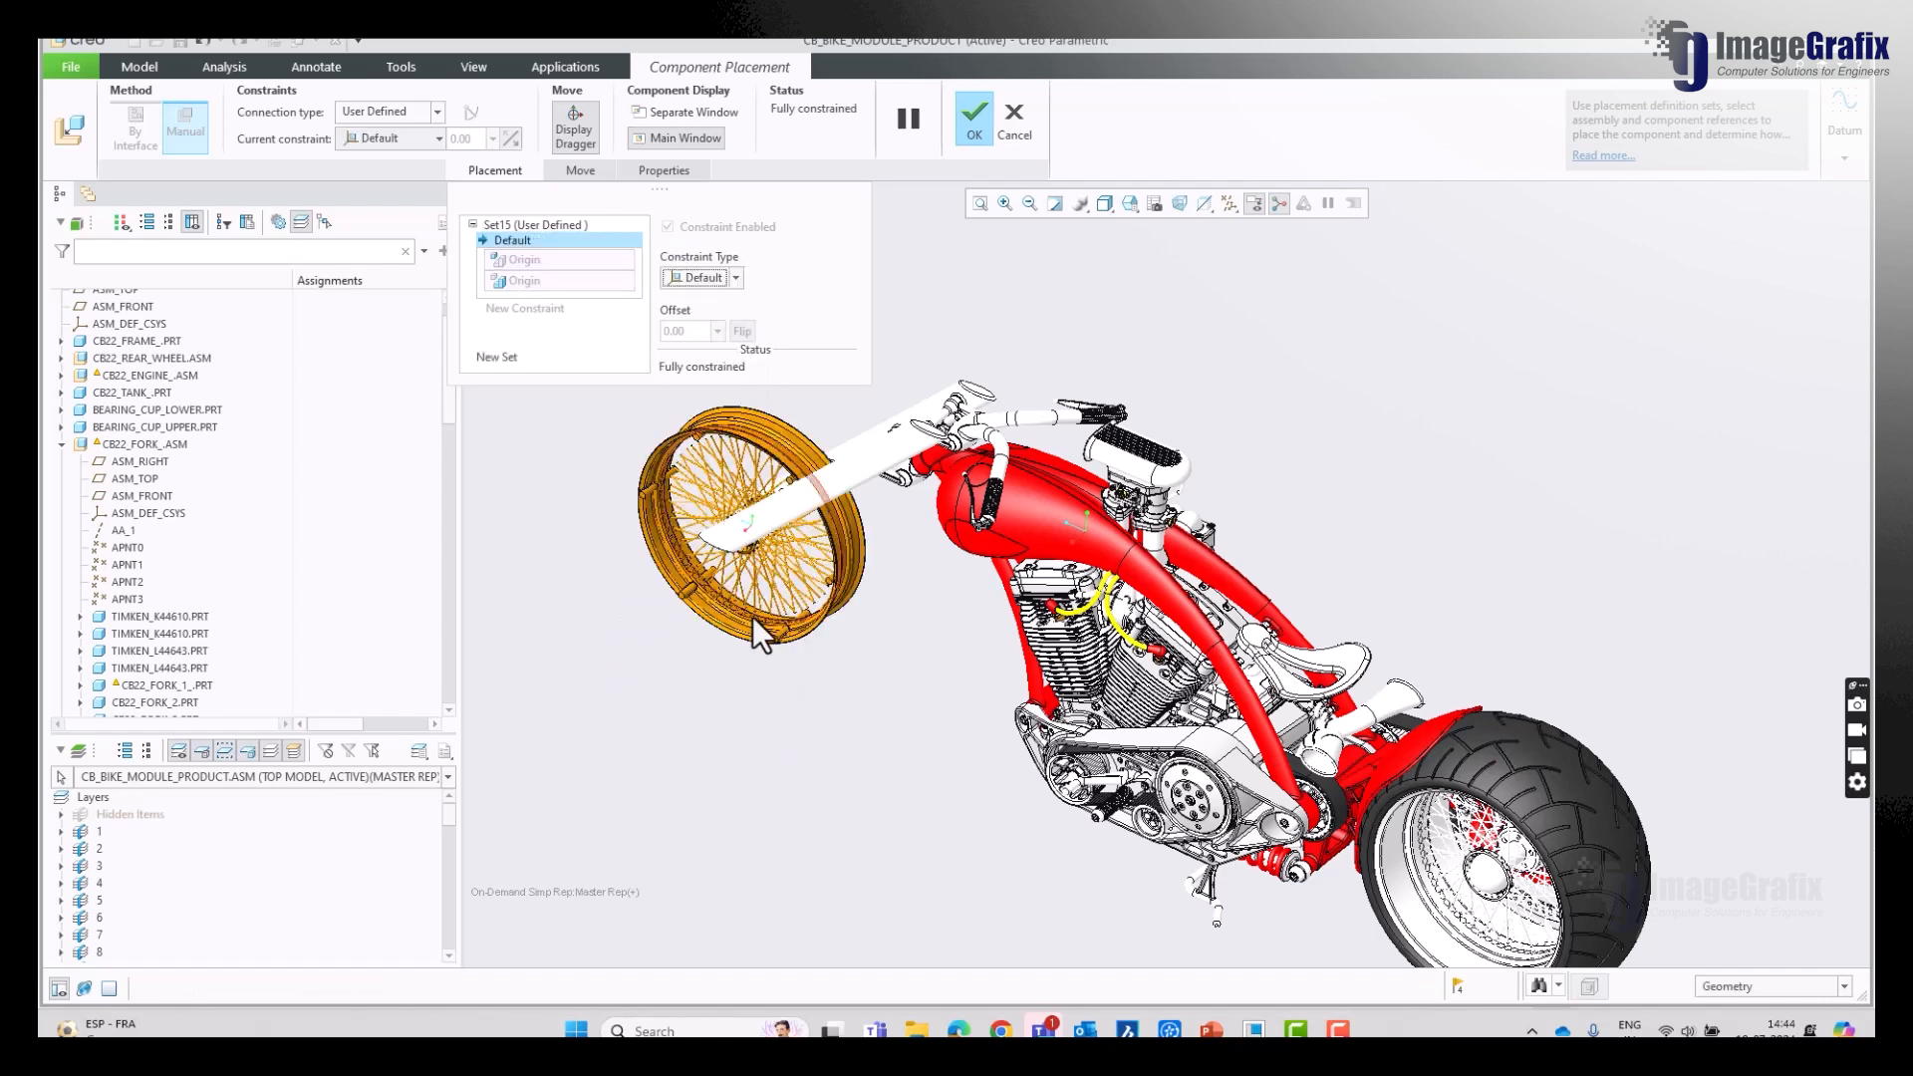
click(972, 115)
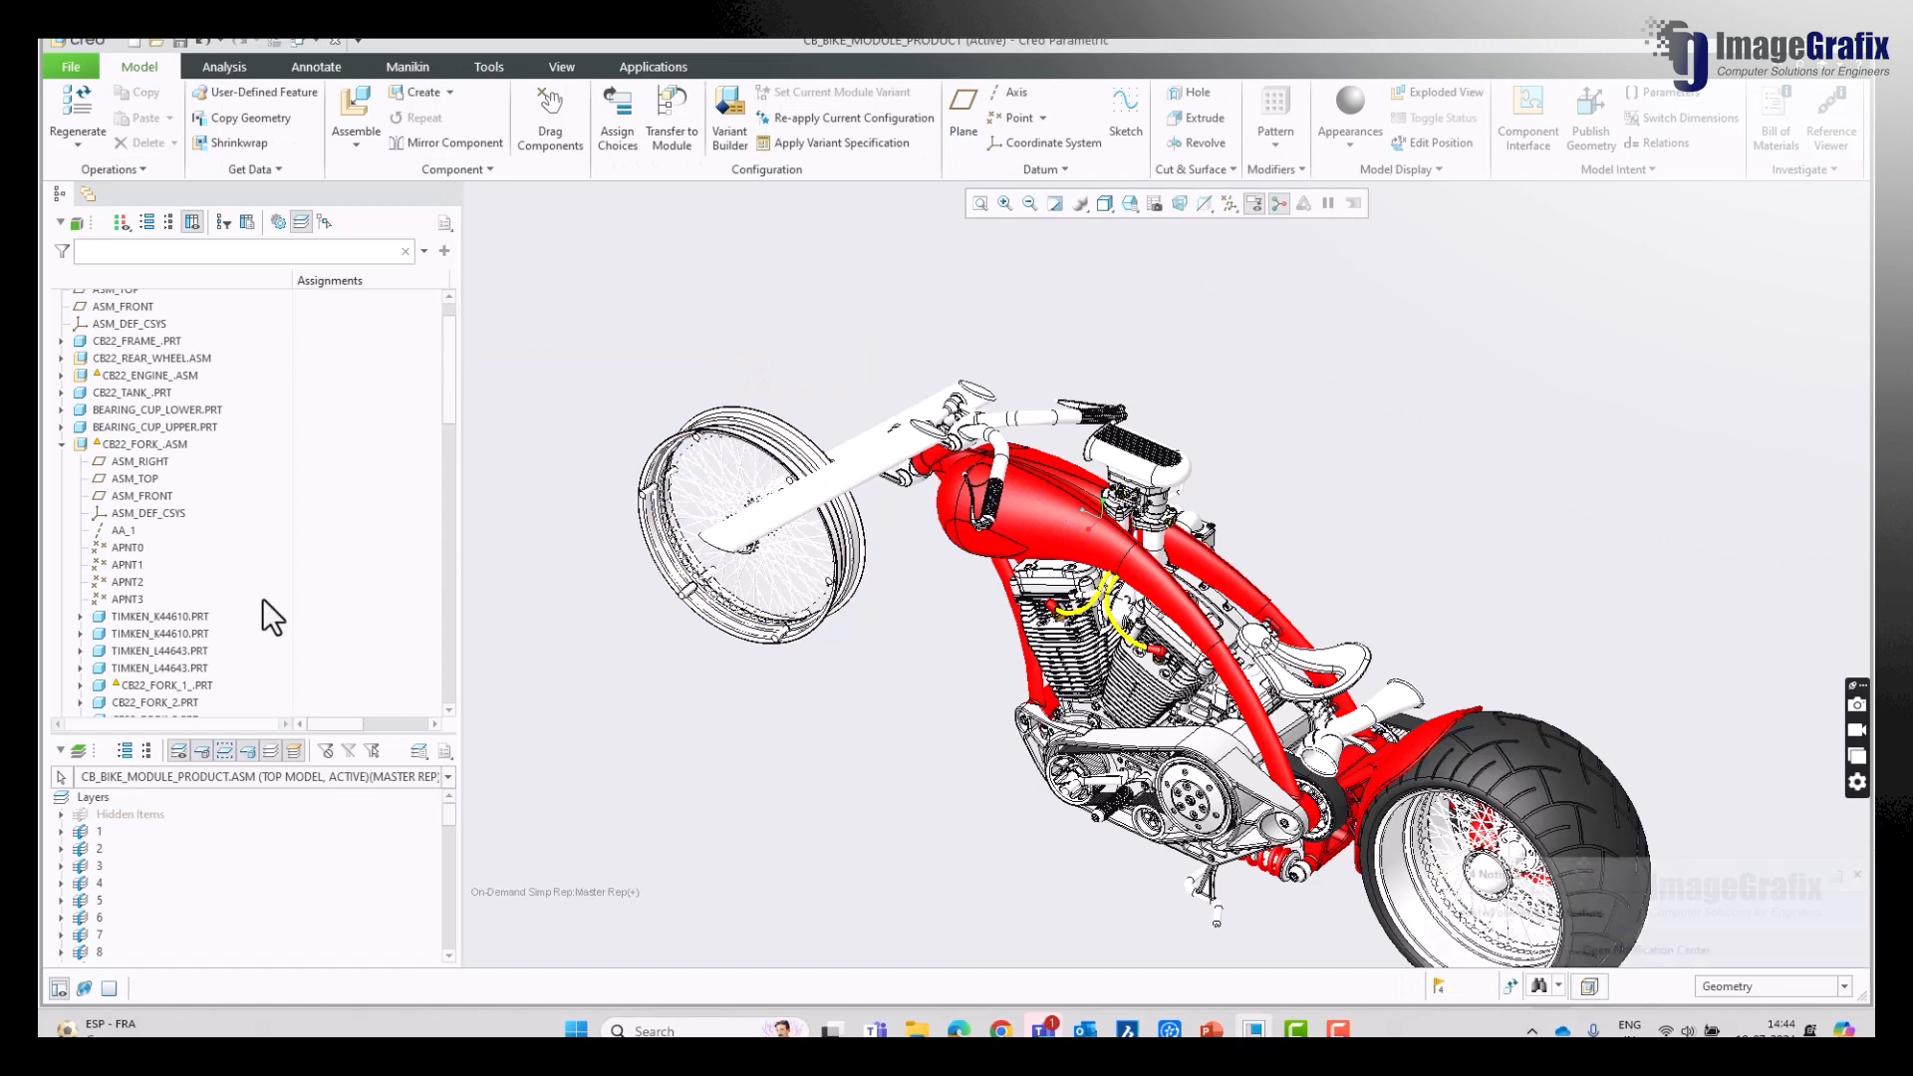
Step: Expand BIKE_MODULE_FRONT_ASSM.ASM in the model tree and widen the tree to inspect its components' choice assignments
scroll(200, 538, down, 15)
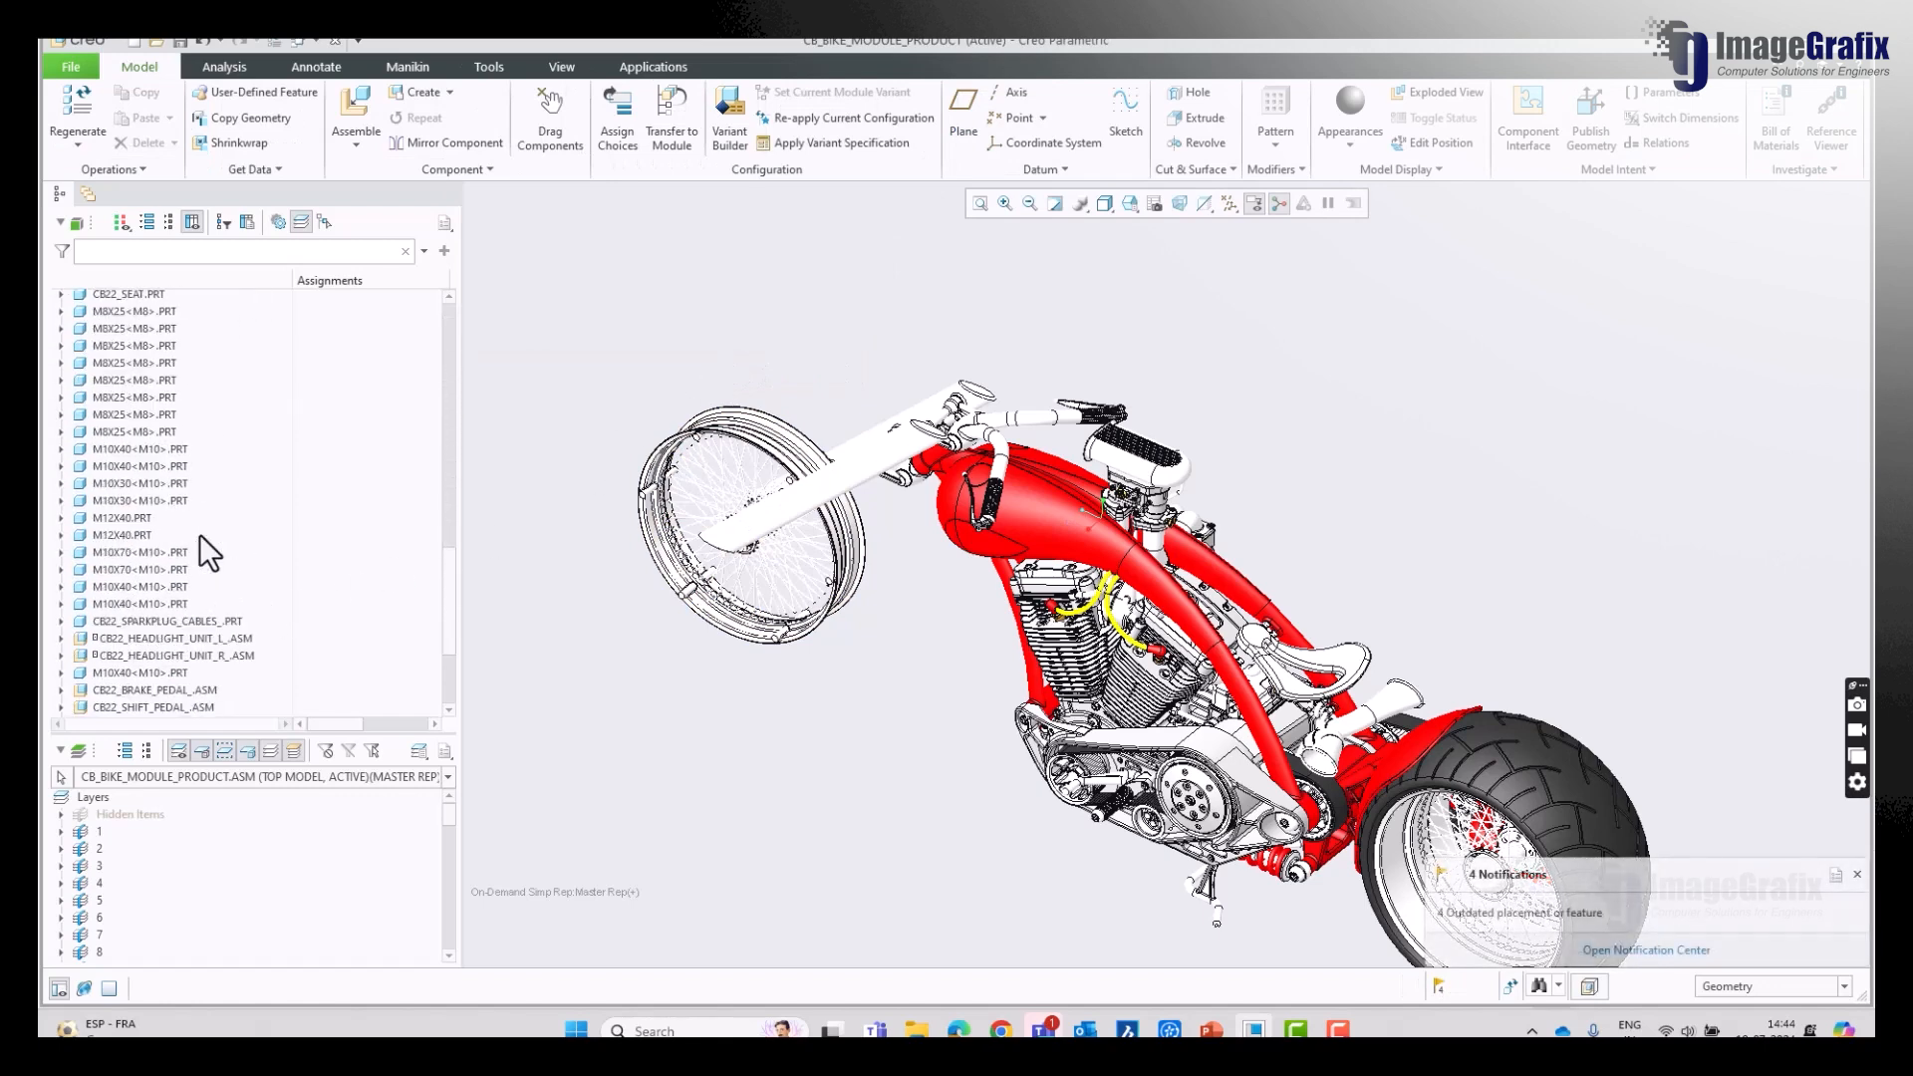
scroll(199, 534, up, 10)
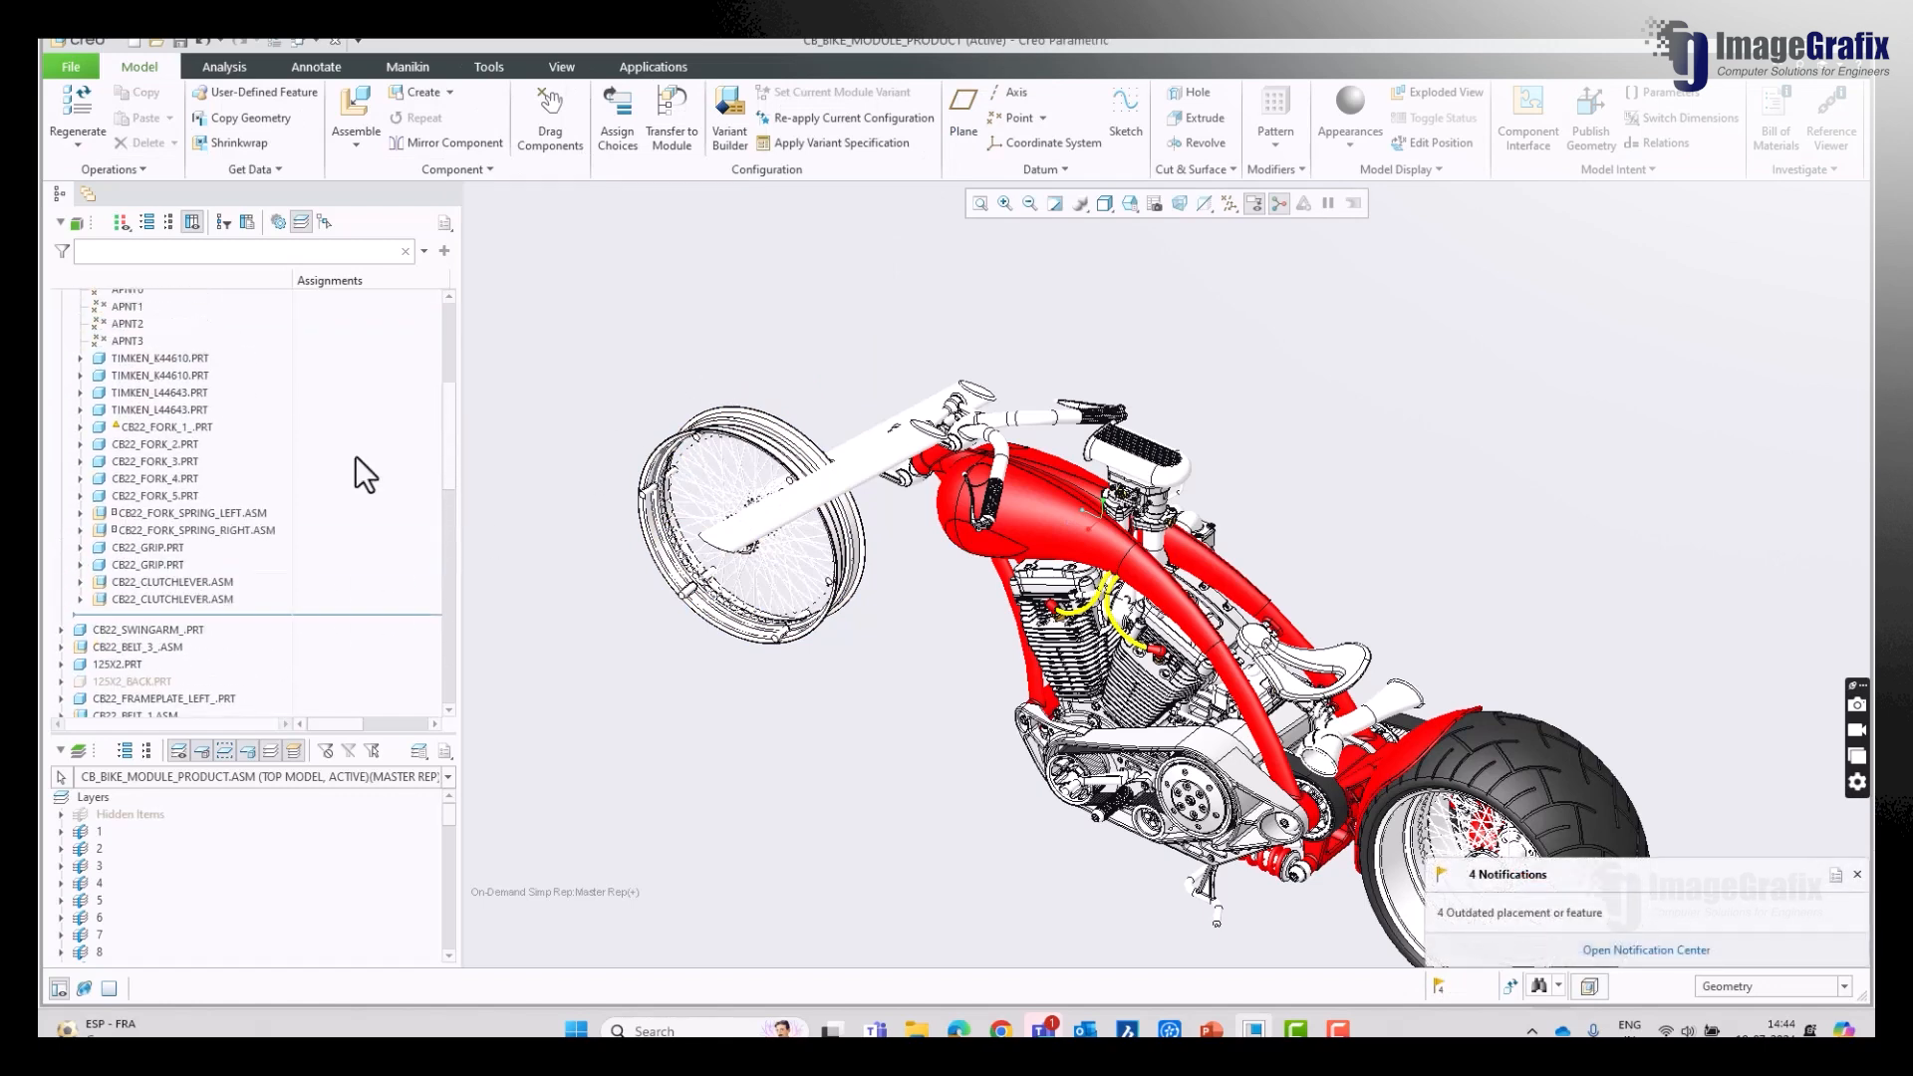
scroll(189, 495, up, 6)
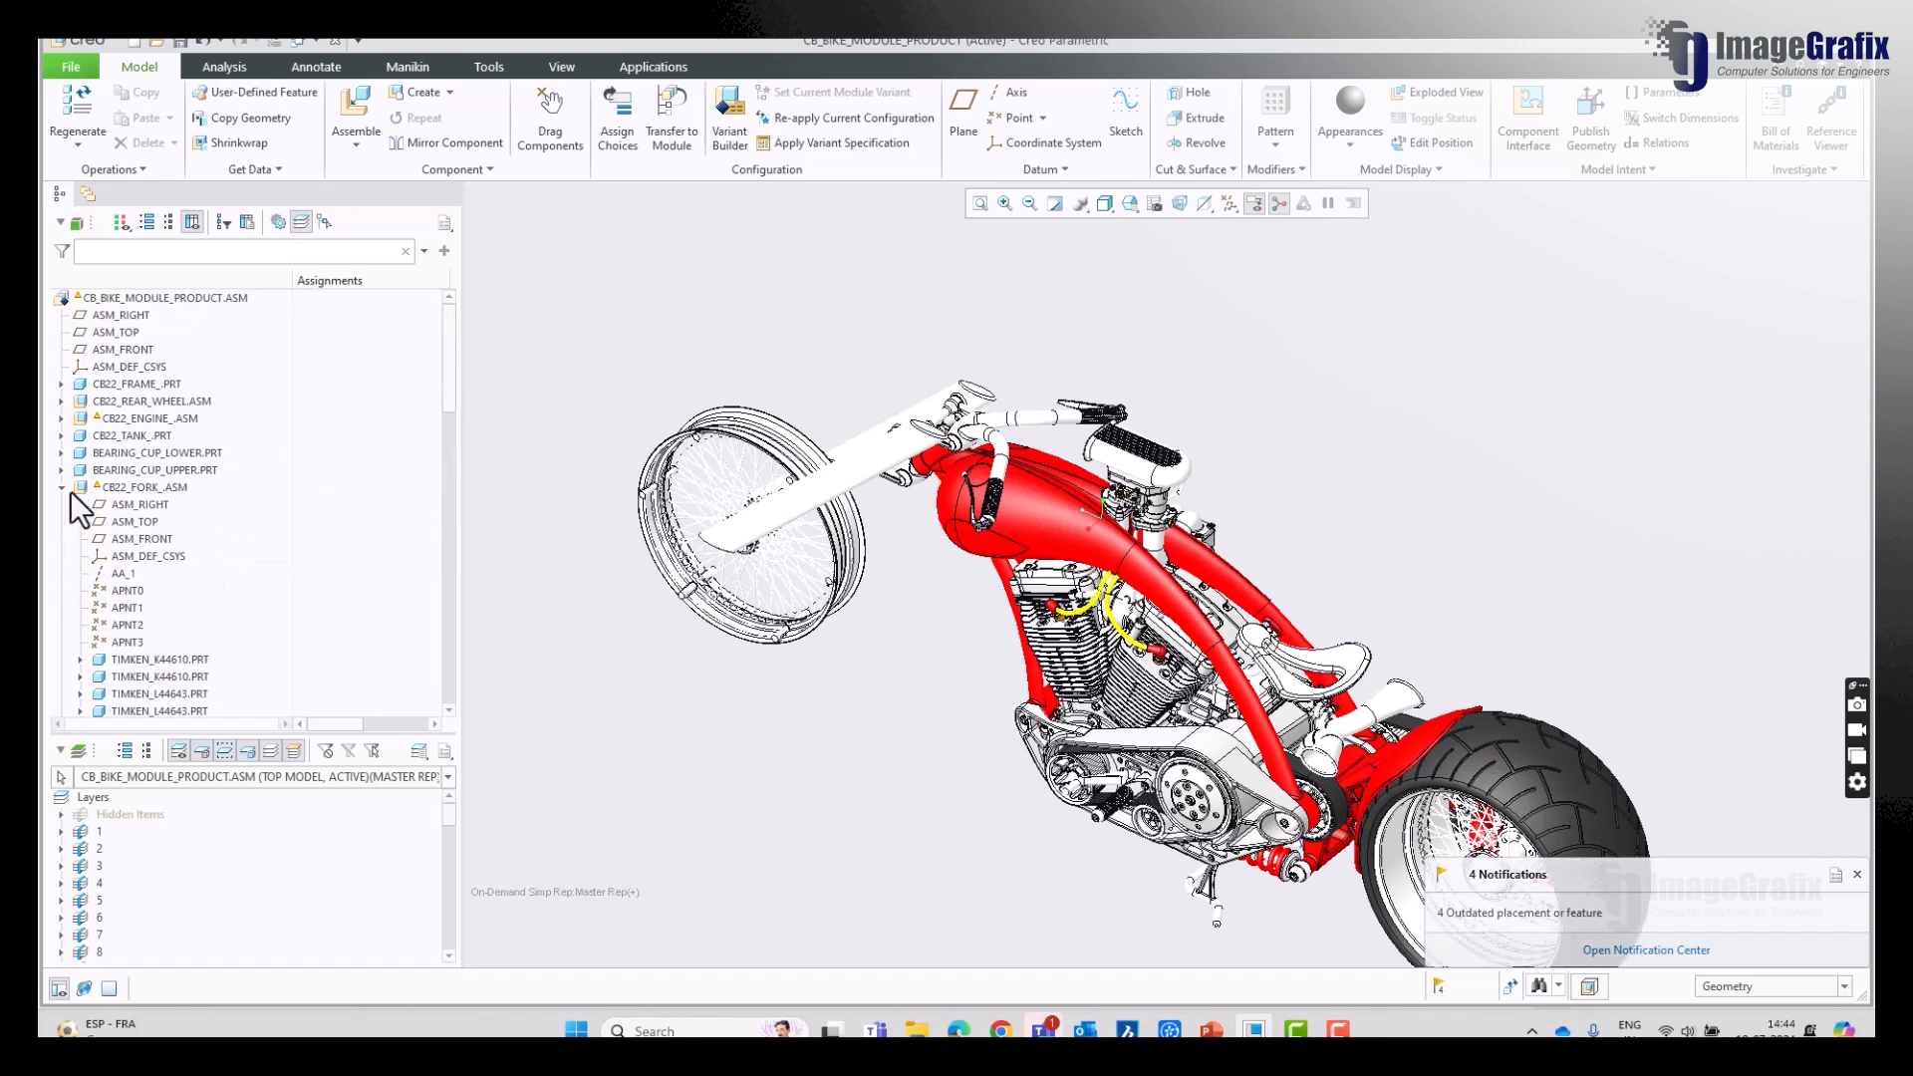
scroll(219, 518, down, 15)
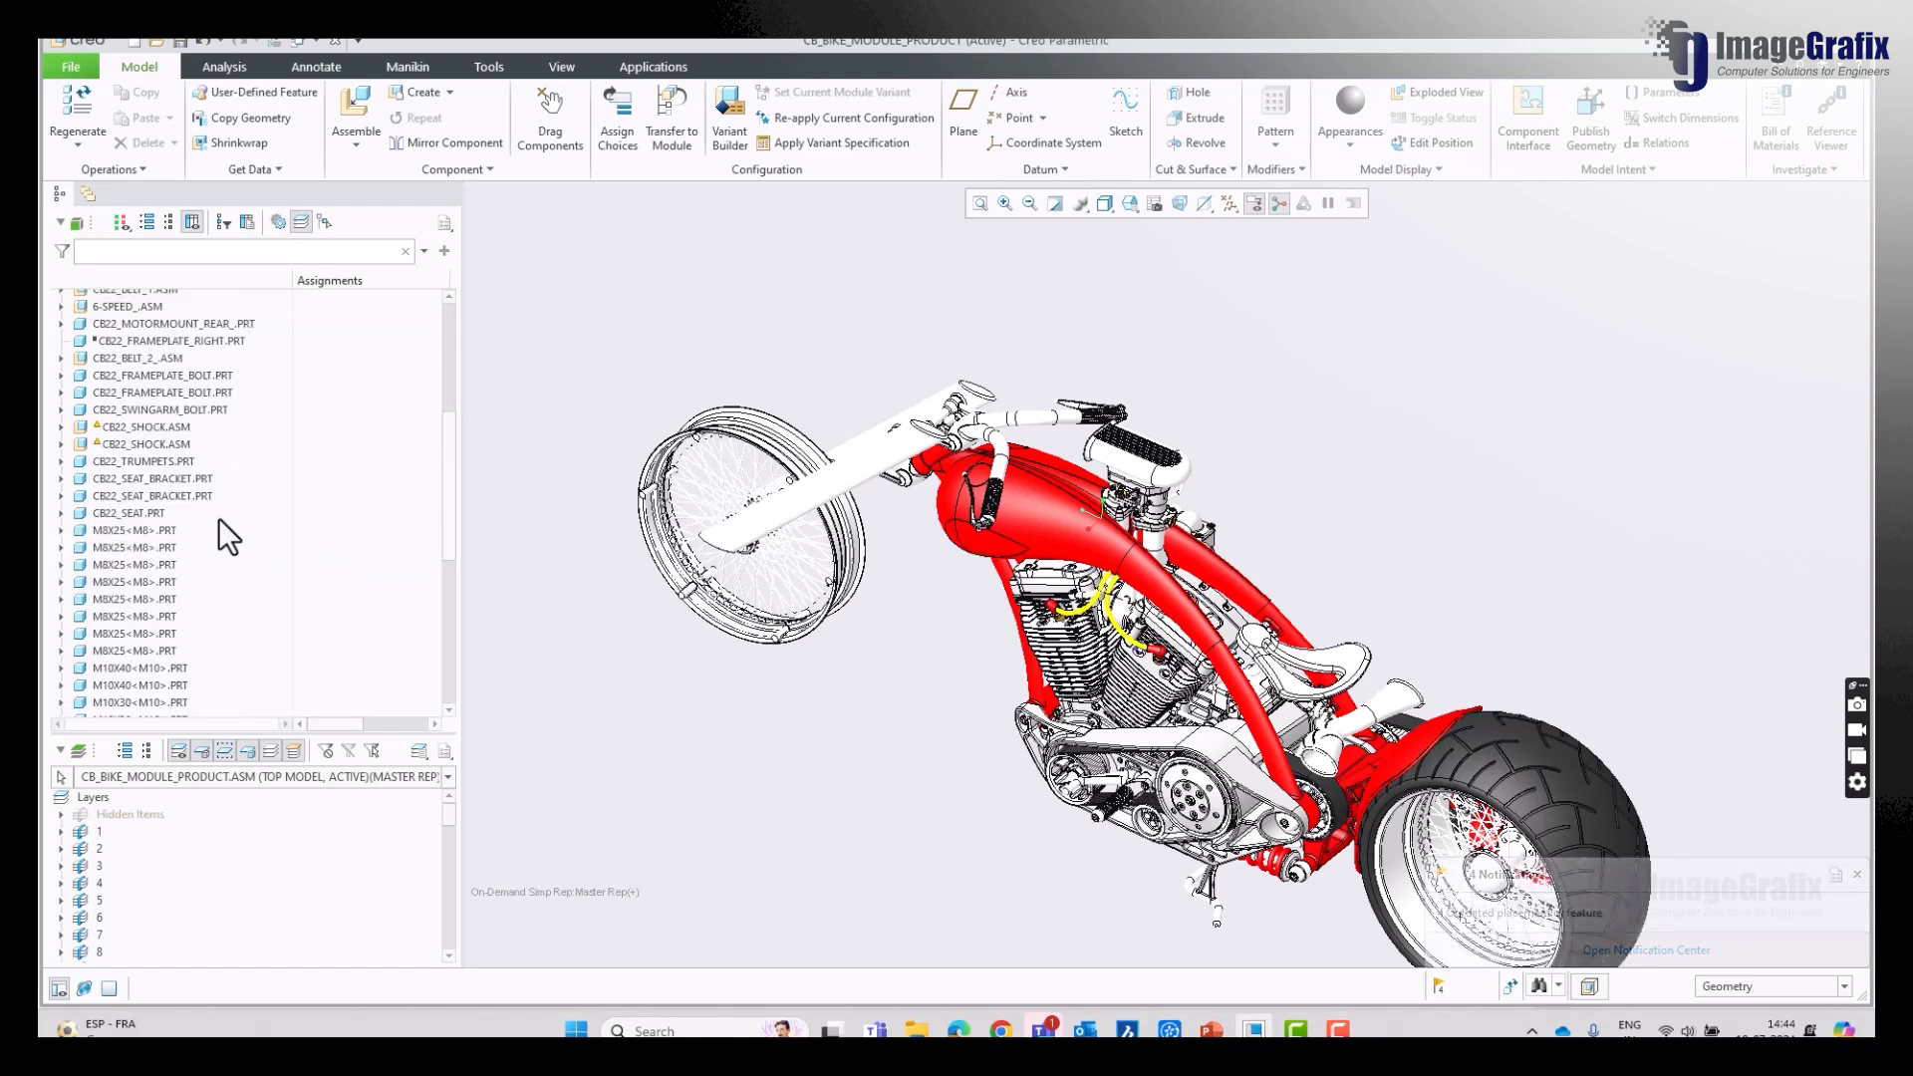
scroll(218, 518, down, 2)
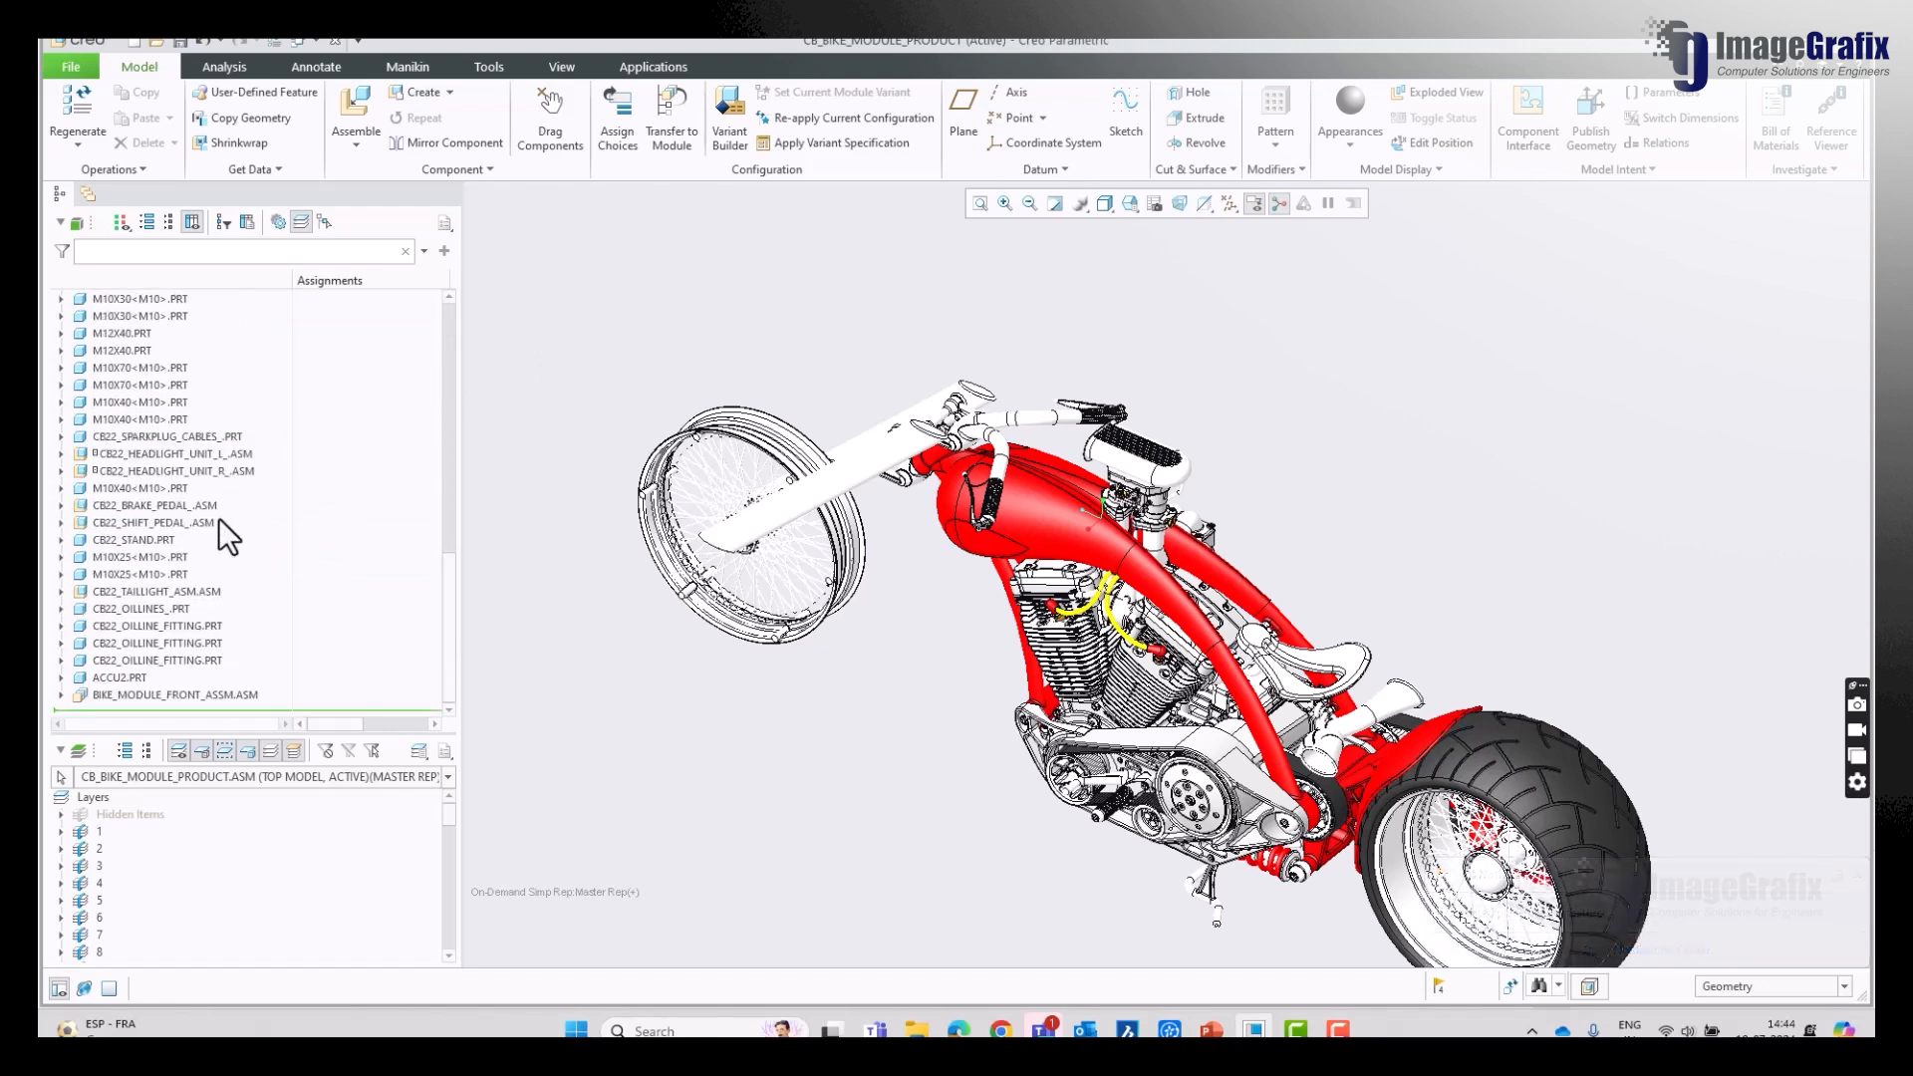
click(211, 695)
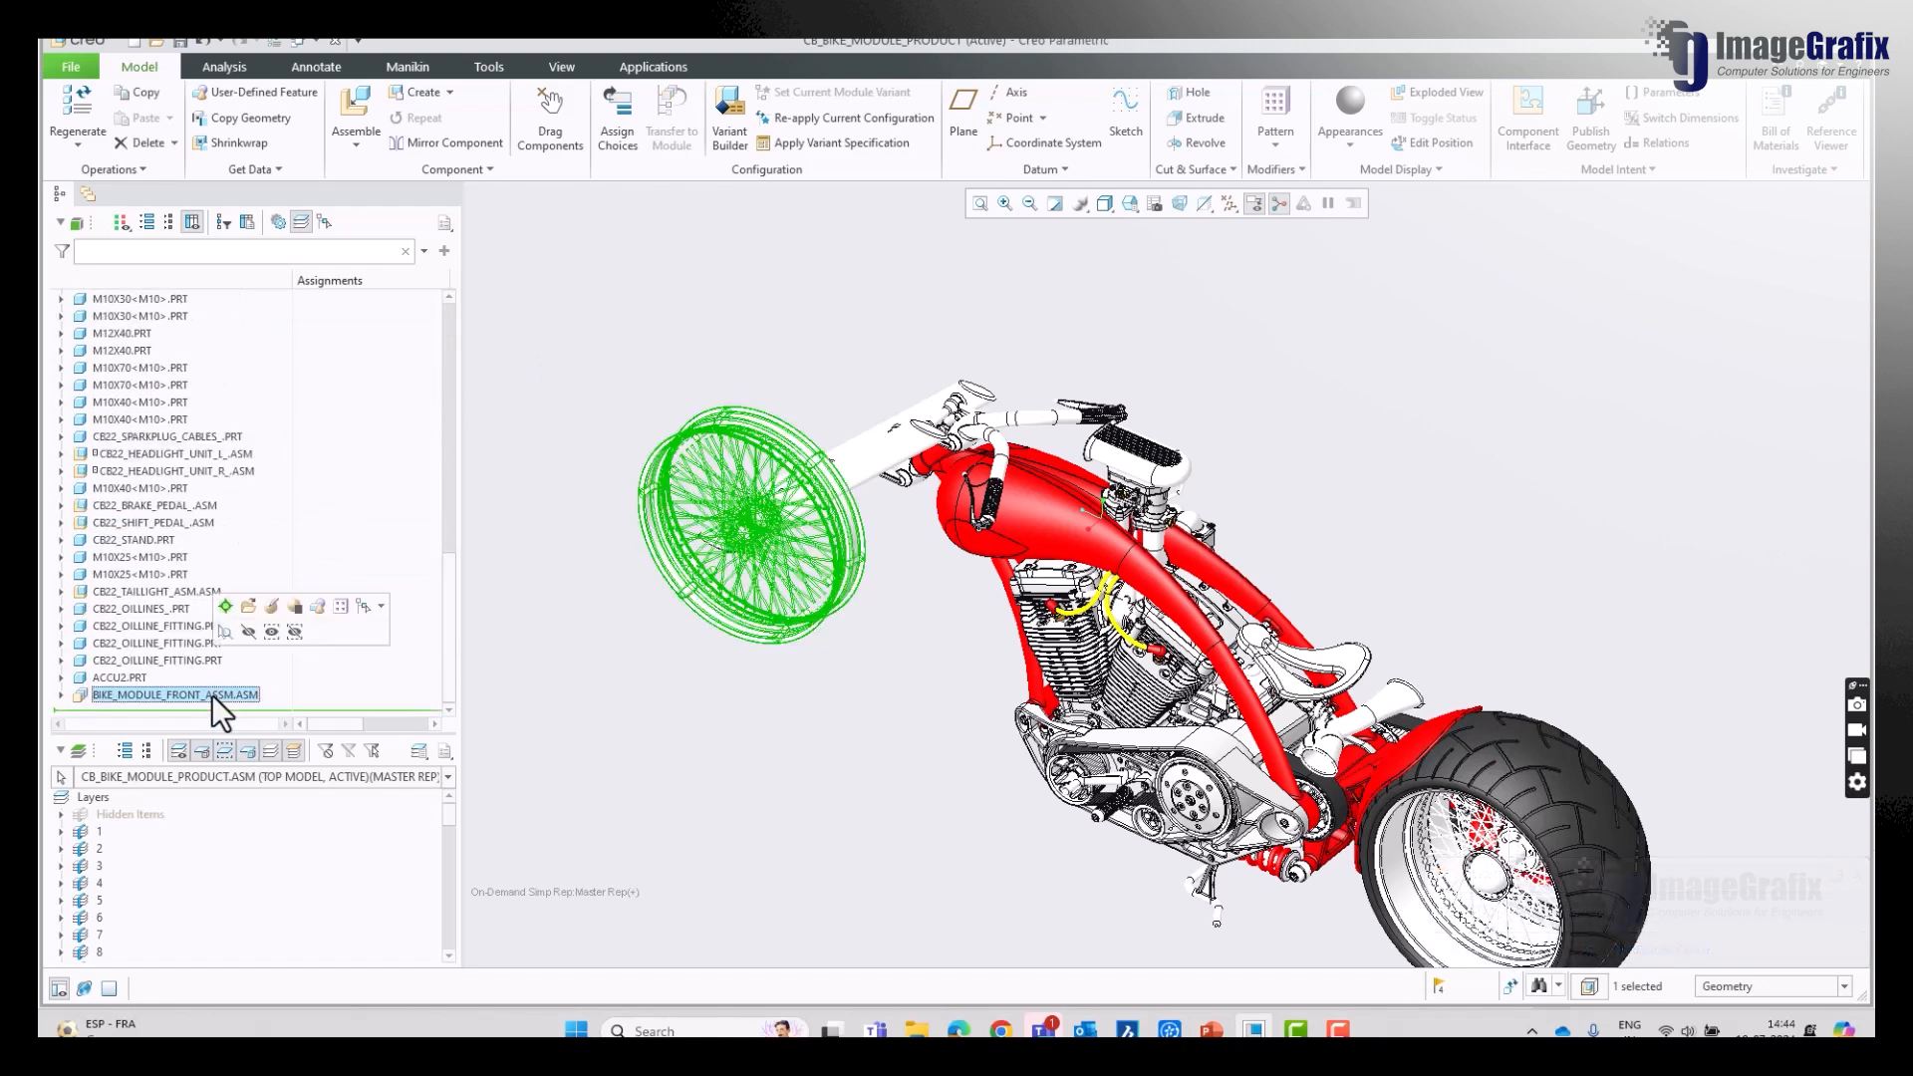
click(62, 696)
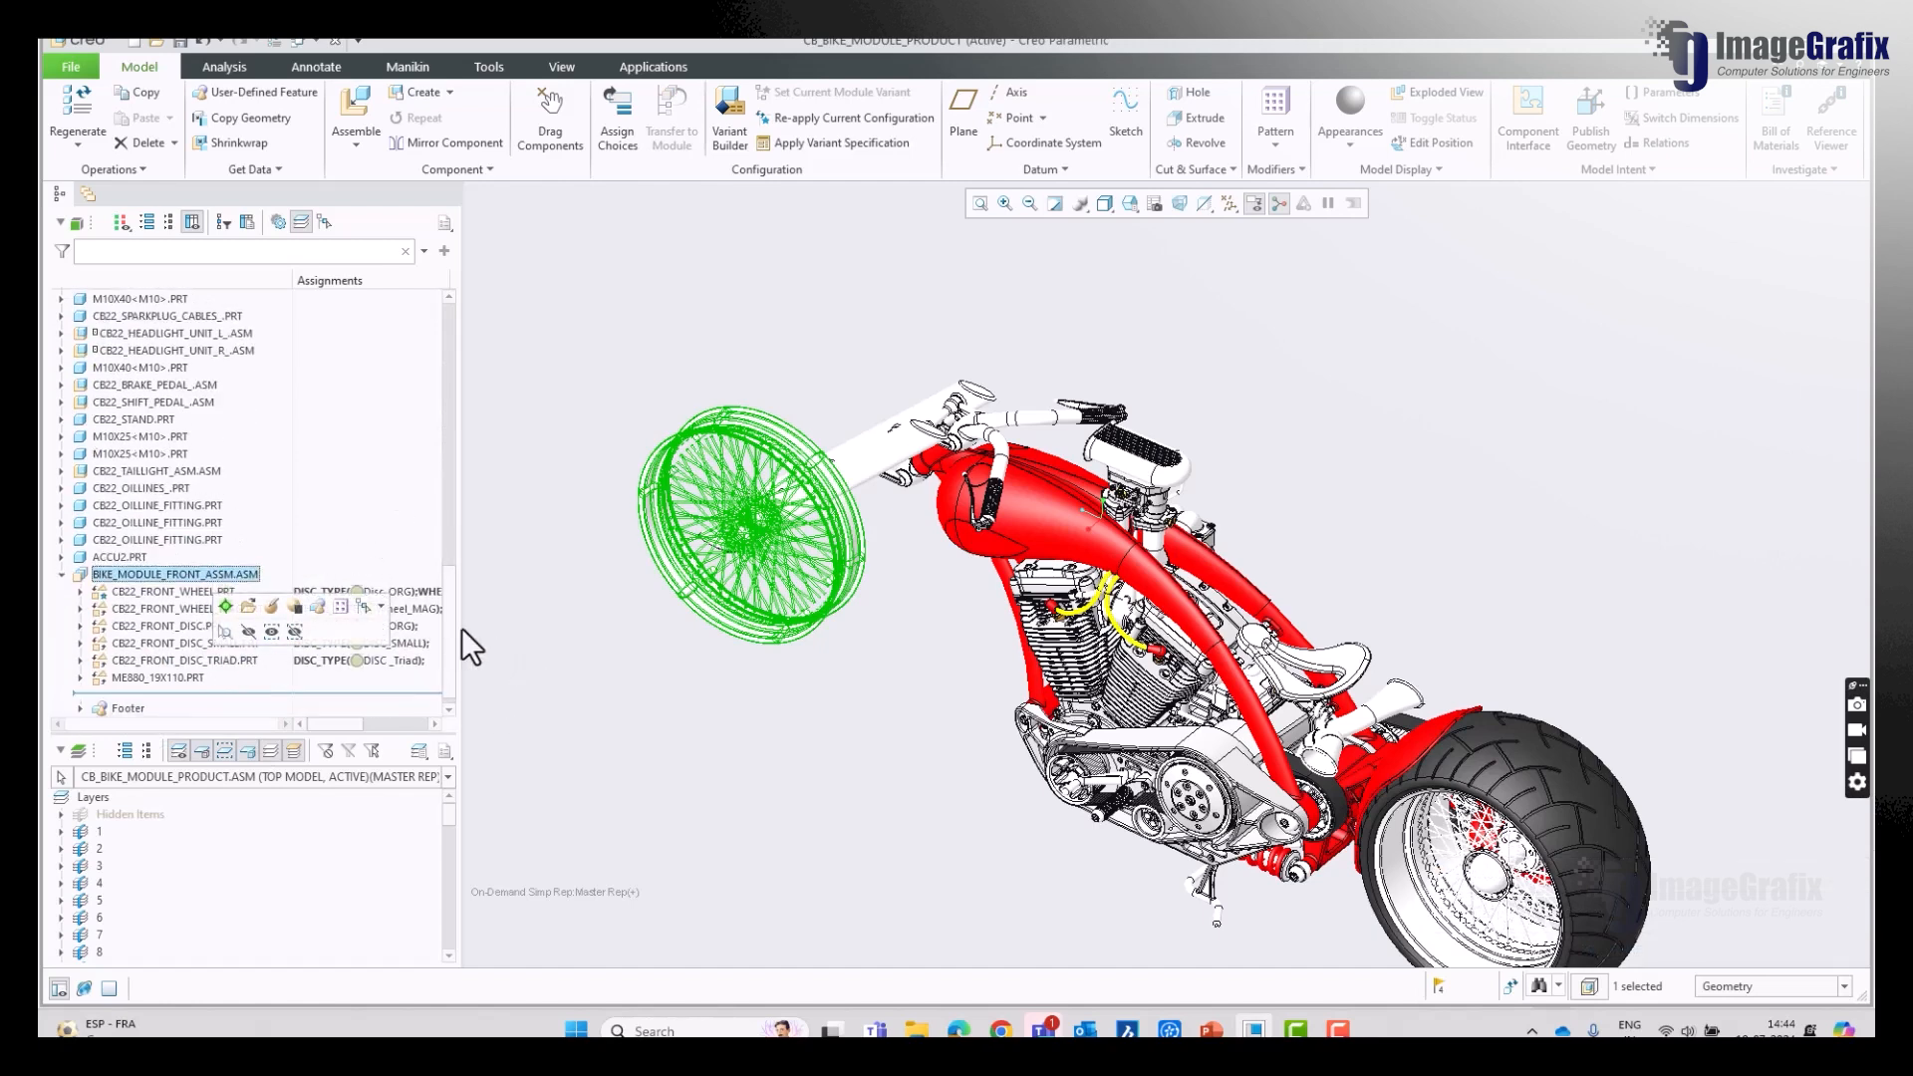
drag(460, 593, 564, 602)
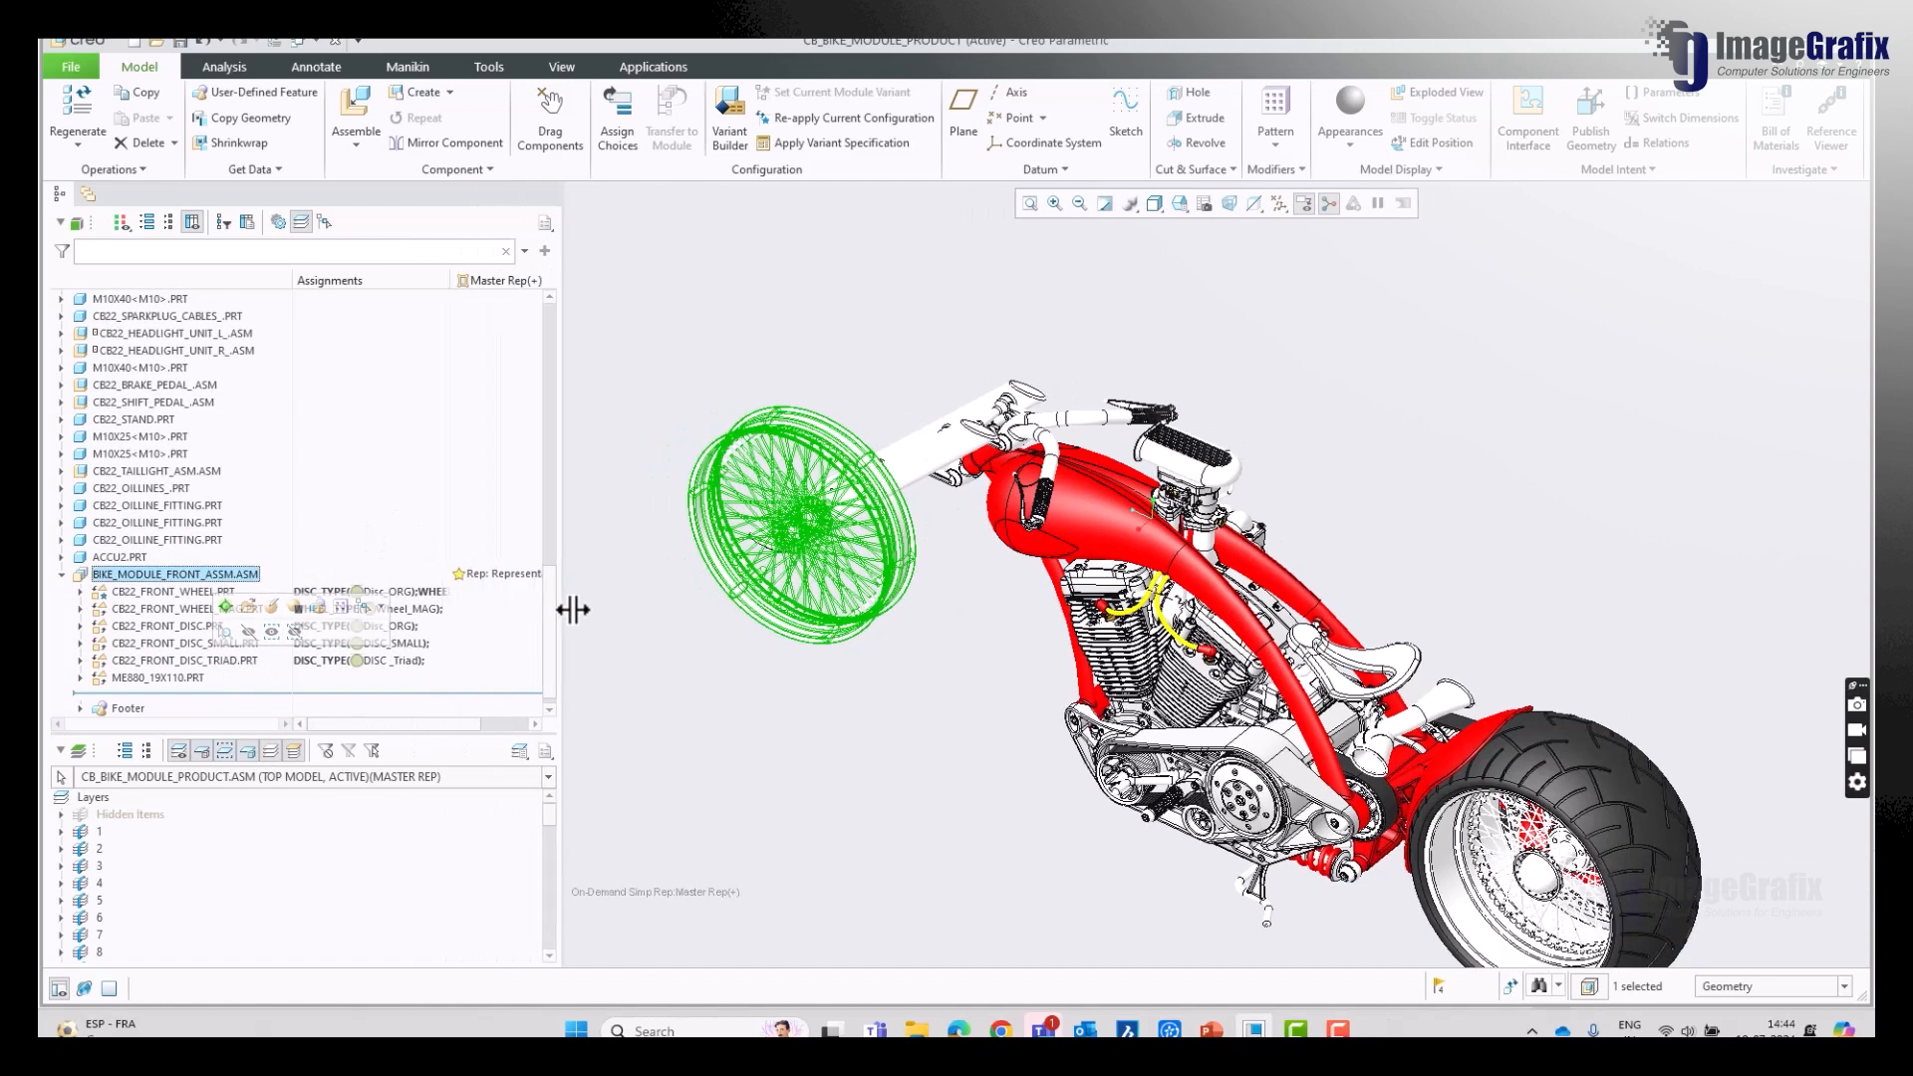
Step: Set BIKE_MODULE_FRONT_ASSM.ASM to Master Rep and check its components' choice assignments in the model tree
click(493, 580)
click(499, 574)
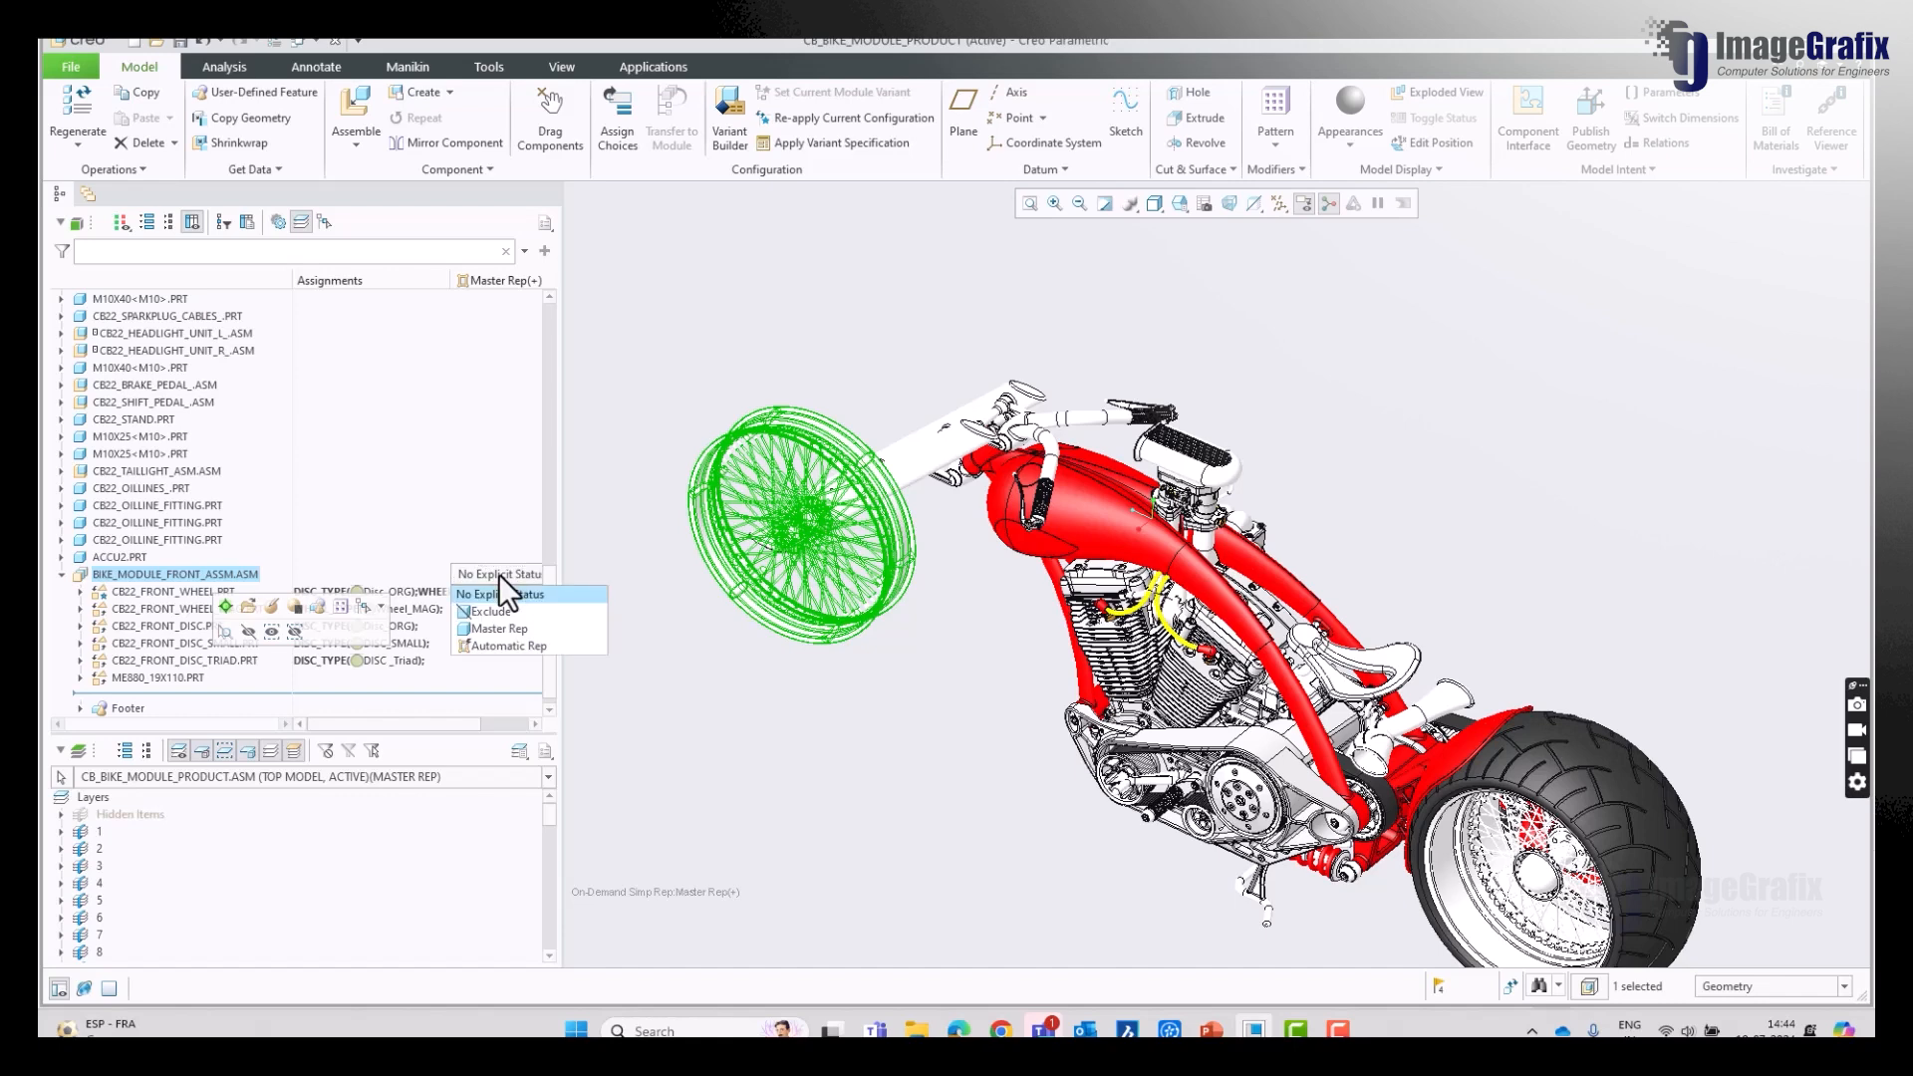
click(506, 628)
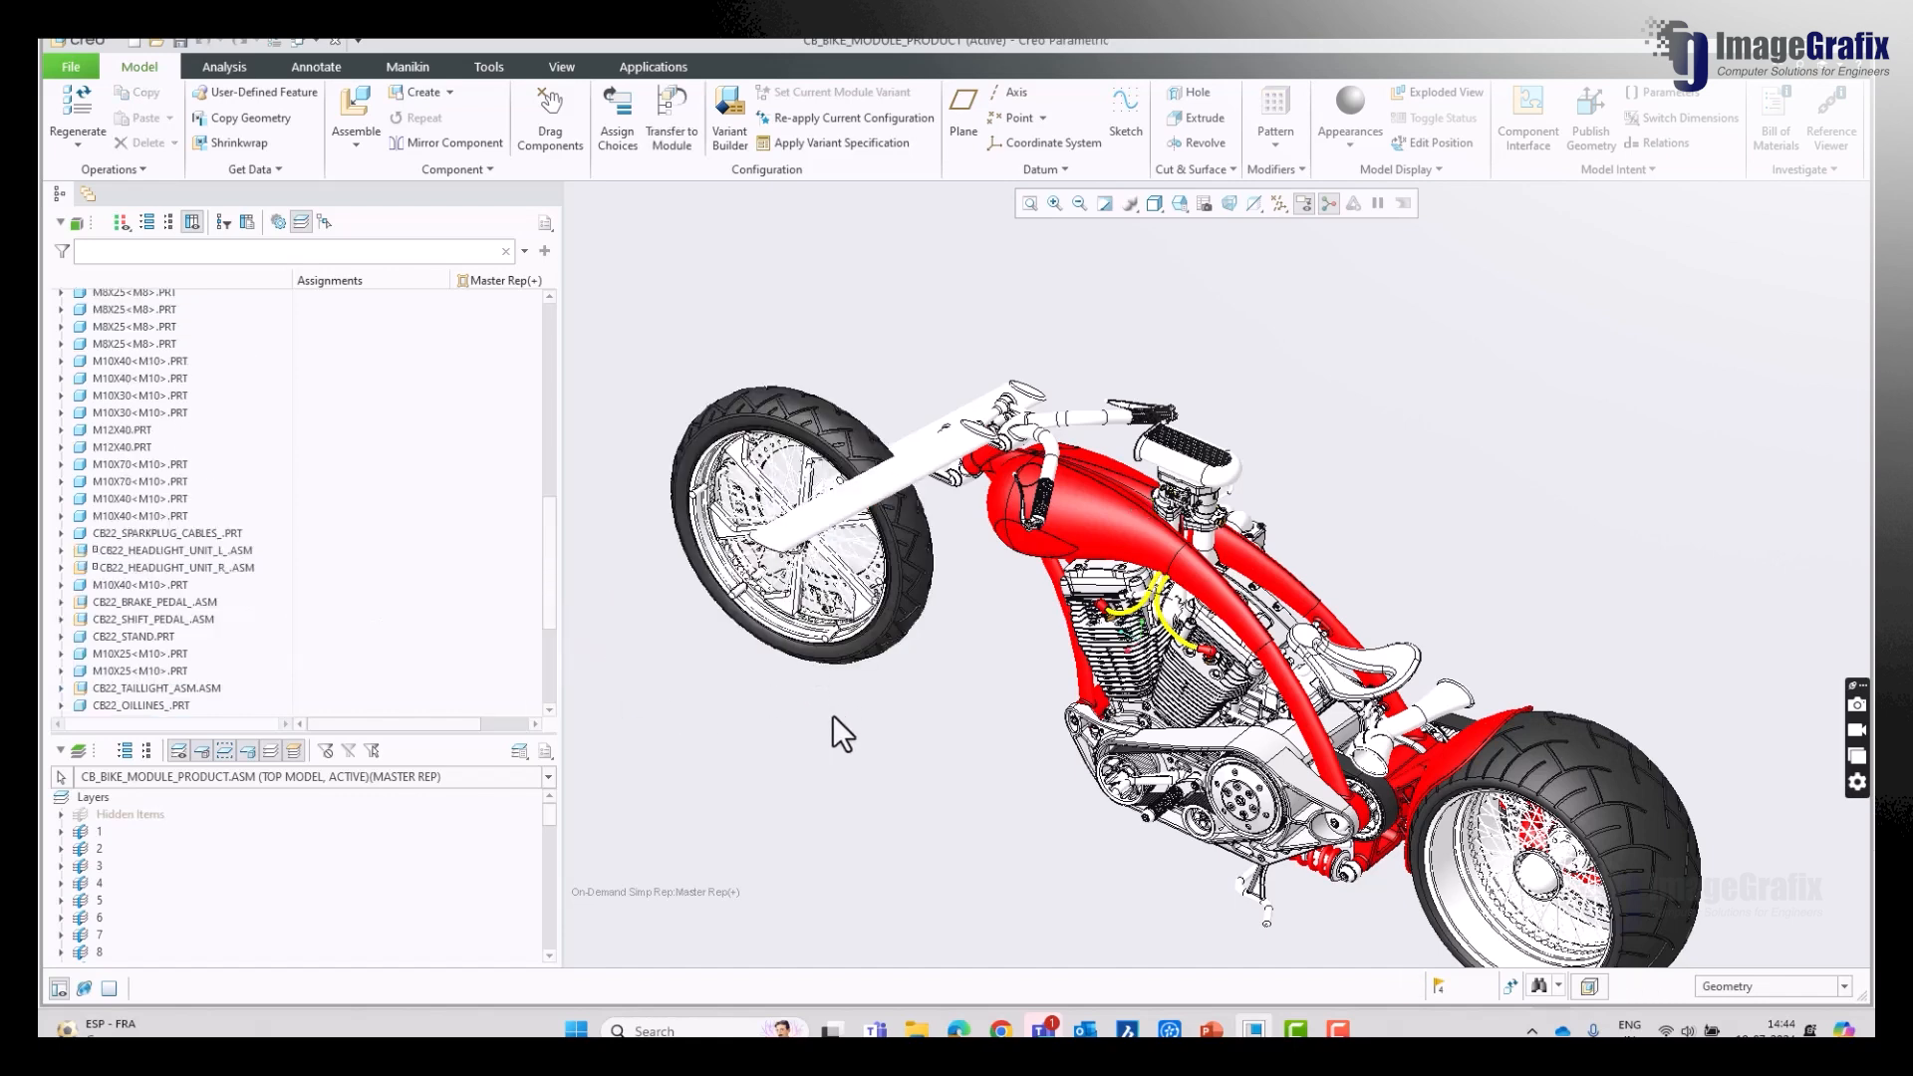
scroll(363, 507, down, 5)
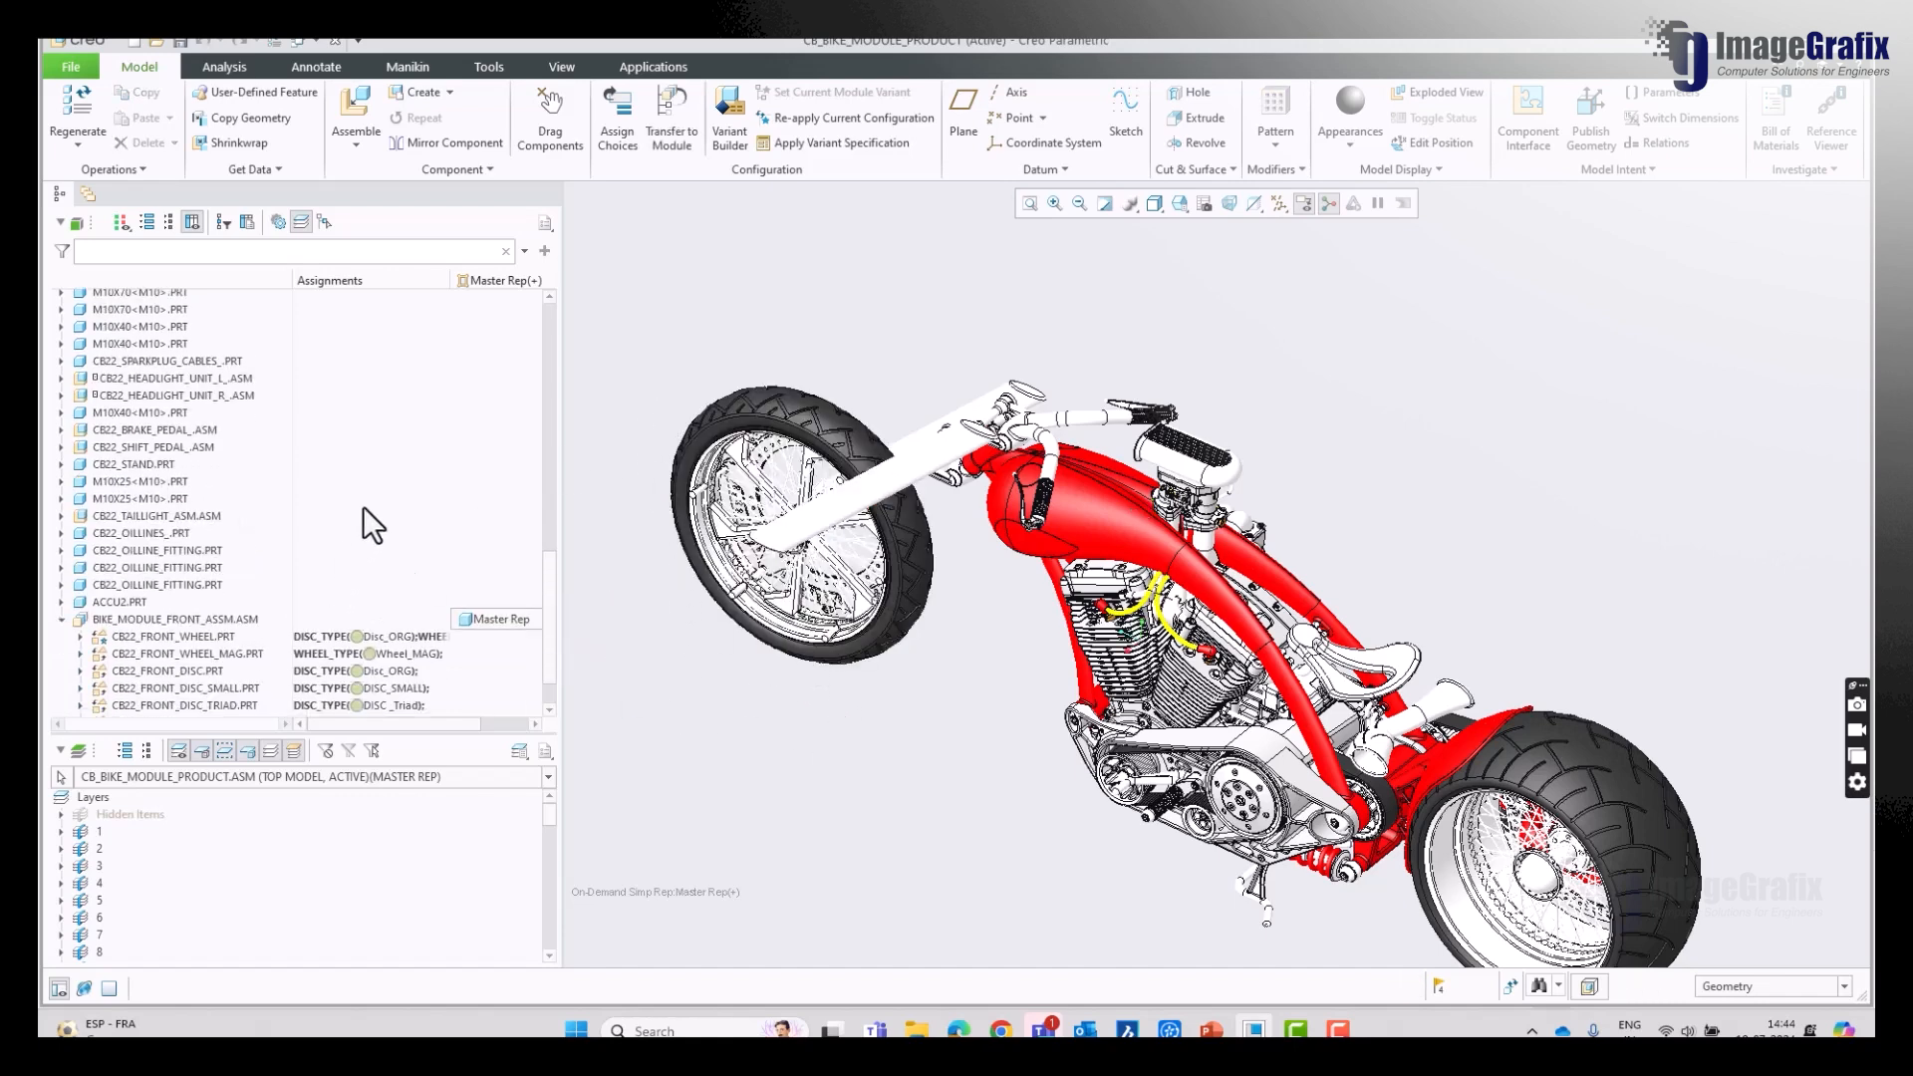
click(207, 560)
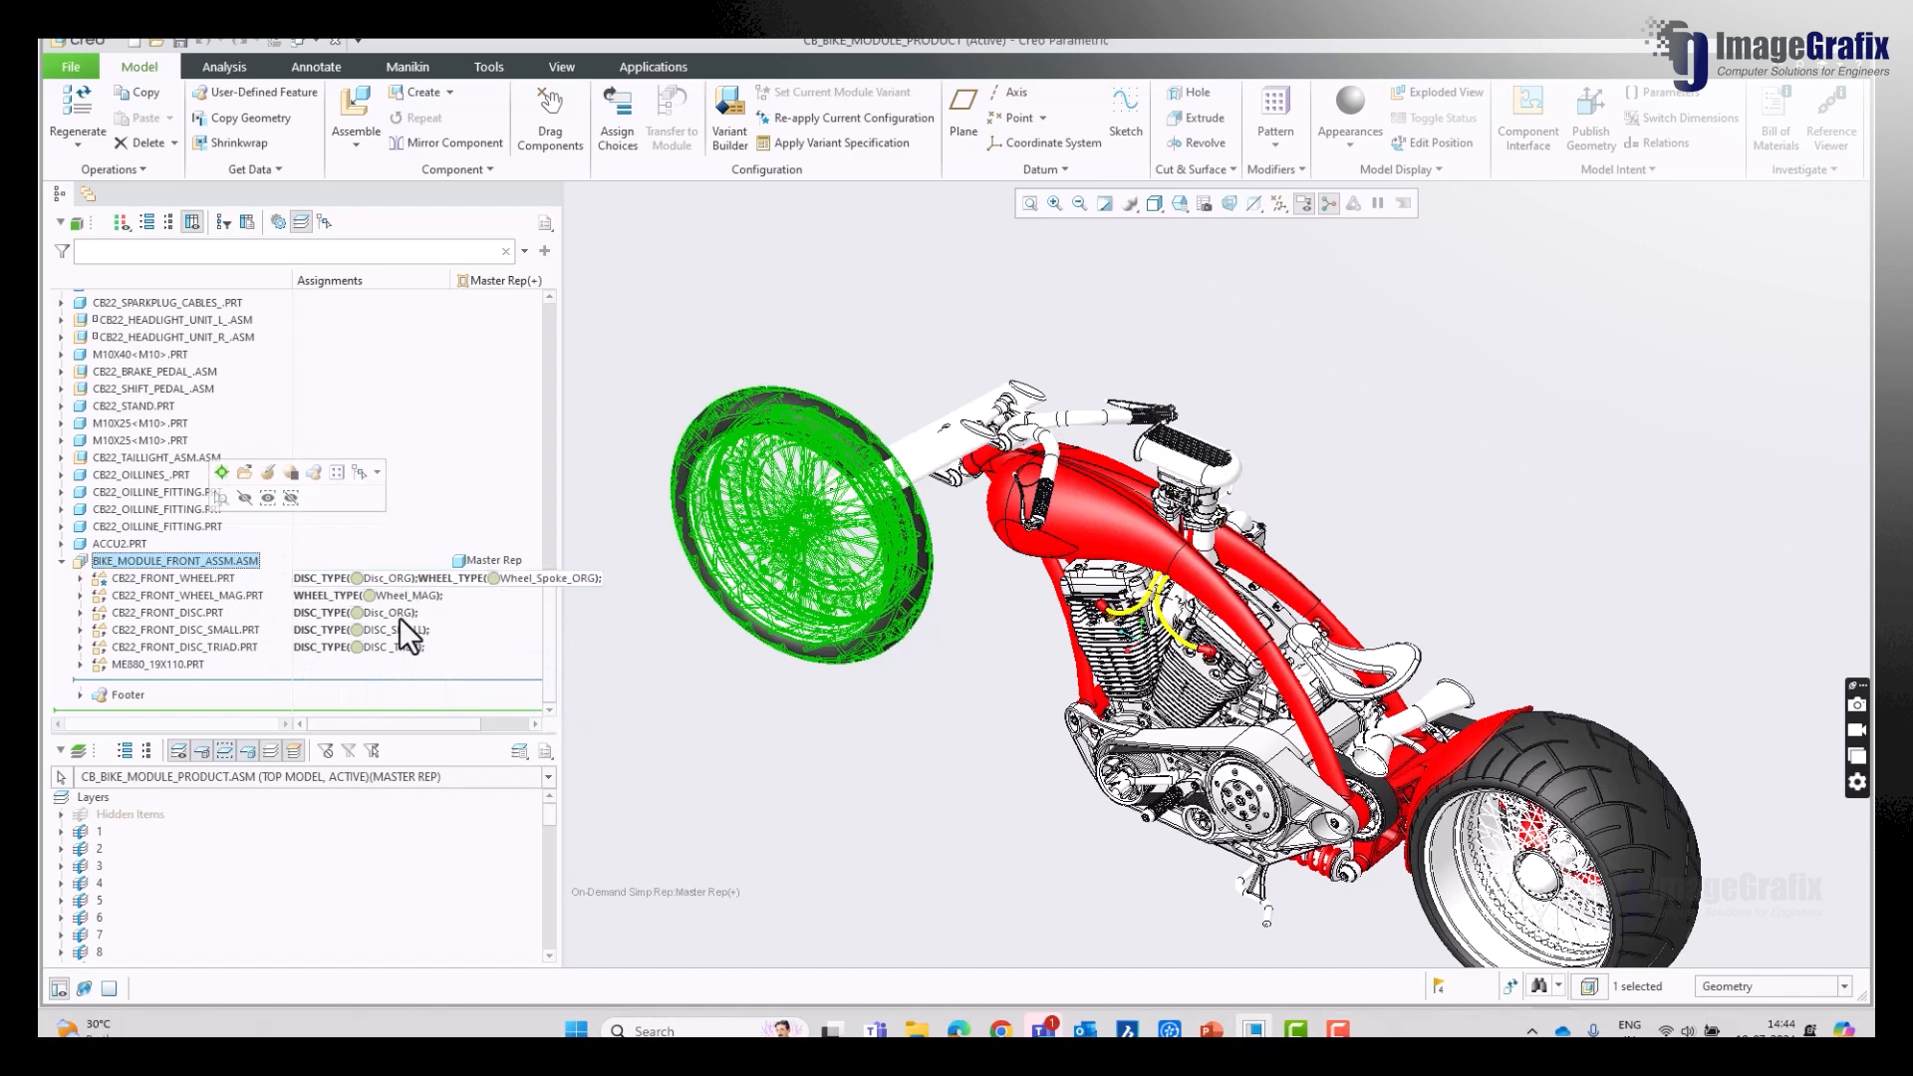
click(738, 694)
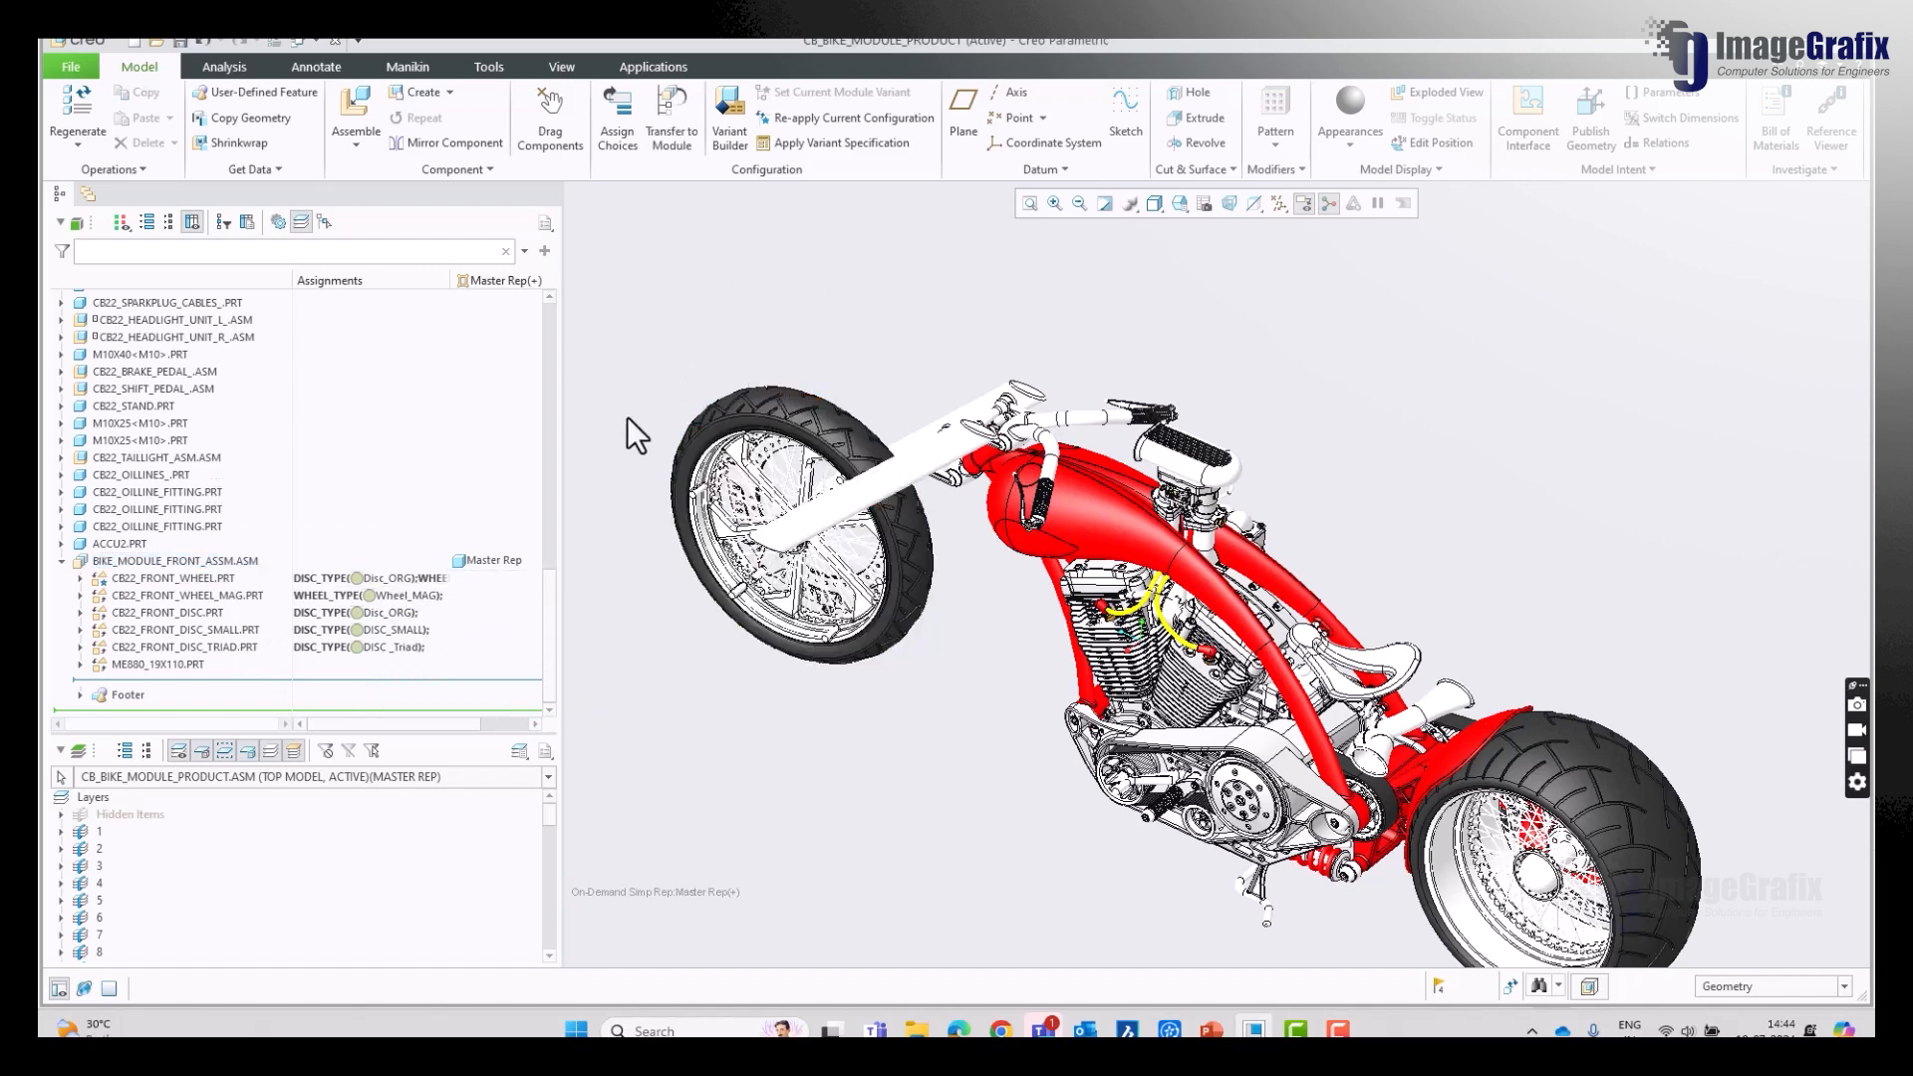
scroll(646, 460, down, 2)
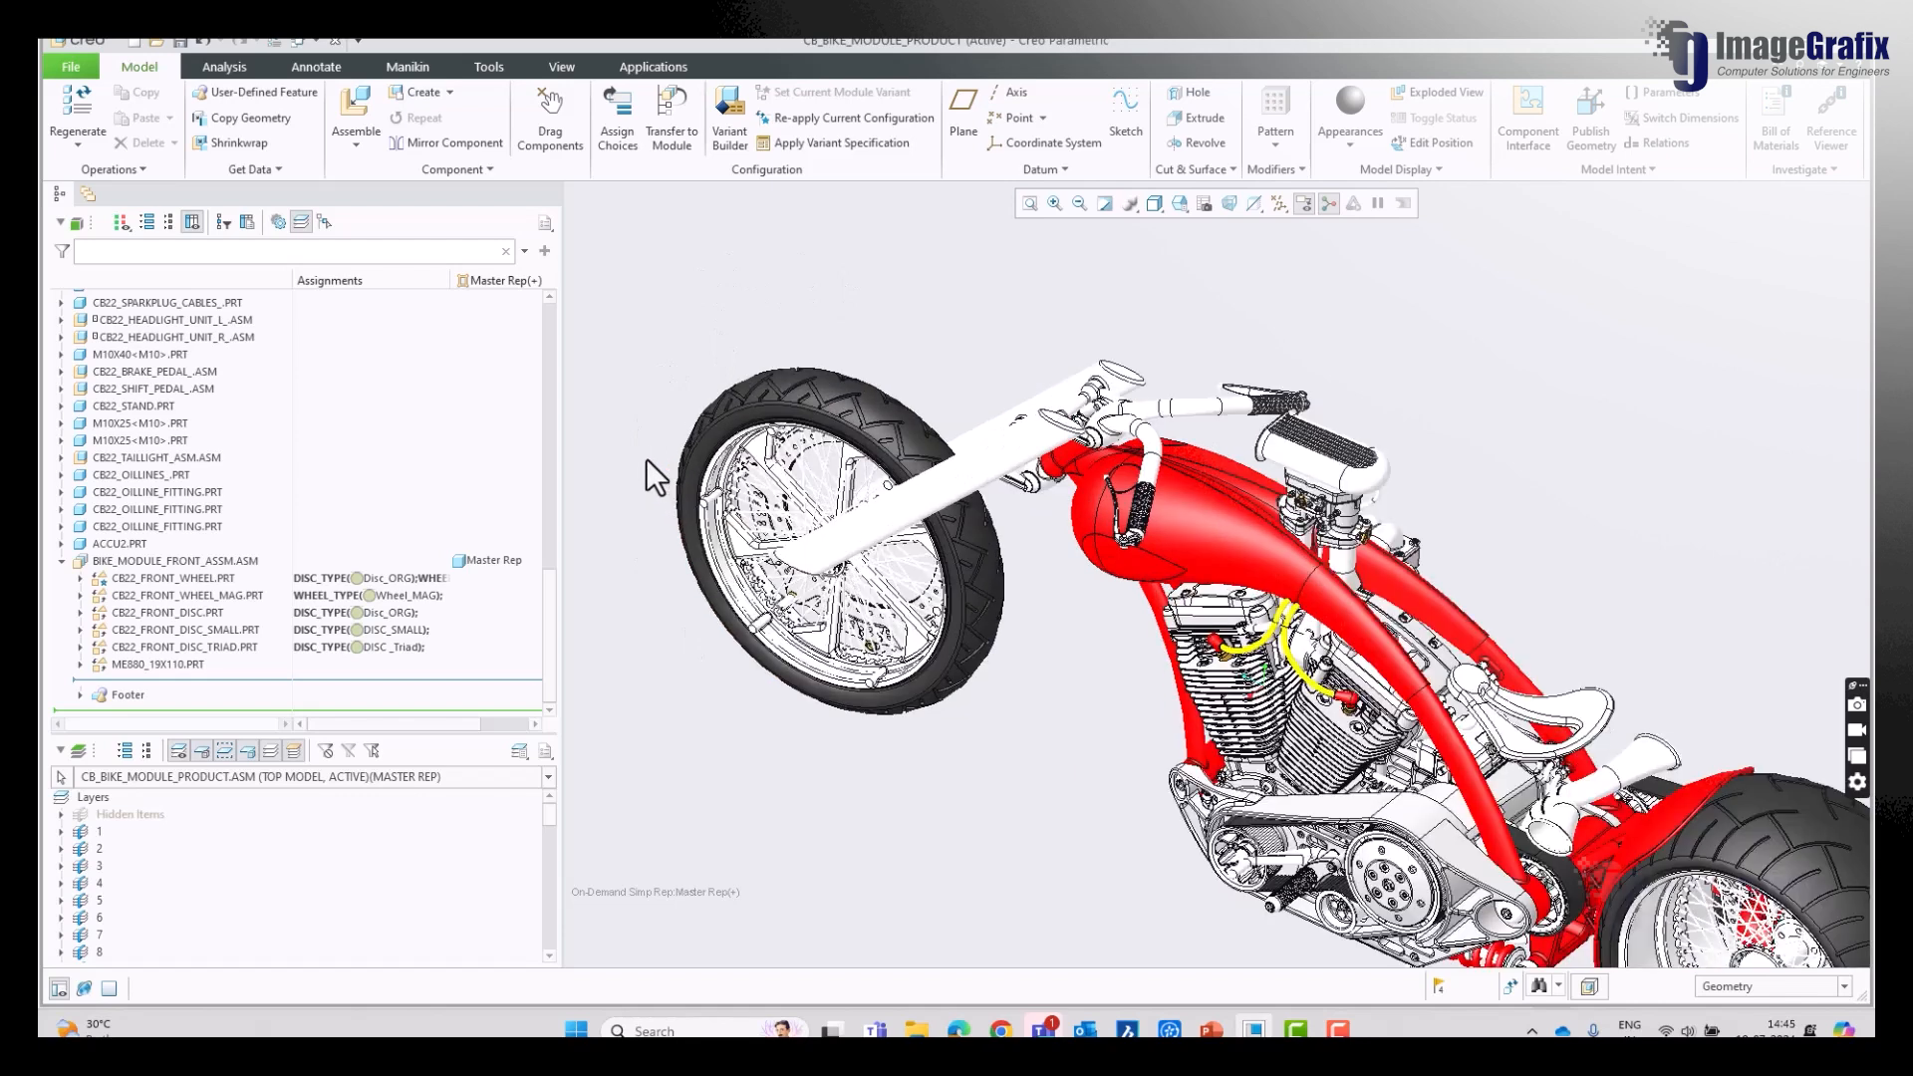
scroll(715, 379, up, 2)
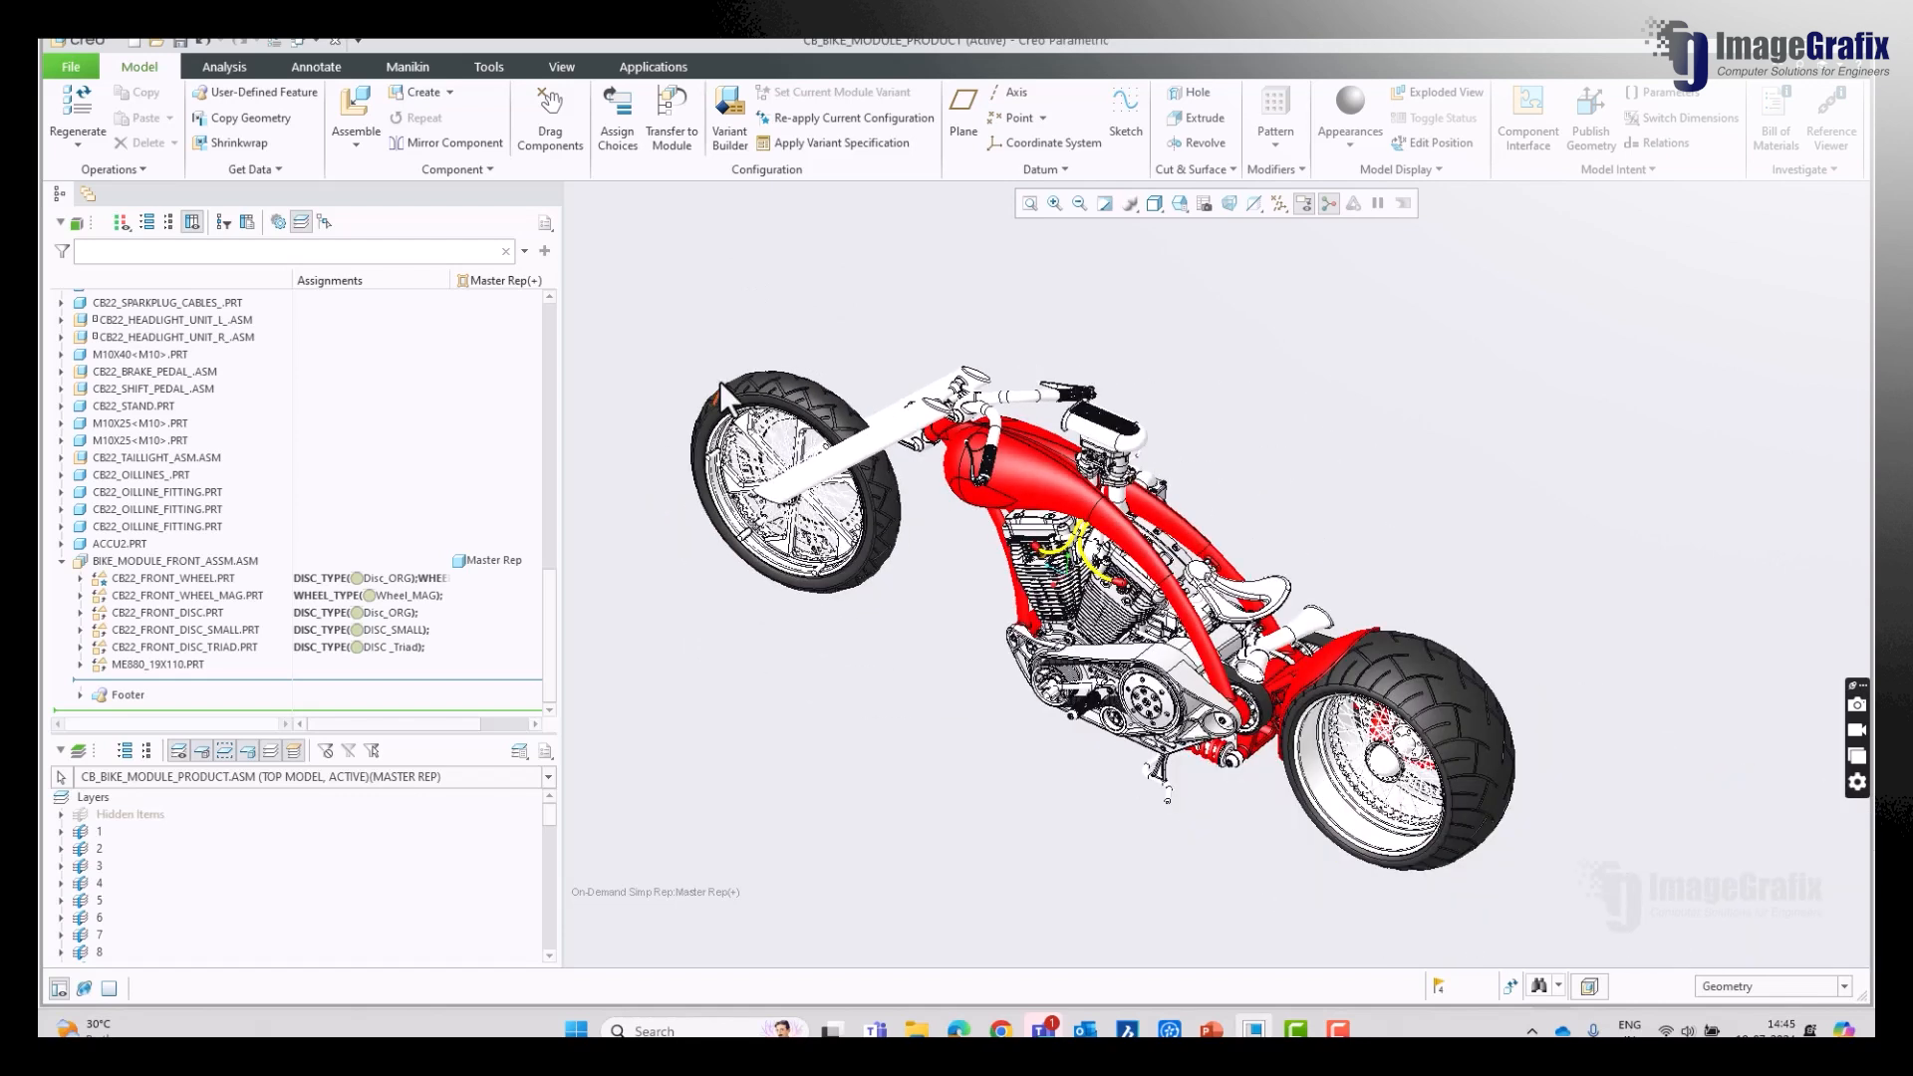
Step: Open the Variant Builder for the bike product and expand the DISC_TYPE and WHEEL_TYPE options
click(729, 146)
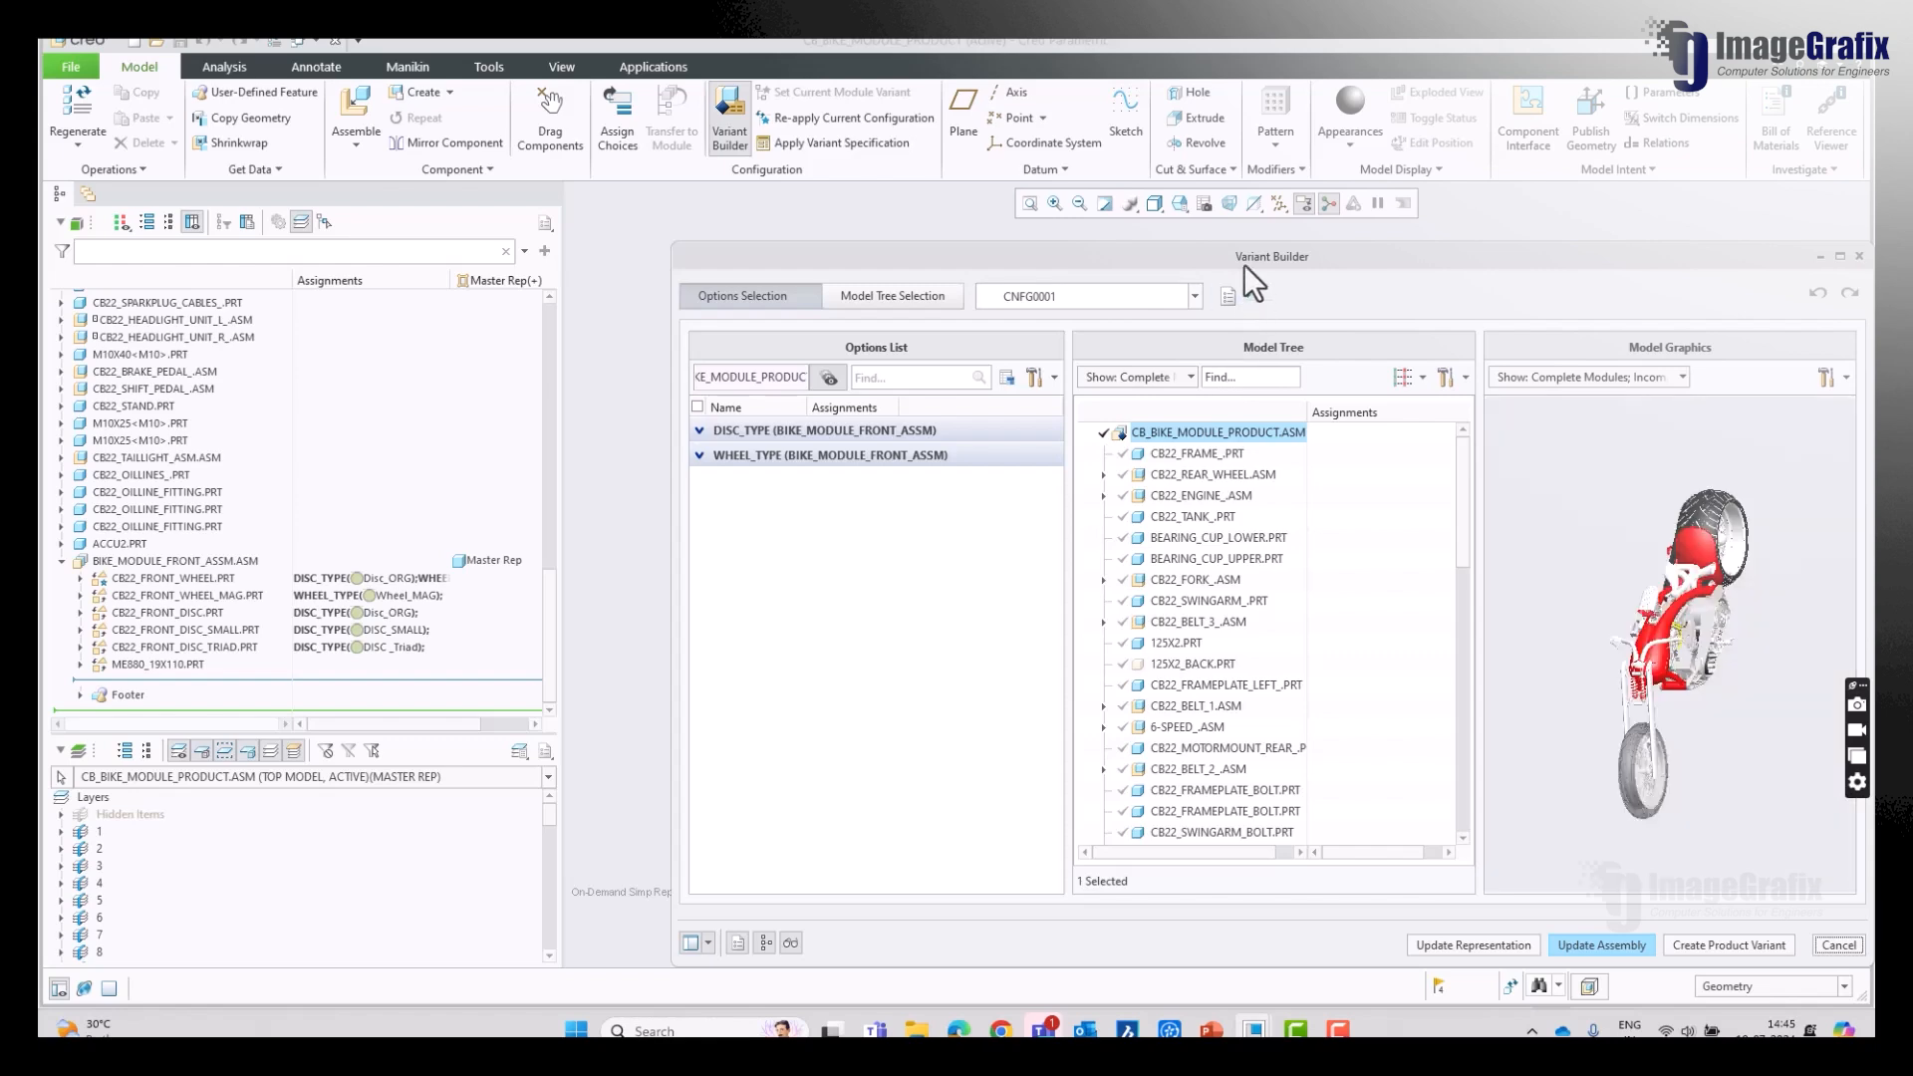
drag(1246, 256, 856, 241)
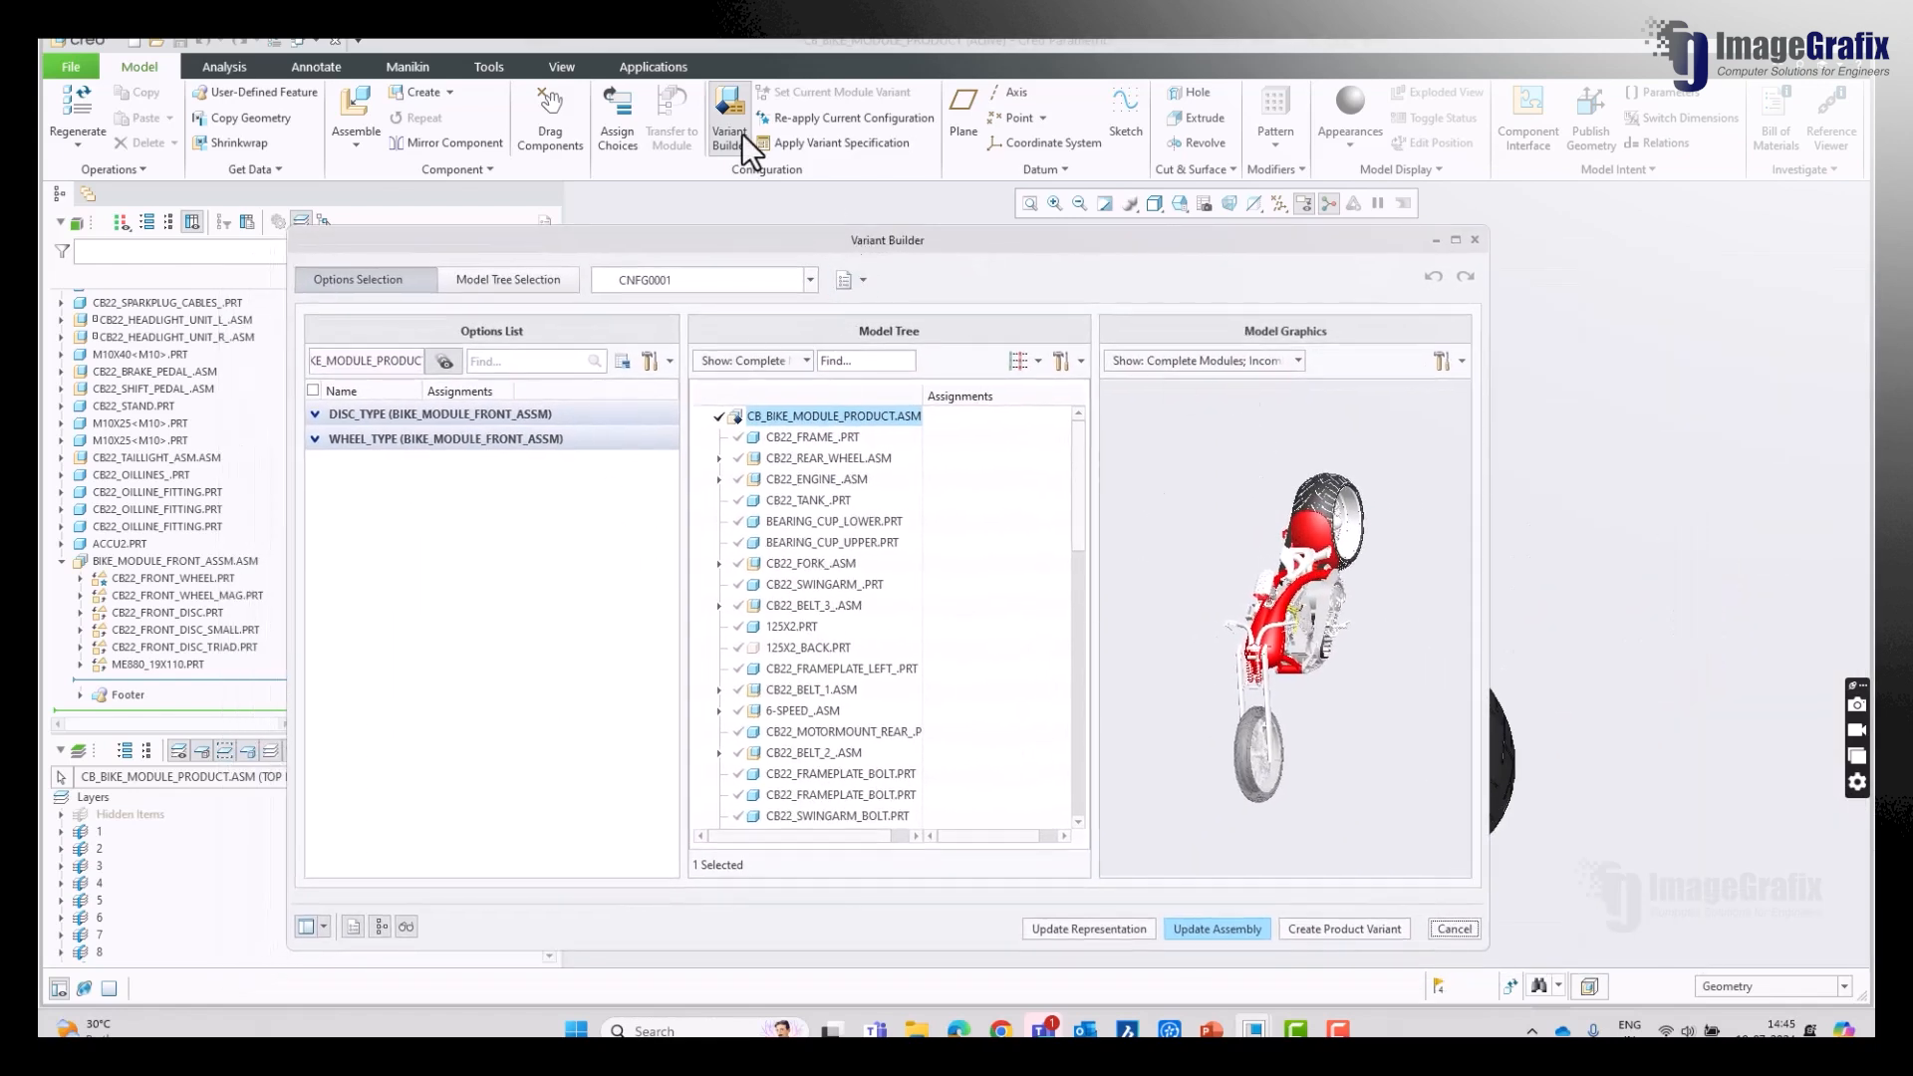
click(315, 415)
click(313, 518)
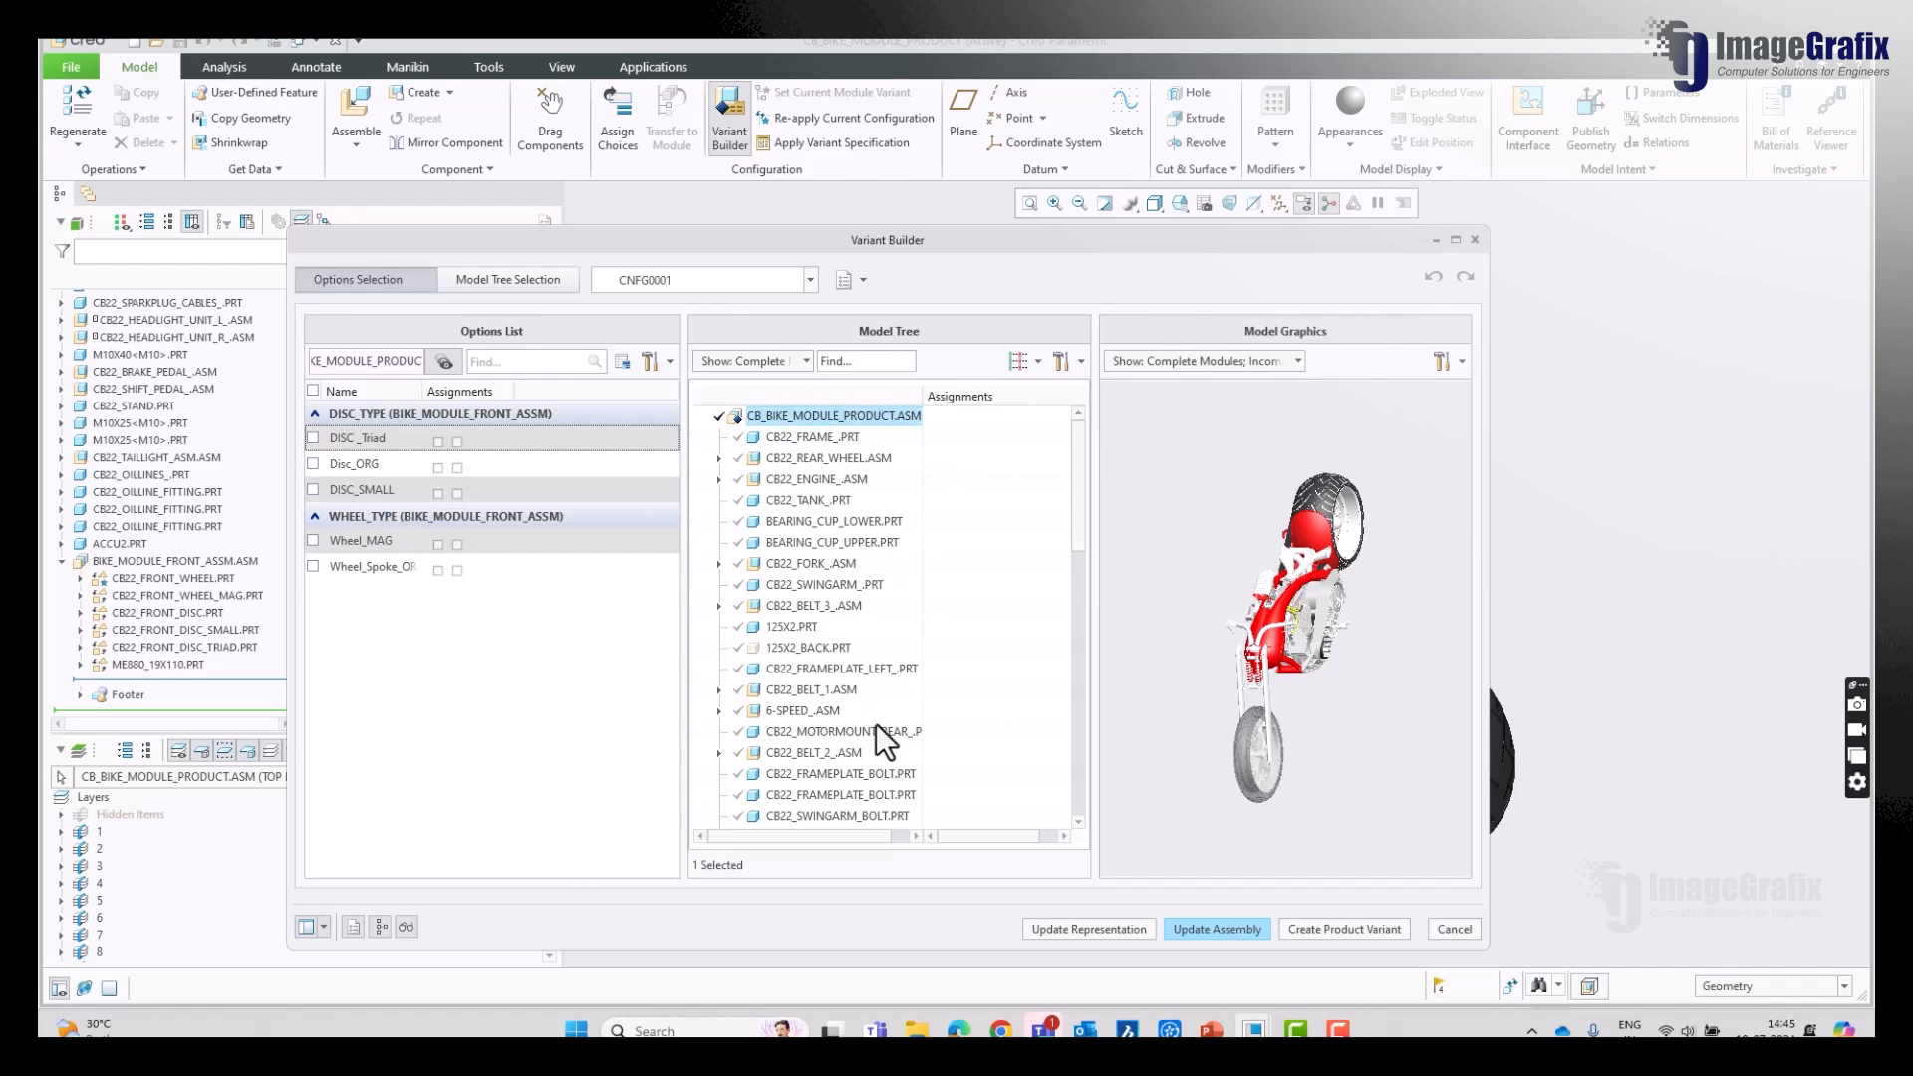
Step: Examine the bike product and its front wheel in the Variant Builder's graphics preview
scroll(879, 607, down, 3)
scroll(879, 607, up, 2)
scroll(1289, 724, down, 2)
scroll(1191, 590, up, 1)
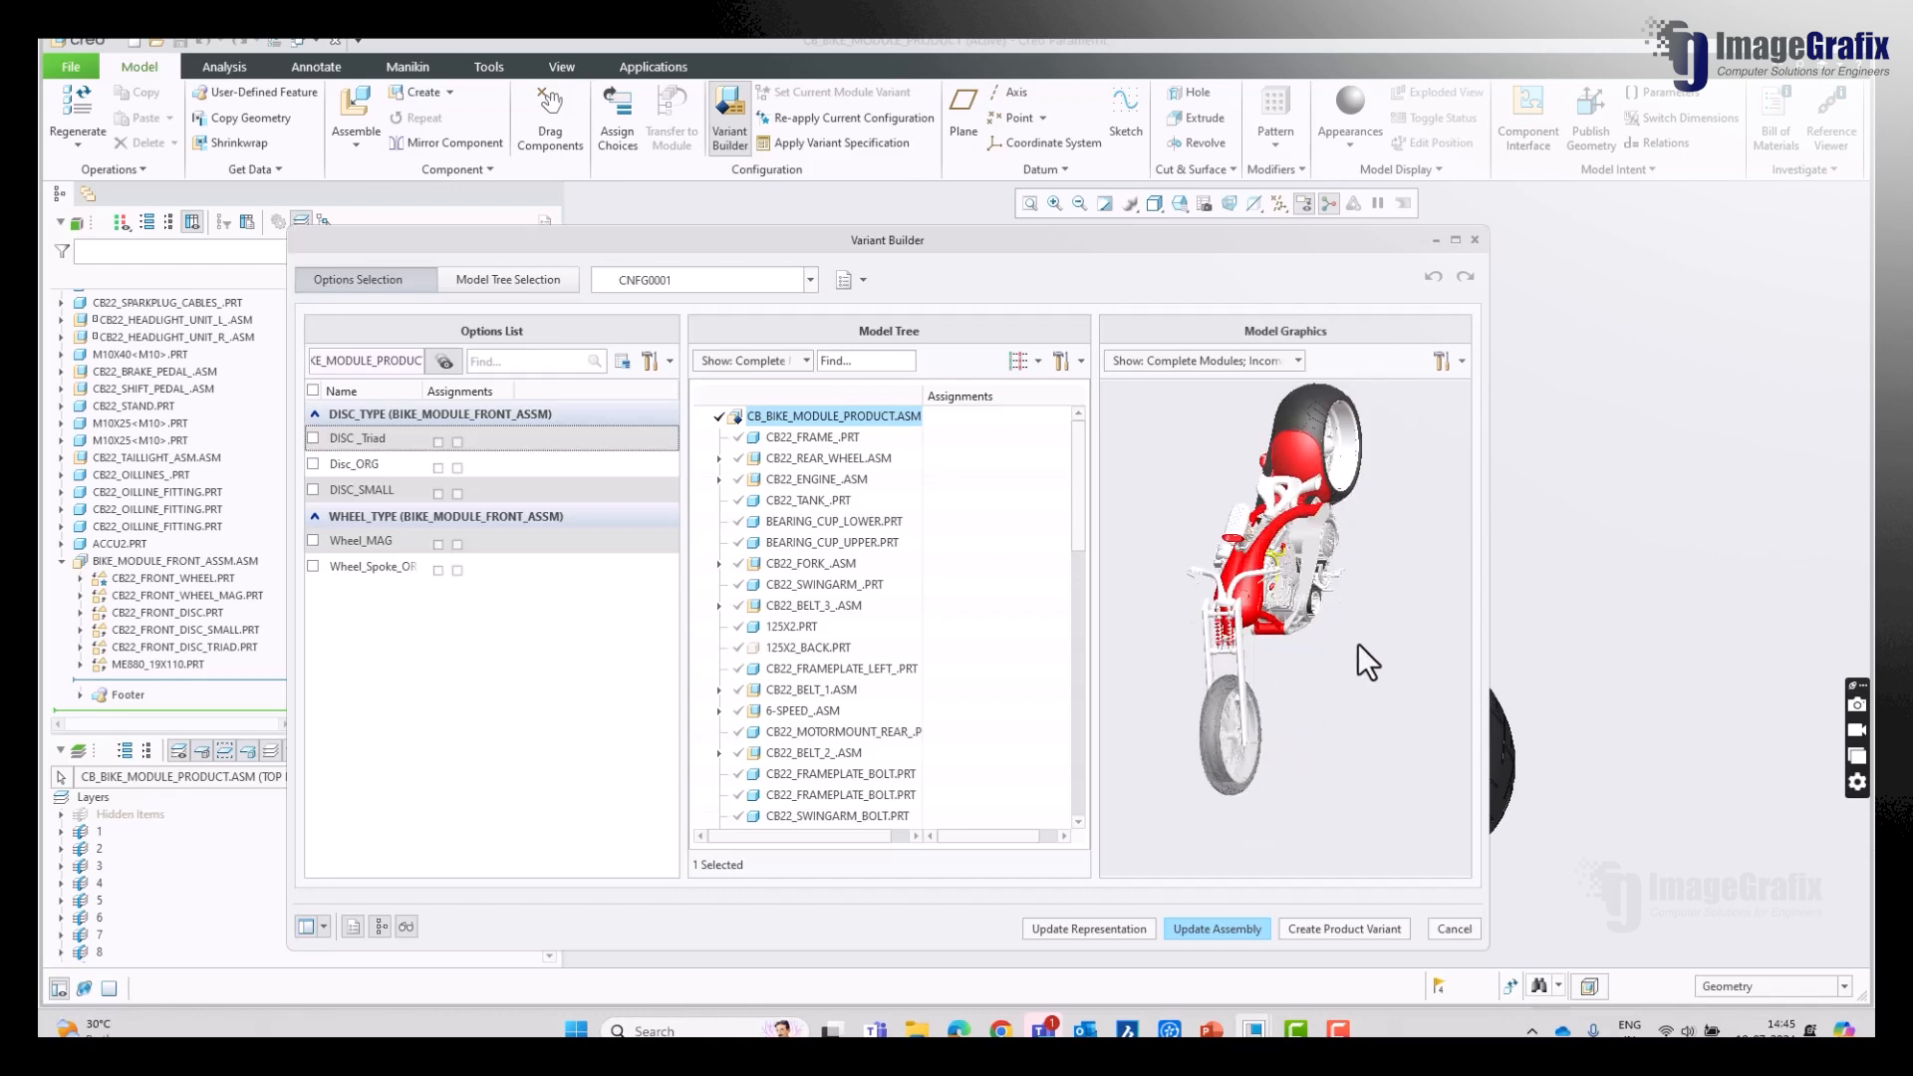
mouse_move(1359, 644)
middle_down()
mouse_move(1377, 576)
mouse_move(1306, 605)
mouse_move(1309, 630)
middle_up()
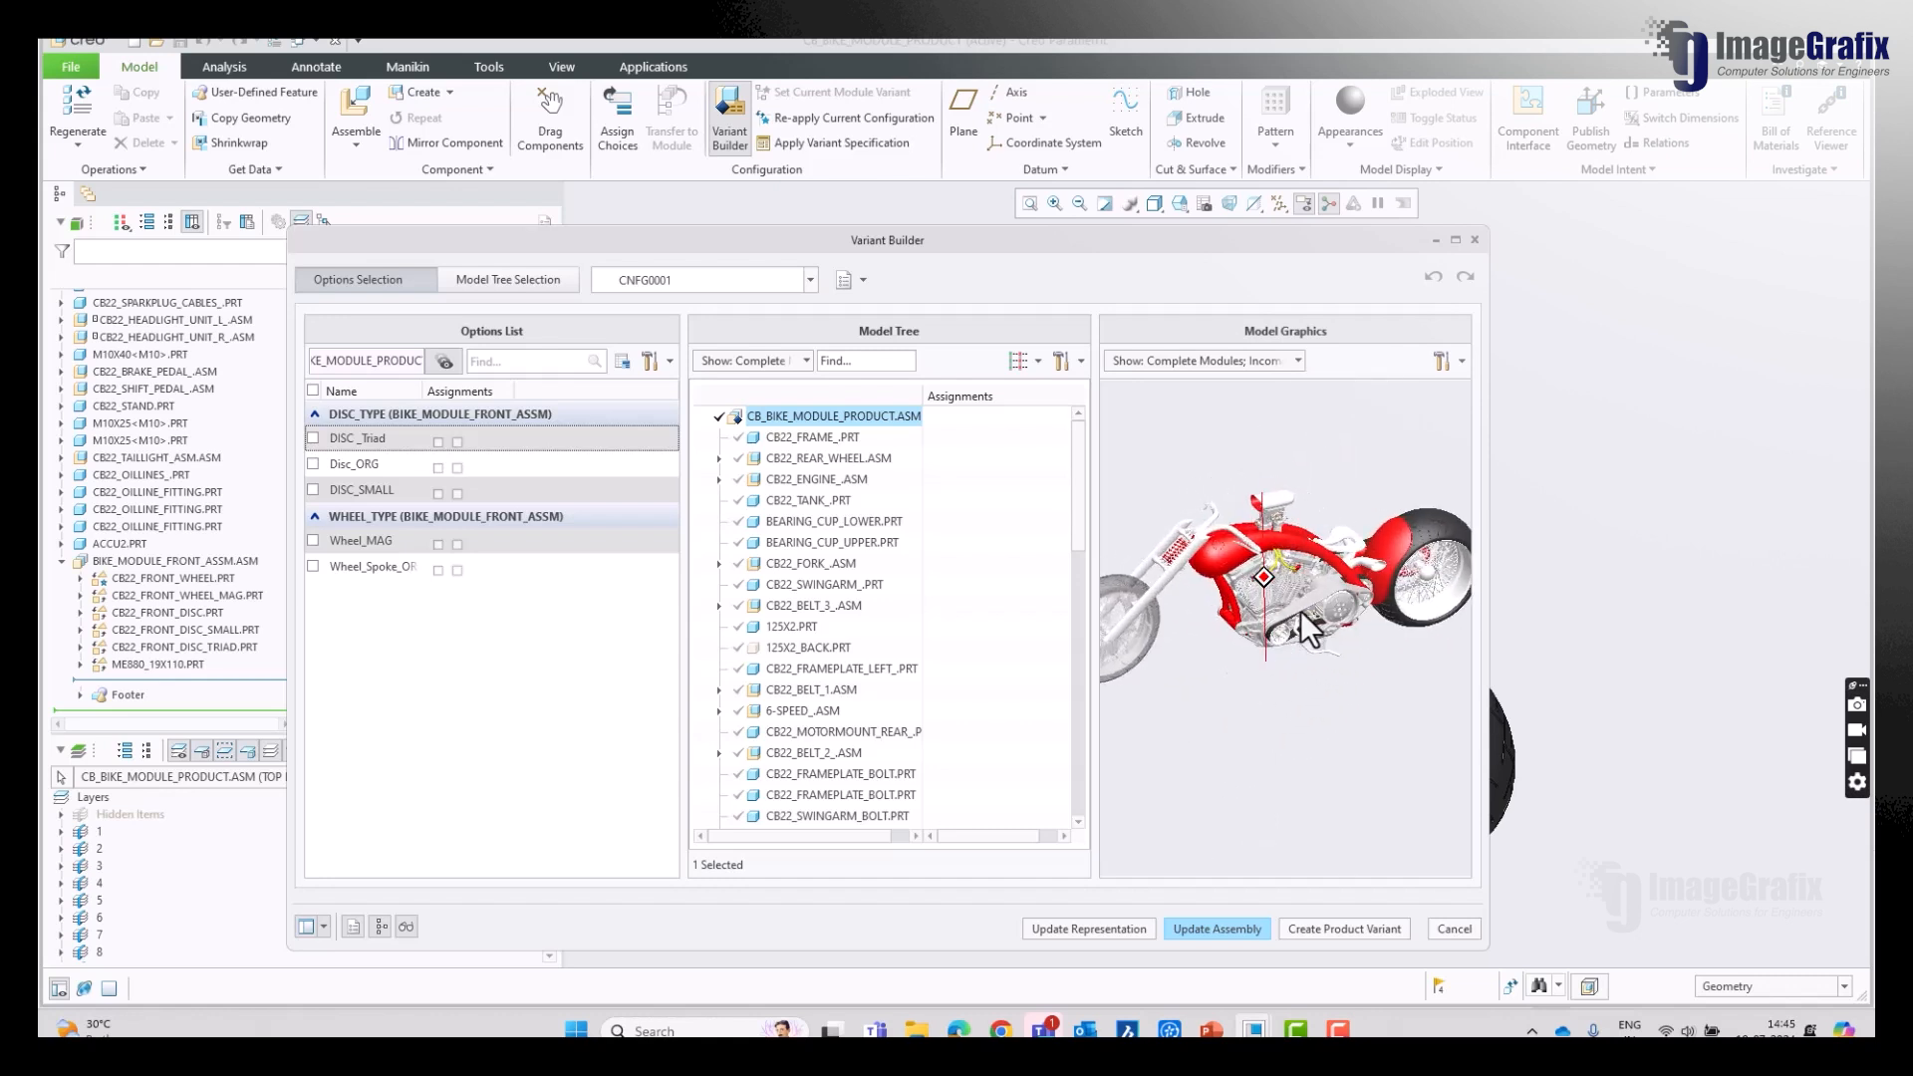
scroll(1343, 492, up, 2)
scroll(1230, 547, down, 4)
scroll(1156, 536, up, 1)
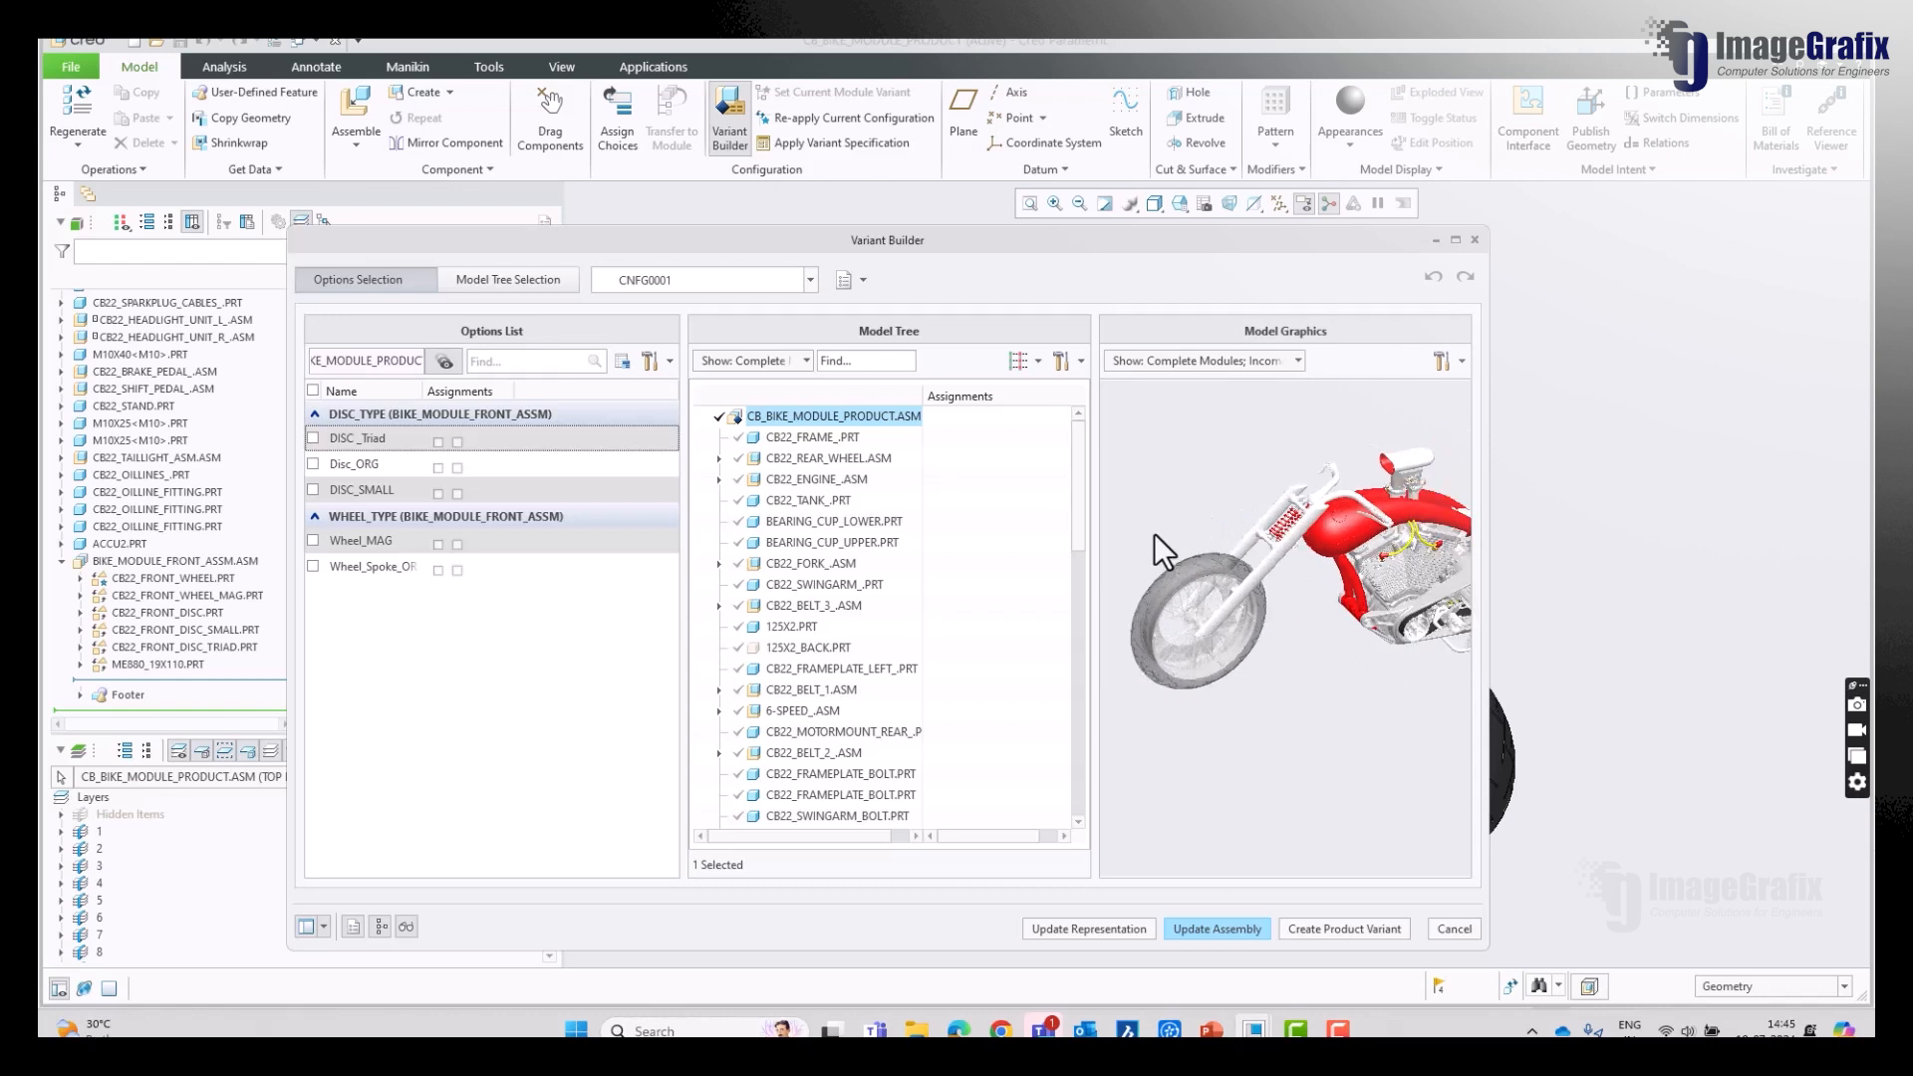
scroll(1169, 582, up, 1)
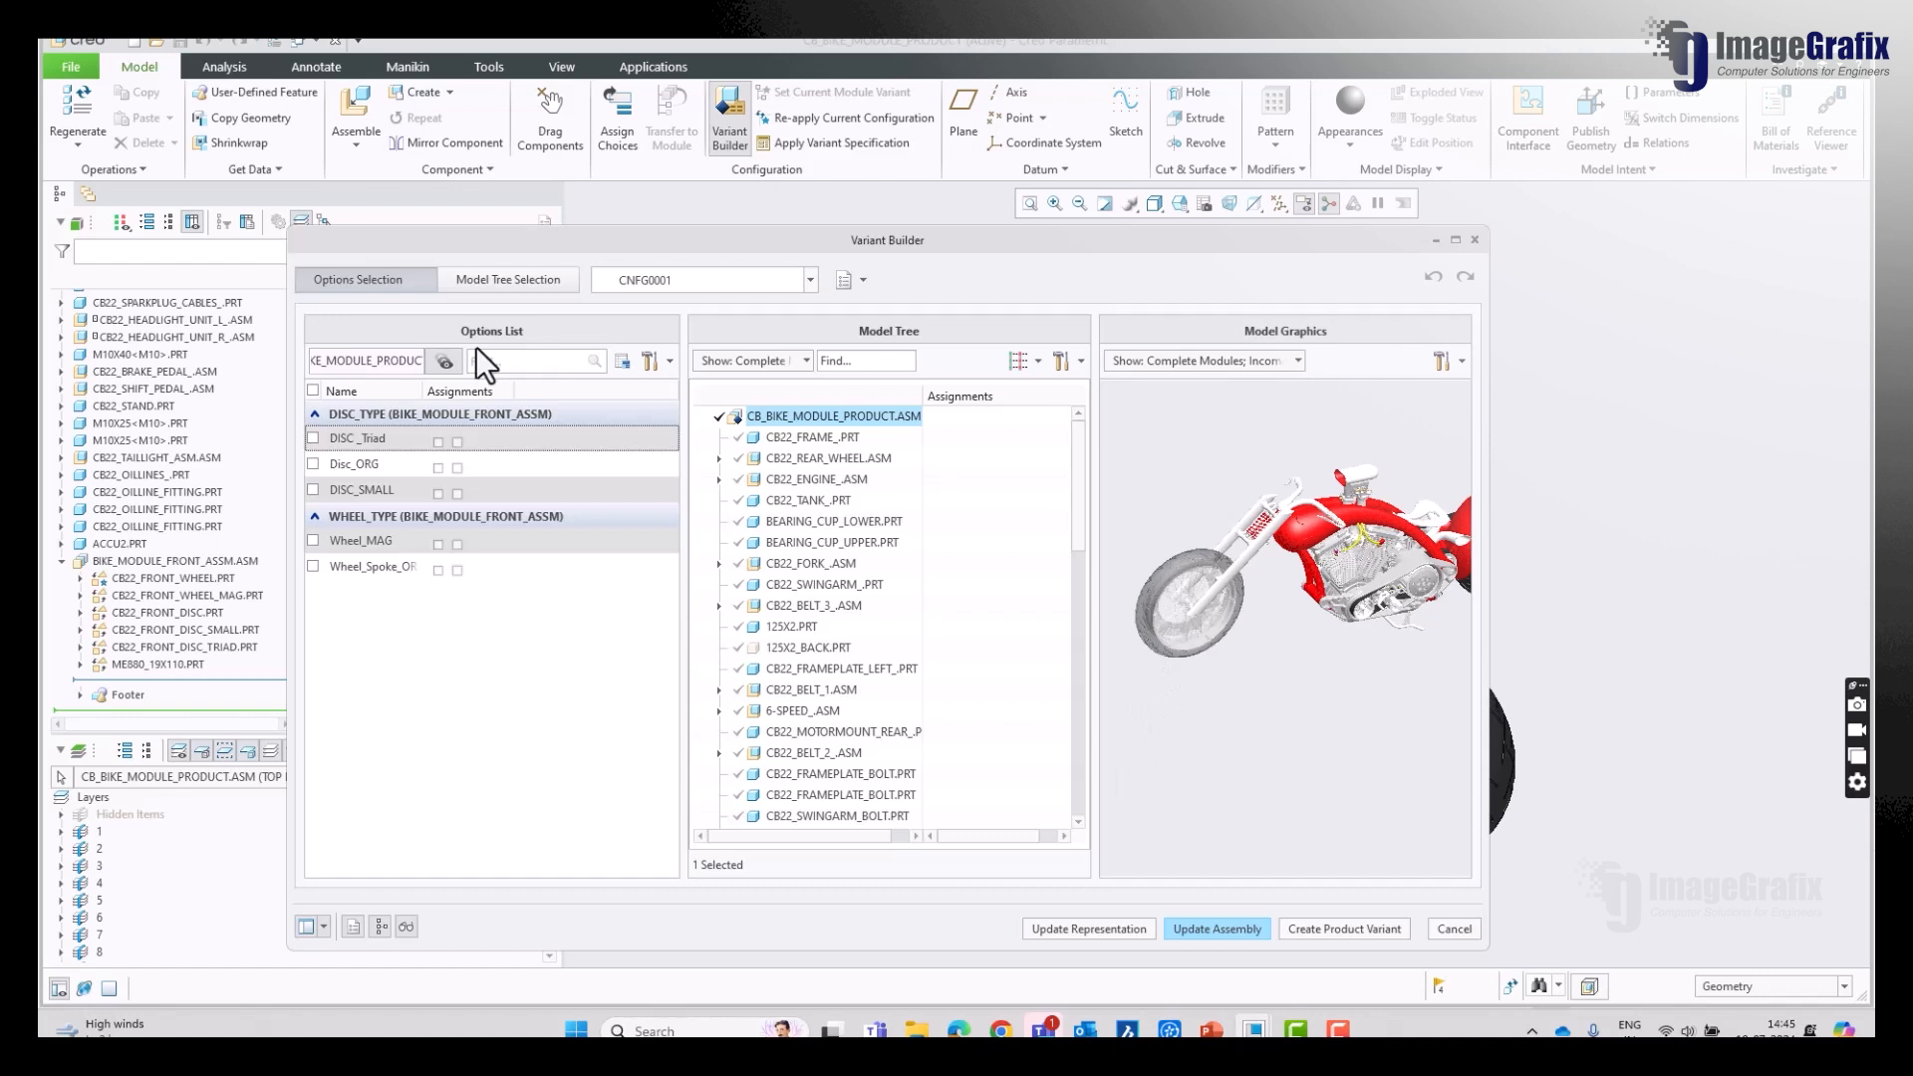
Step: Review the model tree selection mode, the available variant specifications and the commands for managing them
click(513, 279)
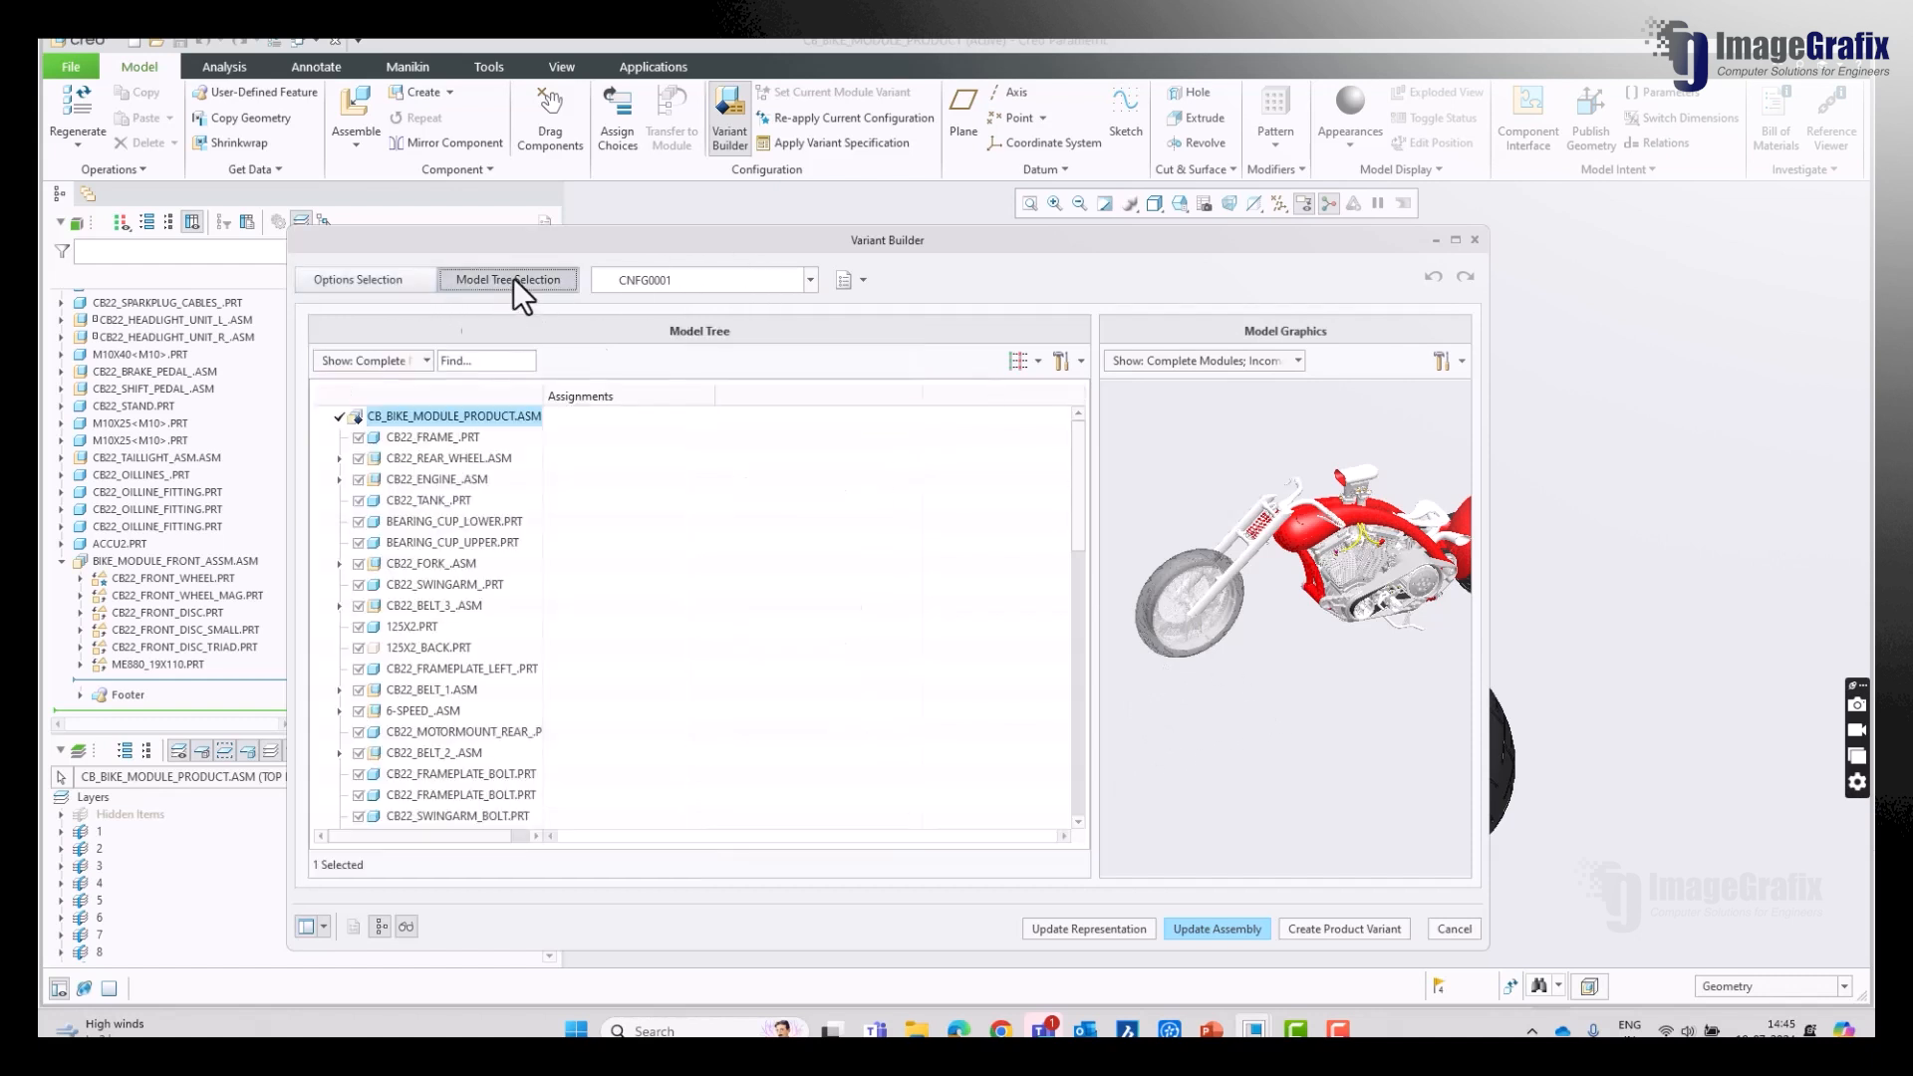
click(399, 283)
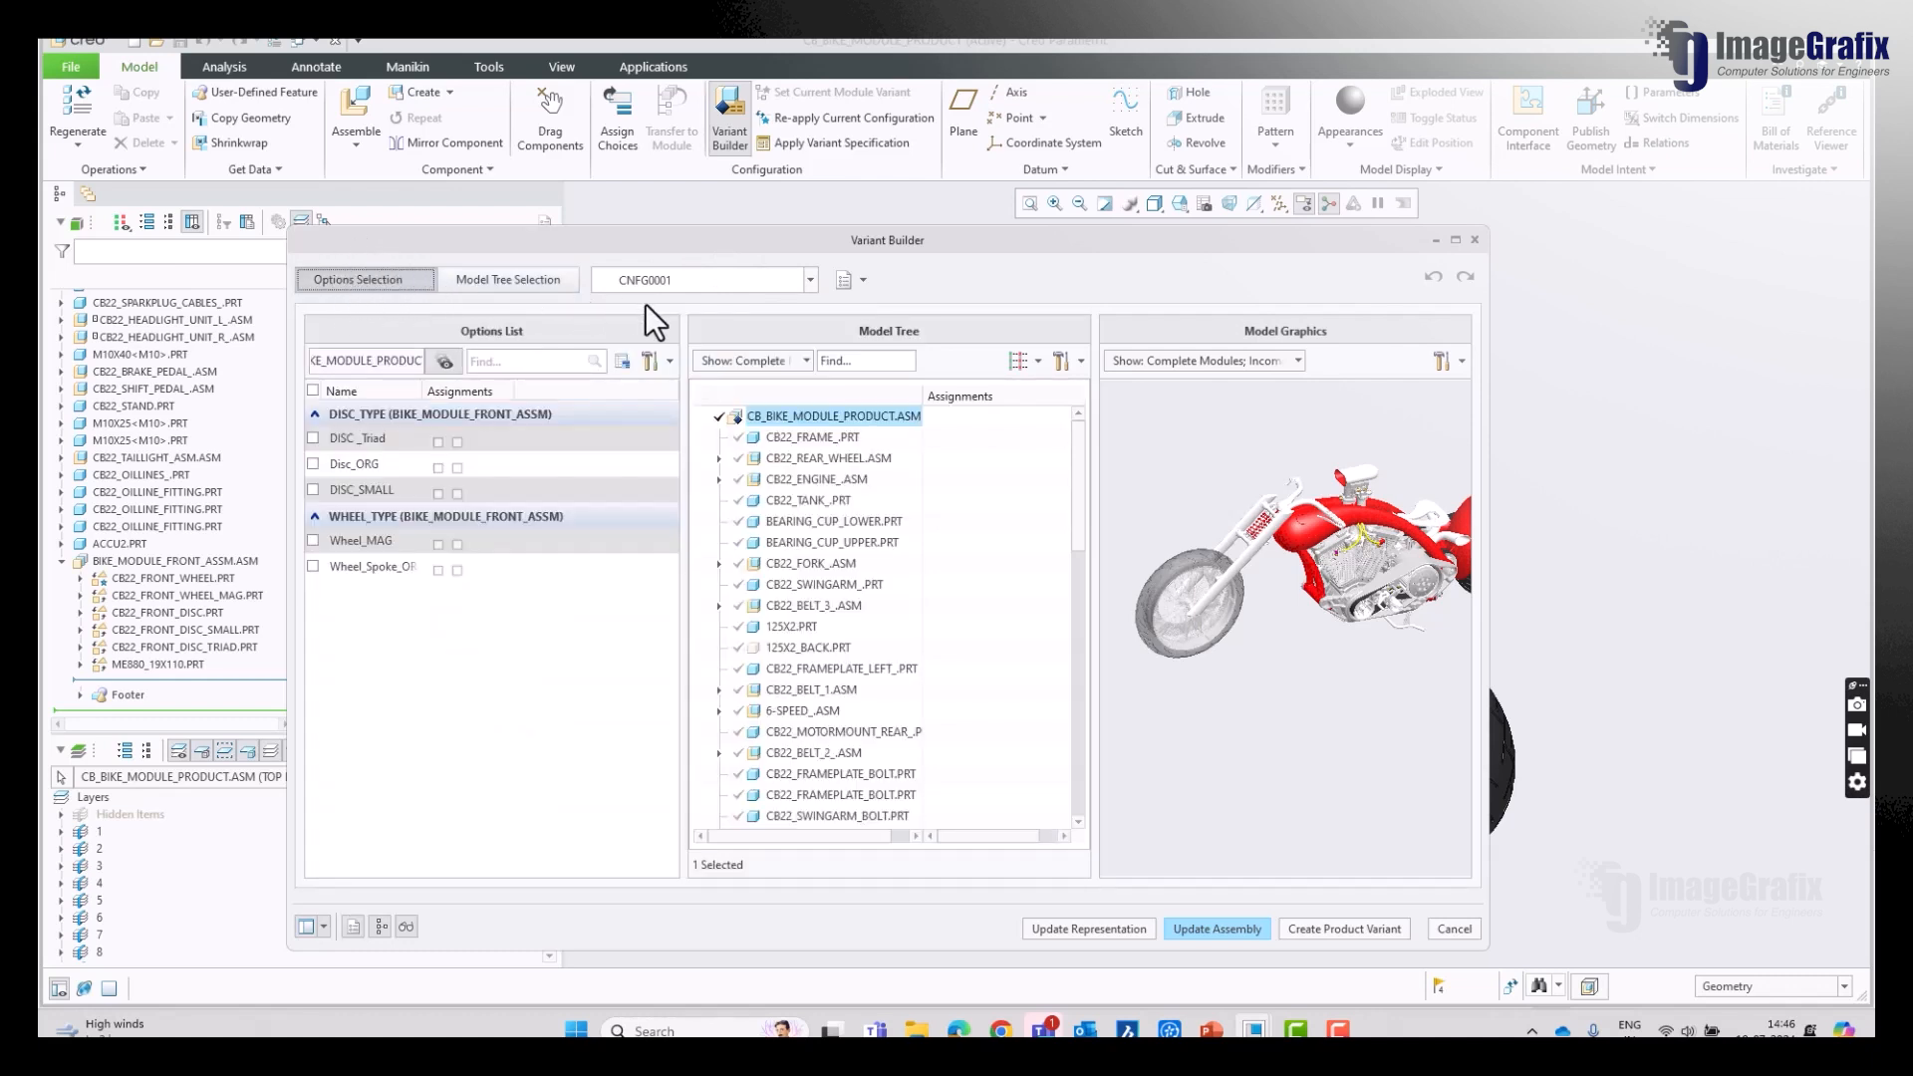
click(811, 280)
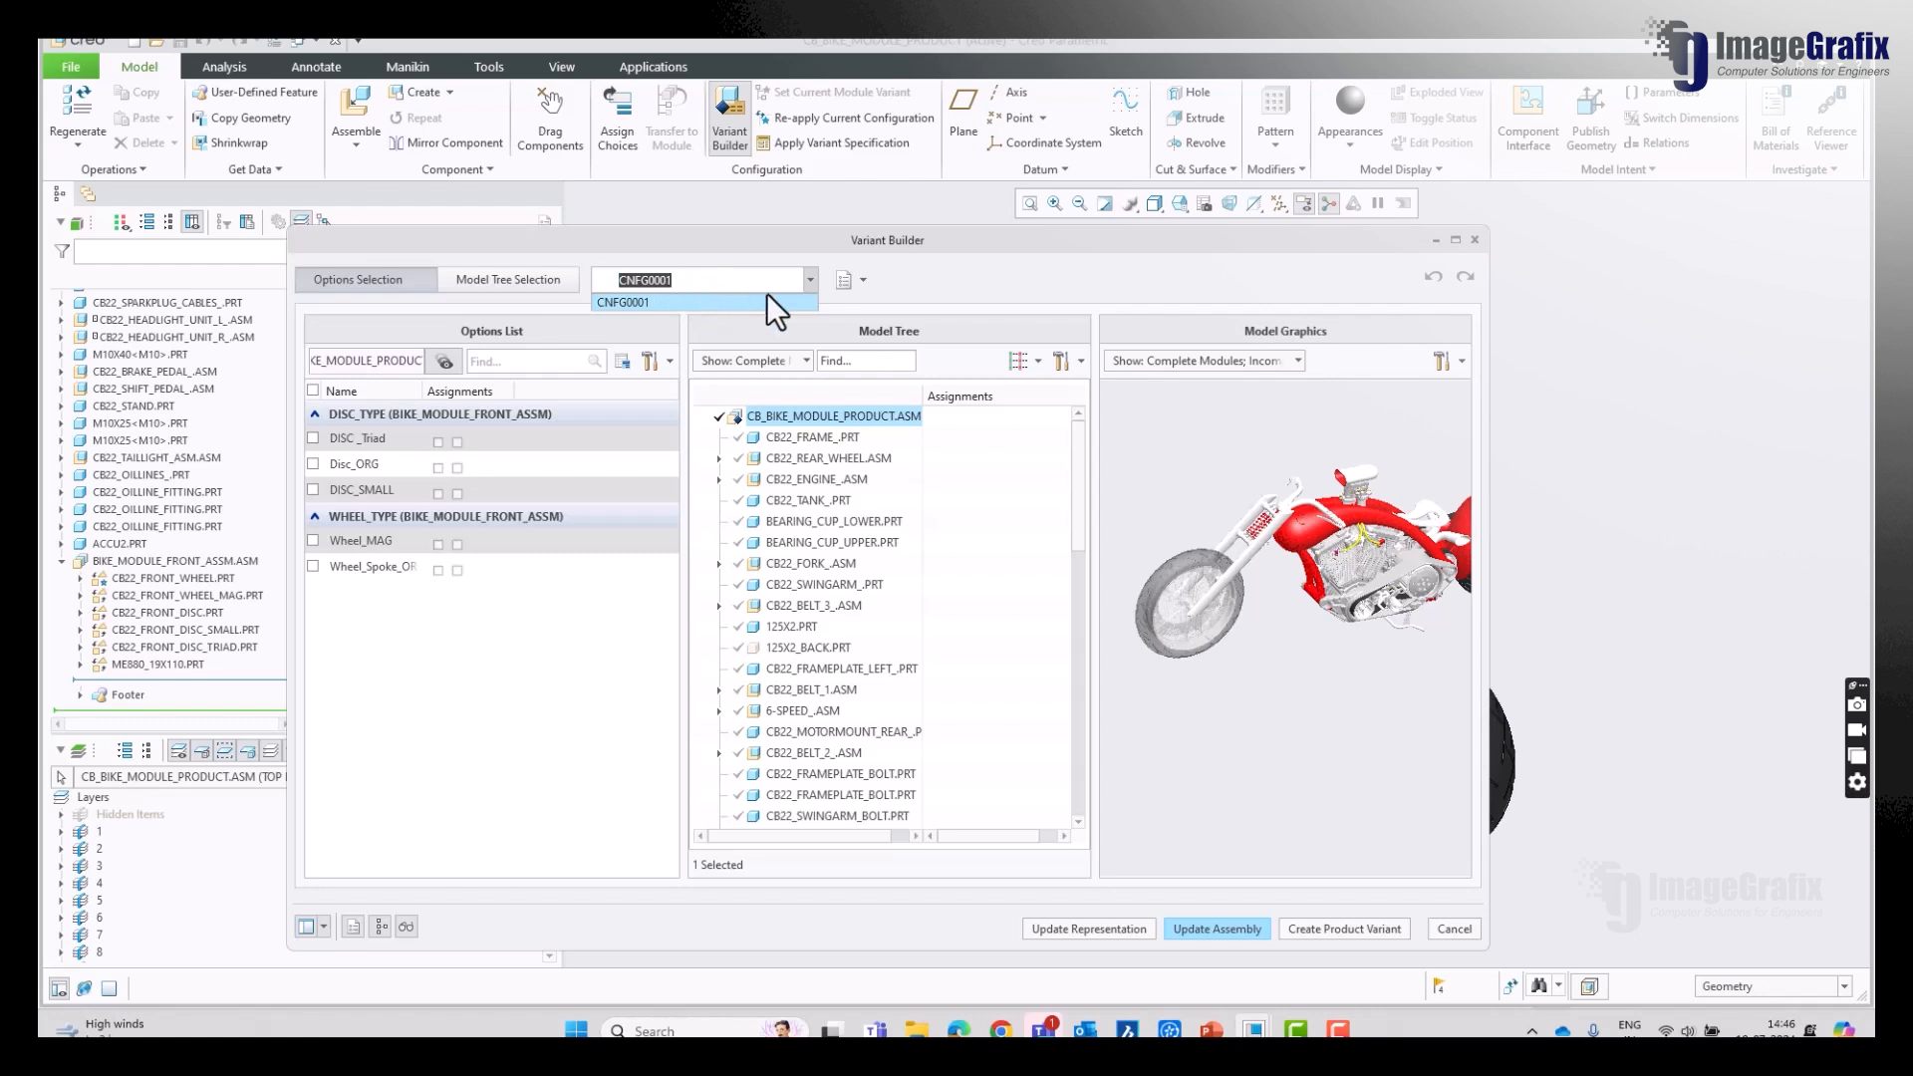
click(861, 281)
click(862, 281)
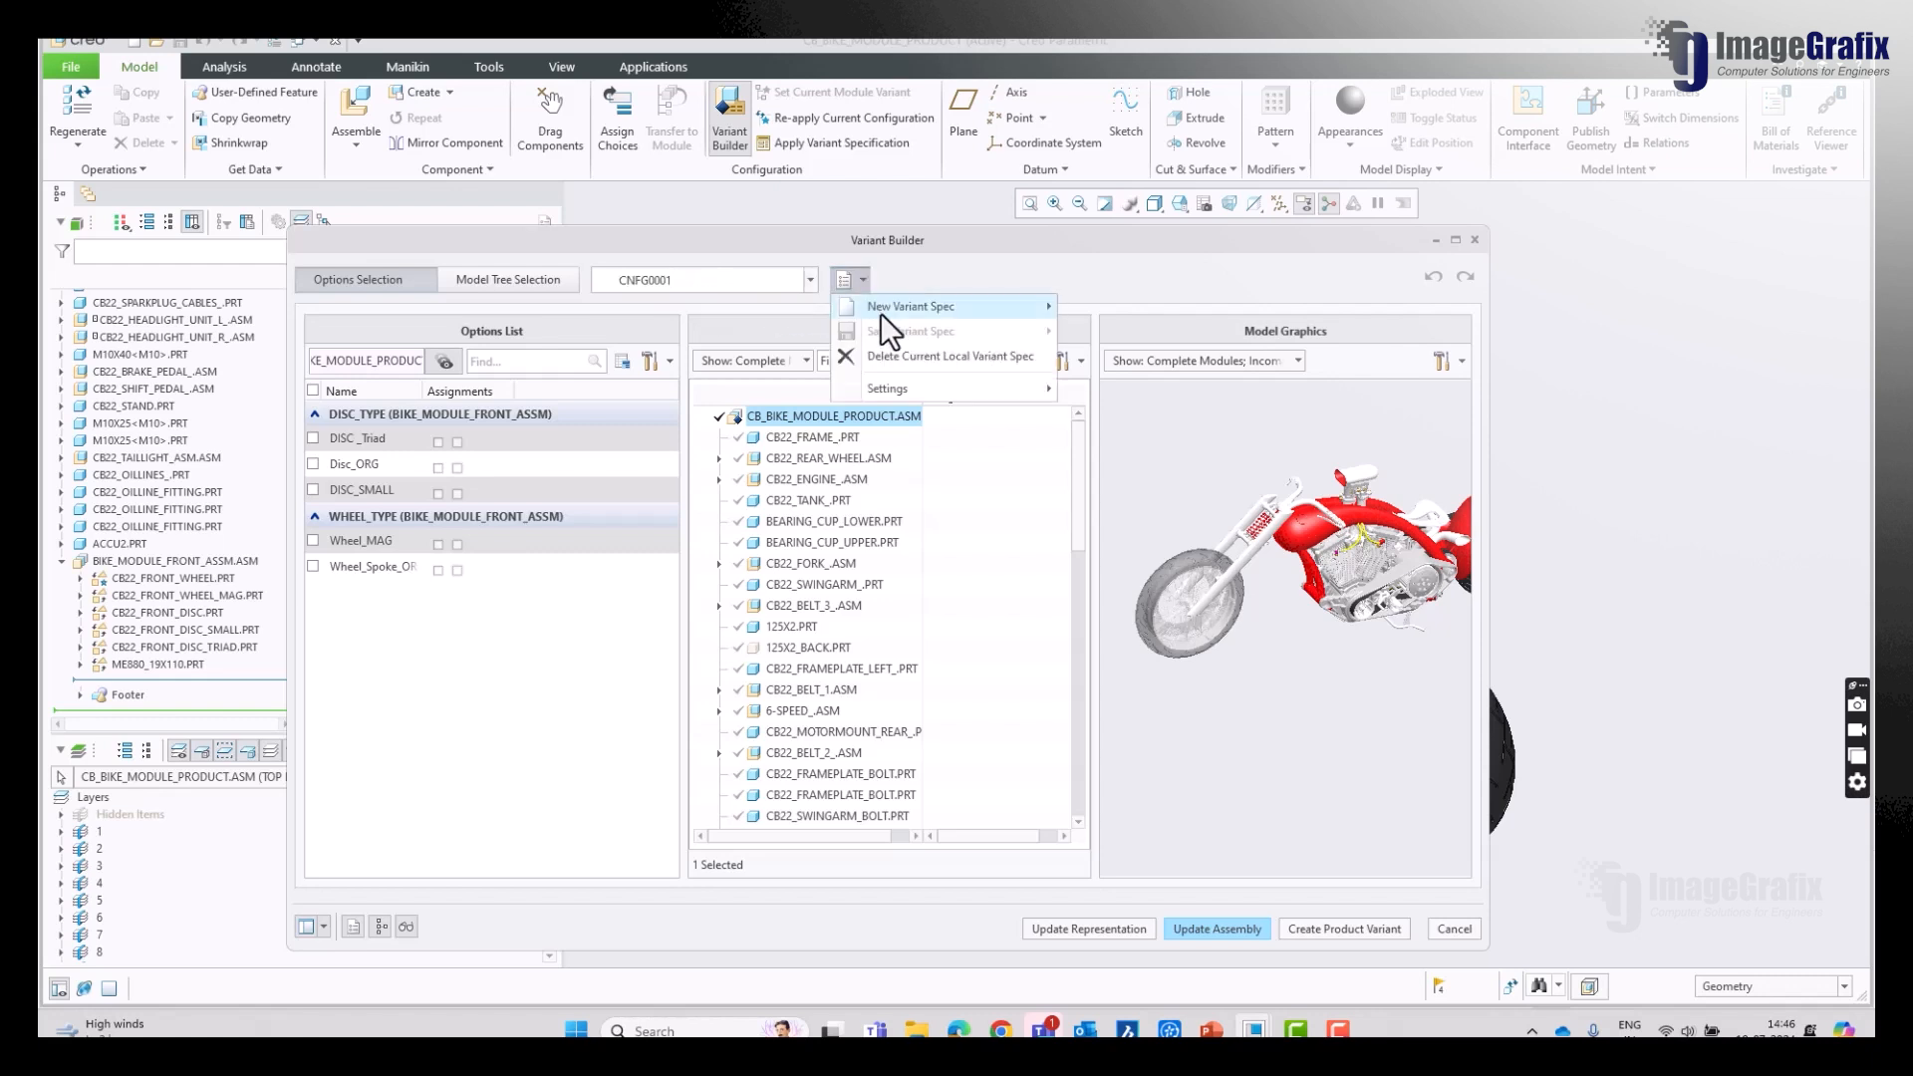
mouse_move(880, 313)
click(929, 259)
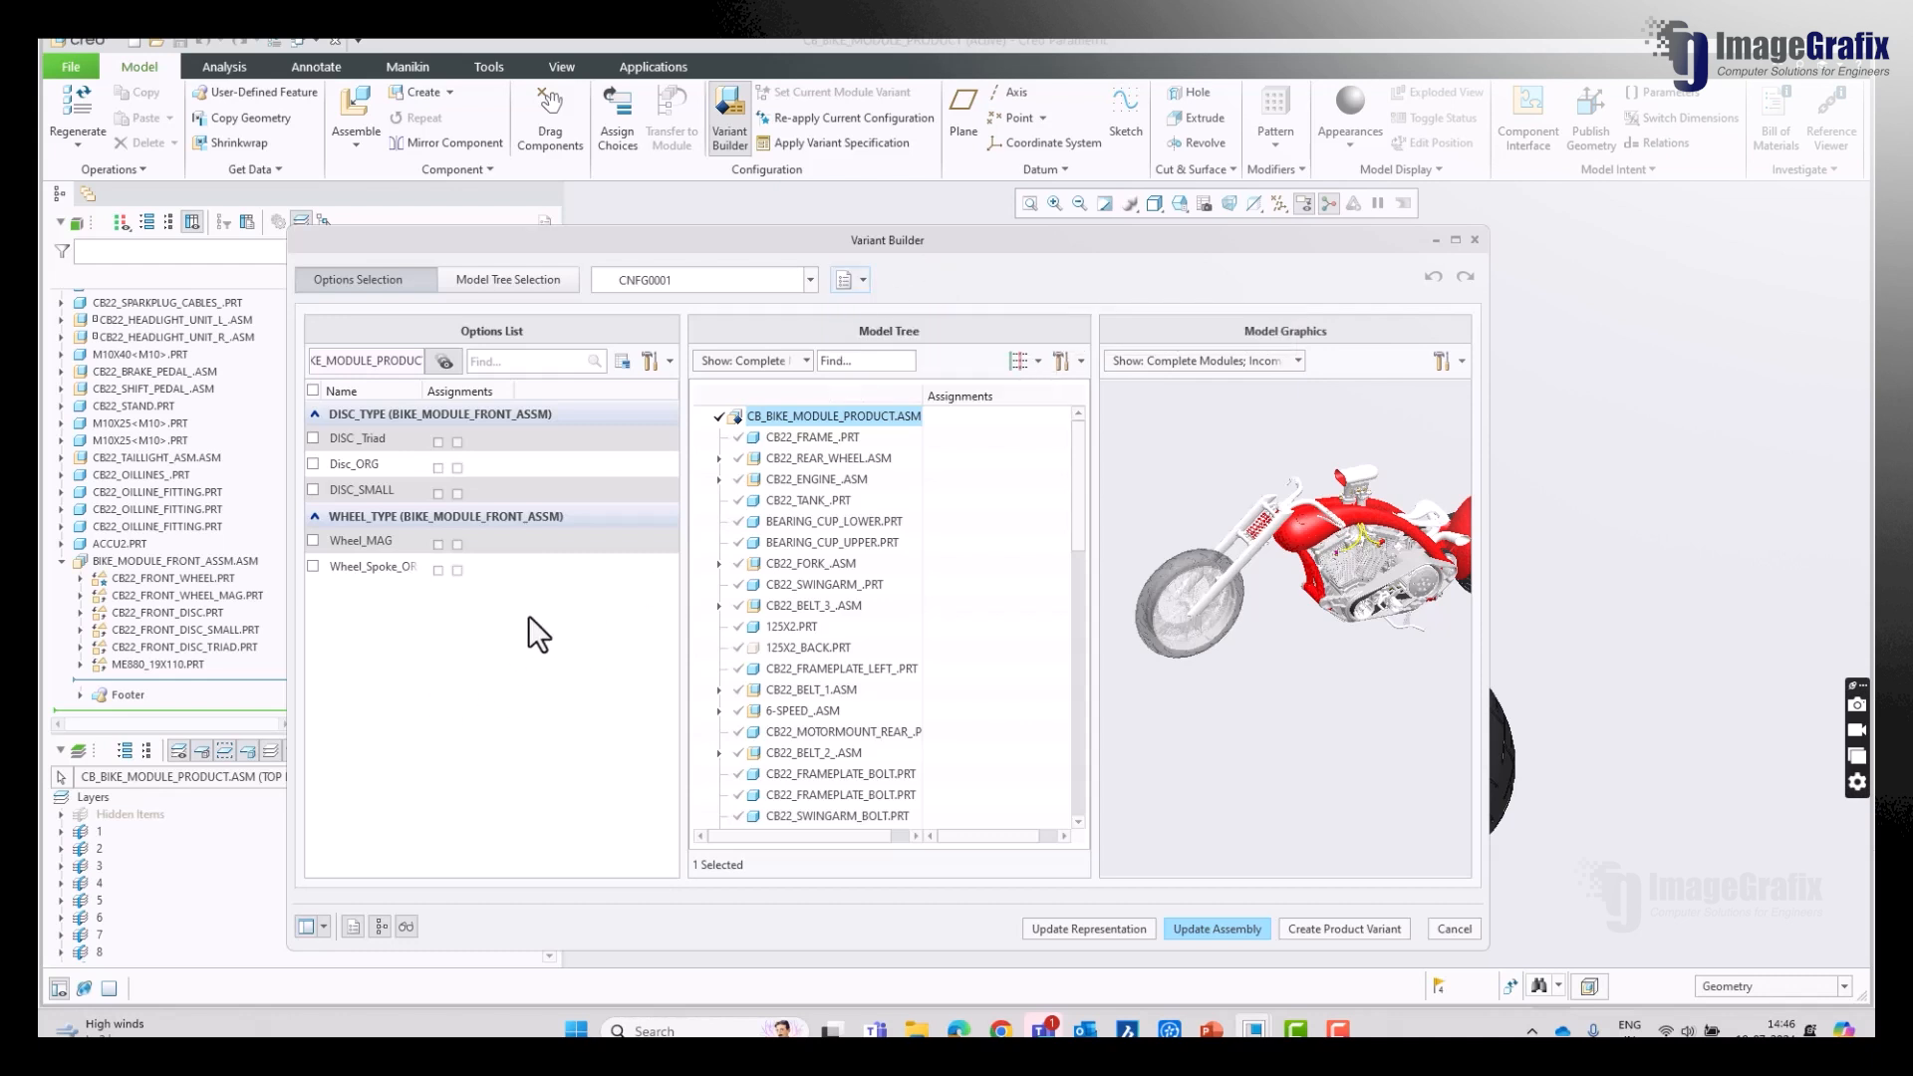
Step: Choose DISC_Triad and Wheel_MAG for the variant and try to update the assembly, declining to leave without saving
click(313, 438)
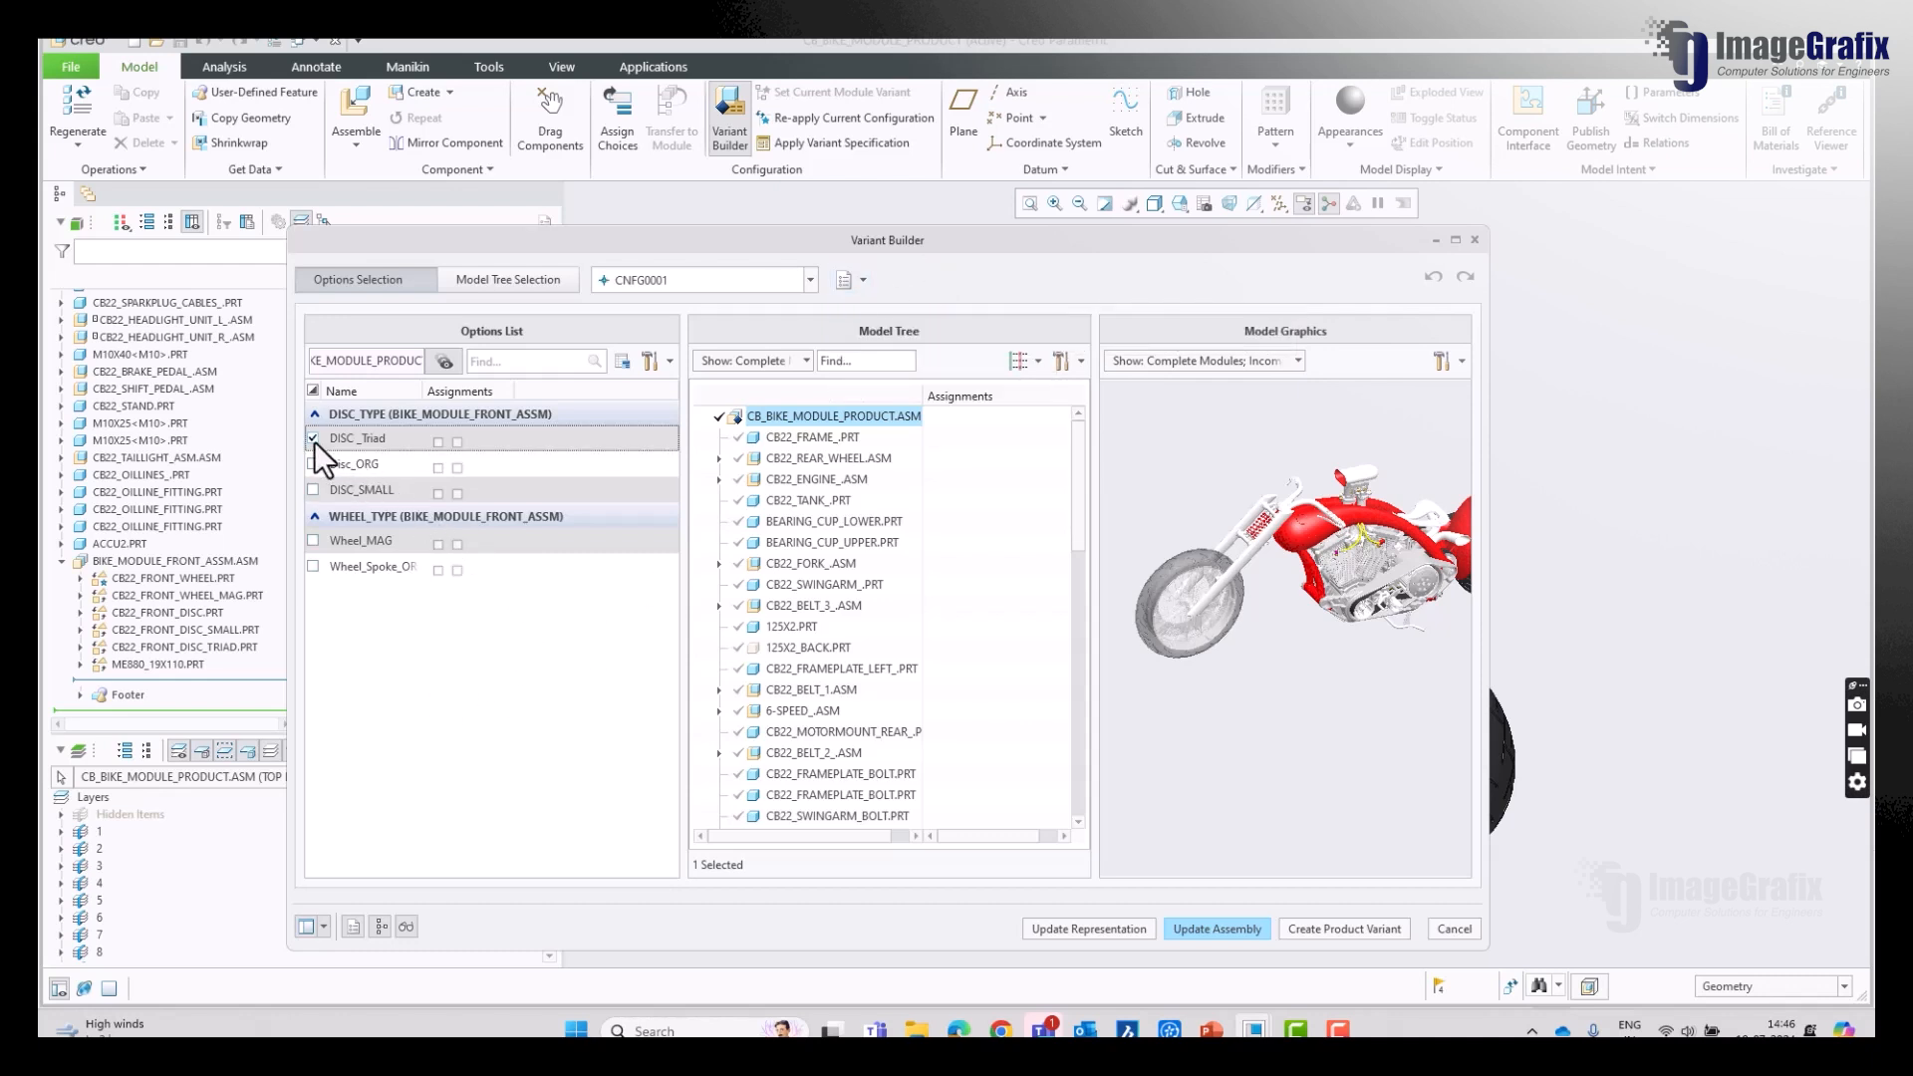
click(312, 541)
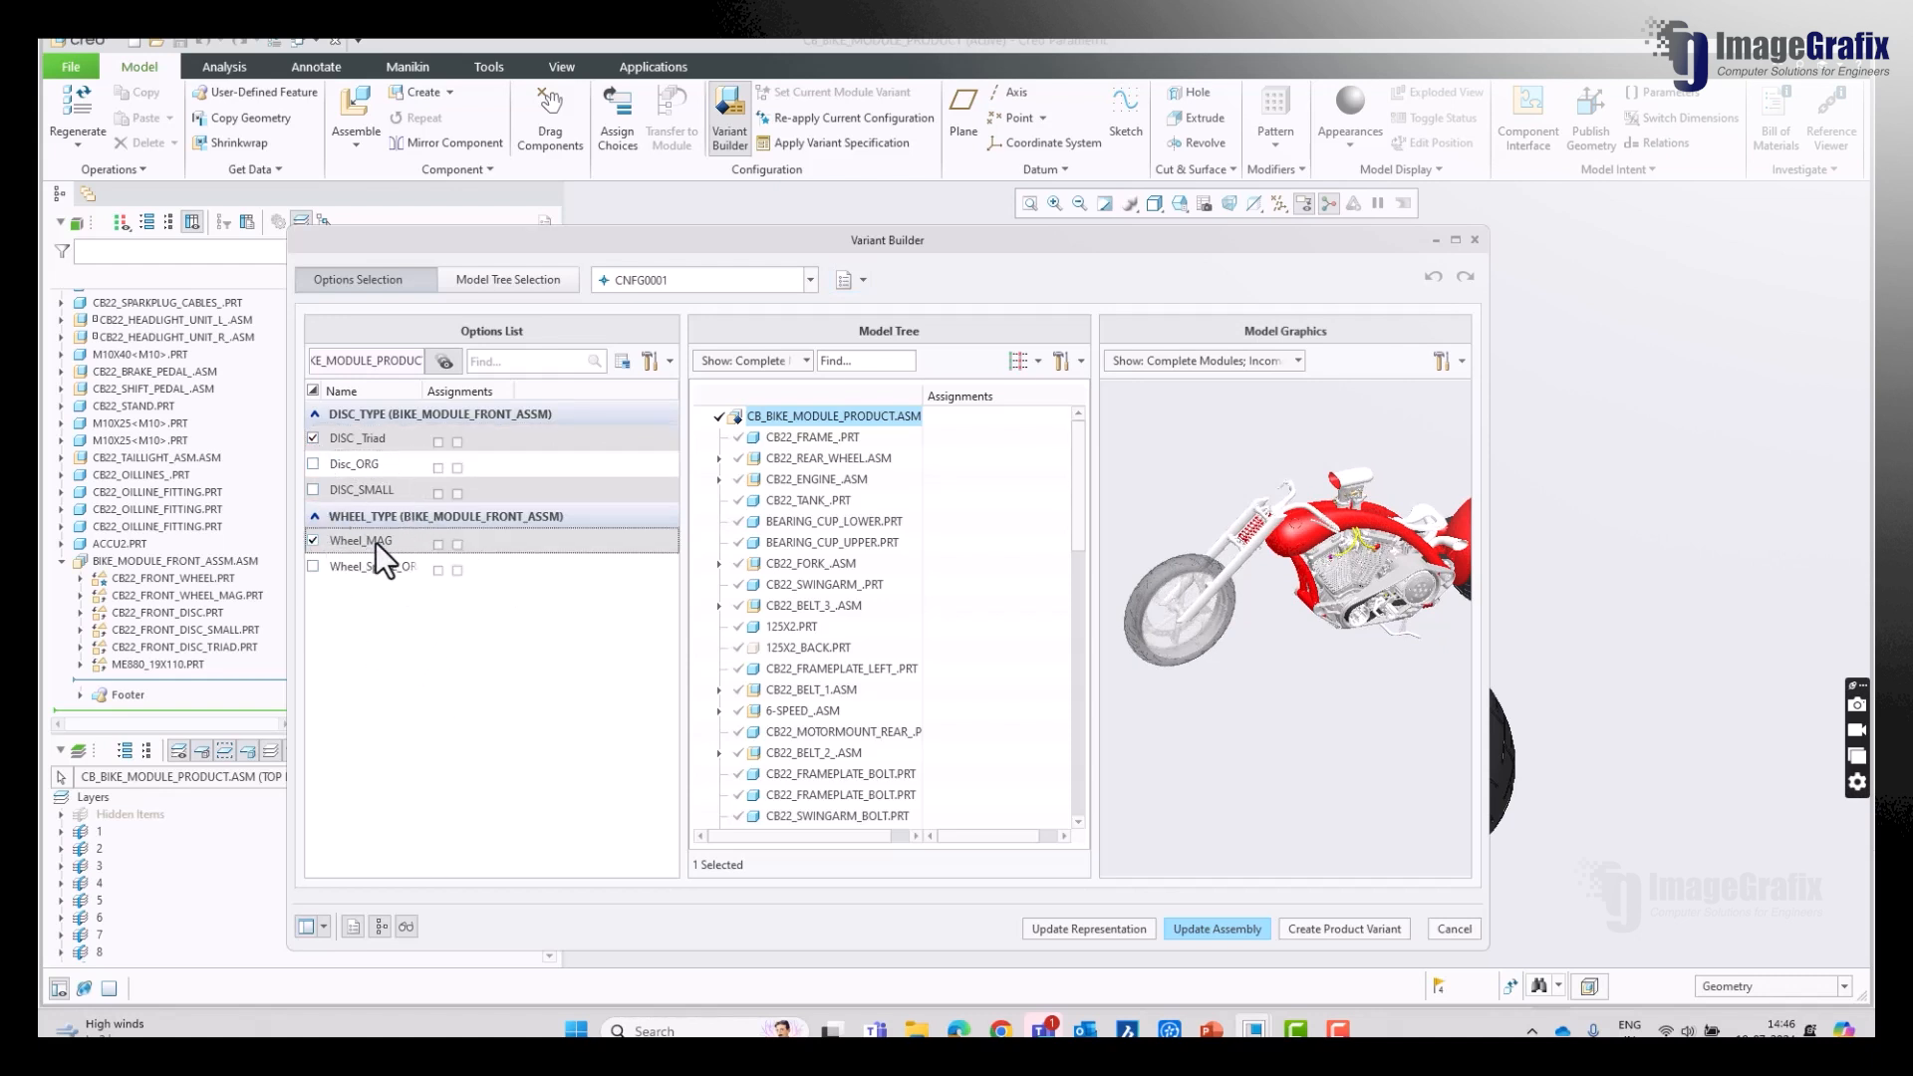
click(1221, 927)
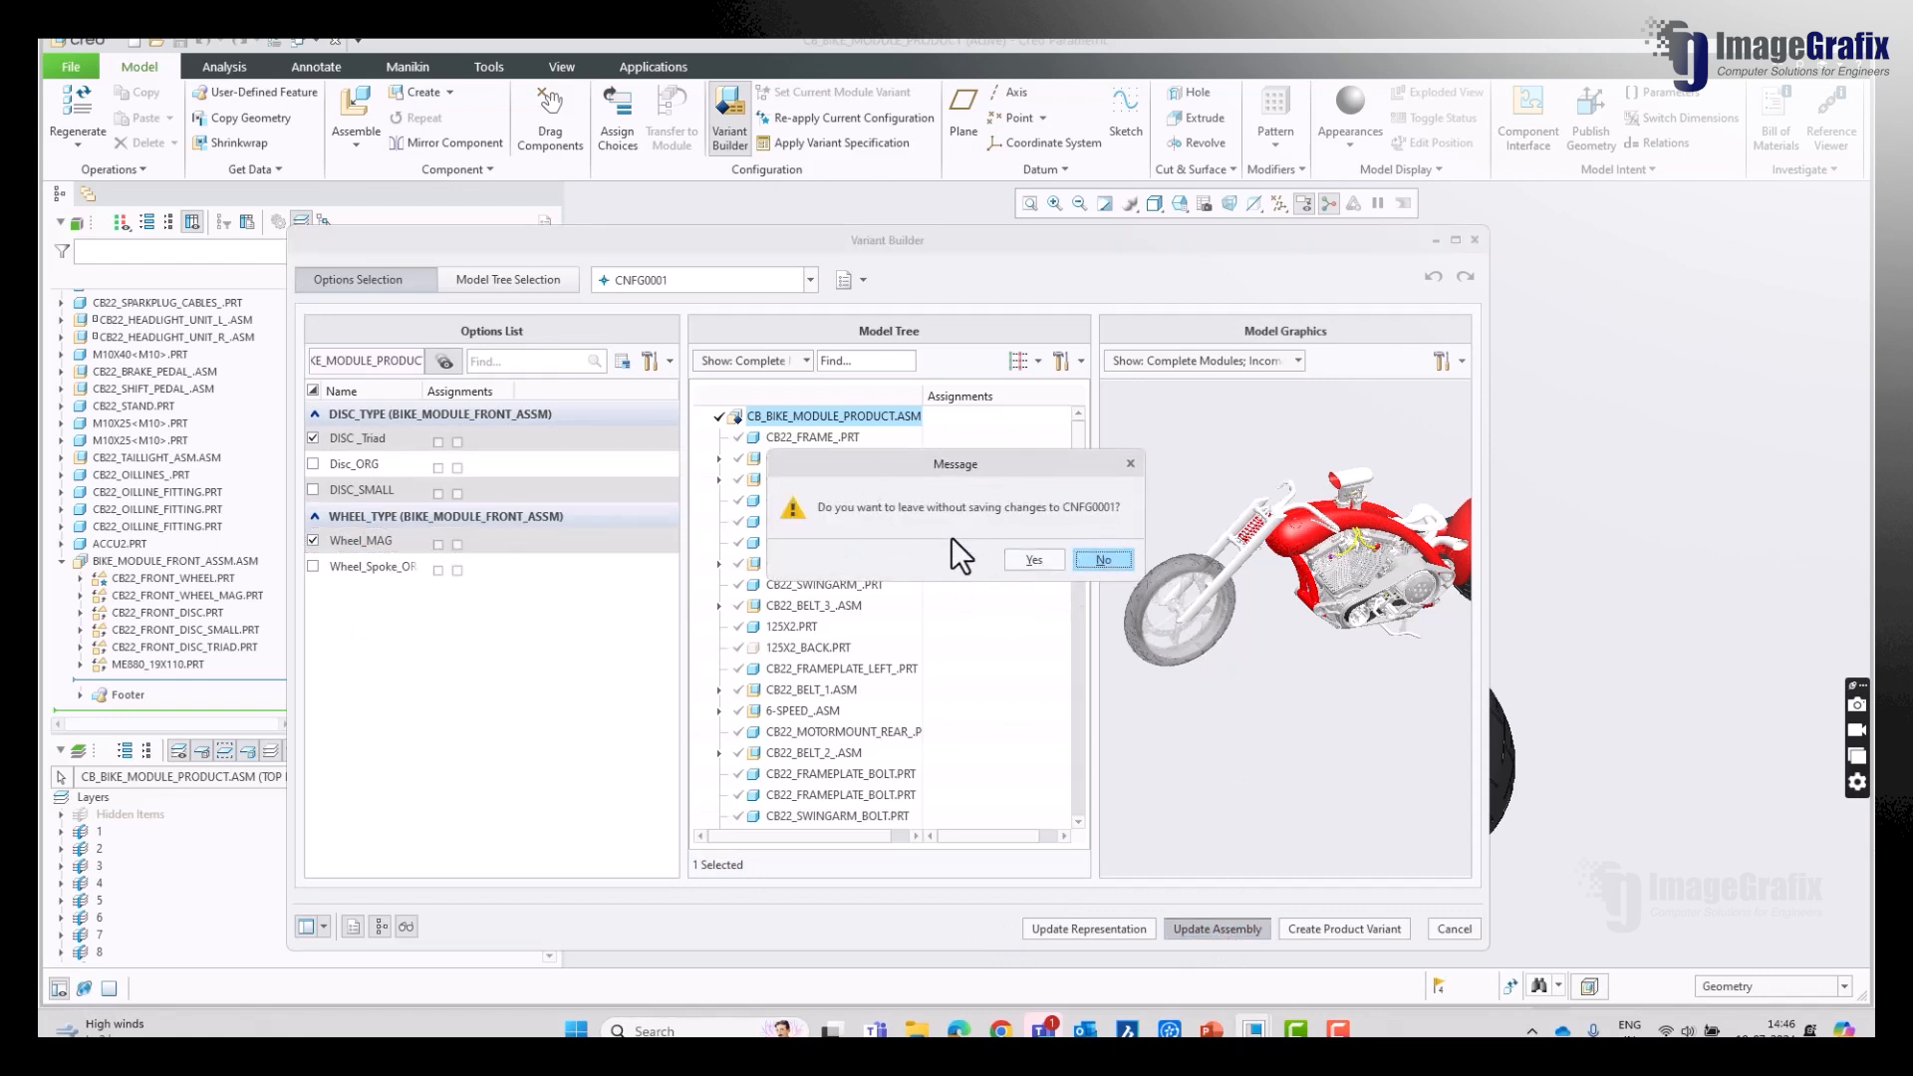
click(1101, 564)
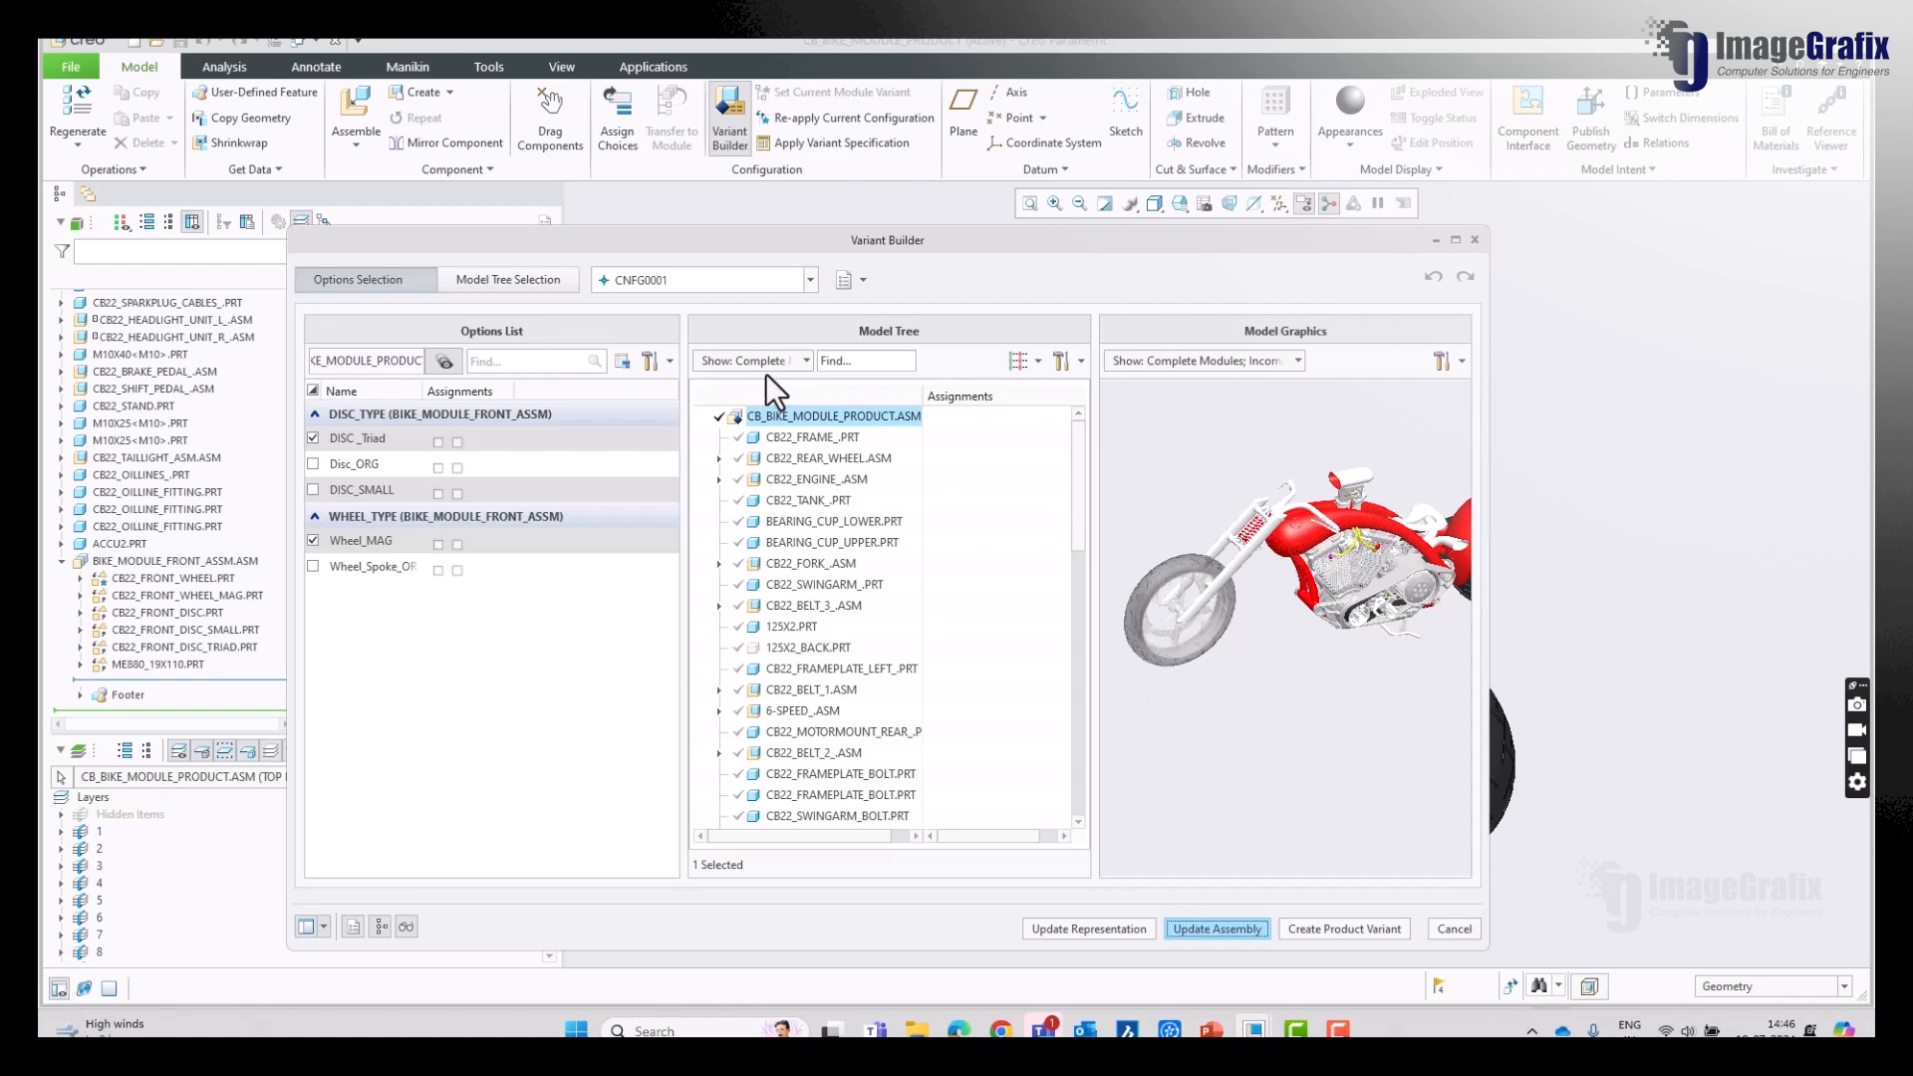
Step: Rename the variant specification to BIKE_L1 and save it to the assembly
click(812, 279)
click(725, 281)
text(Bike_L1)
click(864, 280)
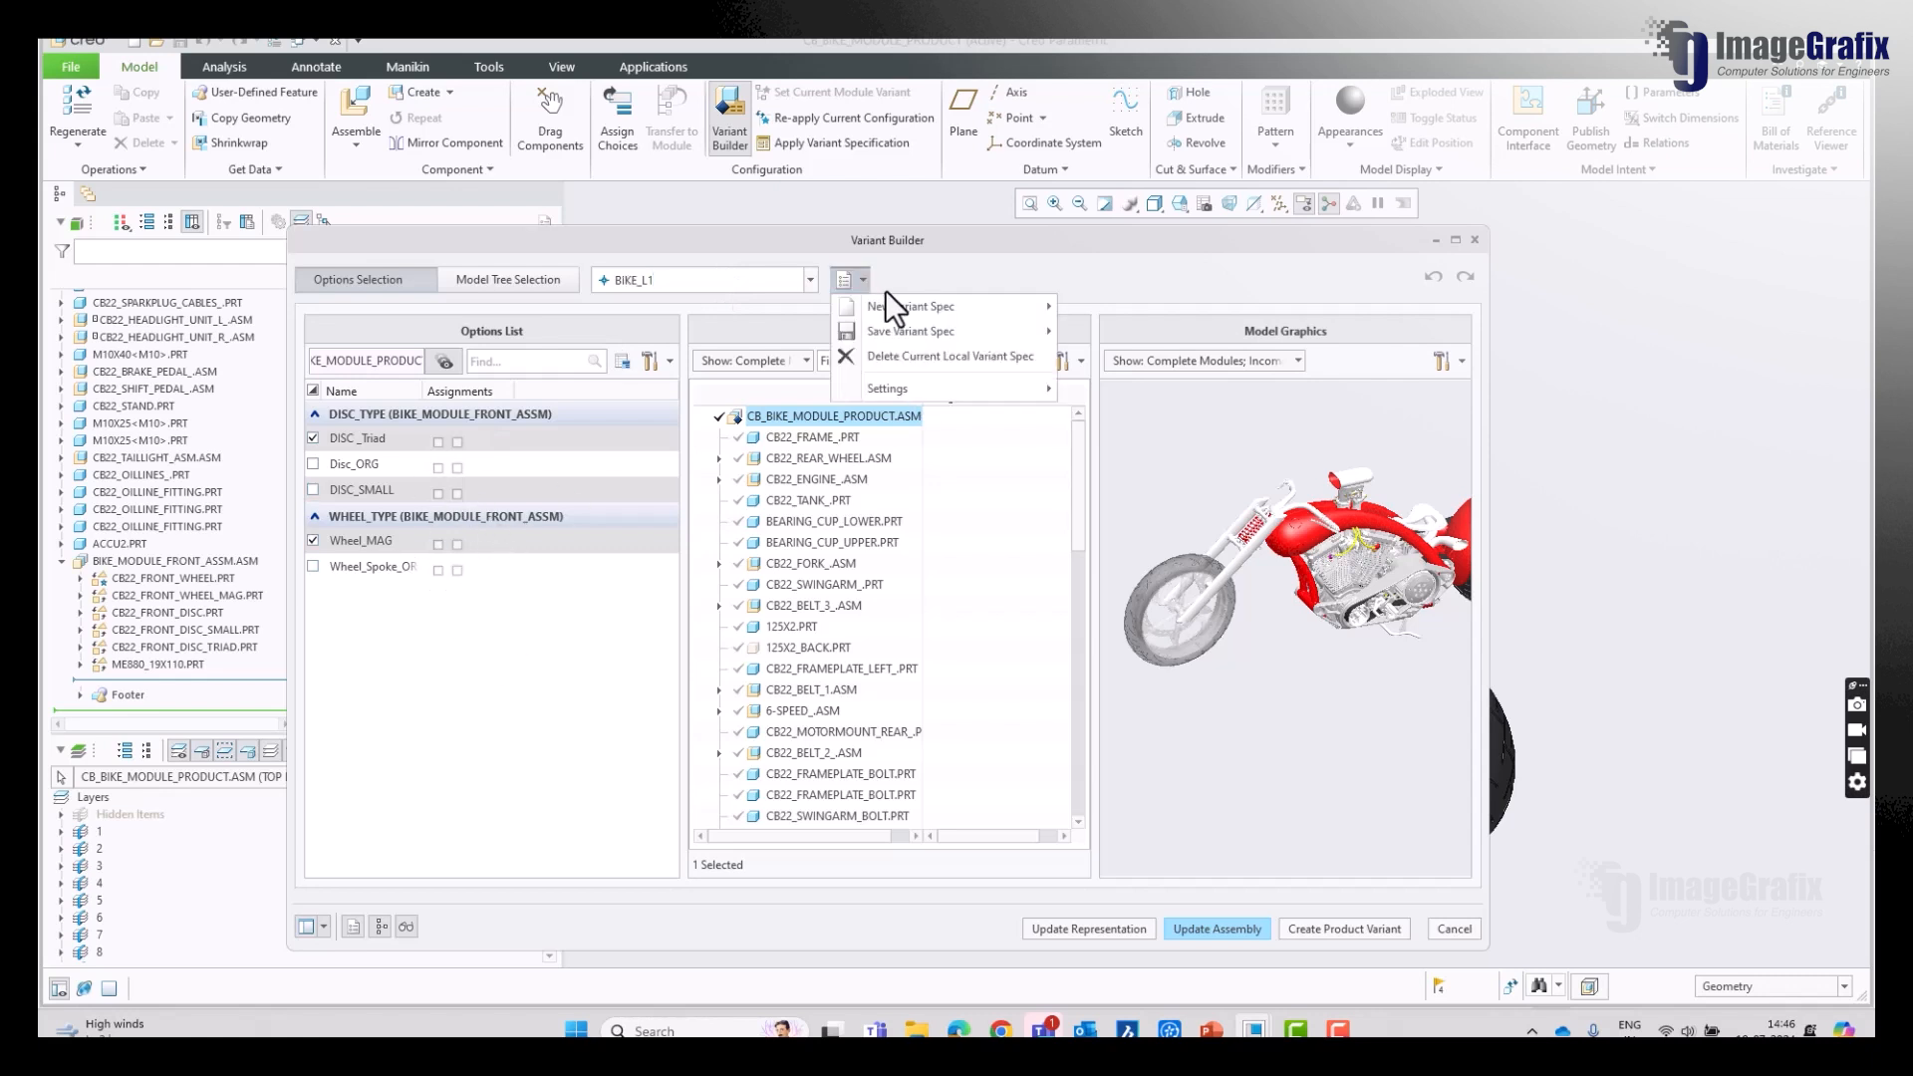
mouse_move(899, 335)
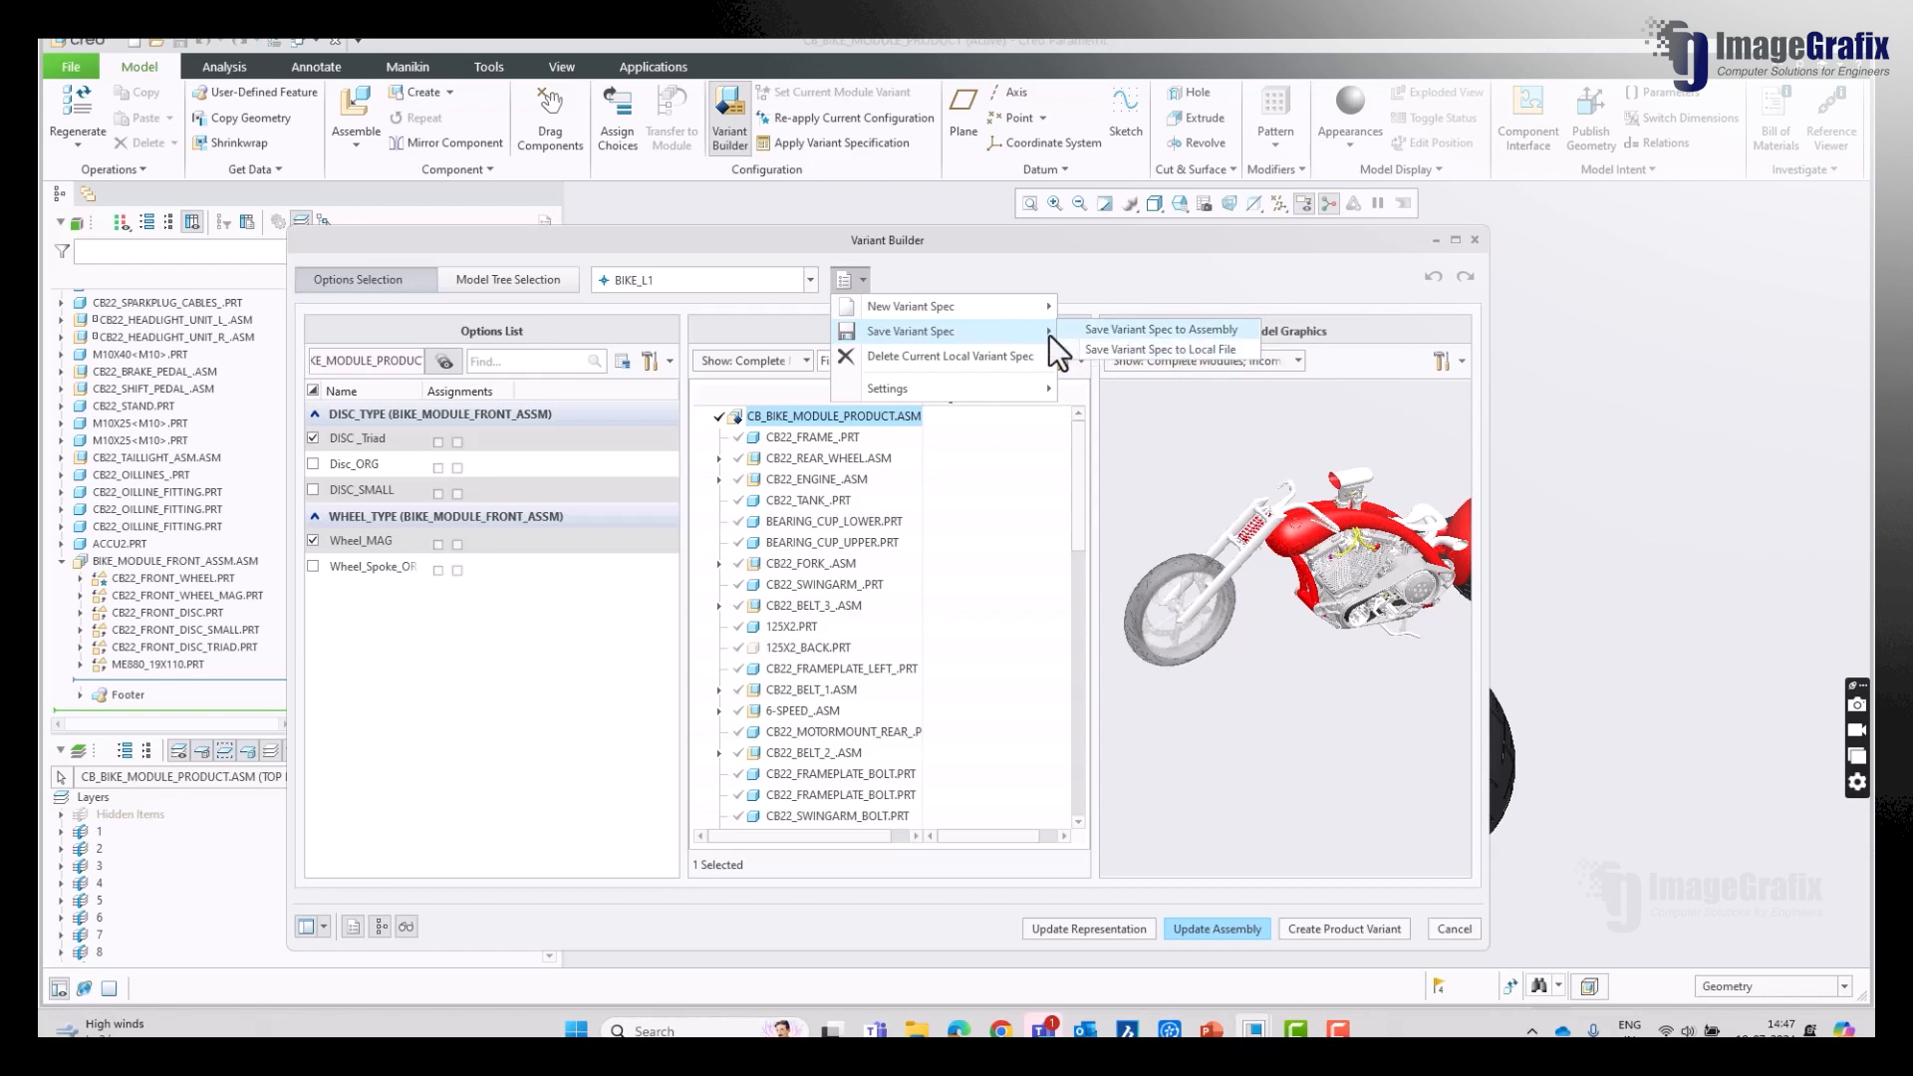
click(1155, 333)
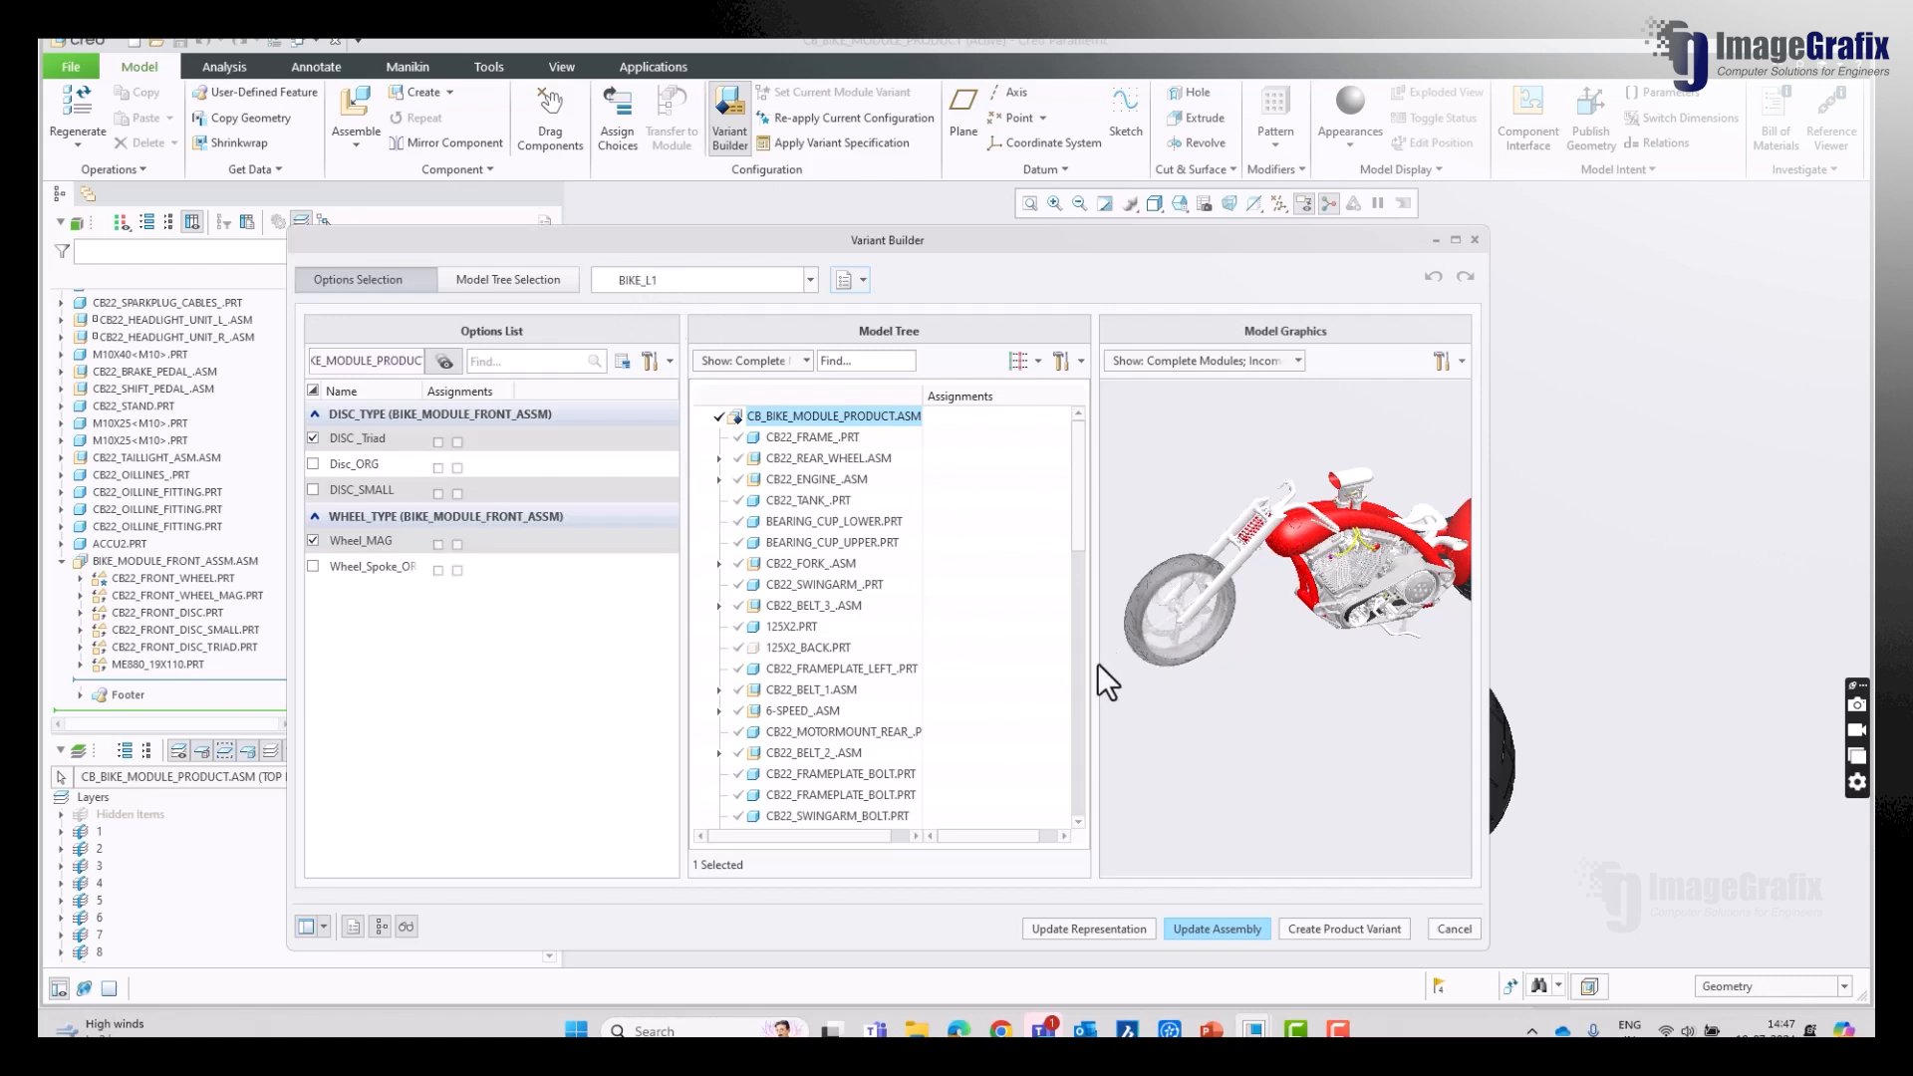
Step: Update the product assembly from the BIKE_L1 variant specification and inspect the front wheel's disc and rim
click(1240, 929)
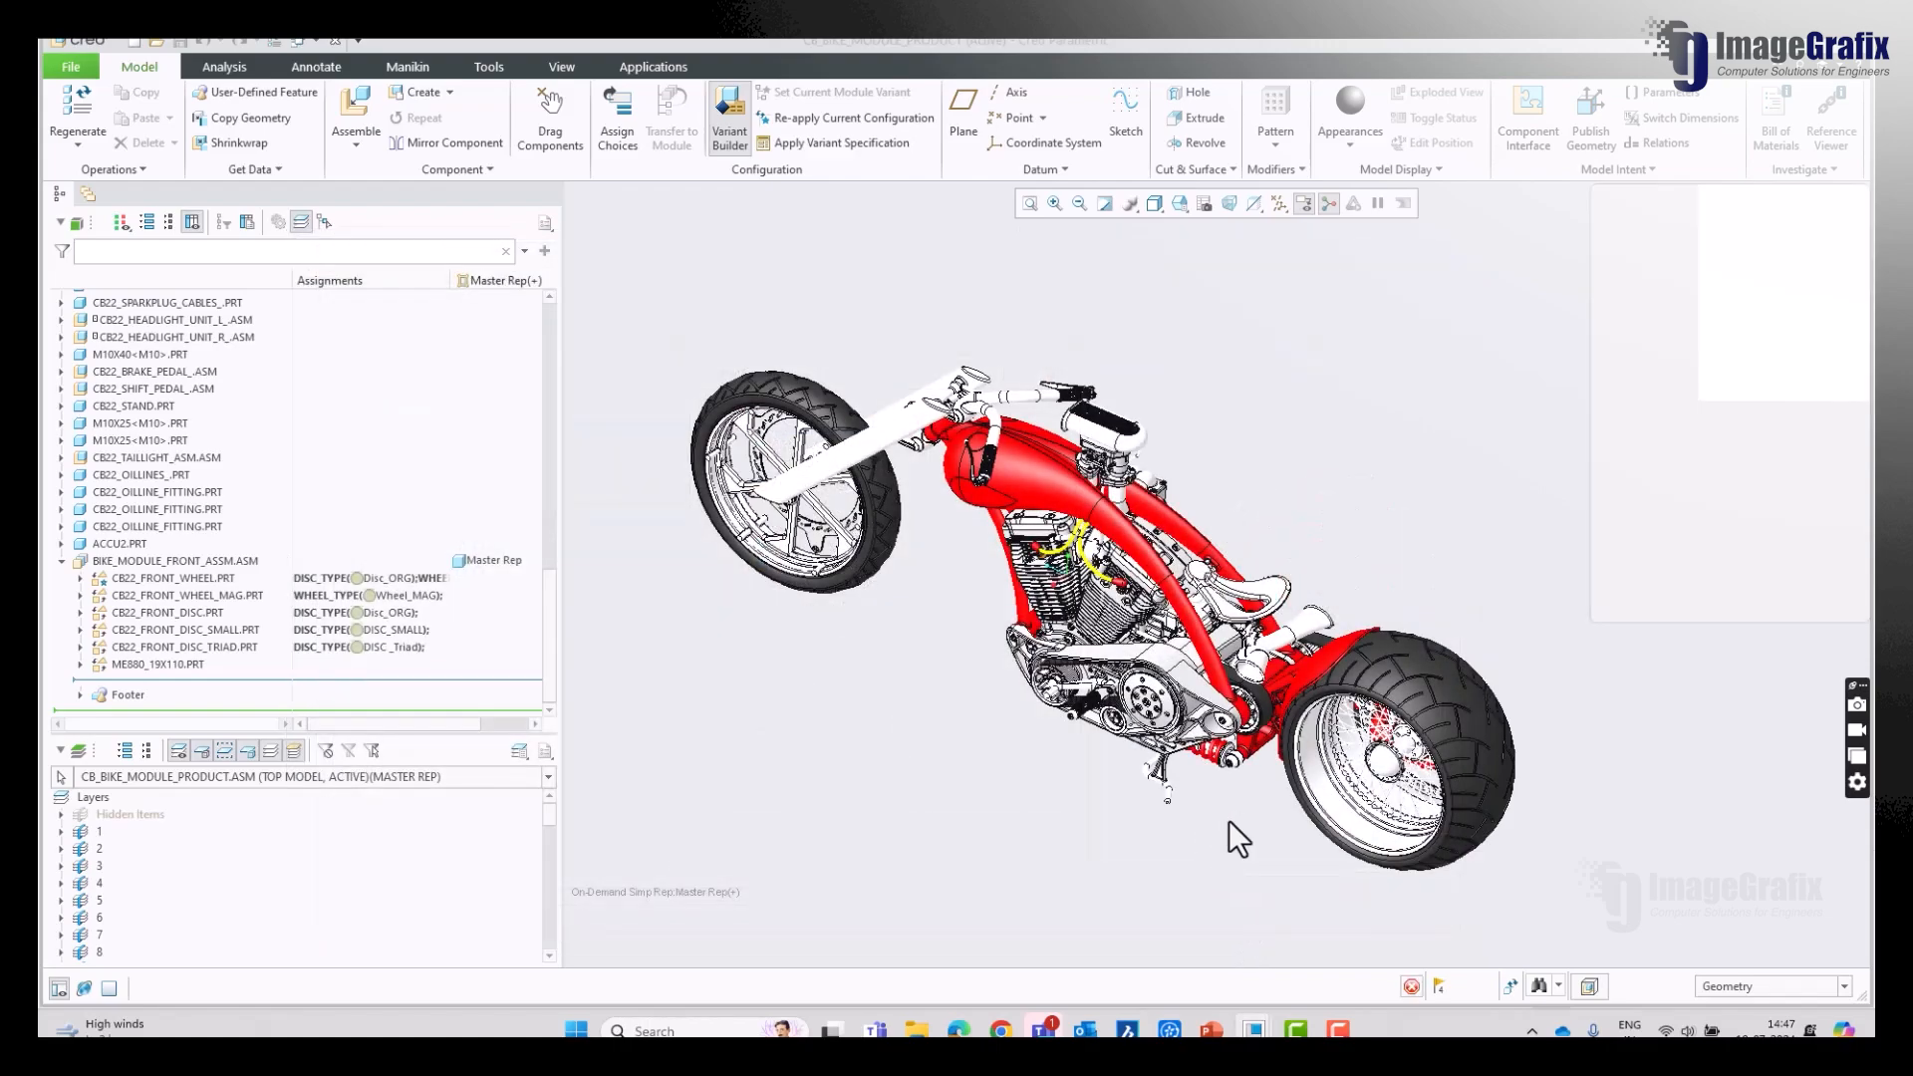
click(1769, 606)
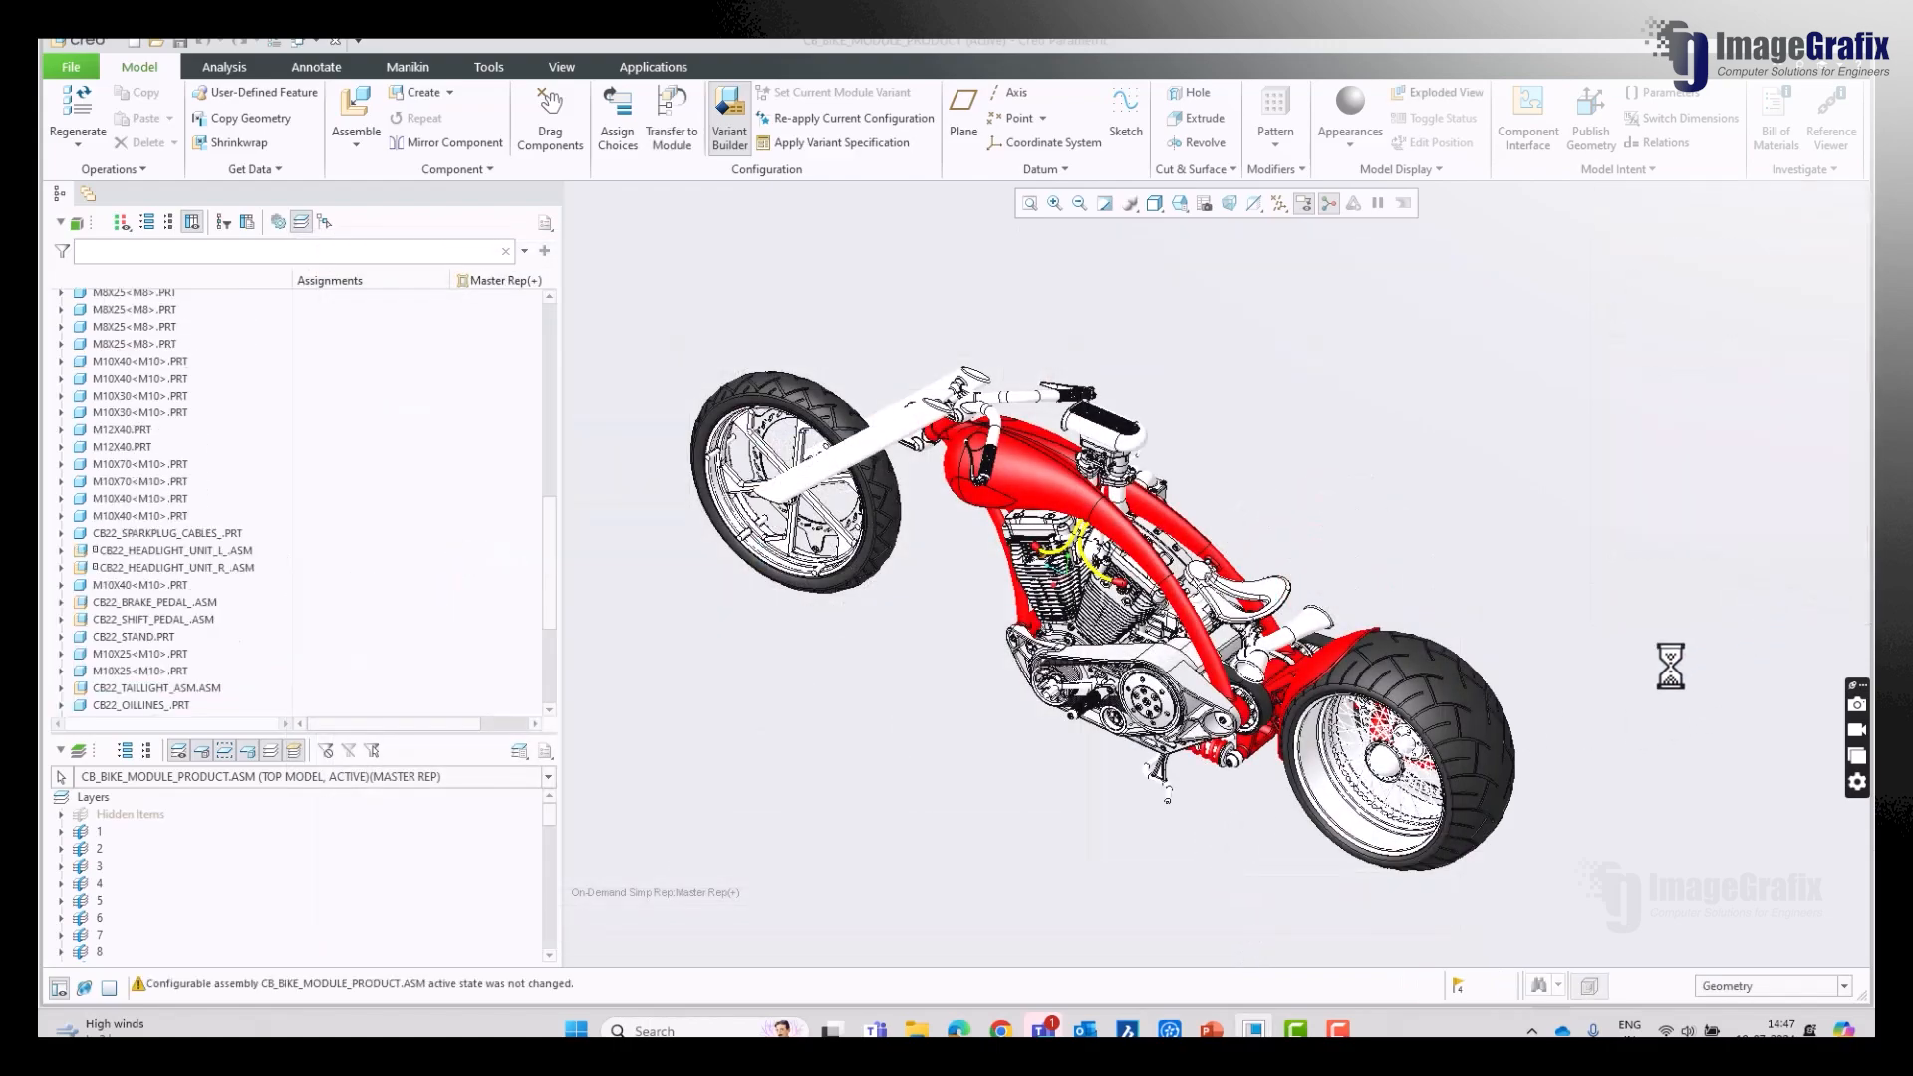
middle_drag(899, 605, 1357, 839)
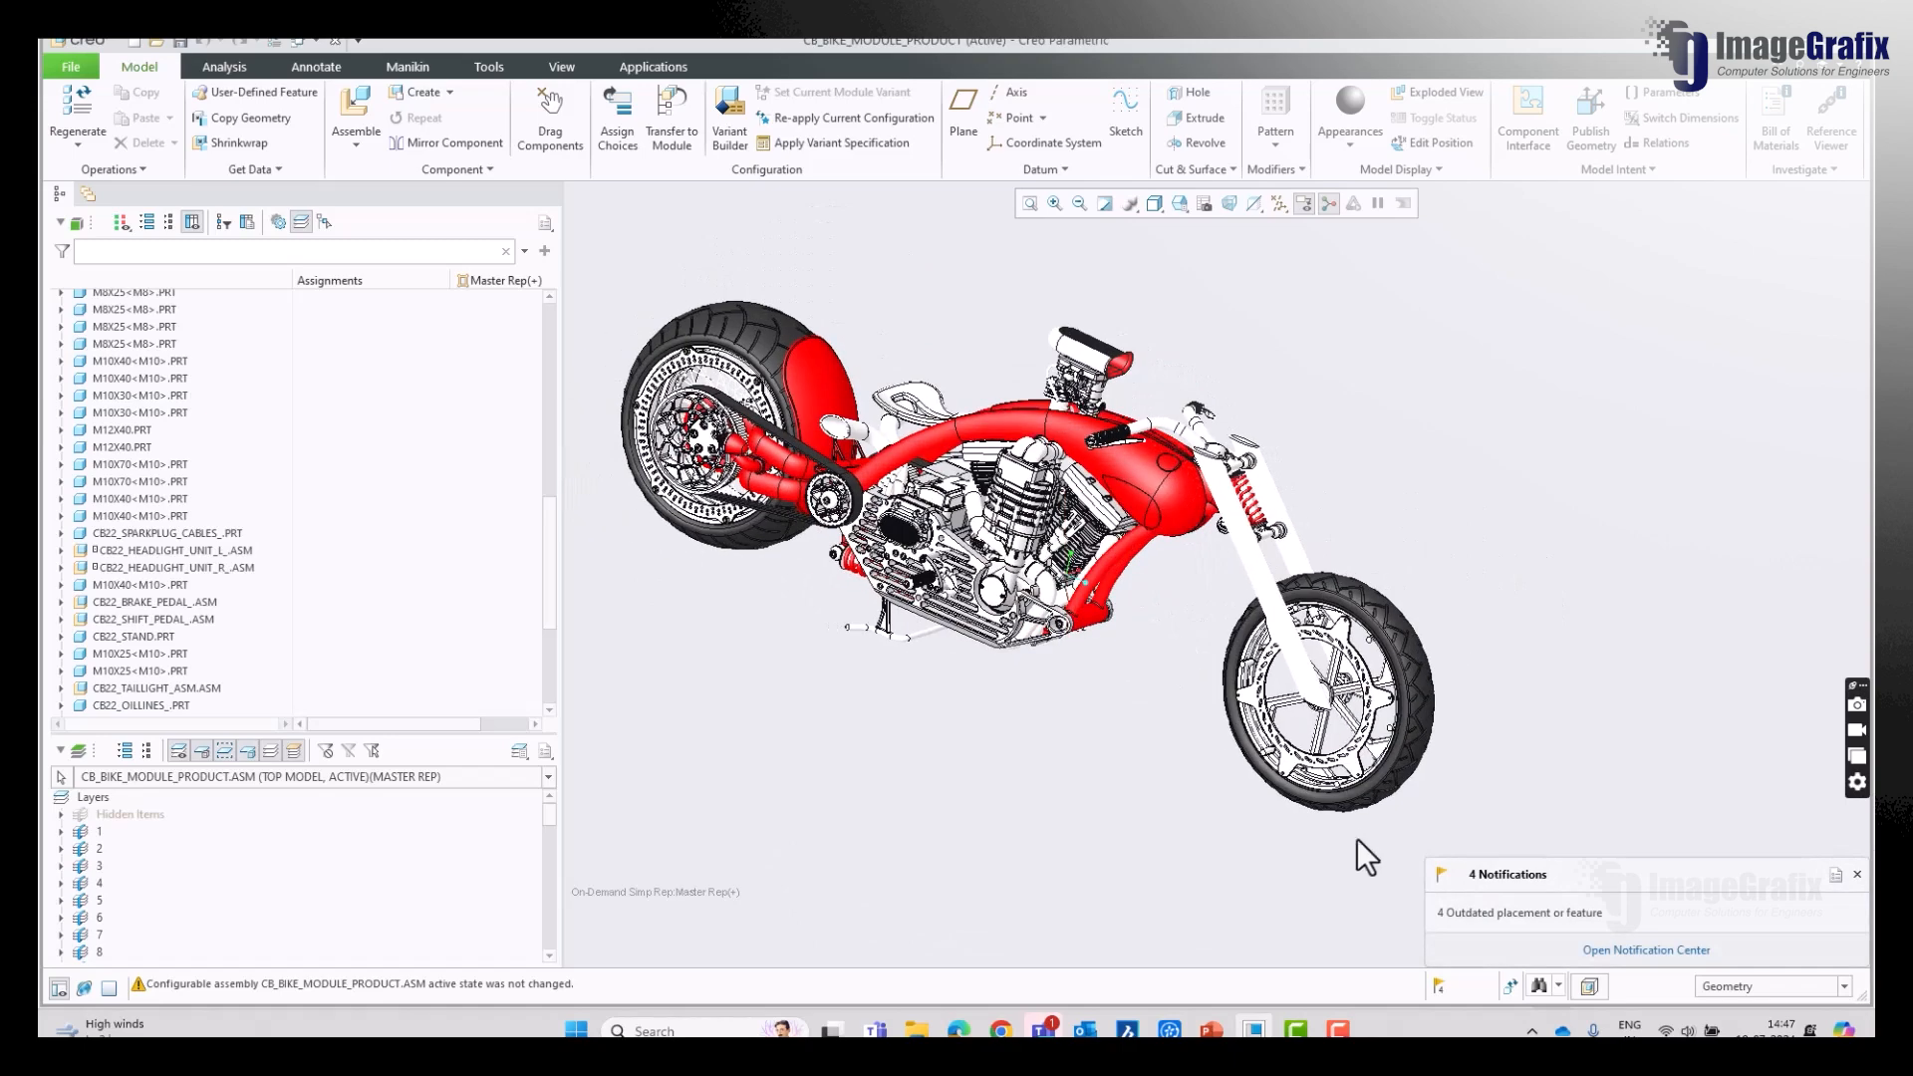
scroll(1375, 822, down, 5)
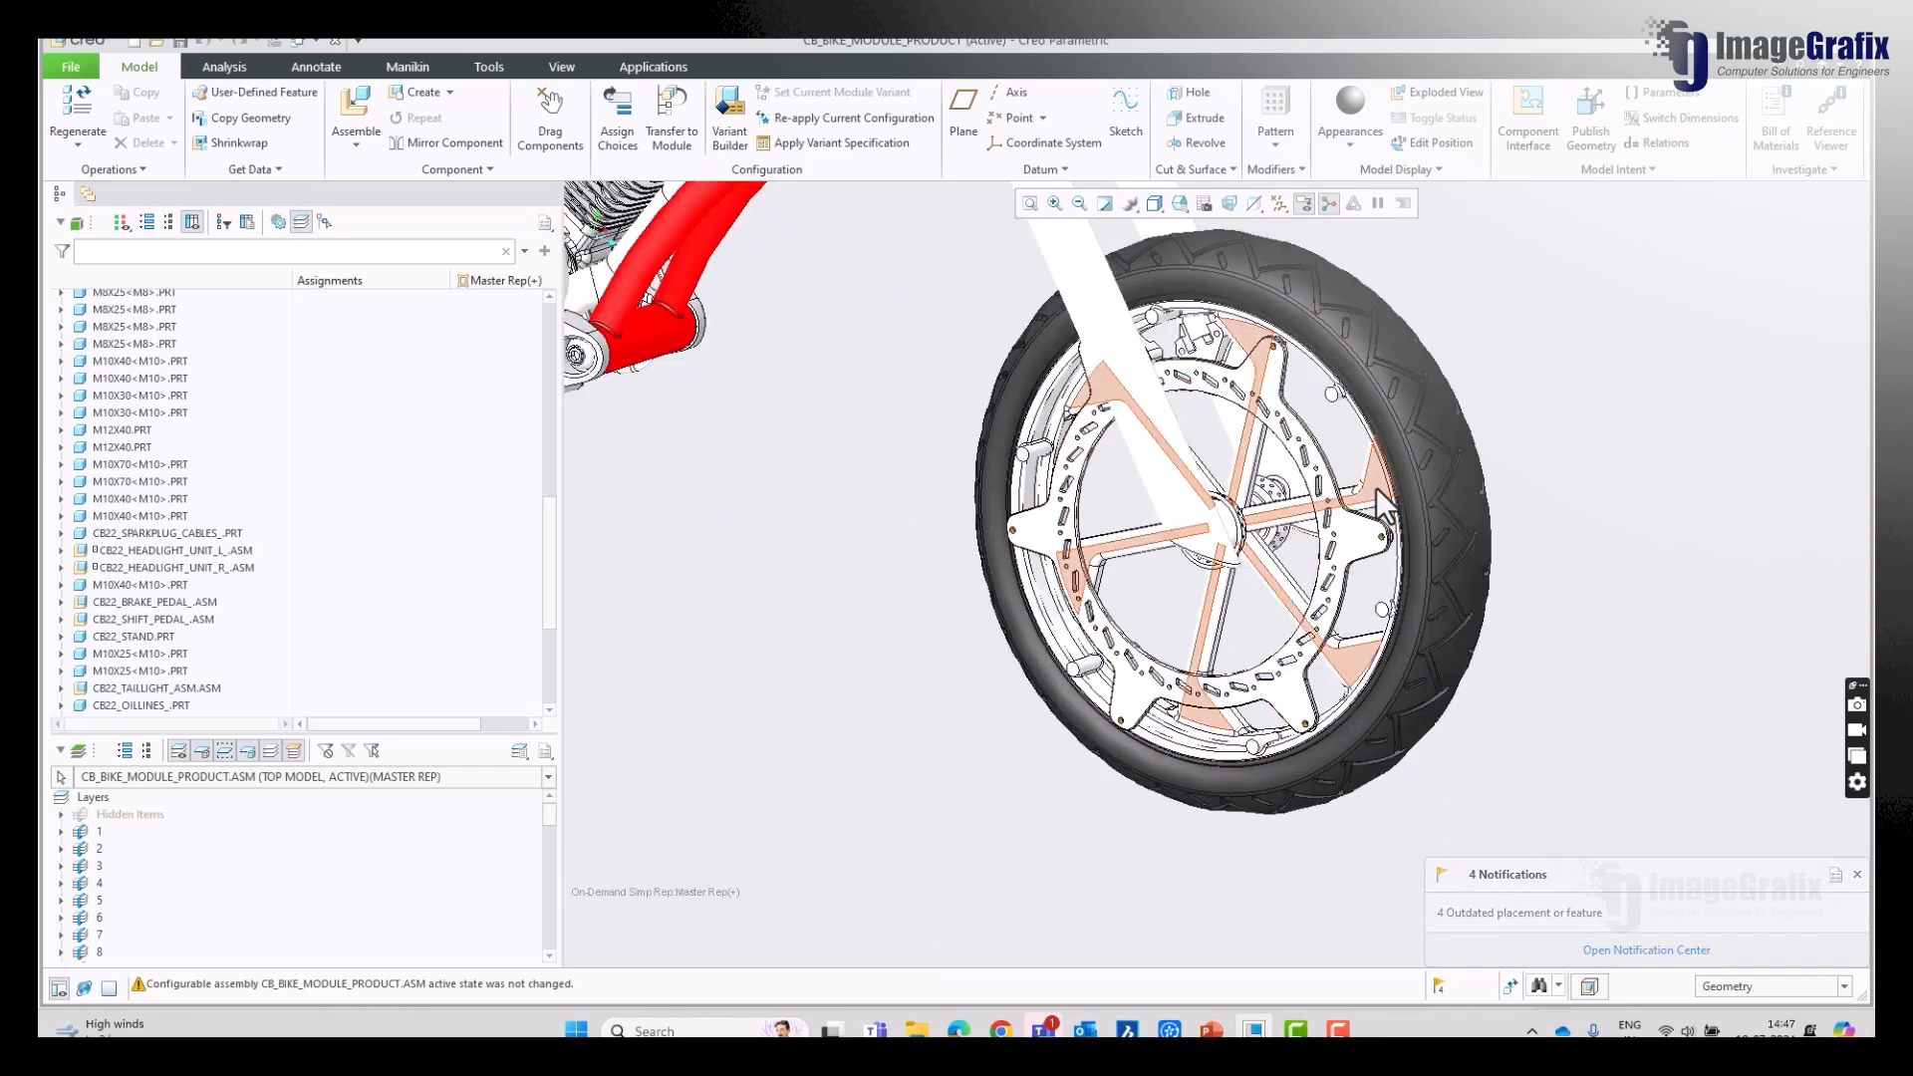
scroll(1360, 841, up, 6)
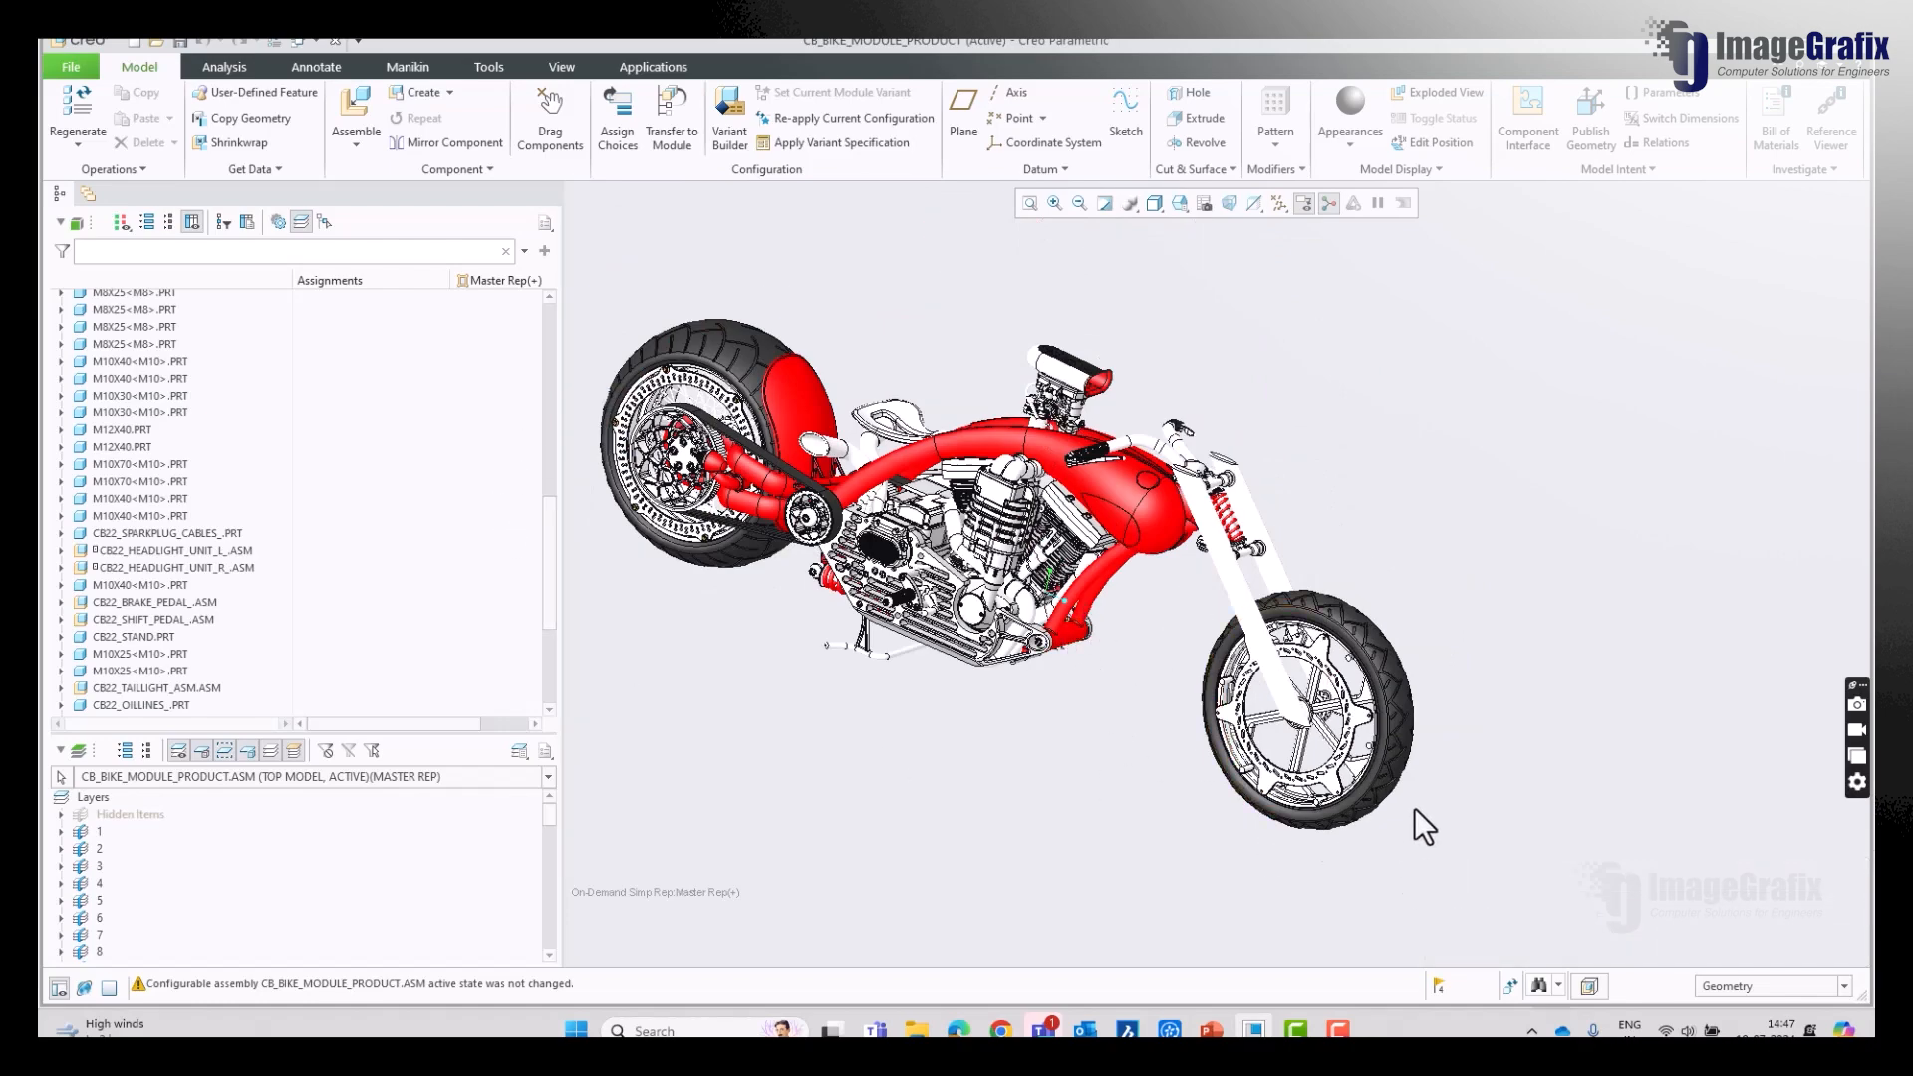
mouse_move(1414, 810)
middle_down()
mouse_move(1401, 762)
mouse_move(1413, 793)
middle_up()
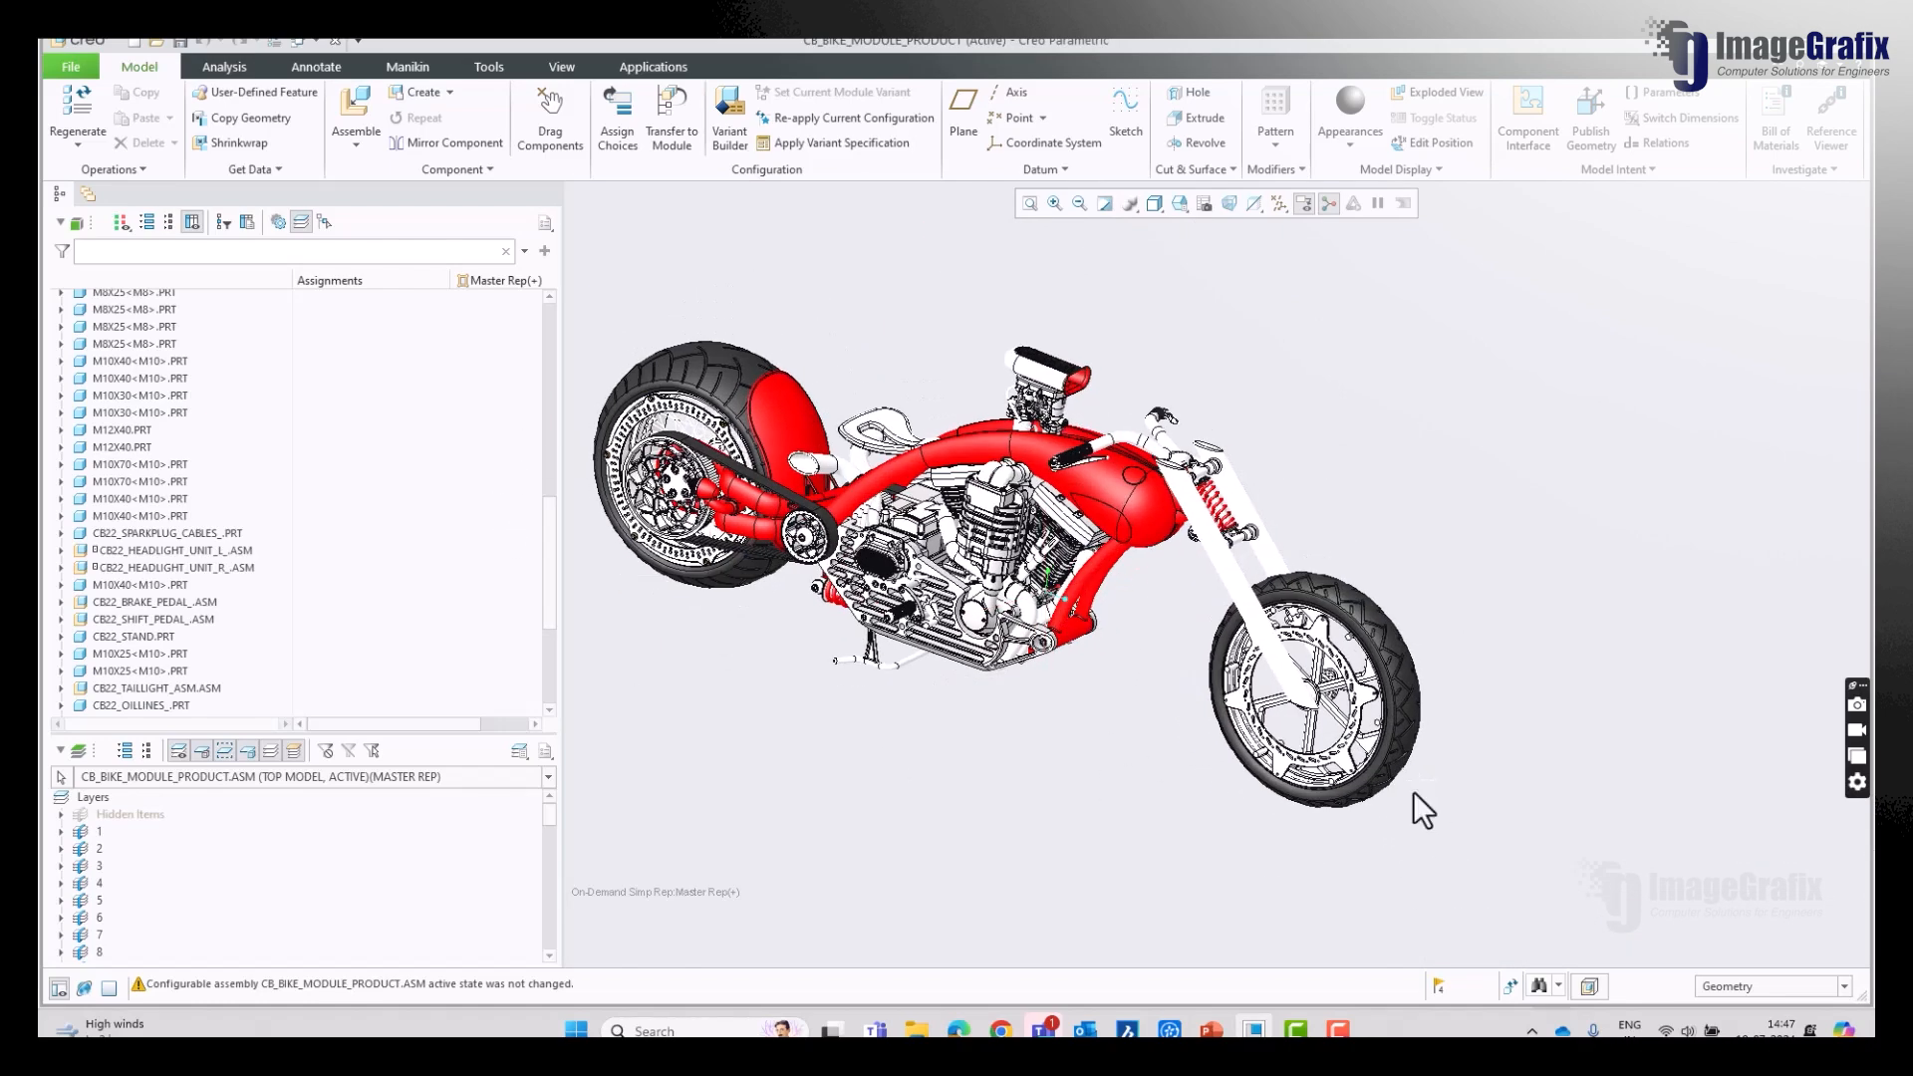
scroll(1412, 791, down, 3)
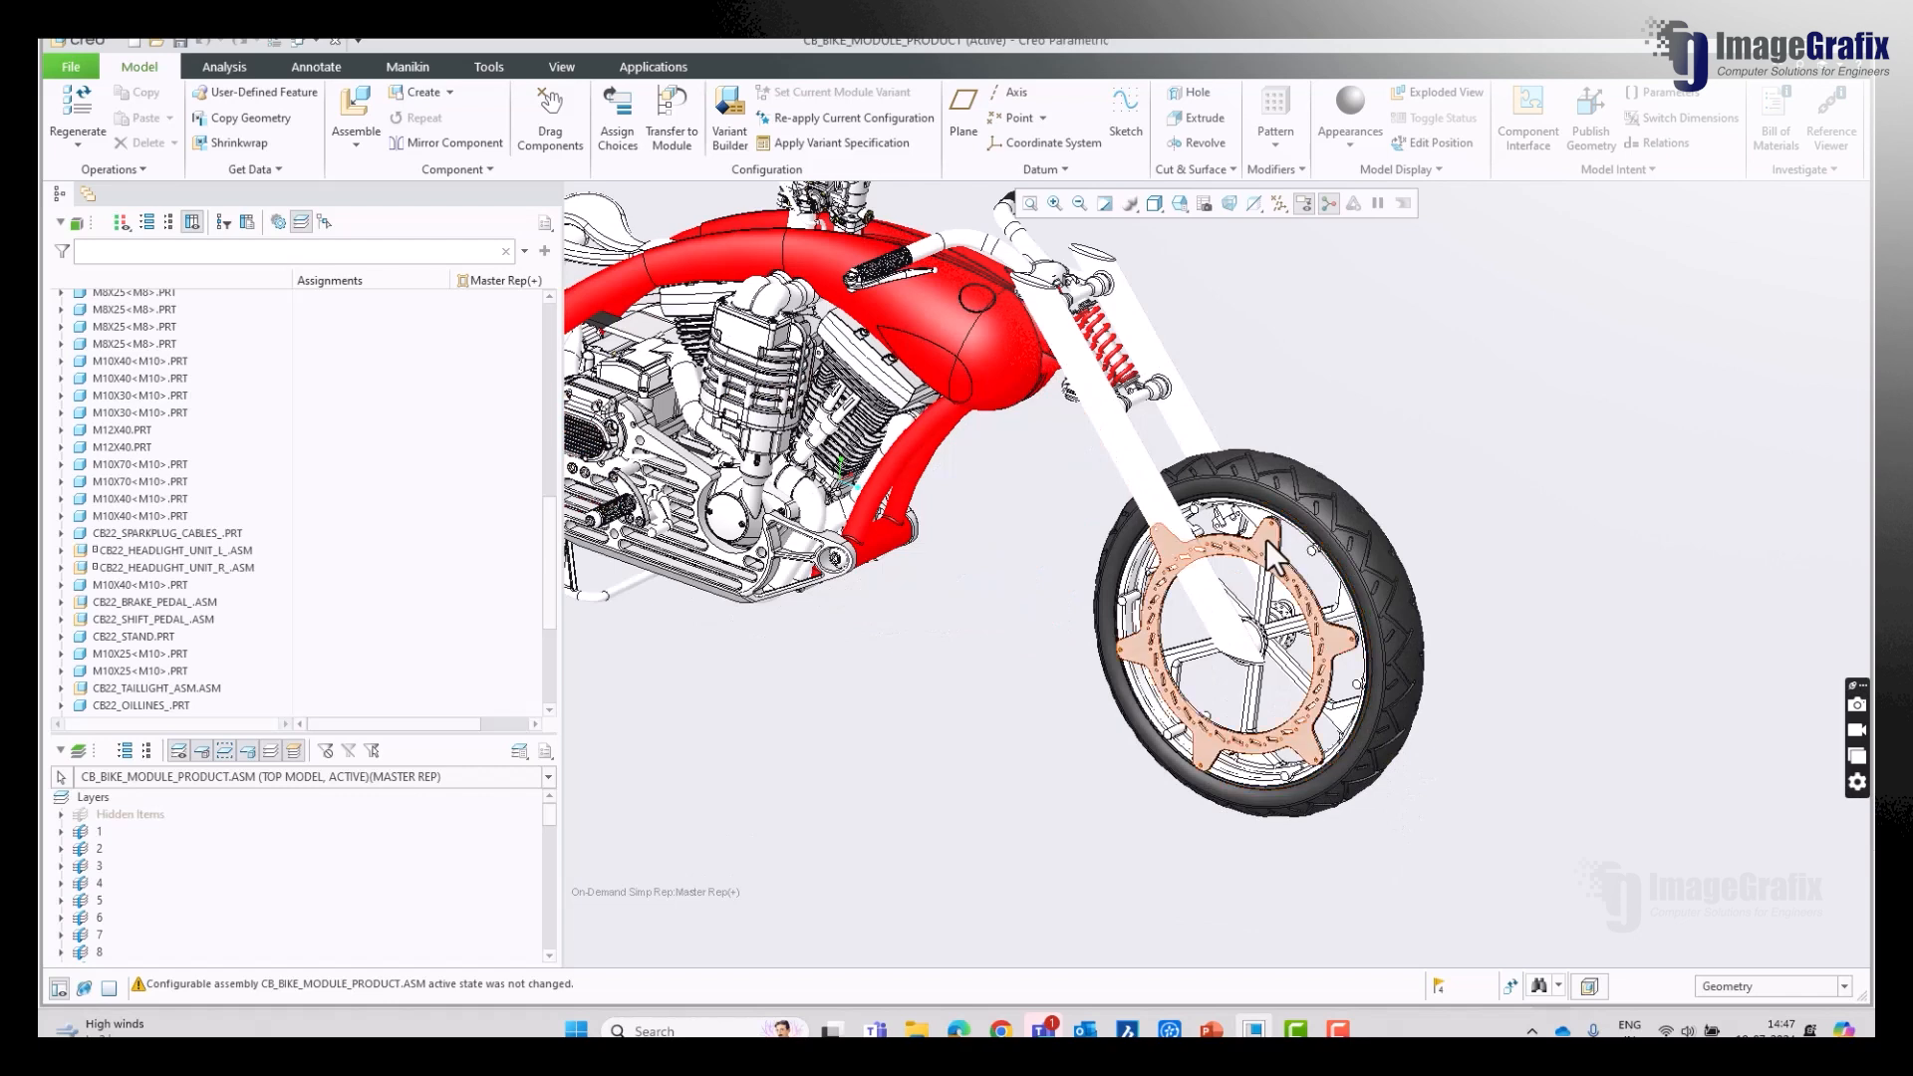
scroll(1266, 540, down, 3)
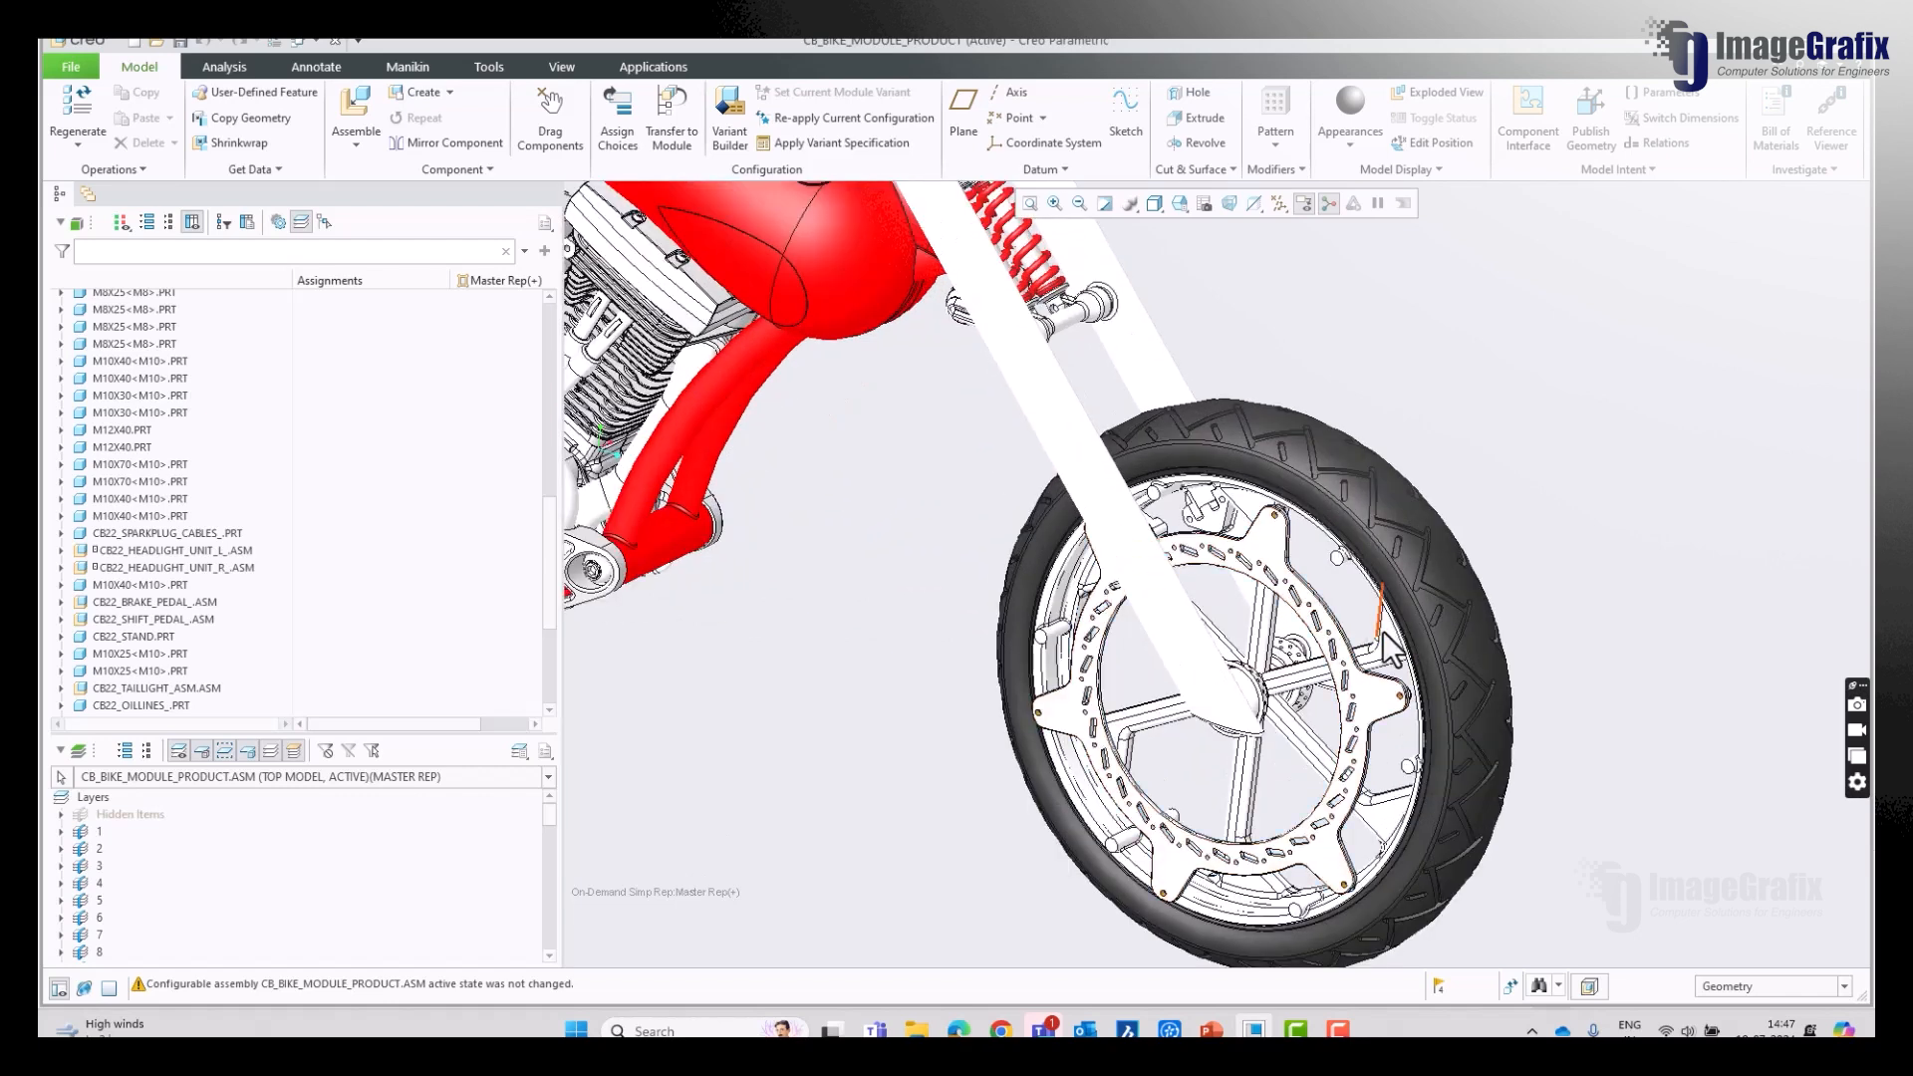
scroll(1510, 649, up, 3)
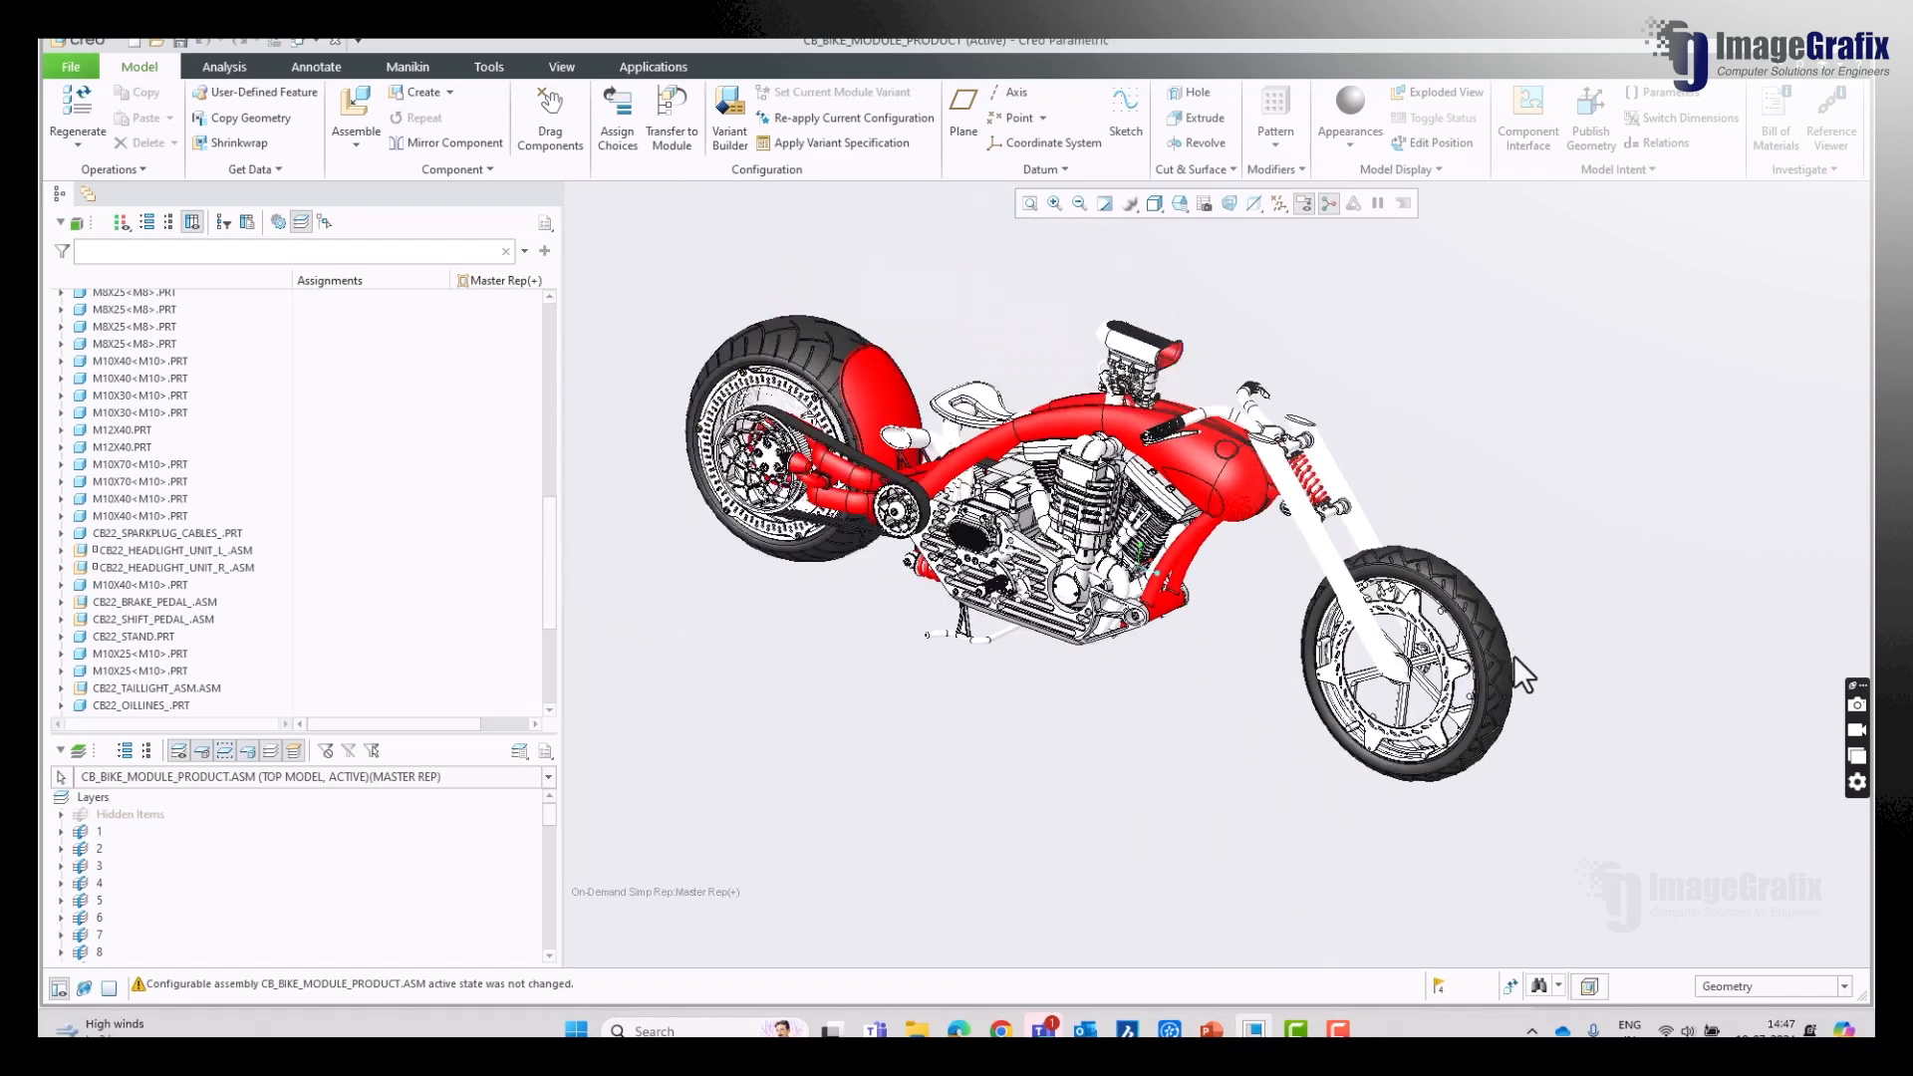
Step: Start a new variant in the Variant Builder and choose DISC_SMALL and Wheel_MAG as its disc and wheel types
click(728, 139)
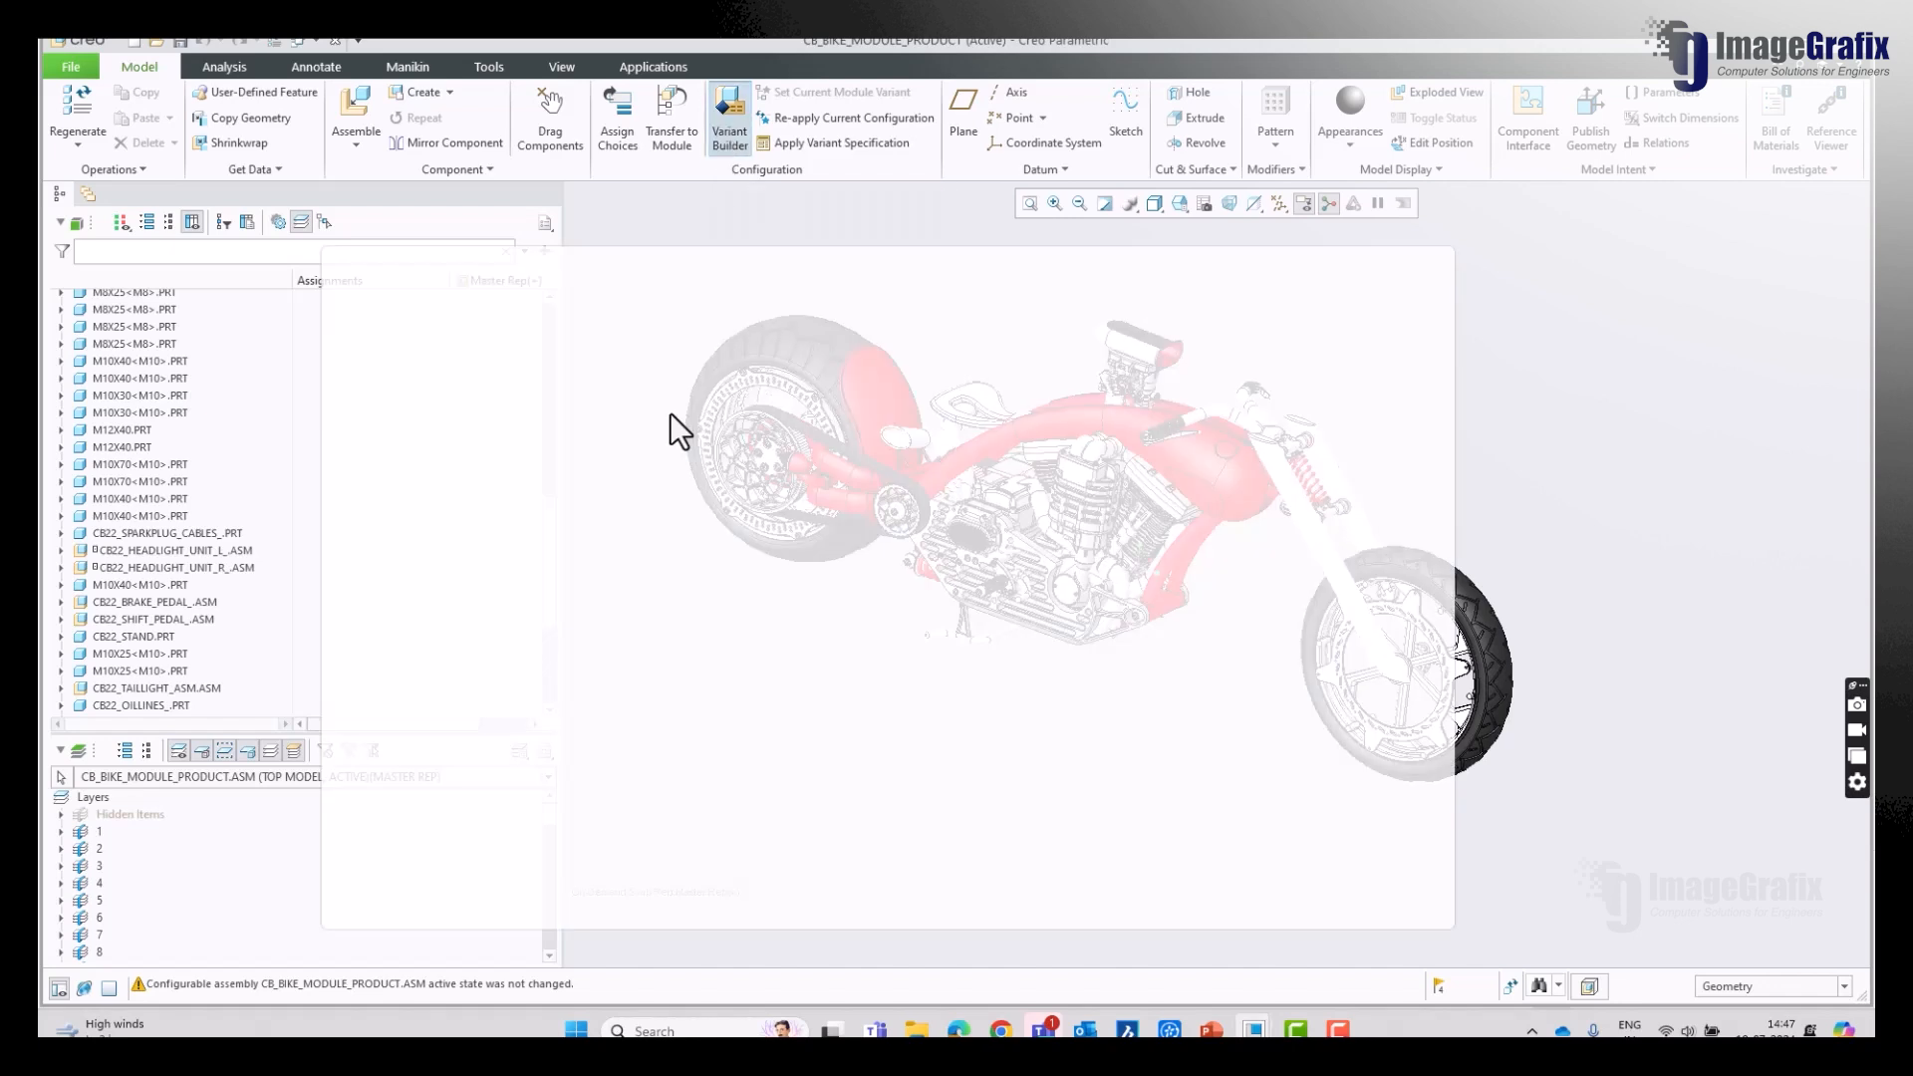
click(314, 413)
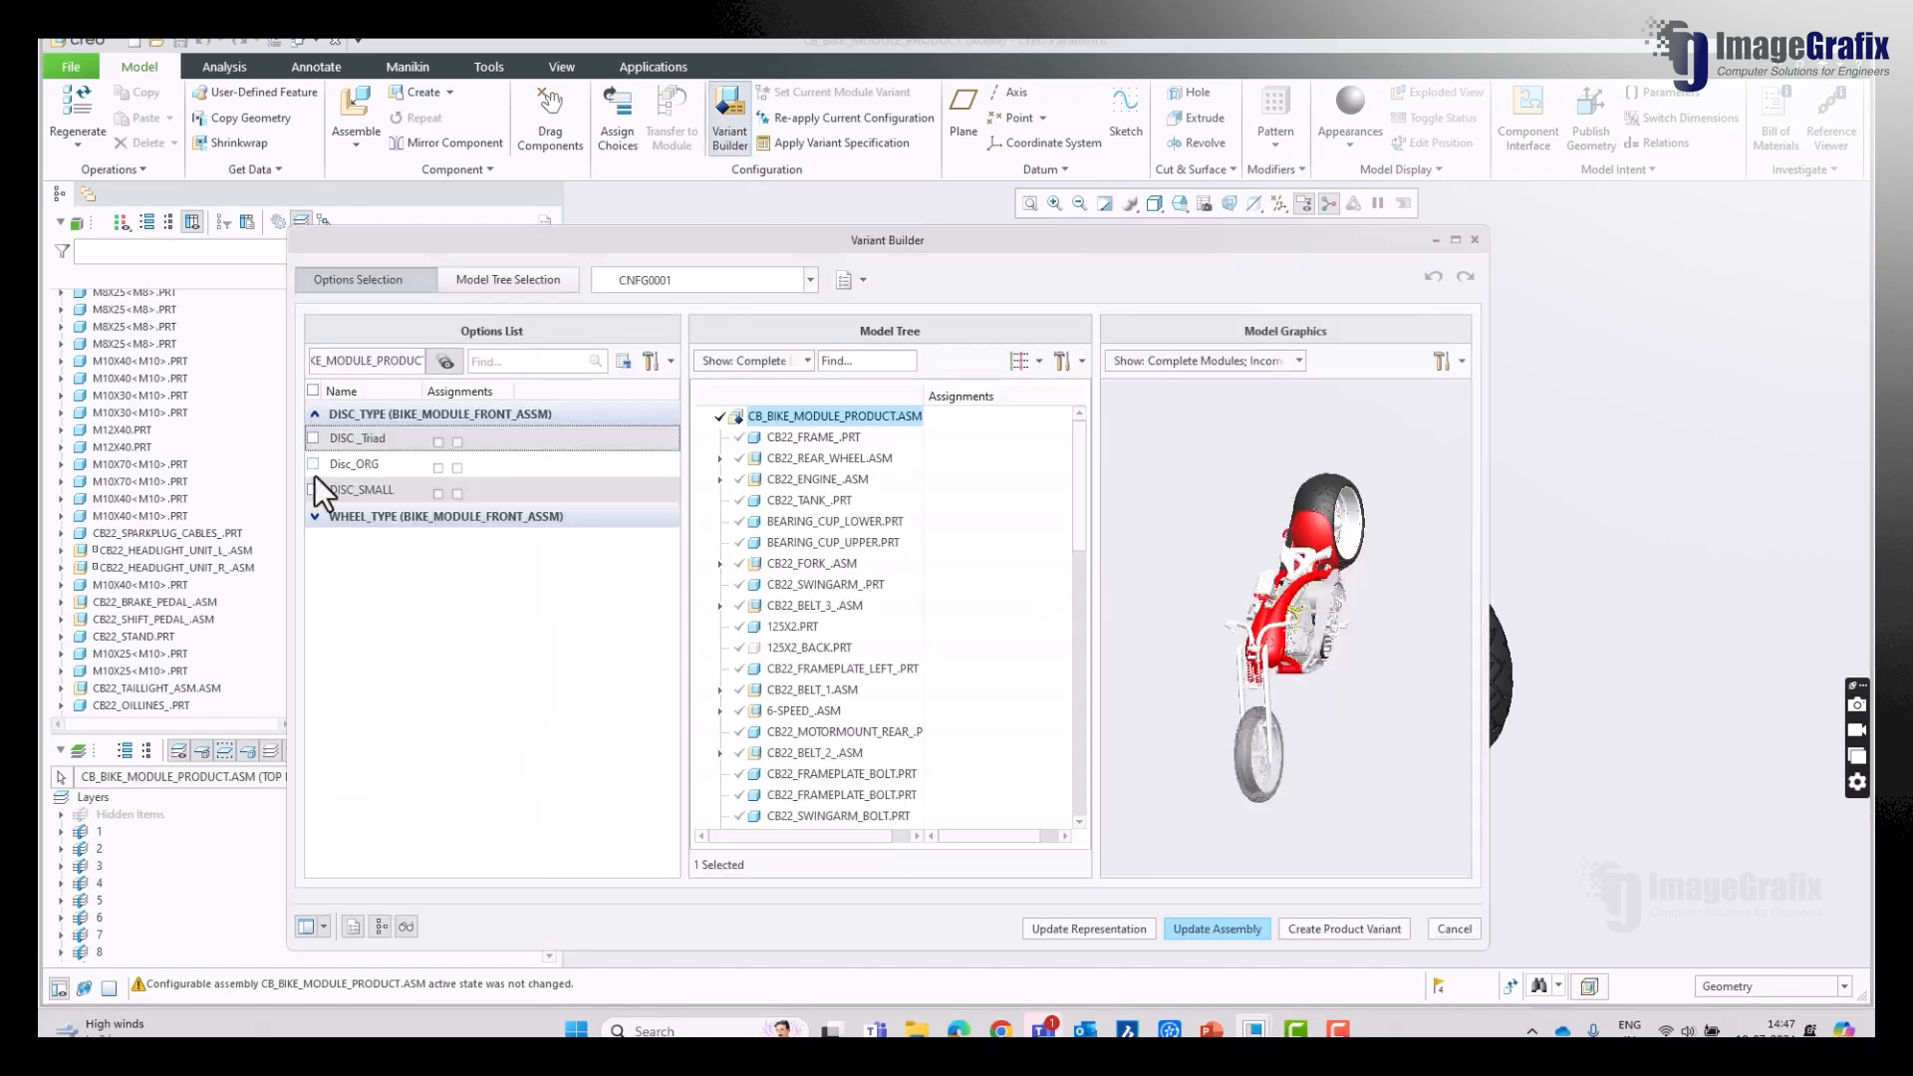
click(314, 516)
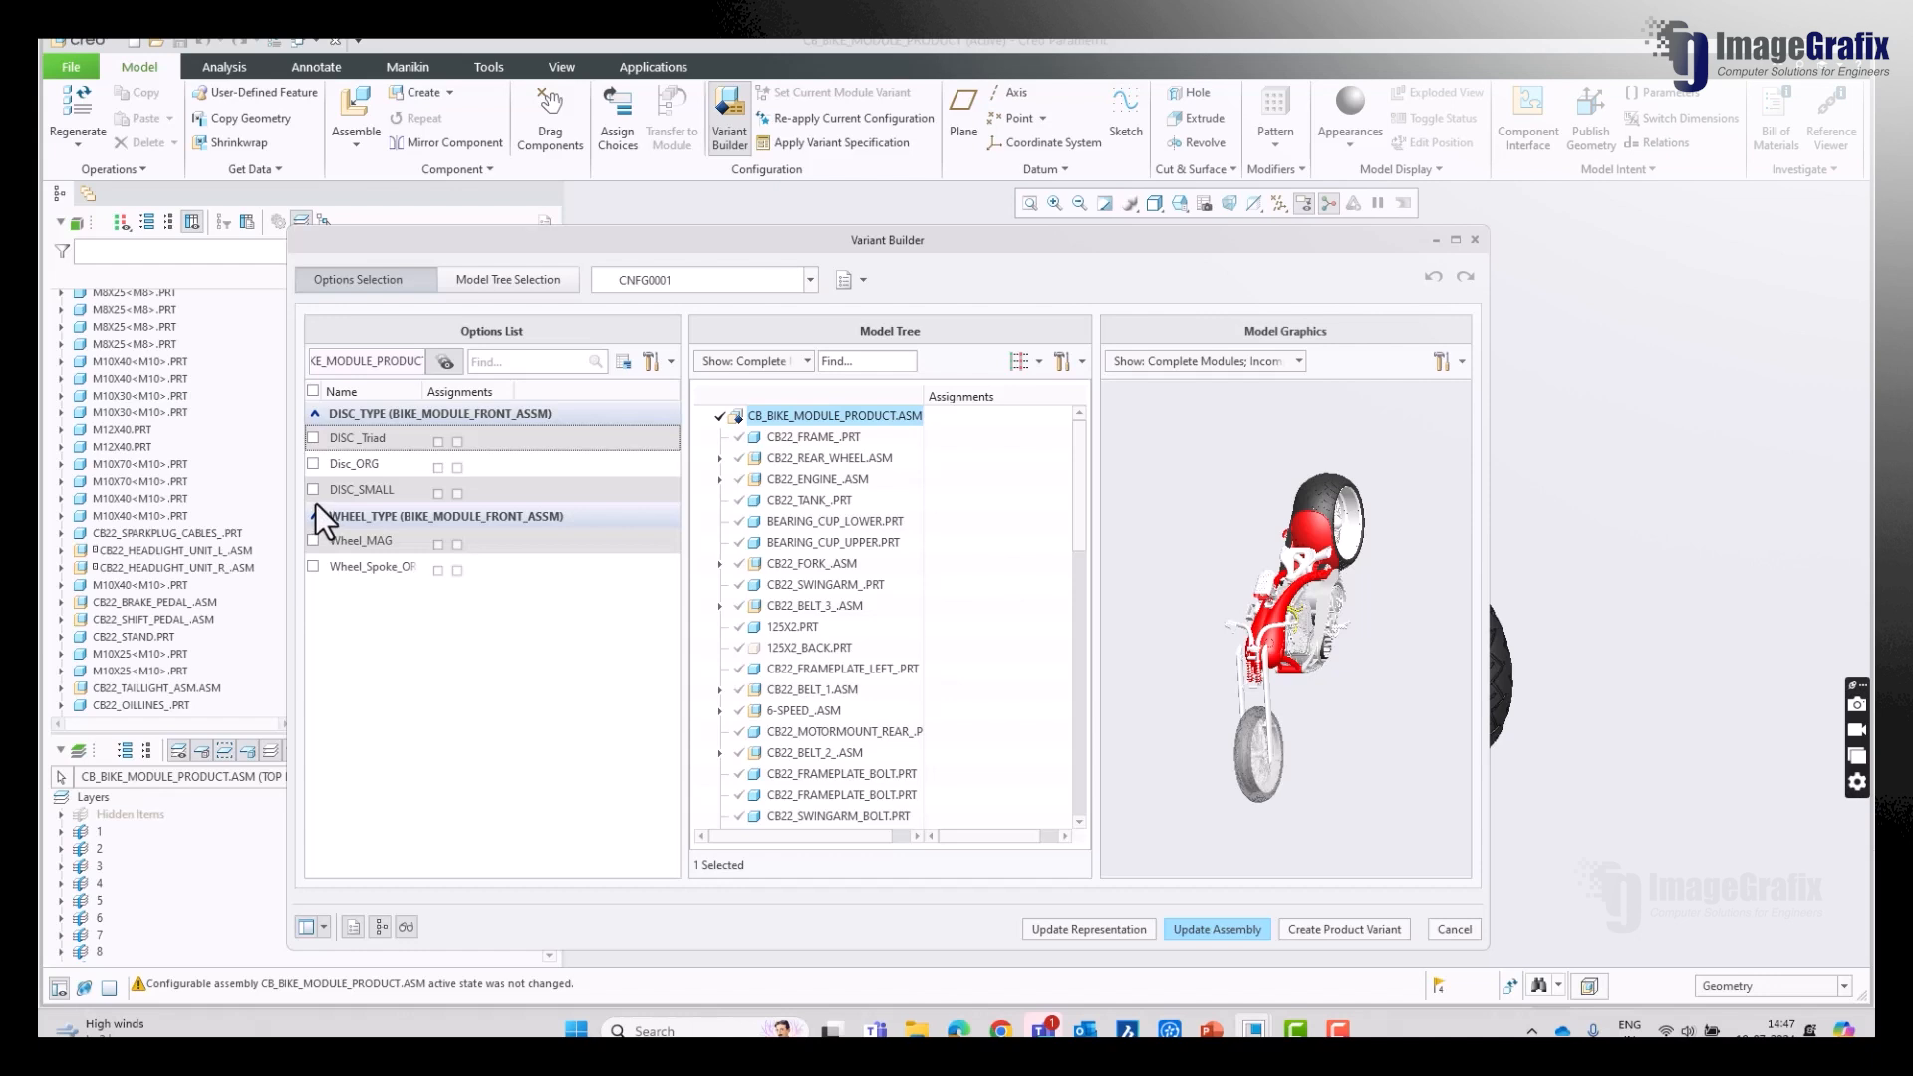
click(312, 490)
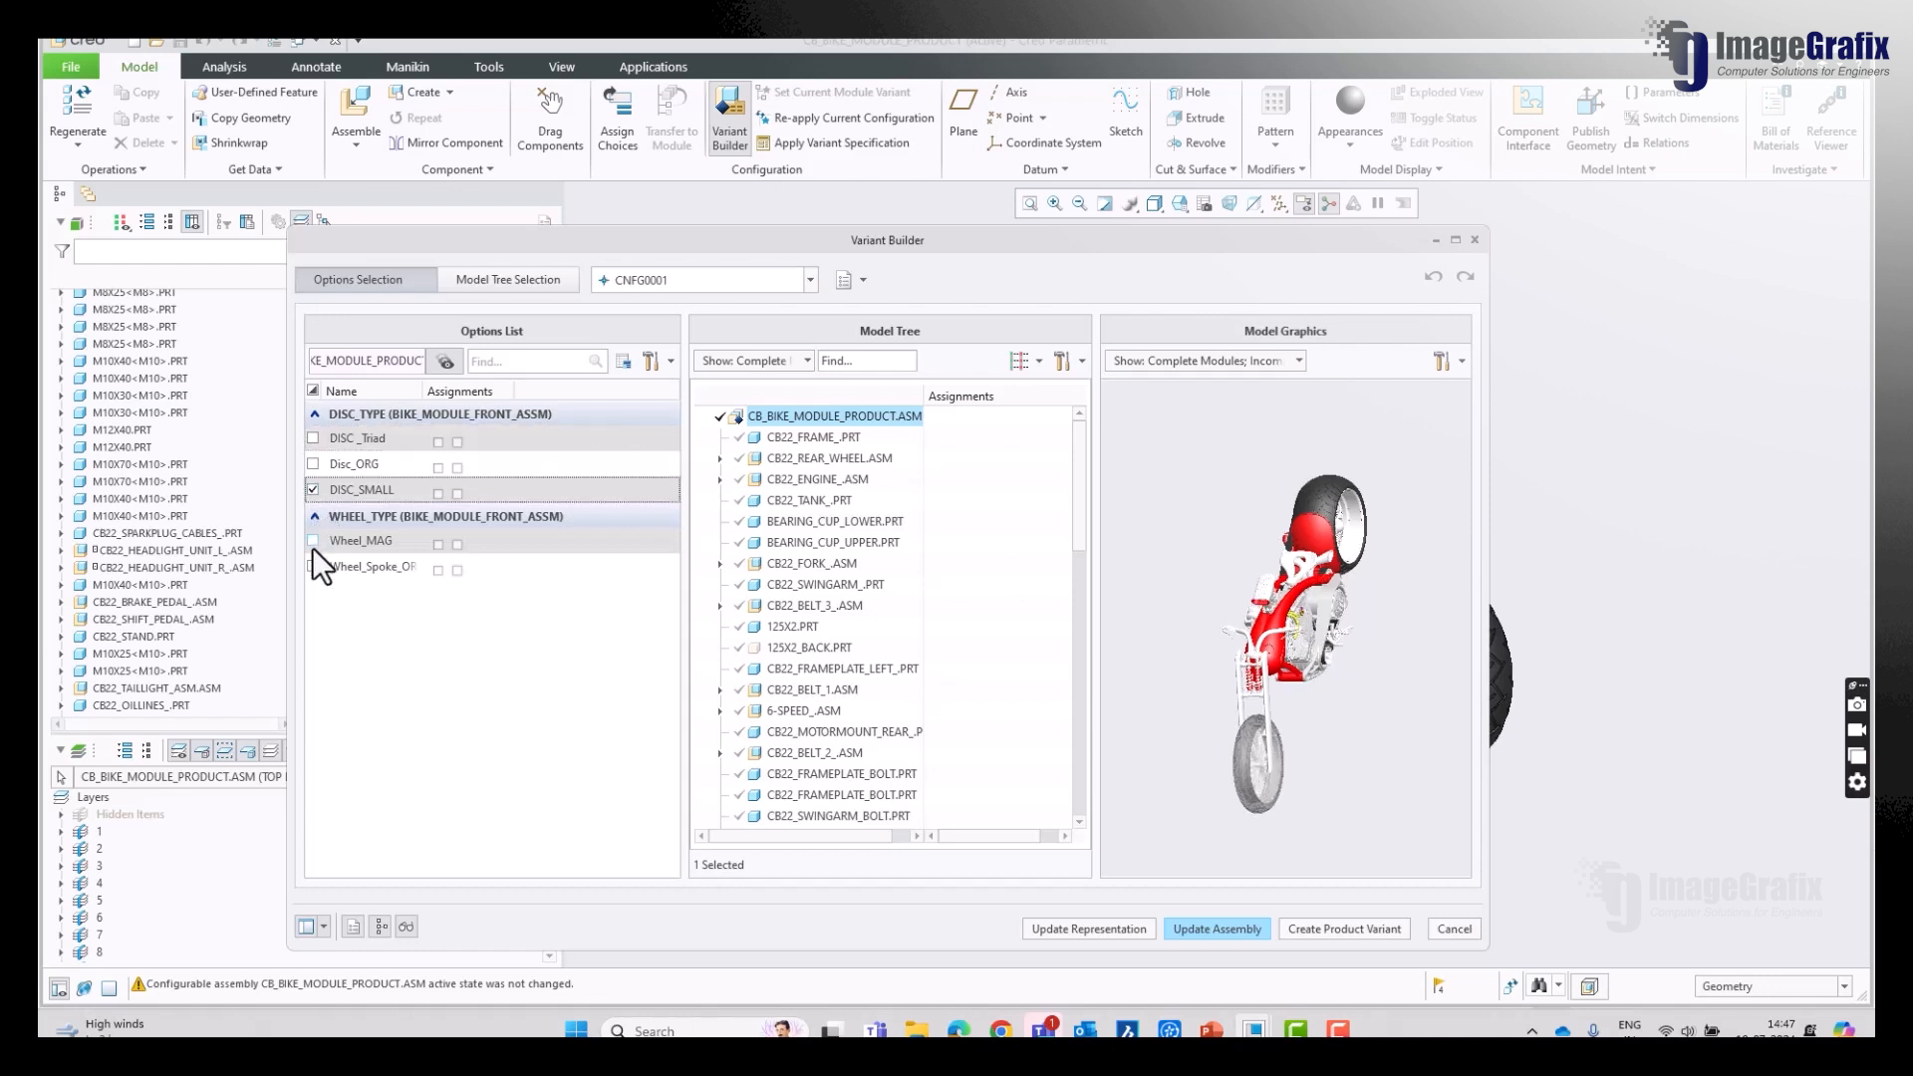
click(313, 541)
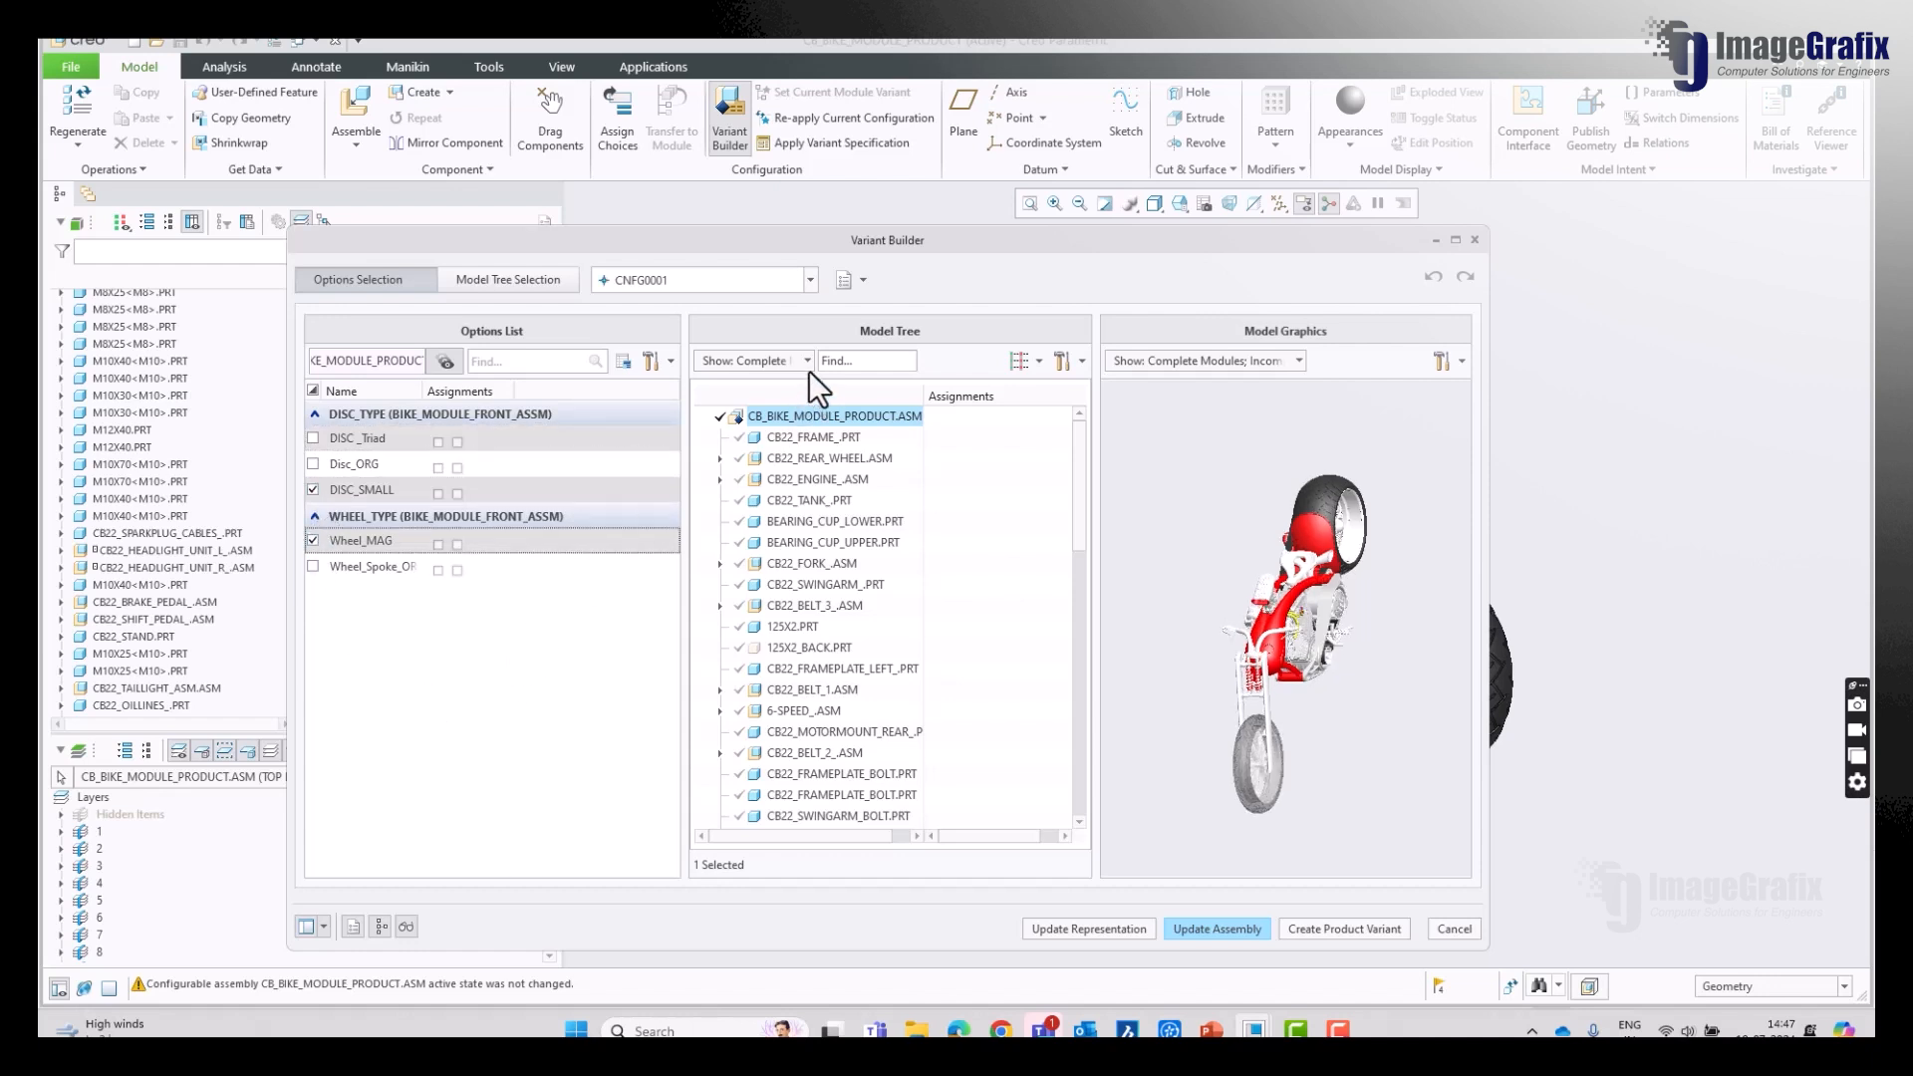
Step: Rename the variant specification for the small disc and MAG wheel to BIKE_N1
click(813, 280)
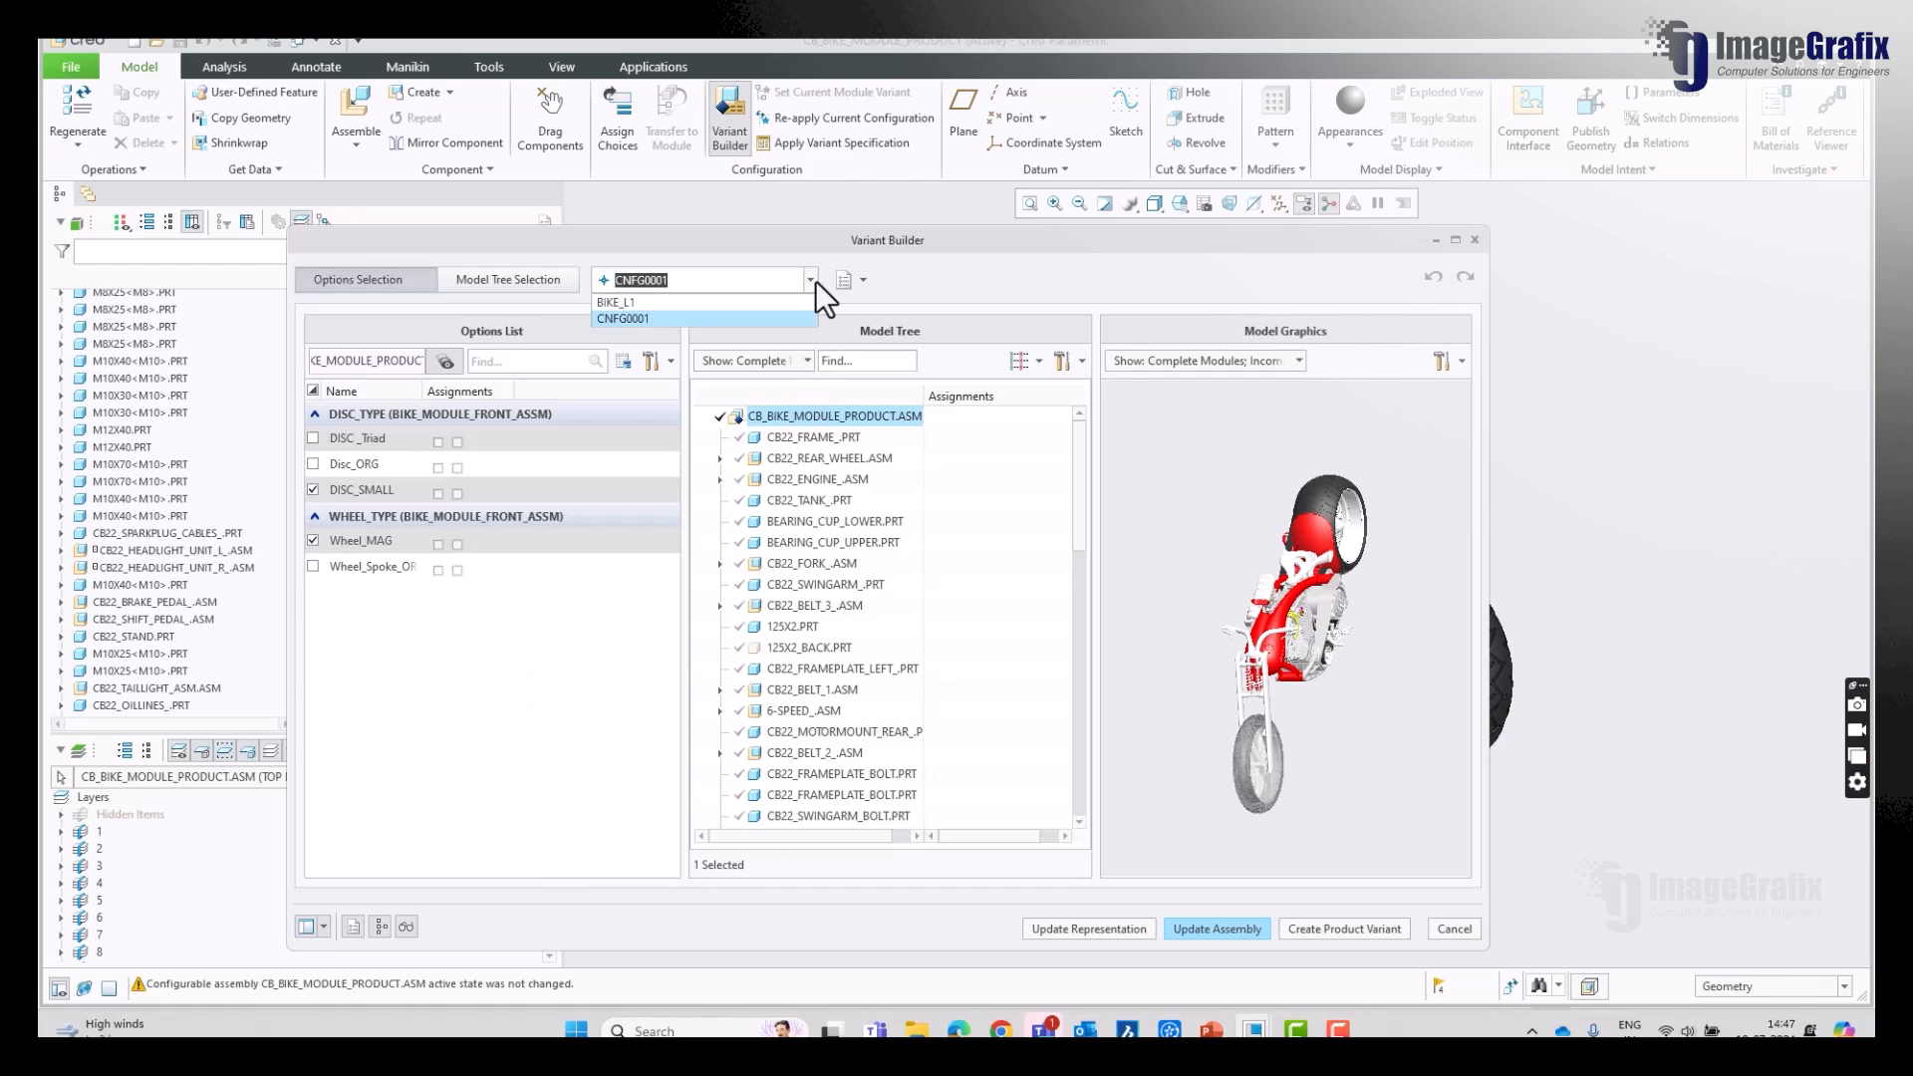
click(739, 283)
text(Bi)
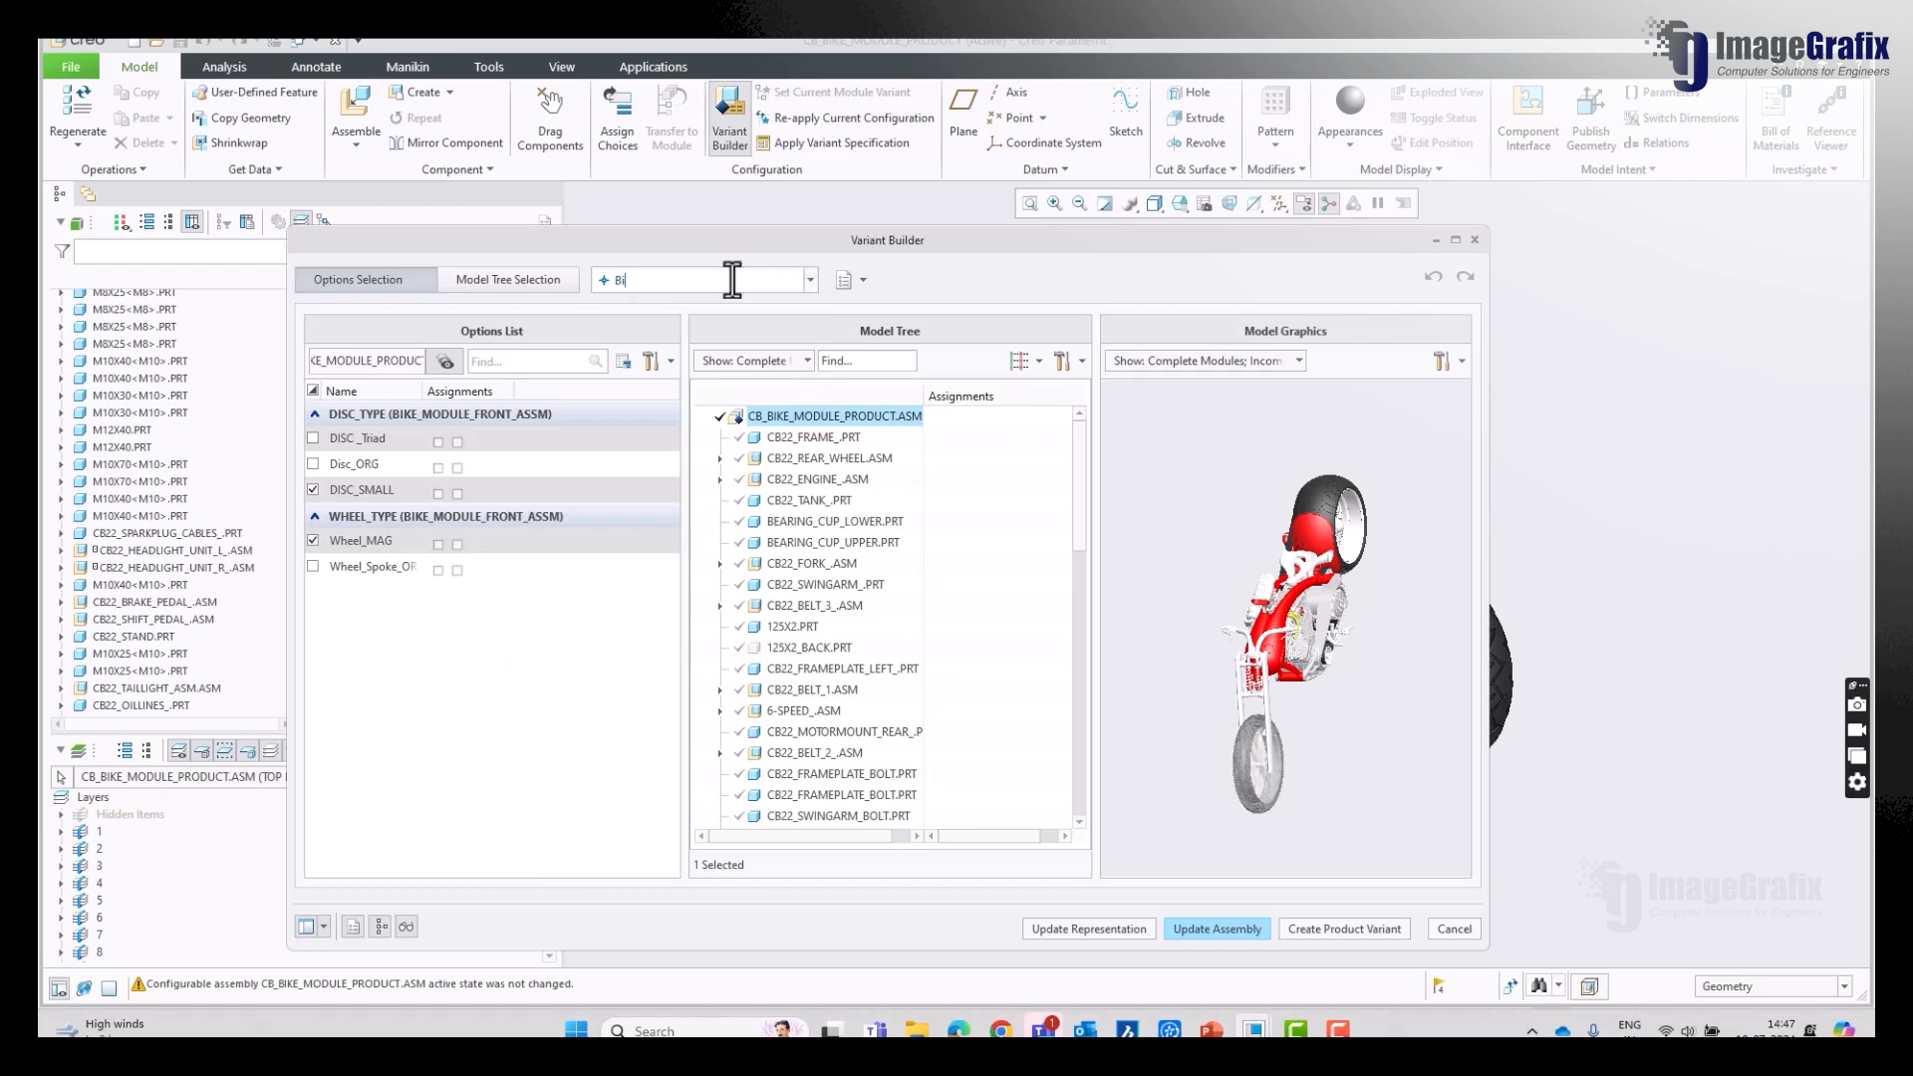
text(ke_N1)
Step: Save the BIKE_N1 variant specification to a local file named cb_bike_module_product of type Variant spec (*.vsp)
click(846, 279)
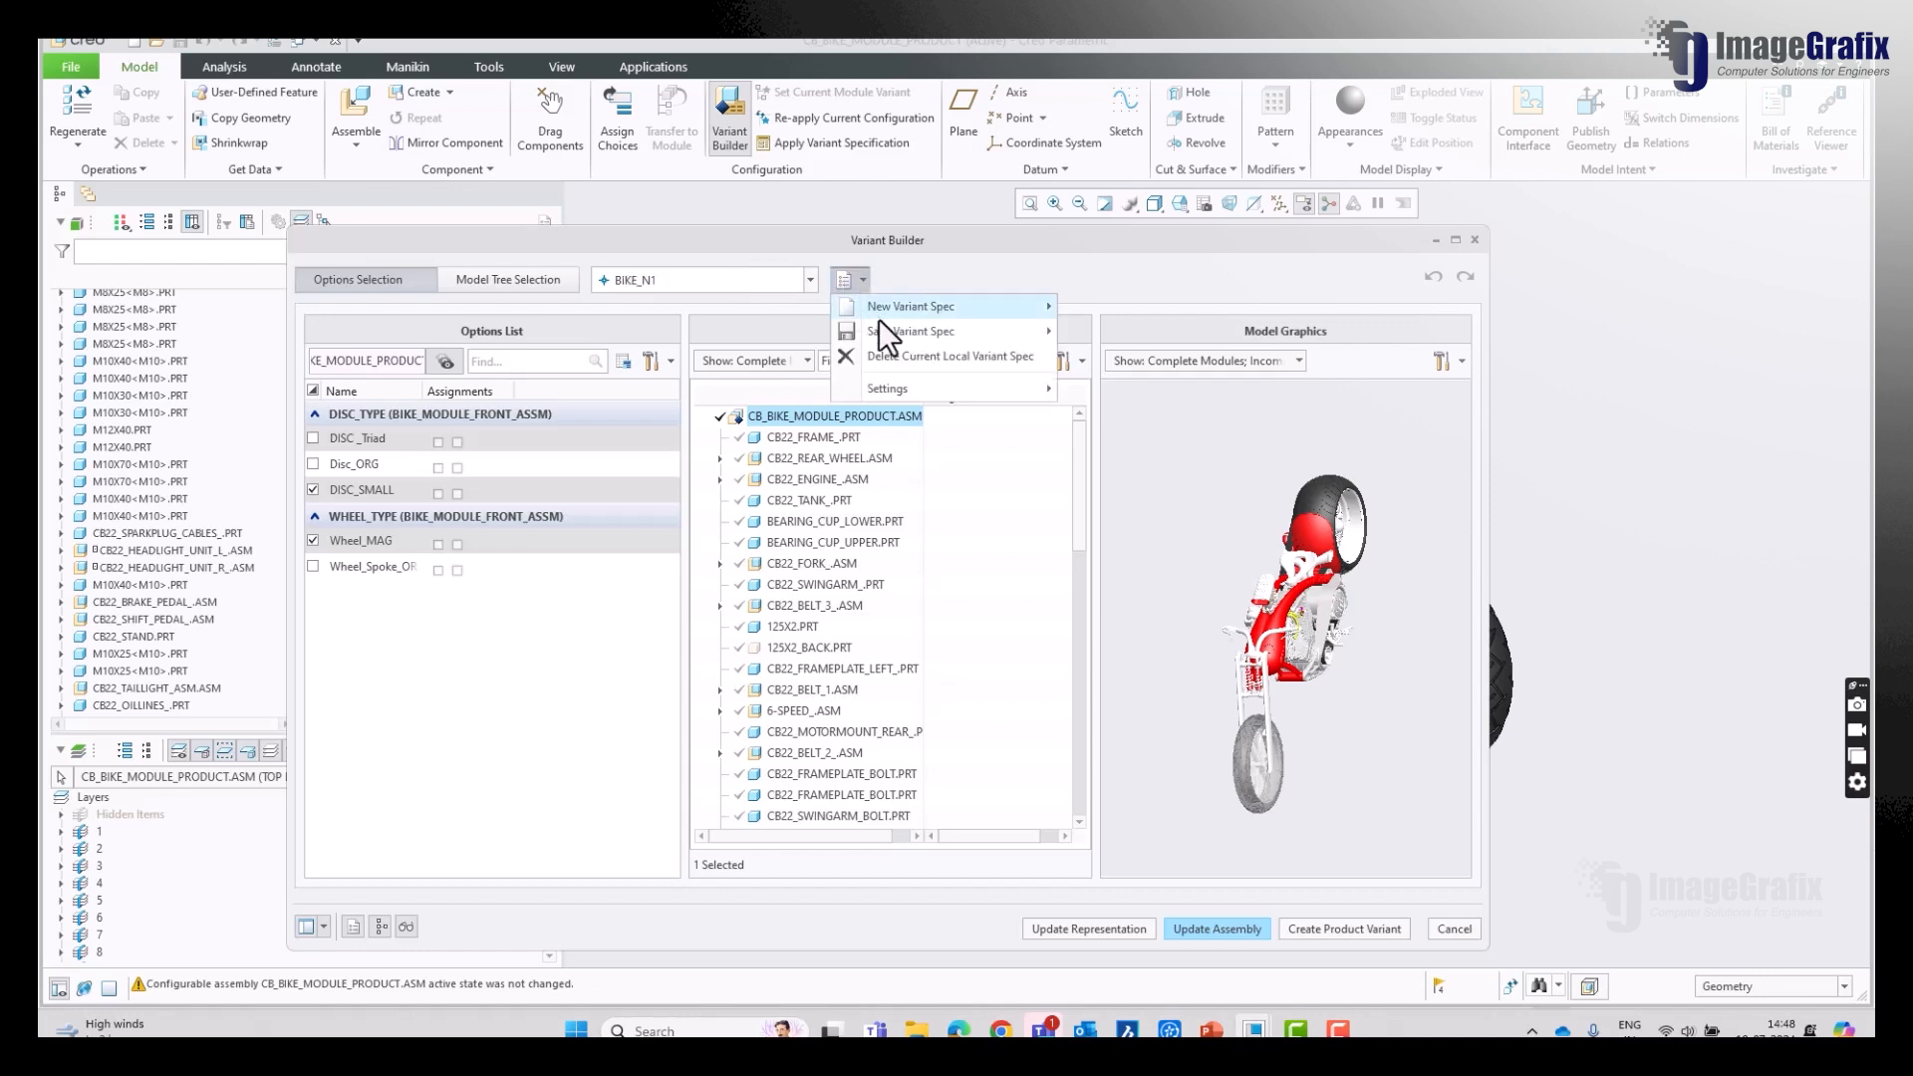
mouse_move(887, 329)
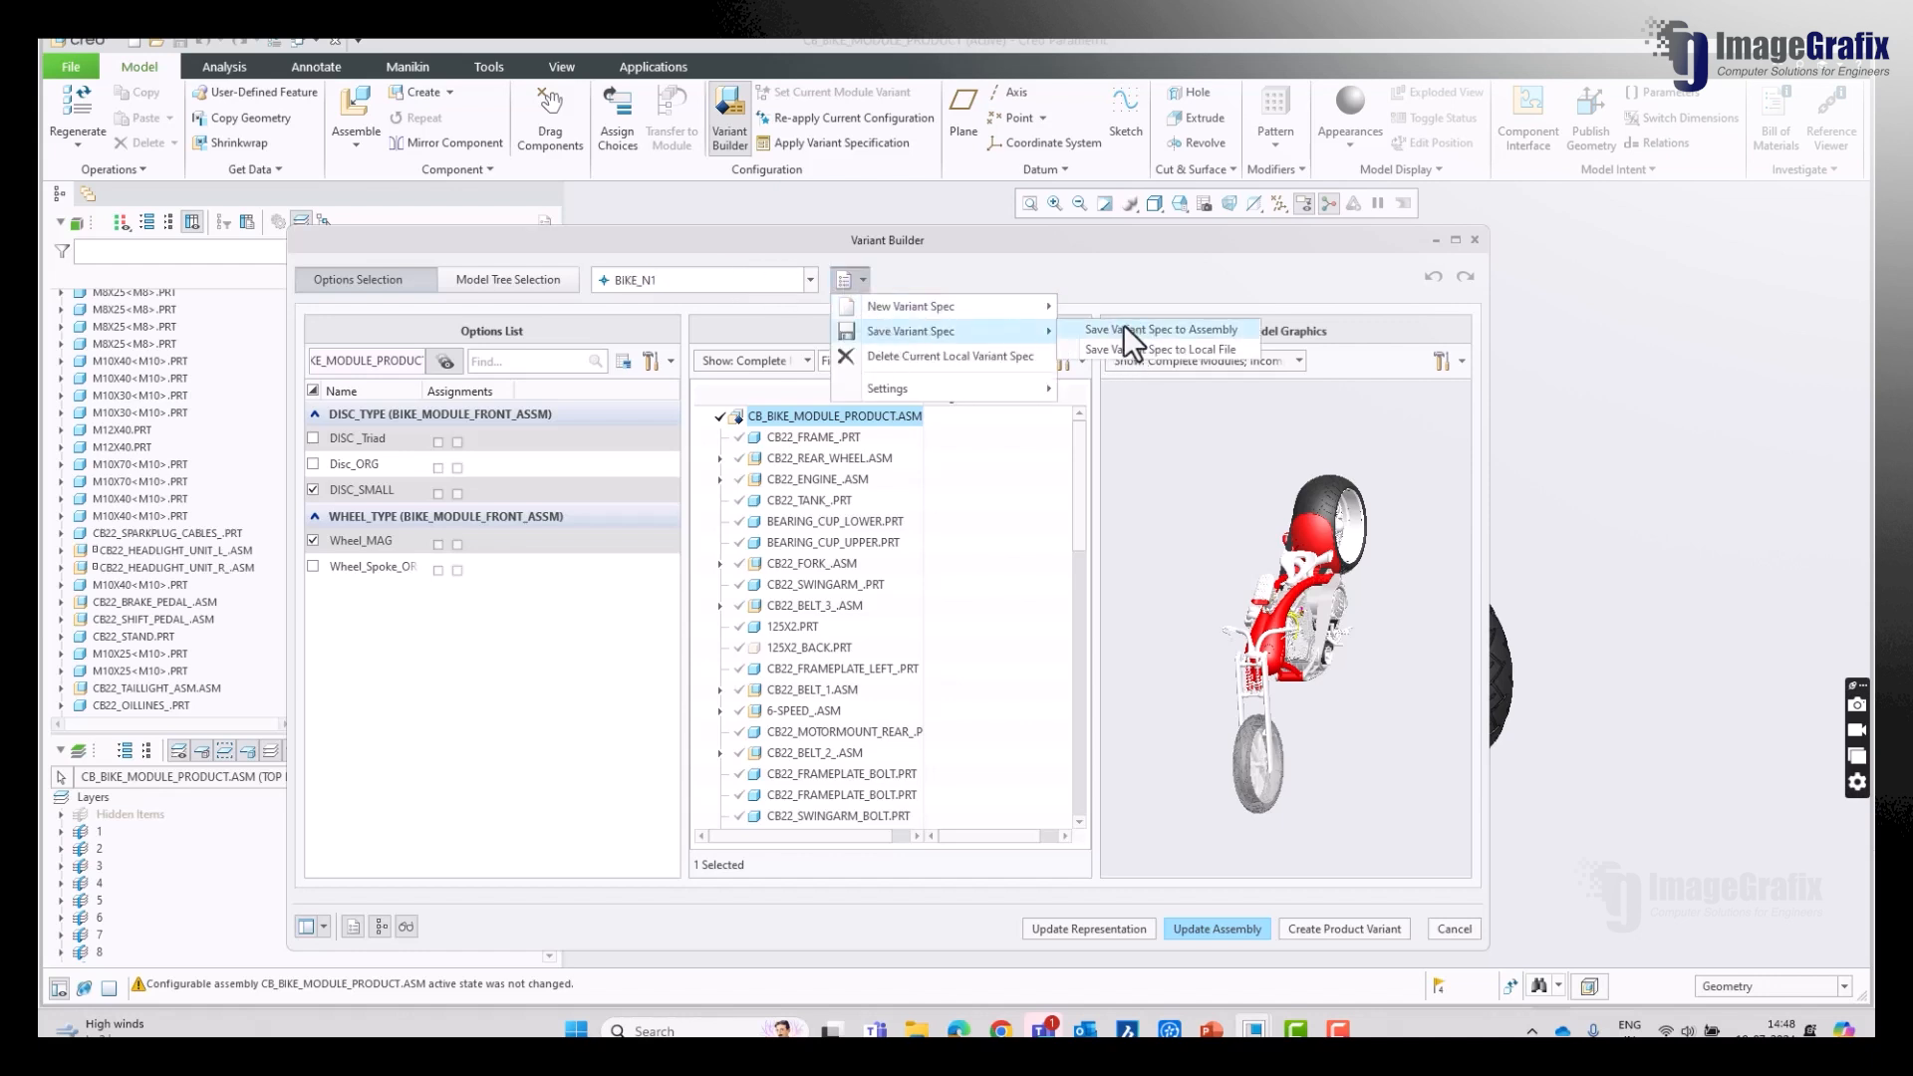
click(1186, 351)
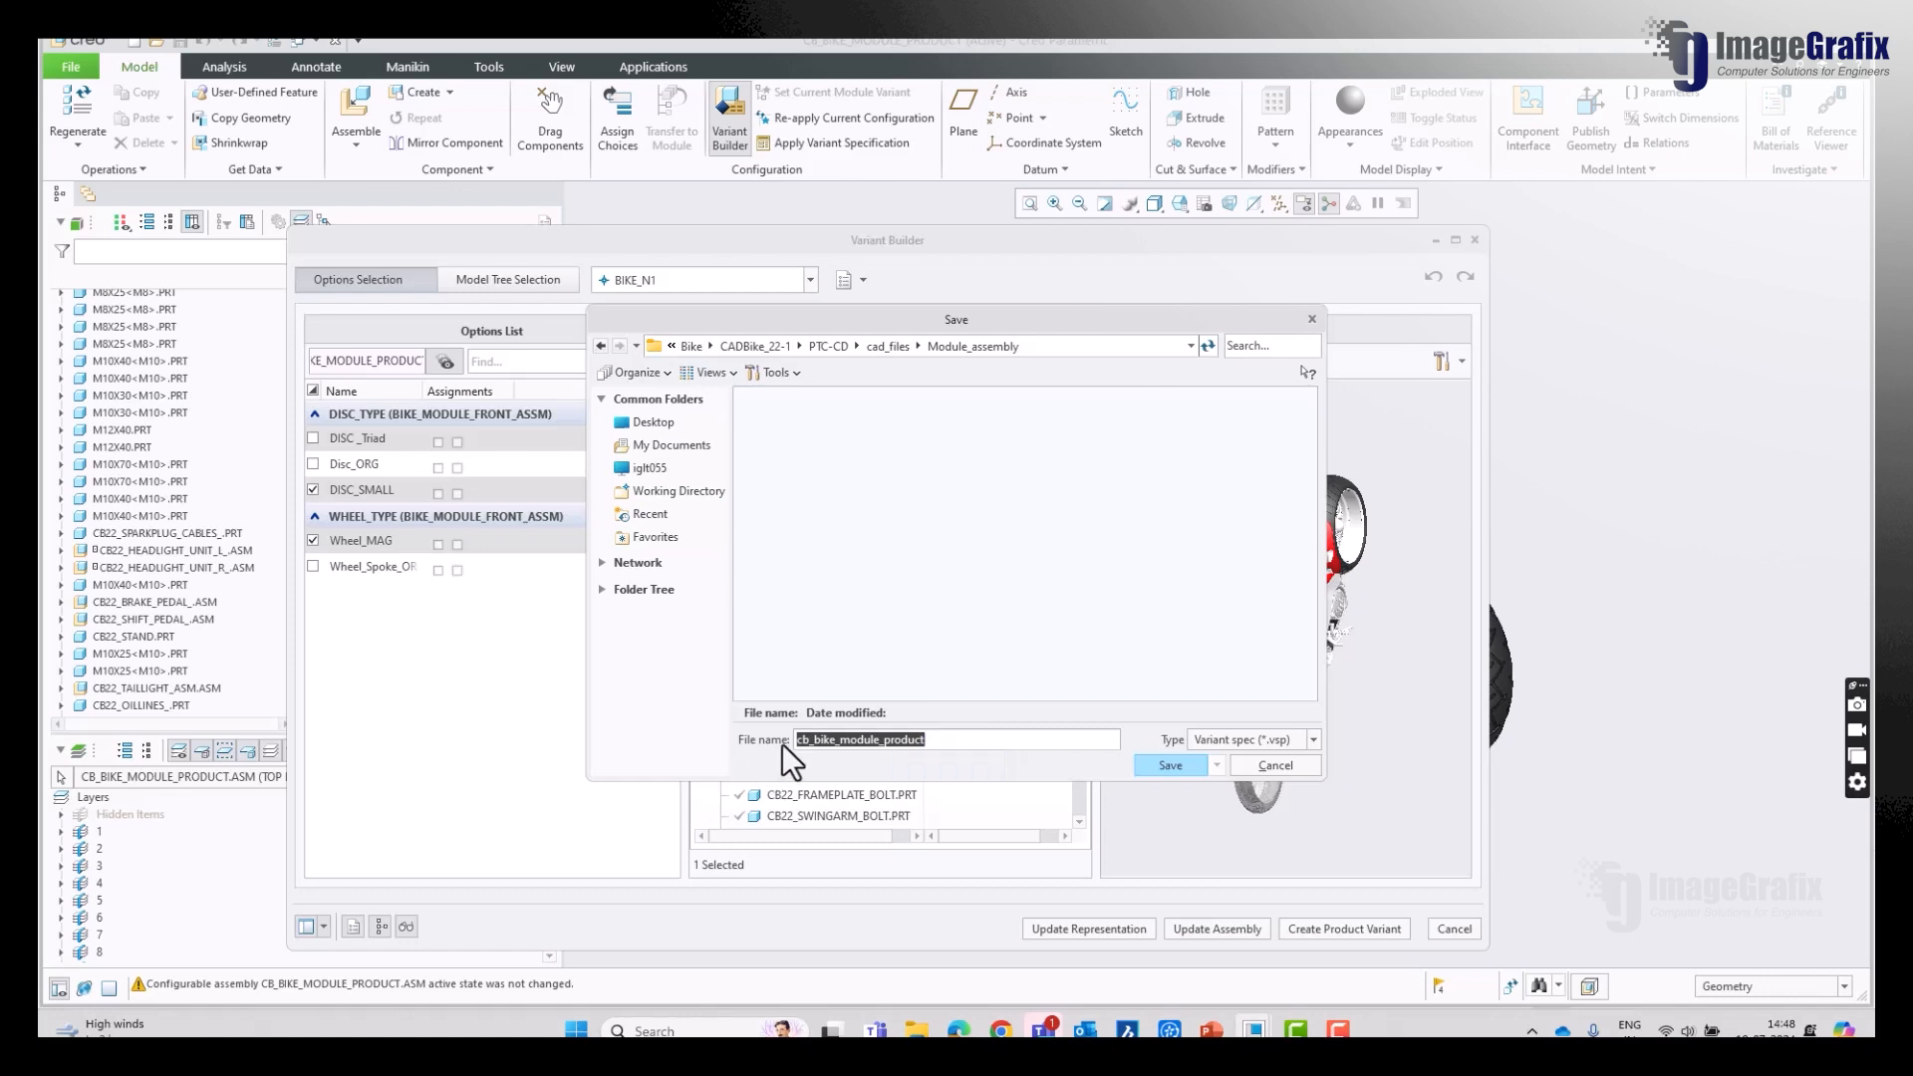
click(944, 739)
drag(952, 743, 750, 740)
click(1023, 739)
click(1296, 745)
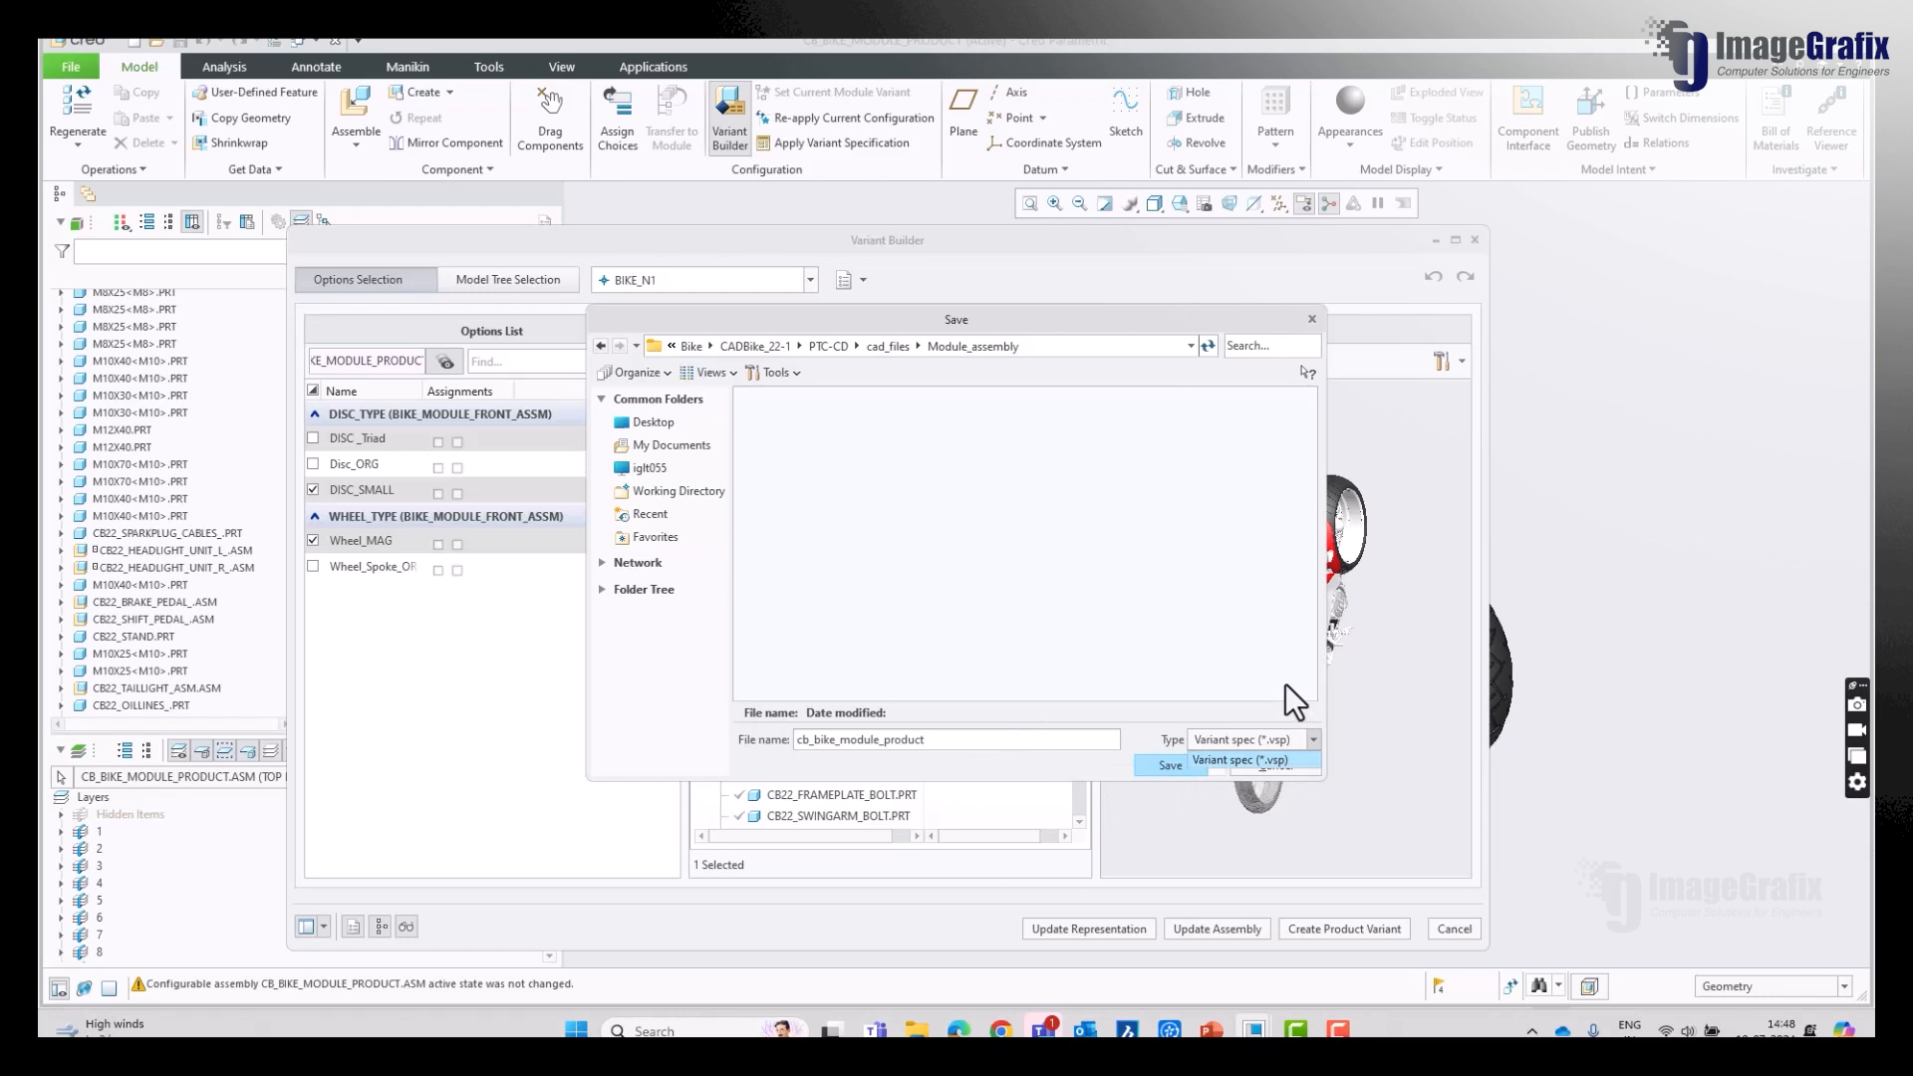
click(1210, 760)
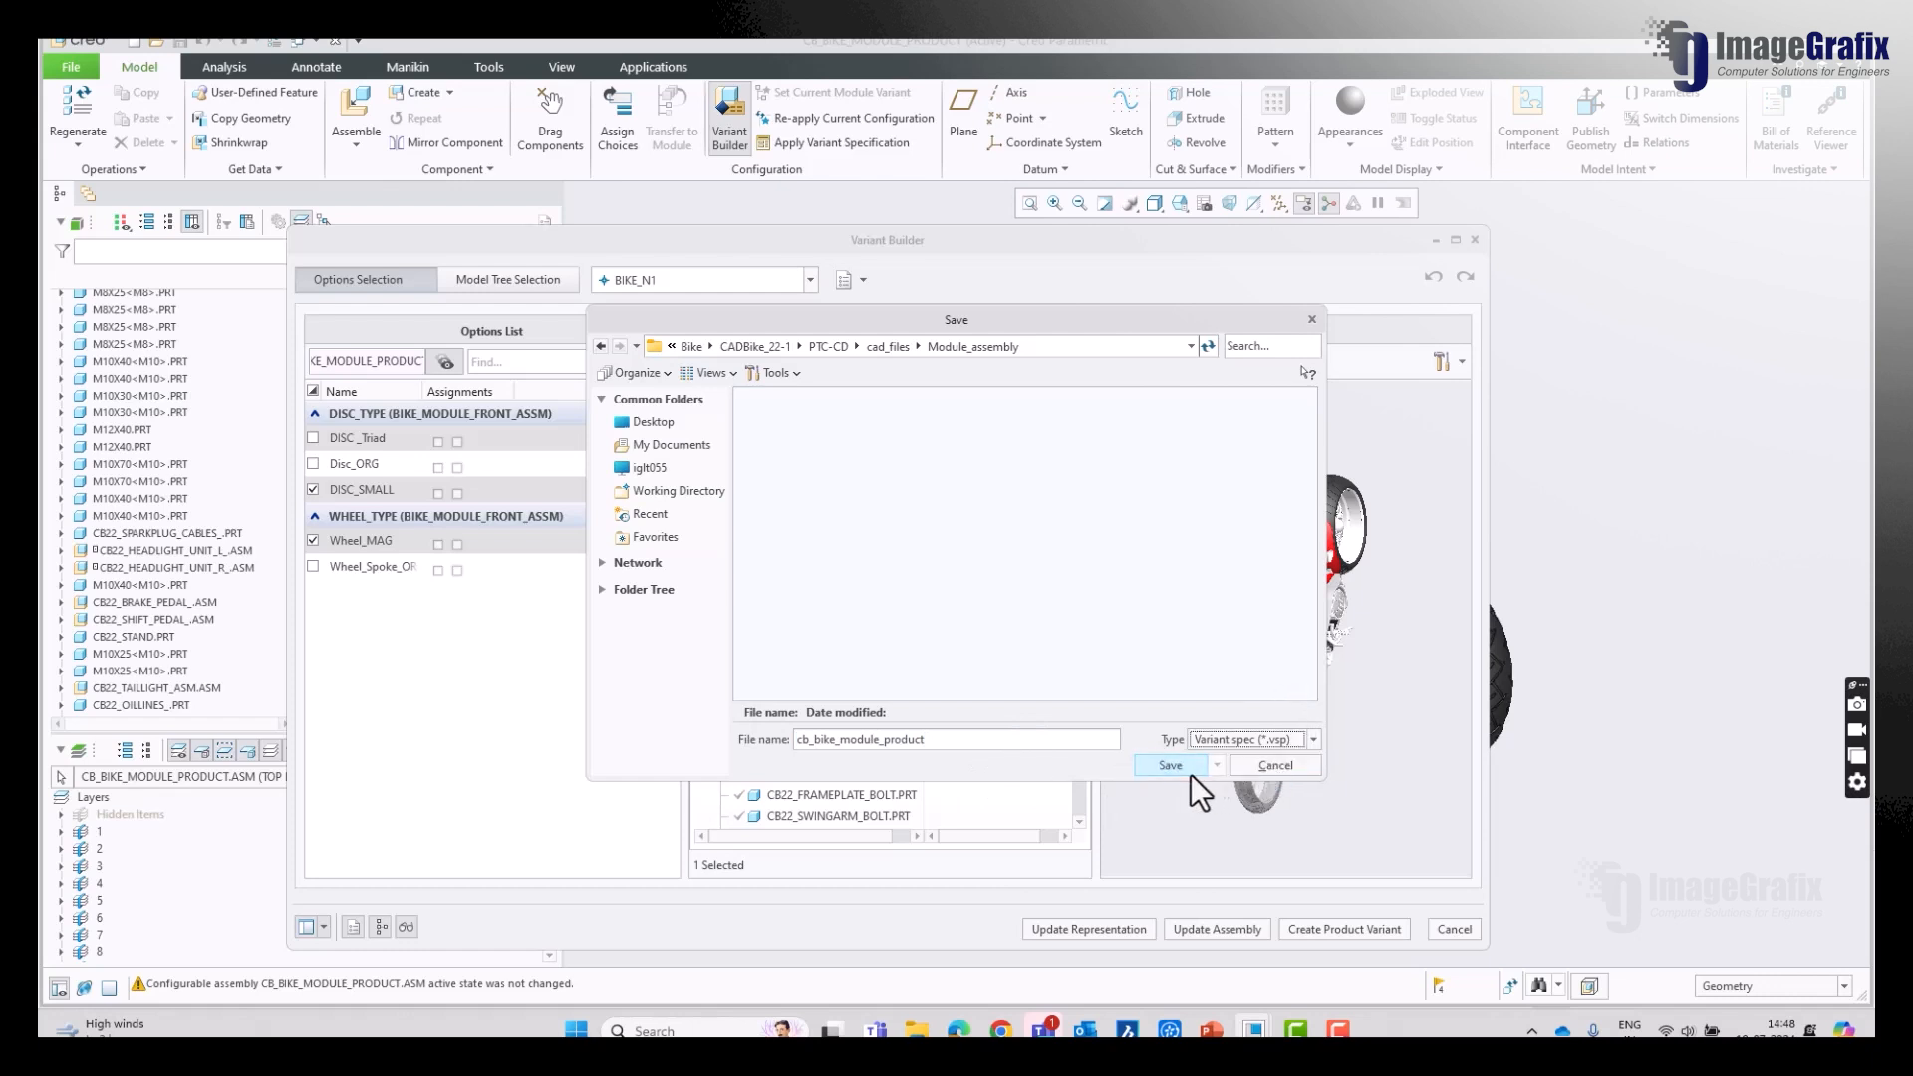
click(1168, 767)
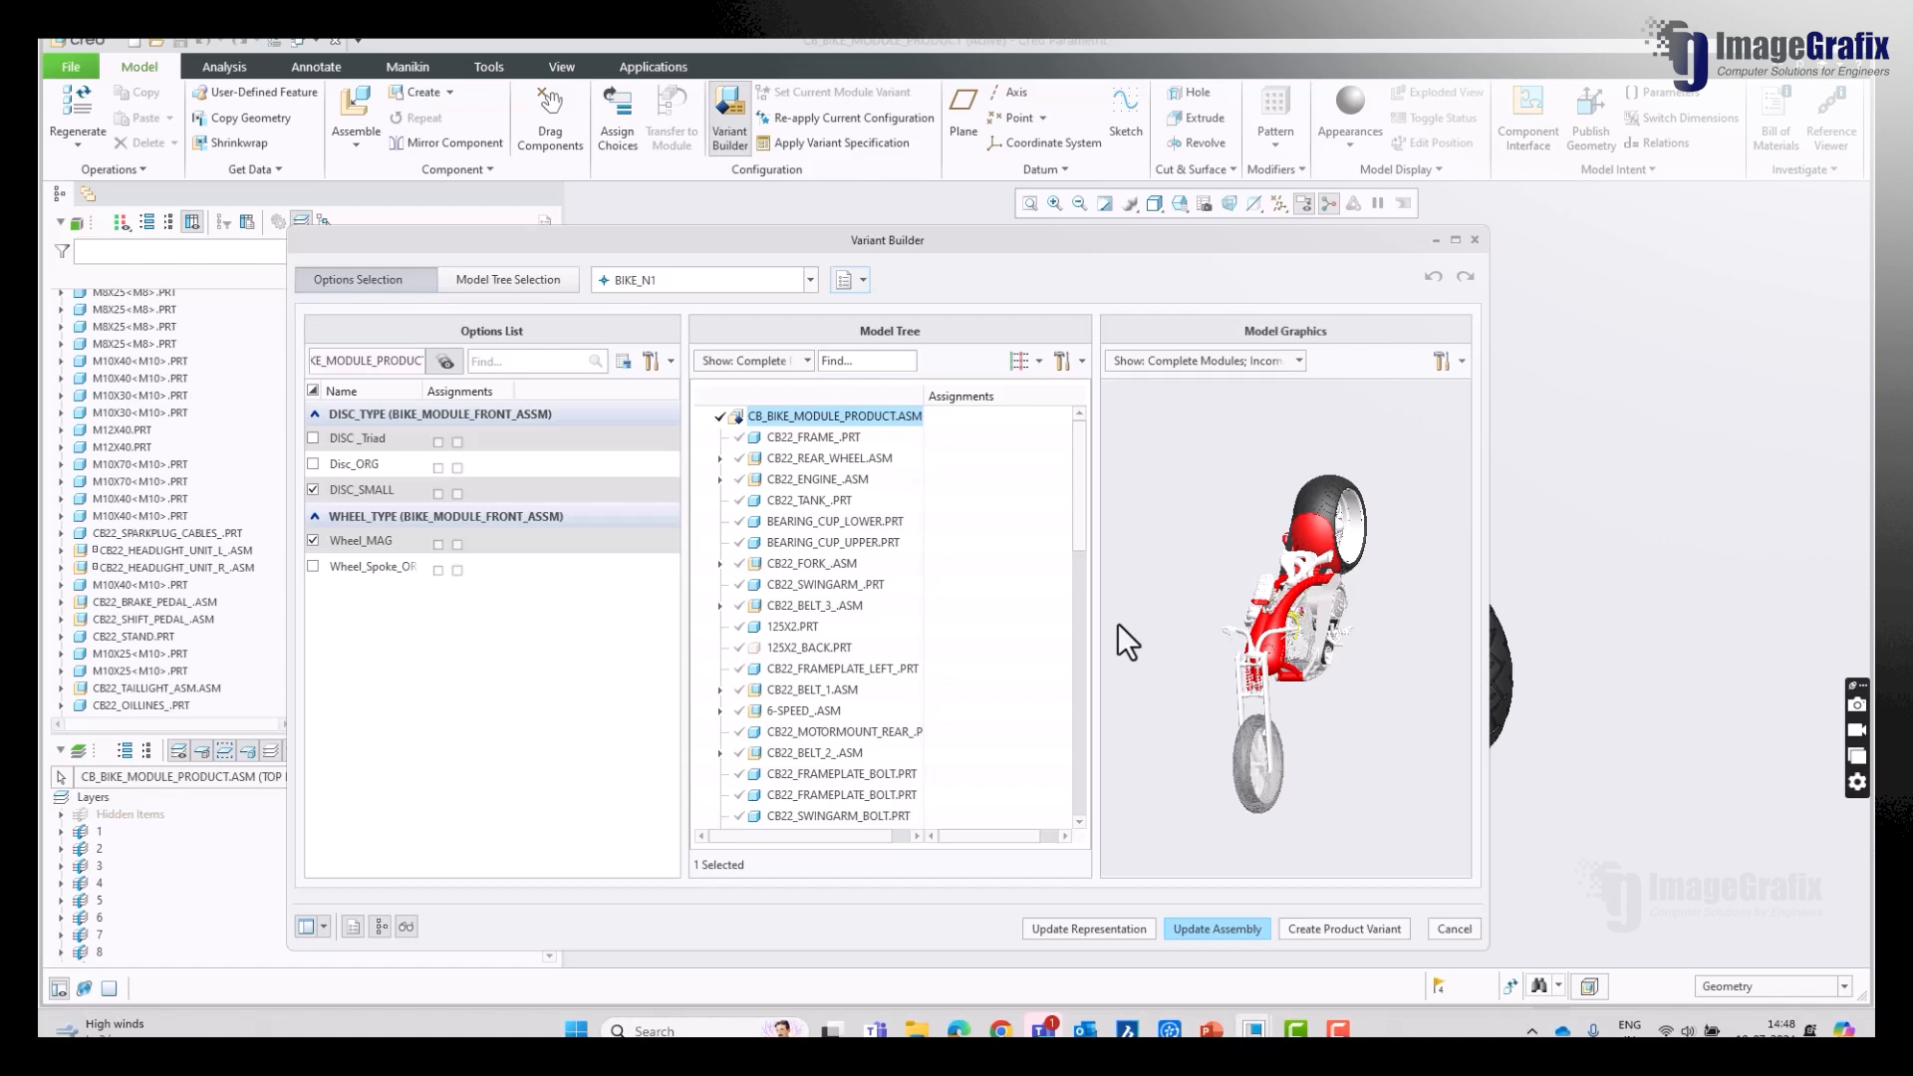
Step: Update the assembly from BIKE_N1, agreeing to leave without saving its changes and accepting the affected children with the Selected option
click(1212, 929)
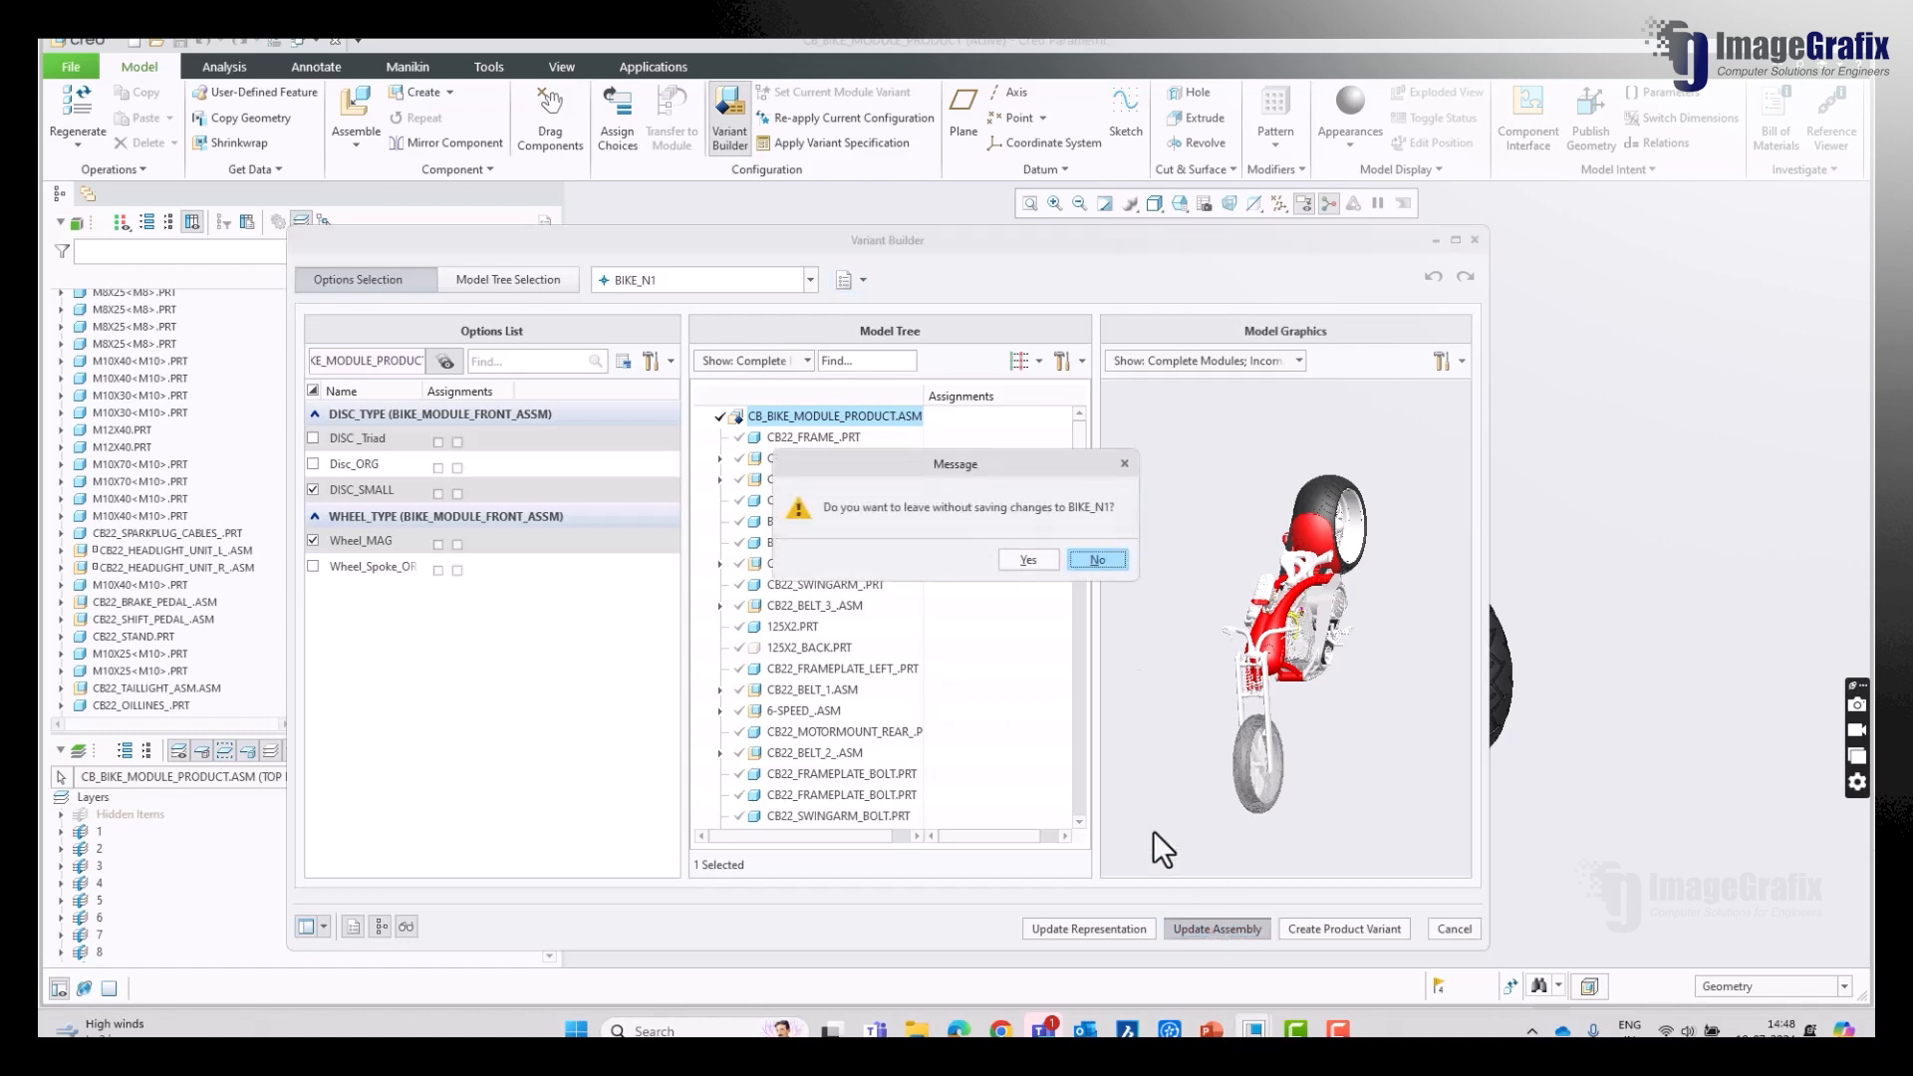
click(1029, 560)
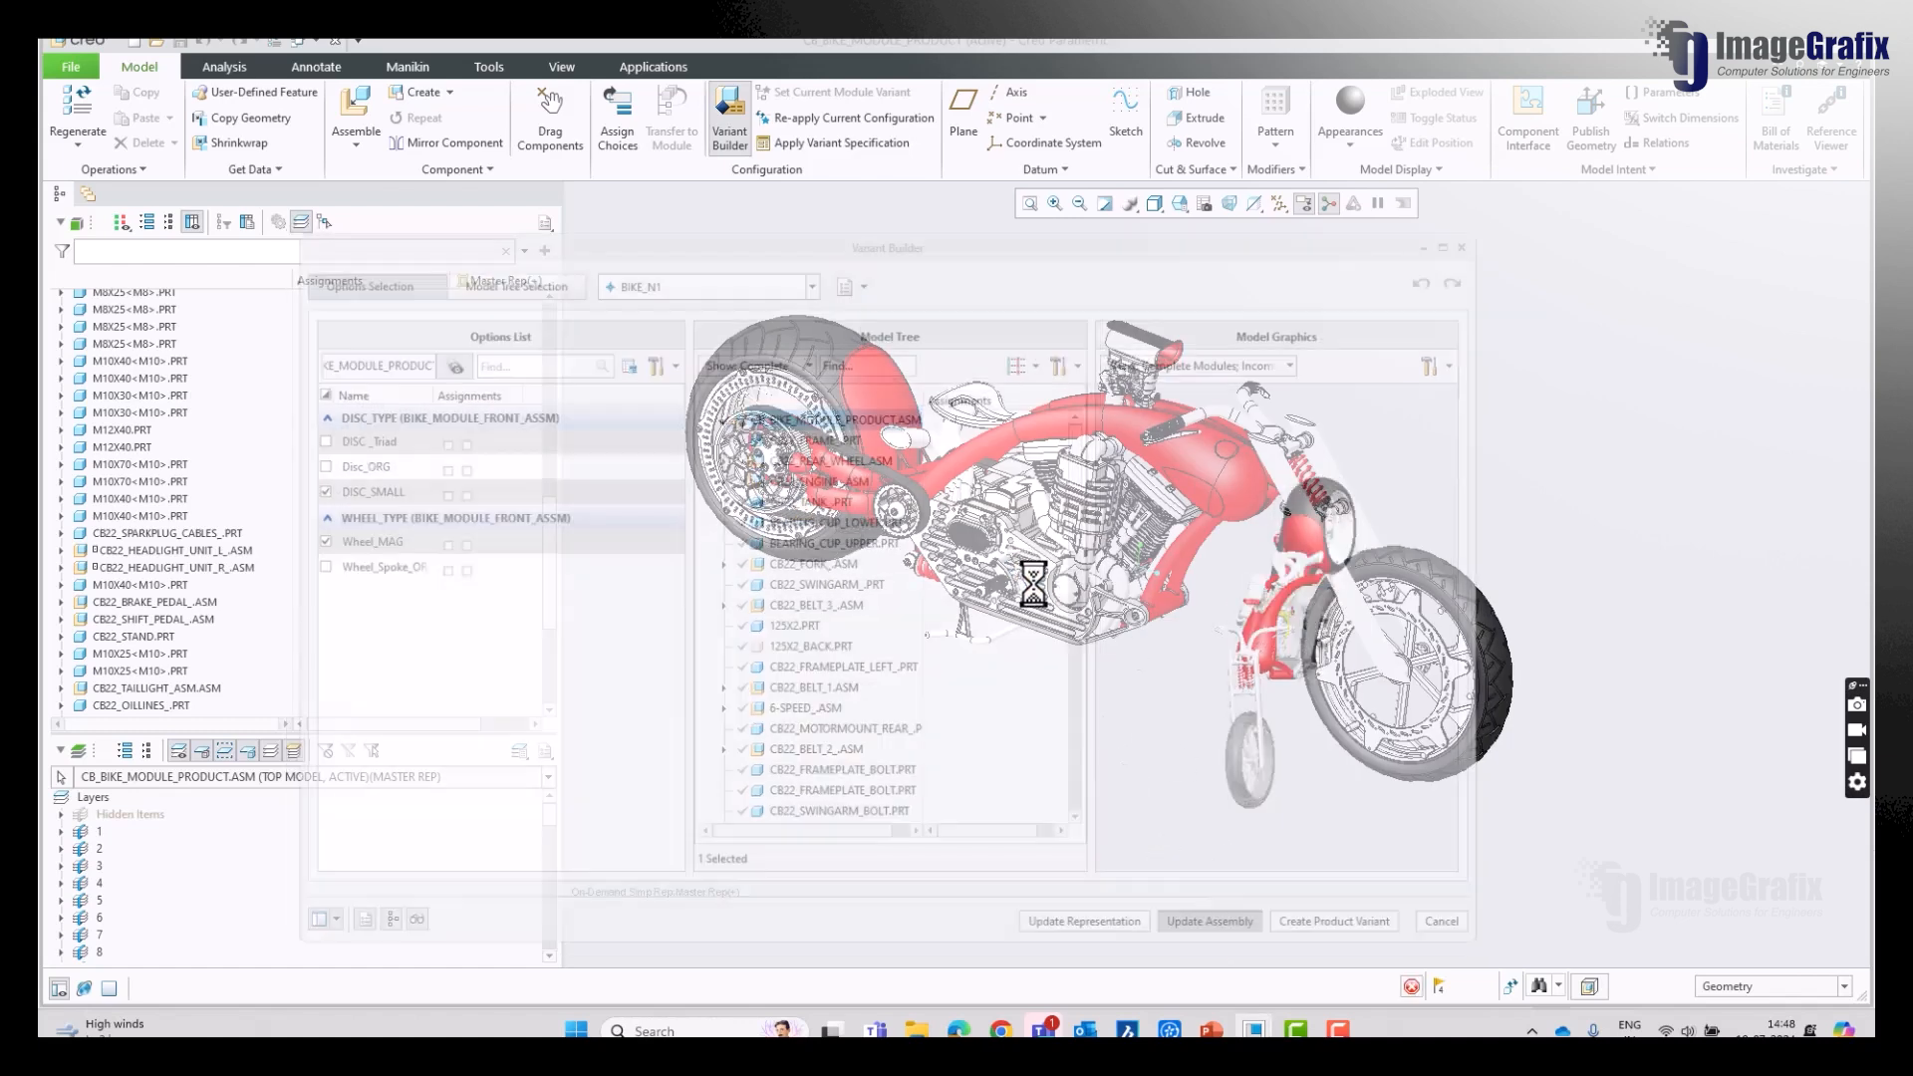
scroll(1514, 650, down, 2)
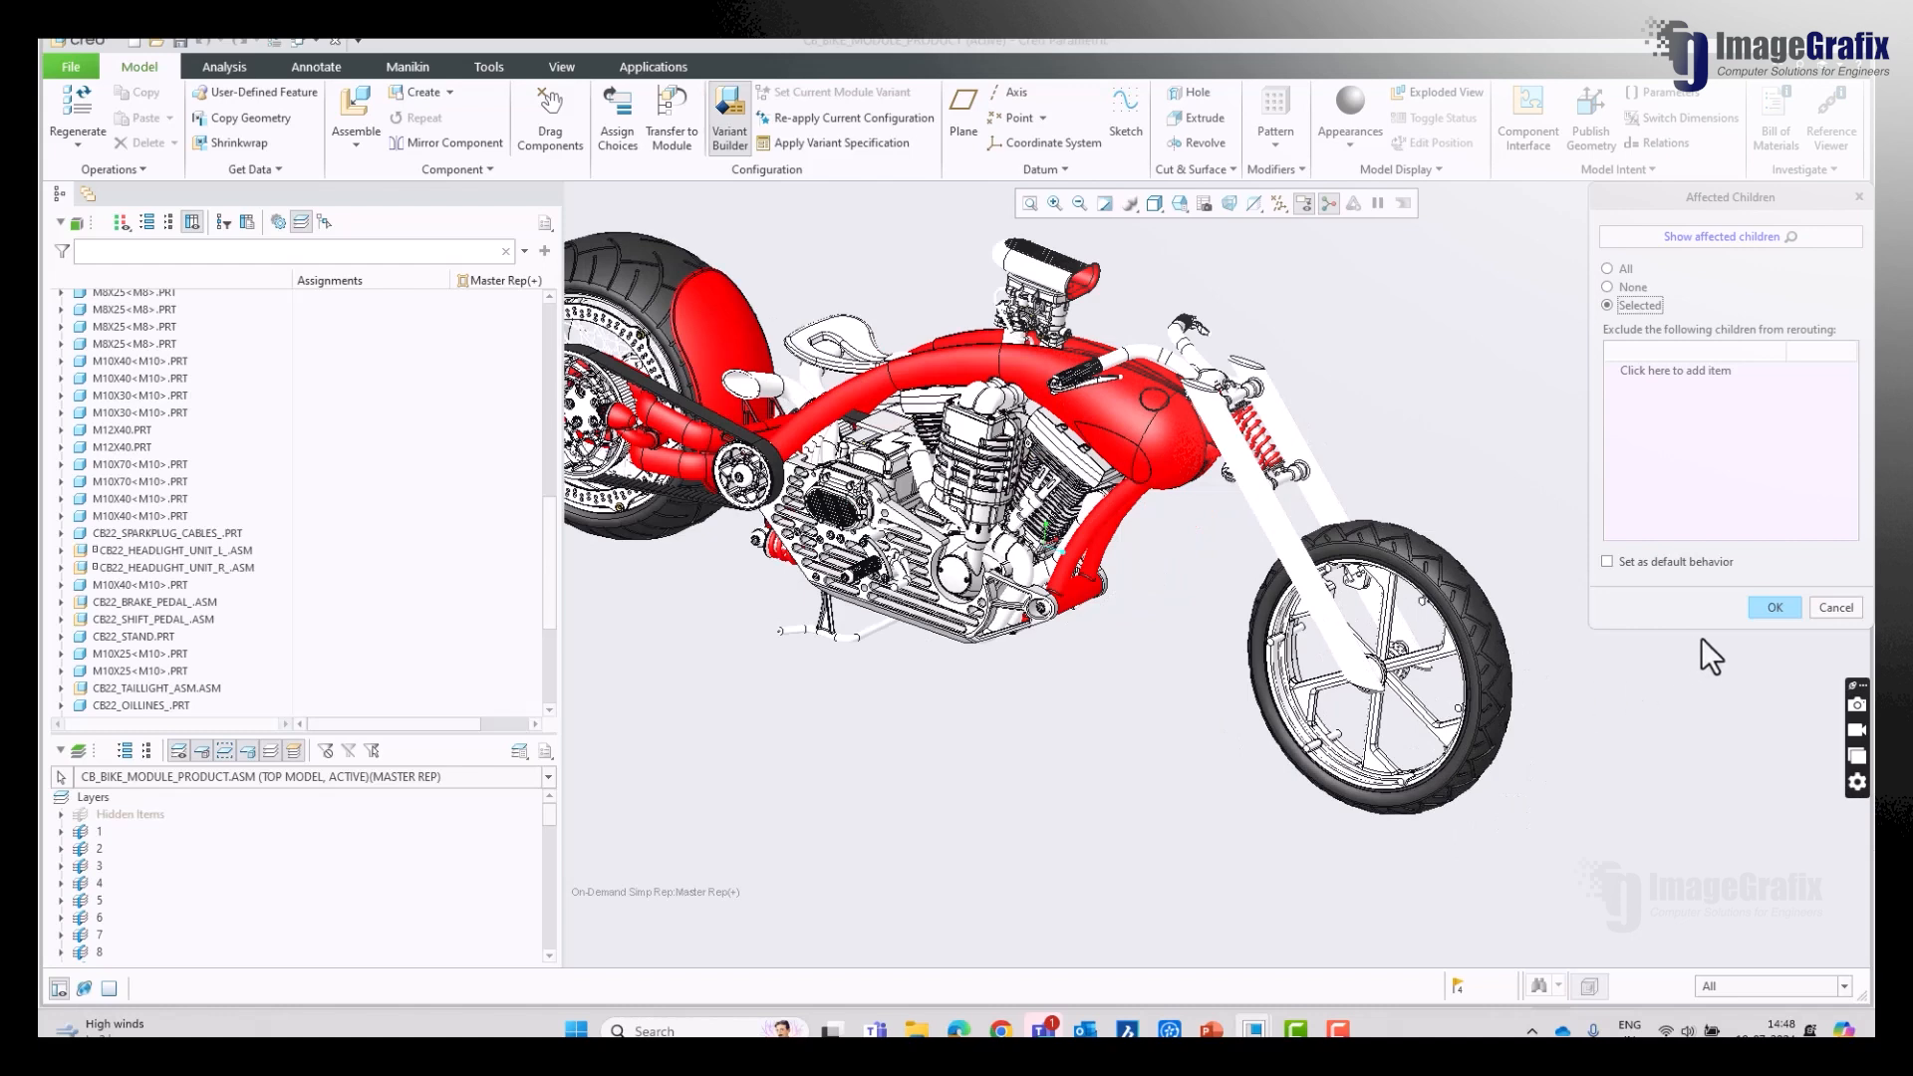
click(1777, 604)
scroll(1487, 721, down, 3)
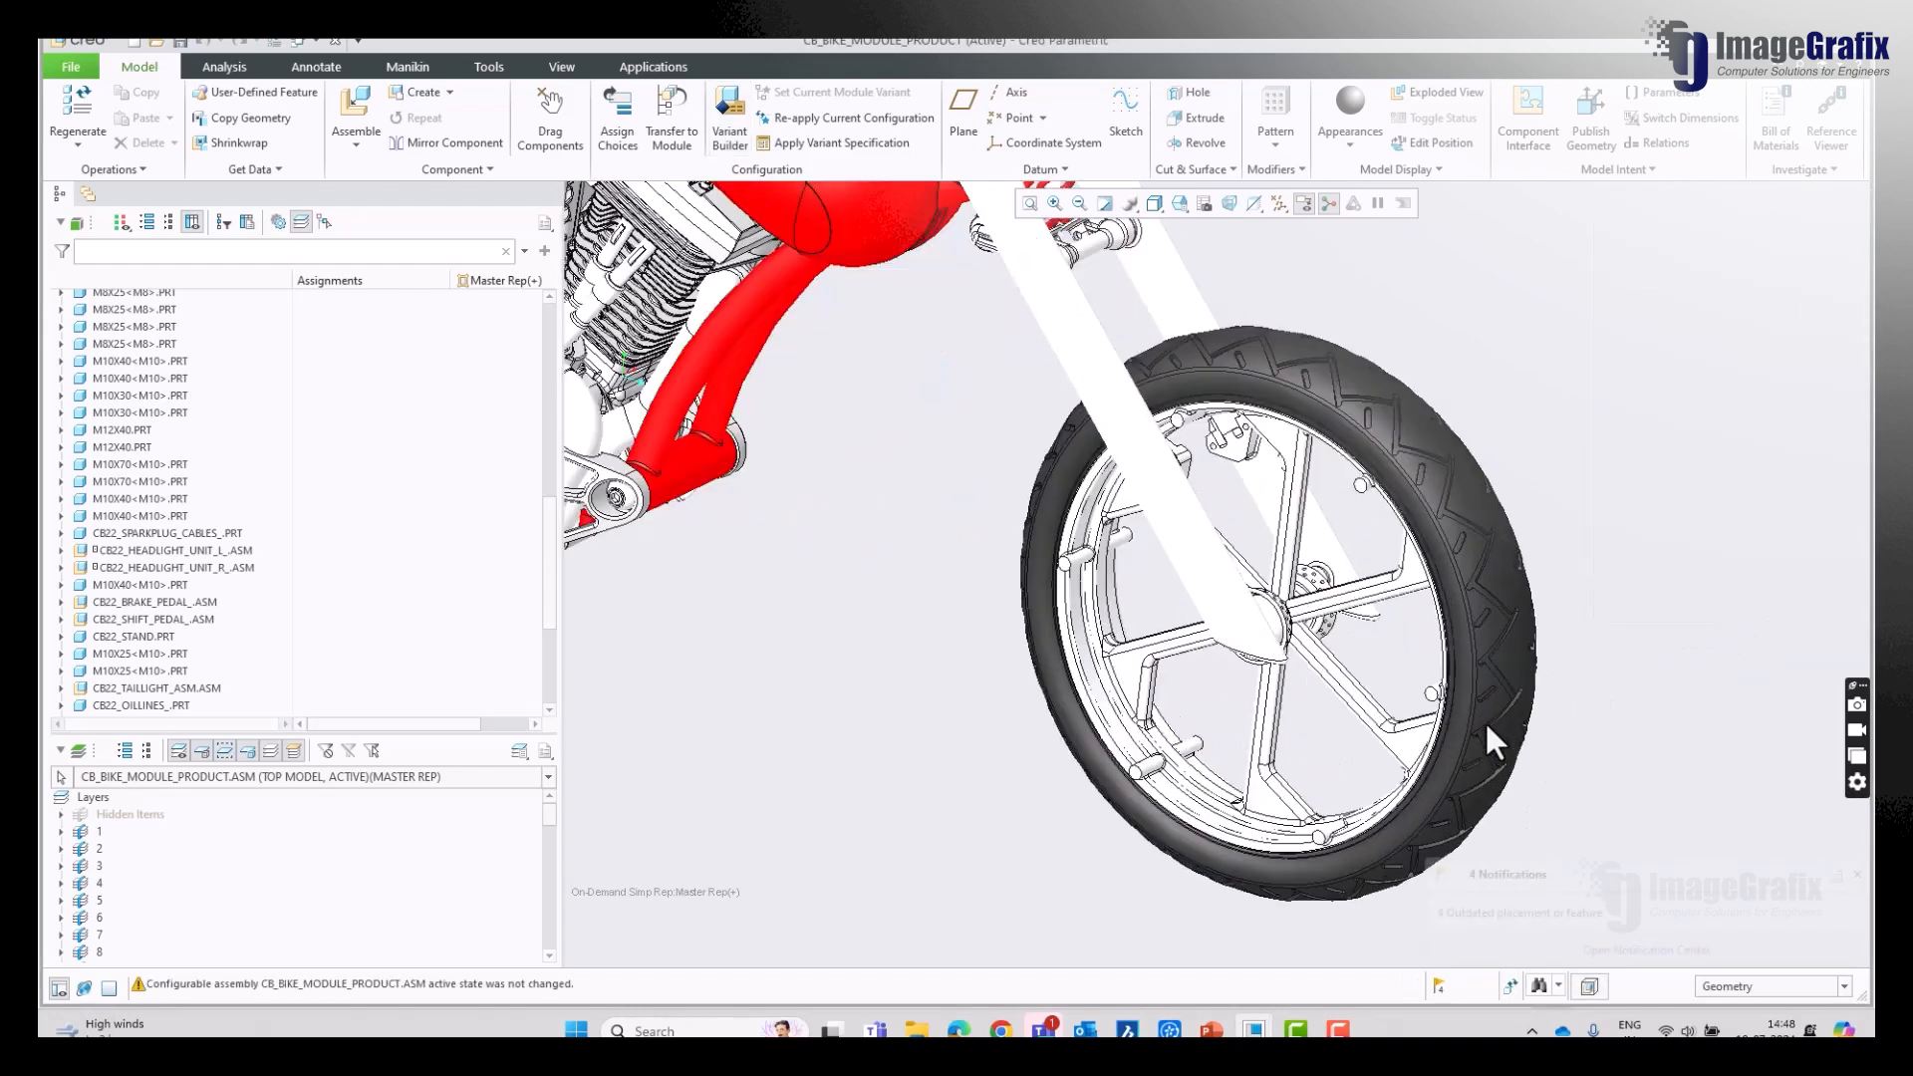
Step: Set CB22_FRONT_WHEEL_MAG.PRT and CB22_FRONT_DISC_SMALL.PRT in BIKE_MODULE_FRONT_ASSM.ASM to Master Rep and inspect the front wheel
scroll(351, 558, down, 5)
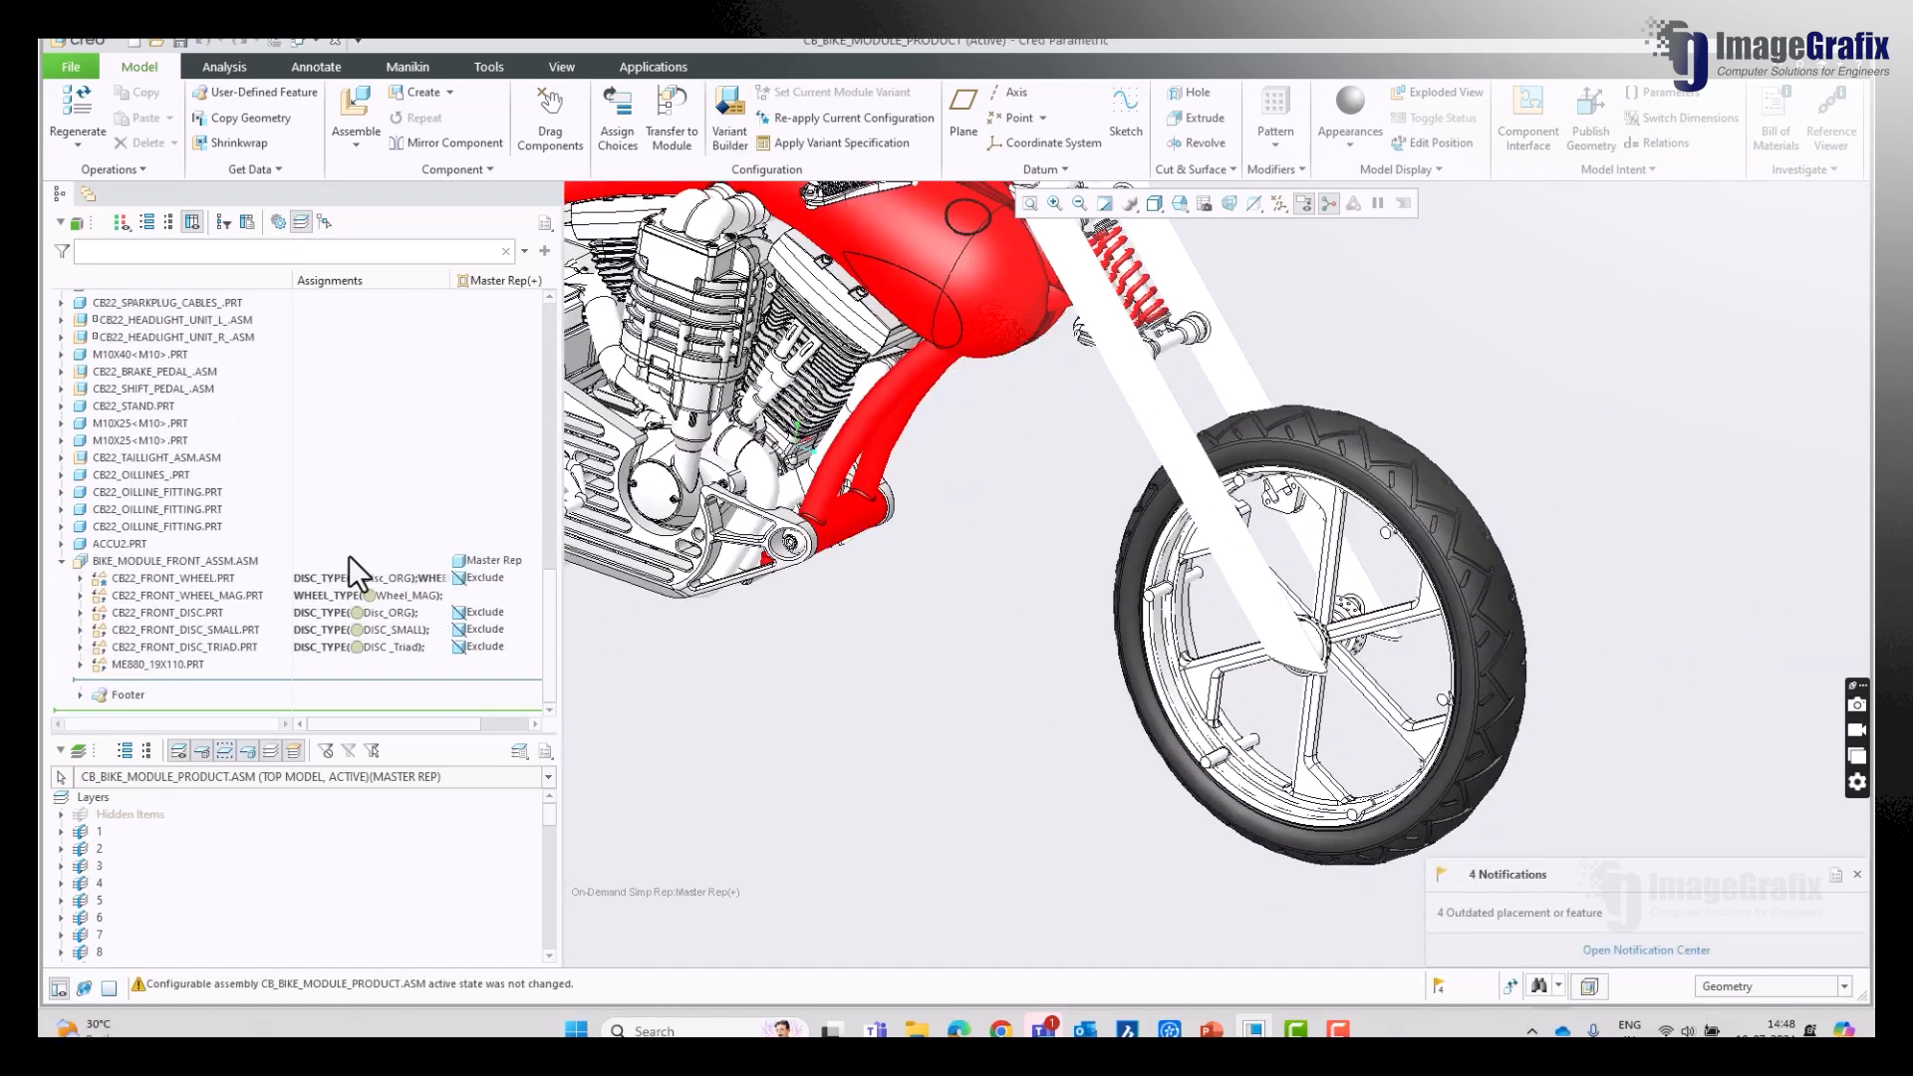
click(510, 597)
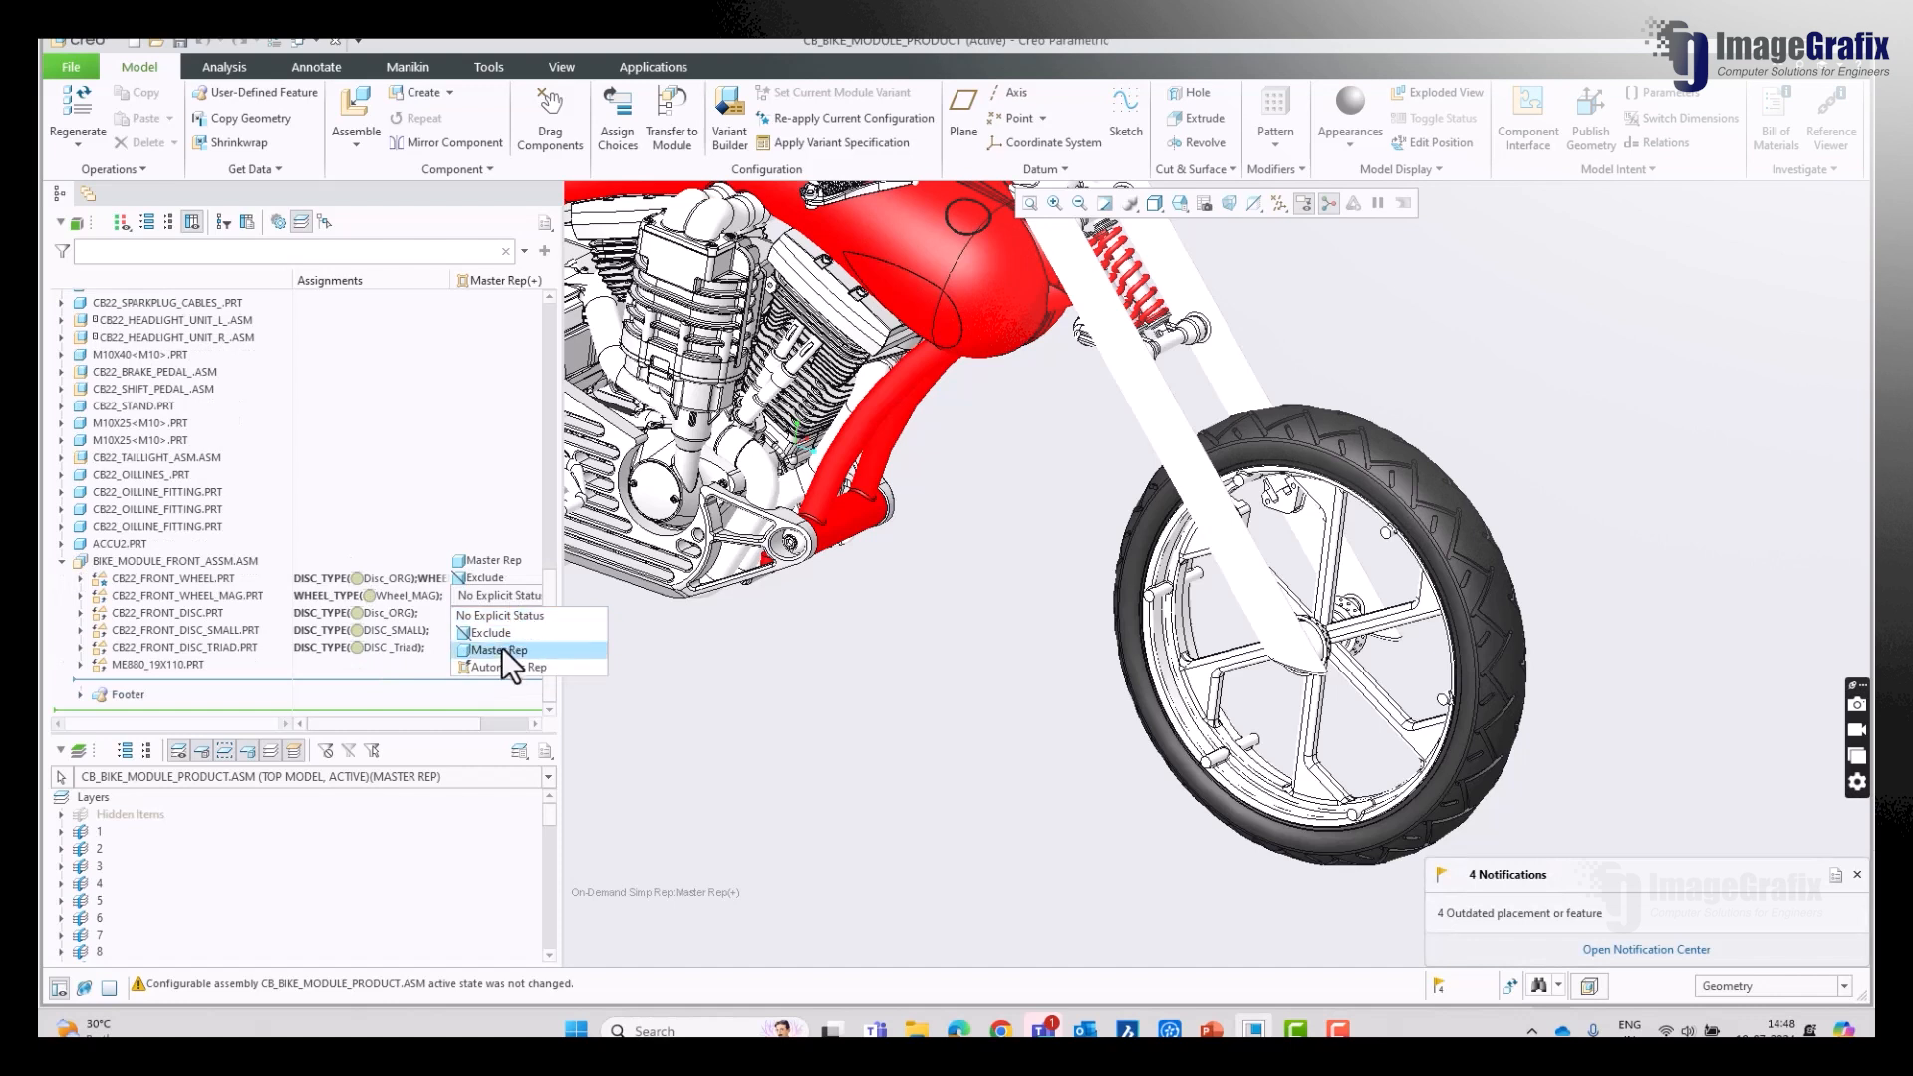
click(501, 647)
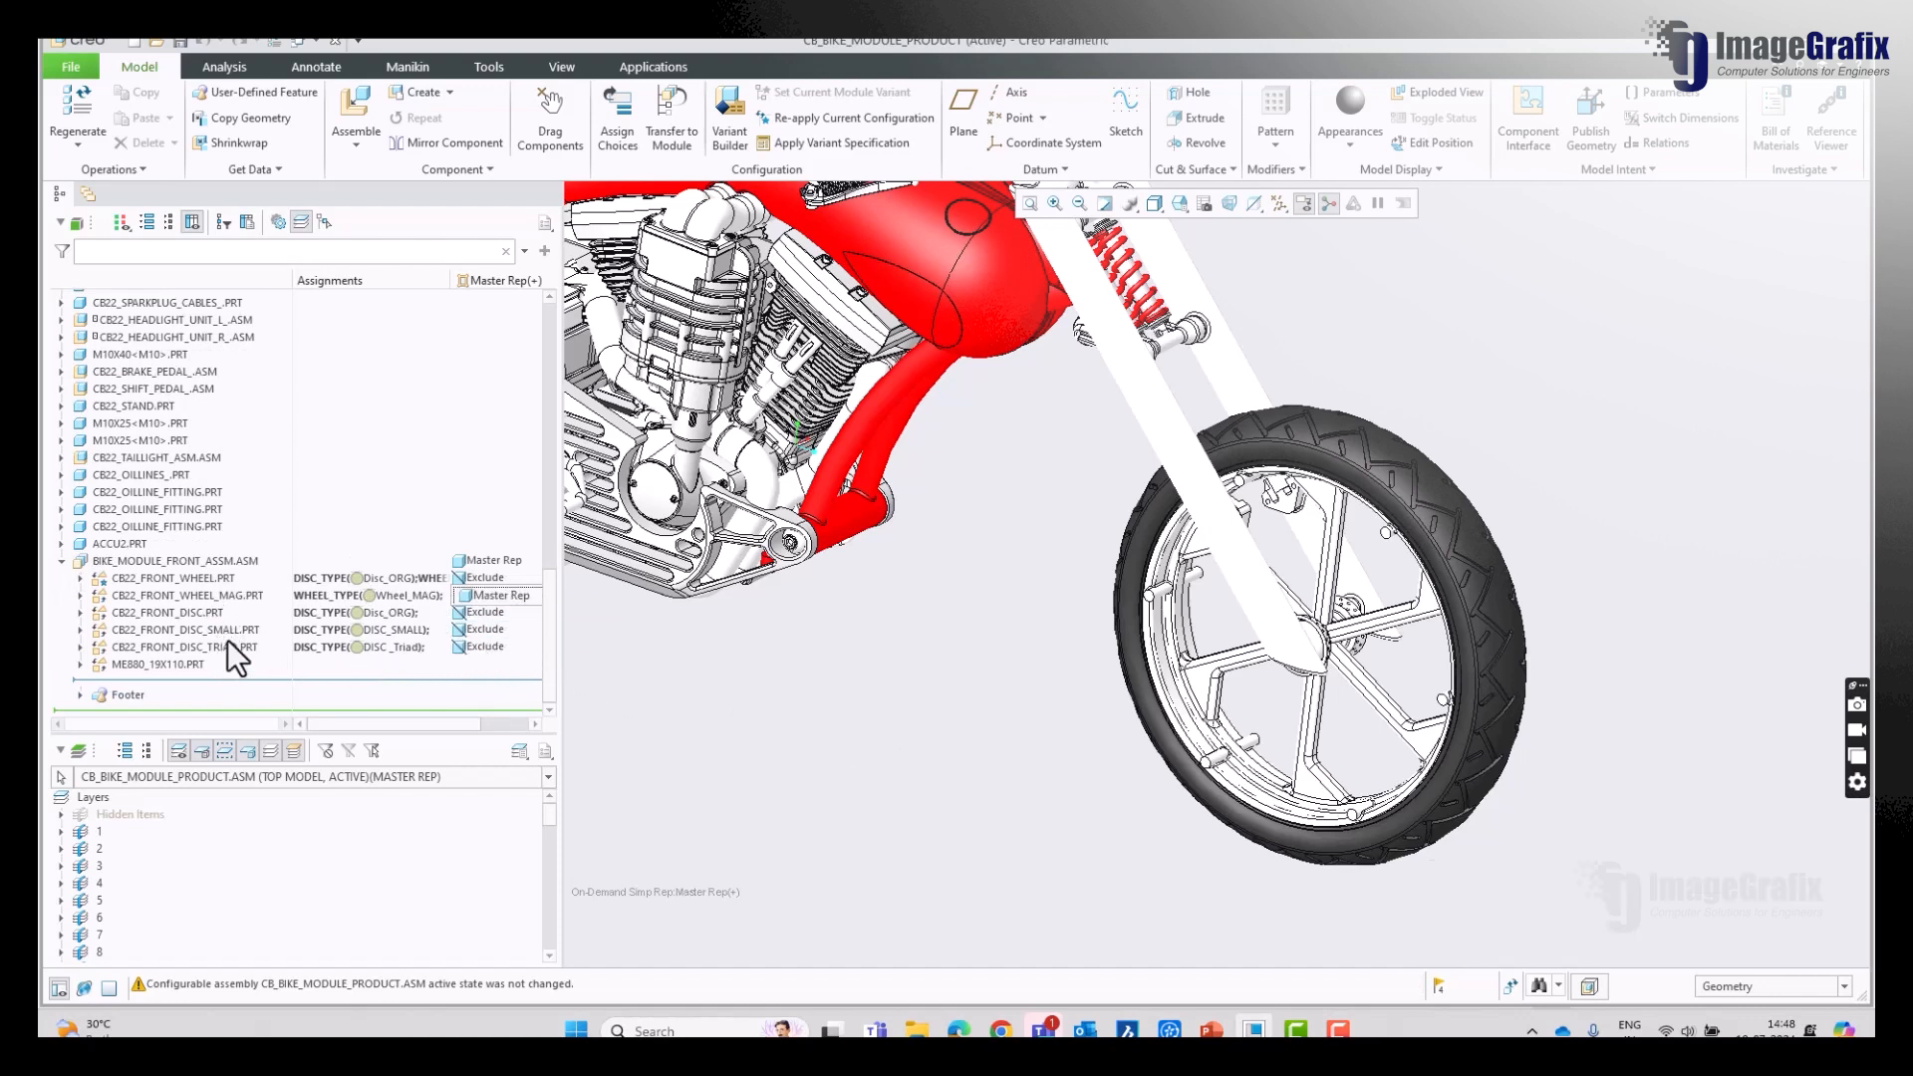
click(502, 636)
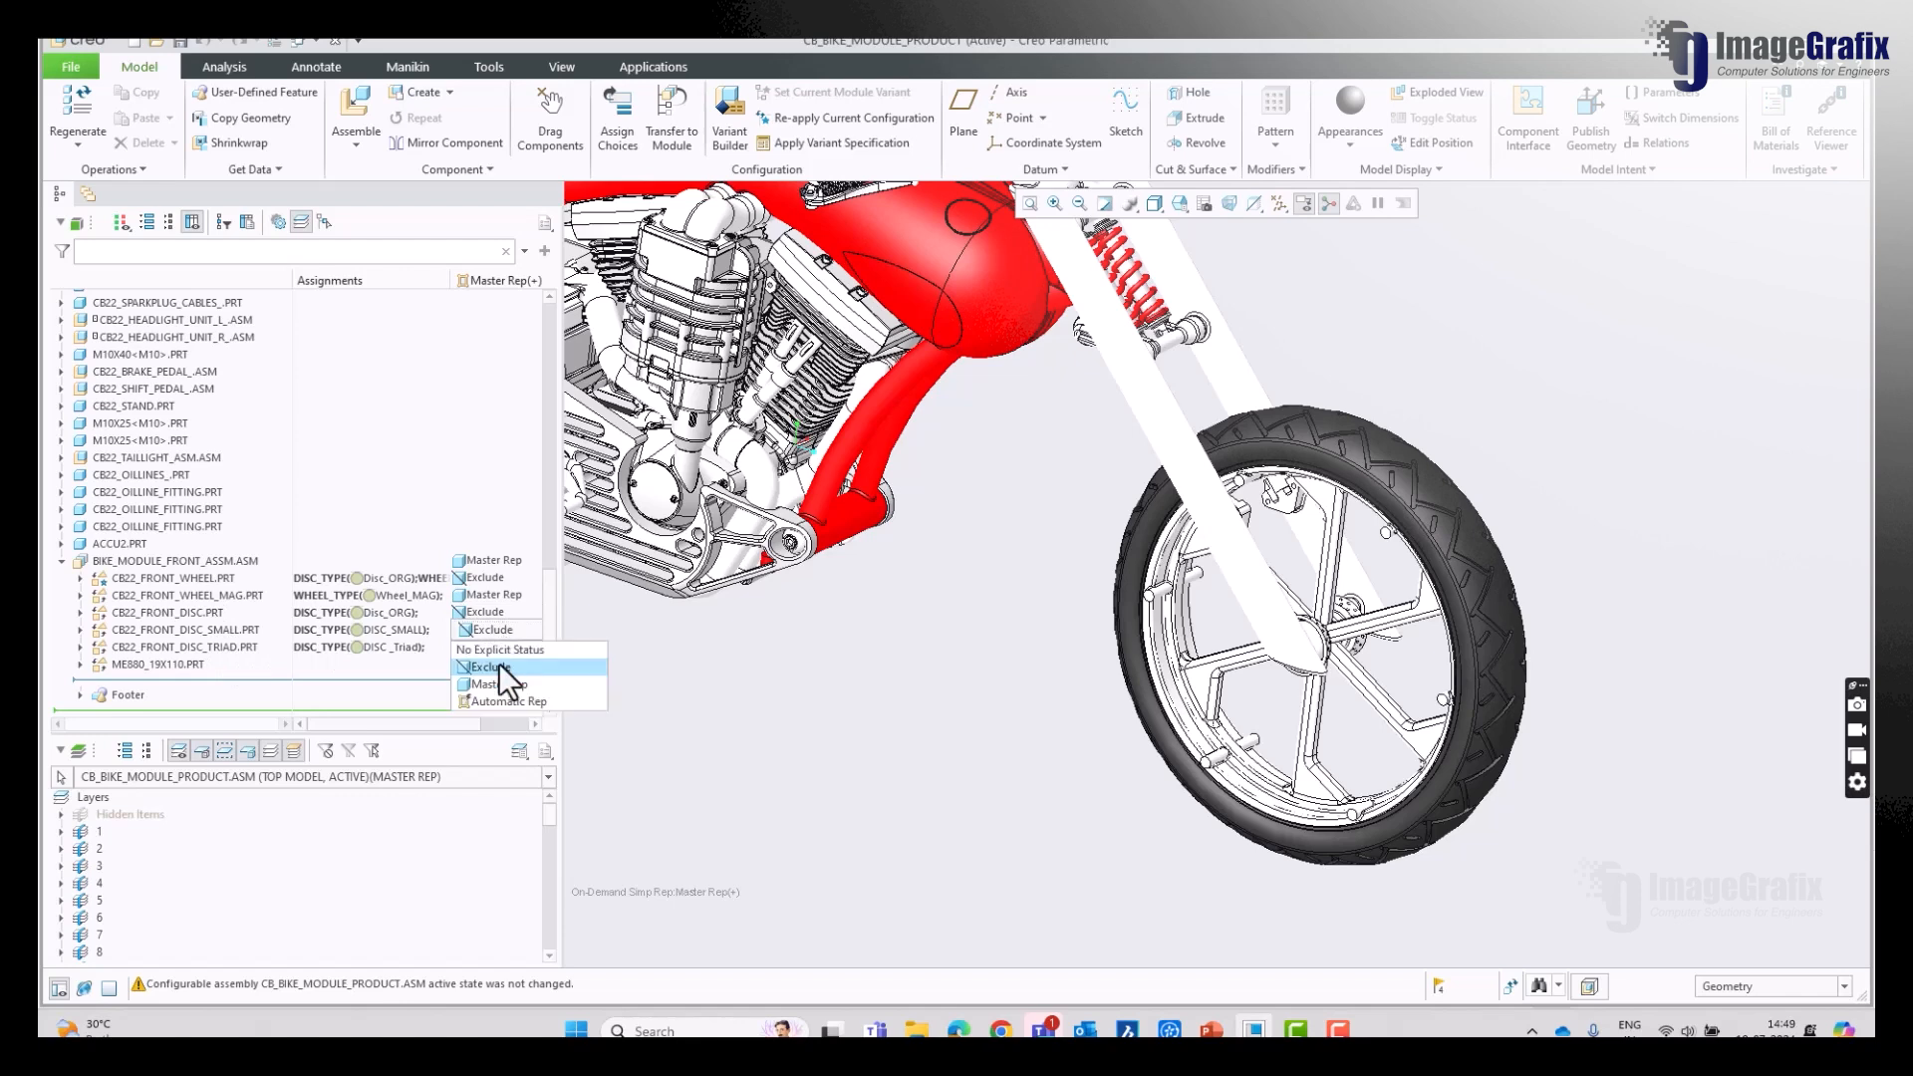
click(494, 689)
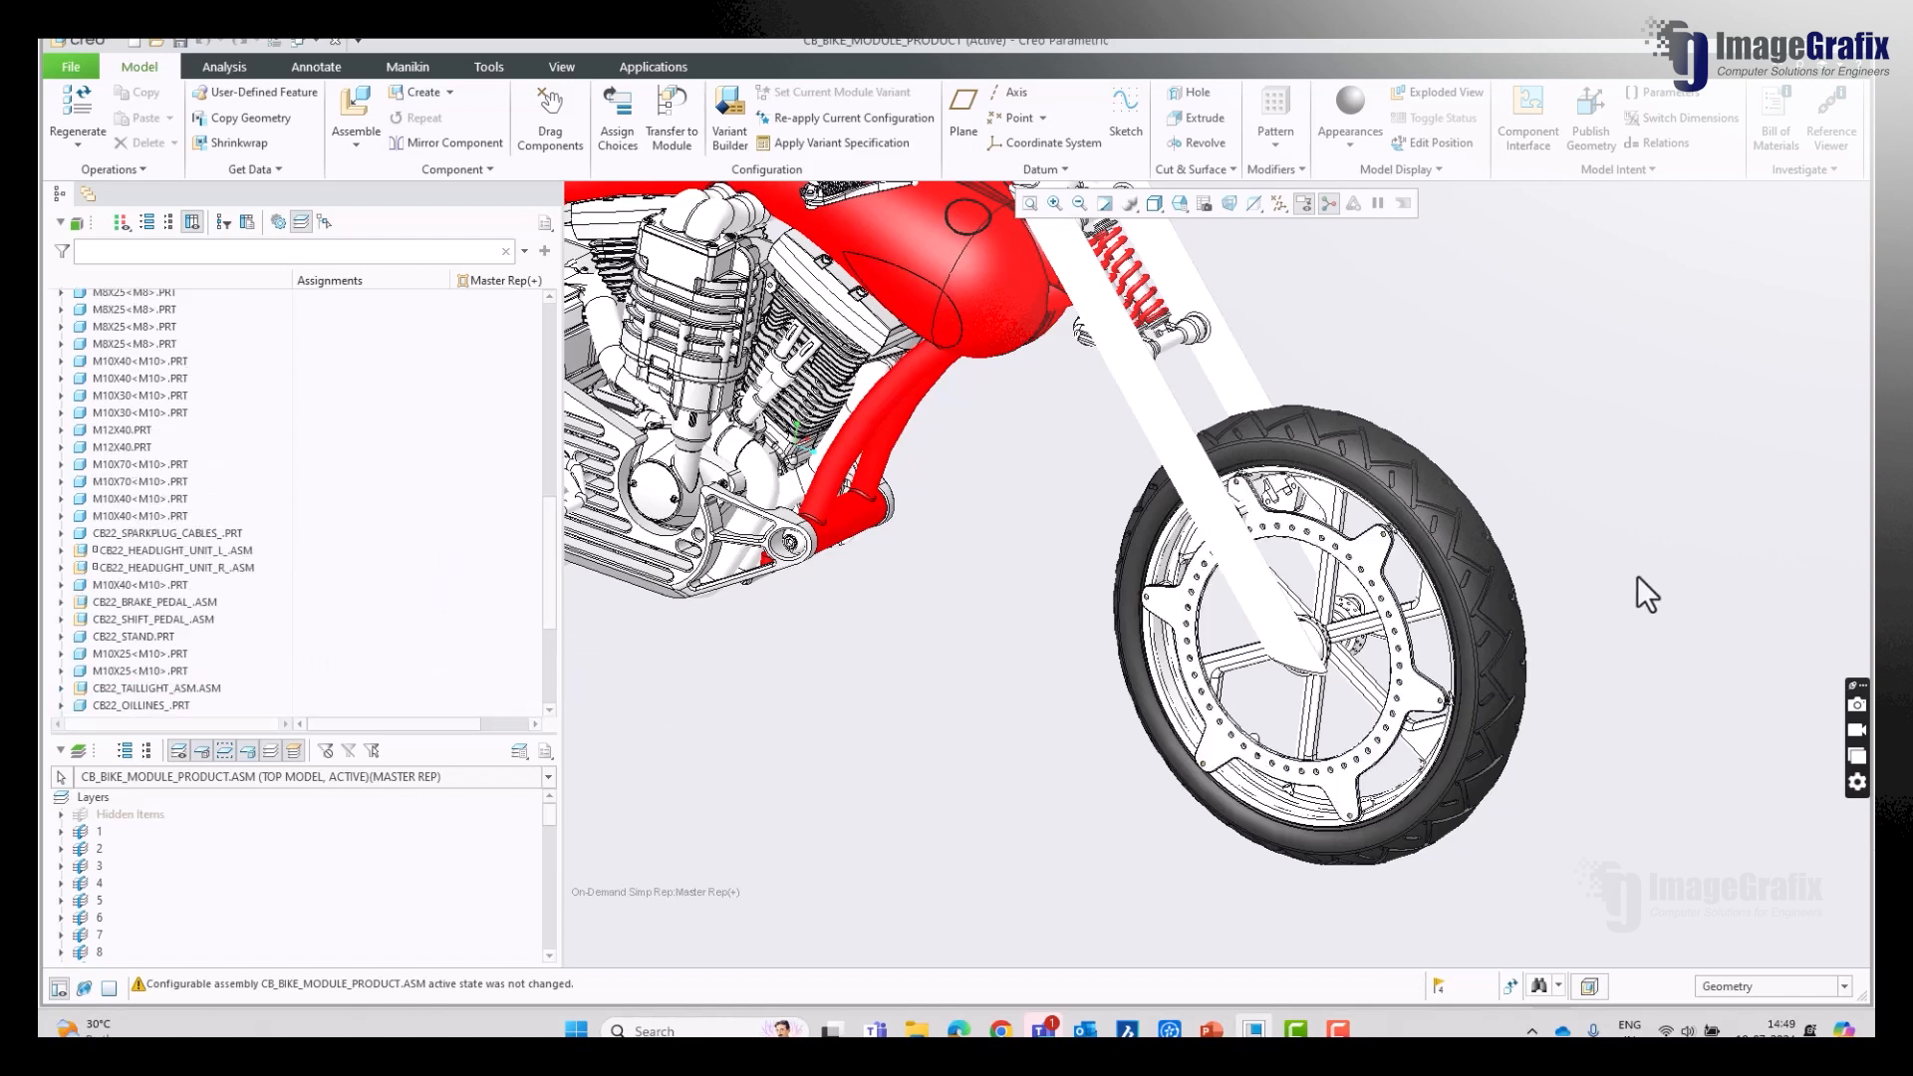
scroll(1636, 576, up, 1)
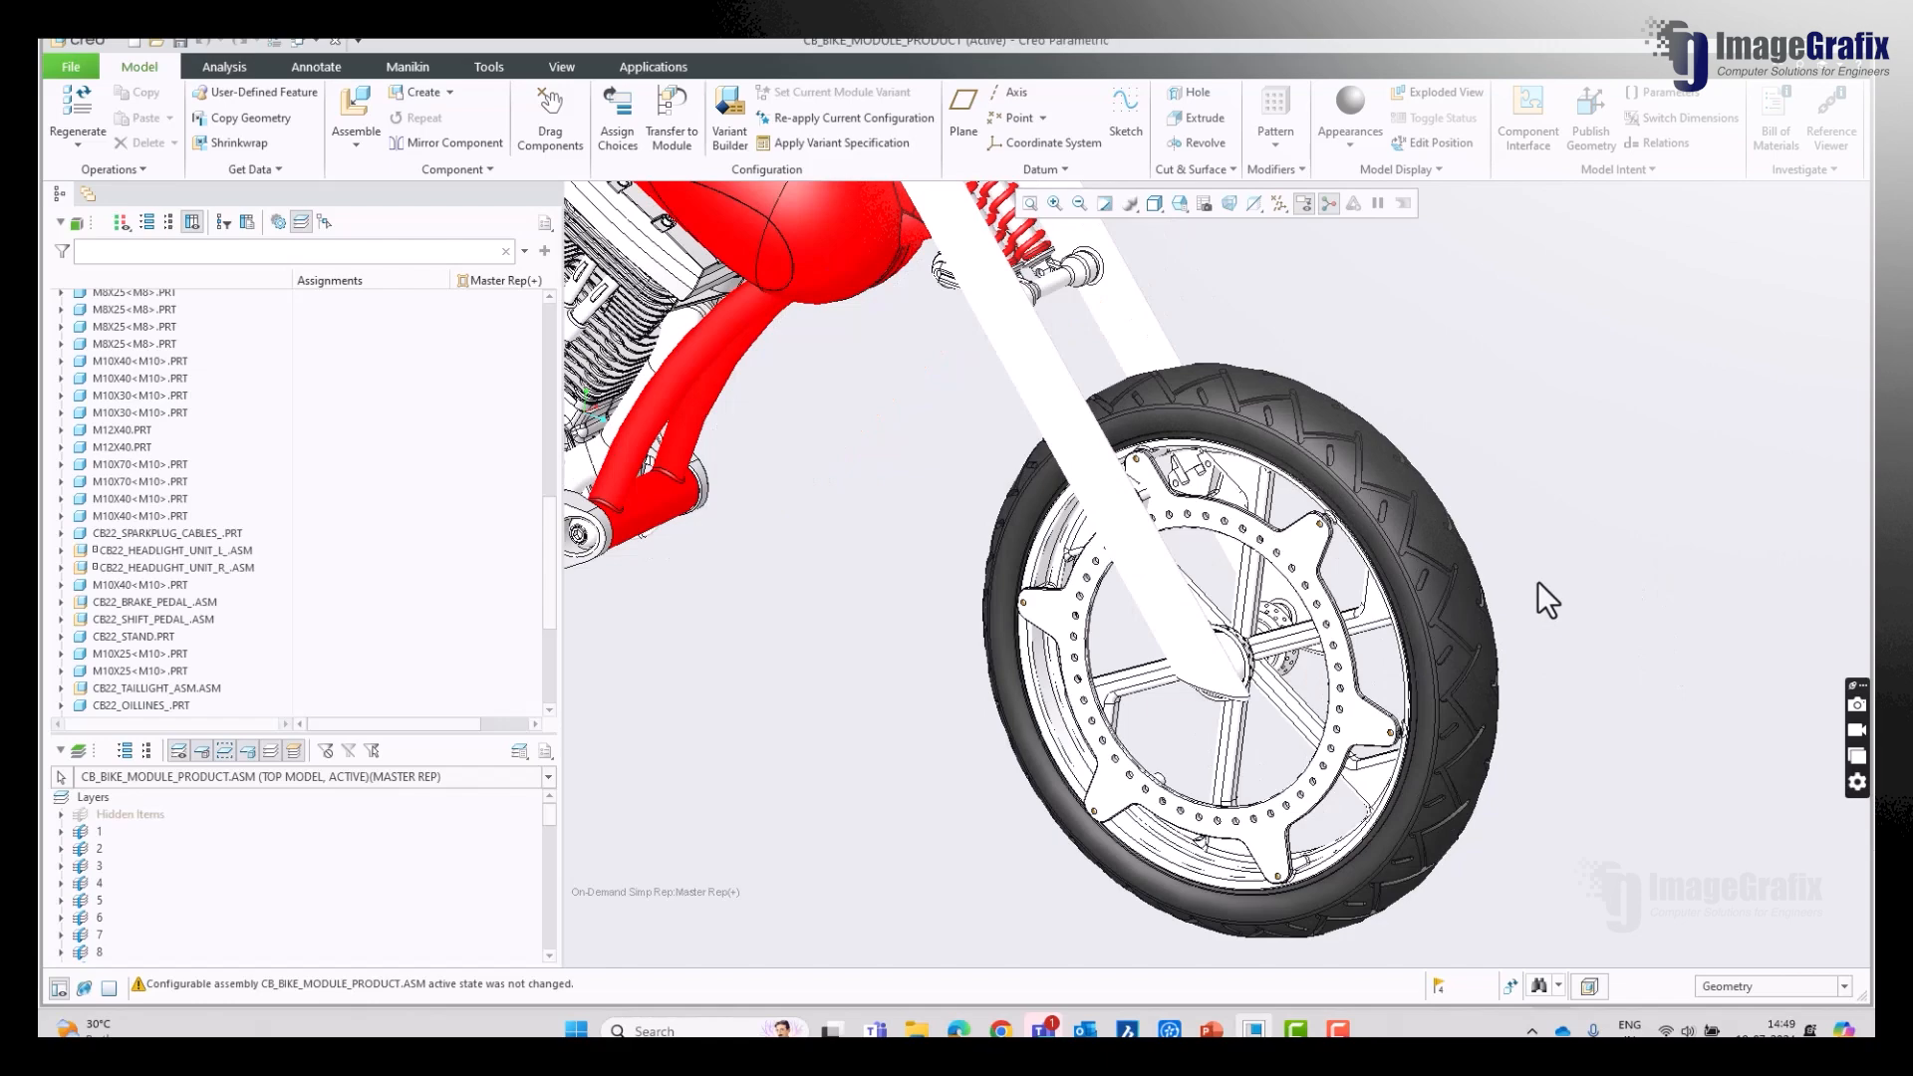
scroll(1539, 582, down, 4)
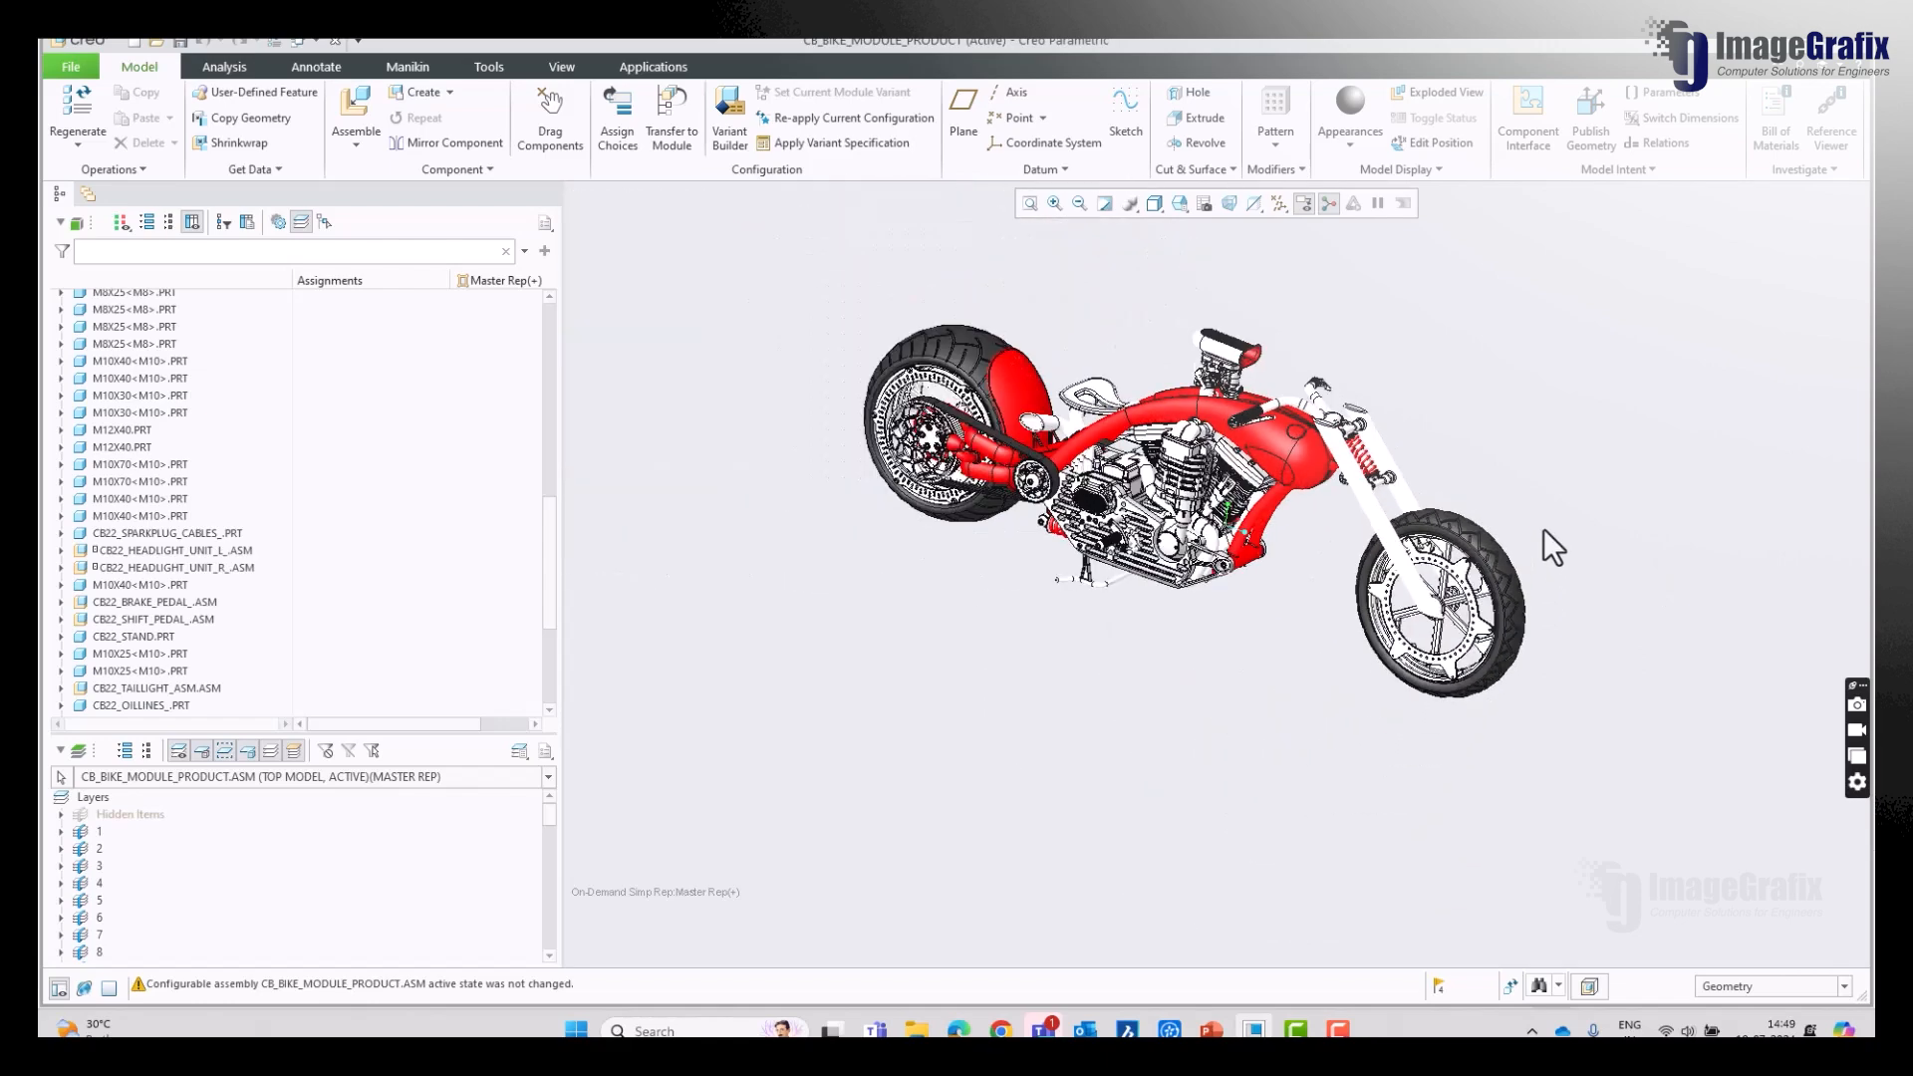
scroll(1485, 392, up, 2)
scroll(1495, 448, down, 3)
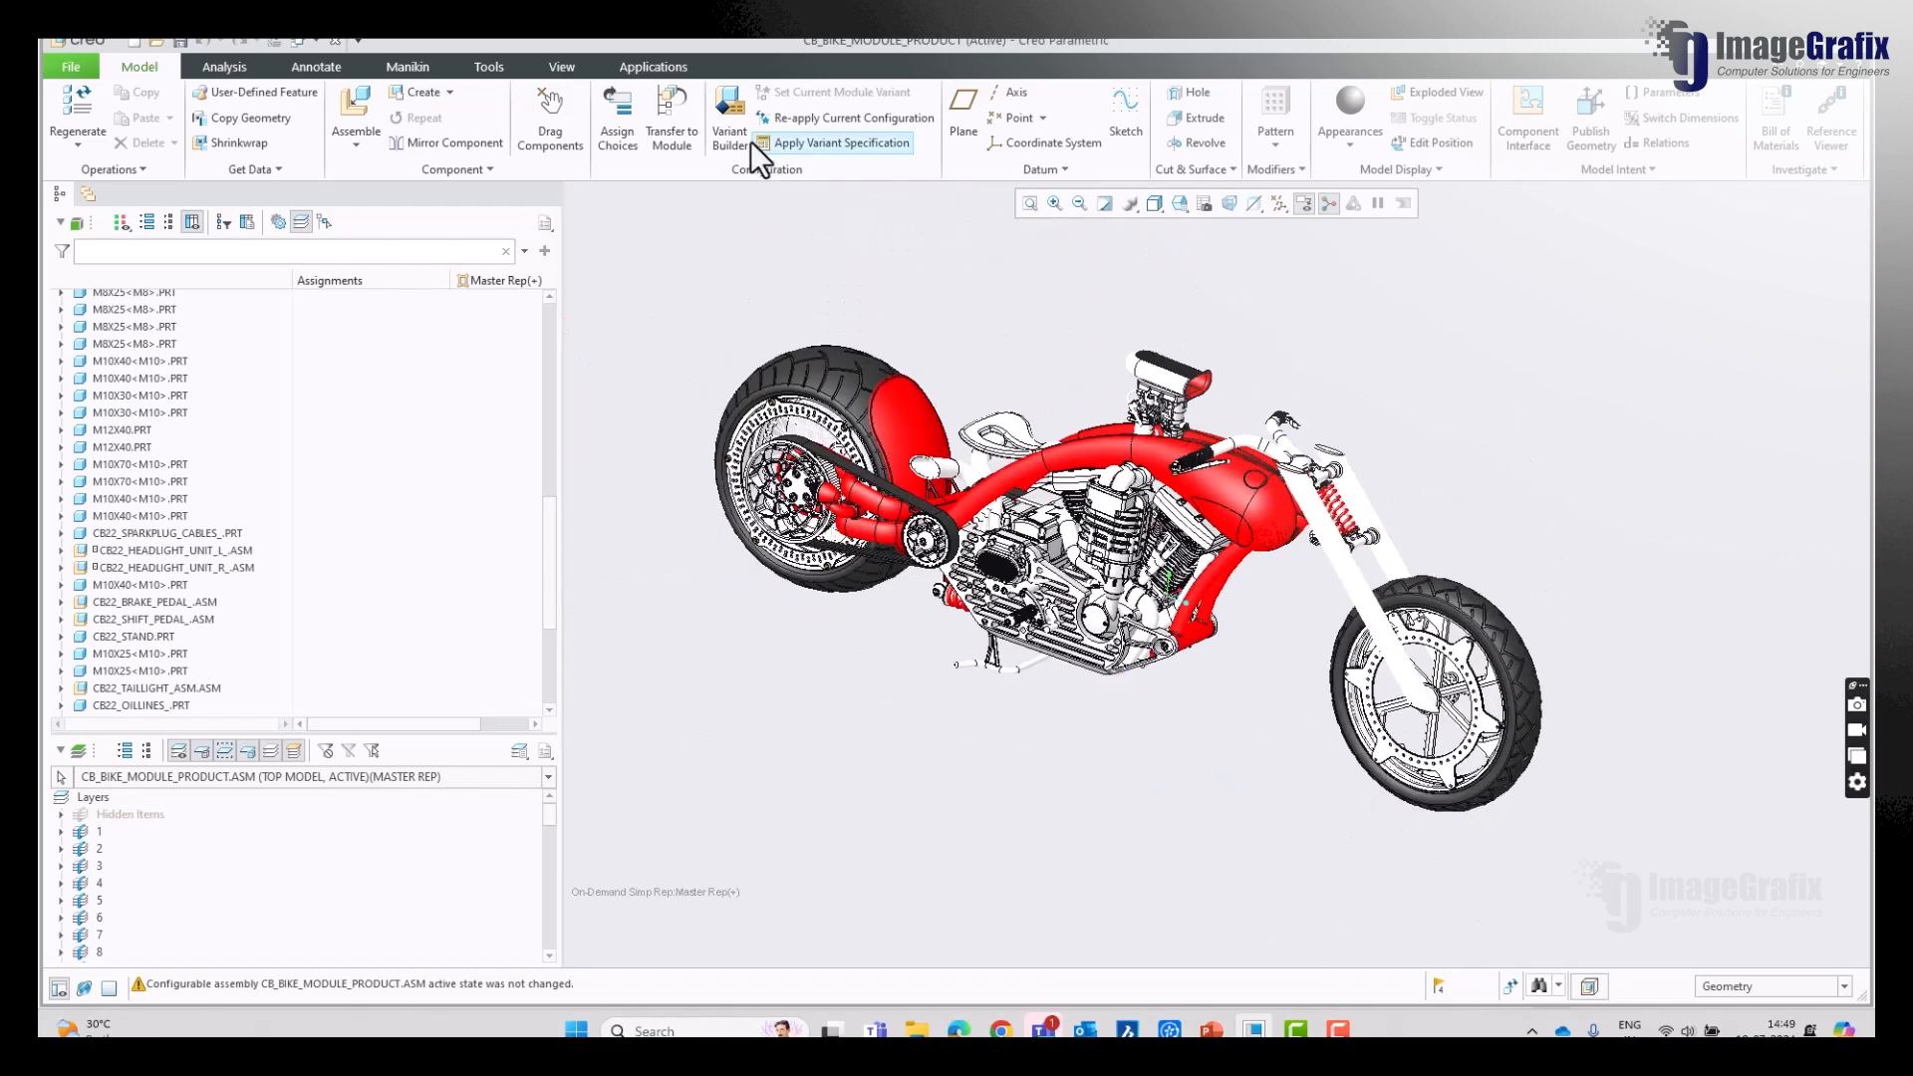
Step: Start another variant in the Variant Builder and choose Disc_ORG and the Wheel_Spoke option as its disc and wheel types
click(729, 118)
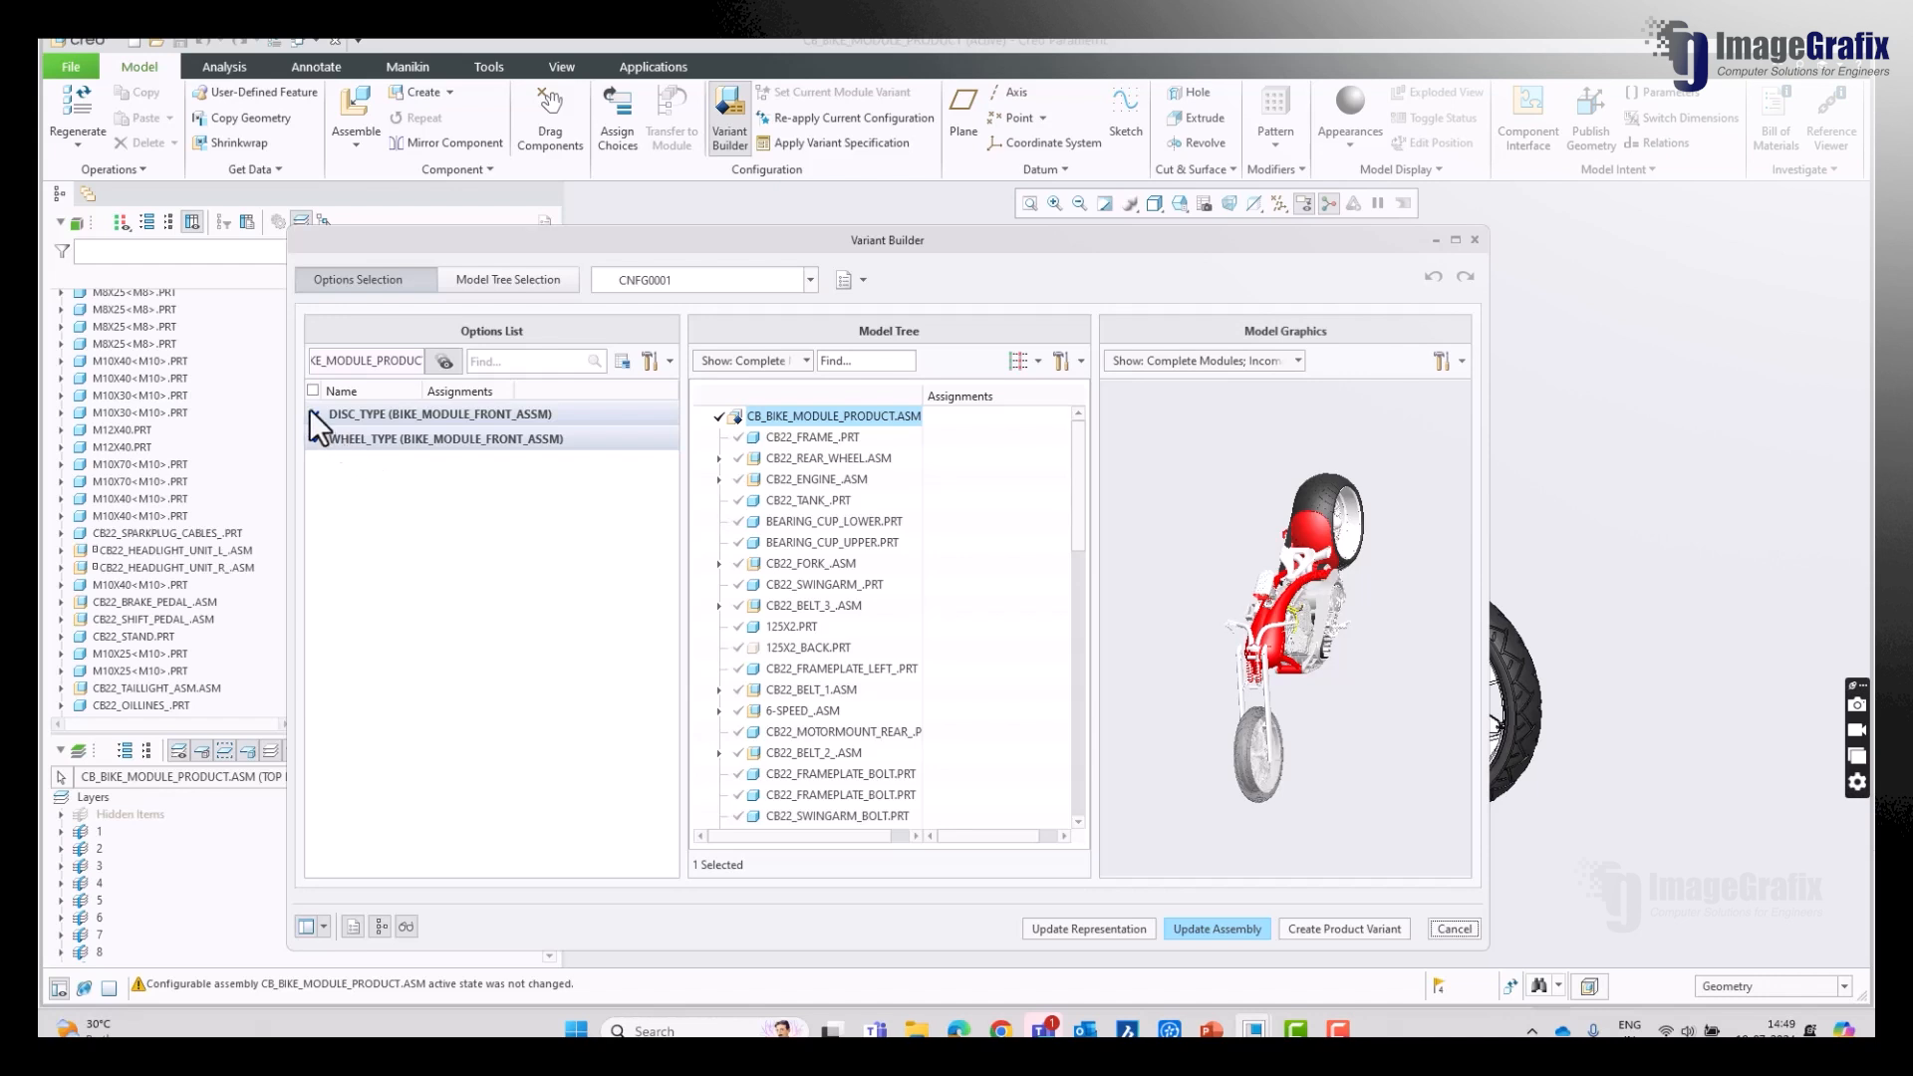
click(312, 415)
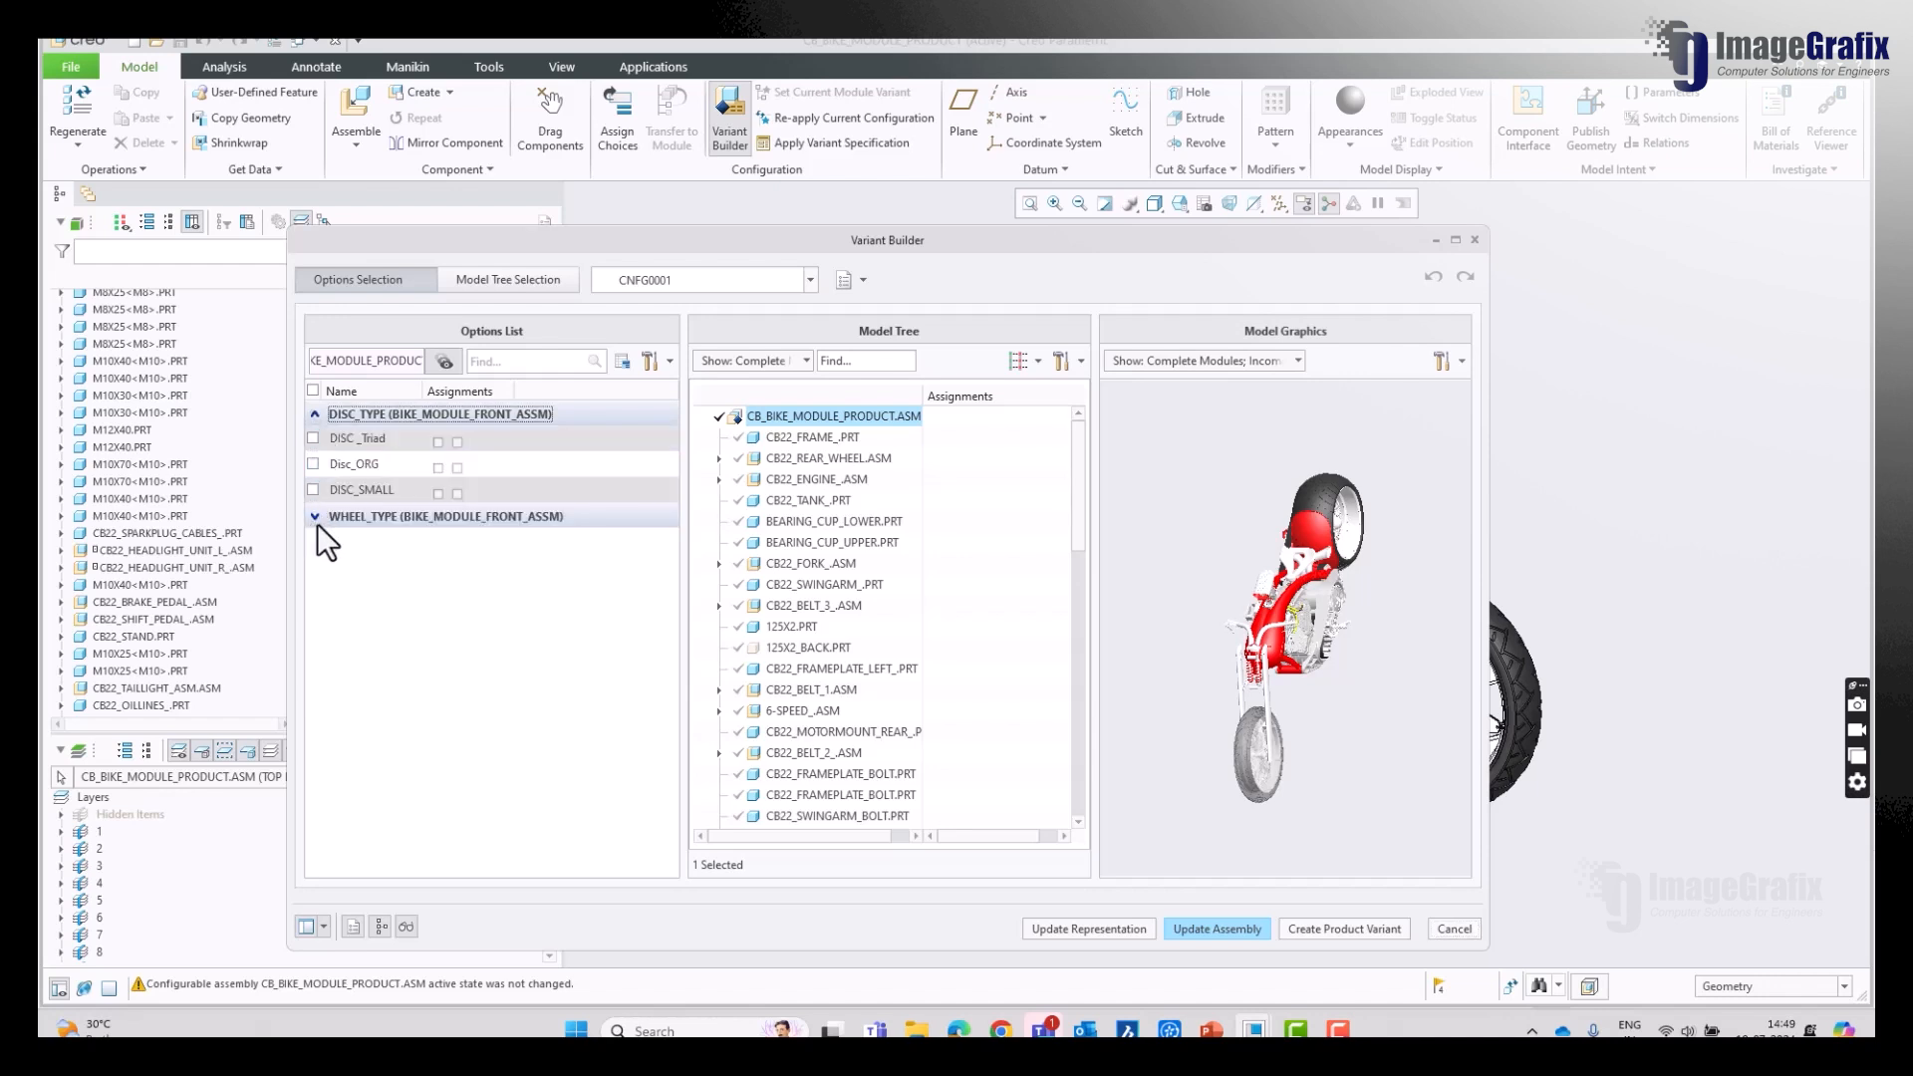
click(313, 518)
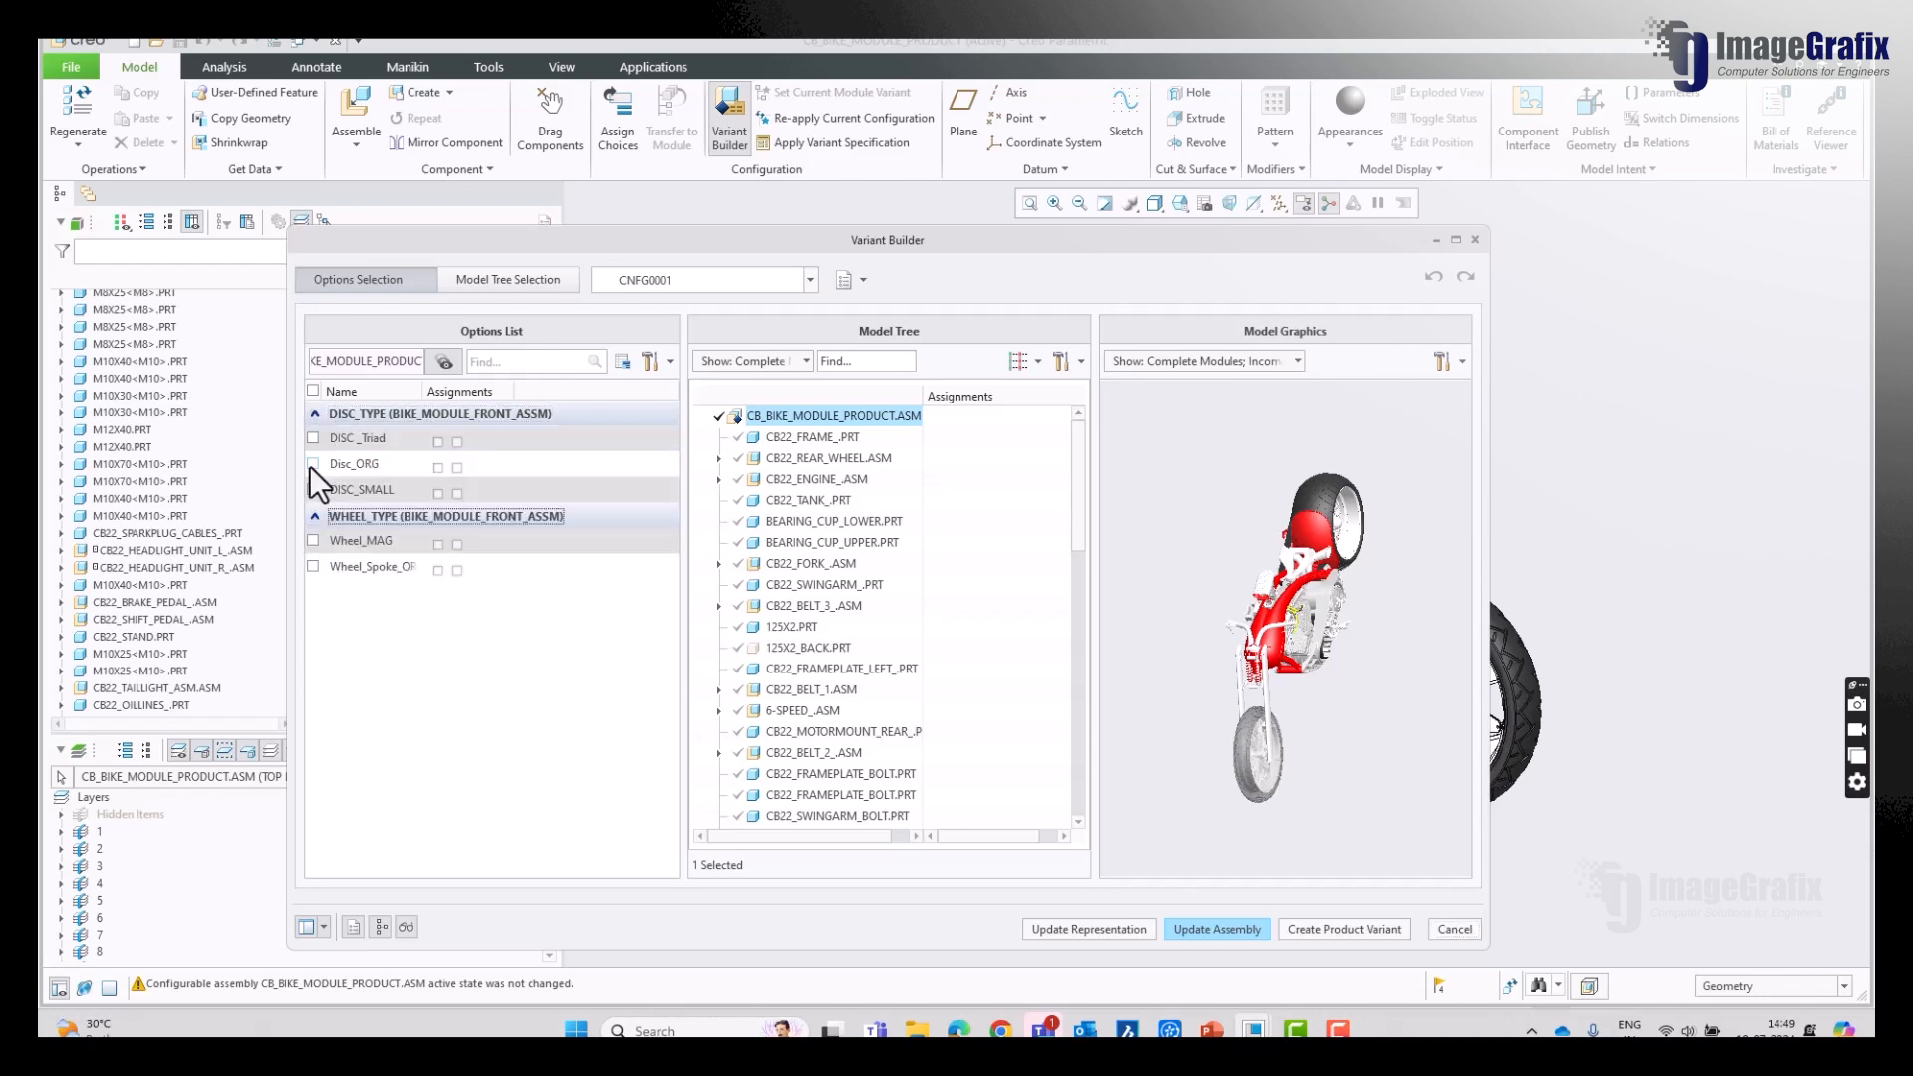
click(312, 464)
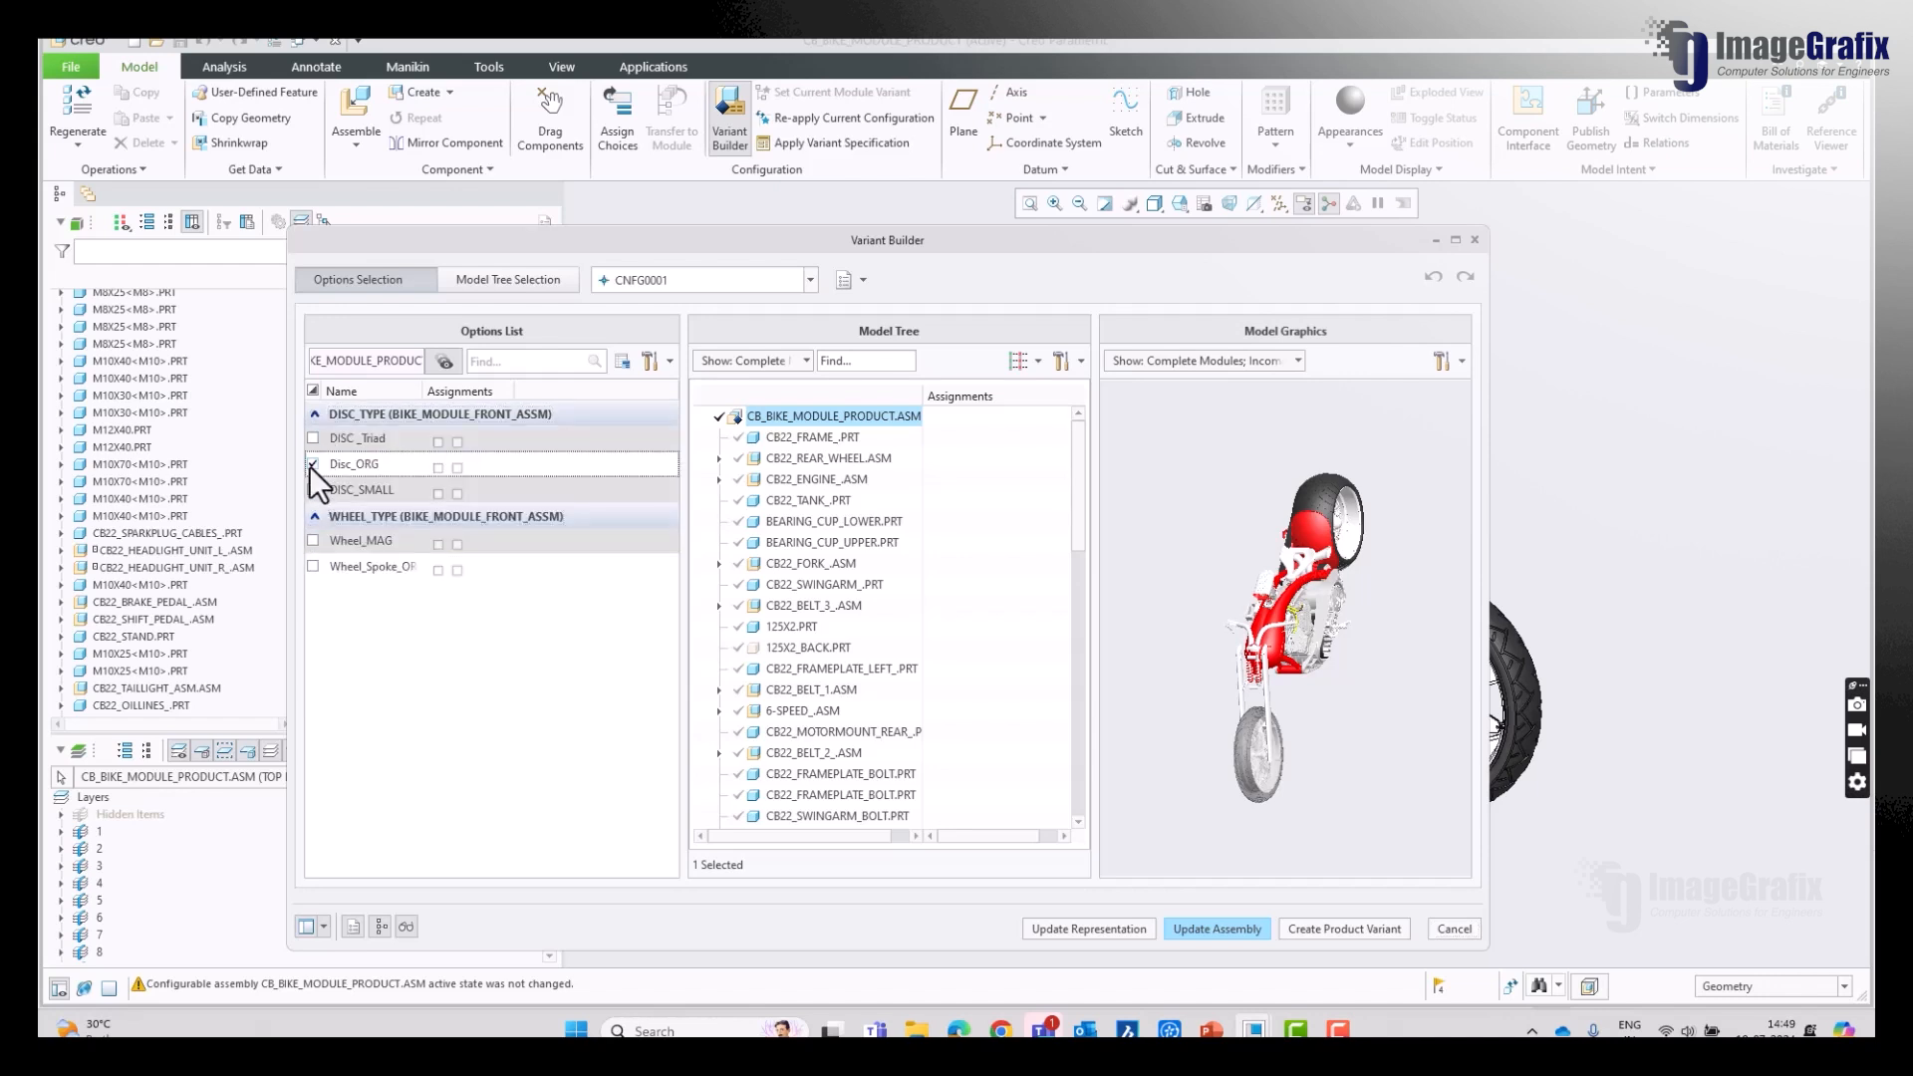
click(315, 566)
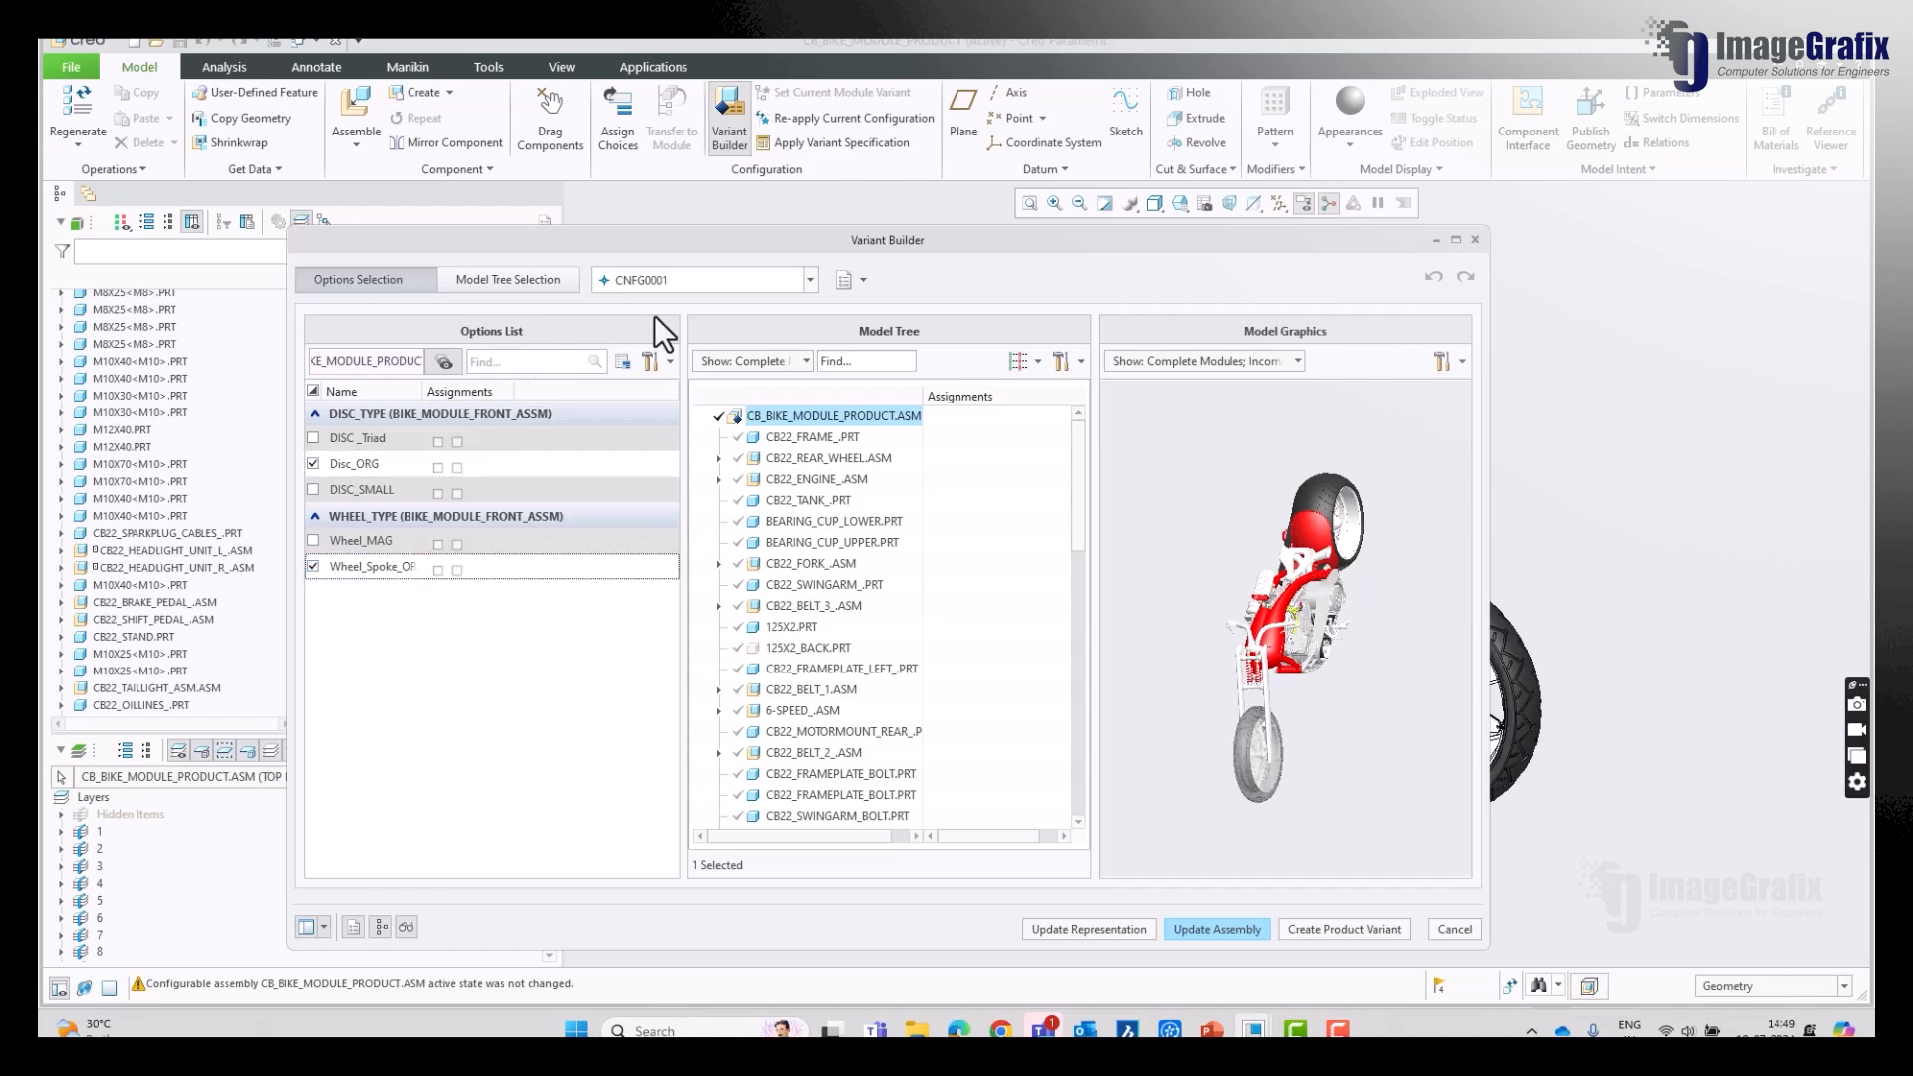
Step: Rename the variant specification to BIKE_X1 and save it to the assembly
double_click(677, 285)
text(Bike_)
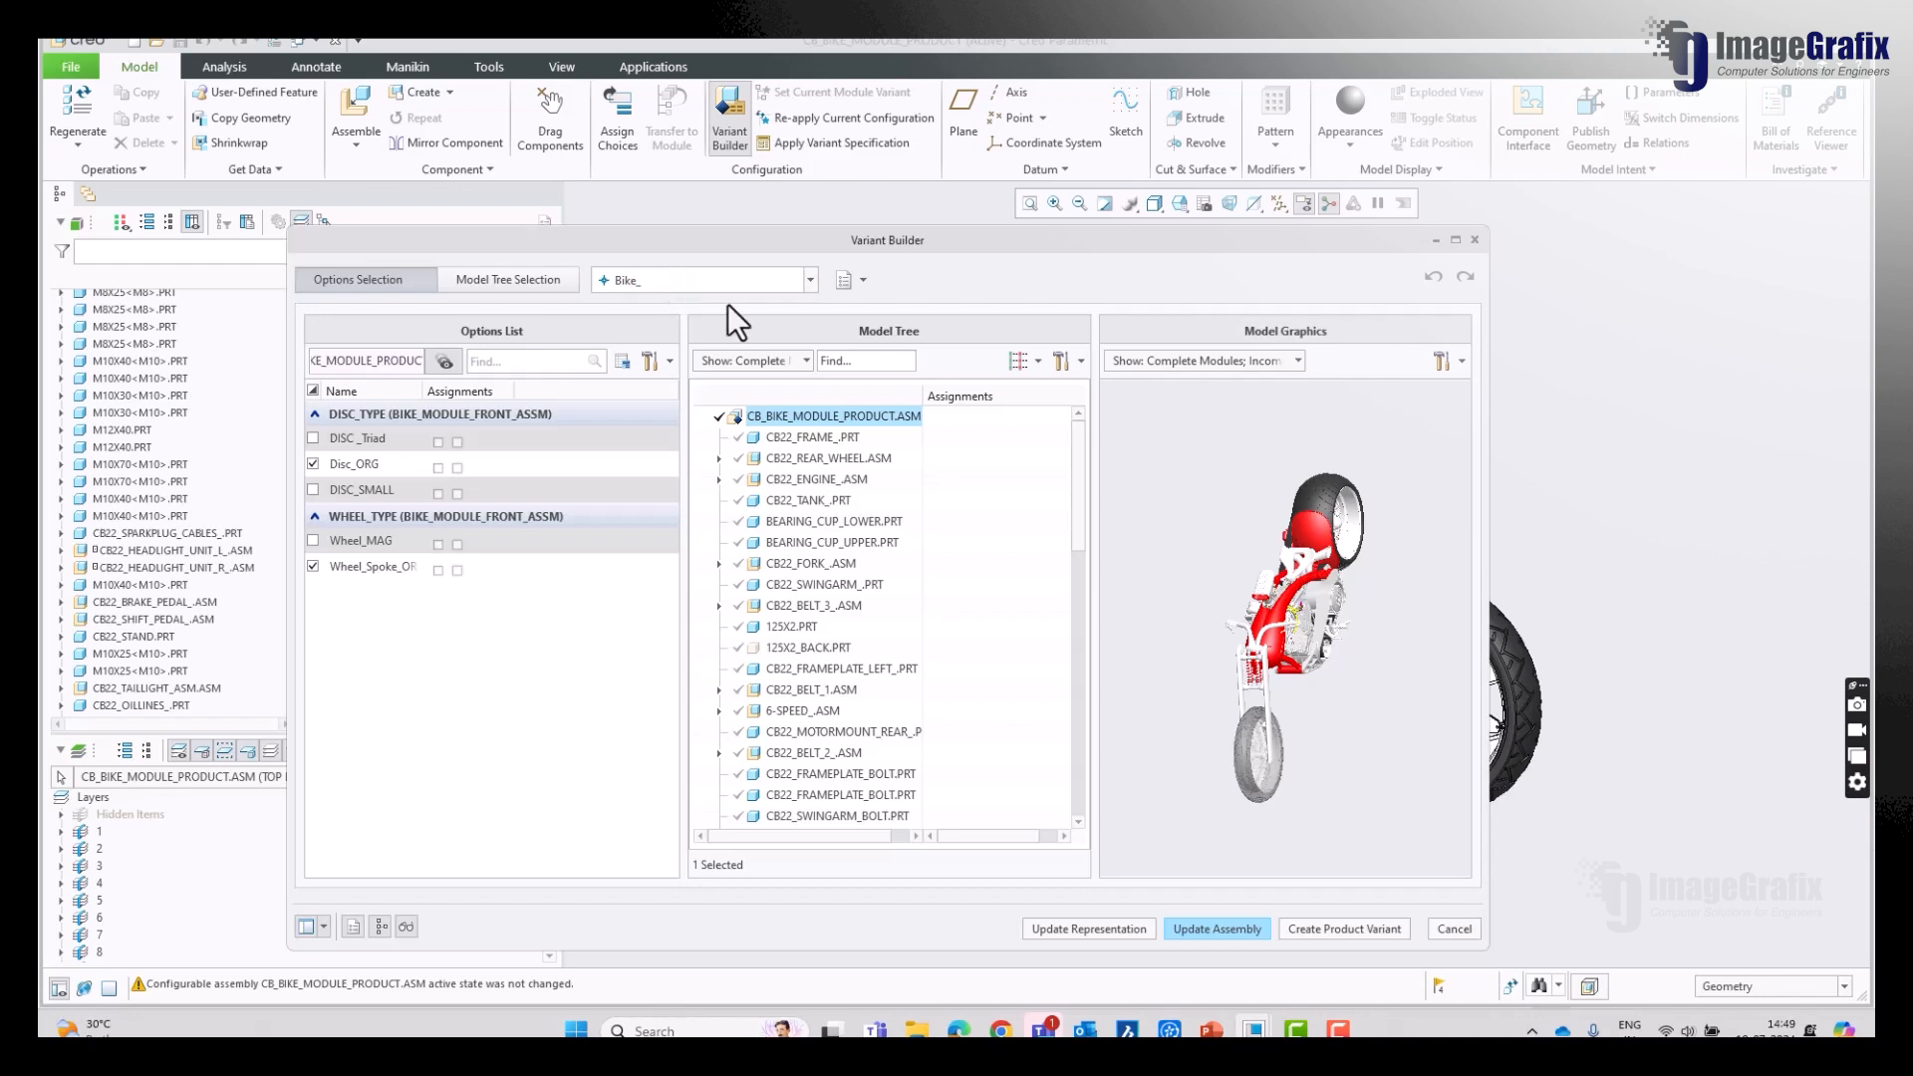
click(810, 279)
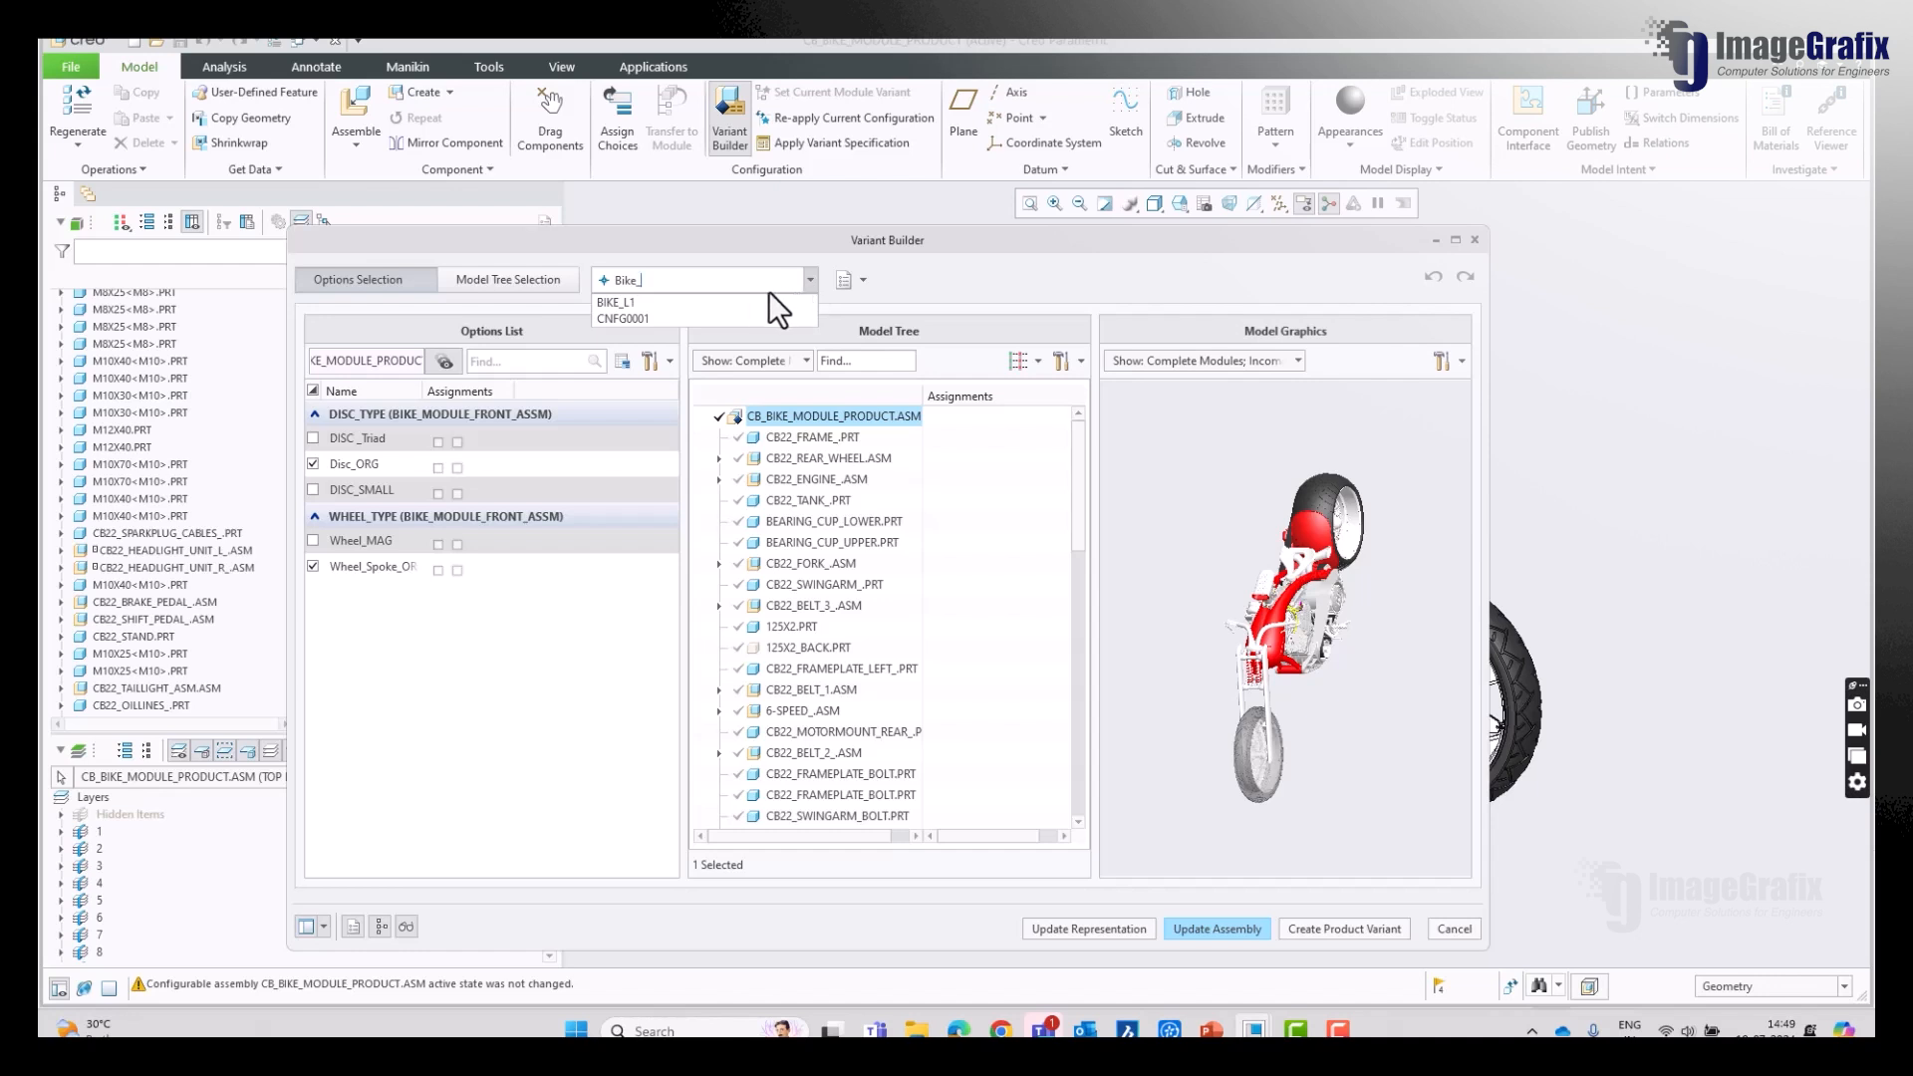
click(731, 278)
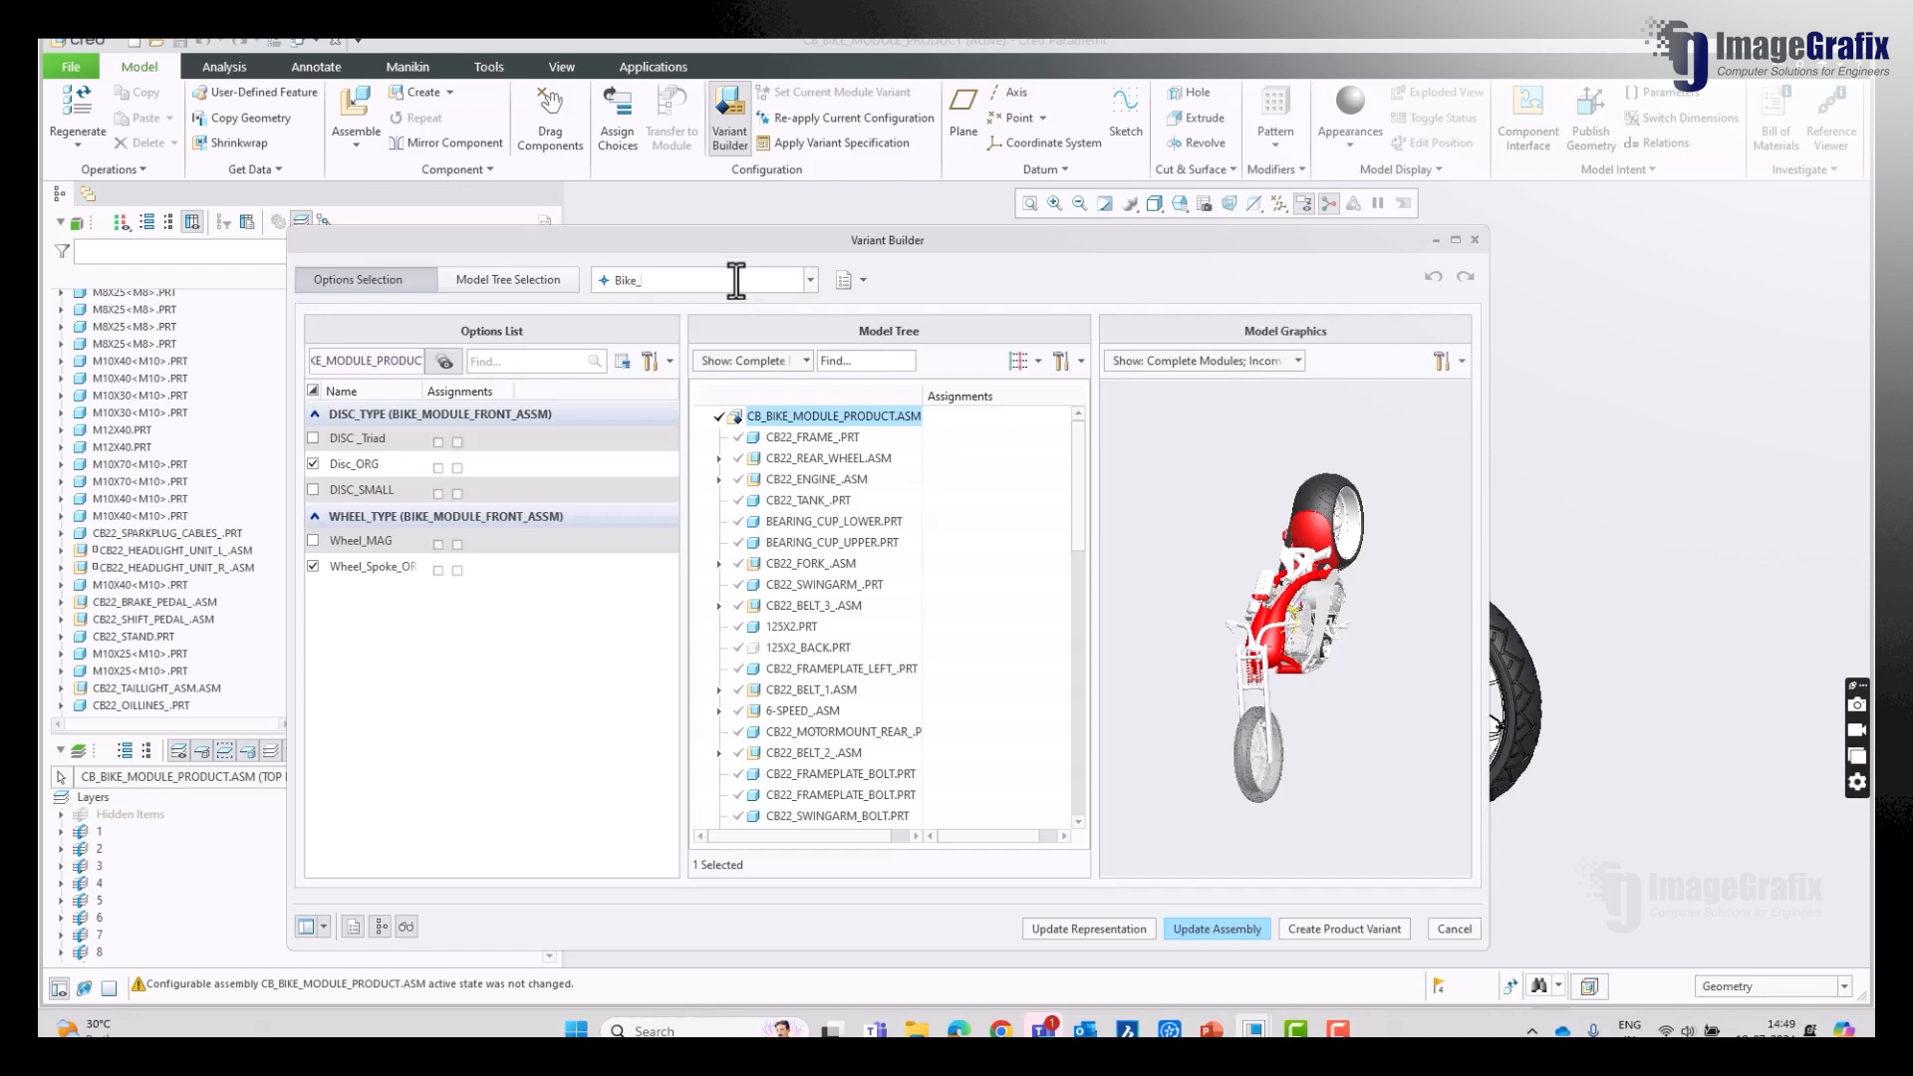
text(X1)
click(851, 279)
mouse_move(896, 330)
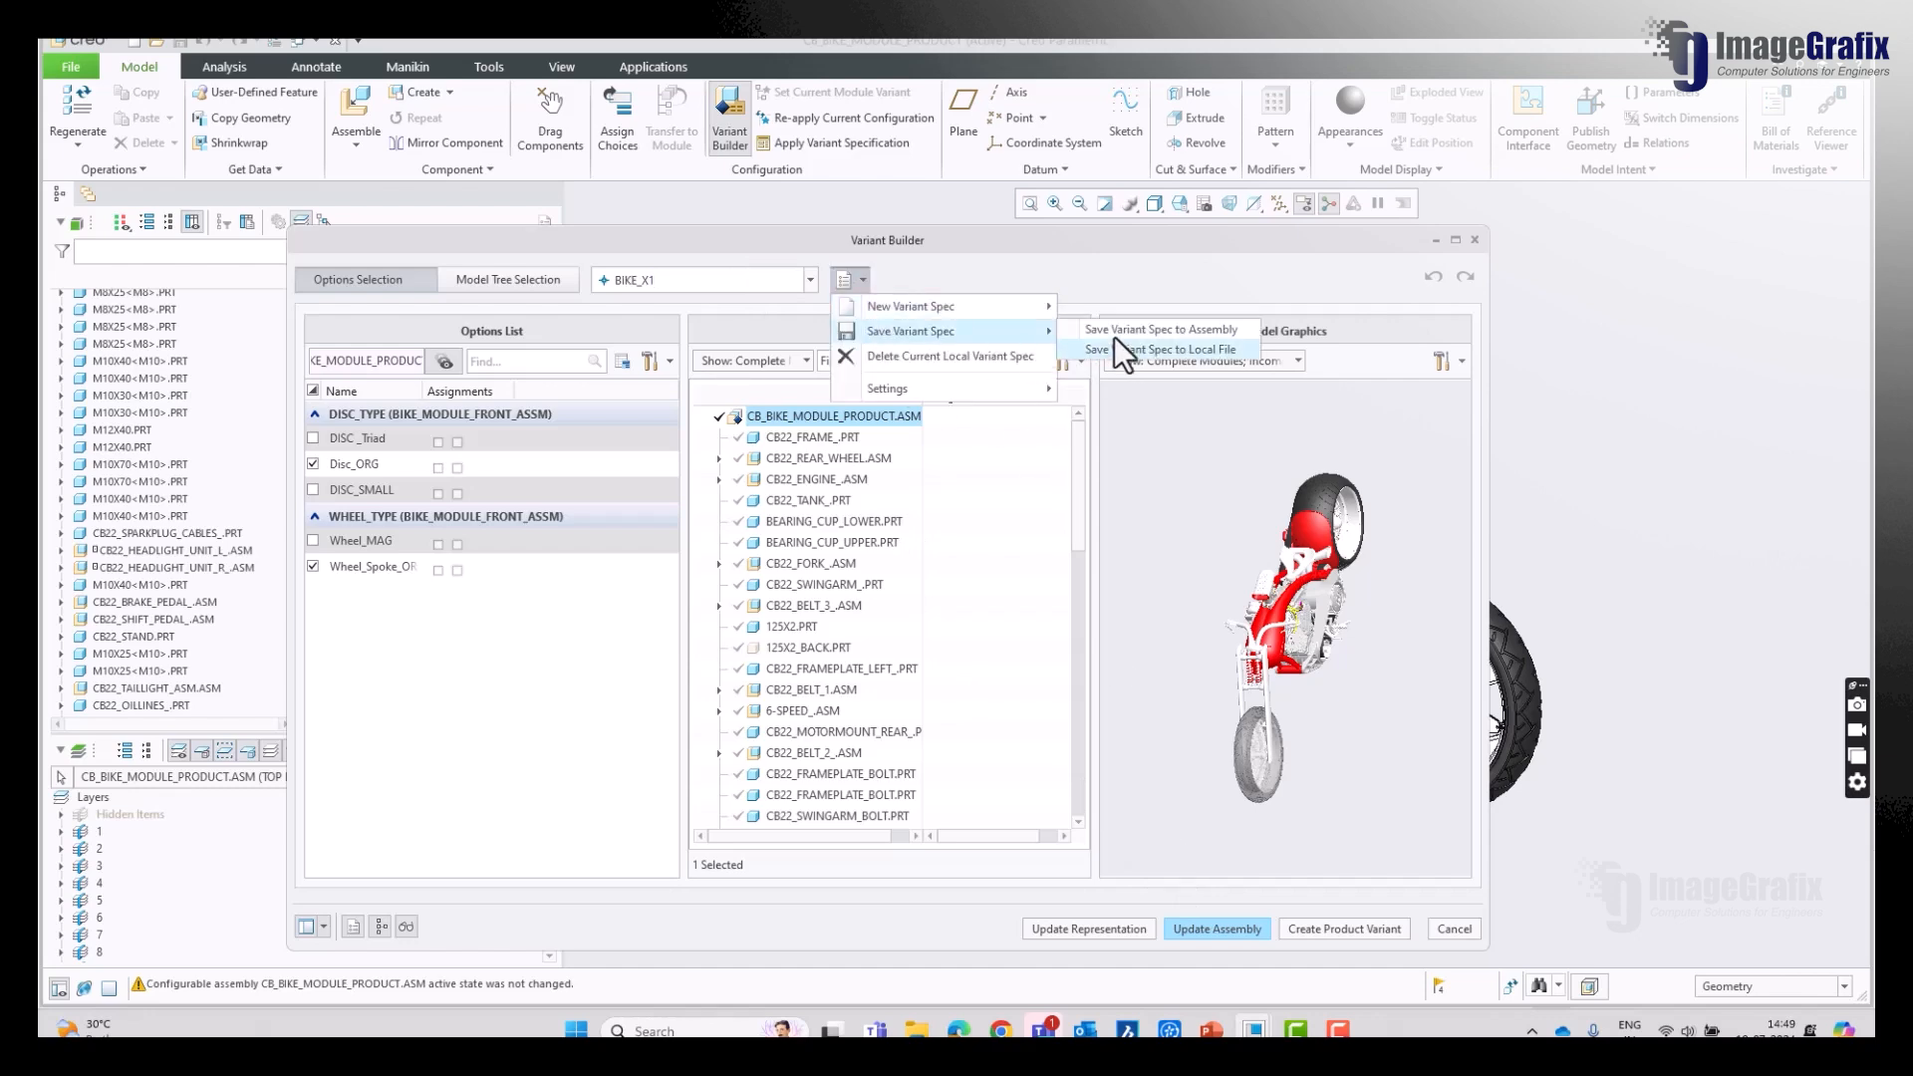
click(1116, 331)
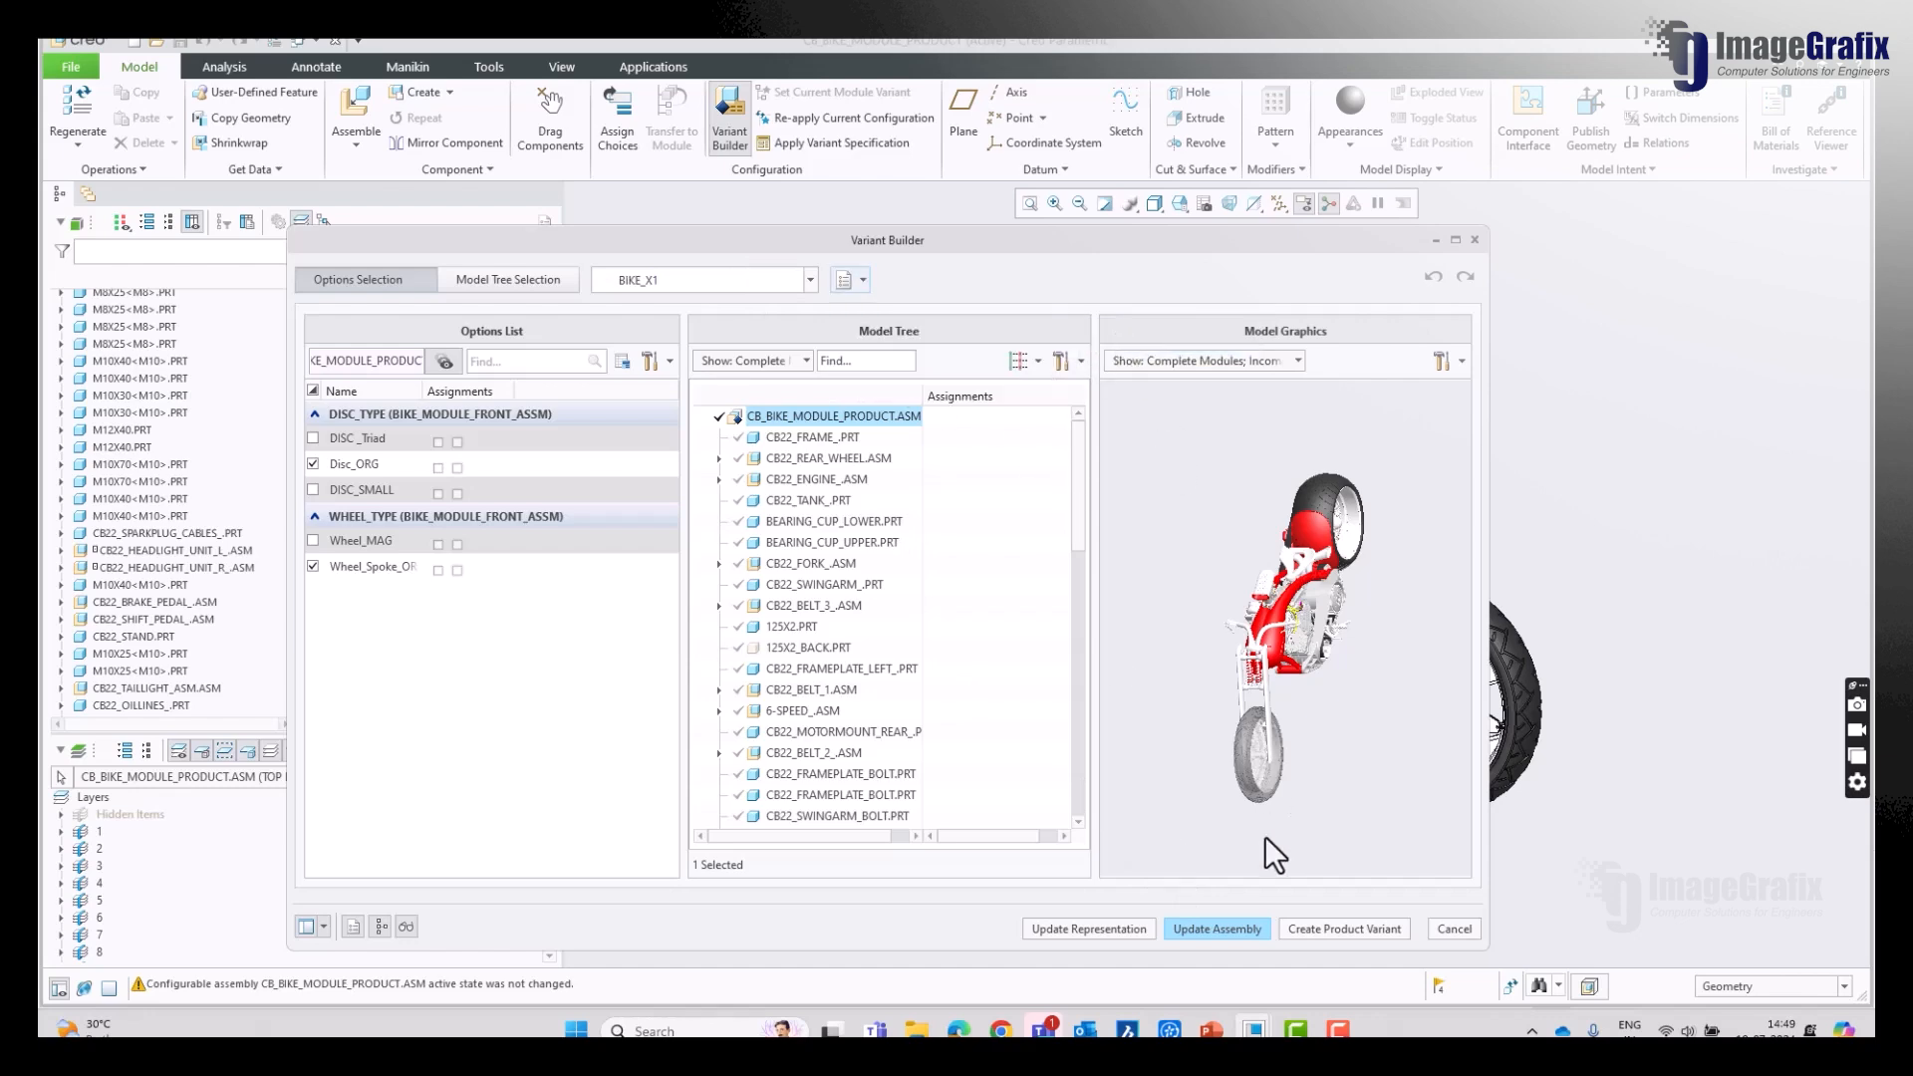
Step: Update the assembly from the BIKE_X1 variant and accept the affected children with the Selected option
click(1221, 927)
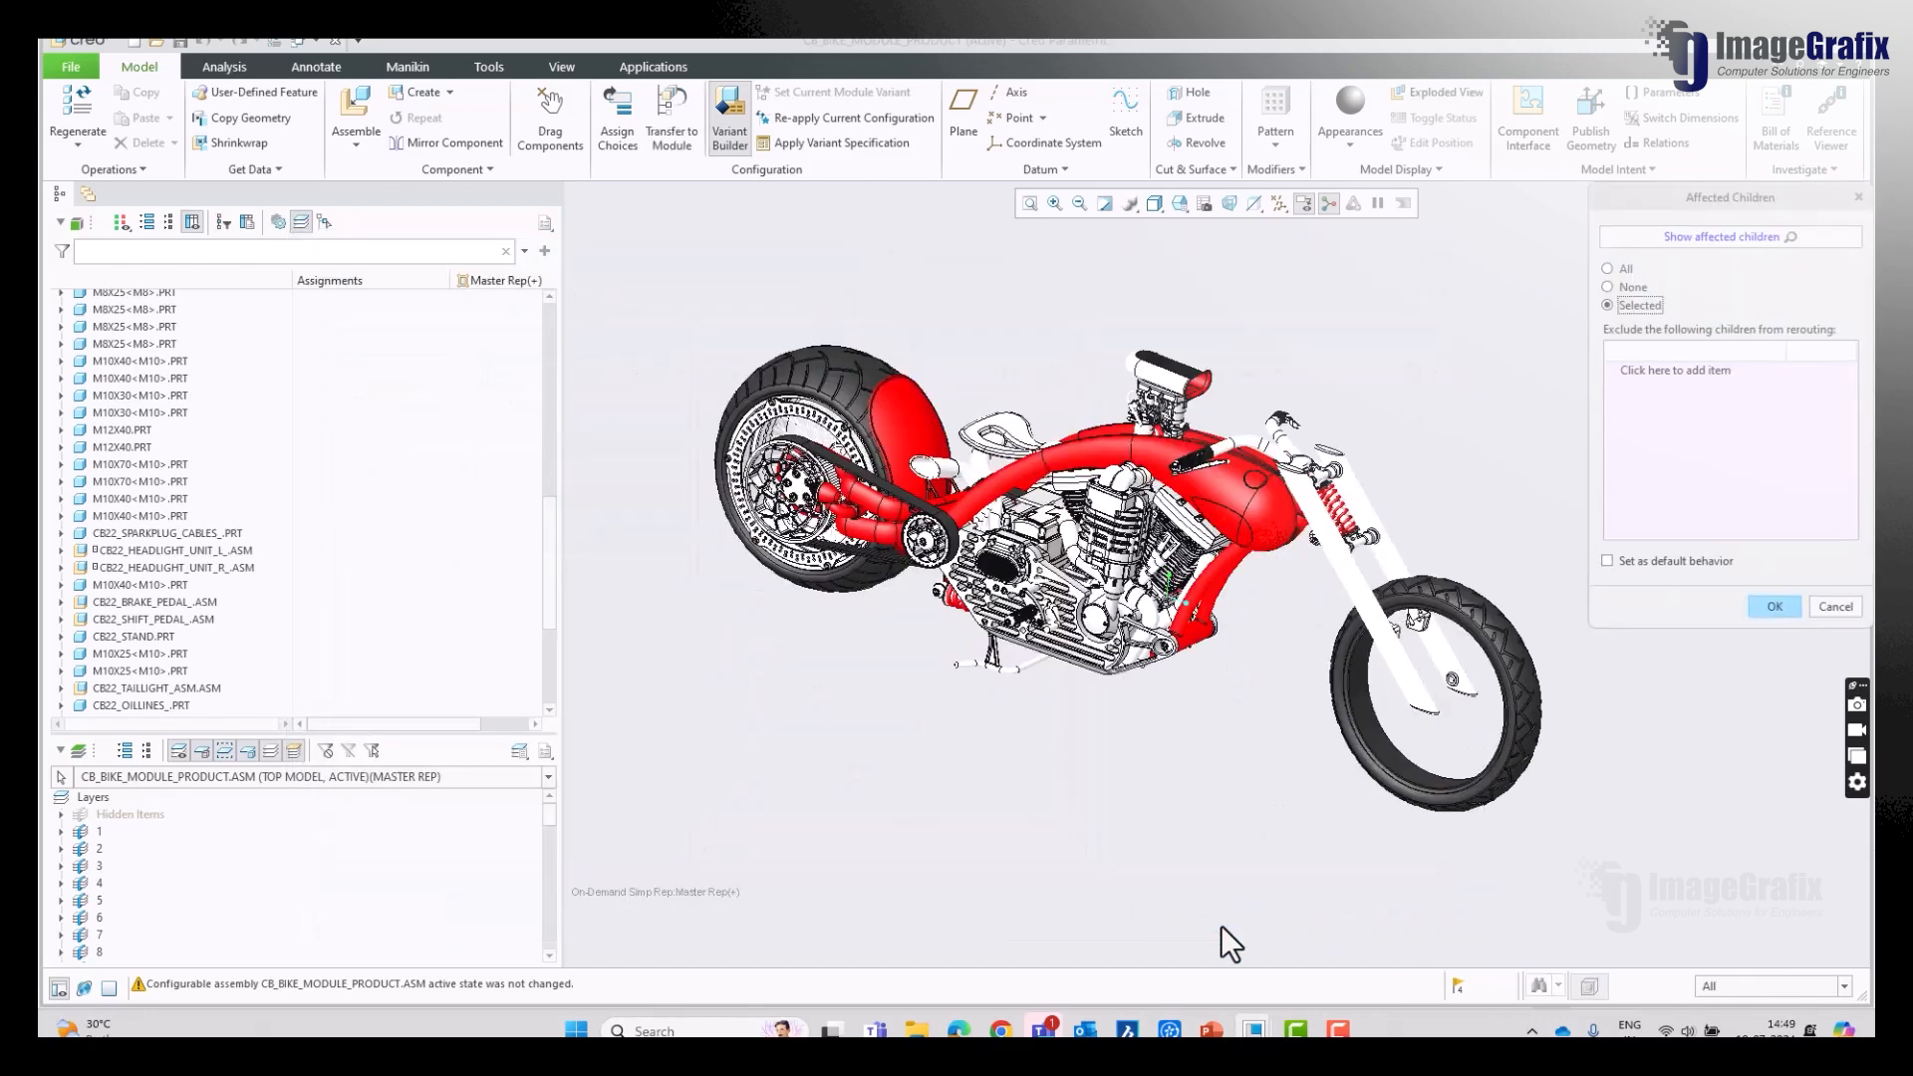
click(1776, 607)
scroll(1606, 752, up, 3)
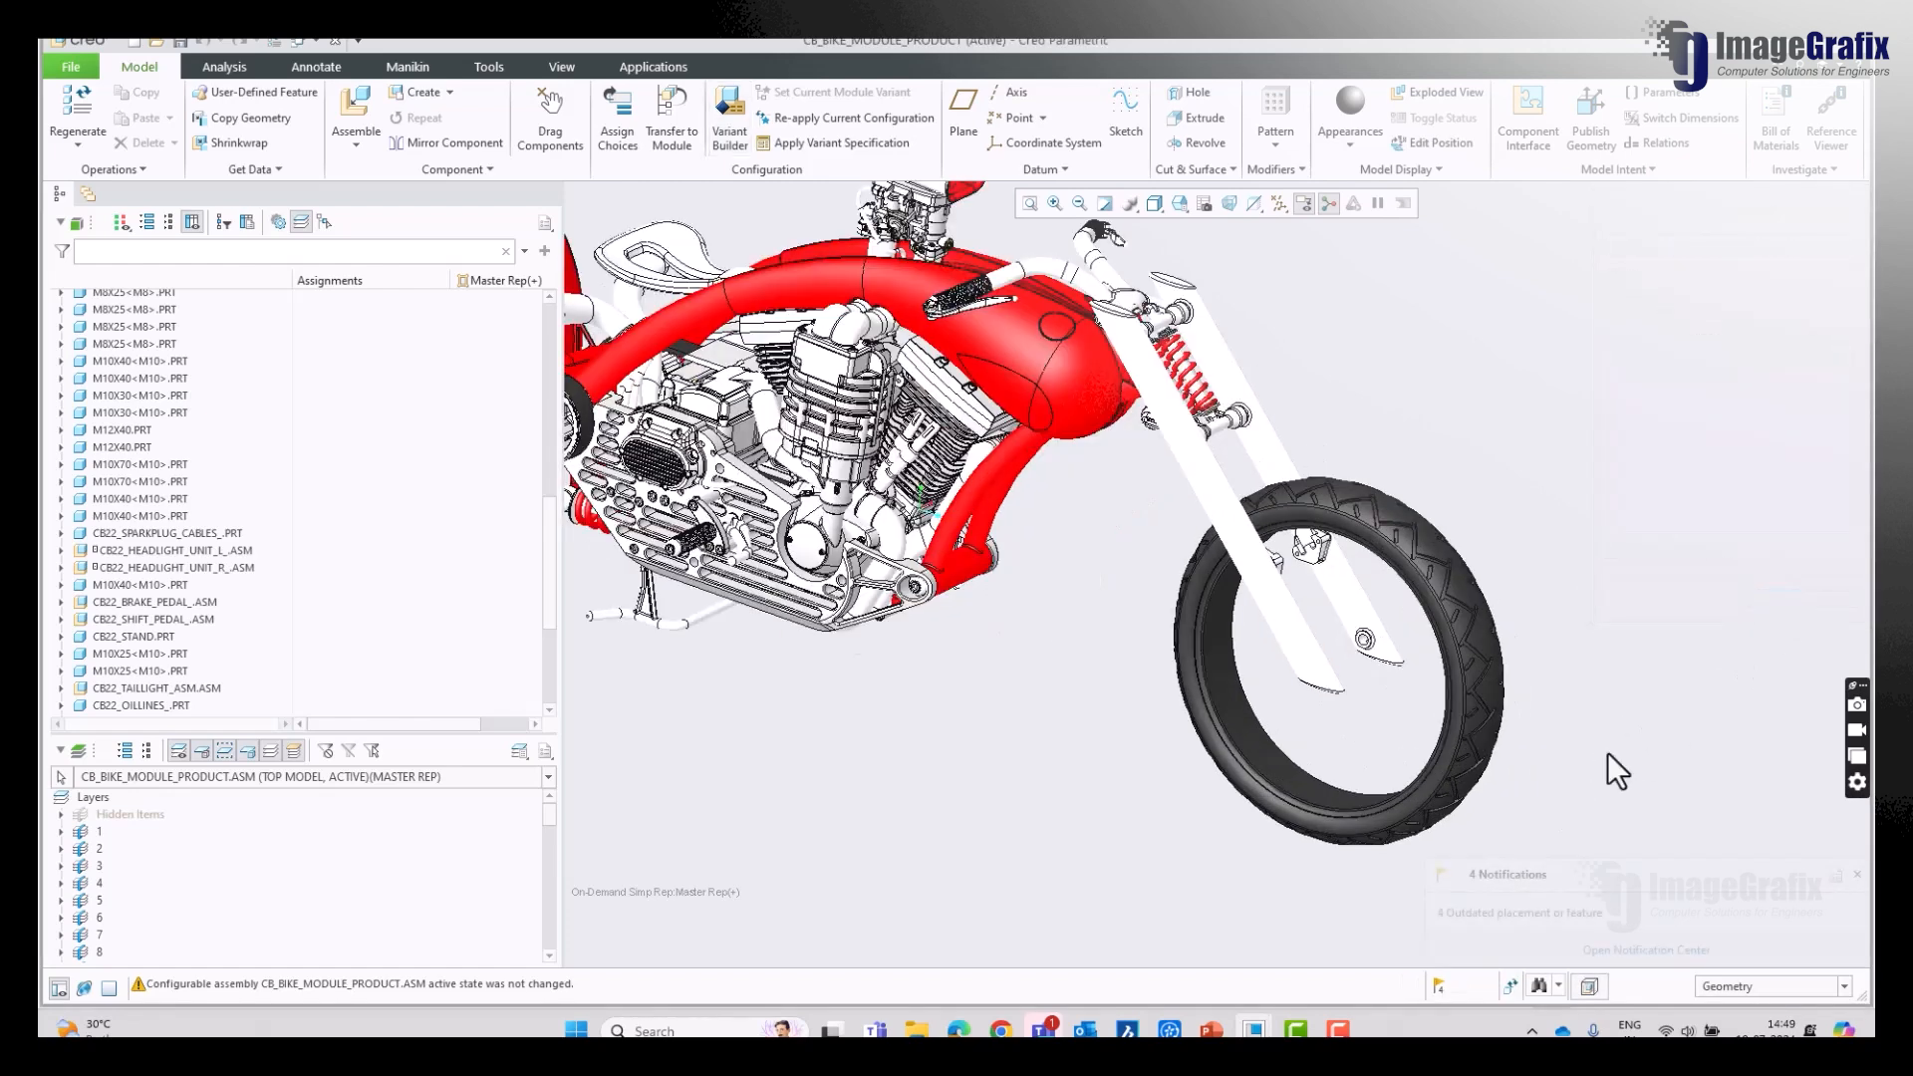
scroll(1606, 753, up, 2)
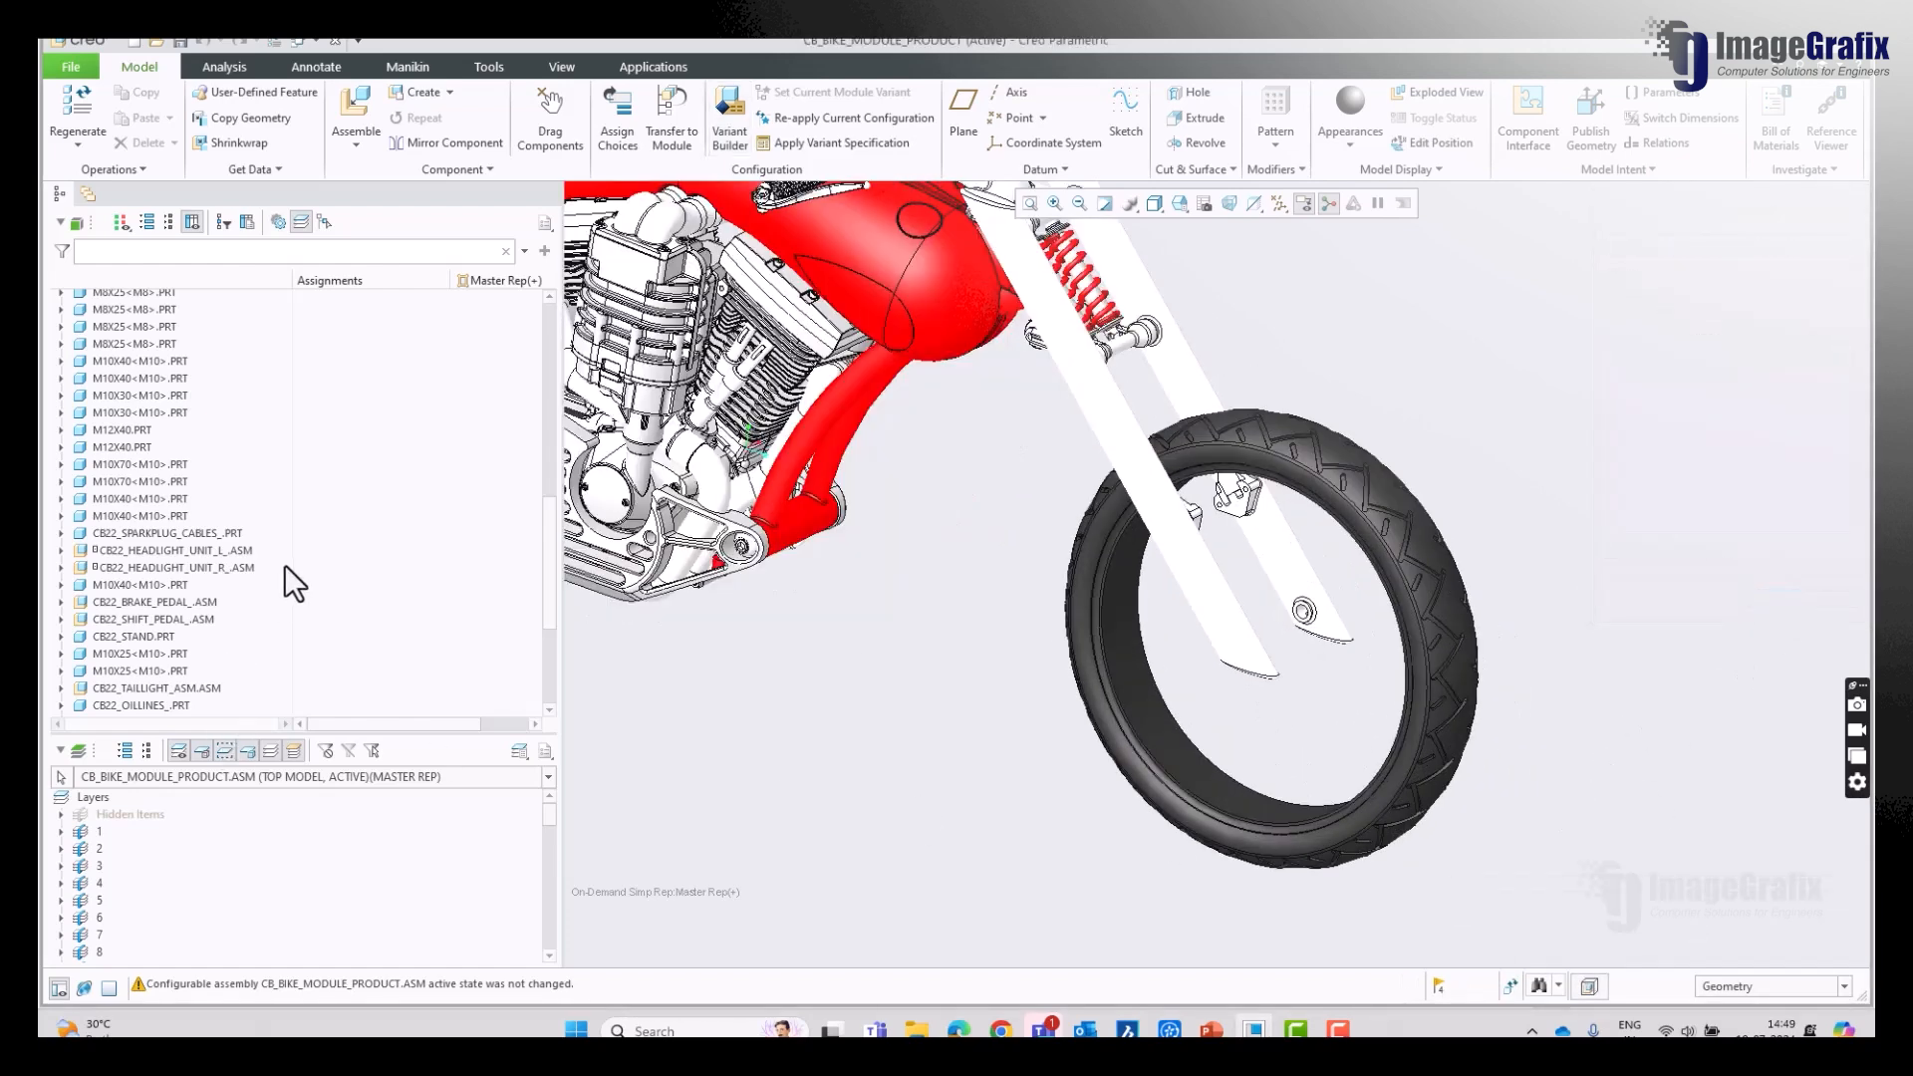
Step: Set CB22_FRONT_WHEEL.PRT and CB22_FRONT_DISC.PRT in BIKE_MODULE_FRONT_ASSM.ASM to Master Rep and inspect the bike
scroll(285, 566, down, 5)
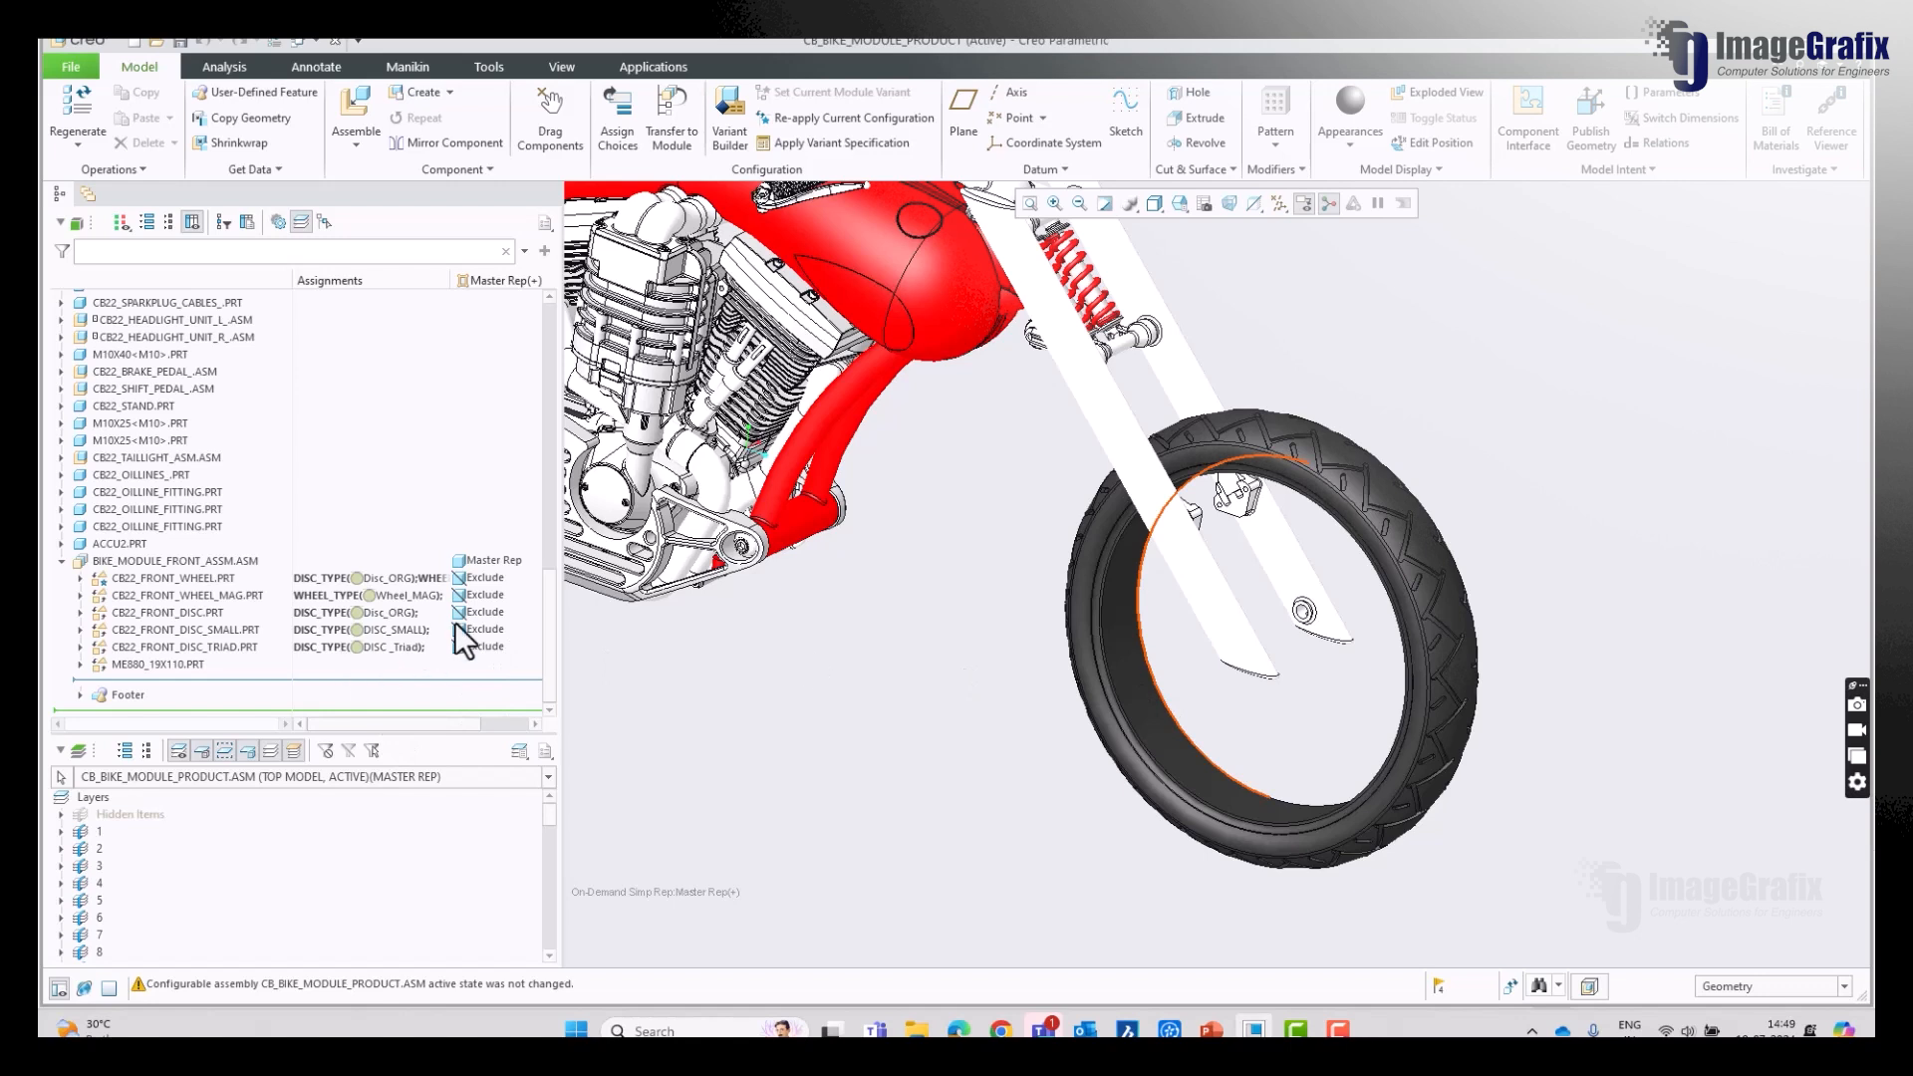
click(490, 578)
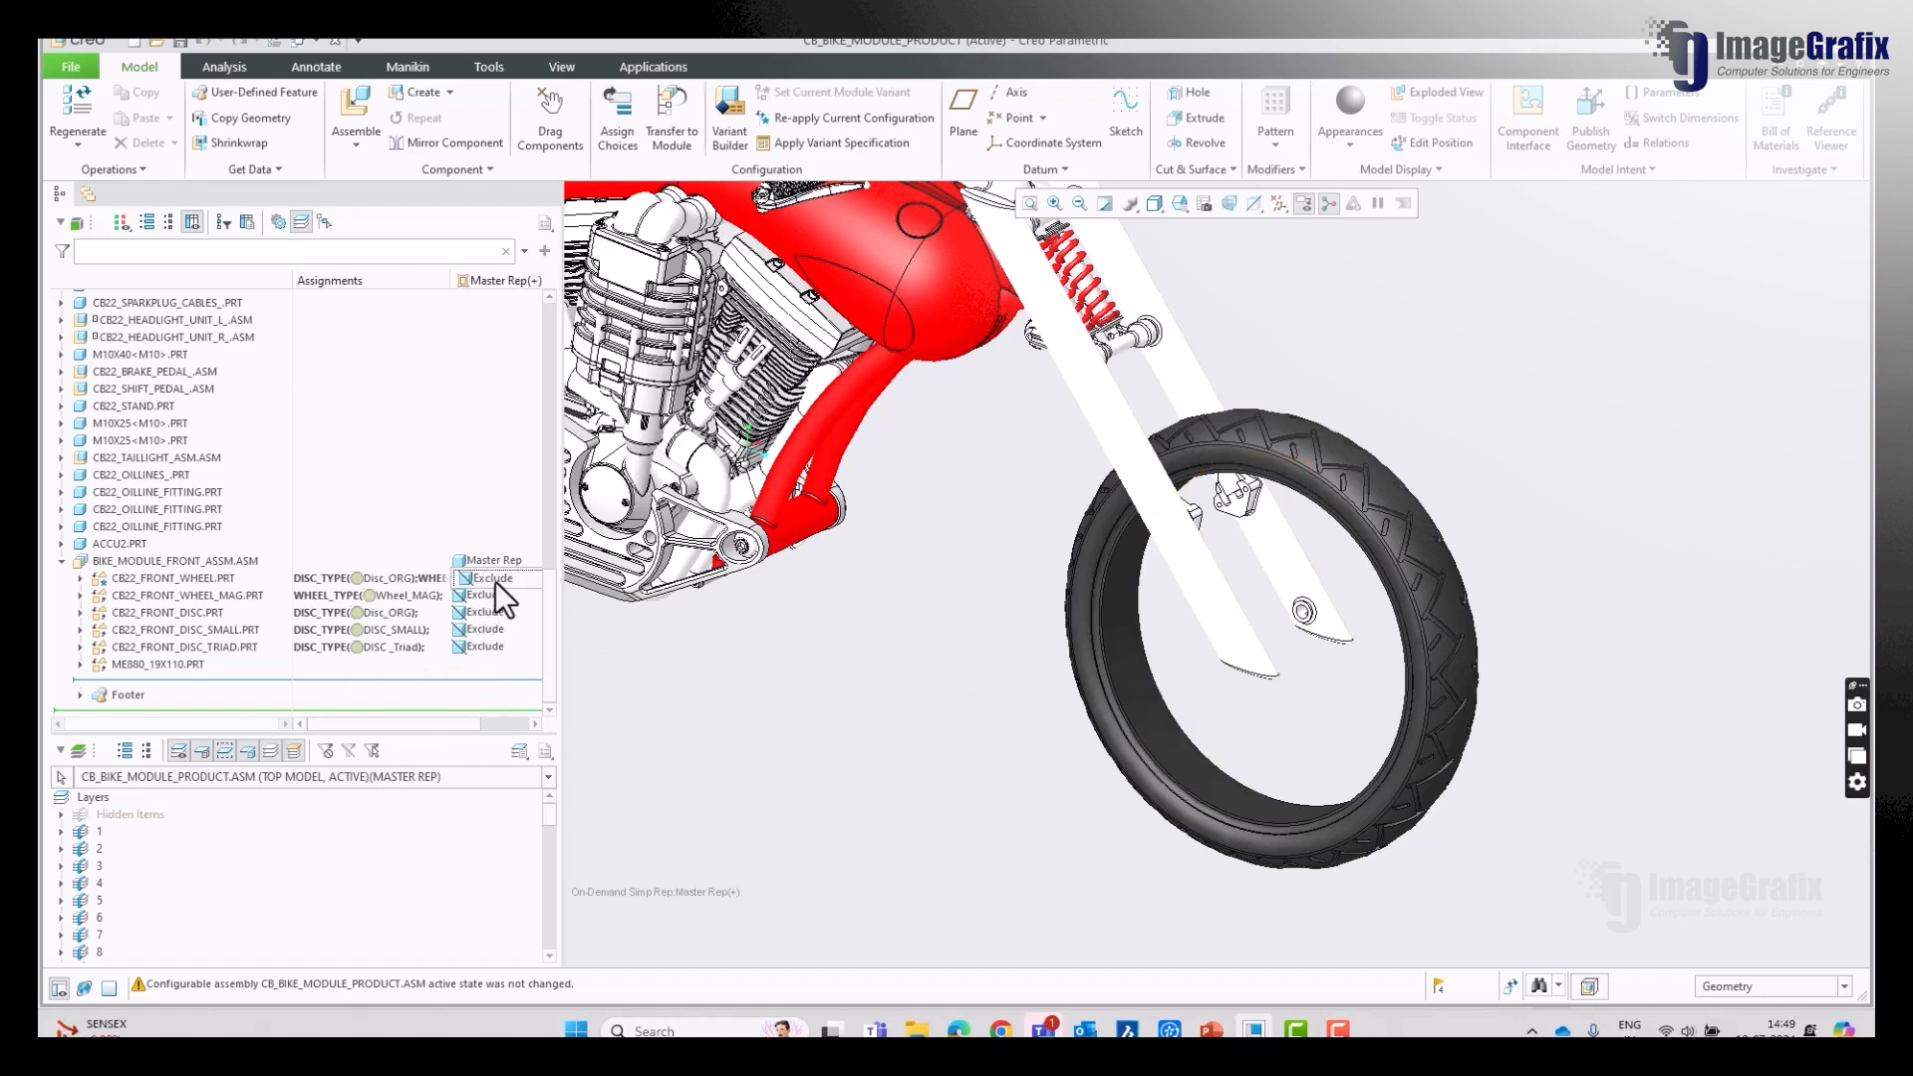
click(495, 582)
click(492, 632)
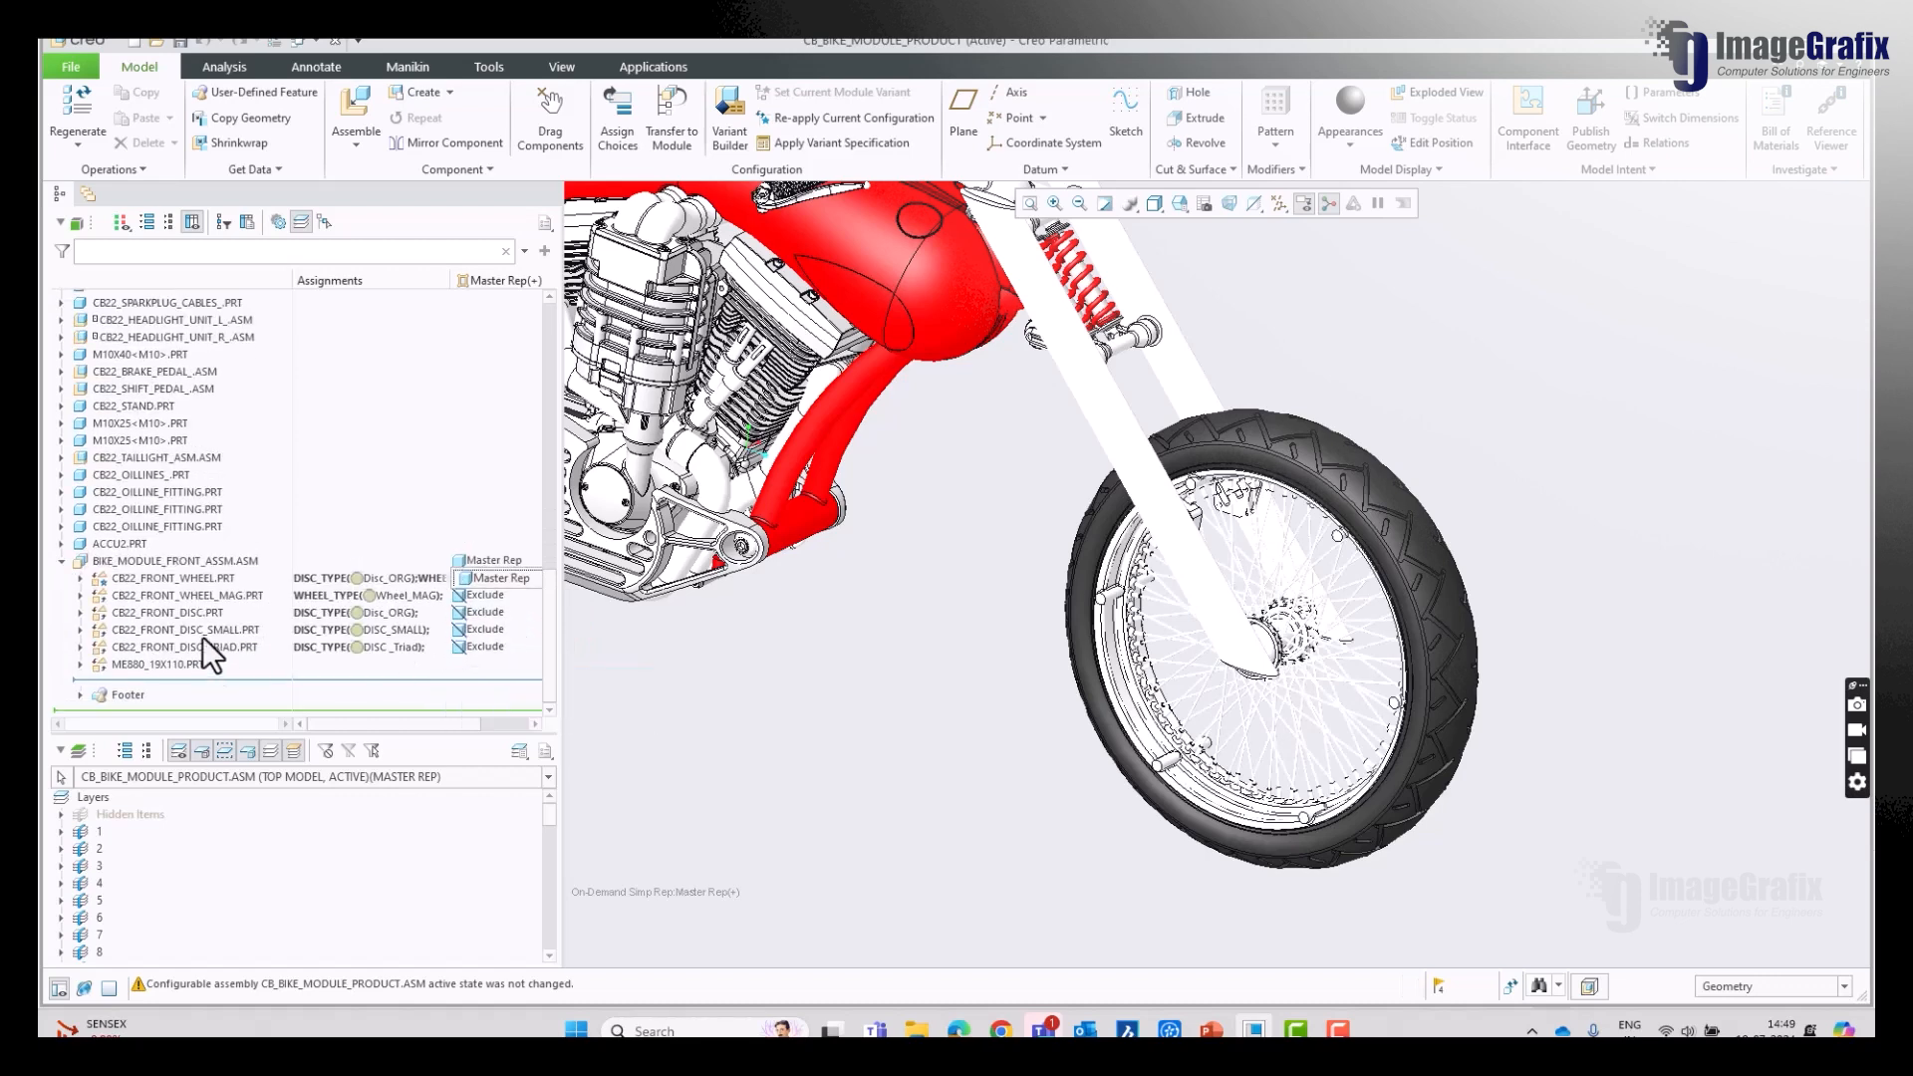
click(212, 614)
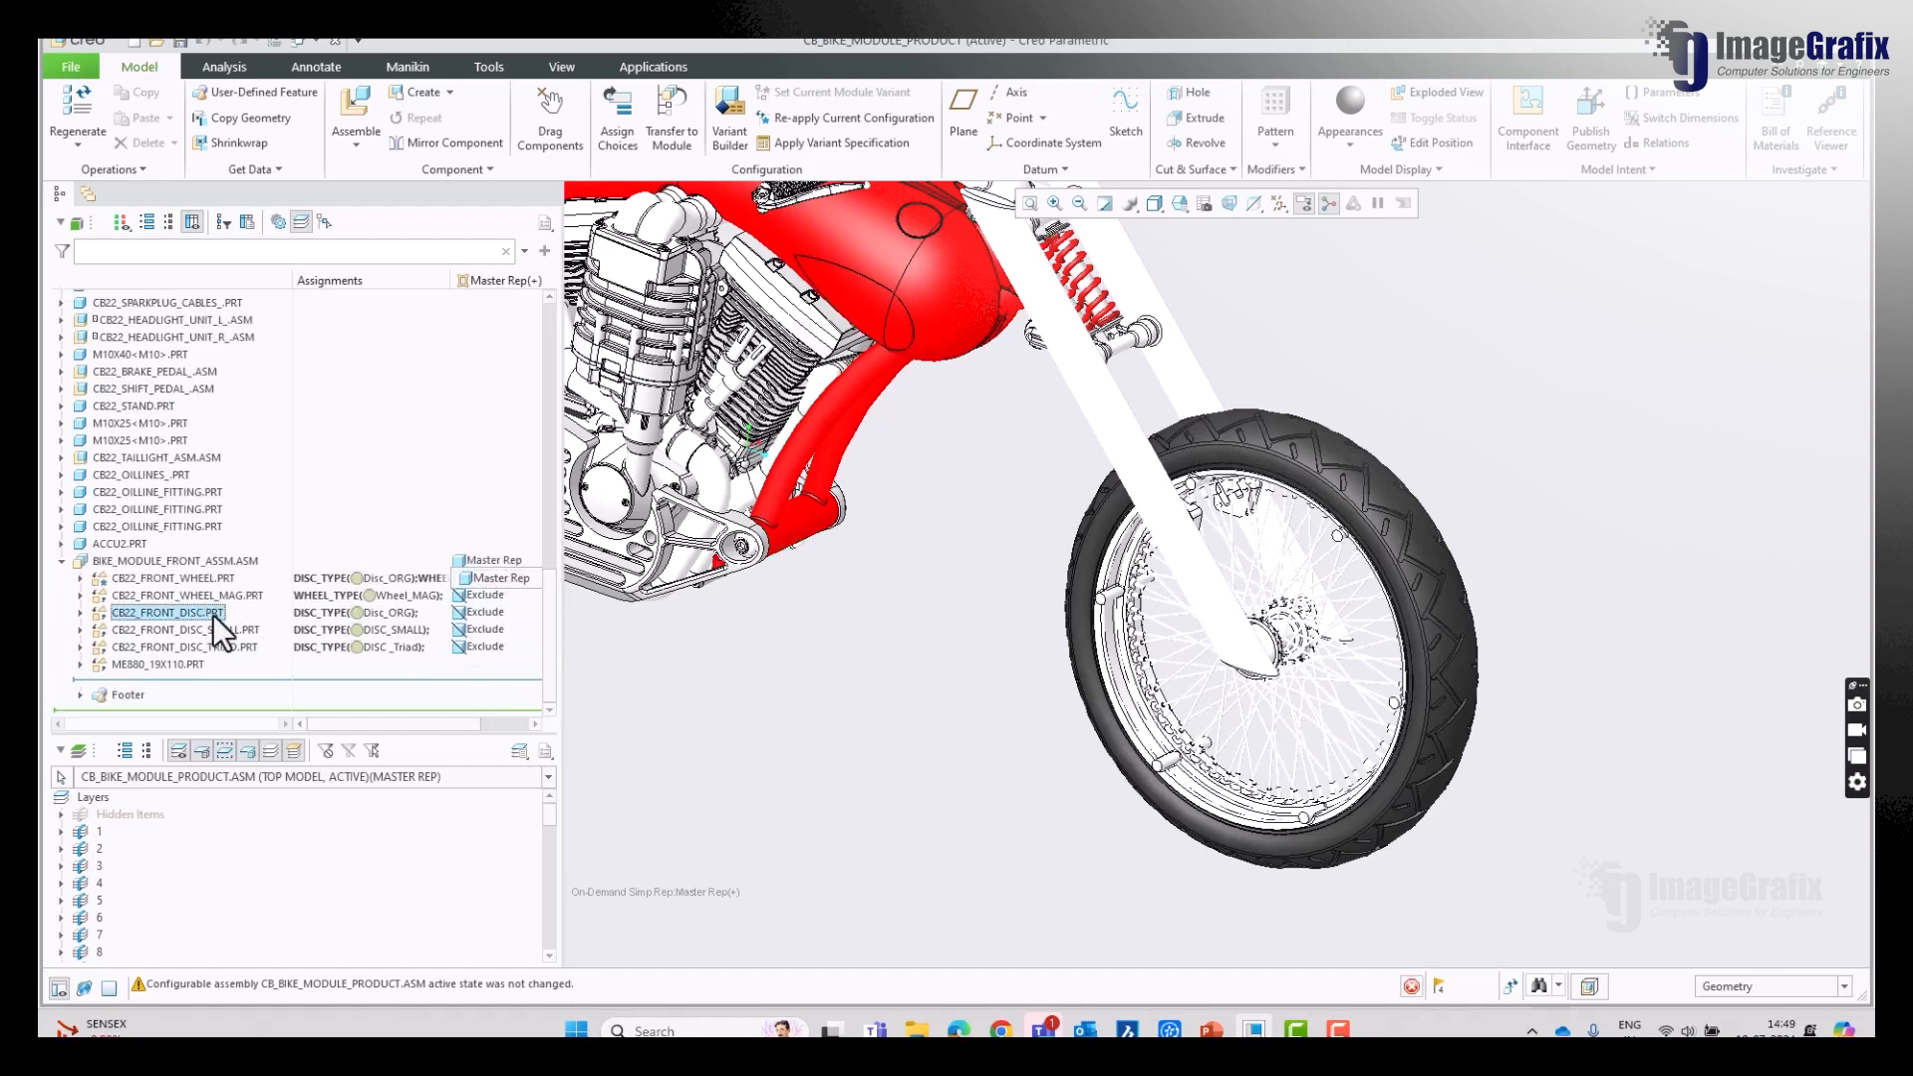
click(510, 612)
click(498, 665)
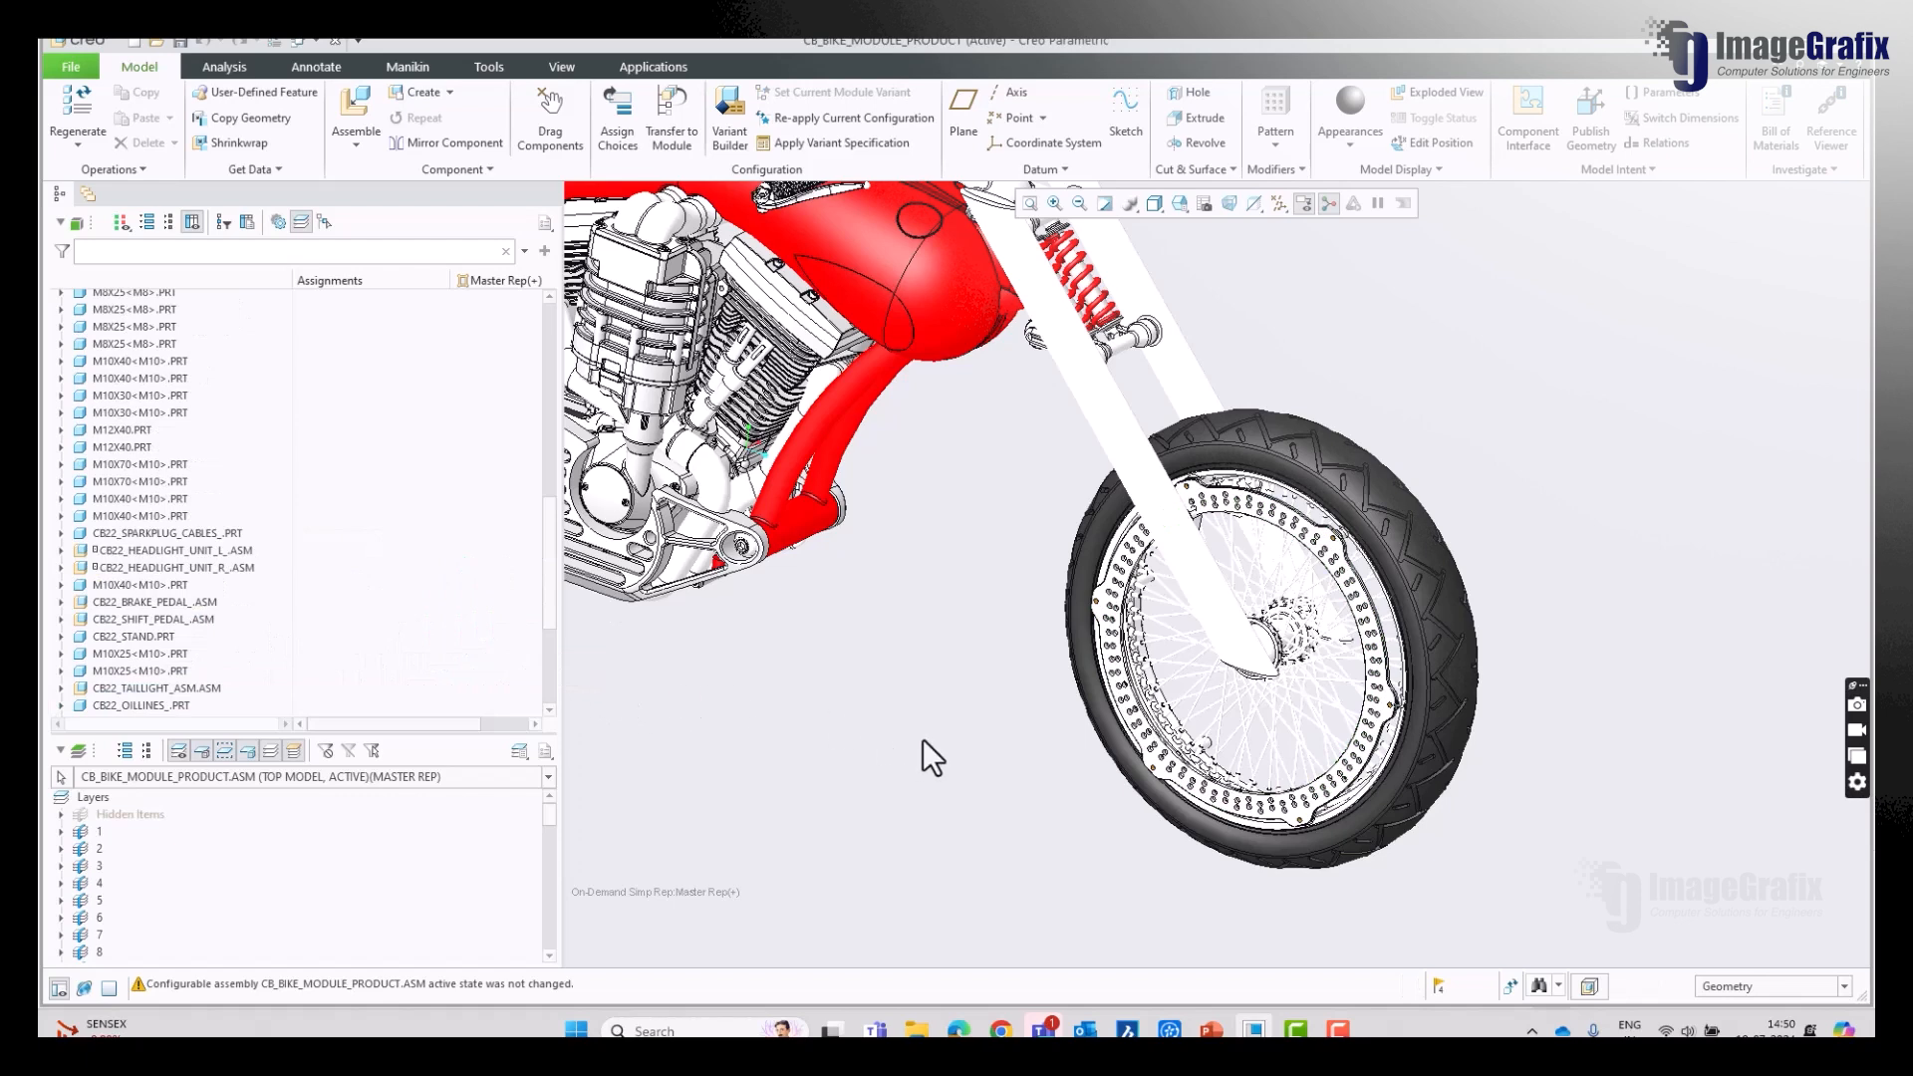
scroll(320, 589, down, 5)
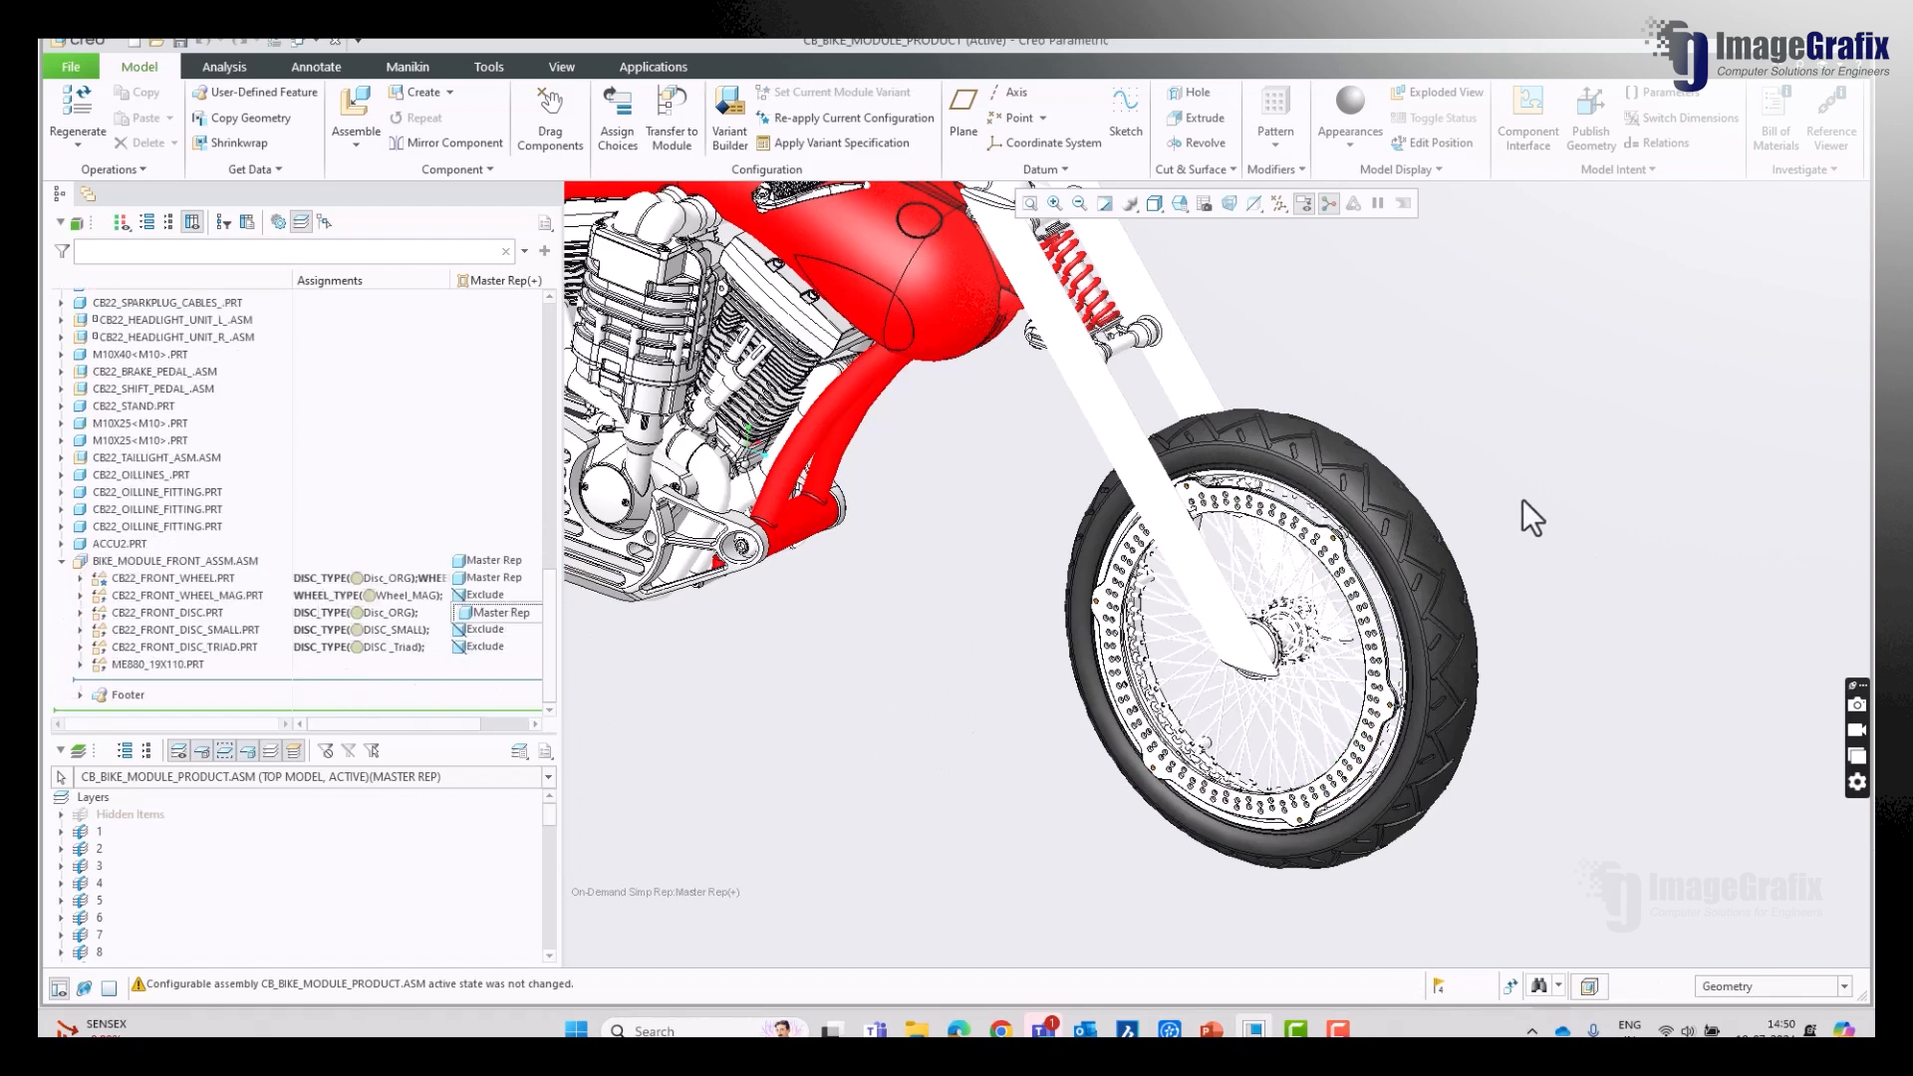
scroll(977, 658, up, 1)
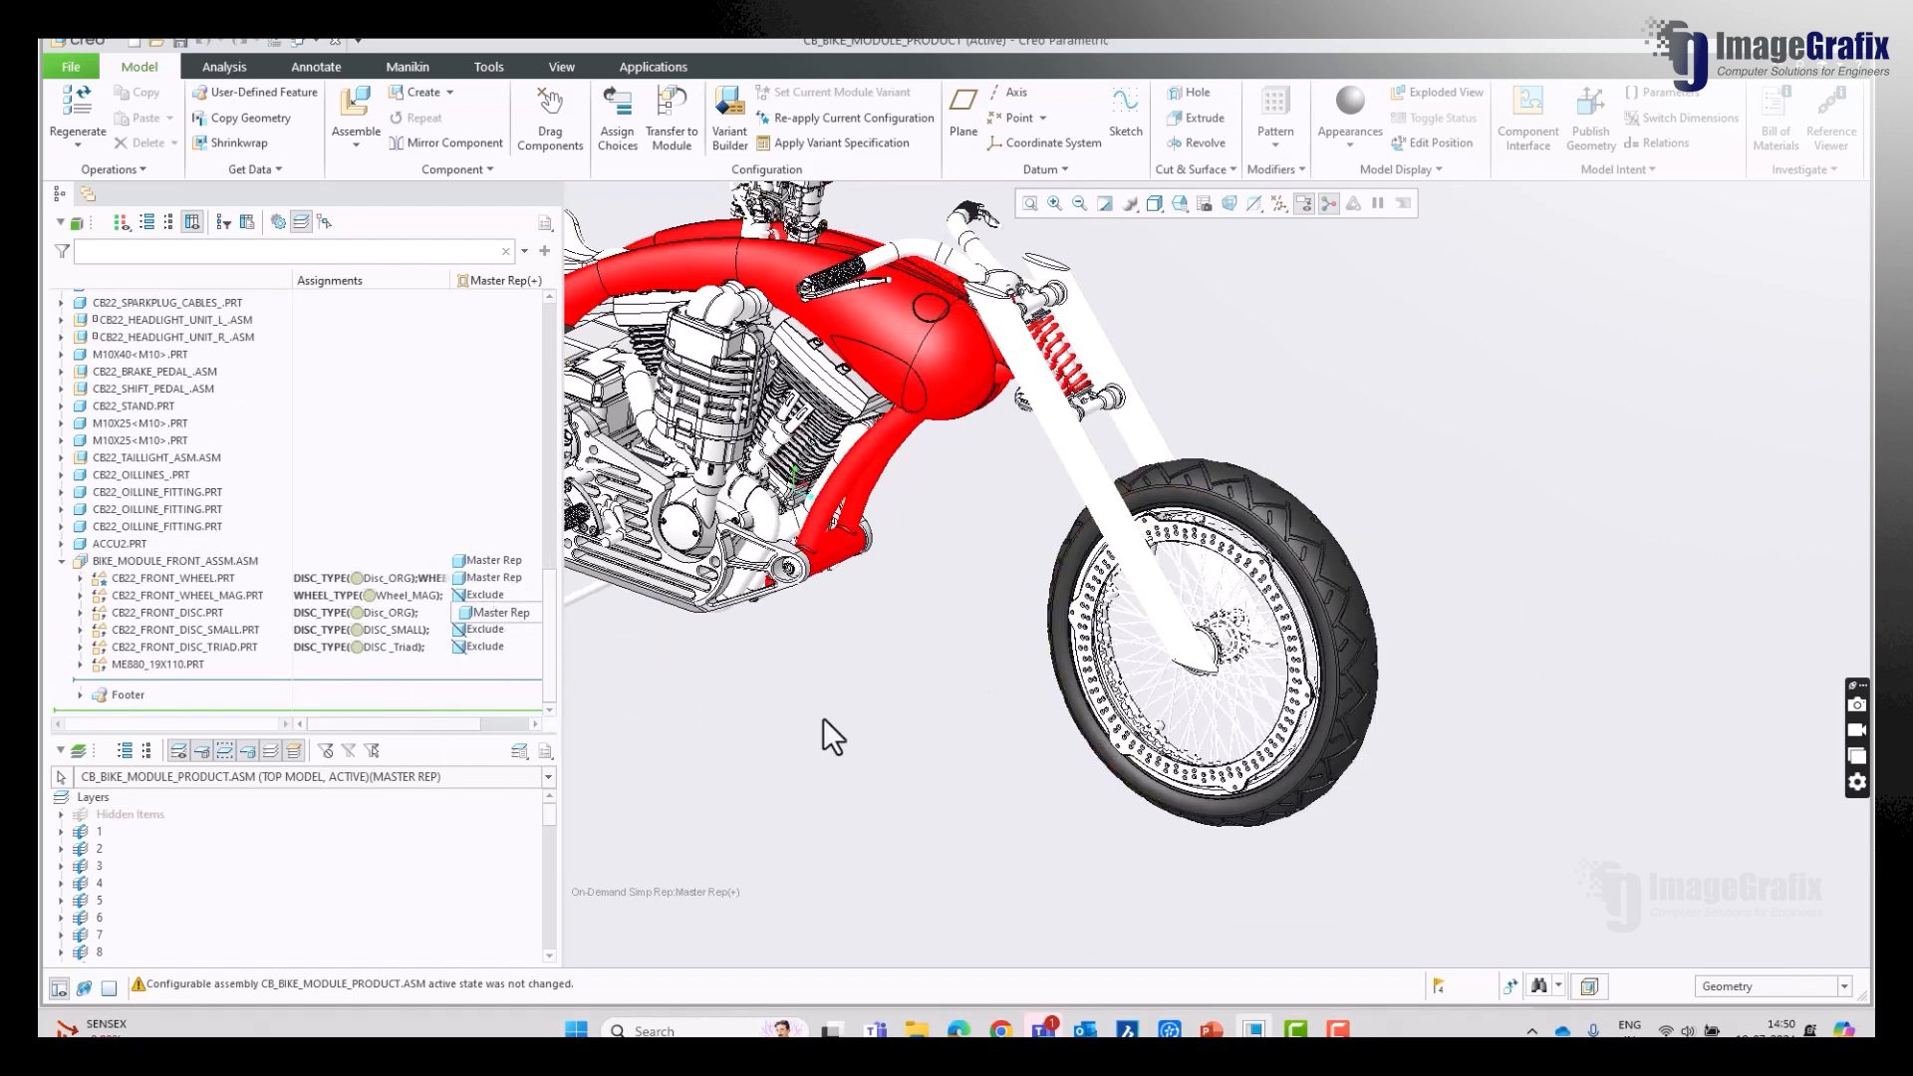
scroll(1431, 767, up, 3)
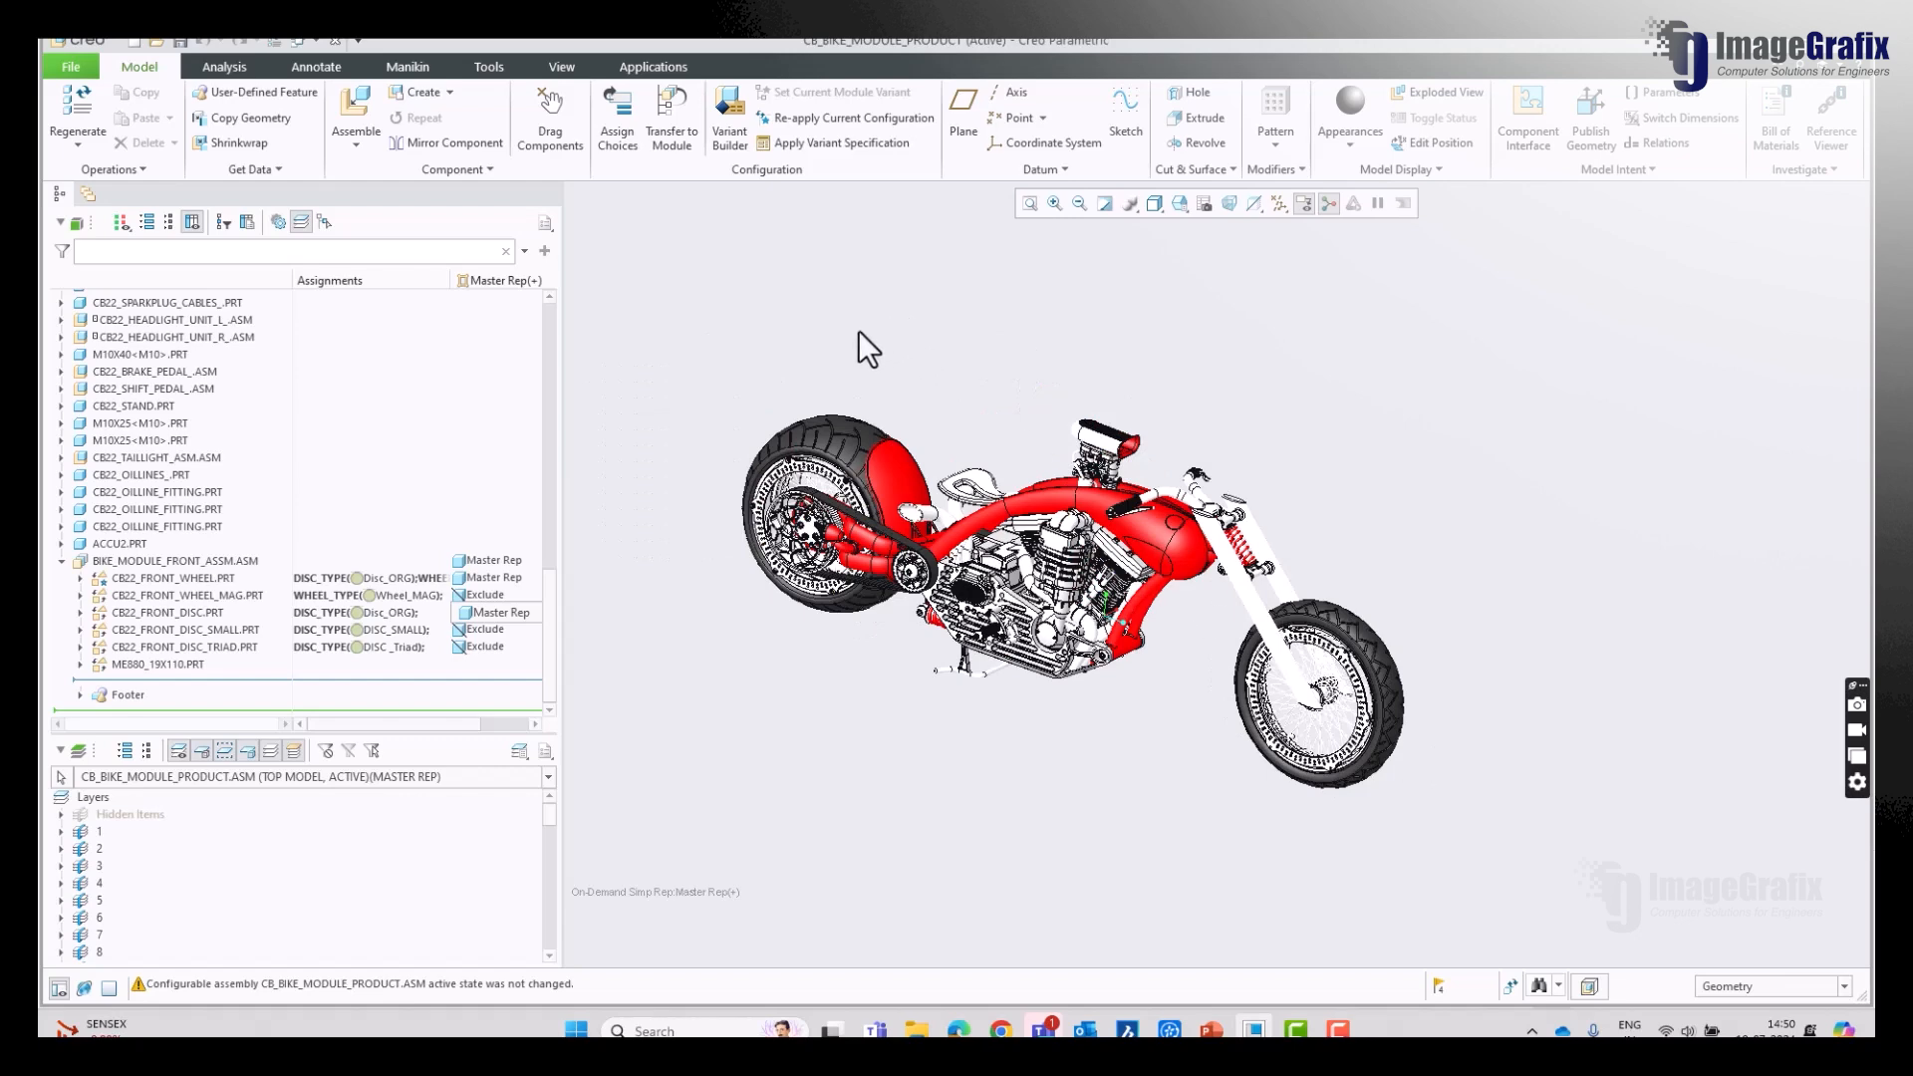
scroll(858, 330, down, 1)
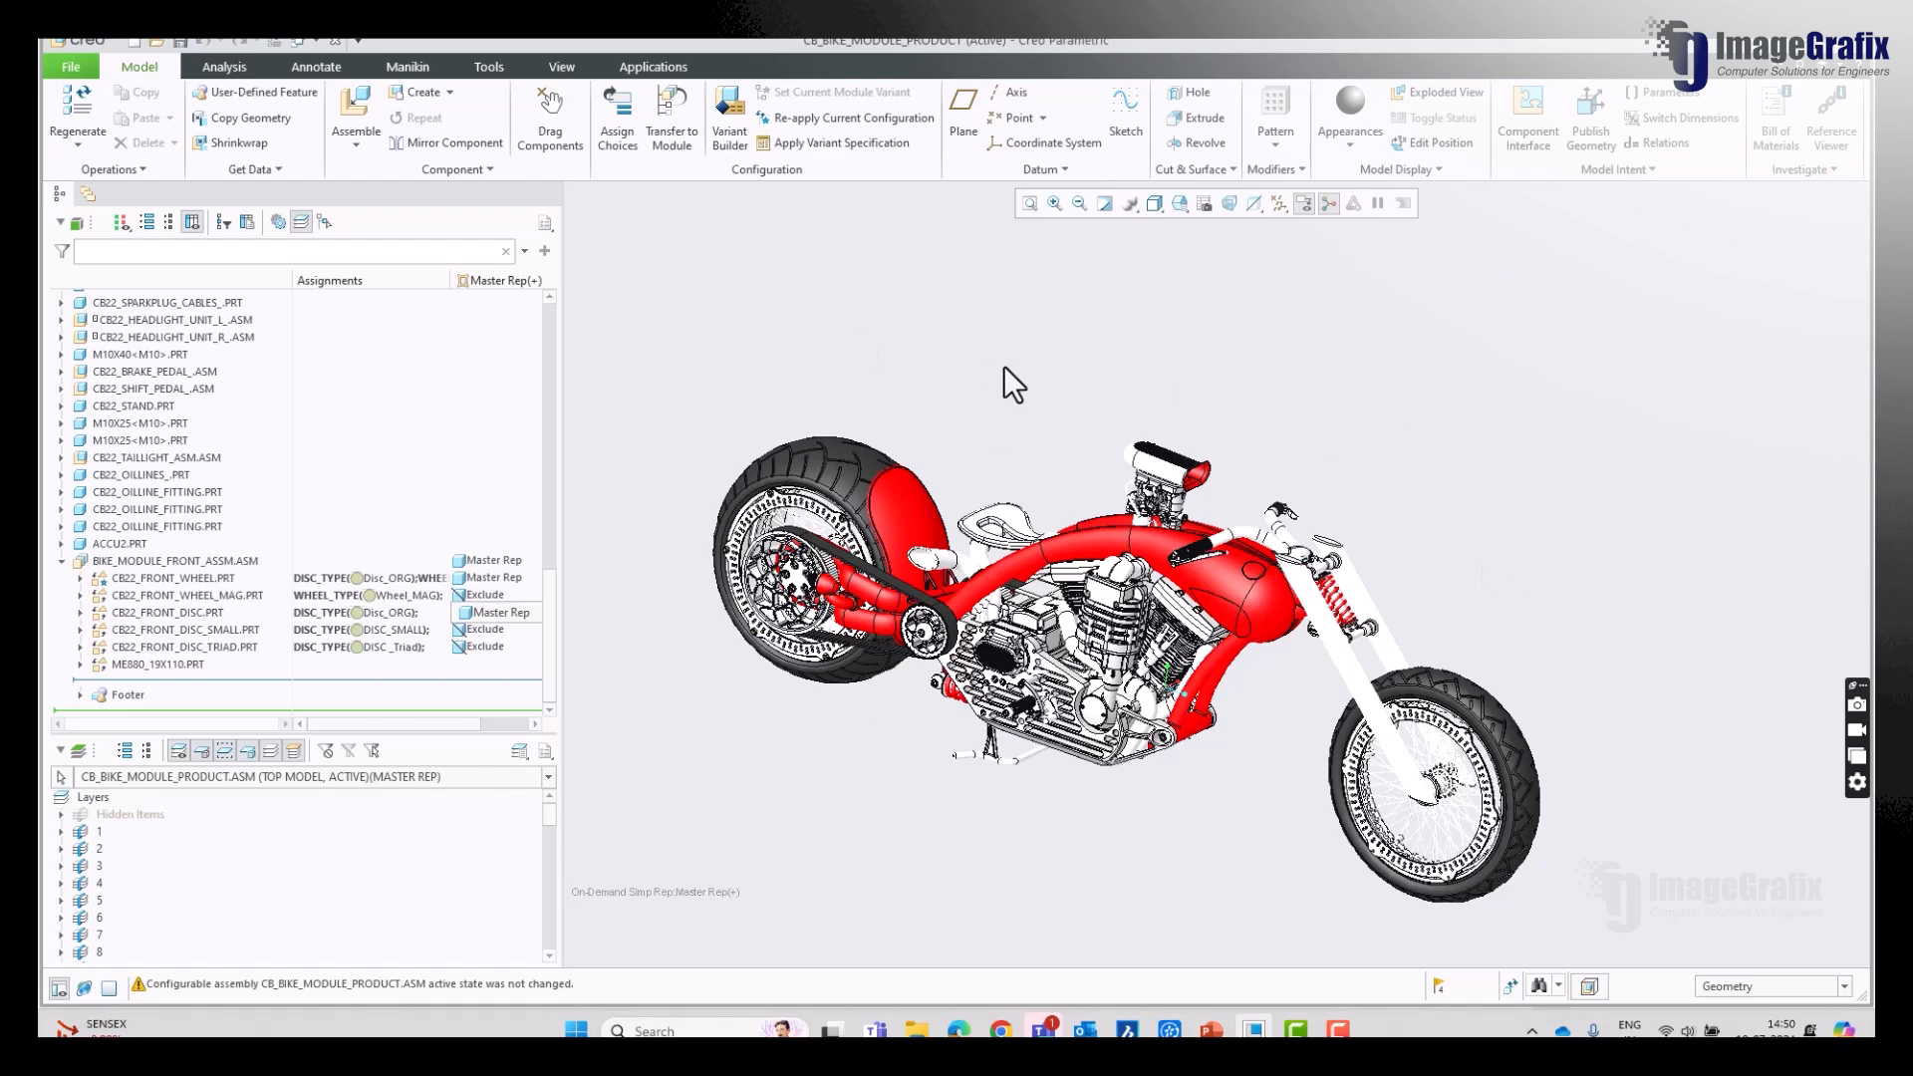
scroll(1003, 366, up, 1)
scroll(1218, 613, down, 1)
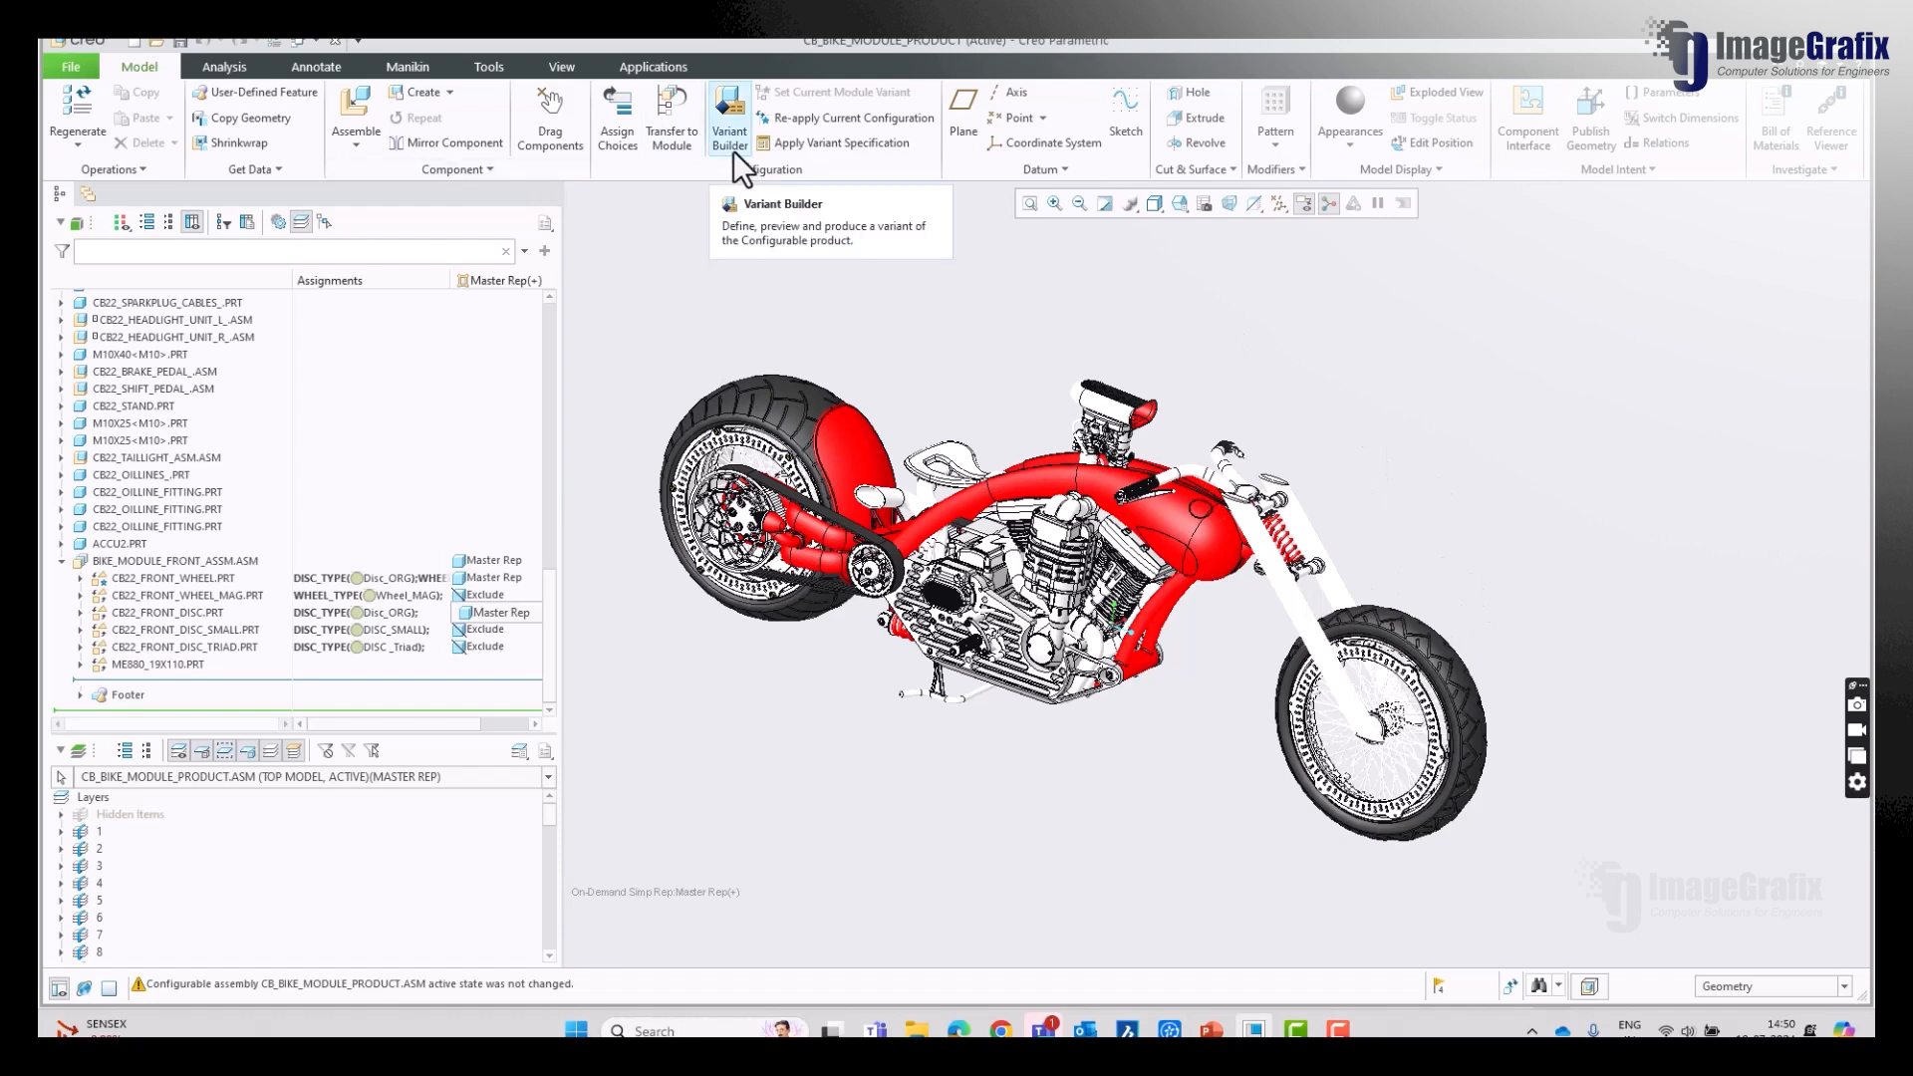
Step: Apply the BIKE_L1 variant specification to the assembly and accept the affected children with the Selected option
click(859, 147)
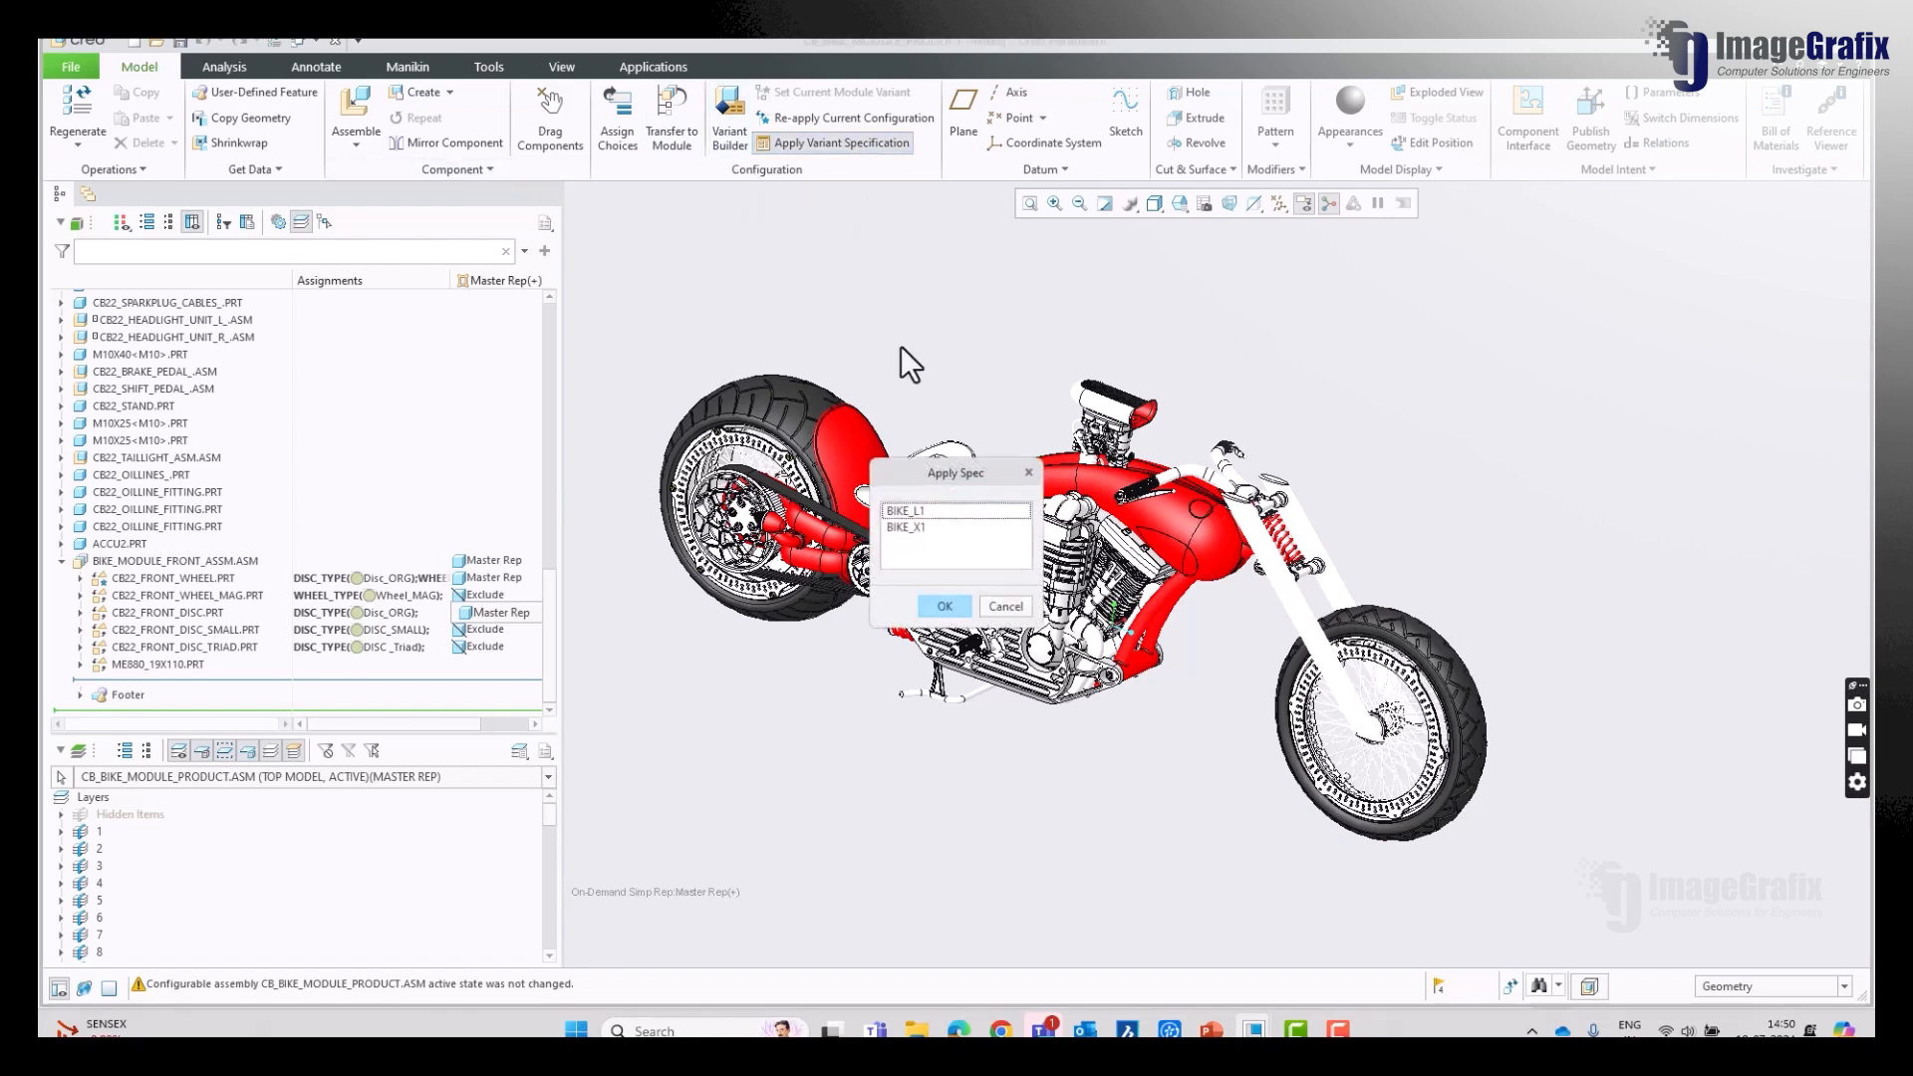
click(941, 511)
click(931, 525)
click(935, 512)
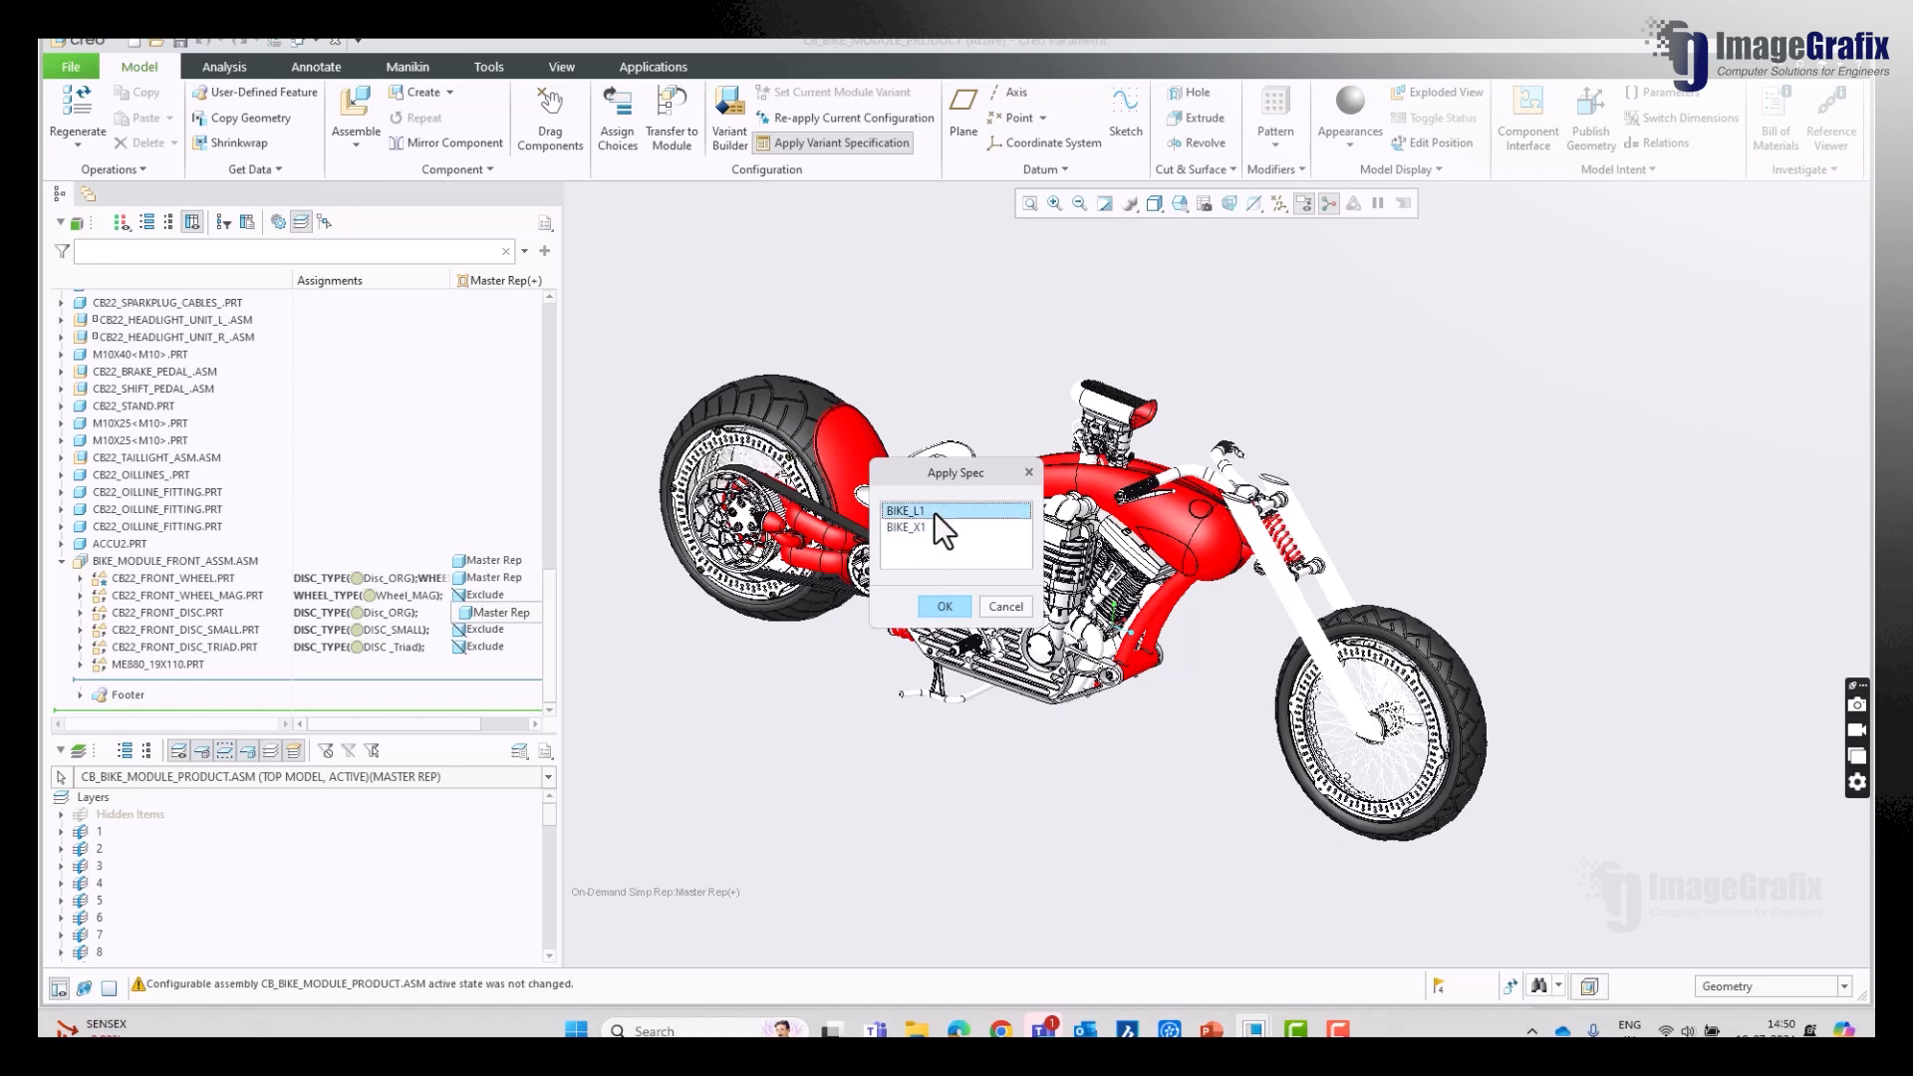
click(946, 605)
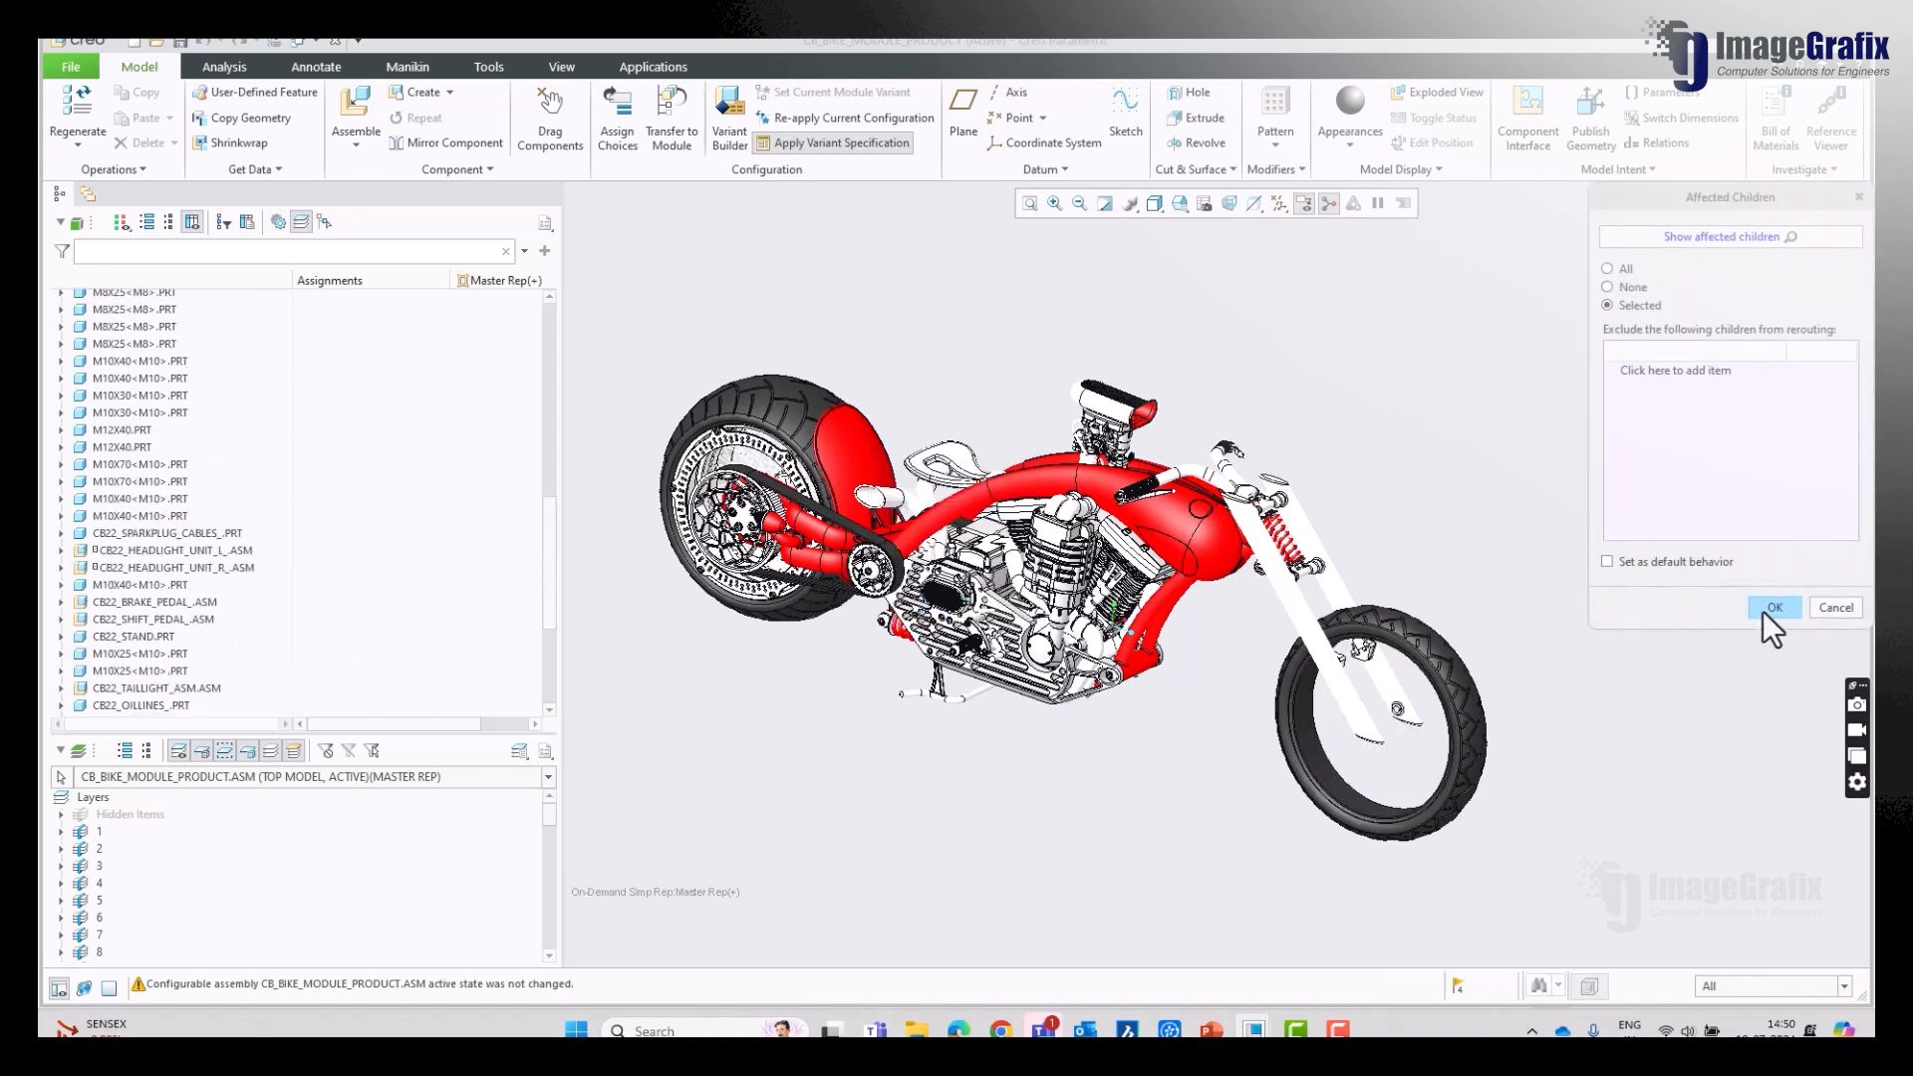
click(1772, 608)
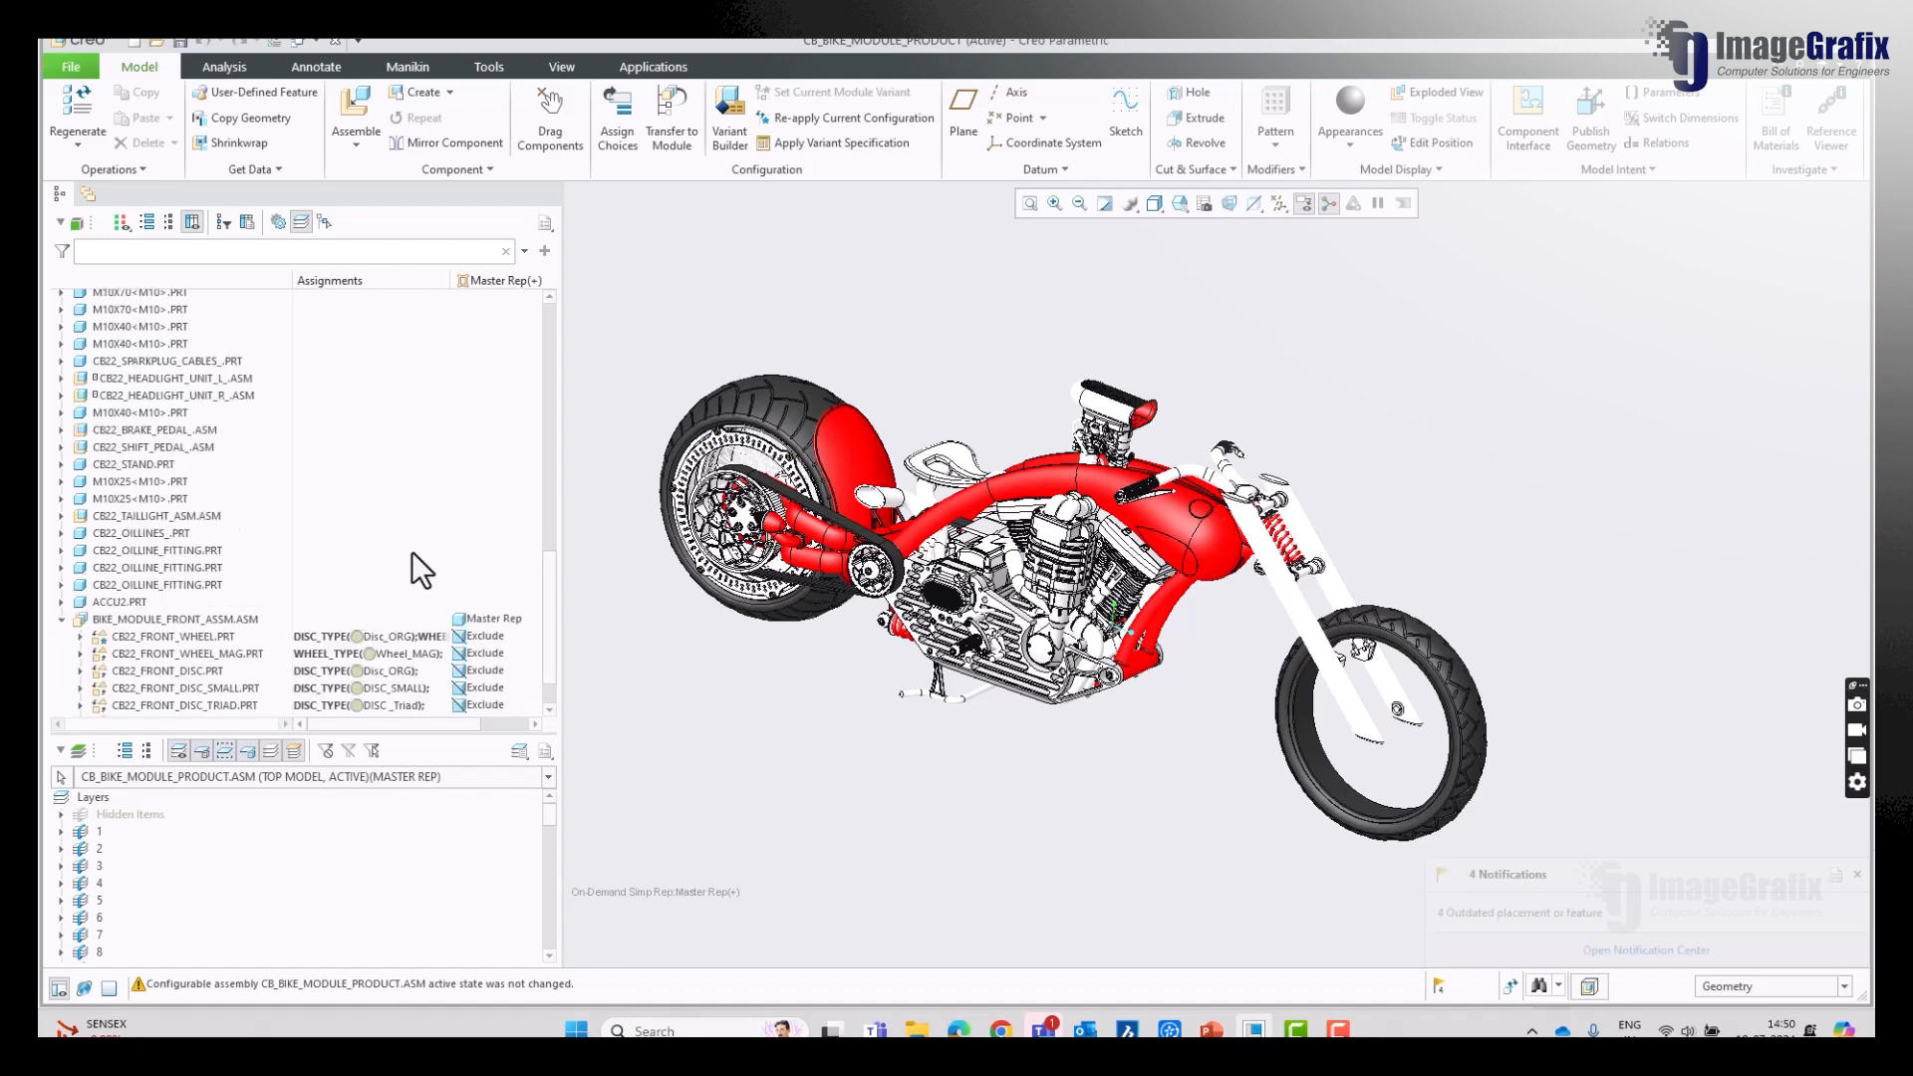
Step: Set BIKE_MODULE_FRONT_ASSM.ASM and its CB22_FRONT_WHEEL.PRT to Automatic Rep
scroll(411, 552, down, 1)
click(494, 562)
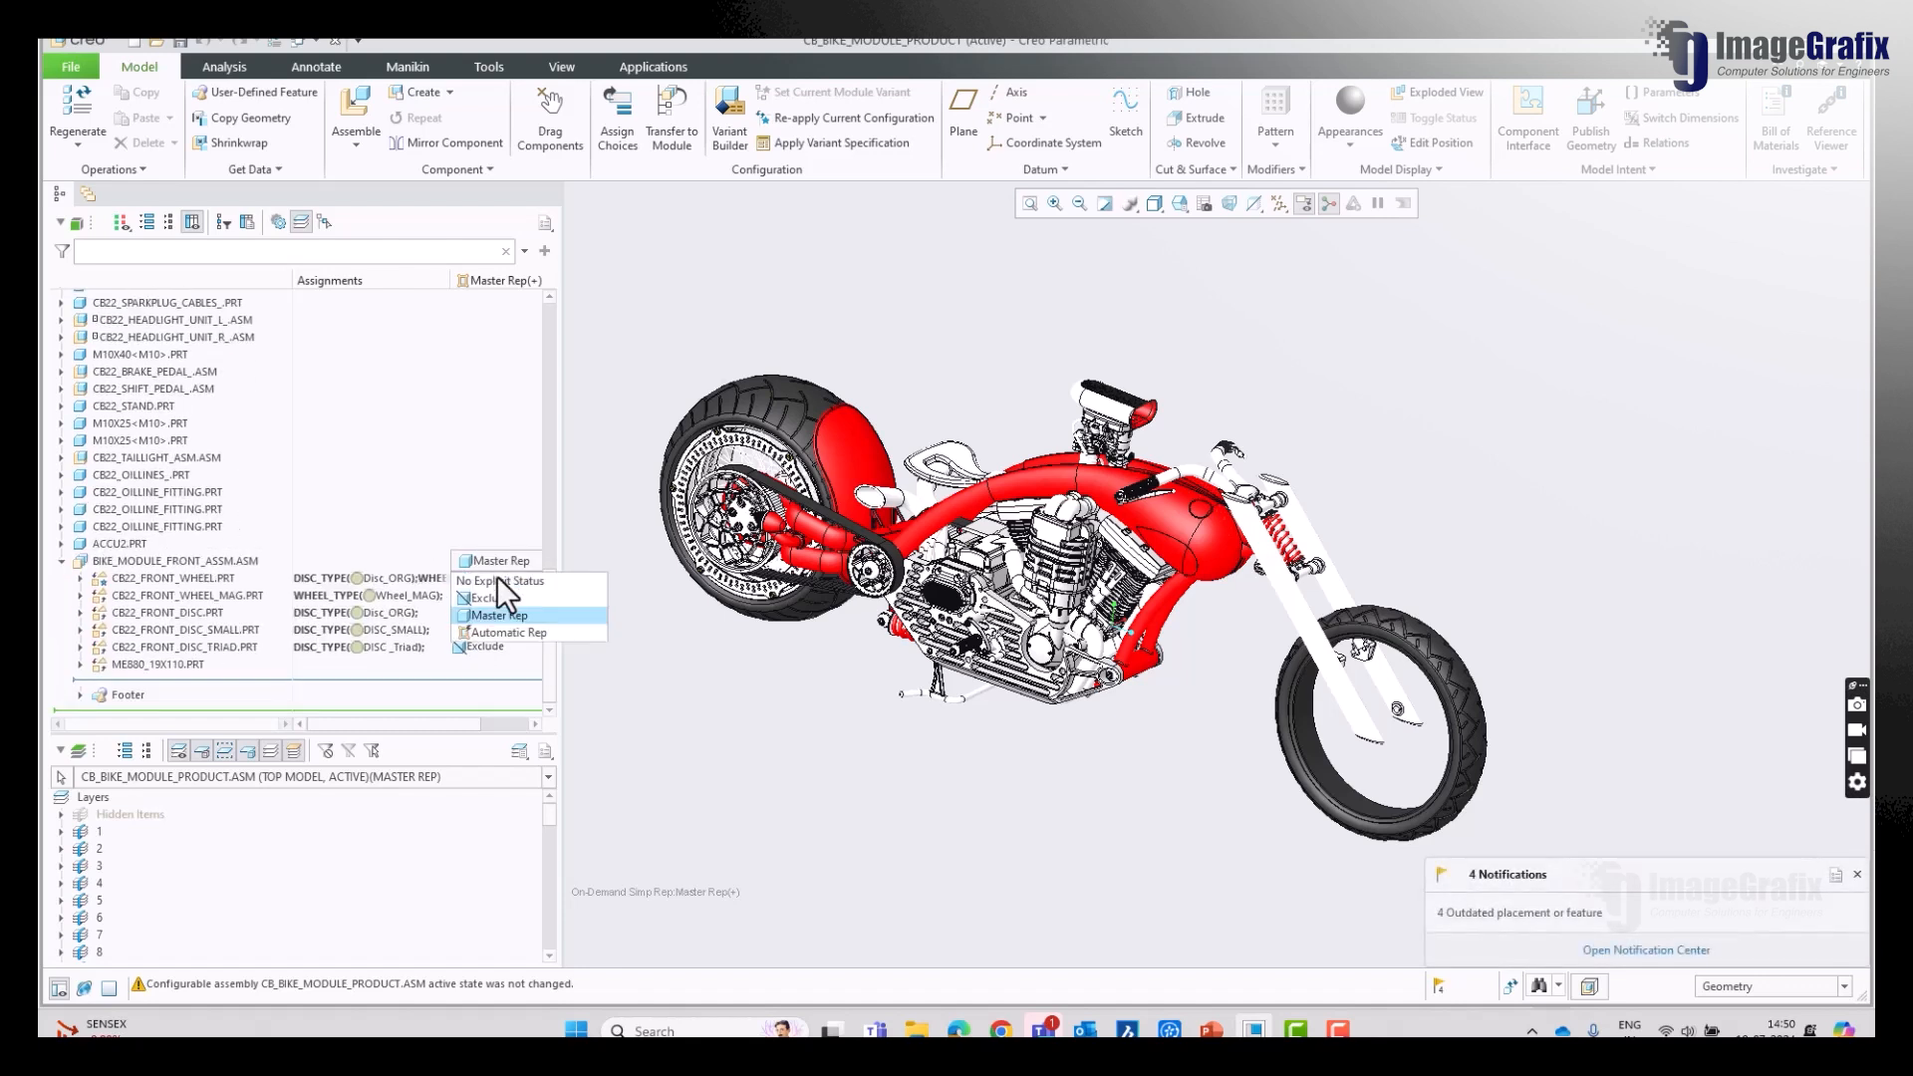
click(500, 629)
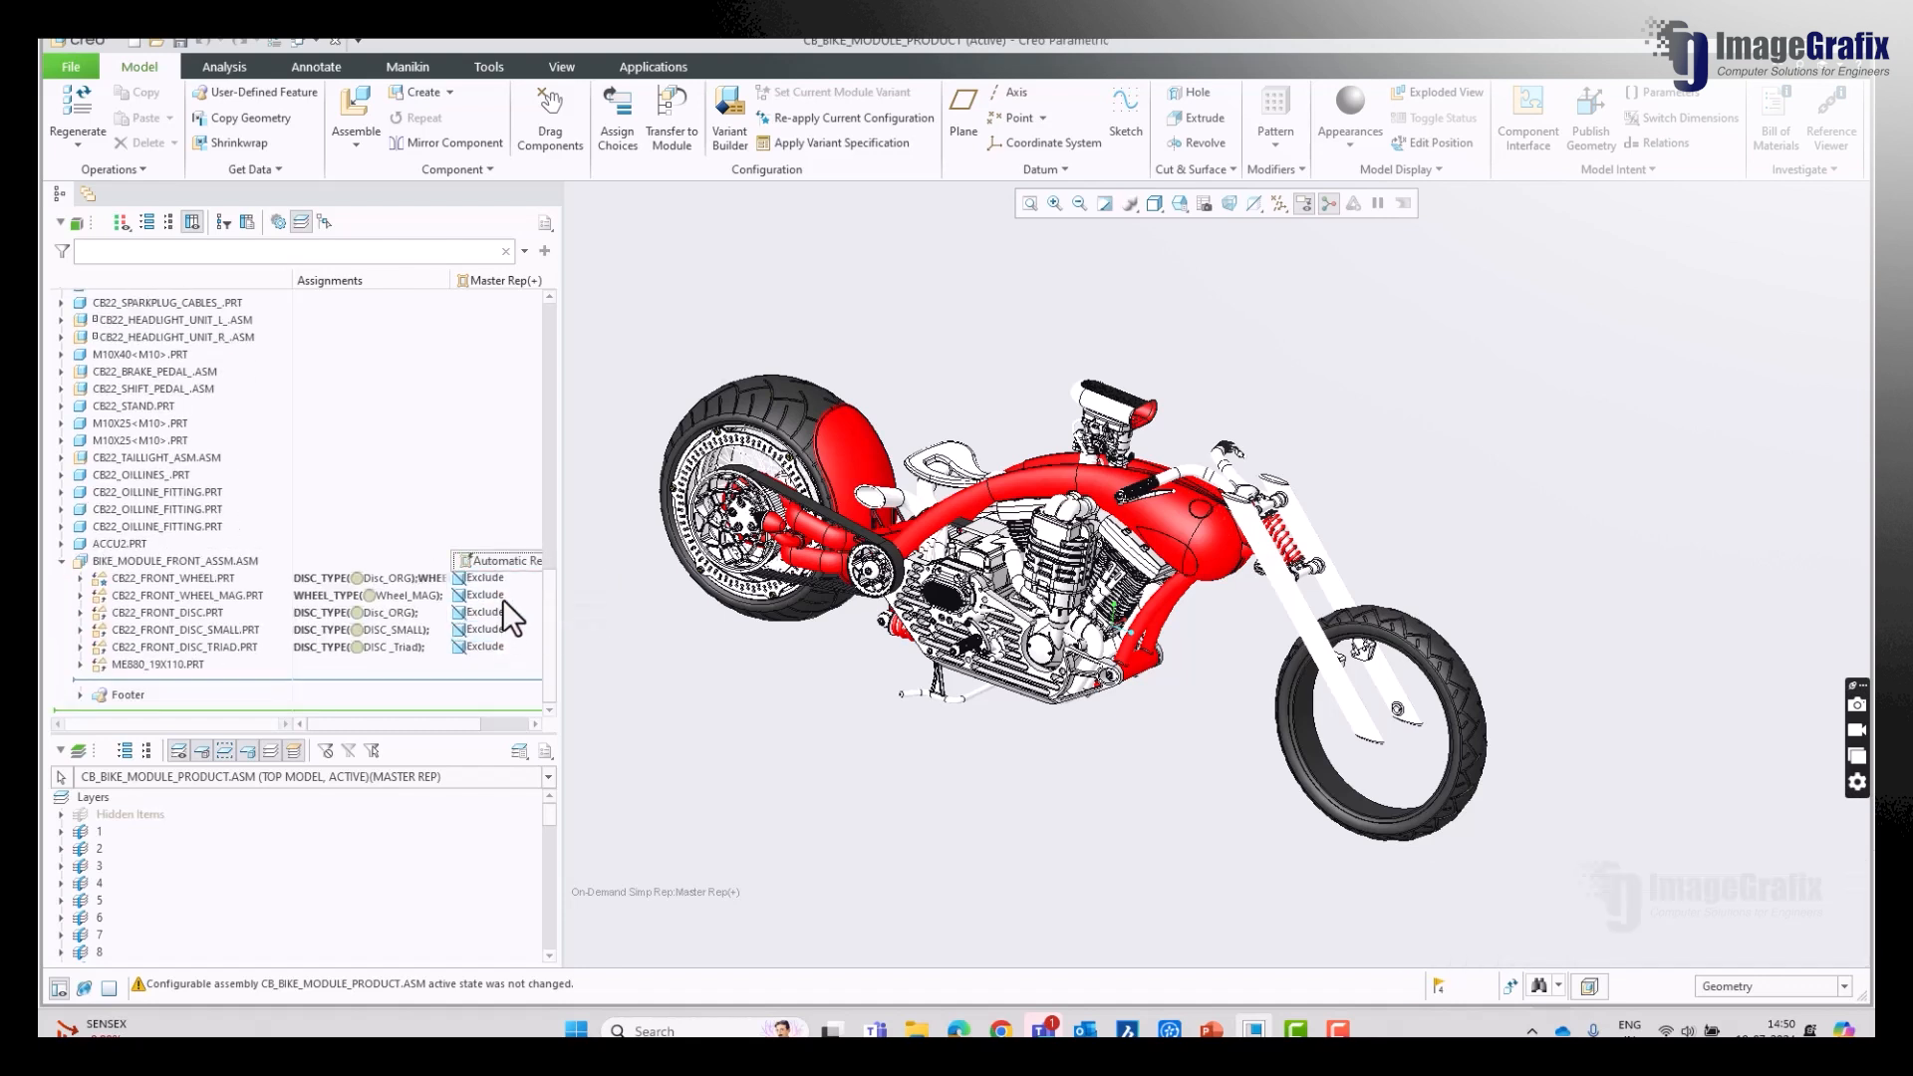
click(502, 578)
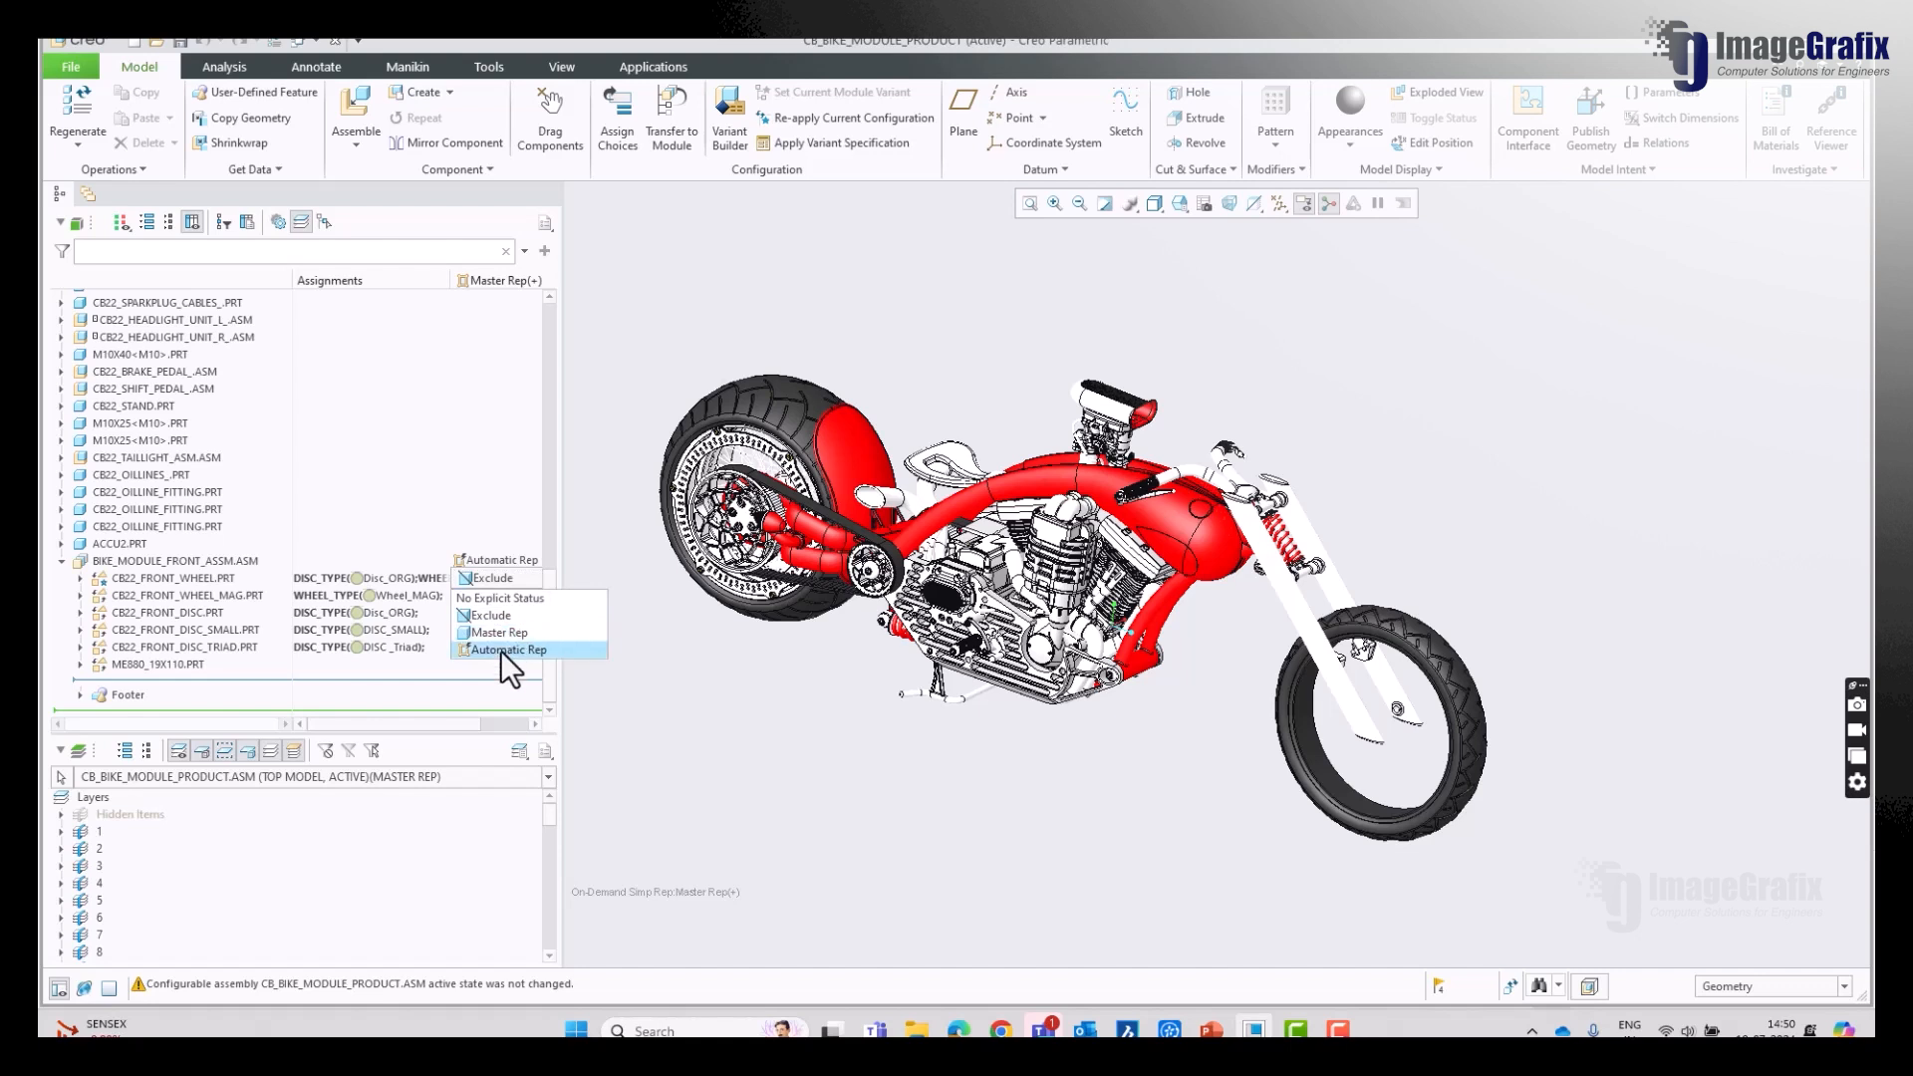
click(500, 650)
Step: Set CB22_FRONT_DISC_TRIAD.PRT in the front module to Master Rep
scroll(494, 578, down, 5)
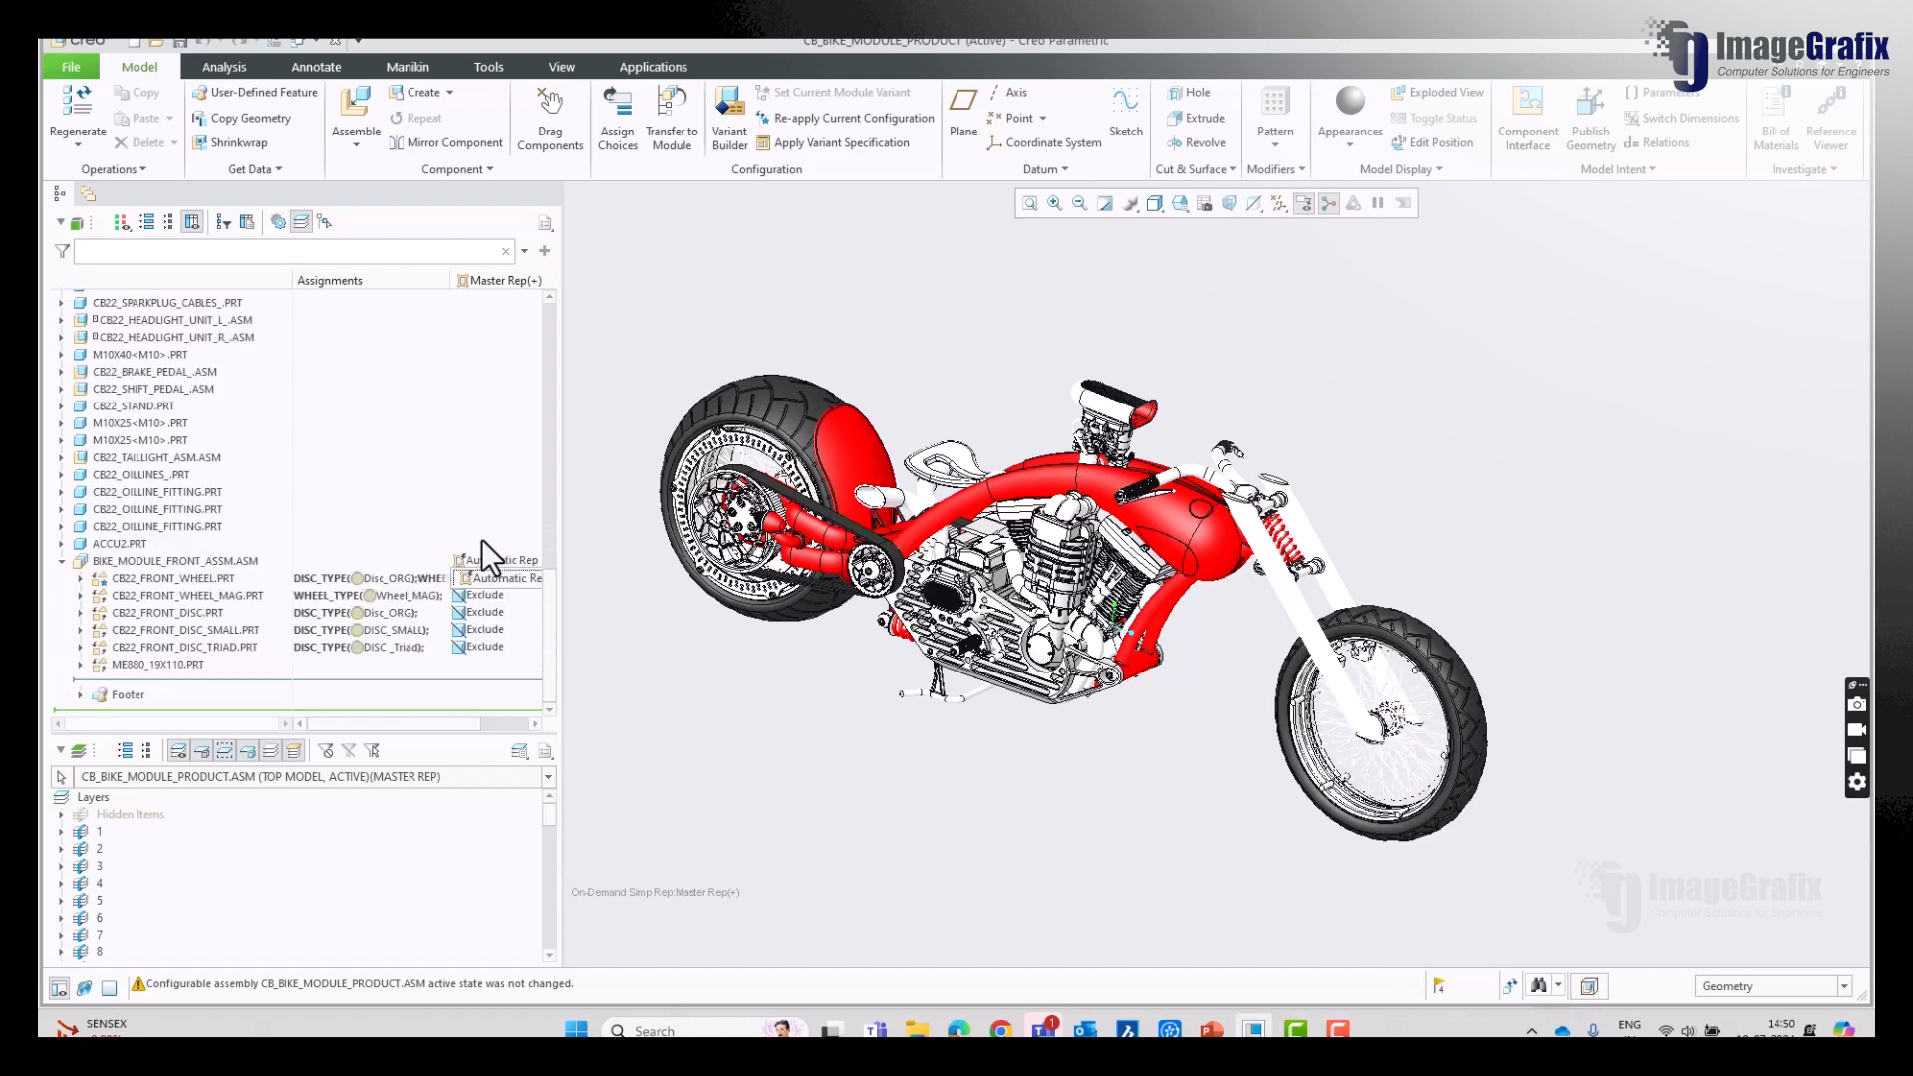
click(494, 630)
click(495, 631)
click(481, 647)
click(480, 647)
click(484, 702)
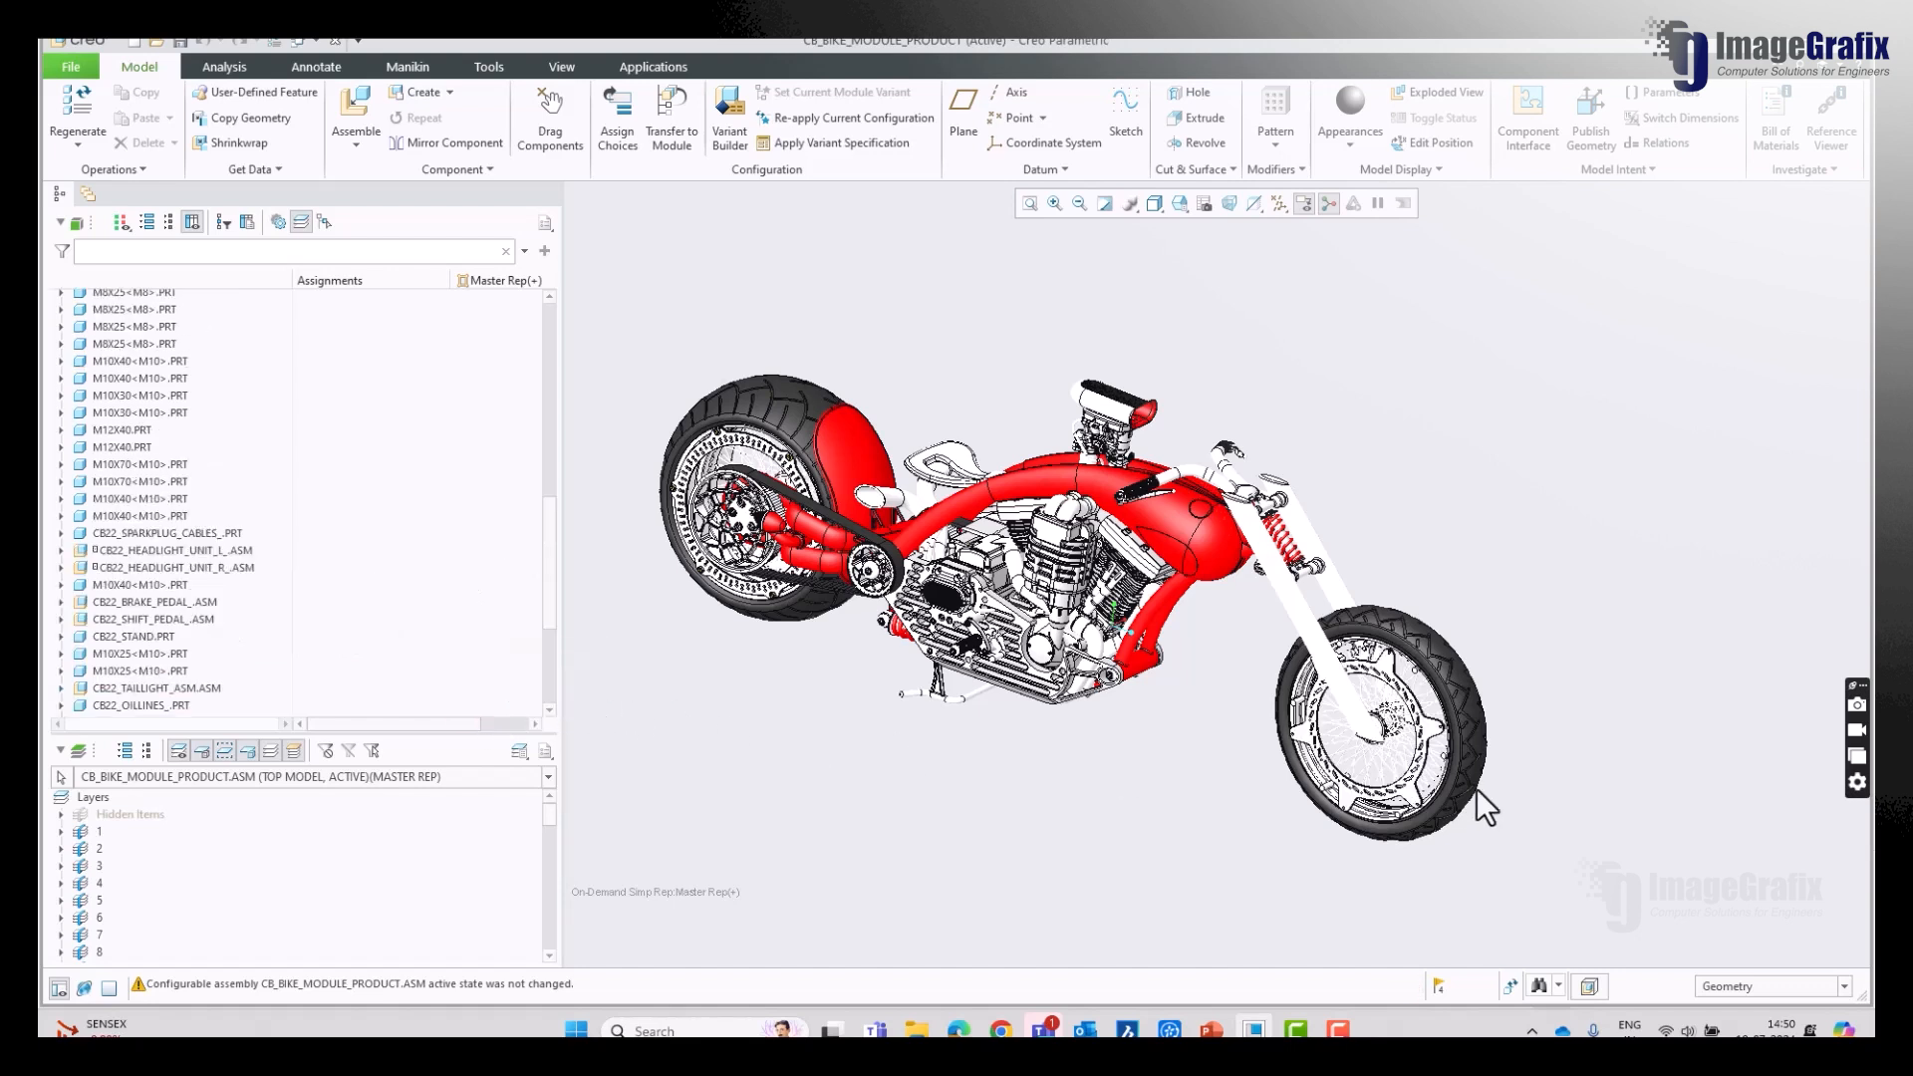
Step: Set CB22_FRONT_WHEEL_MAG.PRT to Automatic Rep, exclude CB22_FRONT_WHEEL.PRT and inspect the front wheel
scroll(303, 590, down, 2)
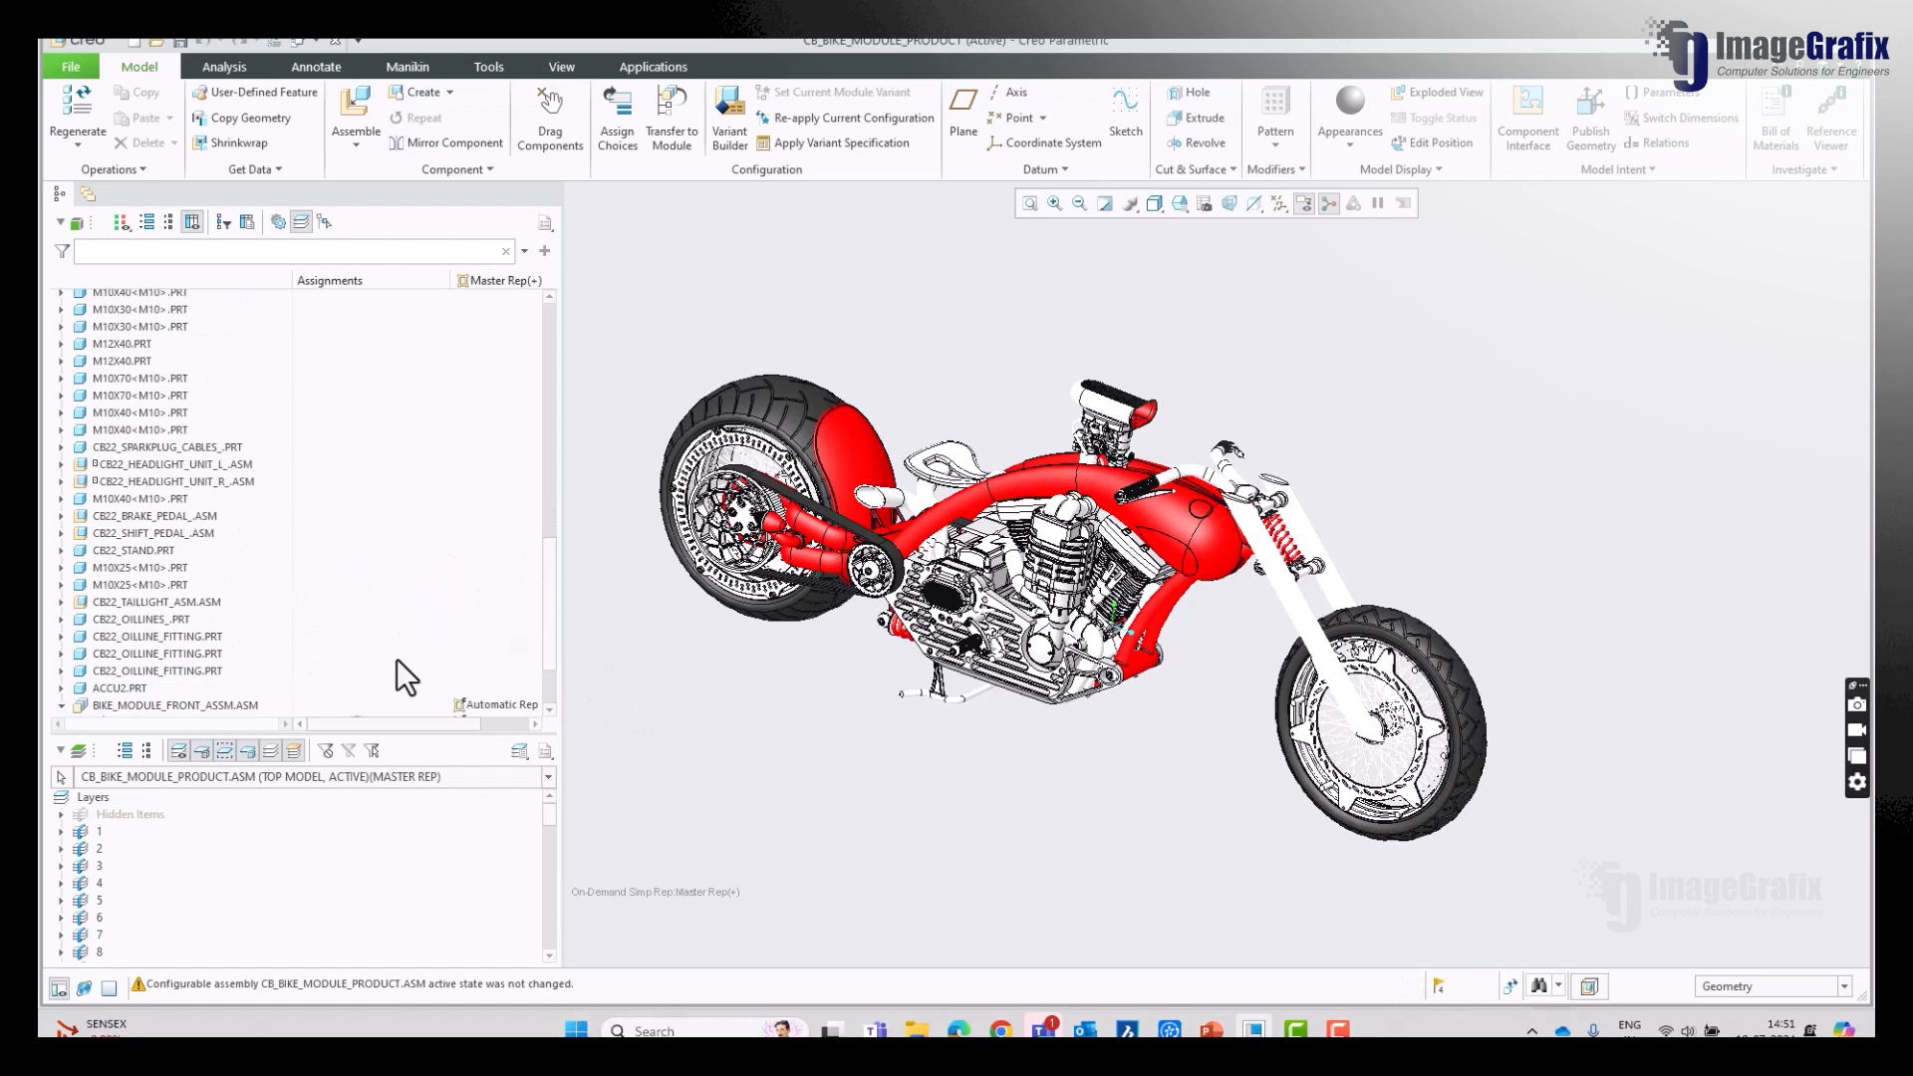
scroll(397, 659, down, 3)
click(496, 612)
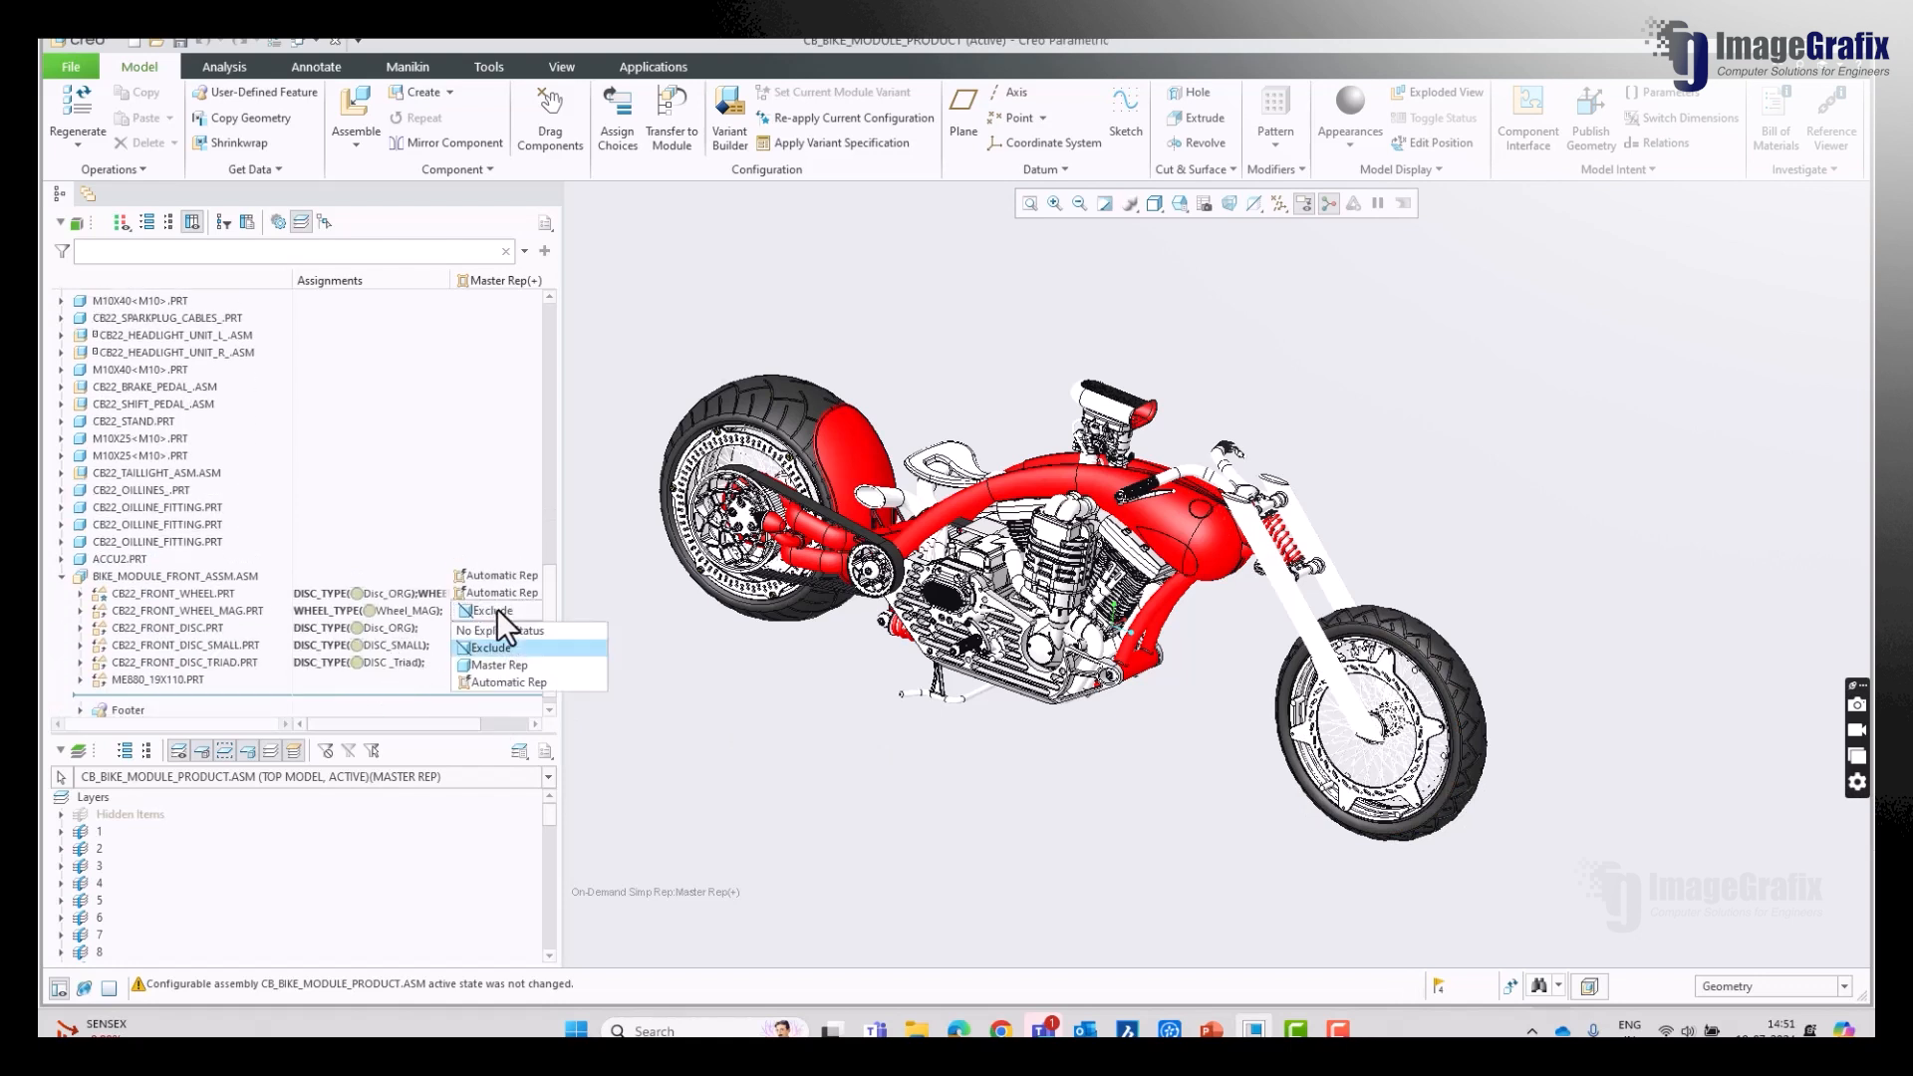
click(501, 661)
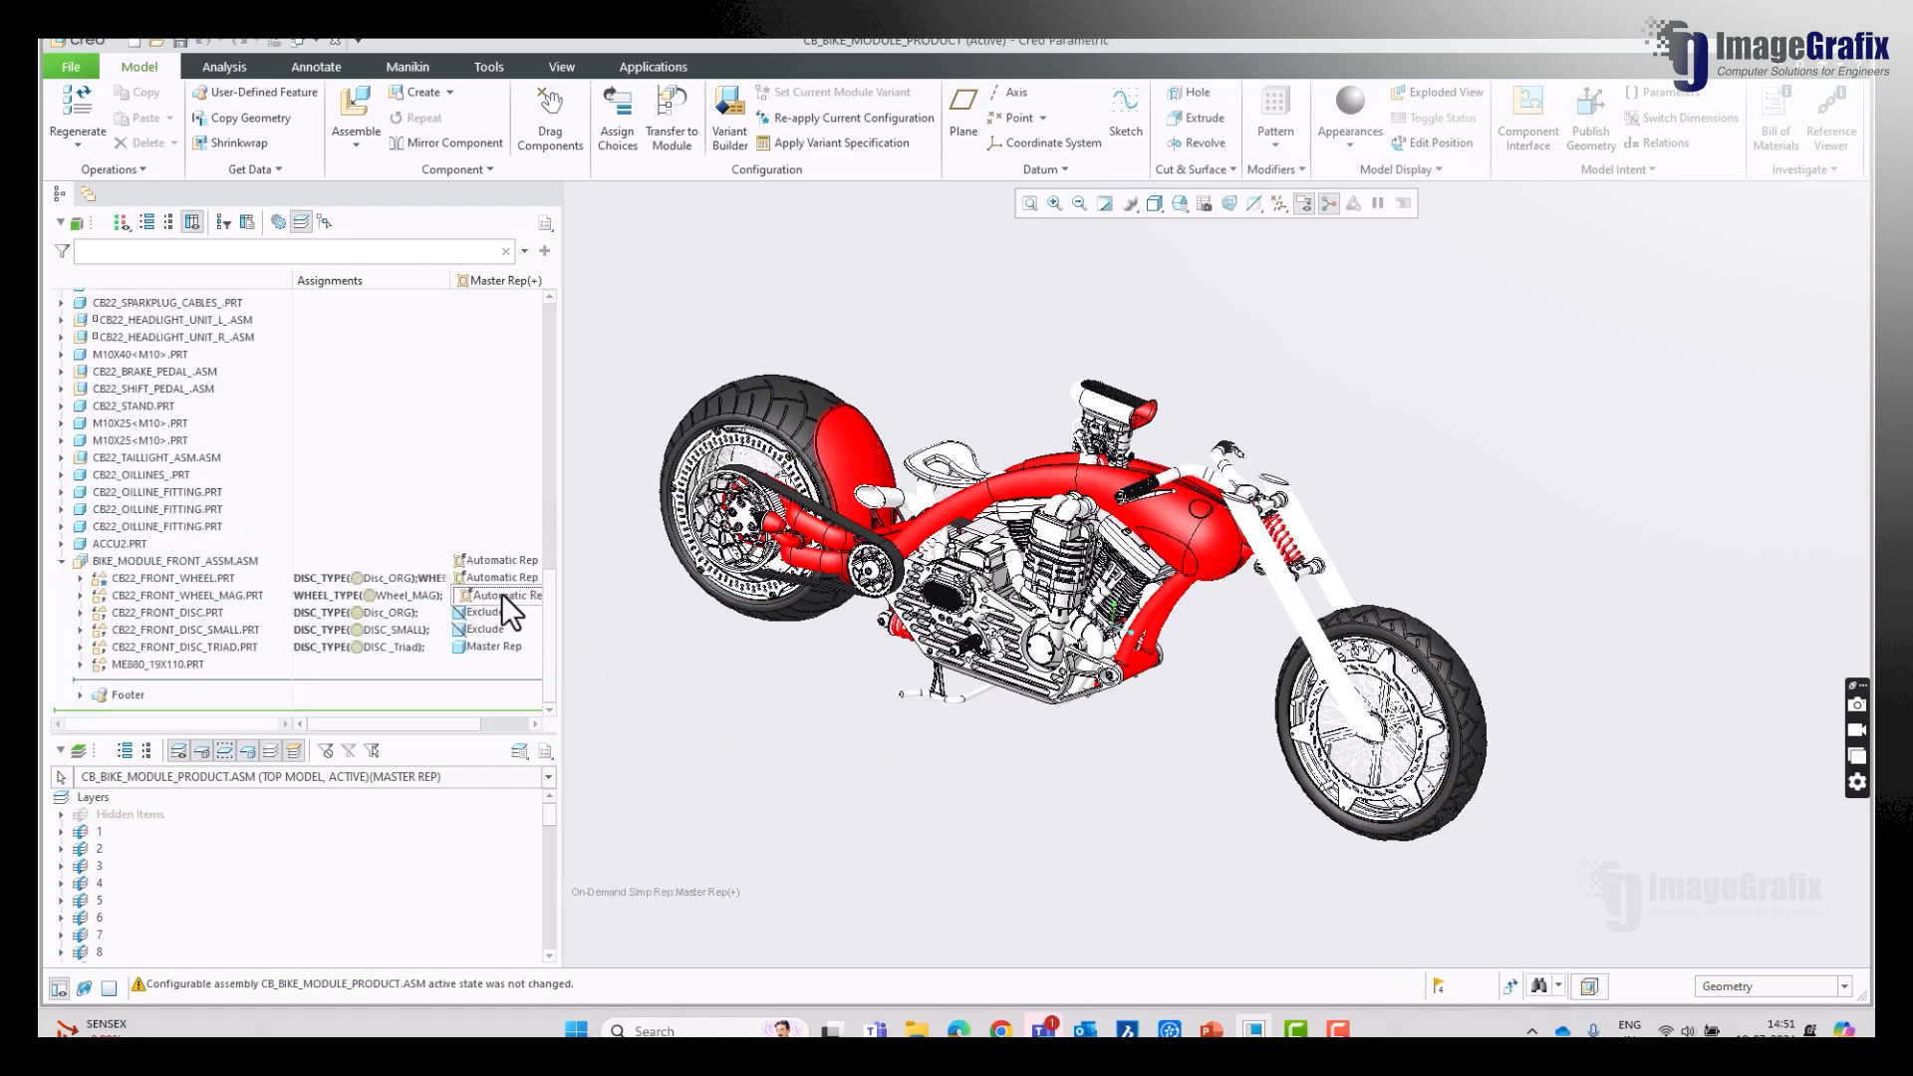
click(494, 578)
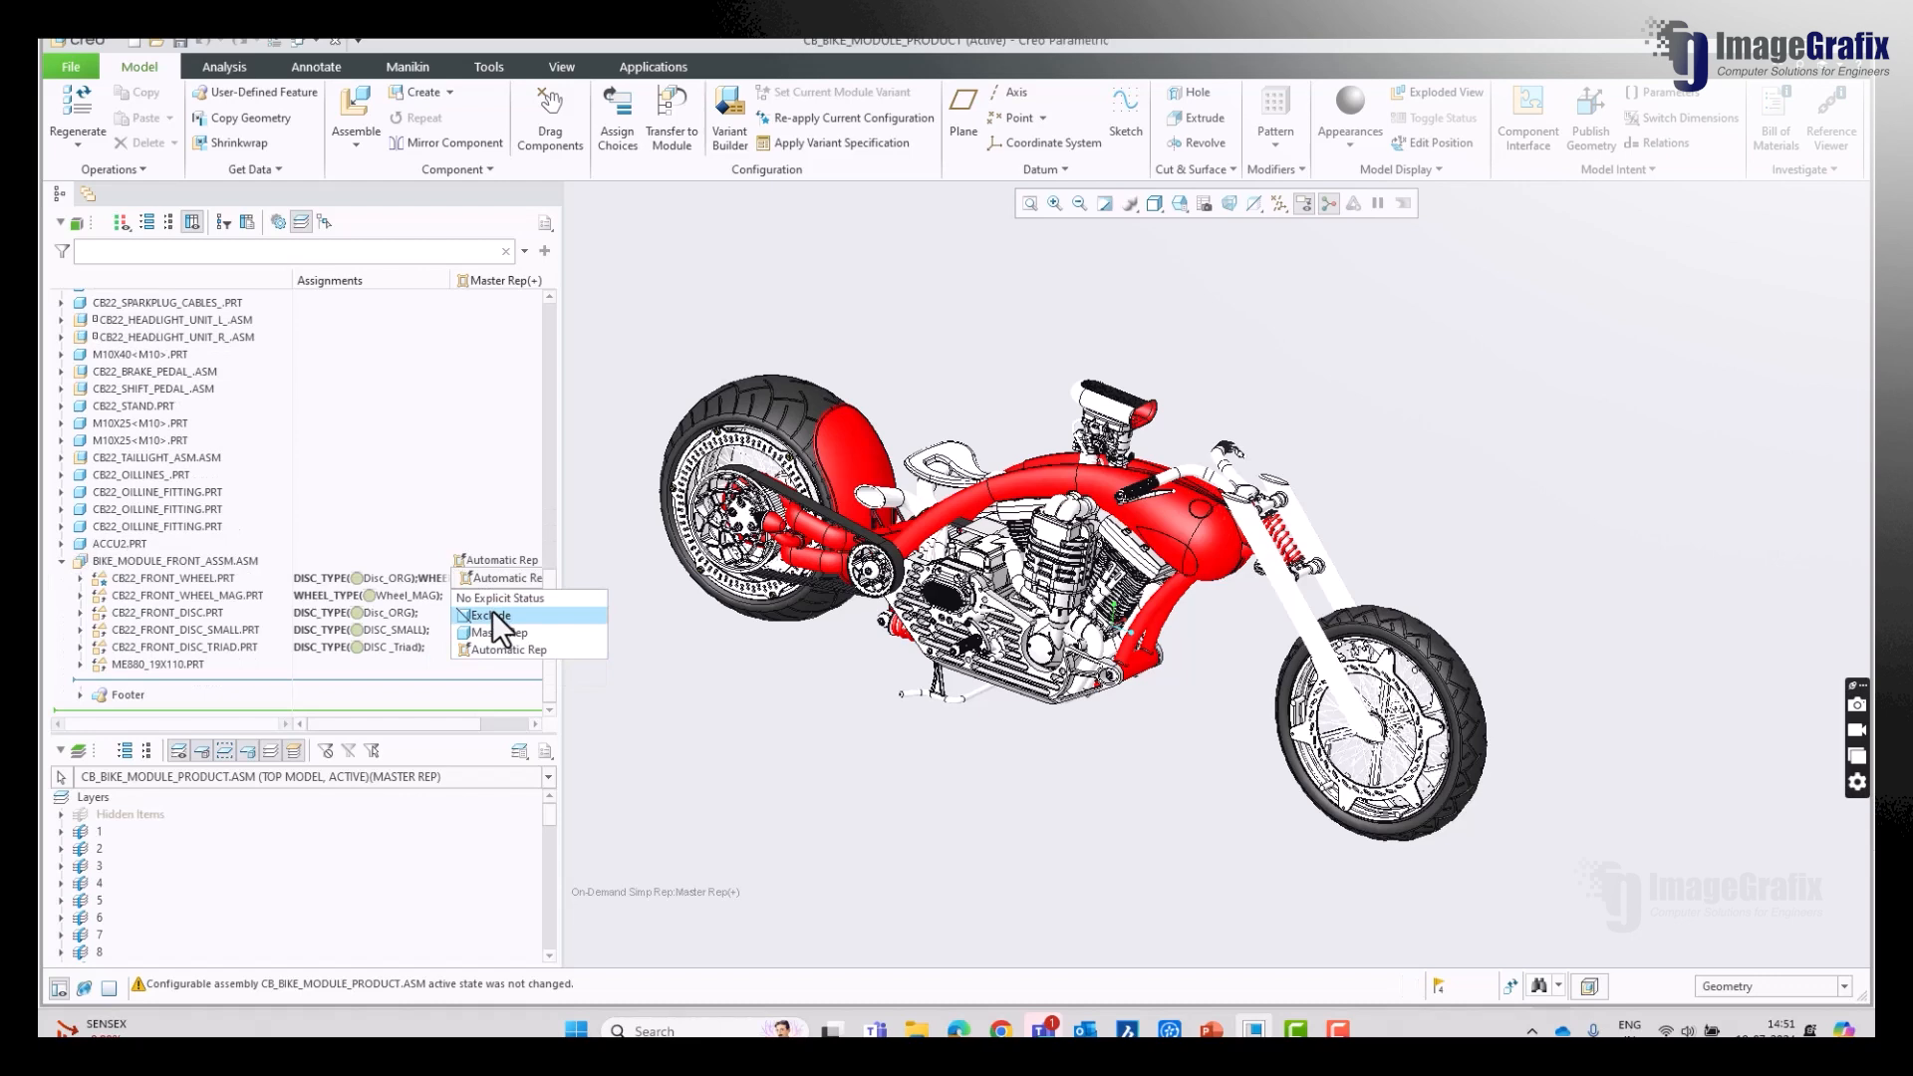
click(492, 612)
scroll(1528, 811, up, 5)
scroll(1527, 811, down, 3)
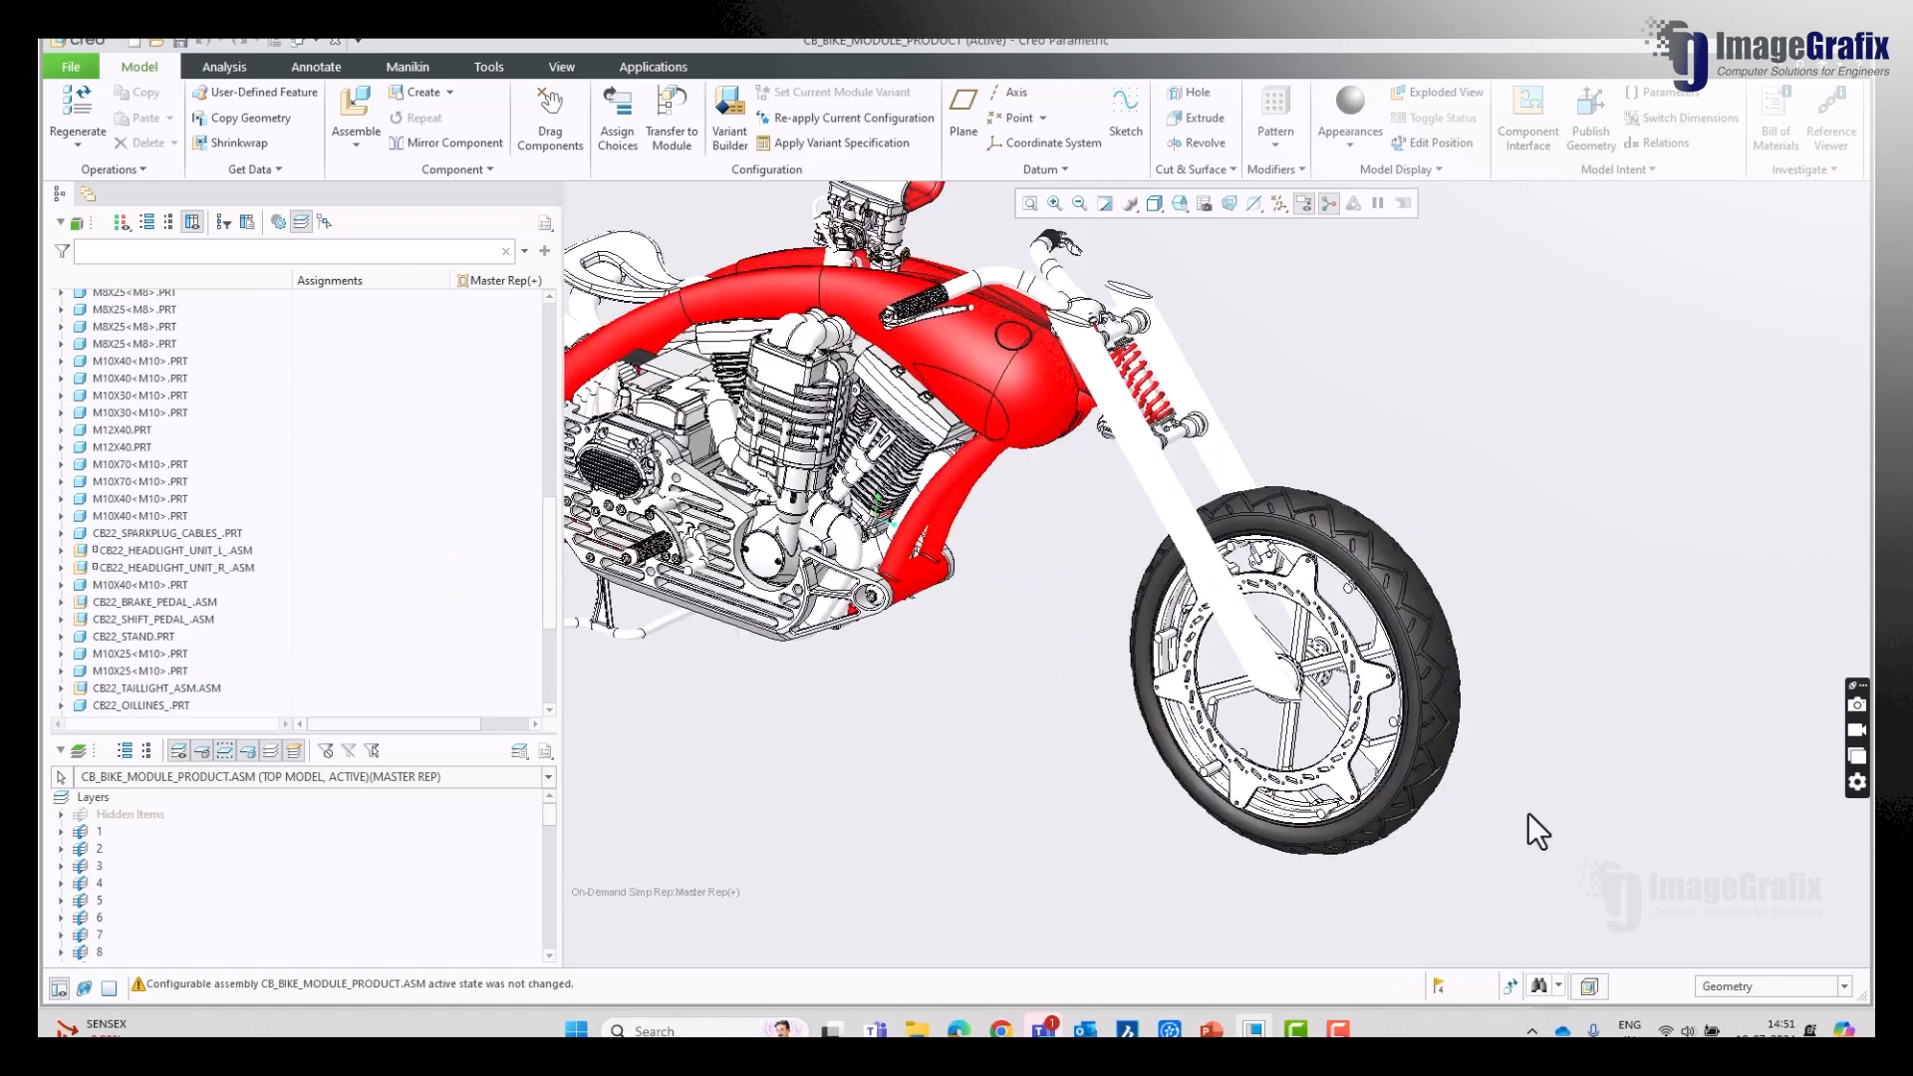
scroll(1502, 580, down, 3)
scroll(1502, 580, up, 1)
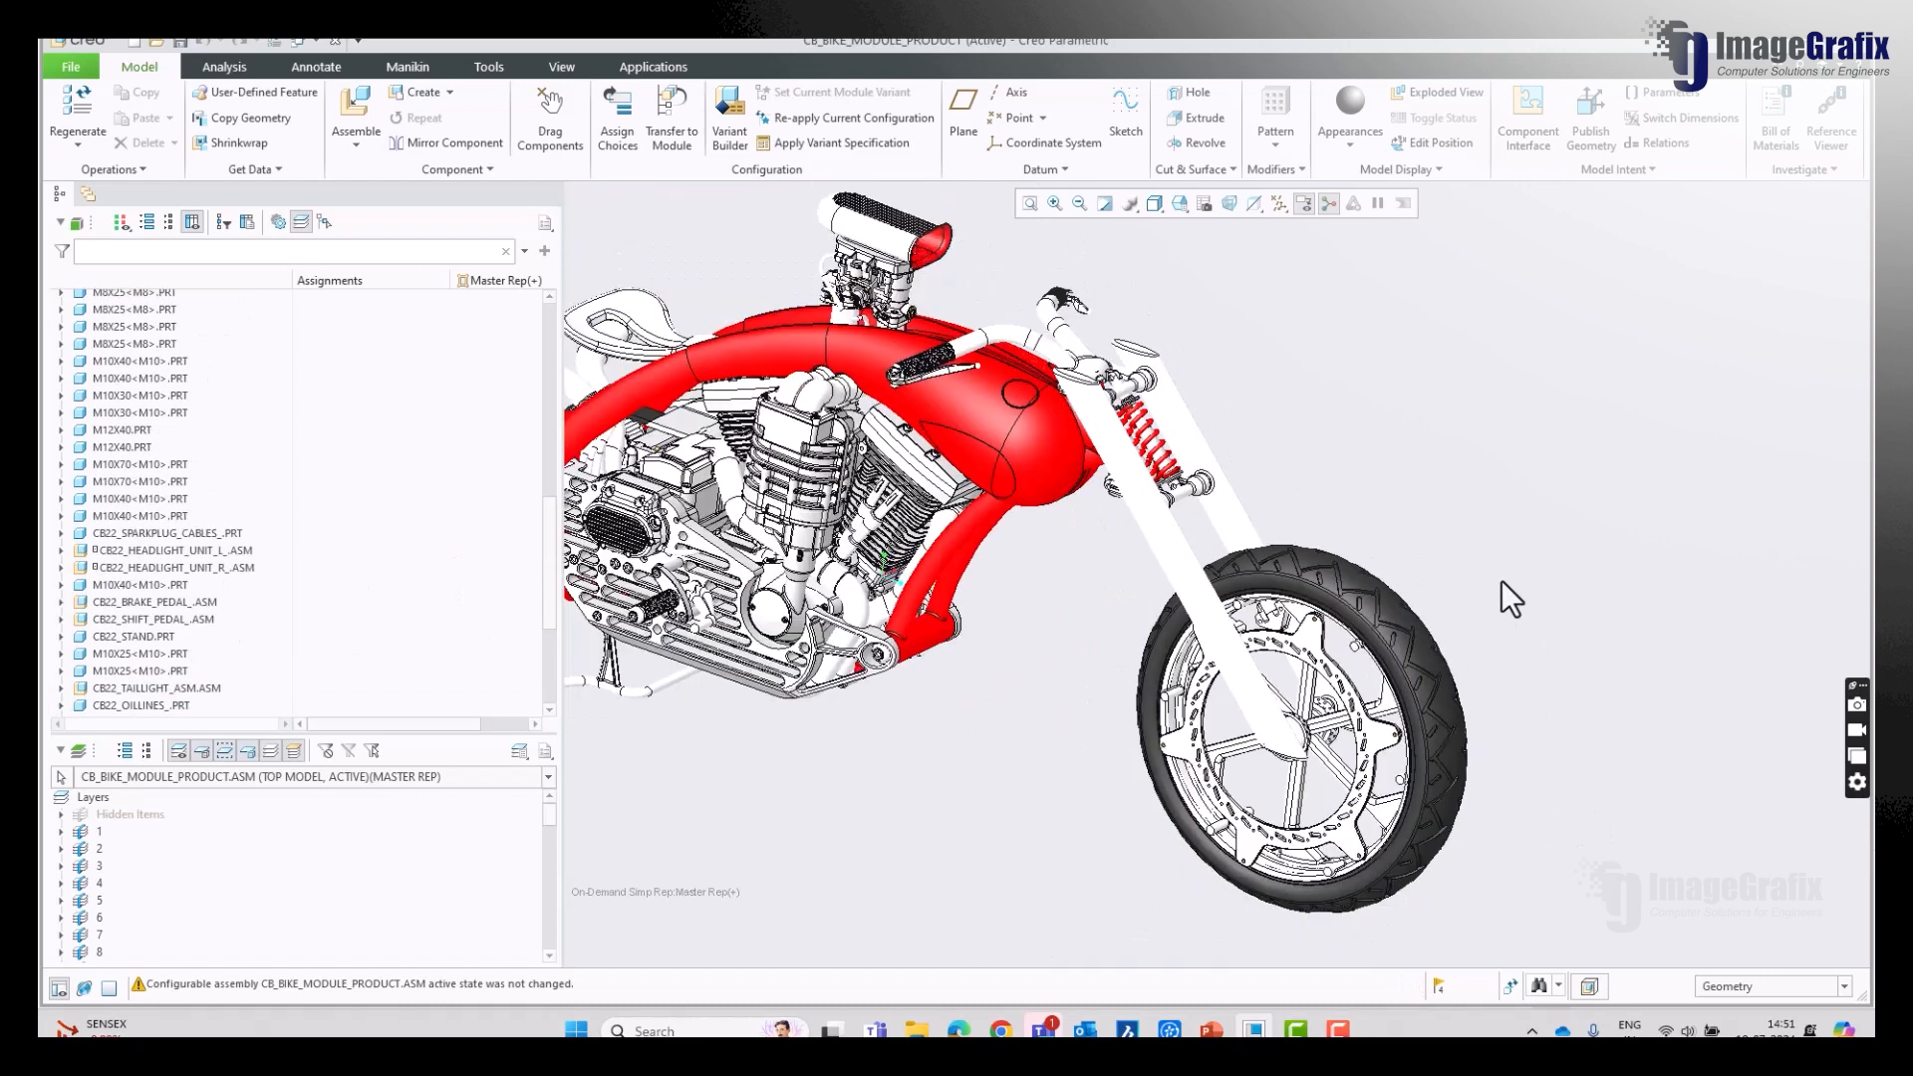
Step: Apply the BIKE_X1 variant specification to the assembly, keeping the Selected option for the affected children
click(842, 143)
click(929, 527)
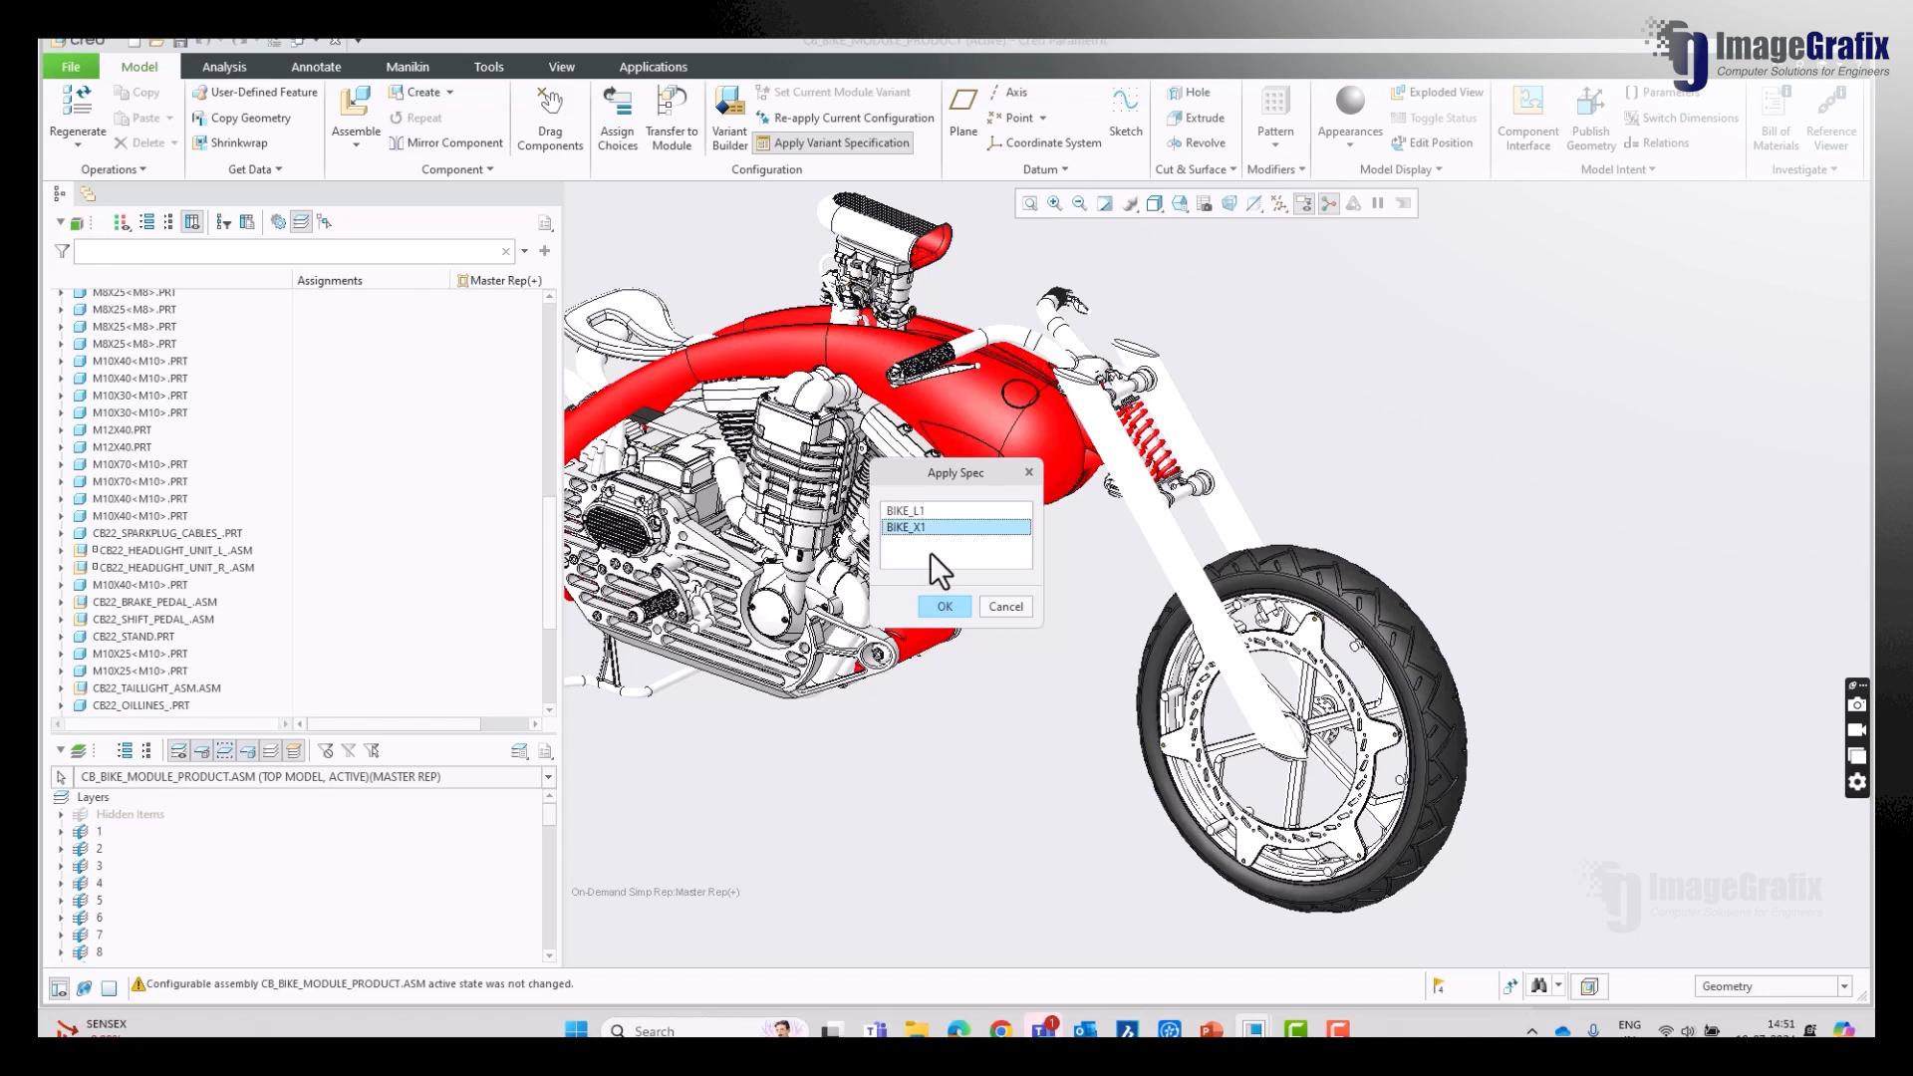
click(947, 607)
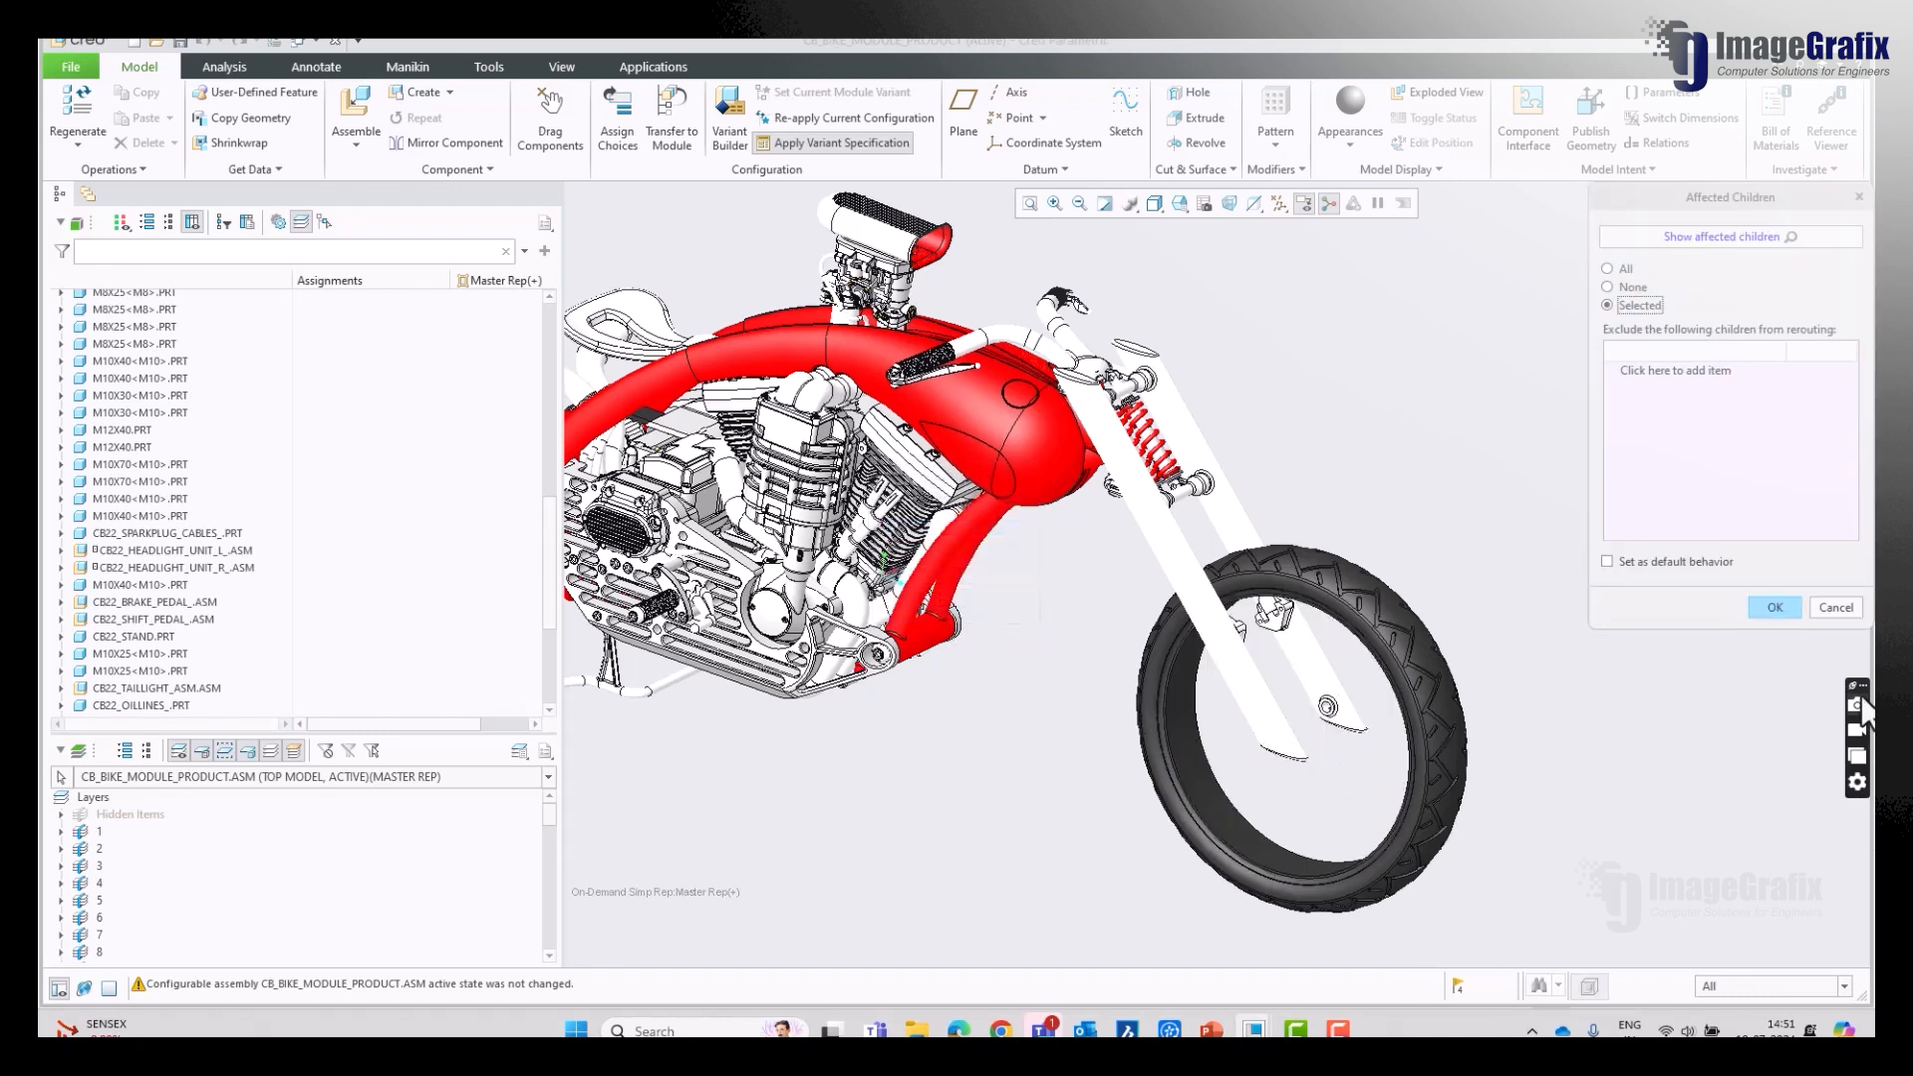
click(1792, 611)
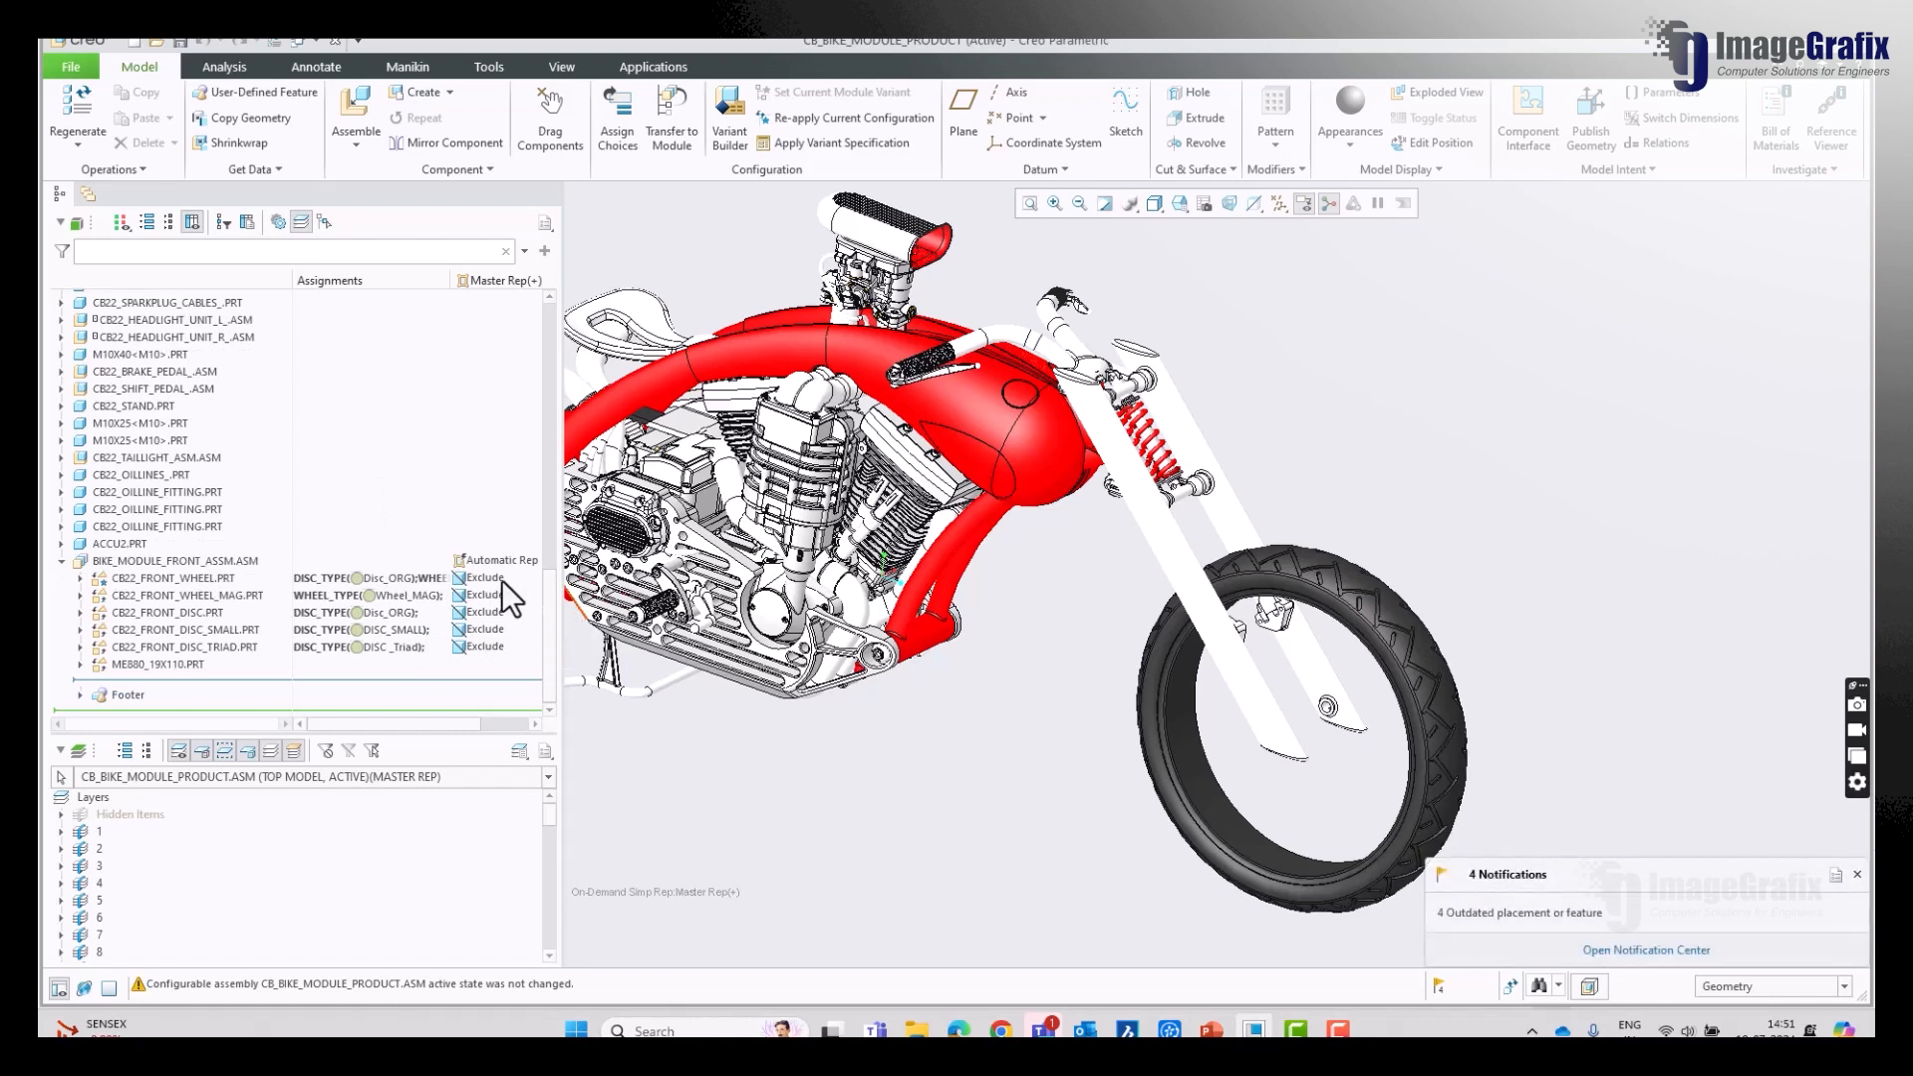
Step: Set CB22_FRONT_WHEEL.PRT to Automatic Rep and CB22_FRONT_DISC.PRT to Master Rep in the front module
click(498, 580)
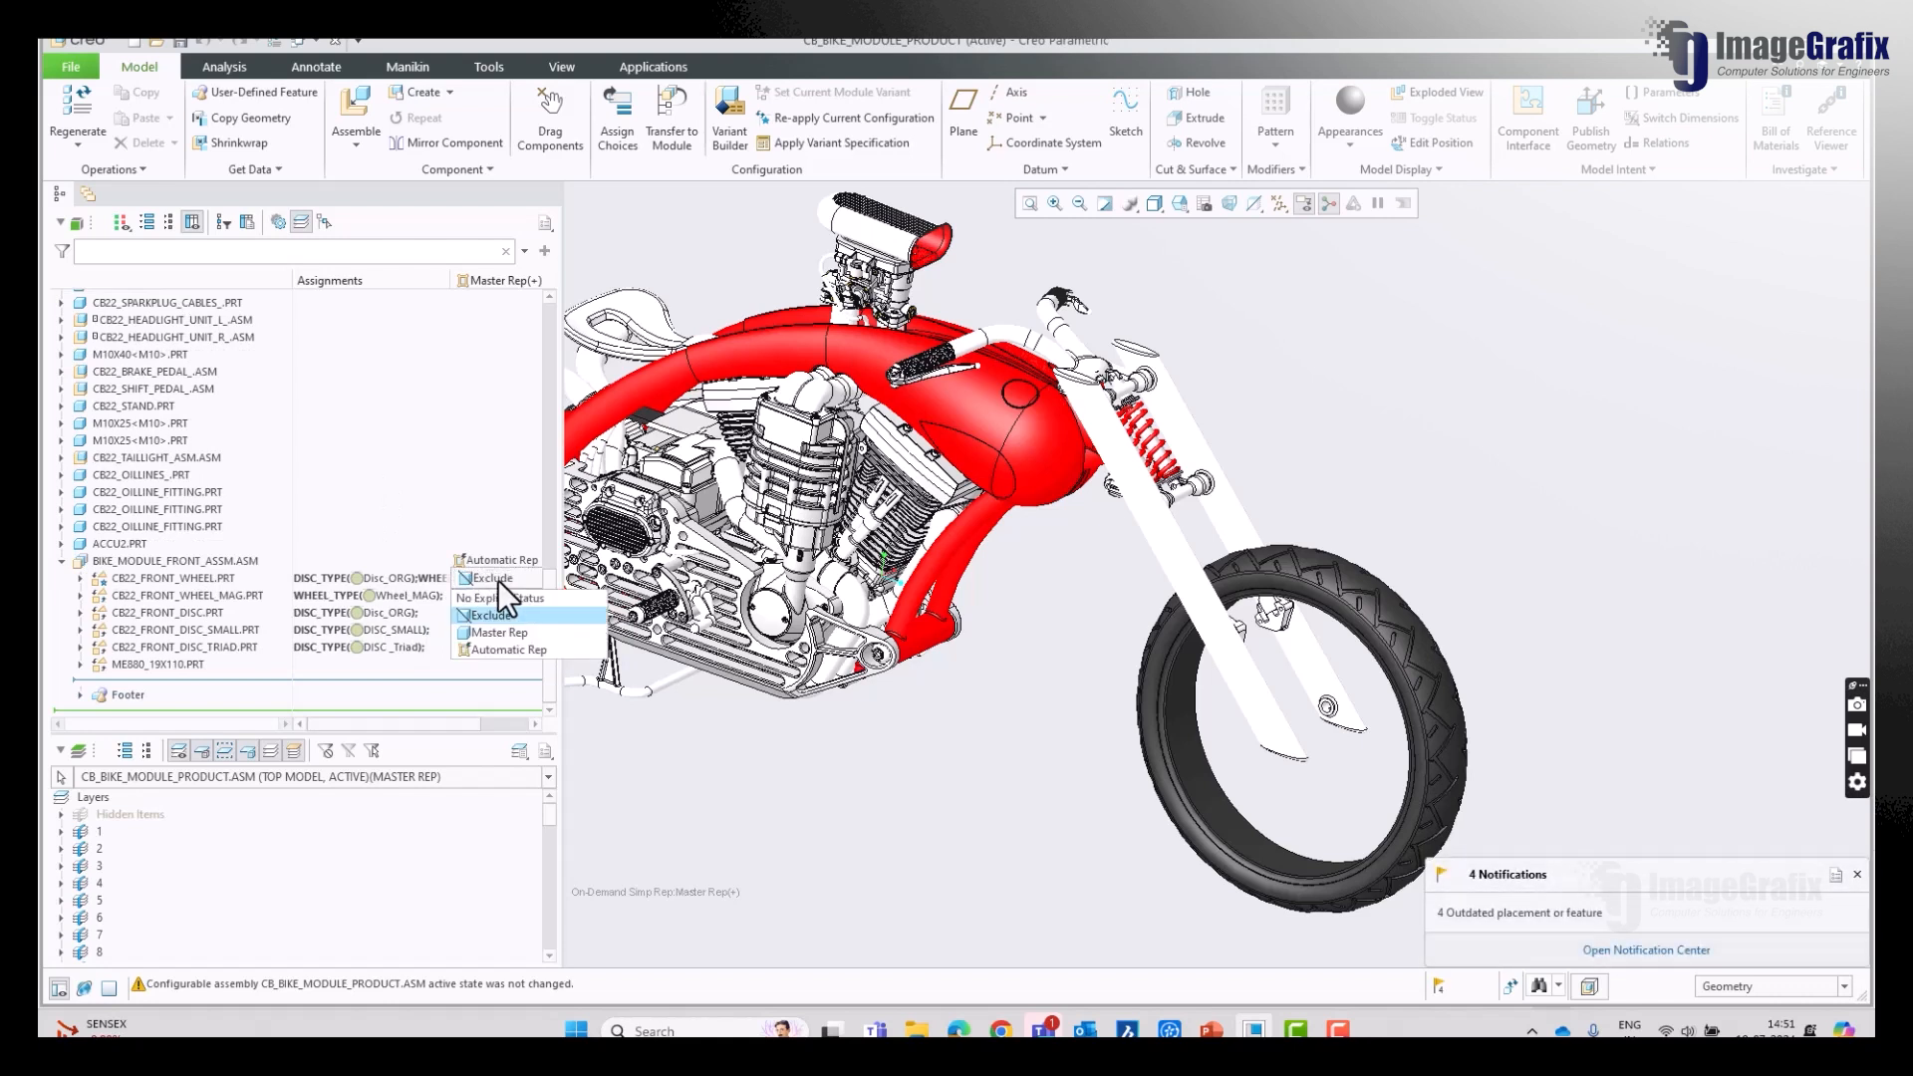
click(498, 650)
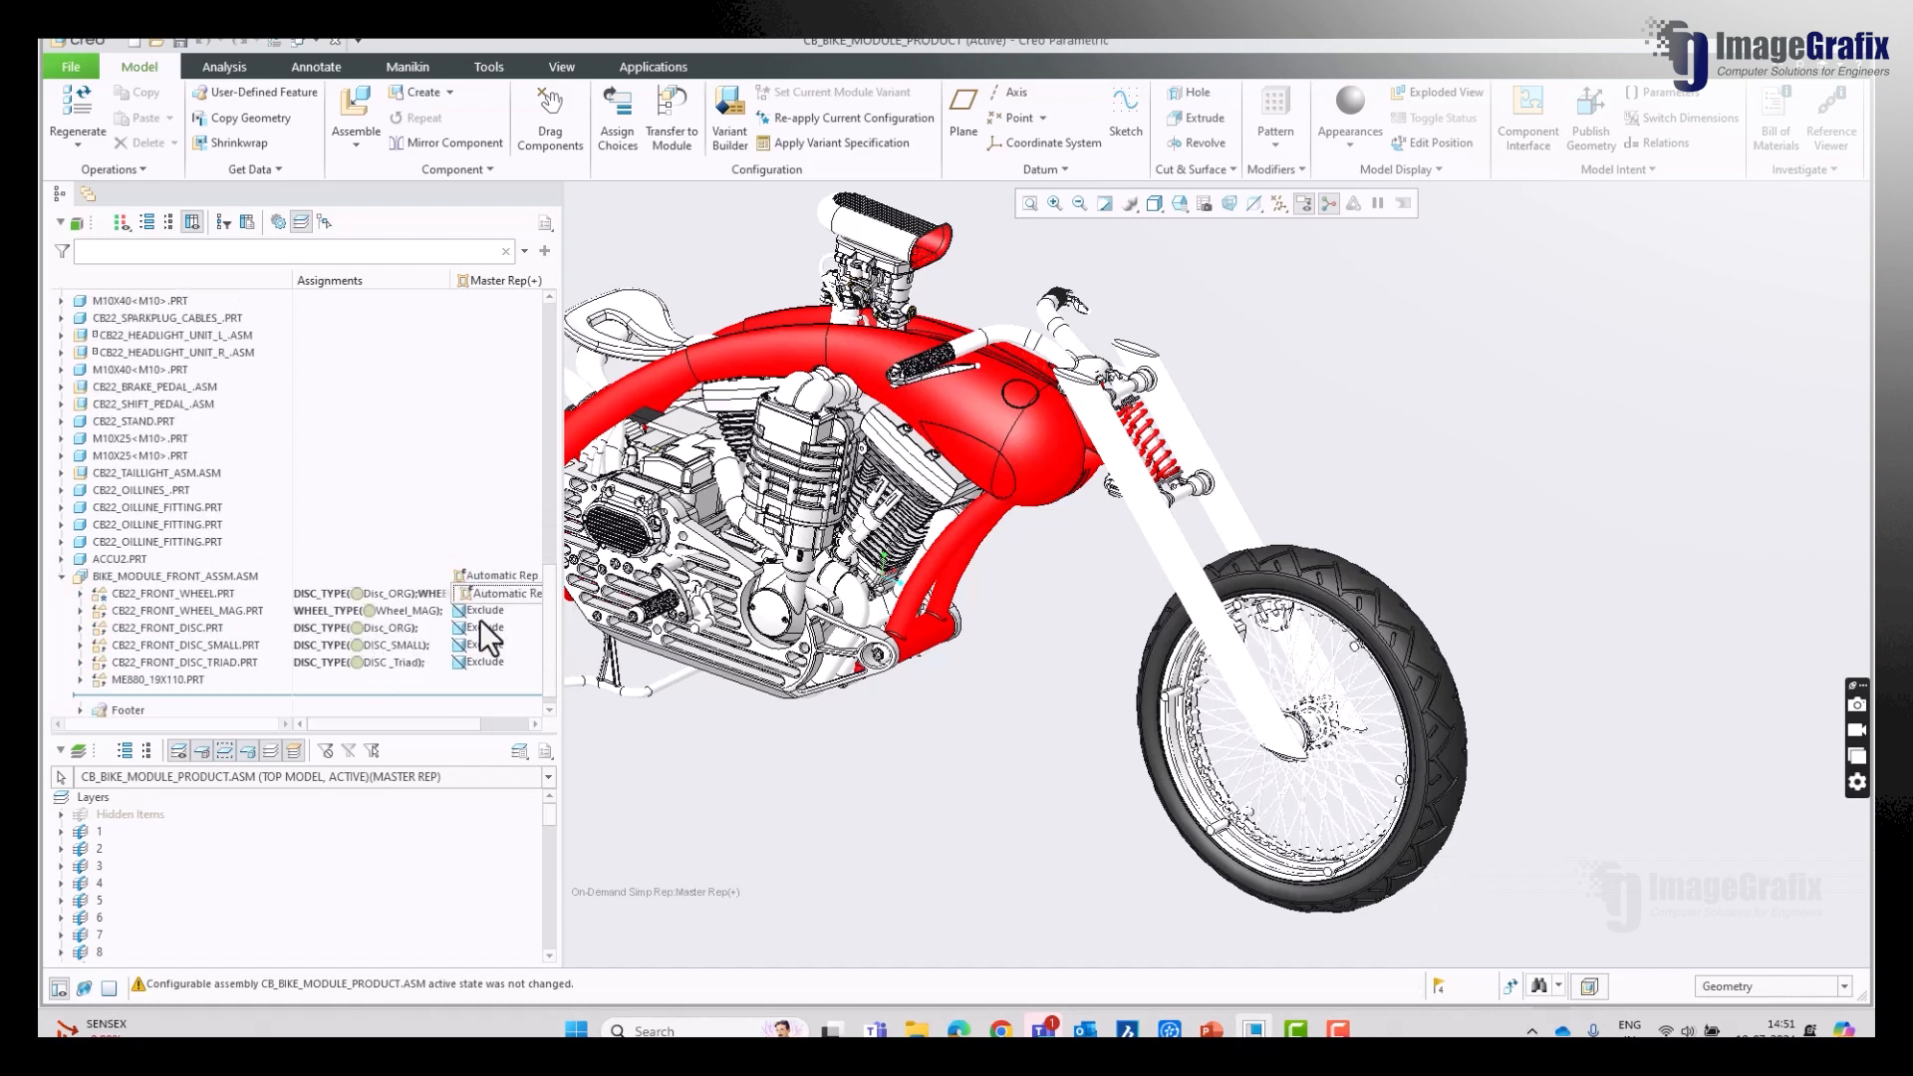
click(481, 626)
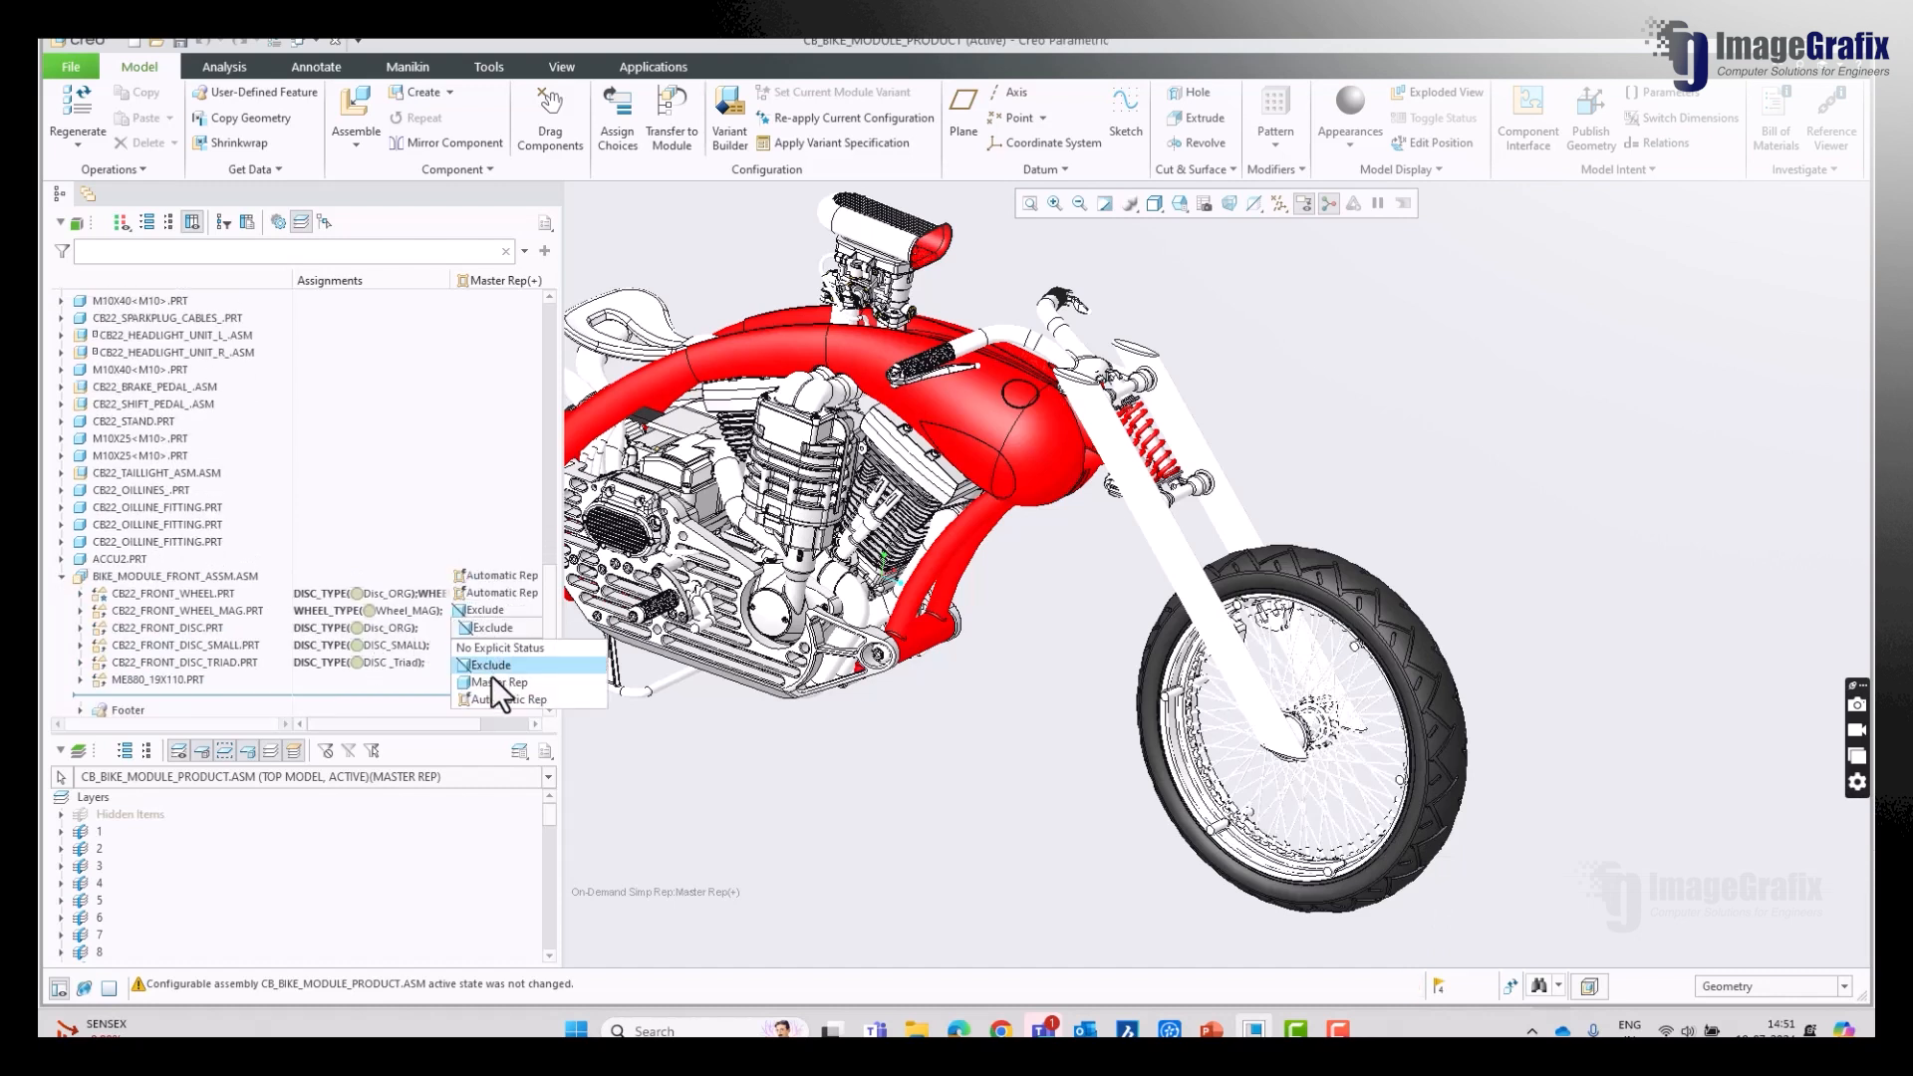
click(493, 682)
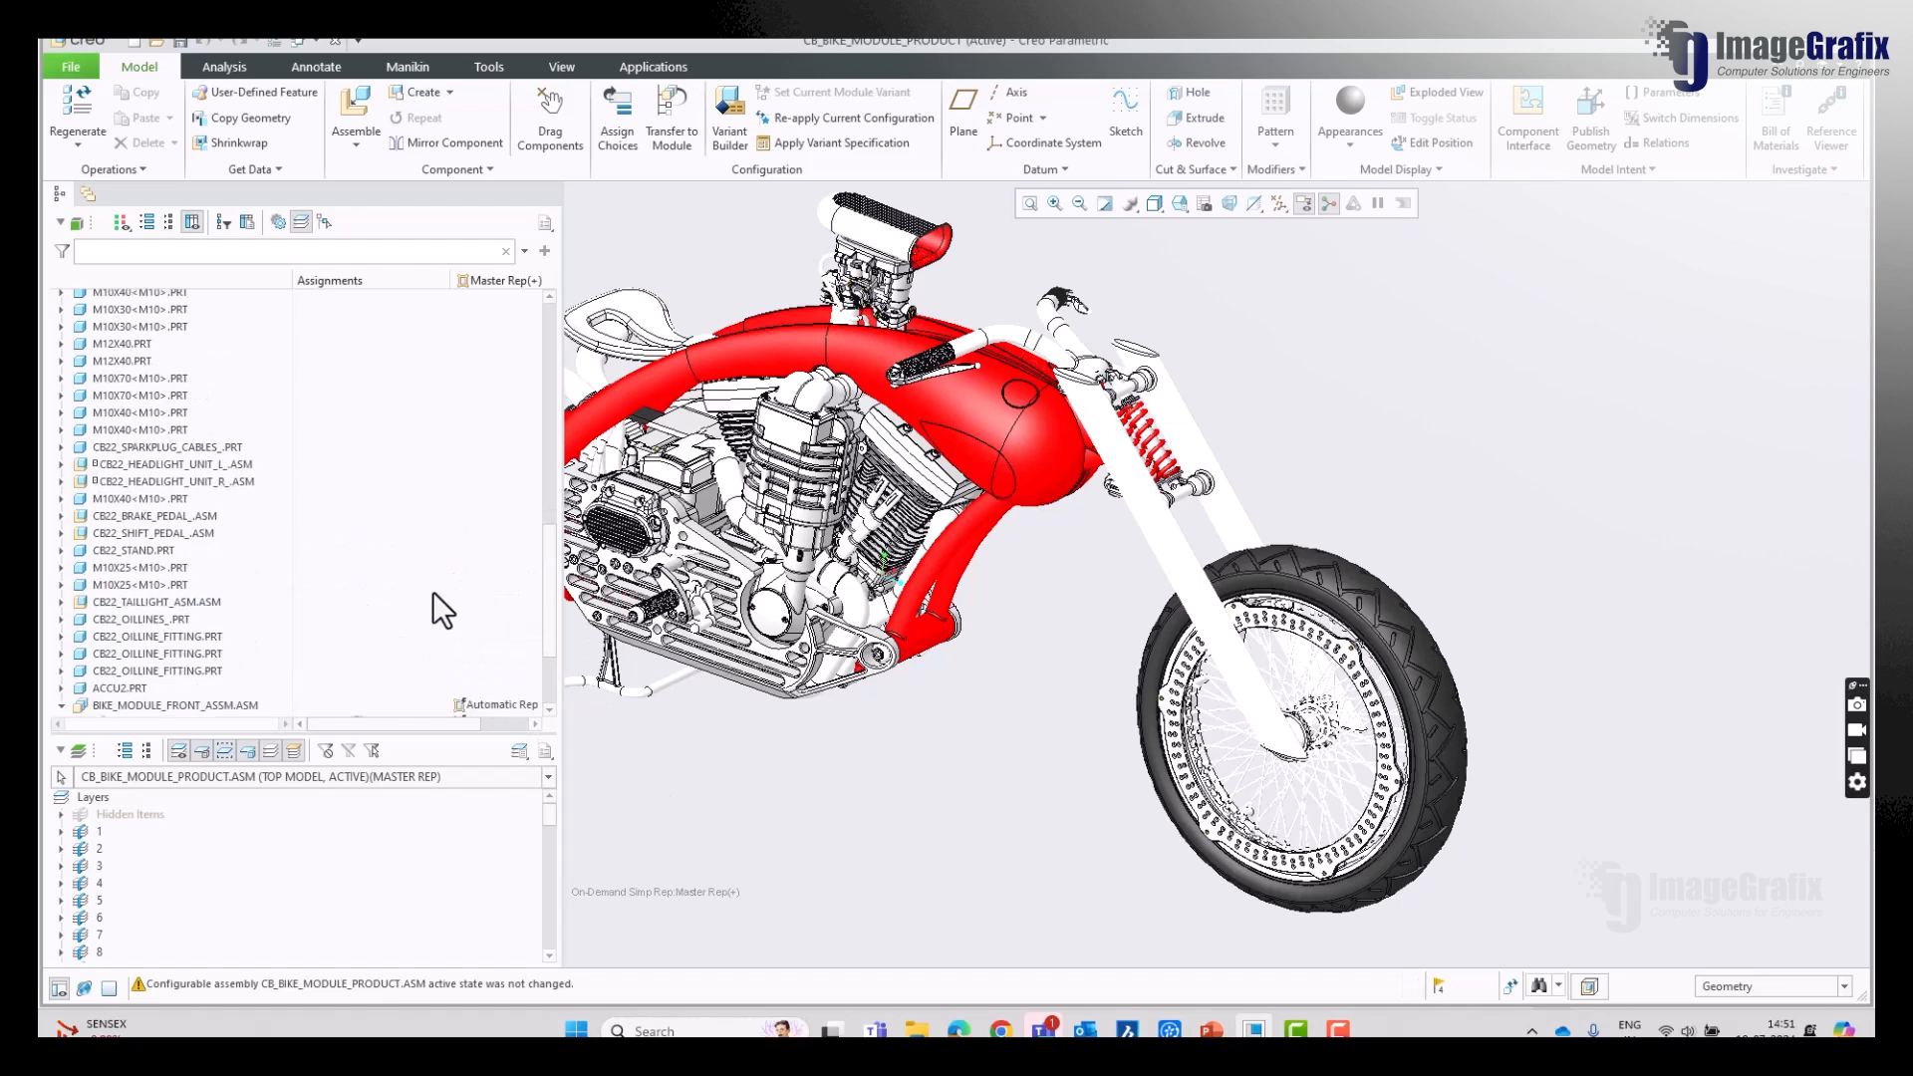
Step: Review the component representations under BIKE_MODULE_FRONT_ASSM.ASM and inspect the complete motorcycle with its front wheel and disc
scroll(433, 590, down, 5)
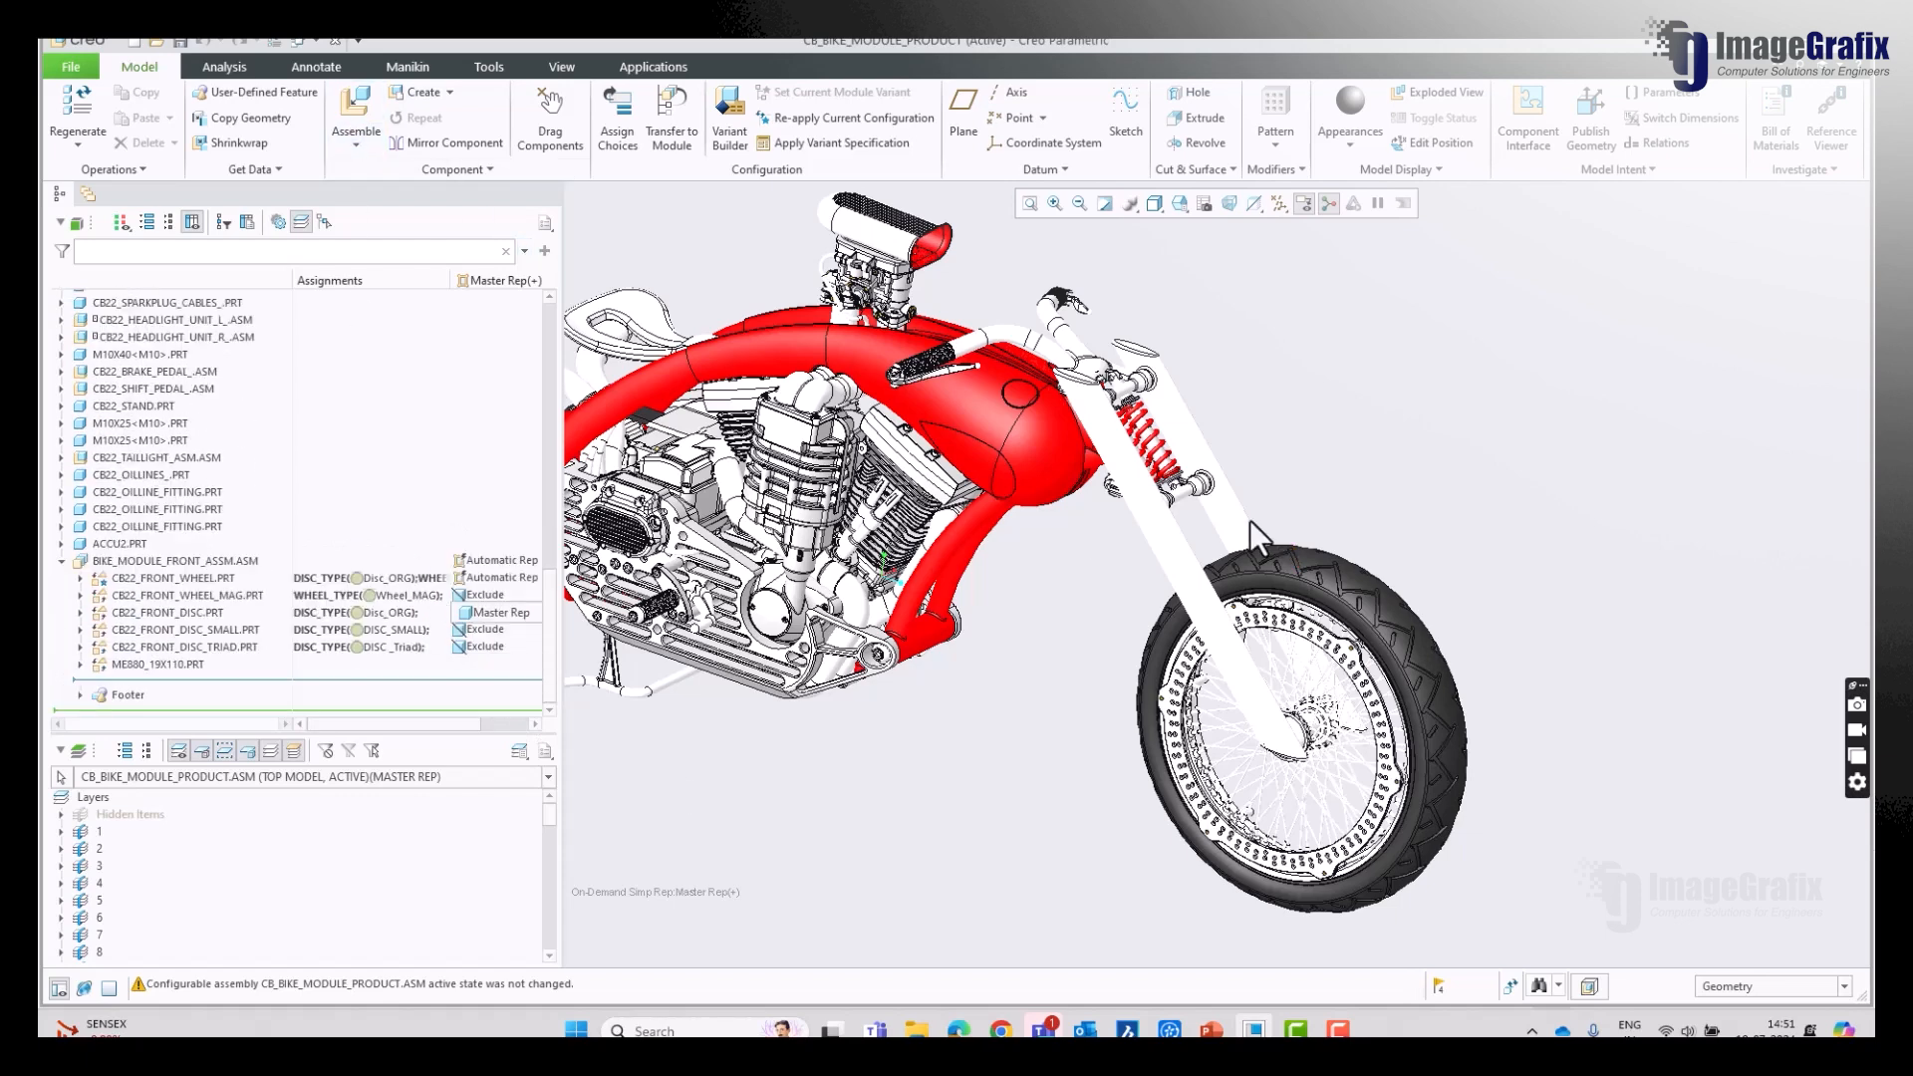
scroll(1282, 419, down, 6)
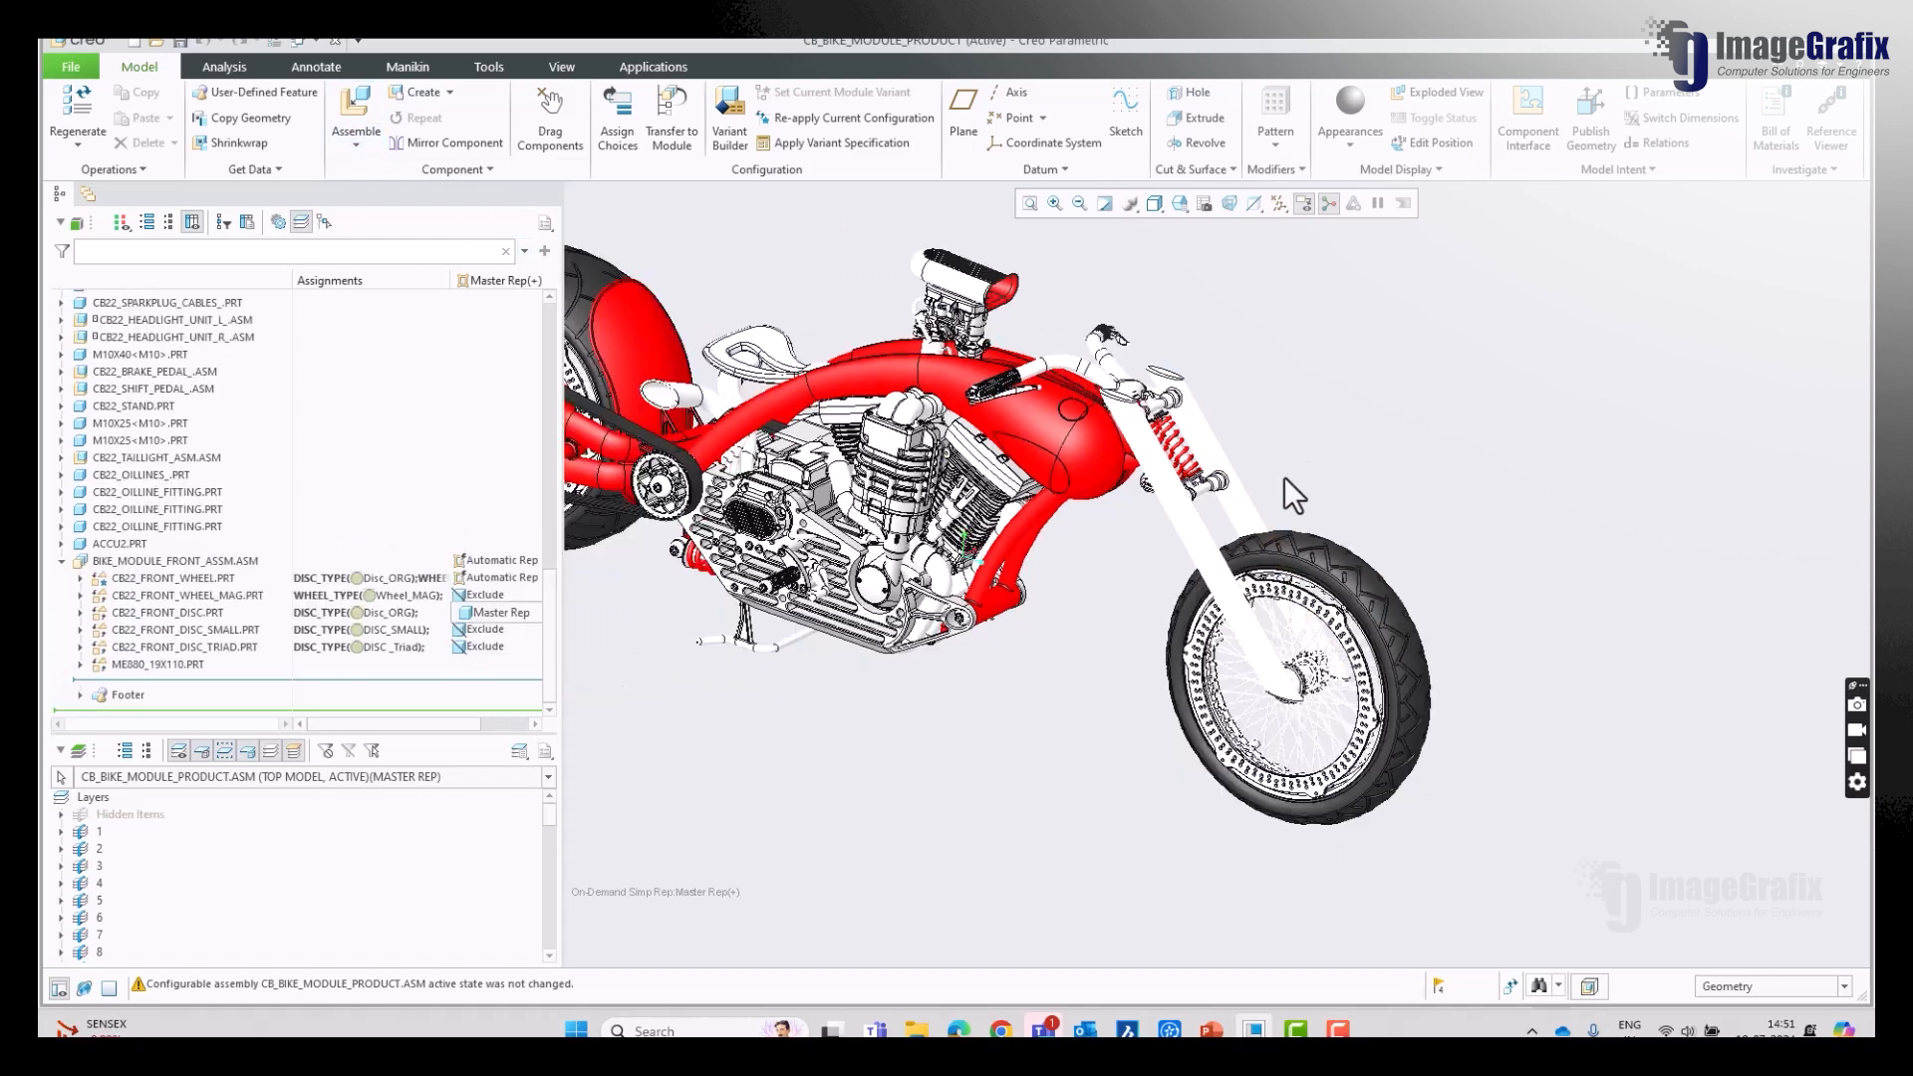
scroll(1076, 279, up, 3)
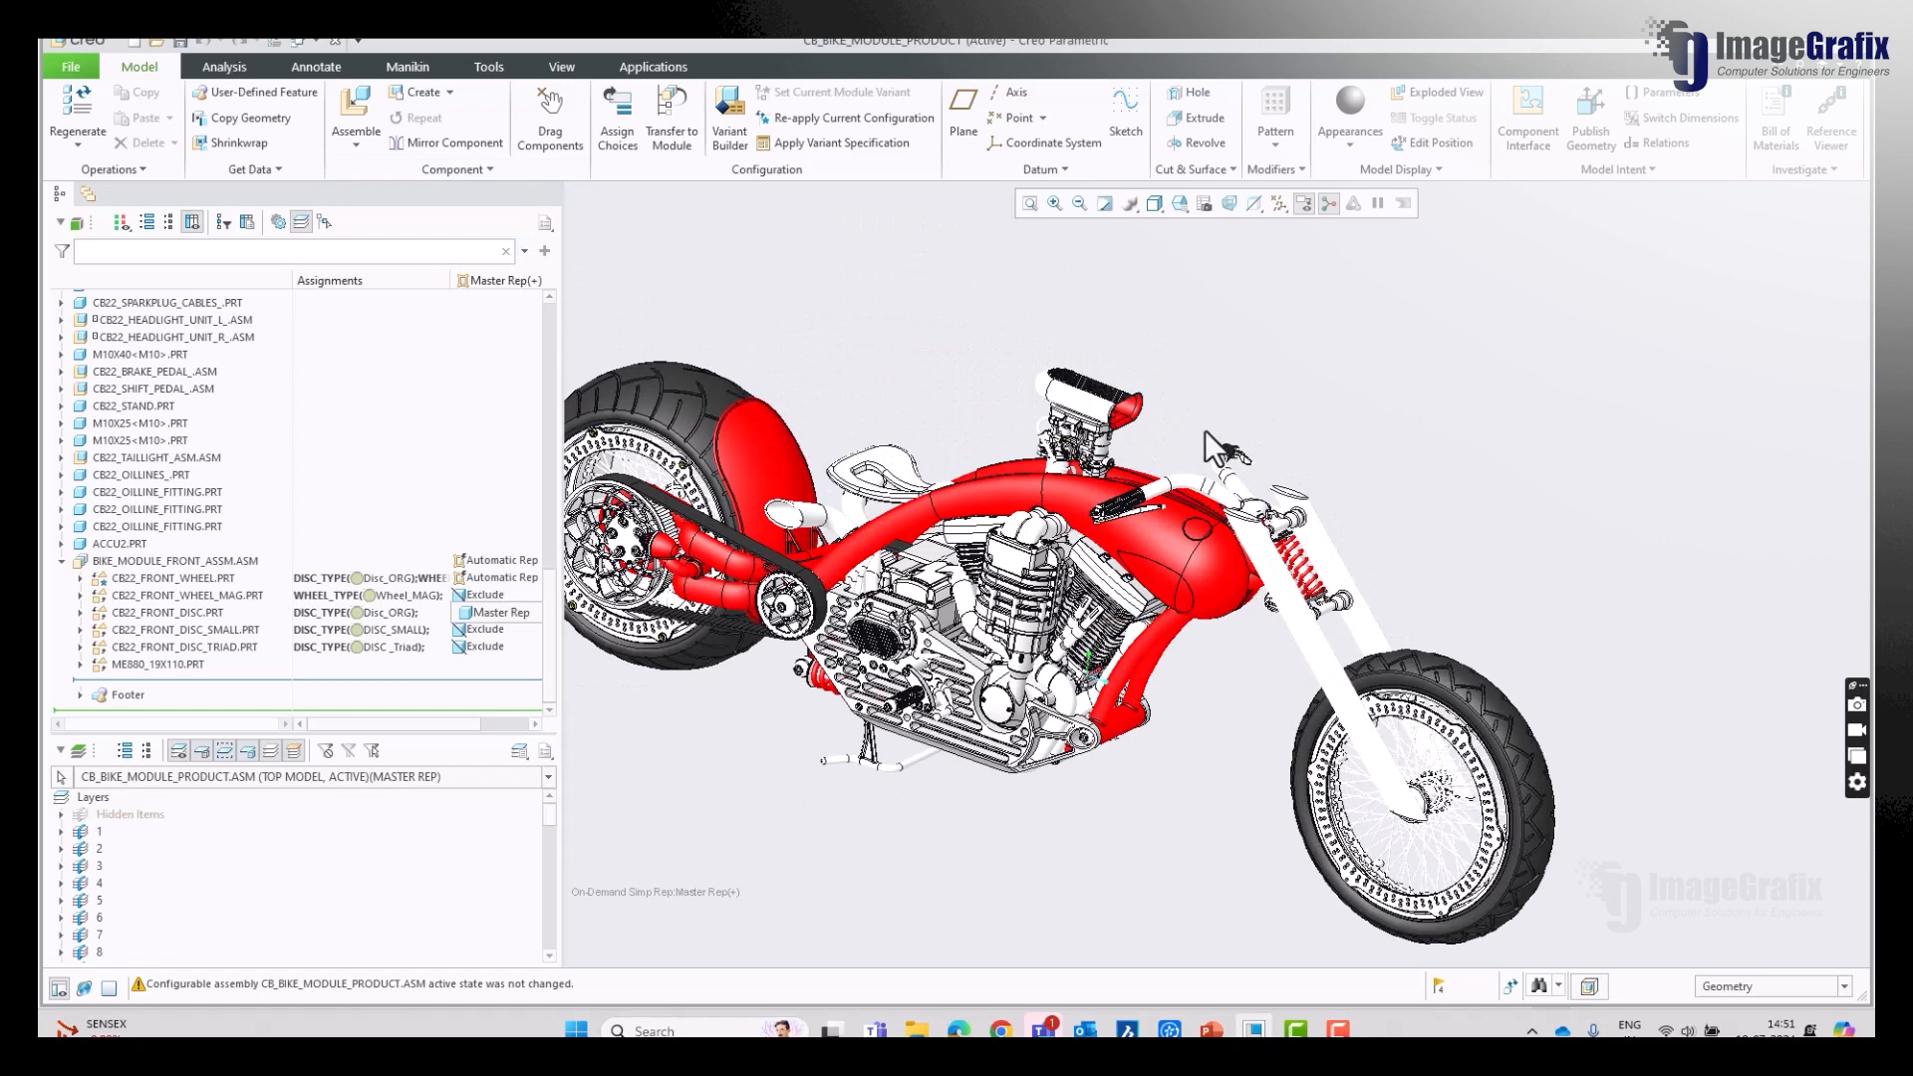
scroll(1204, 431, down, 1)
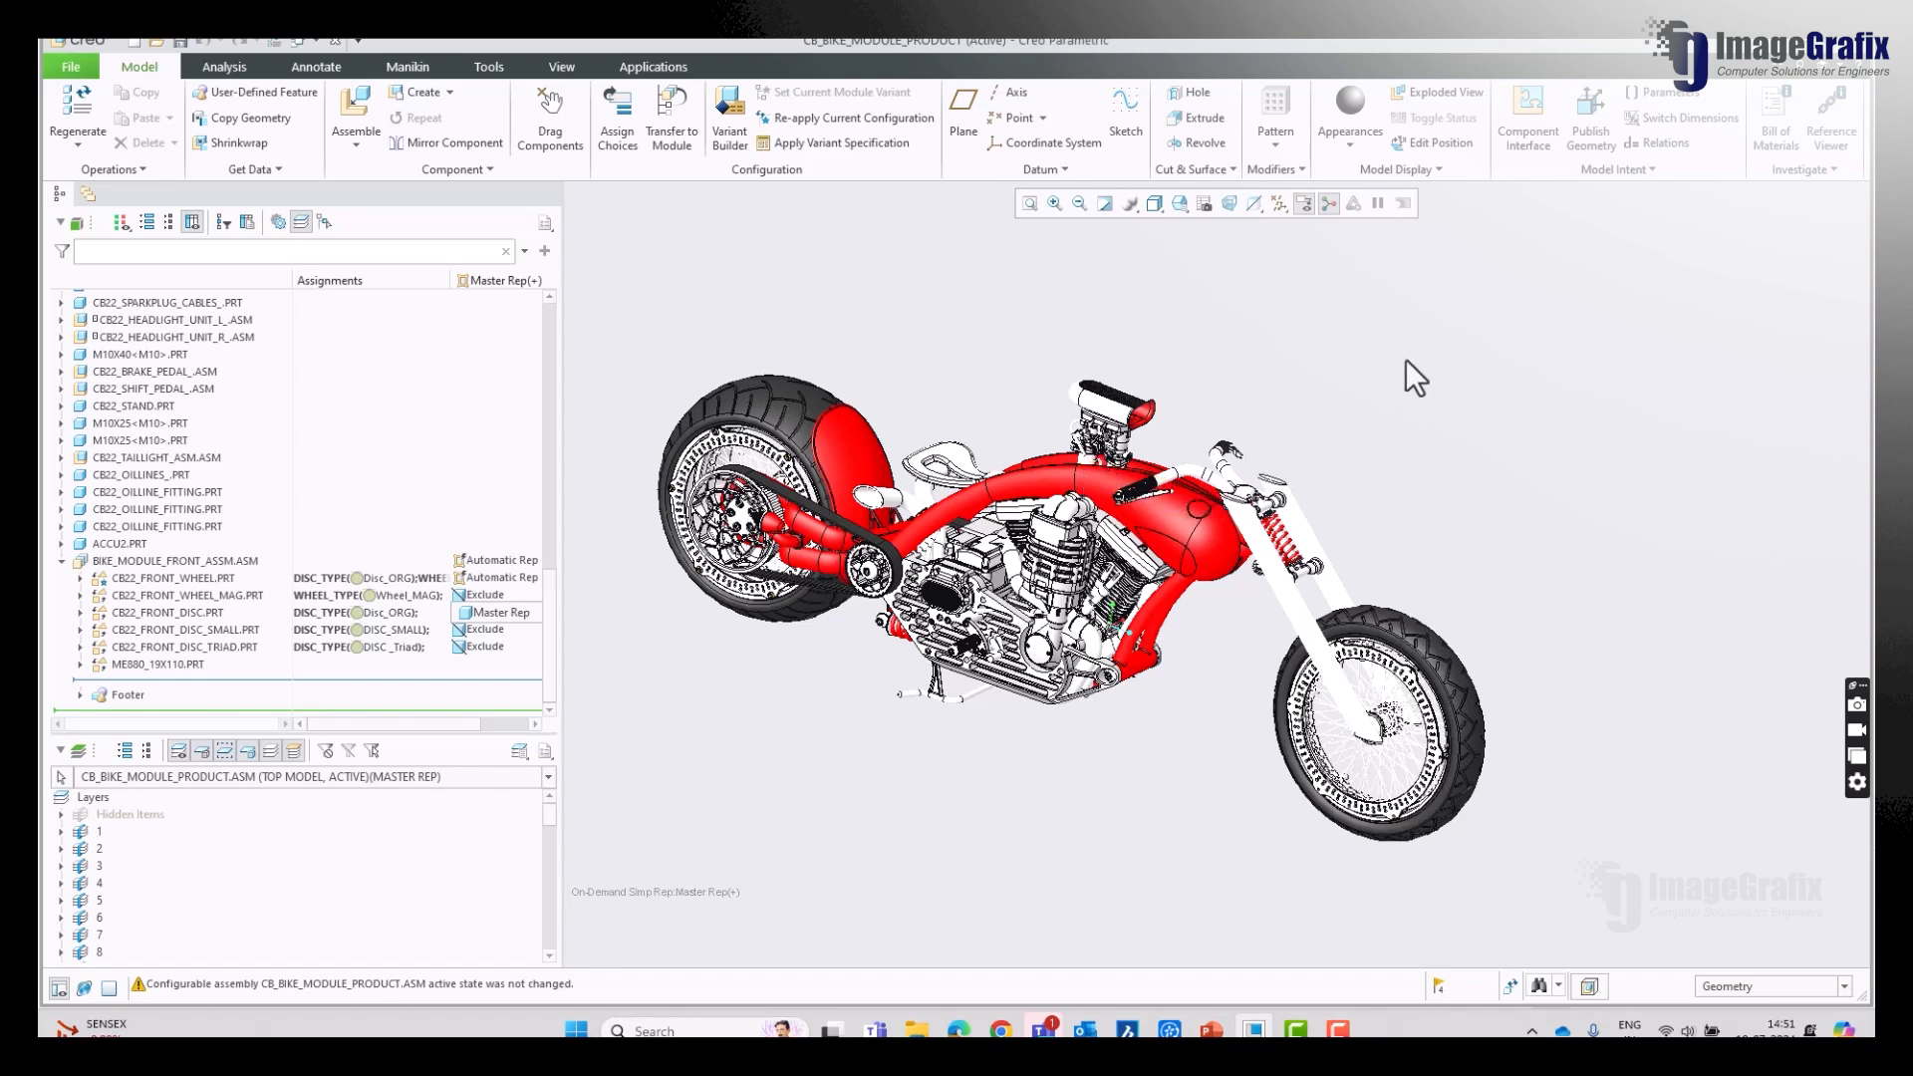
scroll(363, 474, up, 10)
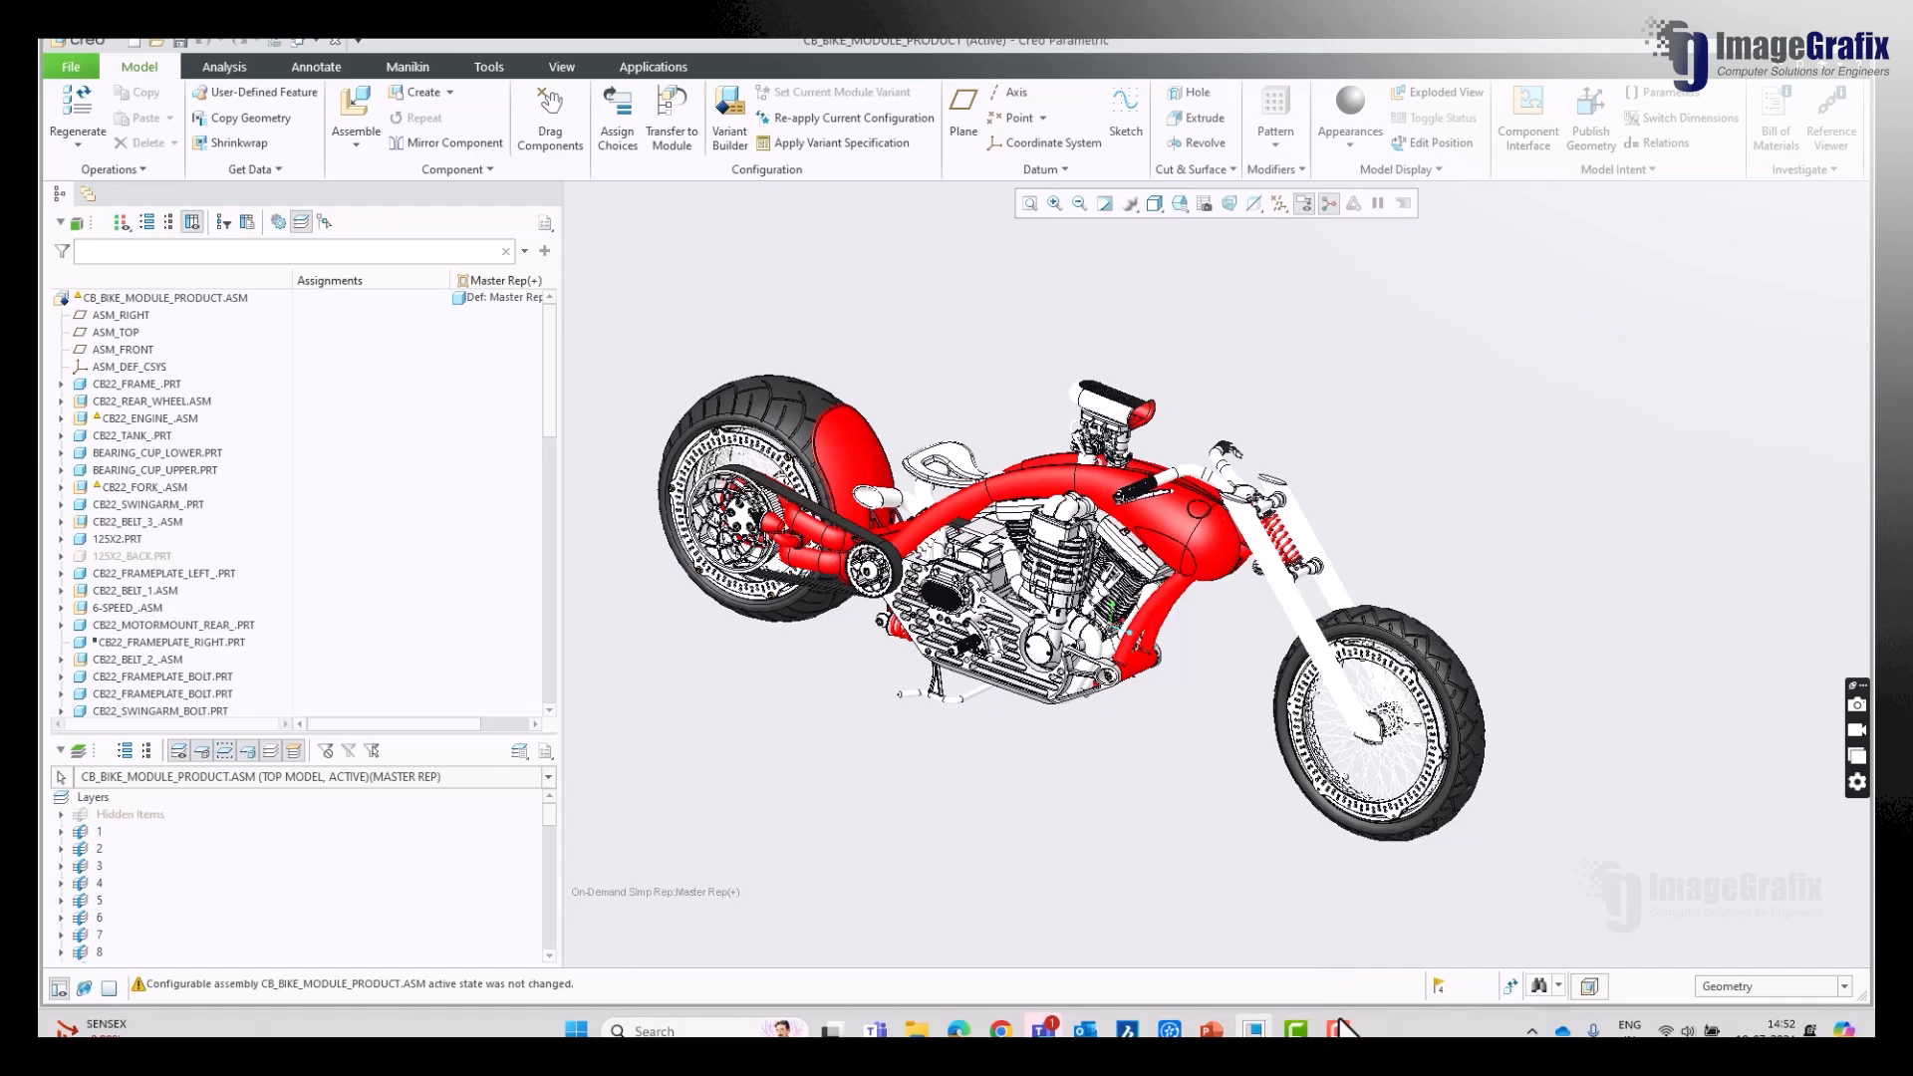
click(1335, 1025)
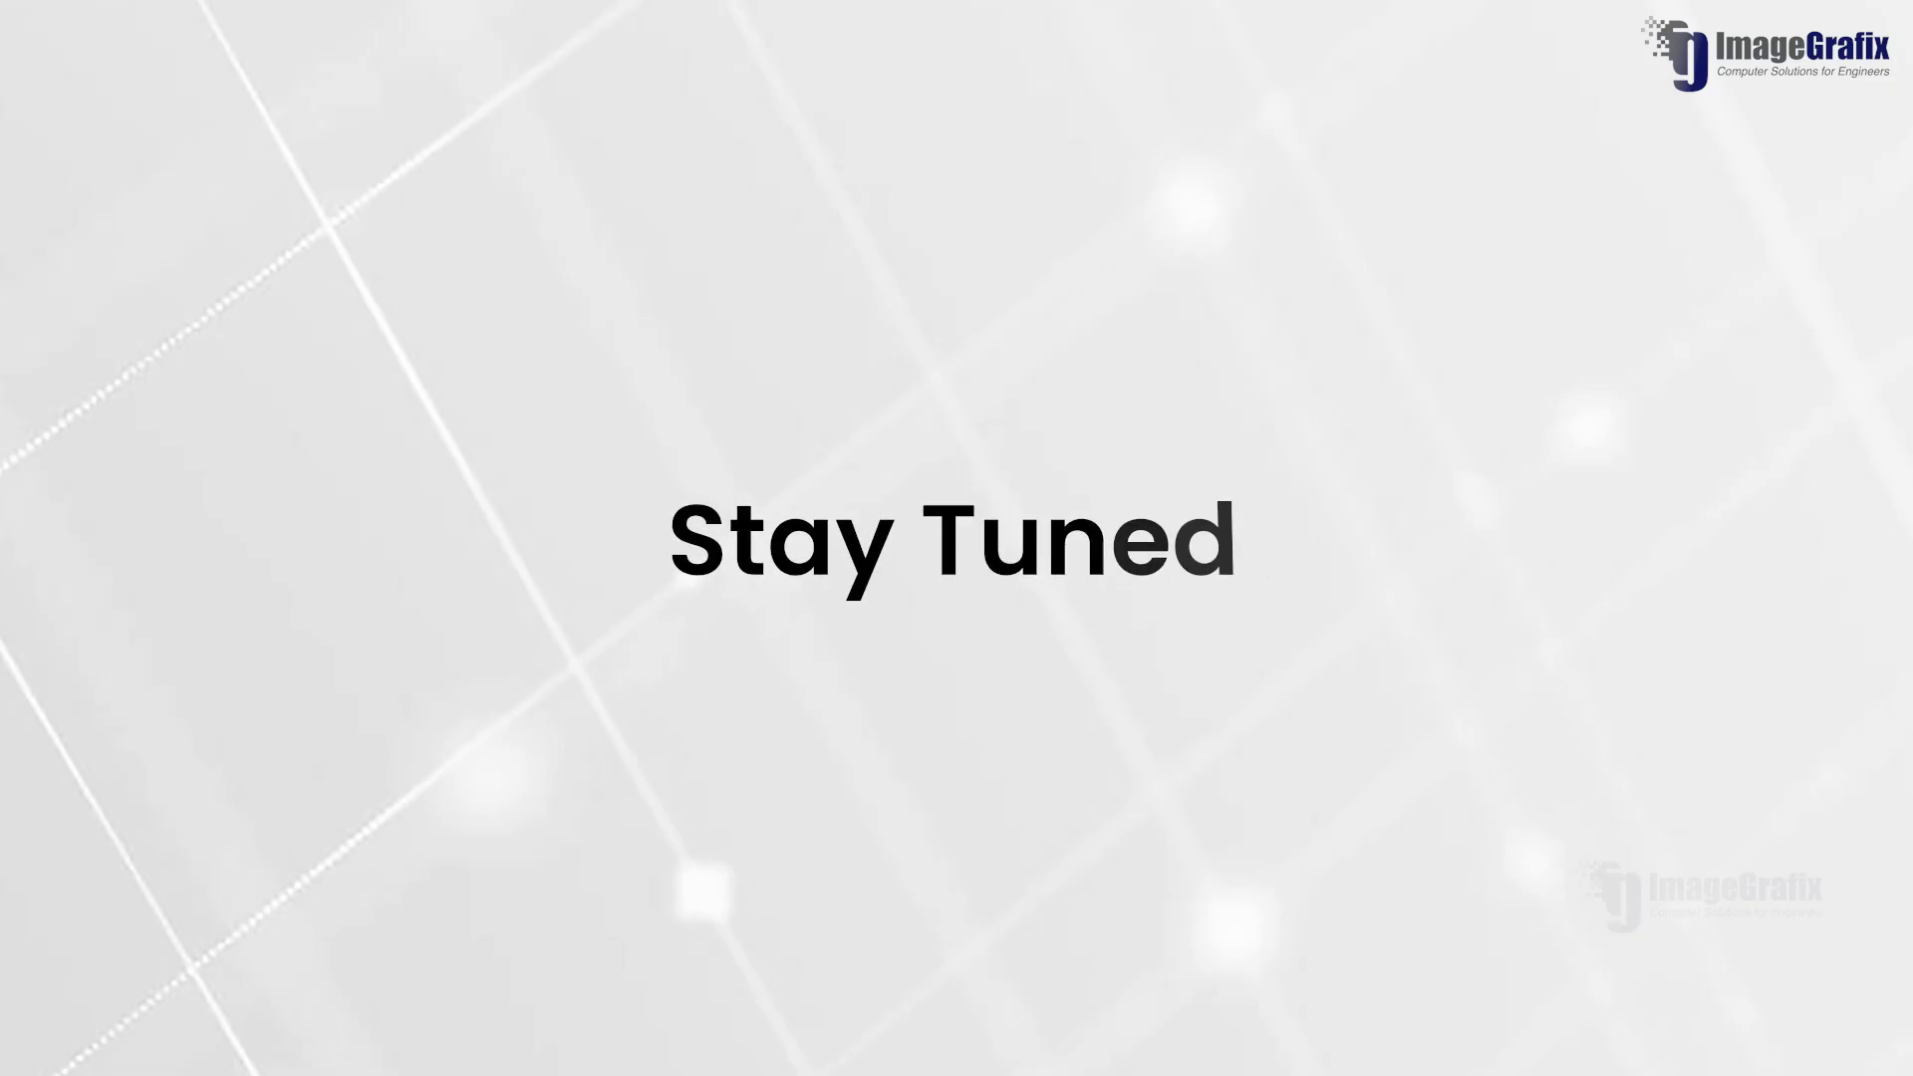